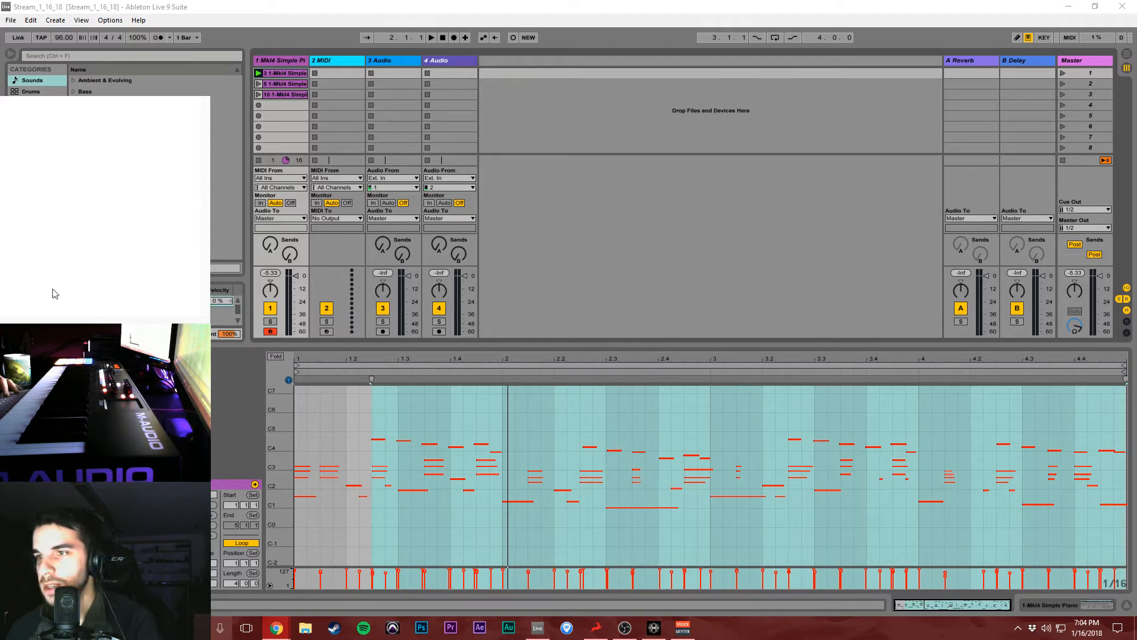
# Return the transport to the start and play the first piano clip on track 1 with its notes shown.
pyautogui.hotkey('alt', 'Tab')
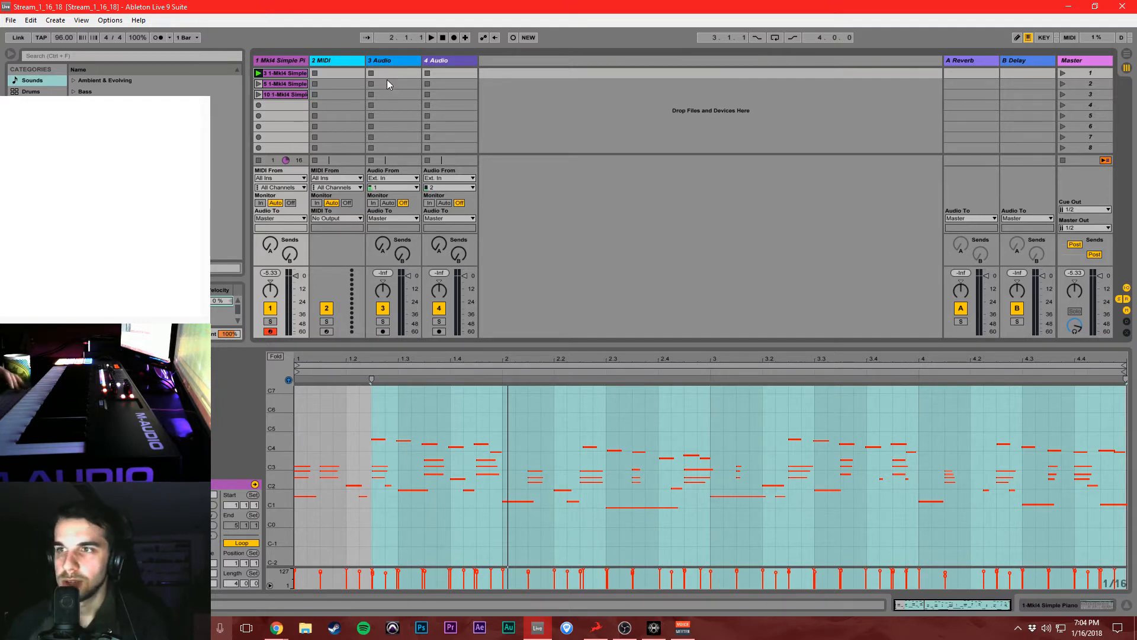
pyautogui.click(443, 38)
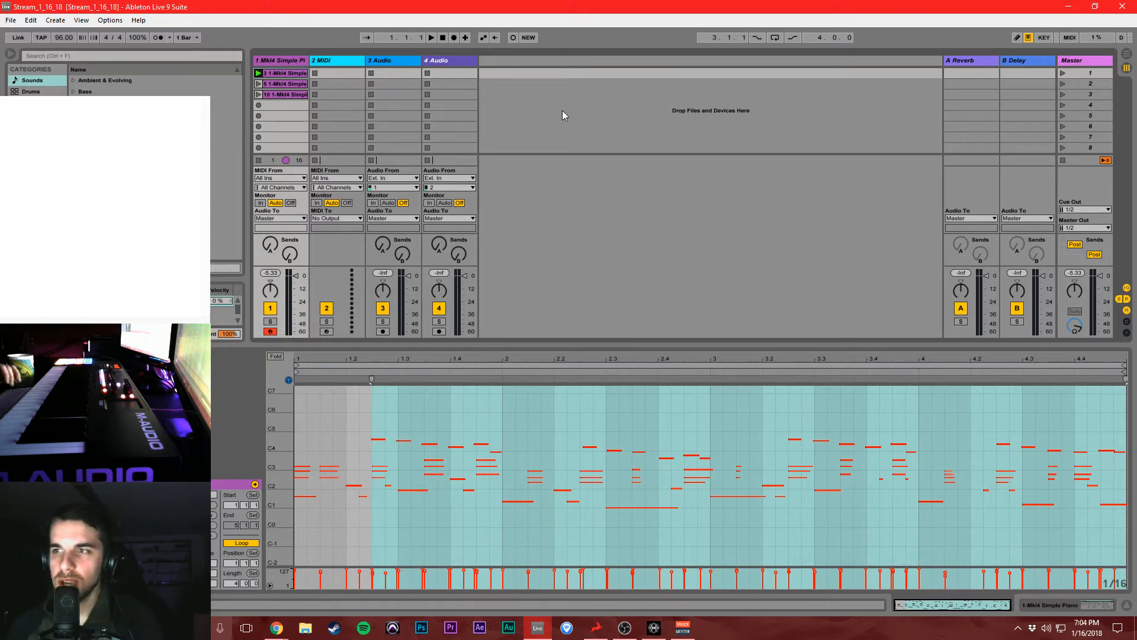
pyautogui.click(563, 110)
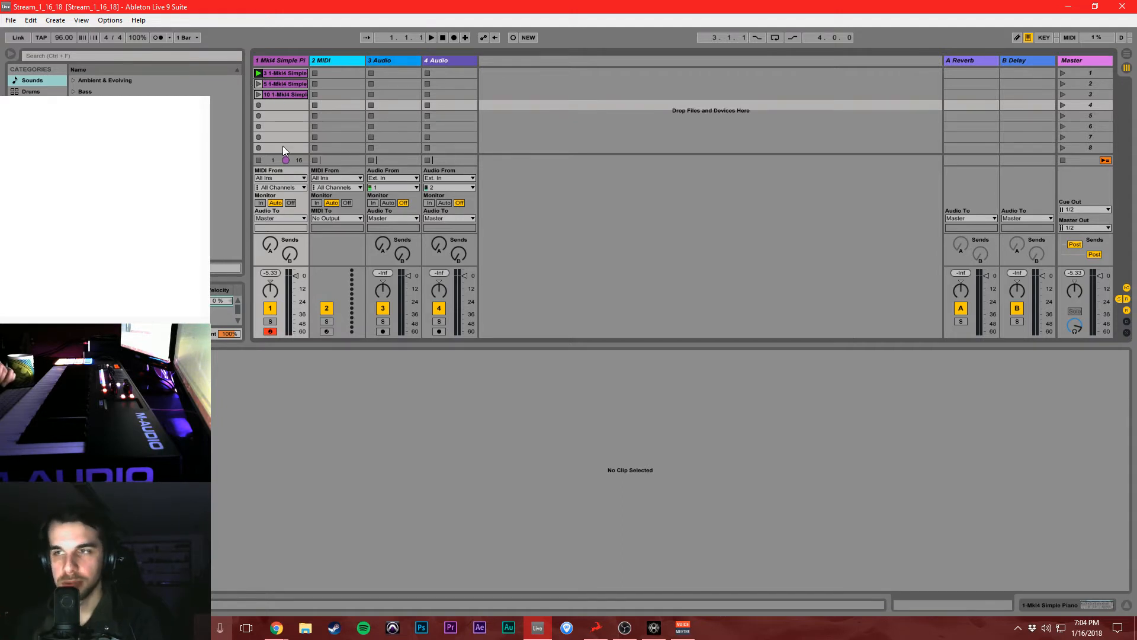
pyautogui.click(502, 147)
pyautogui.click(509, 127)
pyautogui.click(517, 95)
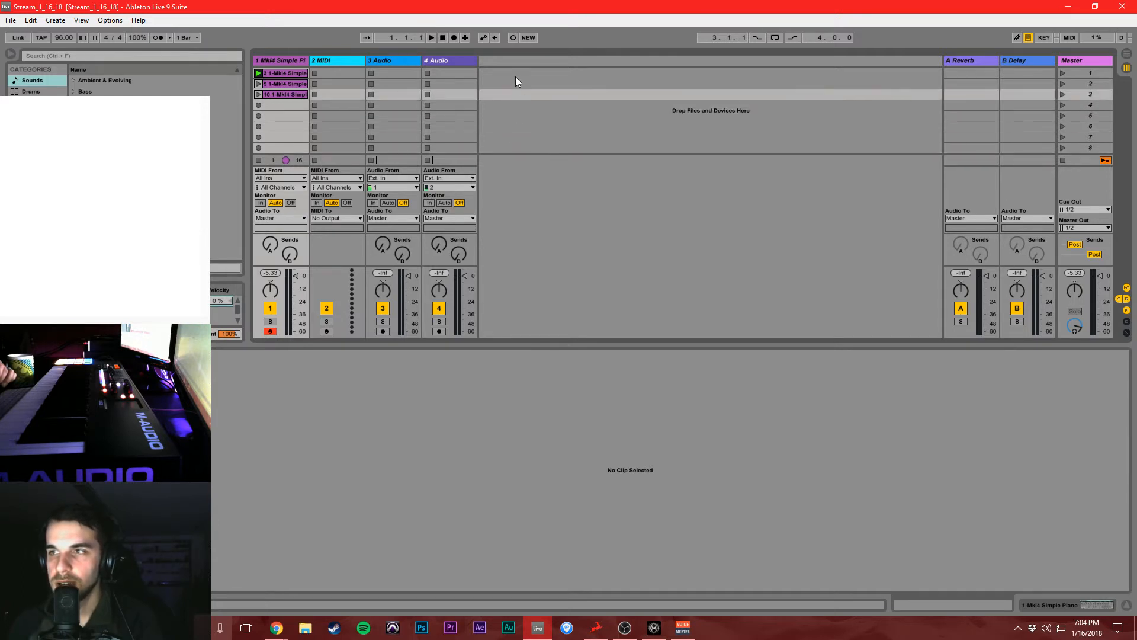
pyautogui.click(516, 75)
pyautogui.click(300, 75)
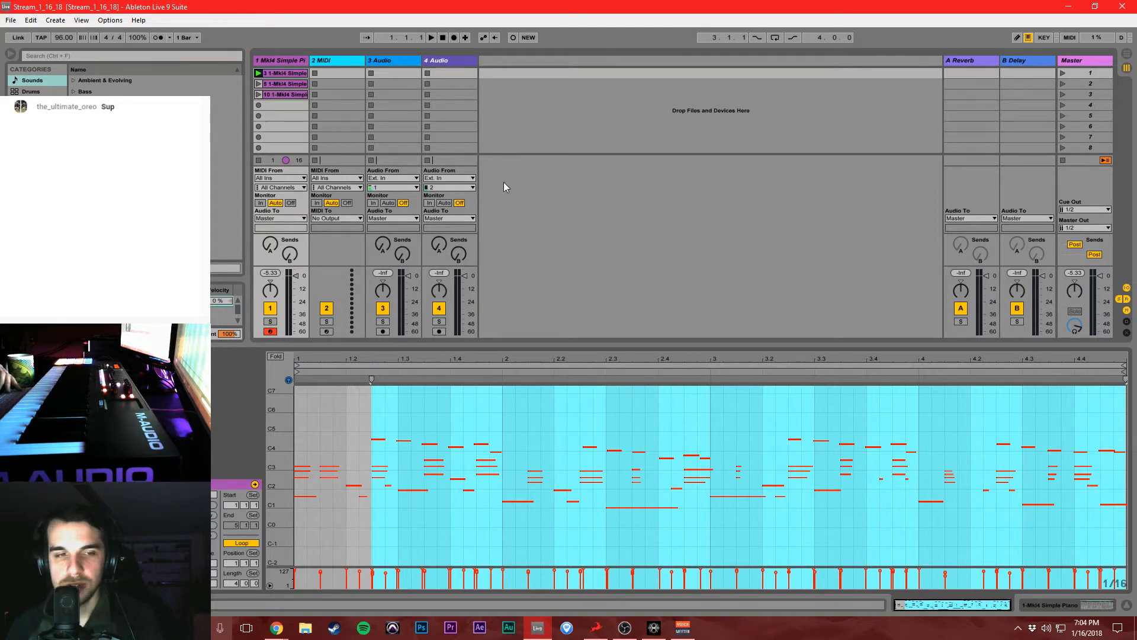
pyautogui.click(259, 74)
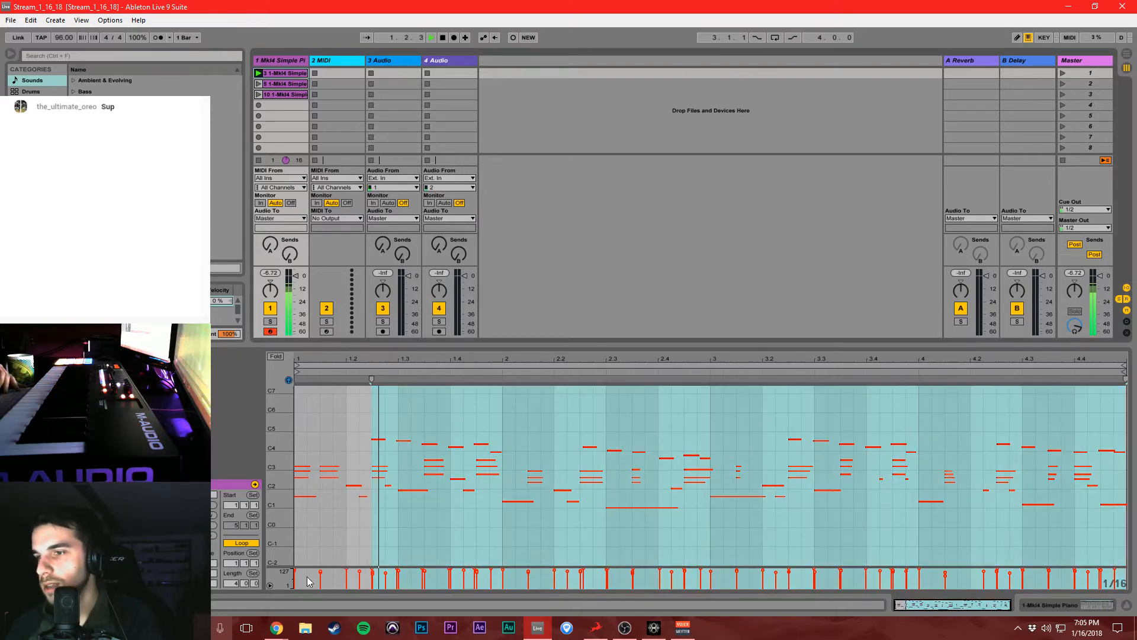
pyautogui.click(272, 636)
pyautogui.click(268, 577)
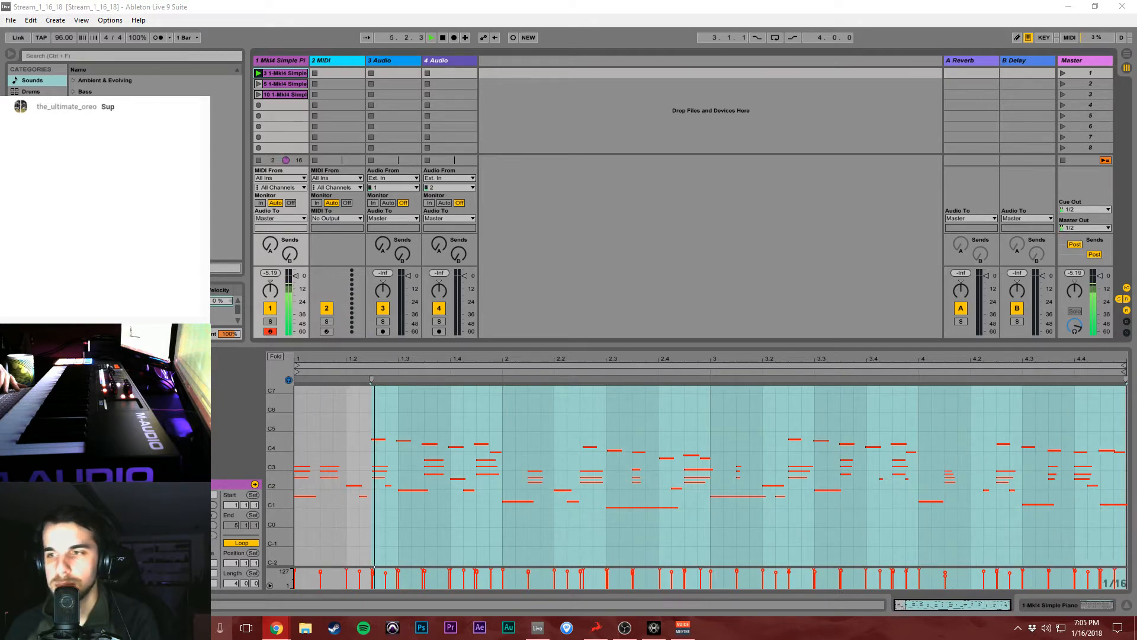
pyautogui.click(585, 177)
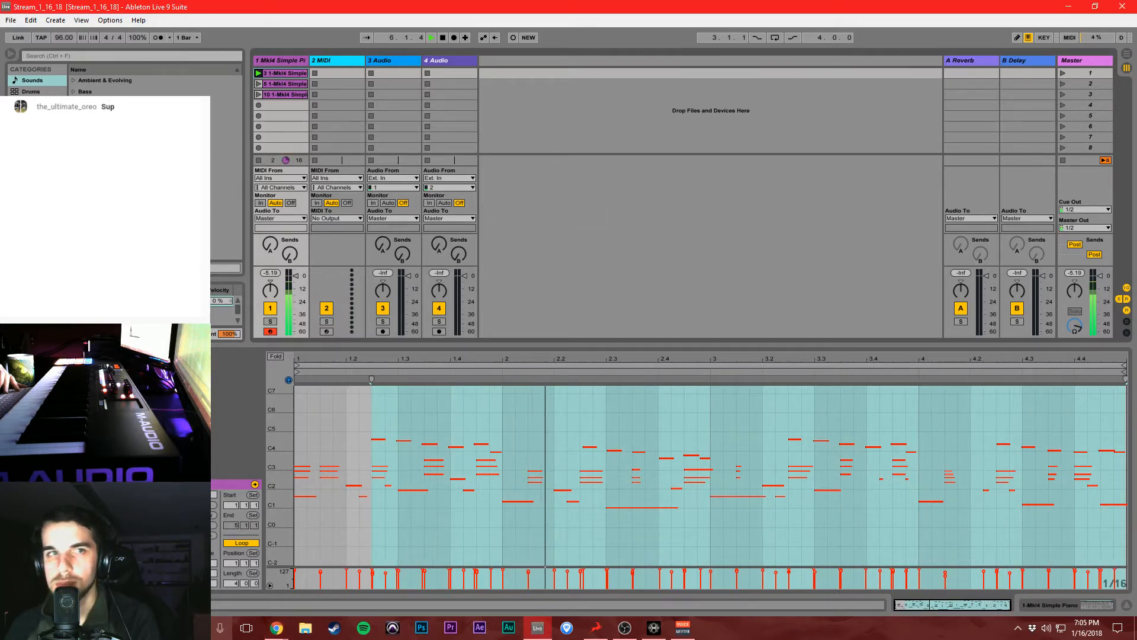
pyautogui.hotkey('alt', 'Tab')
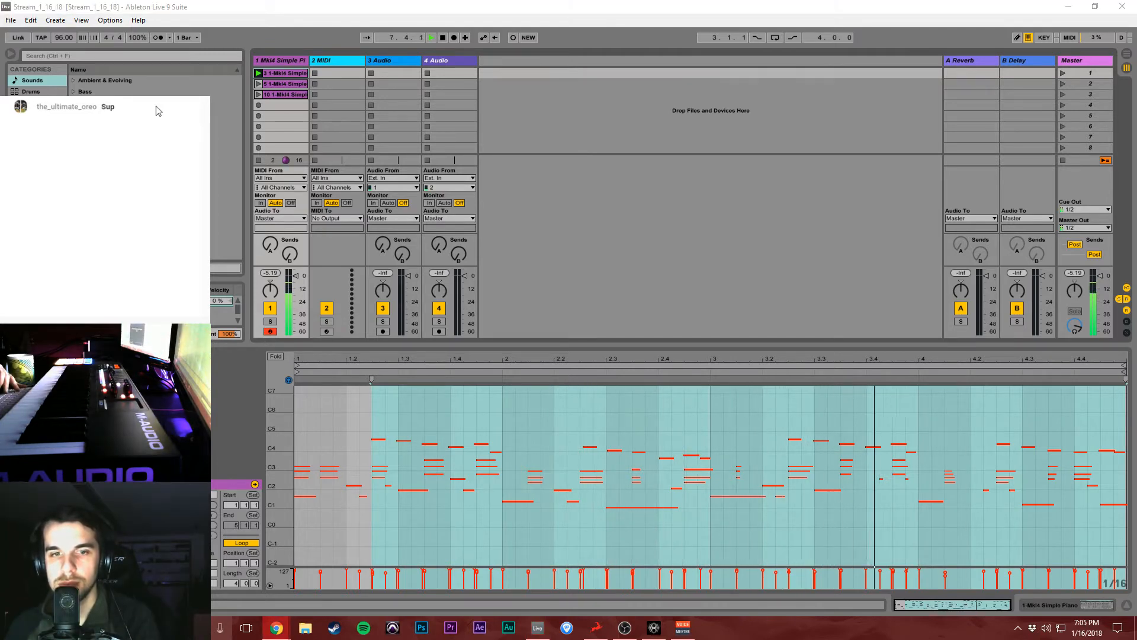
# Audition the second and third piano clips on track 1.
pyautogui.click(258, 86)
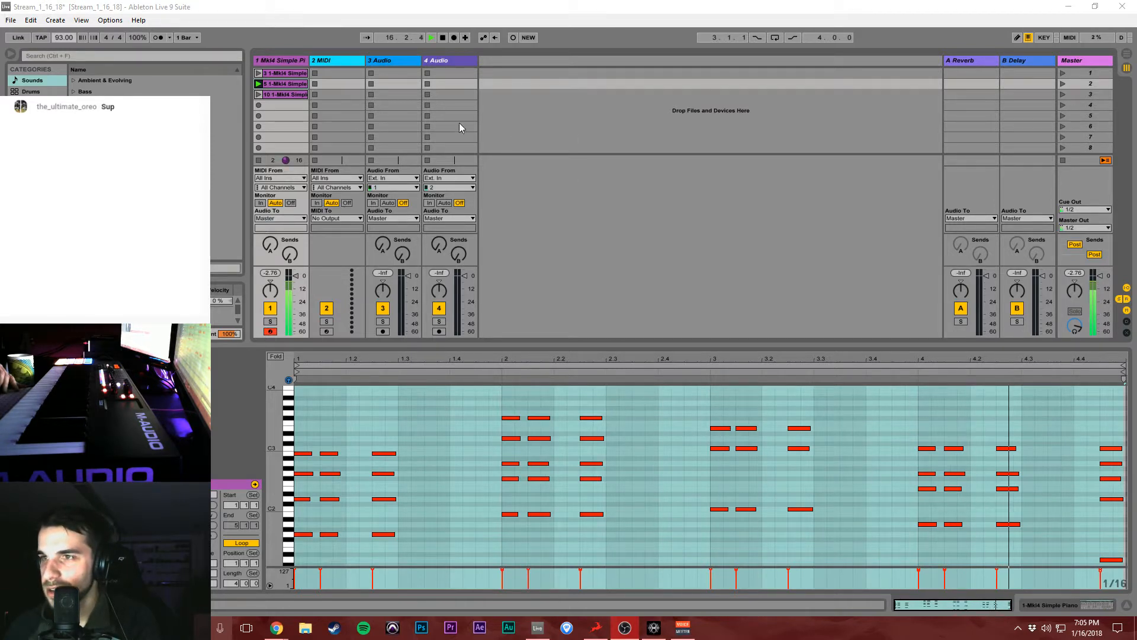
pyautogui.click(259, 94)
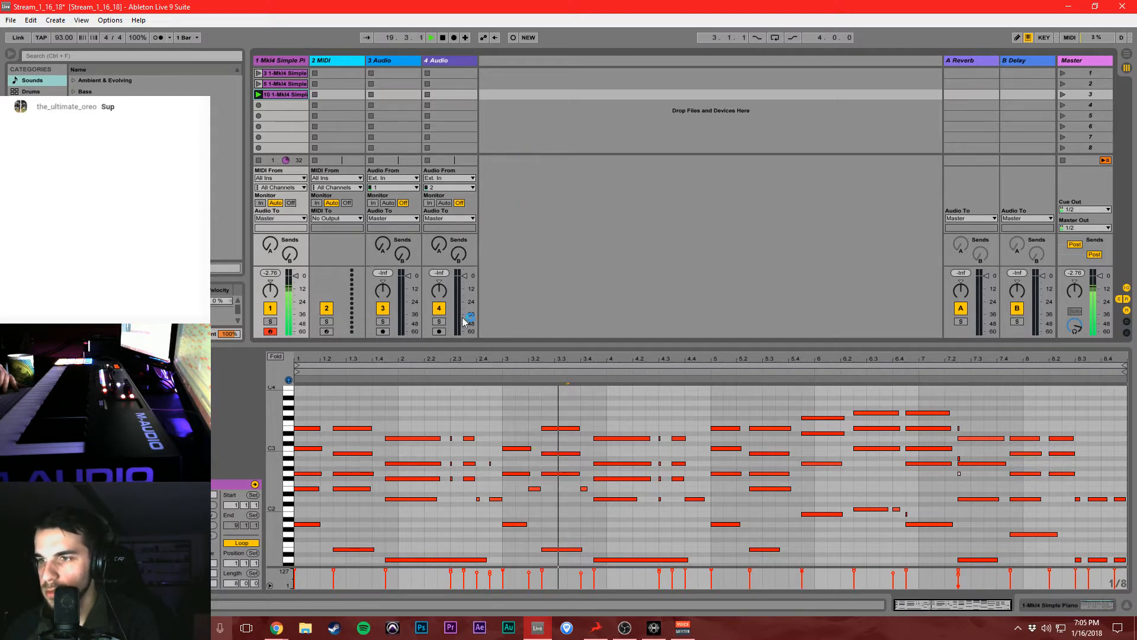
# Display the first piano clip's notes in a taller note editor, enlarged around the C1 to C5 range.
pyautogui.moveTo(452, 353); pyautogui.dragTo(454, 321)
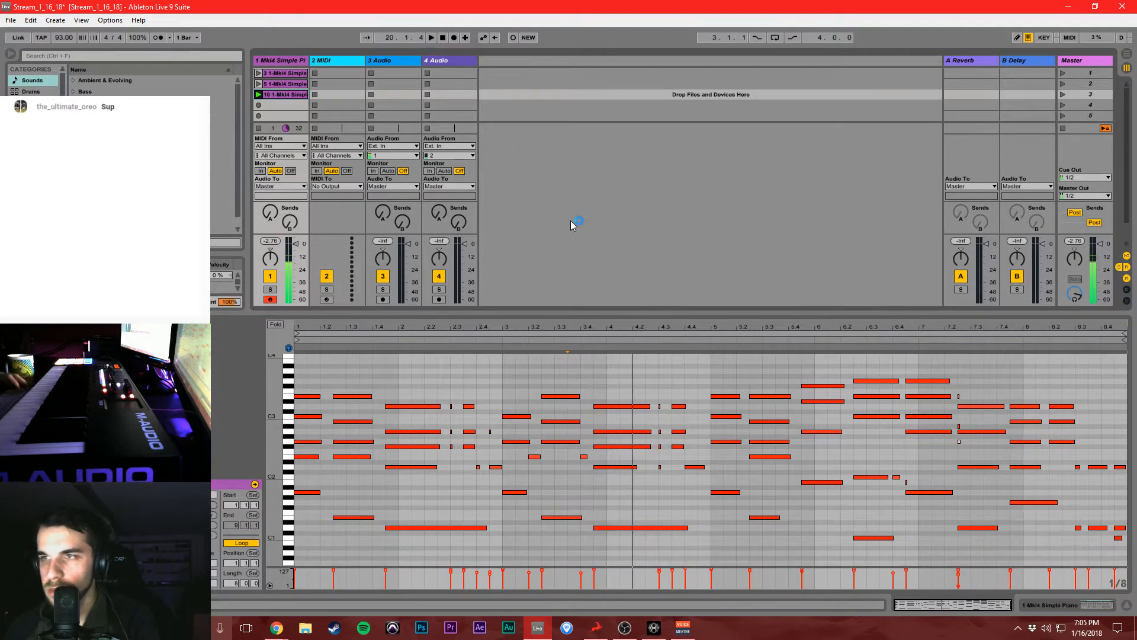
pyautogui.click(286, 73)
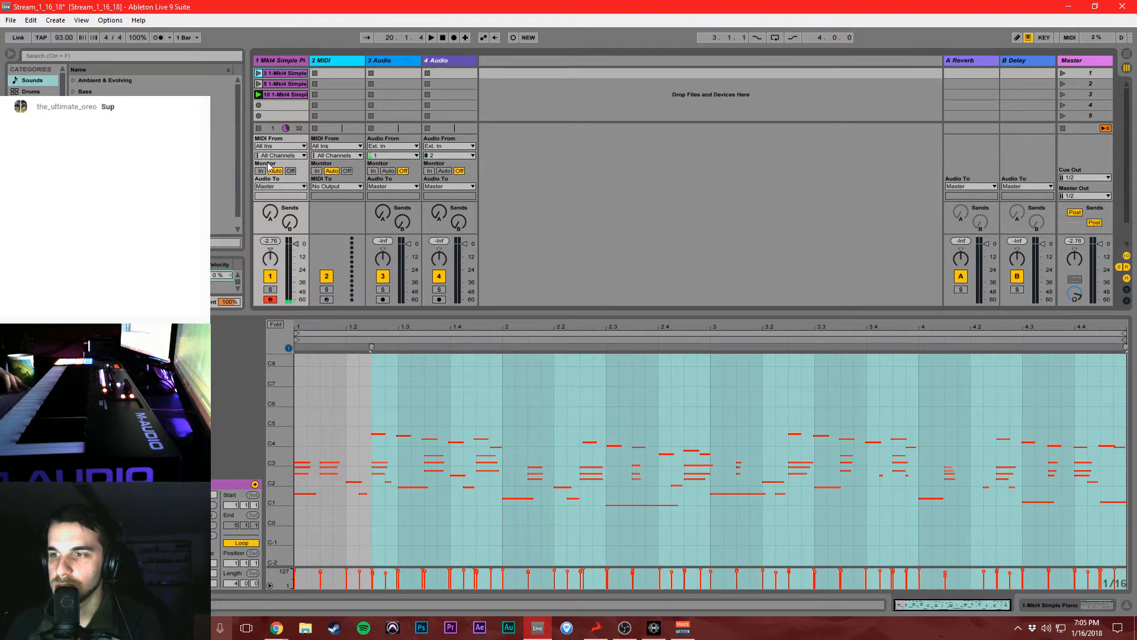
pyautogui.moveTo(275, 441); pyautogui.dragTo(313, 423)
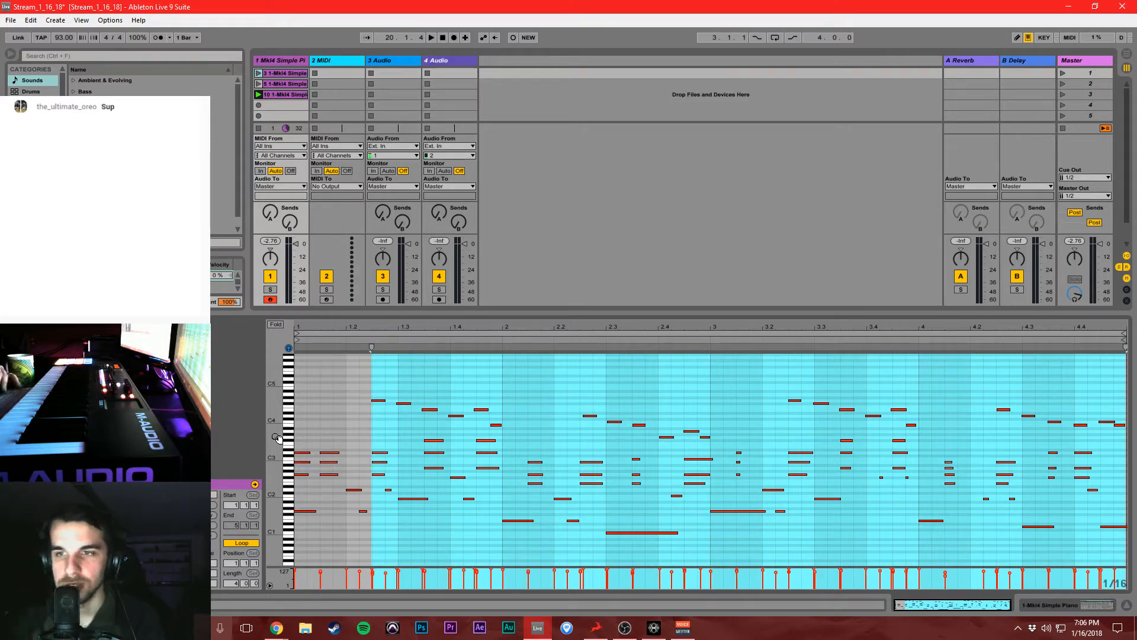
pyautogui.click(528, 255)
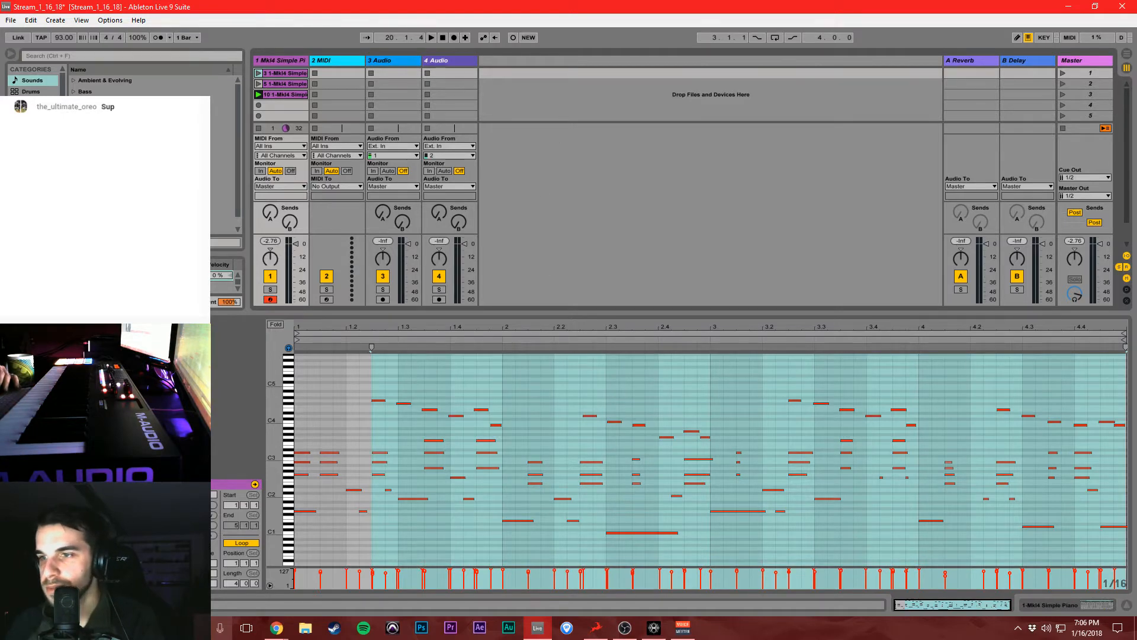
pyautogui.moveTo(288, 458); pyautogui.dragTo(288, 468)
pyautogui.click(571, 259)
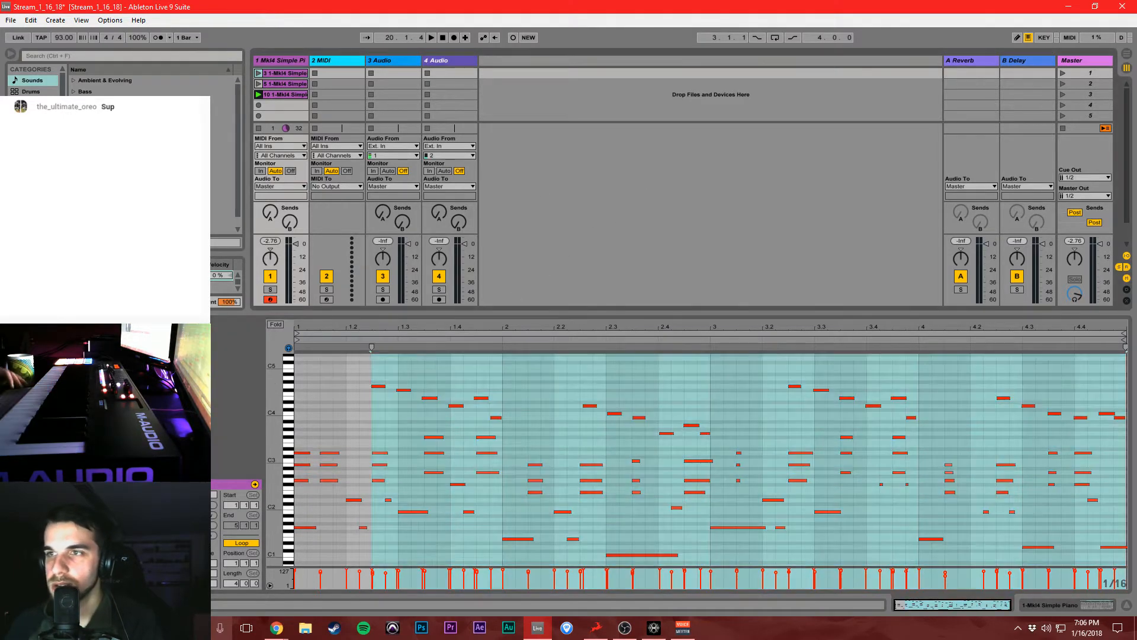
# Set the tempo to 91.00 BPM while playing the first piano clip, and save the set.
pyautogui.click(259, 73)
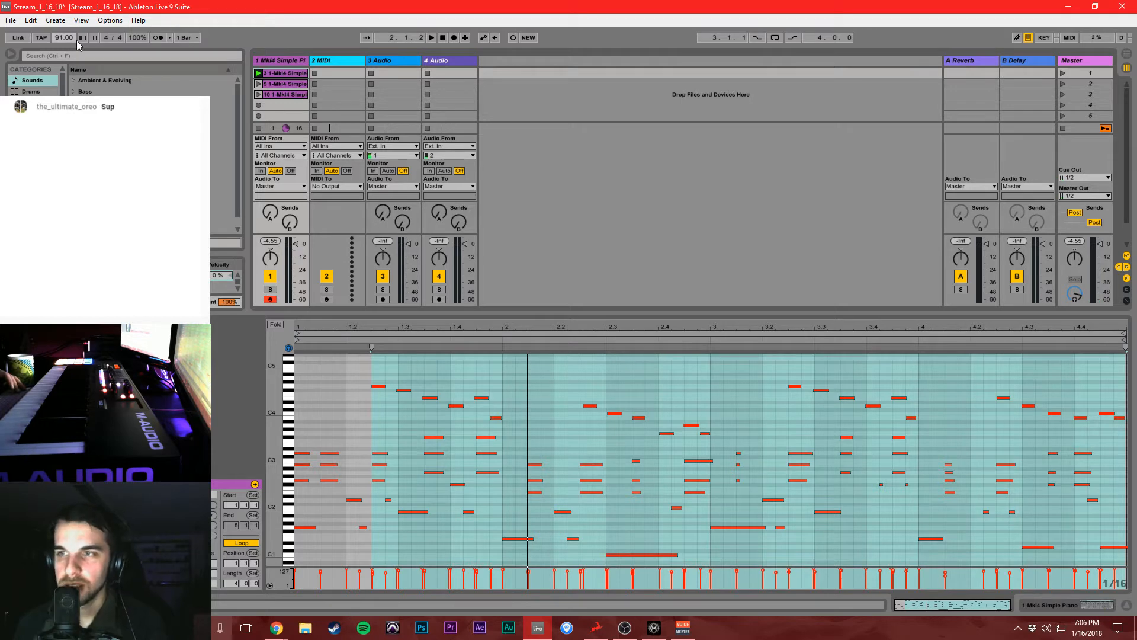
pyautogui.press('space')
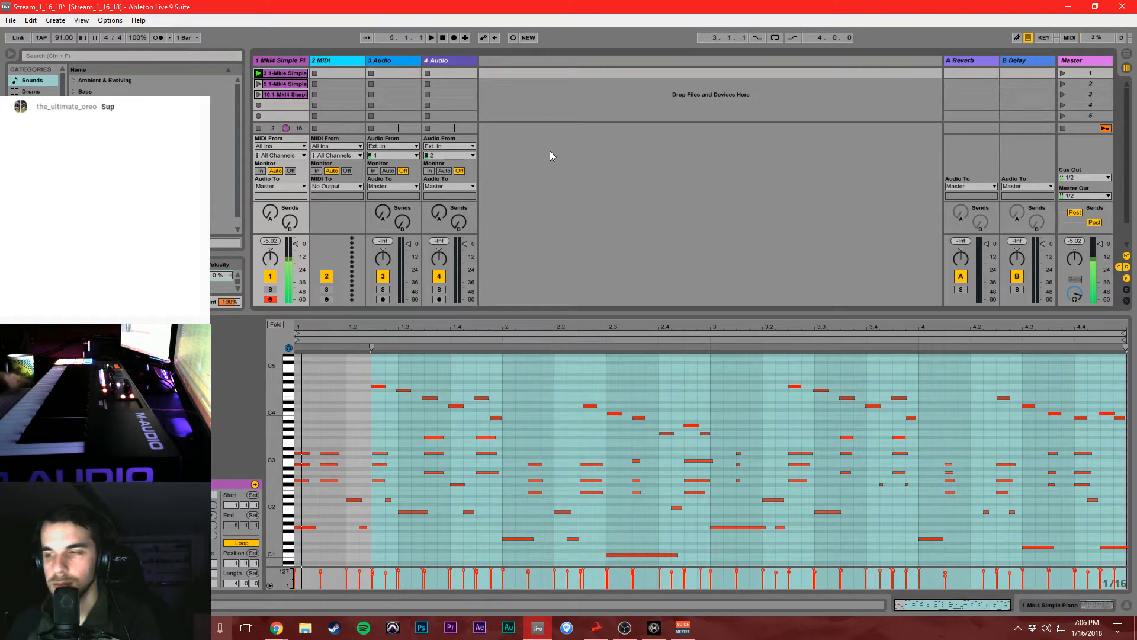
pyautogui.press('space')
pyautogui.hotkey('ctrl', 's')
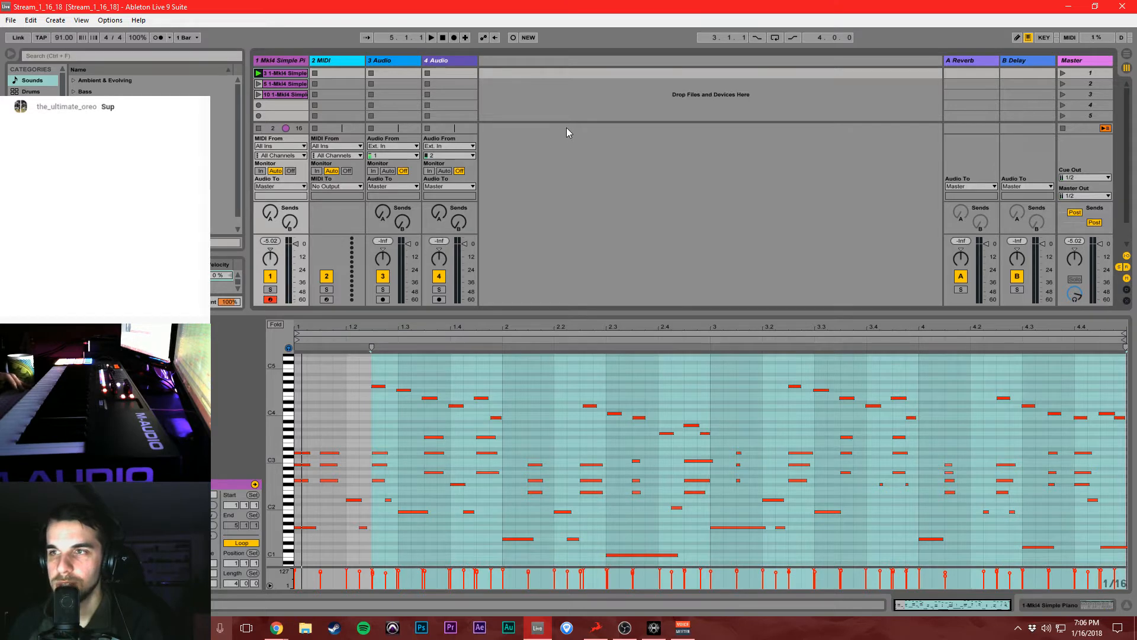
# Browse the built-in instruments and the plug-in folders in the browser.
pyautogui.scroll(-1, 151, 85)
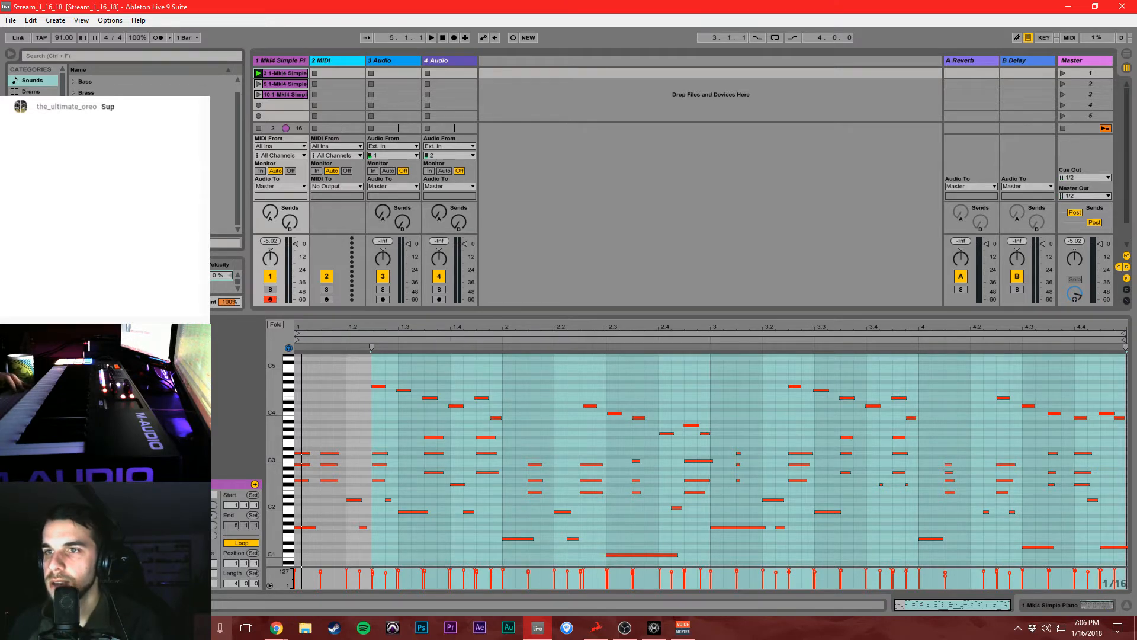
pyautogui.click(37, 102)
pyautogui.click(107, 159)
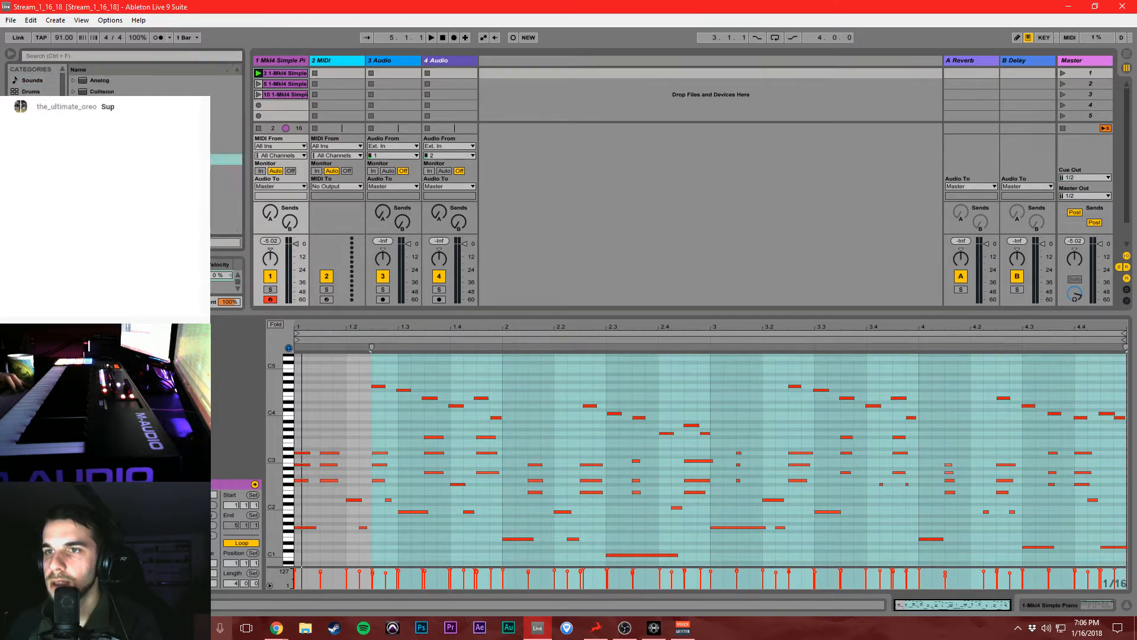
pyautogui.click(35, 147)
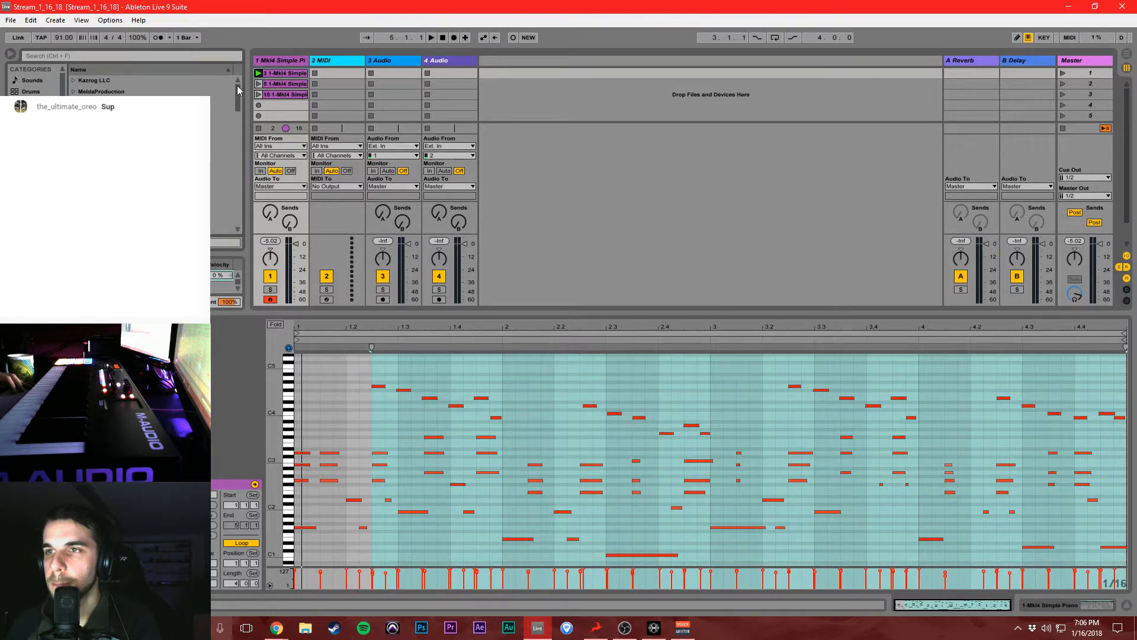
pyautogui.moveTo(237, 89); pyautogui.dragTo(209, 148)
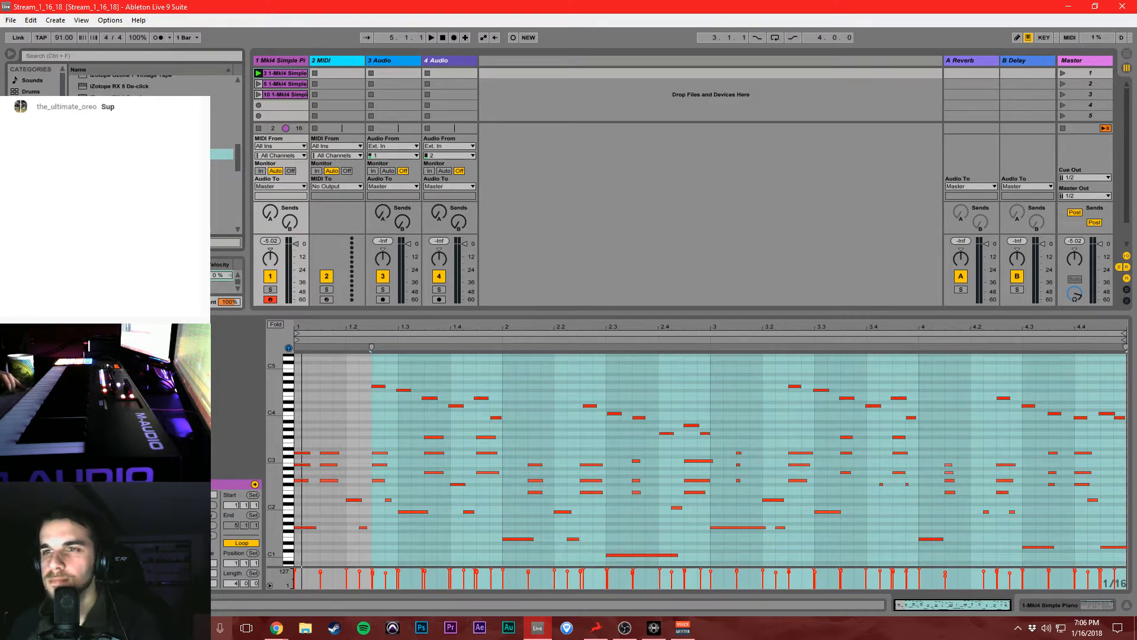
# Preview the Kit-Core drum kit presets and load the Kit-Core Batt… kit onto MIDI track 2.
pyautogui.click(30, 91)
pyautogui.scroll(-2, 142, 126)
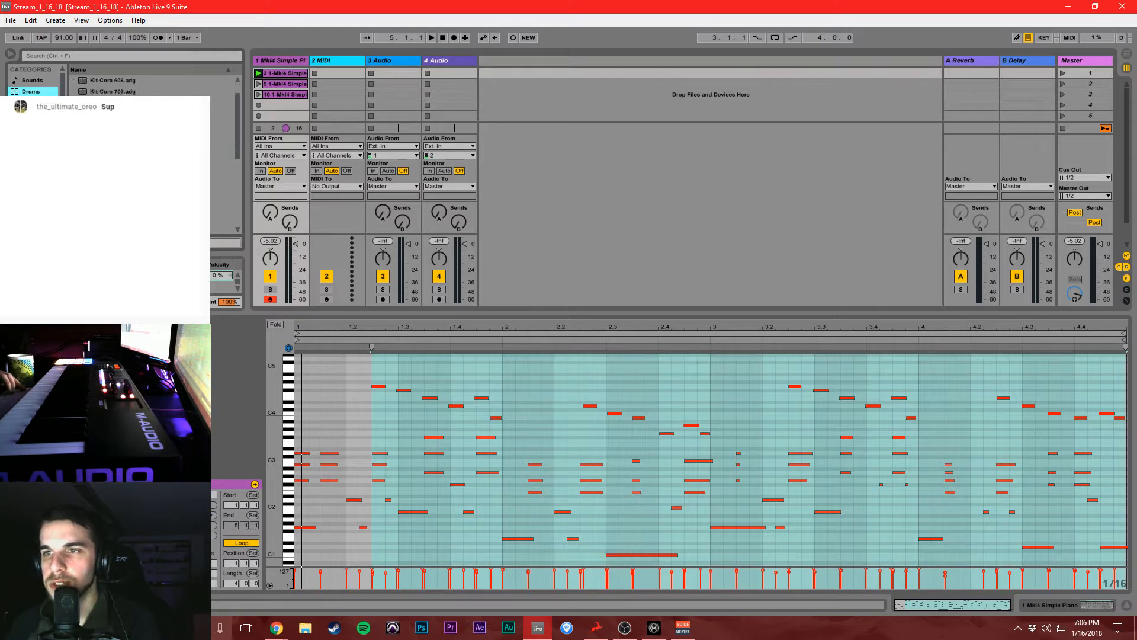
pyautogui.click(142, 126)
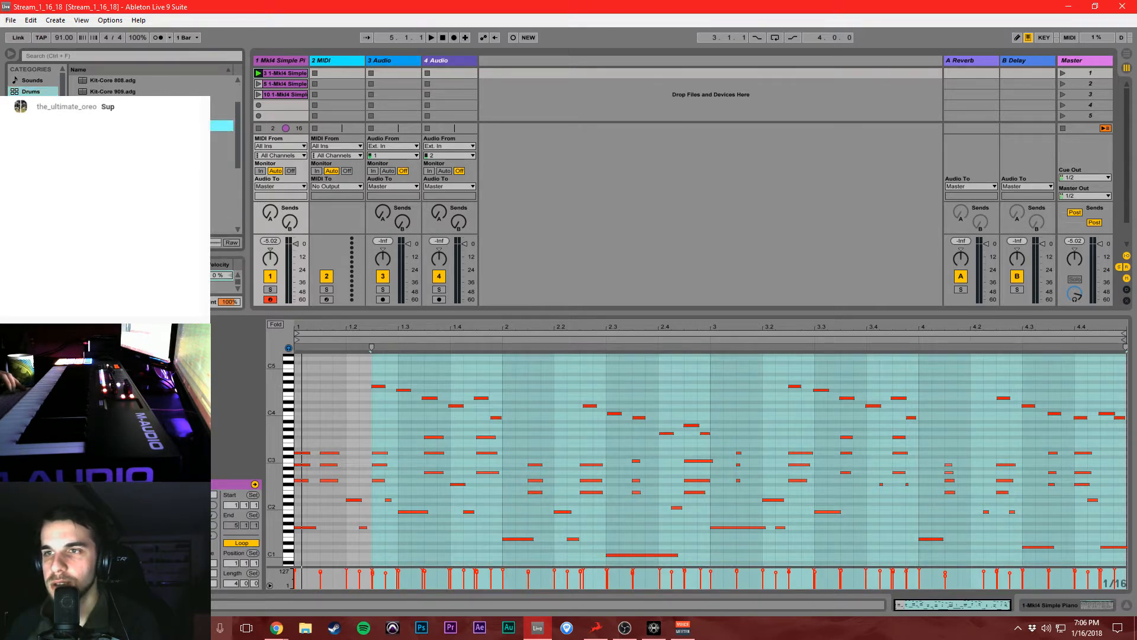
pyautogui.scroll(1, 143, 125)
pyautogui.click(142, 114)
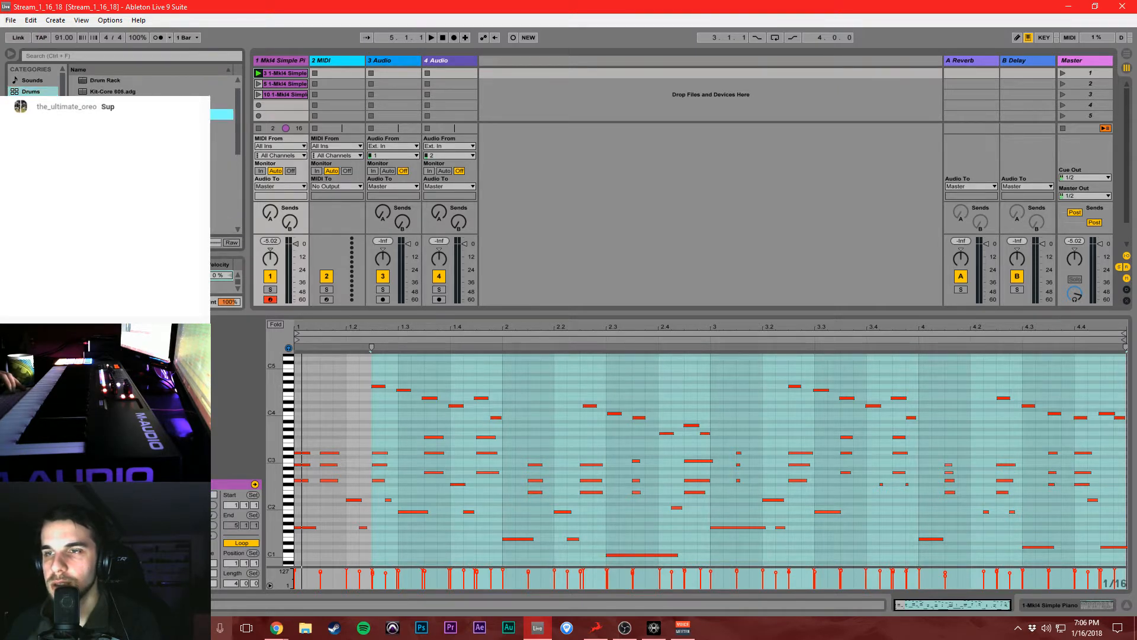
pyautogui.click(142, 126)
pyautogui.scroll(-1, 142, 126)
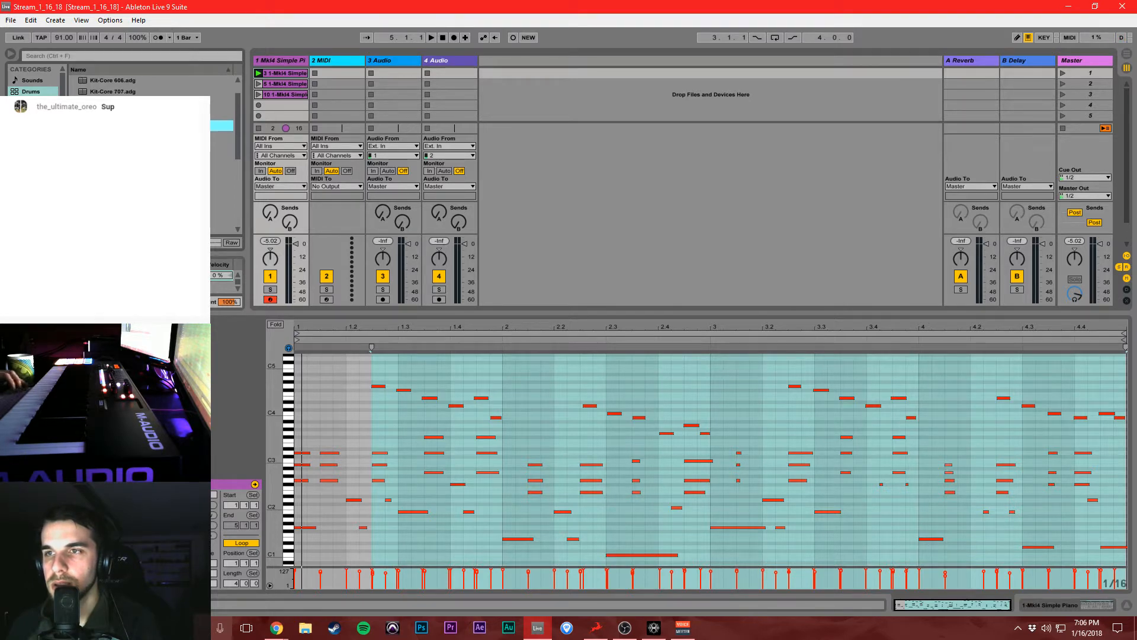
pyautogui.moveTo(142, 125); pyautogui.dragTo(334, 208)
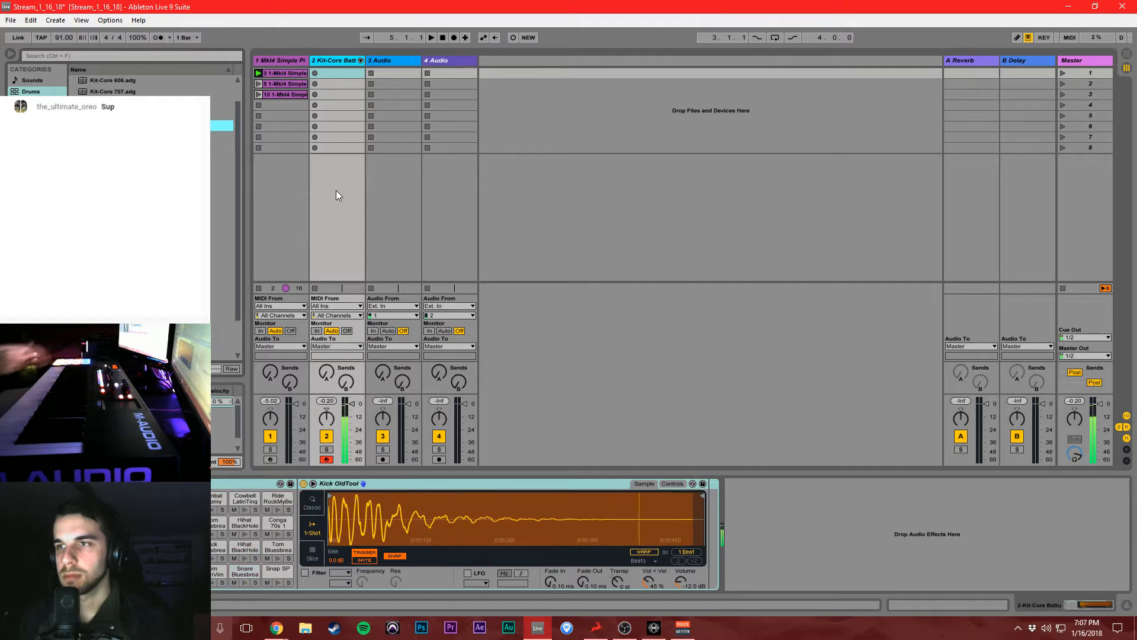
# Record a four-bar drum clip in the first slot of the drum kit track and open its notes.
pyautogui.click(314, 73)
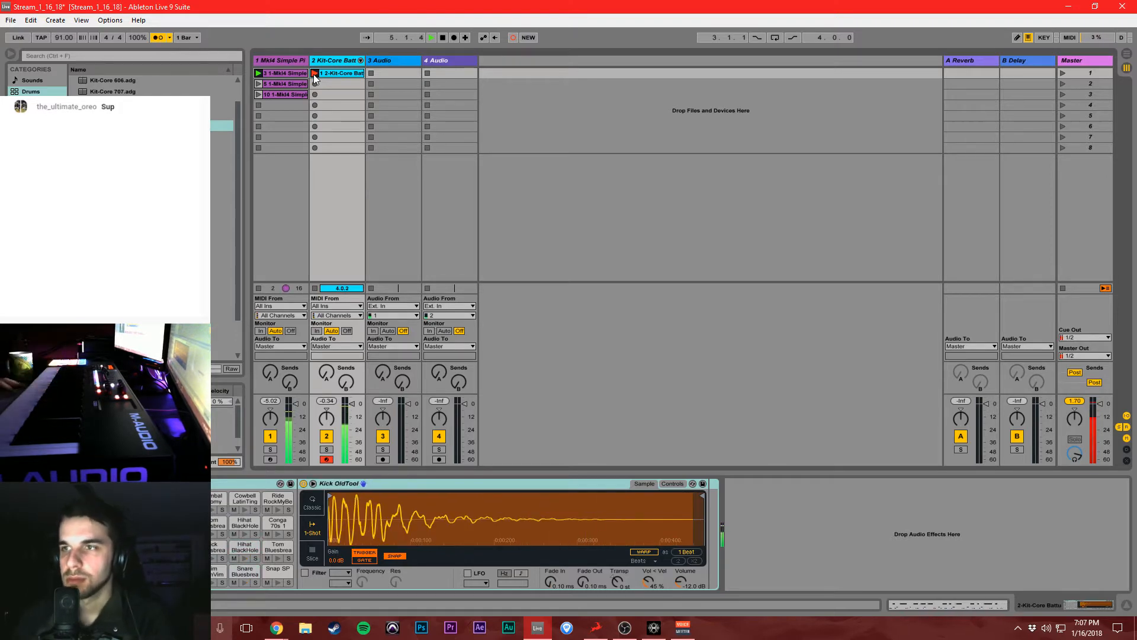
pyautogui.click(341, 74)
pyautogui.click(1062, 425)
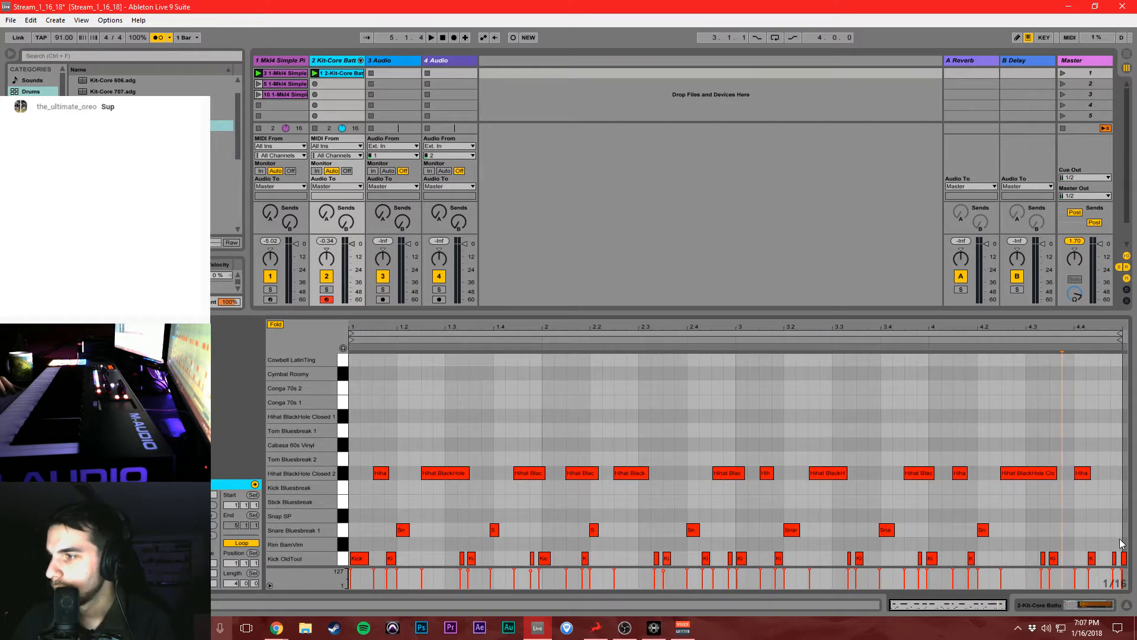
# Add a Snare Bluesbreak 1 hit at 4.4 and shift the last Hihat BlackHole Closed 2 hit right by about half a beat.
pyautogui.doubleClick(1079, 529)
pyautogui.moveTo(1087, 473); pyautogui.dragTo(1110, 472)
pyautogui.click(1084, 451)
pyautogui.press('space')
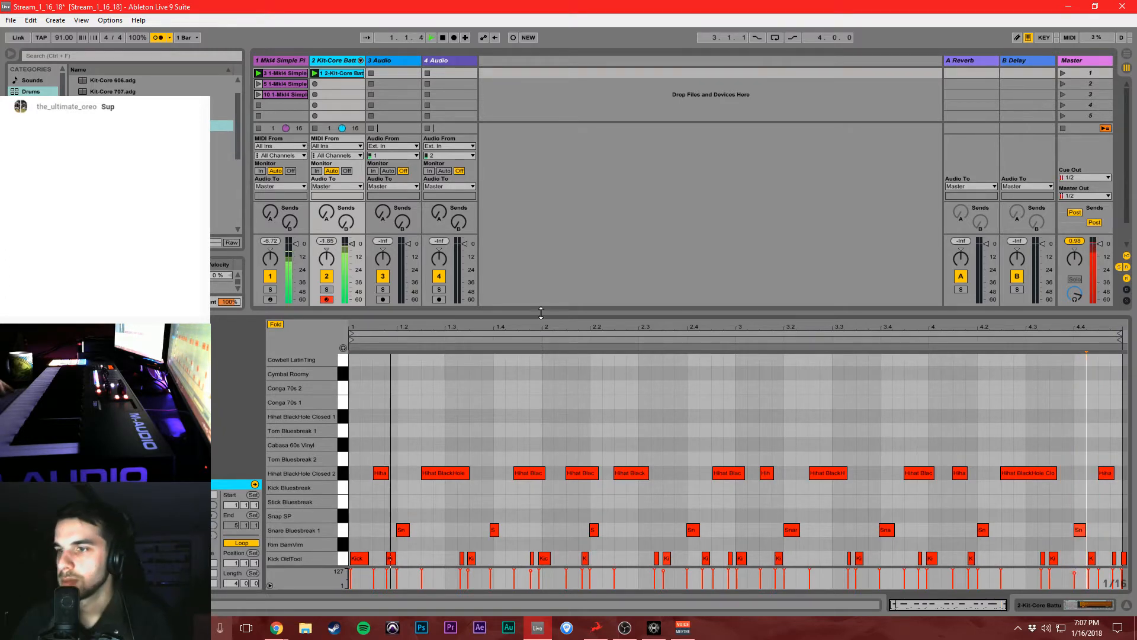
# Quantize all the notes in the drum clip.
pyautogui.rightClick(596, 422)
pyautogui.click(673, 536)
pyautogui.hotkey('ctrl', 'a')
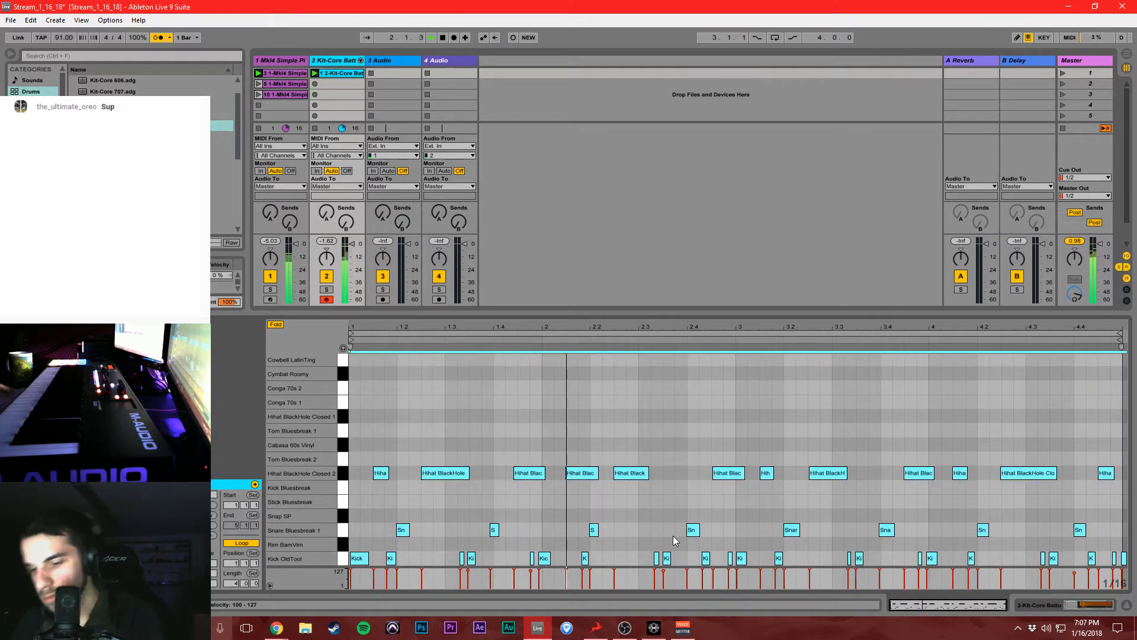
pyautogui.hotkey('ctrl', 'u')
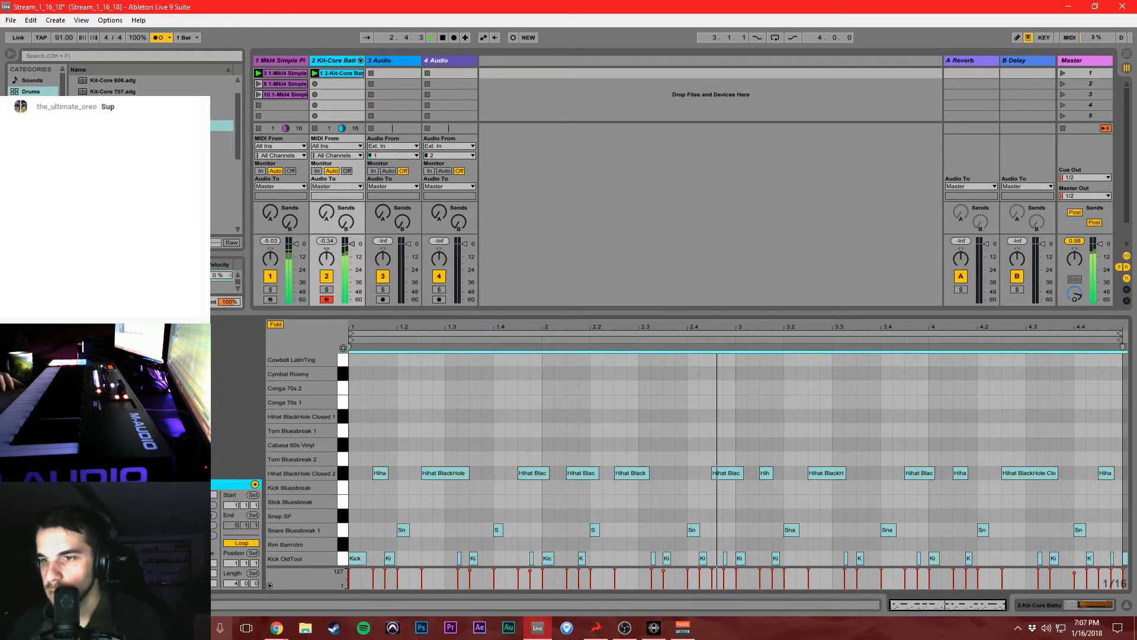
pyautogui.click(468, 421)
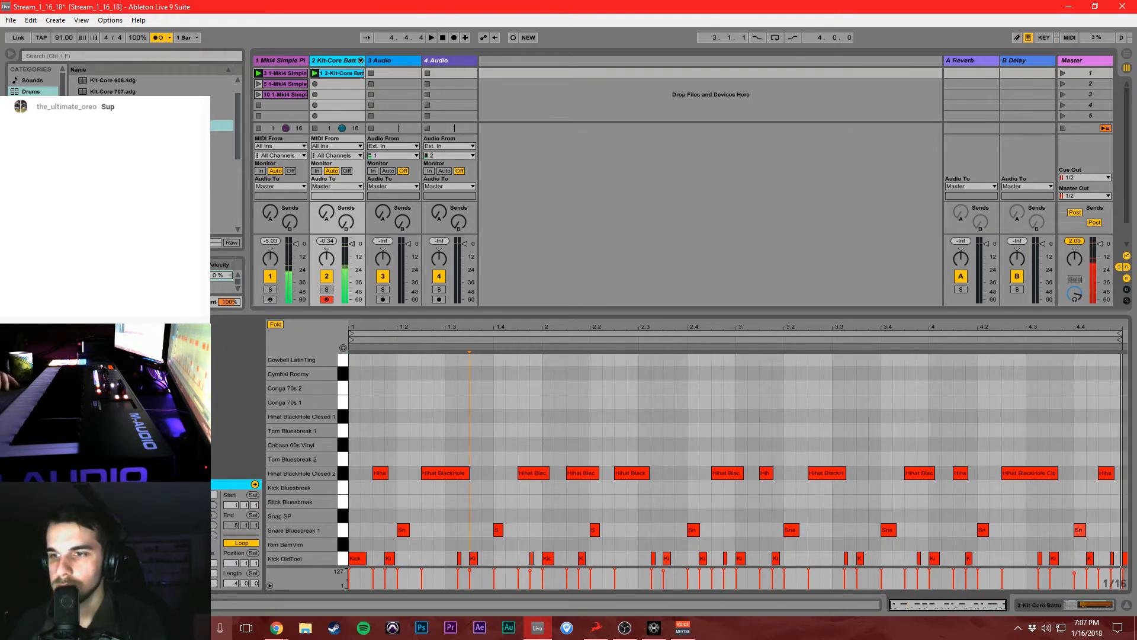
# Hot-swap the drum clip's groove with a Swing 16 preset and play the loop to hear it.
pyautogui.click(168, 535)
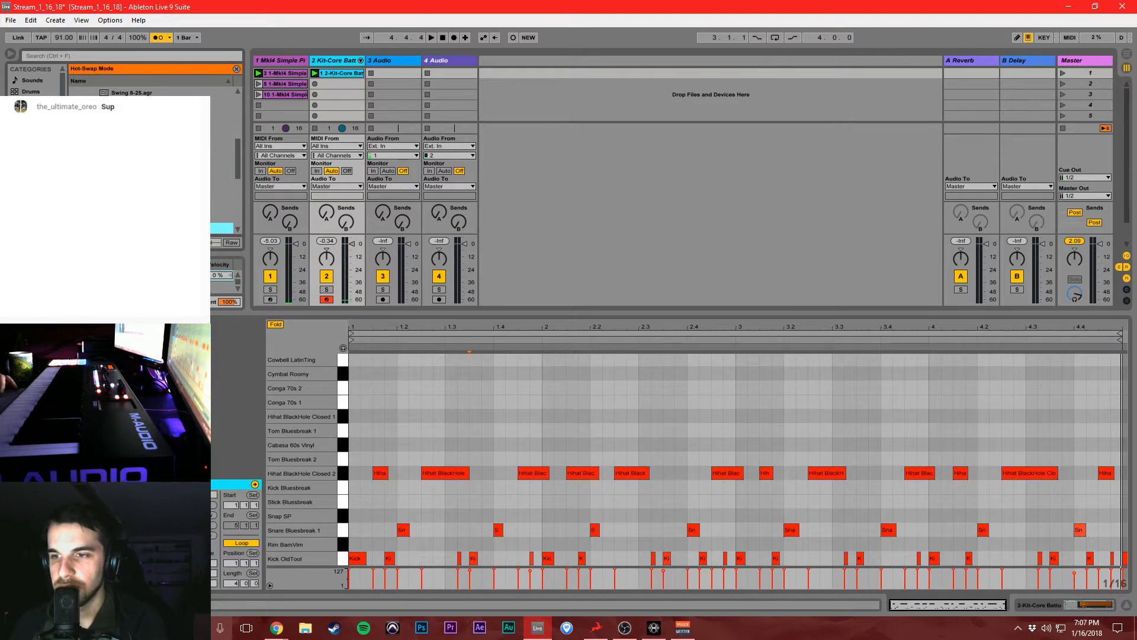
pyautogui.scroll(-1, 151, 160)
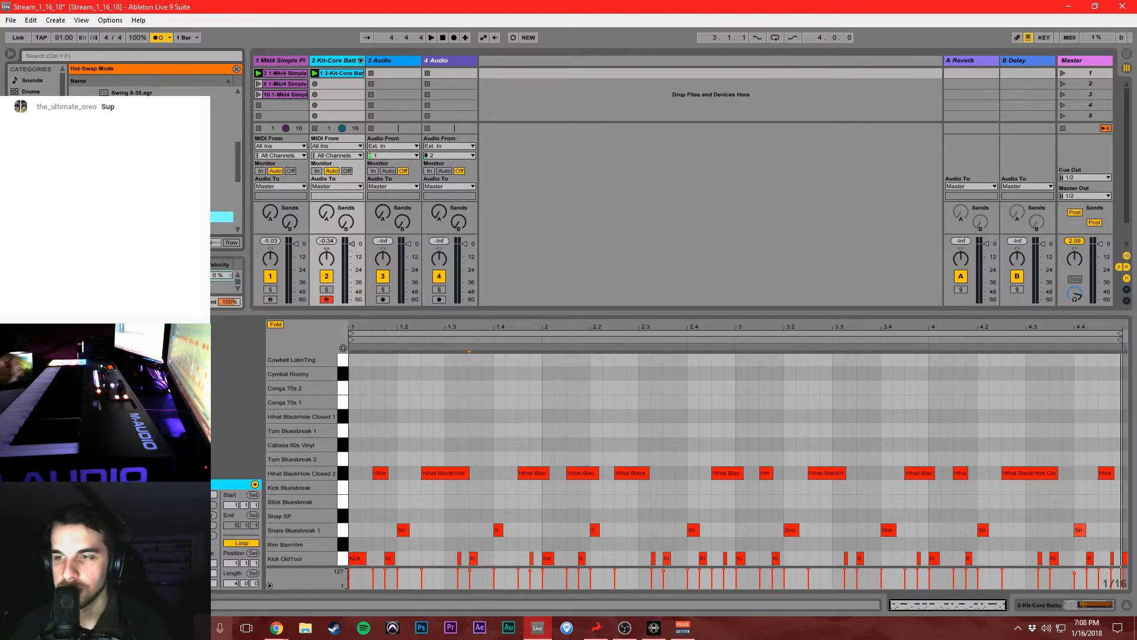
pyautogui.scroll(-5, 151, 160)
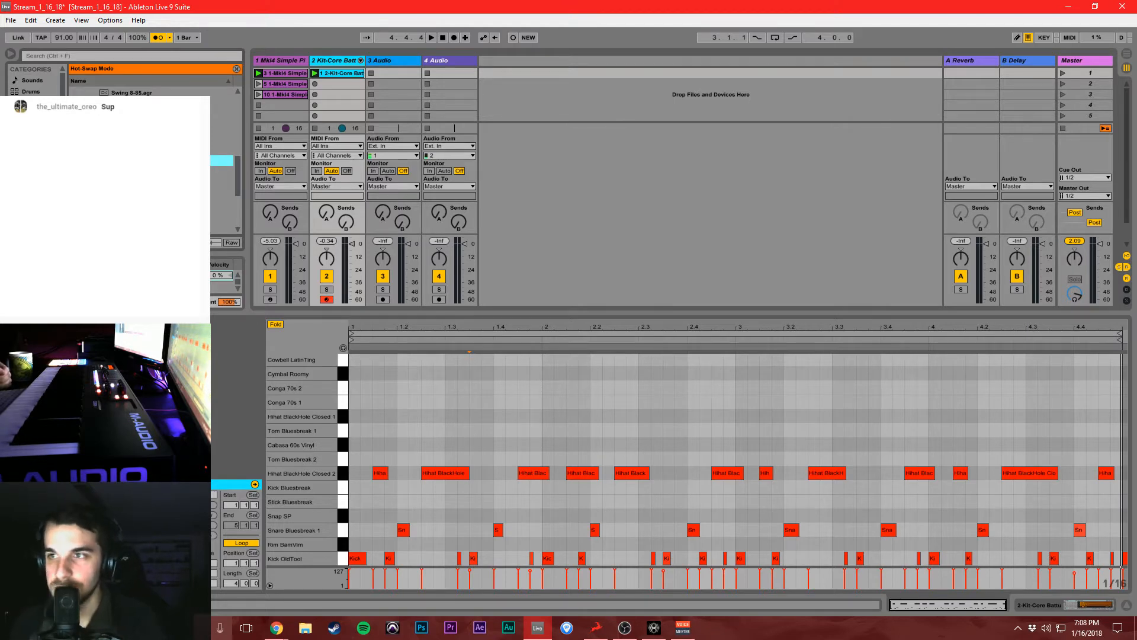
pyautogui.scroll(-3, 233, 137)
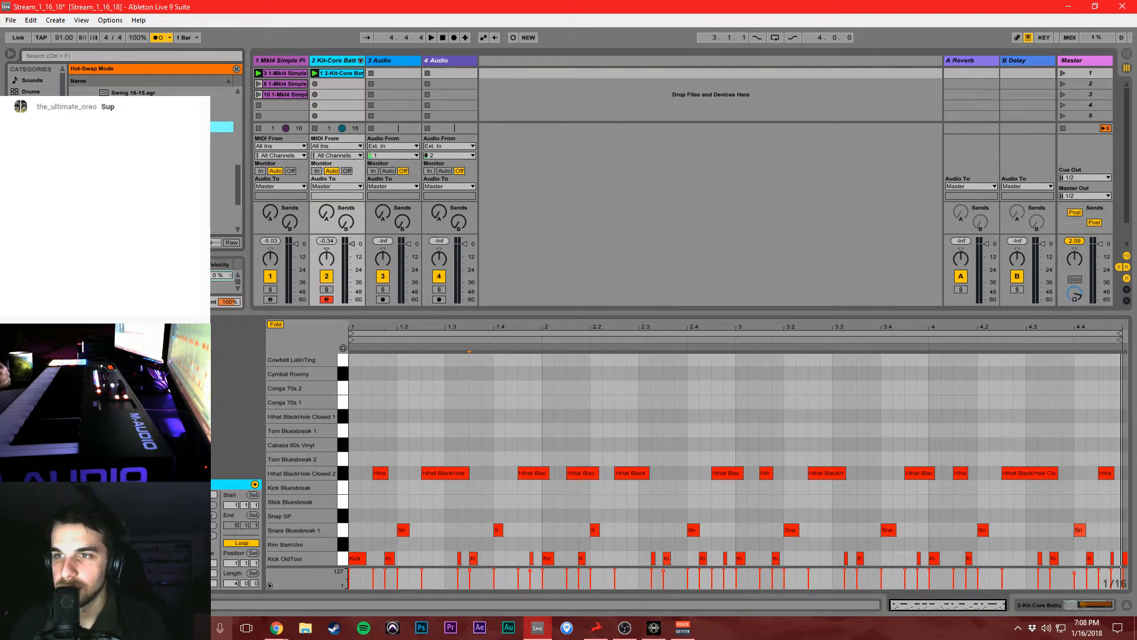
pyautogui.click(148, 160)
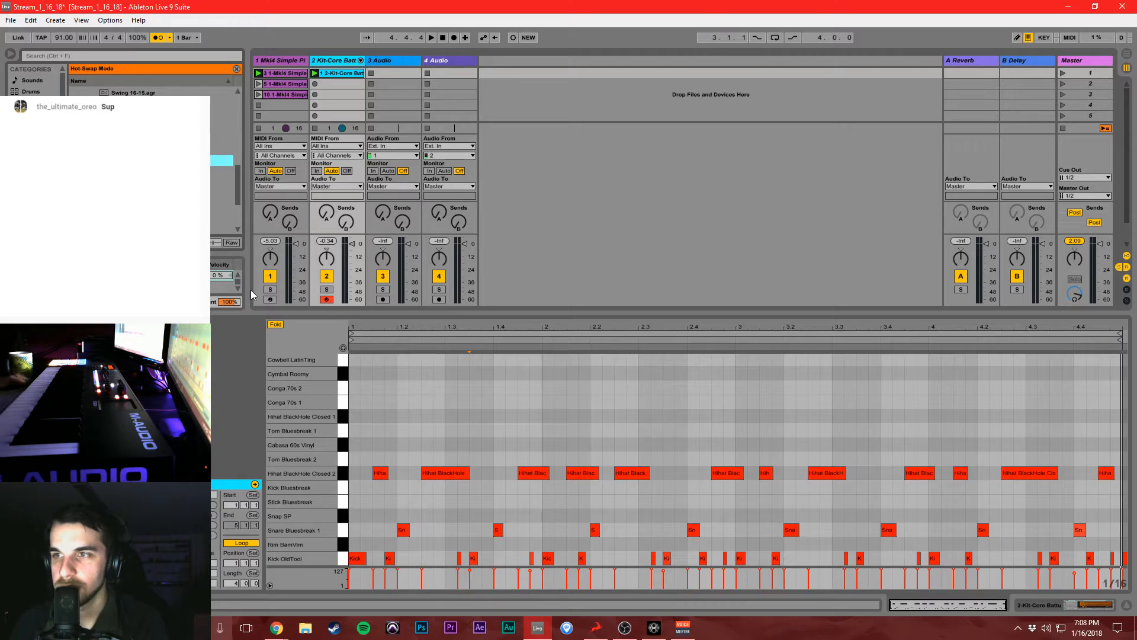
pyautogui.press('space')
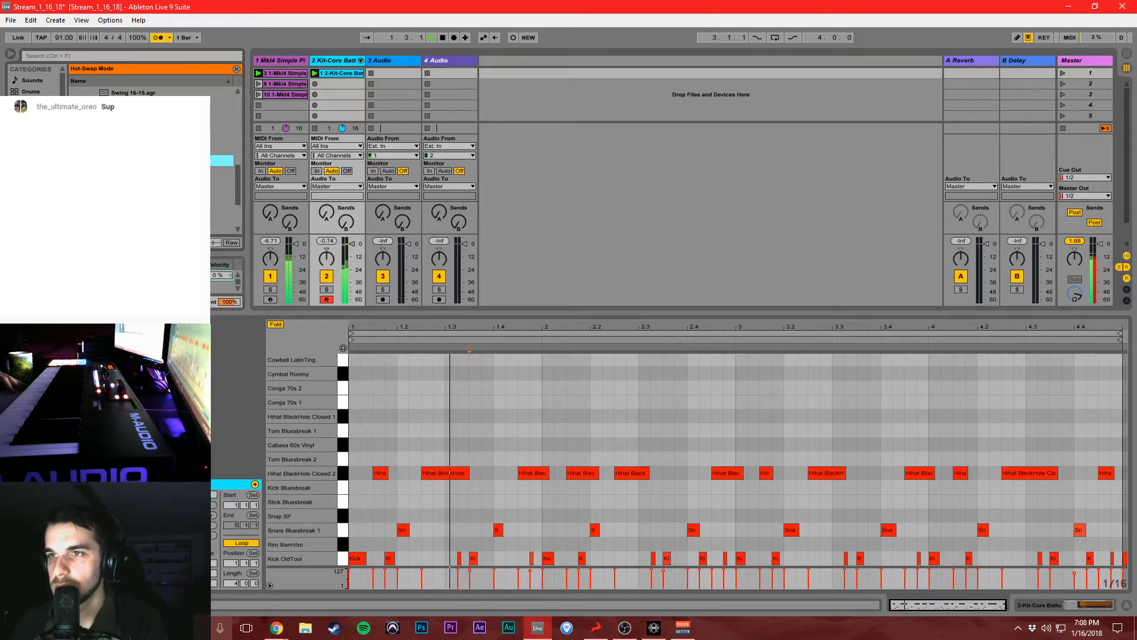
# Audition other Swing groove presets on the drum clip during playback, choose a Swing 16 groove and leave Hot-Swap Mode.
pyautogui.scroll(5, 148, 161)
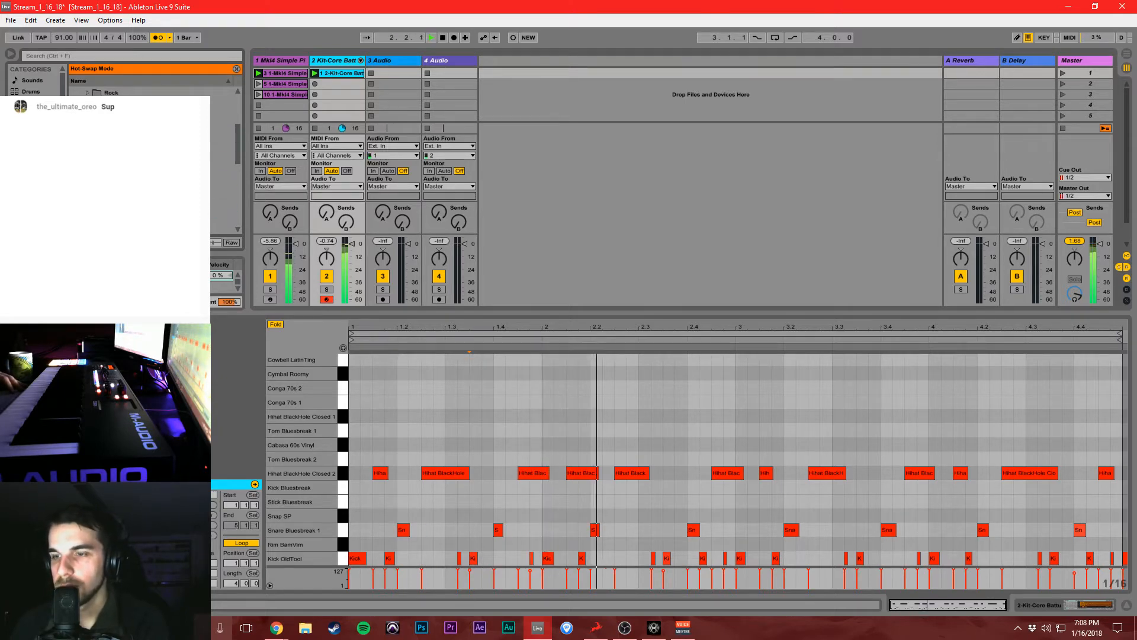
pyautogui.scroll(-2, 148, 160)
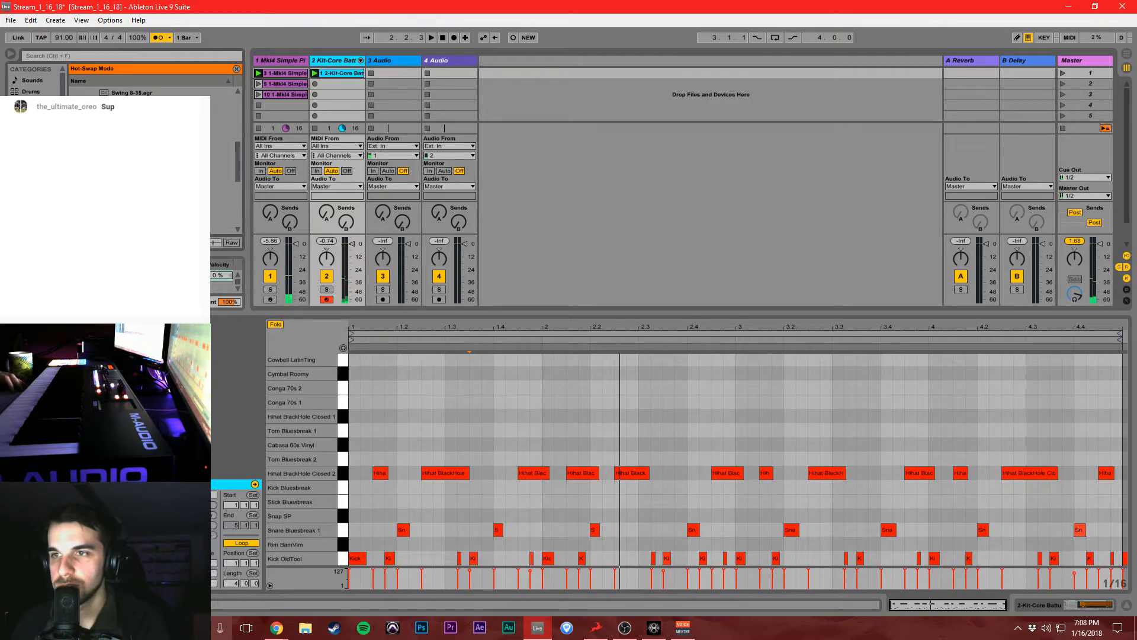
pyautogui.doubleClick(148, 172)
pyautogui.press('space')
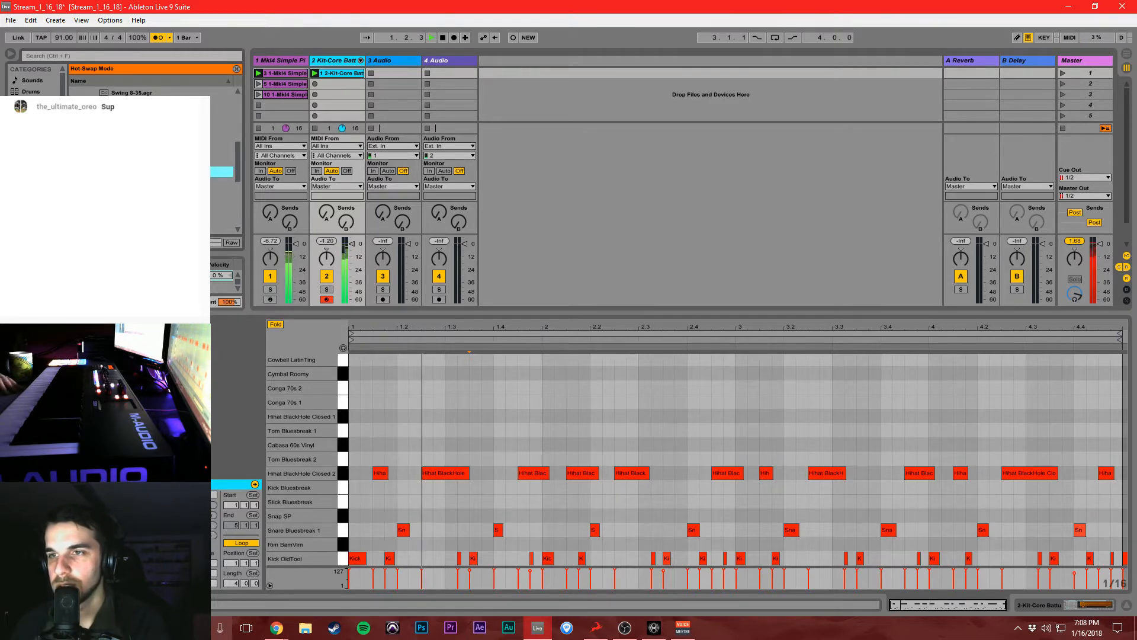
pyautogui.scroll(-3, 148, 161)
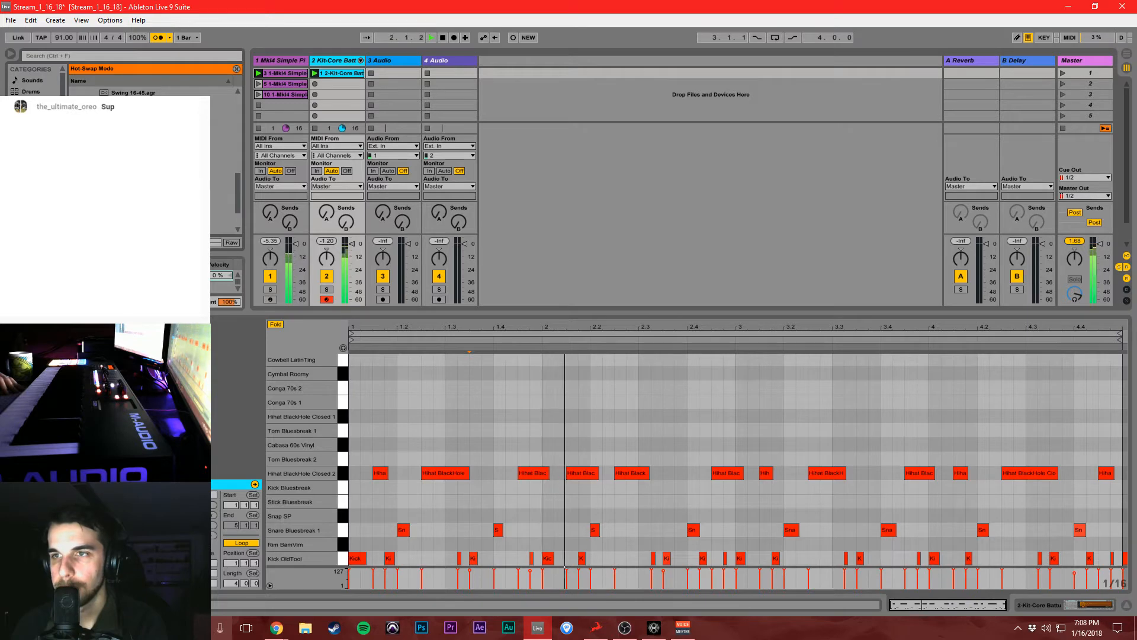
pyautogui.scroll(2, 148, 160)
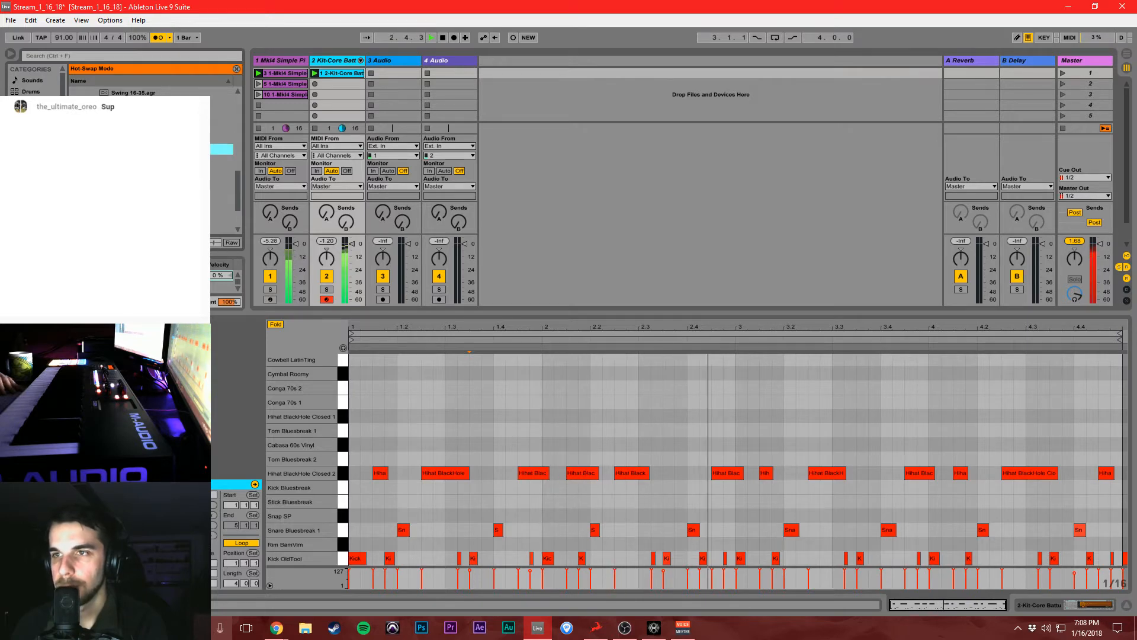
pyautogui.scroll(1, 148, 161)
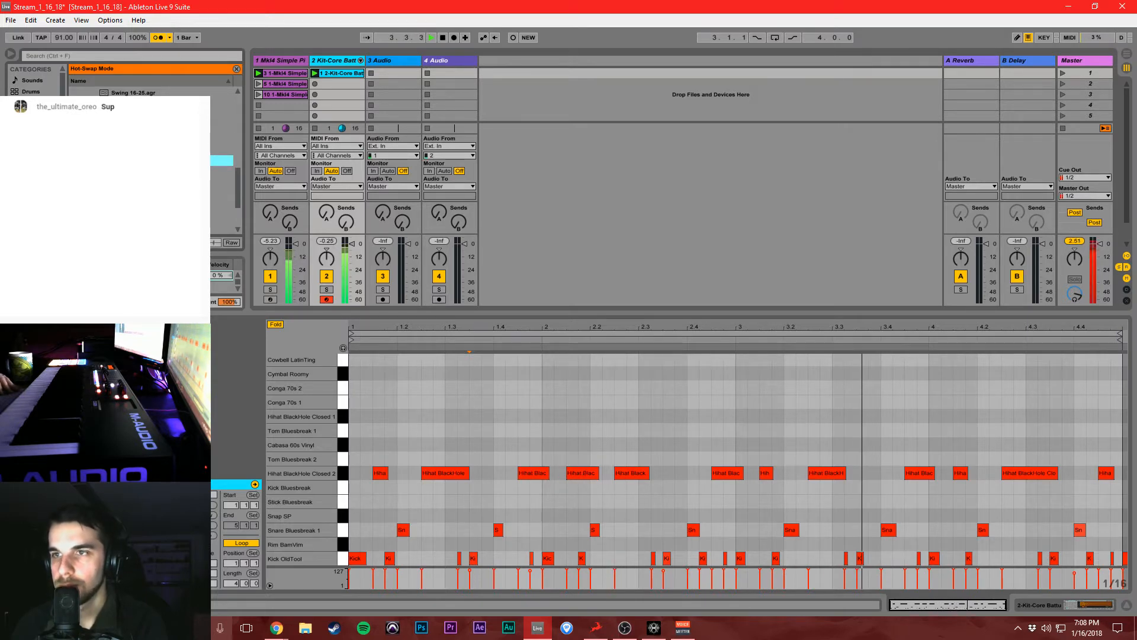
pyautogui.press('Up')
pyautogui.press('Up')
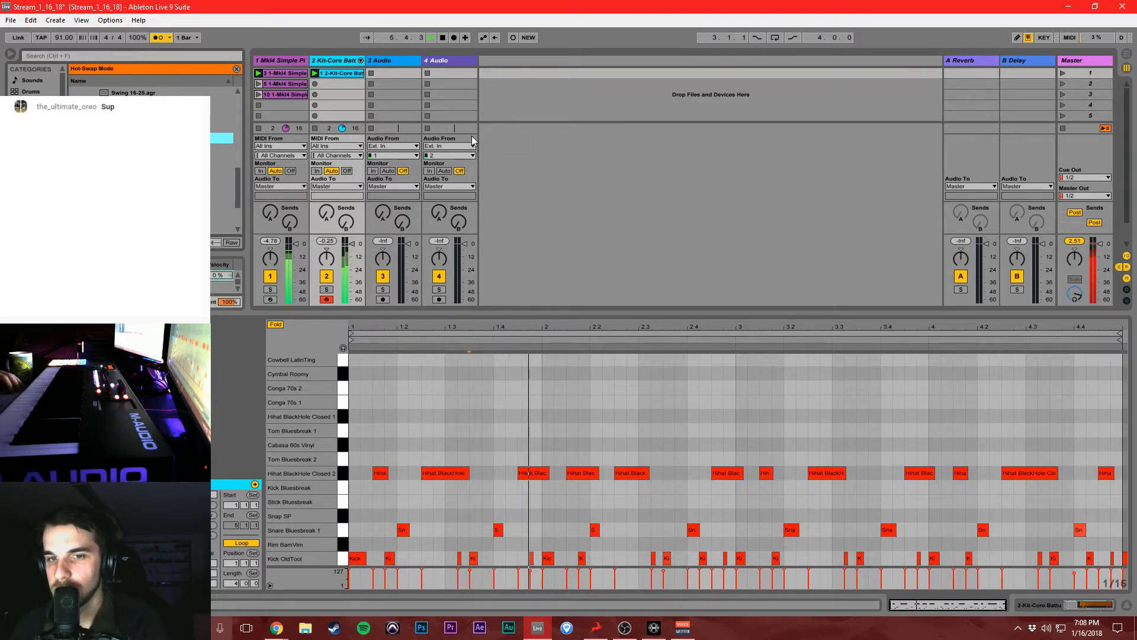
pyautogui.press('space')
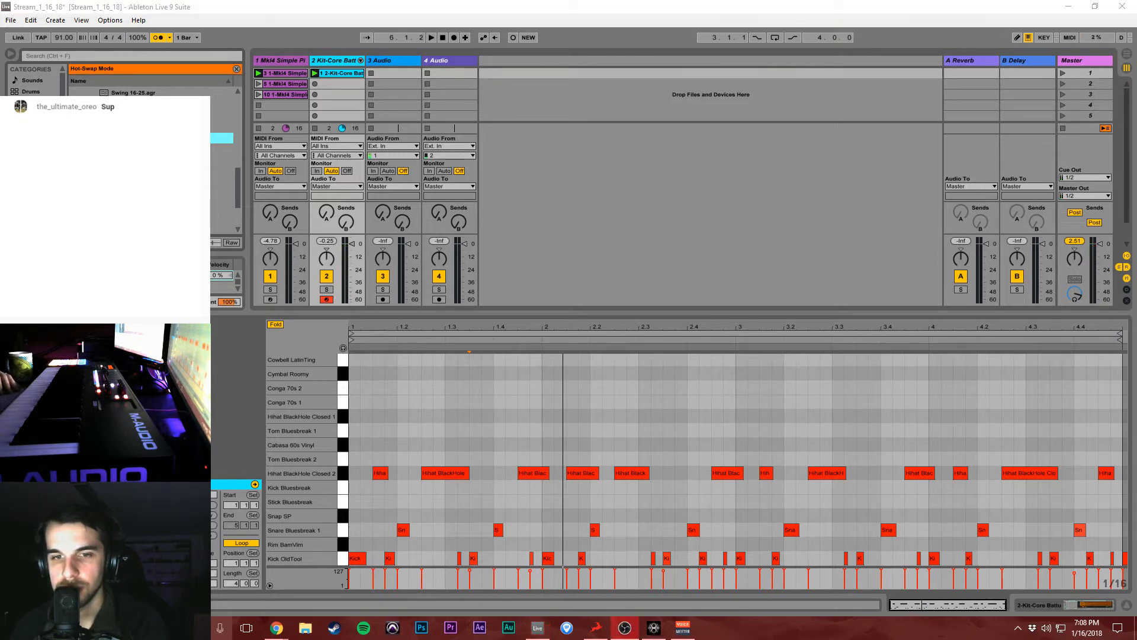
pyautogui.click(535, 219)
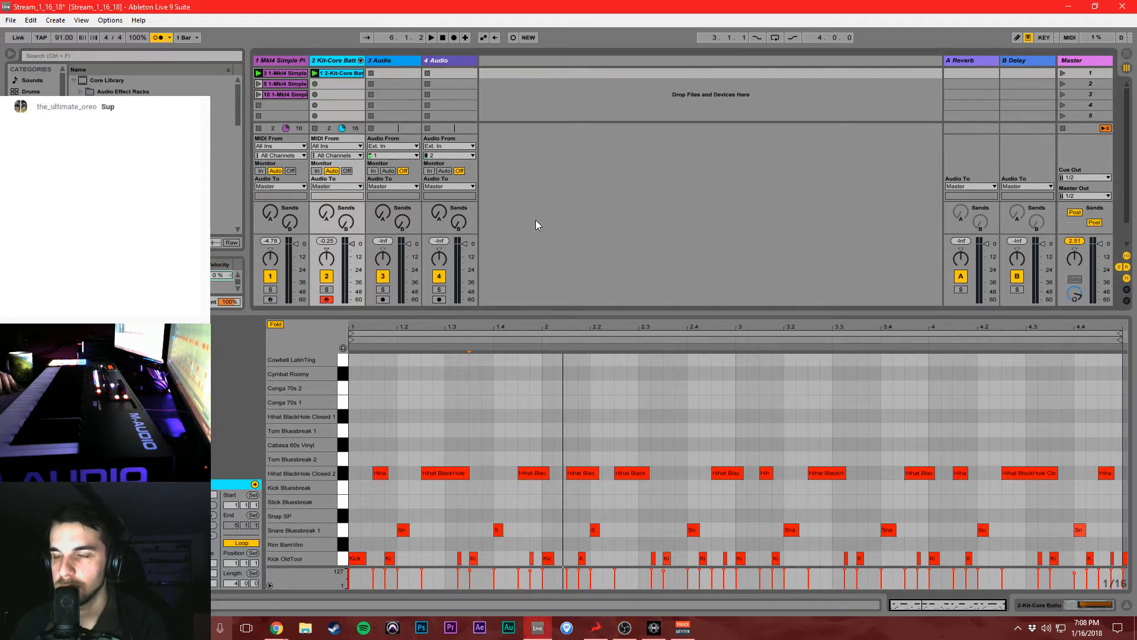
# Play the loop, switch off the metronome and stop the piano clip on track 1.
pyautogui.press('space')
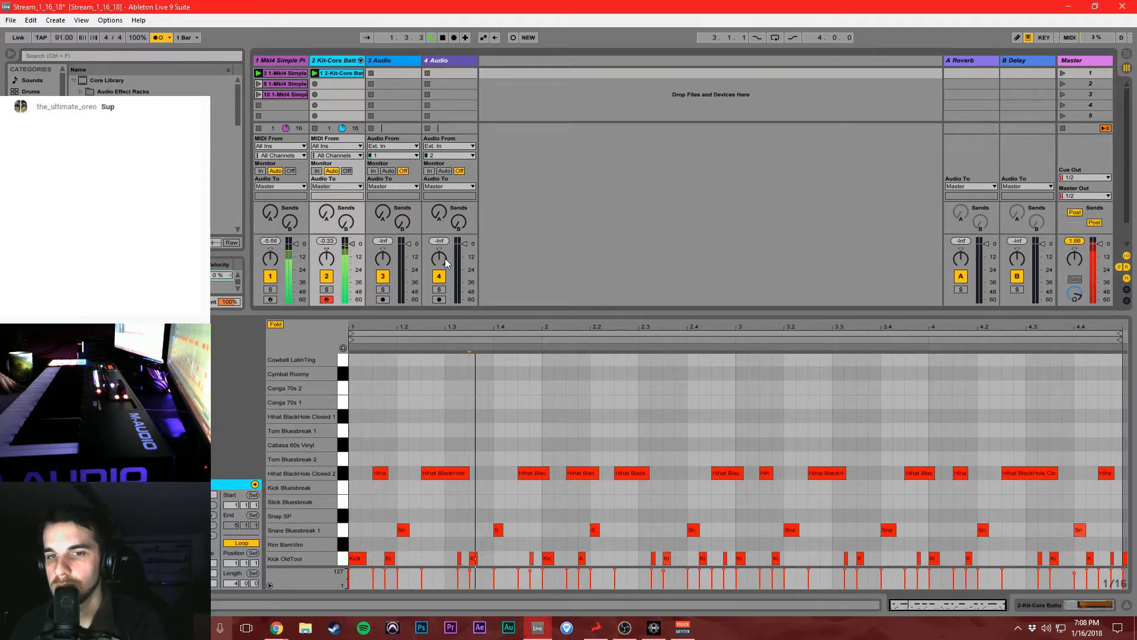
pyautogui.click(154, 39)
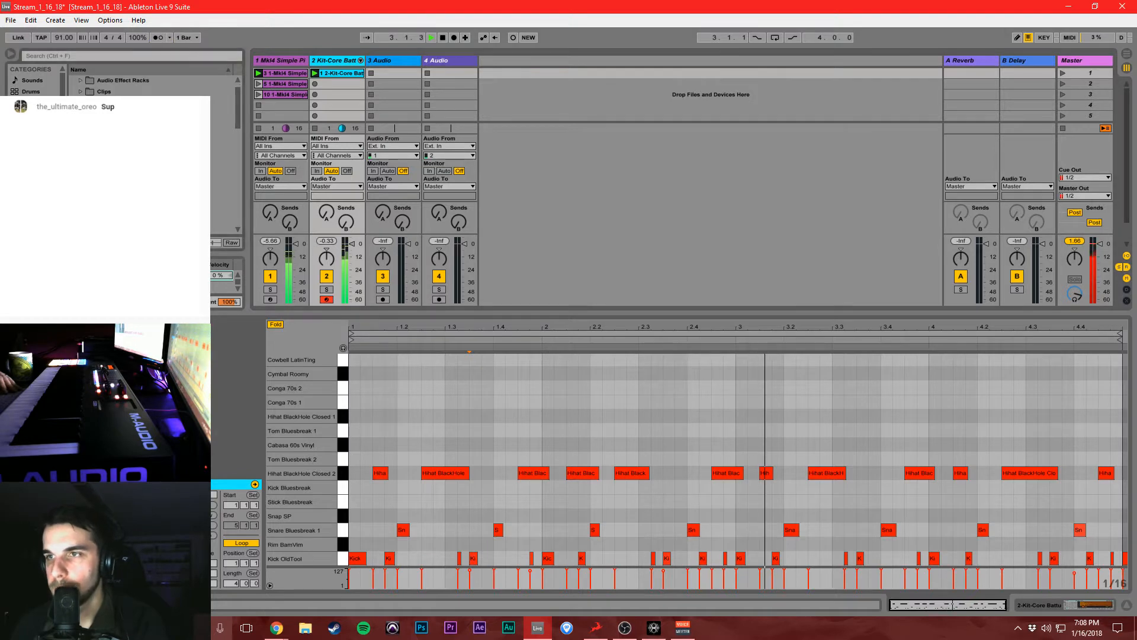
pyautogui.click(258, 129)
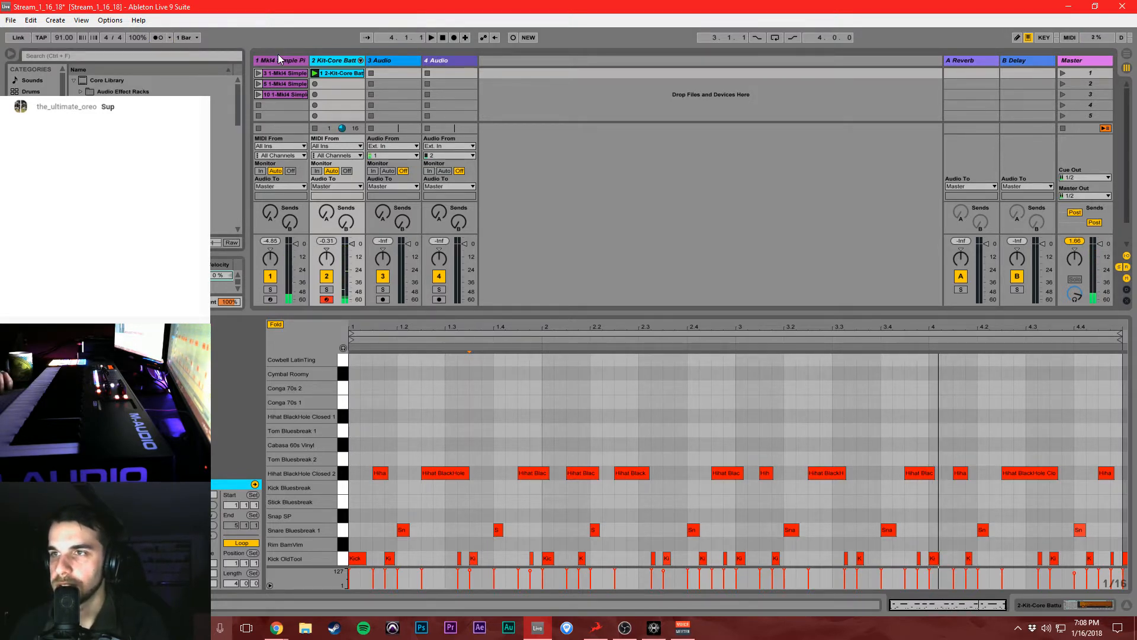
# Rename the piano track to DEMO and save the set.
pyautogui.click(282, 71)
pyautogui.write('DEMO')
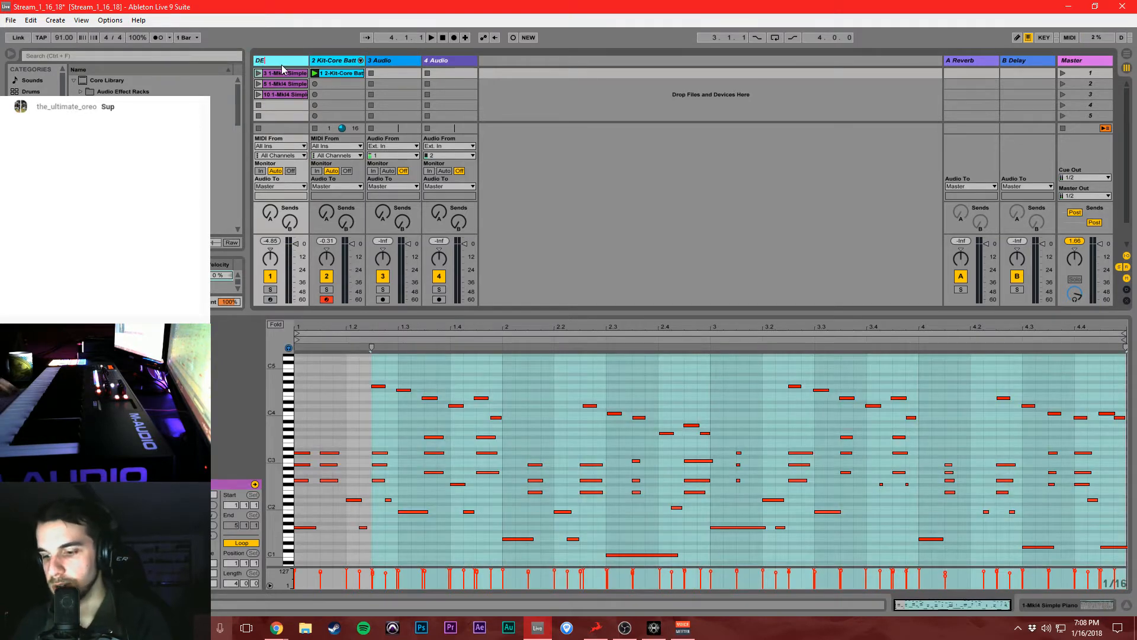
pyautogui.press('Return')
pyautogui.hotkey('ctrl', 's')
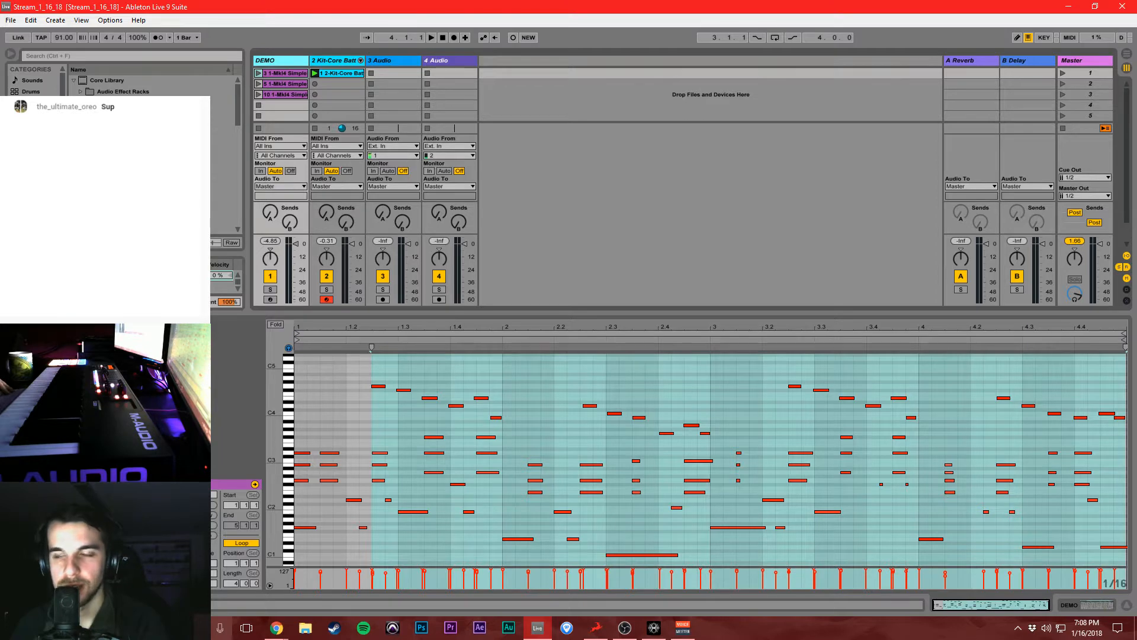
# Add Kontakt 5 on a new MIDI track and load the Scarbee MM-Bass instrument into it.
pyautogui.click(33, 148)
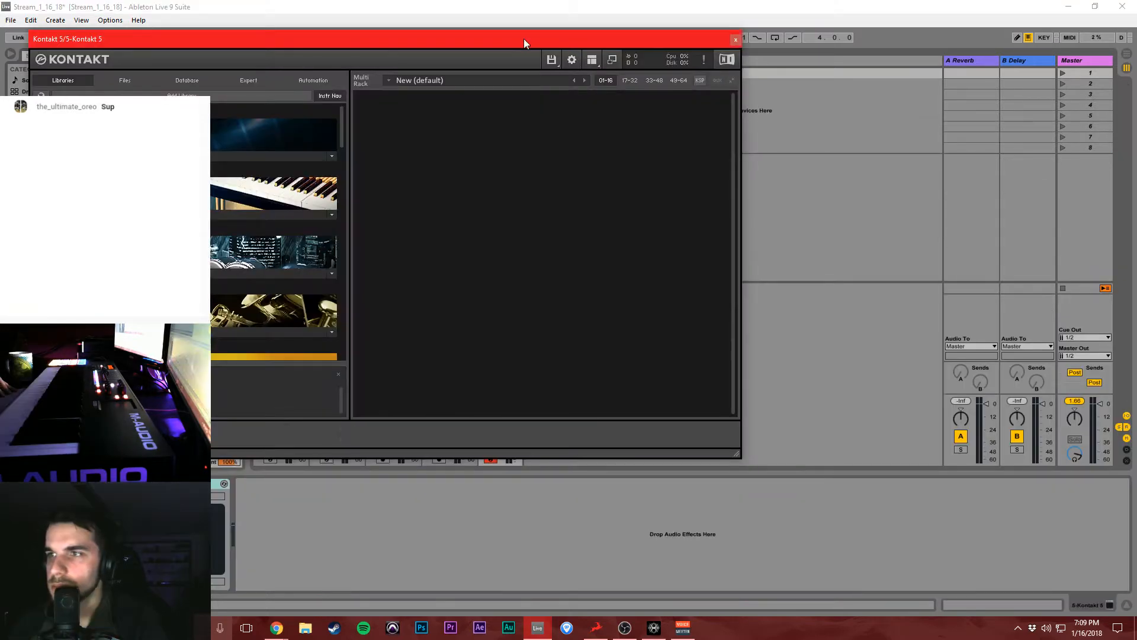
pyautogui.moveTo(524, 39); pyautogui.dragTo(865, 115)
pyautogui.scroll(-2, 630, 262)
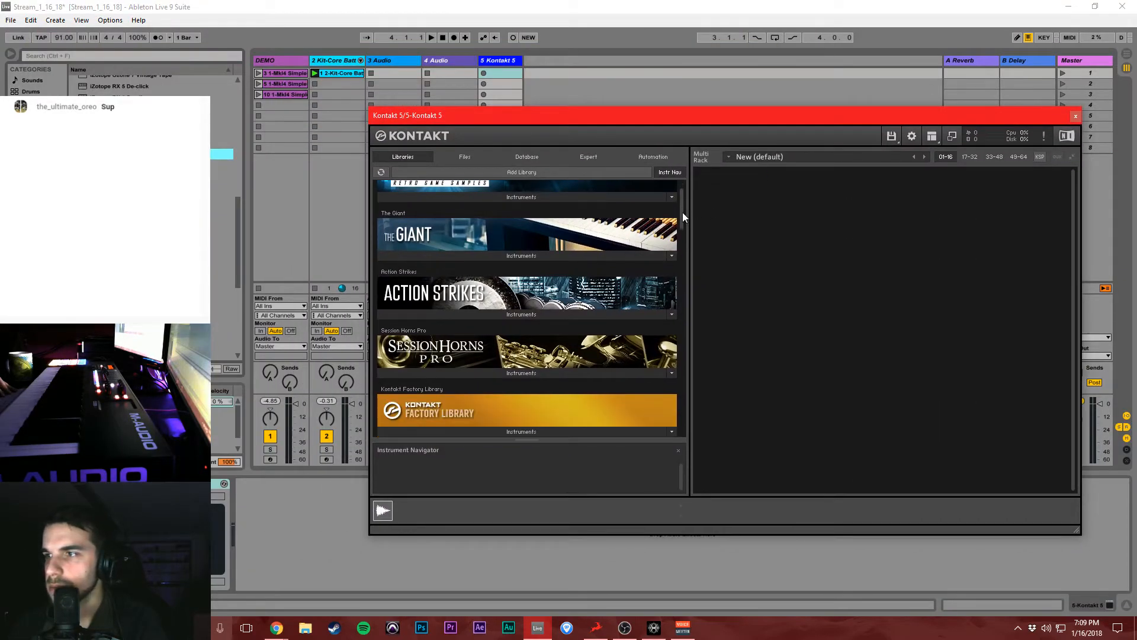
pyautogui.moveTo(683, 212); pyautogui.dragTo(688, 292)
pyautogui.scroll(-1, 533, 329)
pyautogui.click(518, 332)
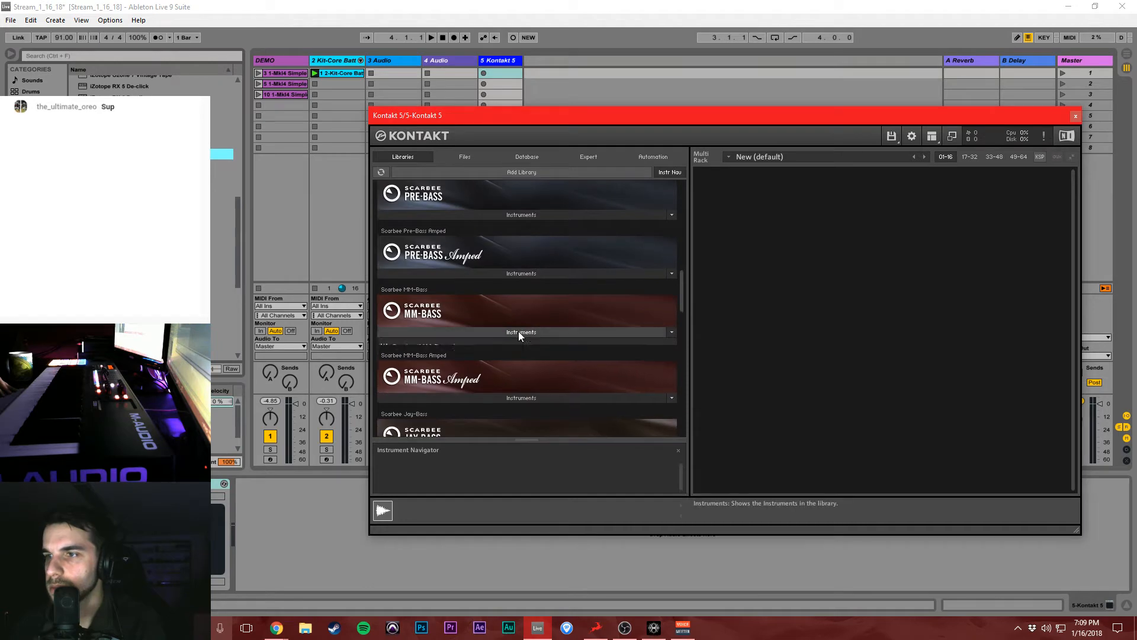
pyautogui.doubleClick(415, 346)
pyautogui.moveTo(561, 116); pyautogui.dragTo(610, 182)
pyautogui.click(498, 66)
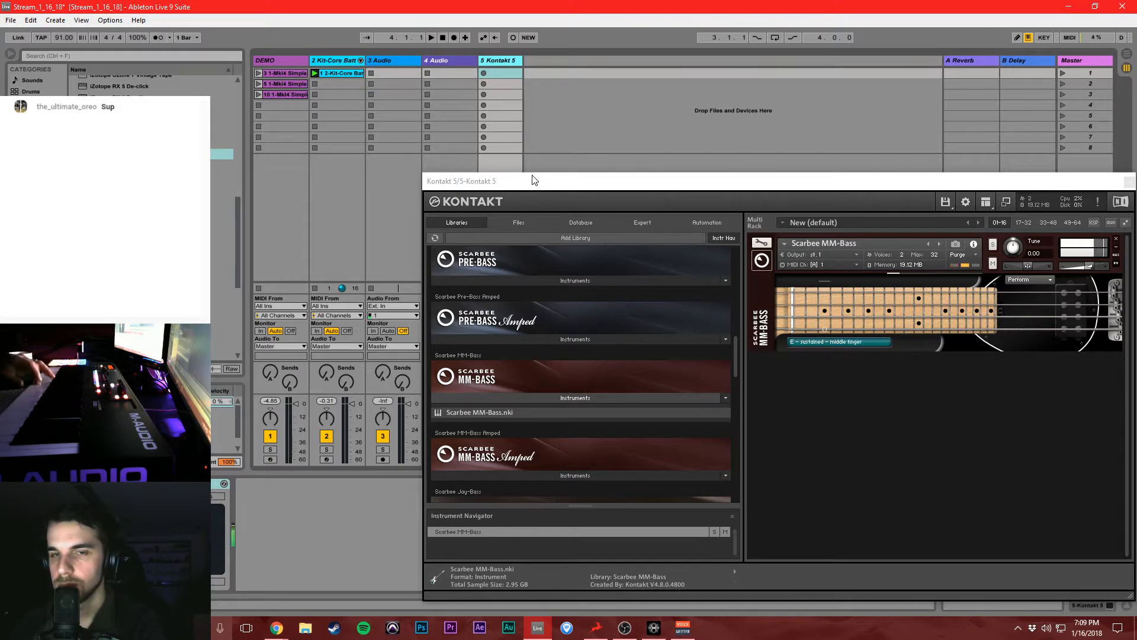
# Adjust the Middle band in the Scarbee MM-Bass EQ settings.
pyautogui.click(1030, 279)
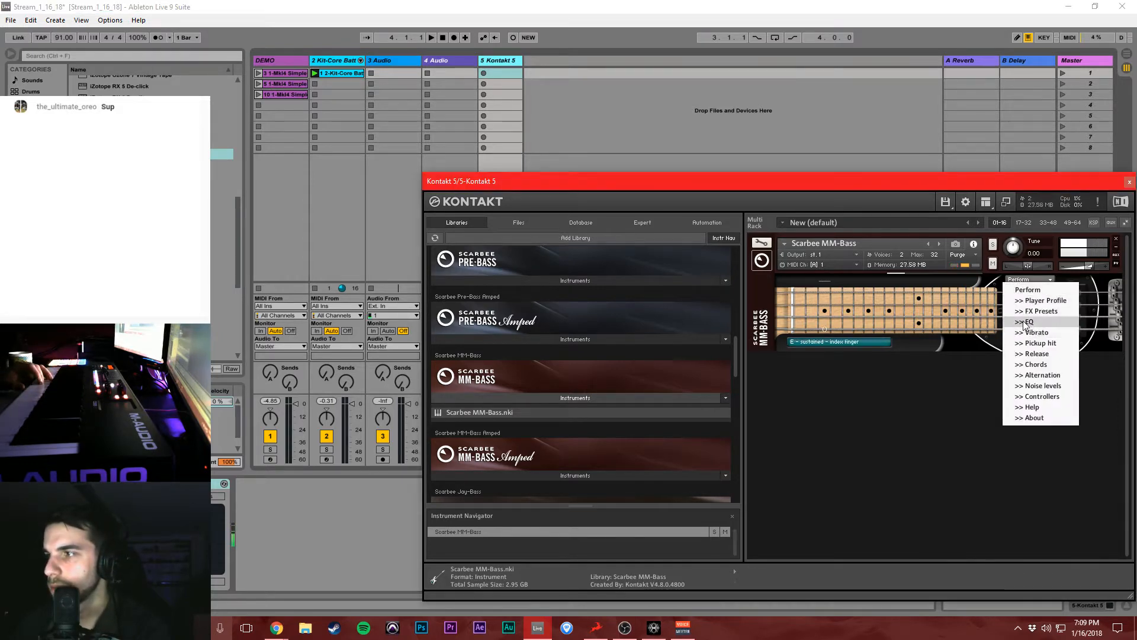
pyautogui.click(1026, 322)
pyautogui.moveTo(1071, 322); pyautogui.dragTo(1073, 337)
# Lower the bass's noise levels for Release to about -10.3, PU hits to about -3.1, and the fret noise.
pyautogui.click(1030, 280)
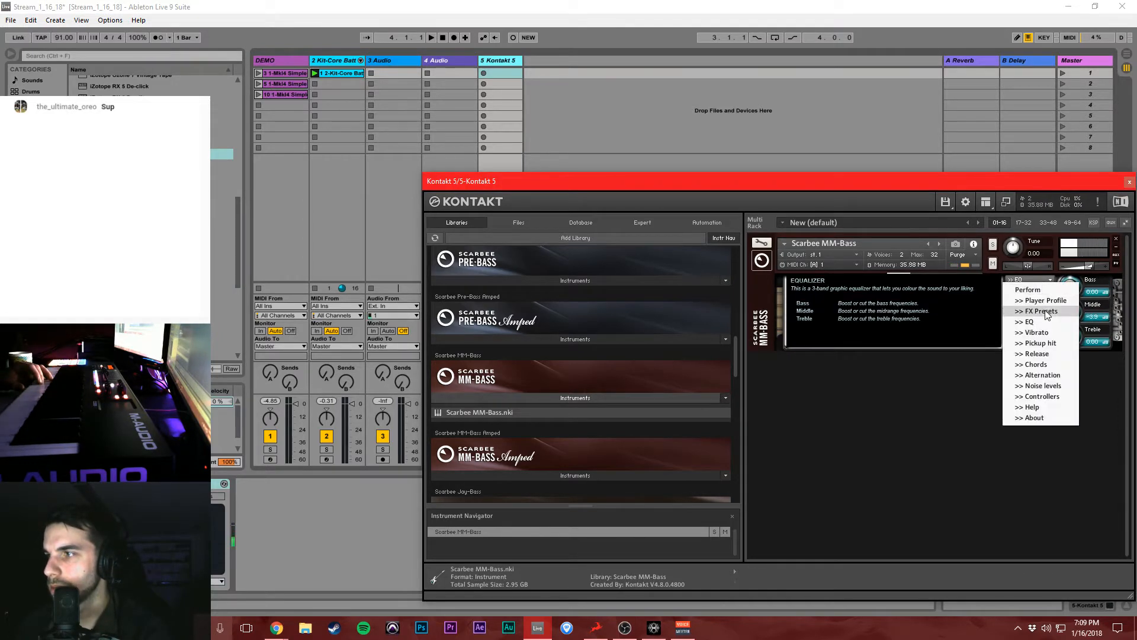
pyautogui.click(1043, 385)
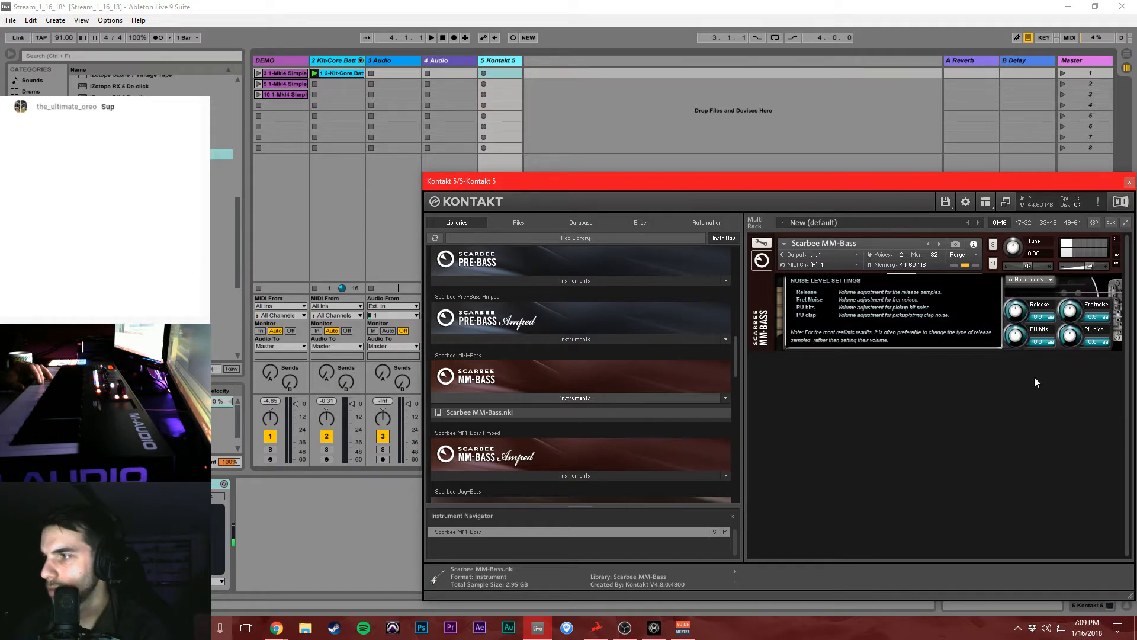
pyautogui.moveTo(1015, 323); pyautogui.dragTo(1017, 348)
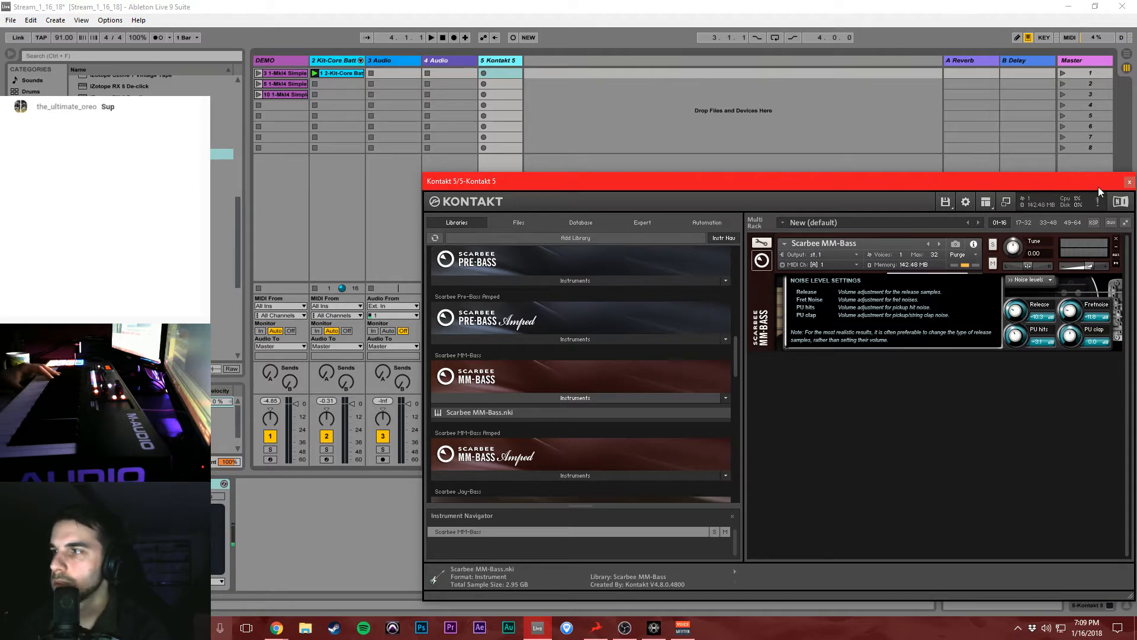
# Launch the first DEMO clip with the drums to play bass along, and open the clip's notes.
pyautogui.moveTo(1098, 186); pyautogui.dragTo(1054, 152)
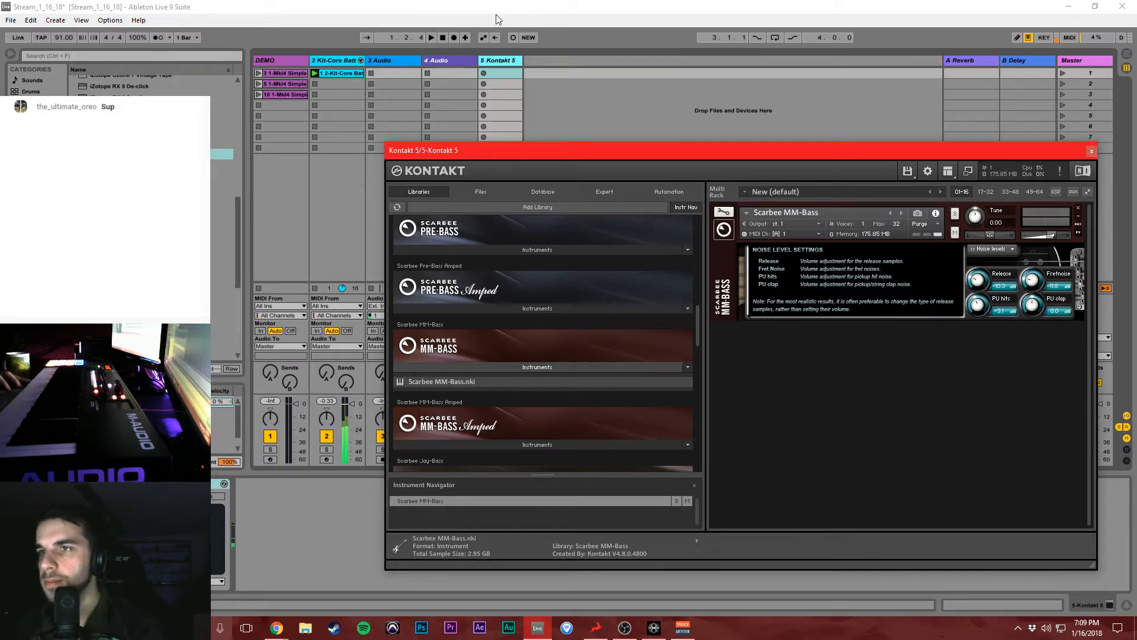
pyautogui.click(260, 72)
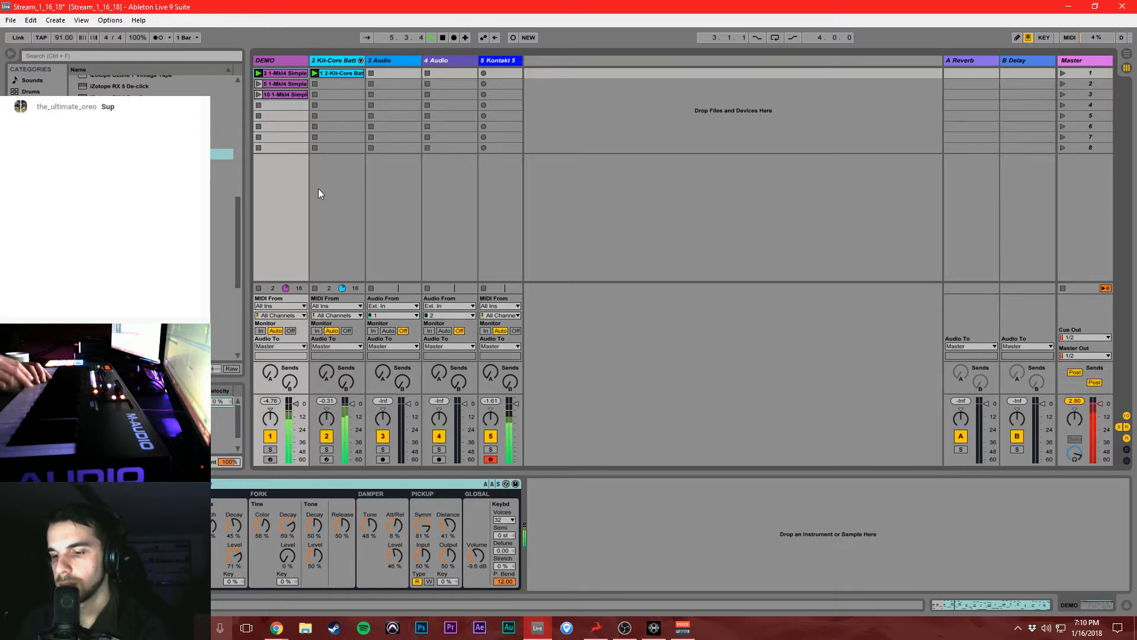
pyautogui.click(290, 72)
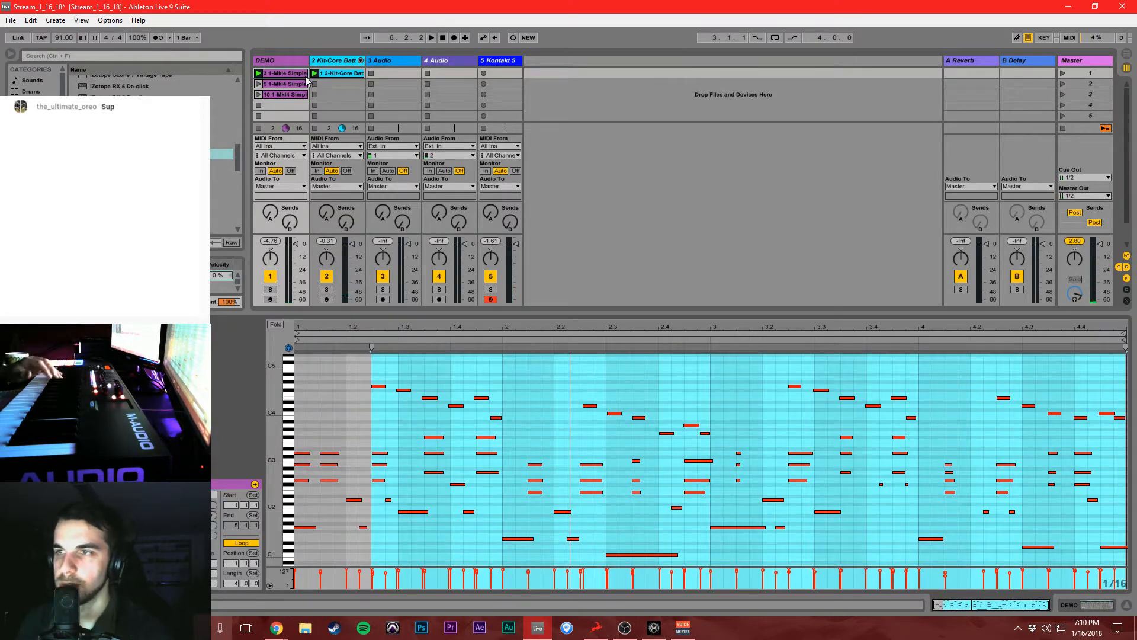
# Move the Kontakt 5 track directly after the DEMO track and rename it Bass.
pyautogui.moveTo(500, 60); pyautogui.dragTo(316, 59)
pyautogui.click(339, 58)
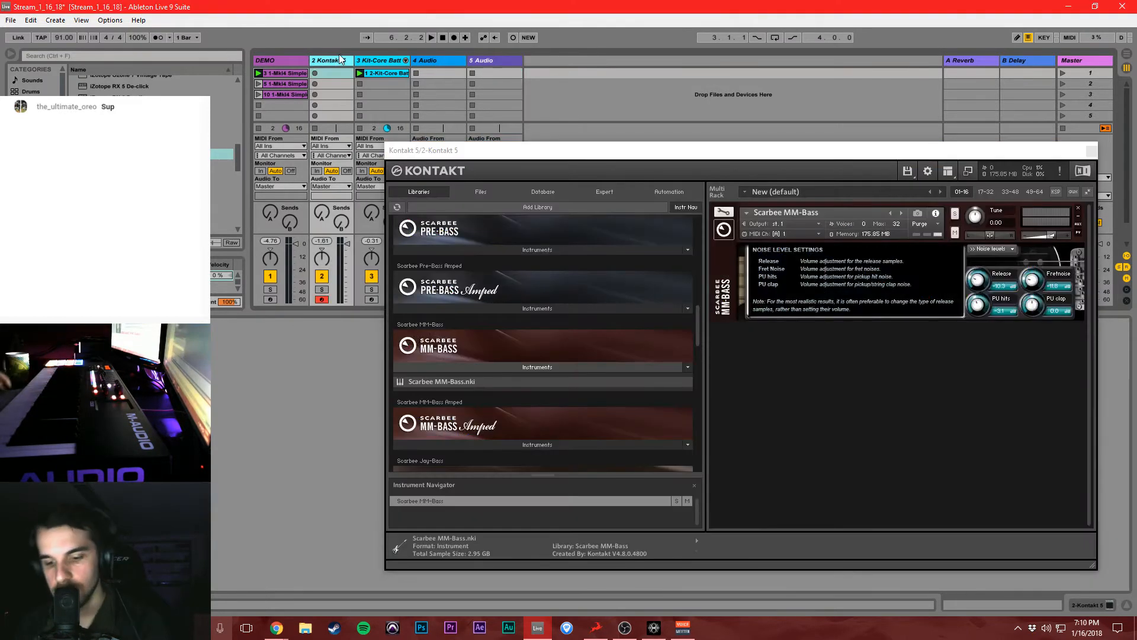
pyautogui.write('Bass')
pyautogui.press('Return')
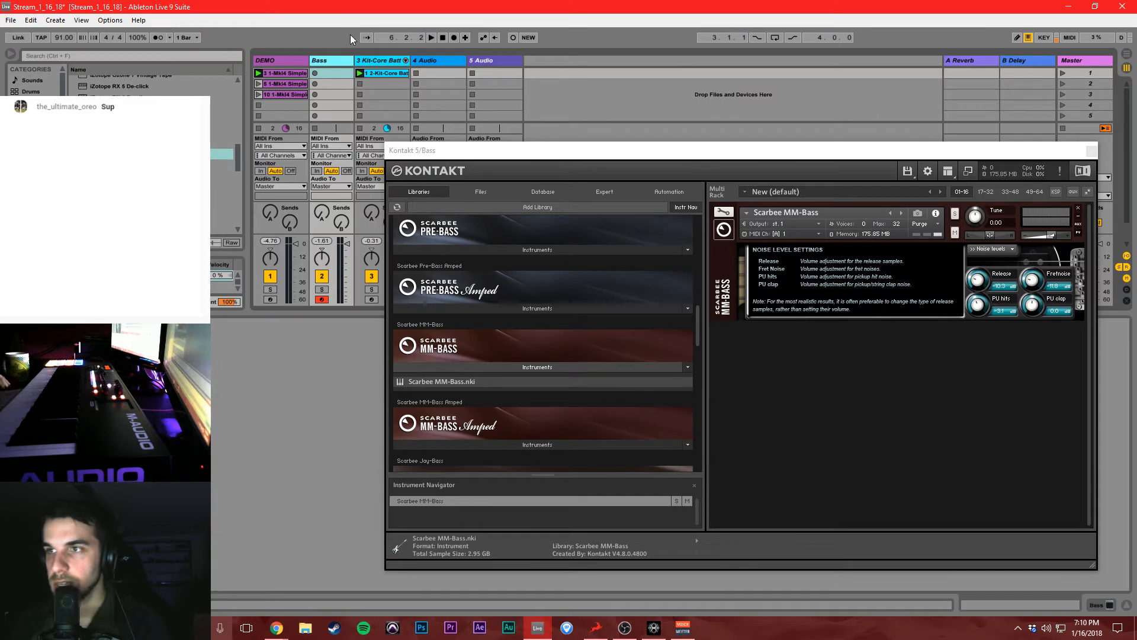
# Rename the Kit-Core drum track to Drum Kit.
pyautogui.click(387, 64)
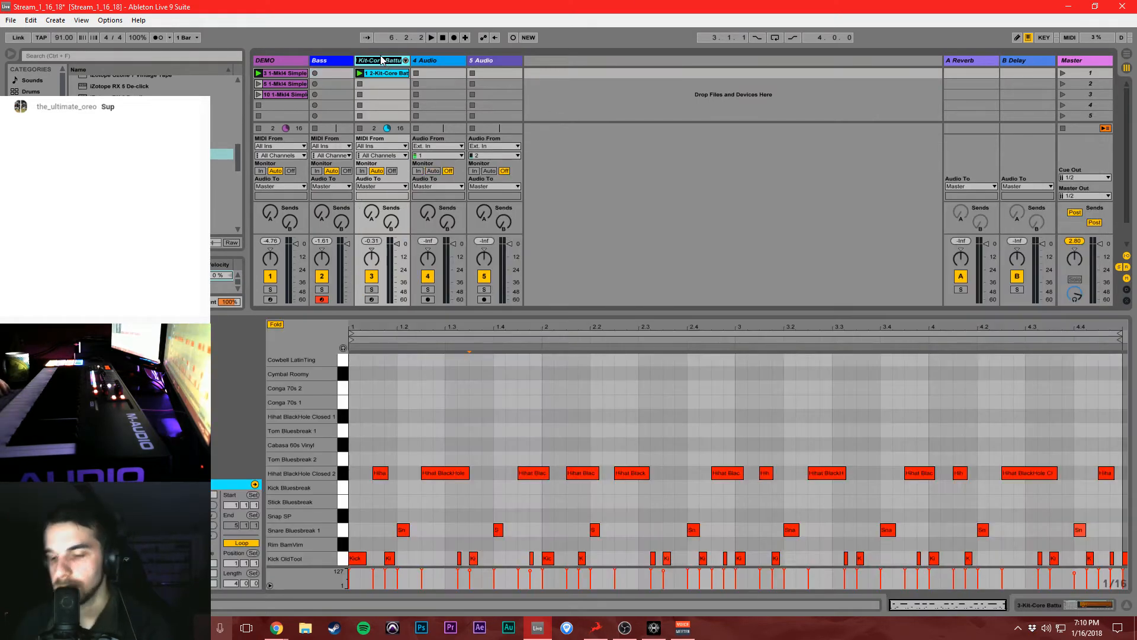
pyautogui.write('Drum Kit')
pyautogui.press('Return')
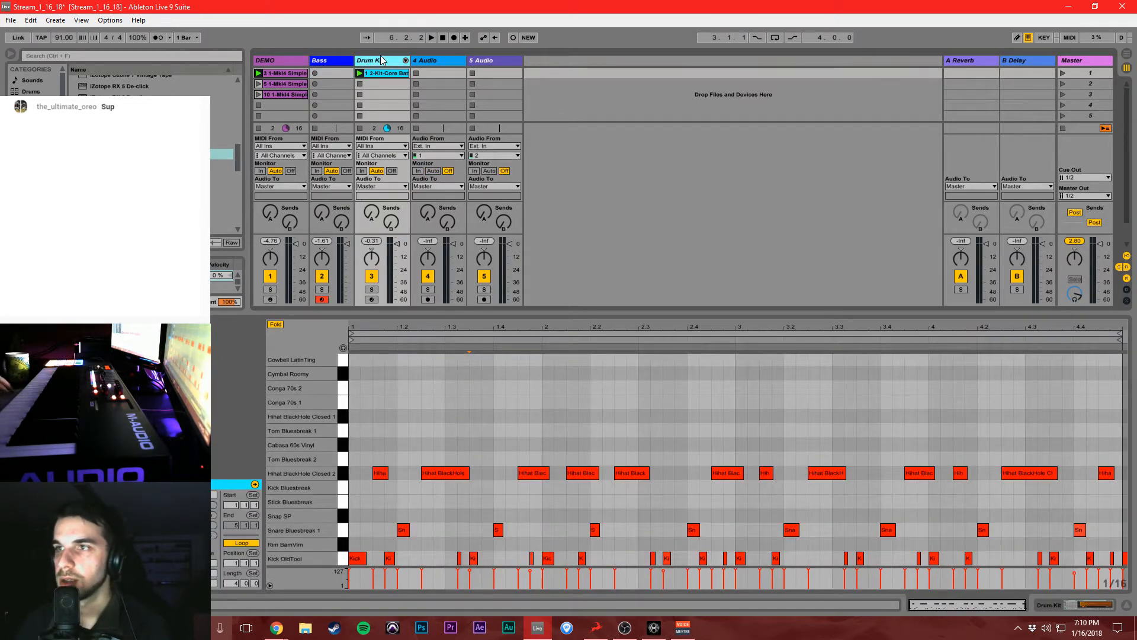
# Rename the Bass track to ElecBass.
pyautogui.click(319, 61)
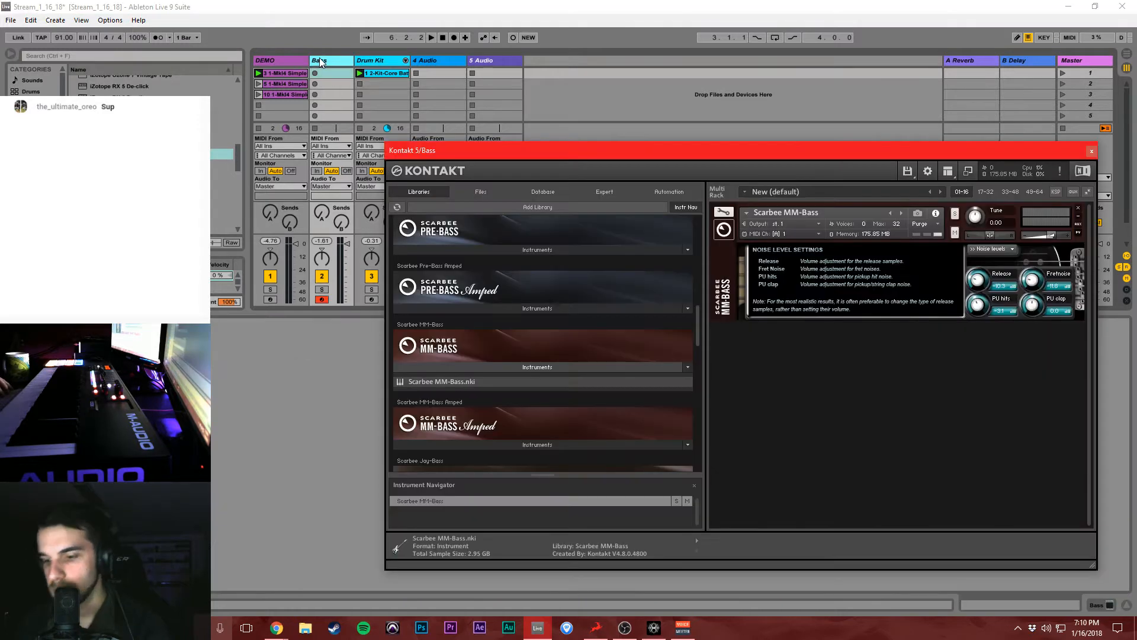
pyautogui.click(319, 62)
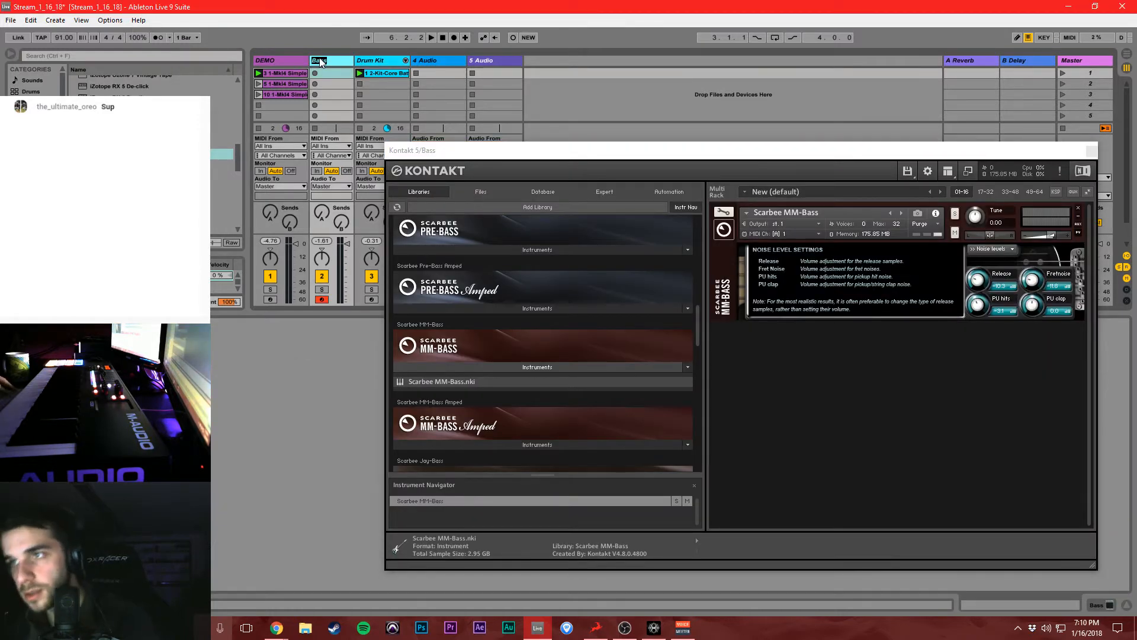
pyautogui.write('ass')
pyautogui.press('Return')
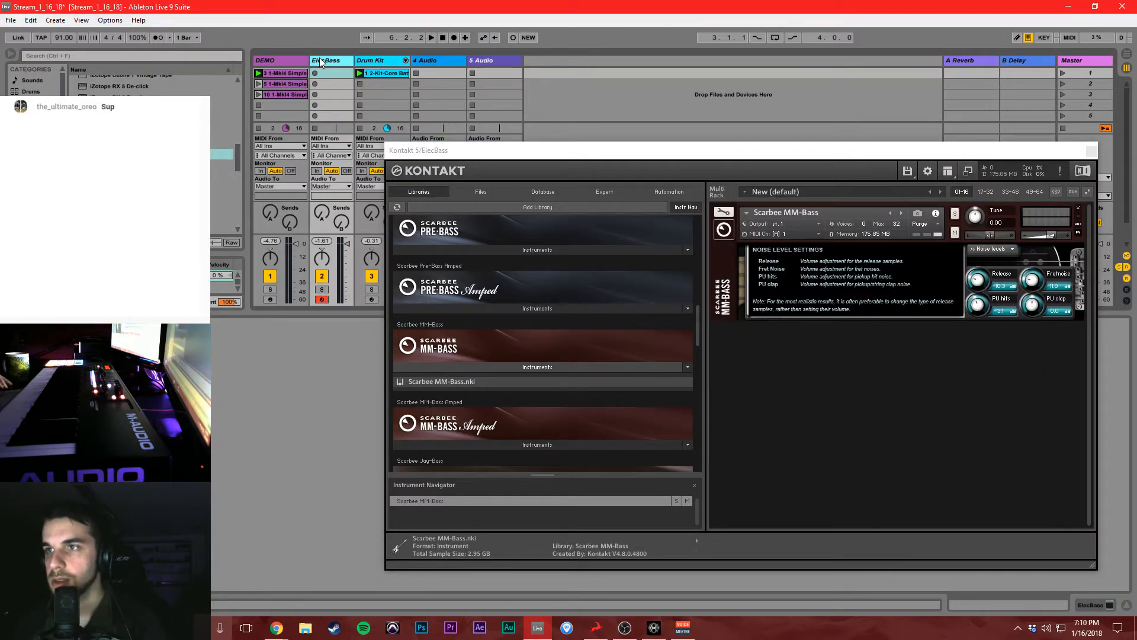
# Move the ElecBass track directly after the Drum Kit track and colour it dark blue.
pyautogui.click(389, 62)
pyautogui.moveTo(265, 60); pyautogui.dragTo(654, 79)
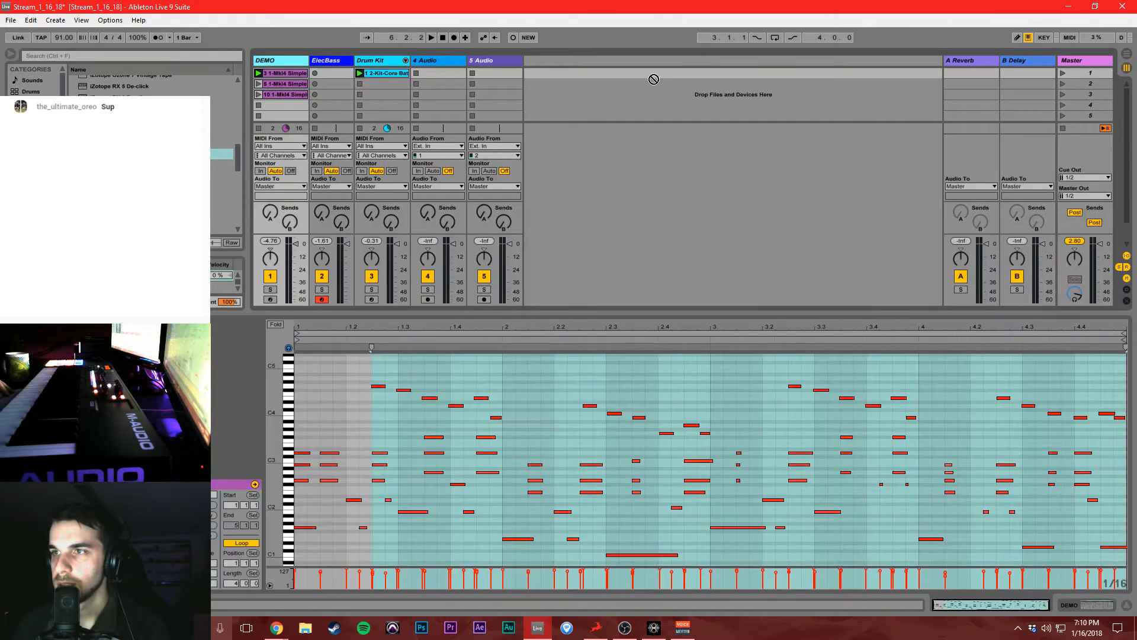
pyautogui.moveTo(314, 58); pyautogui.dragTo(375, 63)
pyautogui.click(377, 104)
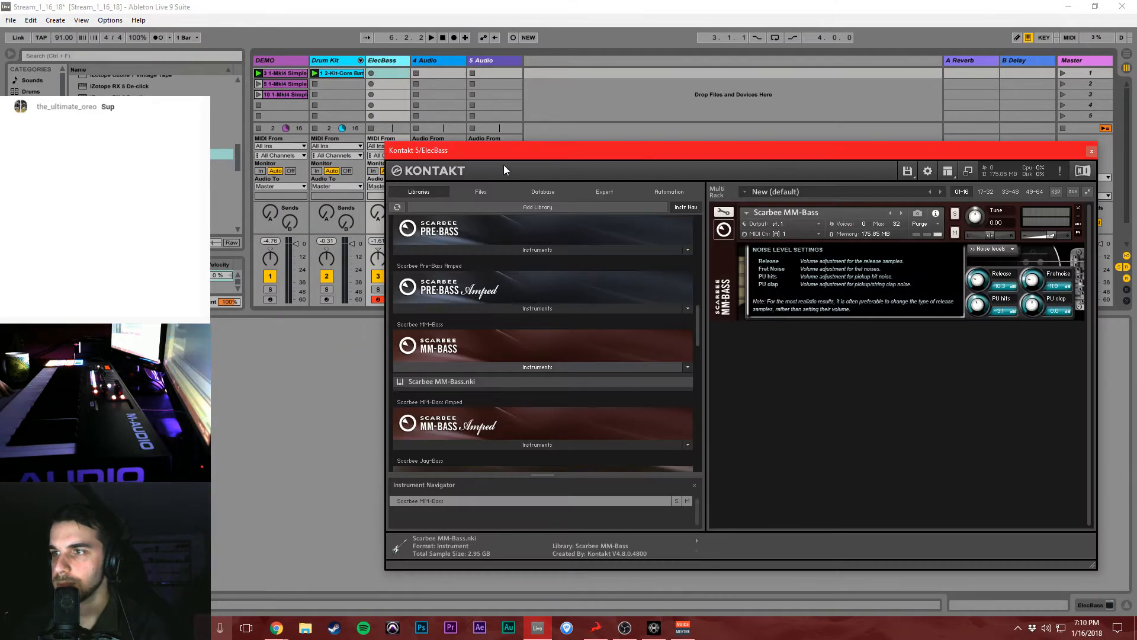
pyautogui.moveTo(533, 154); pyautogui.dragTo(477, 211)
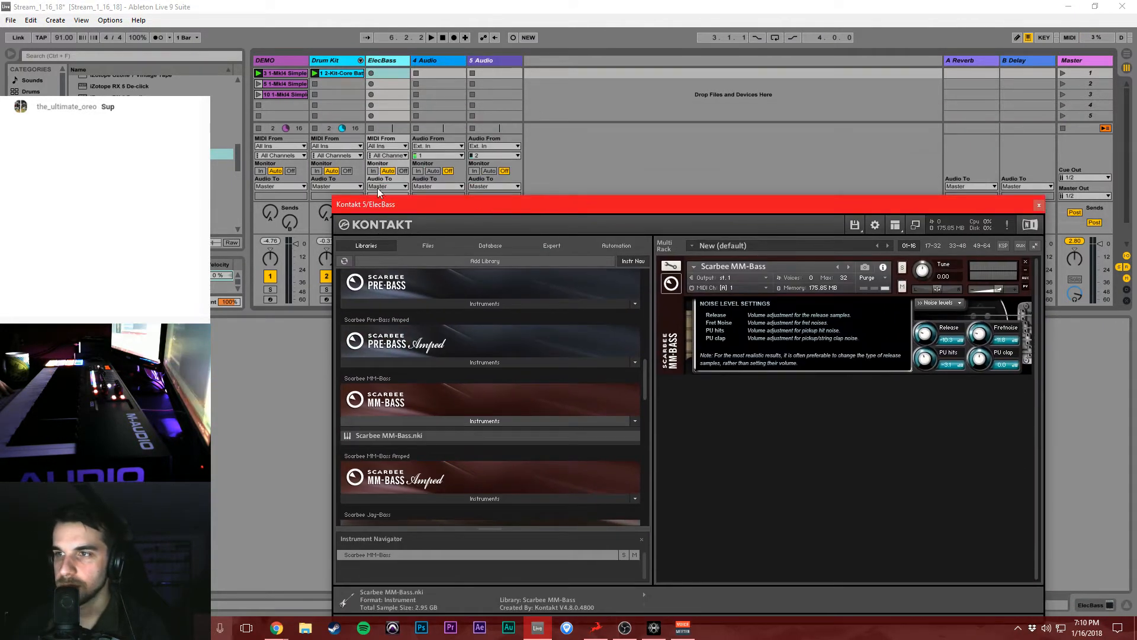
pyautogui.click(627, 121)
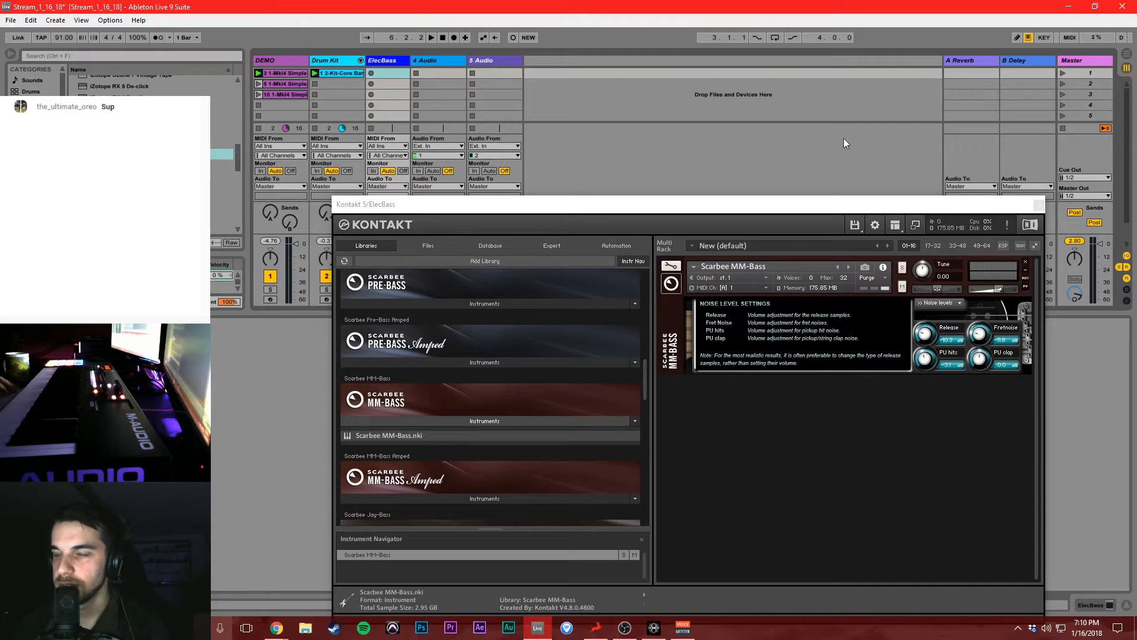
# Record an eight-bar bass line into the ElecBass track's first clip slot over the DEMO and drum clips, and stop playback.
pyautogui.press('Tab')
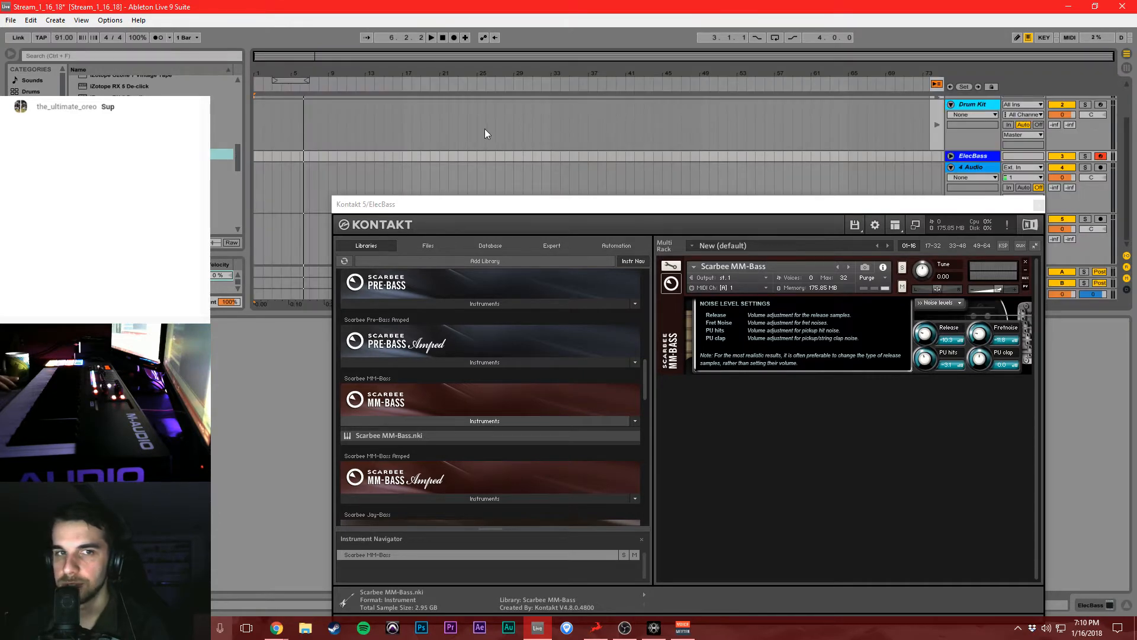
pyautogui.press('Tab')
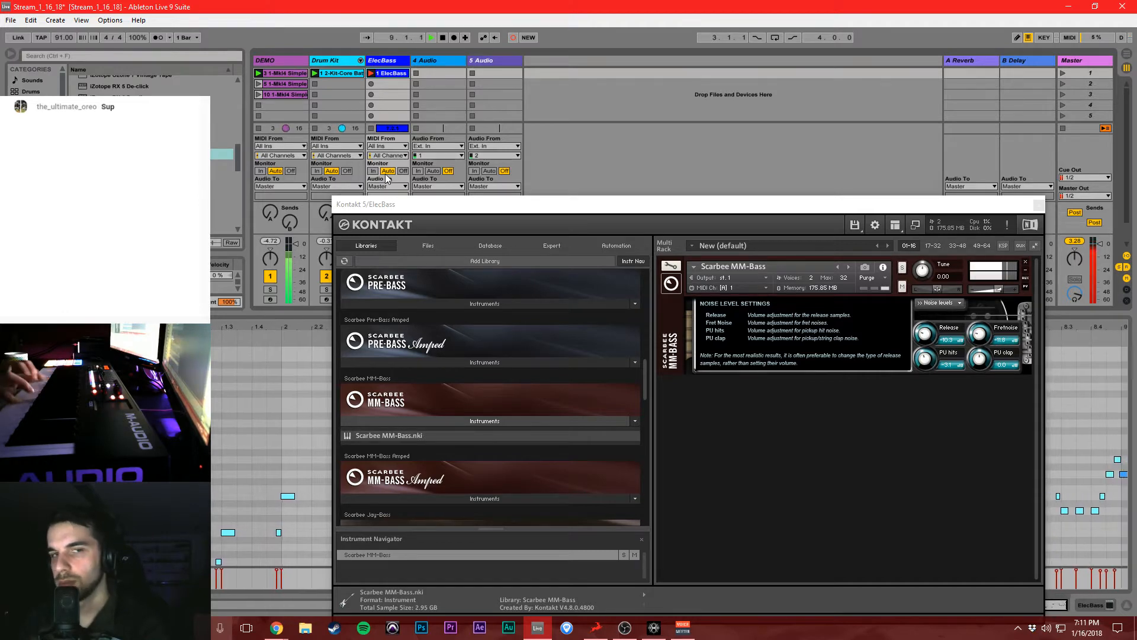
pyautogui.press('space')
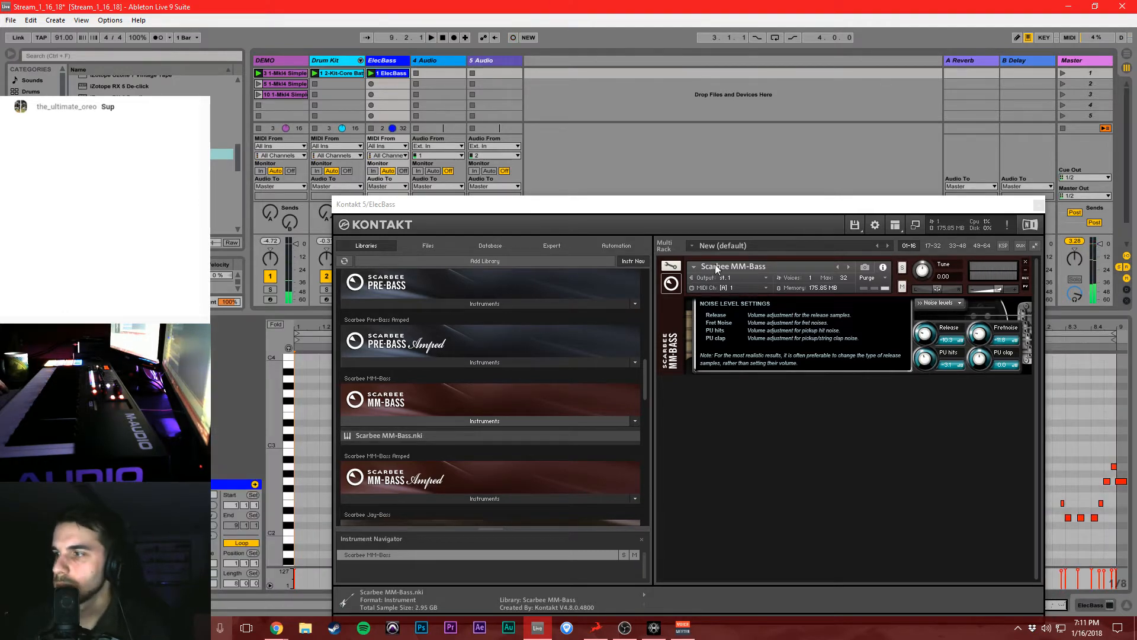
# Close the Kontakt window, set the bass clip's note grid to 1/16, and quantize all its notes.
pyautogui.click(1040, 205)
pyautogui.rightClick(766, 426)
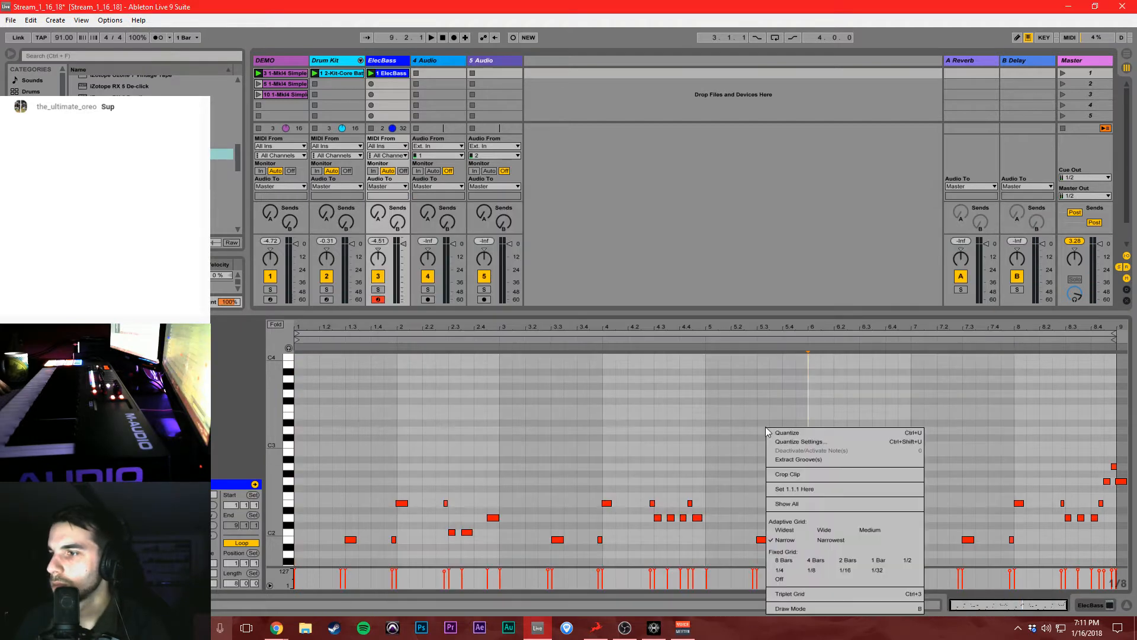
pyautogui.click(702, 435)
pyautogui.rightClick(703, 435)
pyautogui.click(783, 389)
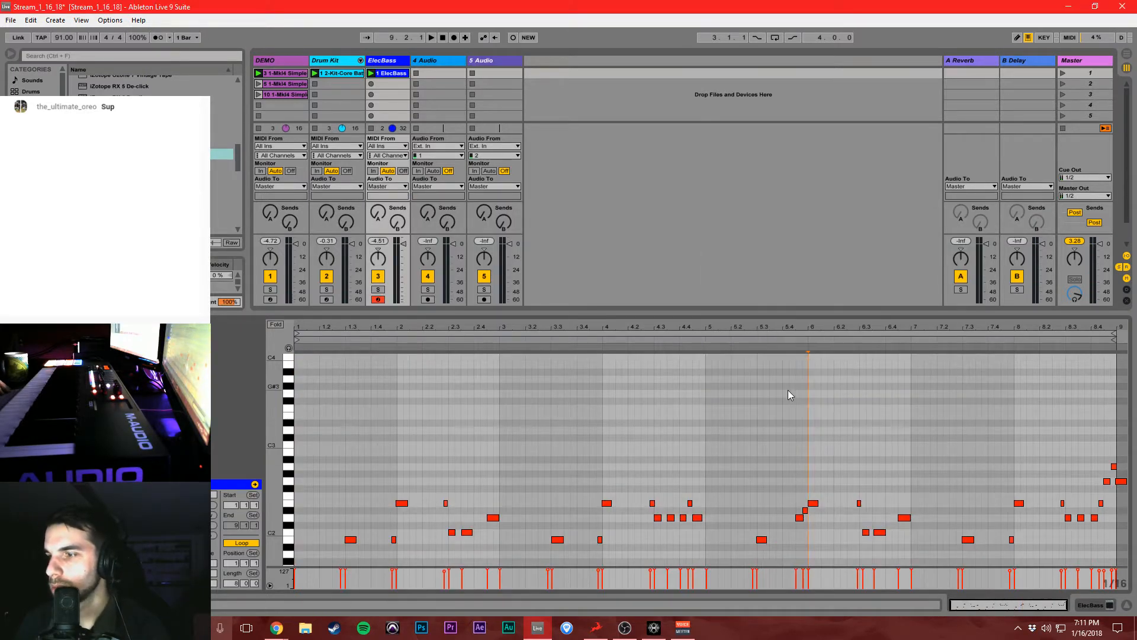
pyautogui.hotkey('ctrl', 'a')
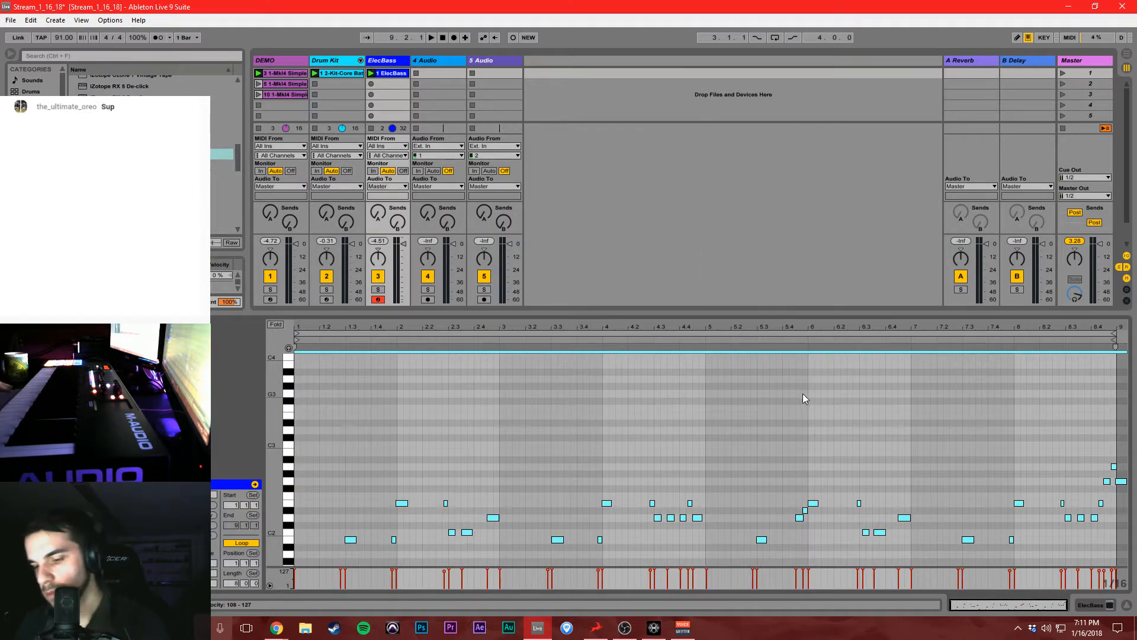
# Set the record quantization to Sixteenth-Note Quantization and deselect the bass notes.
pyautogui.click(30, 20)
pyautogui.moveTo(95, 342)
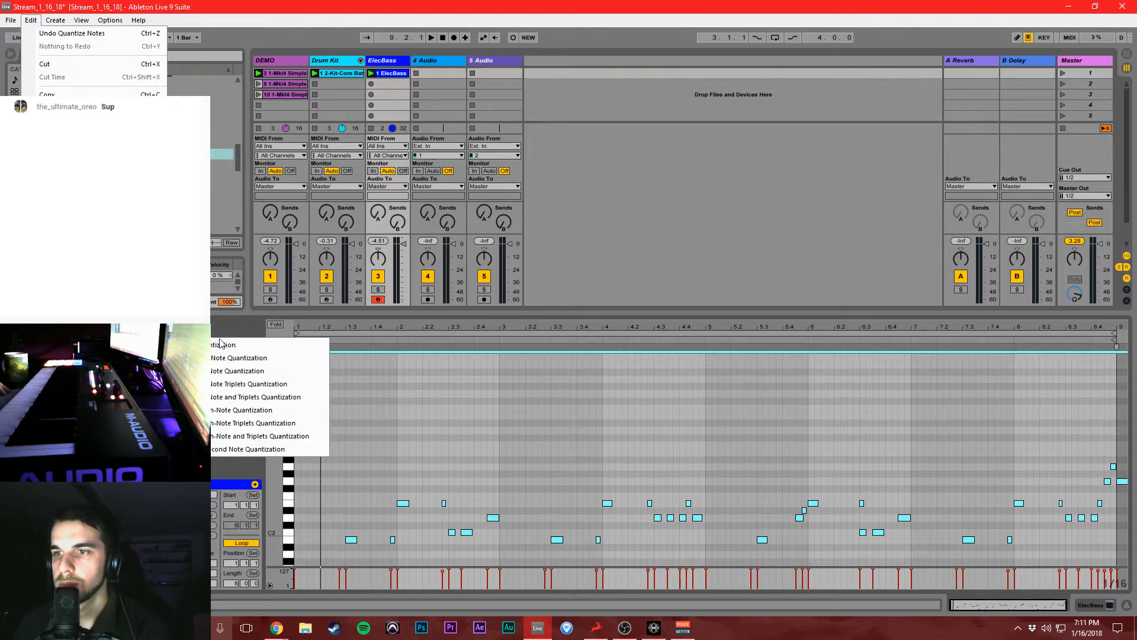
pyautogui.click(238, 409)
pyautogui.click(620, 199)
pyautogui.click(454, 477)
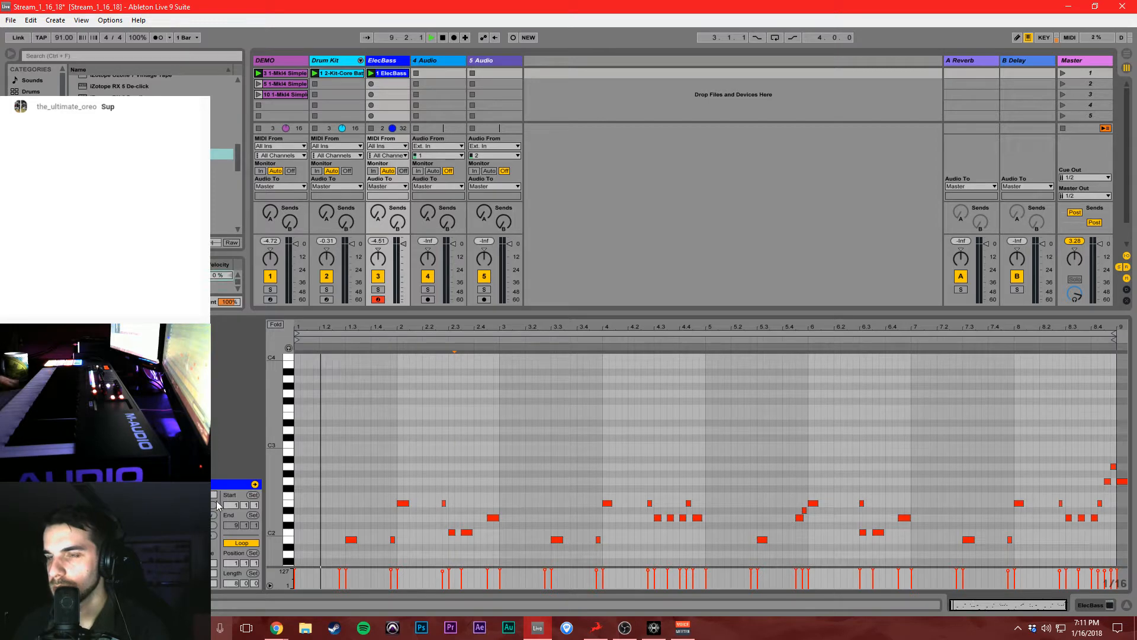
# Play the clips with the DEMO track muted to check the bass line against the drums.
pyautogui.press('space')
pyautogui.click(271, 276)
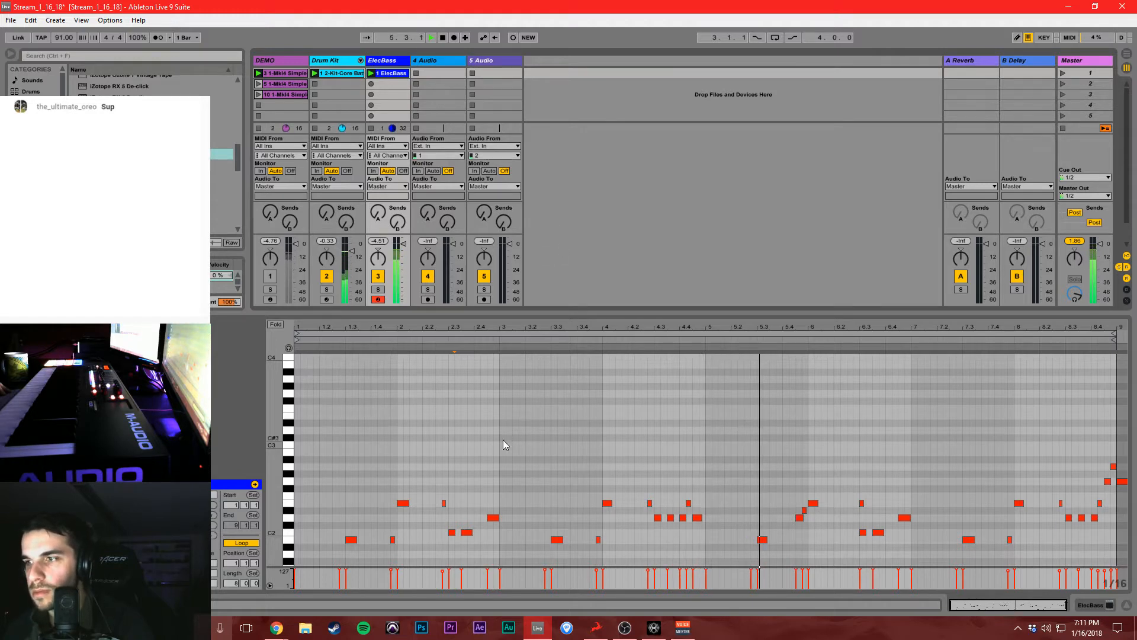
pyautogui.click(692, 487)
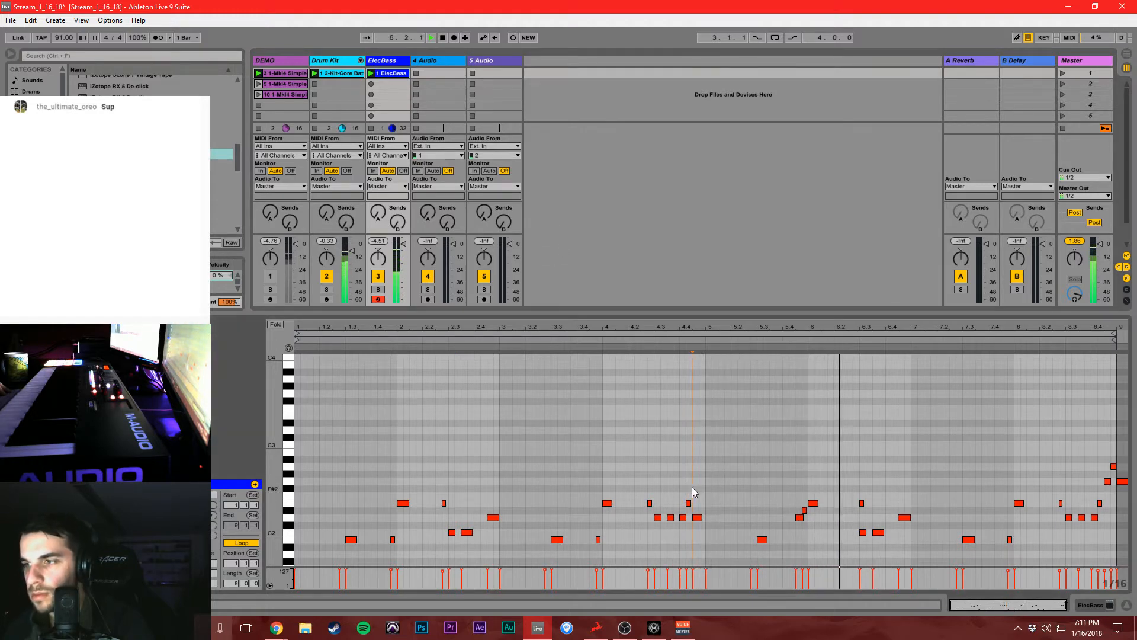
pyautogui.scroll(-2, 835, 455)
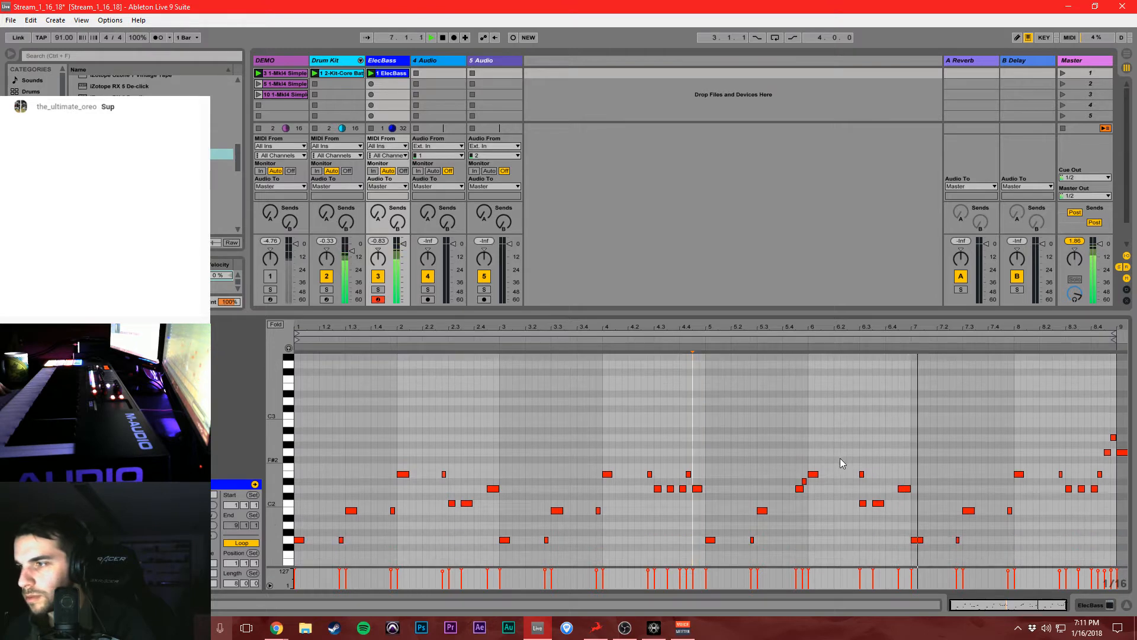
pyautogui.click(862, 474)
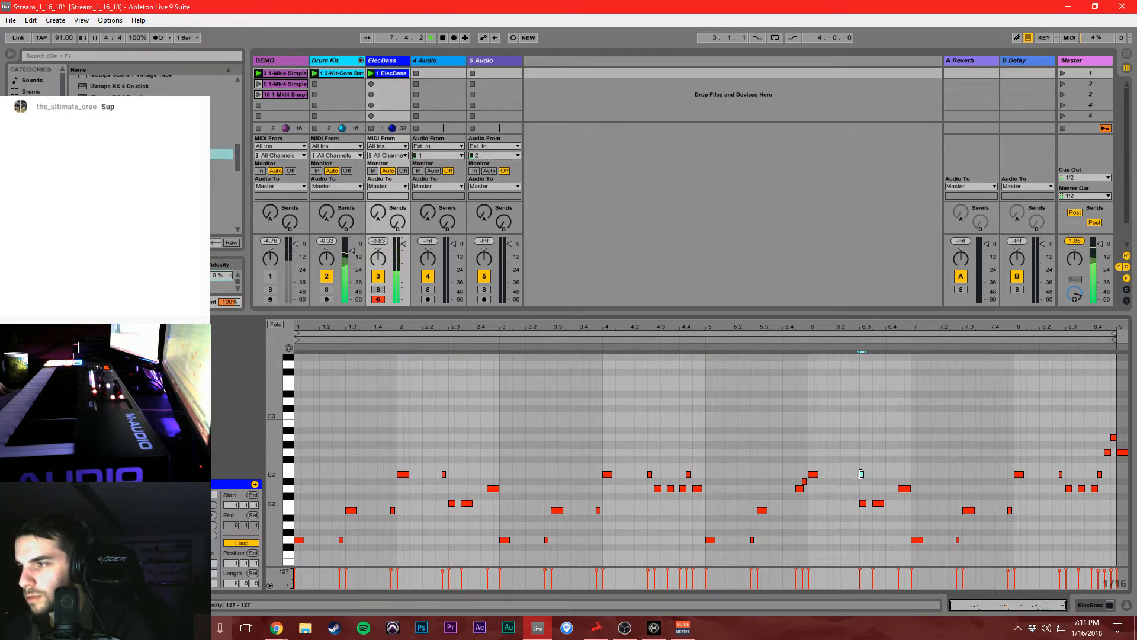
# In the ElecBass clip, raise the last note before bar 5 to G2 and add a 1/16 D2 note right before that bar.
pyautogui.scroll(1, 860, 475)
pyautogui.moveTo(849, 325); pyautogui.dragTo(826, 400)
pyautogui.moveTo(900, 495)
pyautogui.mouseDown()
pyautogui.moveTo(865, 496)
pyautogui.moveTo(885, 487)
pyautogui.mouseUp()
pyautogui.click(724, 454)
pyautogui.scroll(4, 620, 446)
pyautogui.scroll(-5, 627, 452)
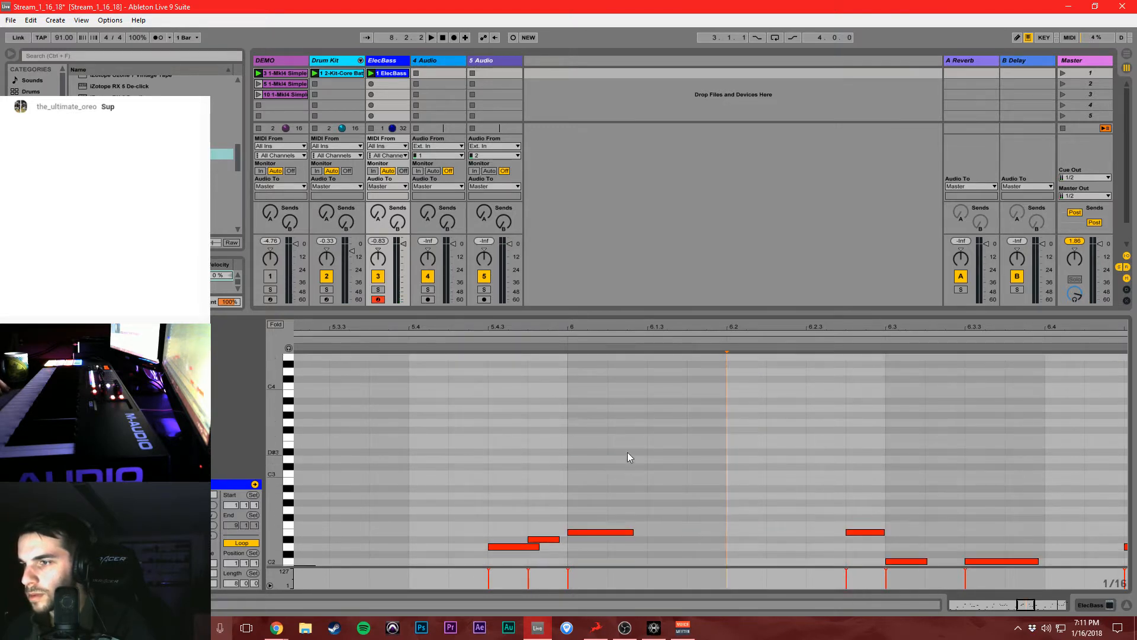
pyautogui.moveTo(604, 330); pyautogui.dragTo(935, 330)
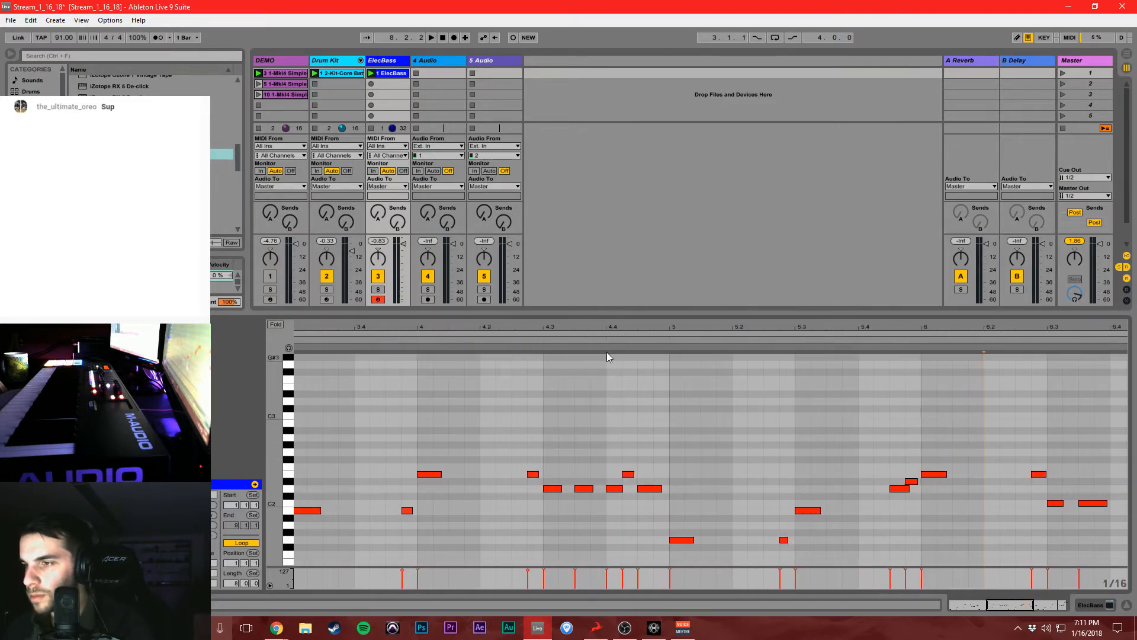
pyautogui.press('space')
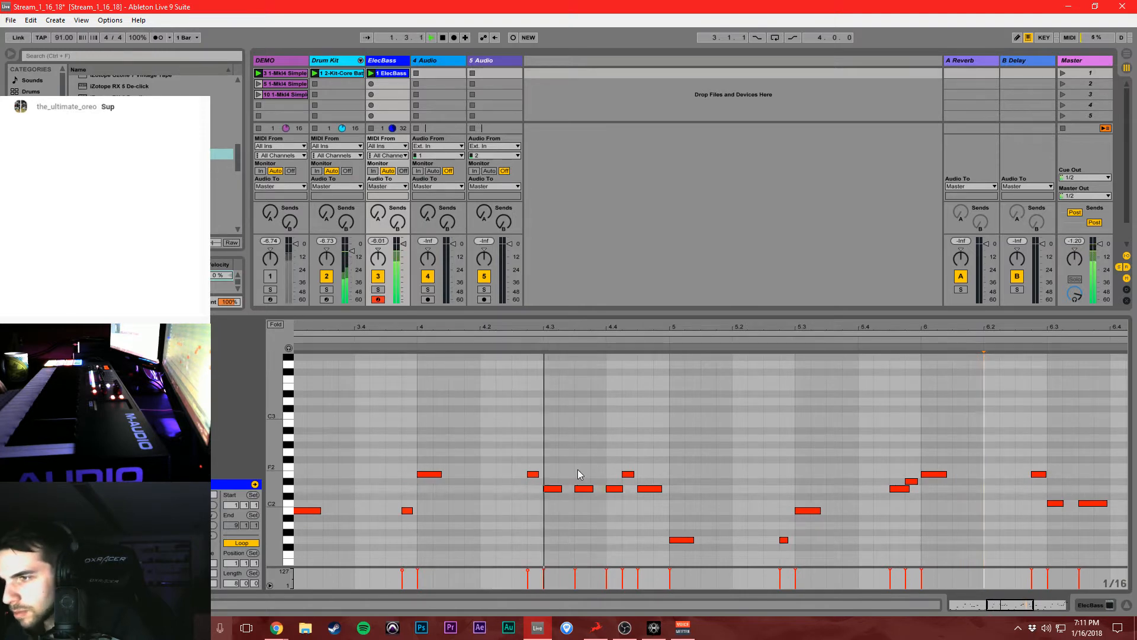
pyautogui.moveTo(656, 494); pyautogui.dragTo(654, 460)
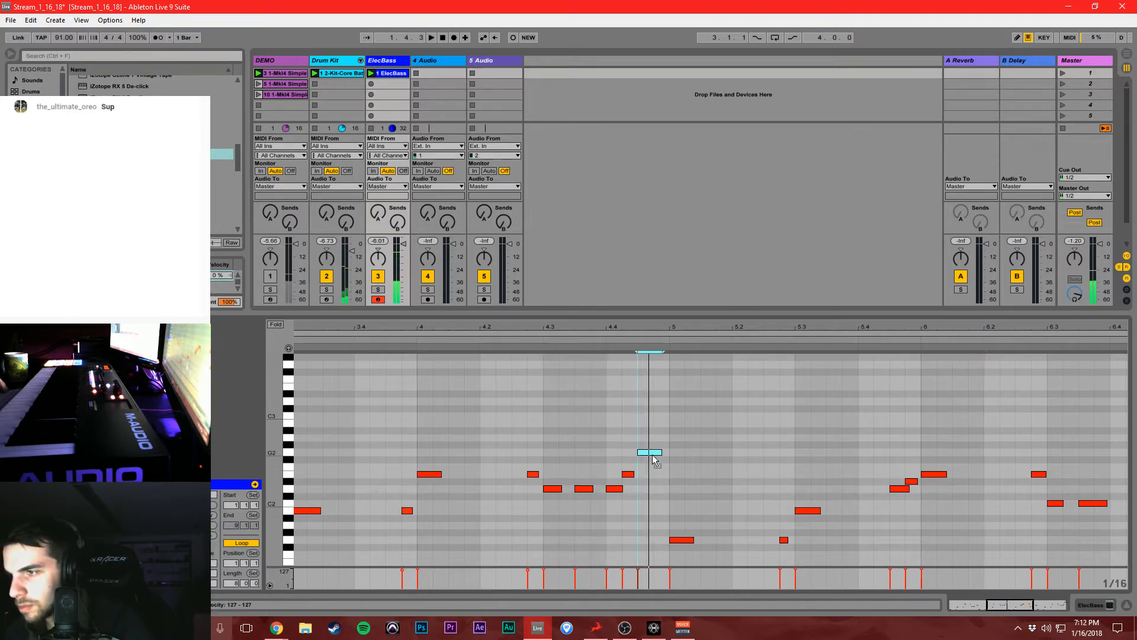
pyautogui.doubleClick(659, 488)
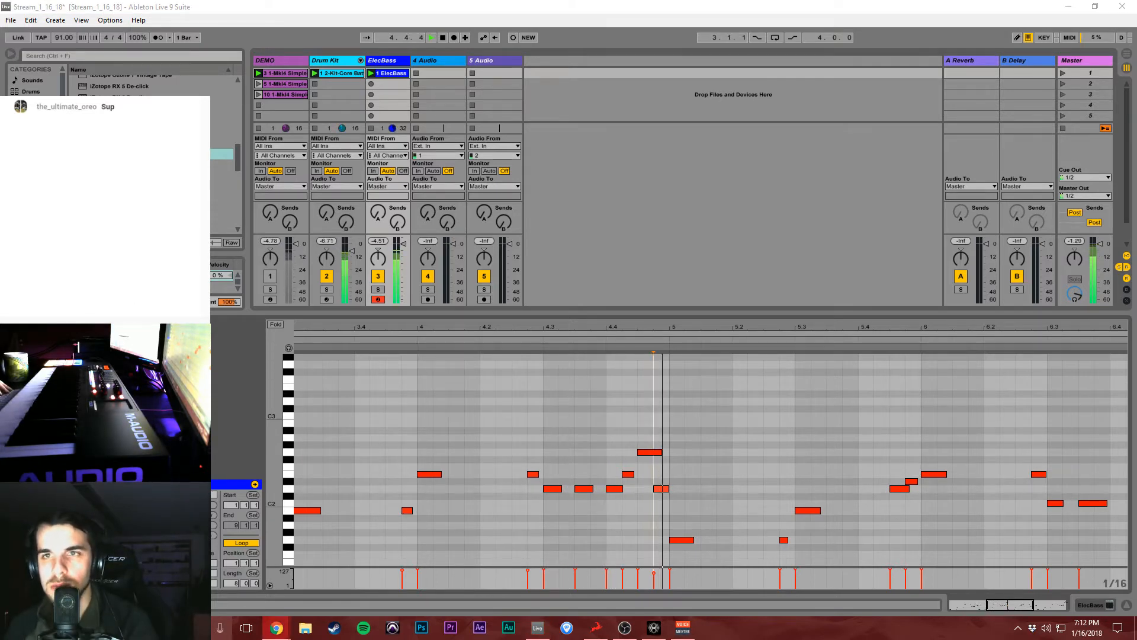
# Stop playback and add another Kontakt 5 instrument on a new MIDI track.
pyautogui.hotkey('alt', 'Tab')
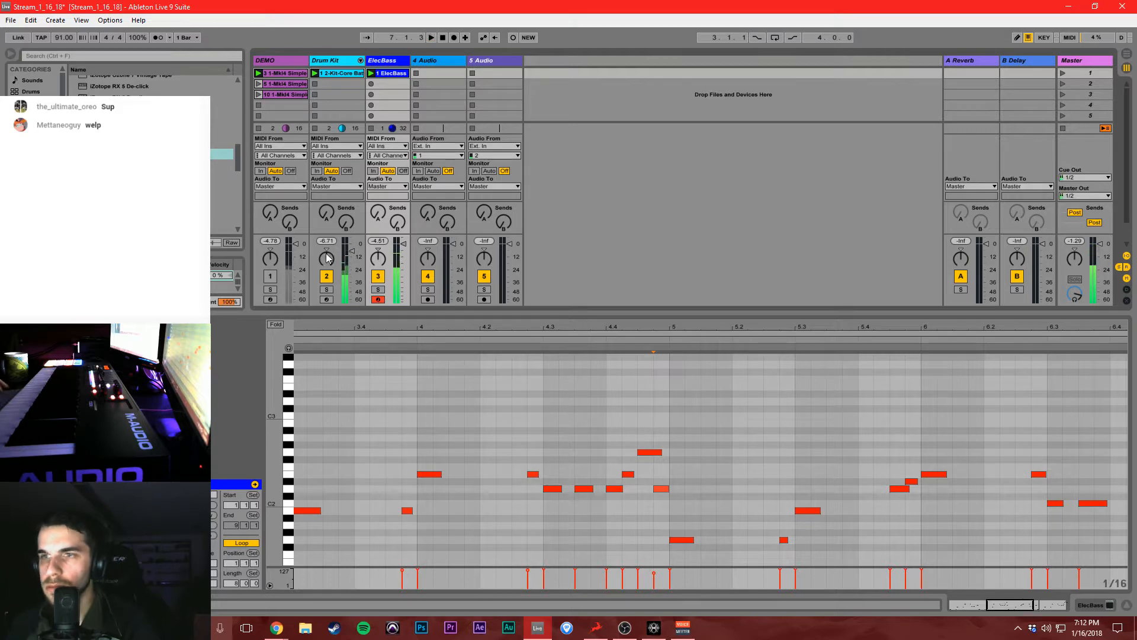
pyautogui.moveTo(490, 247); pyautogui.dragTo(529, 245)
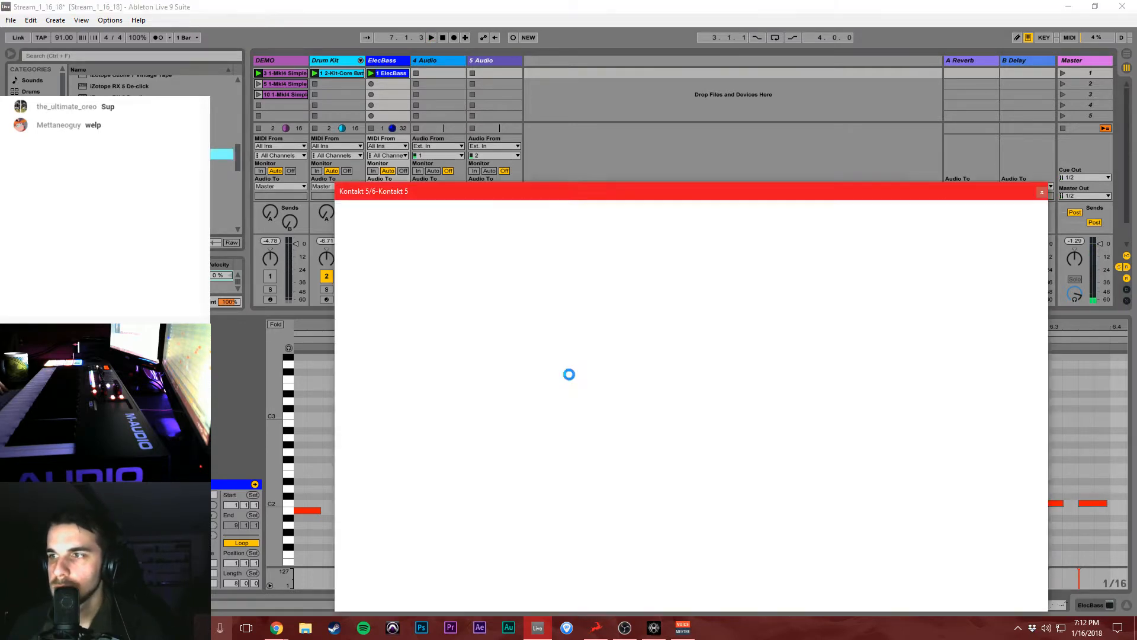
pyautogui.moveTo(545, 188); pyautogui.dragTo(572, 42)
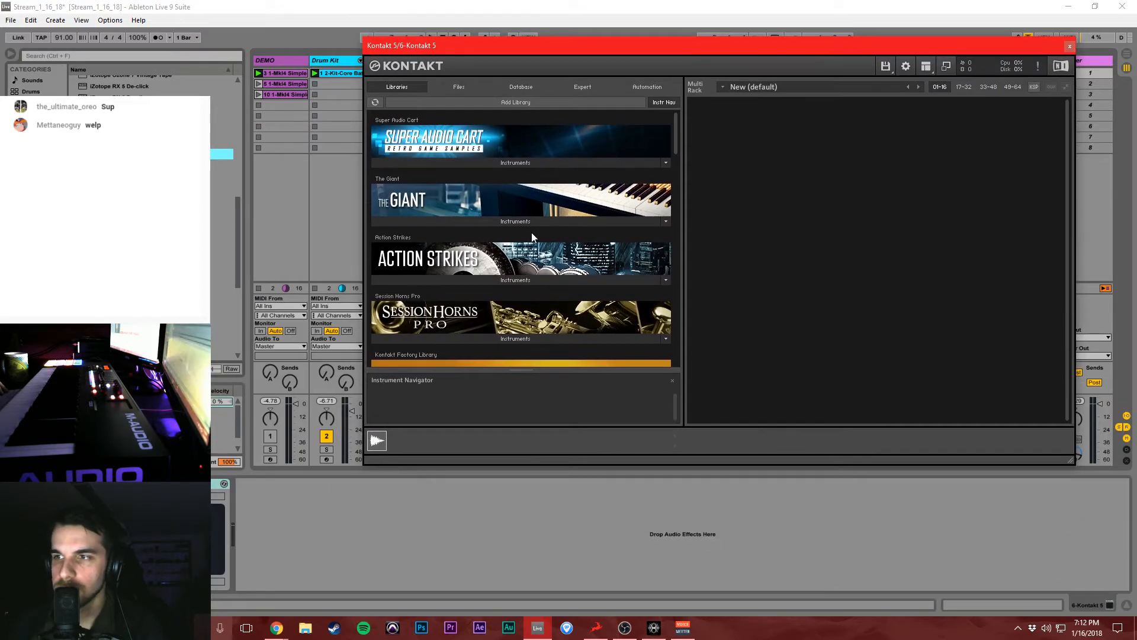
# Load The Grandeur piano into the new Kontakt 5 instance.
pyautogui.scroll(-2, 614, 160)
pyautogui.moveTo(676, 140); pyautogui.dragTo(657, 336)
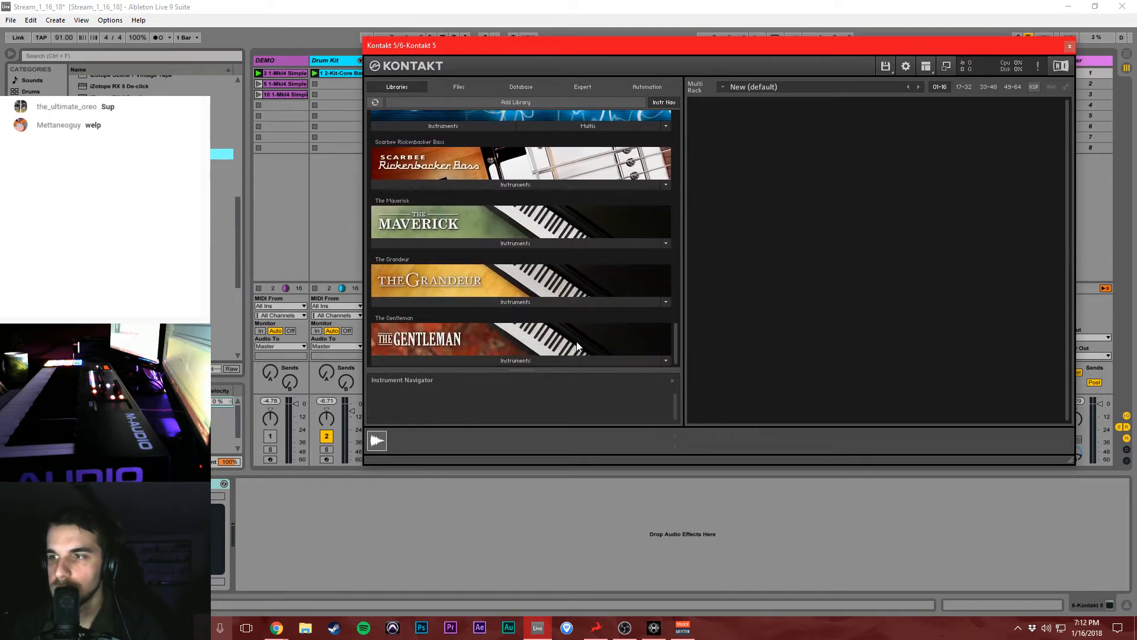
pyautogui.click(527, 300)
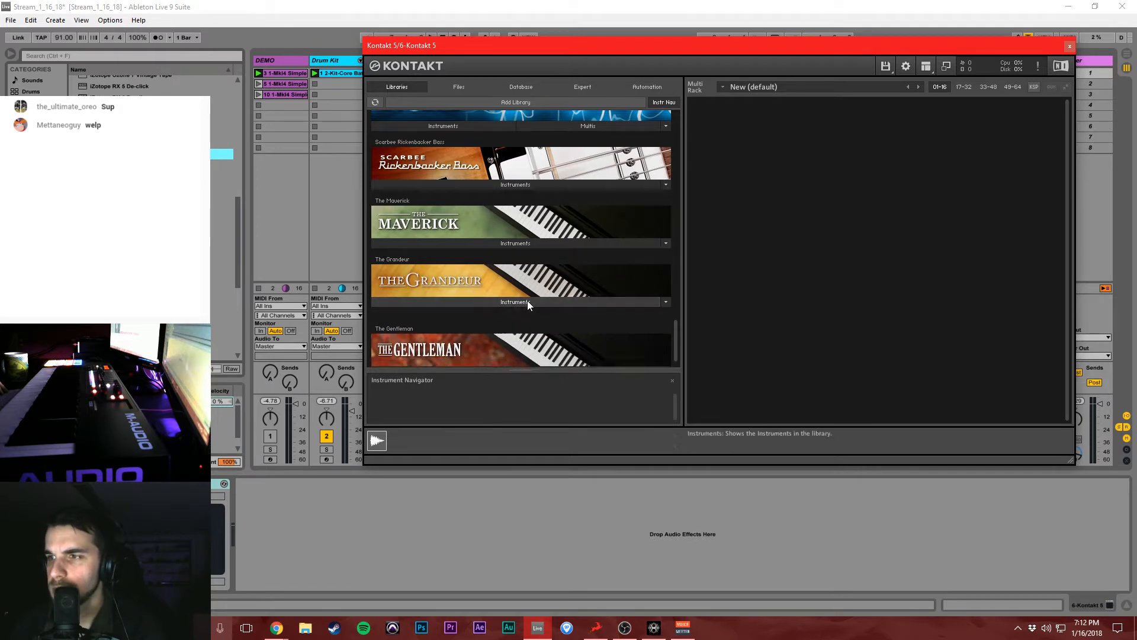
pyautogui.click(527, 300)
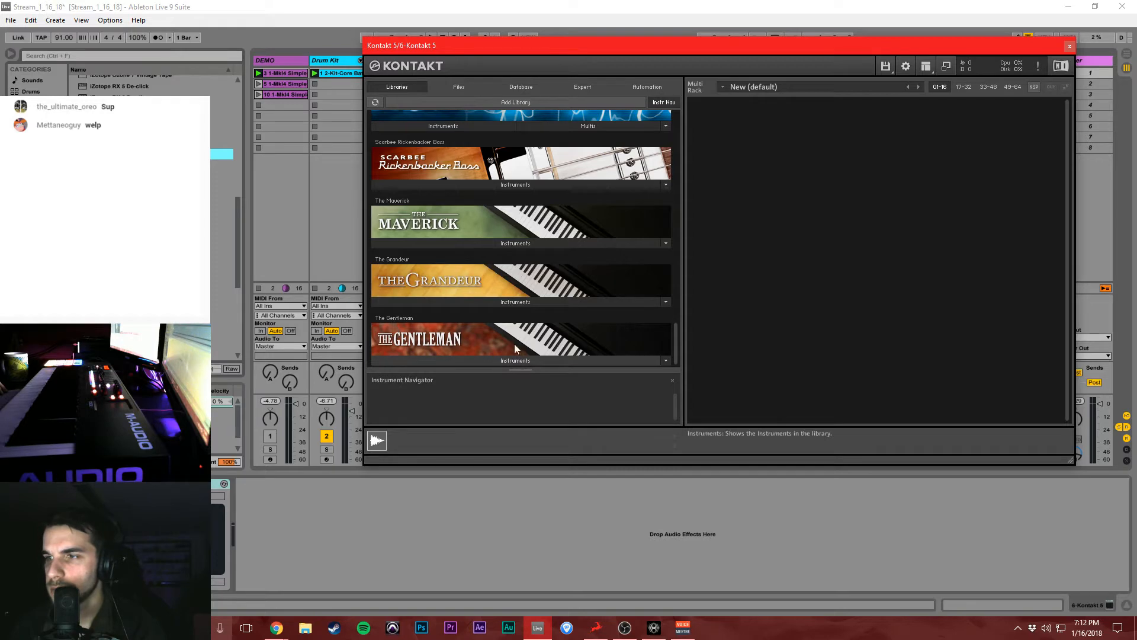
pyautogui.click(502, 300)
pyautogui.doubleClick(454, 315)
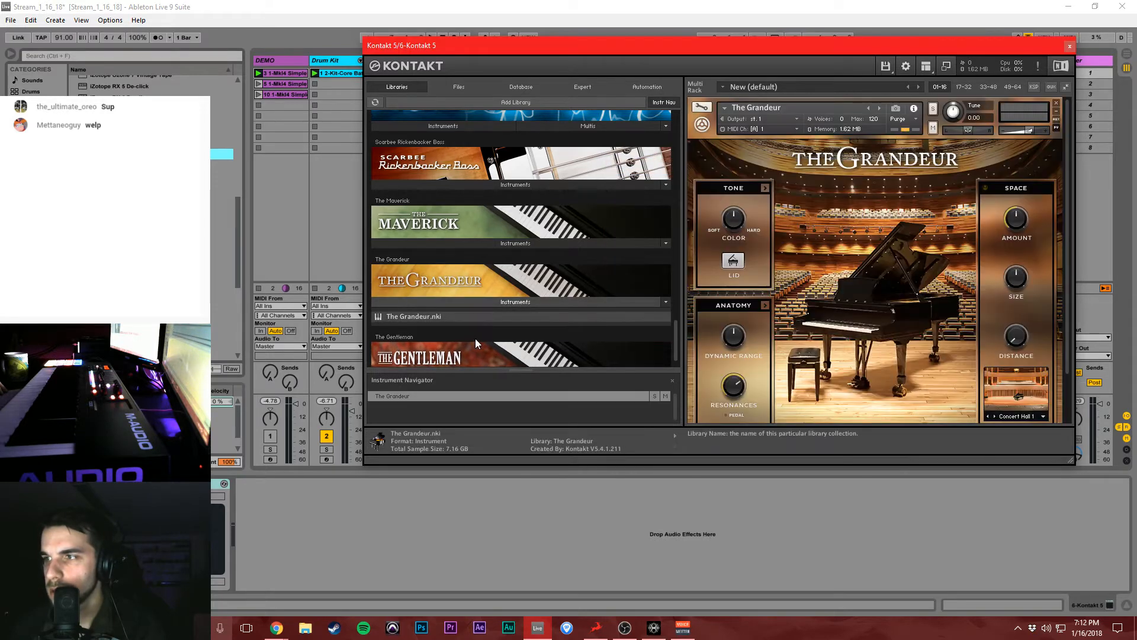
pyautogui.moveTo(598, 50); pyautogui.dragTo(583, 118)
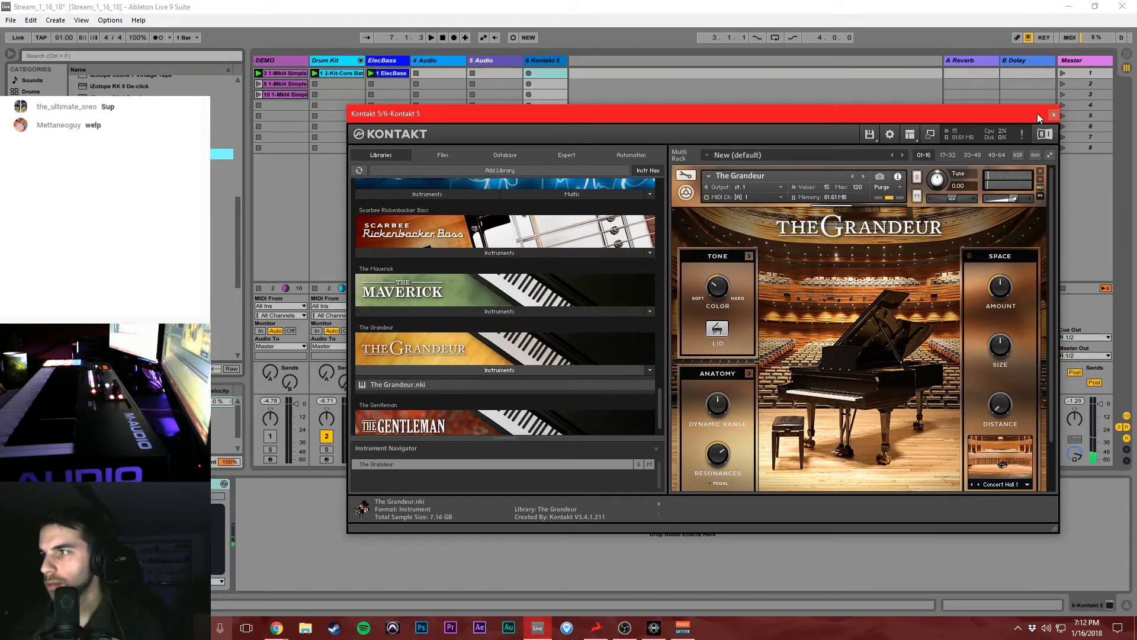
# Close the Kontakt window, move the piano track directly after ElecBass, and rename it AcousPiano.
pyautogui.click(1054, 115)
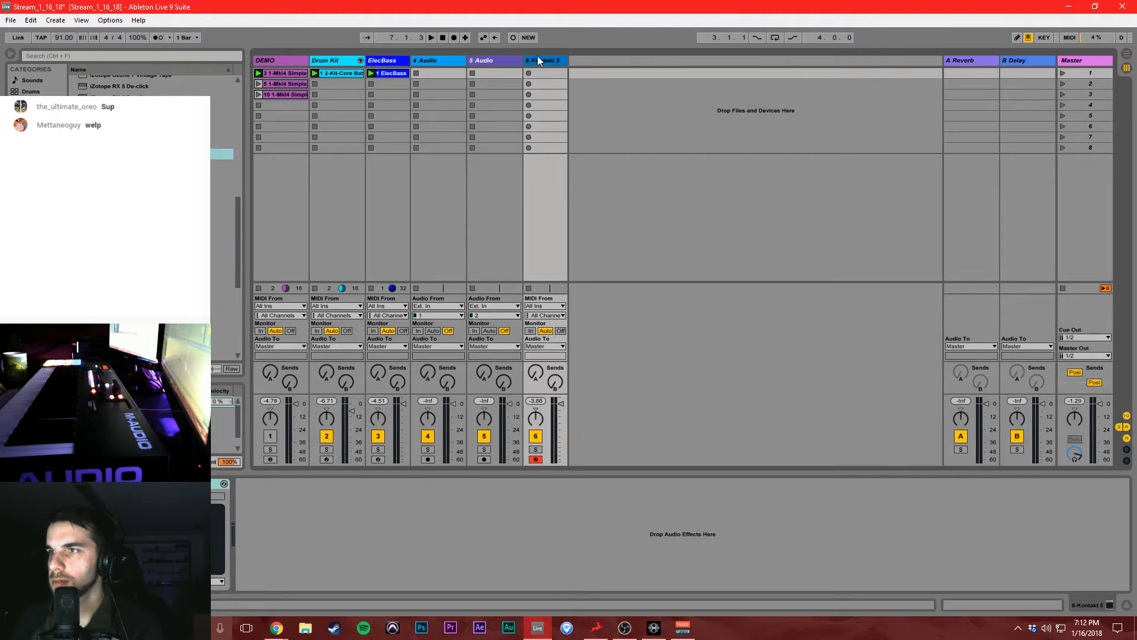
pyautogui.moveTo(538, 58); pyautogui.dragTo(426, 66)
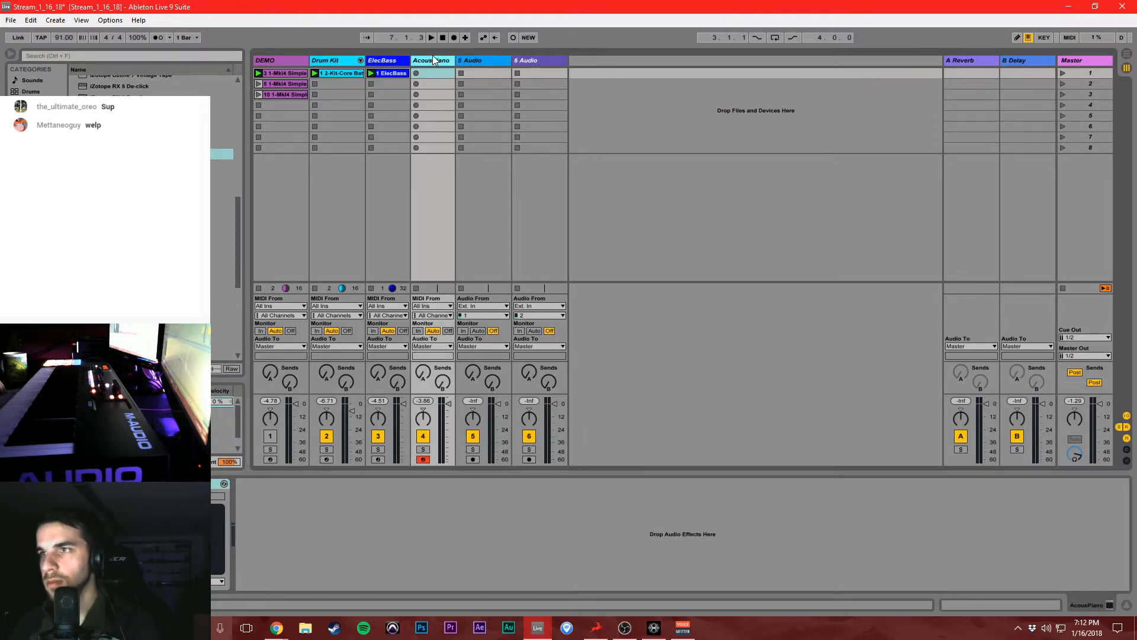
# Stop the DEMO clip, record a four-bar chord part into AcousPiano's first clip slot, and open the recorded clip.
pyautogui.click(259, 107)
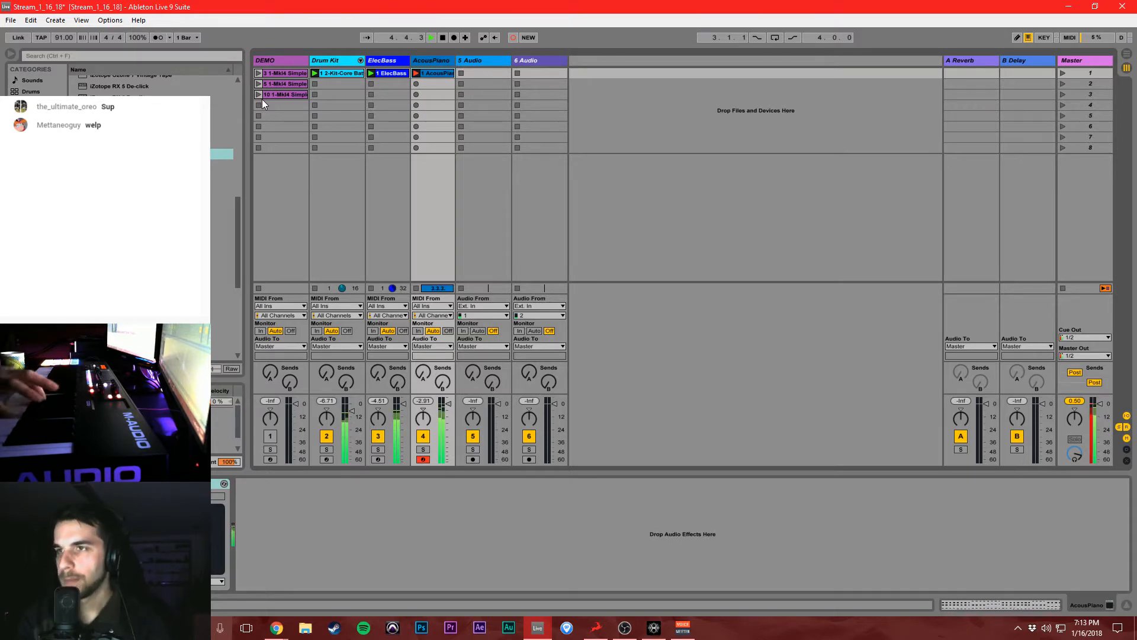
pyautogui.doubleClick(441, 72)
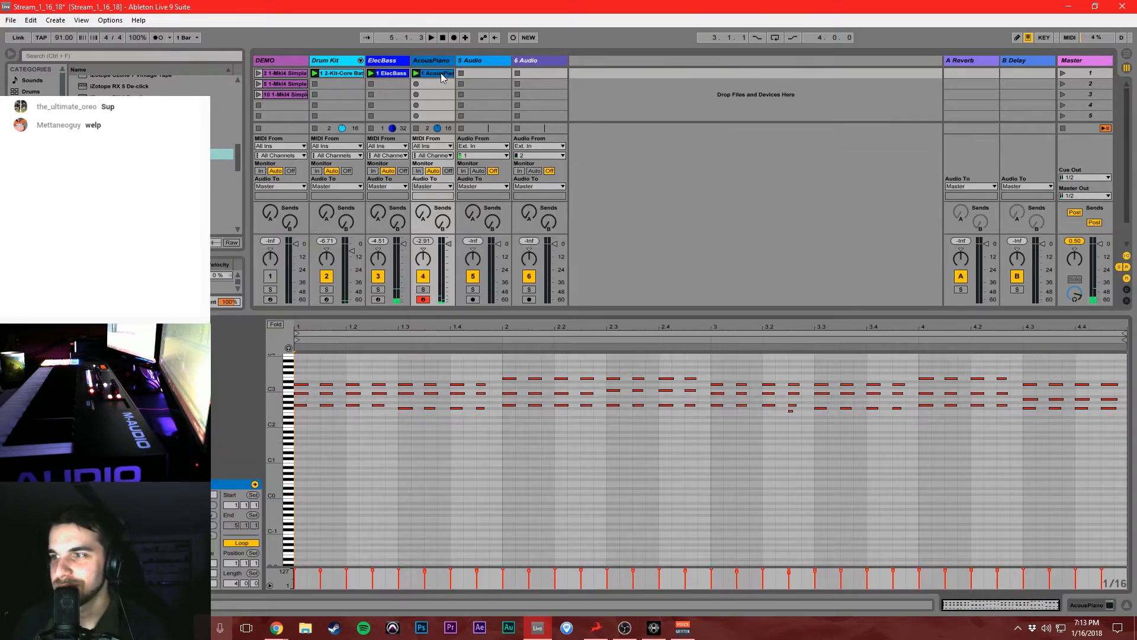
# Delete the stray low note in the second beat of bar 3 of the AcousPiano clip and save the set.
pyautogui.click(777, 401)
pyautogui.click(749, 426)
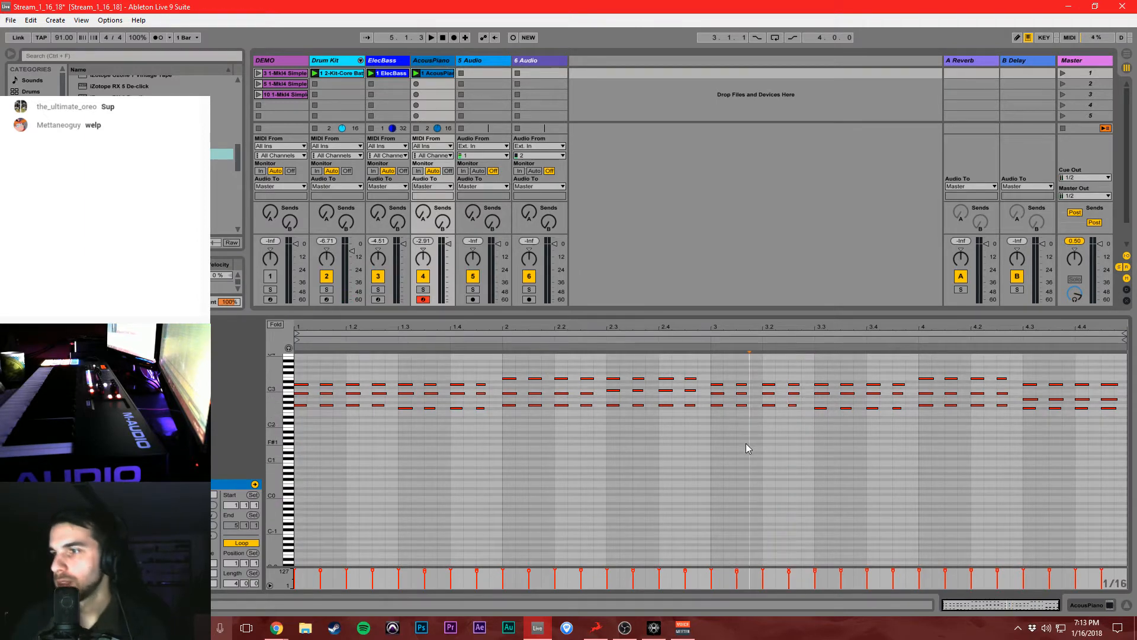
pyautogui.click(723, 468)
pyautogui.hotkey('ctrl', 's')
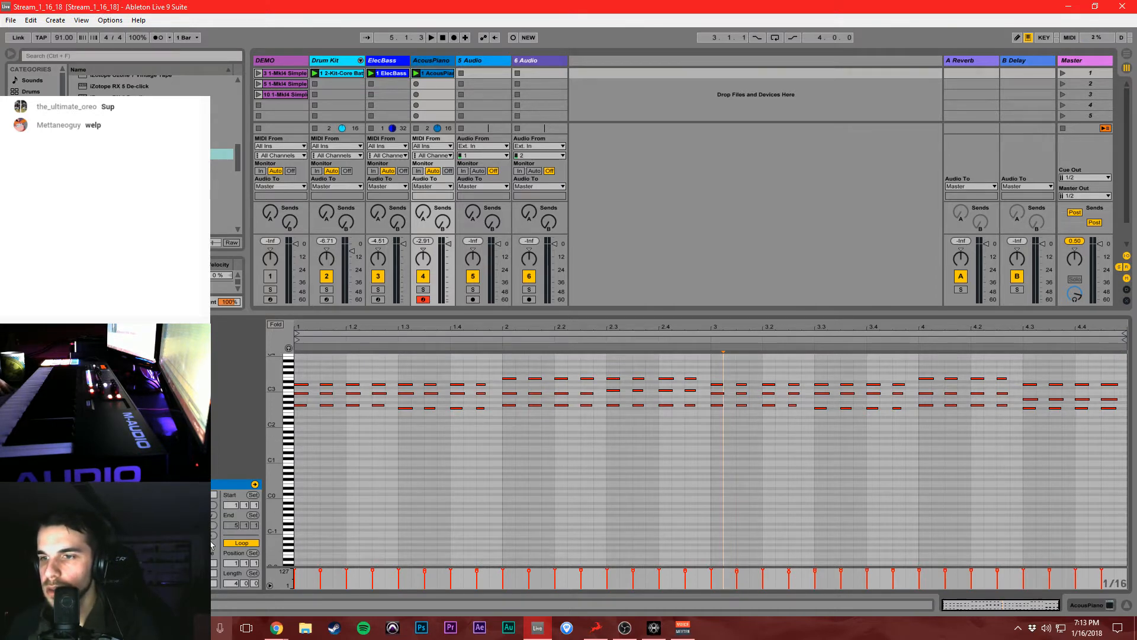
# Play the beat with the new piano part and lower the AcousPiano track's volume slightly.
pyautogui.click(463, 500)
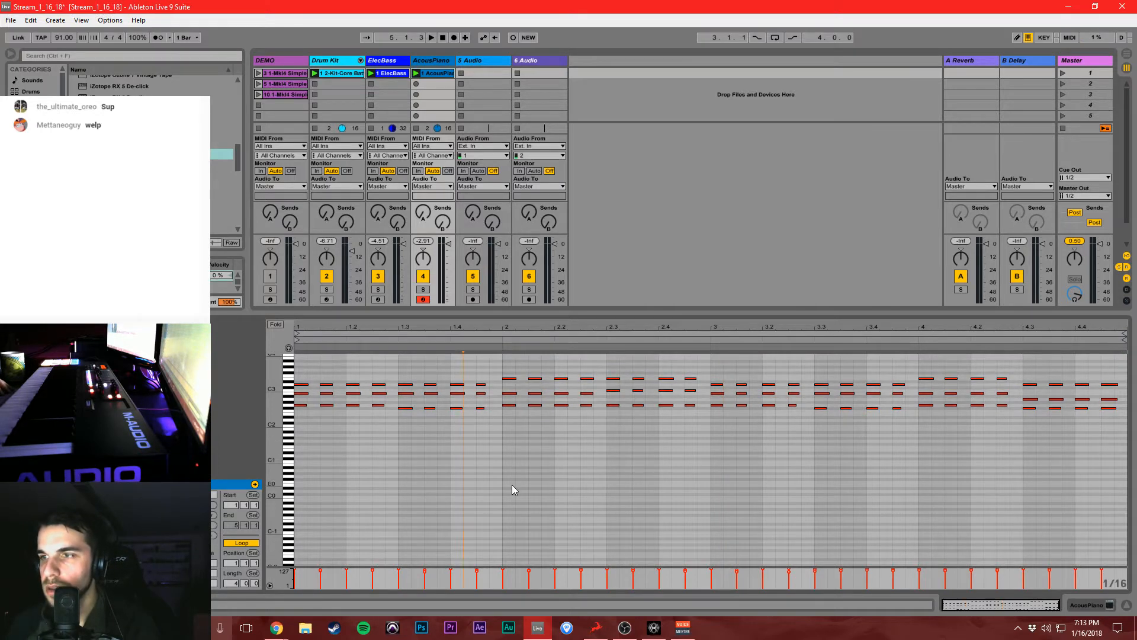
pyautogui.click(431, 60)
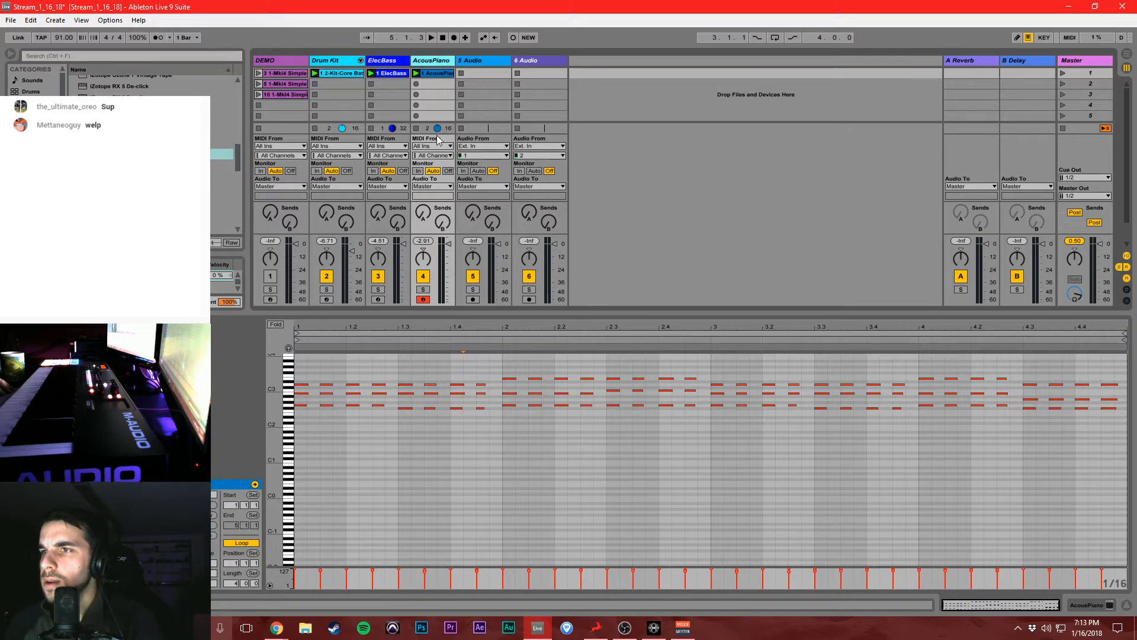
pyautogui.press('space')
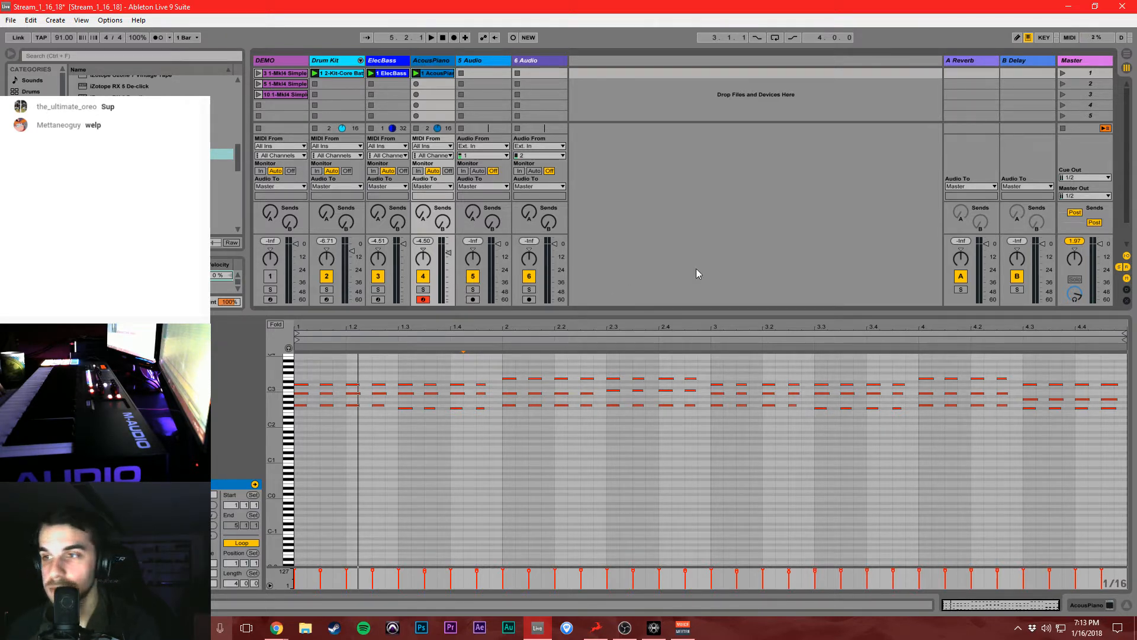
pyautogui.press('space')
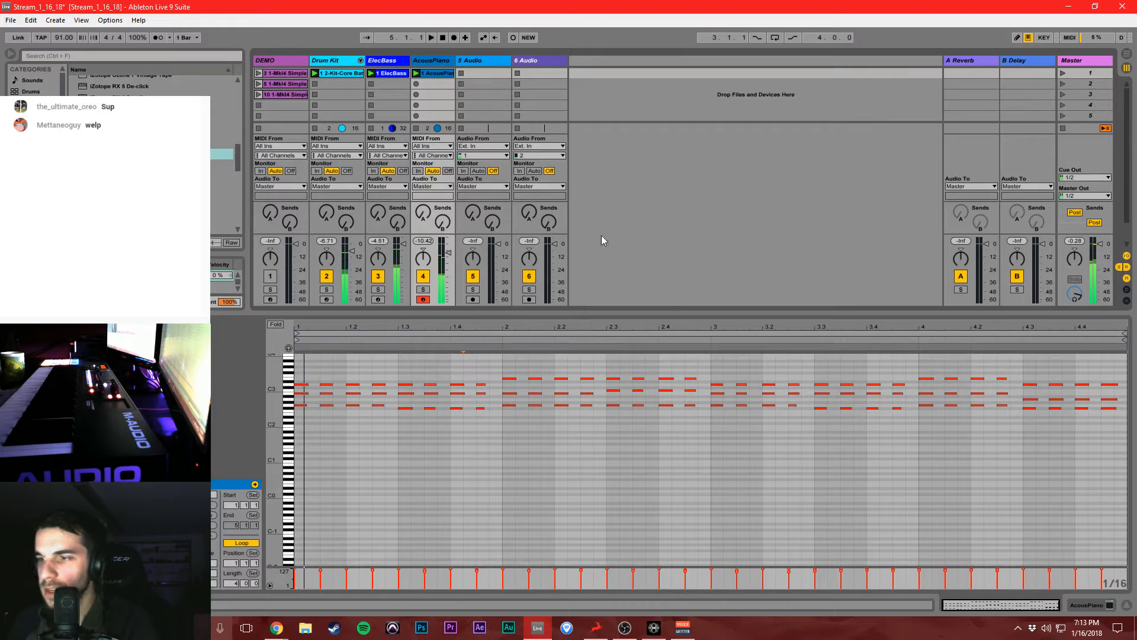
# Switch to the Splice app and open the Percussion samples in the instrument library.
pyautogui.click(1017, 628)
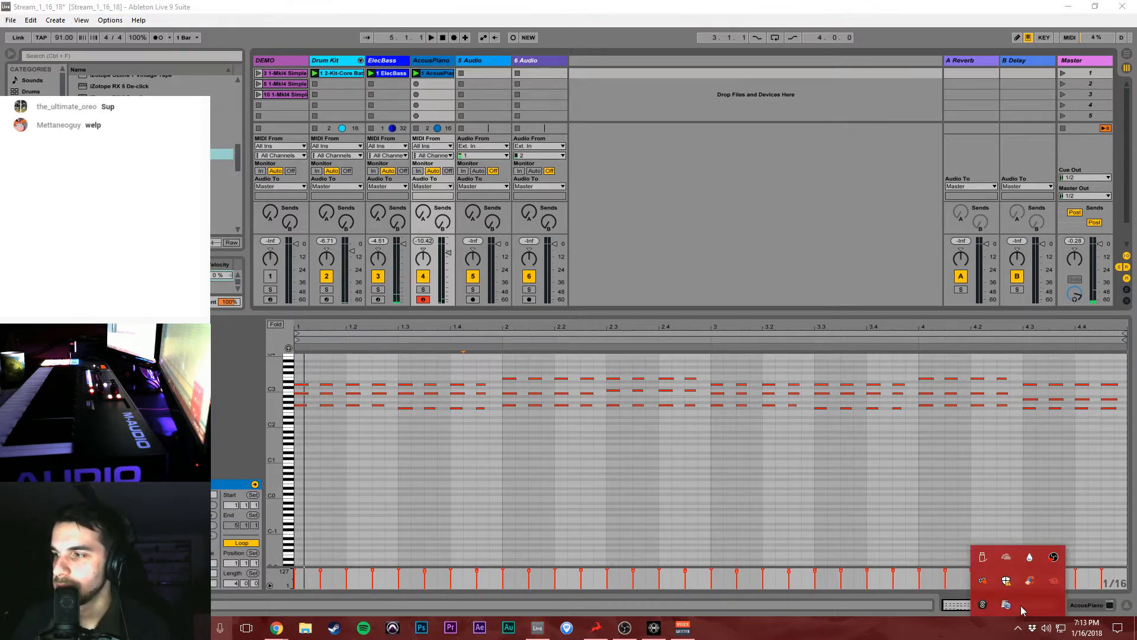
pyautogui.click(983, 604)
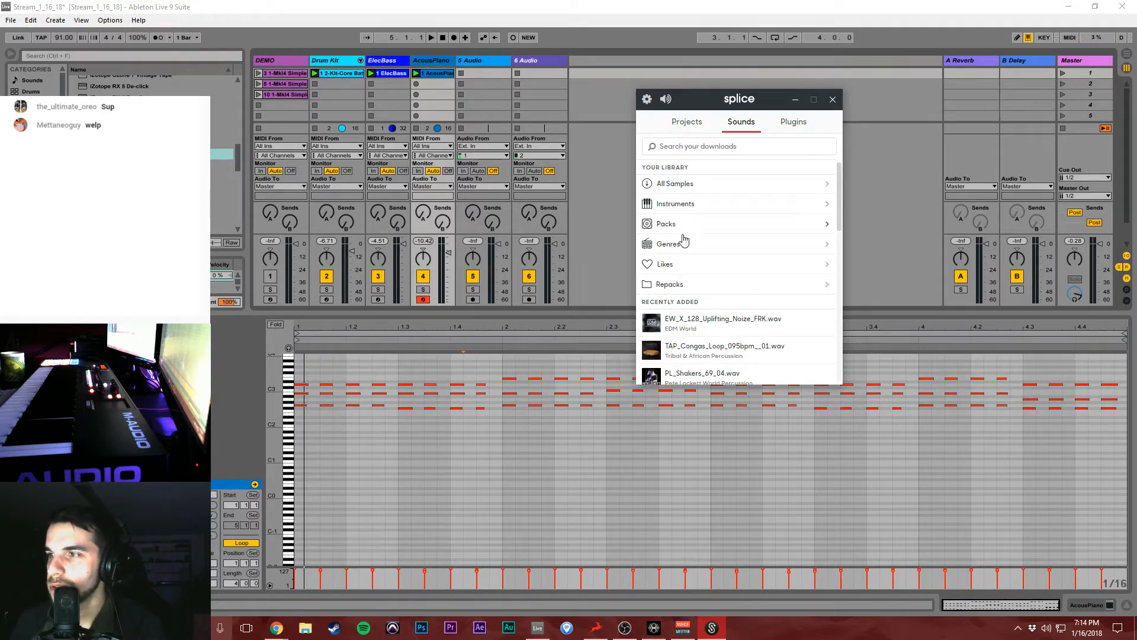
pyautogui.click(707, 205)
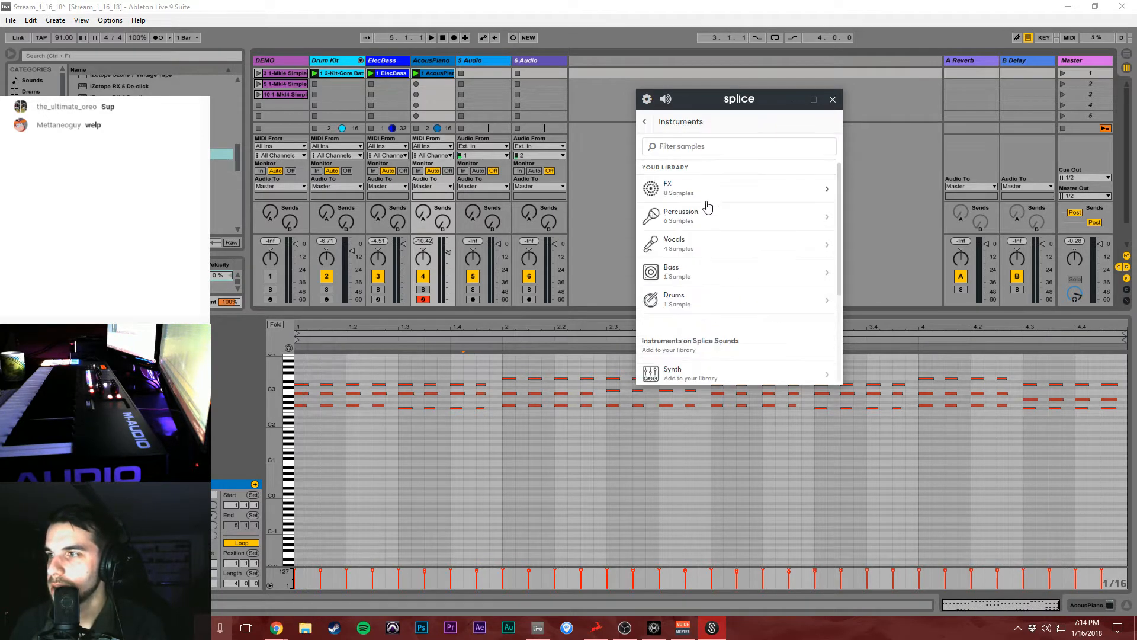
pyautogui.click(687, 303)
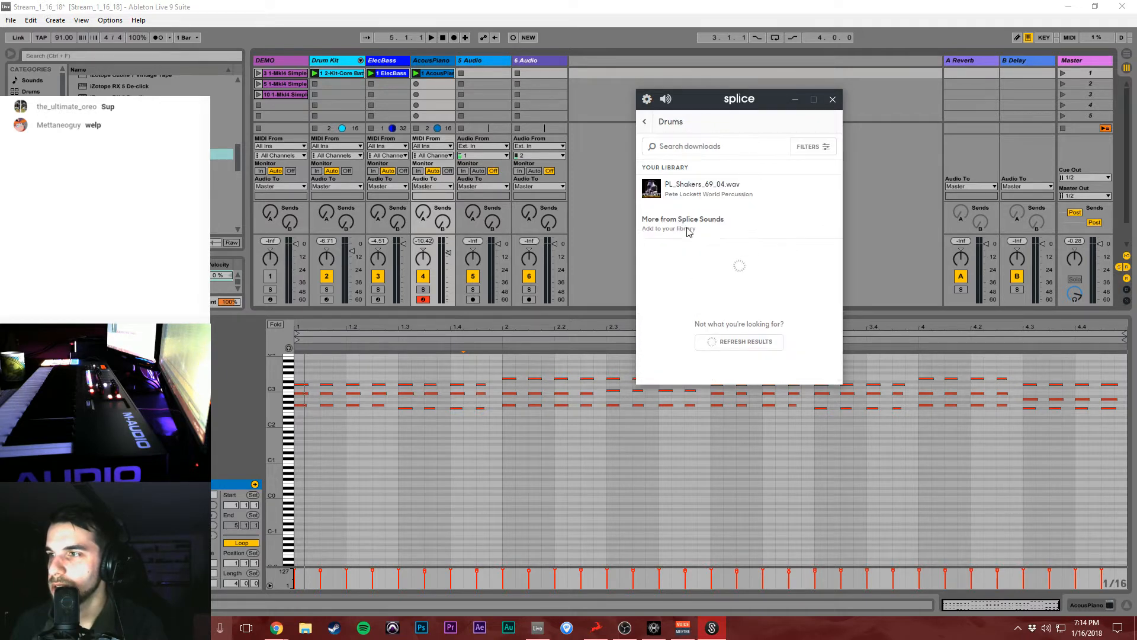
pyautogui.click(644, 122)
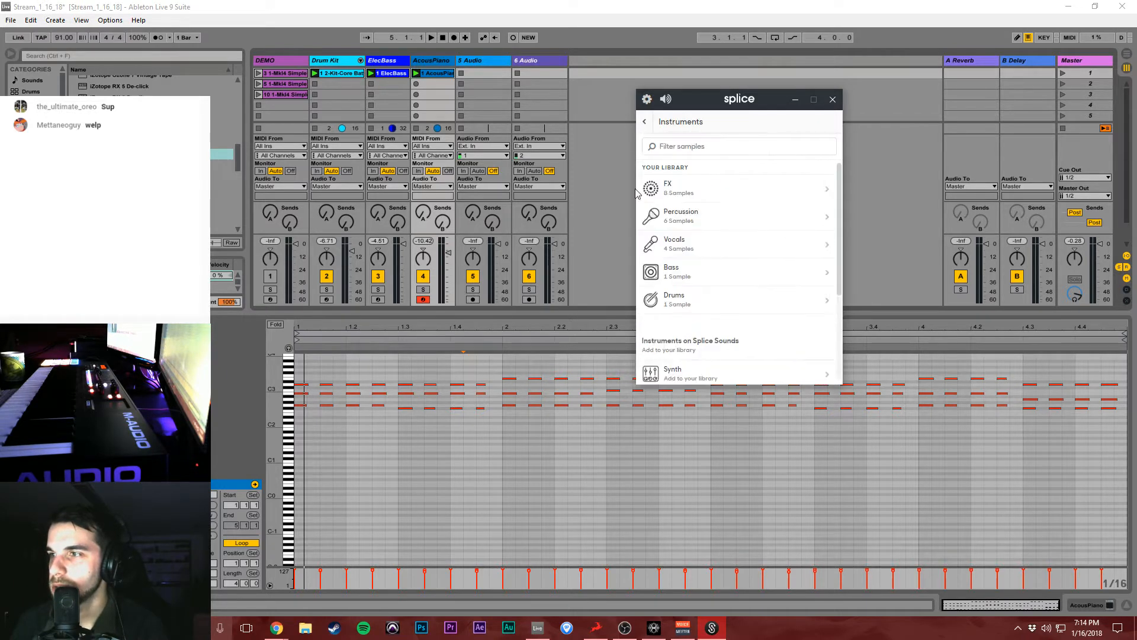
pyautogui.click(654, 216)
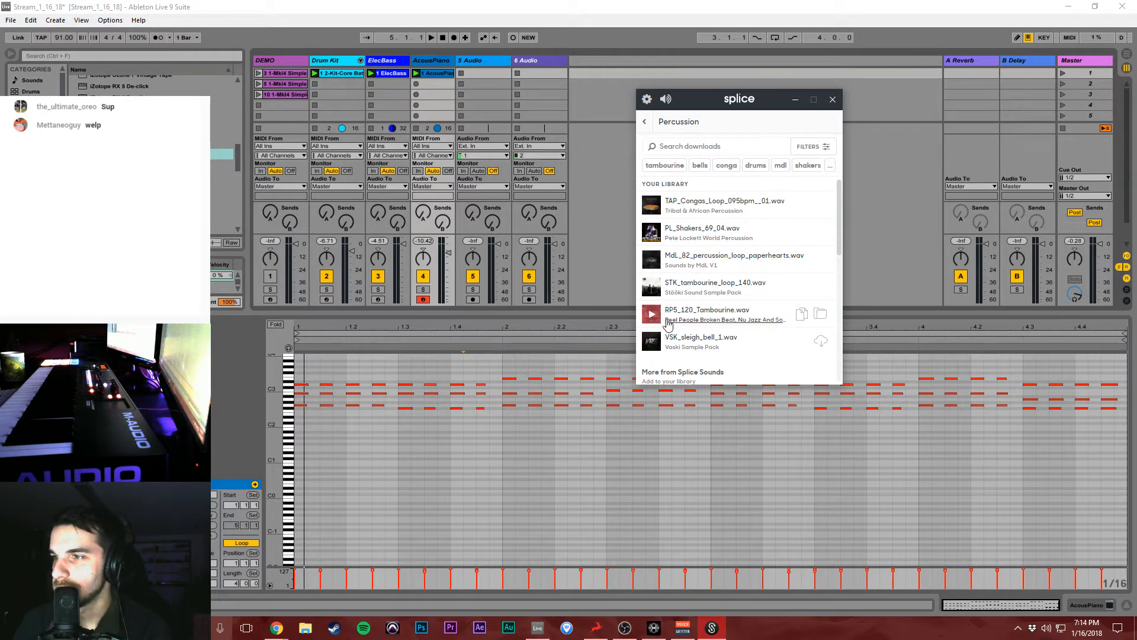
# Preview the tambourine samples, place STK_tambourine_loop_140.wav in the first slot of track 5 Audio, and minimize Splice.
pyautogui.click(651, 317)
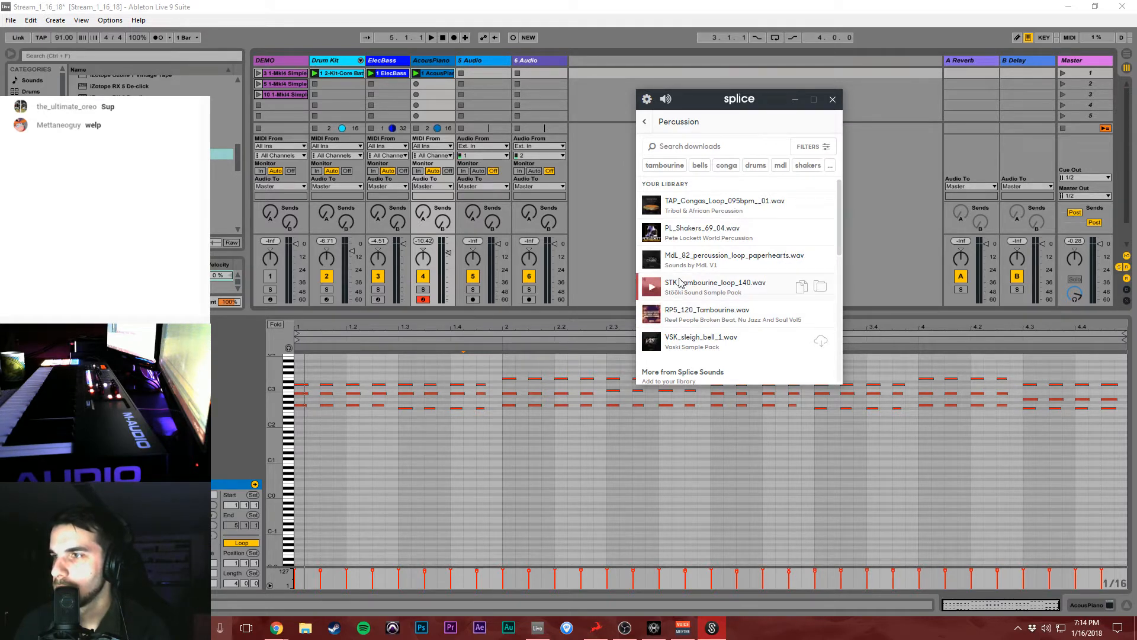
pyautogui.moveTo(486, 79); pyautogui.dragTo(484, 77)
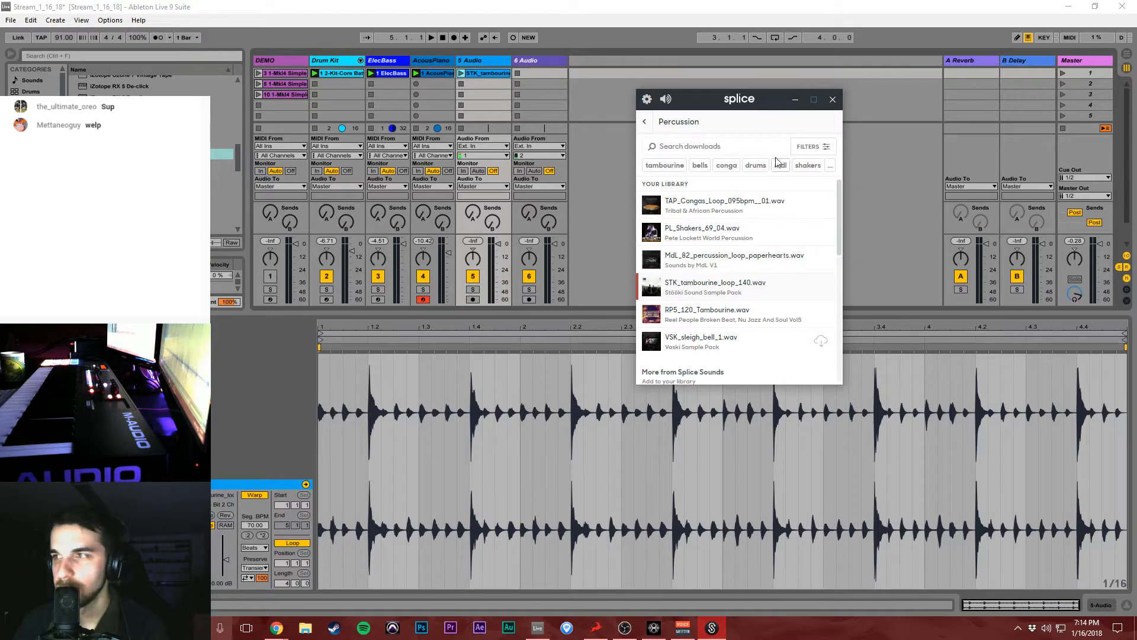
pyautogui.click(795, 99)
pyautogui.click(751, 103)
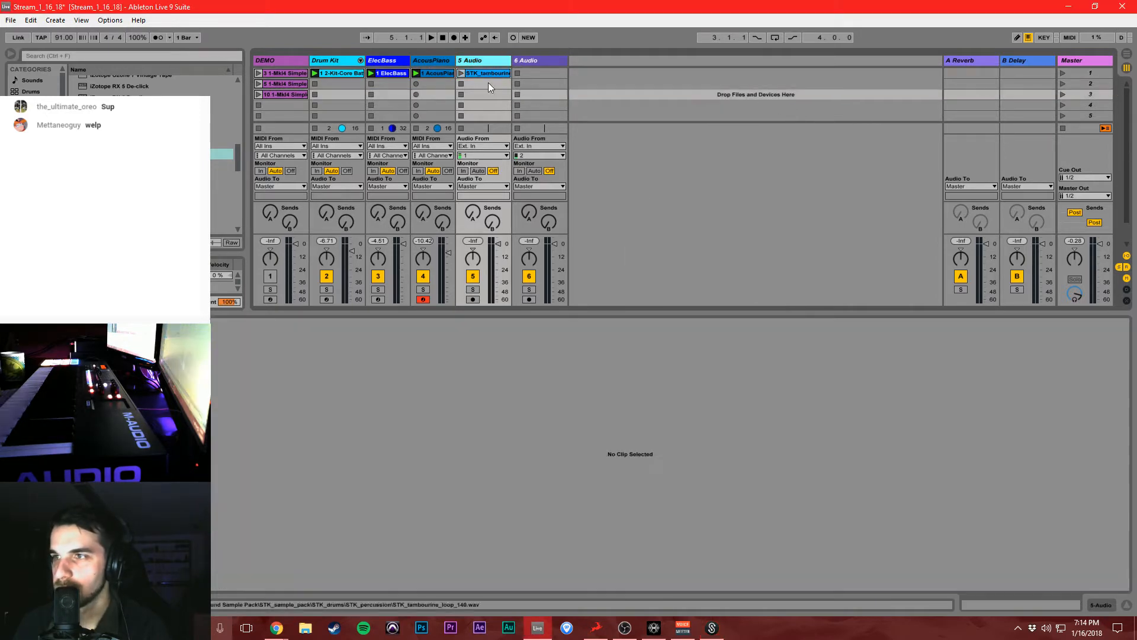
# Quantize the whole tambourine clip to the grid and check the warp markers along its waveform.
pyautogui.click(485, 77)
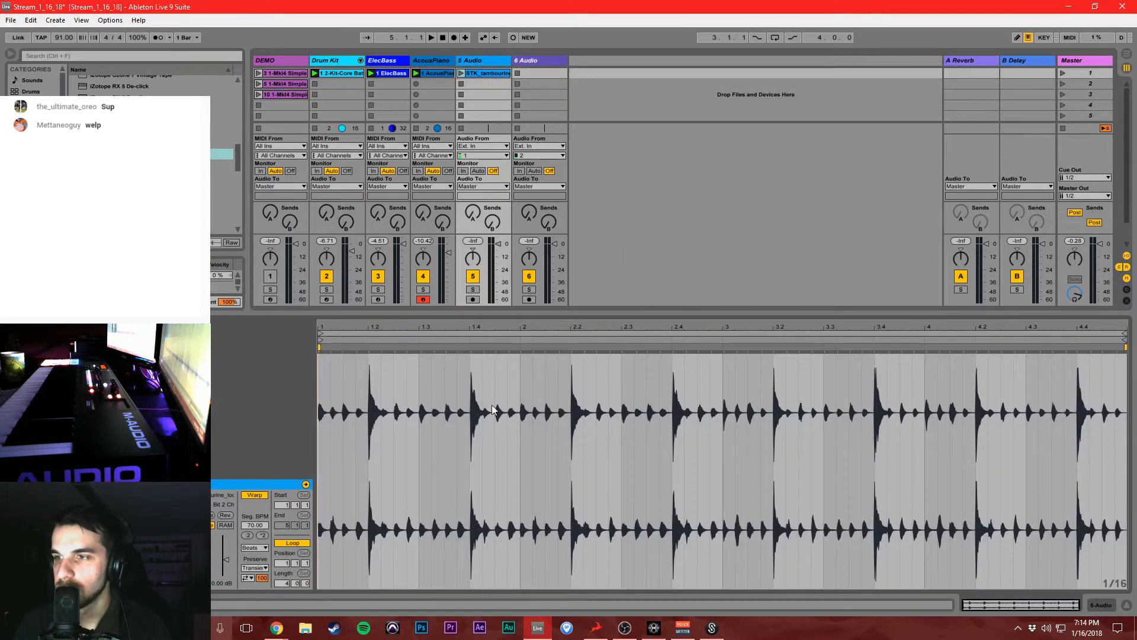
pyautogui.click(444, 382)
pyautogui.hotkey('ctrl', 'a')
pyautogui.hotkey('ctrl', 'u')
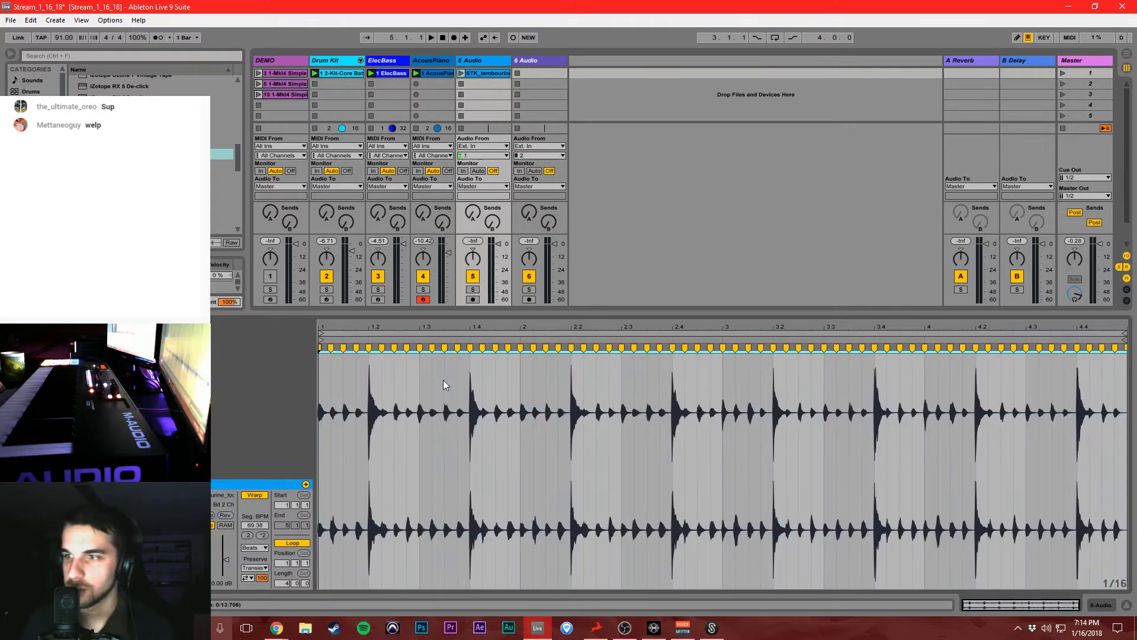
pyautogui.click(444, 380)
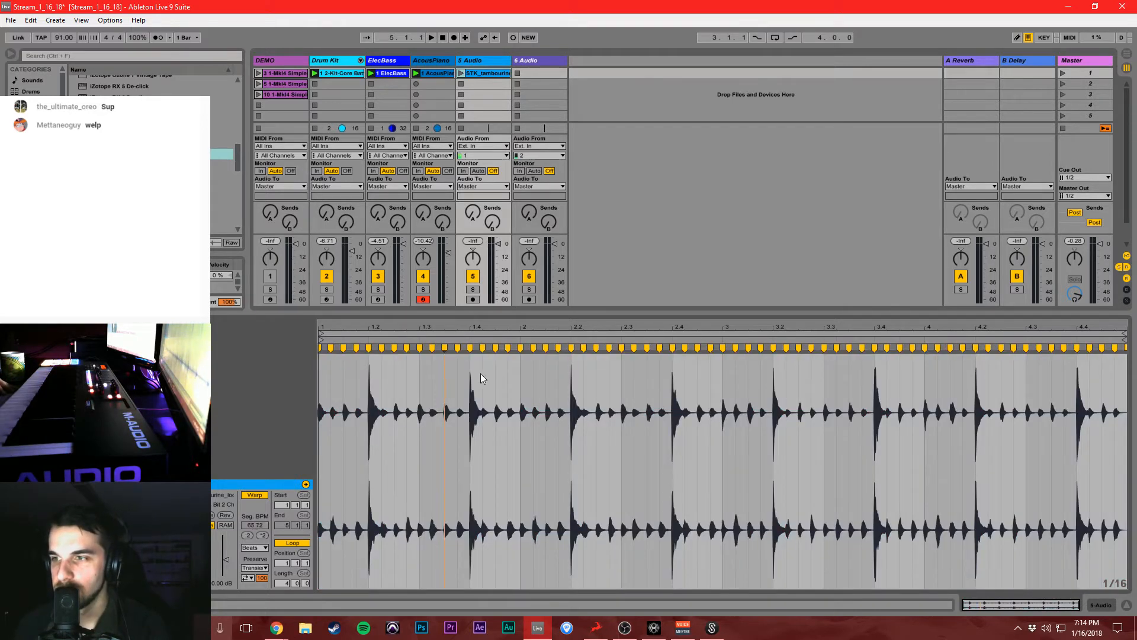
pyautogui.click(533, 376)
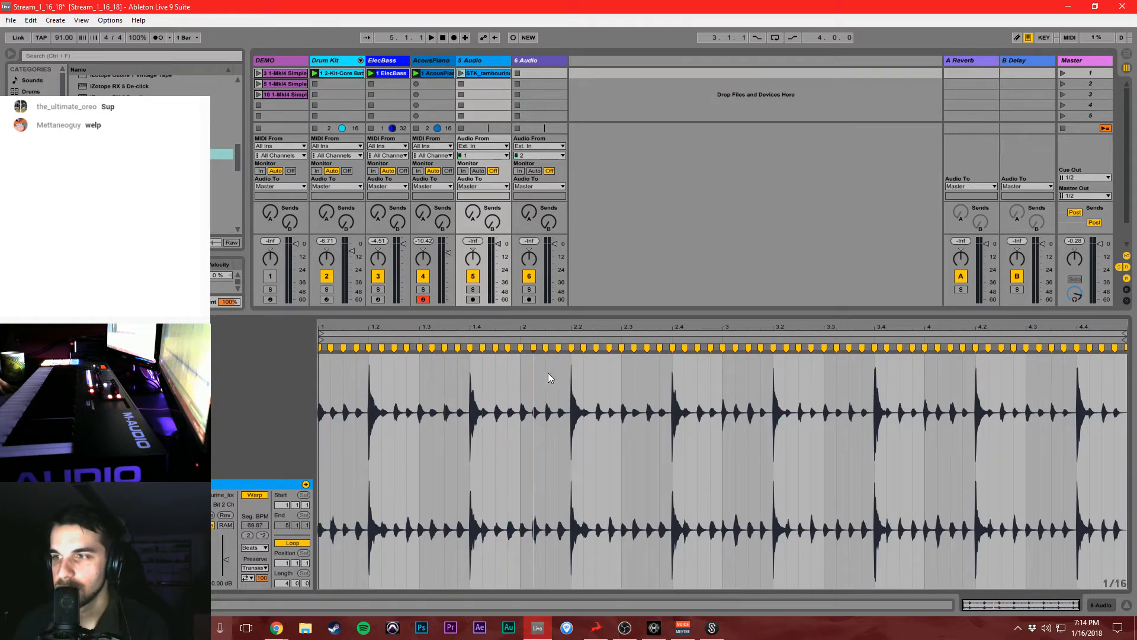
pyautogui.click(591, 371)
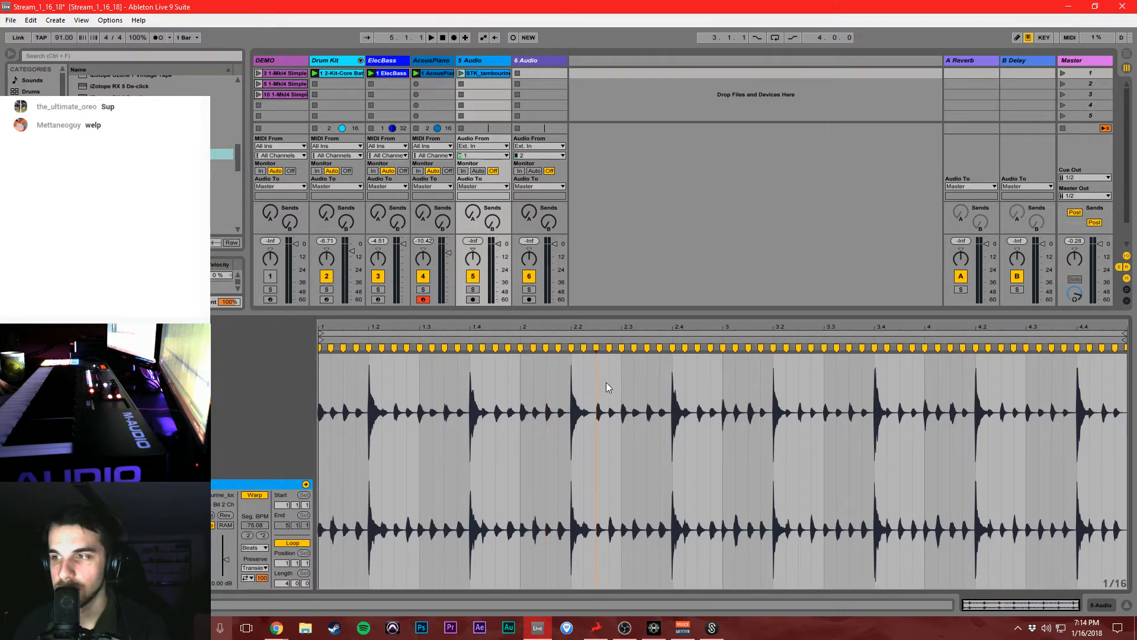
pyautogui.click(648, 382)
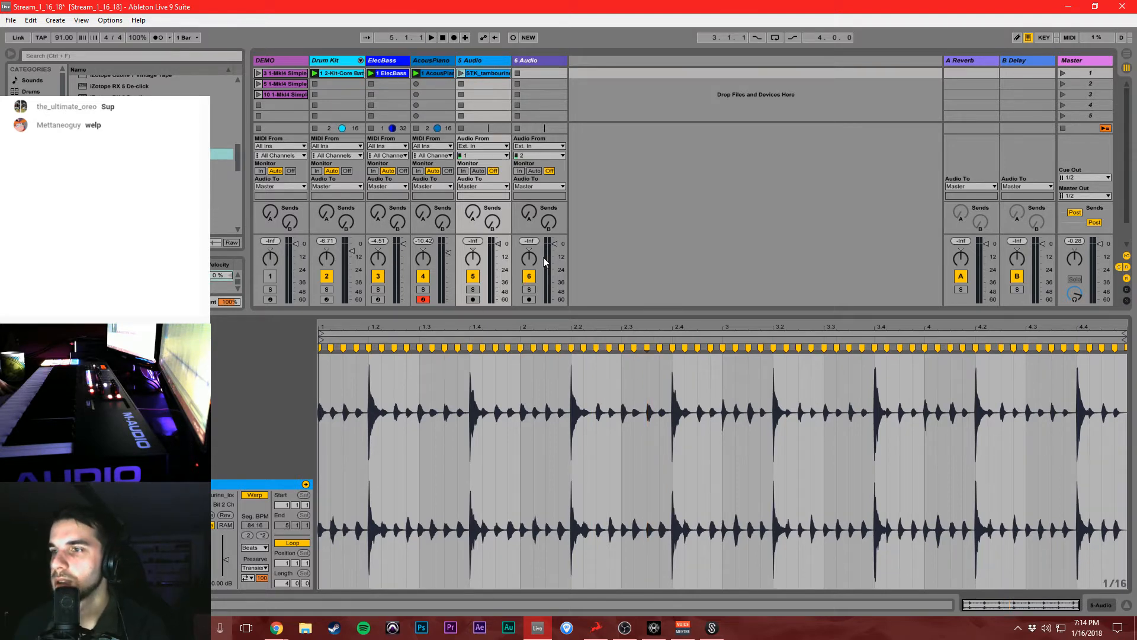
# Shorten the tambourine clip's loop to two bars, launch it with the beat, and lower the track's volume slightly.
pyautogui.press('space')
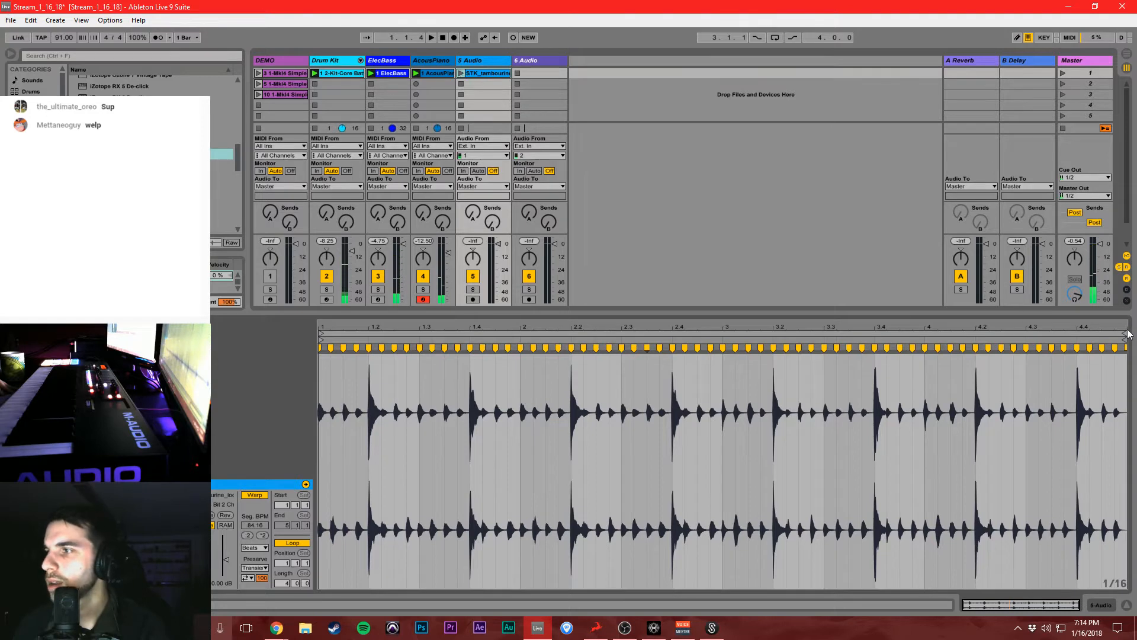
pyautogui.moveTo(1129, 335)
pyautogui.mouseDown()
pyautogui.moveTo(708, 355)
pyautogui.moveTo(723, 369)
pyautogui.mouseUp()
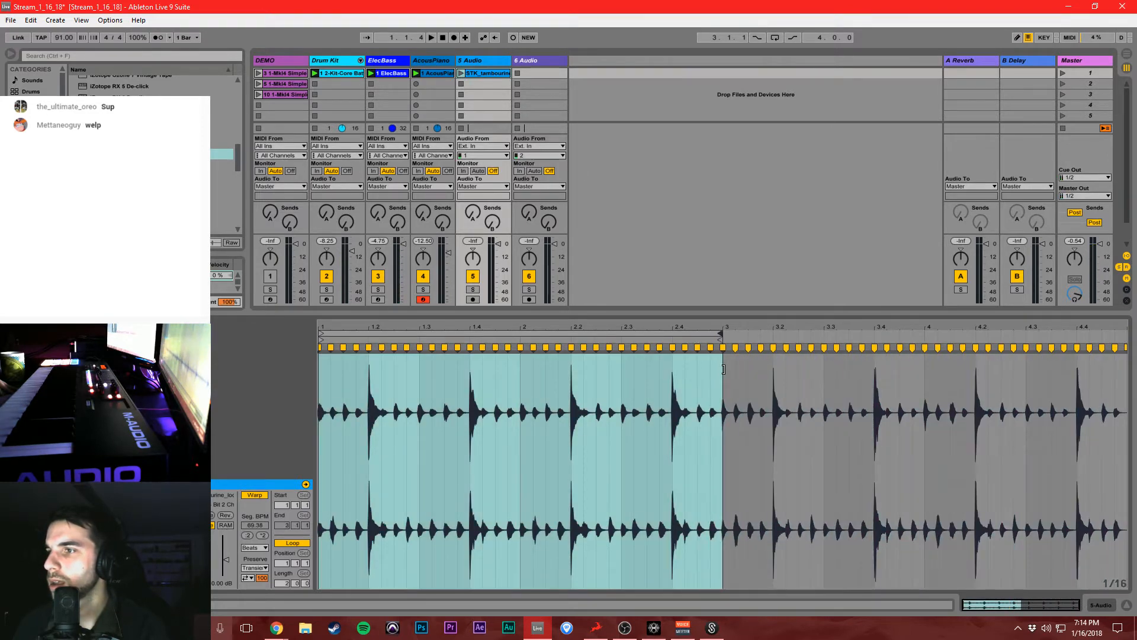
pyautogui.press('space')
pyautogui.click(460, 74)
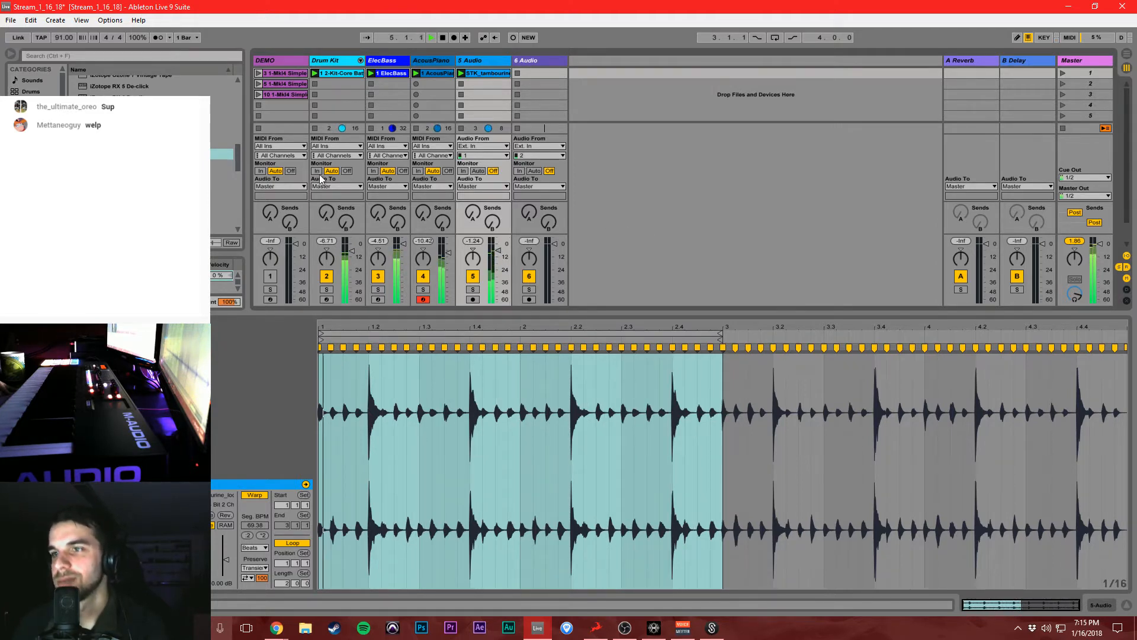
# Solo the Drum Kit track and add a Compressor to the end of its device chain.
pyautogui.click(325, 289)
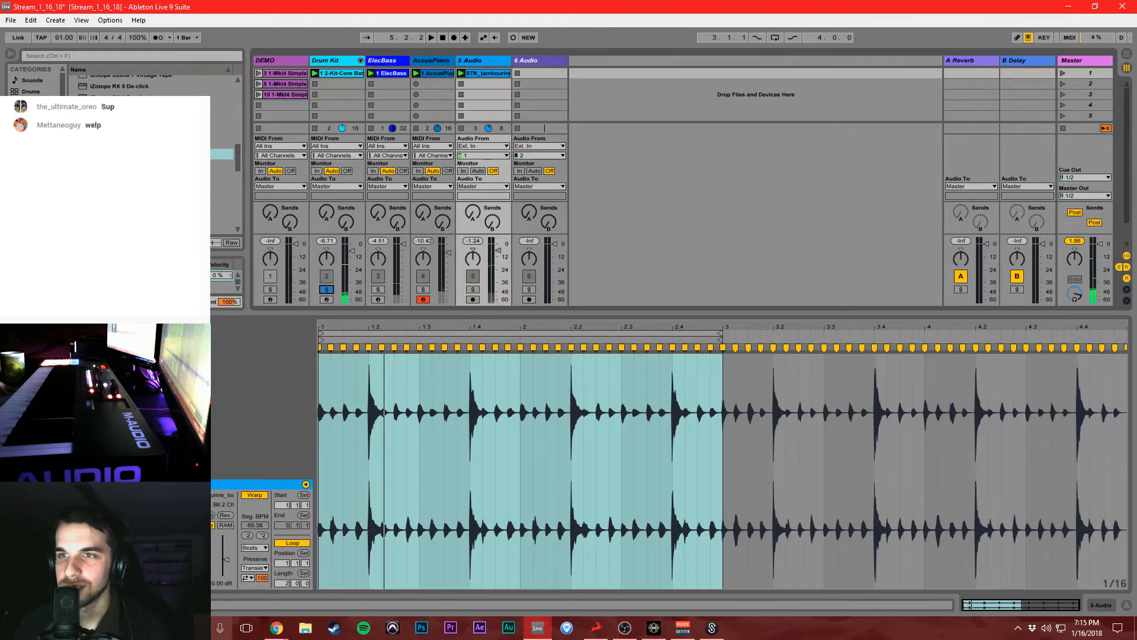
pyautogui.scroll(5, 151, 151)
pyautogui.scroll(5, 153, 151)
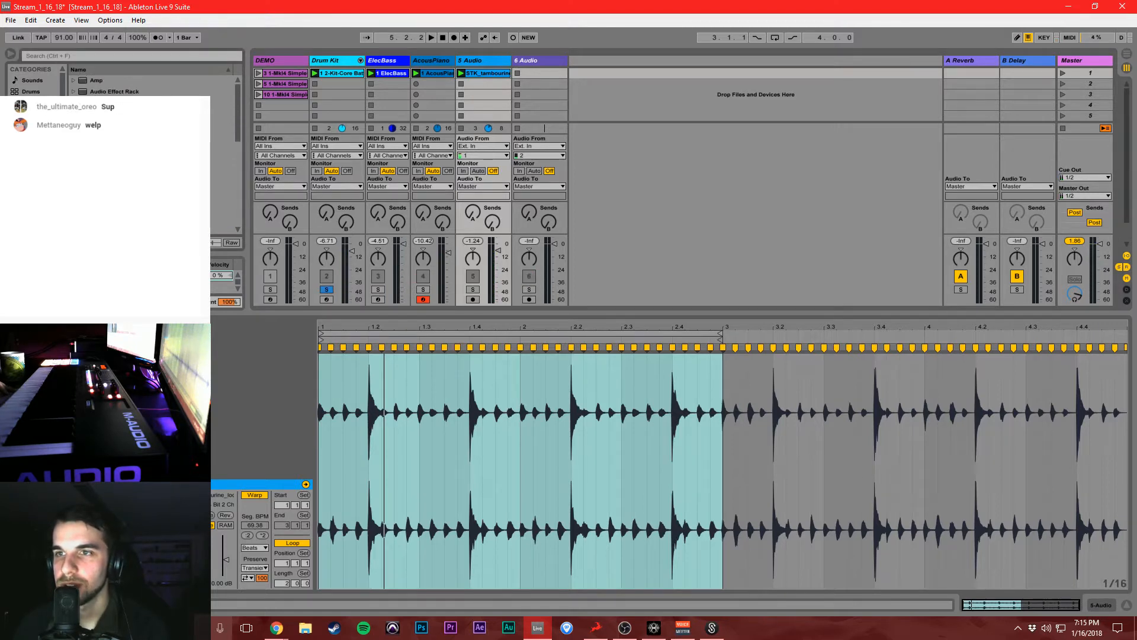
pyautogui.click(153, 159)
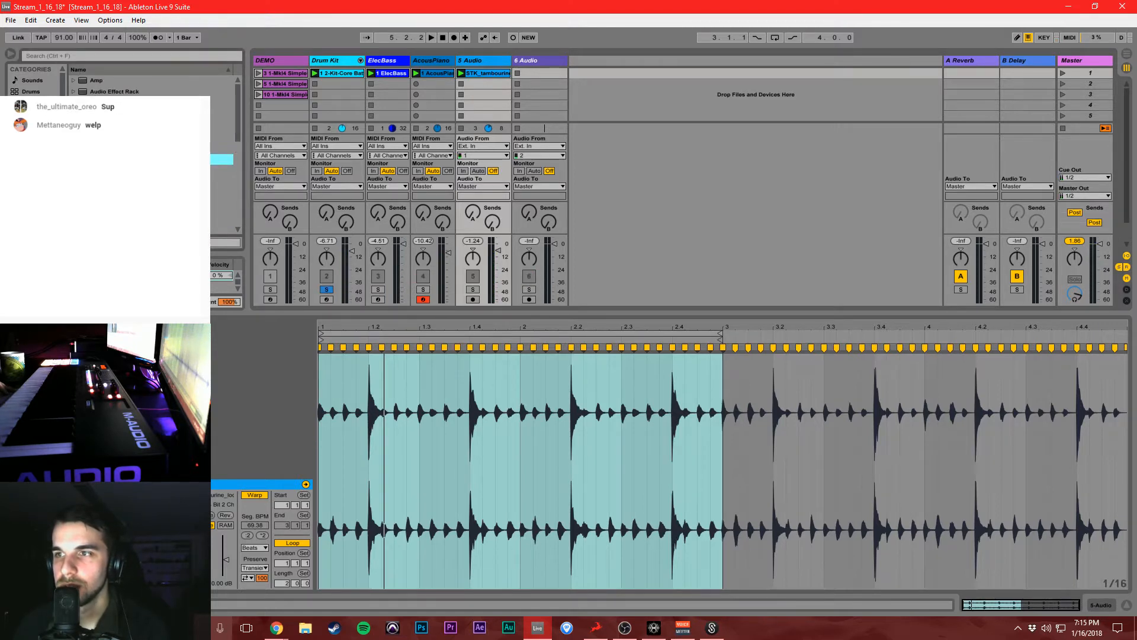
pyautogui.click(347, 207)
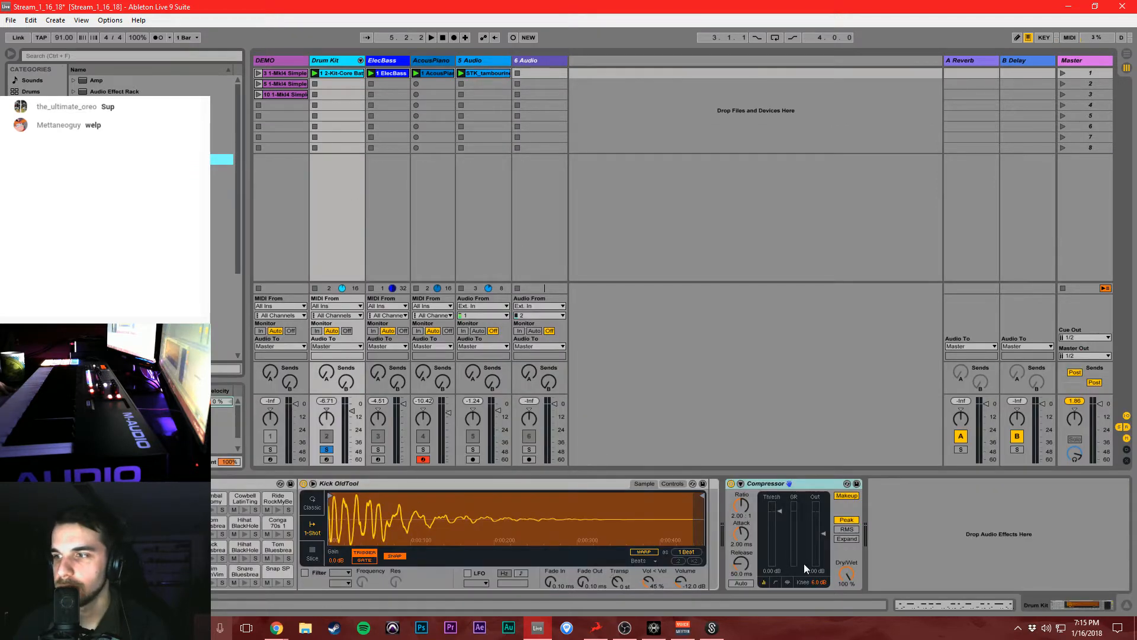
# Play the soloed drums and set the Compressor's threshold to -12 dB and ratio to 3.62:1.
pyautogui.press('space')
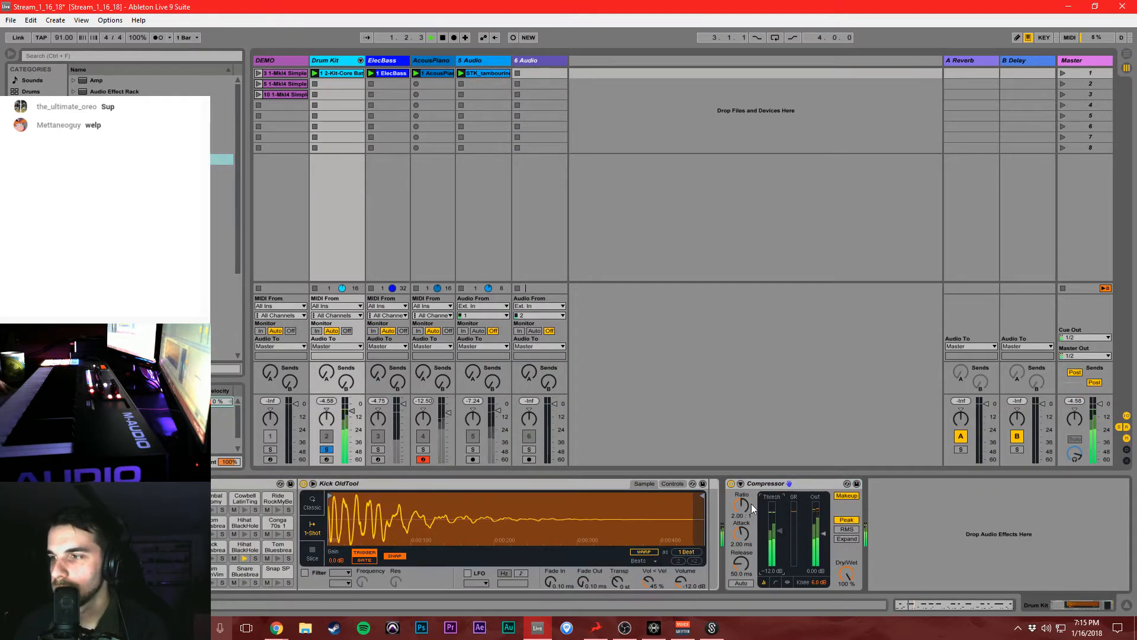
pyautogui.moveTo(753, 508); pyautogui.dragTo(752, 495)
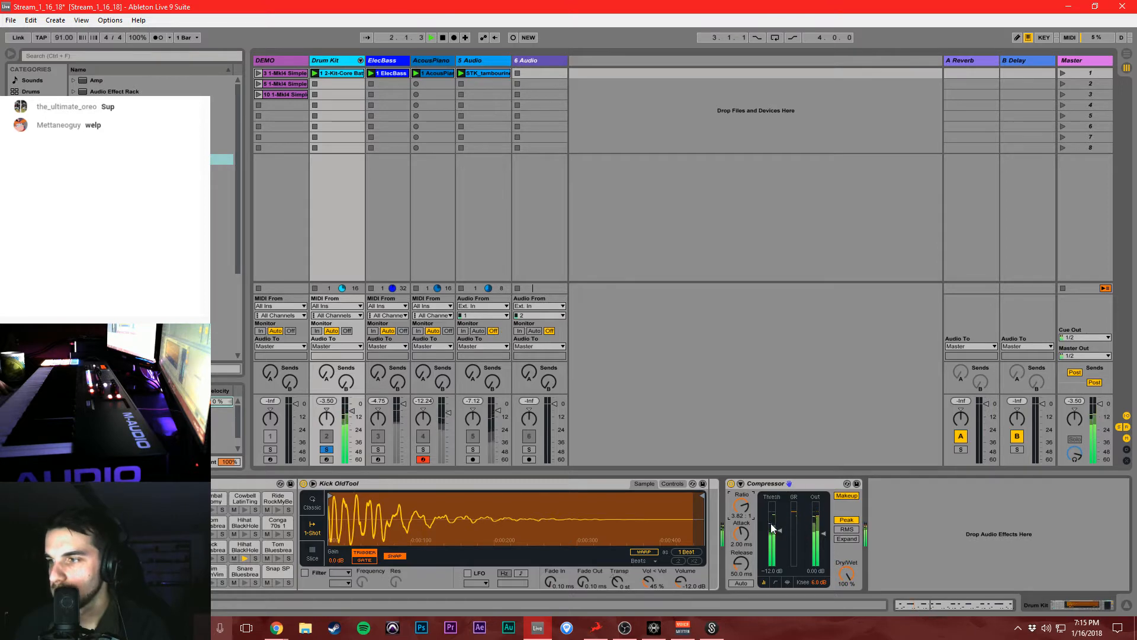
# Insert a Saturator before the Compressor on Drum Kit and lower its output to -6.86 dB.
pyautogui.scroll(-4, 149, 208)
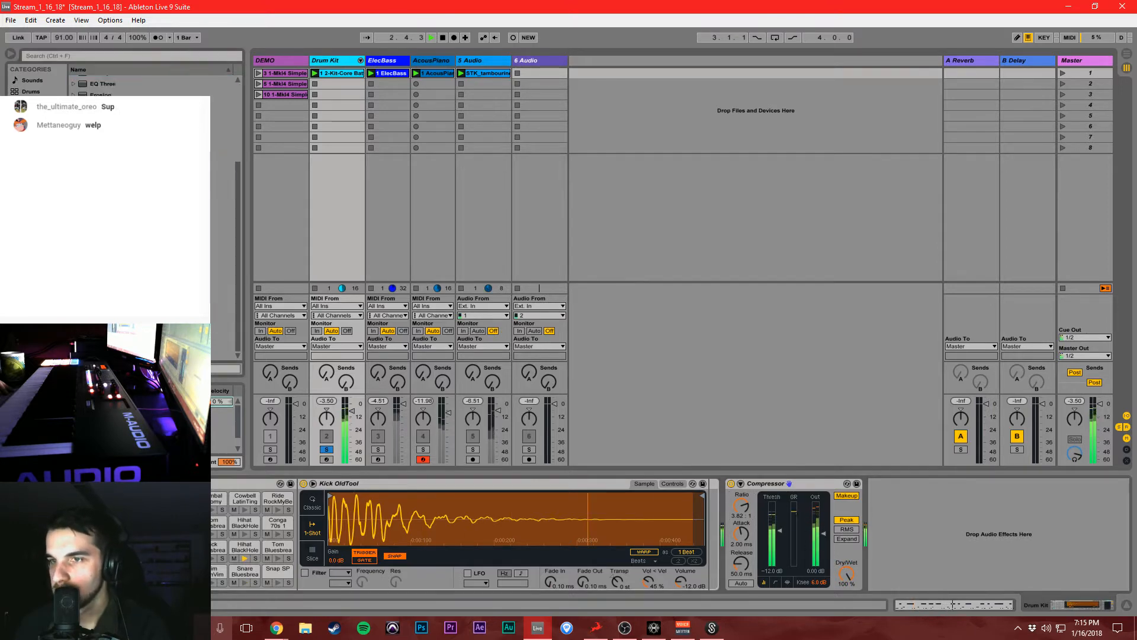
pyautogui.click(750, 552)
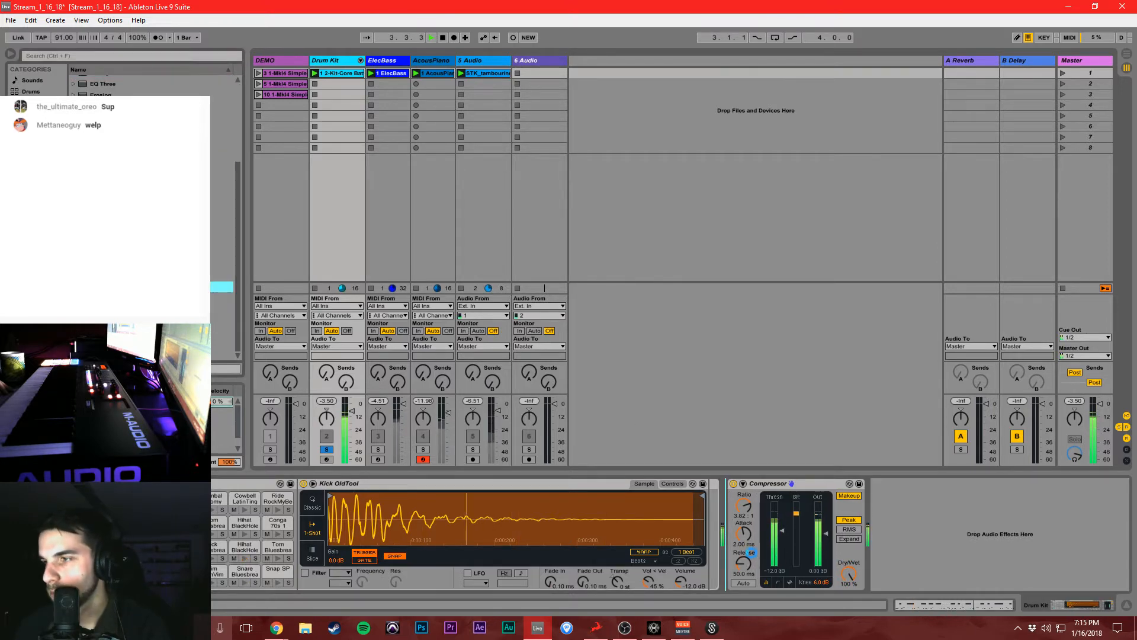
pyautogui.moveTo(840, 540); pyautogui.dragTo(840, 562)
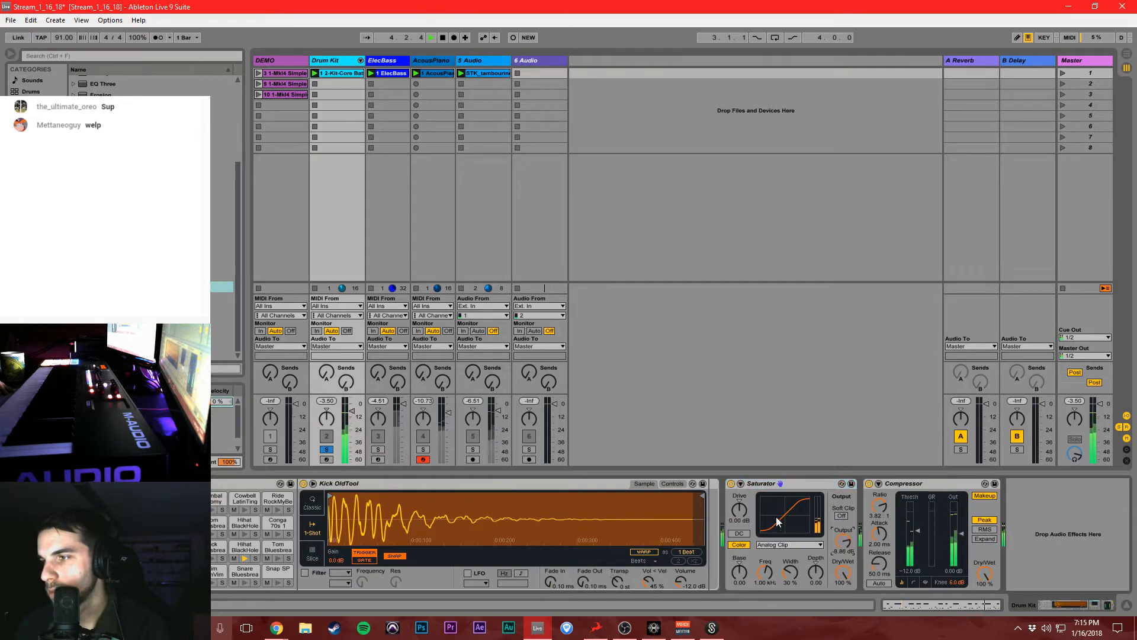
# On the Drum Kit's Saturator, set drive to 6.19 dB, dry/wet to 24.6% and output to -2.86 dB, and raise the color base.
pyautogui.moveTo(777, 521); pyautogui.dragTo(739, 509)
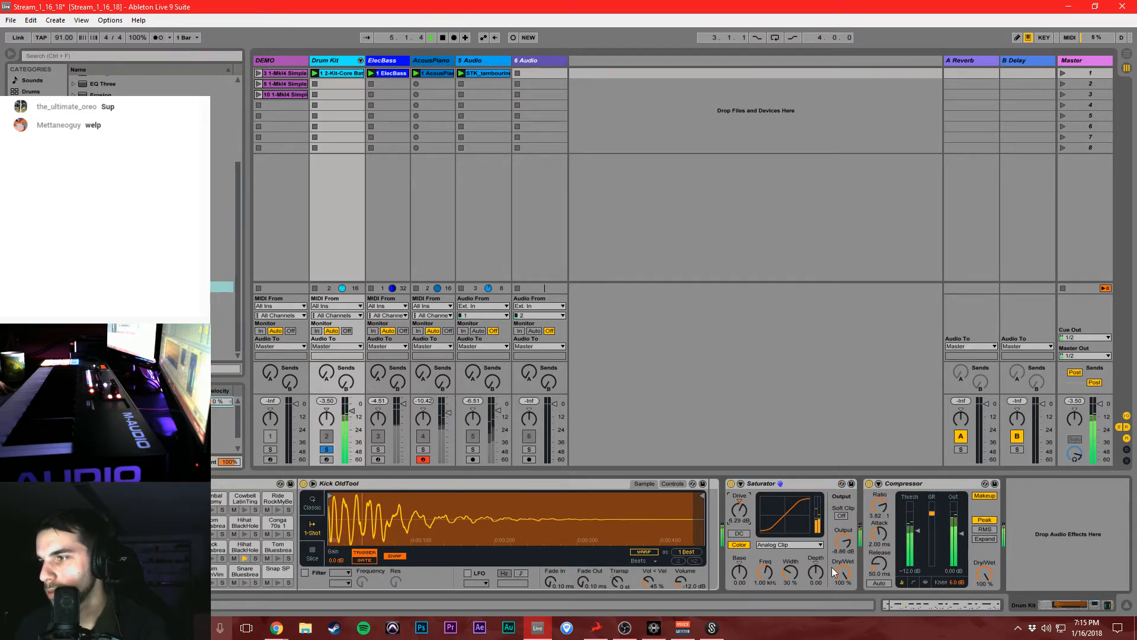
pyautogui.moveTo(843, 572); pyautogui.dragTo(843, 578)
pyautogui.moveTo(739, 510); pyautogui.dragTo(739, 507)
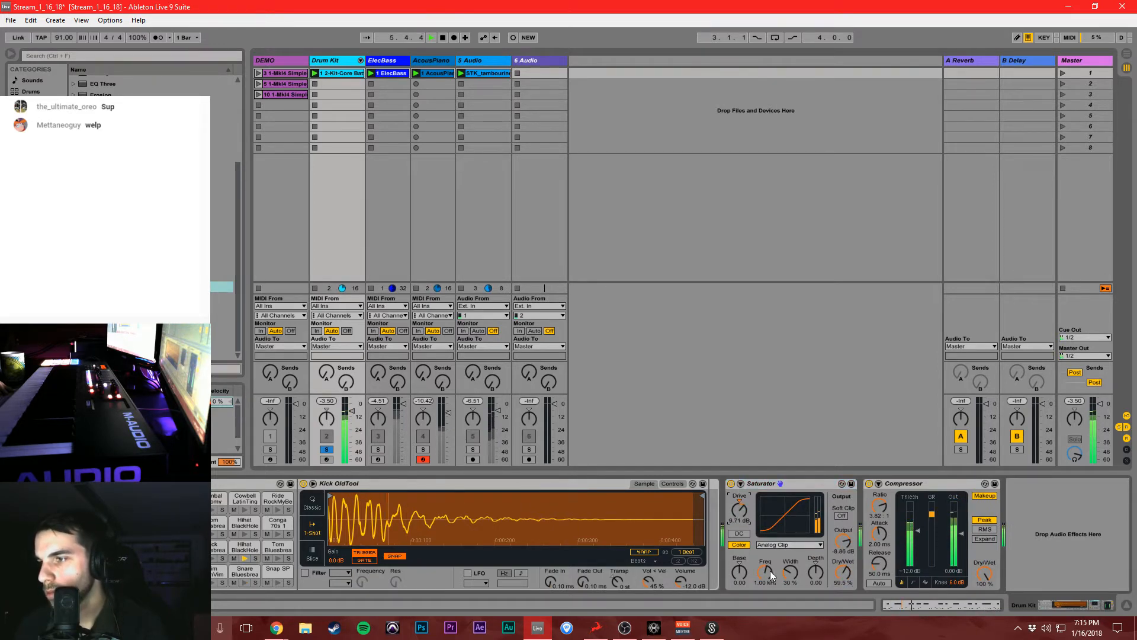
pyautogui.moveTo(739, 572); pyautogui.dragTo(739, 564)
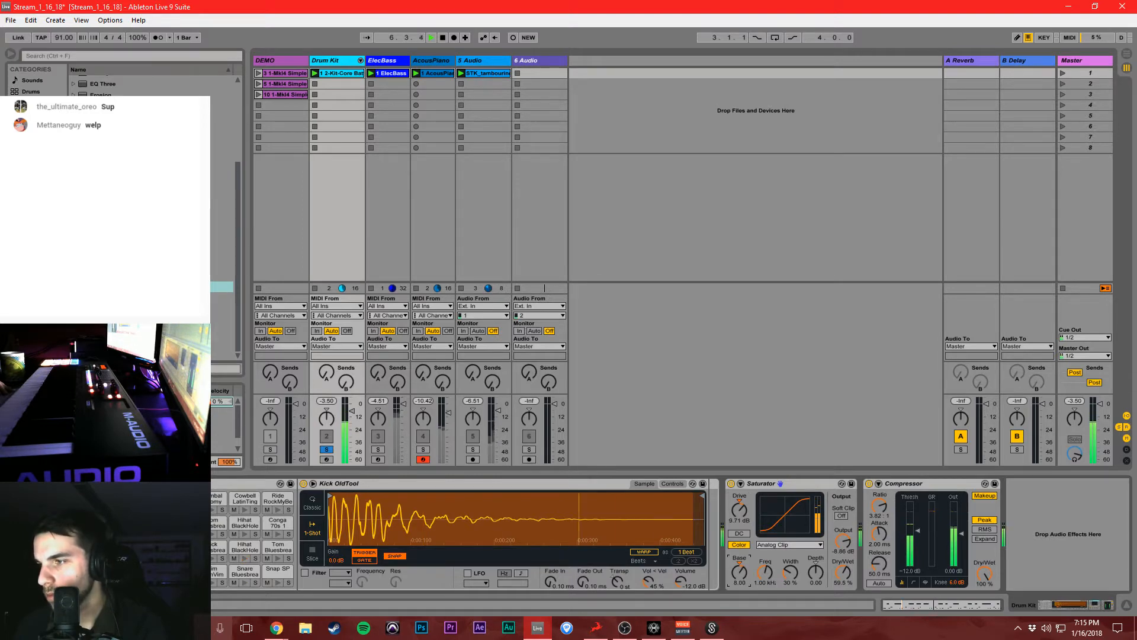
pyautogui.moveTo(843, 572); pyautogui.dragTo(843, 587)
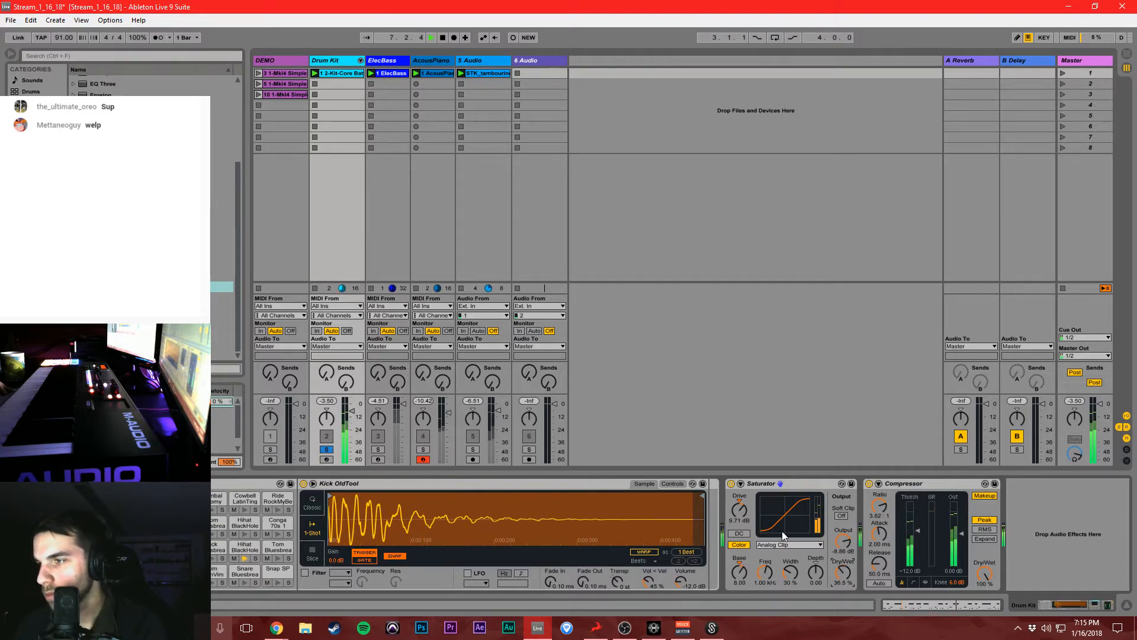
pyautogui.moveTo(740, 510)
pyautogui.mouseDown()
pyautogui.moveTo(740, 495)
pyautogui.moveTo(740, 510)
pyautogui.mouseUp()
pyautogui.moveTo(843, 571); pyautogui.dragTo(843, 540)
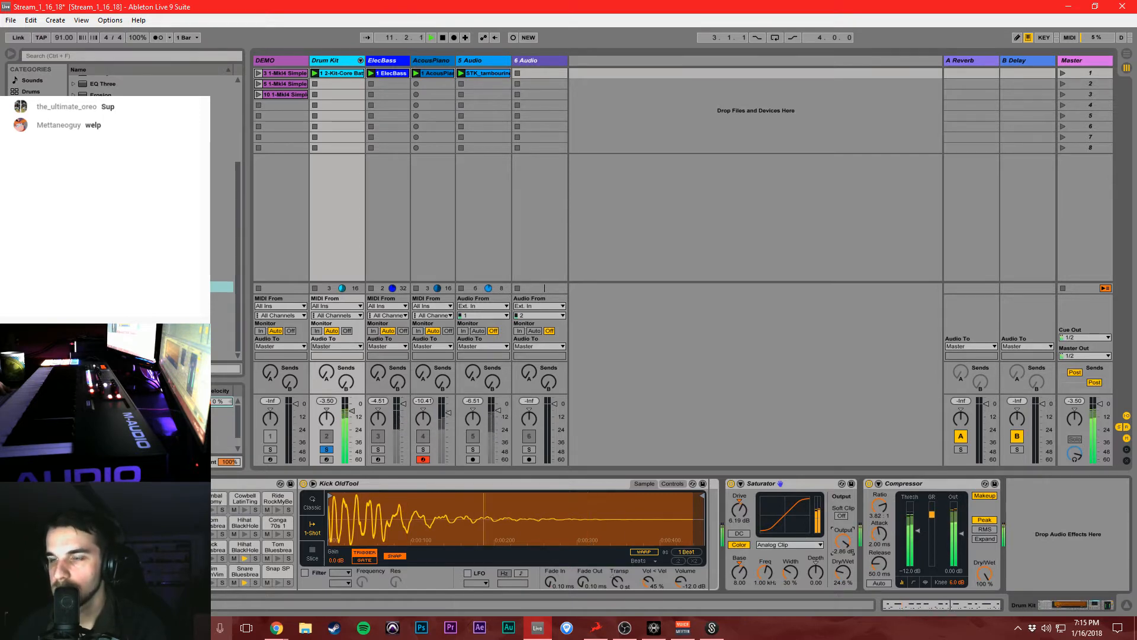
# Try a Reverb between the Saturator and Compressor with dry/wet at 17%, and remove it.
pyautogui.moveTo(219, 276); pyautogui.dragTo(898, 547)
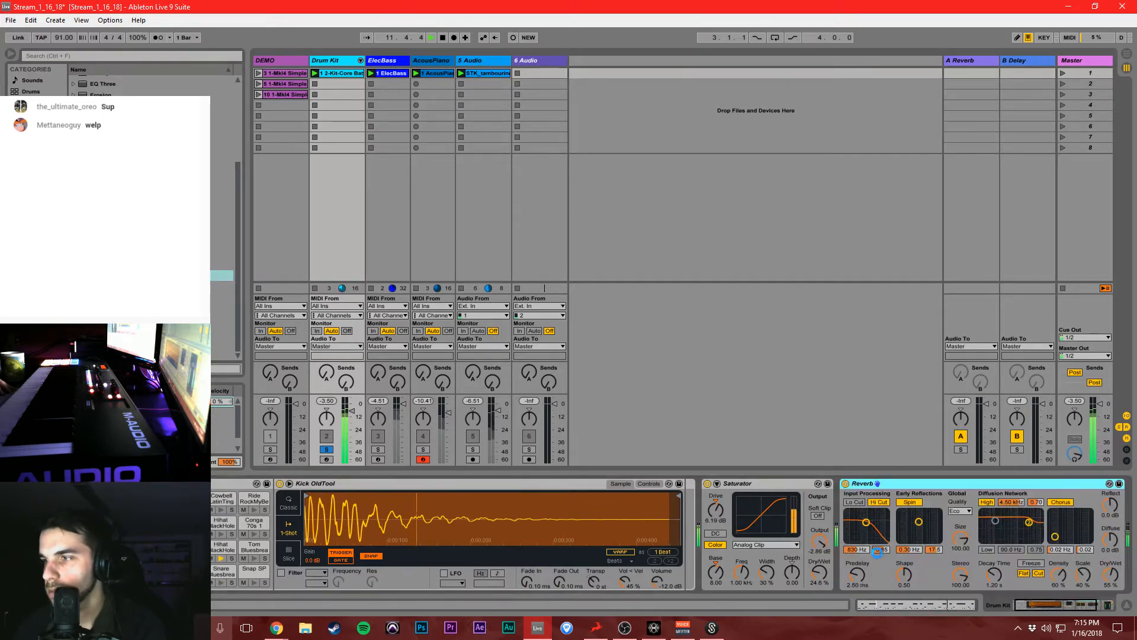
pyautogui.moveTo(1110, 575); pyautogui.dragTo(1110, 592)
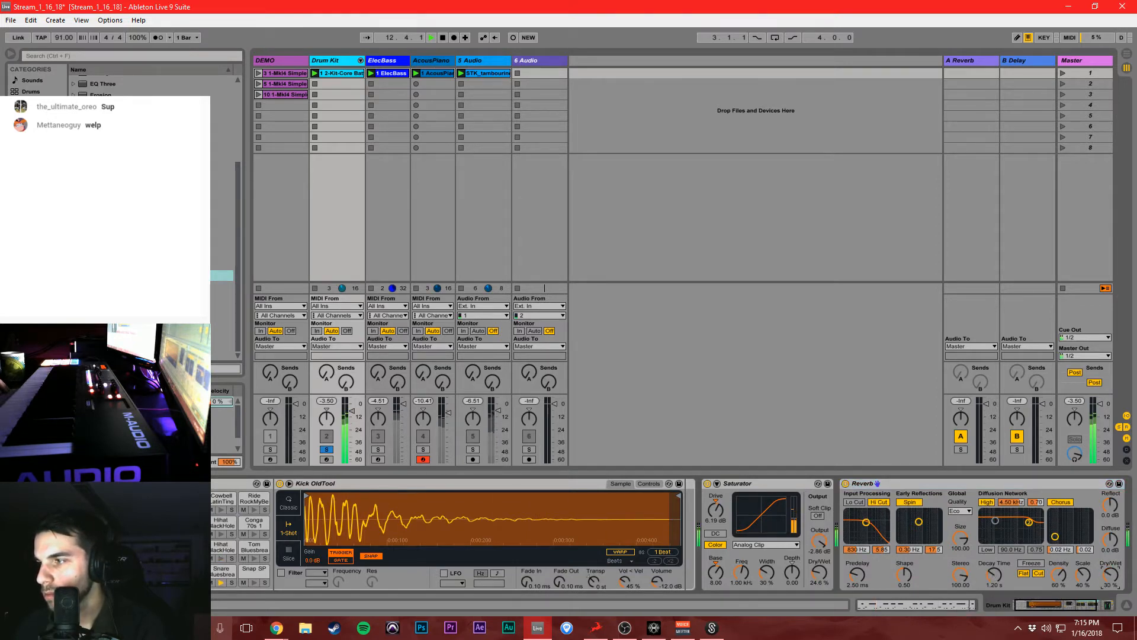
pyautogui.click(908, 485)
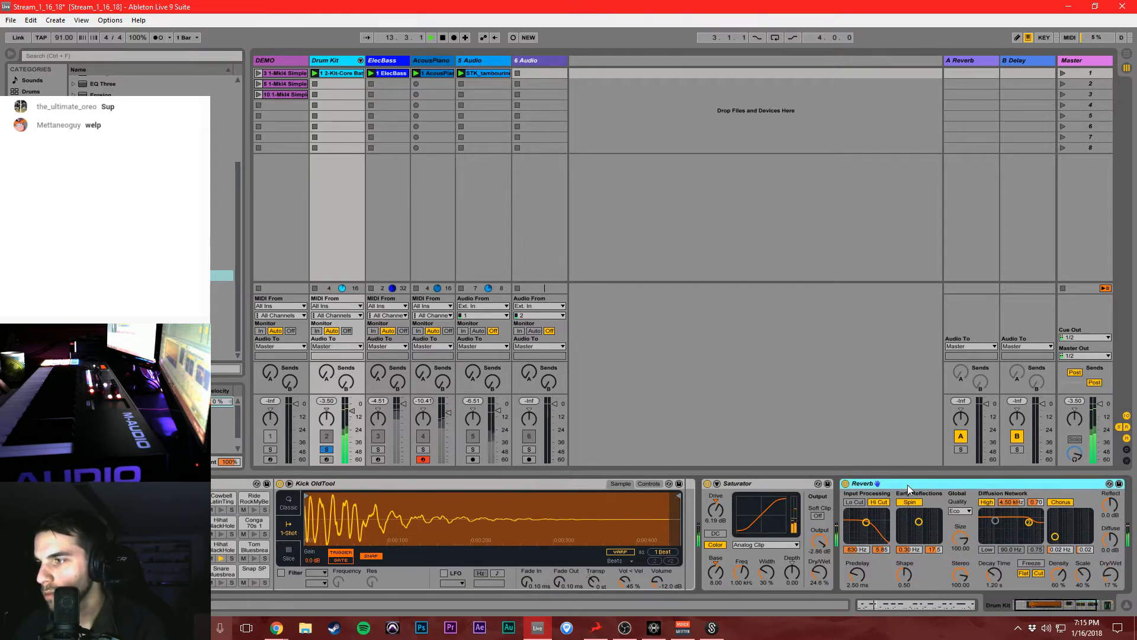
pyautogui.press('Delete')
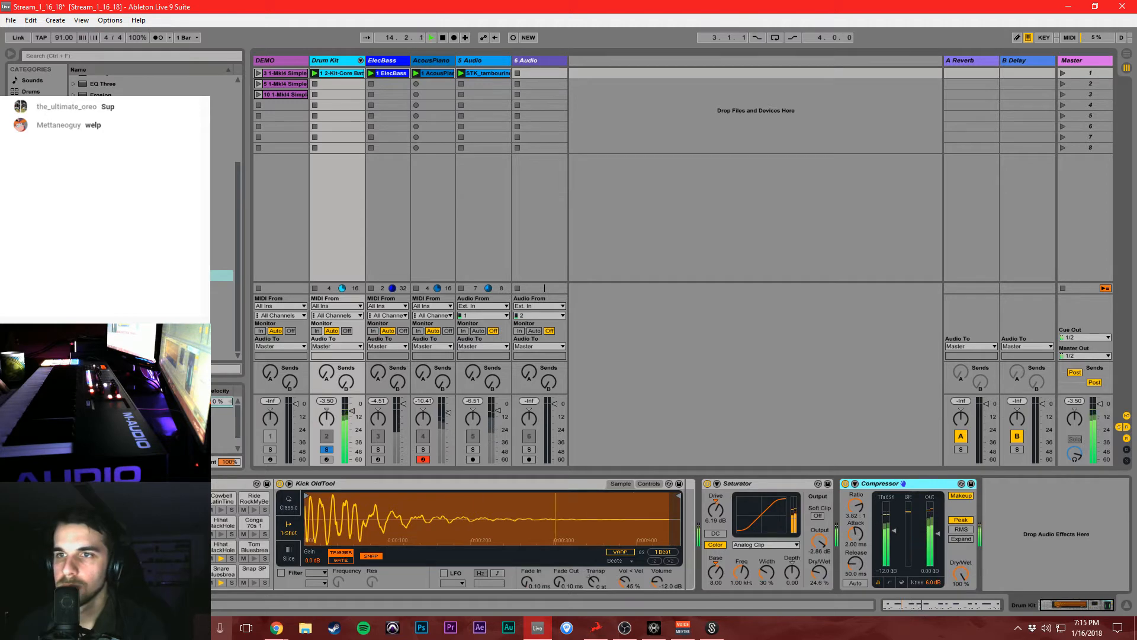
# Try a ValhallaVintageVerb before the Compressor with Room mode and NOW color, and remove it.
pyautogui.click(32, 148)
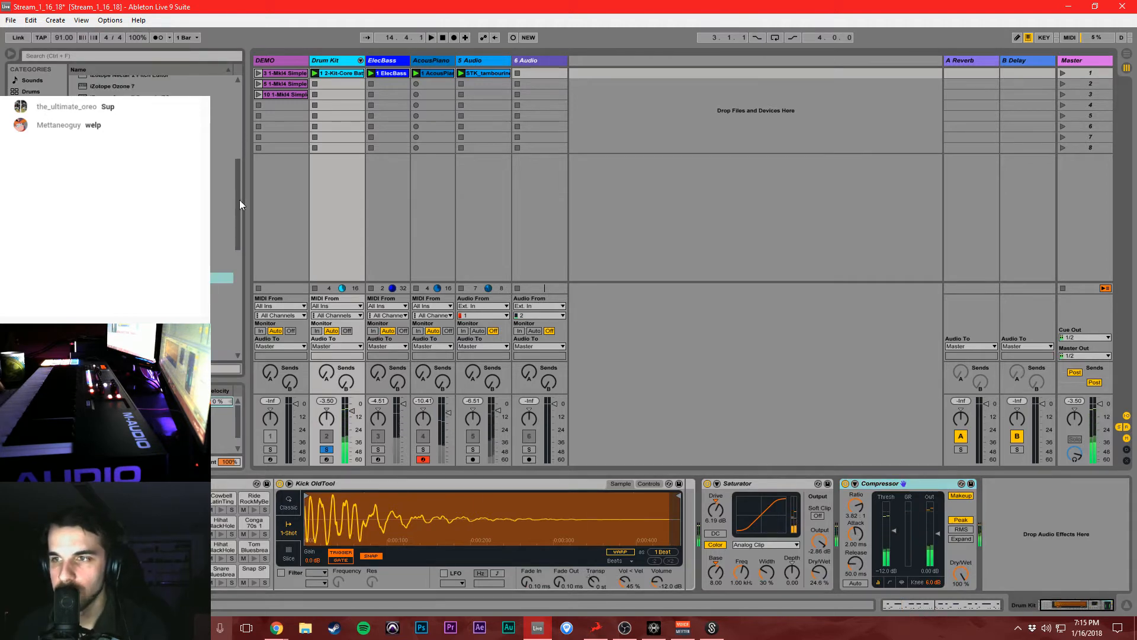
pyautogui.moveTo(239, 200); pyautogui.dragTo(226, 316)
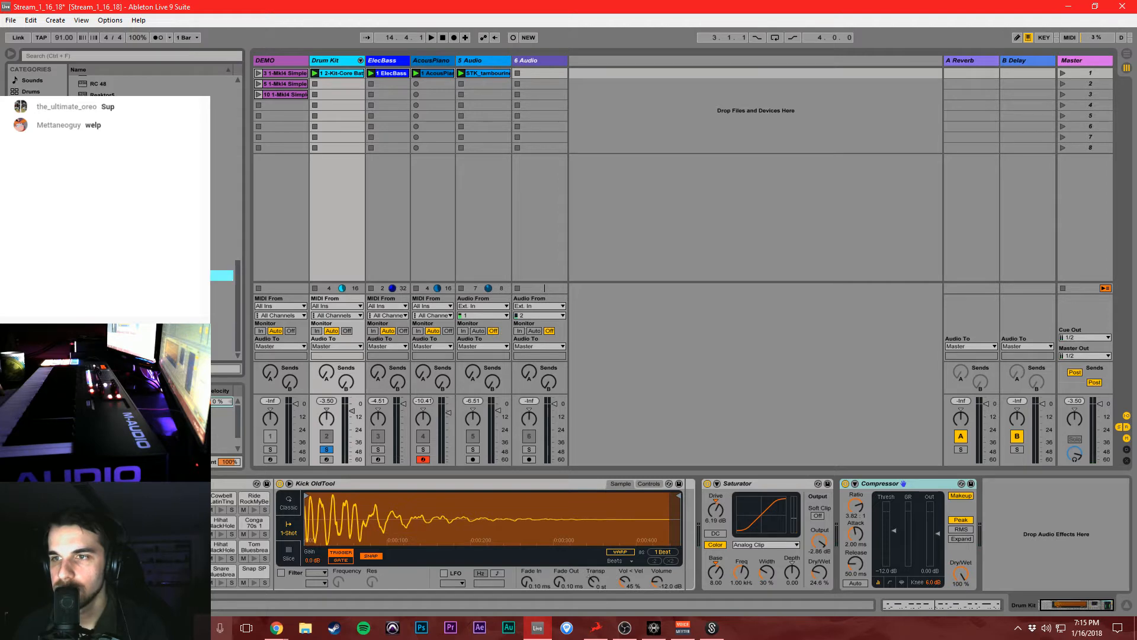
pyautogui.moveTo(673, 445); pyautogui.dragTo(844, 523)
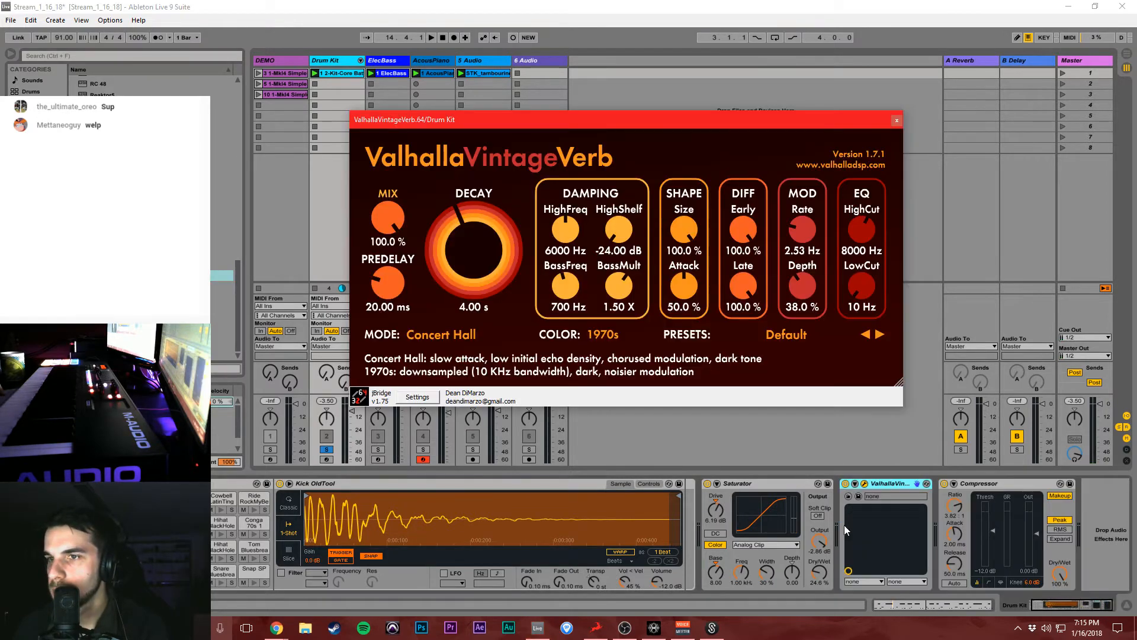
pyautogui.click(466, 336)
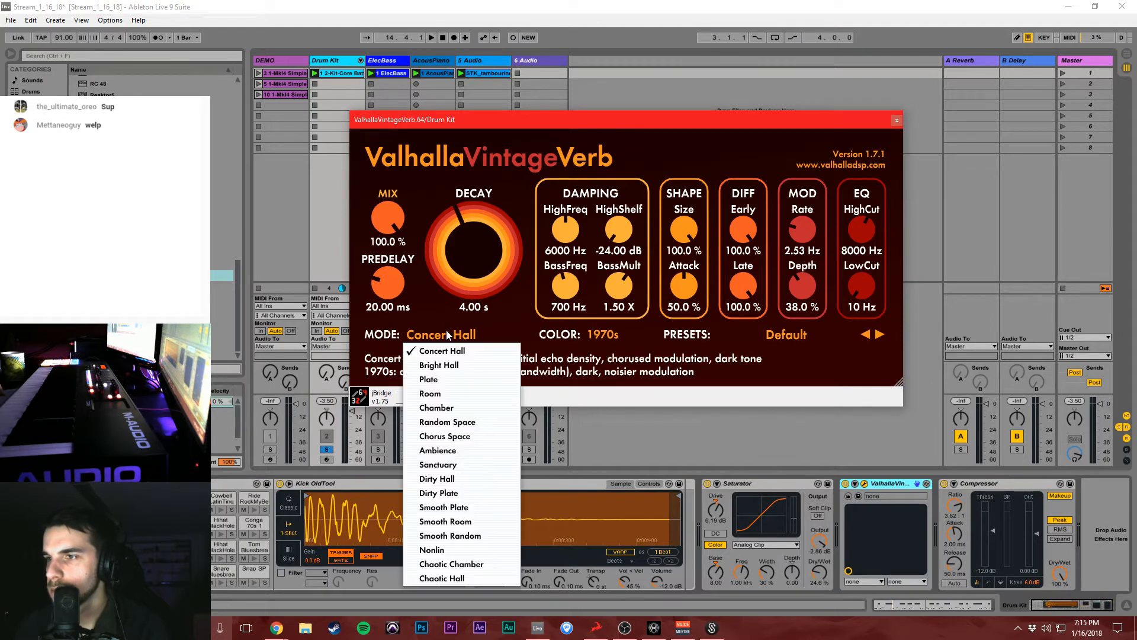
pyautogui.click(449, 393)
pyautogui.click(603, 336)
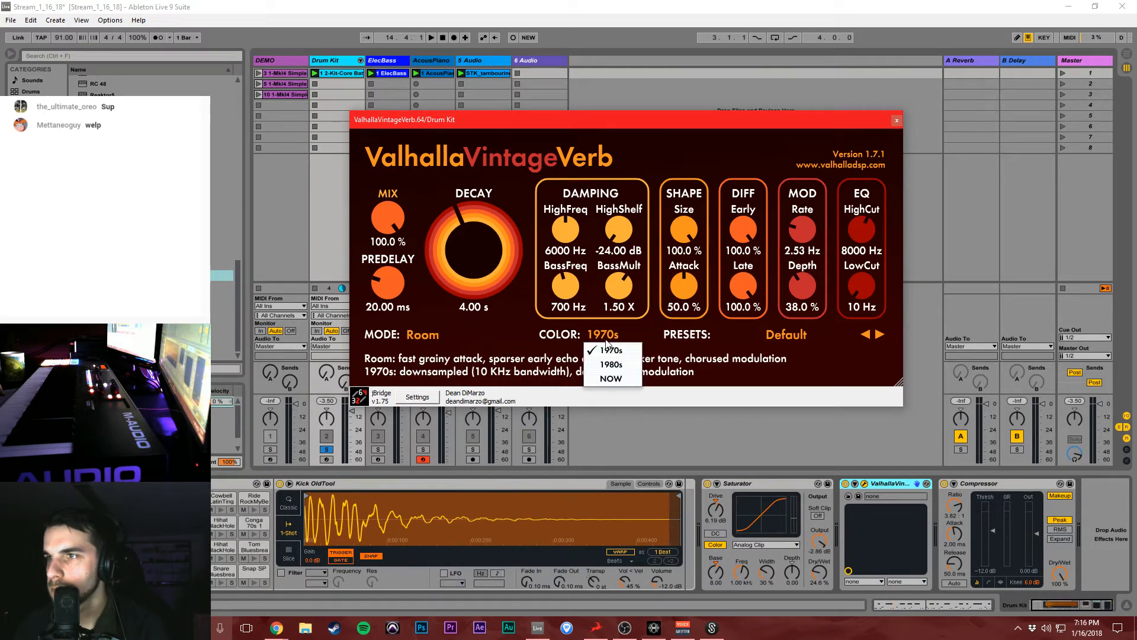
pyautogui.click(619, 379)
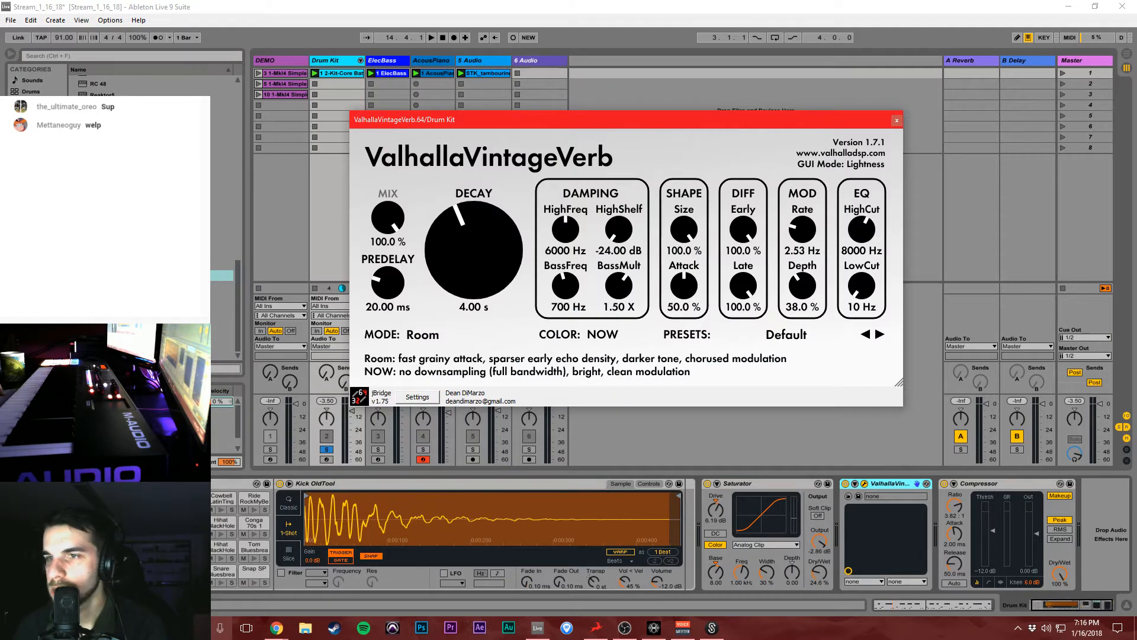
pyautogui.click(909, 486)
pyautogui.press('Delete')
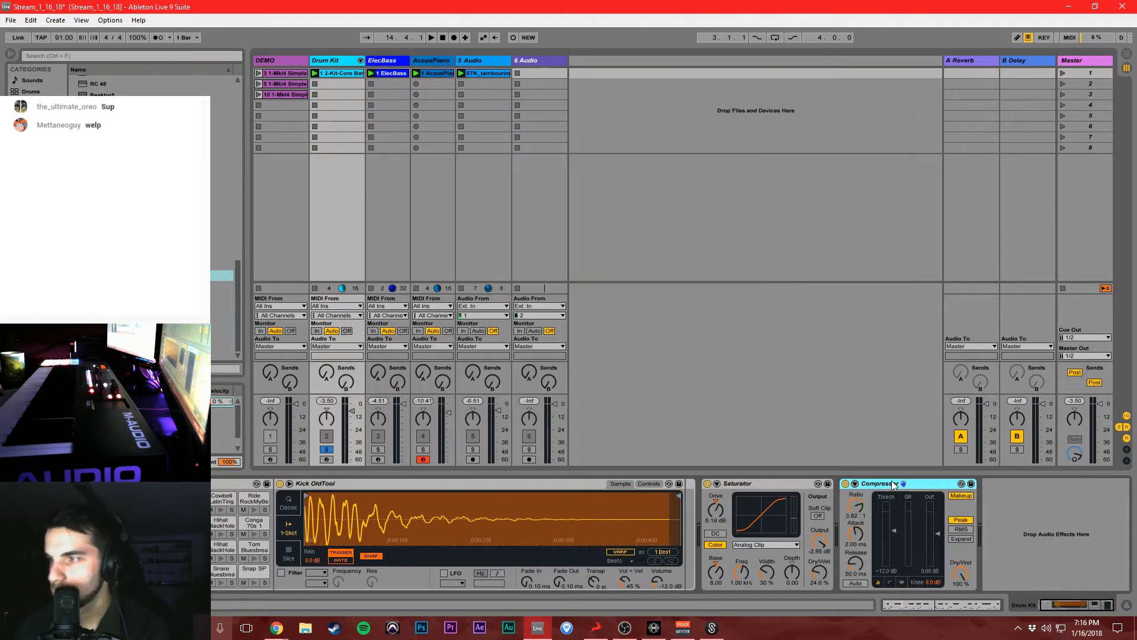
# Insert ValhallaVintageVerb_x64 between the Saturator and Compressor on Drum Kit and set its mode to Room.
pyautogui.moveTo(137, 287); pyautogui.dragTo(848, 525)
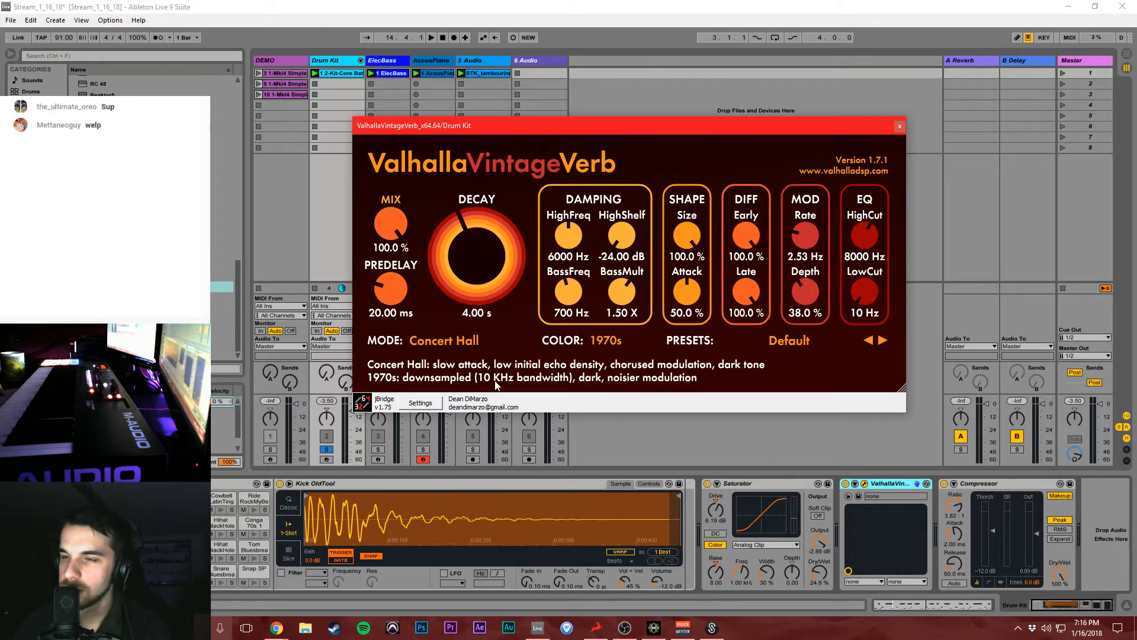
pyautogui.click(463, 342)
pyautogui.click(457, 385)
pyautogui.click(433, 342)
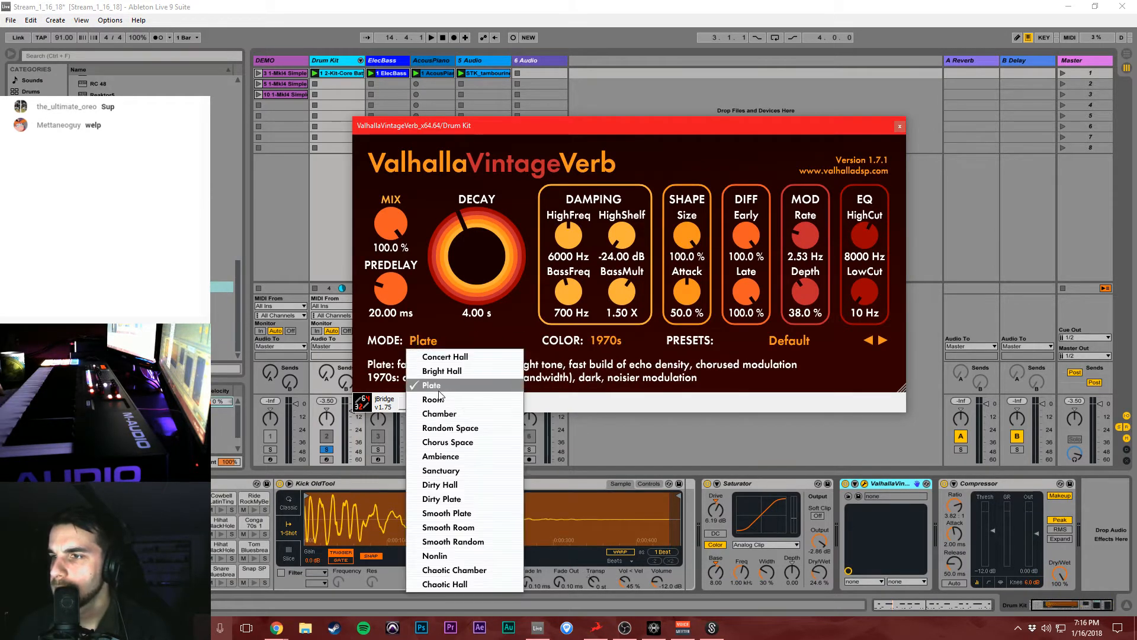
pyautogui.click(439, 414)
pyautogui.click(429, 342)
pyautogui.click(433, 399)
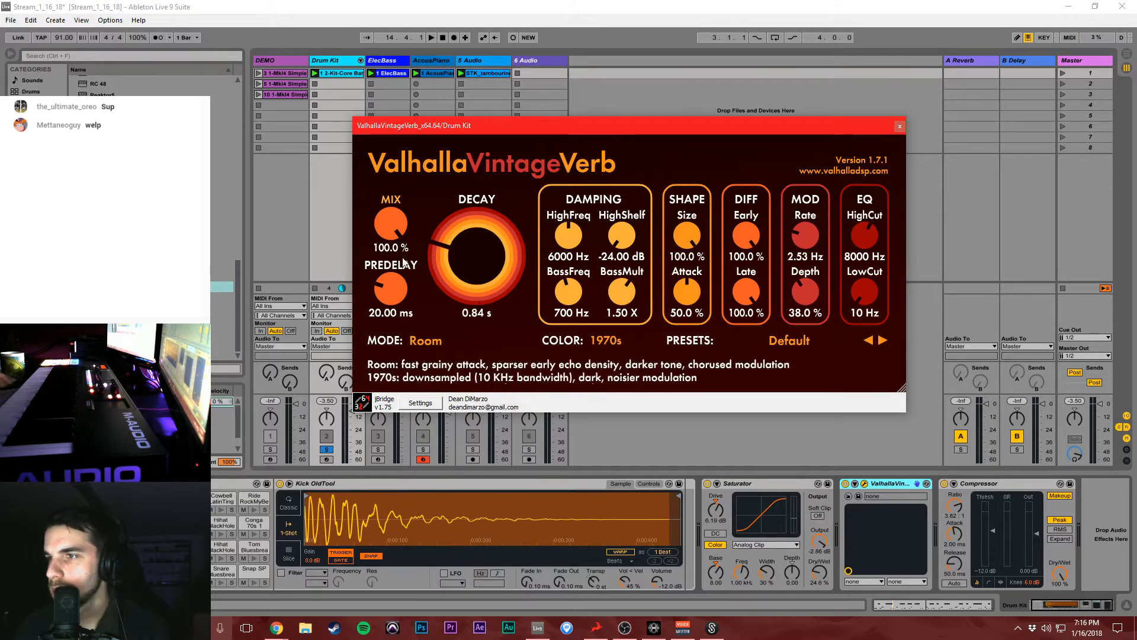
# With the drums playing, set the reverb's mix to 10%, decay to 0.20 s and HighFreq to 9600 Hz, and the Compressor's threshold to -16.4 dB.
pyautogui.click(707, 434)
pyautogui.press('space')
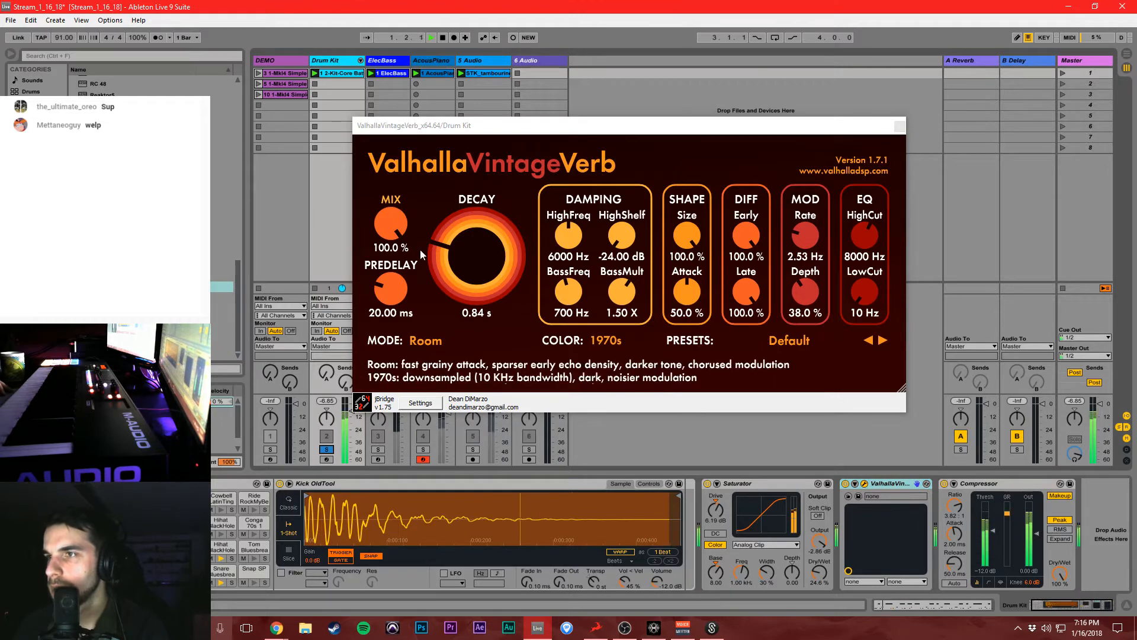
pyautogui.moveTo(391, 224); pyautogui.dragTo(404, 359)
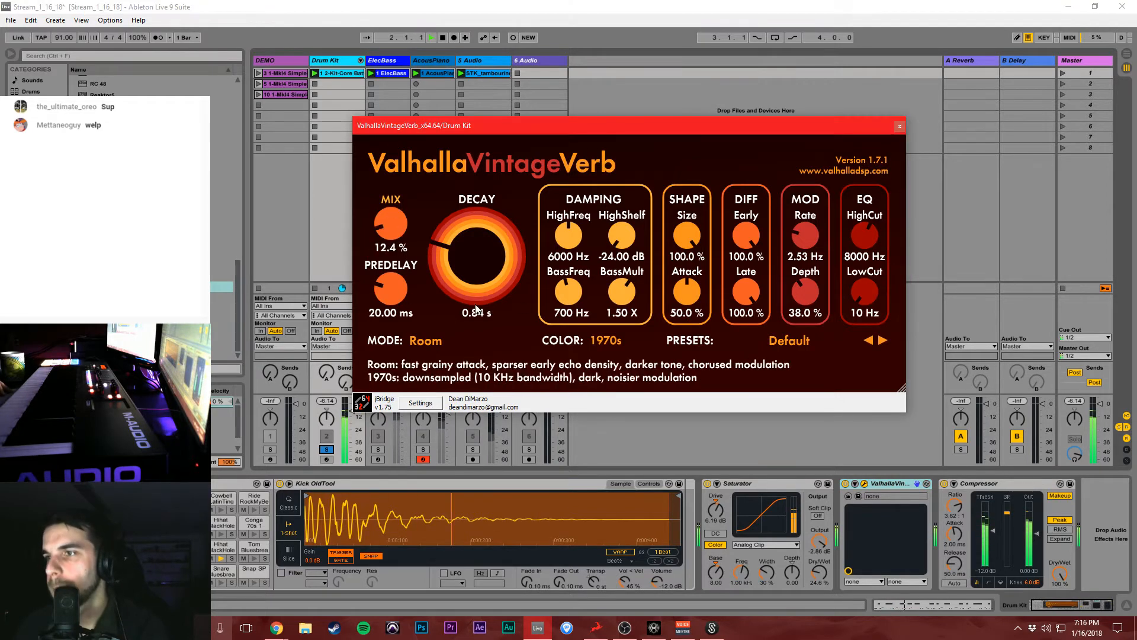
pyautogui.moveTo(481, 261); pyautogui.dragTo(484, 342)
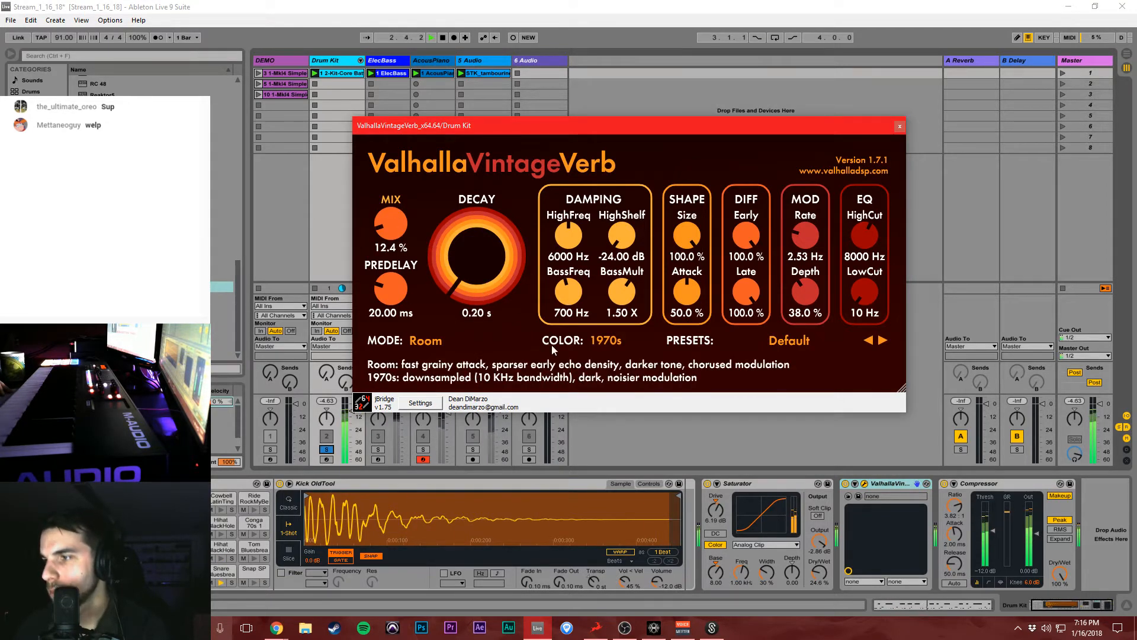
pyautogui.moveTo(1002, 534)
pyautogui.mouseDown()
pyautogui.moveTo(1003, 546)
pyautogui.moveTo(993, 538)
pyautogui.mouseUp()
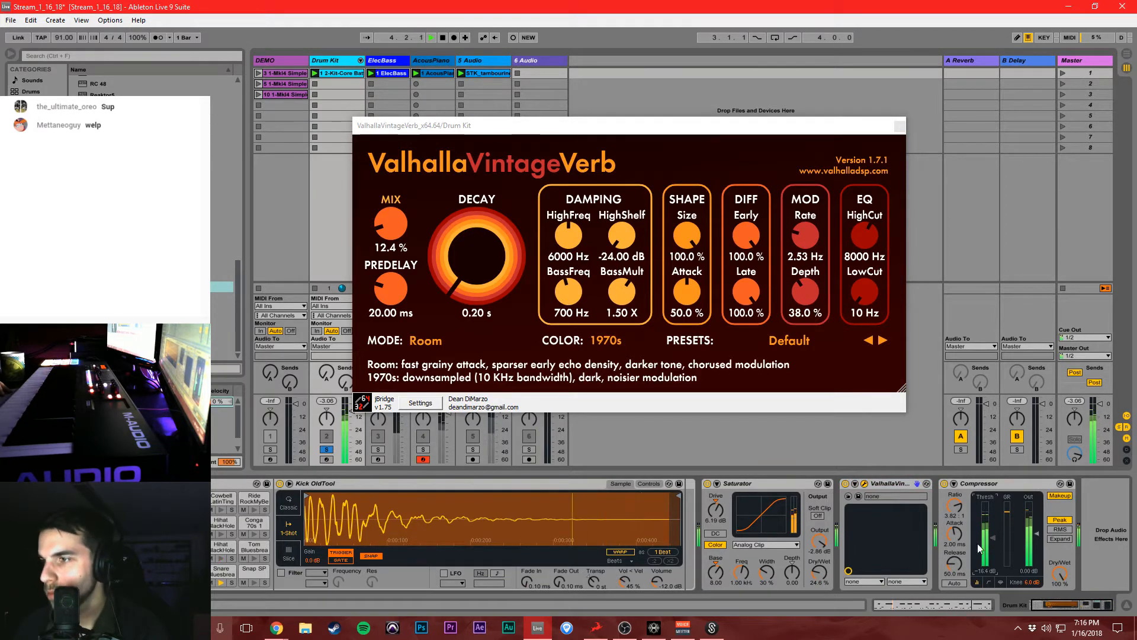
pyautogui.moveTo(568, 237); pyautogui.dragTo(579, 217)
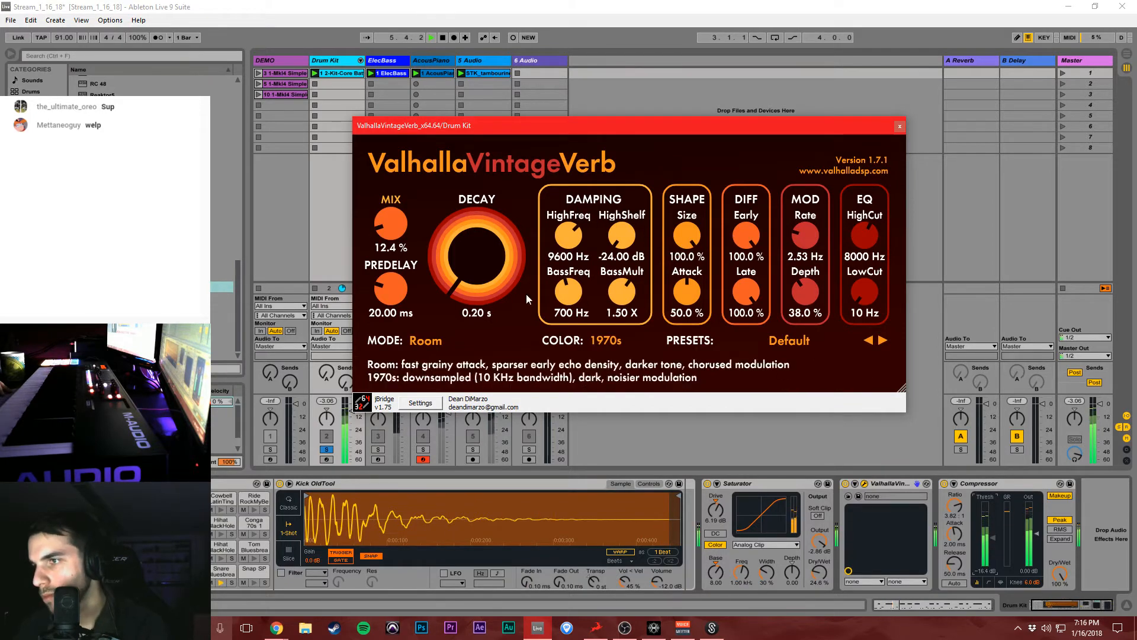
pyautogui.moveTo(382, 225); pyautogui.dragTo(382, 231)
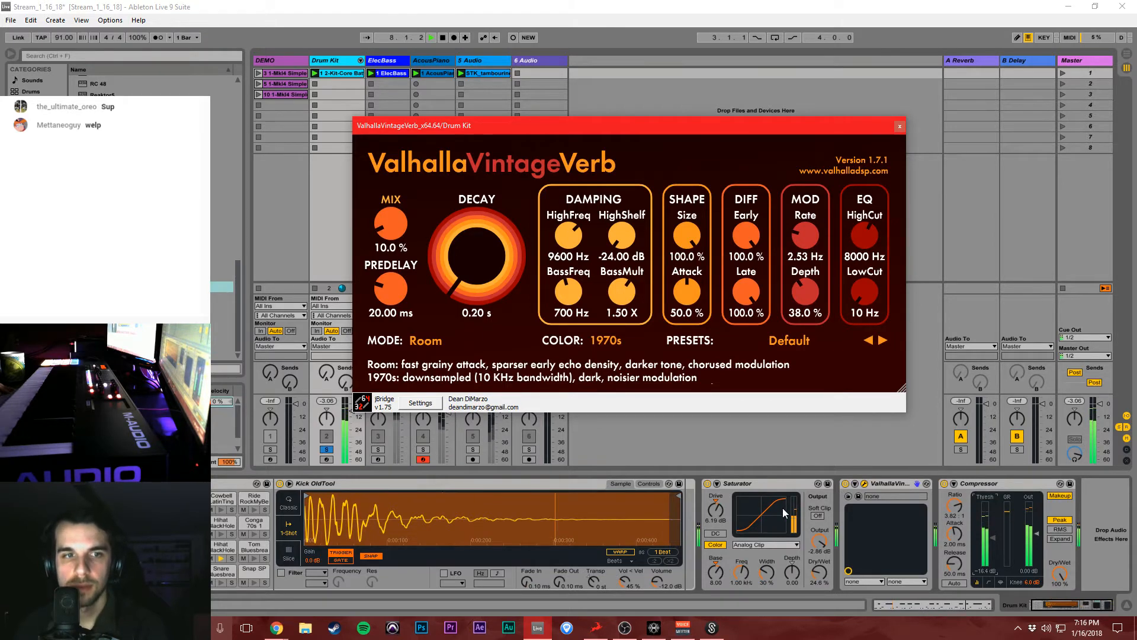
# Unsolo the Drum Kit, play the full beat from the start, and close the reverb's plugin window.
pyautogui.moveTo(556, 126); pyautogui.dragTo(644, 116)
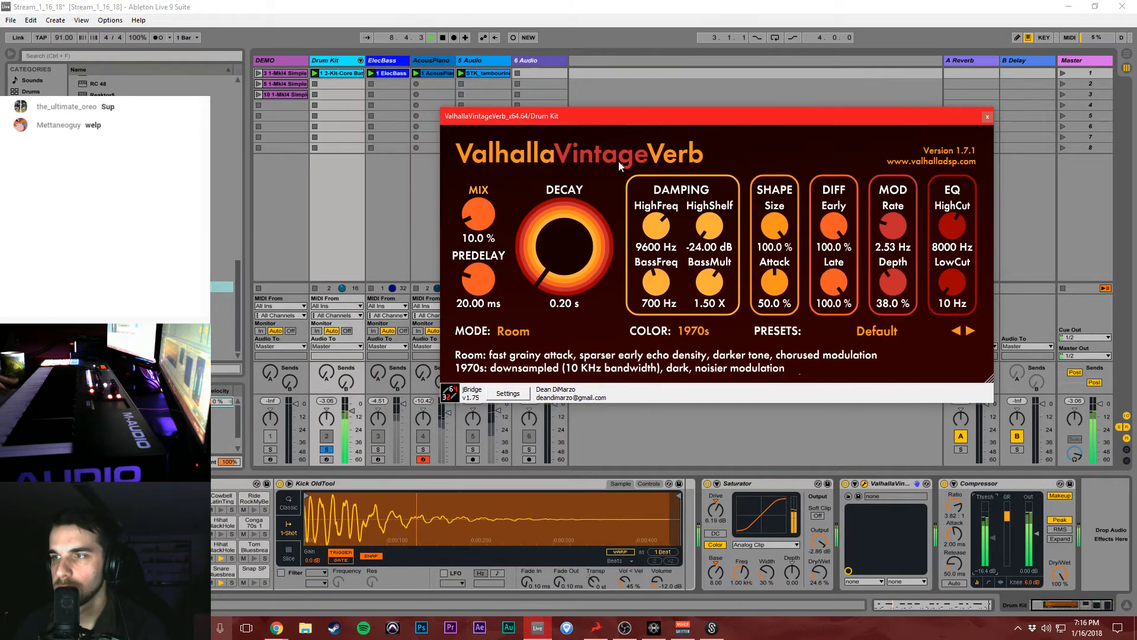
pyautogui.click(340, 222)
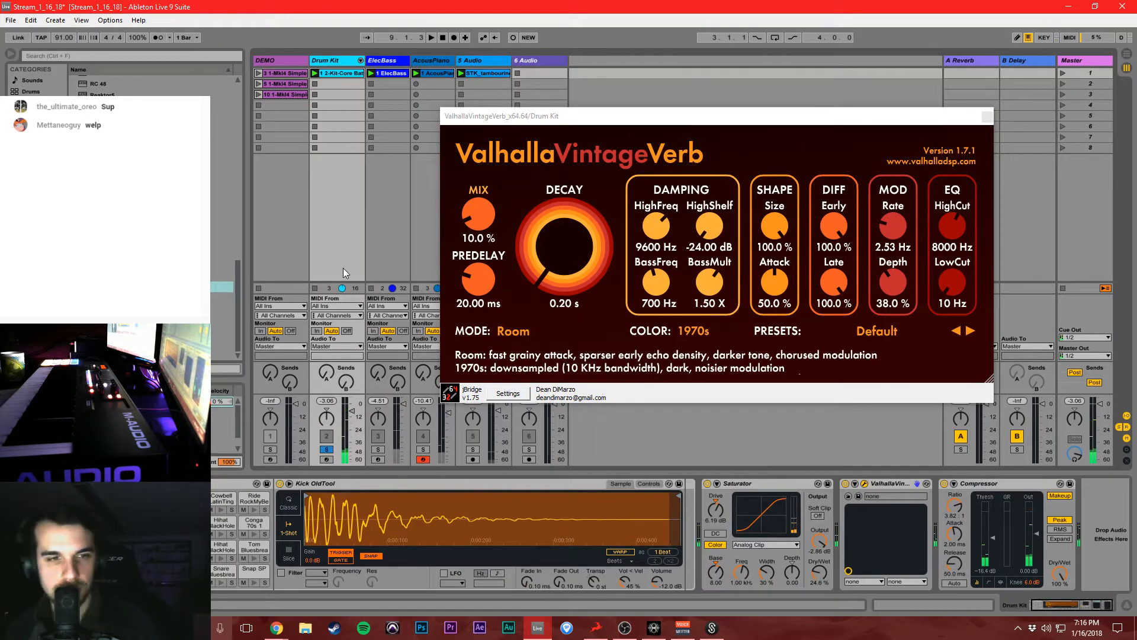
pyautogui.click(330, 451)
pyautogui.press('space')
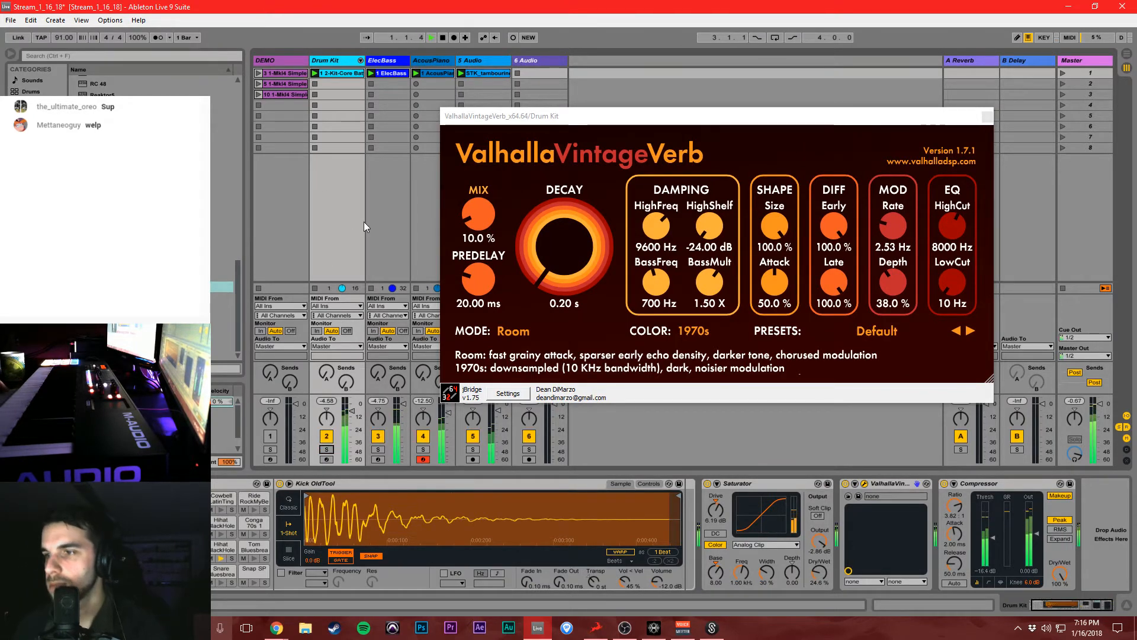
pyautogui.click(988, 116)
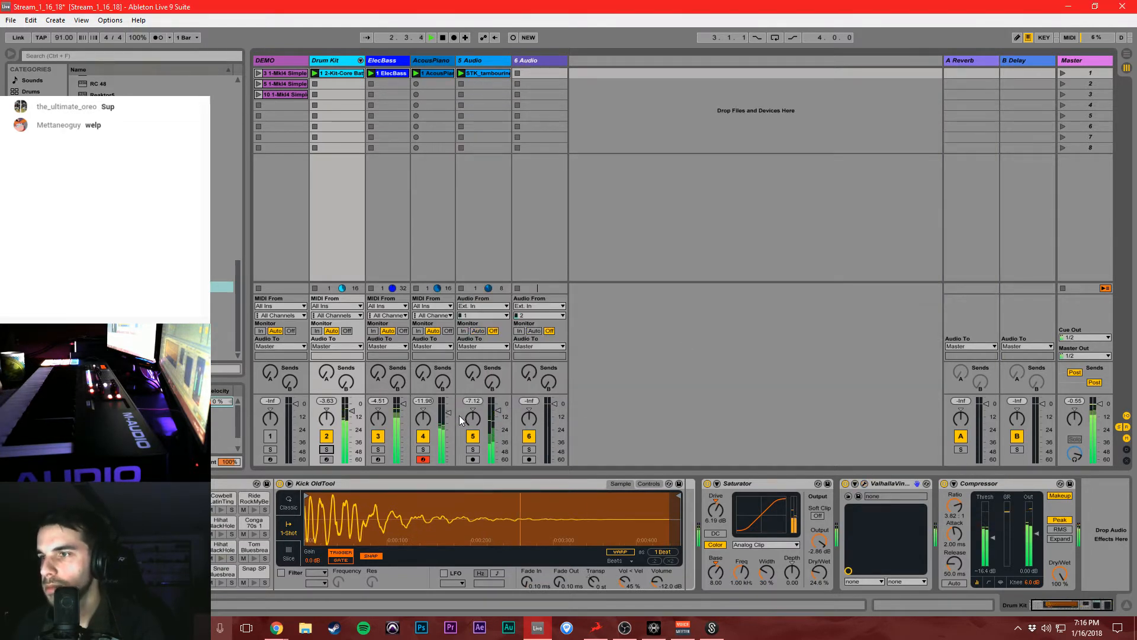
# Rename the 5 Audio track as Tambourine.
pyautogui.click(492, 61)
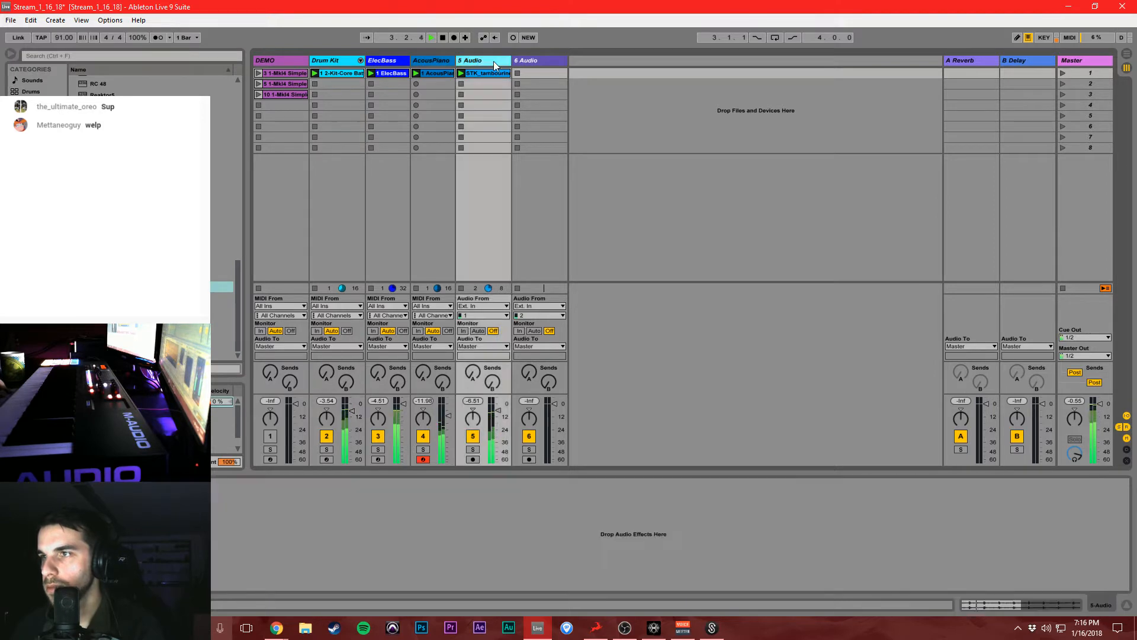
pyautogui.write('Tam')
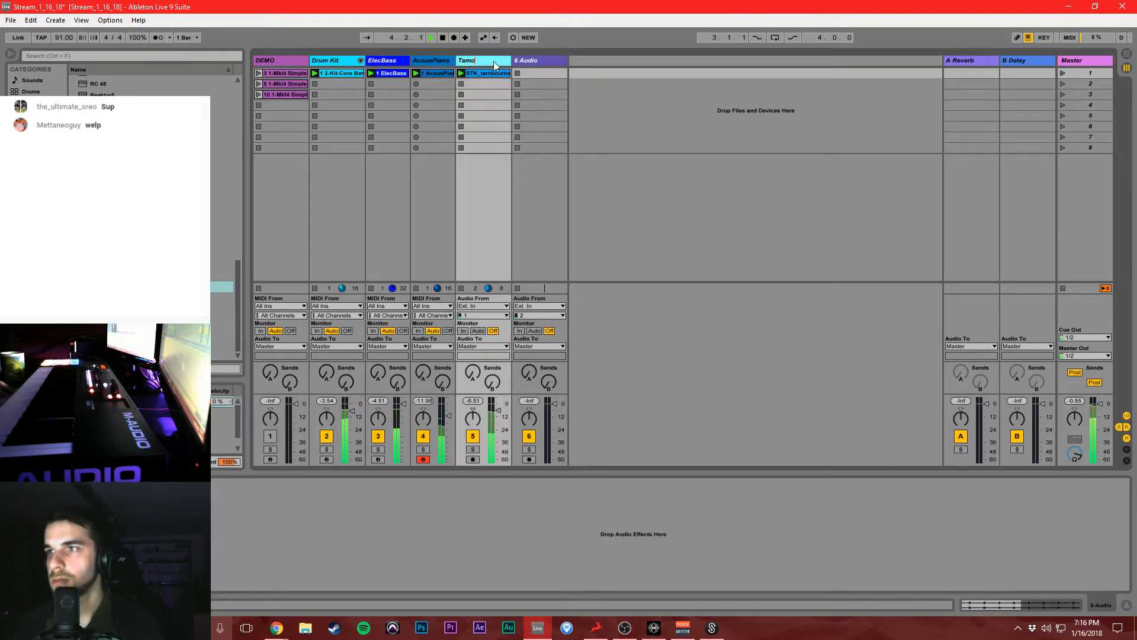
pyautogui.write('bourine')
pyautogui.press('Return')
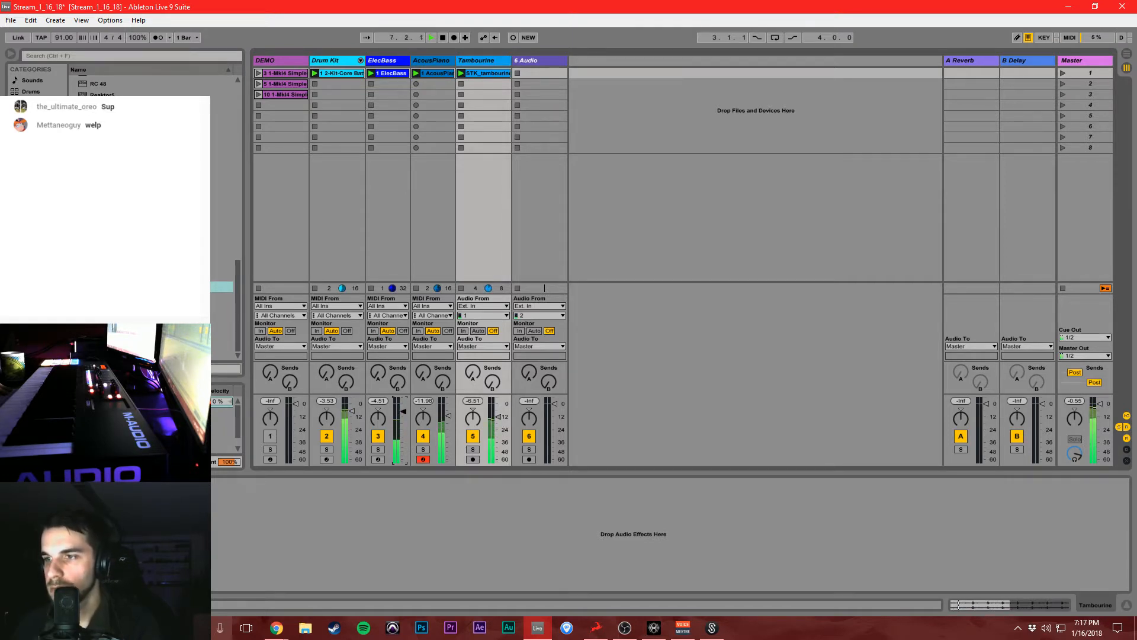
# Solo ElecBass, boost the bass slightly on the Scarbee MM-Bass EQ page in Kontakt, close the plugin window and unsolo the track.
pyautogui.click(378, 450)
pyautogui.click(385, 58)
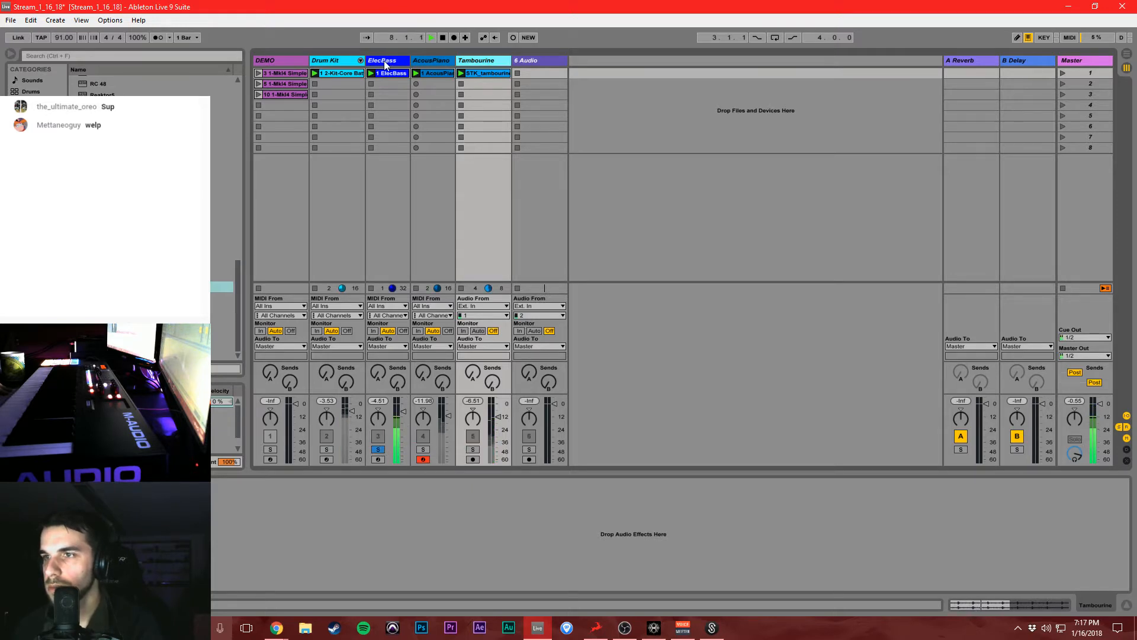
pyautogui.click(148, 484)
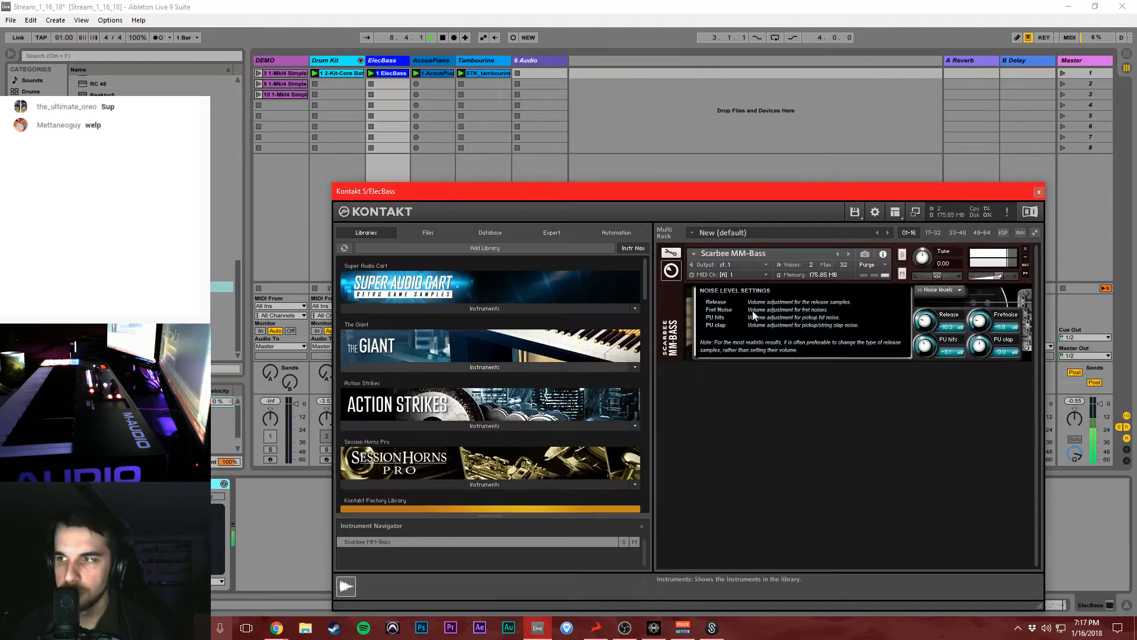
pyautogui.click(951, 290)
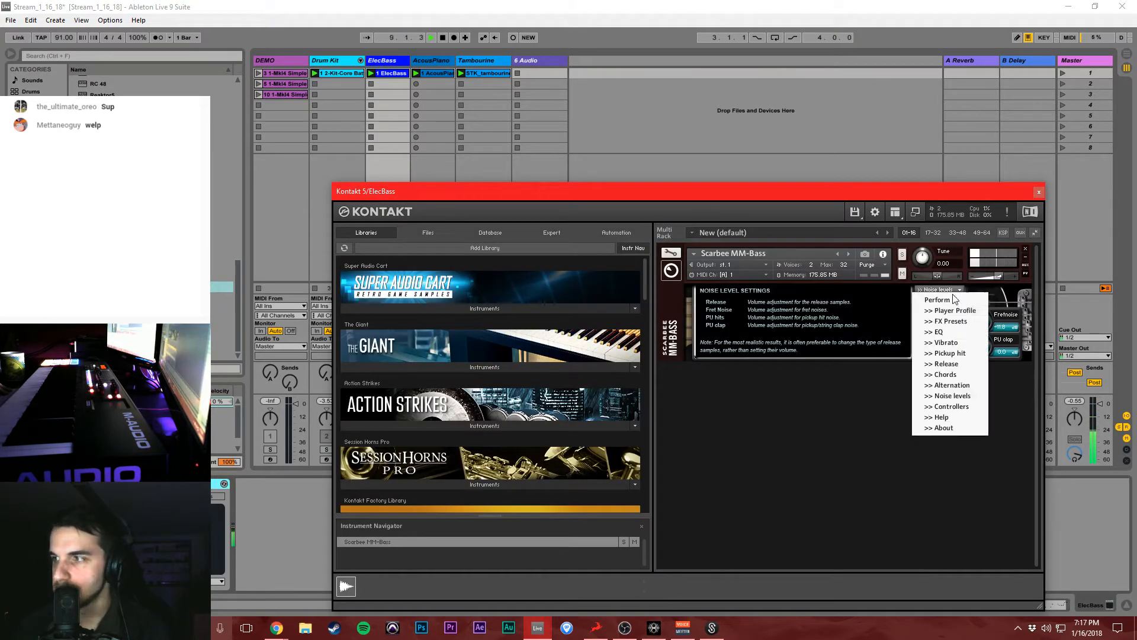
pyautogui.click(947, 332)
pyautogui.moveTo(979, 292); pyautogui.dragTo(980, 285)
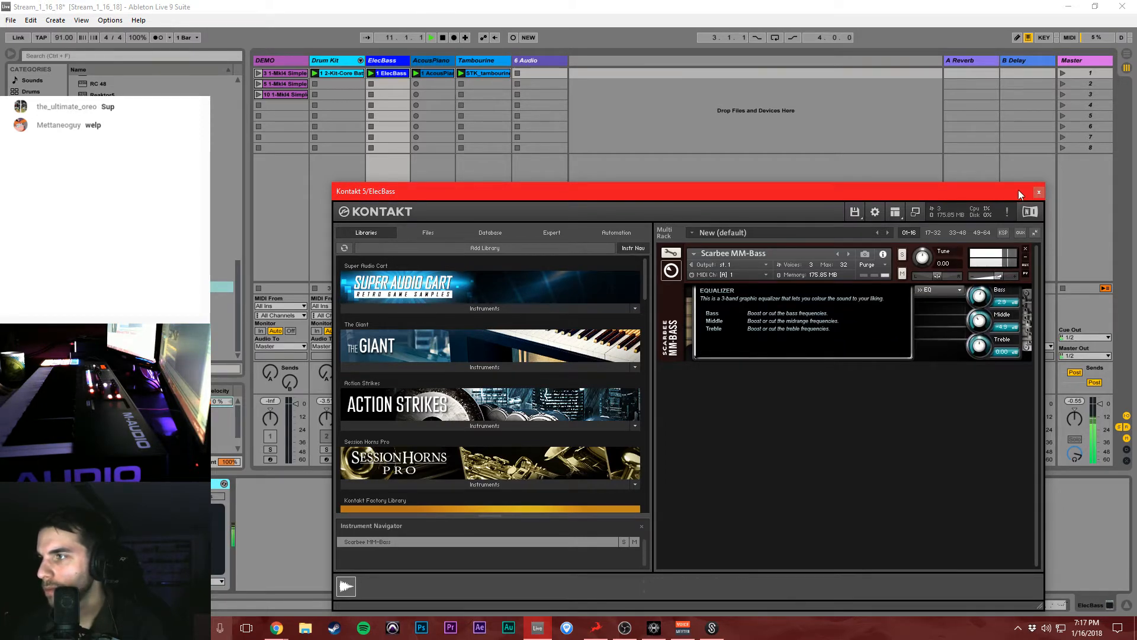
pyautogui.click(1038, 191)
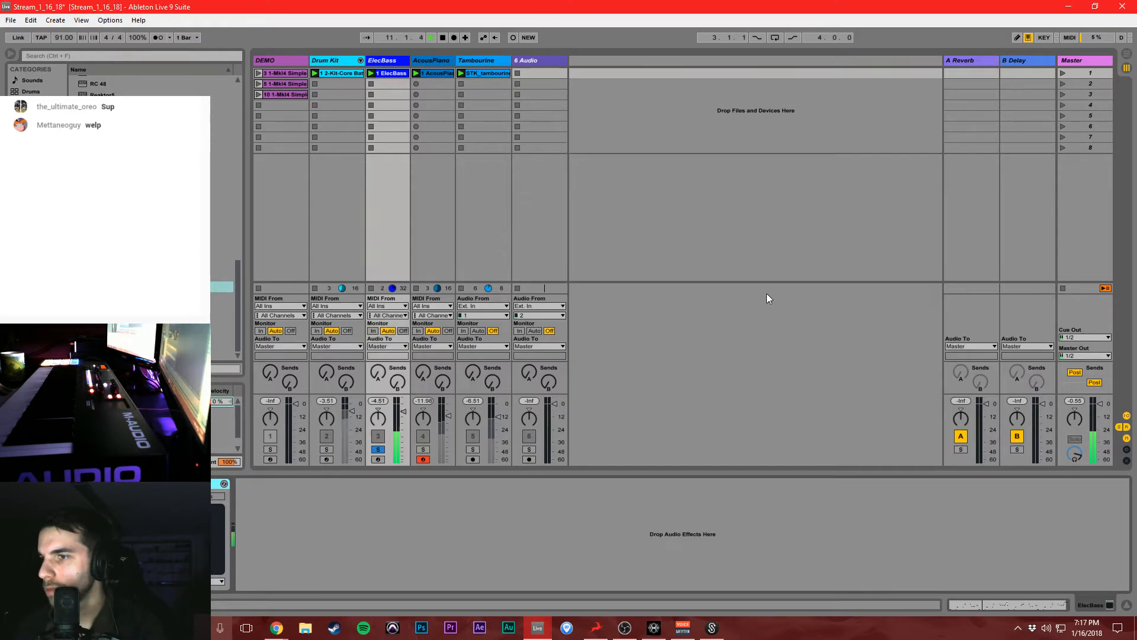
pyautogui.click(375, 449)
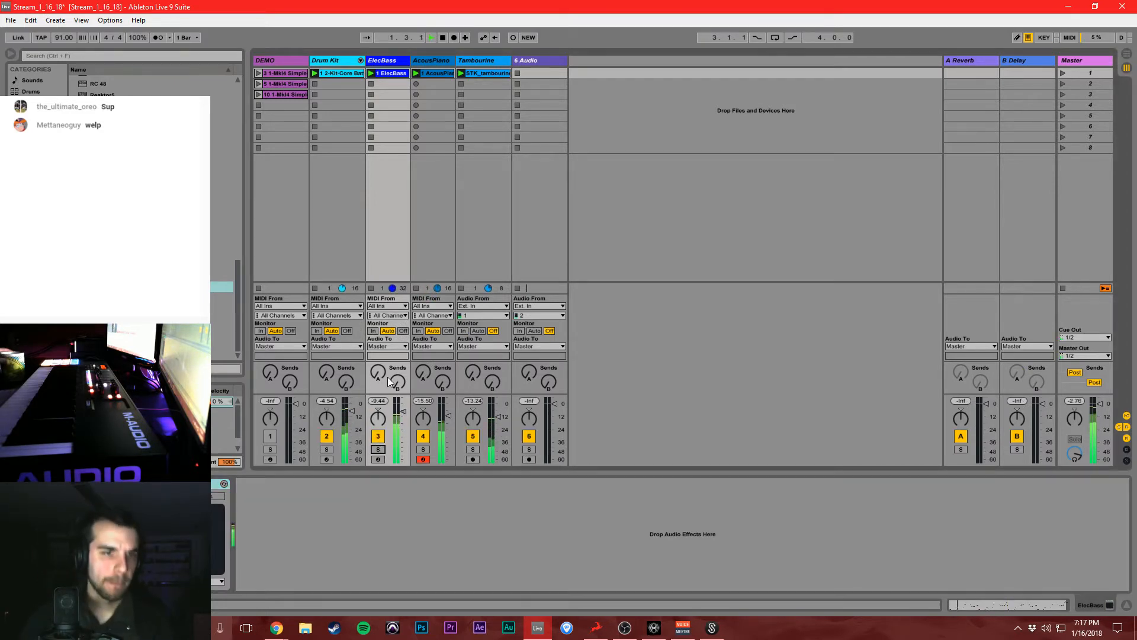
# Lower the mix of the Drum Kit's ValhallaVintageVerb to 9.2%, close its window and save the set.
pyautogui.click(338, 60)
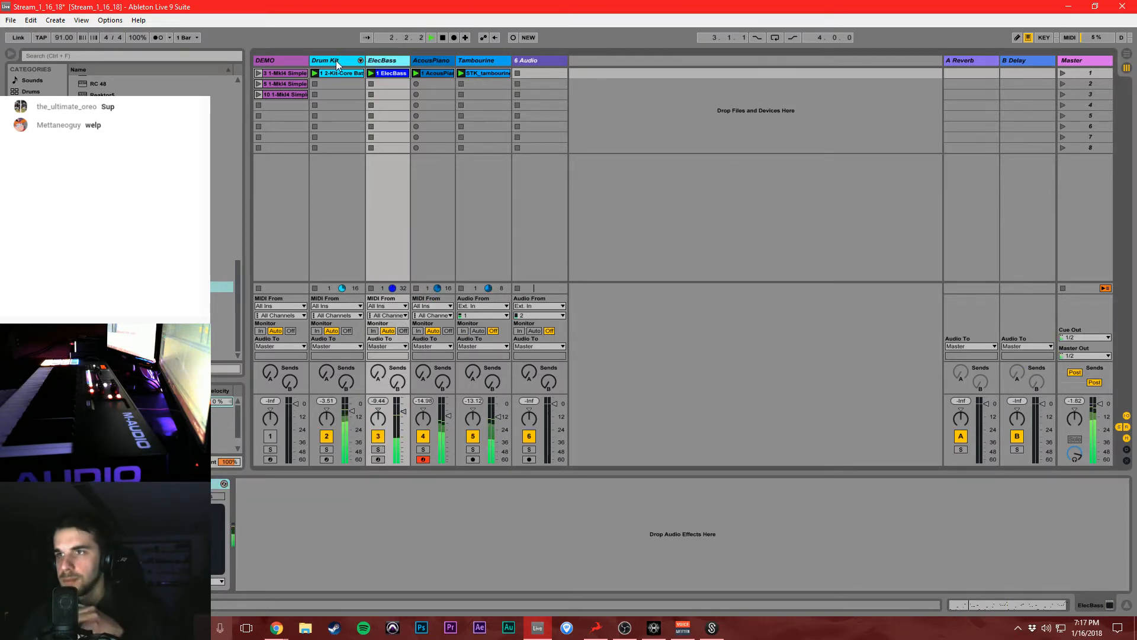
pyautogui.click(865, 484)
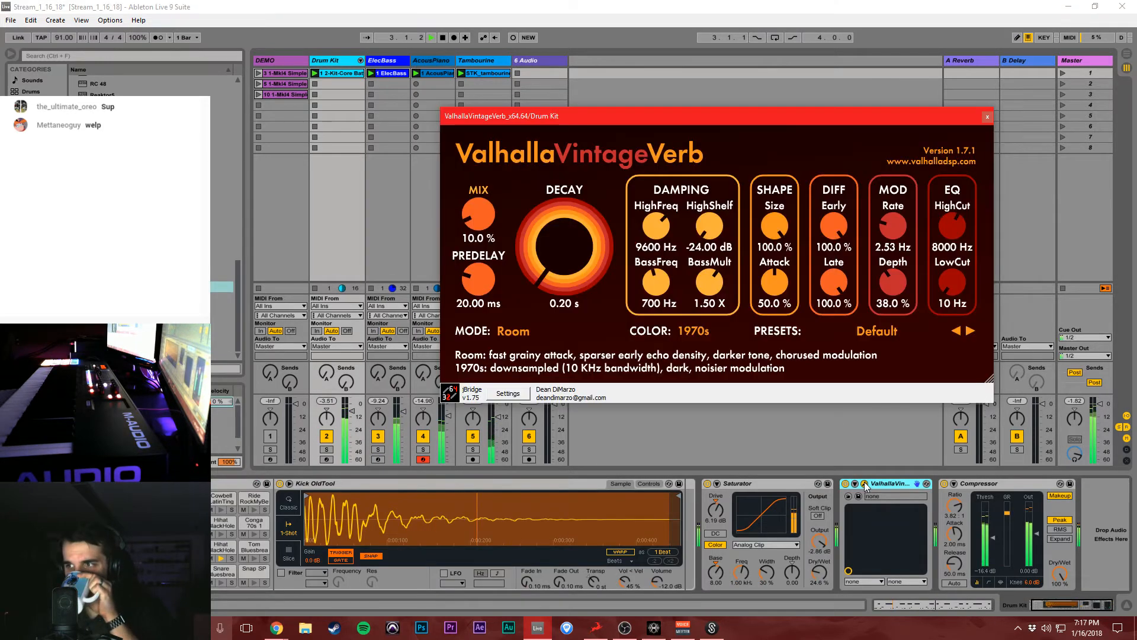
pyautogui.moveTo(485, 219); pyautogui.dragTo(487, 223)
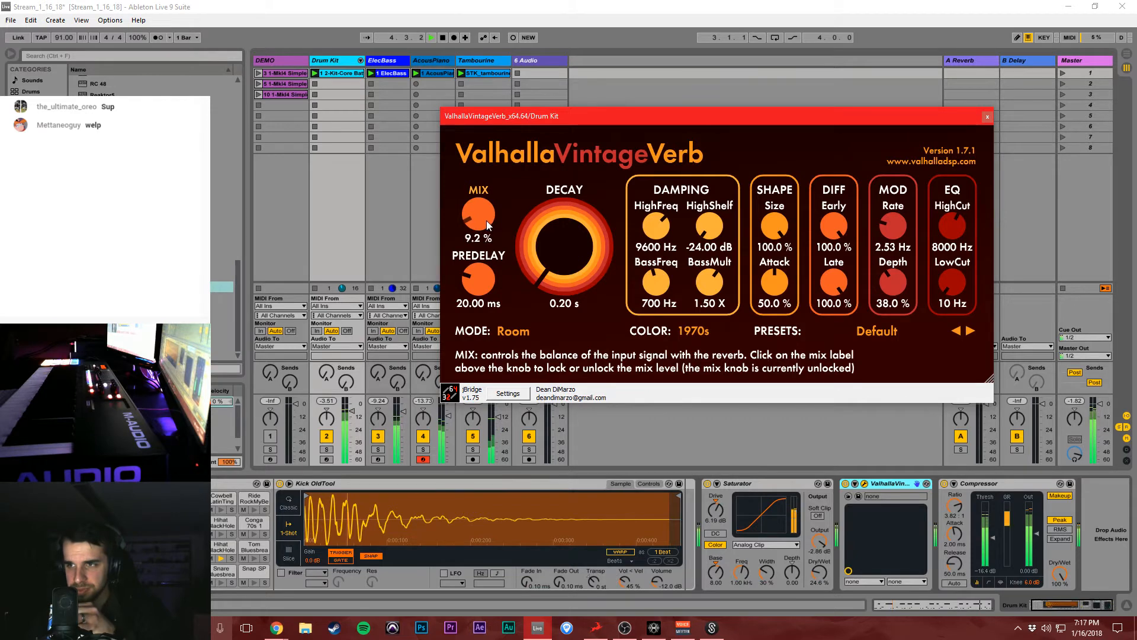
pyautogui.click(987, 116)
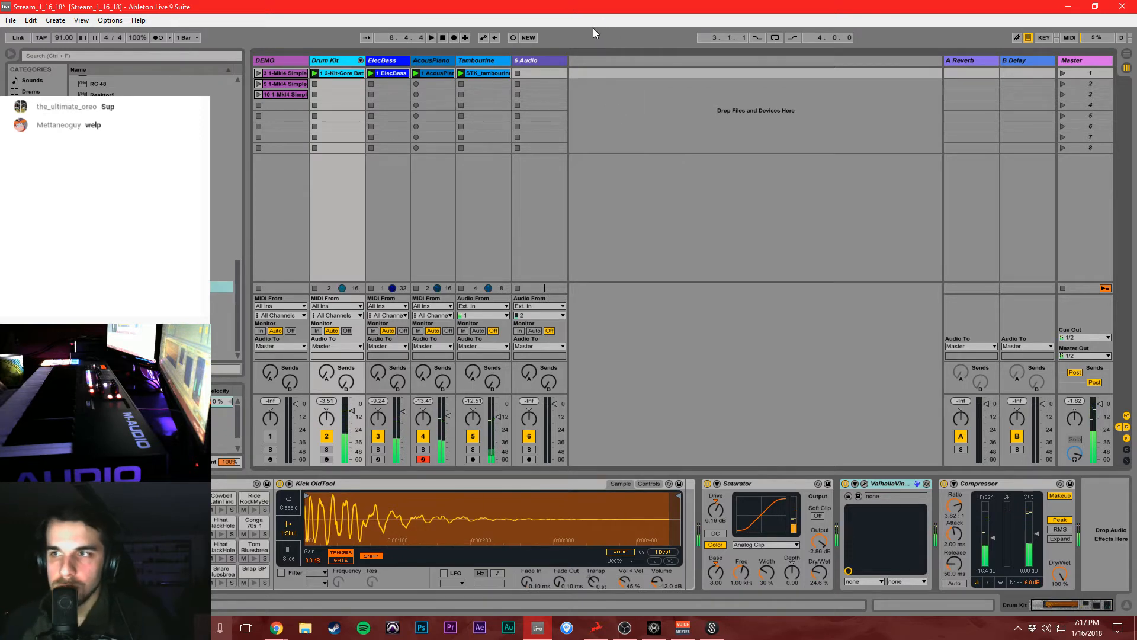
pyautogui.hotkey('ctrl', 'a')
pyautogui.hotkey('ctrl', 's')
pyautogui.click(584, 223)
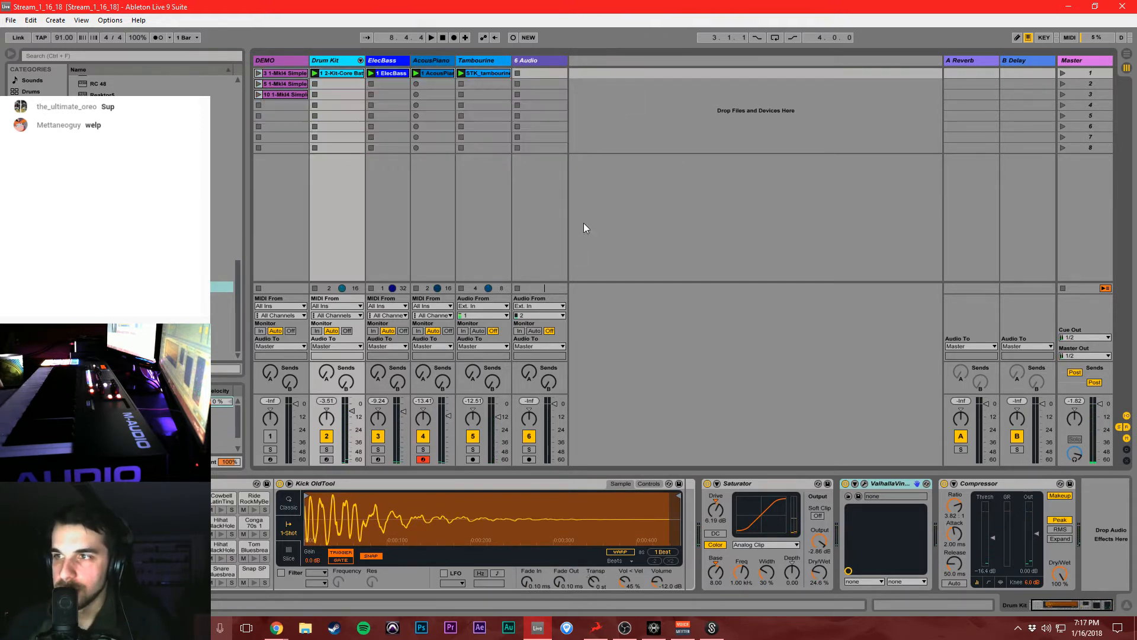
pyautogui.scroll(1, 148, 296)
pyautogui.click(148, 320)
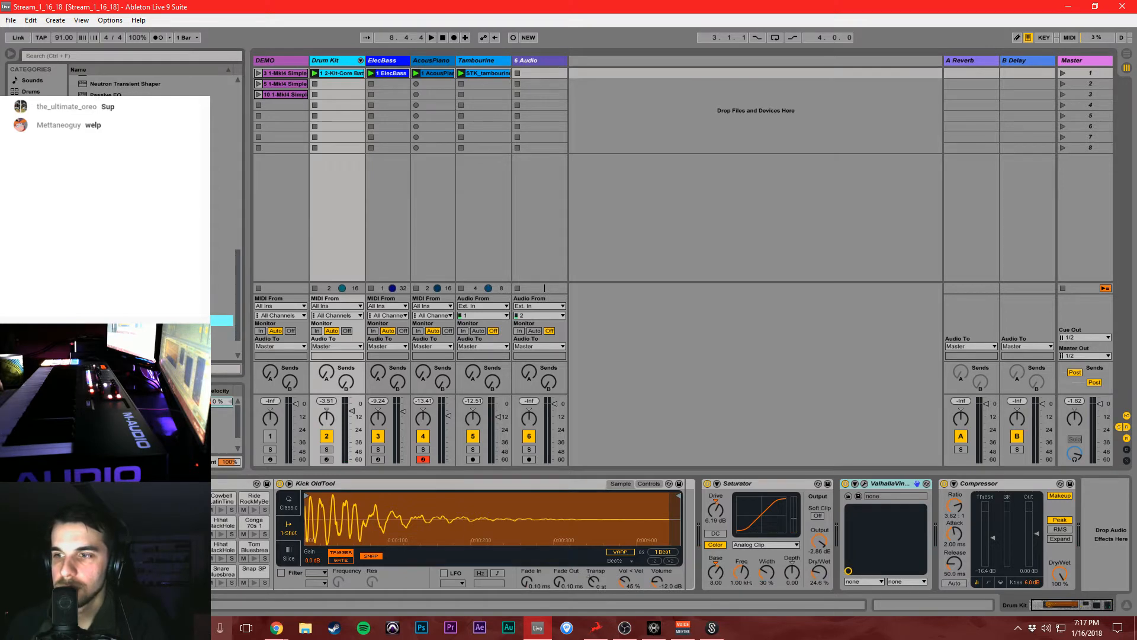
pyautogui.scroll(-1, 149, 267)
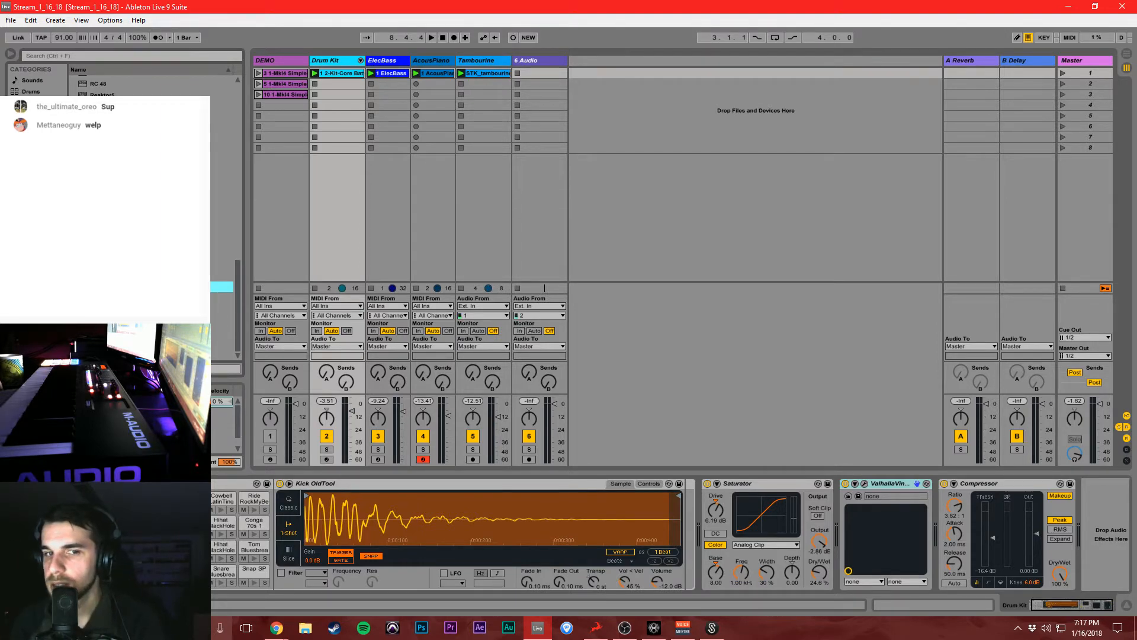
pyautogui.click(260, 184)
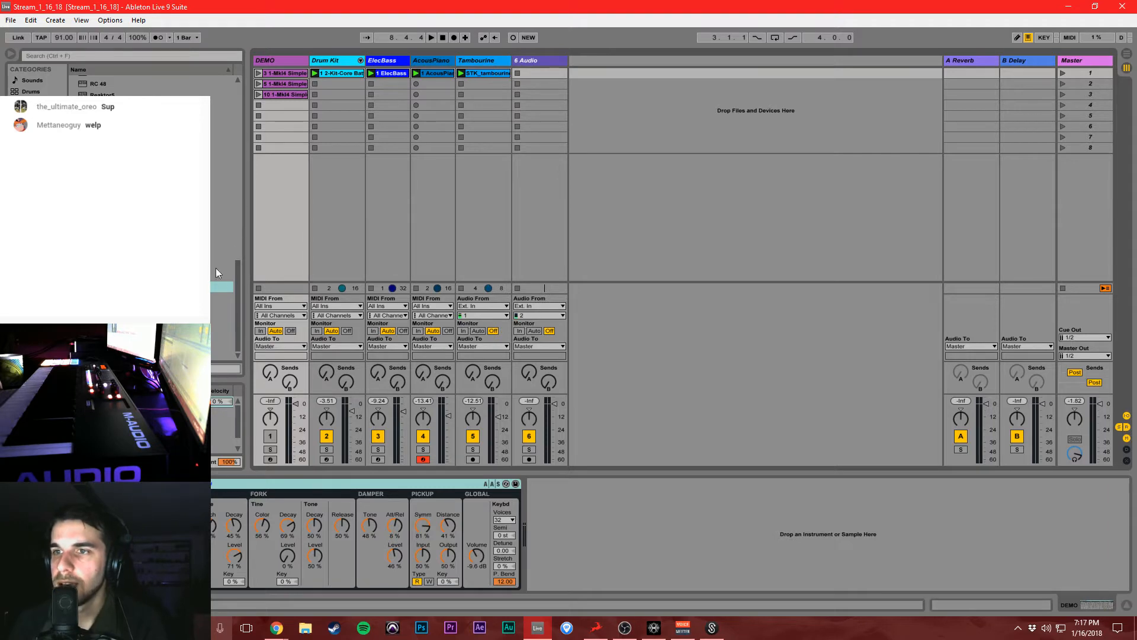
pyautogui.moveTo(236, 284); pyautogui.dragTo(260, 104)
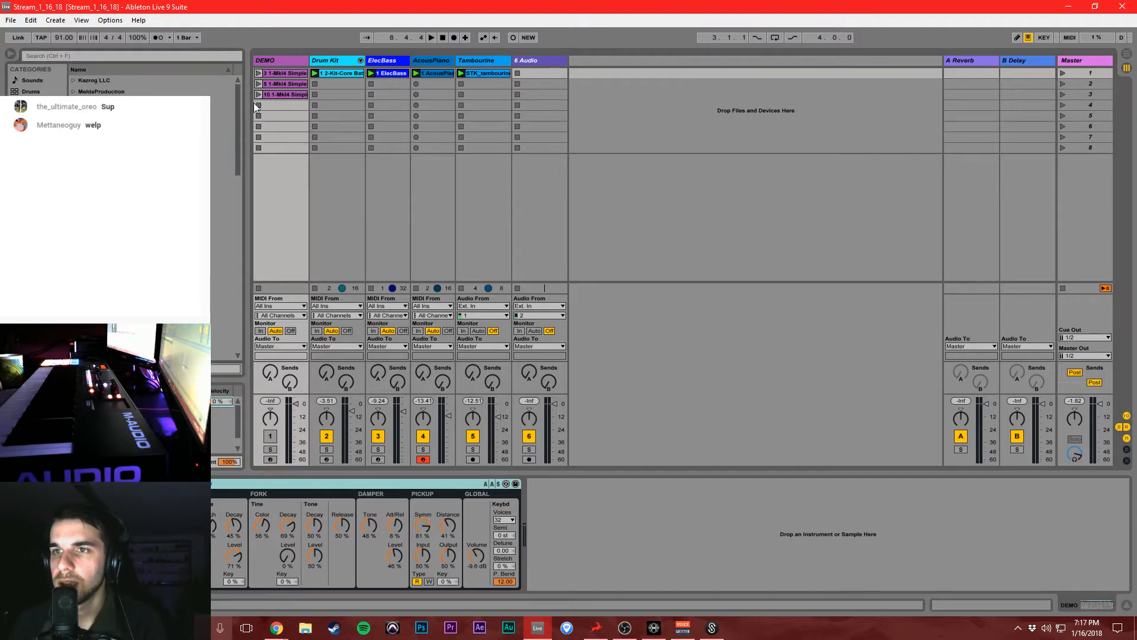
# Copy the Drum Kit, ElecBass, AcousPiano and Tambourine clips into the arrangement at bar 1 and make the tracks follow the arrangement.
pyautogui.click(337, 201)
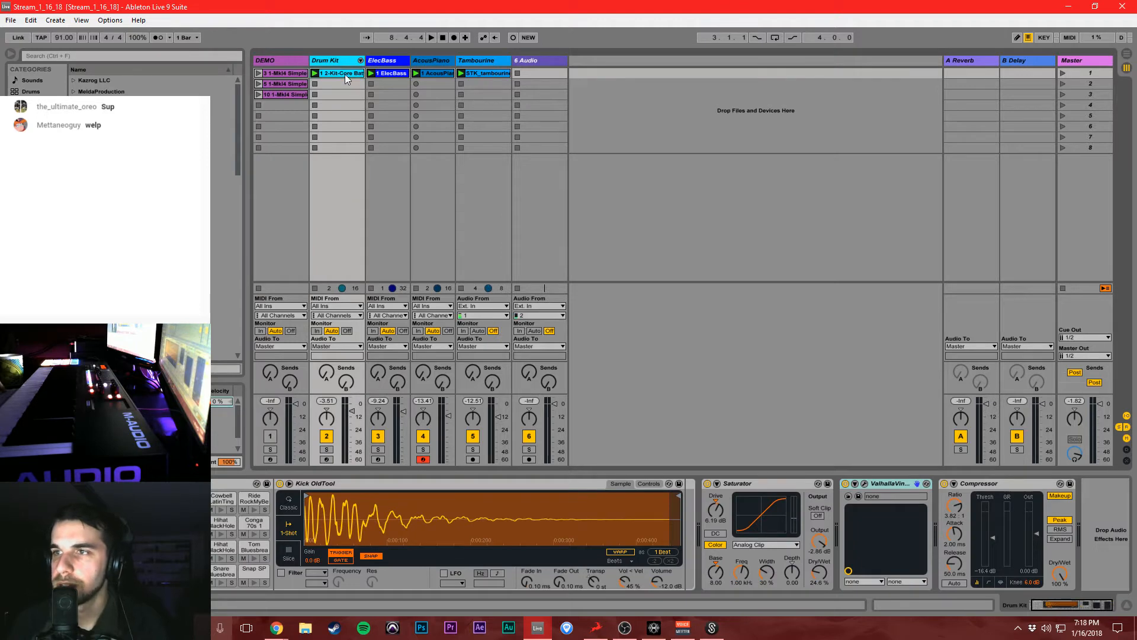
pyautogui.click(477, 75)
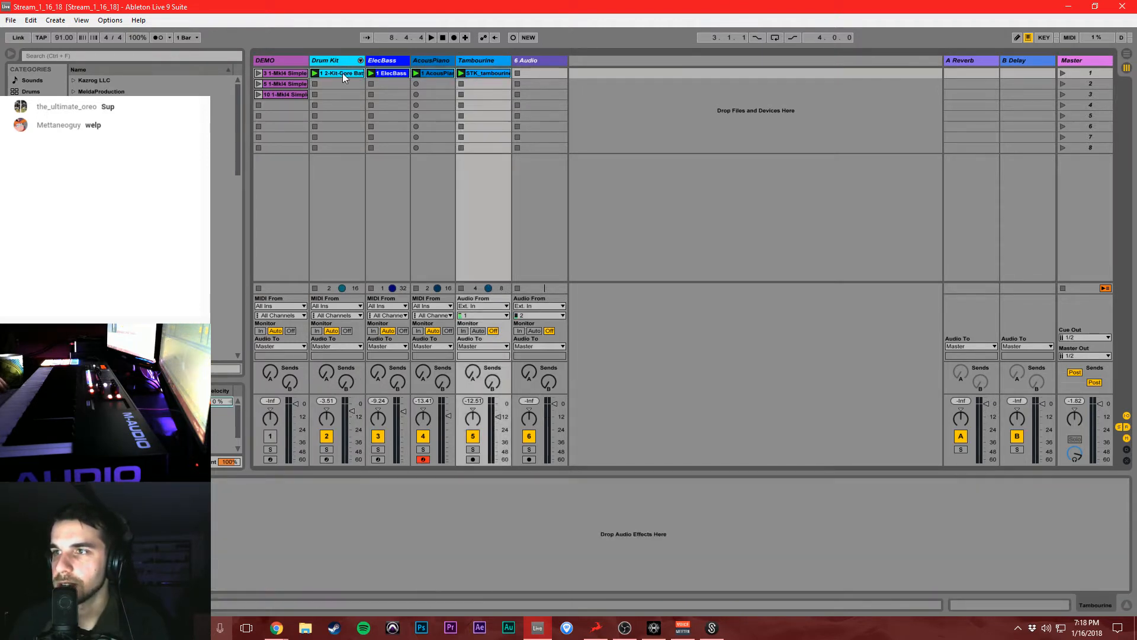
pyautogui.click(1127, 53)
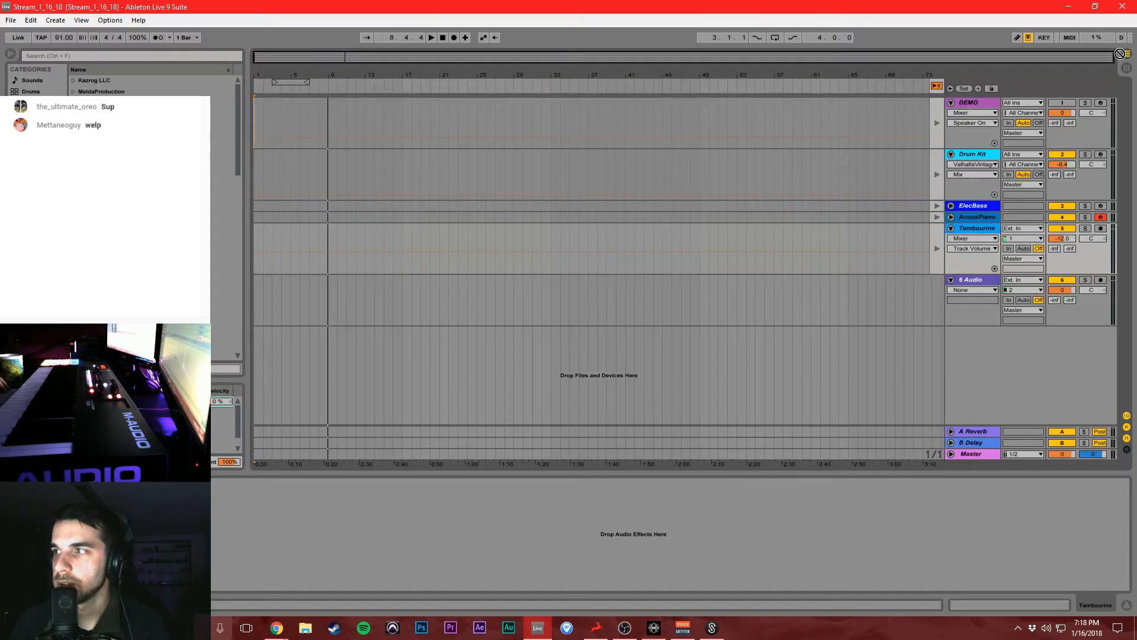
pyautogui.moveTo(1126, 54); pyautogui.dragTo(255, 170)
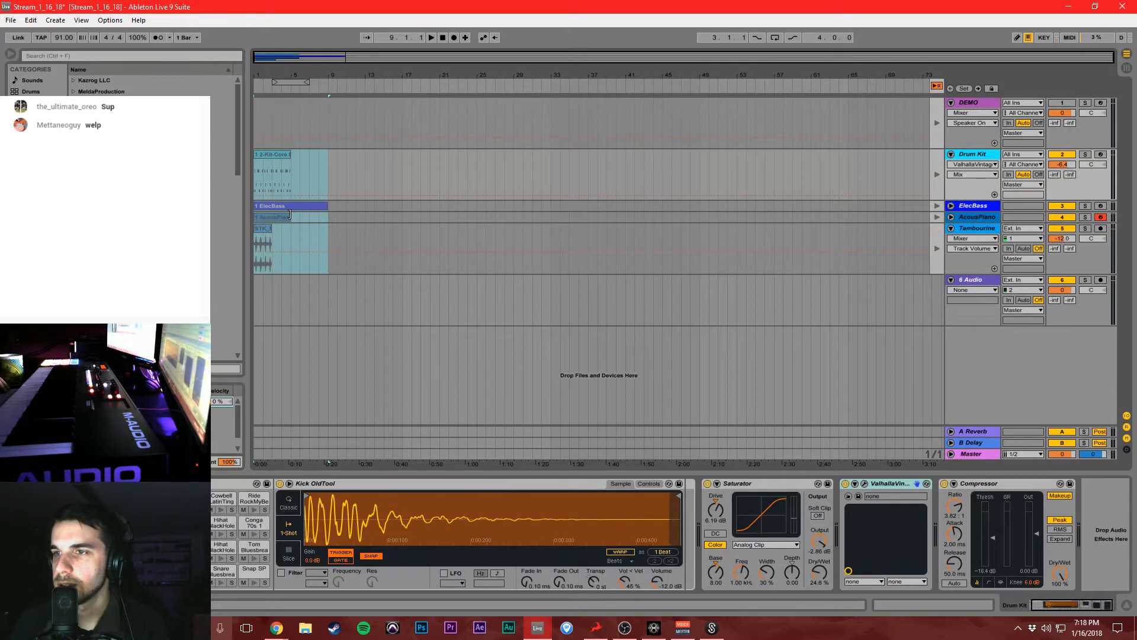
pyautogui.click(936, 86)
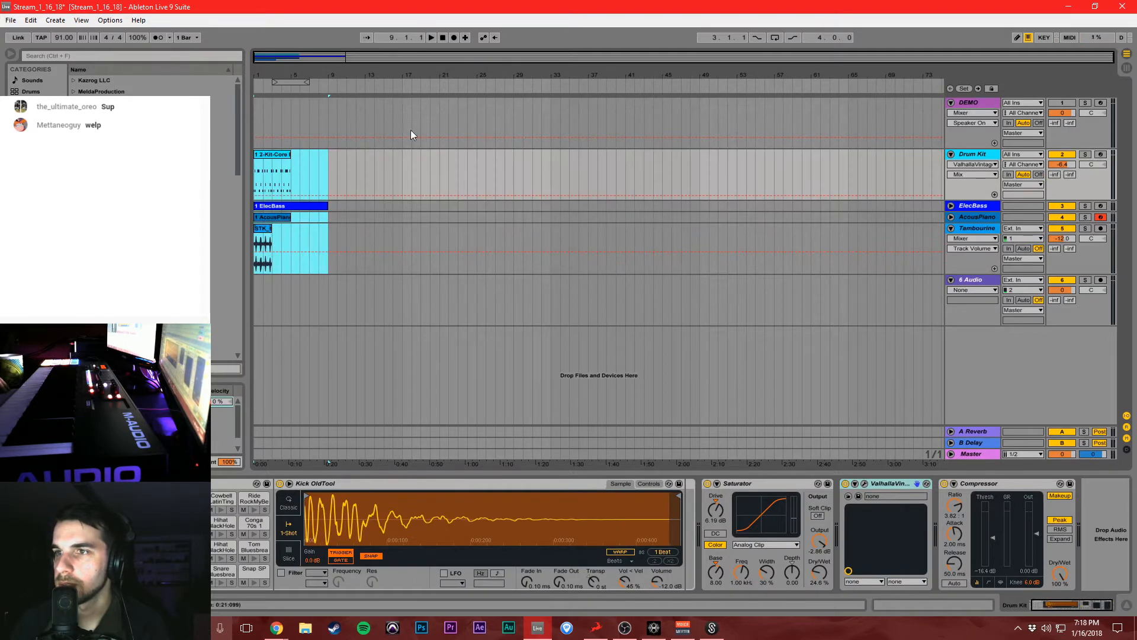
# Extend the Tambourine, AcousPiano and Drum Kit clips to bar 9 to match the ElecBass clip, and unfold all tracks.
pyautogui.moveTo(268, 70); pyautogui.dragTo(277, 105)
pyautogui.click(347, 300)
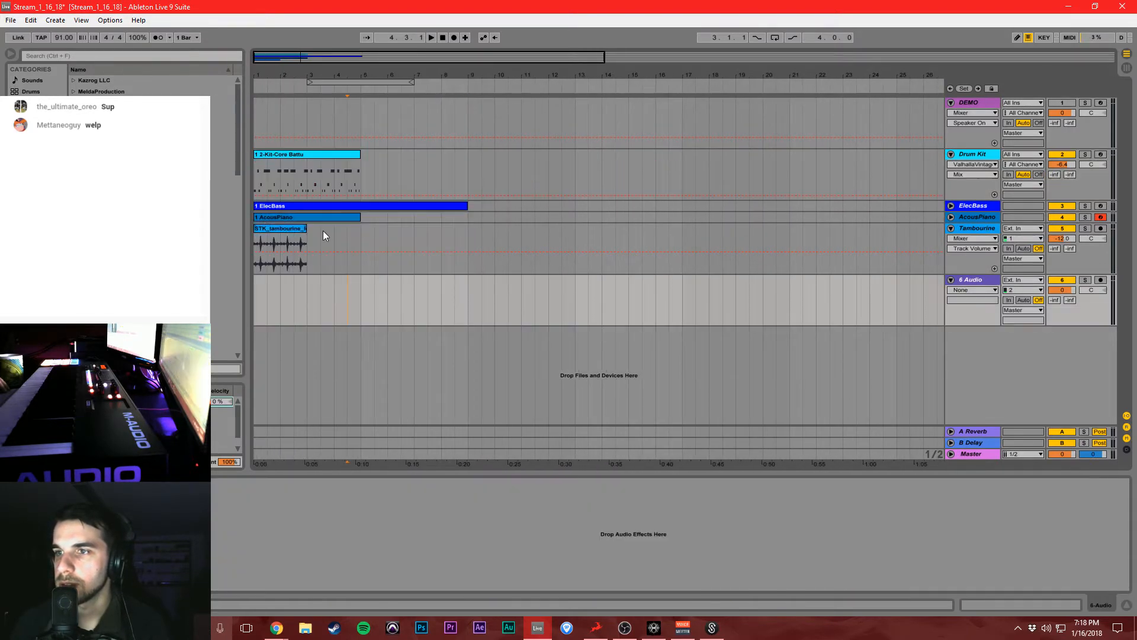
pyautogui.moveTo(306, 228); pyautogui.dragTo(457, 231)
pyautogui.moveTo(359, 217); pyautogui.dragTo(467, 217)
pyautogui.moveTo(359, 157); pyautogui.dragTo(468, 157)
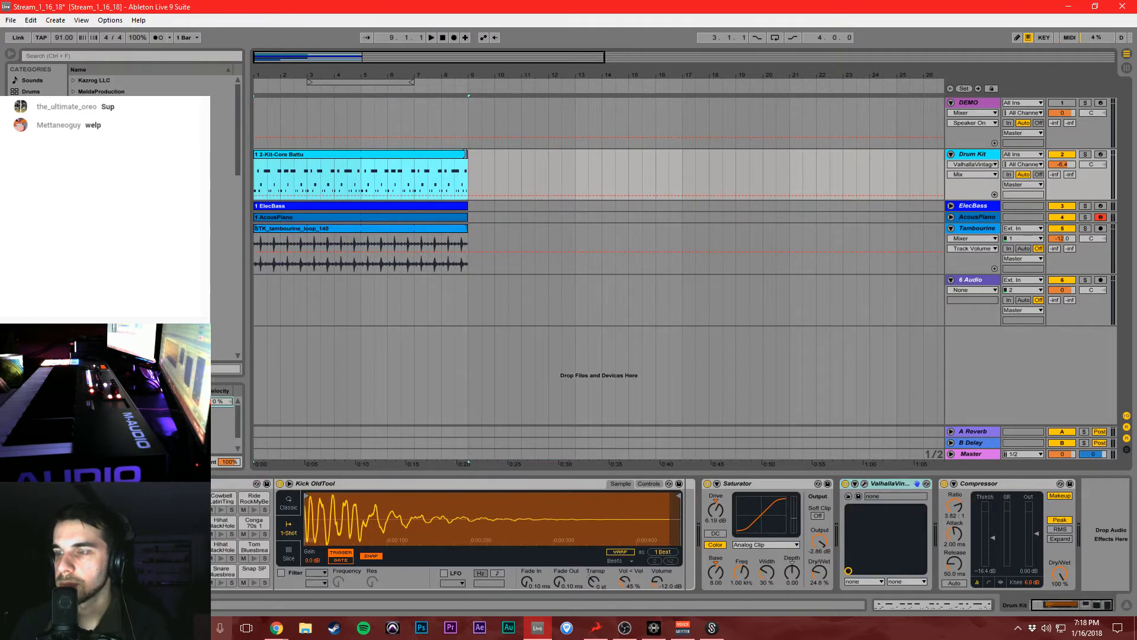
pyautogui.keyDown('alt'); pyautogui.click(950, 217); pyautogui.keyUp('alt')
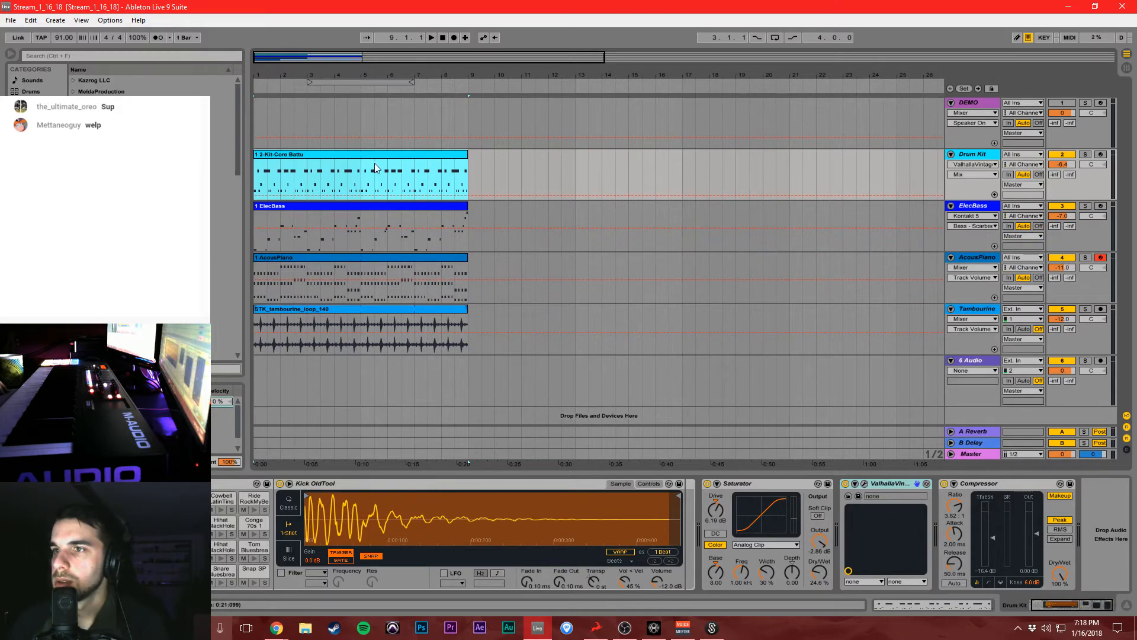
# Move all four arrangement clips together so they start at bar 3, and save the set.
pyautogui.click(418, 168)
pyautogui.click(420, 154)
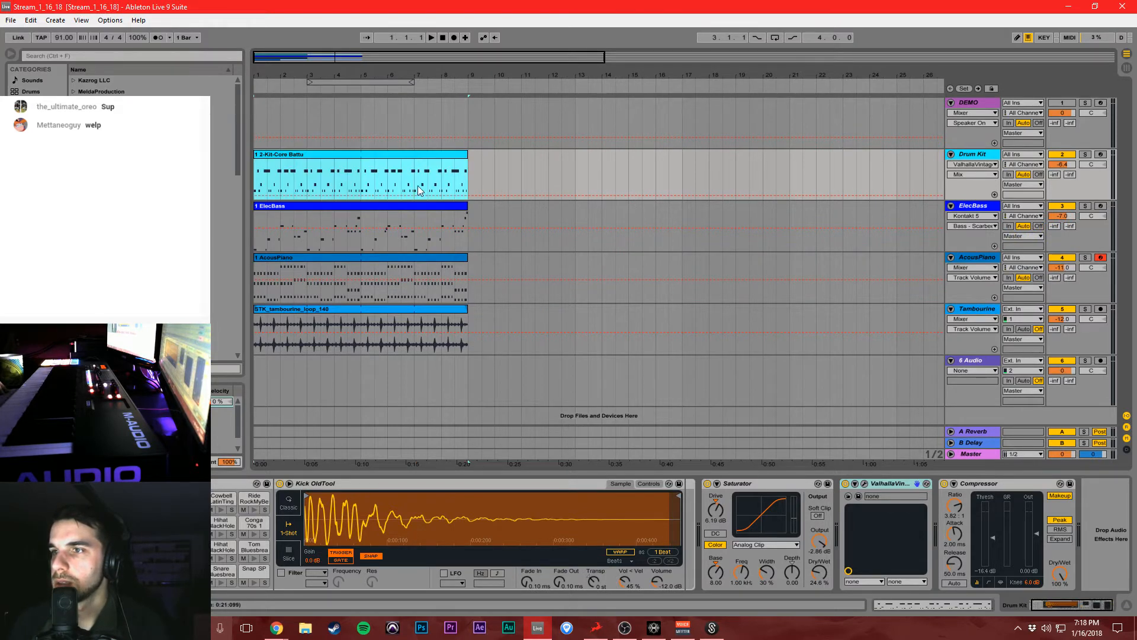
pyautogui.keyDown('shift'); pyautogui.click(431, 308); pyautogui.keyUp('shift')
pyautogui.click(352, 175)
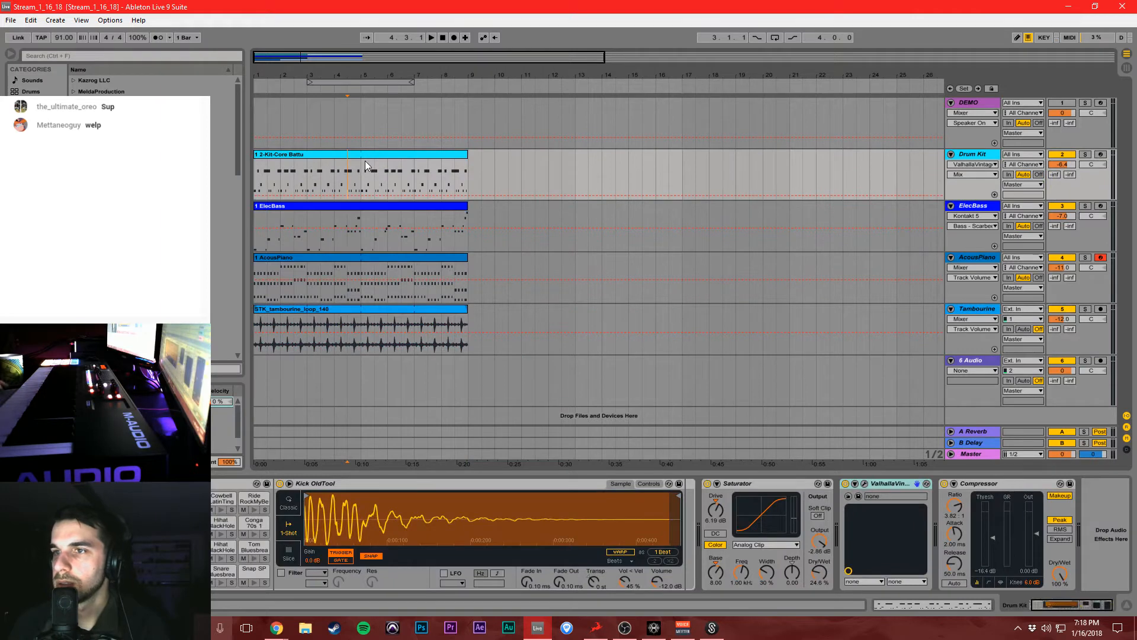
pyautogui.click(353, 155)
pyautogui.keyDown('shift'); pyautogui.click(345, 309); pyautogui.keyUp('shift')
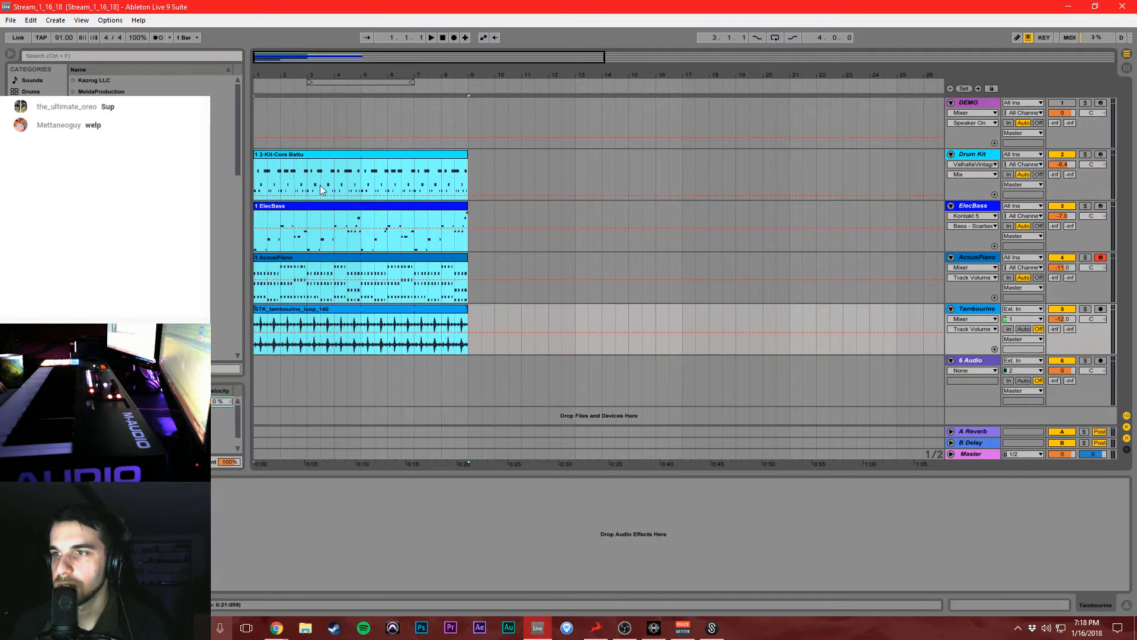
pyautogui.moveTo(310, 154); pyautogui.dragTo(364, 153)
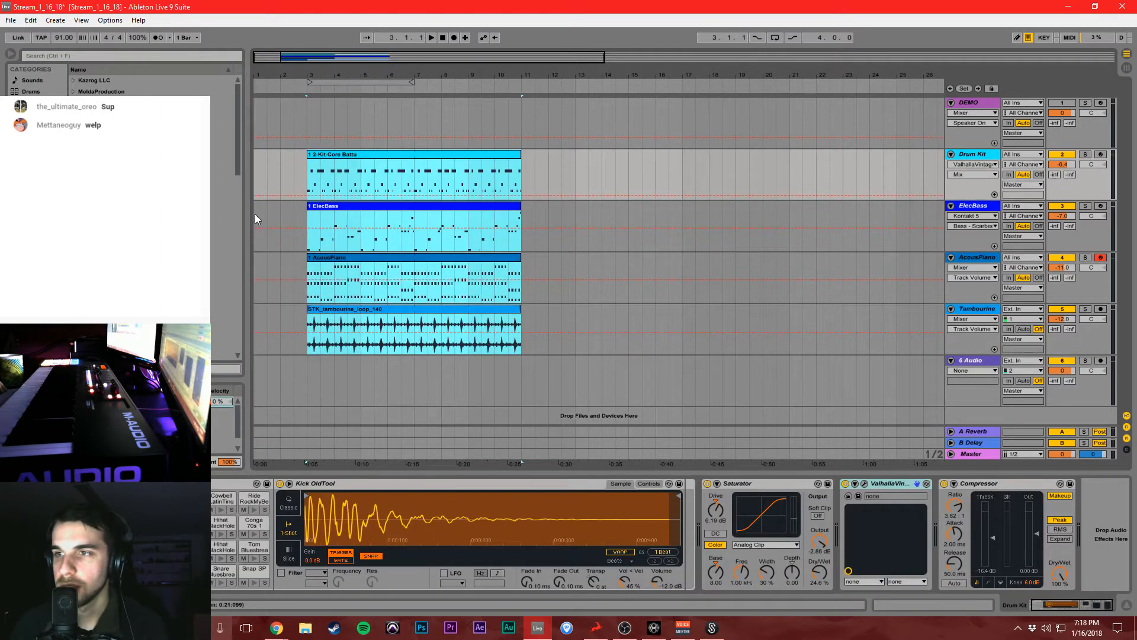
pyautogui.click(279, 211)
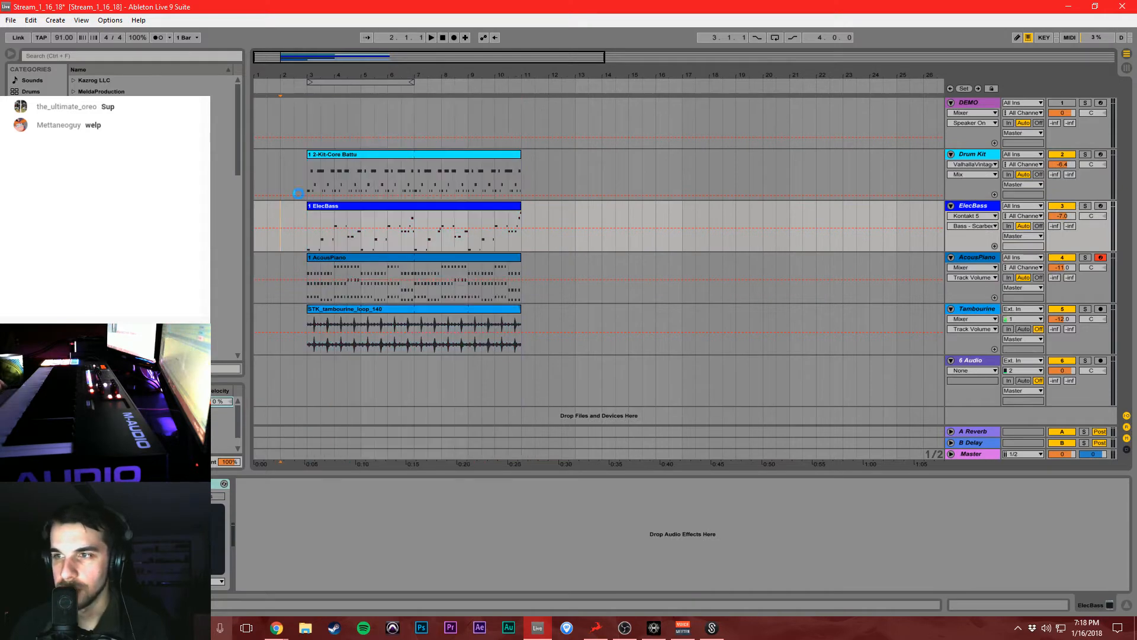
pyautogui.hotkey('ctrl', 's')
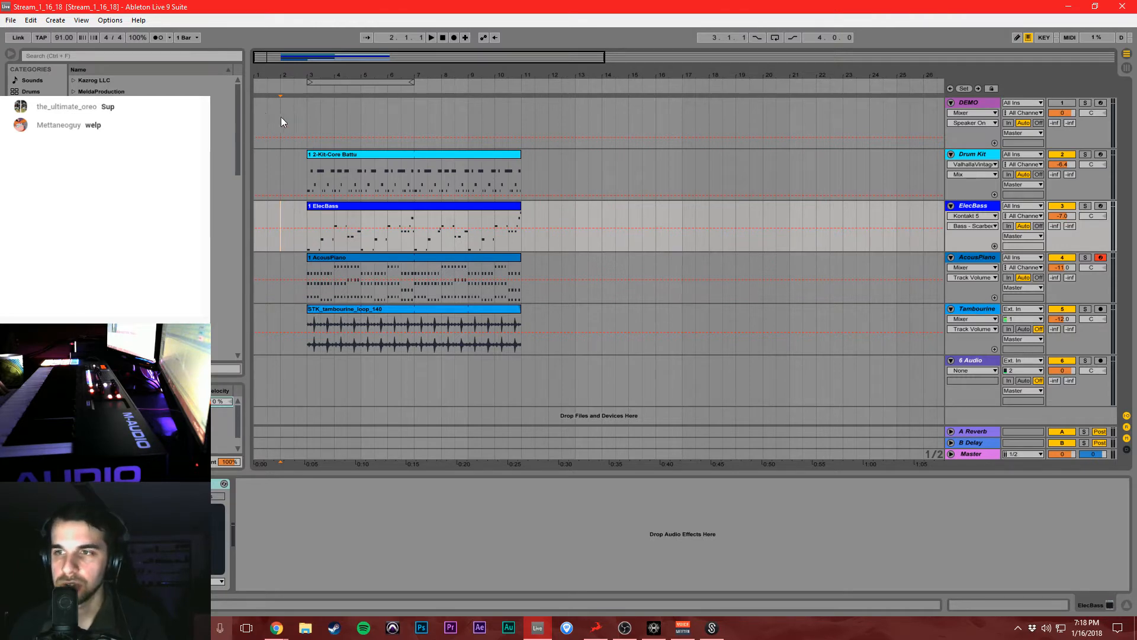
pyautogui.click(308, 113)
pyautogui.click(453, 122)
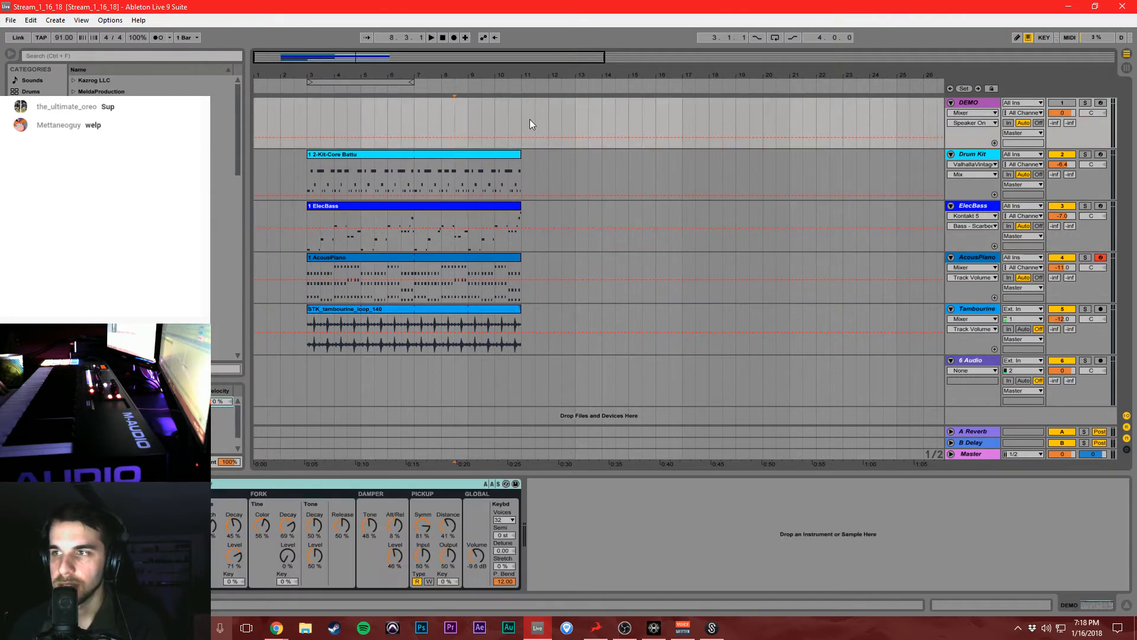
pyautogui.click(535, 121)
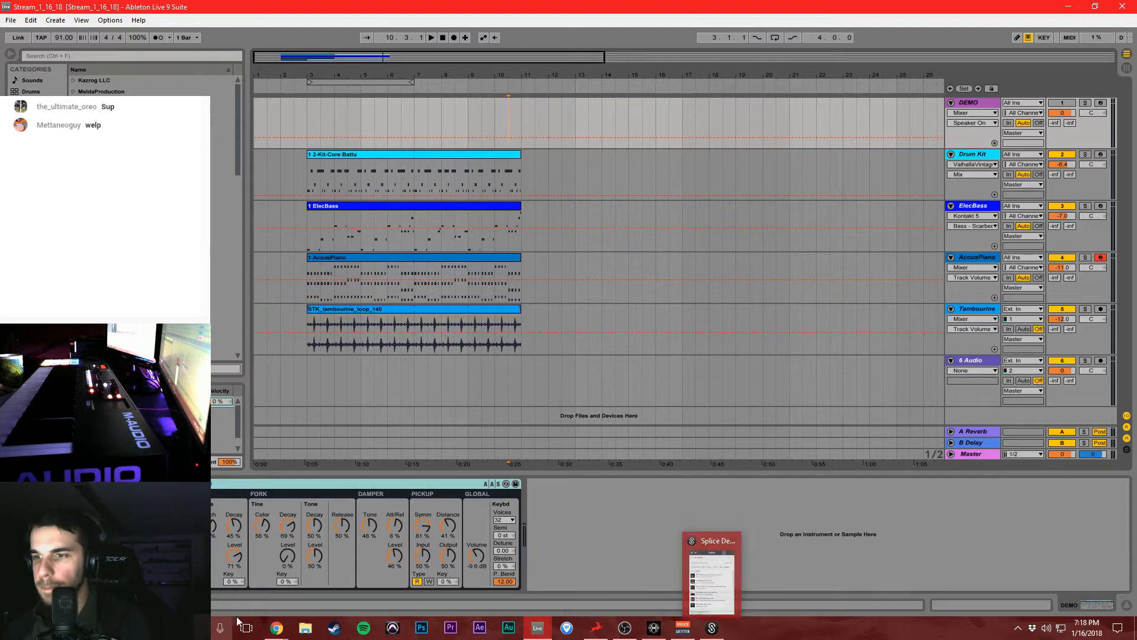
pyautogui.press('super+d')
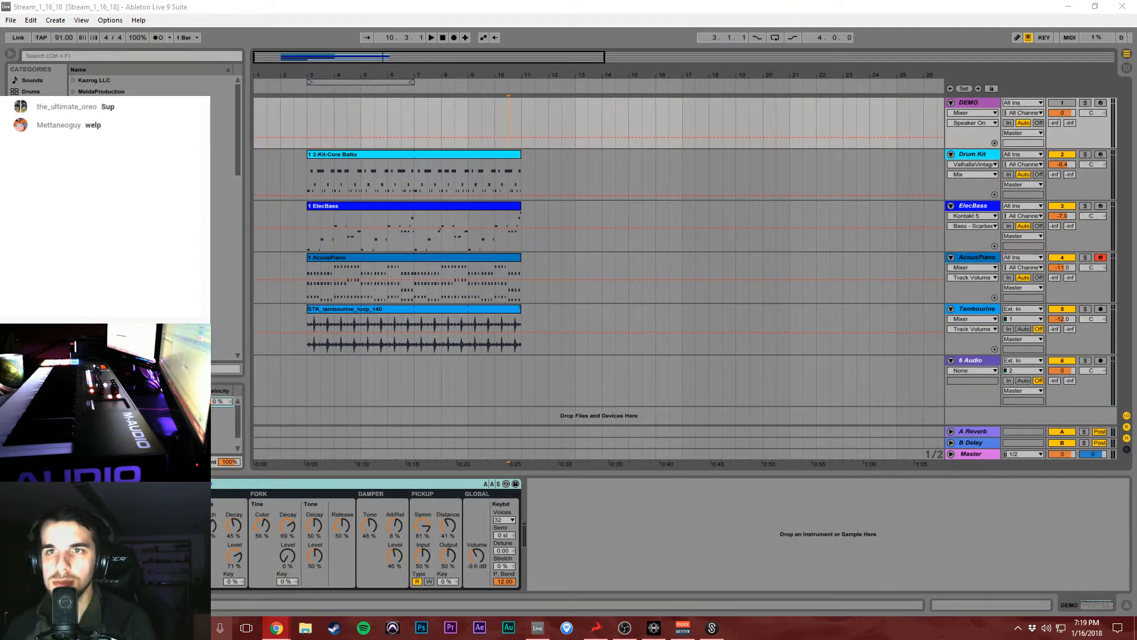
pyautogui.hotkey('alt', 'Tab')
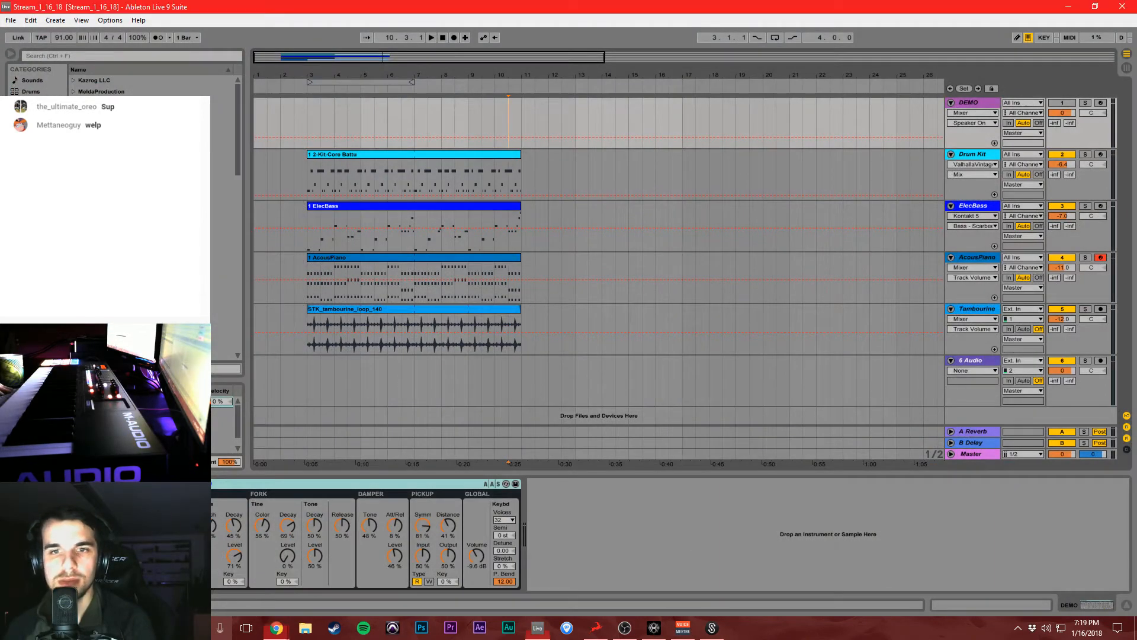
# Play the arrangement from bar 3 and show the MIDI effects in the browser.
pyautogui.click(309, 226)
pyautogui.press('space')
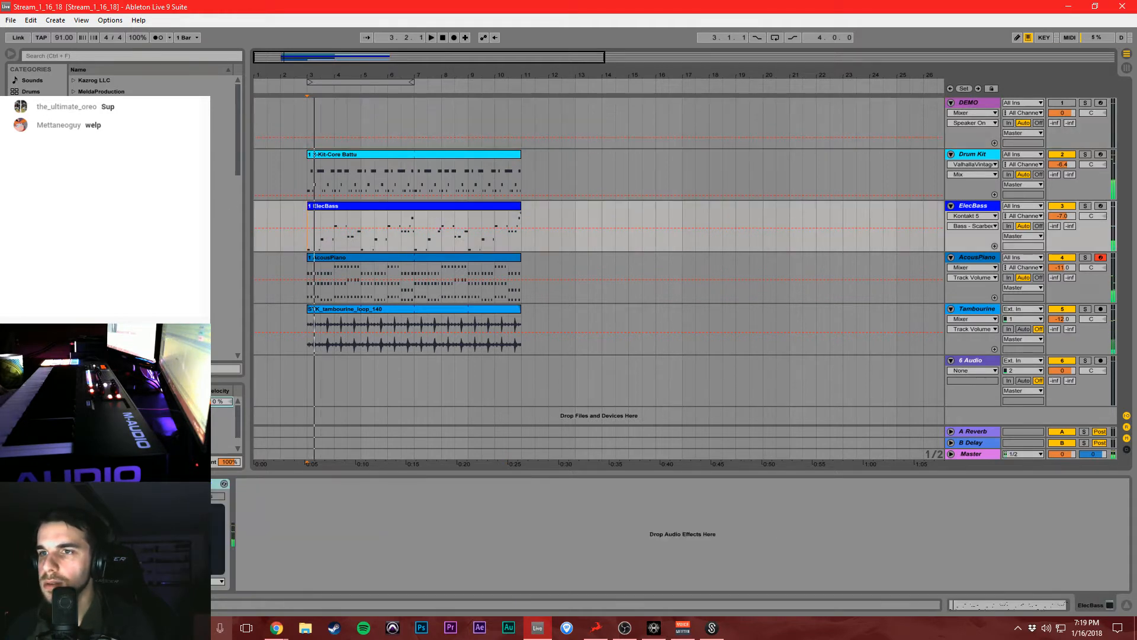
pyautogui.scroll(-8, 142, 208)
pyautogui.click(35, 125)
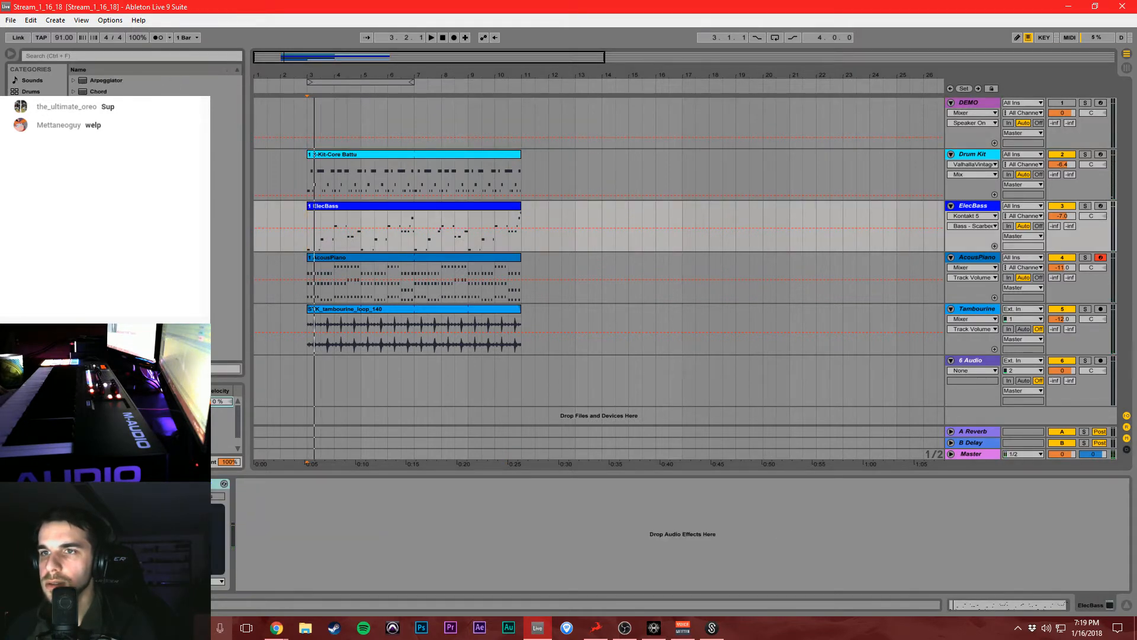
# Look through the list of installed plug-ins in the browser.
pyautogui.click(35, 114)
pyautogui.click(36, 102)
pyautogui.click(36, 147)
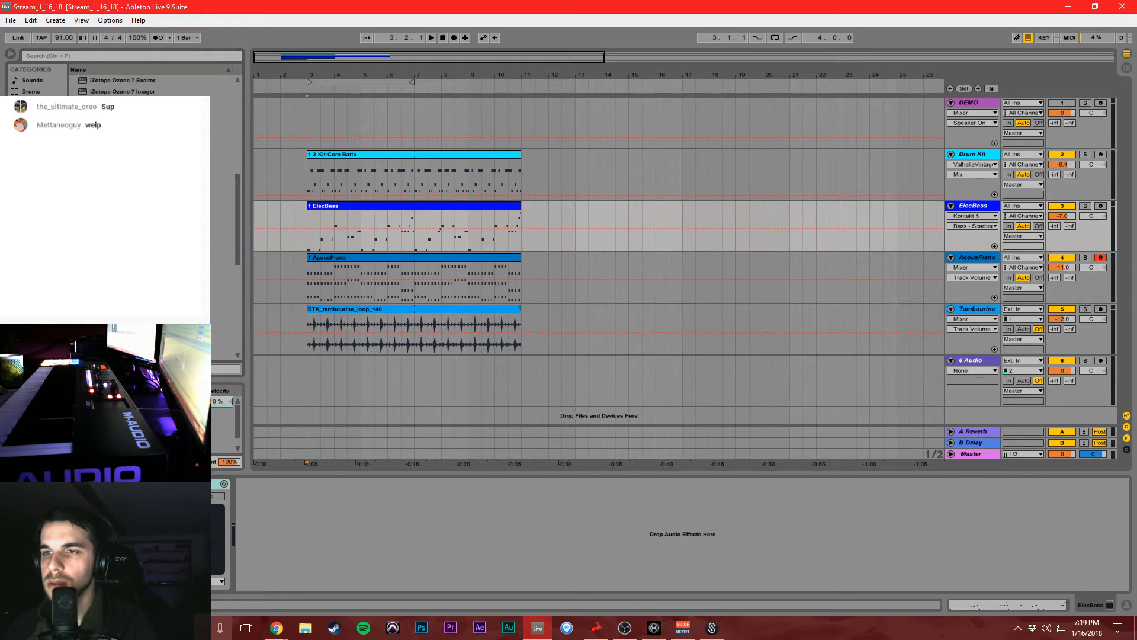
pyautogui.moveTo(237, 197); pyautogui.dragTo(232, 240)
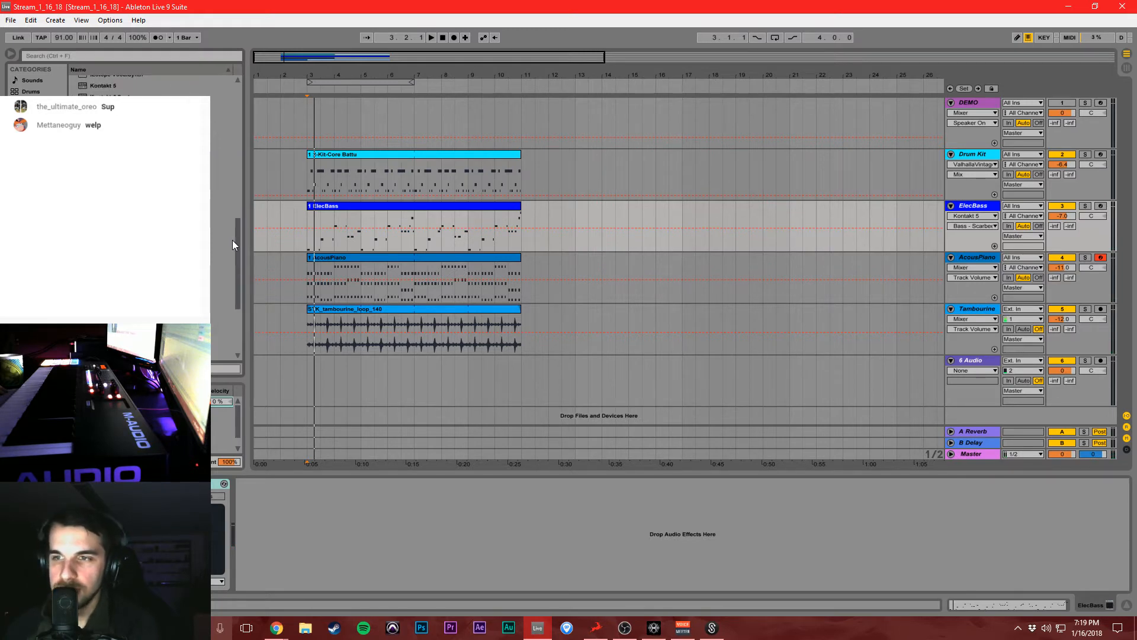
pyautogui.scroll(10, 232, 234)
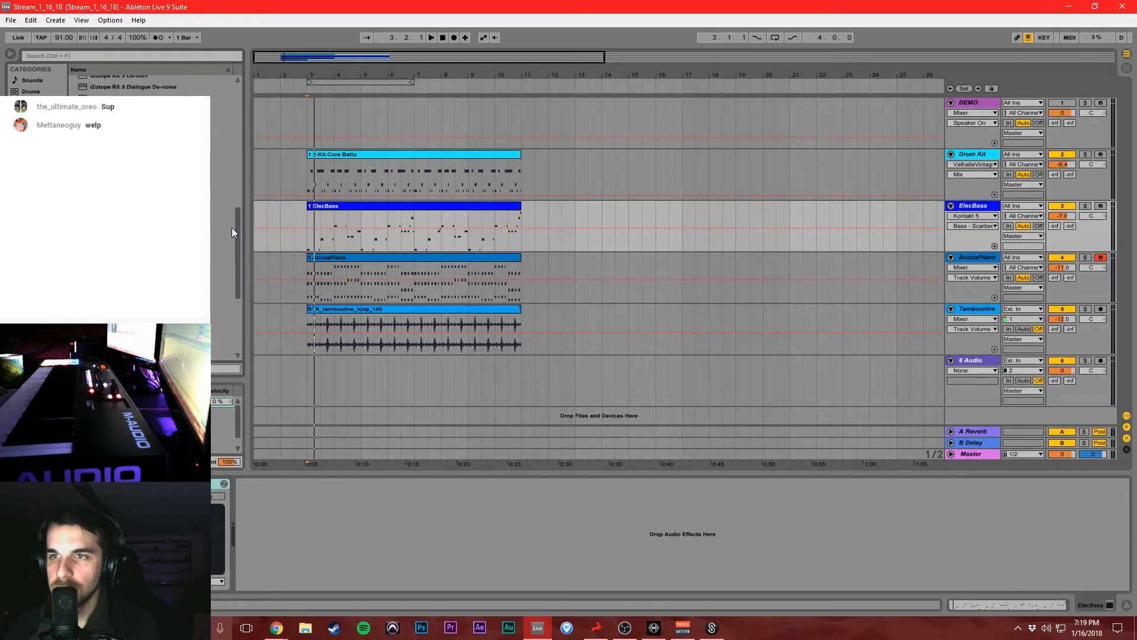
# Show the Synth Lead sounds in the browser and preview the first few presets.
pyautogui.click(32, 80)
pyautogui.click(73, 193)
pyautogui.scroll(-2, 74, 193)
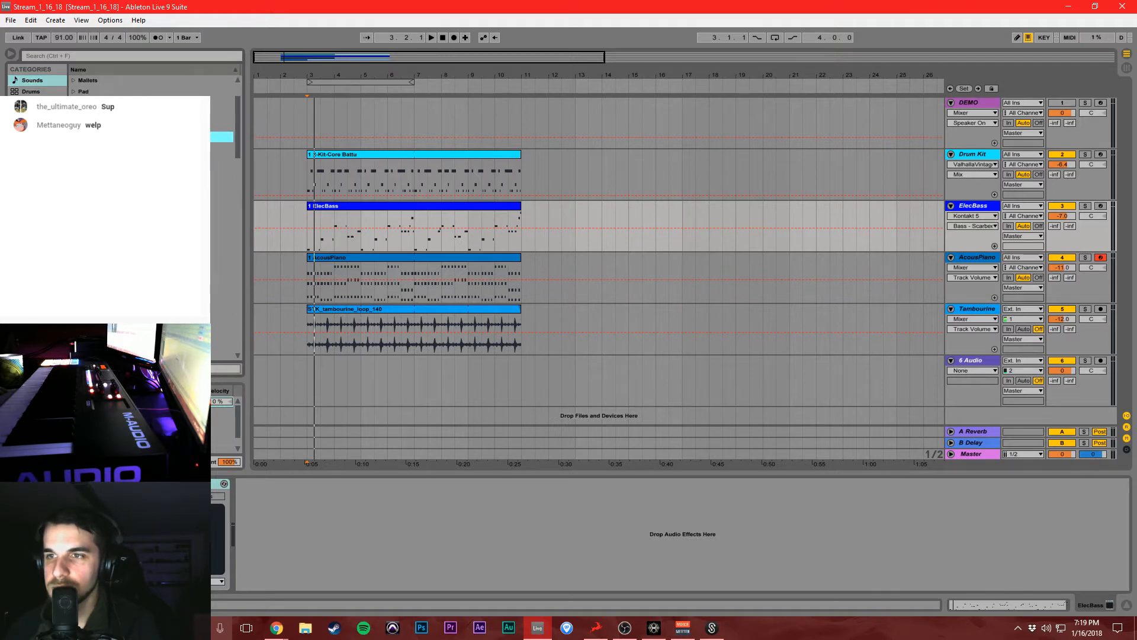
pyautogui.scroll(-2, 74, 193)
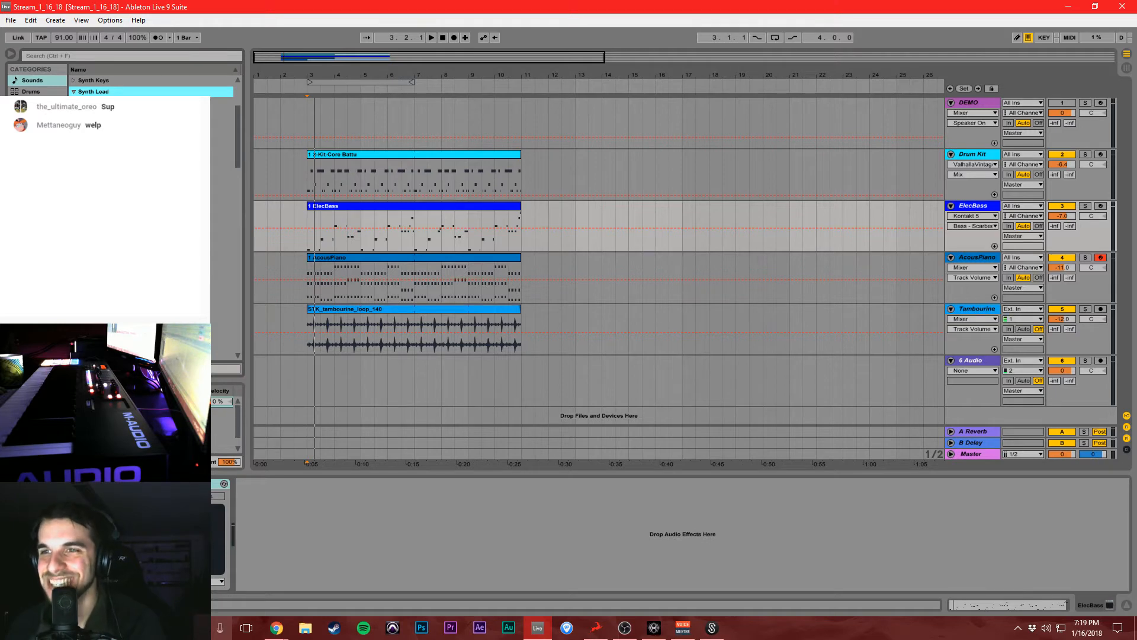
pyautogui.click(118, 159)
pyautogui.press('Down')
pyautogui.press('Down')
pyautogui.press('Down')
pyautogui.press('Down')
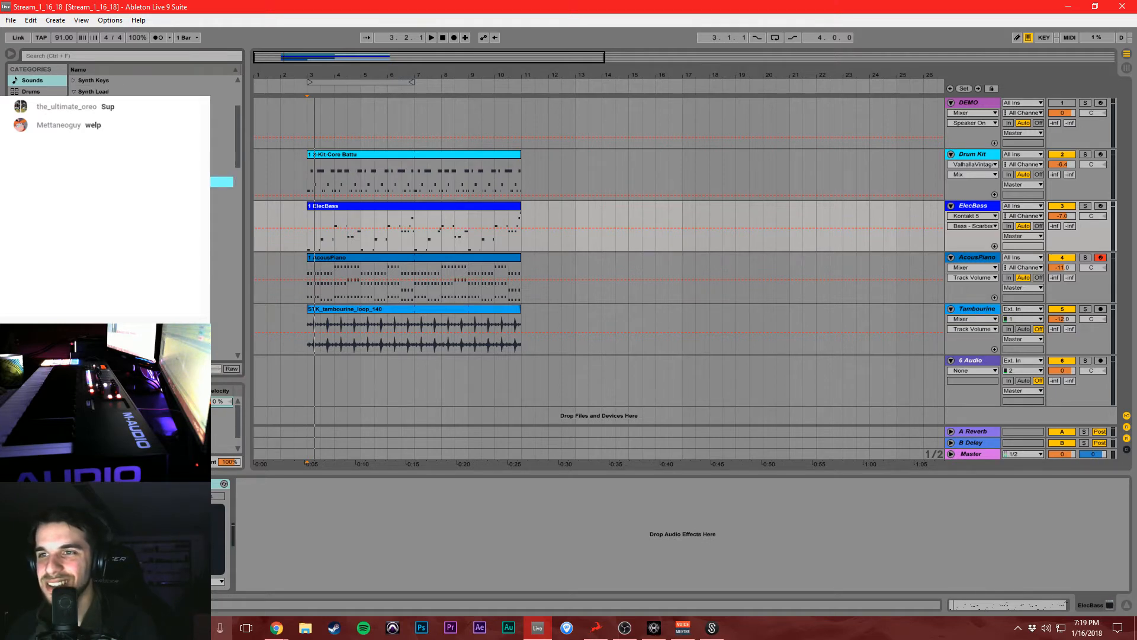
pyautogui.press('Down')
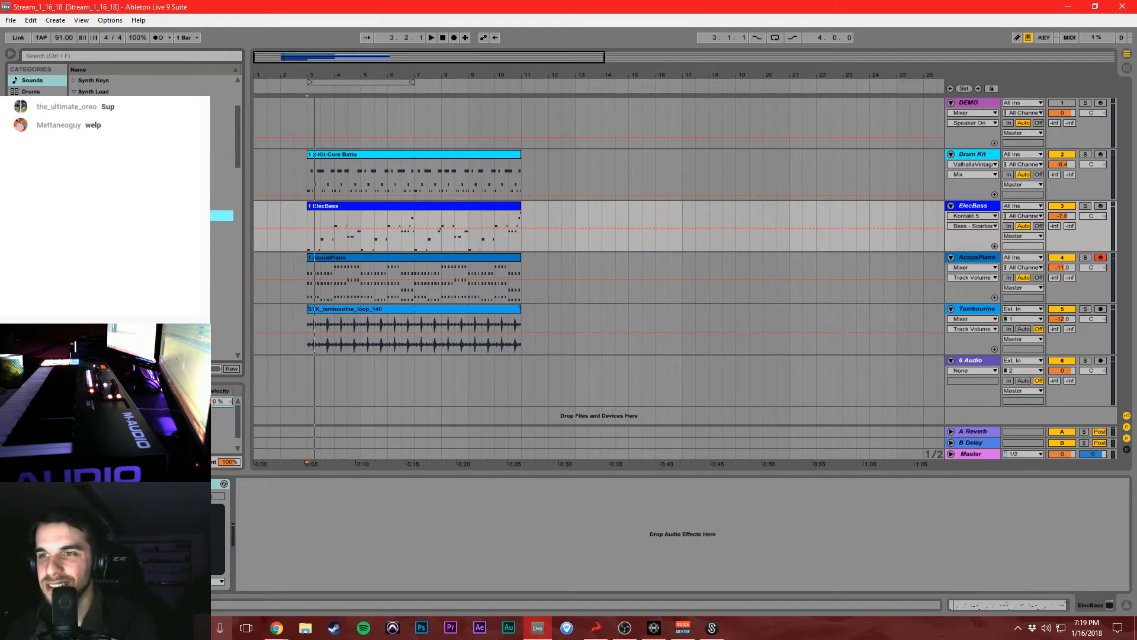
pyautogui.click(308, 384)
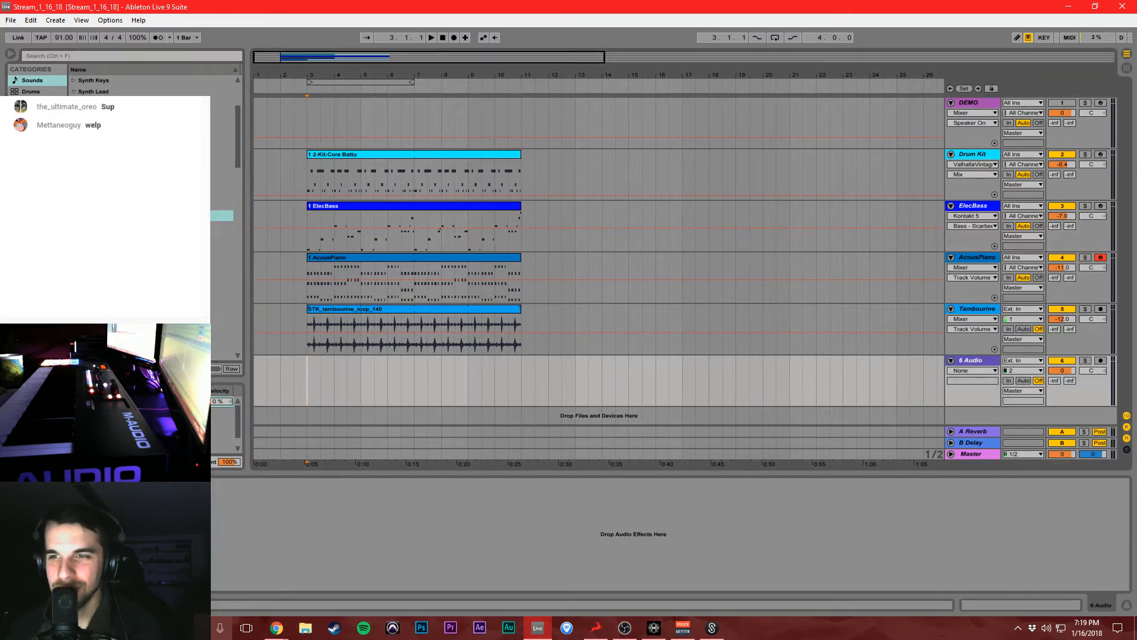
# Preview more Synth Lead presets further down the list, past the Electric Screamer and Epic Grain leads.
pyautogui.scroll(-1, 148, 208)
pyautogui.click(148, 272)
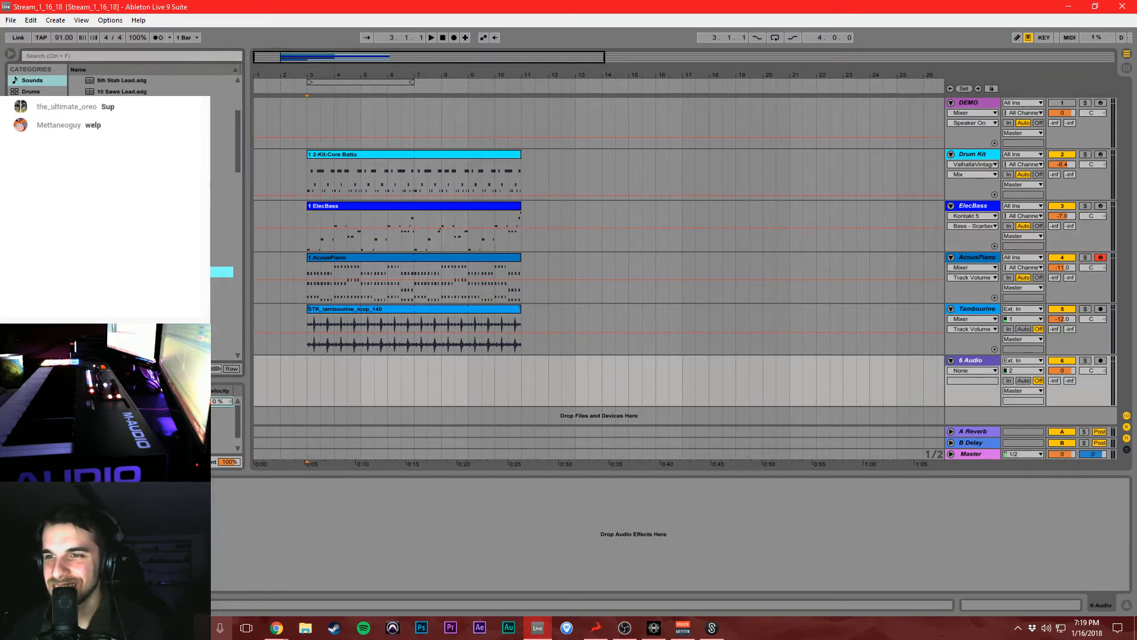
pyautogui.click(148, 317)
pyautogui.scroll(-4, 148, 296)
pyautogui.click(148, 261)
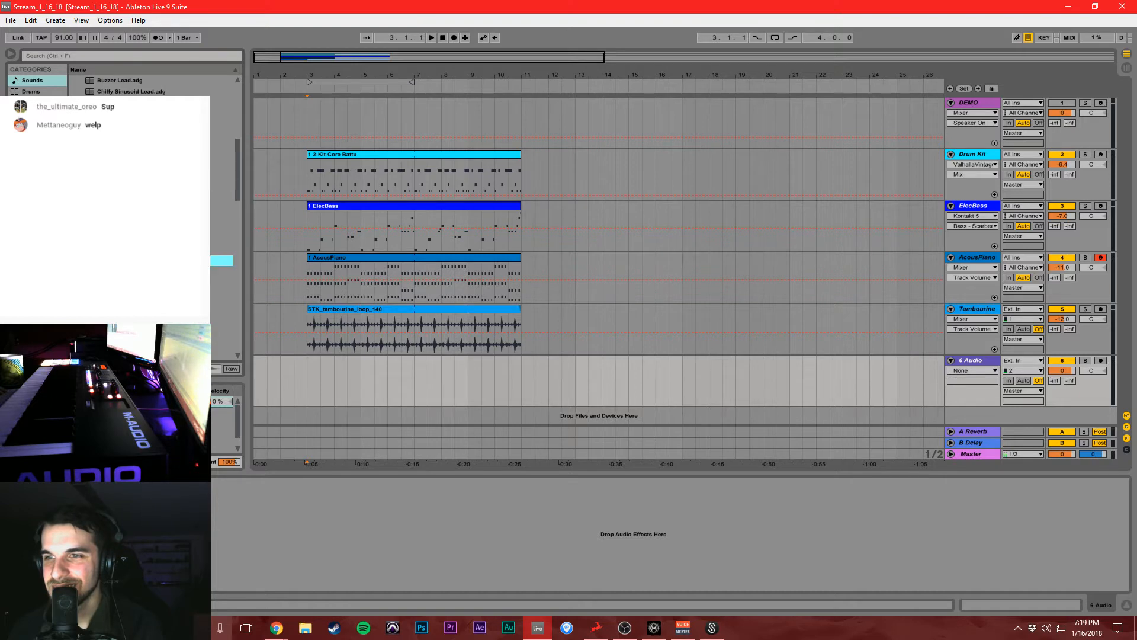
pyautogui.scroll(-2, 148, 261)
pyautogui.click(148, 238)
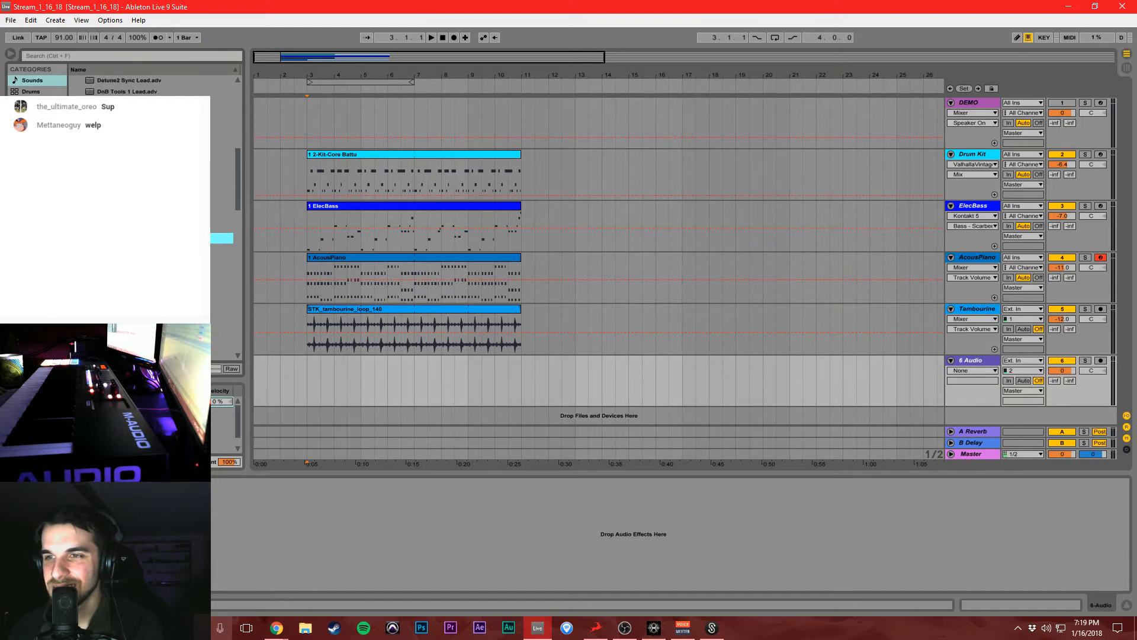
pyautogui.scroll(-2, 148, 238)
pyautogui.click(148, 261)
pyautogui.click(148, 272)
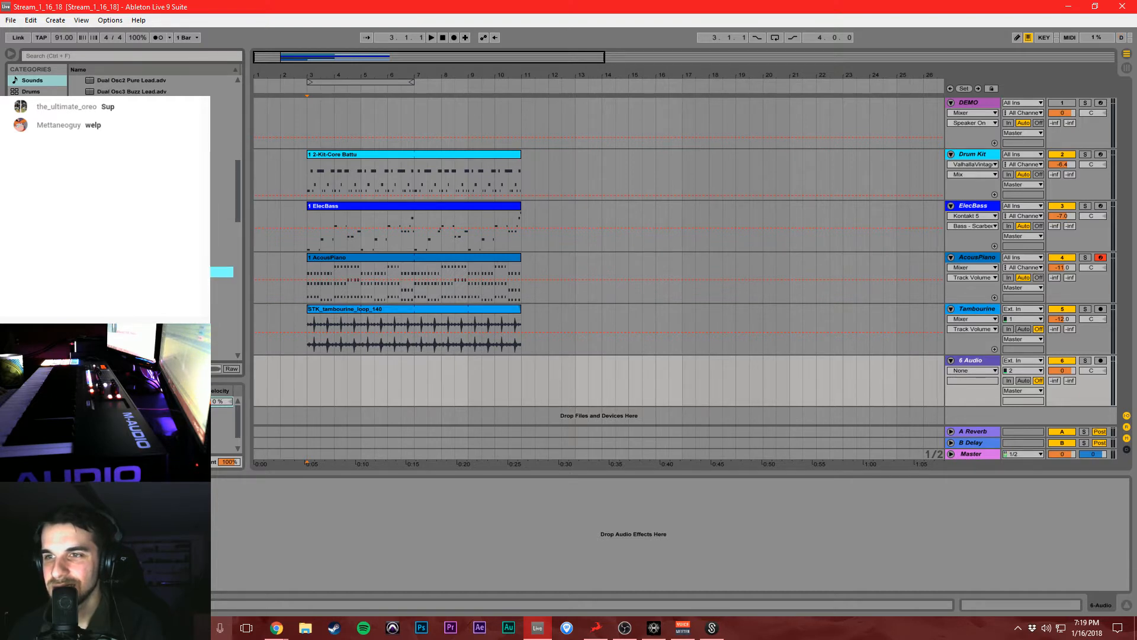
pyautogui.click(148, 283)
pyautogui.scroll(-2, 148, 283)
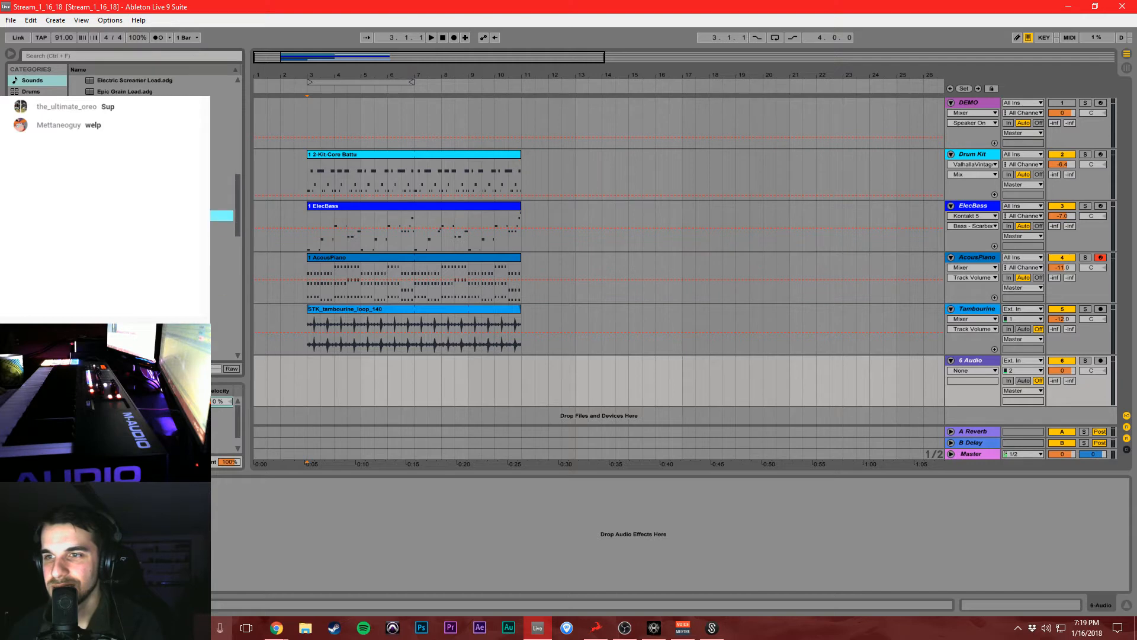
pyautogui.click(149, 260)
# Delete the empty 6 Audio track, add a MIDI track in its place and arm it for recording.
pyautogui.click(336, 360)
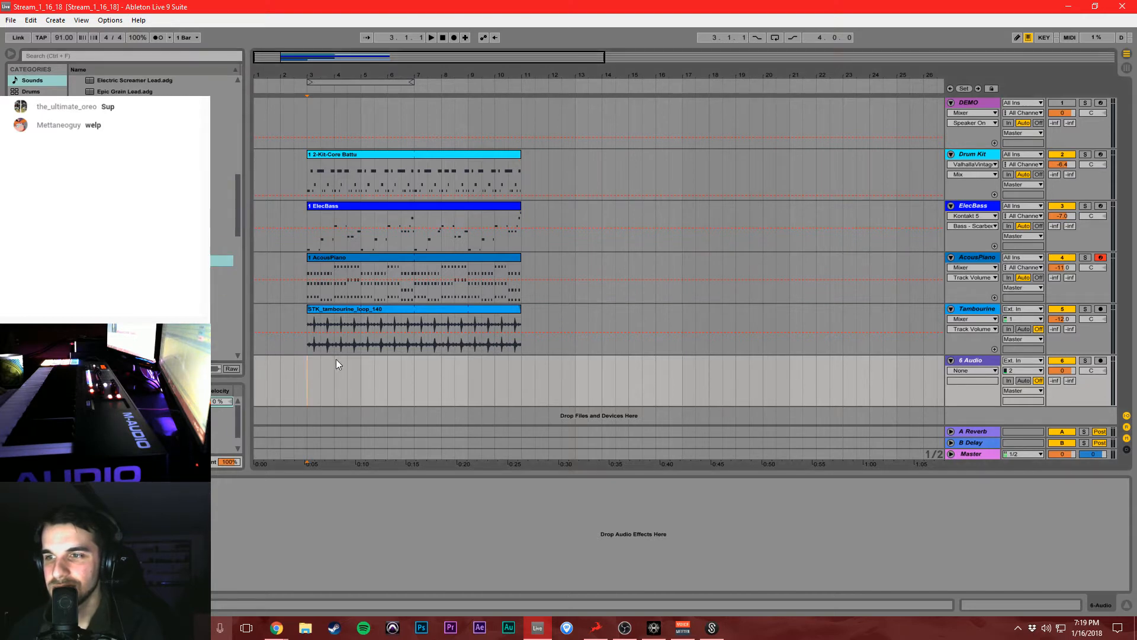
pyautogui.click(968, 365)
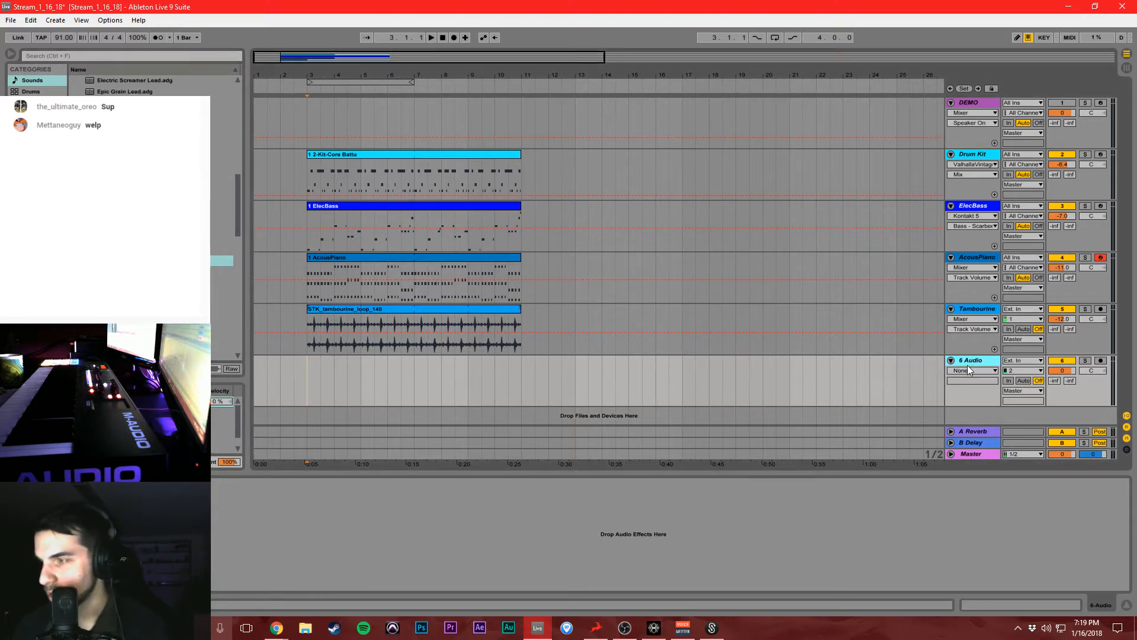
pyautogui.press('Delete')
pyautogui.hotkey('ctrl', 'shift', 't')
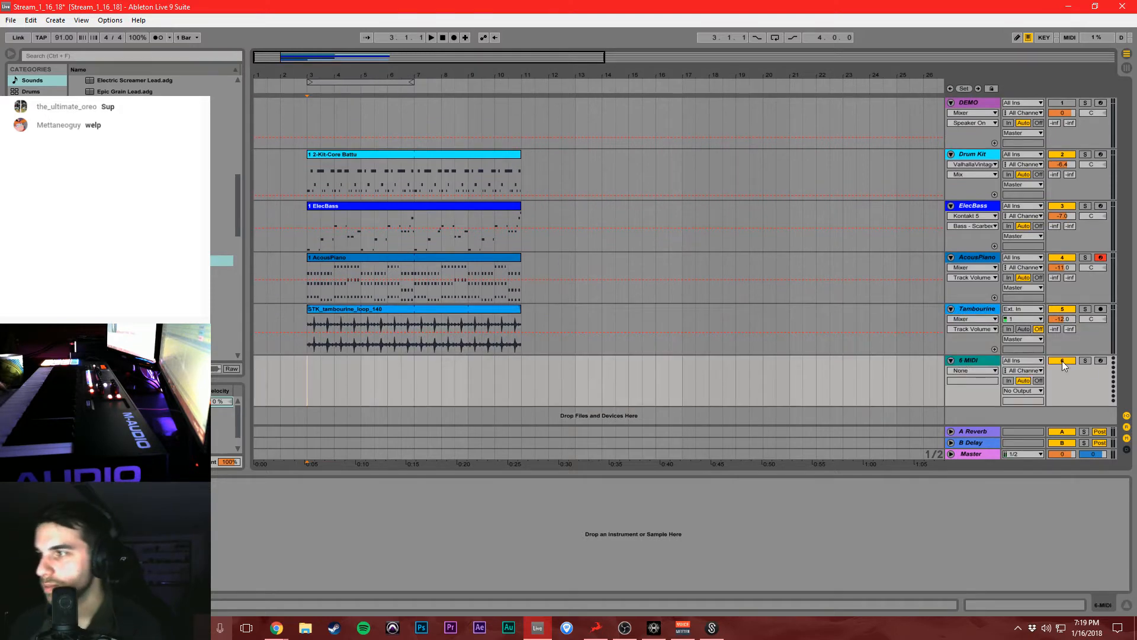
# Search the Sounds category for "mki" and load the MkI4 Simple Piano preset onto the new MIDI track.
pyautogui.click(37, 136)
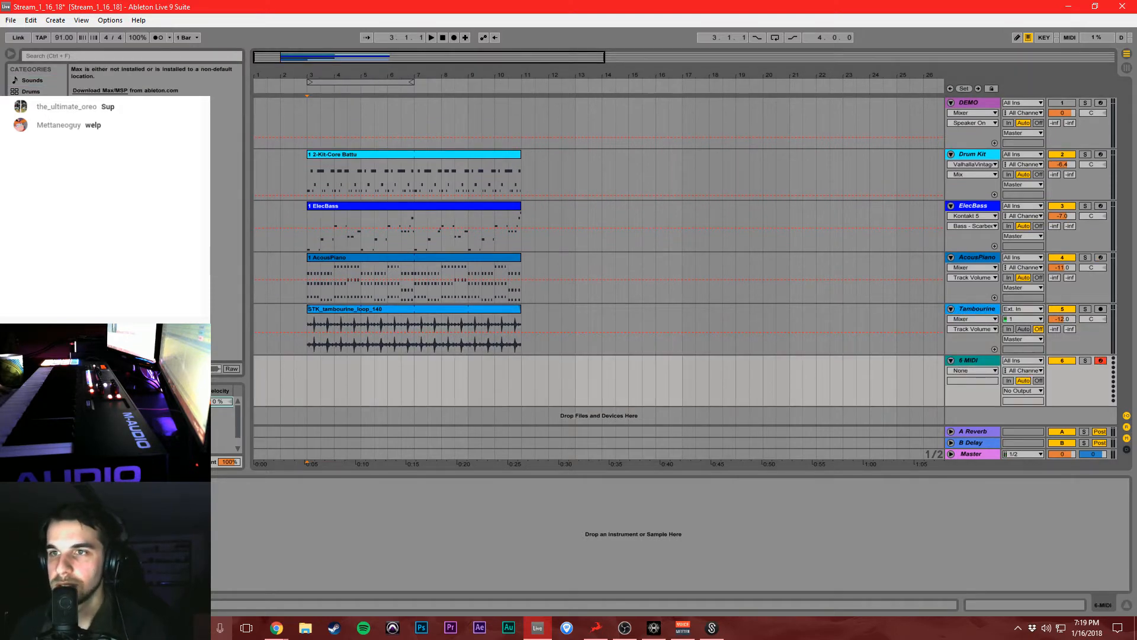
pyautogui.click(35, 148)
pyautogui.click(35, 137)
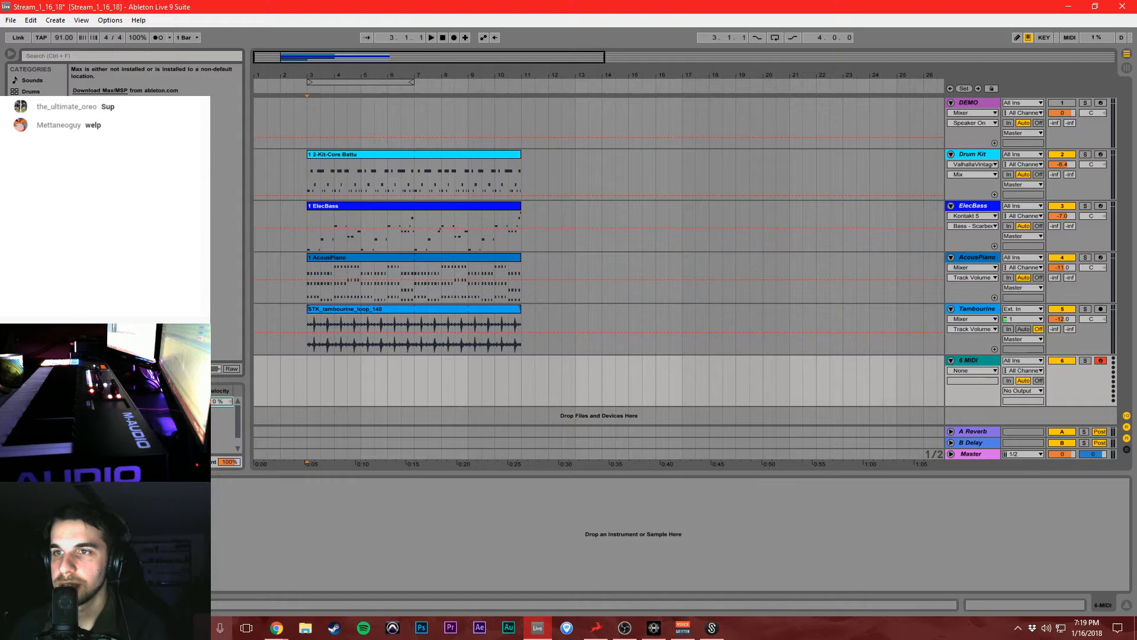
pyautogui.click(58, 55)
pyautogui.write('mki')
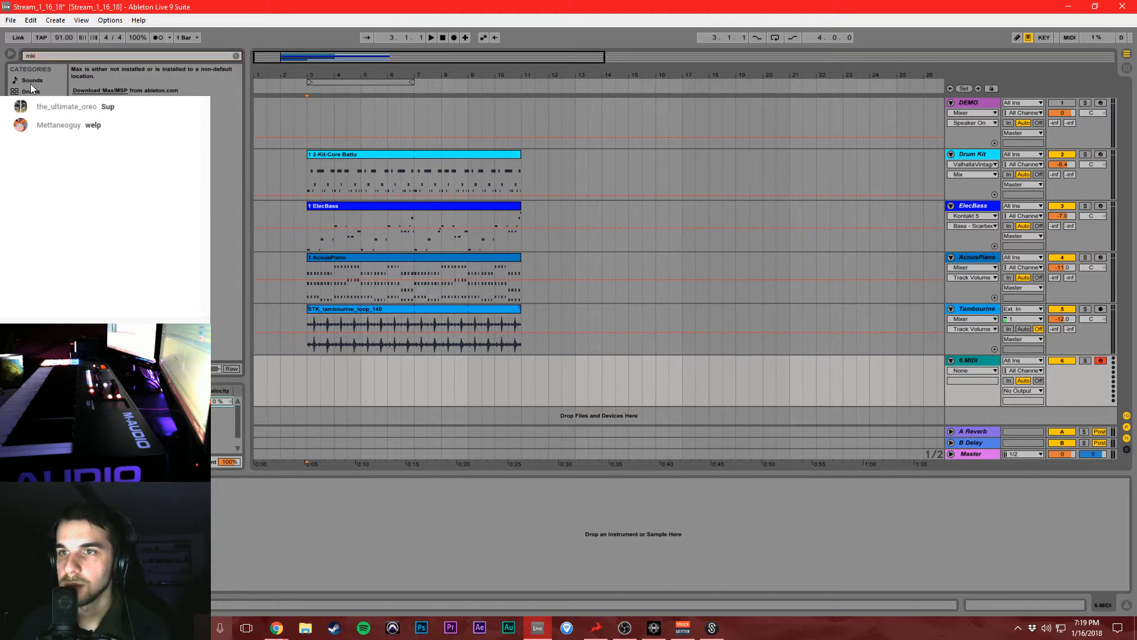
pyautogui.click(32, 80)
pyautogui.click(73, 79)
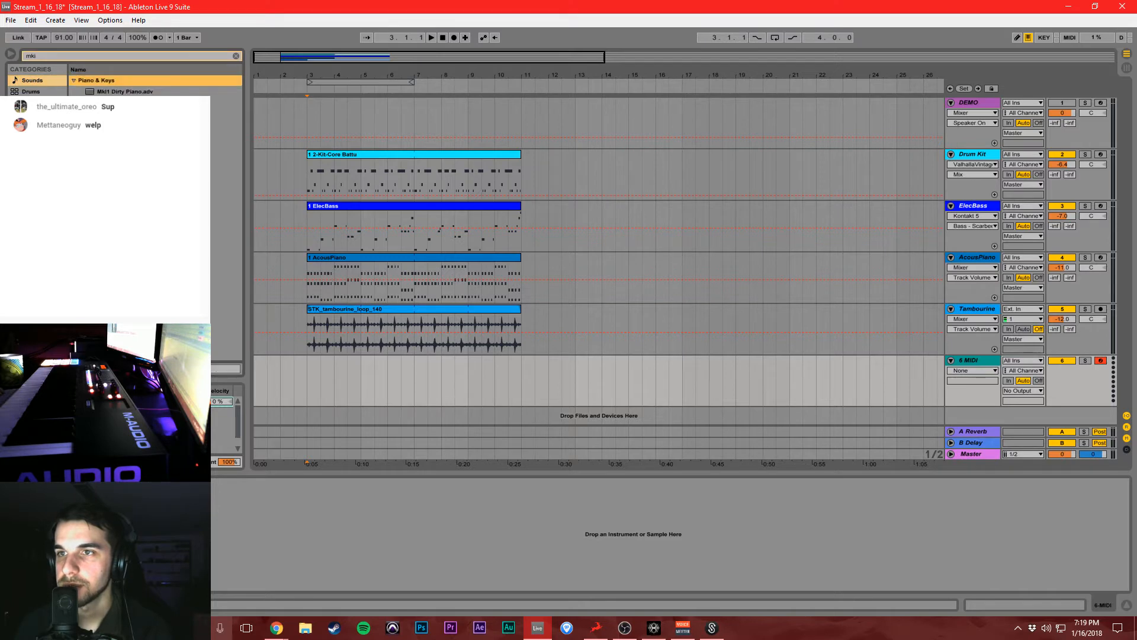
pyautogui.click(124, 125)
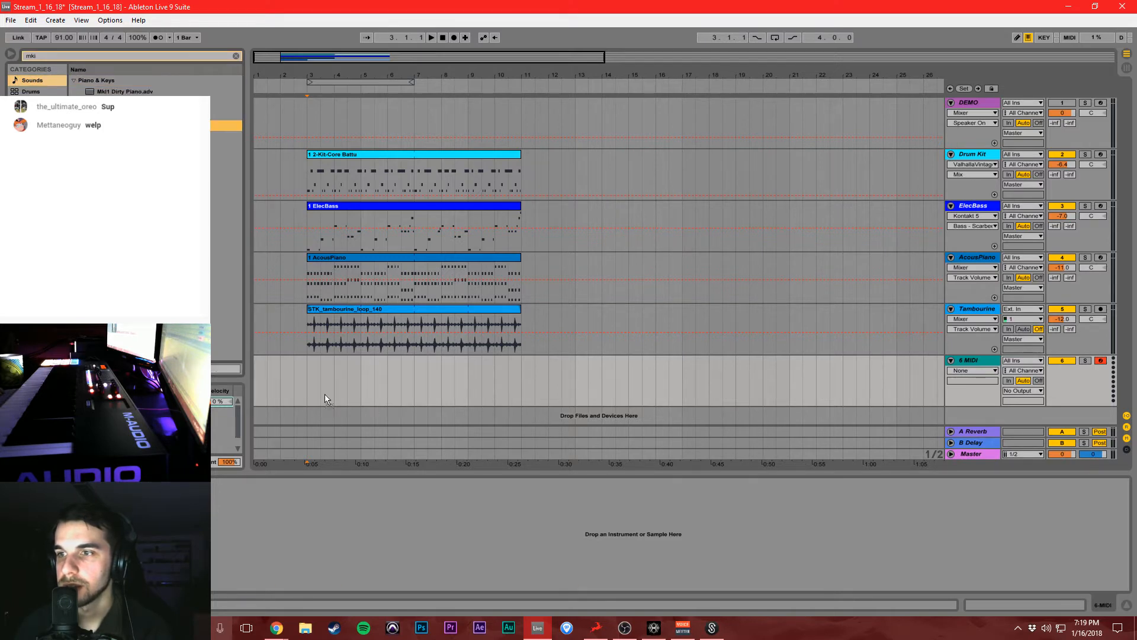
pyautogui.moveTo(325, 393); pyautogui.dragTo(323, 381)
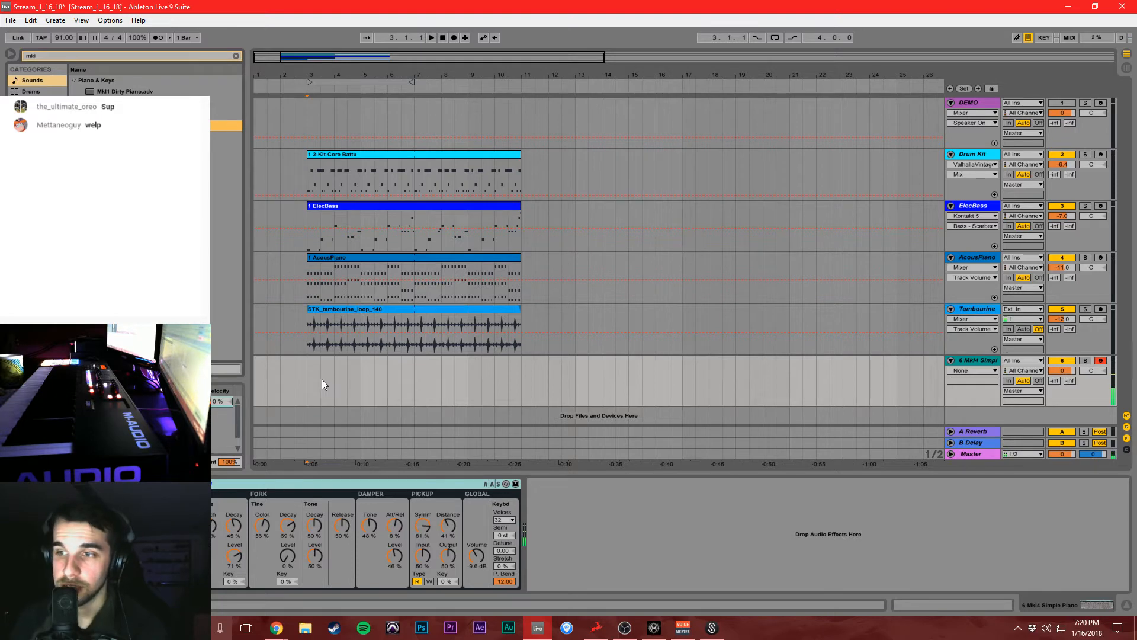
# Turn on the metronome and record a piano melody on the MkI4 Simple Piano track from bar 1 to just past bar 7.
pyautogui.click(443, 37)
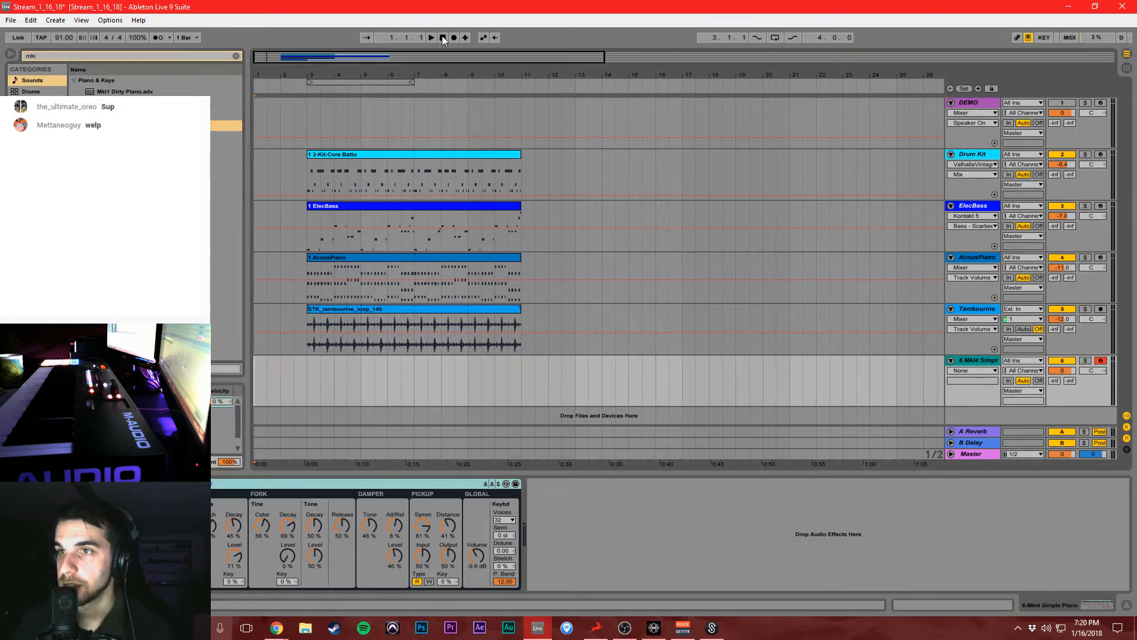
pyautogui.click(159, 38)
pyautogui.click(454, 37)
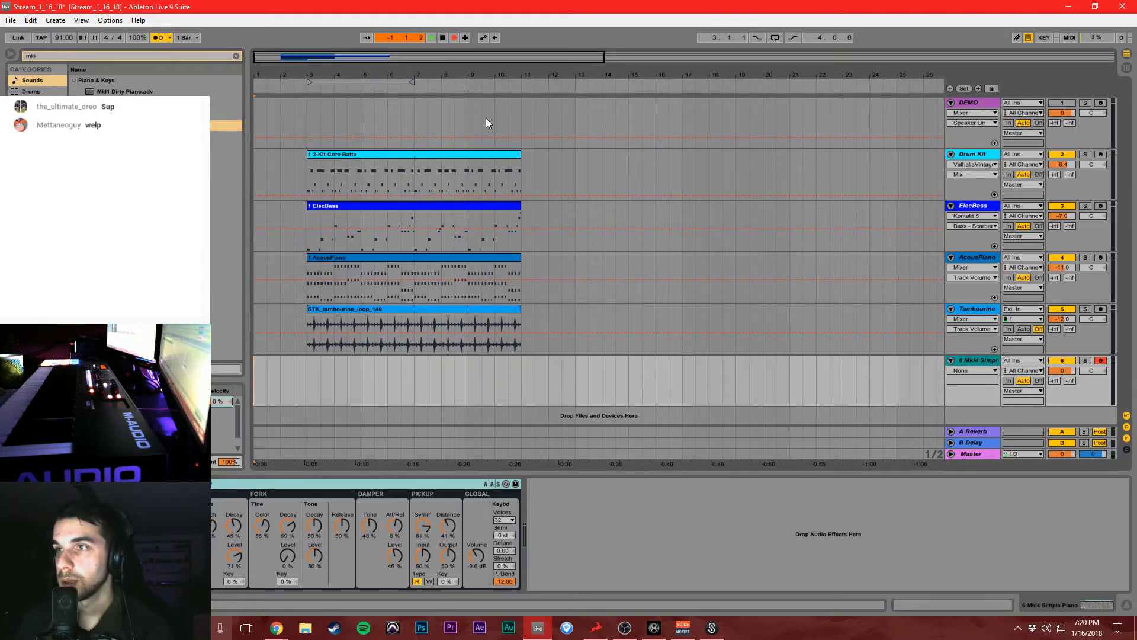
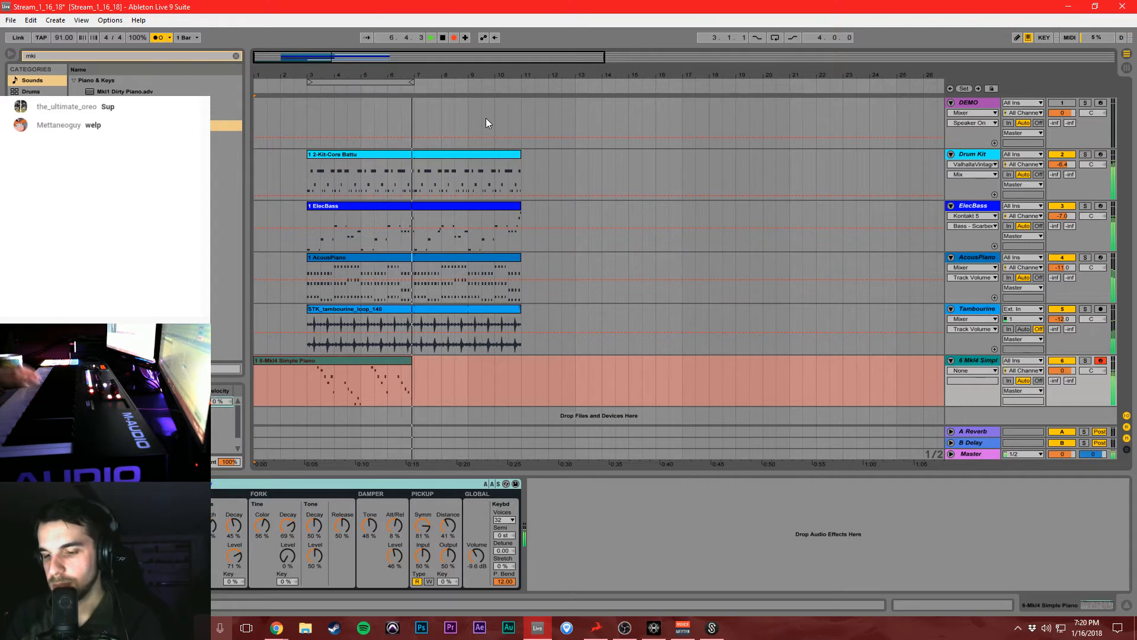
# Split the recorded piano clip at bar 3 and open the part after the split for note editing.
pyautogui.click(369, 370)
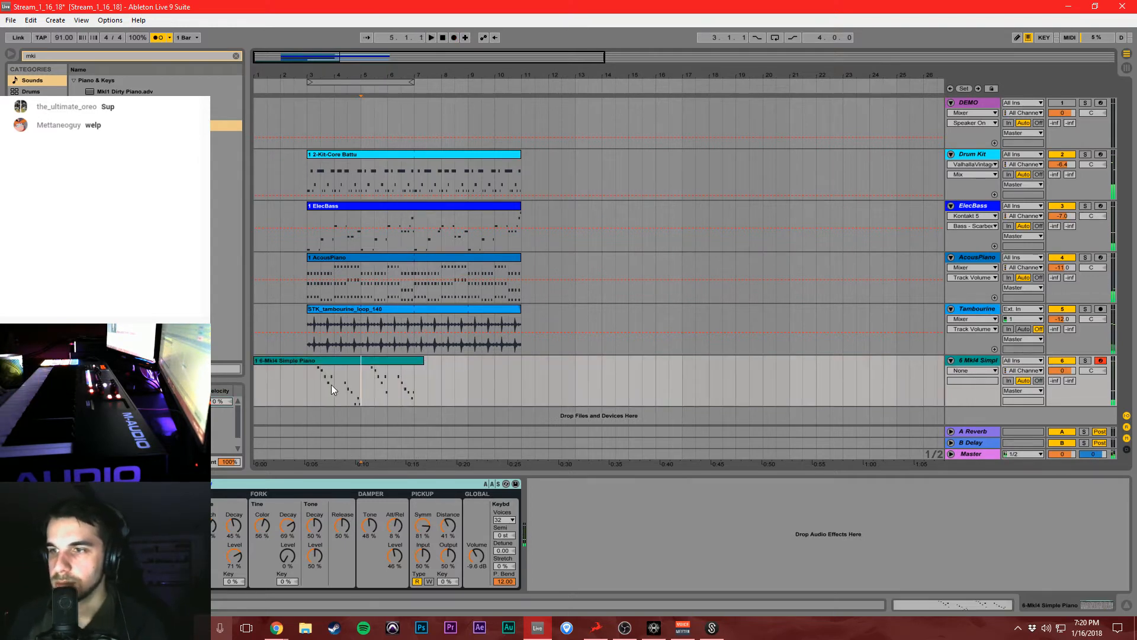
pyautogui.hotkey('ctrl', 'e')
pyautogui.doubleClick(320, 365)
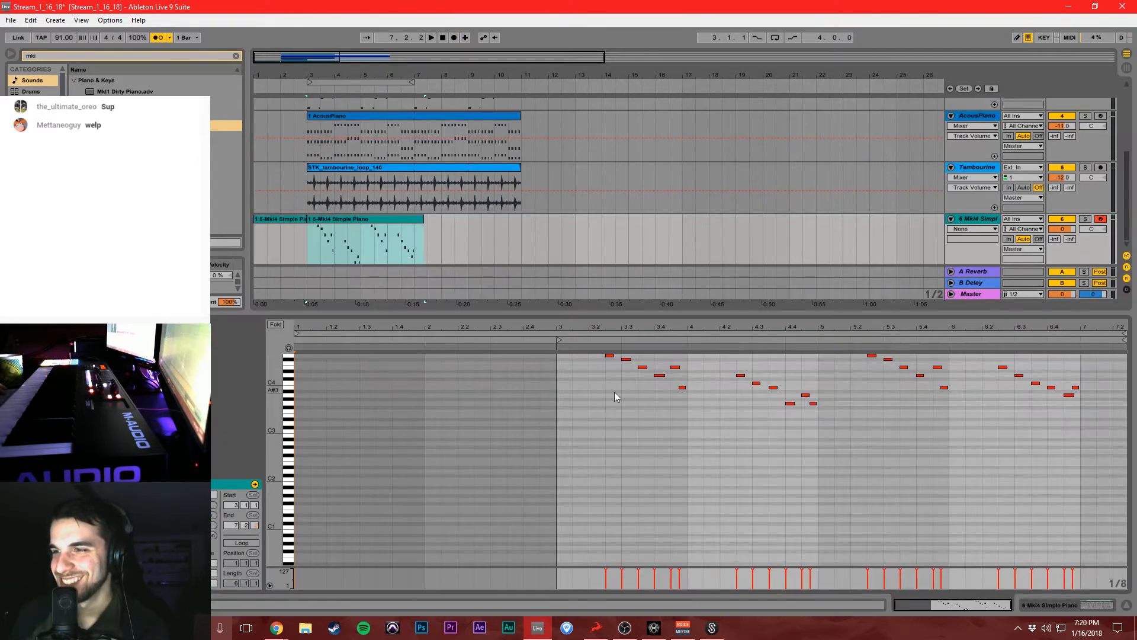
# Trim the piano clip's end to bar 7, duplicate the four-bar section to fill bars 7 to 11, and save the set.
pyautogui.click(410, 234)
pyautogui.hotkey('ctrl', 'e')
pyautogui.hotkey('ctrl', 'd')
pyautogui.click(401, 232)
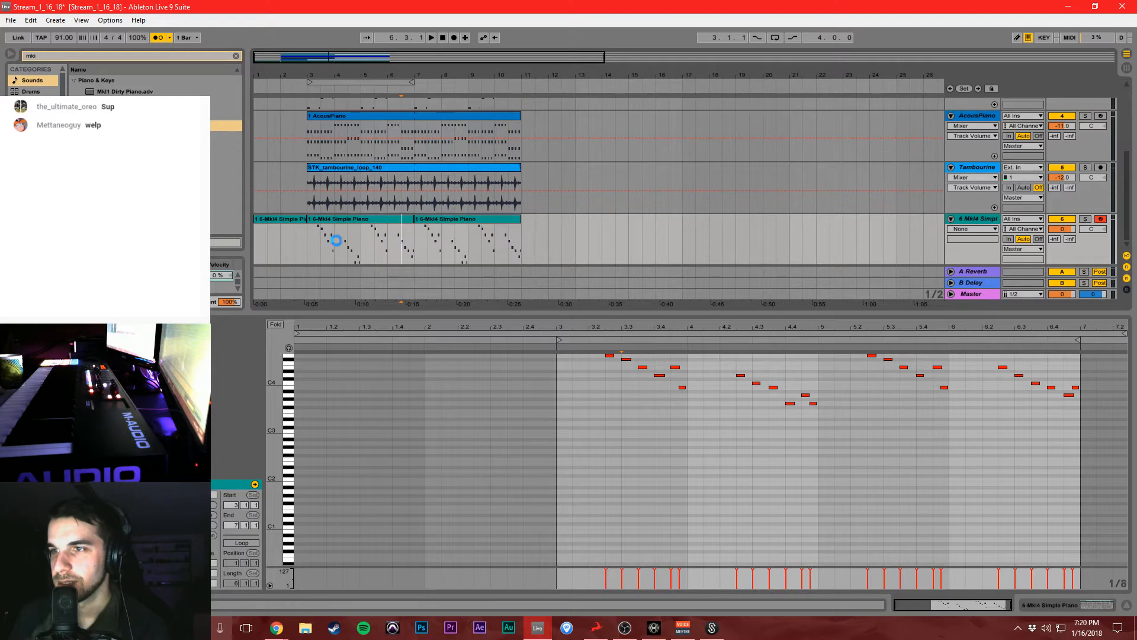
pyautogui.hotkey('ctrl', 's')
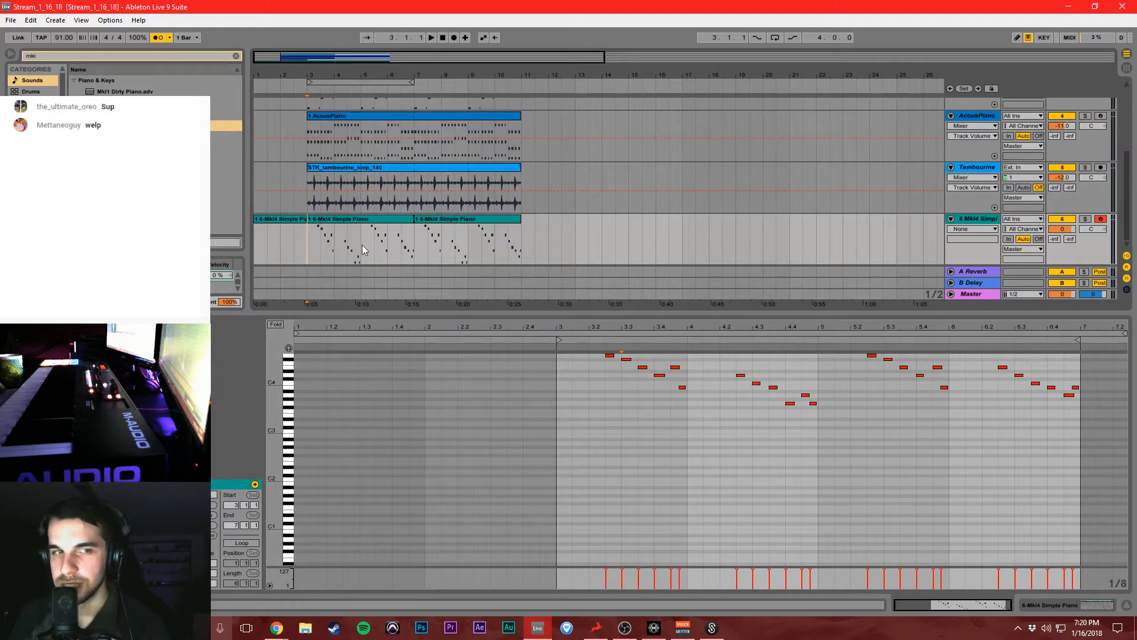
# Delete the leftover piano clip before bar 3 and save the set.
pyautogui.click(286, 219)
pyautogui.press('Delete')
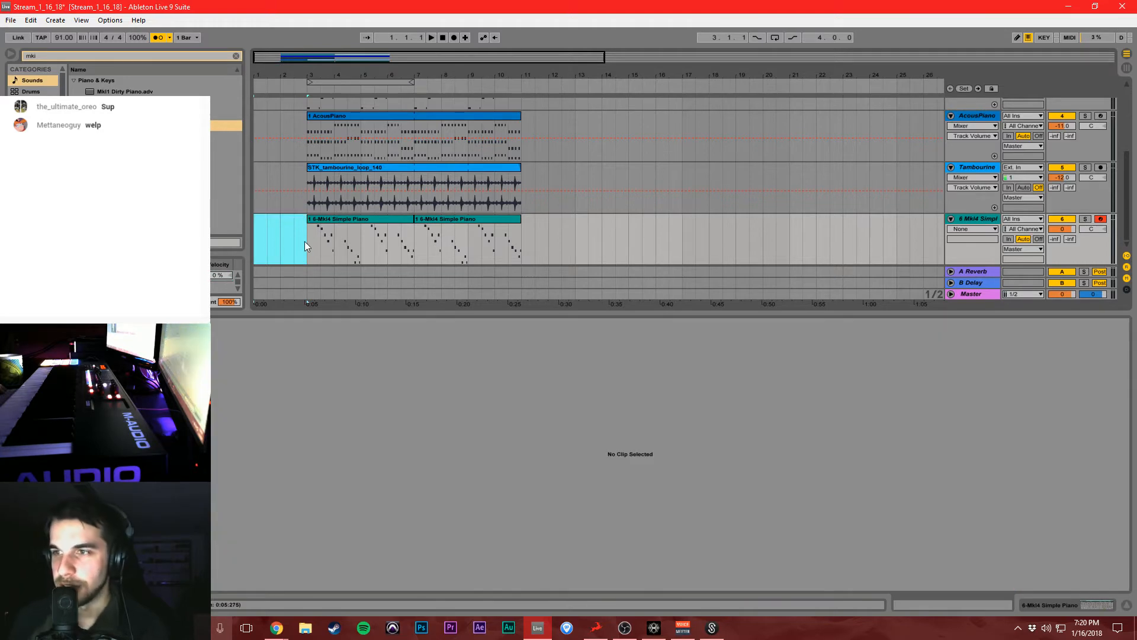
pyautogui.click(306, 240)
pyautogui.hotkey('ctrl', 's')
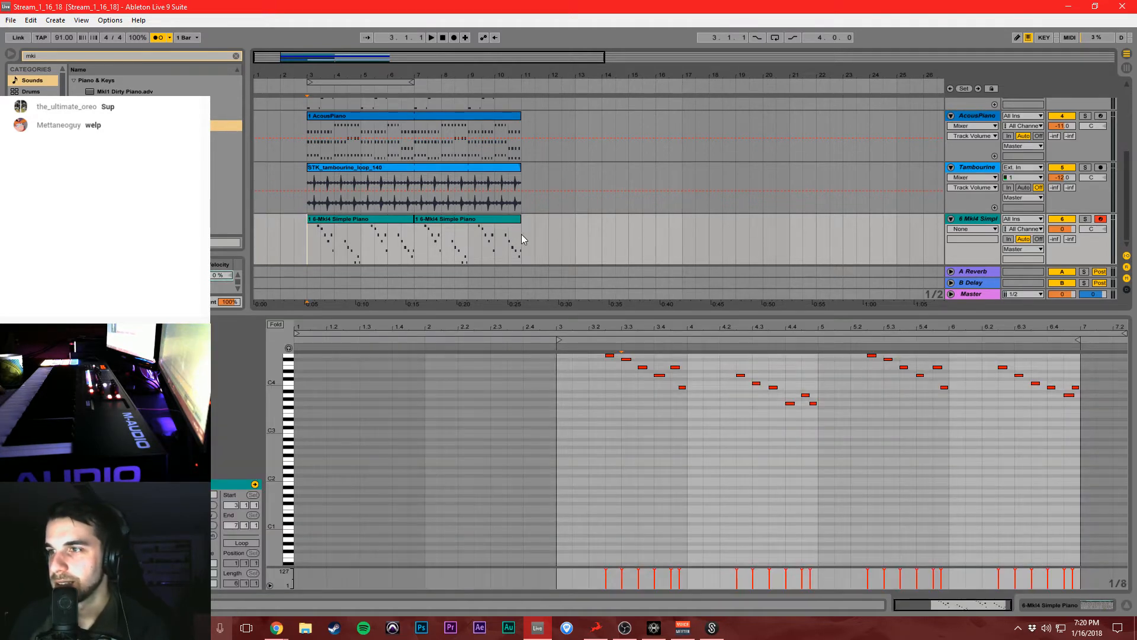
# Play the arrangement from bar 3, select both piano clips from bar 3 to bar 11, and stop playback.
pyautogui.click(314, 246)
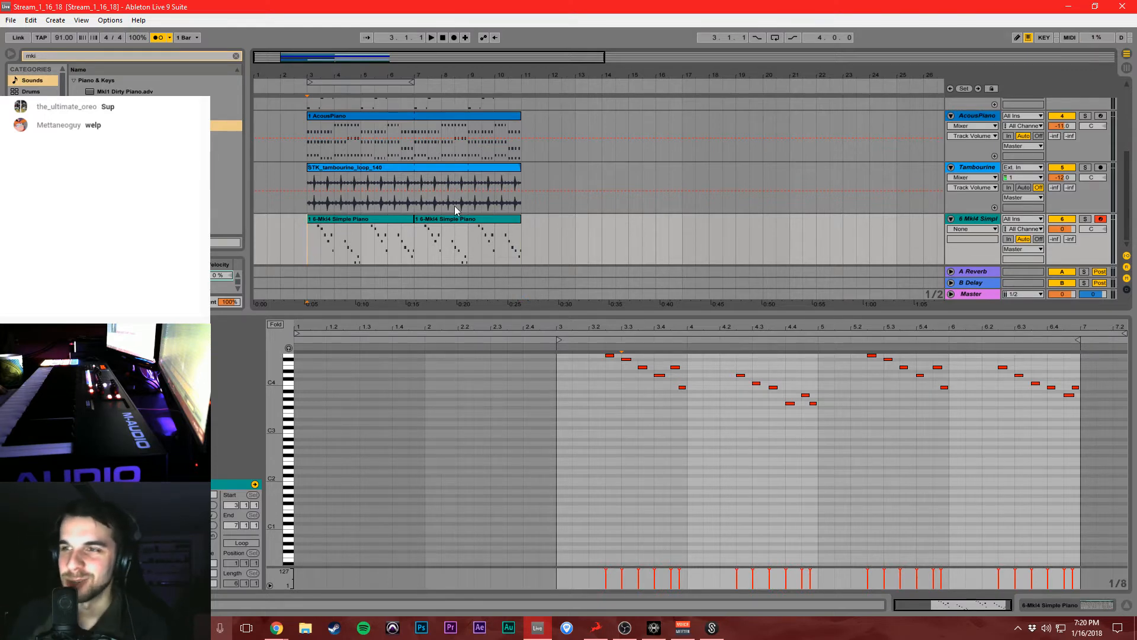
pyautogui.press('space')
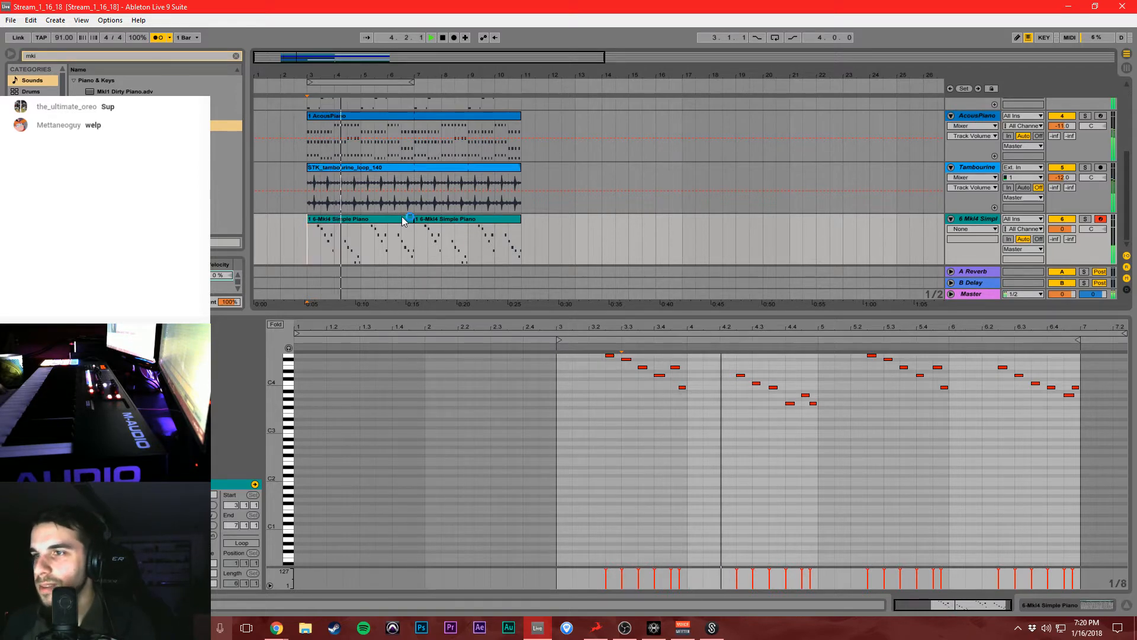
pyautogui.click(402, 221)
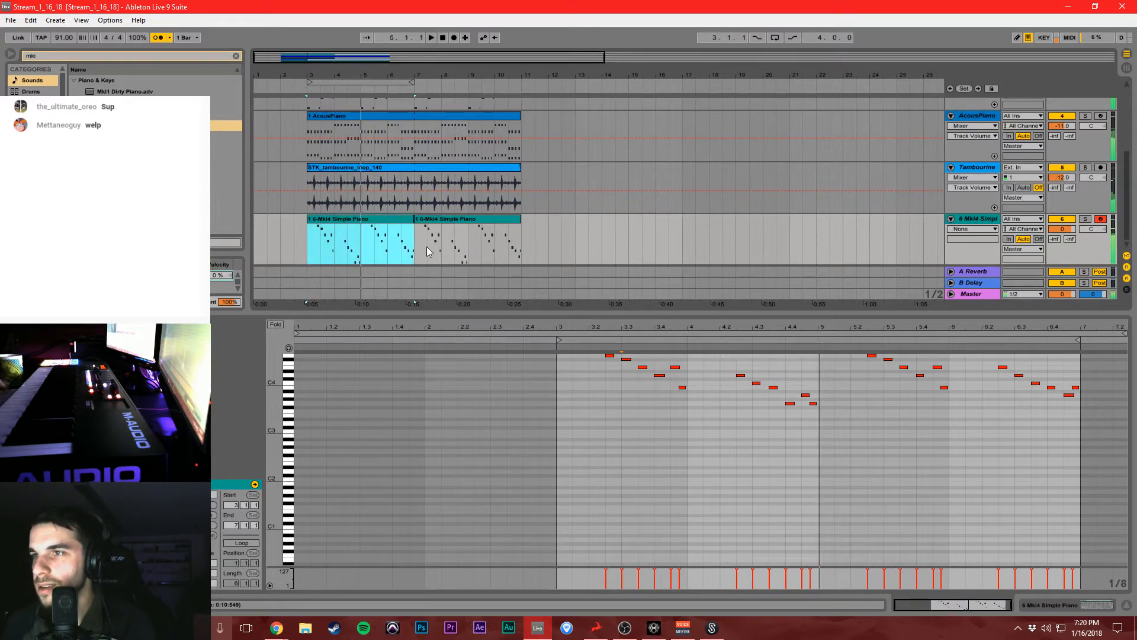
pyautogui.moveTo(313, 243); pyautogui.dragTo(538, 241)
pyautogui.press('space')
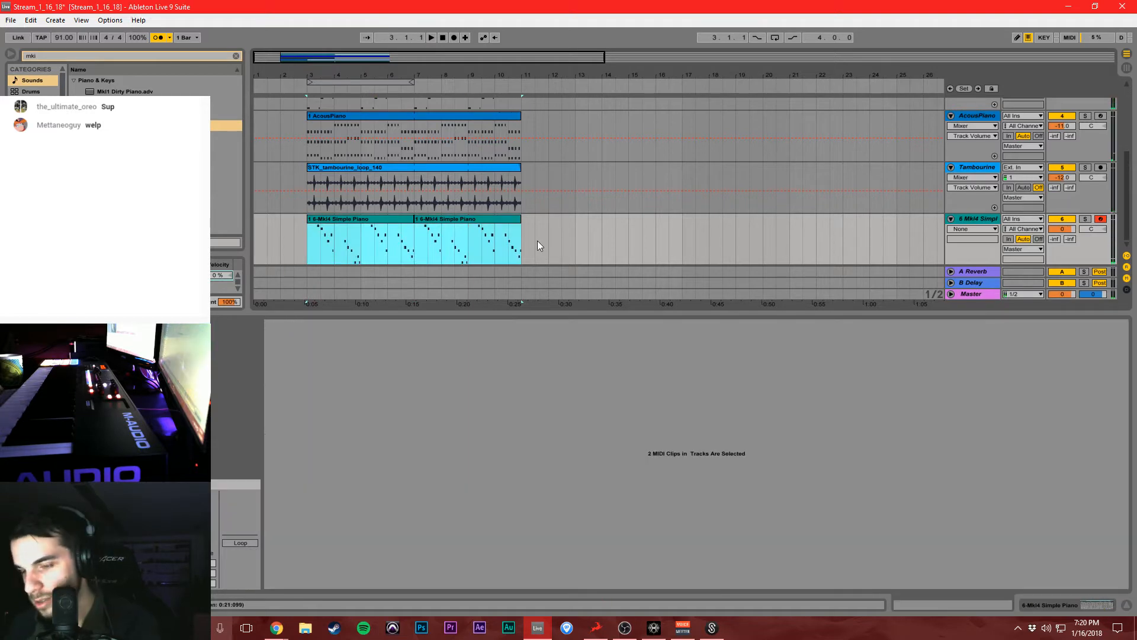
# Loop the section covered by the two selected piano clips, bar 3 to bar 11, and save the set.
pyautogui.hotkey('ctrl', 'l')
pyautogui.hotkey('ctrl', 's')
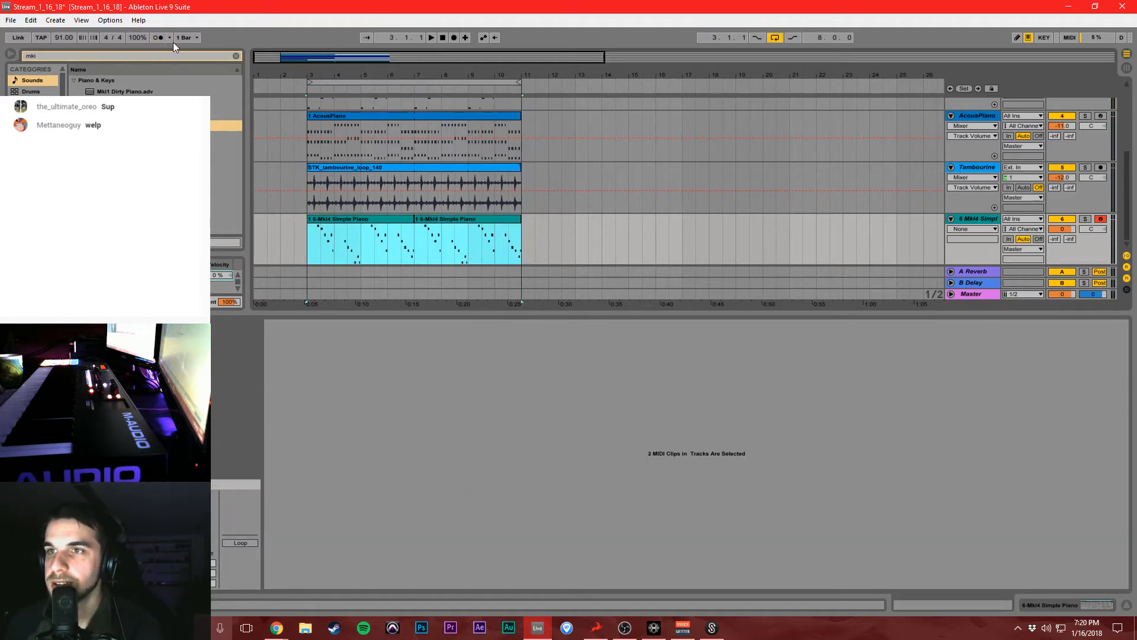
# Clear the browser search, find the Serum_x64 plug-in, load it onto the simple piano track, and move its window up.
pyautogui.click(235, 54)
pyautogui.click(32, 148)
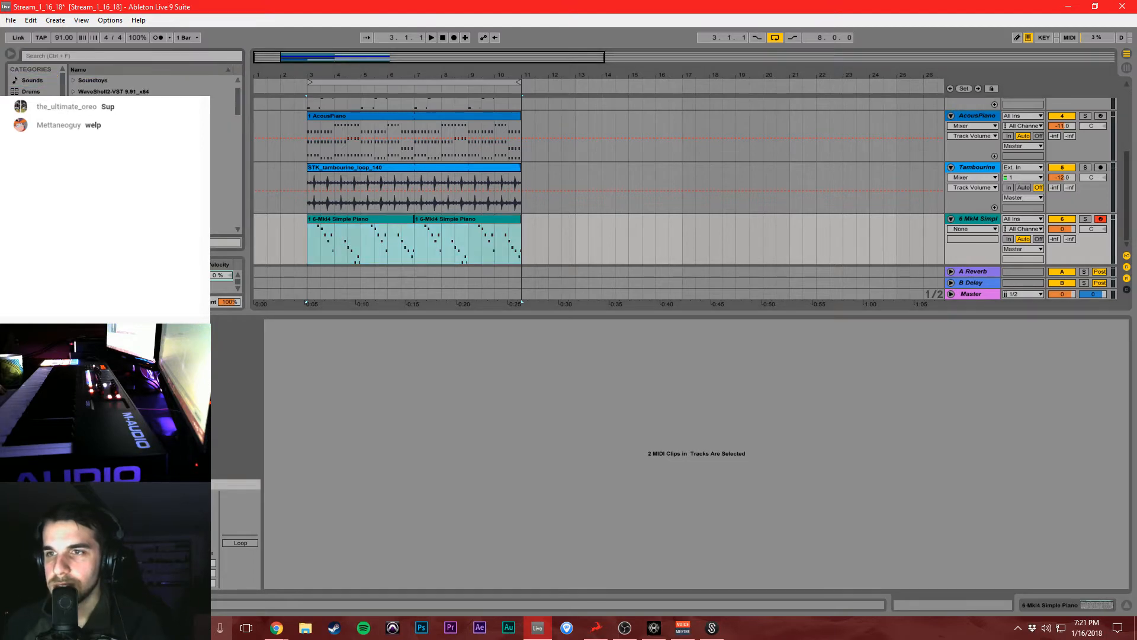
pyautogui.scroll(-8, 154, 151)
pyautogui.scroll(-10, 154, 151)
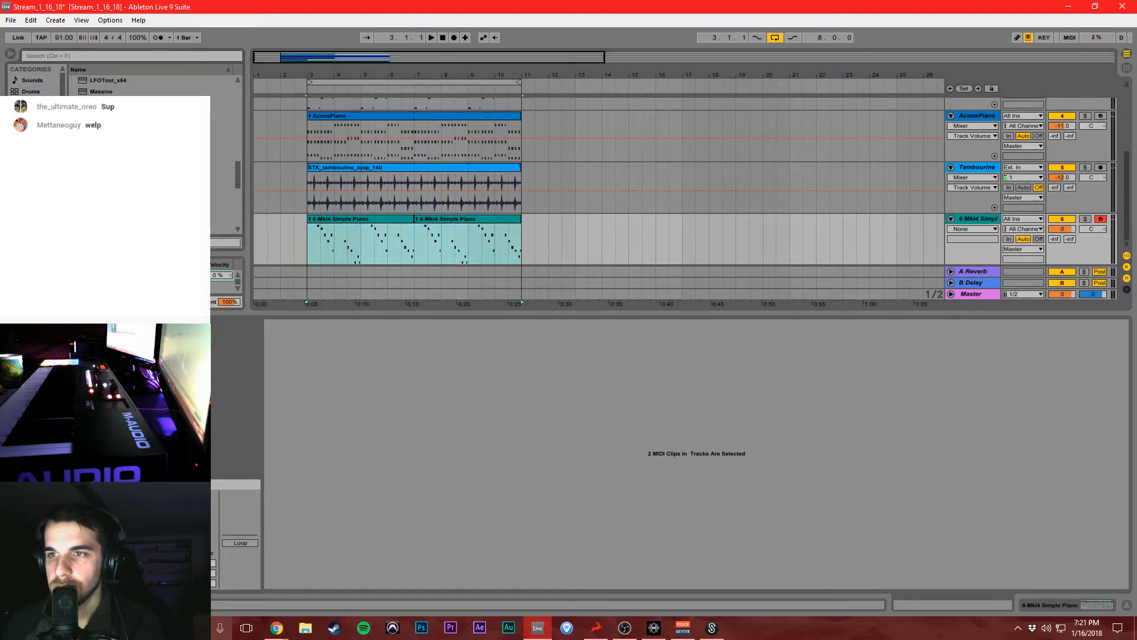
pyautogui.moveTo(142, 148); pyautogui.dragTo(410, 223)
pyautogui.moveTo(535, 115); pyautogui.dragTo(525, 74)
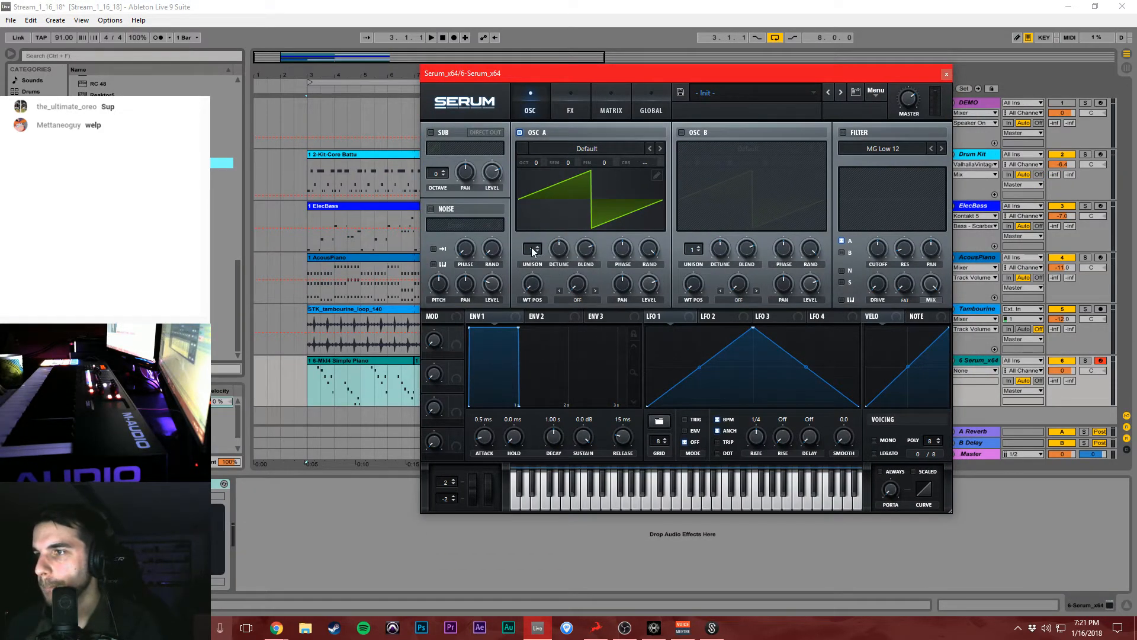
# Set Serum's oscillator A to 10 unison voices and make the voicing mono with always-on portamento.
pyautogui.moveTo(532, 249); pyautogui.dragTo(561, 299)
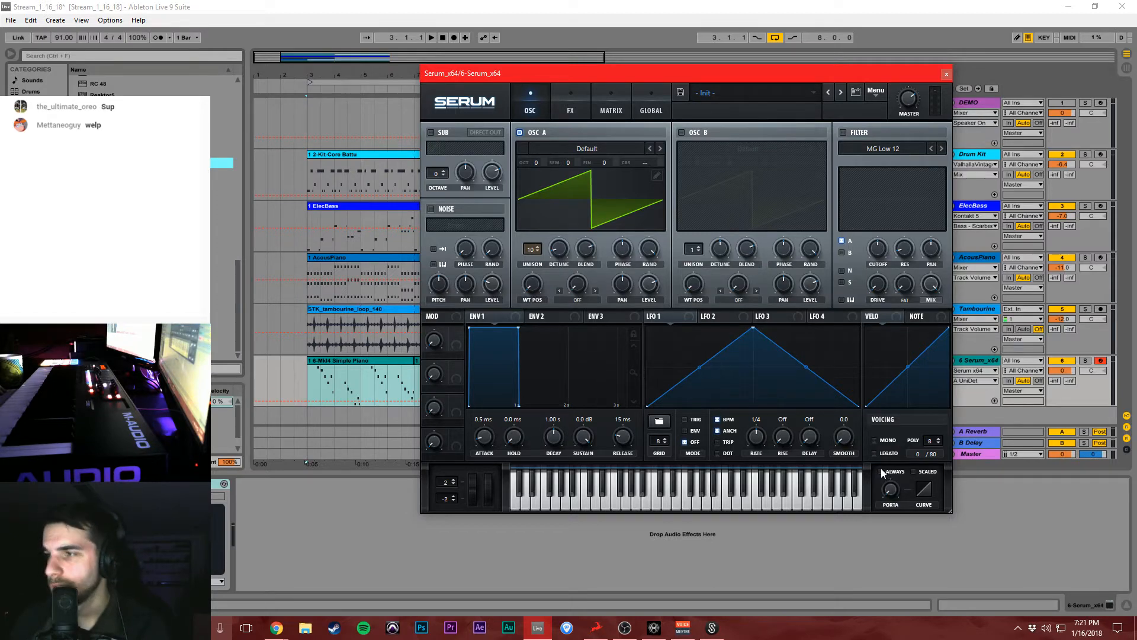
pyautogui.click(875, 440)
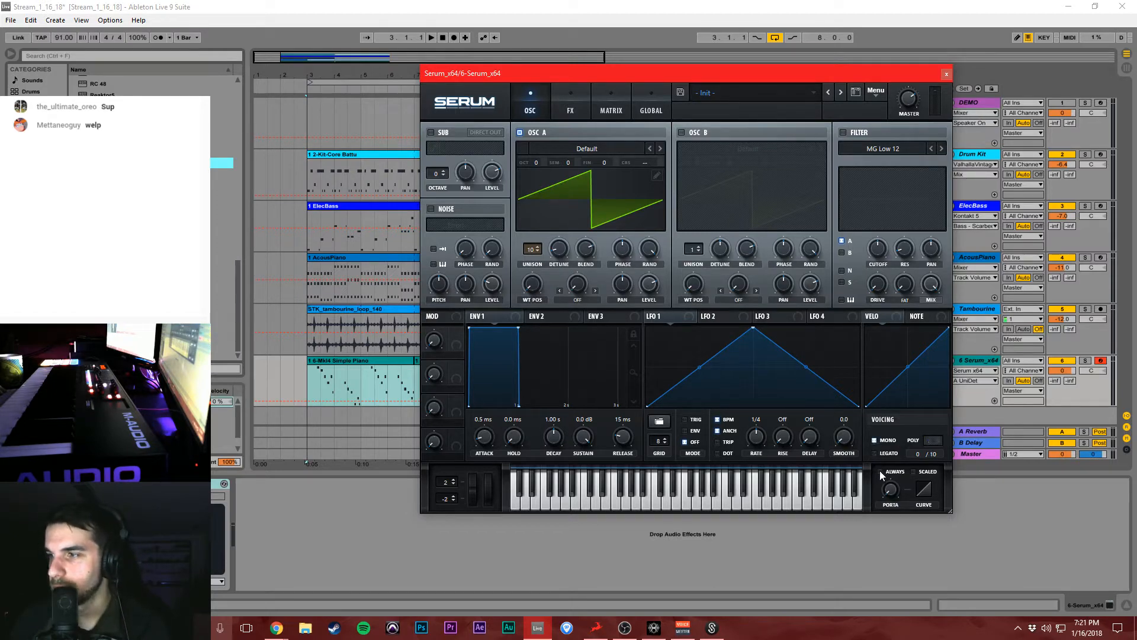
pyautogui.moveTo(885, 464); pyautogui.dragTo(888, 451)
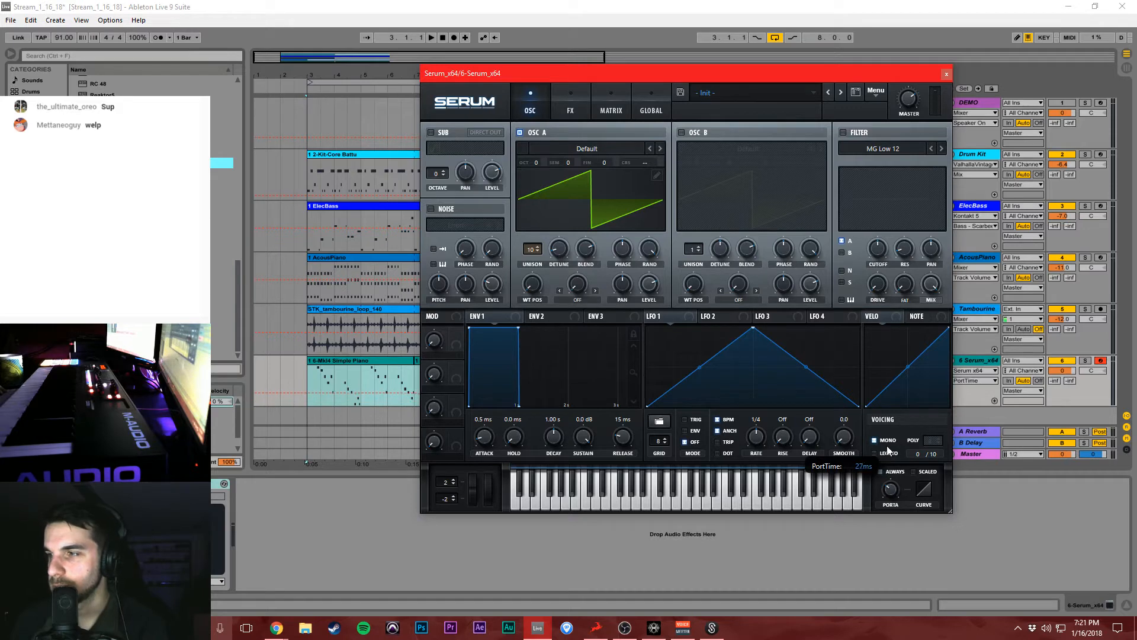
pyautogui.click(880, 471)
# During playback, lower the Serum track's volume to -4.7 and set its always-on portamento time to about 40 ms.
pyautogui.press('space')
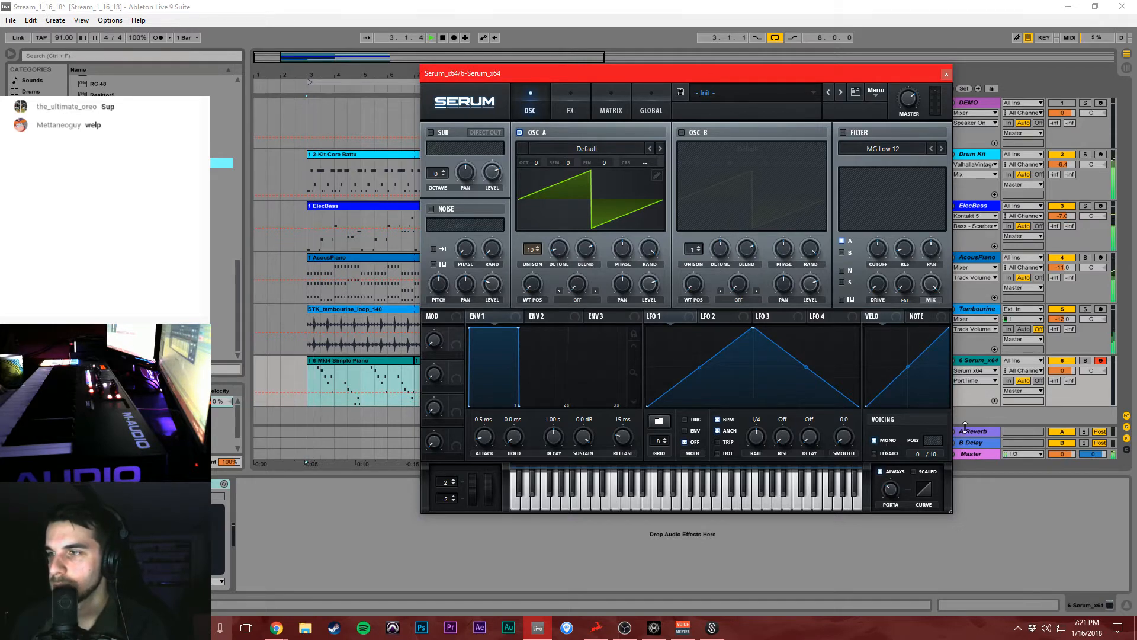
pyautogui.moveTo(1062, 371); pyautogui.dragTo(1063, 384)
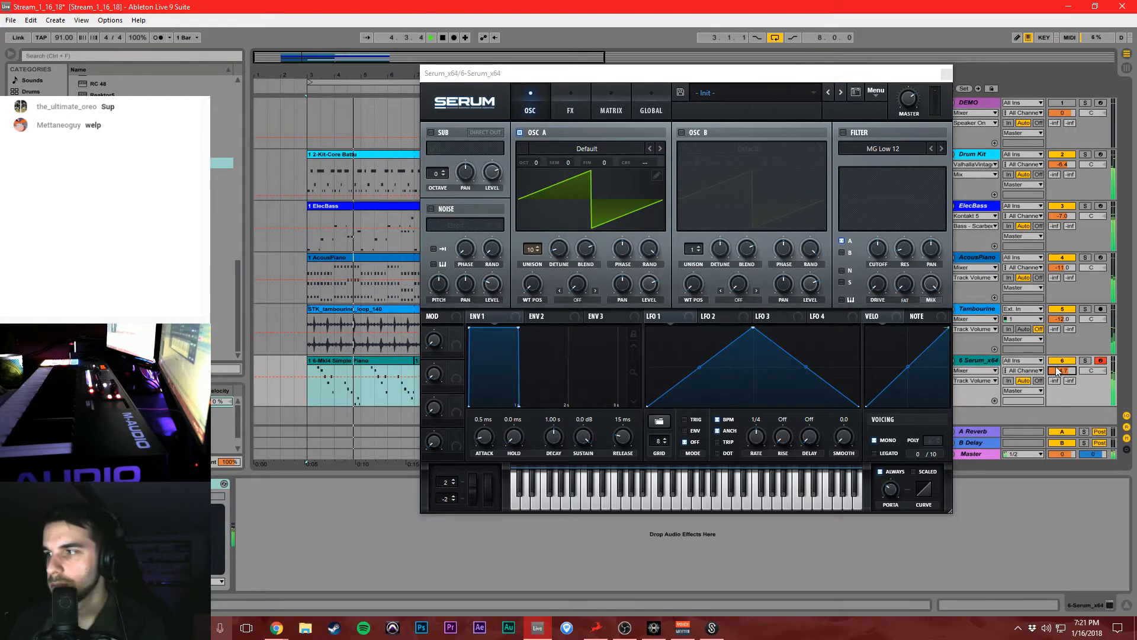
pyautogui.click(895, 497)
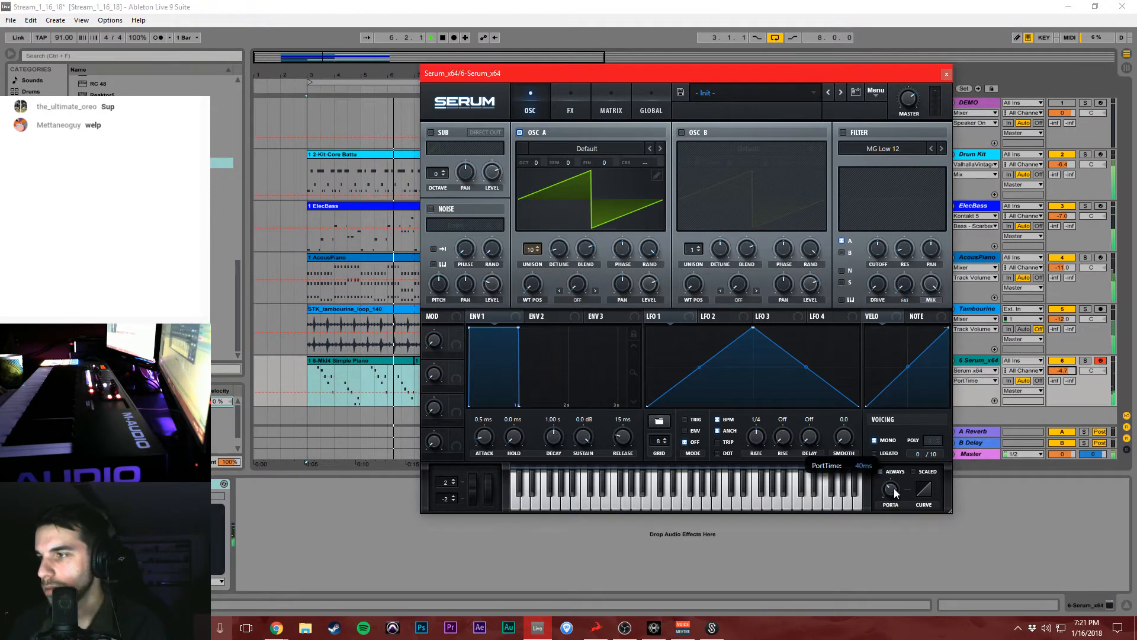
pyautogui.click(880, 471)
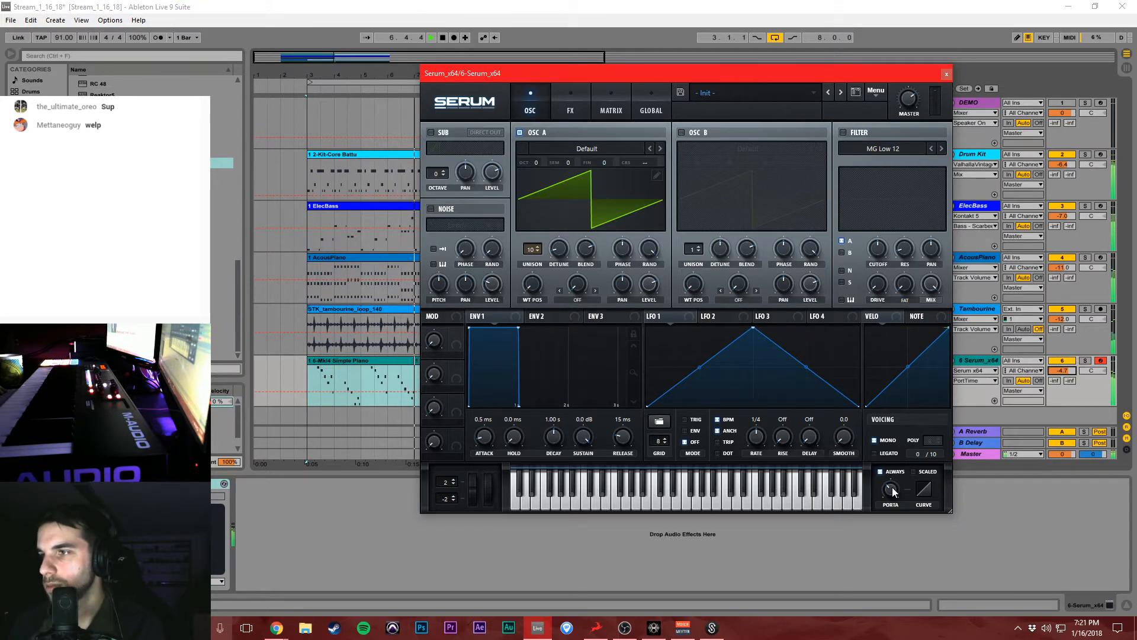
# Enable Serum's filter and change its type to Band 12.
pyautogui.click(844, 133)
pyautogui.click(876, 149)
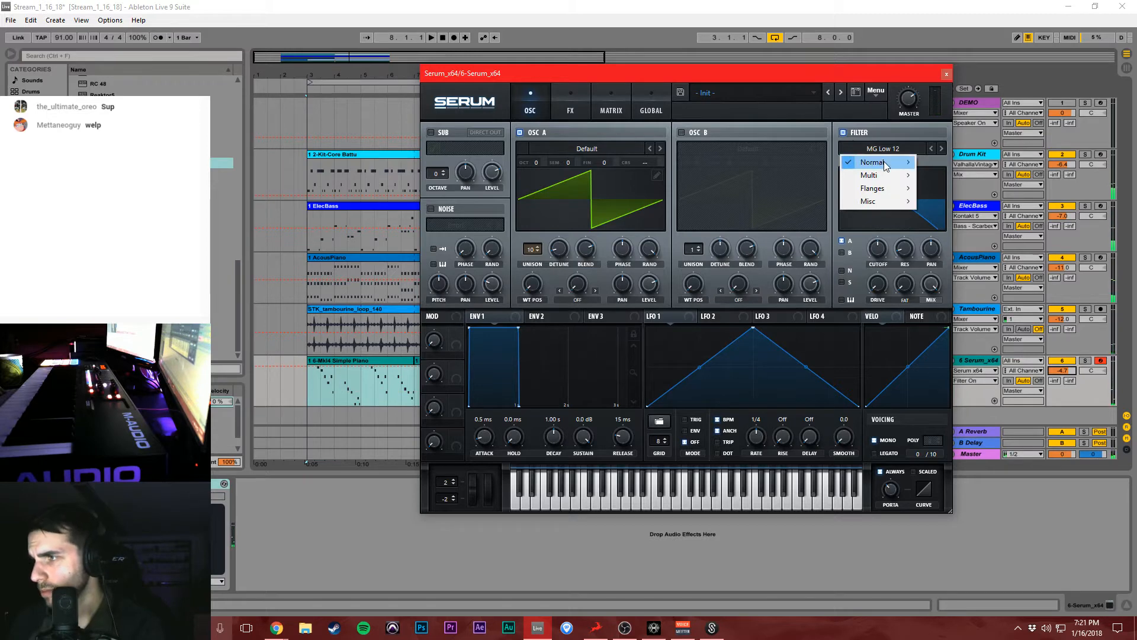
pyautogui.moveTo(875, 162)
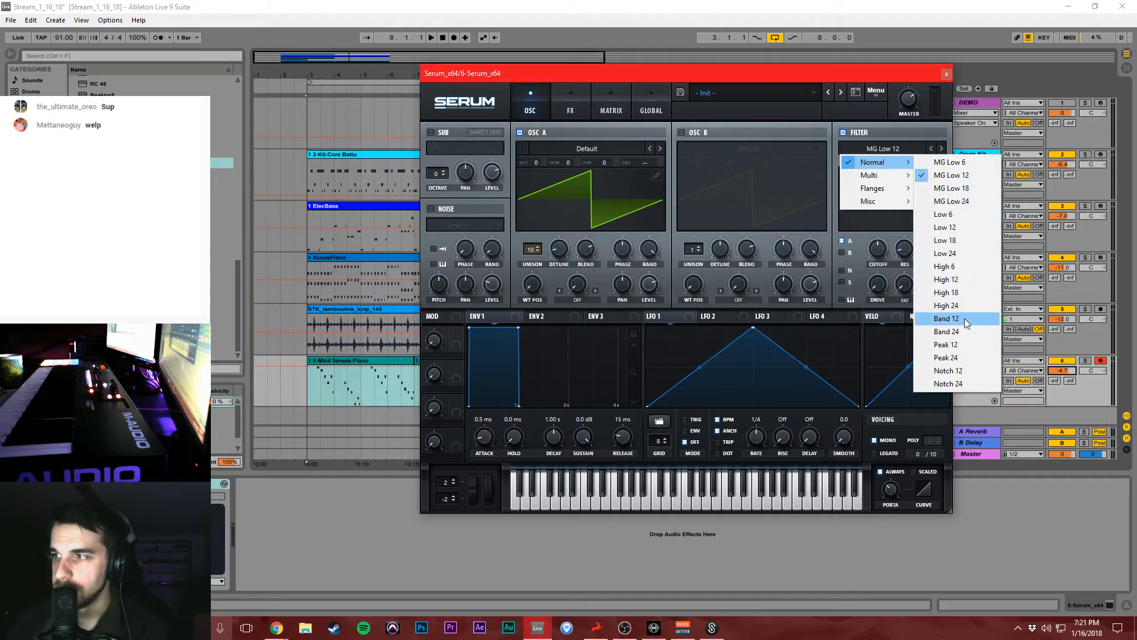
pyautogui.click(946, 318)
# Turn on the filter's key tracking and adjust its cutoff and resonance while playing the arrangement.
pyautogui.moveTo(877, 251); pyautogui.dragTo(877, 247)
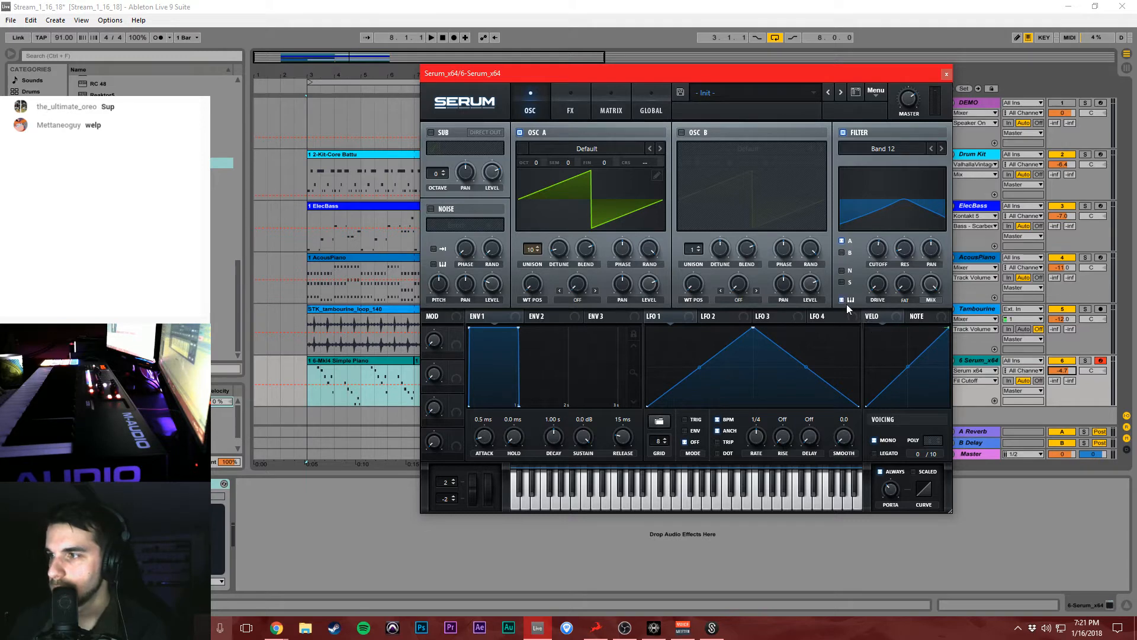
pyautogui.press('space')
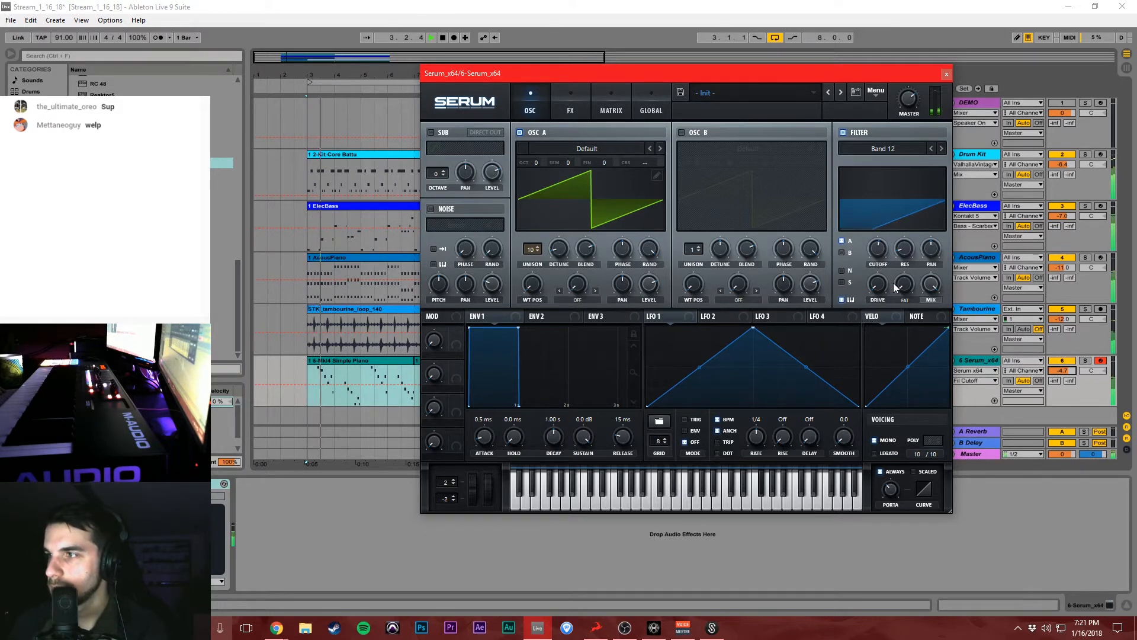
pyautogui.moveTo(878, 255); pyautogui.dragTo(905, 250)
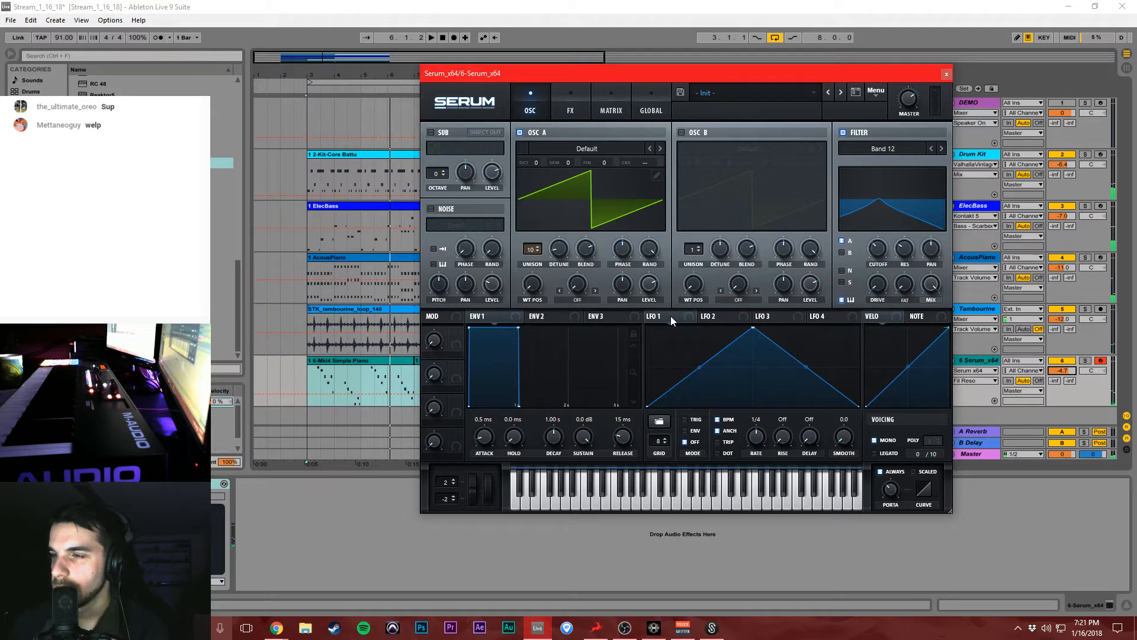
# Try modulating the filter cutoff with Envelope 2 at an attack of about 101 ms during playback.
pyautogui.click(562, 318)
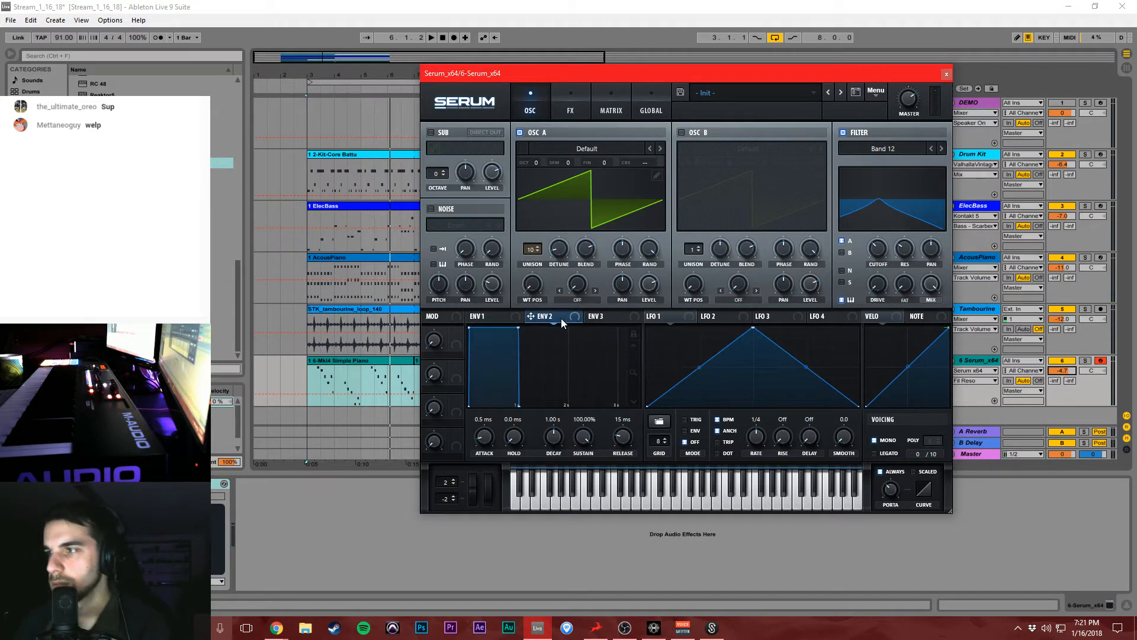
pyautogui.moveTo(874, 255)
pyautogui.mouseDown()
pyautogui.moveTo(871, 241)
pyautogui.moveTo(865, 263)
pyautogui.mouseUp()
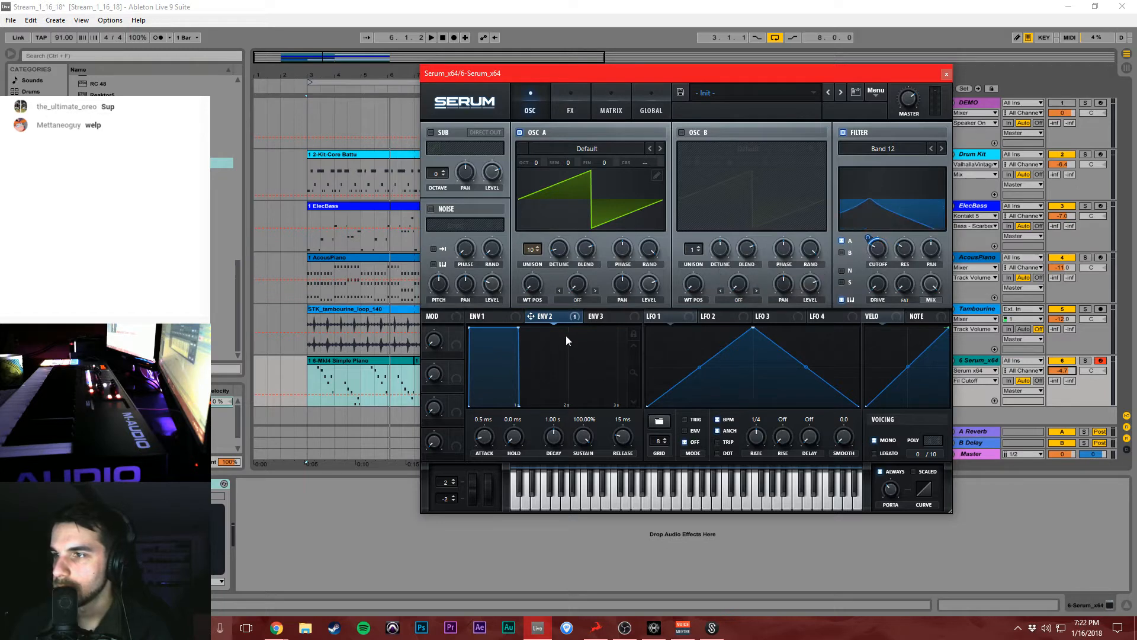
pyautogui.moveTo(481, 428); pyautogui.dragTo(483, 423)
pyautogui.press('space')
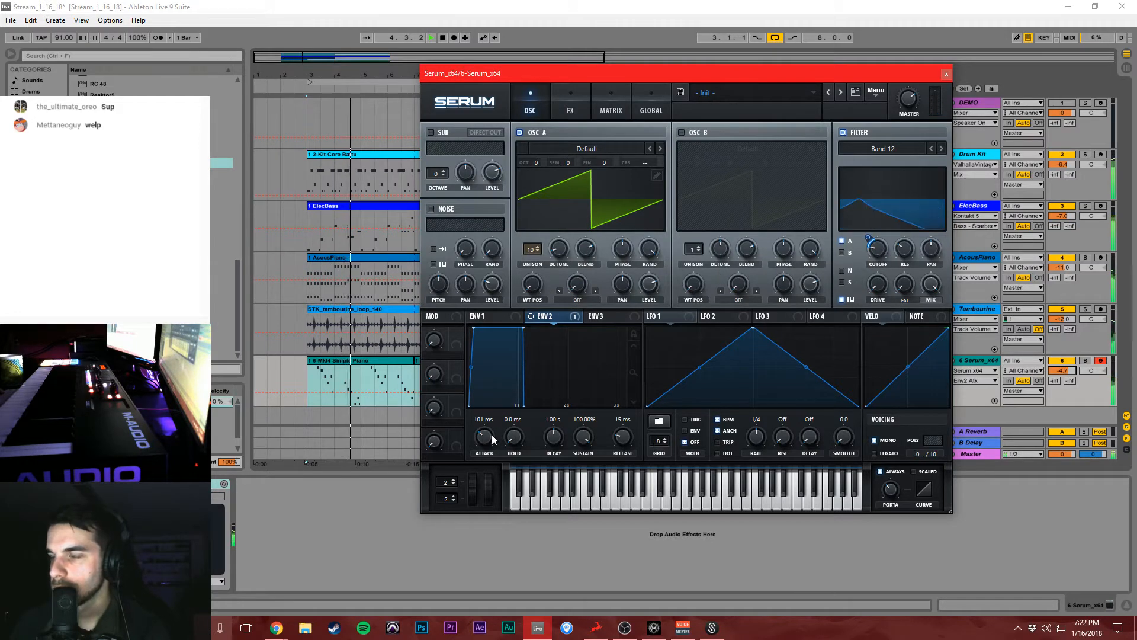
# Remove all modulators from the filter cutoff, fine-tune the cutoff during playback, and show Envelope 1.
pyautogui.rightClick(881, 258)
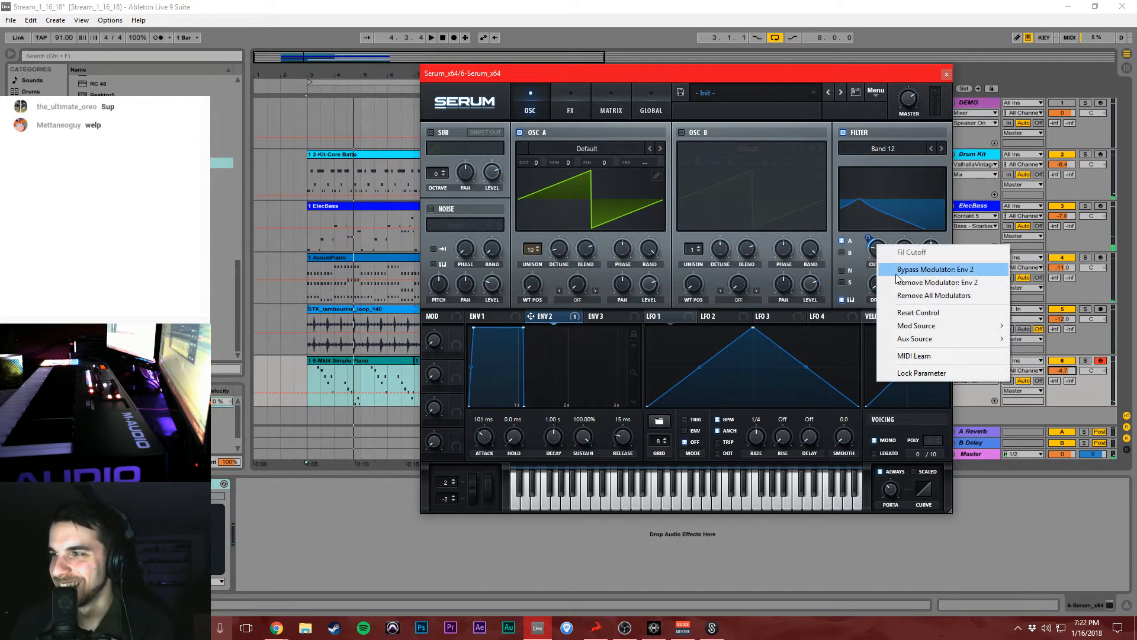
pyautogui.click(902, 294)
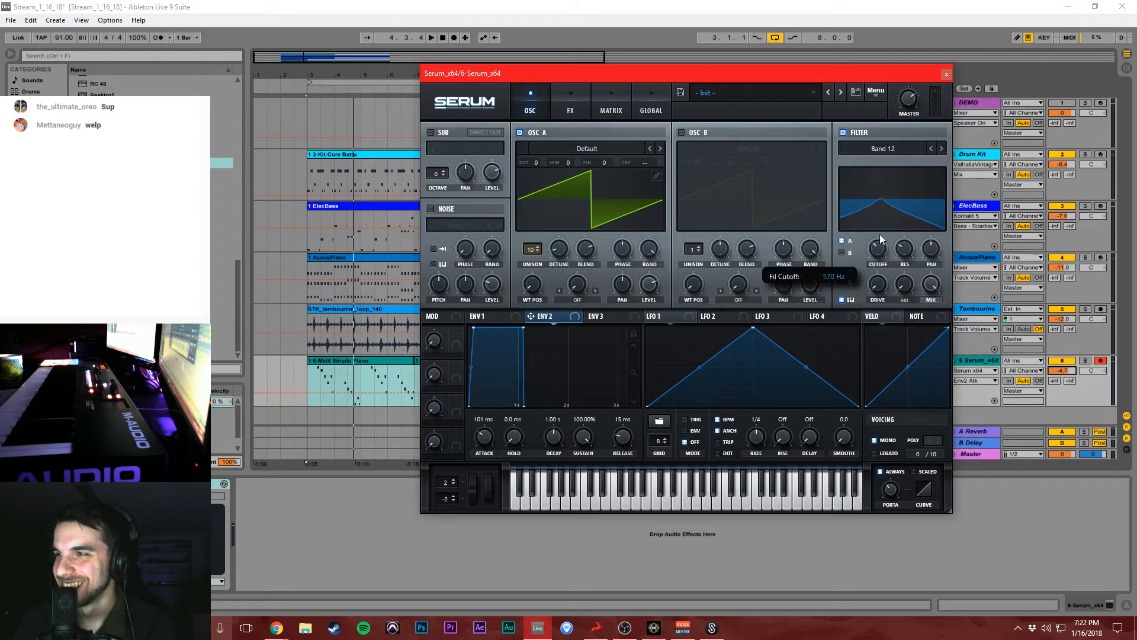
pyautogui.press('space')
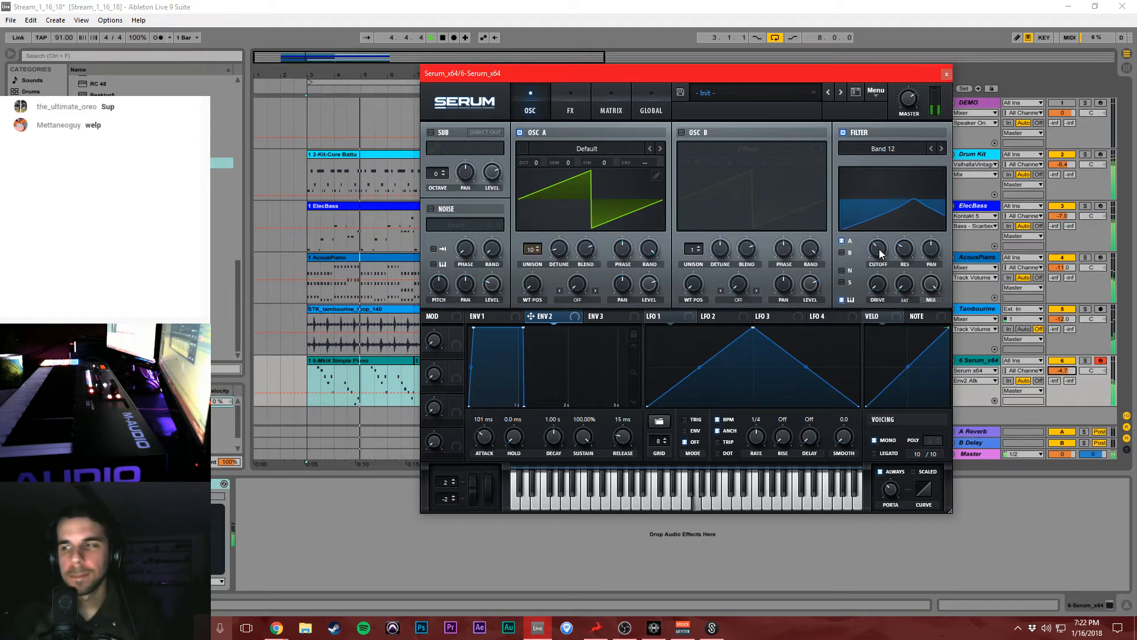
pyautogui.moveTo(887, 256)
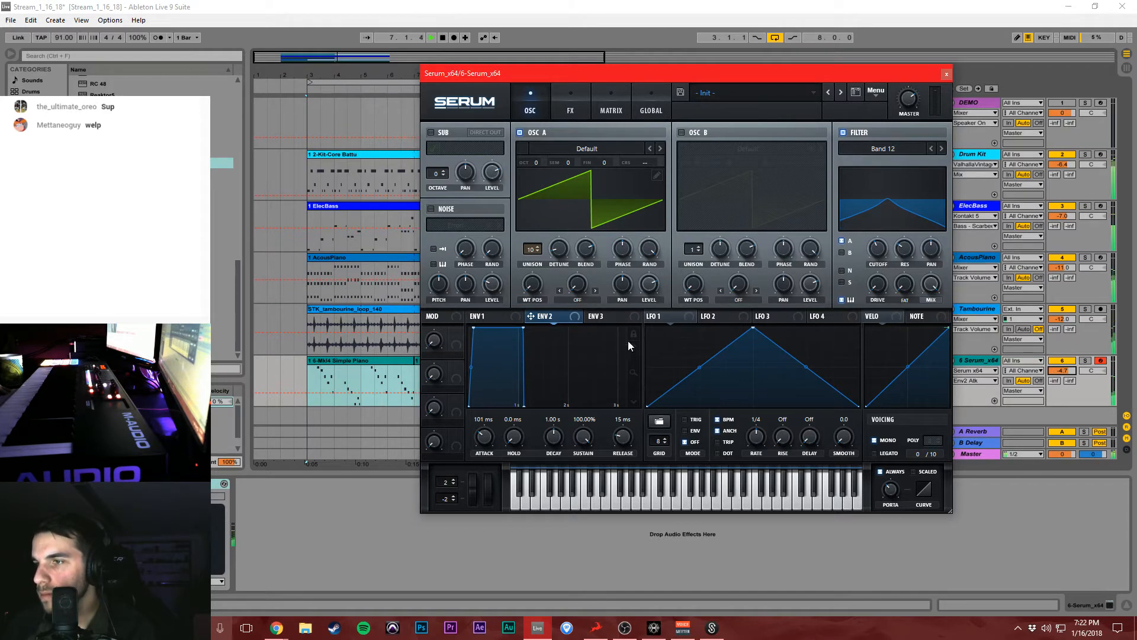
pyautogui.click(506, 320)
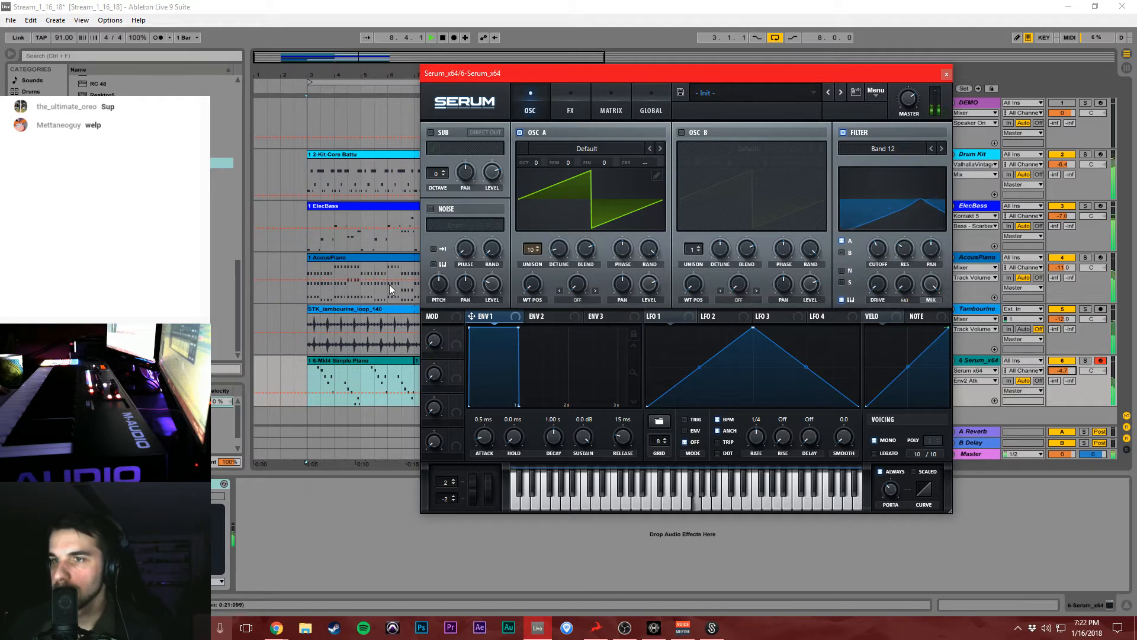
# Add a Ping Pong Delay to the B return track and delete the delay device already on it.
pyautogui.click(38, 113)
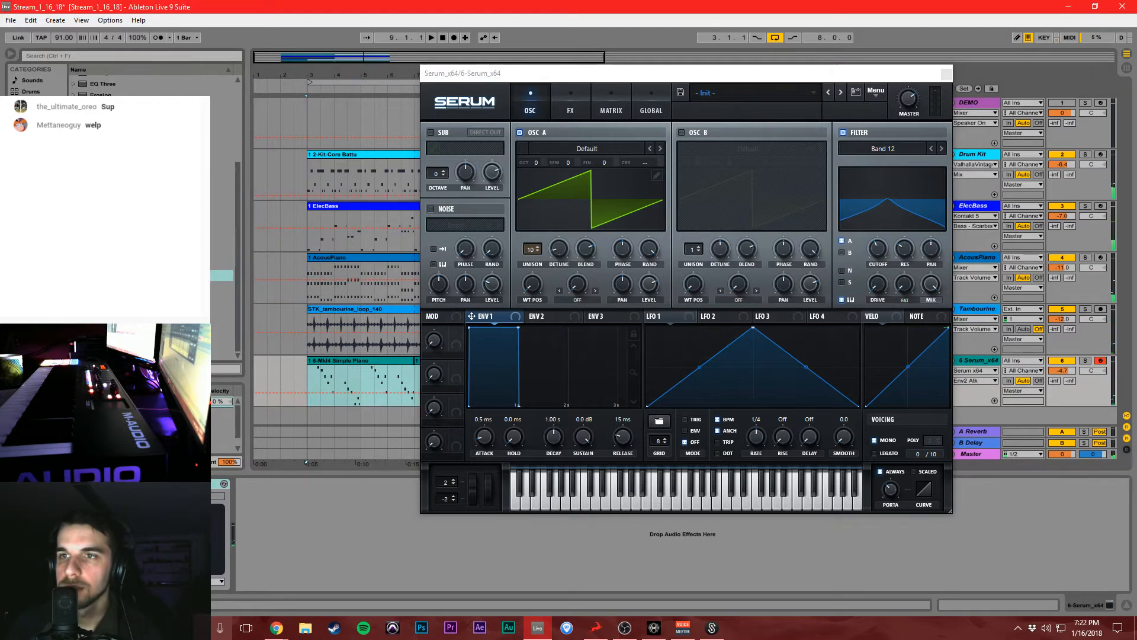
pyautogui.moveTo(233, 197); pyautogui.dragTo(236, 115)
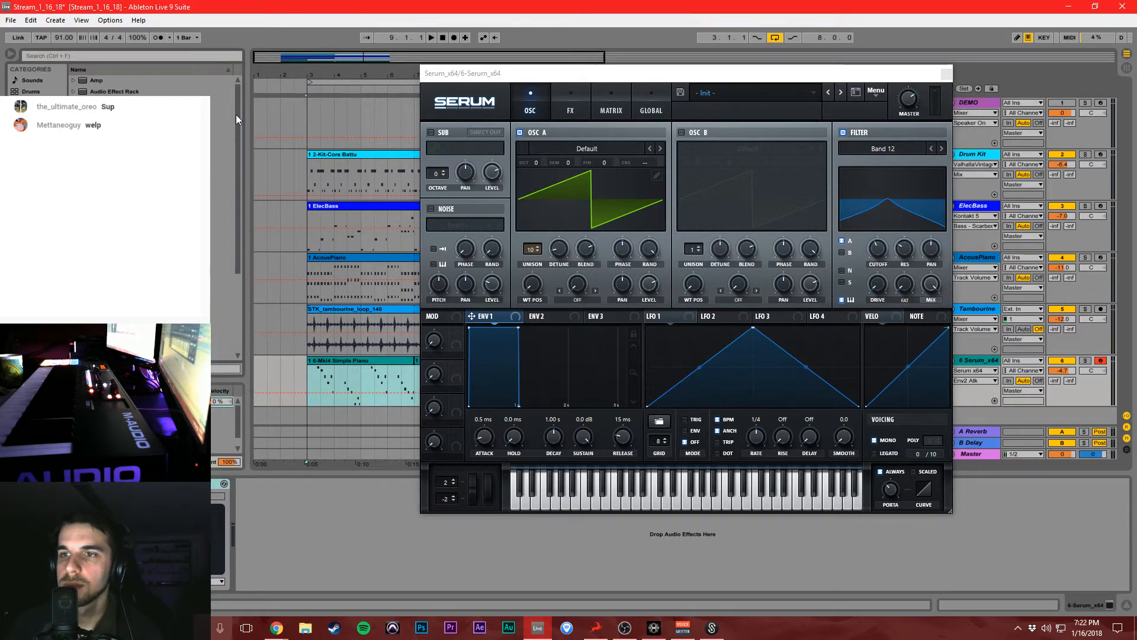
pyautogui.click(986, 394)
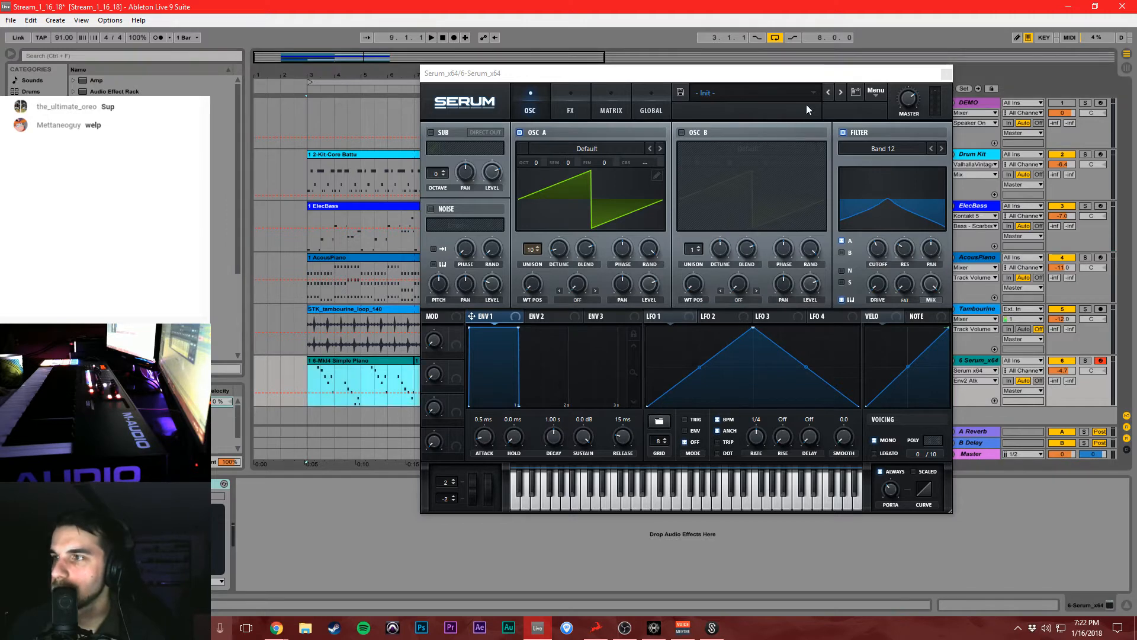
pyautogui.moveTo(800, 79); pyautogui.dragTo(713, 66)
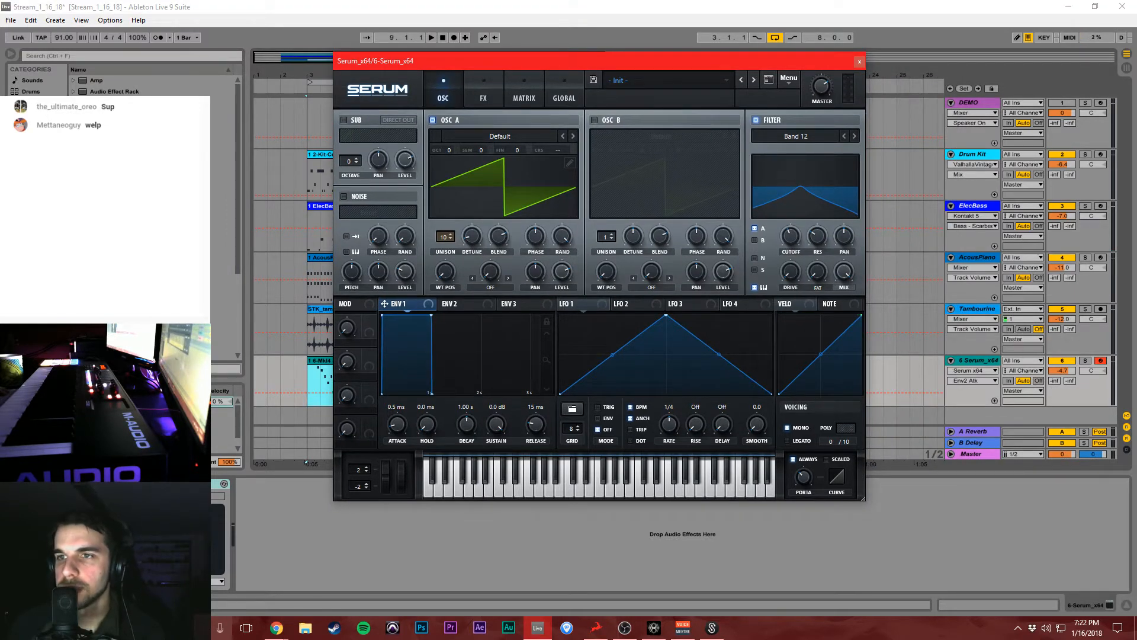
pyautogui.scroll(-2, 118, 329)
pyautogui.click(118, 328)
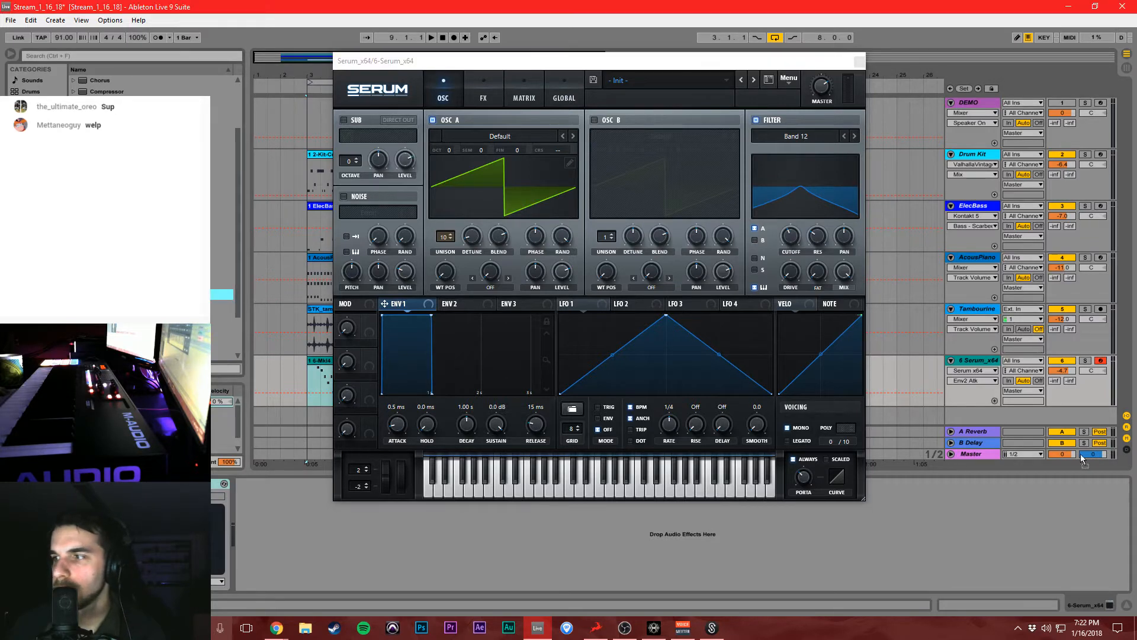
pyautogui.click(971, 443)
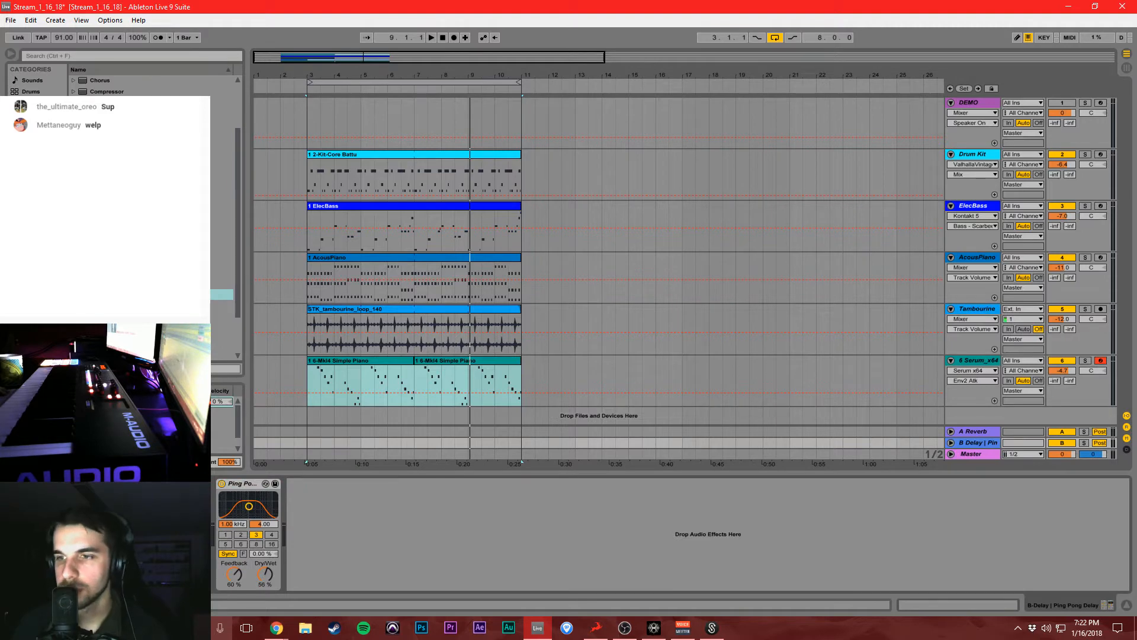
pyautogui.press('Delete')
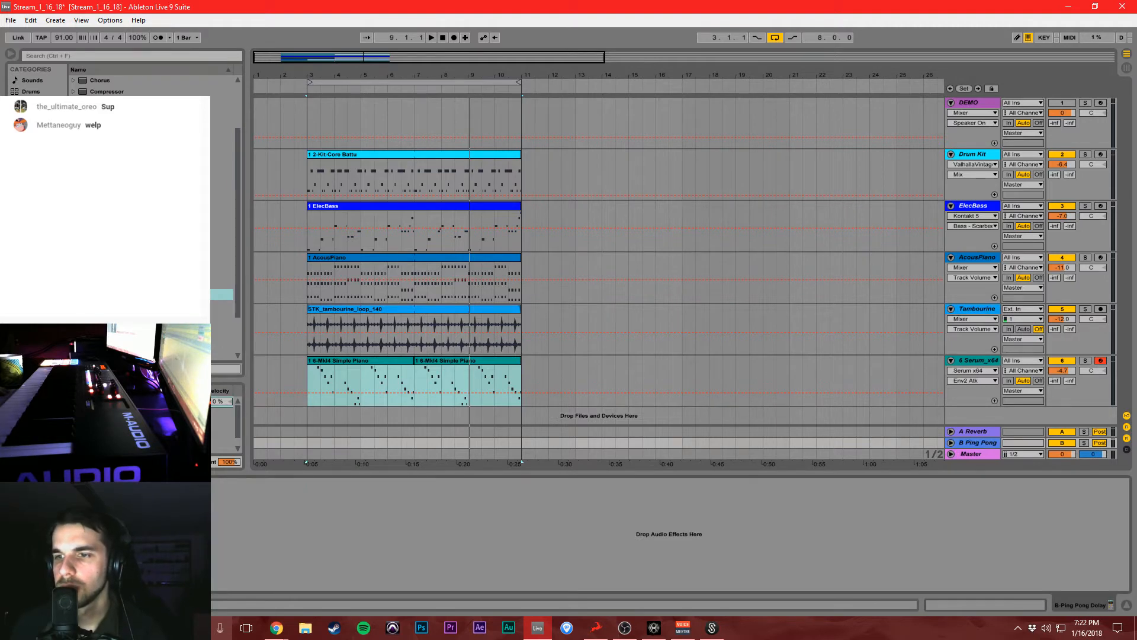
# Play the arrangement and set the Serum track's send to the Ping Pong return to about -12.
pyautogui.press('space')
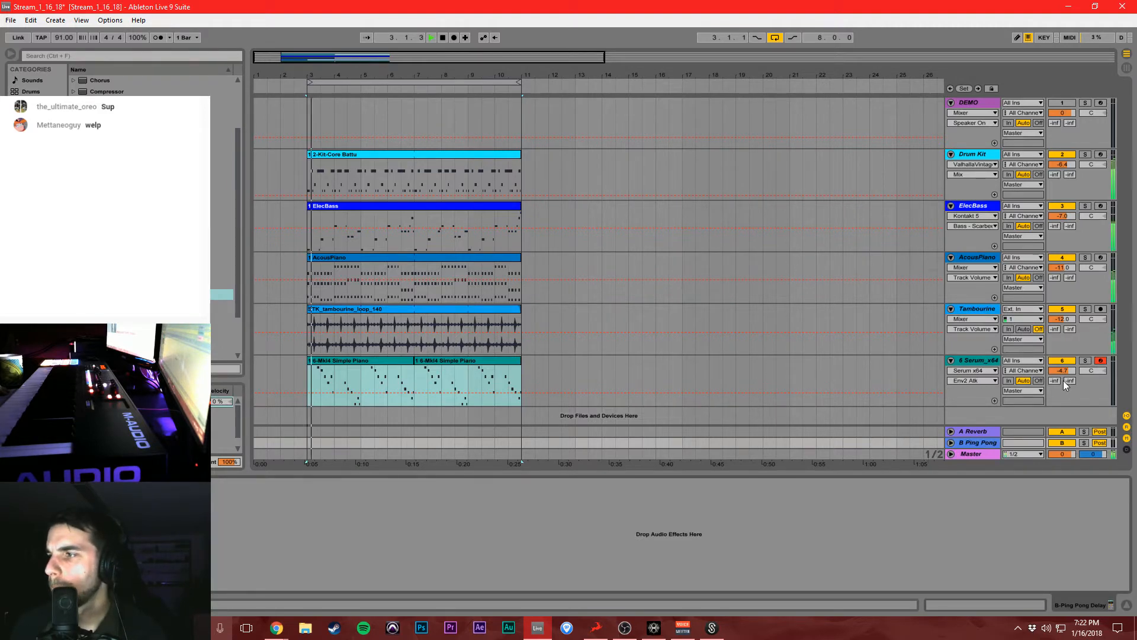
pyautogui.moveTo(1070, 381); pyautogui.dragTo(1070, 351)
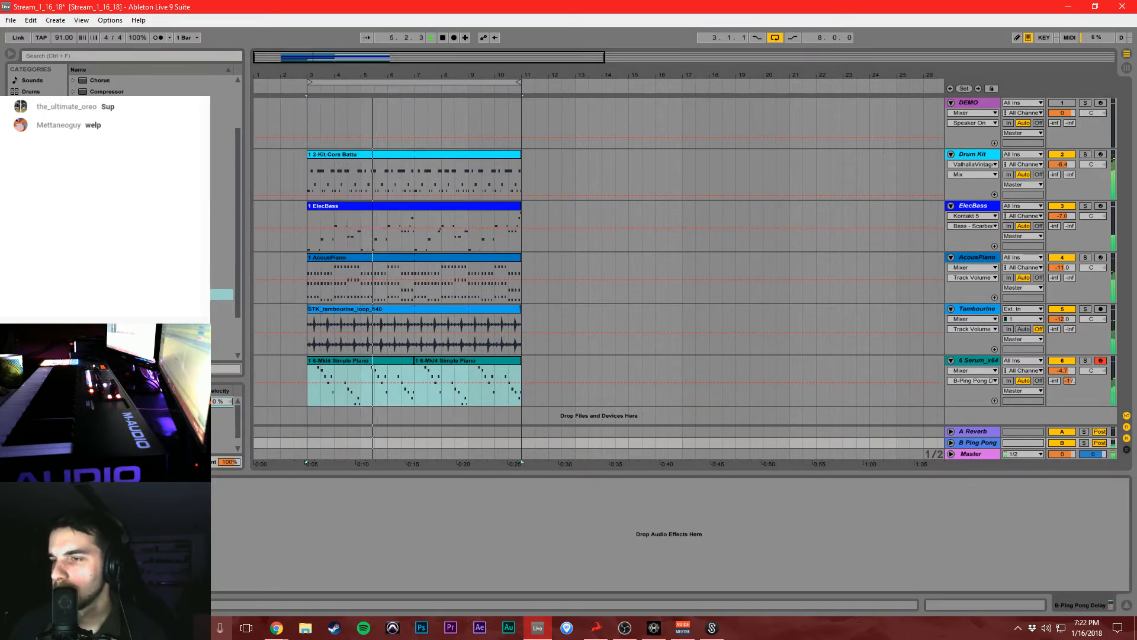
pyautogui.moveTo(1070, 381); pyautogui.dragTo(1070, 379)
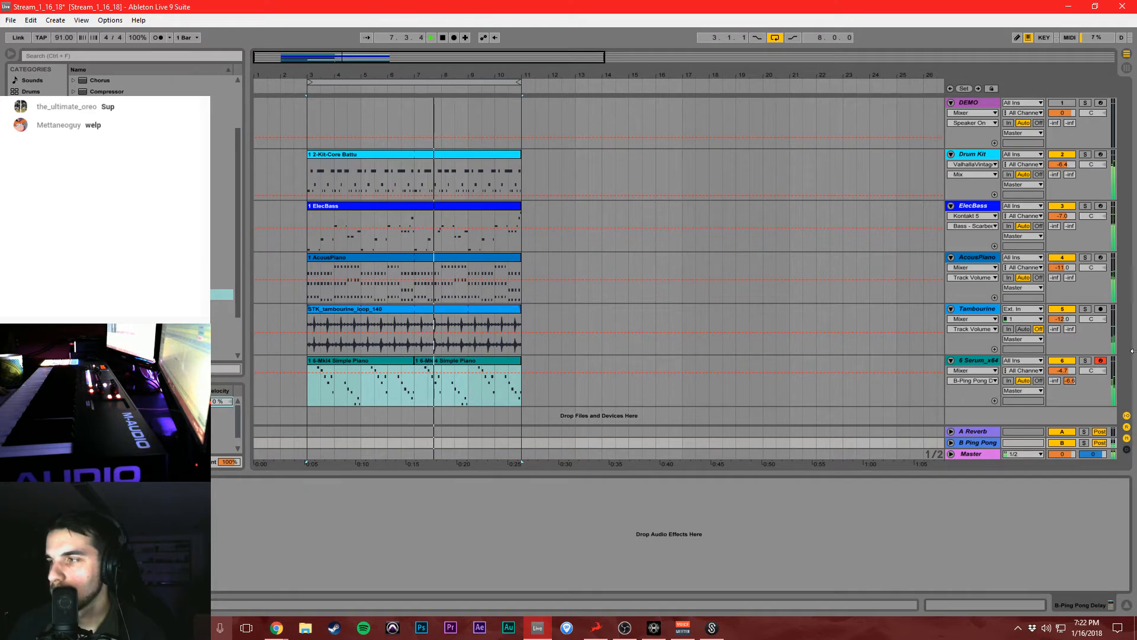
pyautogui.moveTo(1070, 380); pyautogui.dragTo(1070, 388)
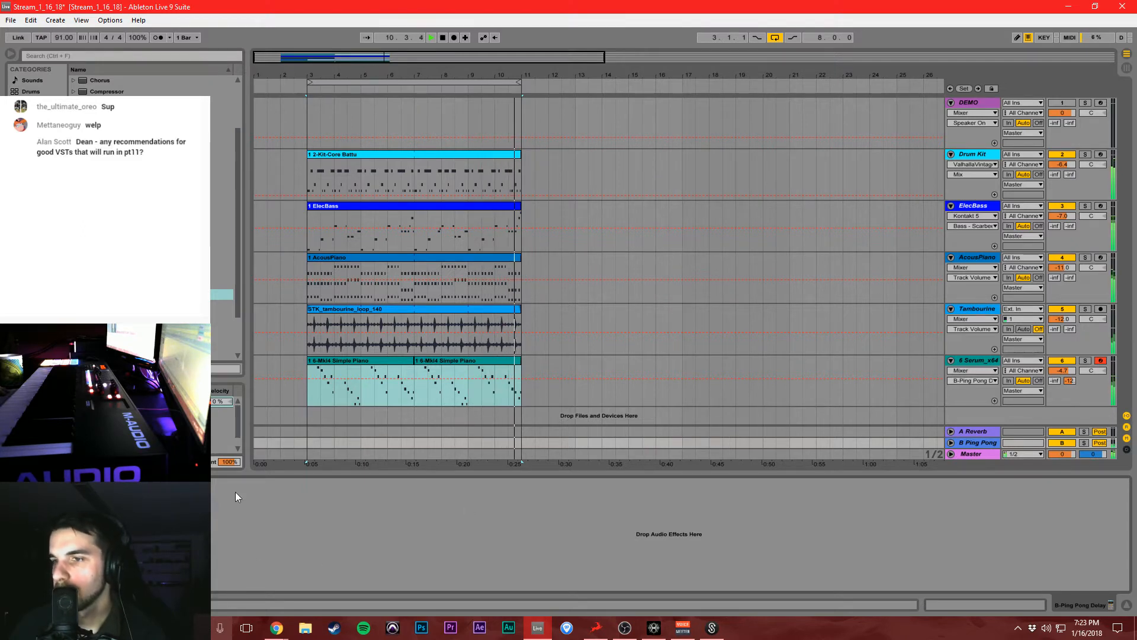
# Play the arrangement from bar 3 to audition the delayed Serum part, stop playback, and save the set.
pyautogui.press('space')
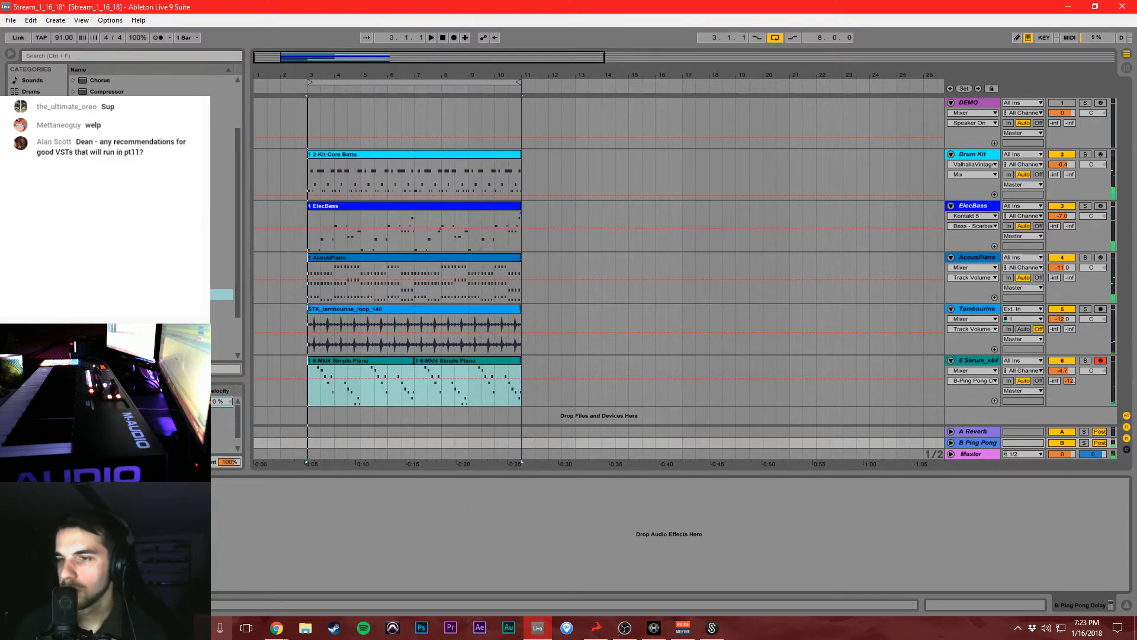
pyautogui.press('space')
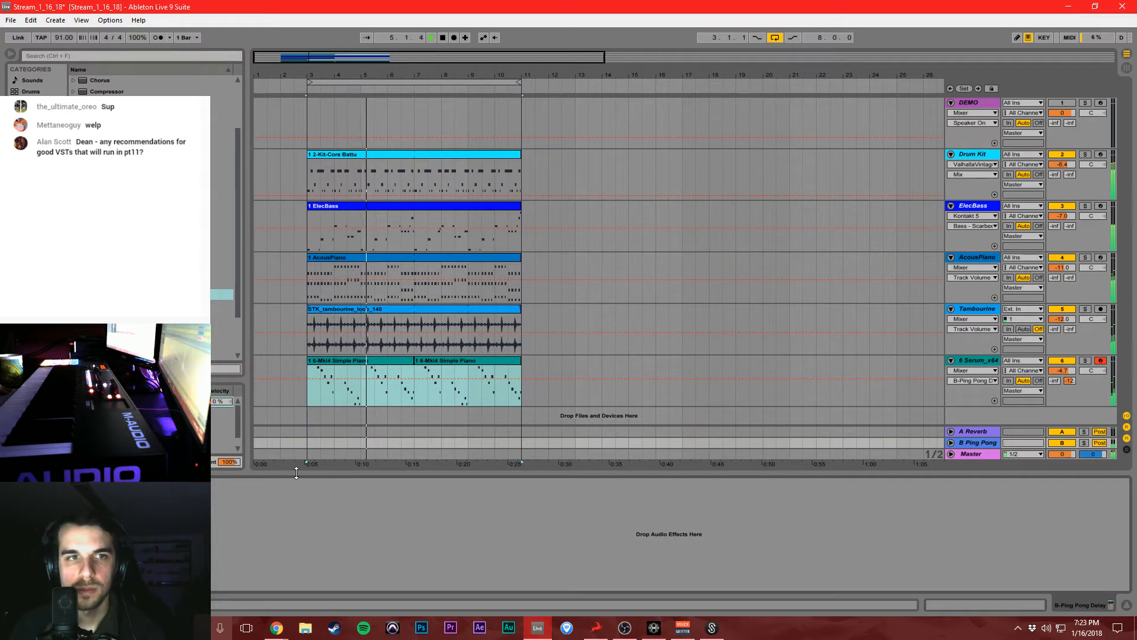
pyautogui.press('space')
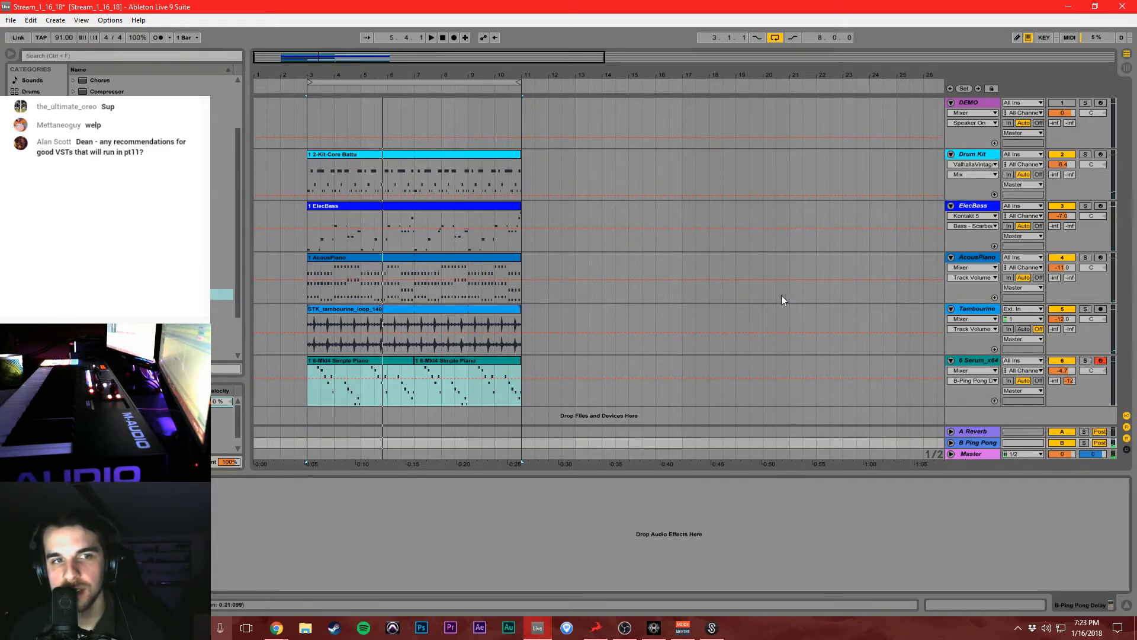
pyautogui.click(650, 213)
pyautogui.hotkey('ctrl', 's')
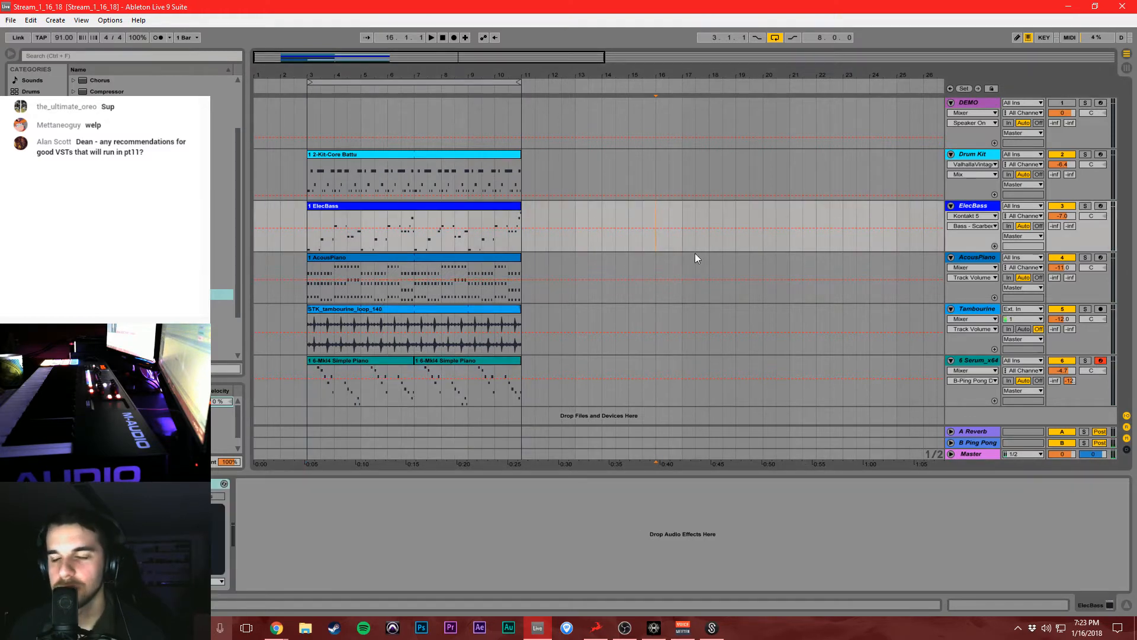
pyautogui.click(687, 225)
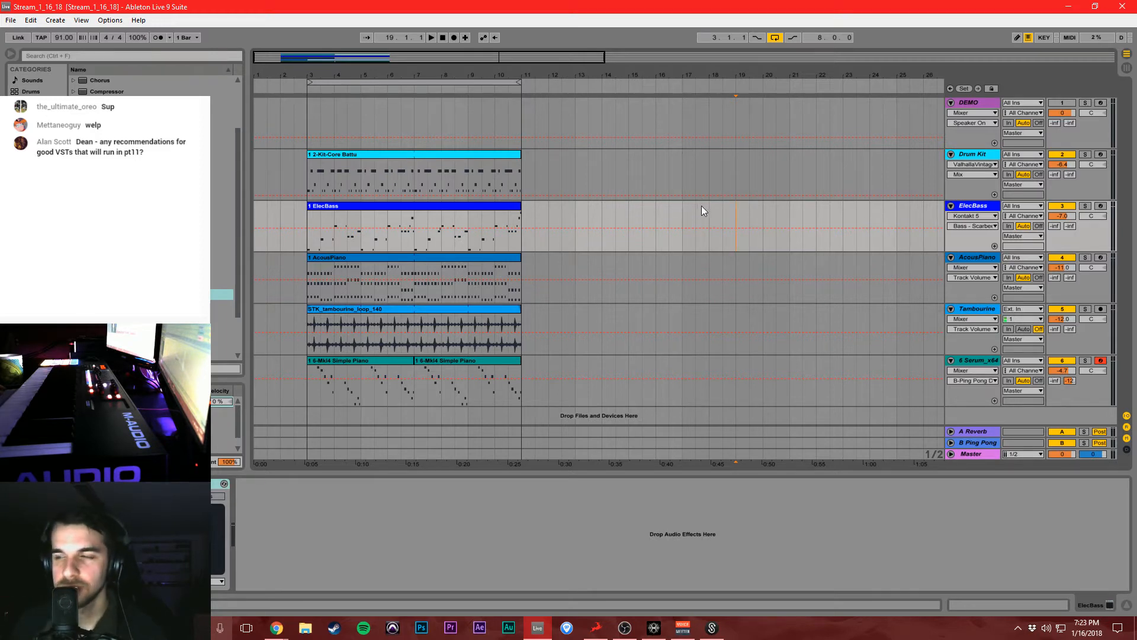
pyautogui.click(588, 210)
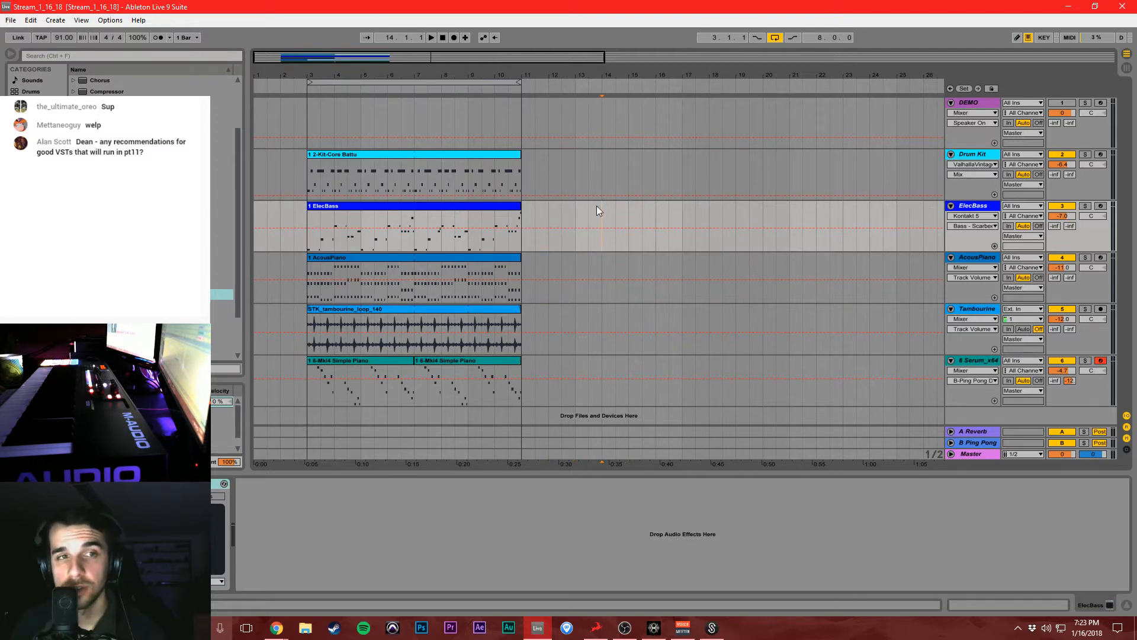
pyautogui.click(627, 208)
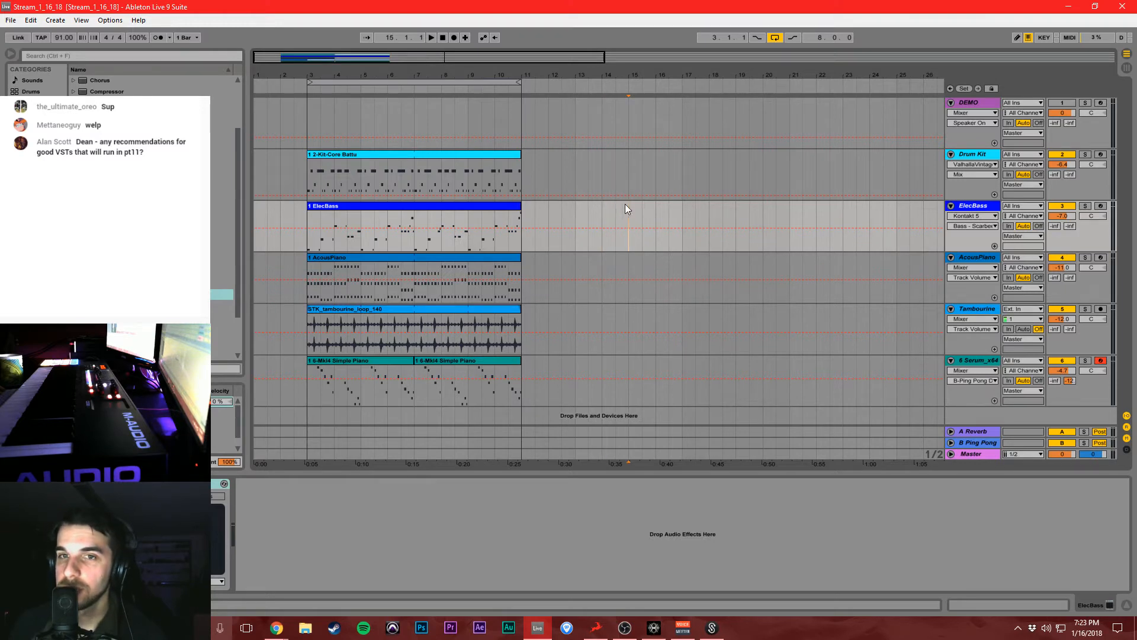
pyautogui.click(706, 208)
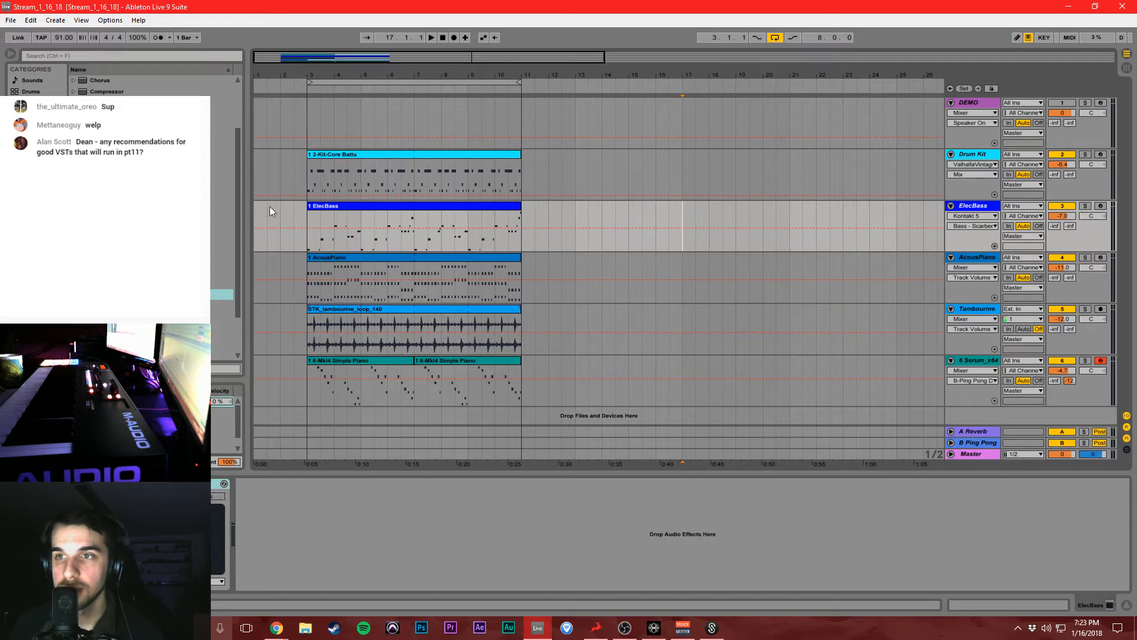
# Add iZotope Alloy 2 to the ElecBass track and pull its EQ band 2 to about -6.1 dB at 137 Hz.
pyautogui.scroll(3, 148, 207)
pyautogui.scroll(-15, 210, 173)
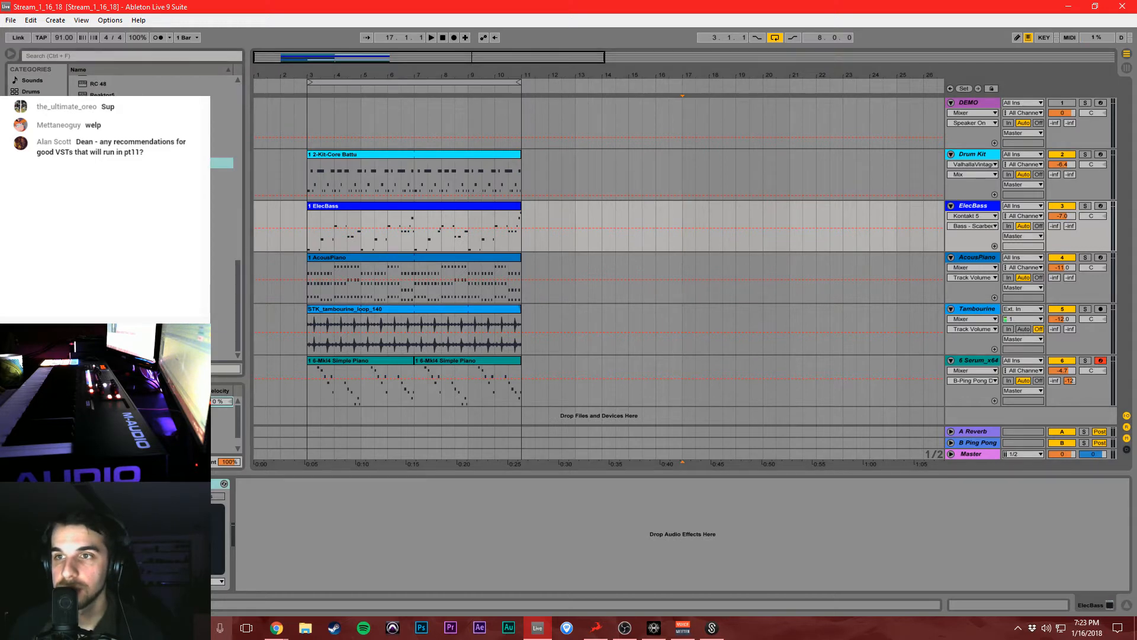
pyautogui.moveTo(237, 237); pyautogui.dragTo(242, 58)
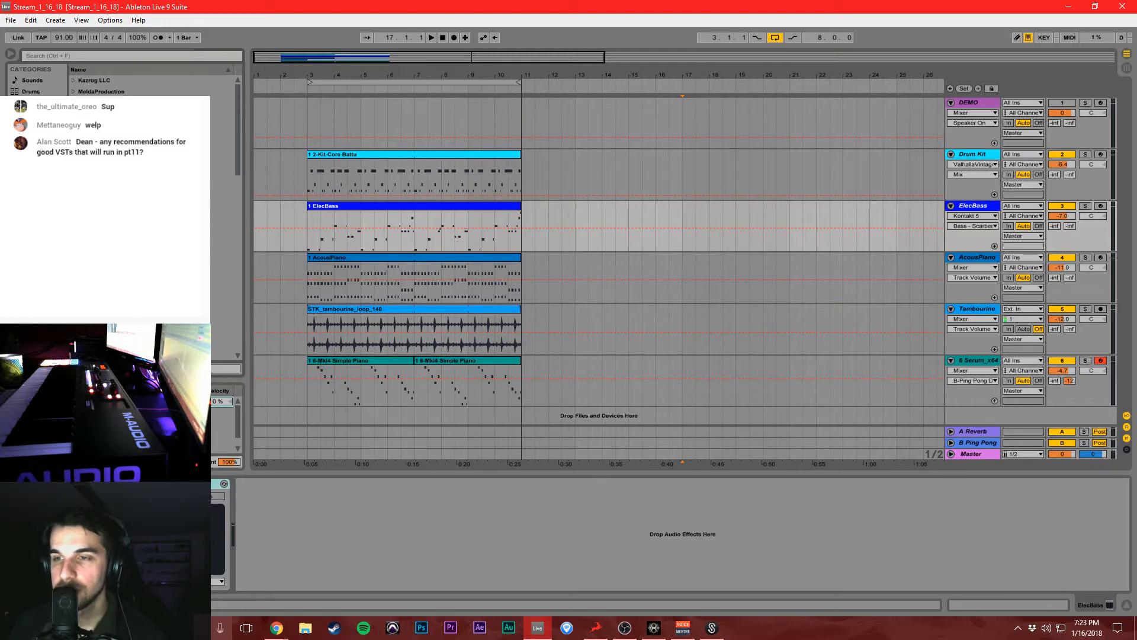
pyautogui.moveTo(130, 260); pyautogui.dragTo(435, 489)
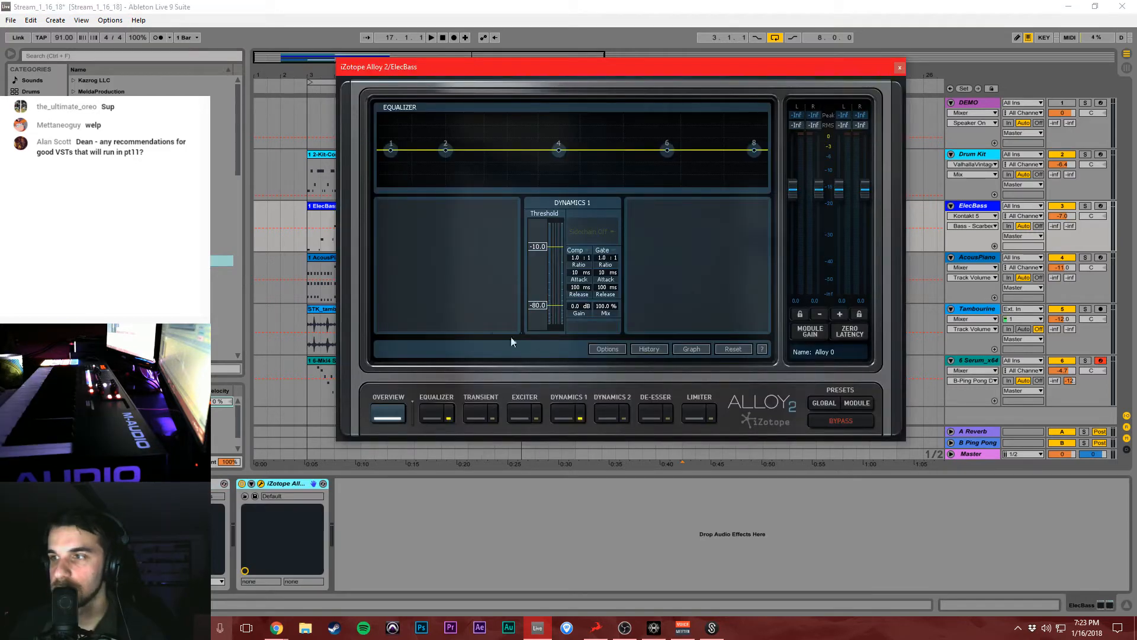
pyautogui.moveTo(445, 149); pyautogui.dragTo(464, 172)
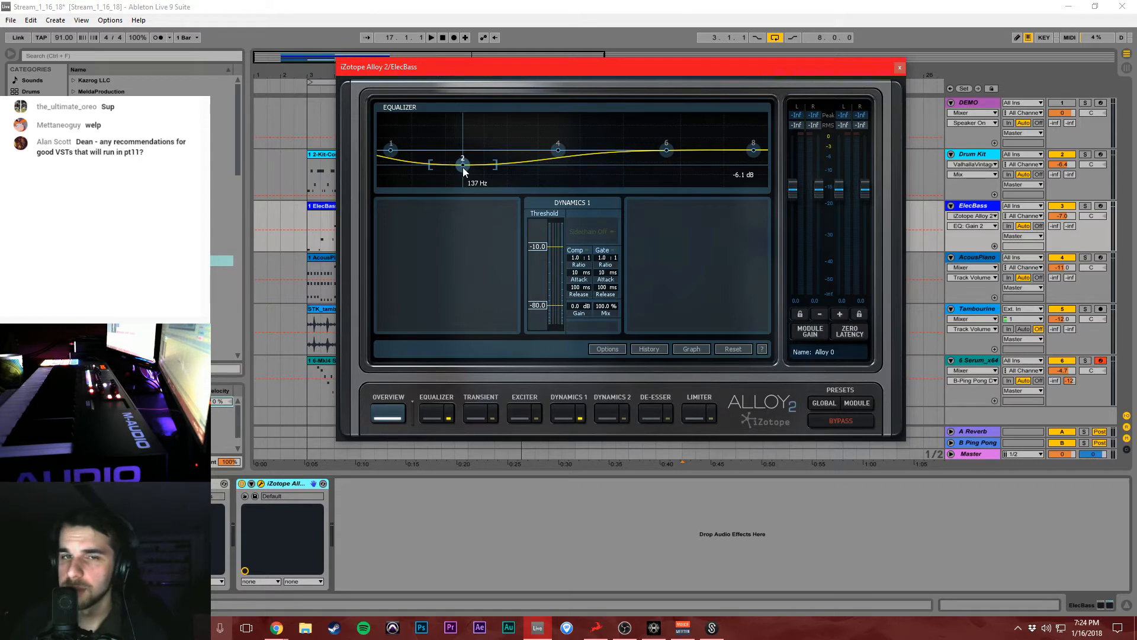
# Look through Alloy 2's Equalizer, Transient, Exciter, Dynamics, De-Esser and Limiter modules.
pyautogui.click(567, 409)
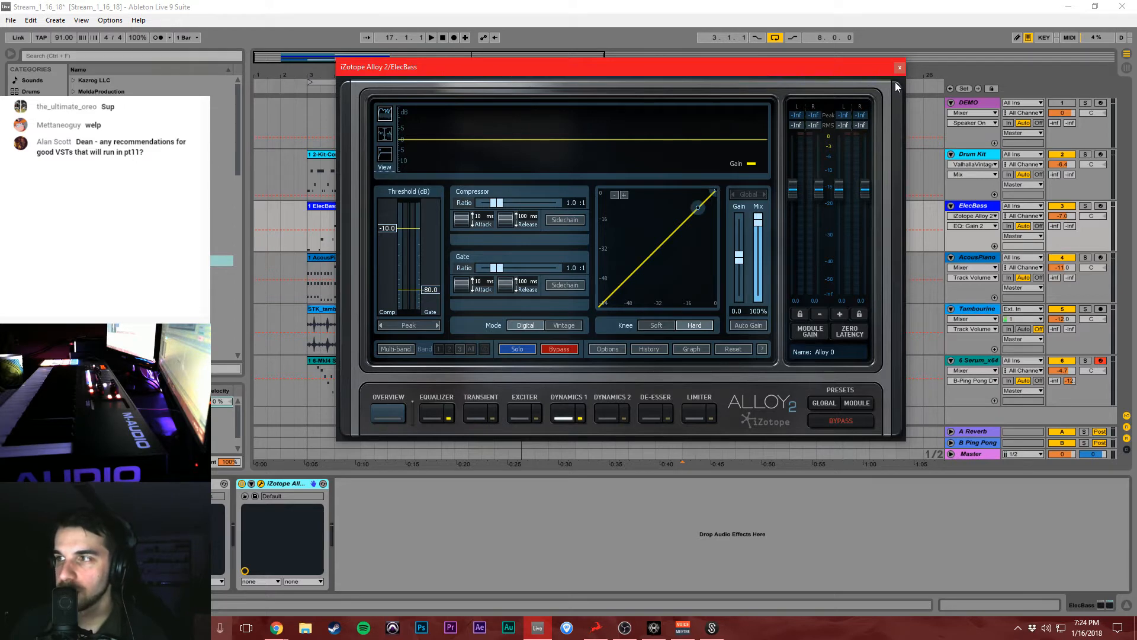
pyautogui.click(433, 414)
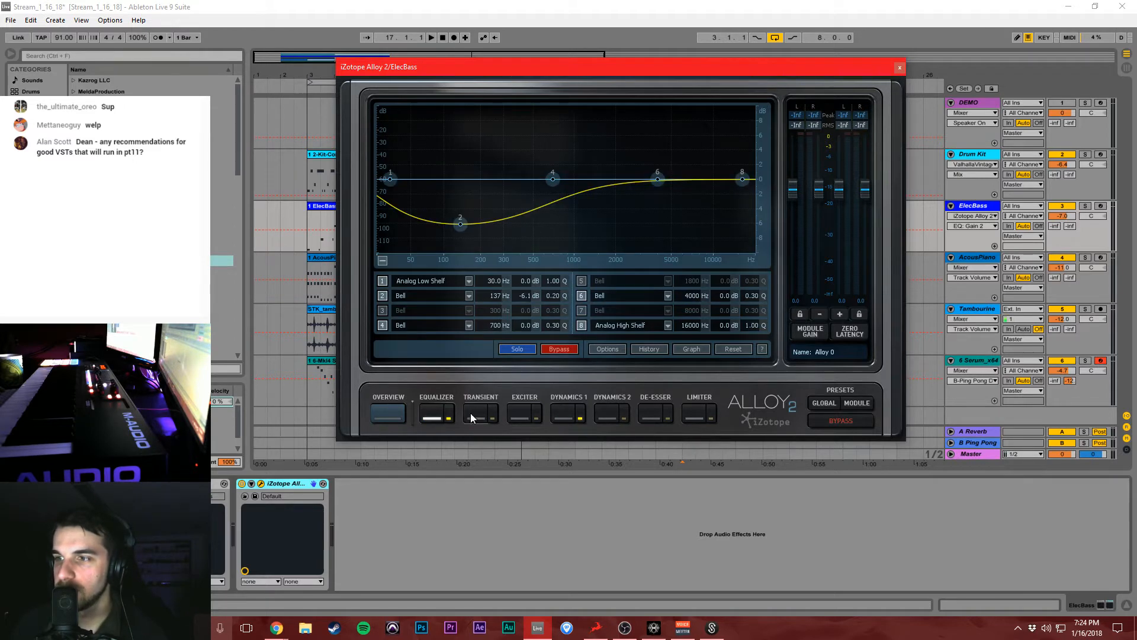
pyautogui.click(472, 417)
pyautogui.click(521, 415)
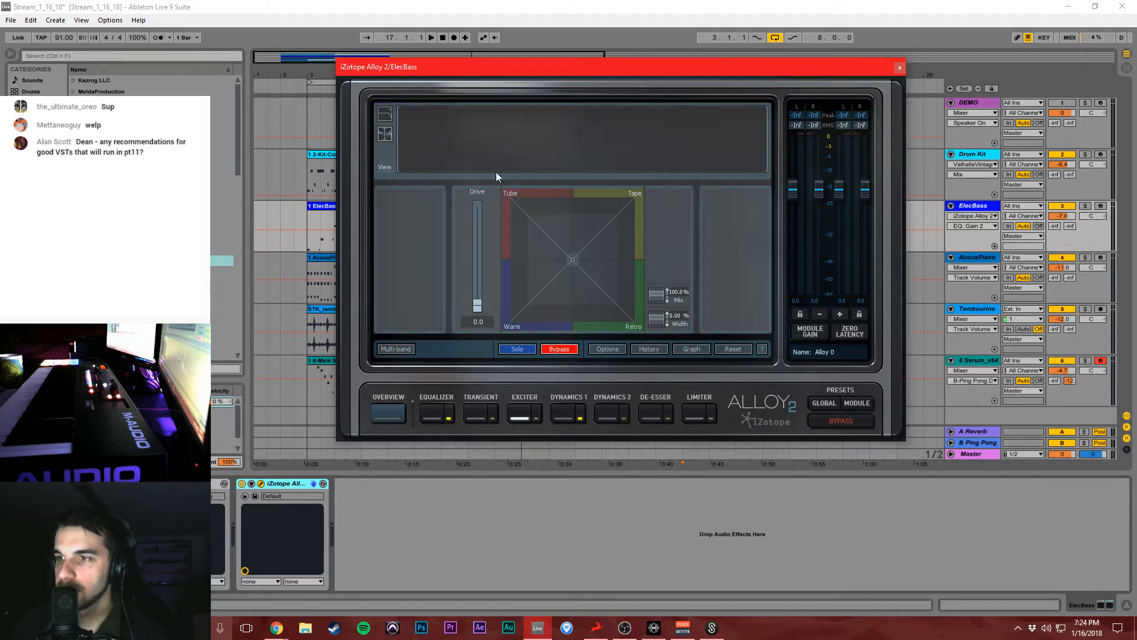
pyautogui.click(572, 254)
pyautogui.click(567, 413)
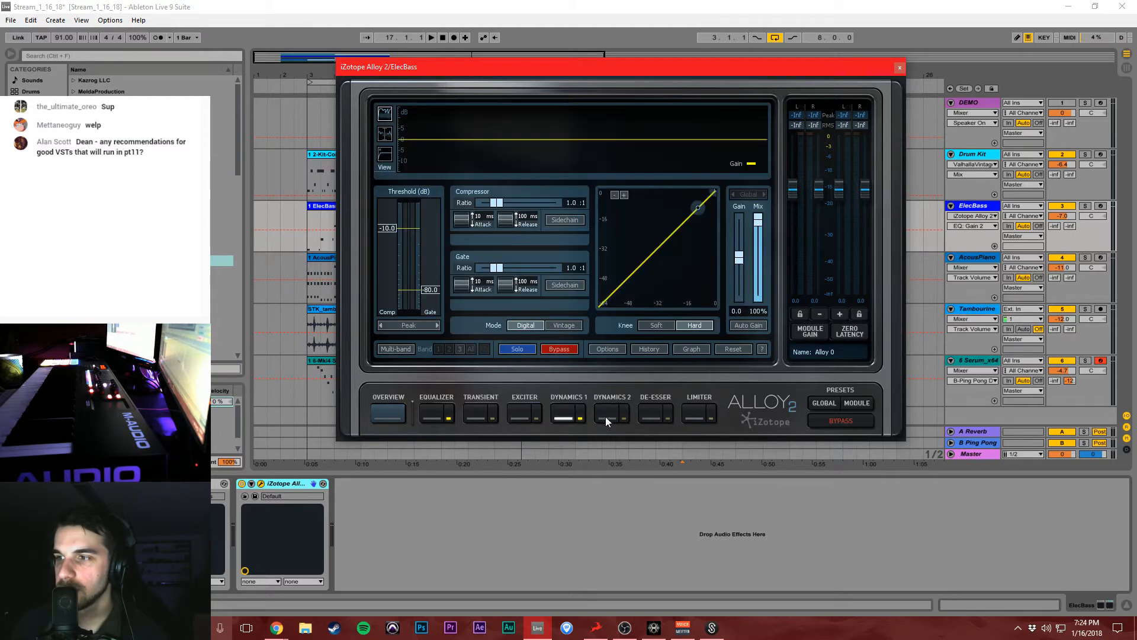
pyautogui.click(610, 419)
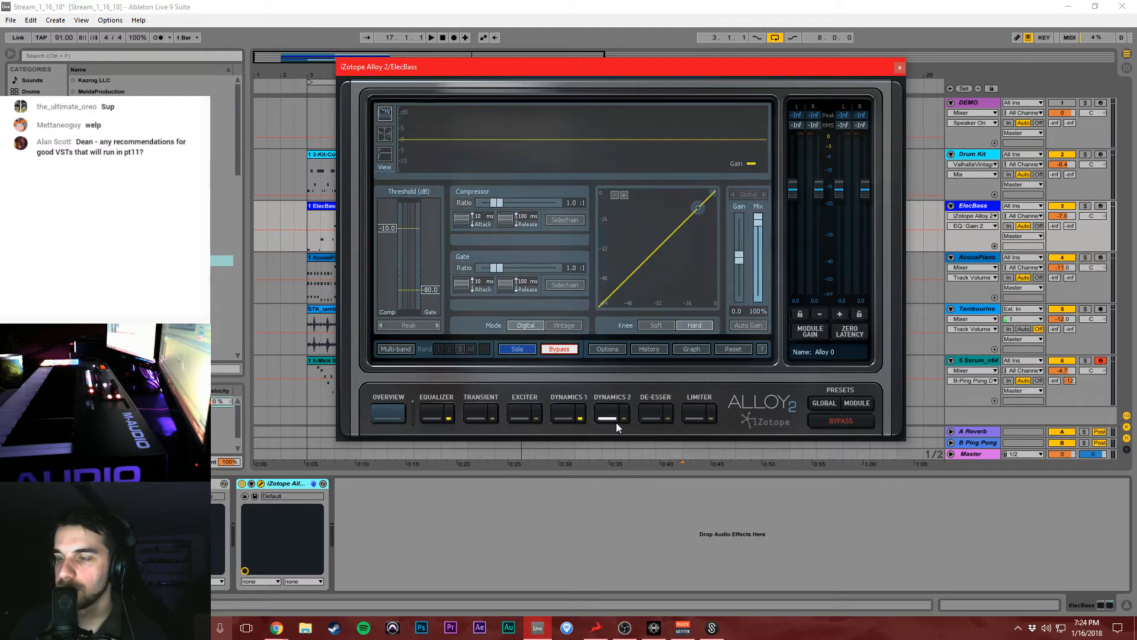
pyautogui.click(651, 414)
pyautogui.click(699, 418)
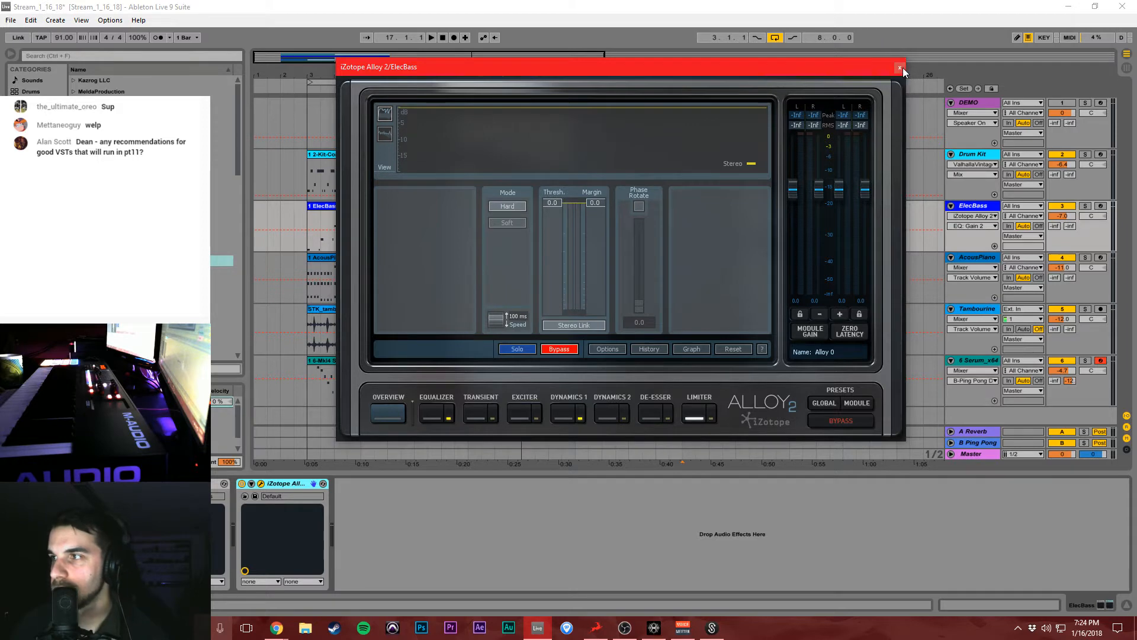
# Close Alloy 2 and delete it from the ElecBass track.
pyautogui.click(899, 67)
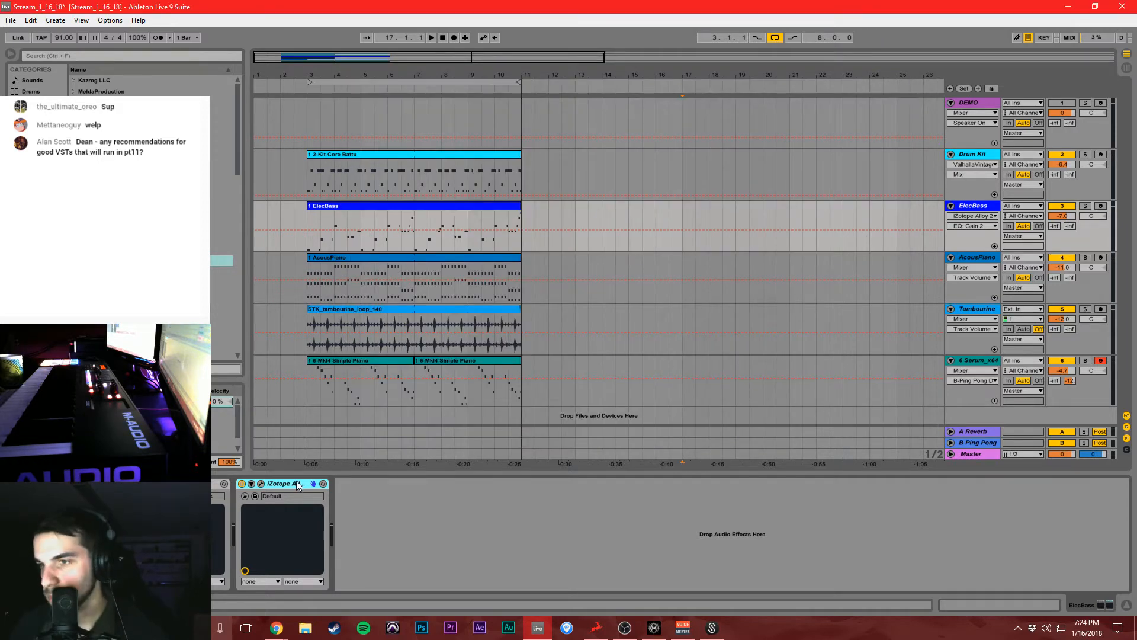
pyautogui.press('Delete')
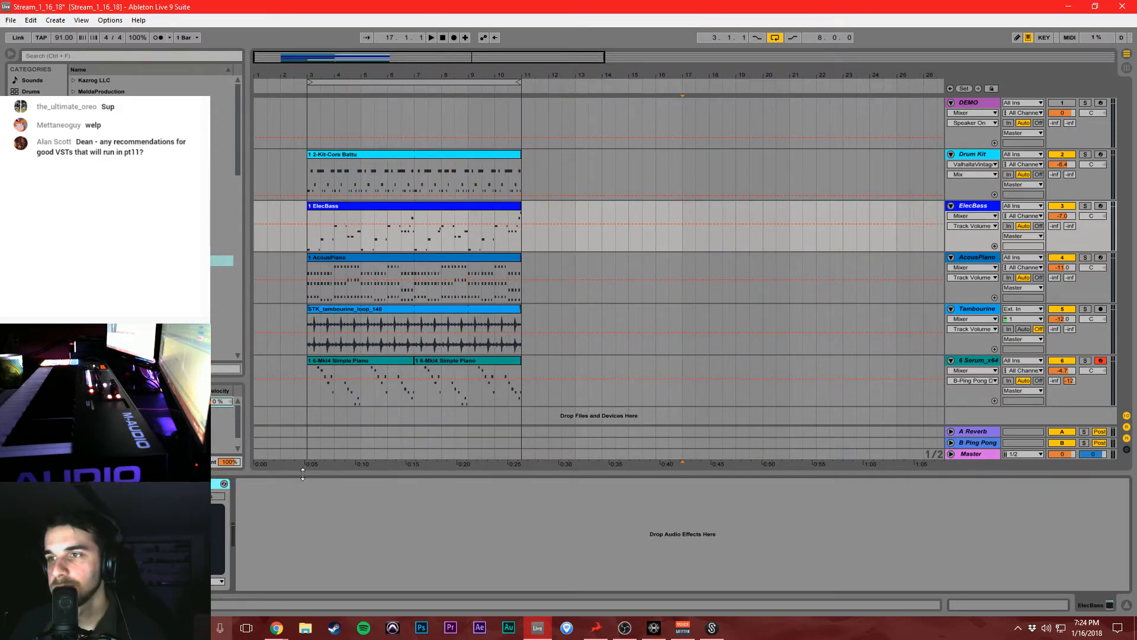
# Add ValhallaVintageVerb to the A return track and delete the Reverb device already on it.
pyautogui.moveTo(243, 153); pyautogui.dragTo(226, 367)
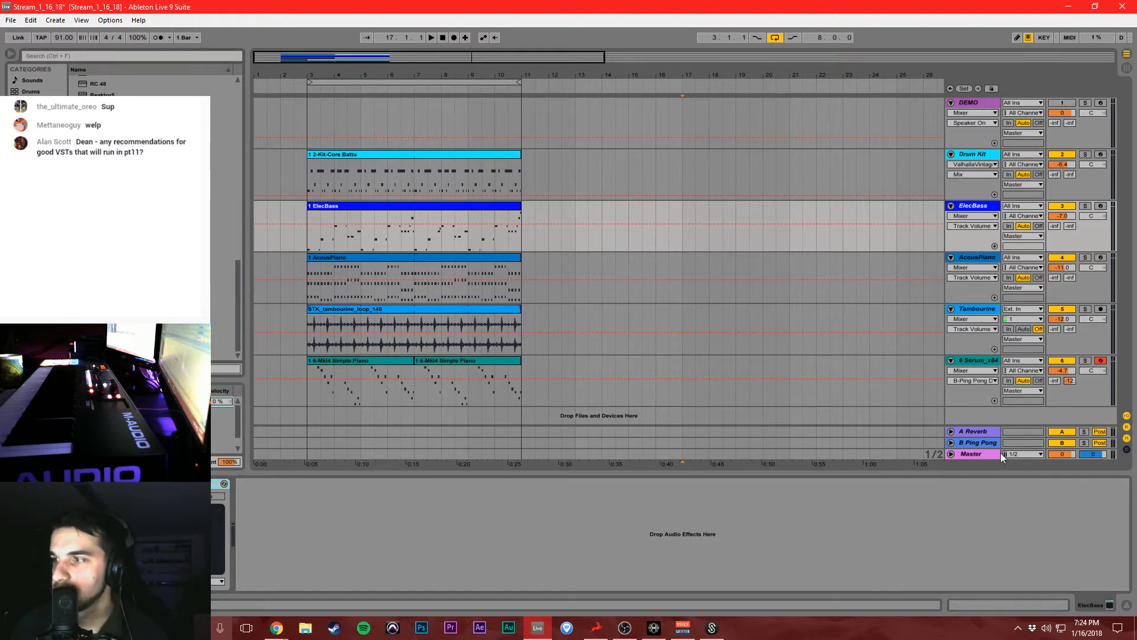
pyautogui.click(973, 431)
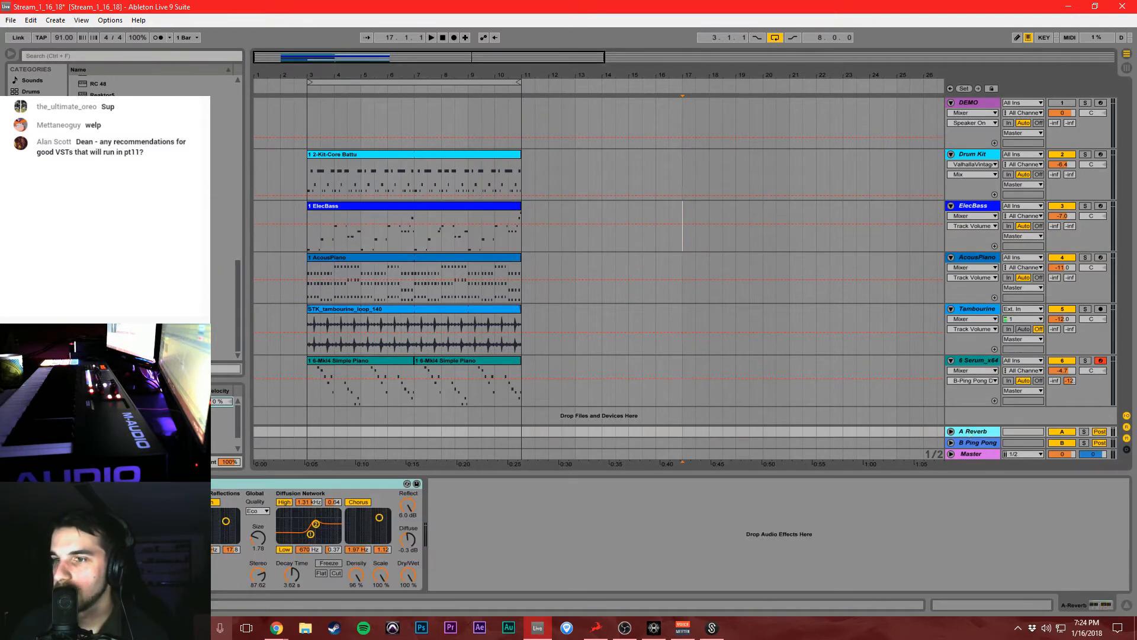
pyautogui.moveTo(148, 275); pyautogui.dragTo(517, 555)
pyautogui.click(329, 486)
pyautogui.press('Delete')
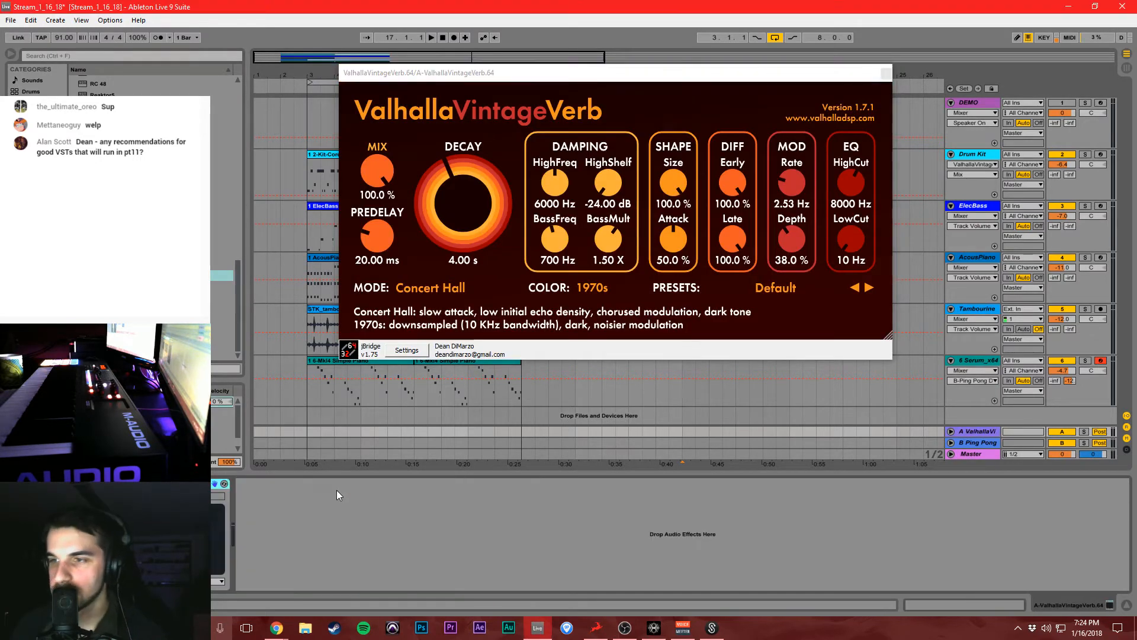
# Set ValhallaVintageVerb's color to NOW and its decay to about 0.92 s, and close its window.
pyautogui.click(574, 287)
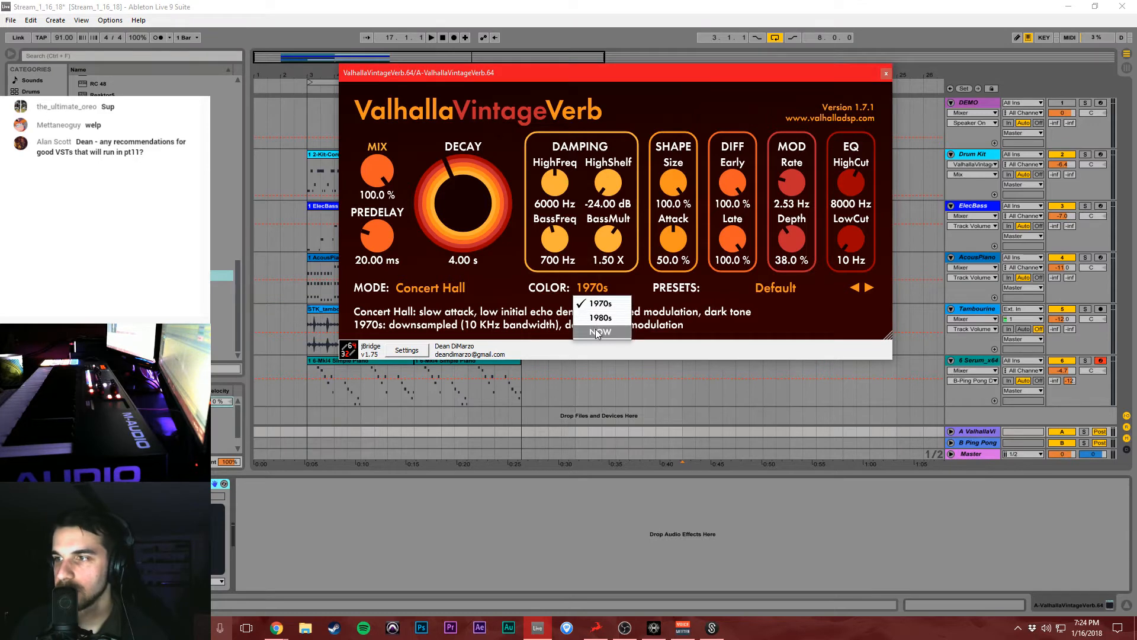
pyautogui.click(586, 331)
pyautogui.moveTo(423, 199); pyautogui.dragTo(424, 249)
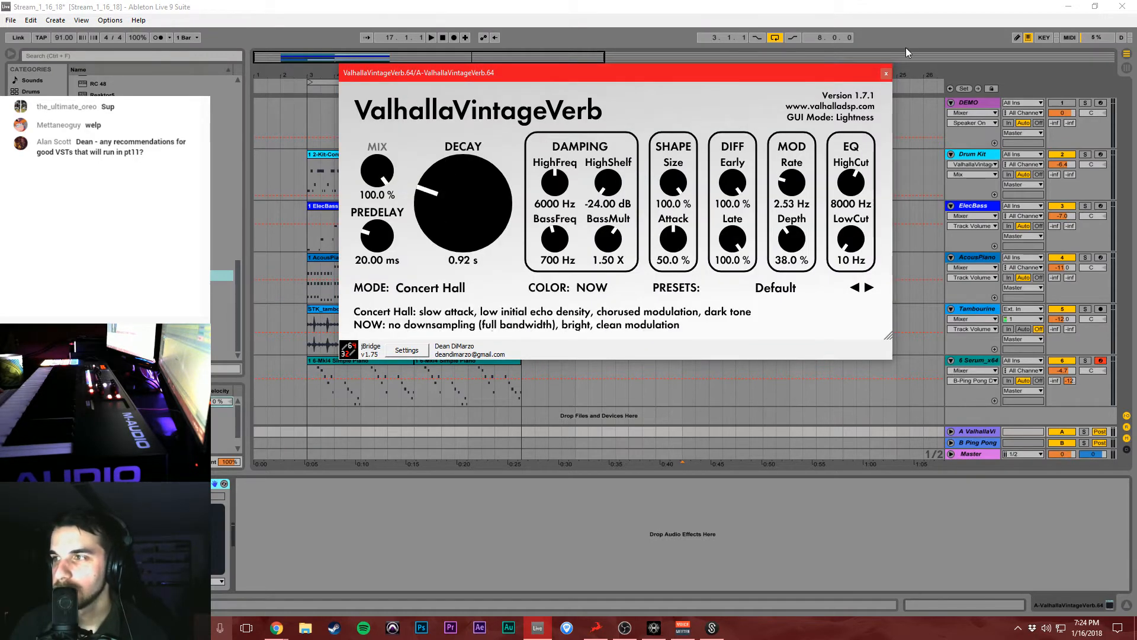
pyautogui.click(887, 73)
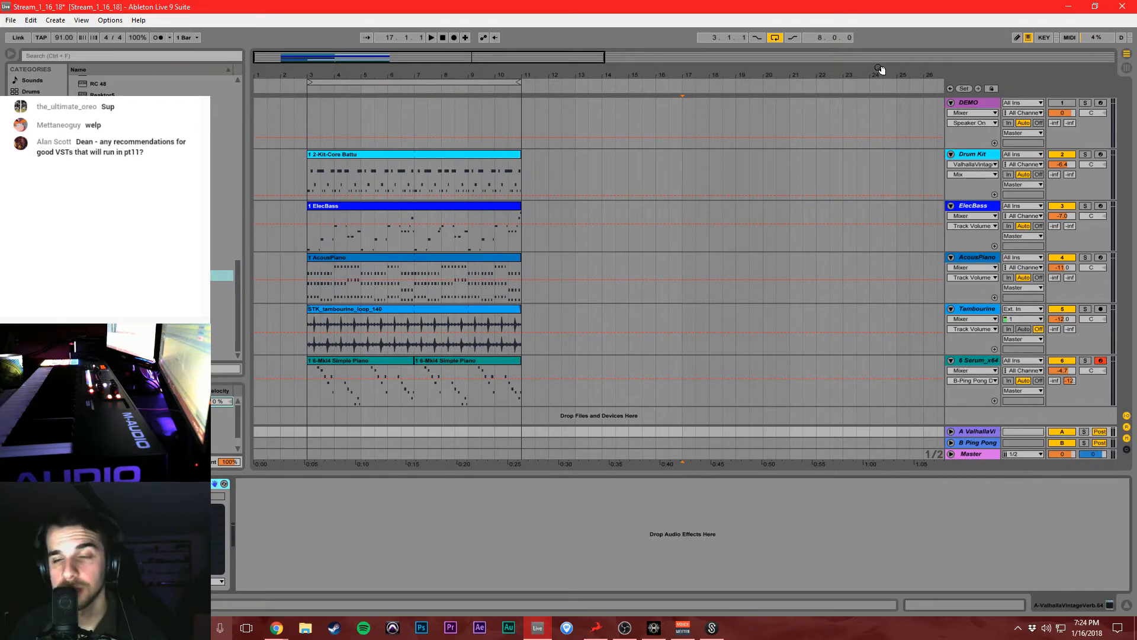
# Play the arrangement and set the Serum track's send to the ValhallaVintageVerb return to about -11.
pyautogui.click(312, 399)
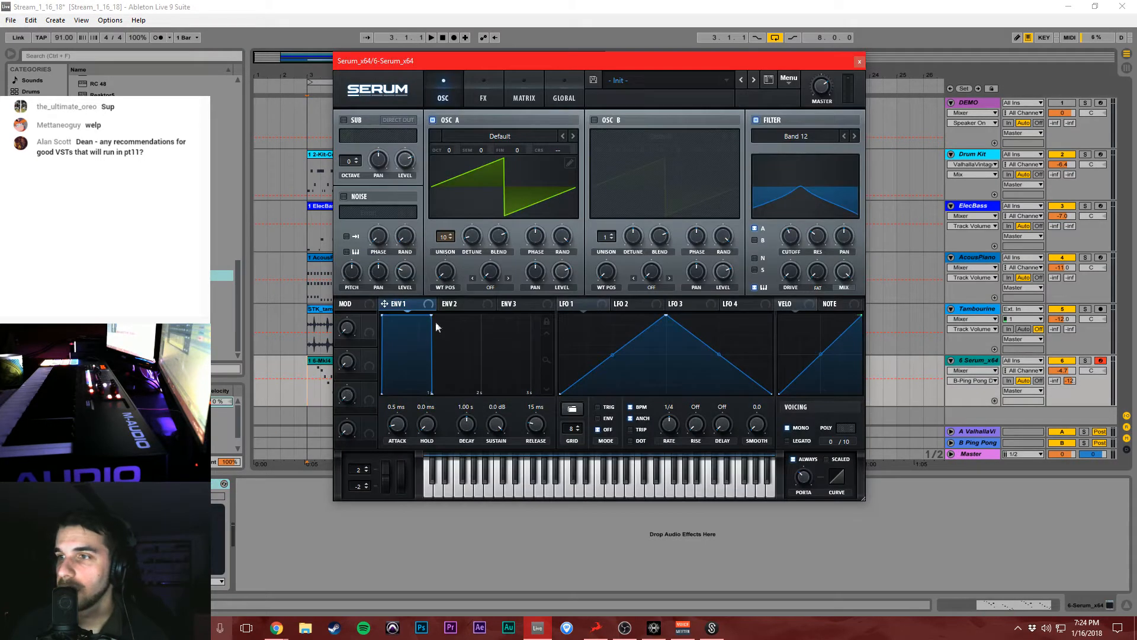
pyautogui.moveTo(518, 63); pyautogui.dragTo(557, 89)
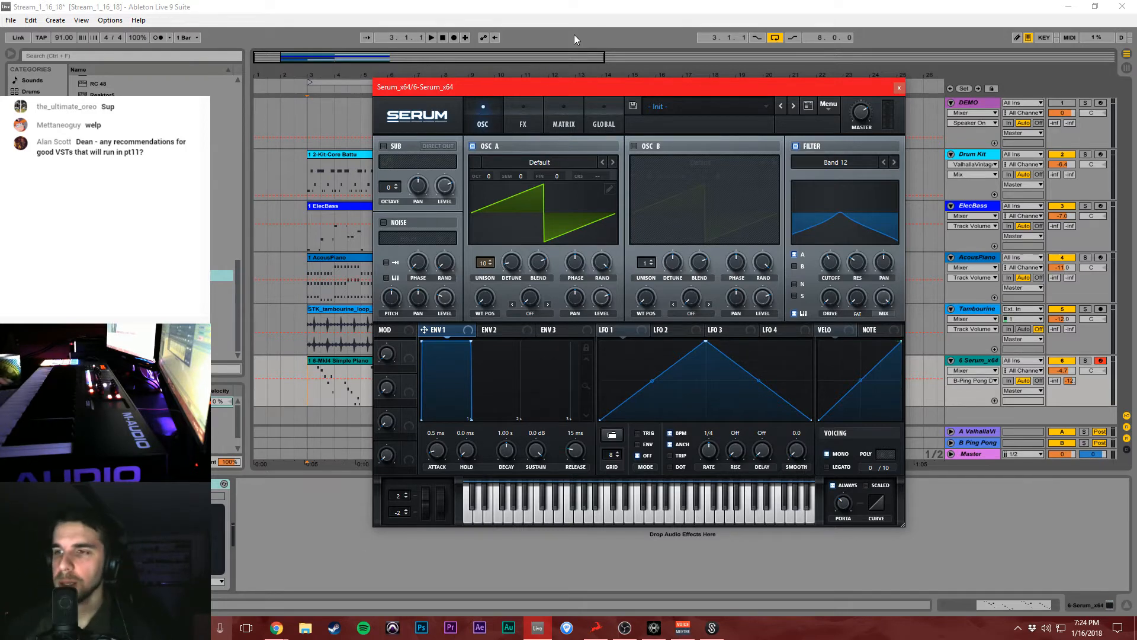
pyautogui.press('space')
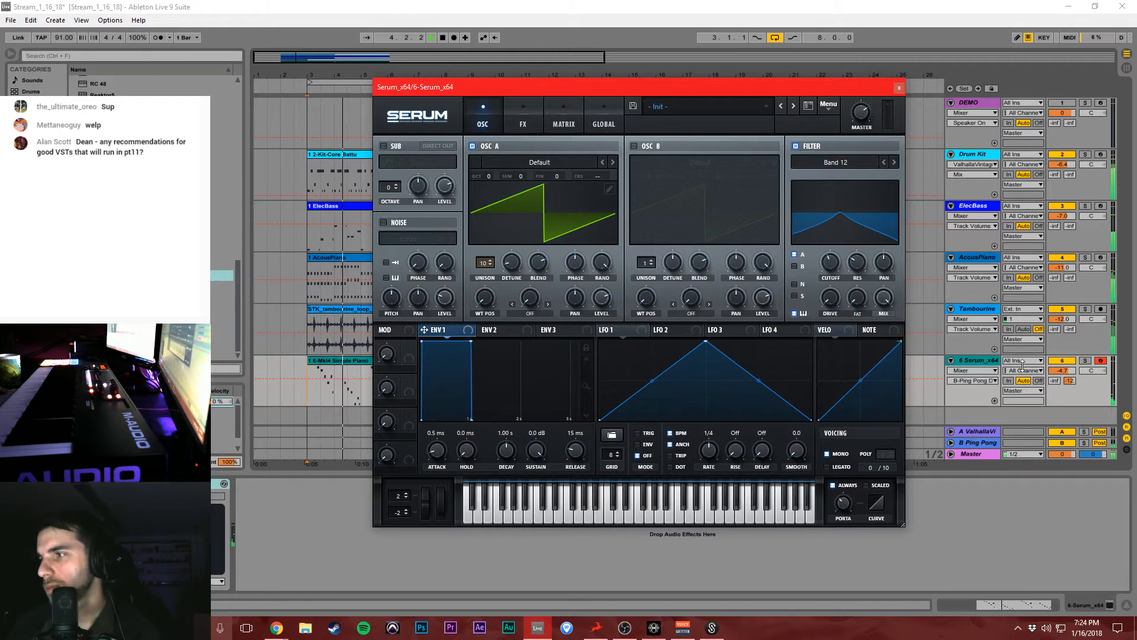
pyautogui.click(1053, 382)
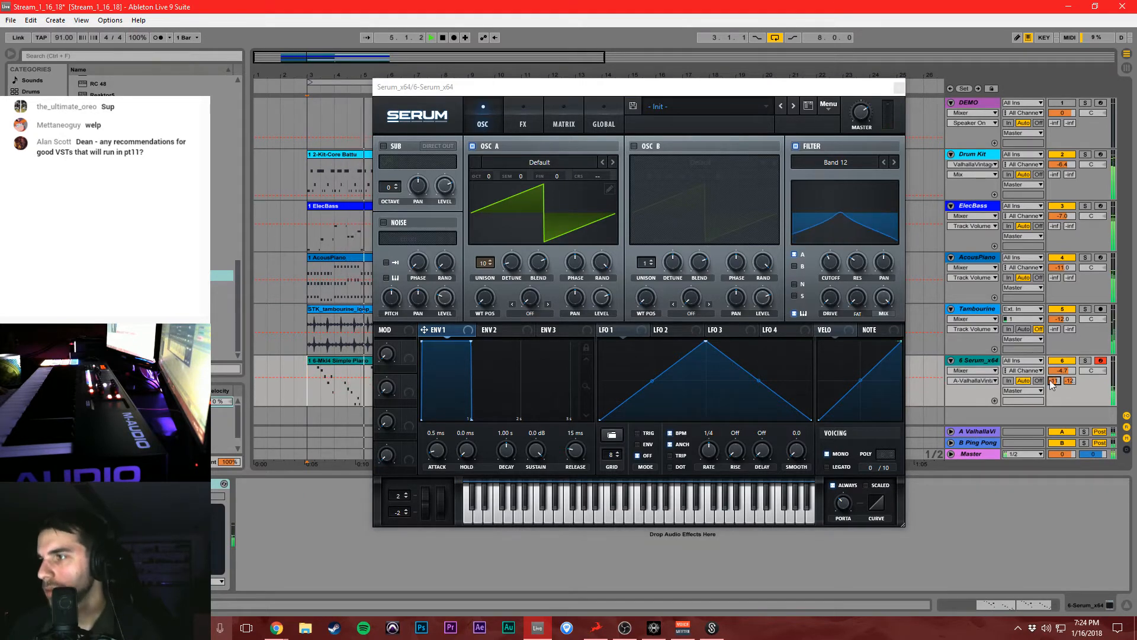
# Set the Tambourine track's reverb send to about -13 and its volume to about -9.3, and close the Serum window.
pyautogui.click(1054, 329)
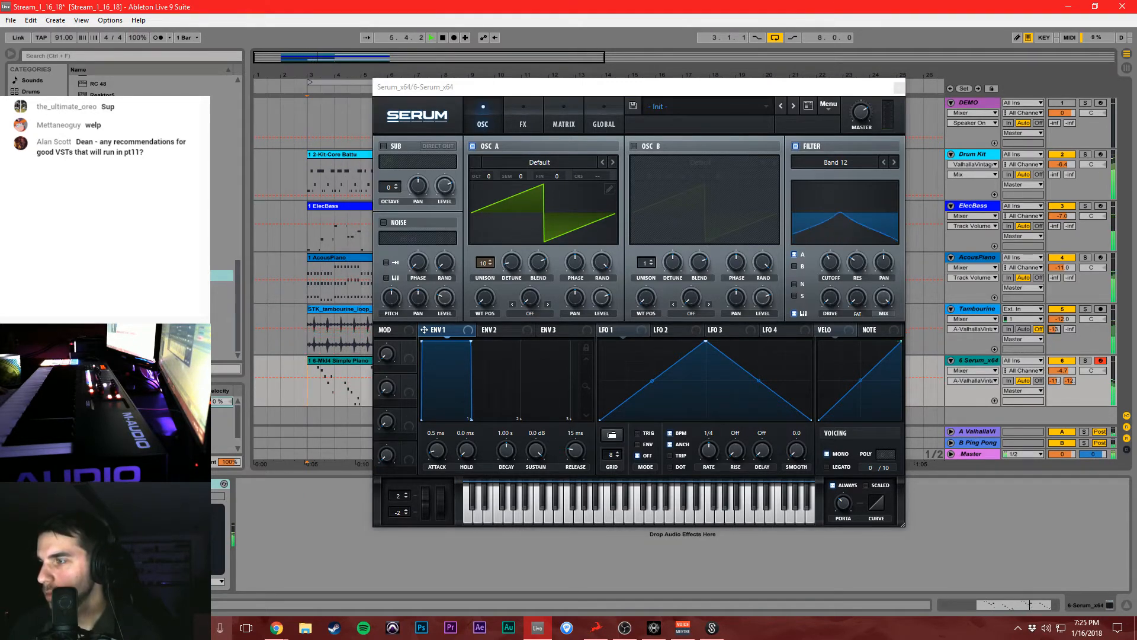
pyautogui.moveTo(1062, 319); pyautogui.dragTo(1062, 312)
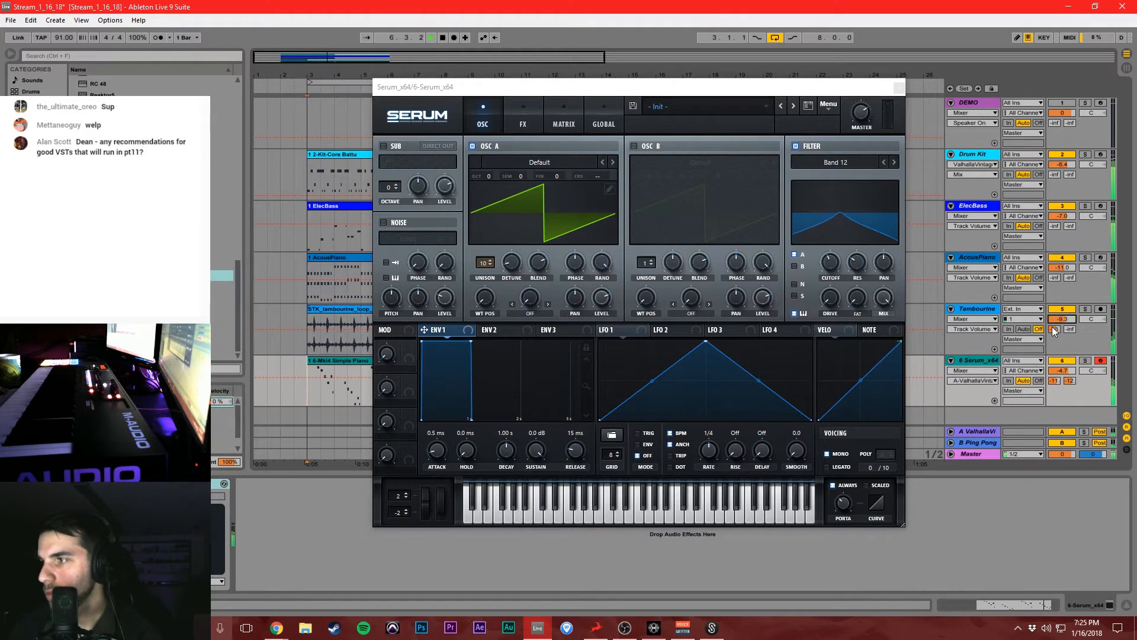
pyautogui.click(899, 88)
pyautogui.click(899, 89)
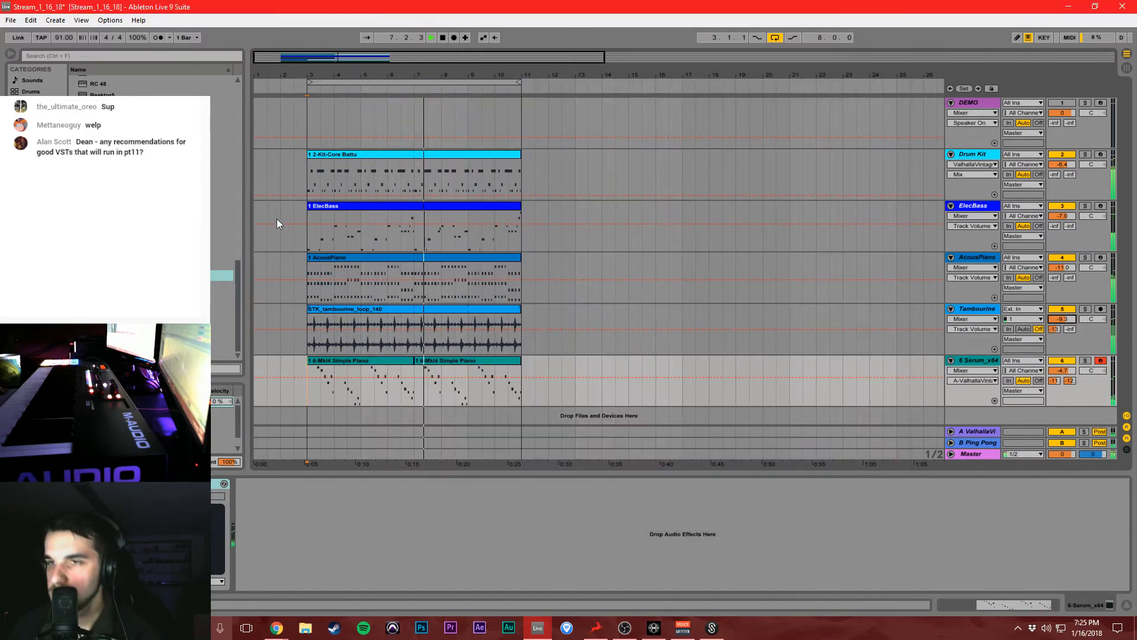
# Rename the Serum track as Mono.
pyautogui.click(966, 360)
pyautogui.hotkey('ctrl', 'r')
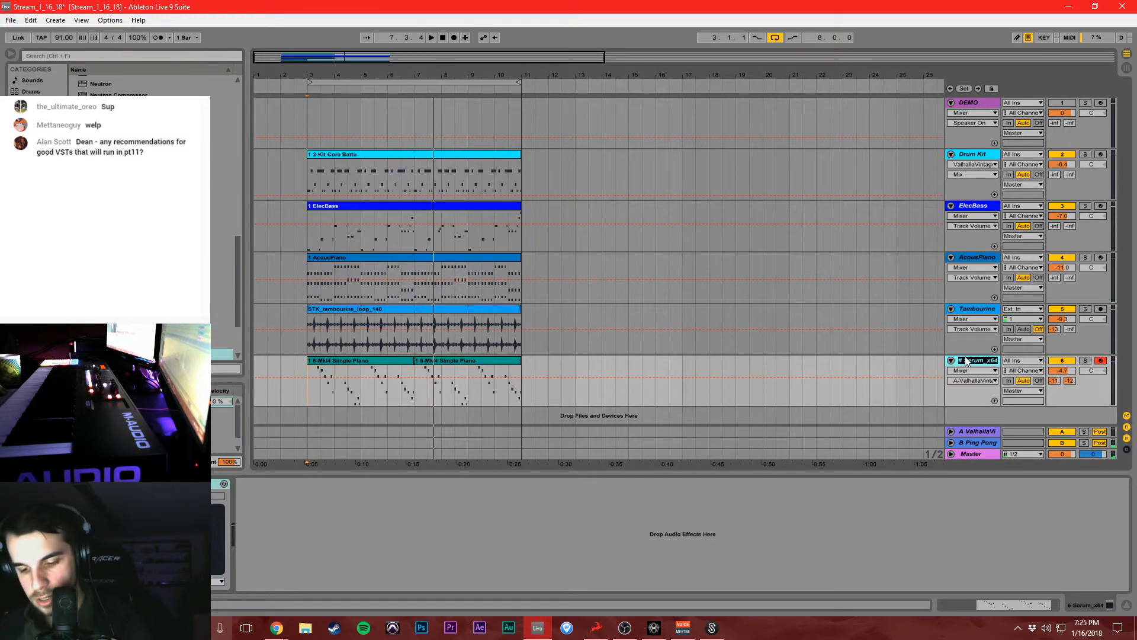
pyautogui.write('Mono')
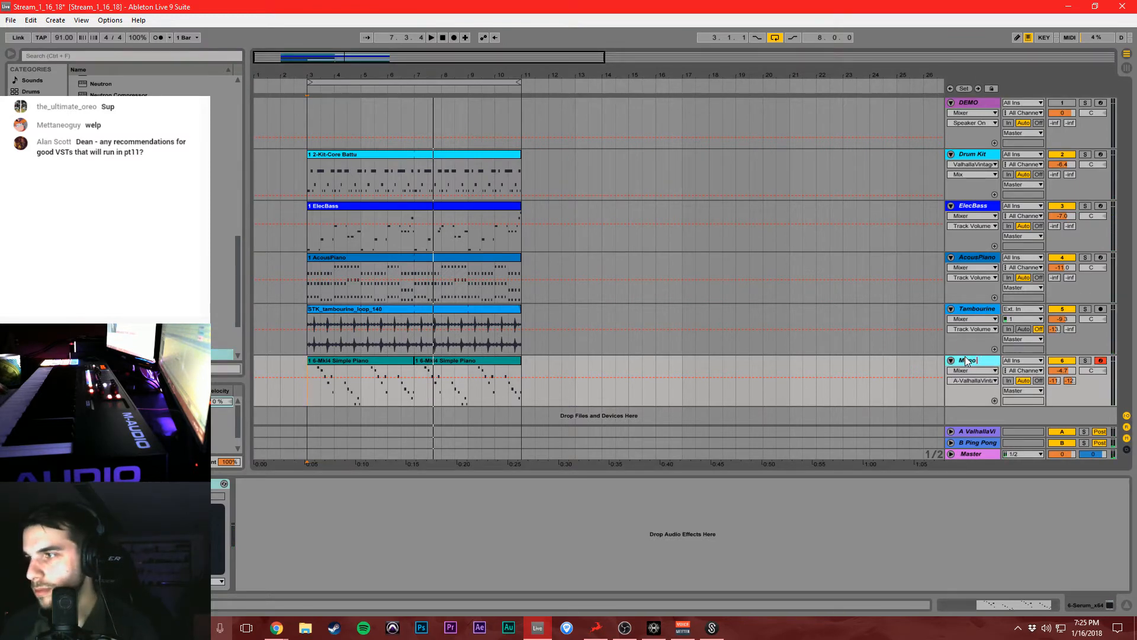
# Name the simple piano track Mono Lead and place it in a track group named Lead.
pyautogui.write(' Lead')
pyautogui.press('Return')
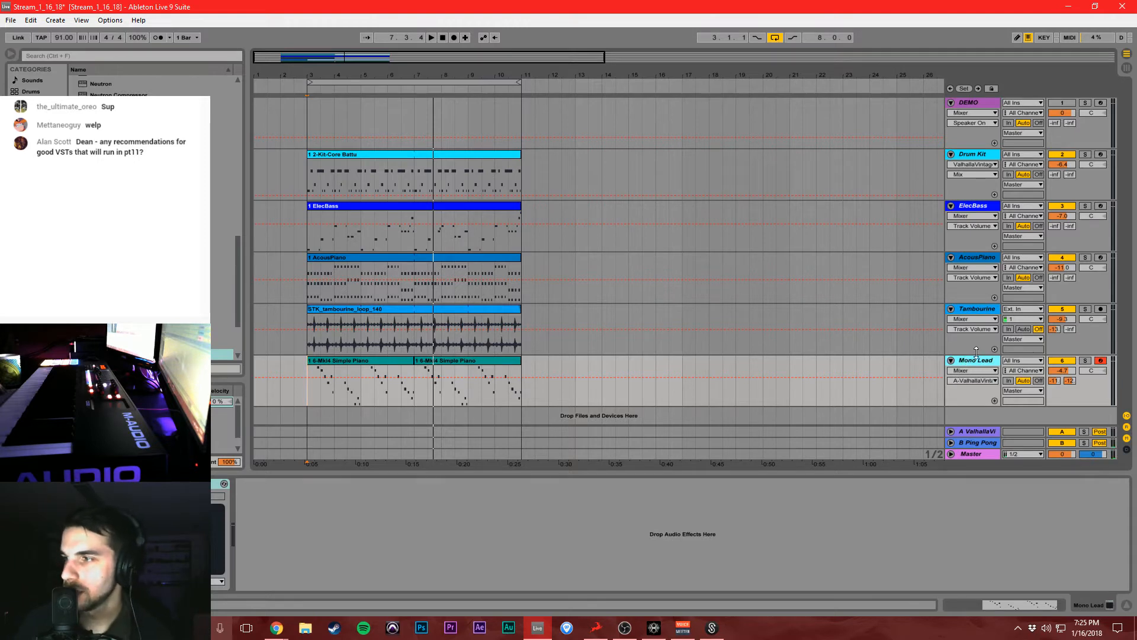
pyautogui.rightClick(979, 361)
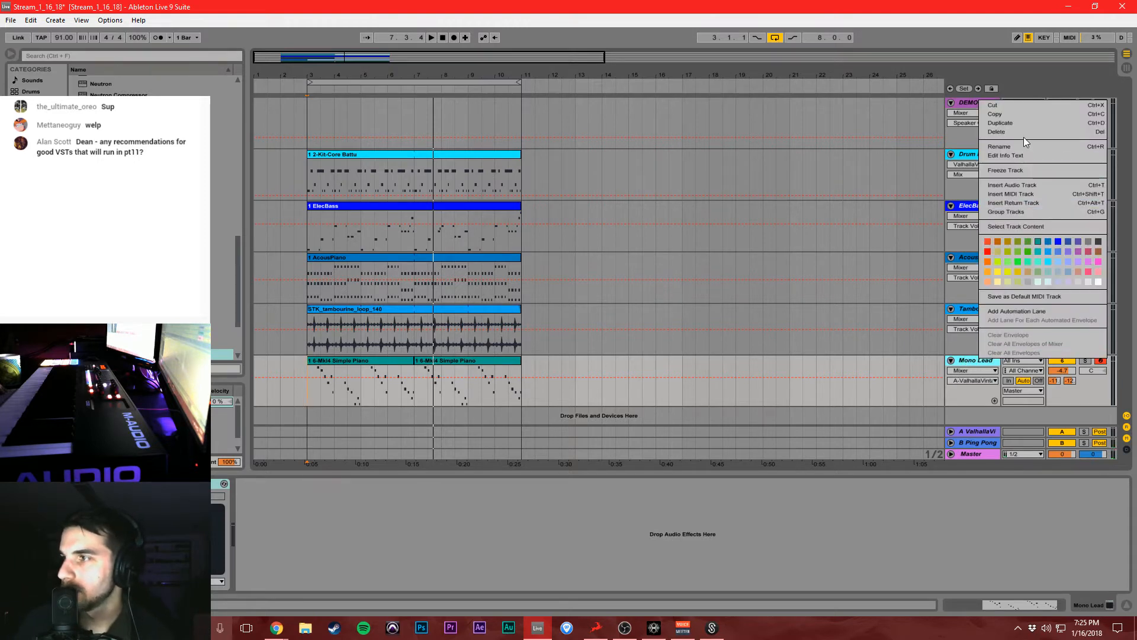
pyautogui.click(1025, 212)
pyautogui.click(976, 362)
pyautogui.hotkey('ctrl', 'r')
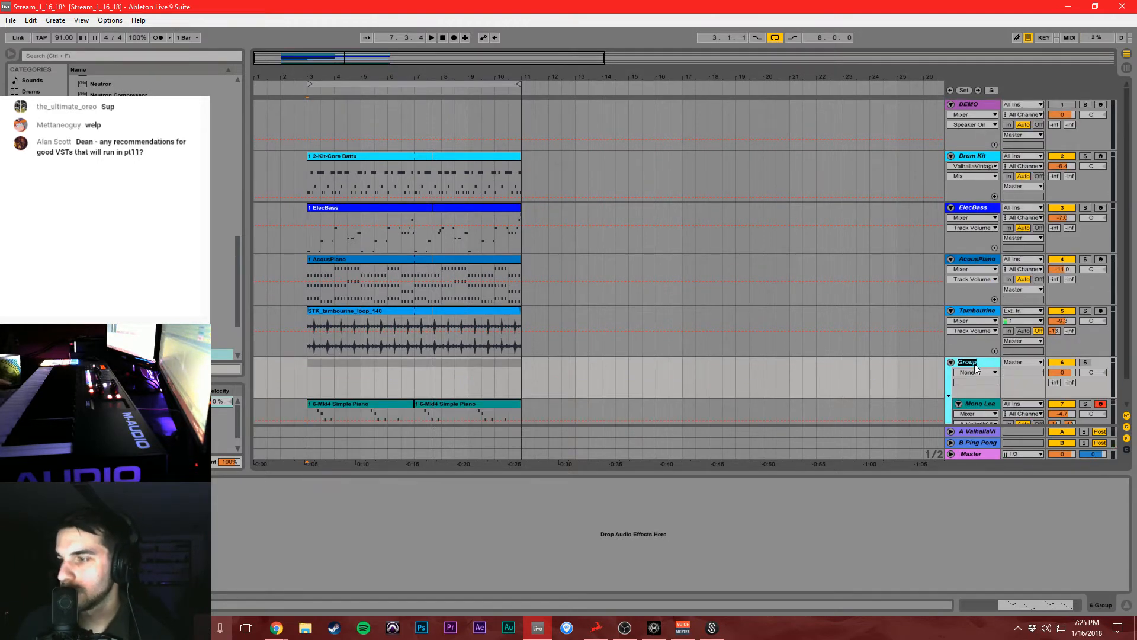
pyautogui.write('Lead')
pyautogui.press('Return')
pyautogui.scroll(-1, 987, 374)
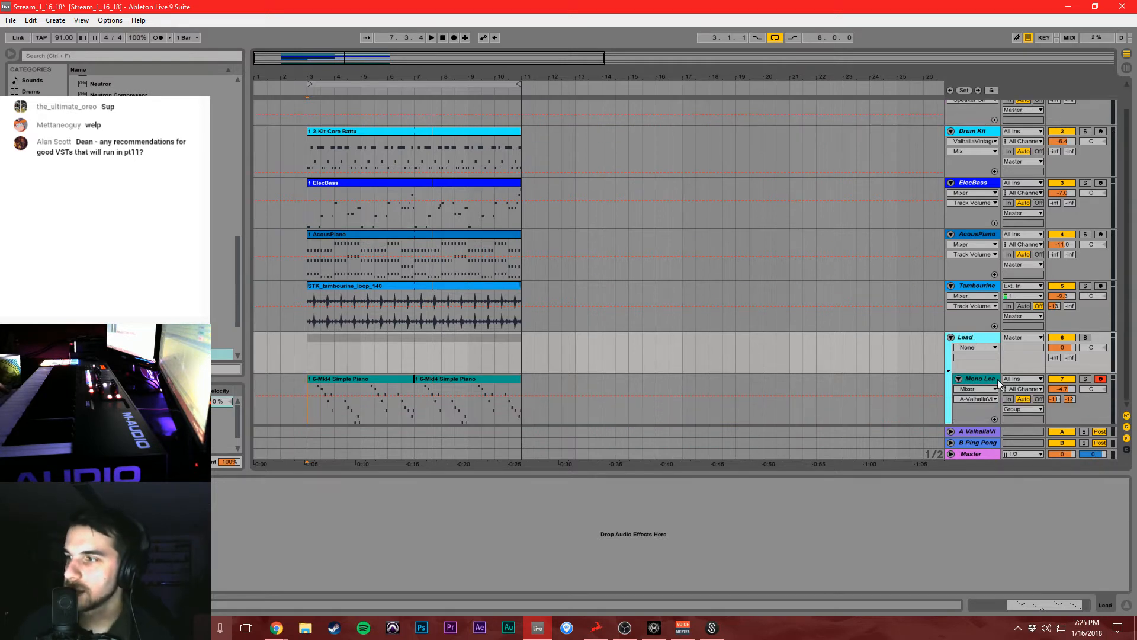
# Insert a MIDI track below Mono Lead in the Lead group and copy both Mono Lead clips onto it at bar 3.
pyautogui.click(995, 380)
pyautogui.hotkey('ctrl', 'shift', 't')
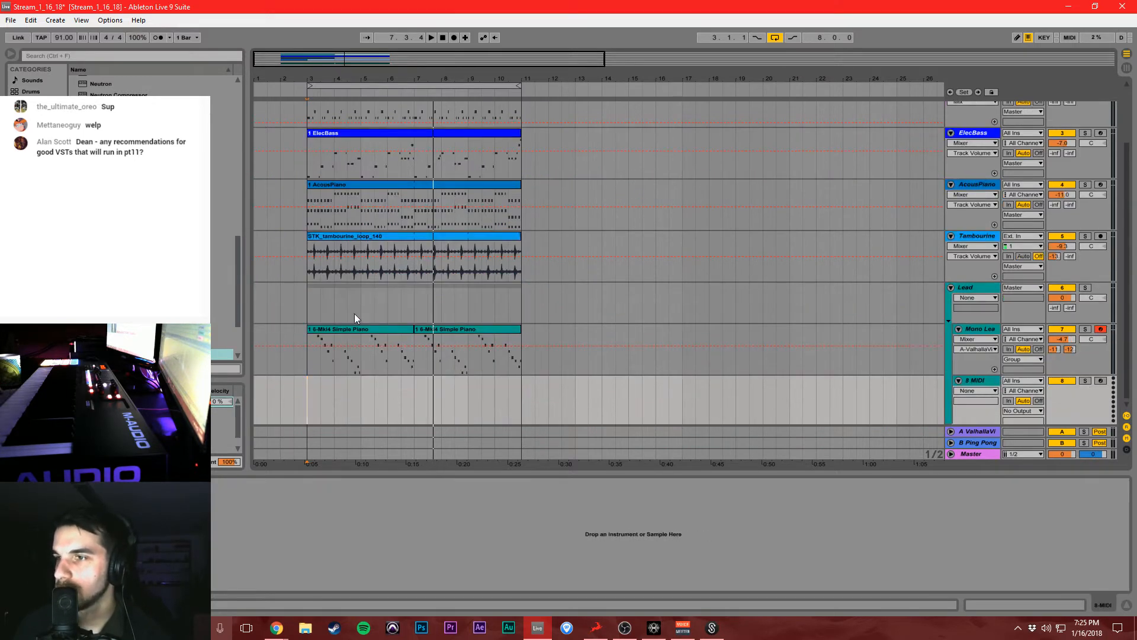
pyautogui.click(365, 328)
pyautogui.keyDown('shift'); pyautogui.click(442, 328); pyautogui.keyUp('shift')
pyautogui.click(310, 400)
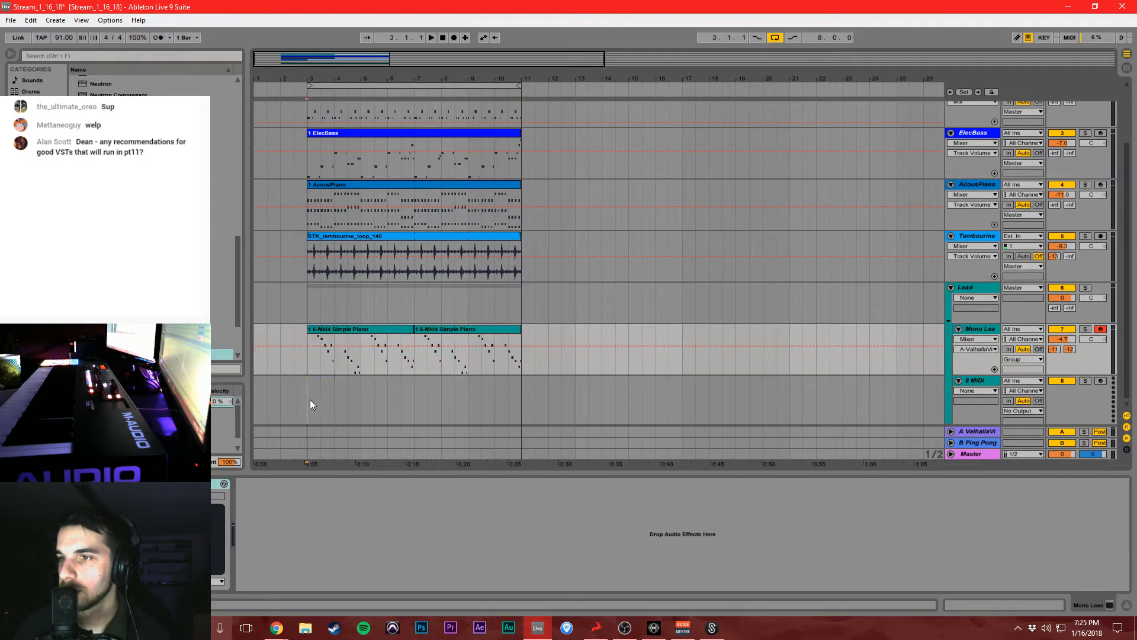
pyautogui.moveTo(311, 399); pyautogui.dragTo(521, 401)
pyautogui.hotkey('ctrl', 'v')
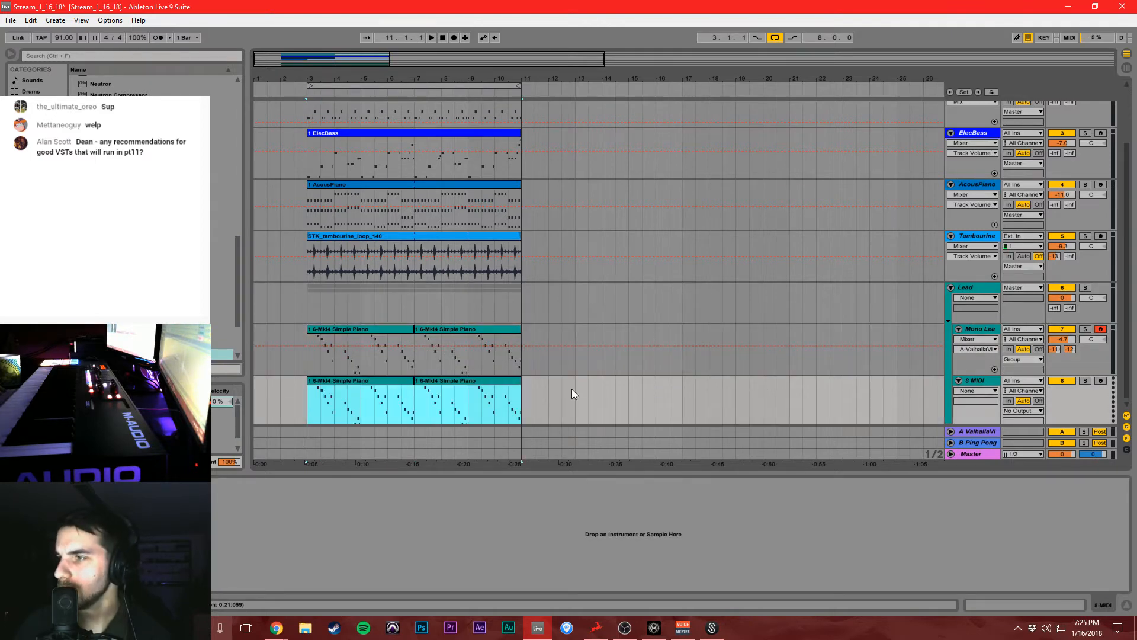
# Rename the new MIDI track Glock.
pyautogui.hotkey('ctrl', 'f')
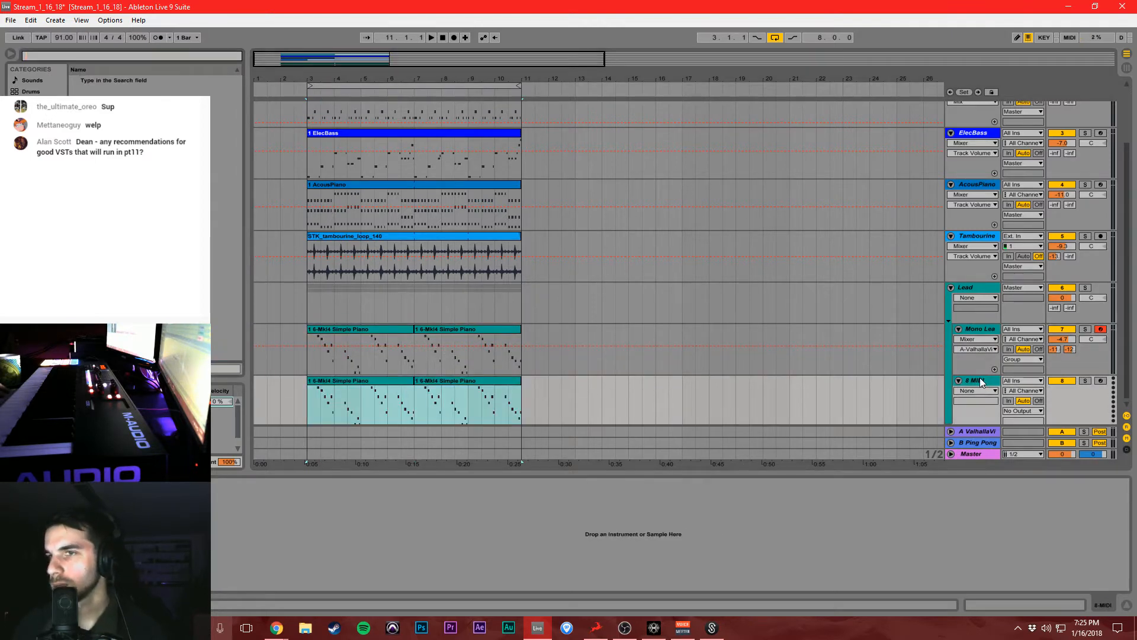
pyautogui.doubleClick(978, 381)
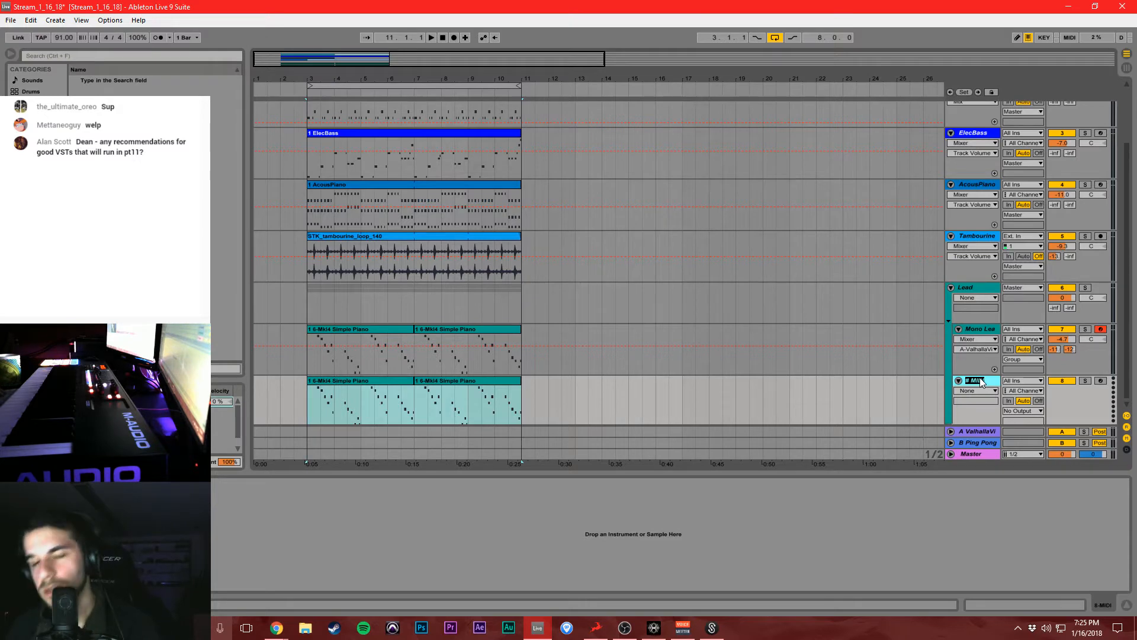
pyautogui.write('Glock')
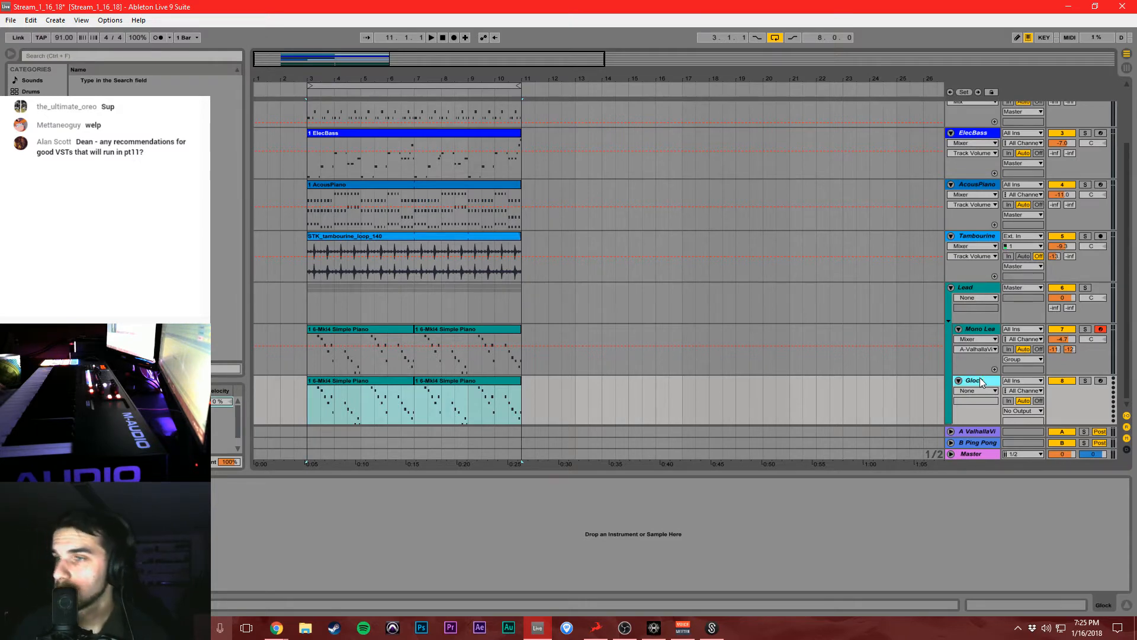
# Find the Kontakt 5 plug-in in the browser and load it onto the Glock track.
pyautogui.click(34, 147)
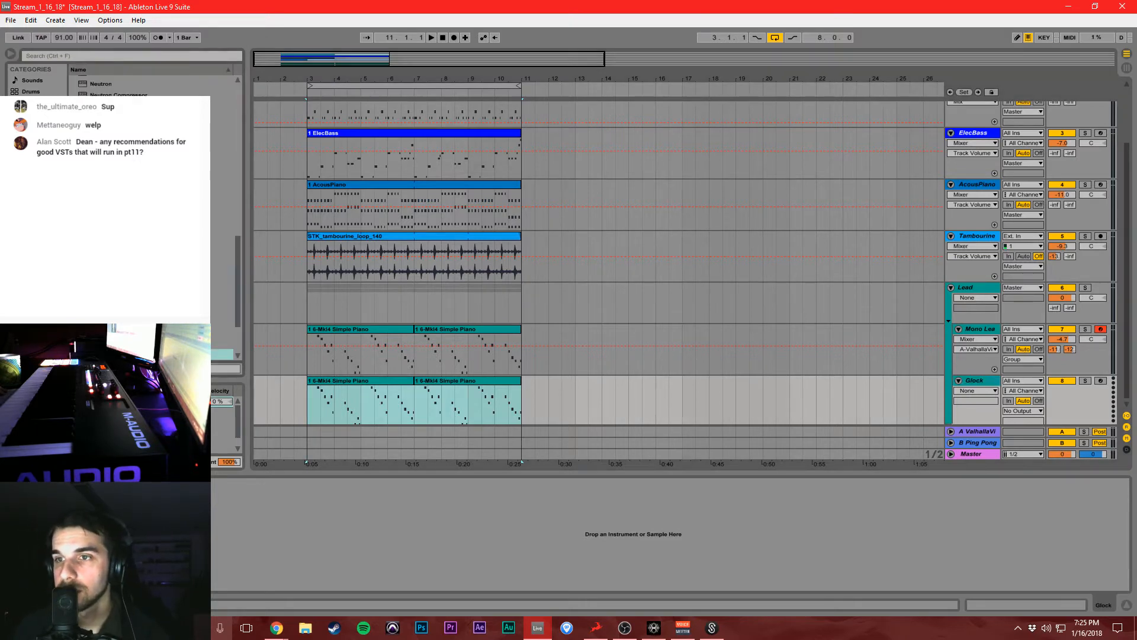
pyautogui.scroll(5, 152, 219)
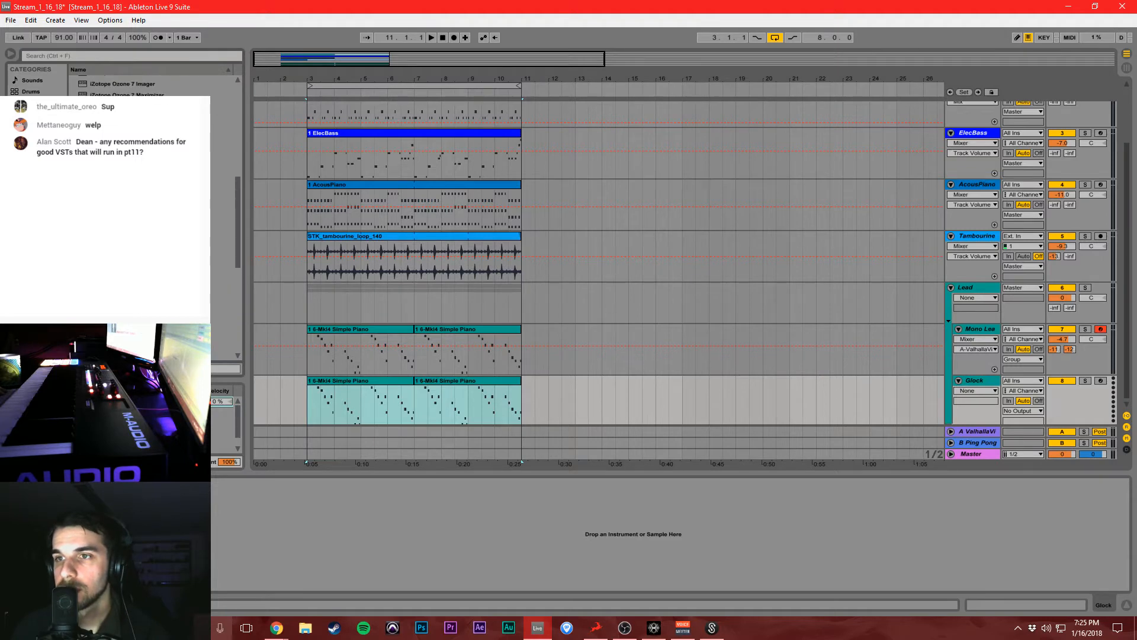
pyautogui.moveTo(151, 219); pyautogui.dragTo(458, 398)
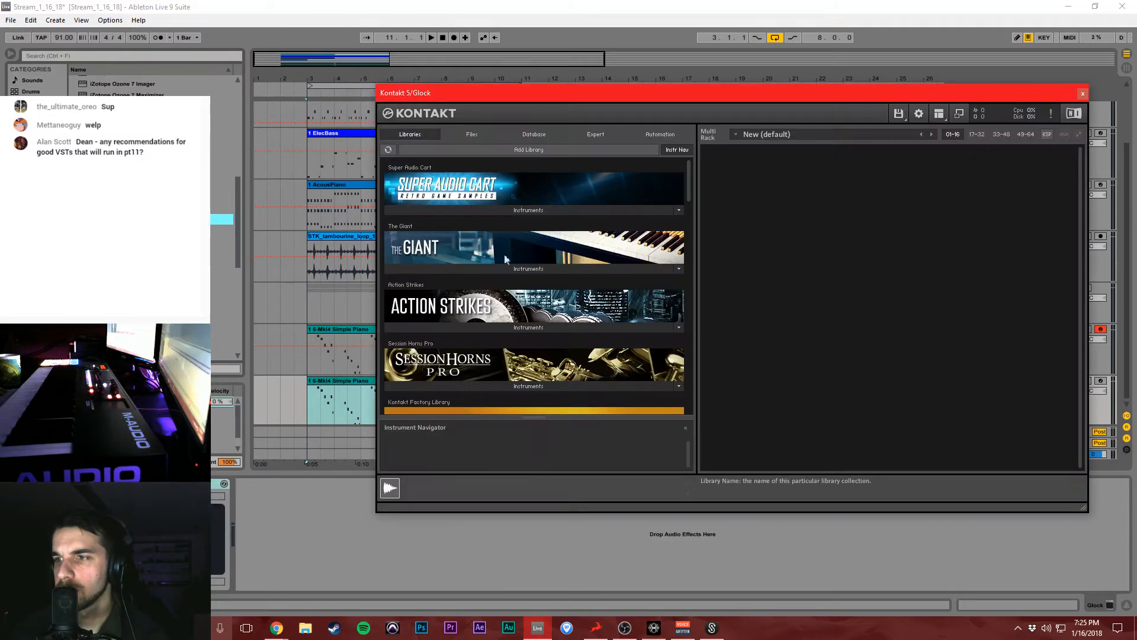
# Search the Kontakt database for "glocken" and load the Glockenspiel instrument.
pyautogui.click(482, 132)
pyautogui.click(528, 136)
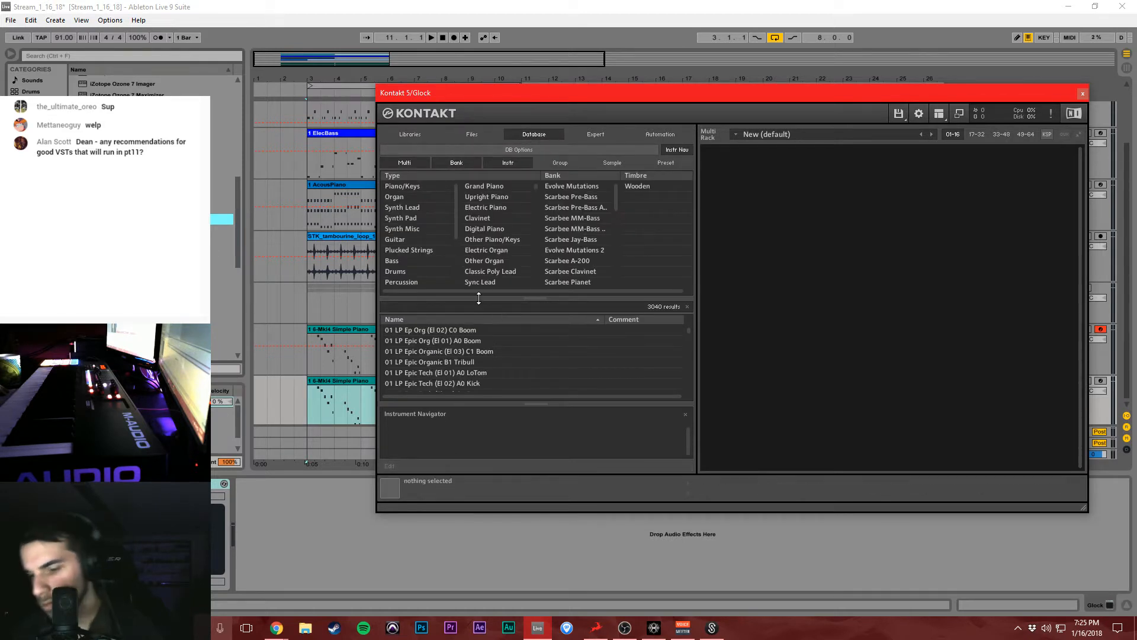
pyautogui.write('glocken')
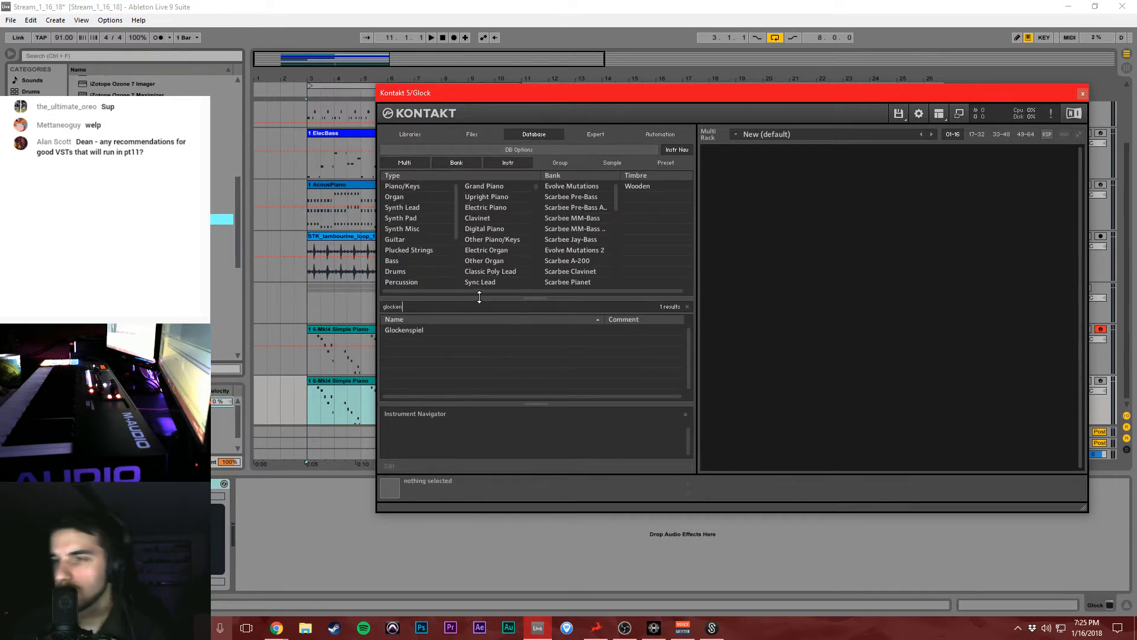
pyautogui.doubleClick(433, 329)
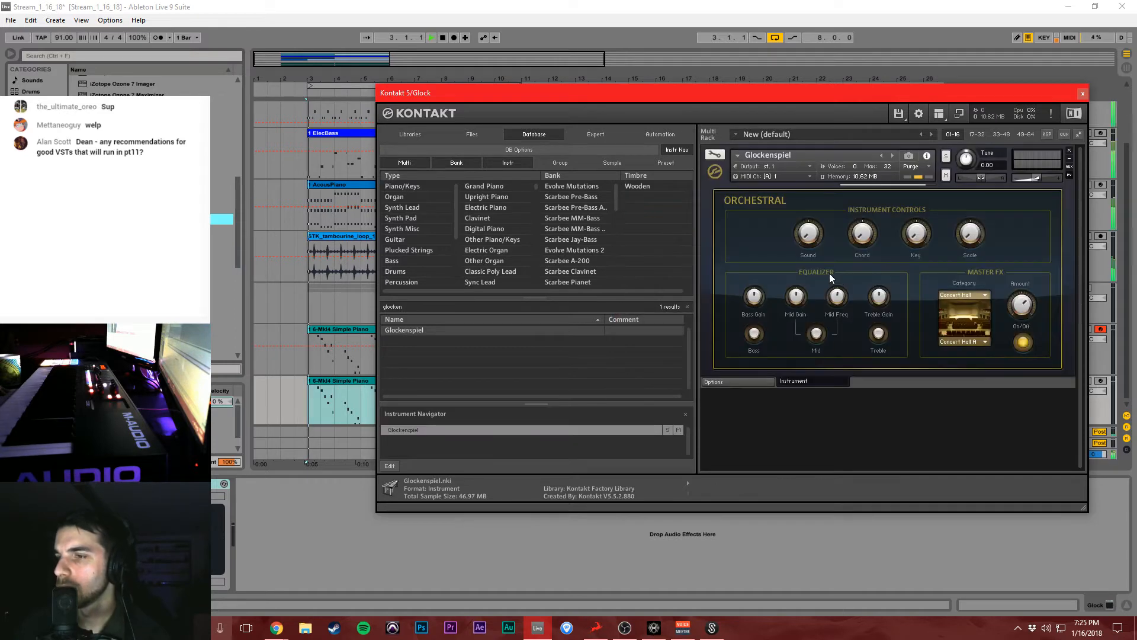
# Check the Glockenspiel's options during playback, set the Glock track's volume to -2.5 dB and close the Kontakt window.
pyautogui.moveTo(1041, 93); pyautogui.dragTo(905, 79)
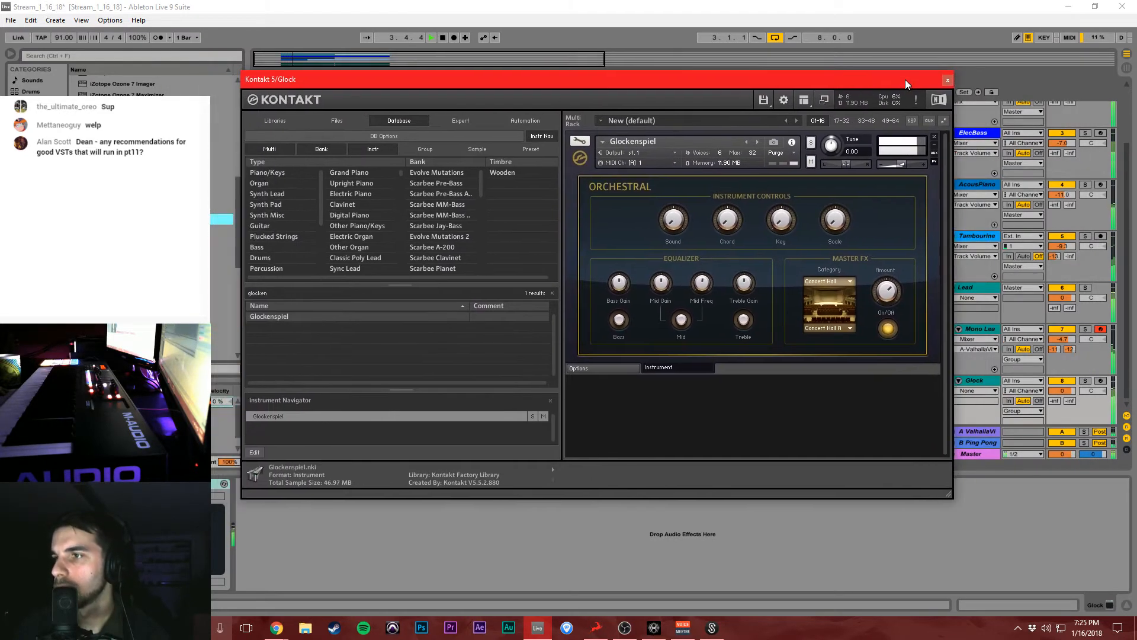
pyautogui.click(632, 368)
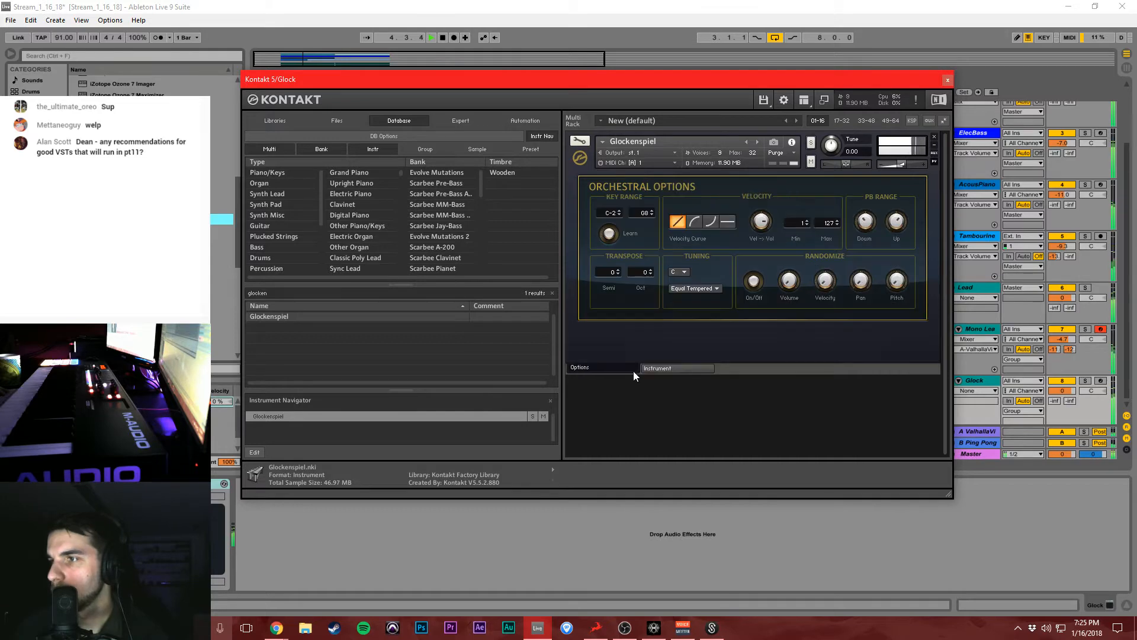
pyautogui.click(705, 368)
pyautogui.click(1066, 392)
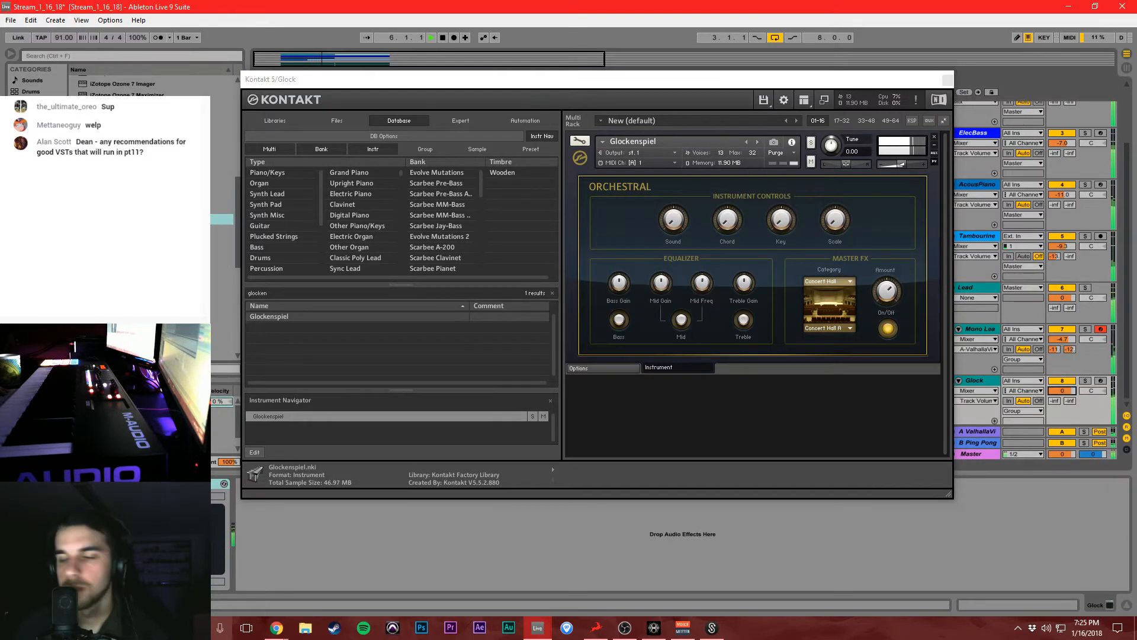
pyautogui.moveTo(1066, 391); pyautogui.dragTo(1066, 401)
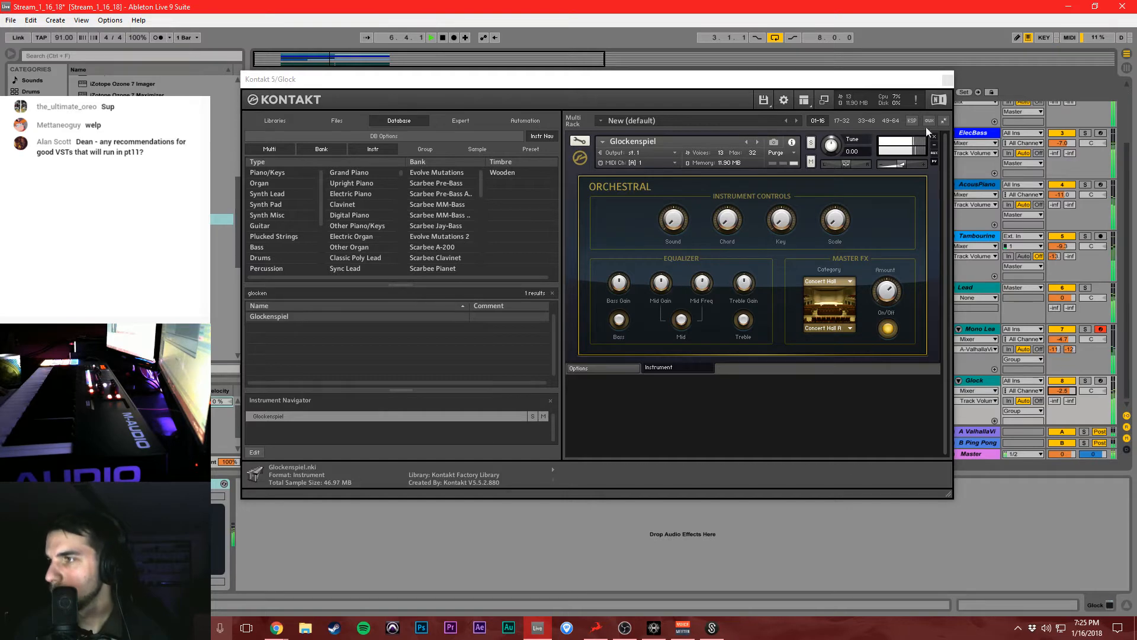
pyautogui.click(948, 80)
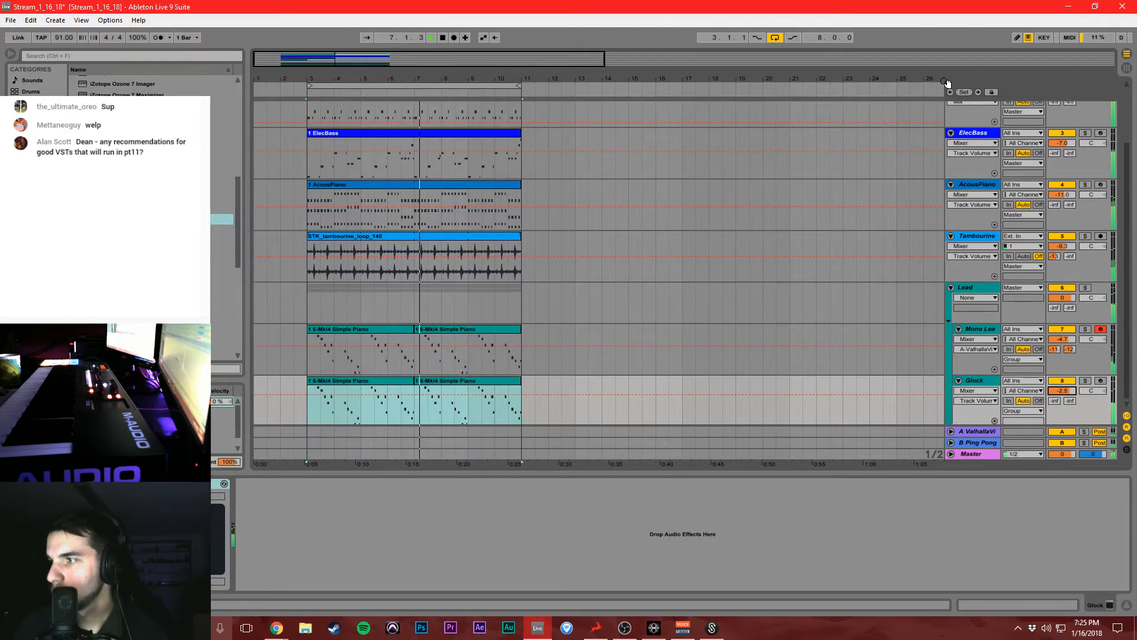
# Rename the Glock track BellPiano.
pyautogui.doubleClick(975, 380)
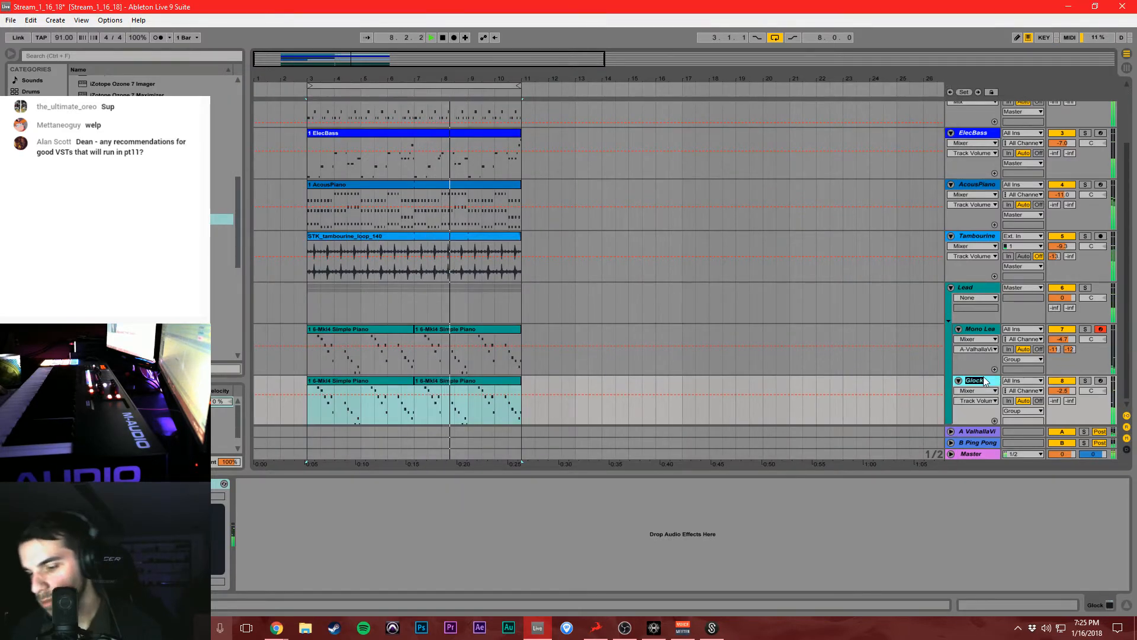
pyautogui.write('Bell')
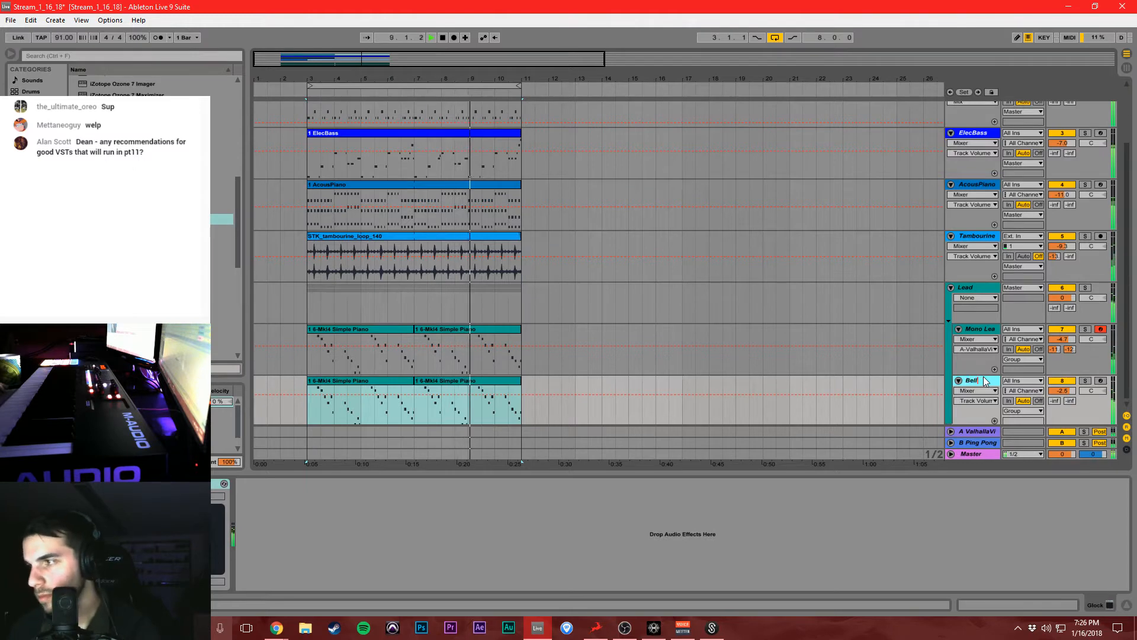
pyautogui.write('Piano')
pyautogui.press('Return')
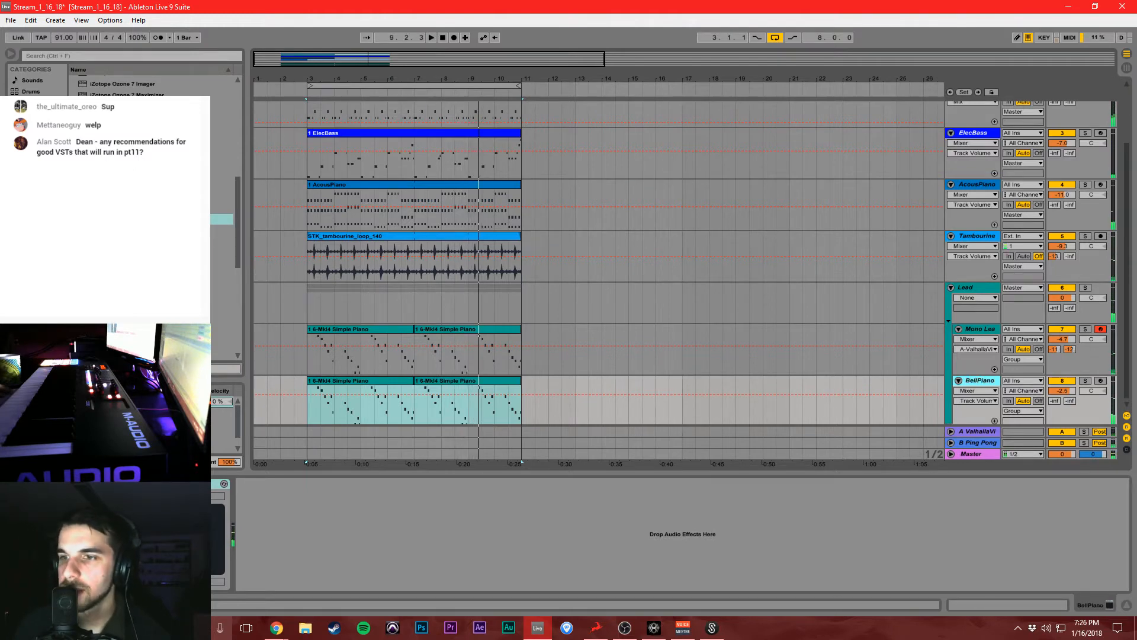
# Group the BellPiano track's Kontakt device into a rack and create a second, empty chain in it.
pyautogui.rightClick(188, 484)
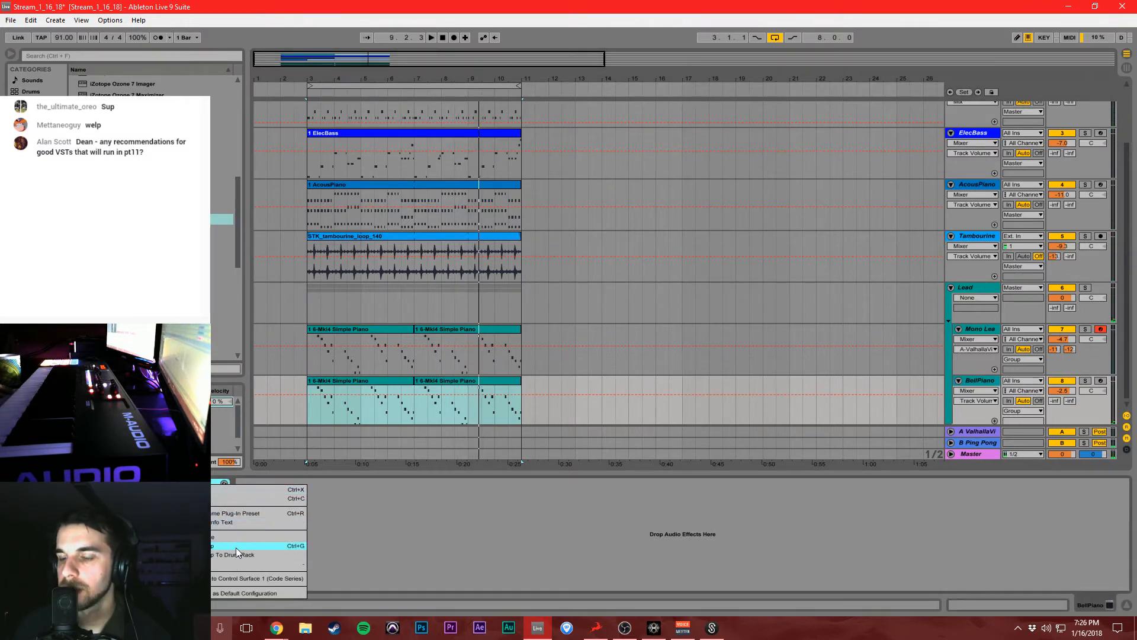
pyautogui.click(236, 546)
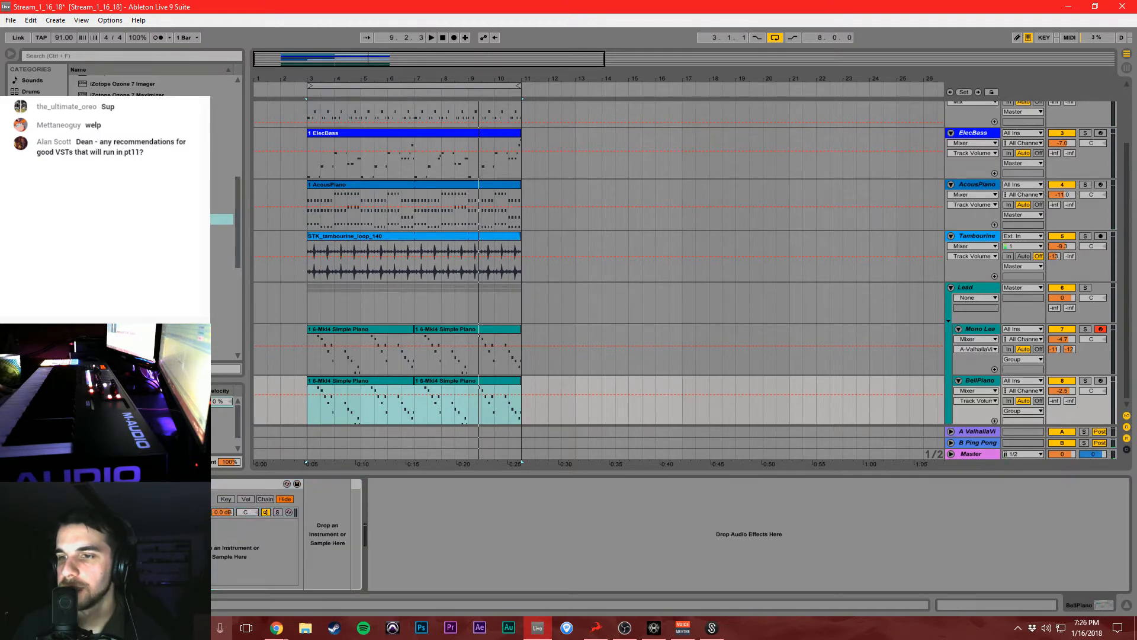
pyautogui.click(199, 560)
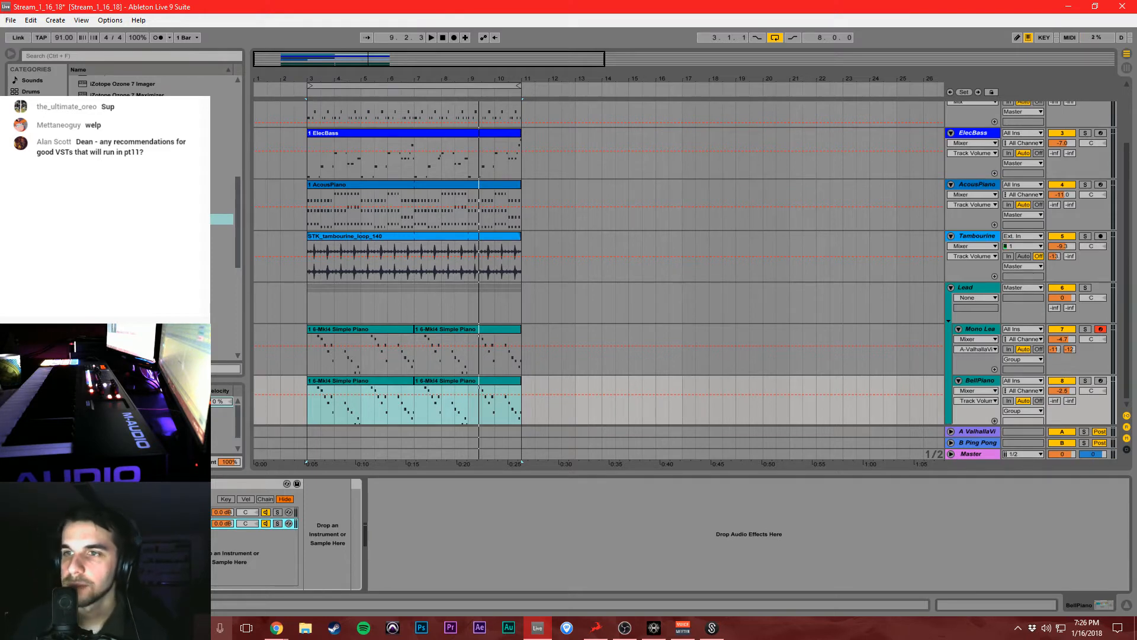
# Search the browser's sounds for "grand", load Grand Piano.adg into the rack's second chain and play the BellPiano track soloed.
pyautogui.click(78, 55)
pyautogui.write('grand')
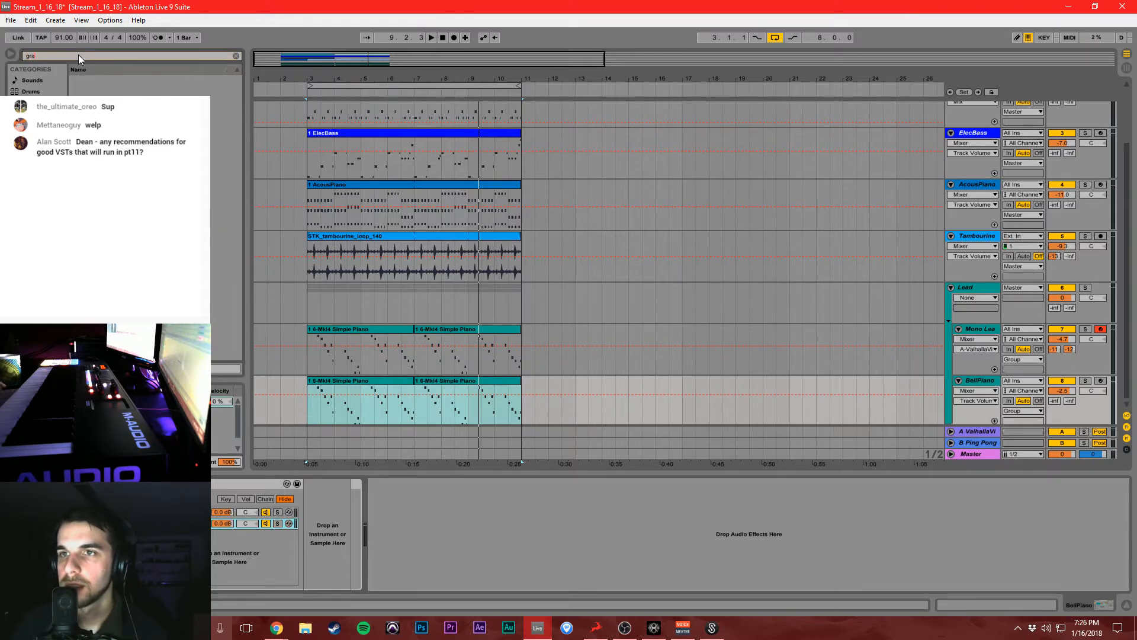
pyautogui.click(39, 80)
pyautogui.moveTo(92, 91); pyautogui.dragTo(178, 524)
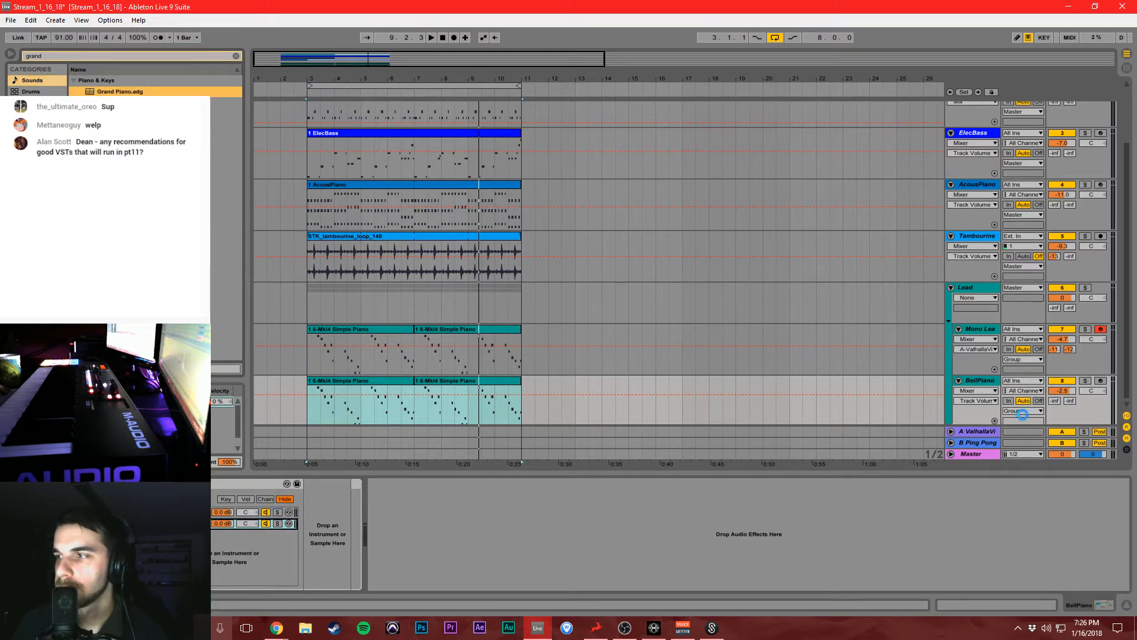
pyautogui.click(1086, 380)
pyautogui.press('space')
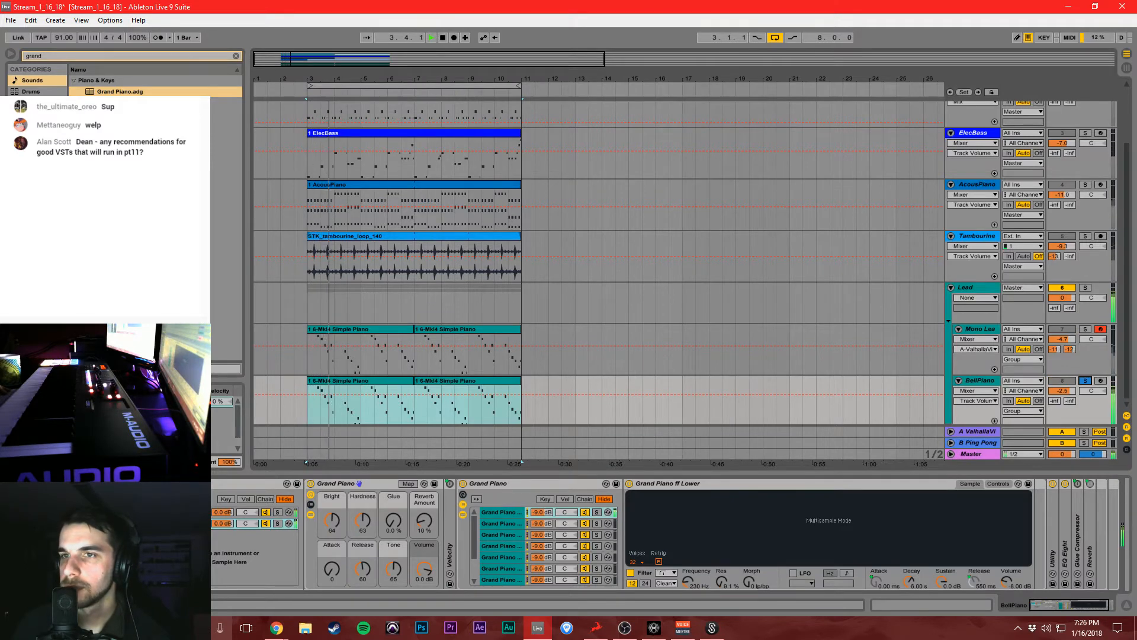
# Add the Chord MIDI effect before Grand Piano and set its Shift 2 to +12 st.
pyautogui.click(34, 148)
pyautogui.click(33, 125)
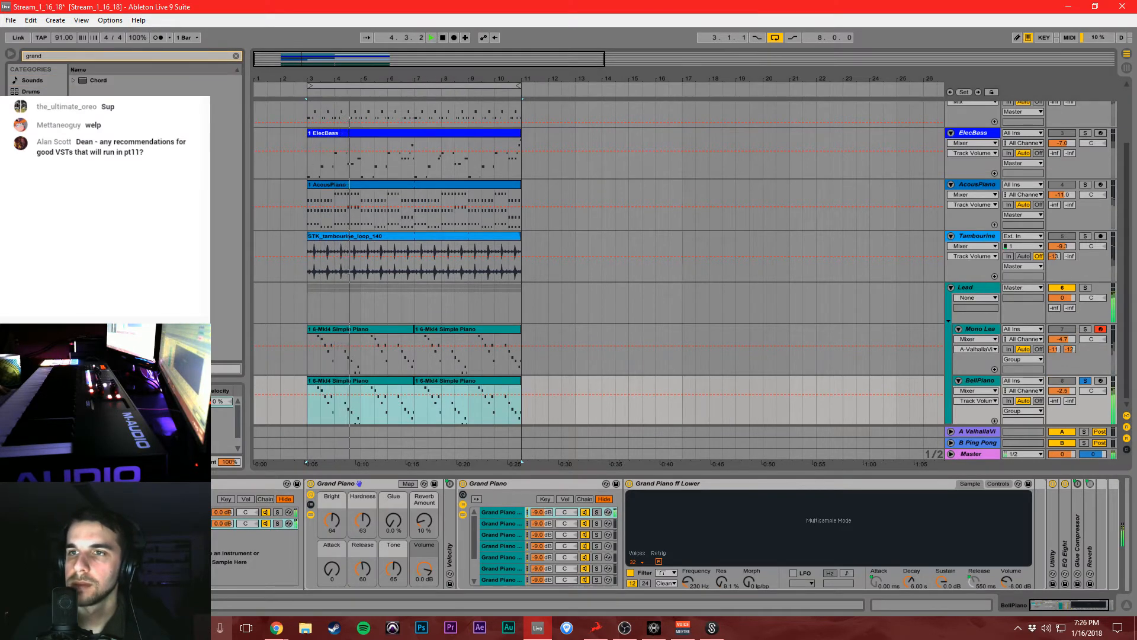
pyautogui.click(84, 83)
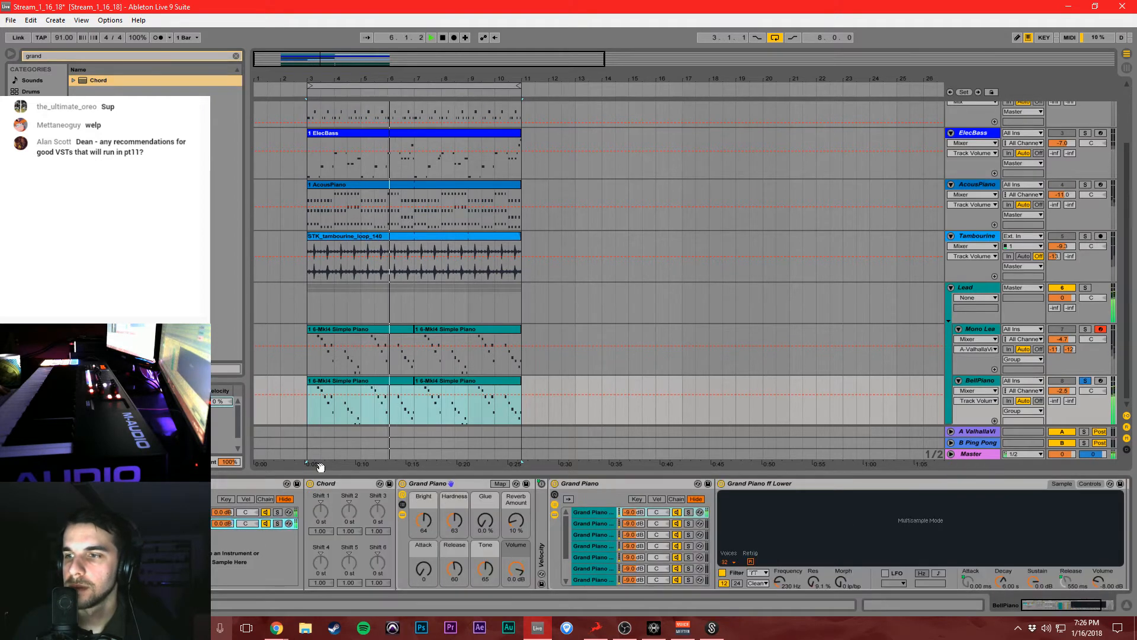
pyautogui.moveTo(344, 512); pyautogui.dragTo(345, 490)
# Take the BellPiano track out of solo and lower its volume to -7.4 dB.
pyautogui.moveTo(1063, 391); pyautogui.dragTo(1063, 401)
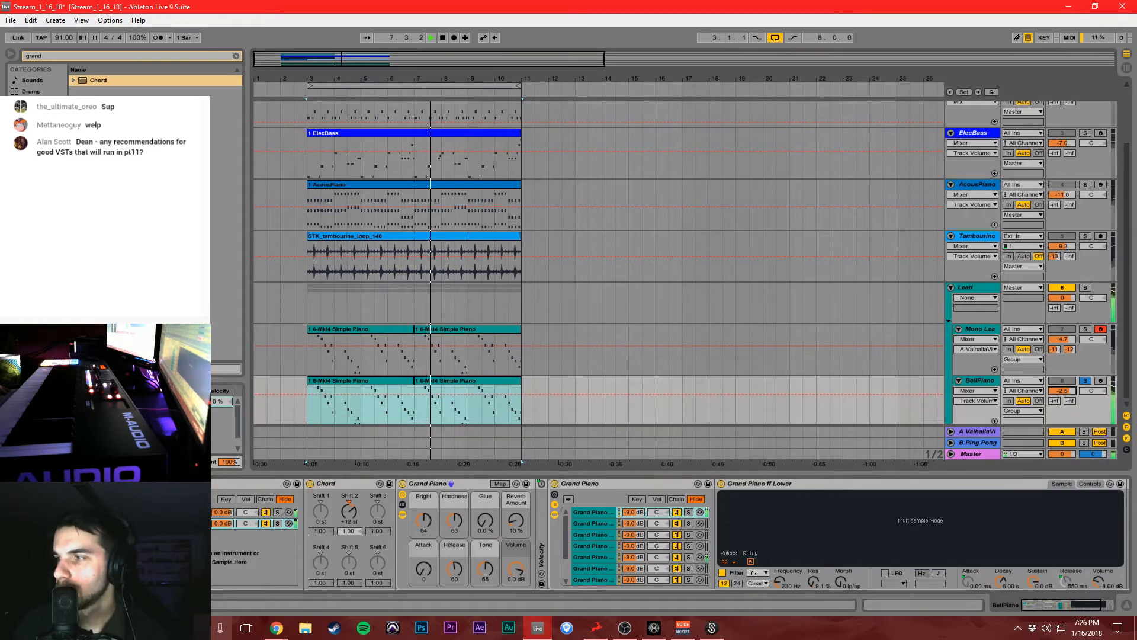
pyautogui.click(1085, 381)
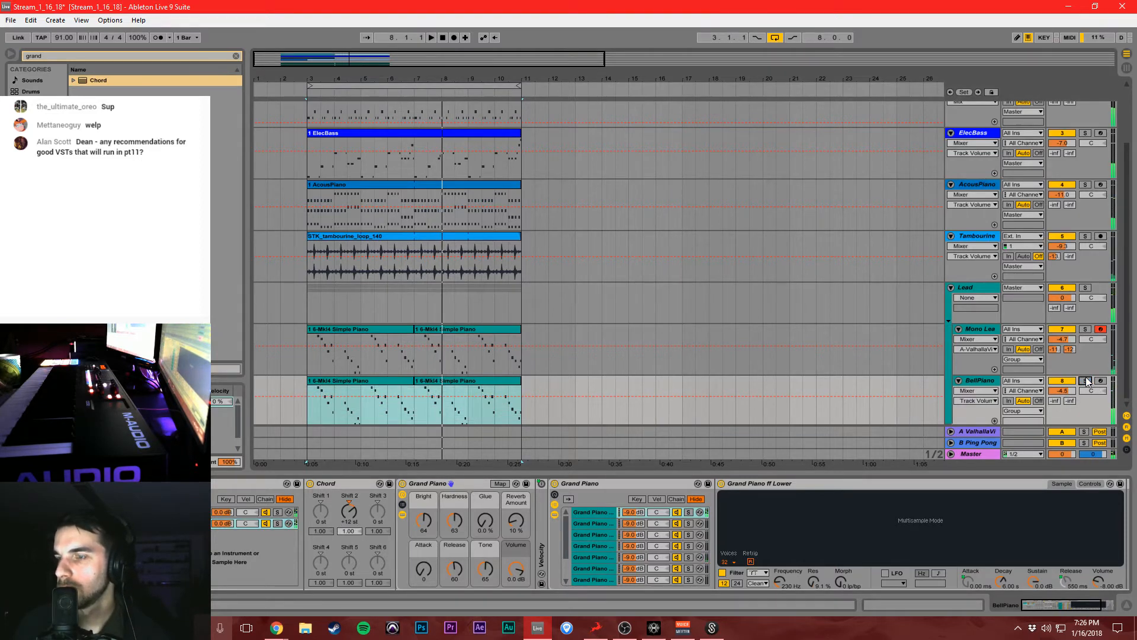
pyautogui.moveTo(1062, 391)
pyautogui.mouseDown()
pyautogui.moveTo(1062, 406)
pyautogui.moveTo(1066, 392)
pyautogui.mouseUp()
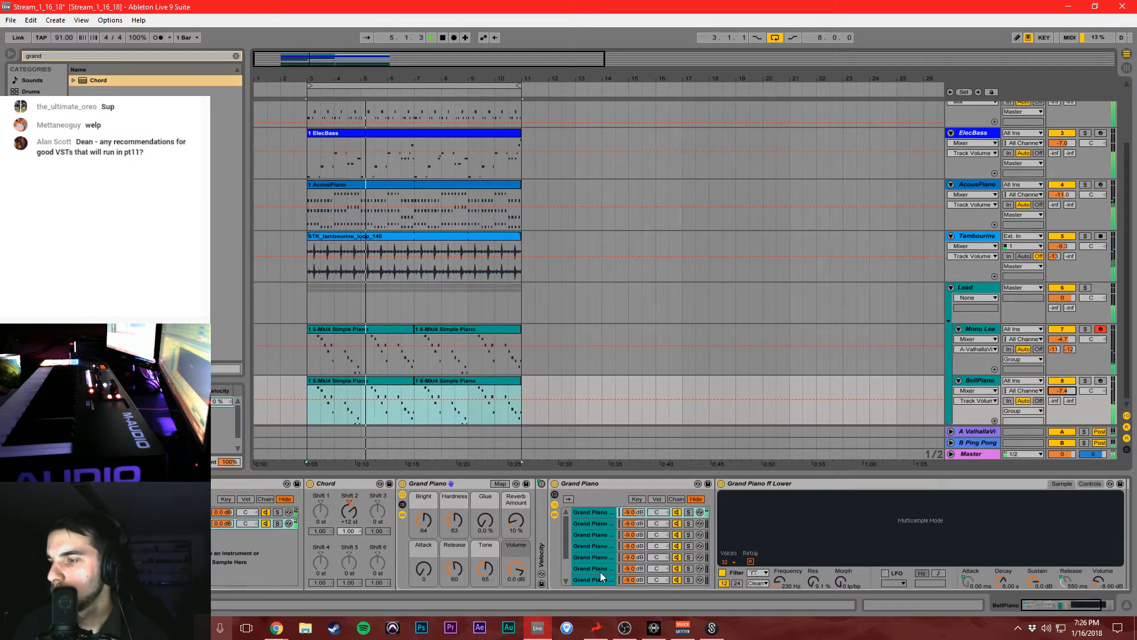
# Save the set and play the arrangement from the start of the loop to check the layered lead.
pyautogui.click(311, 311)
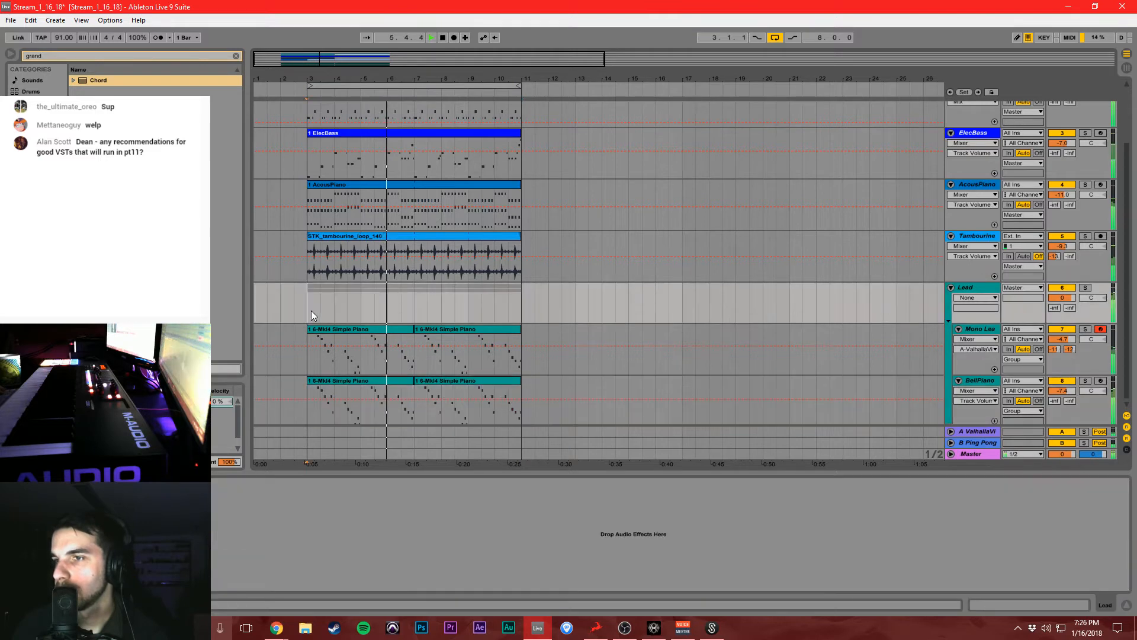
pyautogui.hotkey('ctrl', 's')
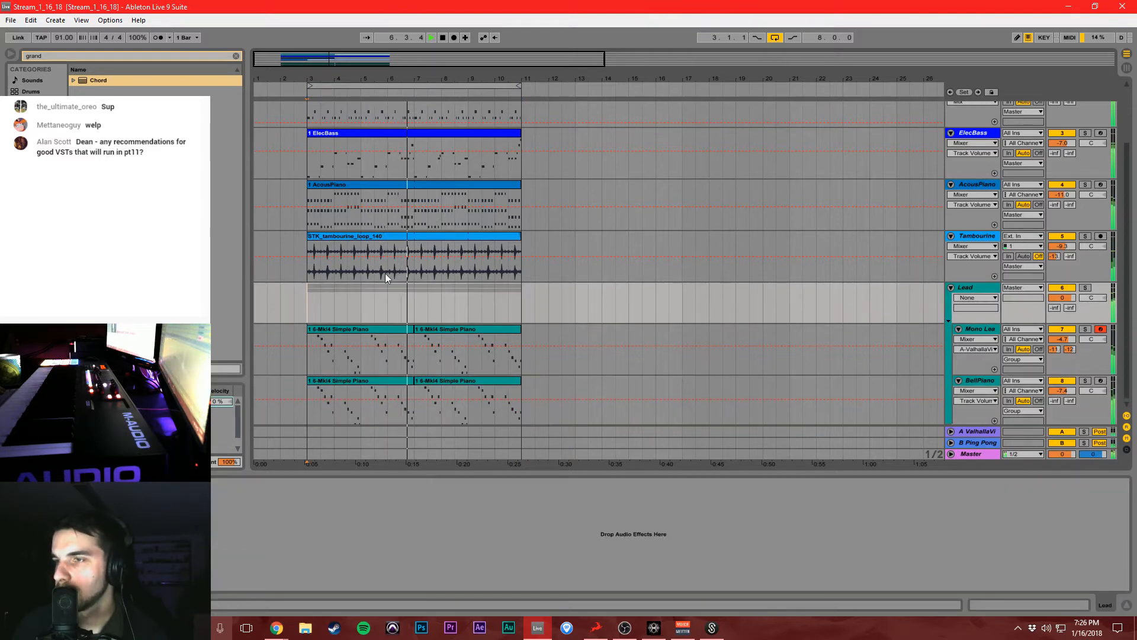
pyautogui.click(418, 310)
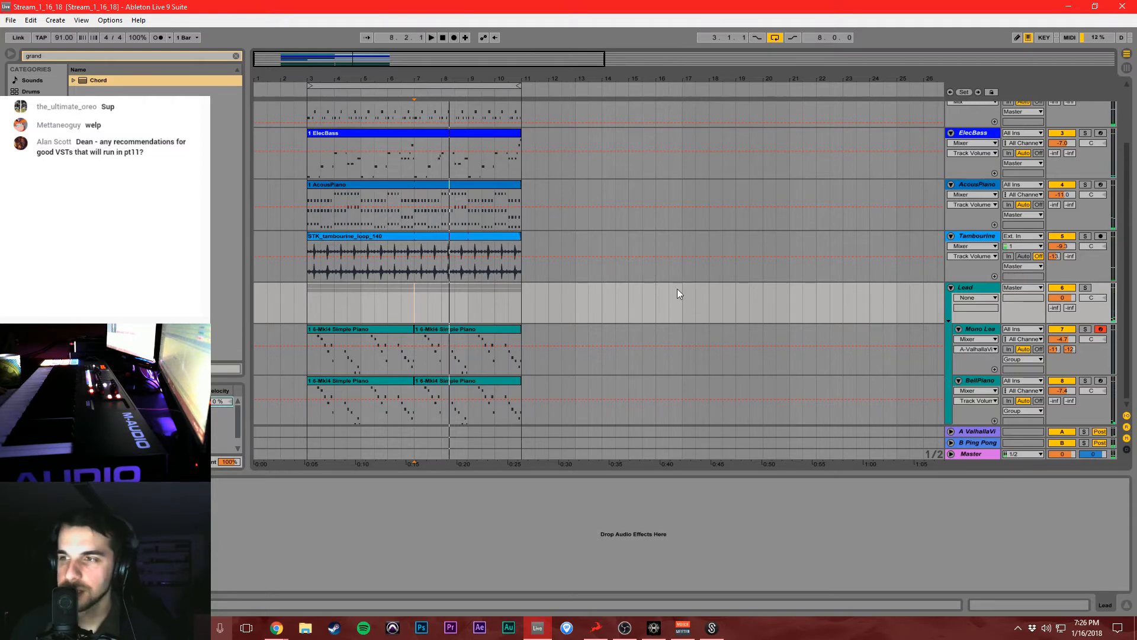
pyautogui.click(508, 303)
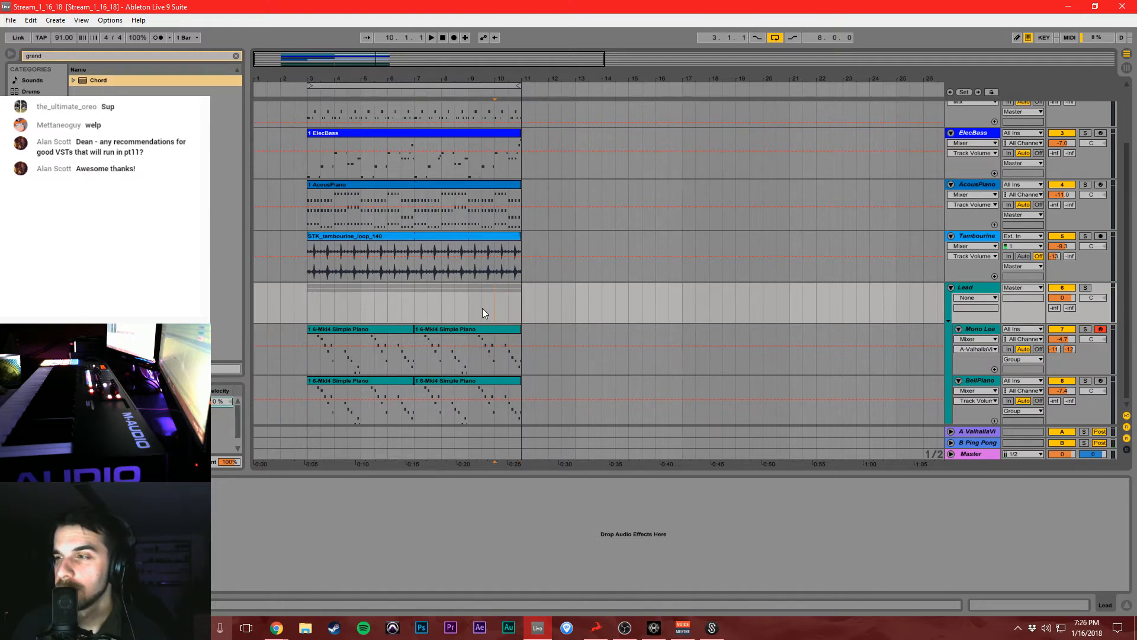
pyautogui.click(305, 306)
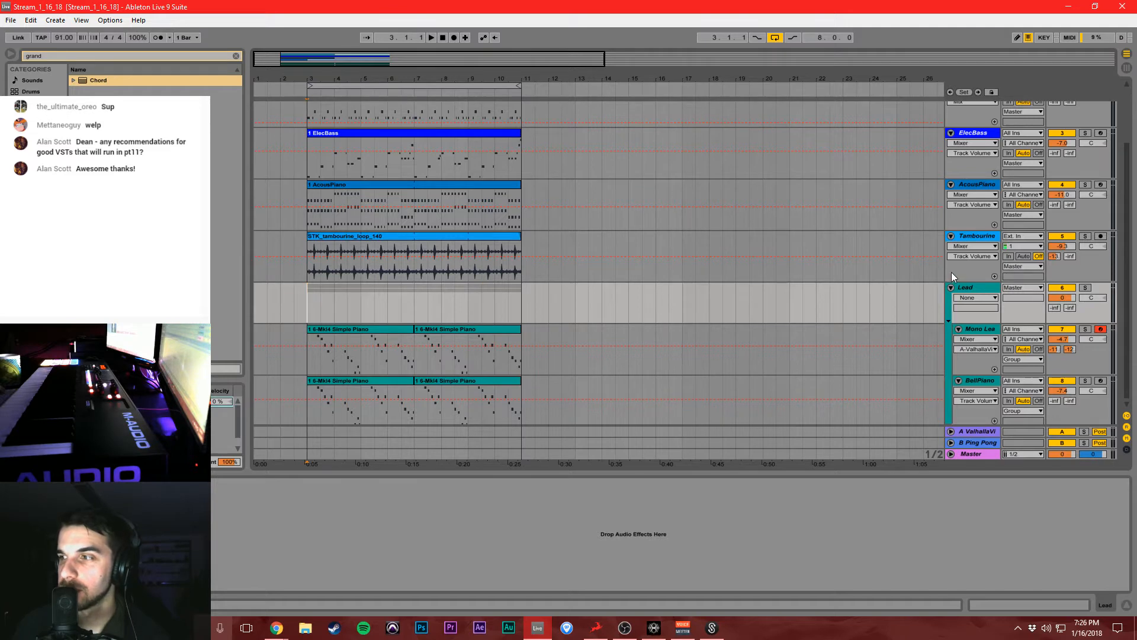
# Collapse the Lead group and insert an audio track named EG1 below it.
pyautogui.click(952, 288)
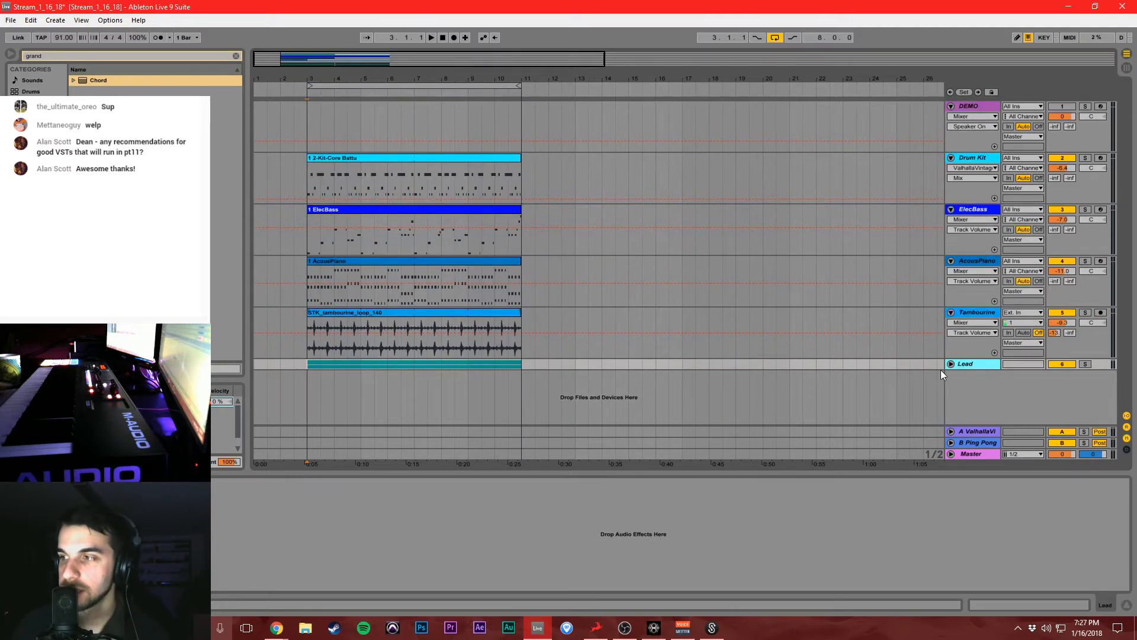
pyautogui.hotkey('ctrl', 't')
pyautogui.hotkey('ctrl', 'r')
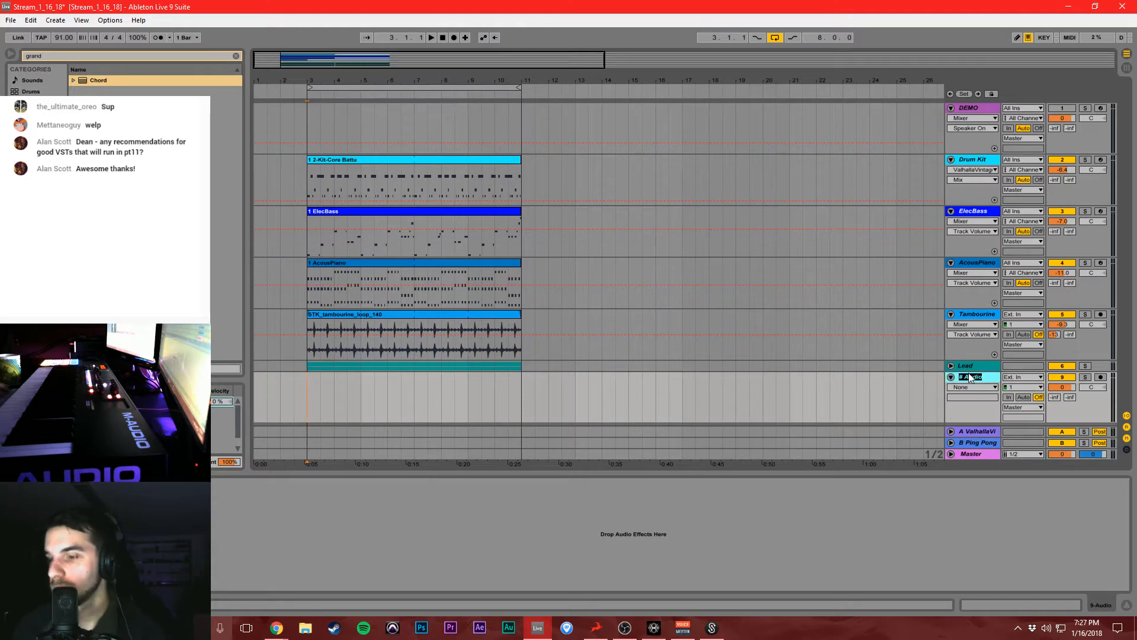
pyautogui.write('EG')
pyautogui.press('Return')
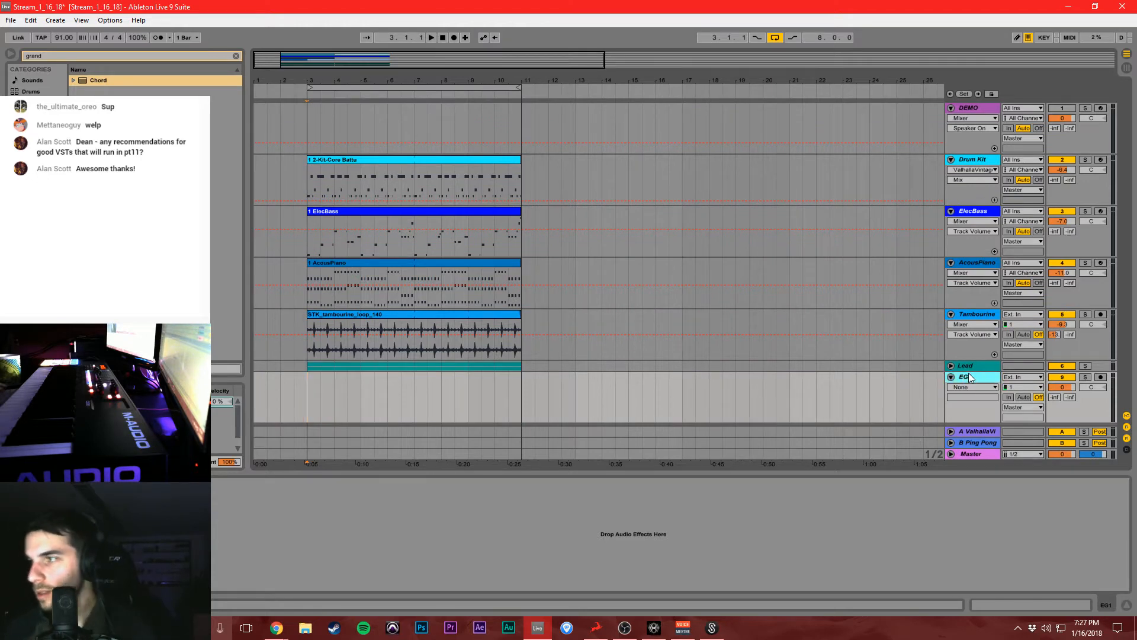
# Set the EG1 track's input channel to 2, arm it for recording and set its monitoring to Auto.
pyautogui.click(1010, 388)
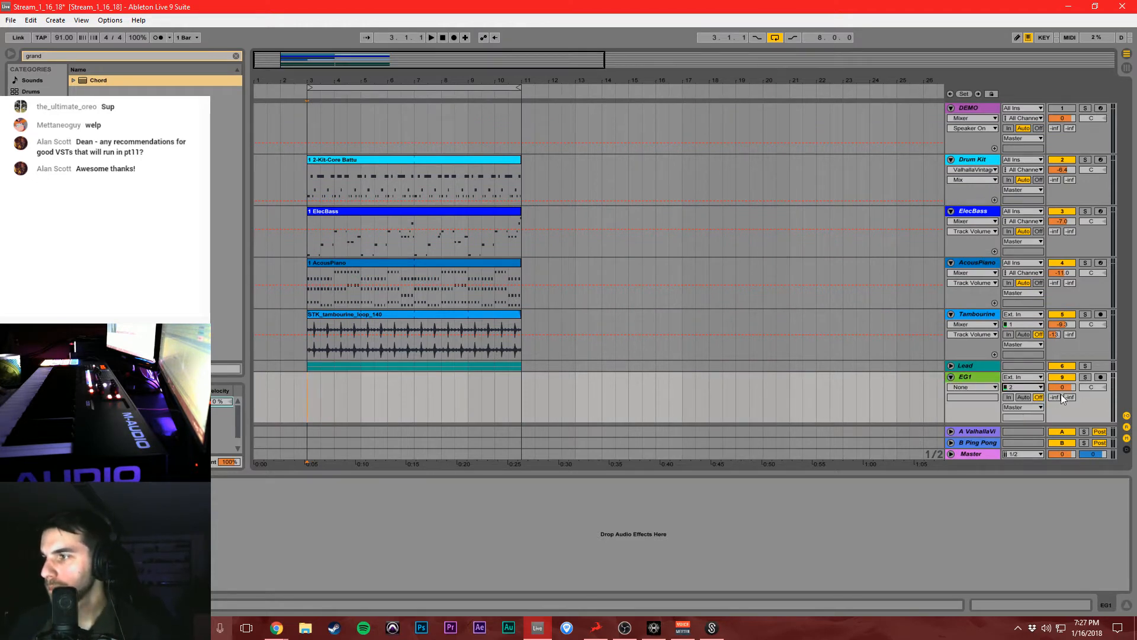
pyautogui.click(1100, 378)
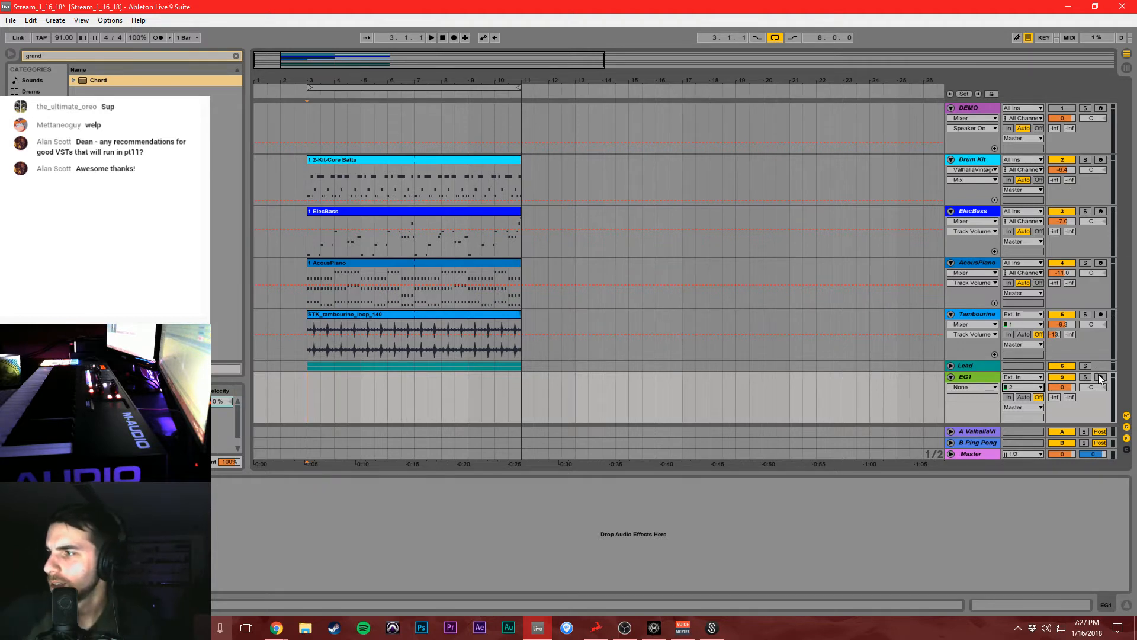
pyautogui.click(1100, 378)
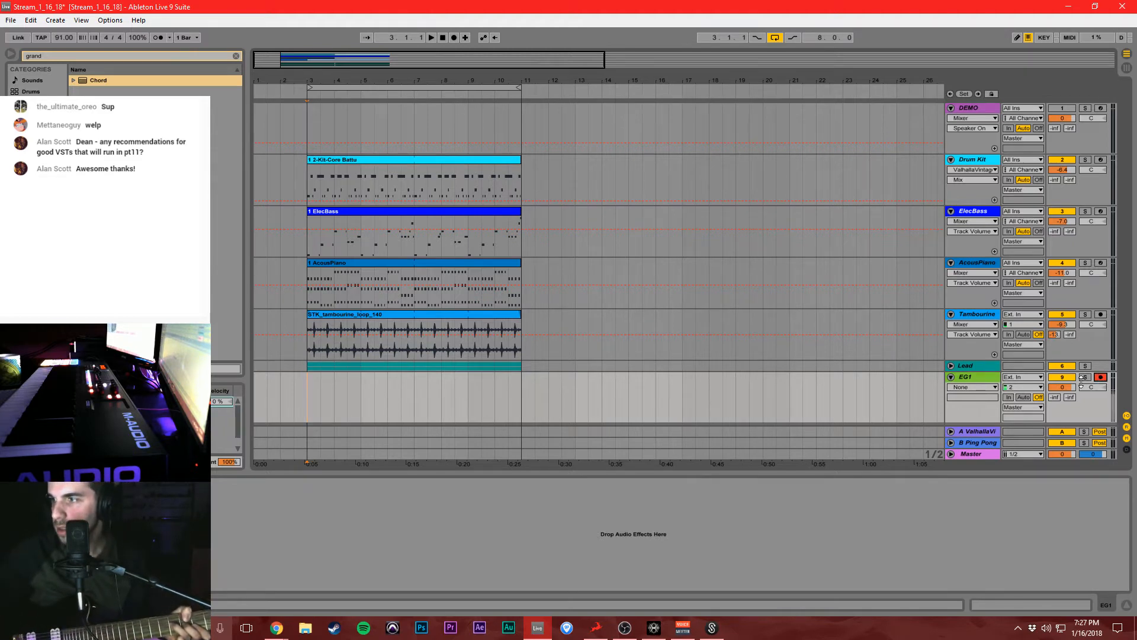
pyautogui.click(1023, 397)
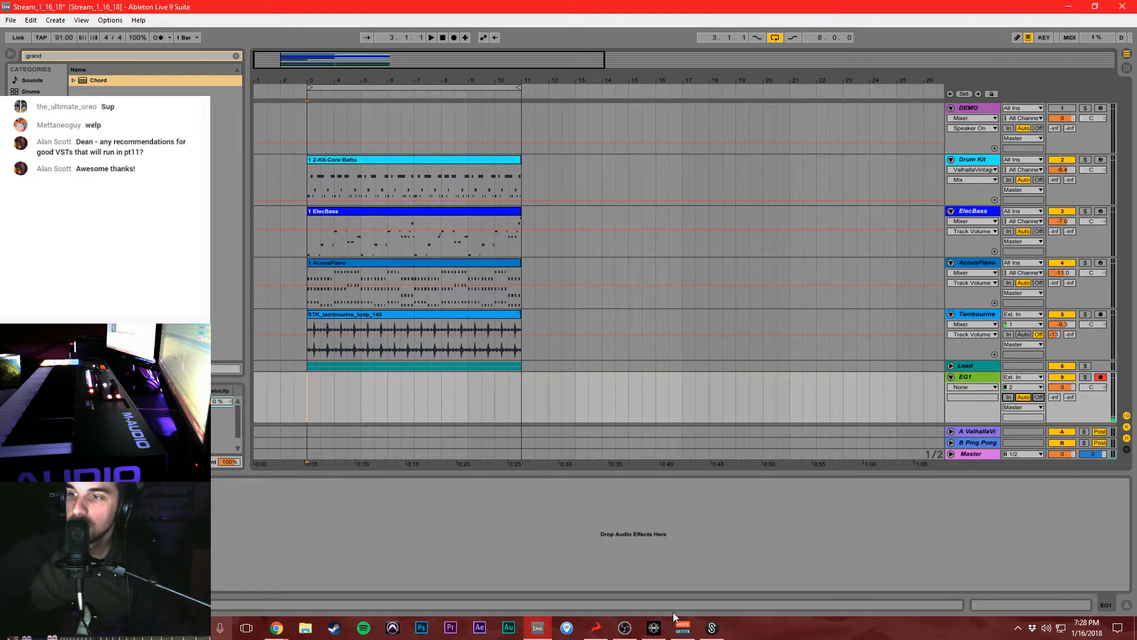
# Switch to the Discrete audio interface's mixer, view the guitar amp and cabinet settings on Preamp 2, and return to Live.
pyautogui.moveTo(667, 628)
pyautogui.click(648, 591)
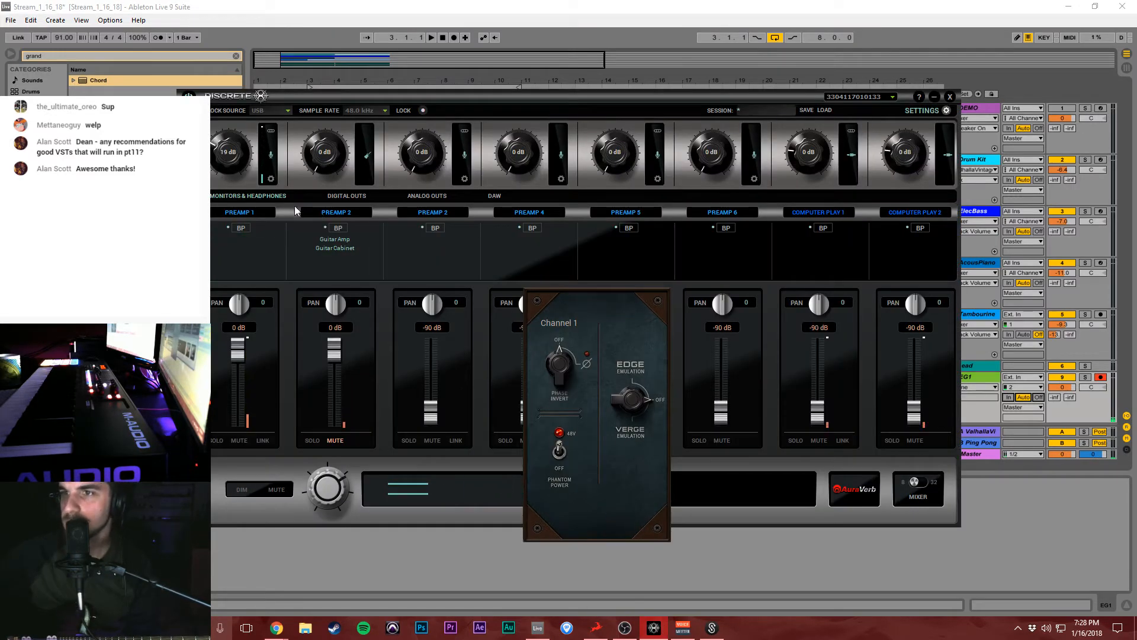
pyautogui.moveTo(618, 338); pyautogui.dragTo(1076, 221)
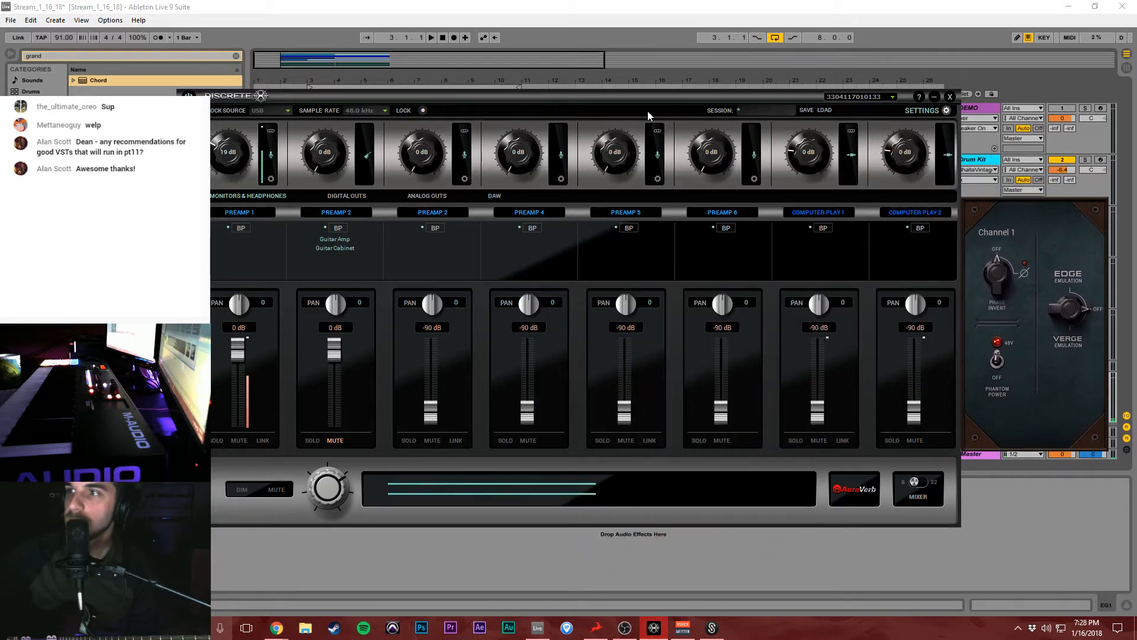
pyautogui.moveTo(655, 101); pyautogui.dragTo(625, 100)
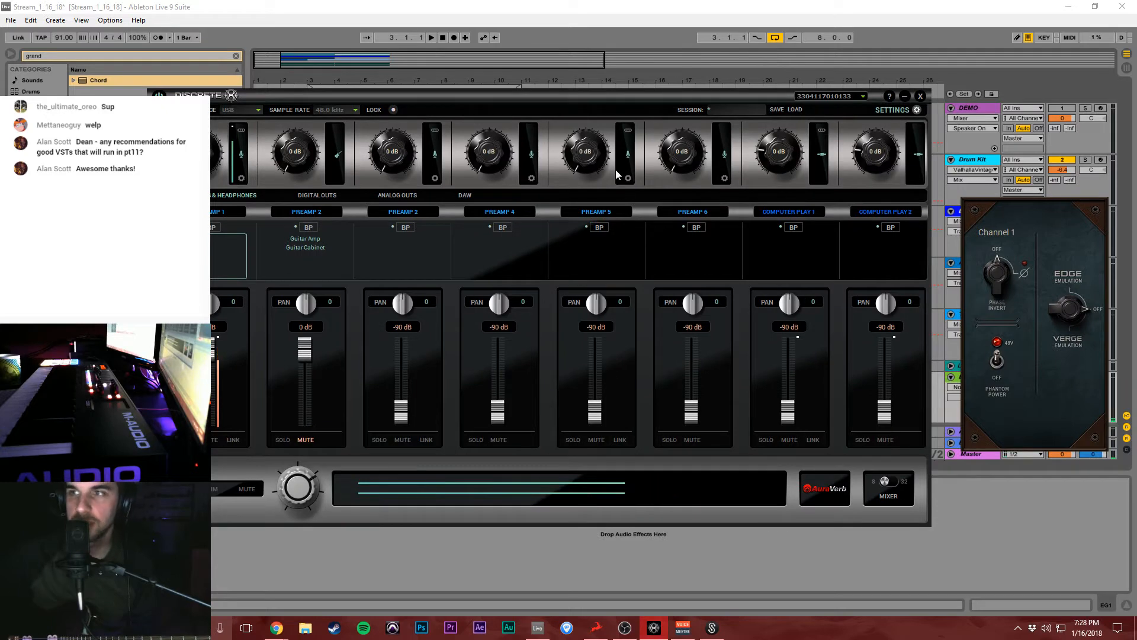
pyautogui.moveTo(556, 103); pyautogui.dragTo(648, 94)
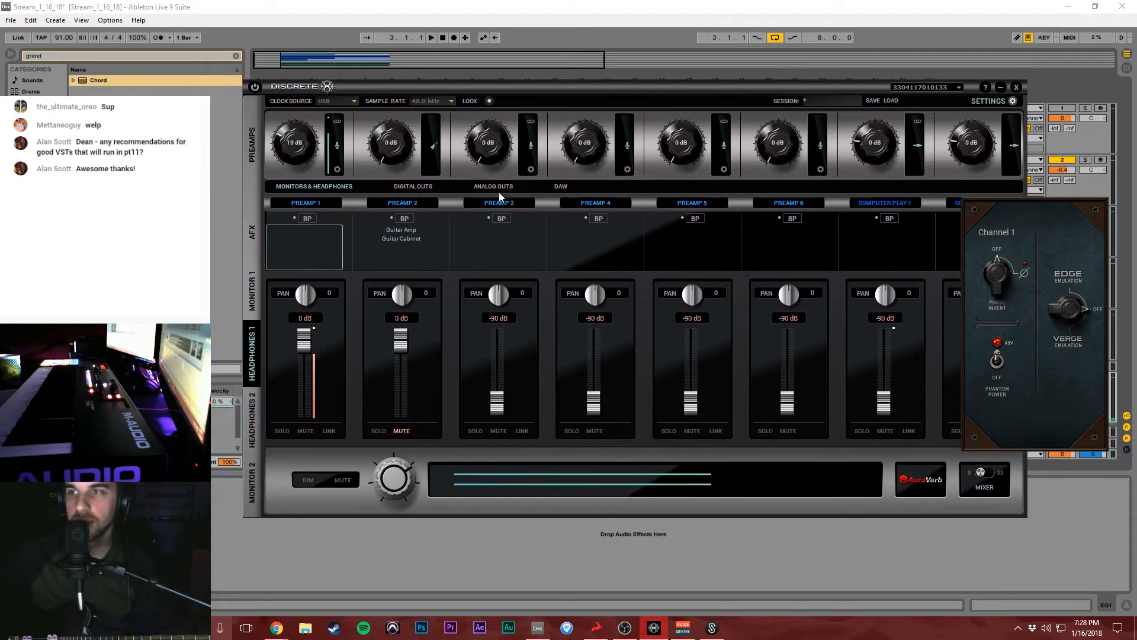
pyautogui.click(414, 235)
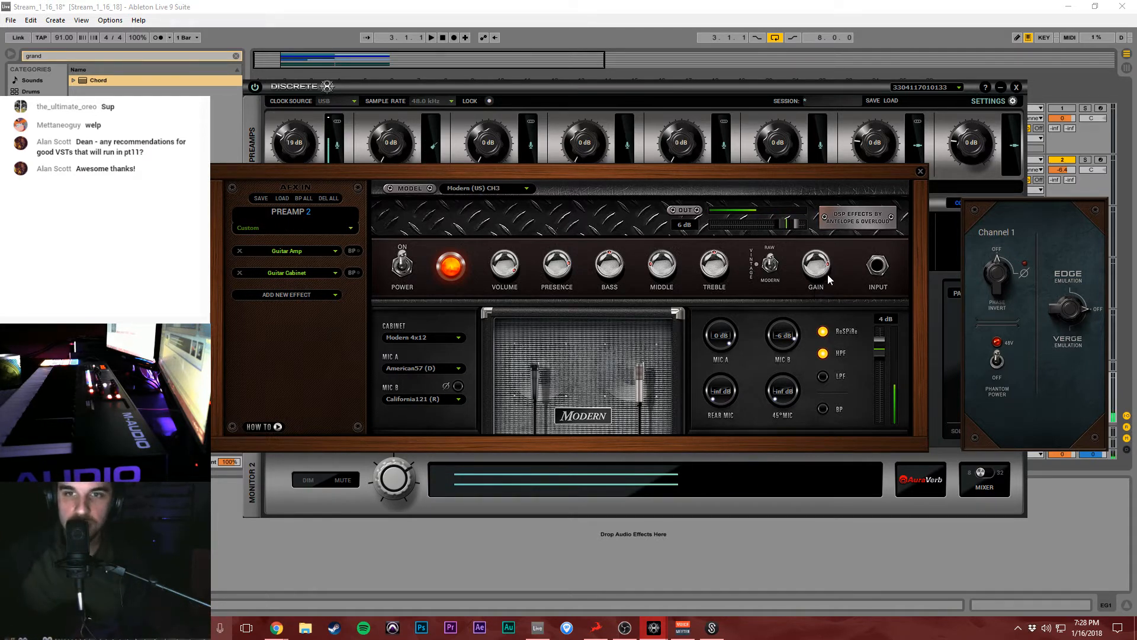
pyautogui.click(921, 171)
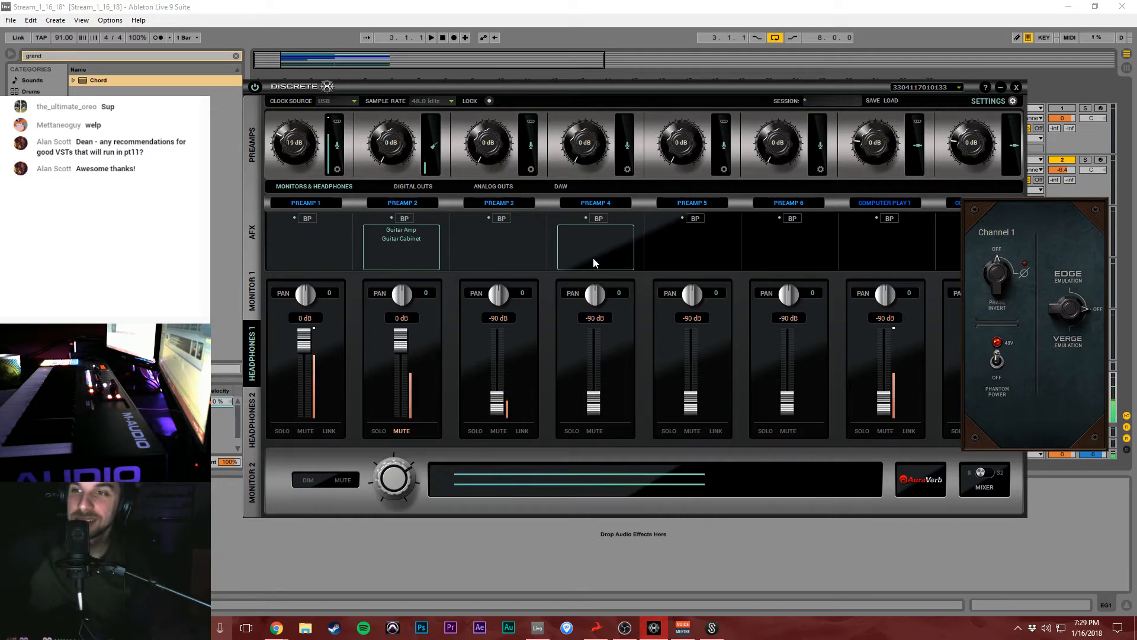
pyautogui.hotkey('alt', 'Tab')
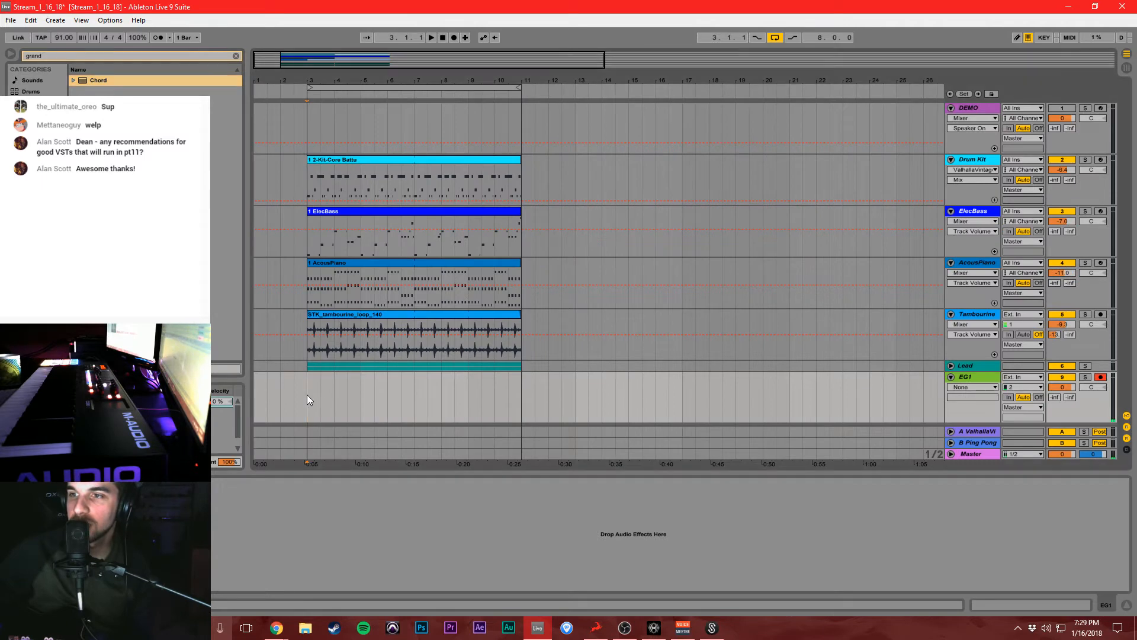
# Try to record a guitar take on the EG1 track from bar 2.
pyautogui.click(285, 400)
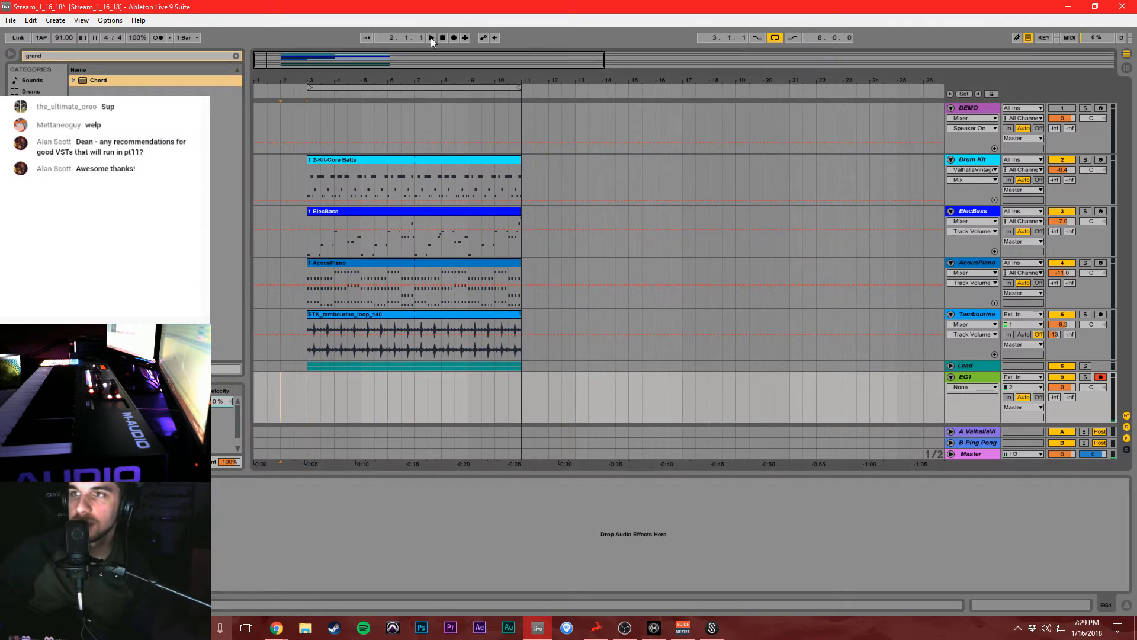
pyautogui.click(453, 40)
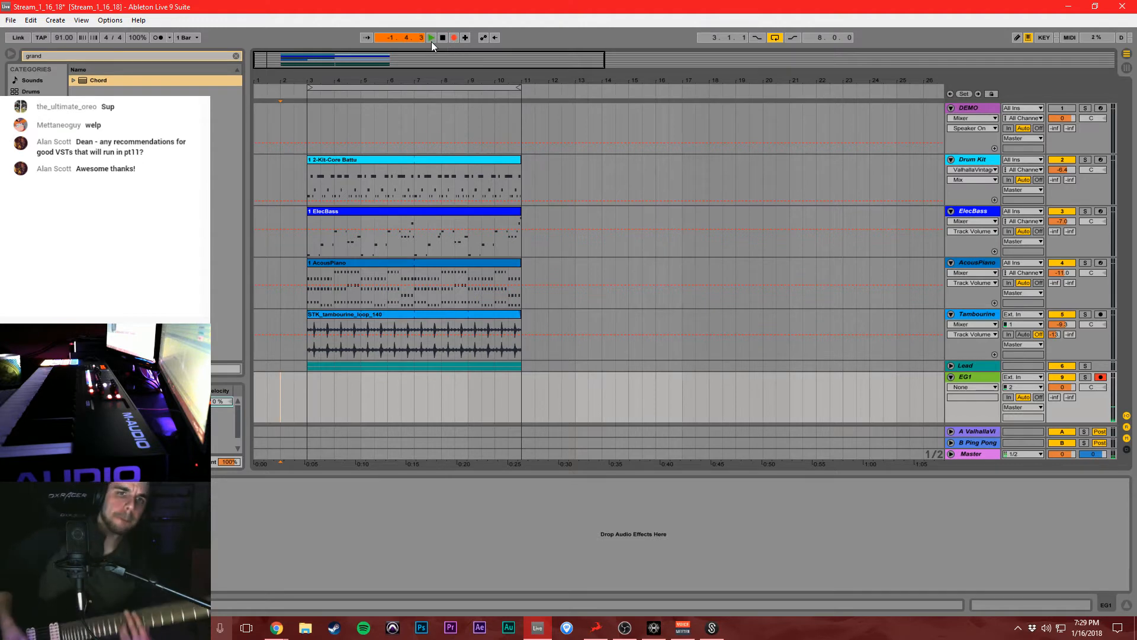
pyautogui.press('space')
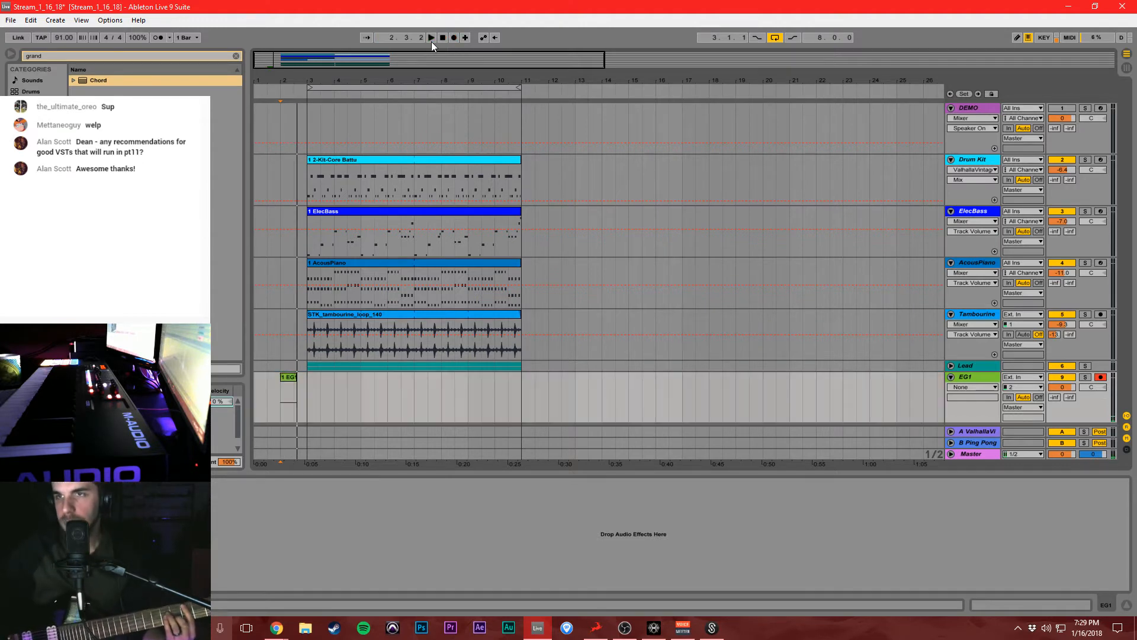
# Turn on the metronome and try another guitar take on EG1 from bar 2.
pyautogui.click(159, 37)
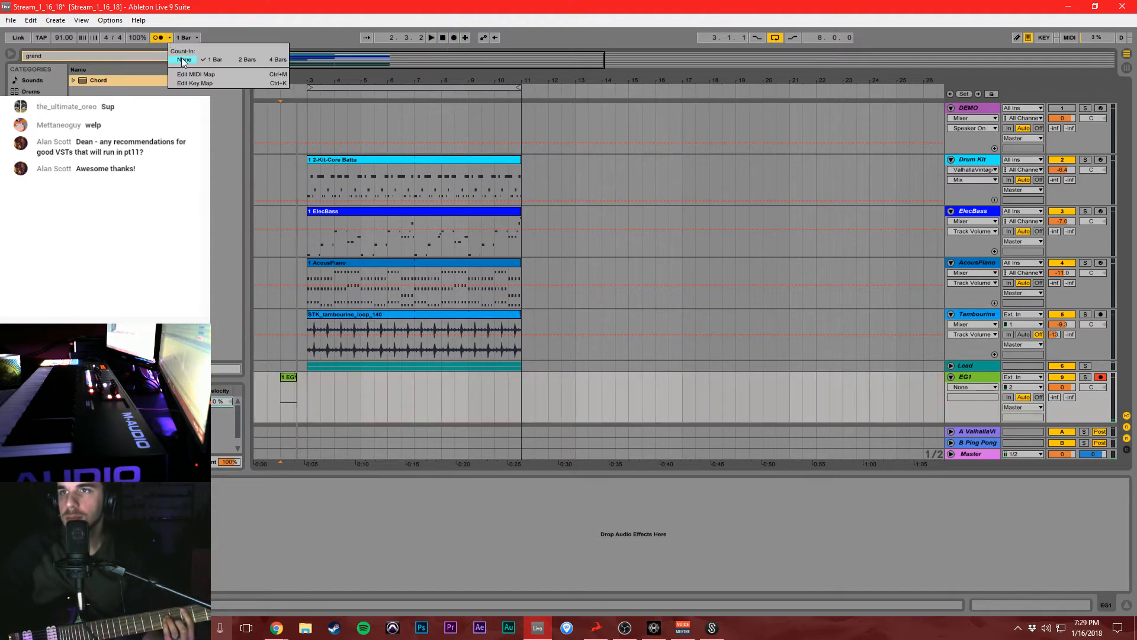
pyautogui.click(454, 37)
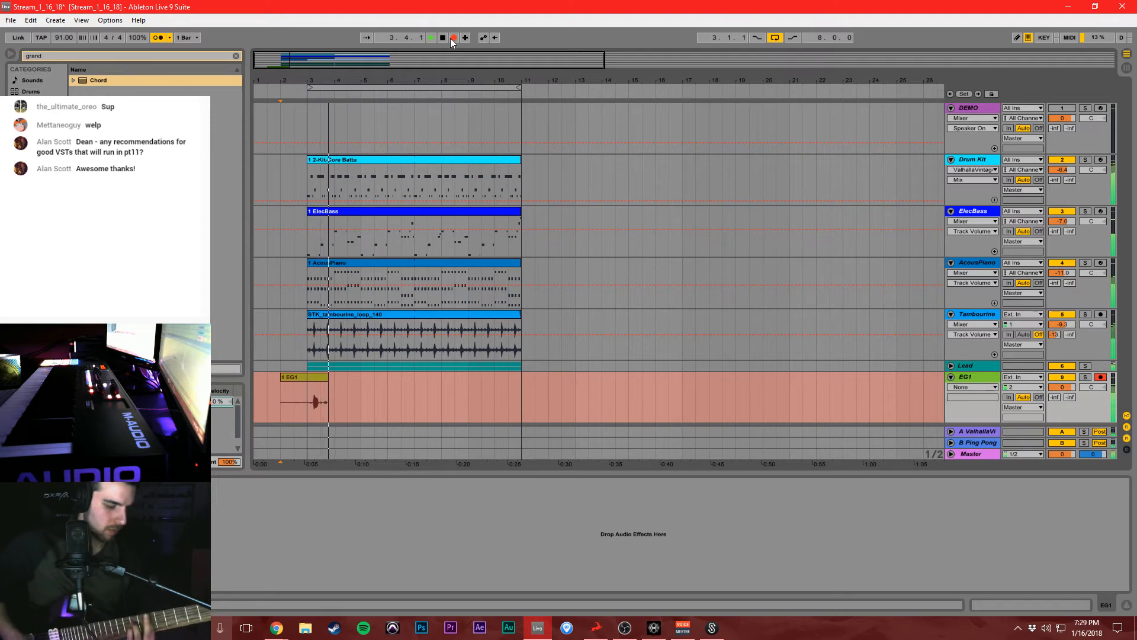
pyautogui.press('space')
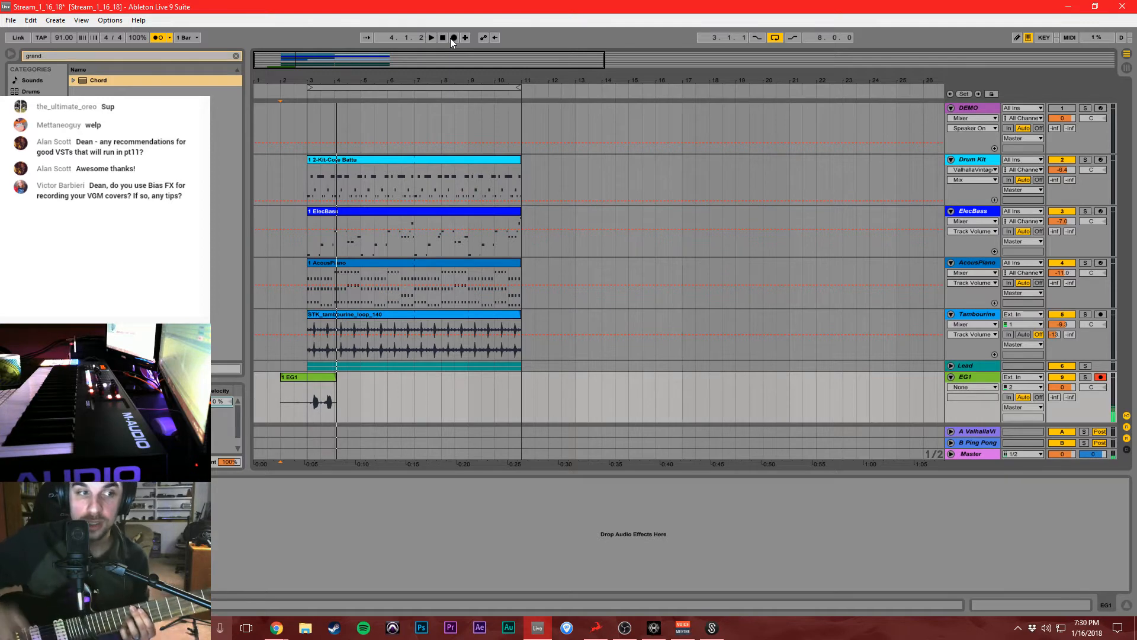
# Record a new guitar take on EG1 from bar 2 to just past bar 7.
pyautogui.click(454, 37)
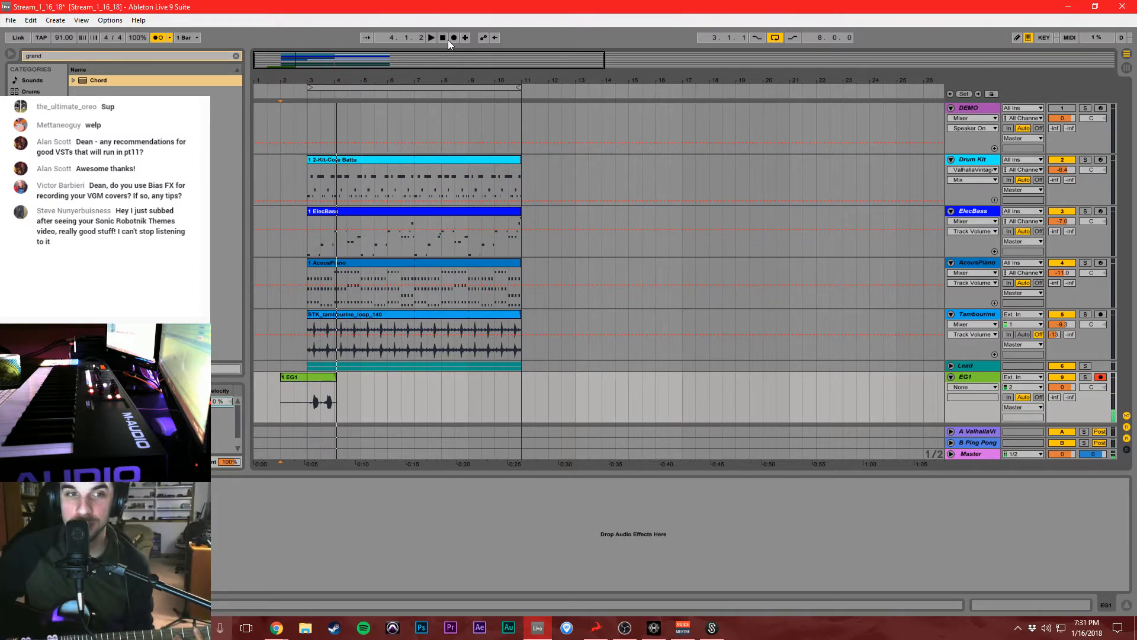
pyautogui.press('space')
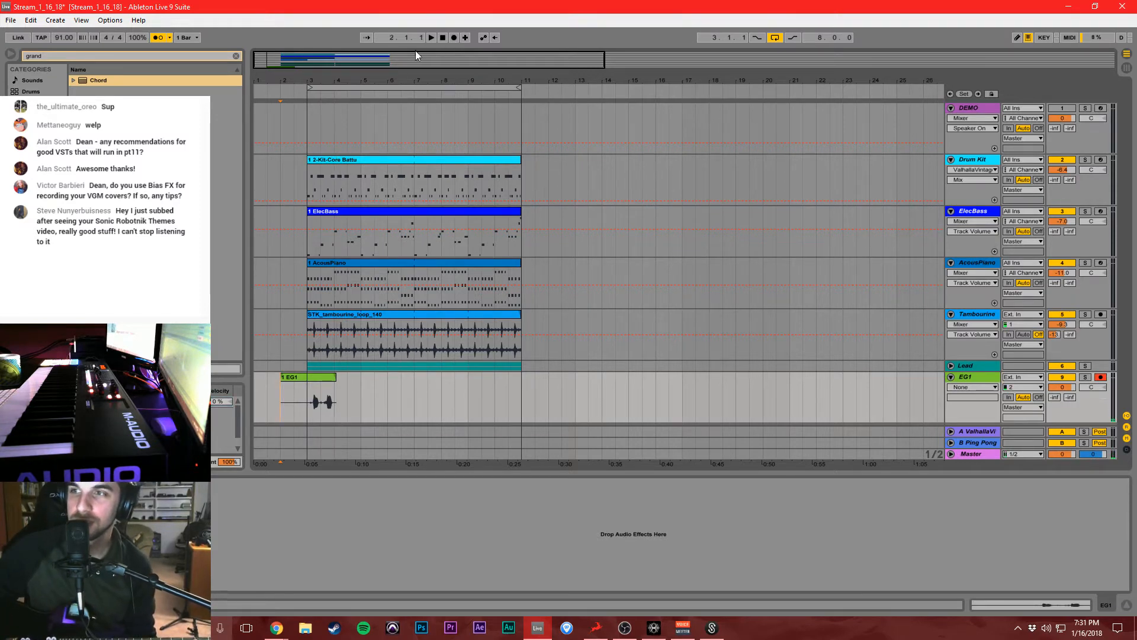
pyautogui.click(455, 38)
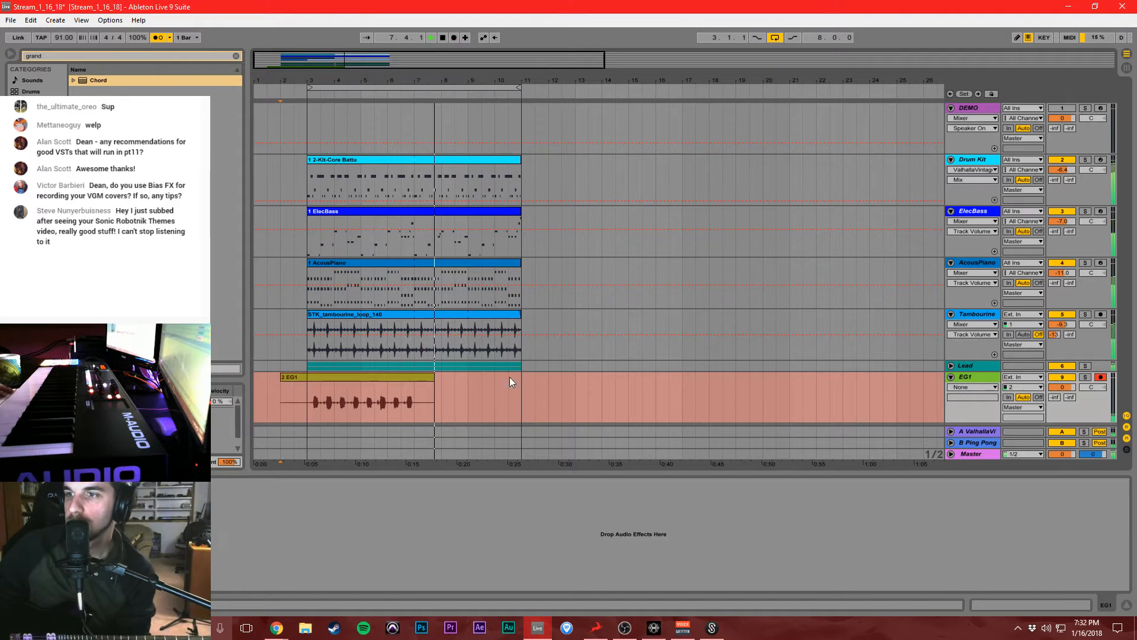
pyautogui.press('space')
# Trim the EG1 recording to bars 3 to 7 by splitting it there and deleting the tail and the lead-in.
pyautogui.click(416, 396)
pyautogui.hotkey('ctrl', 'e')
pyautogui.click(425, 376)
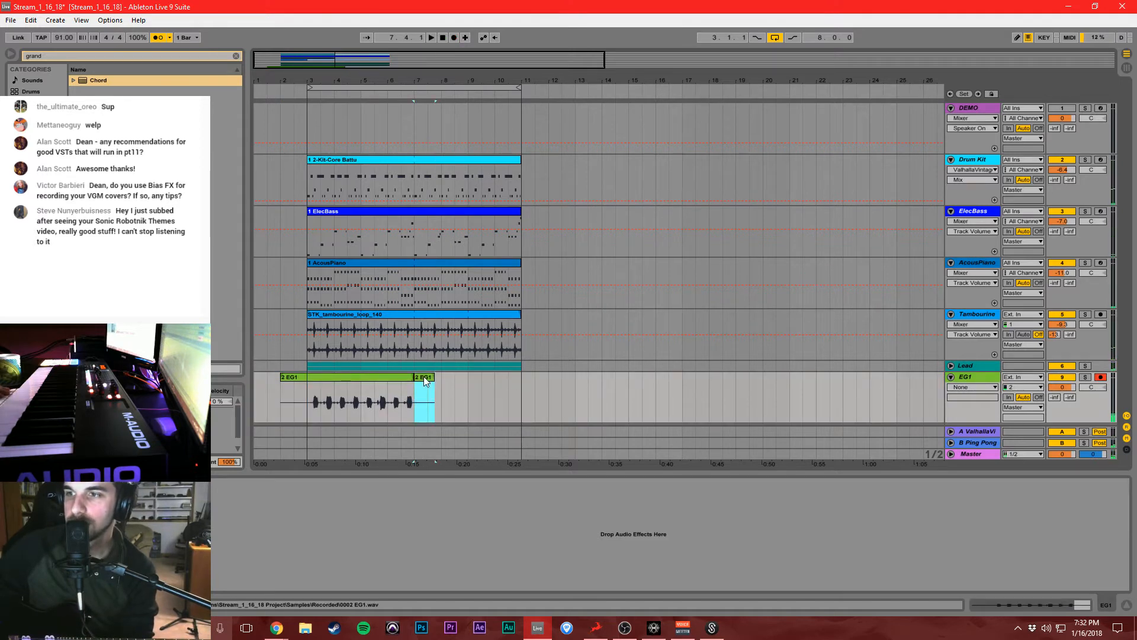
pyautogui.press('Delete')
pyautogui.click(307, 413)
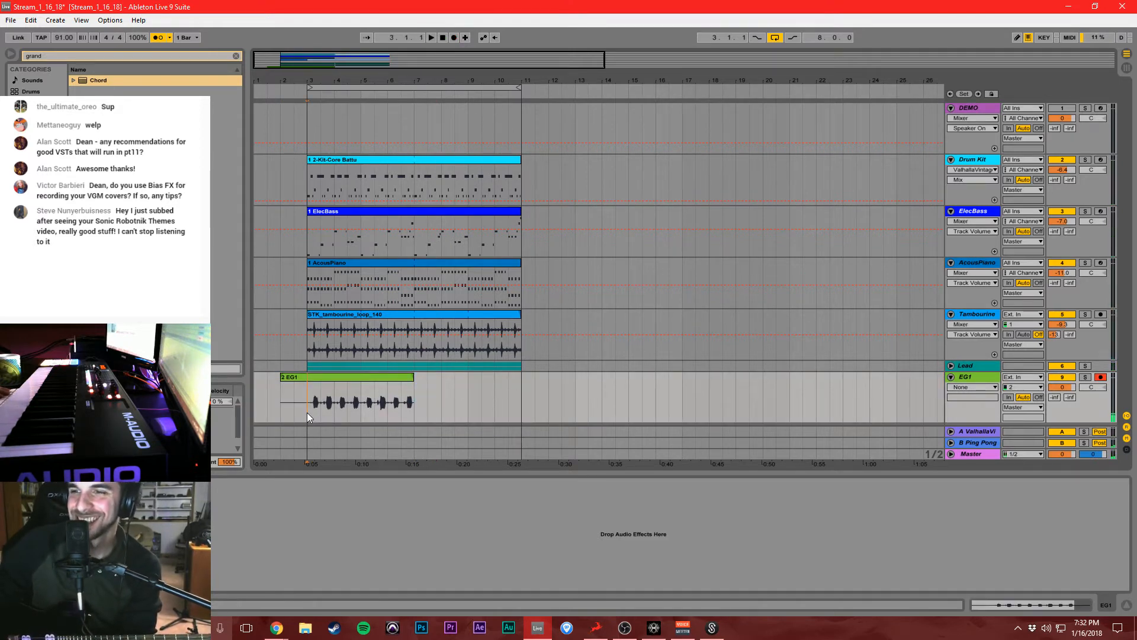
pyautogui.hotkey('ctrl', 'e')
pyautogui.click(299, 377)
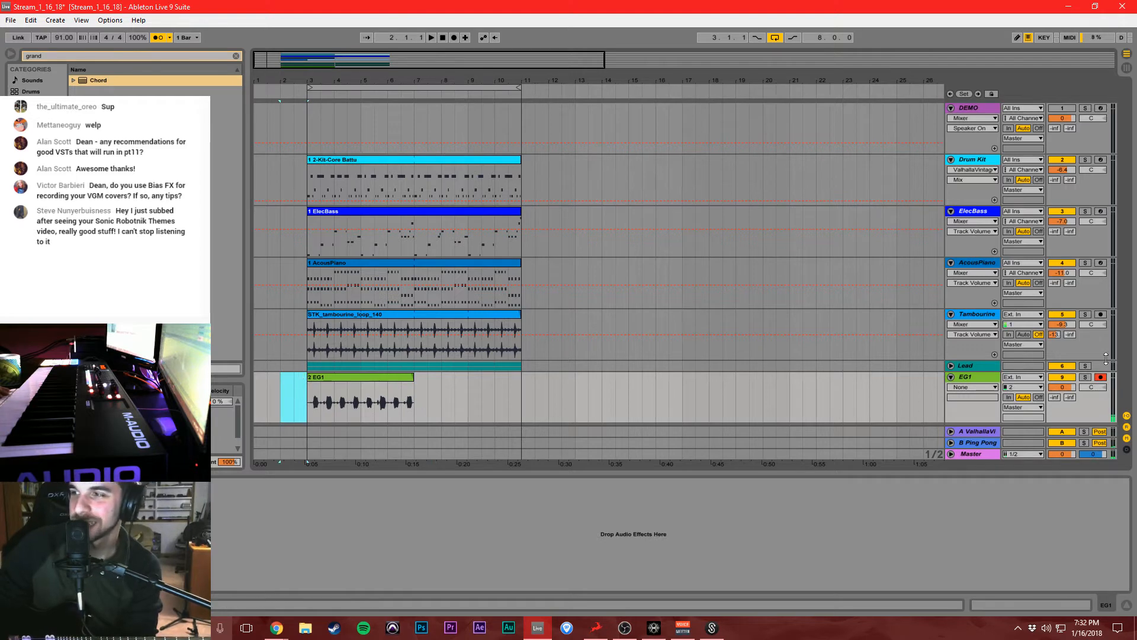
pyautogui.press('Delete')
# Duplicate the EG1 track and delete the copied guitar clip from the duplicate.
pyautogui.hotkey('ctrl', 'd')
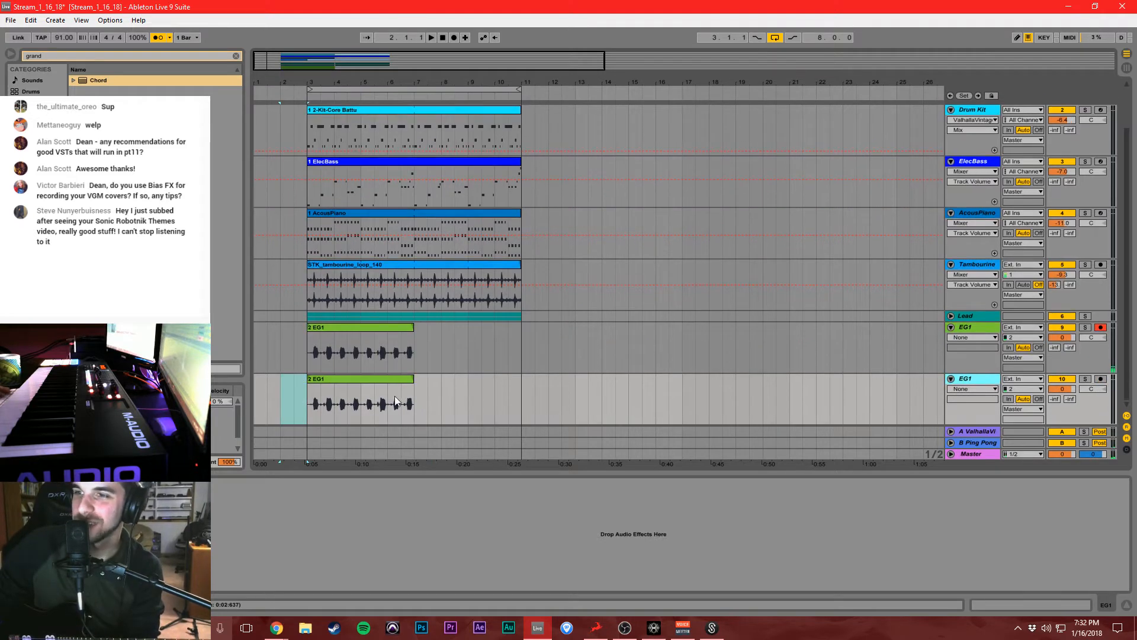
pyautogui.click(385, 385)
pyautogui.click(375, 379)
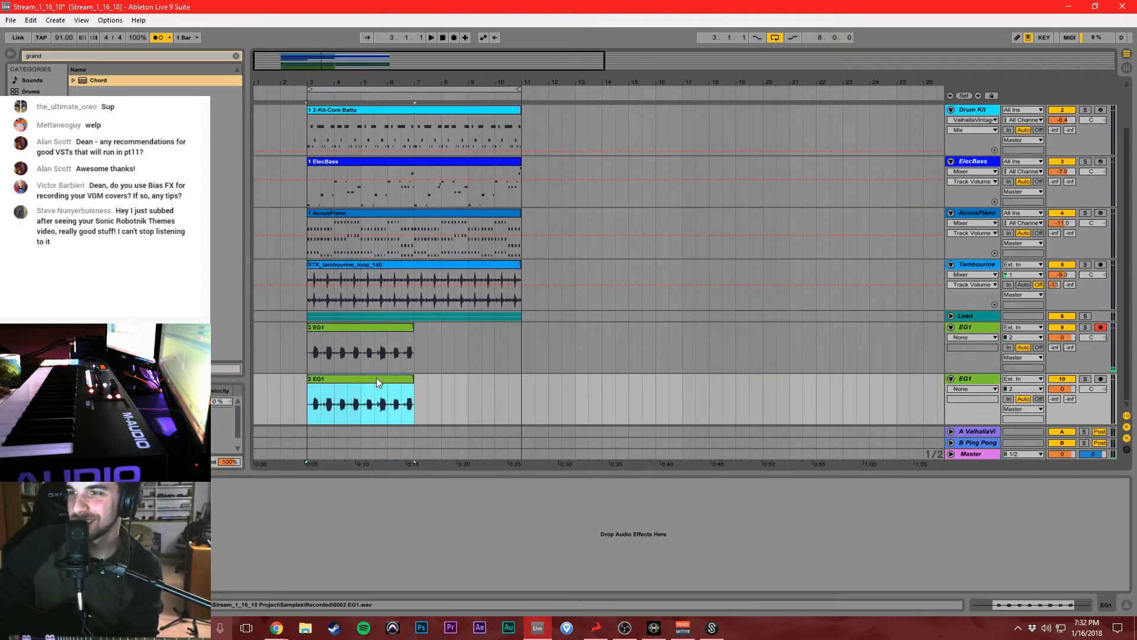
pyautogui.press('Delete')
# Pan the first EG1 track to 25L and the duplicate EG1 track to 27R, lowering the duplicate's volume to -5.6 dB.
pyautogui.moveTo(1091, 337); pyautogui.dragTo(1091, 352)
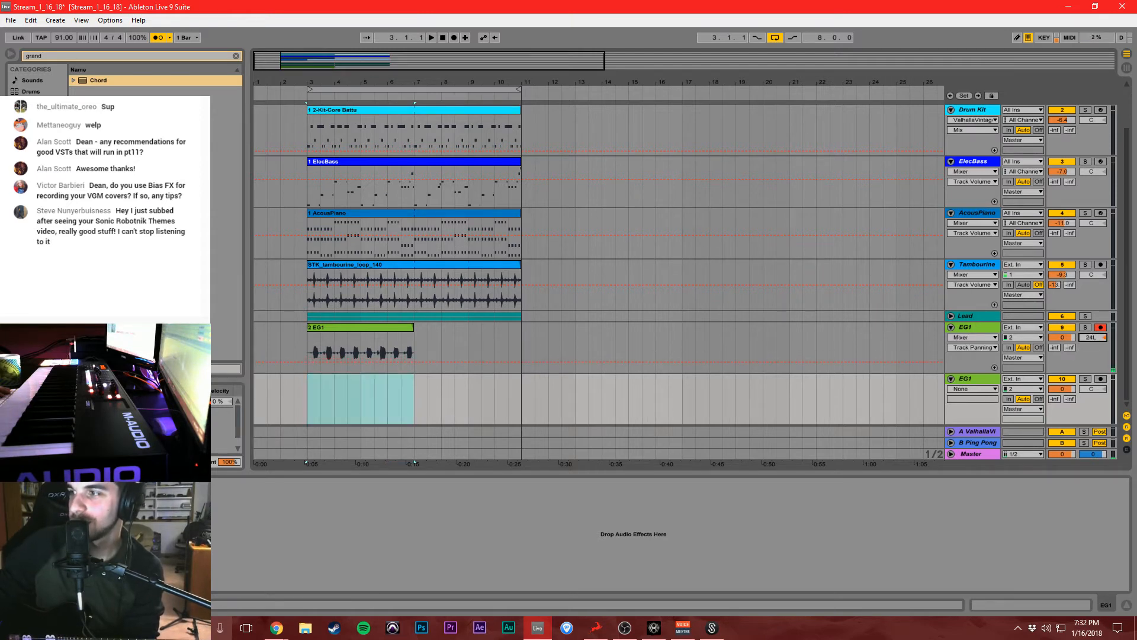
pyautogui.click(1102, 389)
pyautogui.moveTo(1088, 391); pyautogui.dragTo(1064, 401)
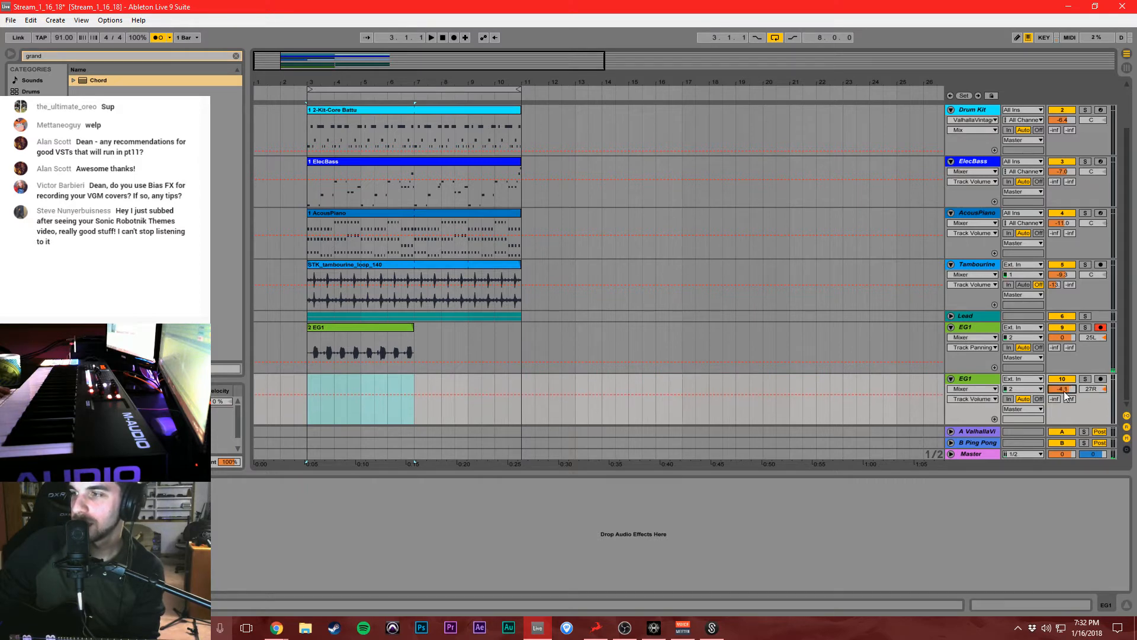
pyautogui.click(308, 378)
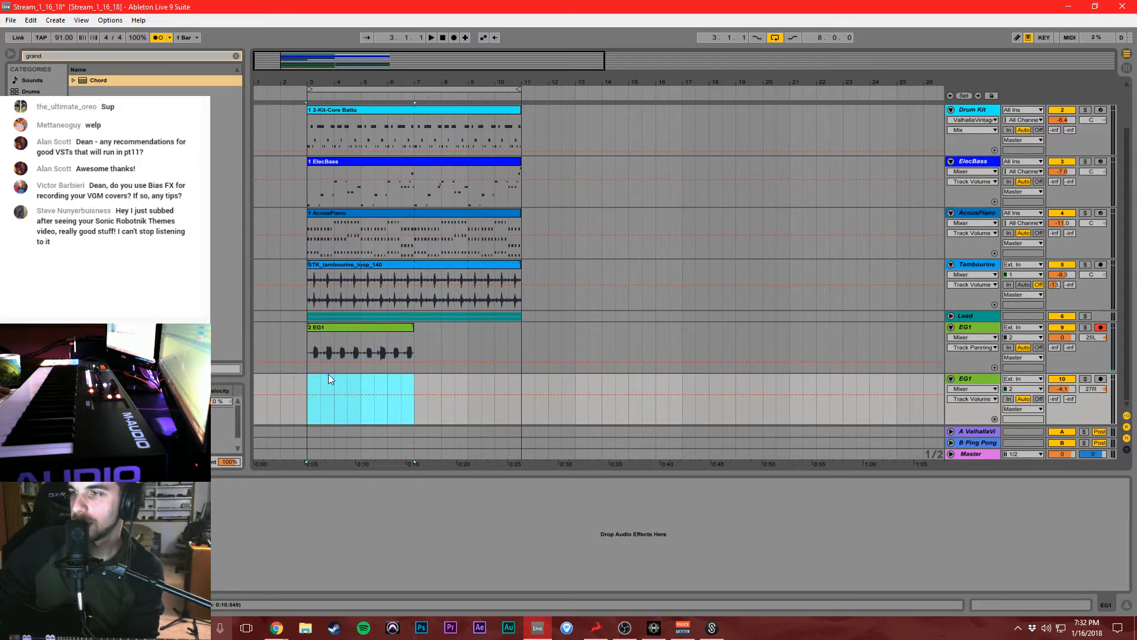
pyautogui.moveTo(1062, 389); pyautogui.dragTo(1063, 394)
# Arm the duplicate EG1 track instead of the first one and record a guitar take from bar 2 to just past bar 7.
pyautogui.click(307, 388)
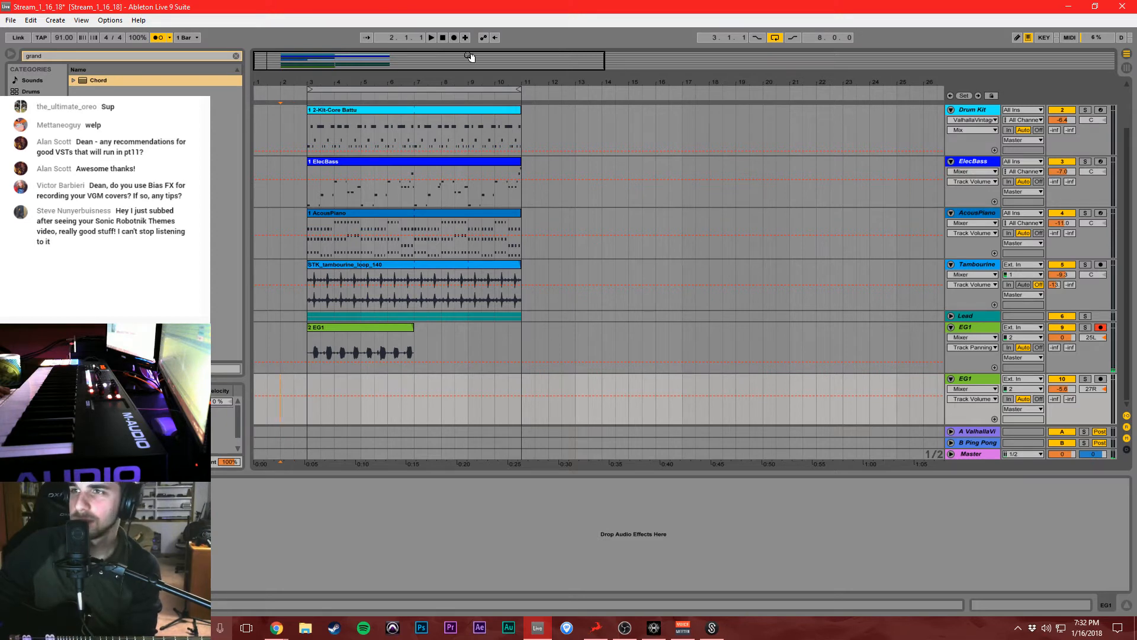
pyautogui.click(454, 37)
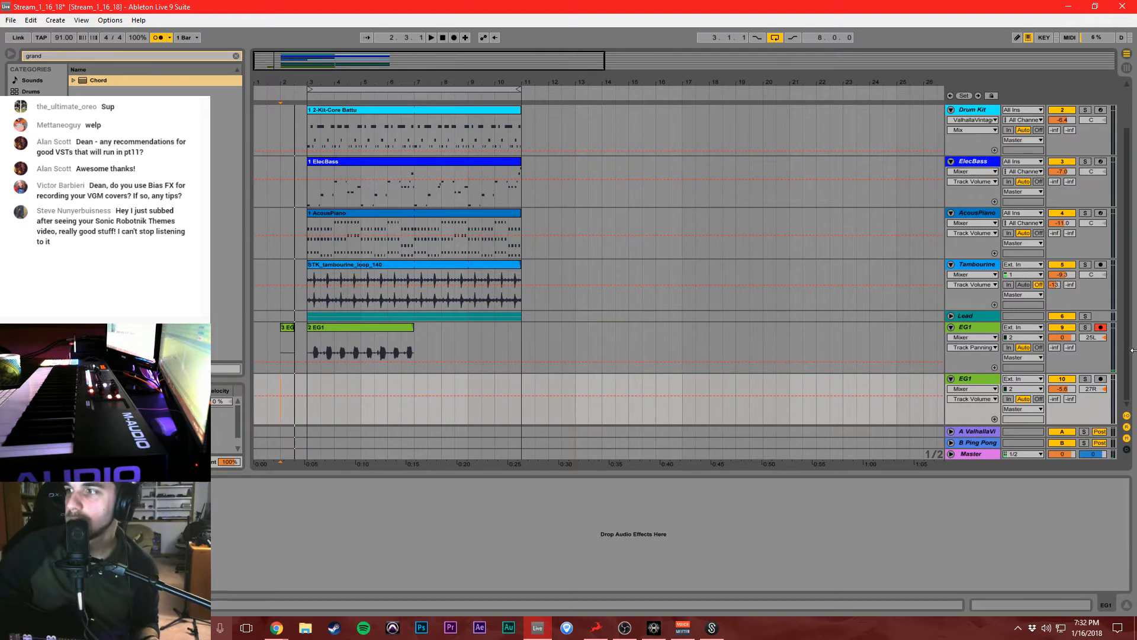
pyautogui.click(1100, 379)
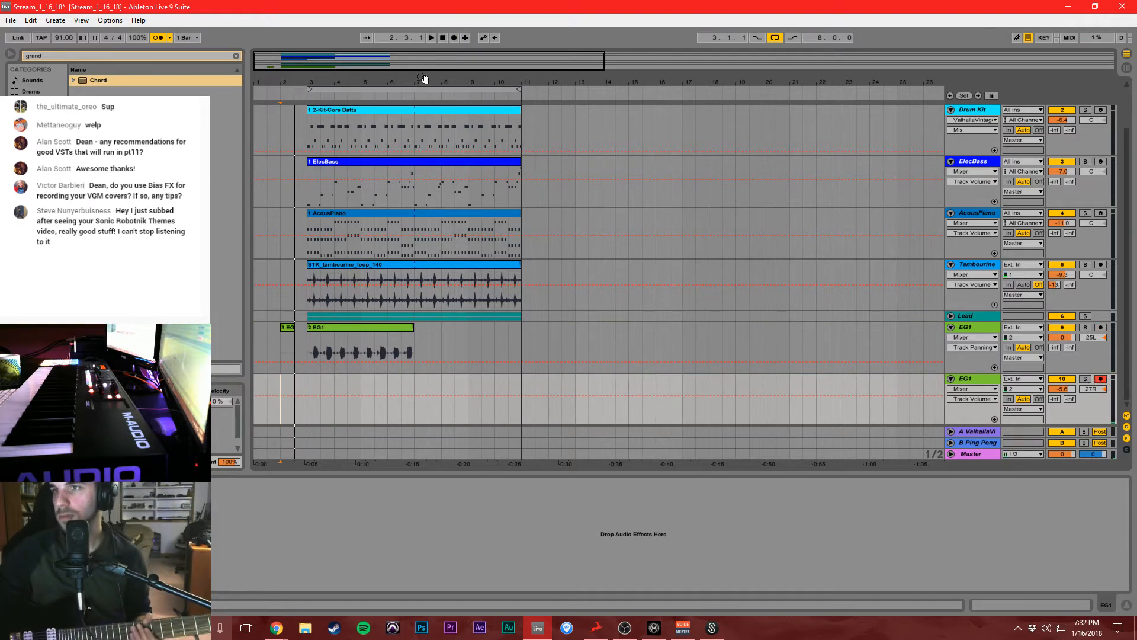
pyautogui.click(454, 37)
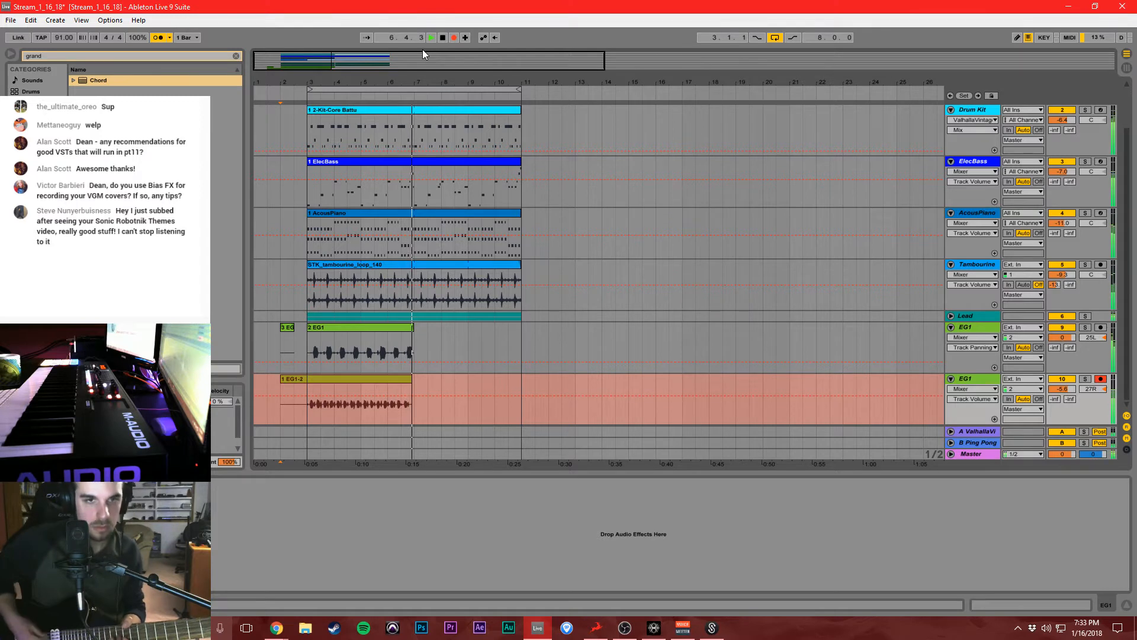
pyautogui.press('space')
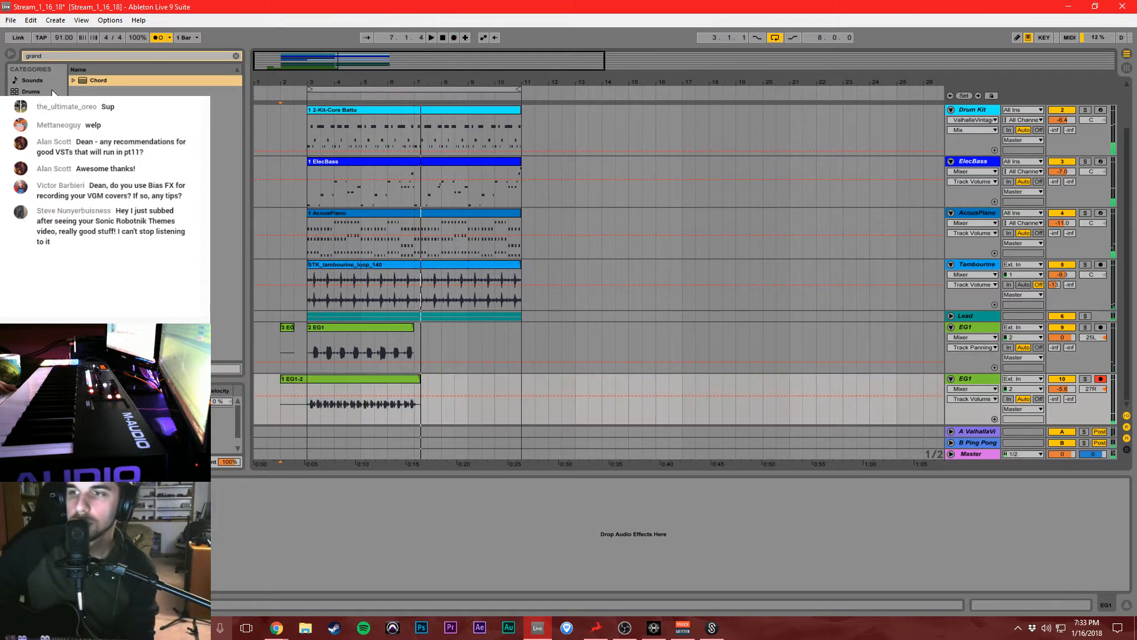
# Delete the take from the second EG1 track, return to bar 2 and reset the track's volume to 0 dB.
pyautogui.click(349, 378)
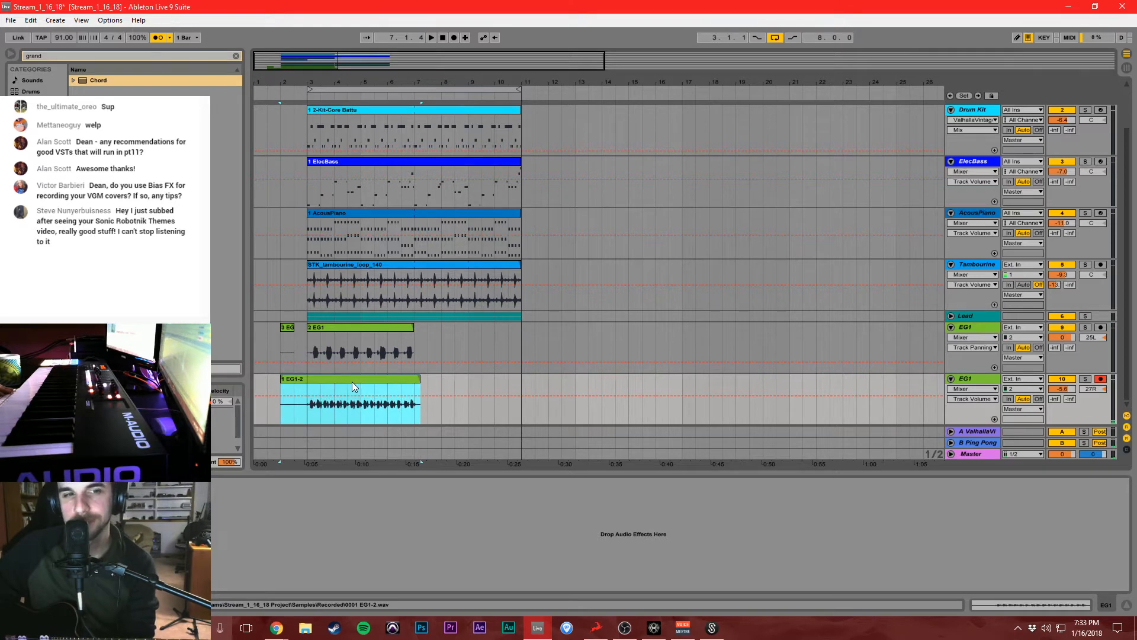
pyautogui.press('Delete')
pyautogui.click(282, 386)
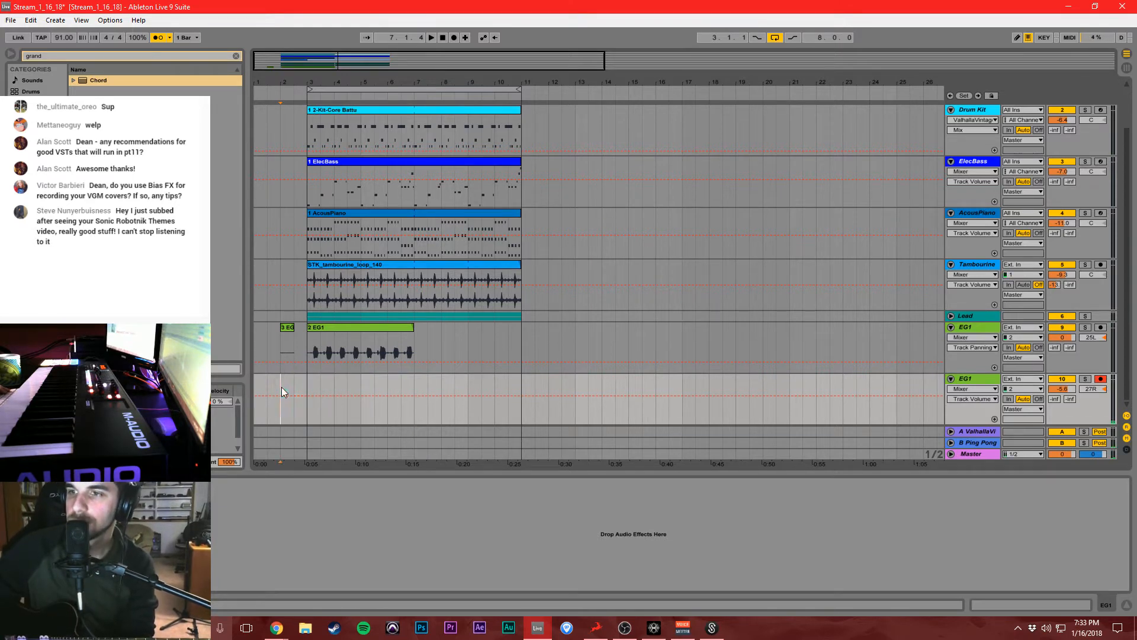
pyautogui.moveTo(1062, 389); pyautogui.dragTo(1062, 363)
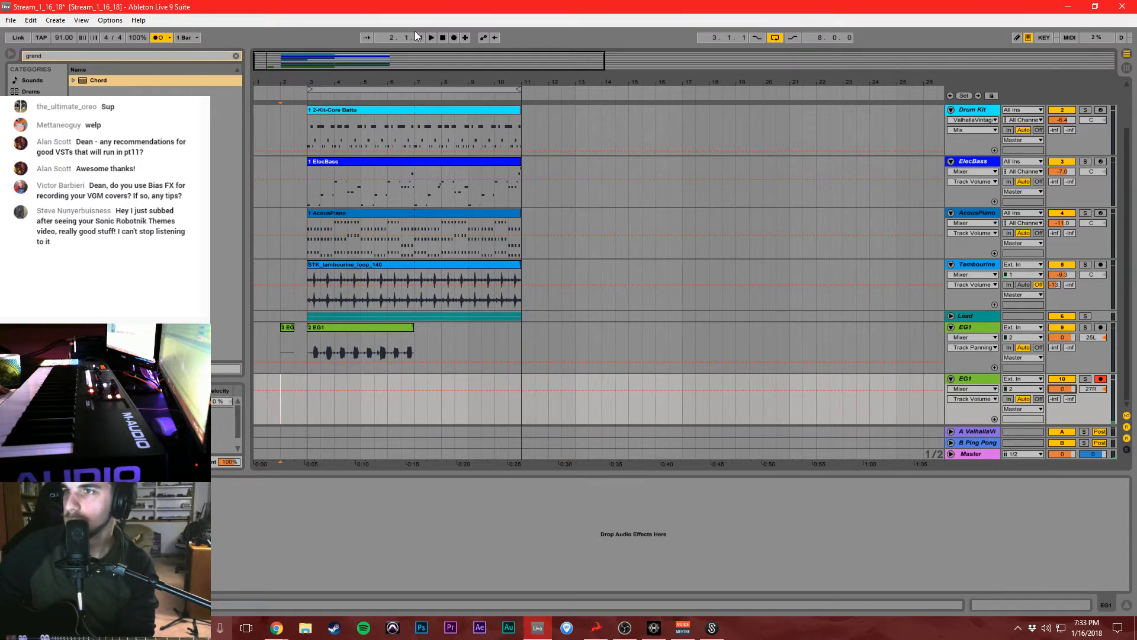
# Record another guitar take on the second EG1 track from bar 2 to past bar 7, restarting after a broken-off attempt.
pyautogui.click(454, 38)
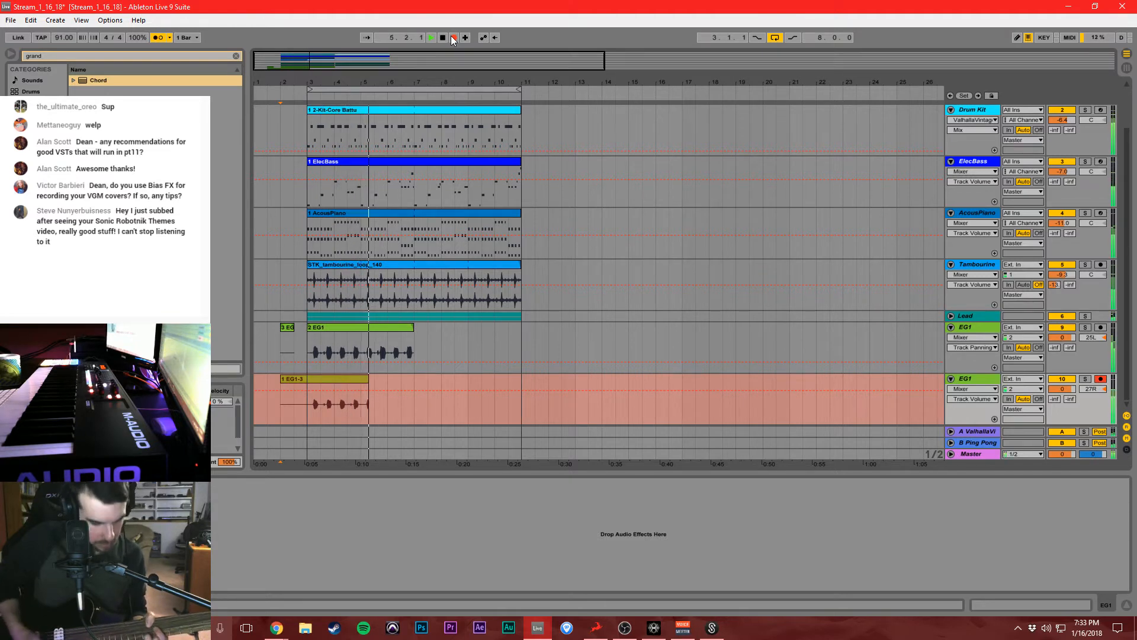
pyautogui.click(453, 38)
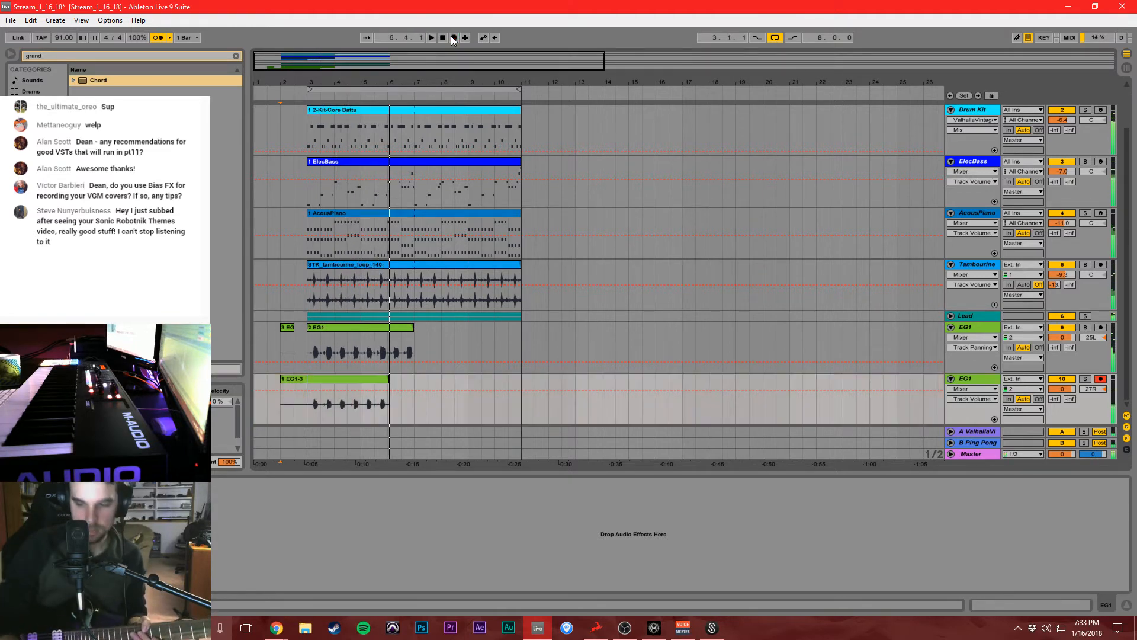
pyautogui.click(454, 38)
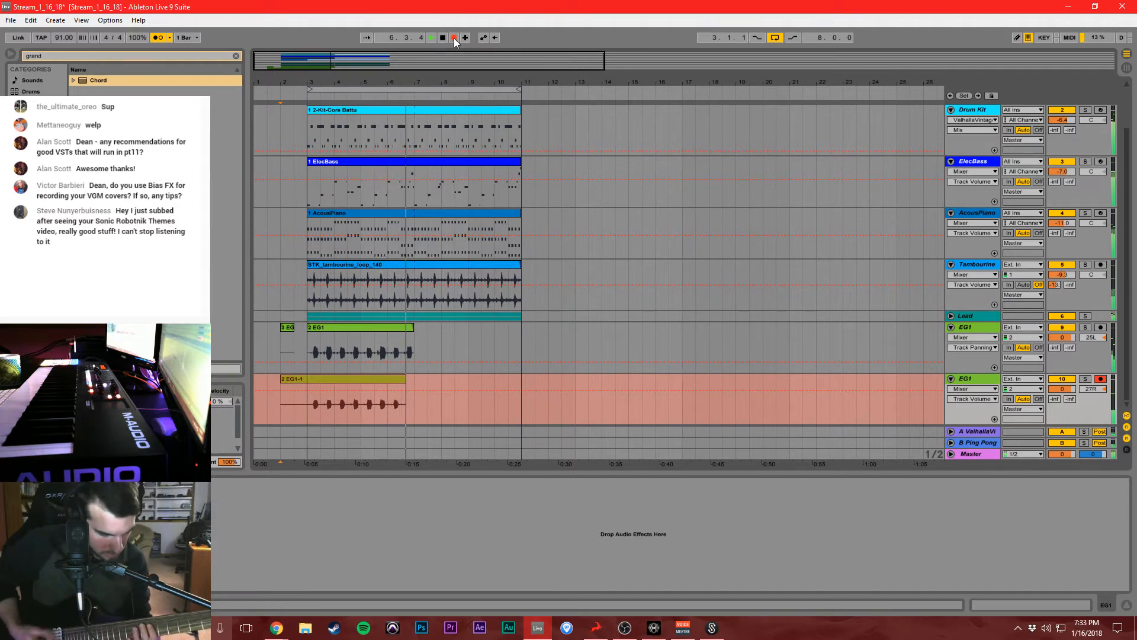
pyautogui.press('space')
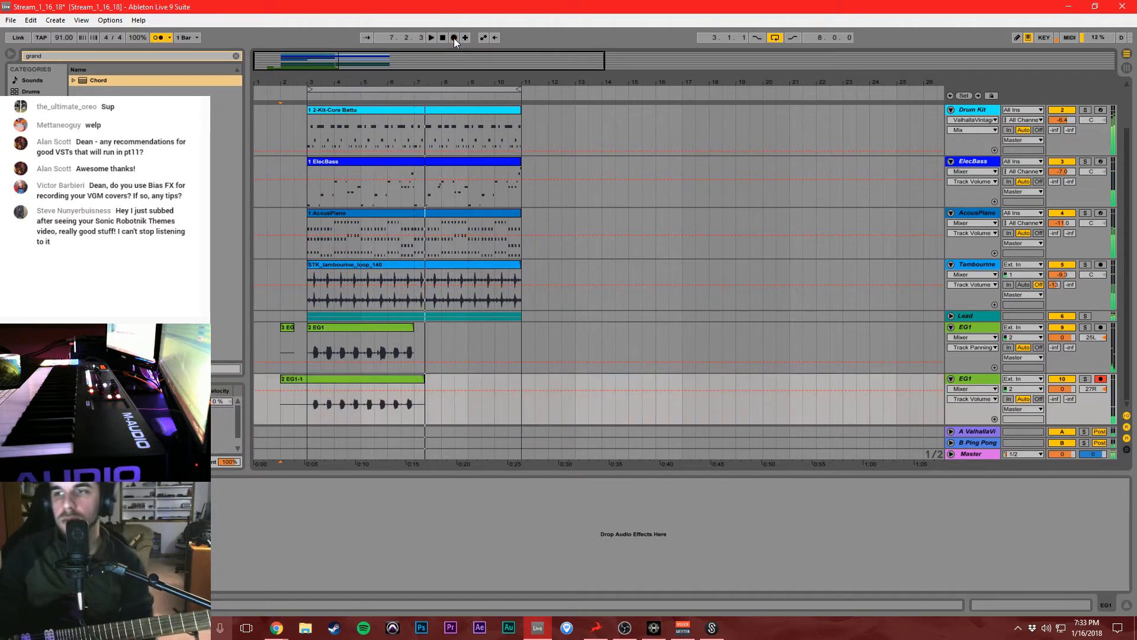
# Split the second EG1 track's recording at bar 7 and delete the tail.
pyautogui.click(418, 398)
pyautogui.hotkey('ctrl', 'e')
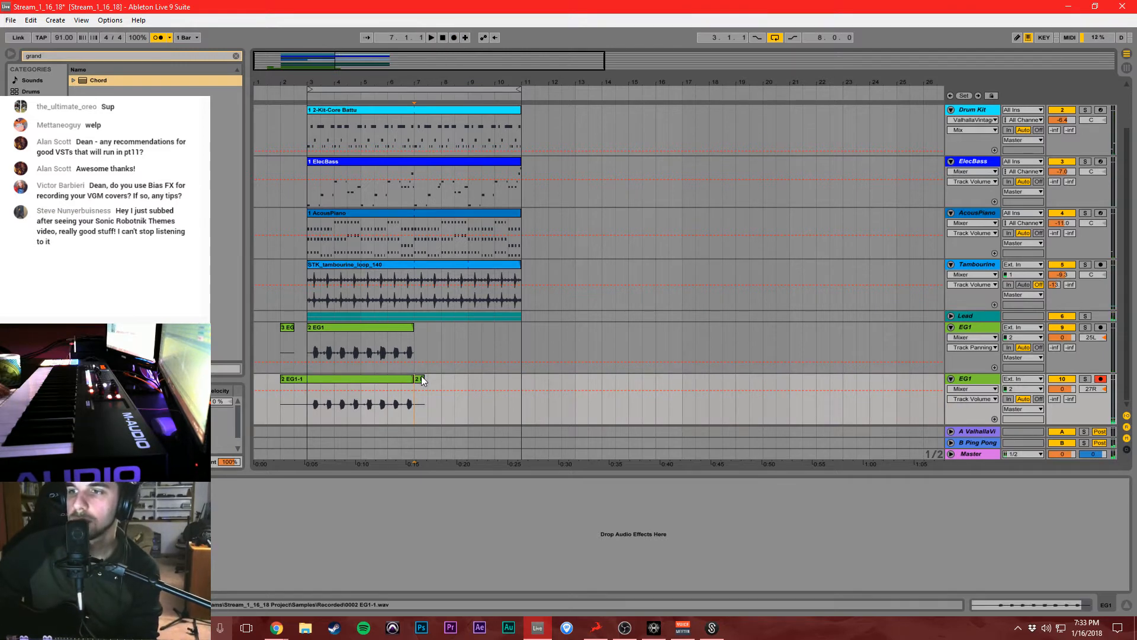
pyautogui.click(418, 379)
pyautogui.press('Delete')
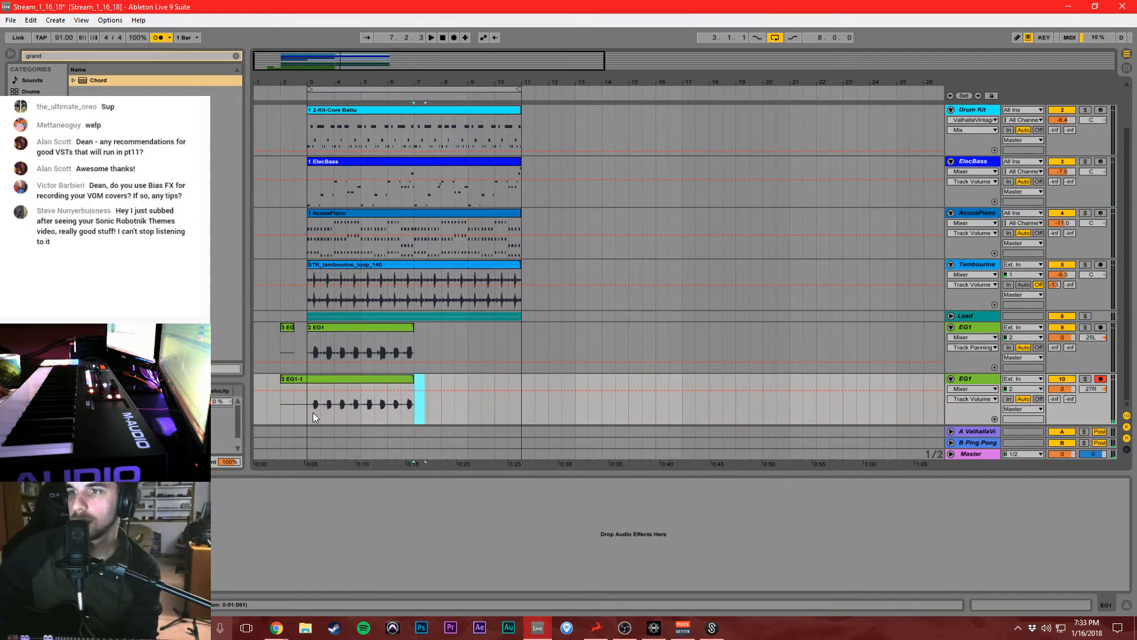
# Duplicate bars 3 to 7 of both EG1 tracks up to bar 11 and delete the guitar audio before bar 3.
pyautogui.moveTo(313, 412); pyautogui.dragTo(414, 340)
pyautogui.hotkey('ctrl', 'd')
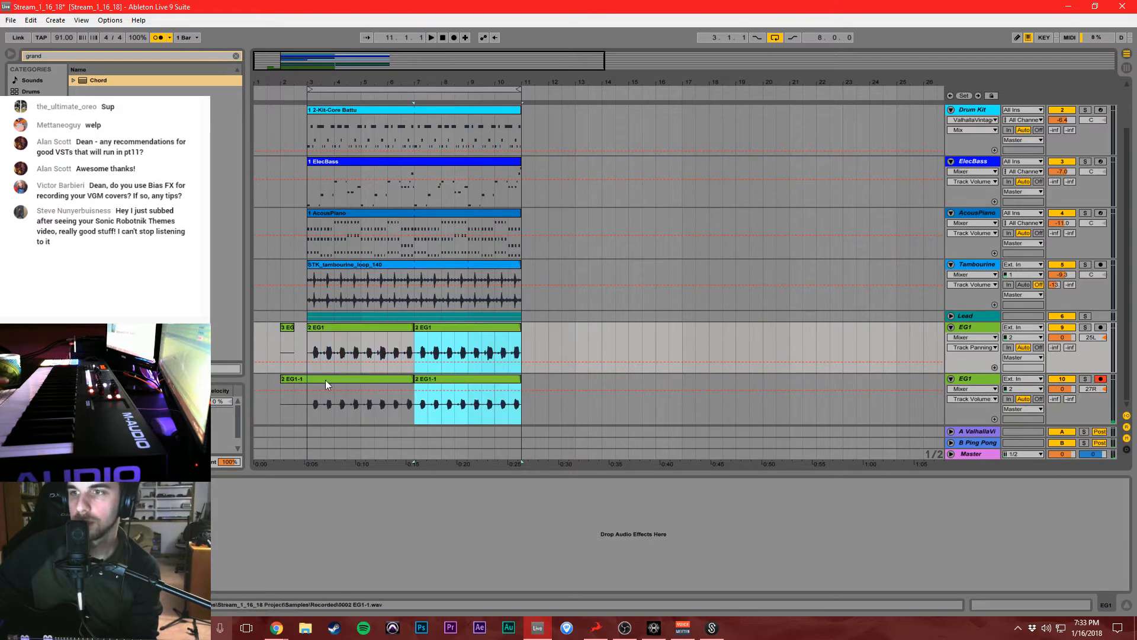
pyautogui.moveTo(307, 401); pyautogui.dragTo(213, 346)
pyautogui.press('Delete')
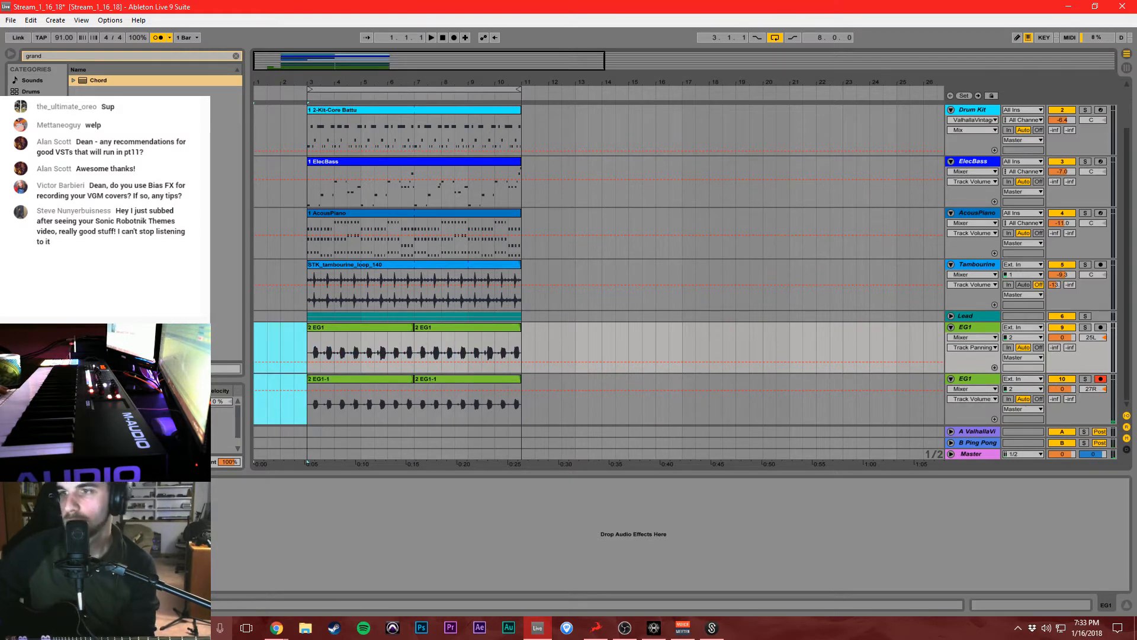
pyautogui.click(281, 327)
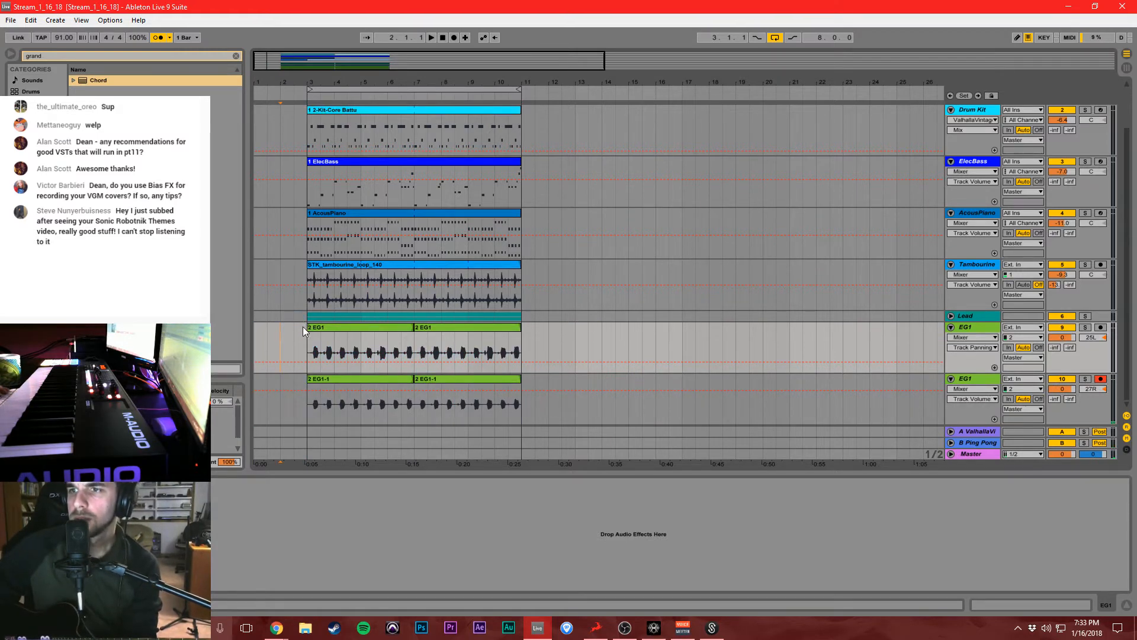
# Try to adjust the volume of both EG1 tracks together, and undo the change.
pyautogui.click(1074, 338)
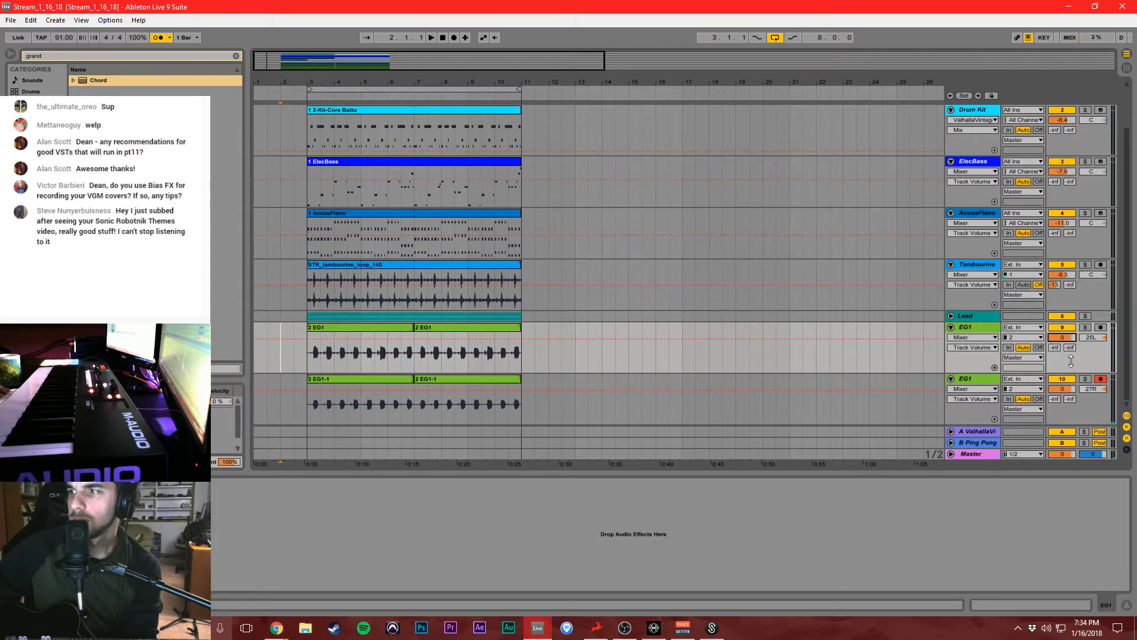
pyautogui.click(994, 379)
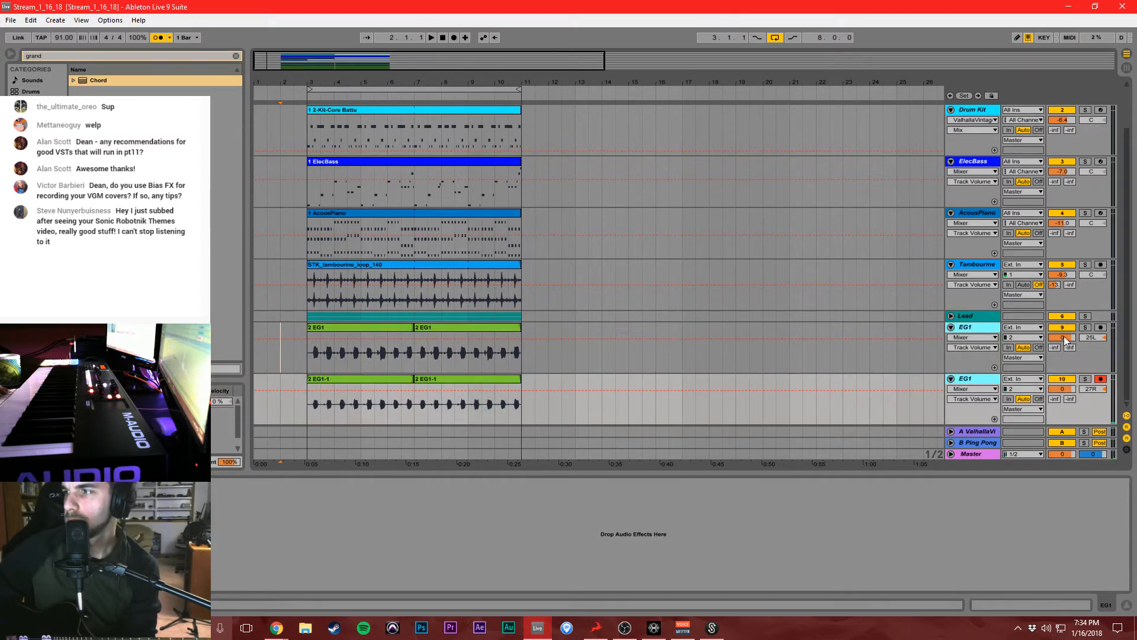
pyautogui.moveTo(1065, 338); pyautogui.dragTo(1064, 343)
pyautogui.hotkey('ctrl', 'z')
pyautogui.hotkey('ctrl', 'q')
pyautogui.press('Escape')
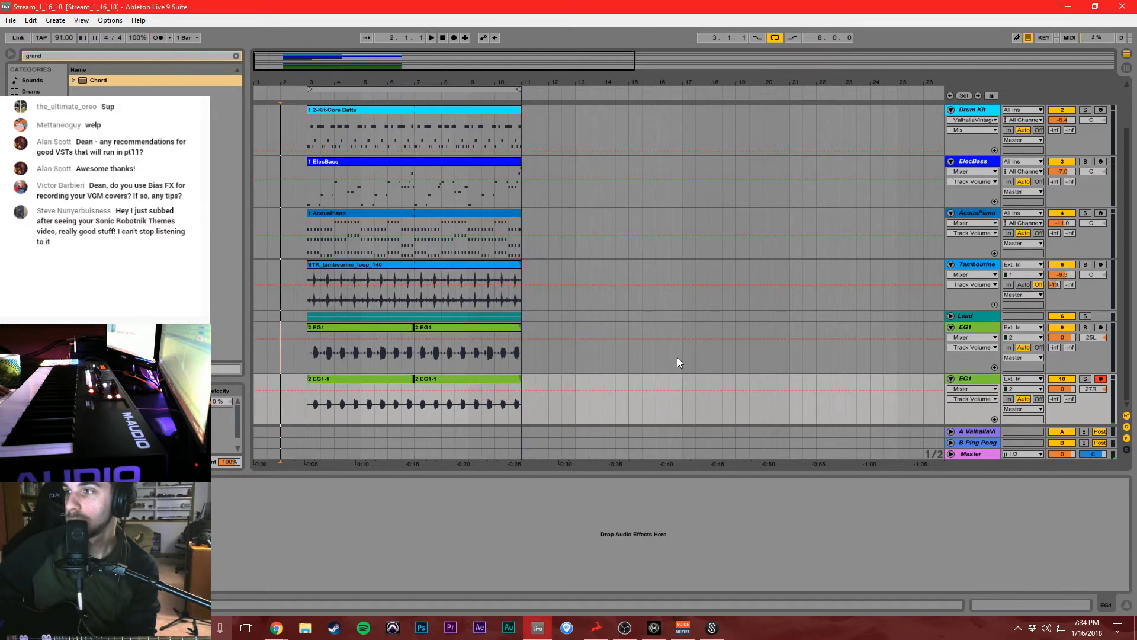
pyautogui.click(678, 358)
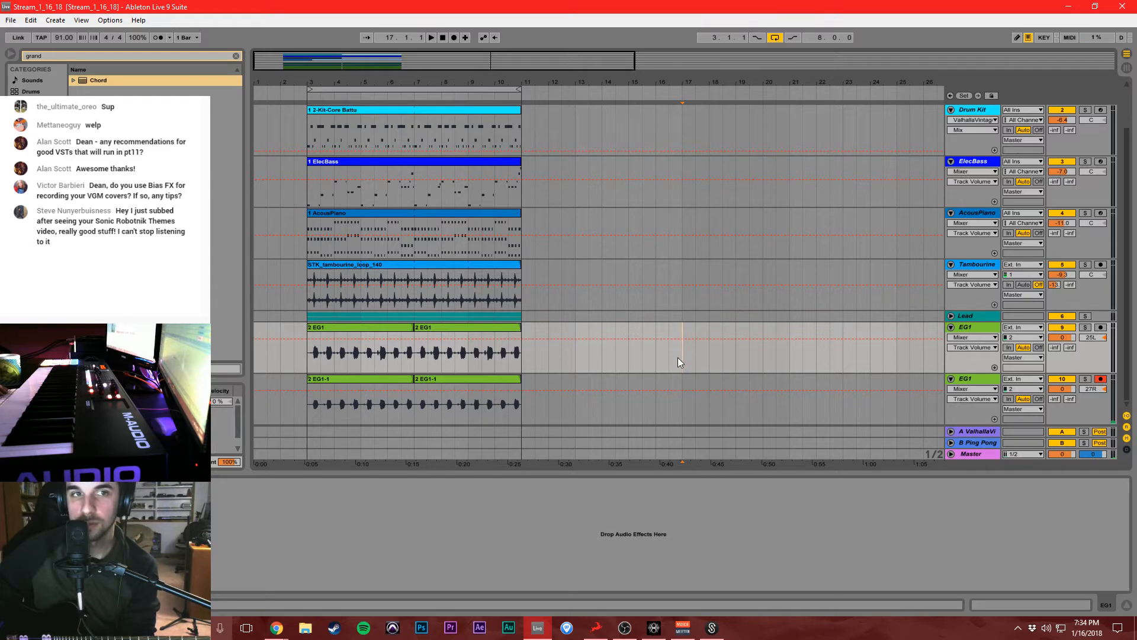
# Lower the volume of both EG1 tracks together to -2.3 dB and save the set.
pyautogui.click(994, 328)
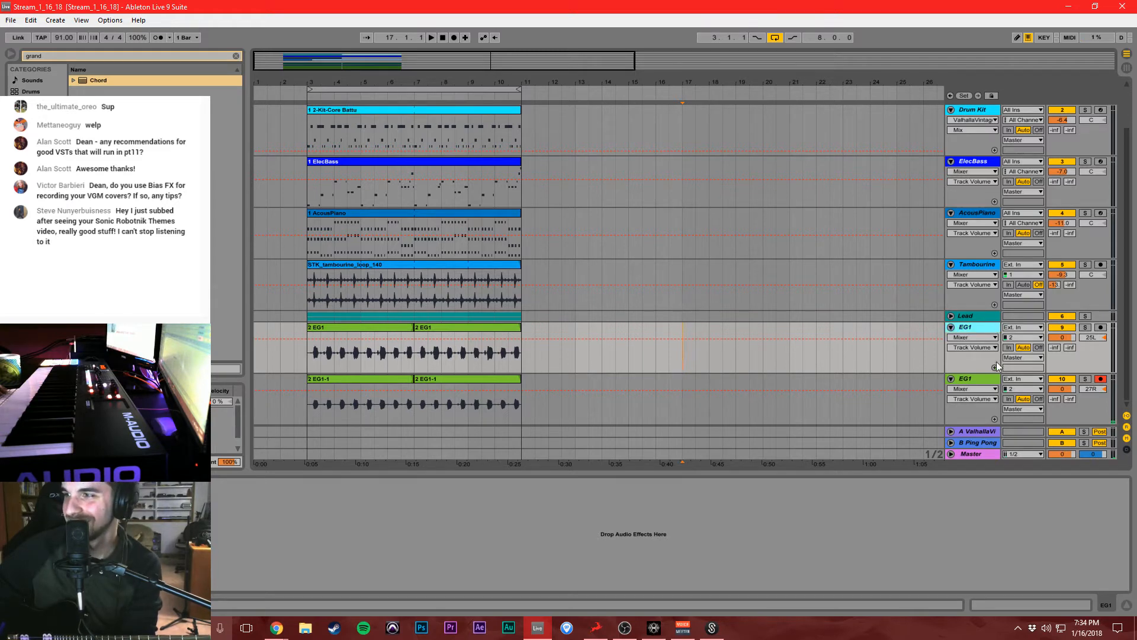
pyautogui.keyDown('shift'); pyautogui.click(995, 381); pyautogui.keyUp('shift')
pyautogui.moveTo(1063, 389)
pyautogui.mouseDown()
pyautogui.moveTo(1062, 398)
pyautogui.moveTo(1062, 384)
pyautogui.mouseUp()
pyautogui.click(889, 358)
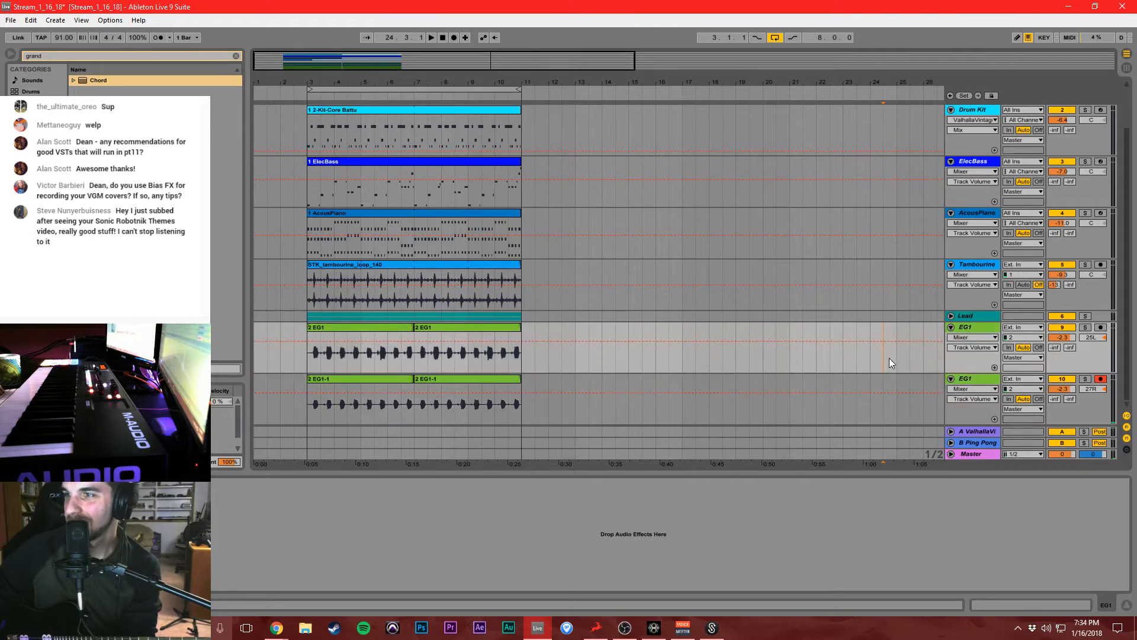
pyautogui.hotkey('ctrl', 's')
# Play the arrangement from bar 3 and reset the volume of both EG1 tracks to 0 dB.
pyautogui.click(308, 360)
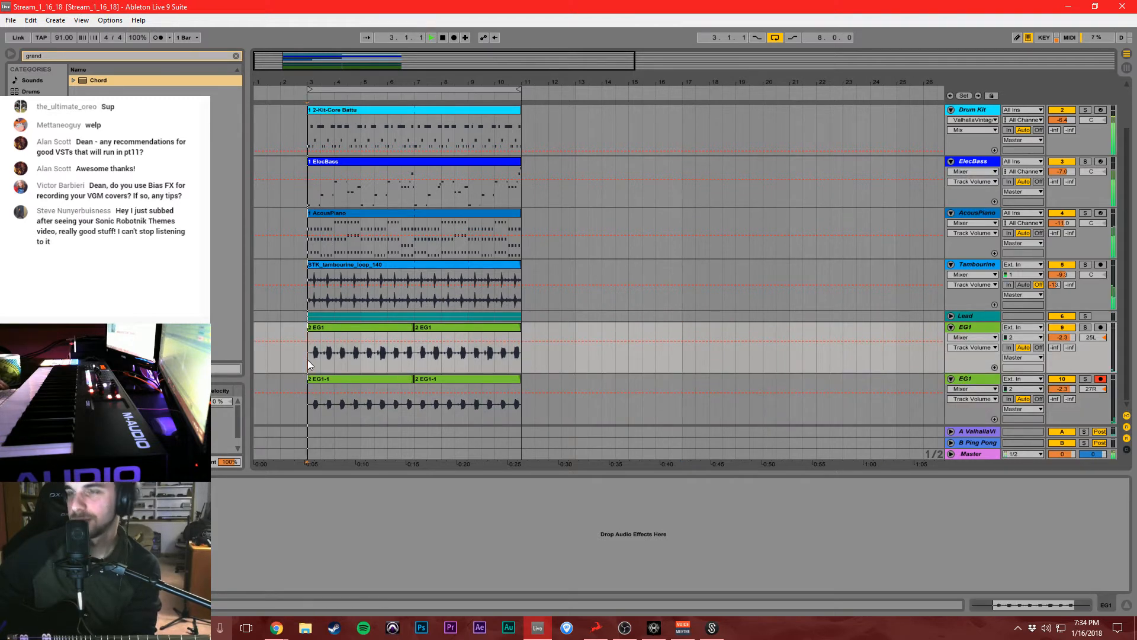
pyautogui.press('space')
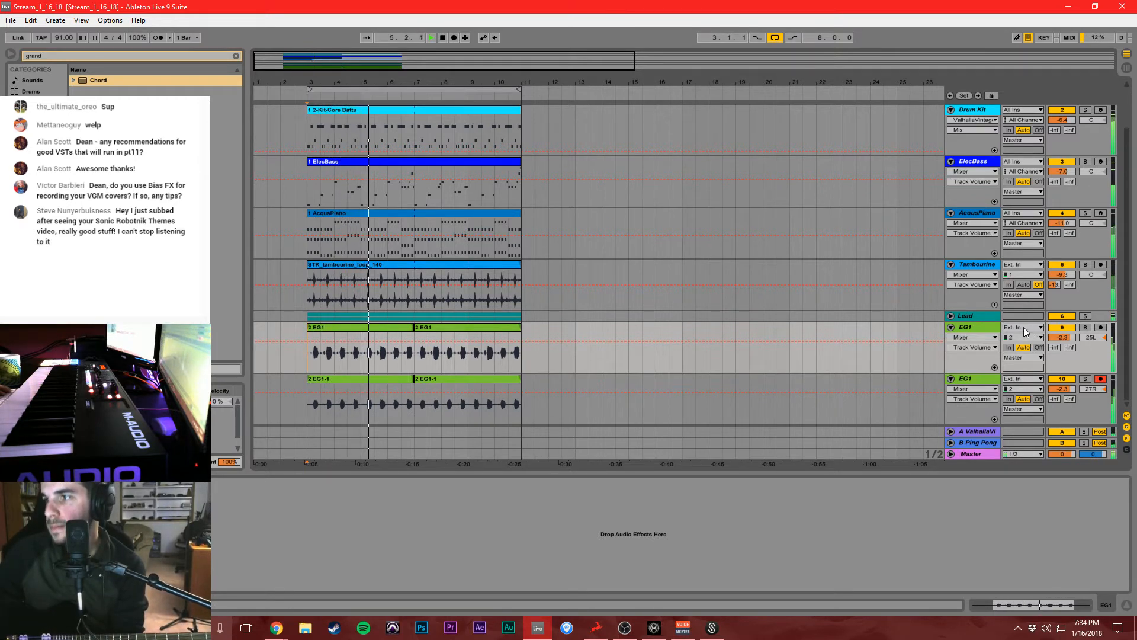
pyautogui.click(986, 328)
pyautogui.press('space')
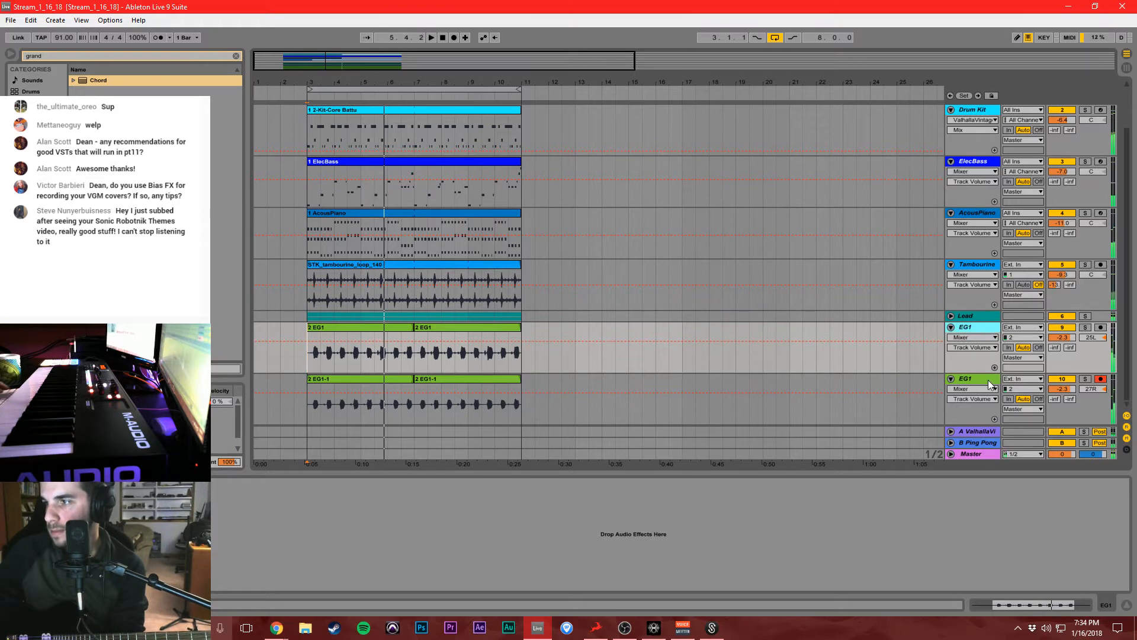
pyautogui.click(989, 385)
pyautogui.click(1066, 388)
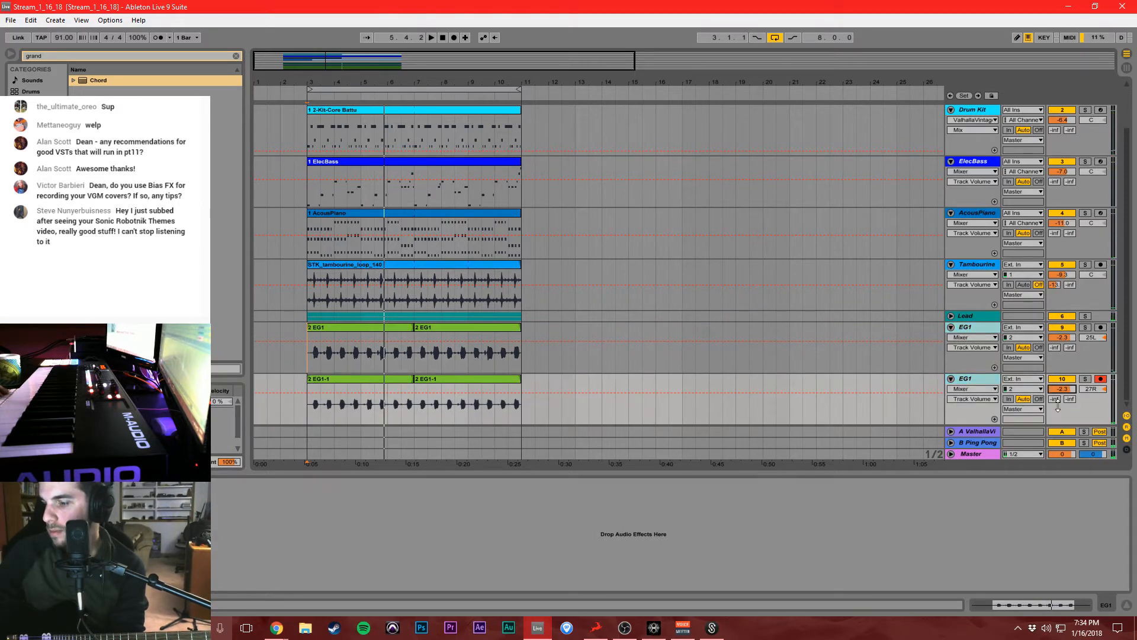
pyautogui.press('Delete')
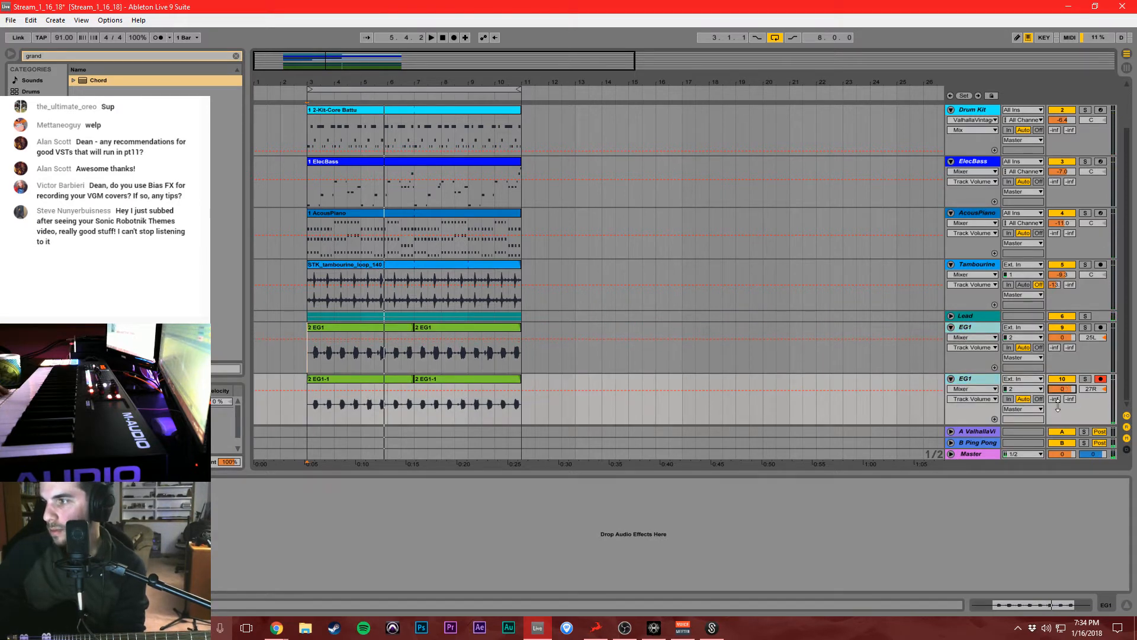
# Group the two EG1 tracks and name the group EG.
pyautogui.click(982, 331)
pyautogui.keyDown('shift'); pyautogui.click(981, 390); pyautogui.keyUp('shift')
pyautogui.hotkey('ctrl', 'g')
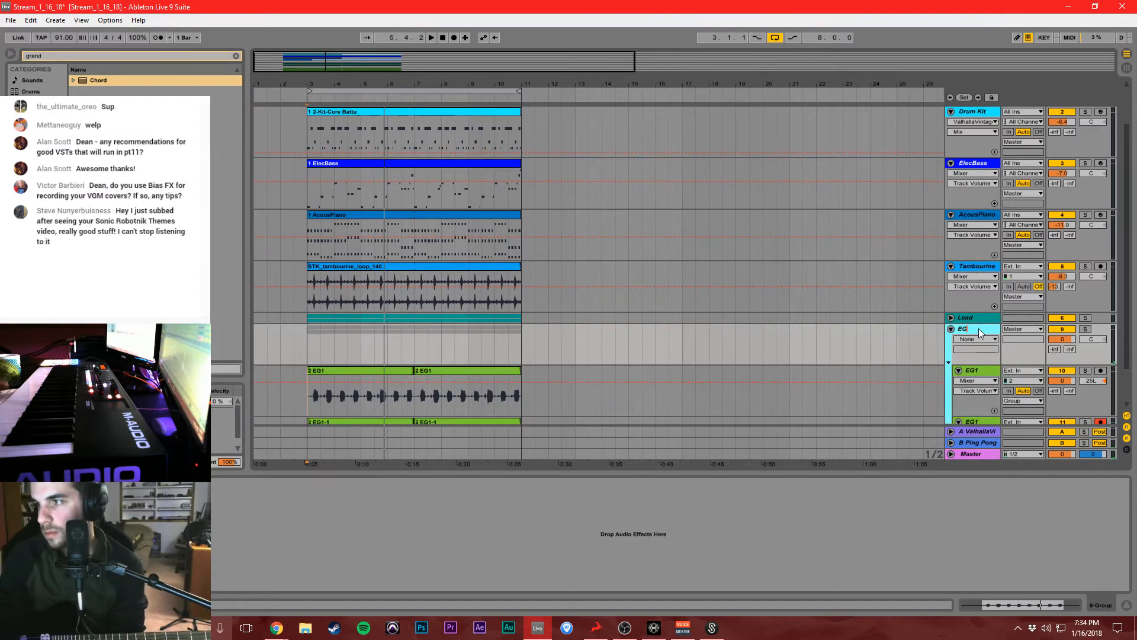
pyautogui.press('Return')
# Lower the EG group's volume to -3.4 dB during playback and solo the group.
pyautogui.press('space')
pyautogui.moveTo(1062, 340); pyautogui.dragTo(1062, 349)
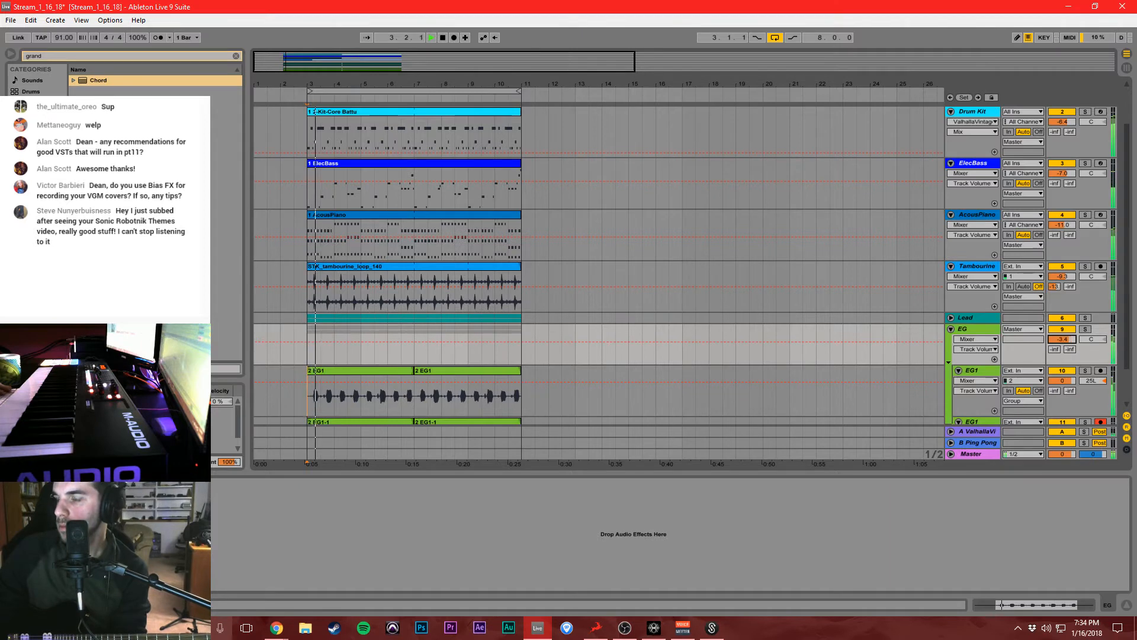
pyautogui.click(1085, 329)
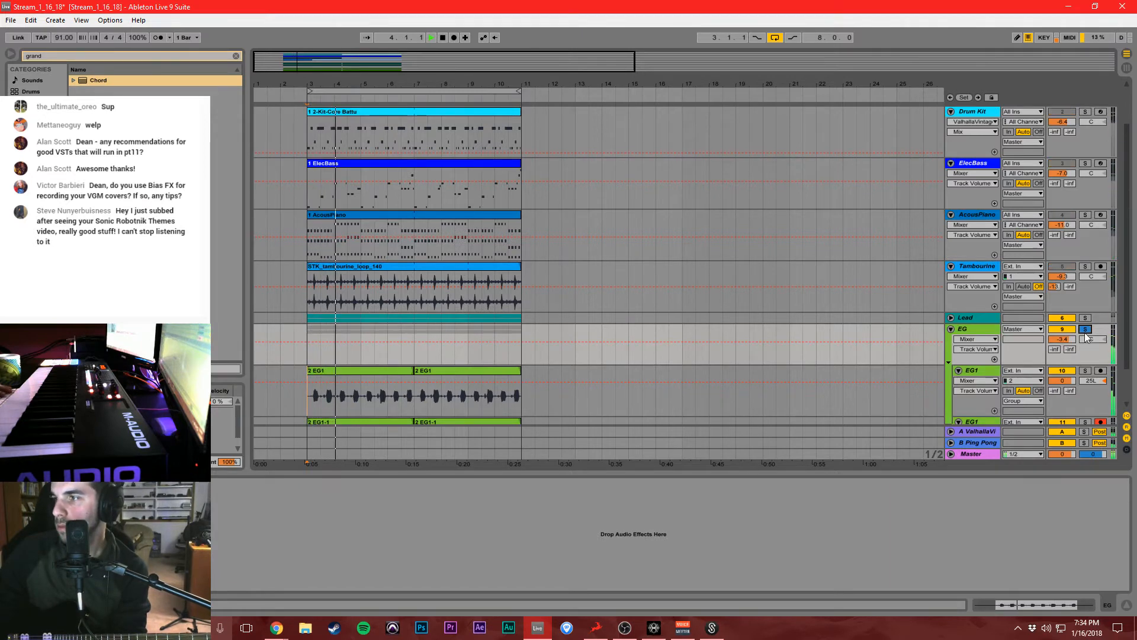
pyautogui.click(983, 330)
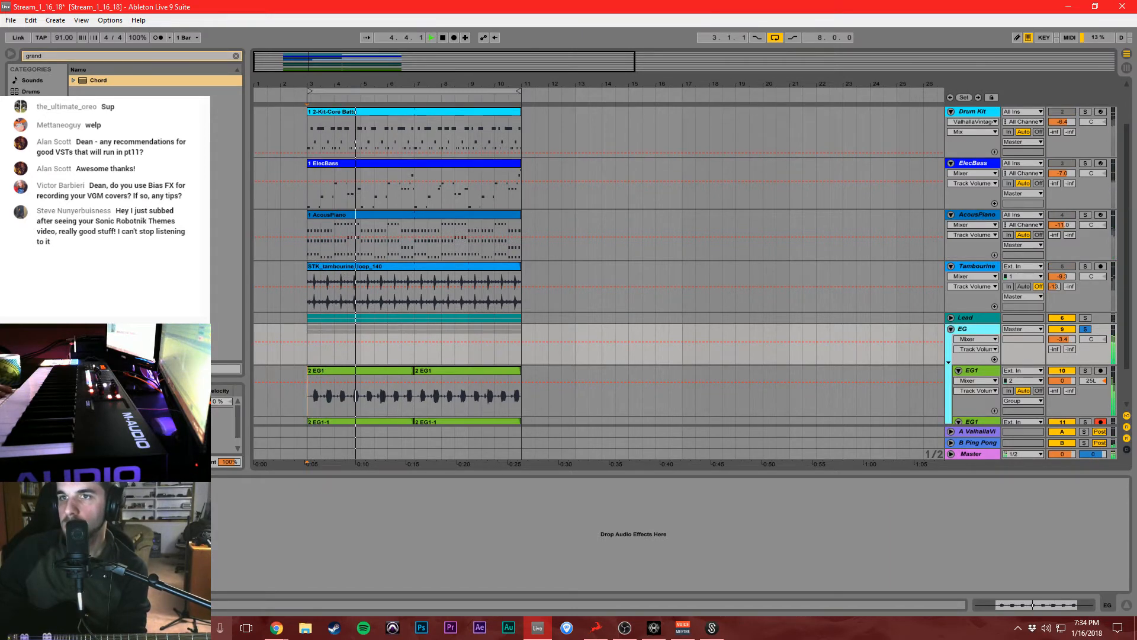
# Add an EQ Eight to the EG group, roll off the low end with band 1 as a low cut, and stop playback.
pyautogui.hotkey('ctrl', 'f')
pyautogui.press('BackSpace')
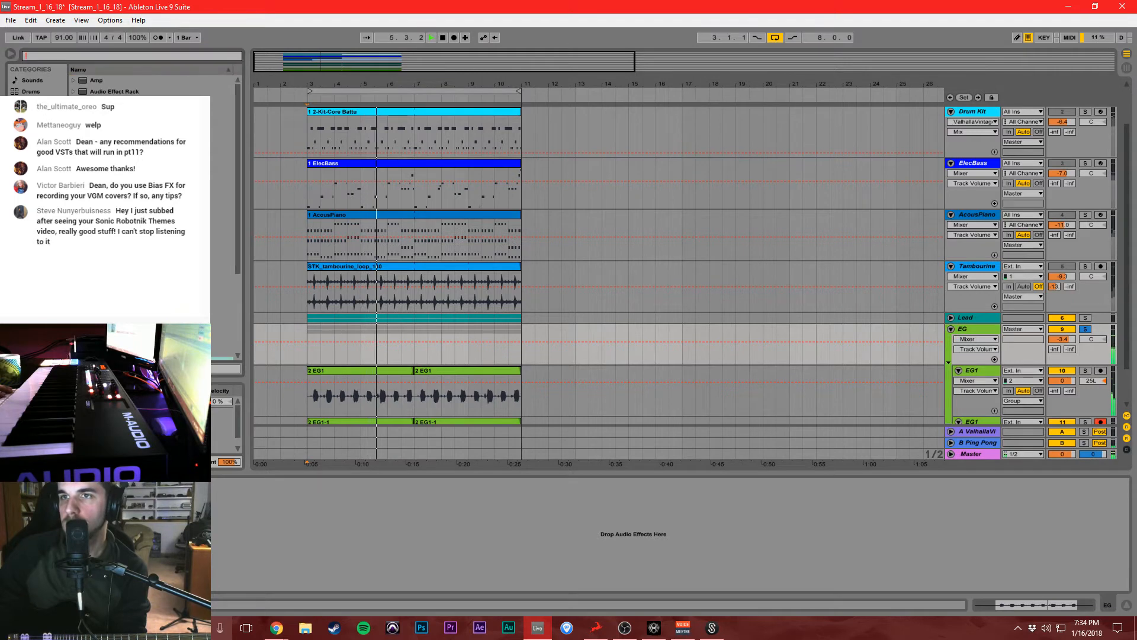
pyautogui.moveTo(98, 193); pyautogui.dragTo(357, 339)
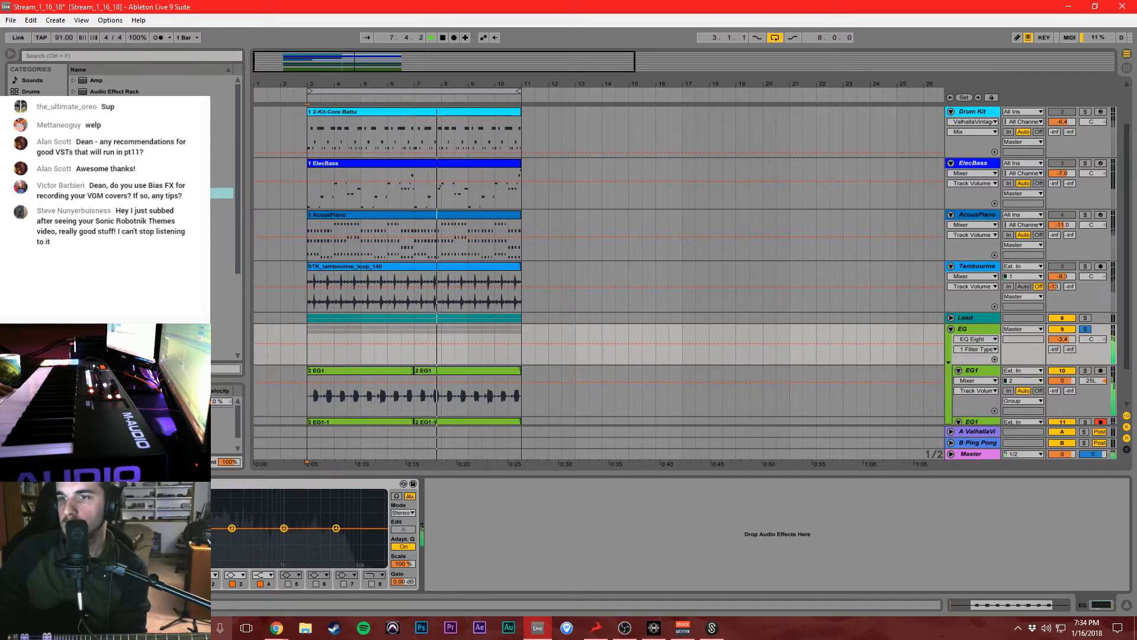
pyautogui.click(180, 563)
pyautogui.moveTo(180, 531); pyautogui.dragTo(253, 537)
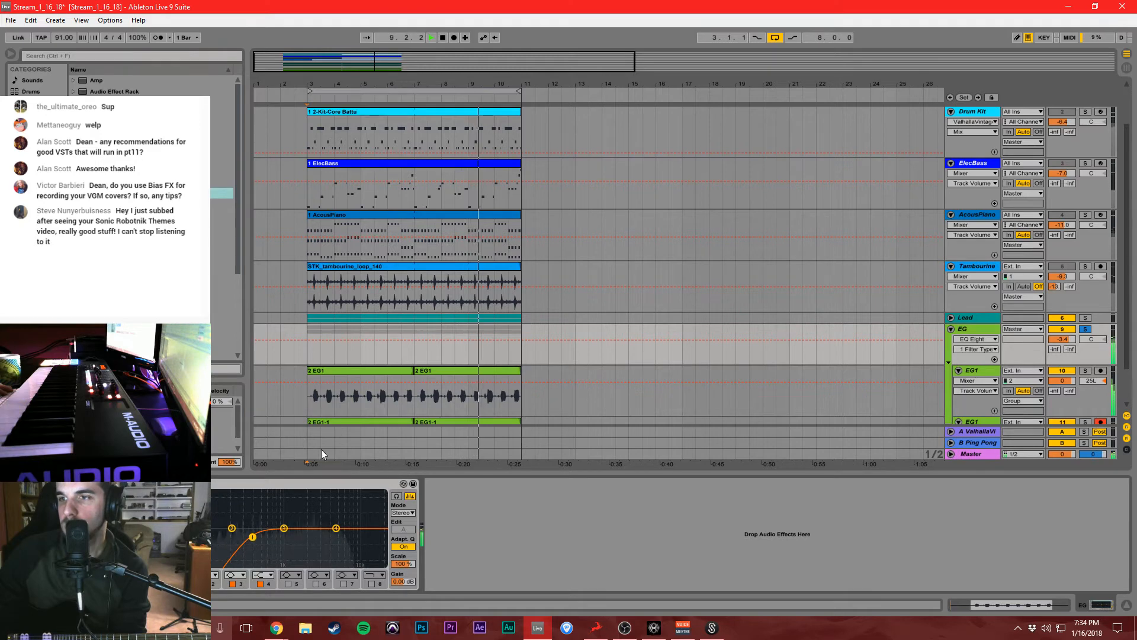
pyautogui.click(305, 409)
pyautogui.press('space')
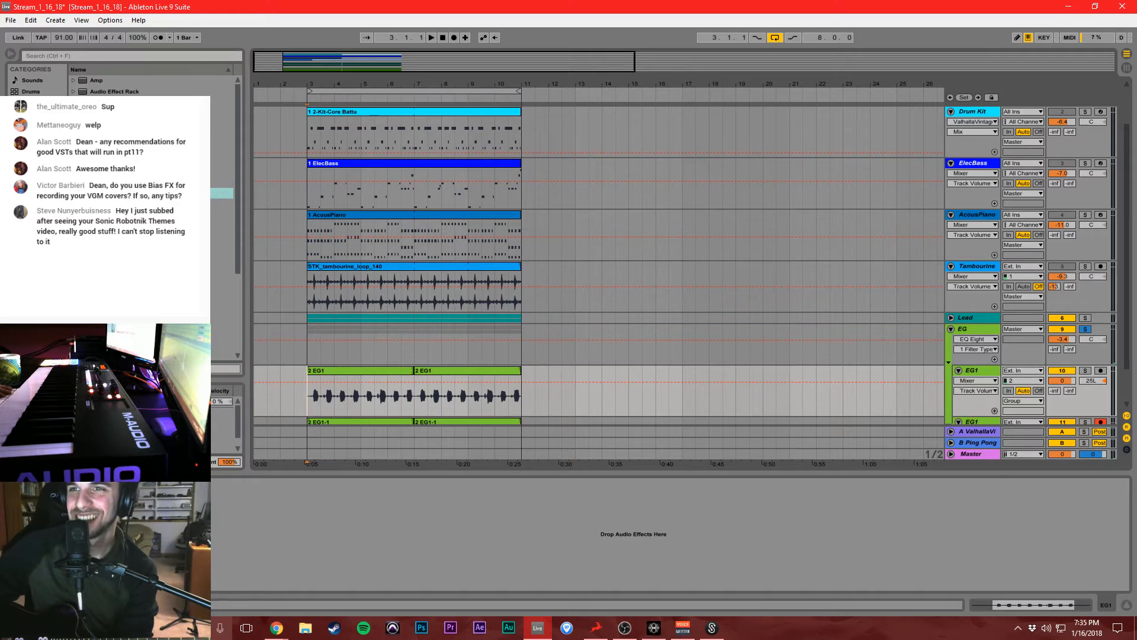
# Add a Gate after the EQ Eight on the EG group and lower its threshold to -30.0 dB during playback.
pyautogui.click(107, 272)
pyautogui.click(341, 353)
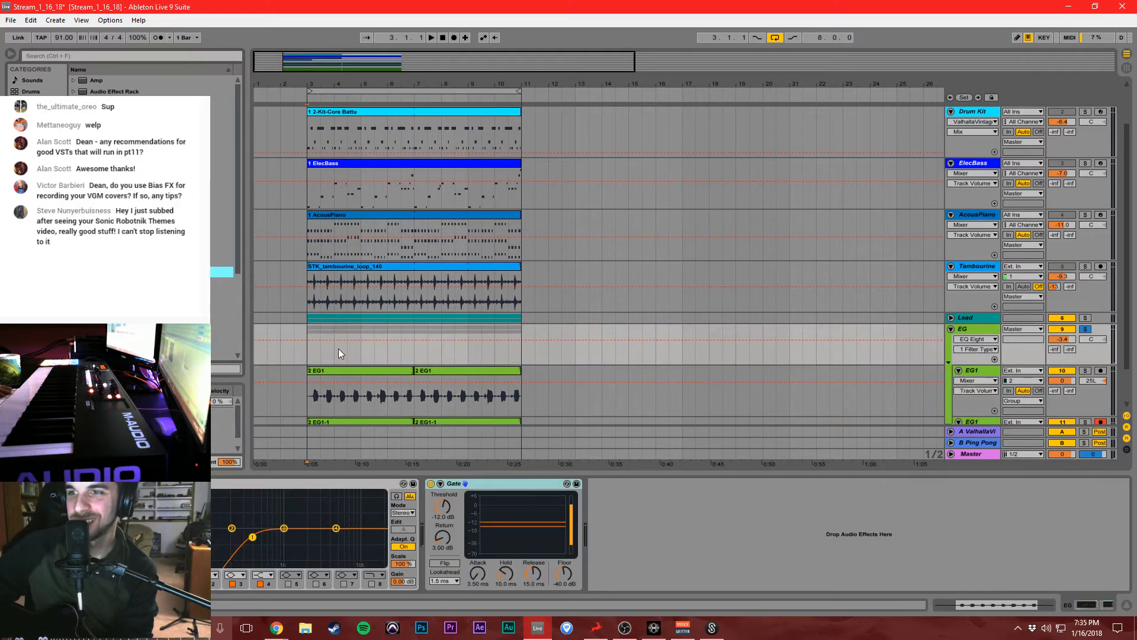
pyautogui.press('space')
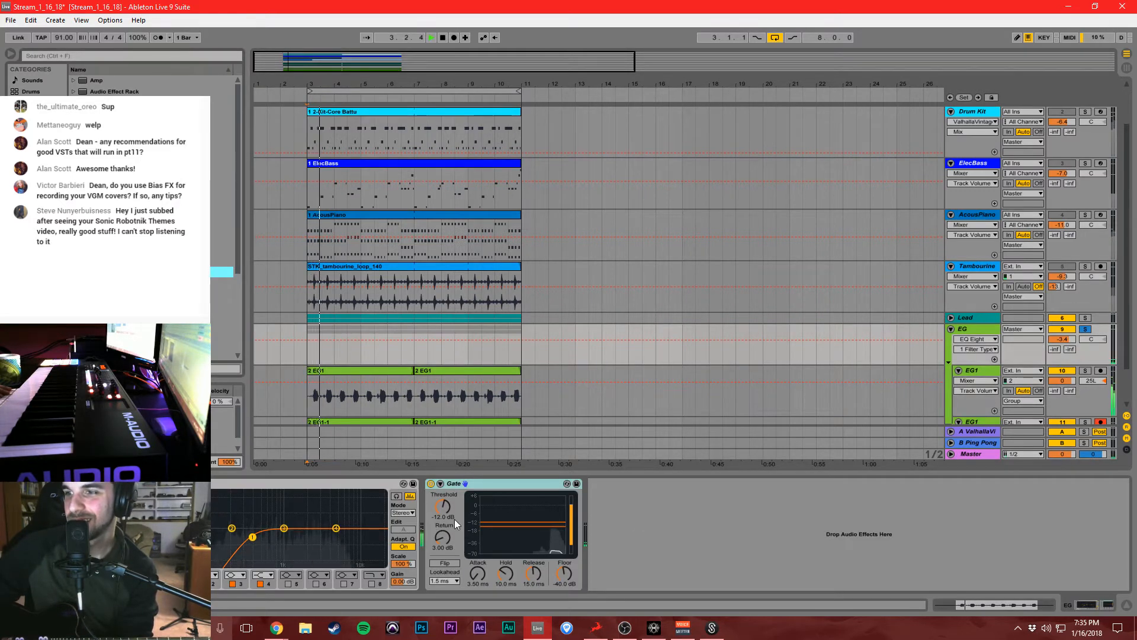
pyautogui.moveTo(445, 509); pyautogui.dragTo(445, 550)
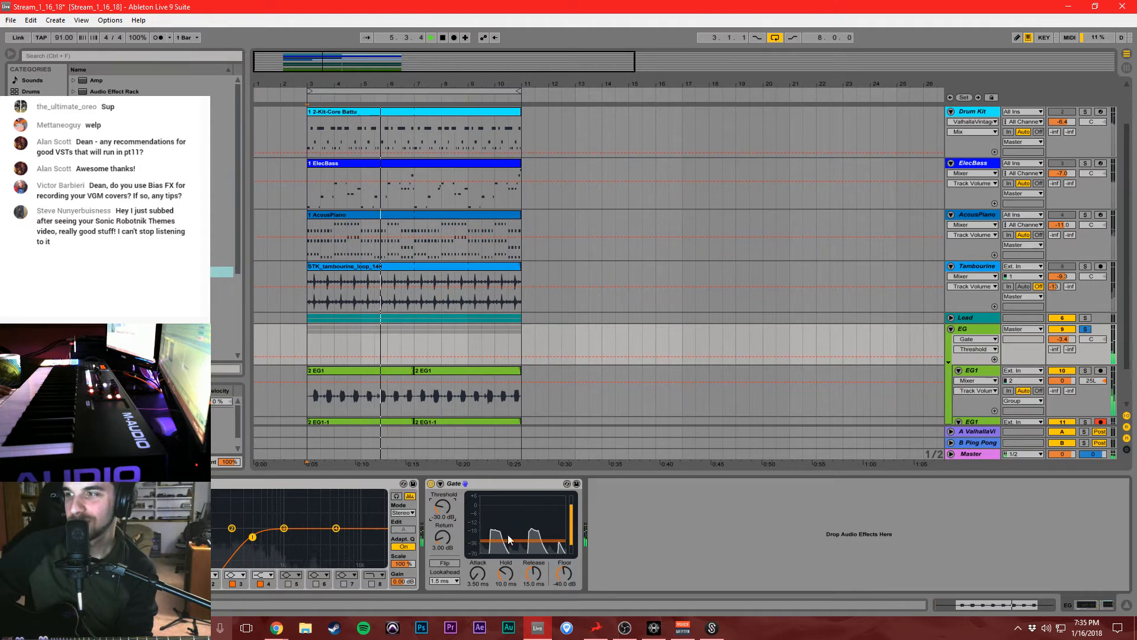
pyautogui.press('space')
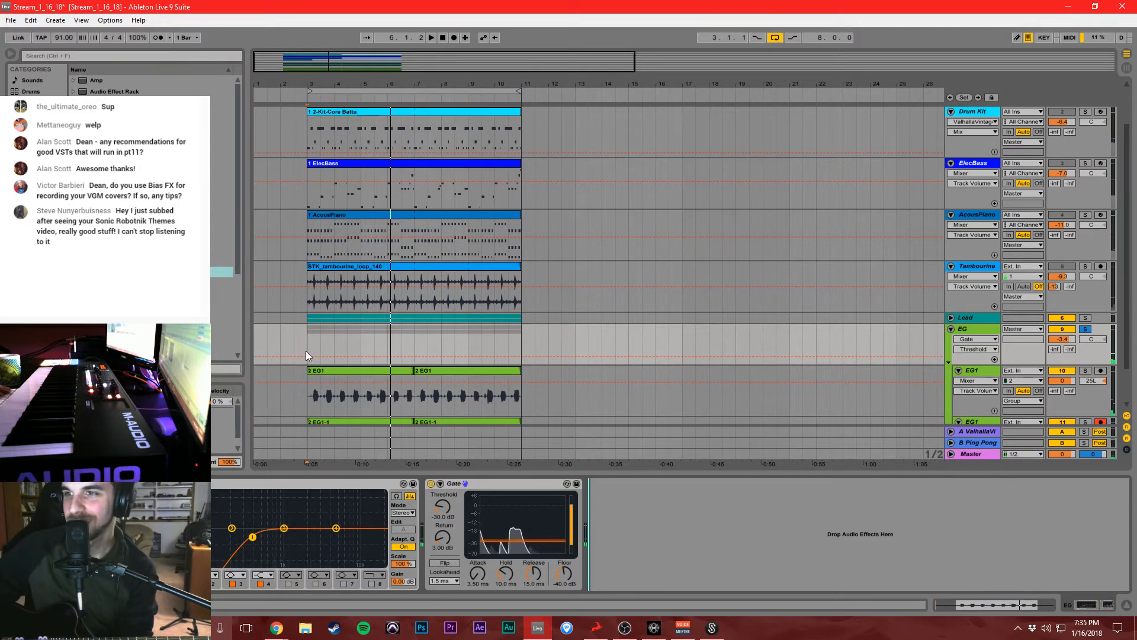
# Unsolo the EG group and play the full arrangement from bar 2.
pyautogui.click(290, 344)
pyautogui.press('space')
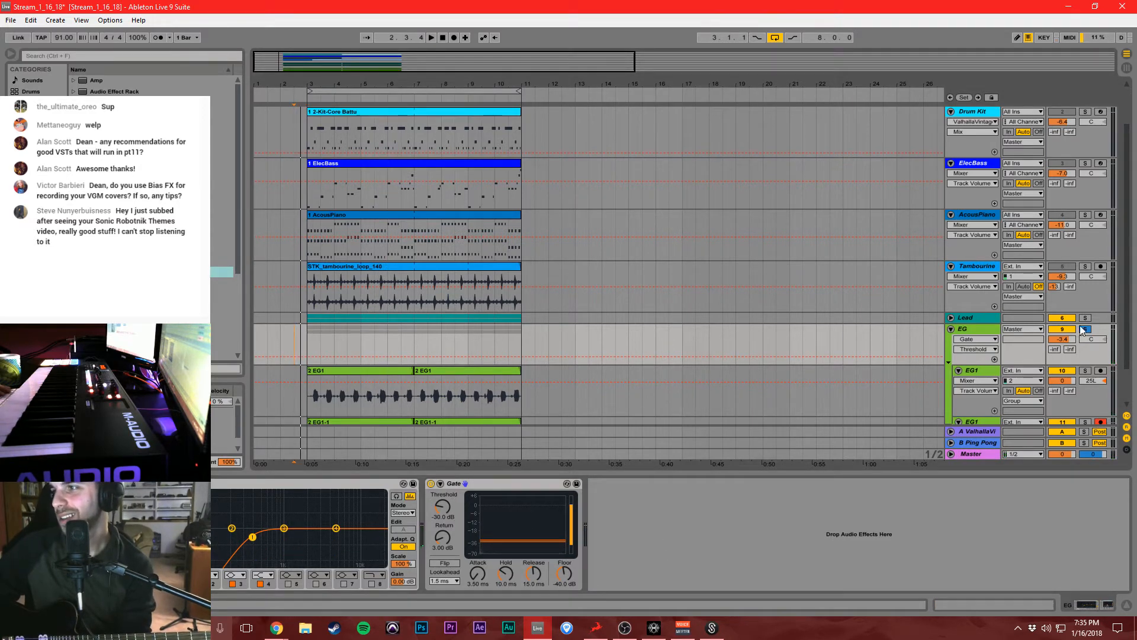
pyautogui.click(972, 453)
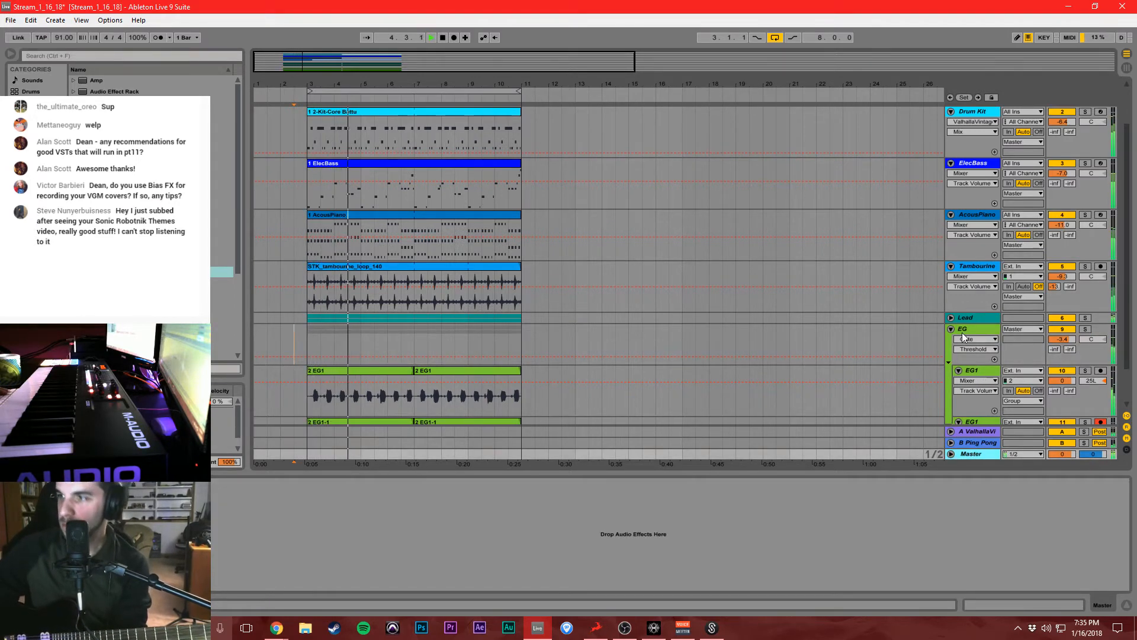
pyautogui.scroll(-2, 963, 337)
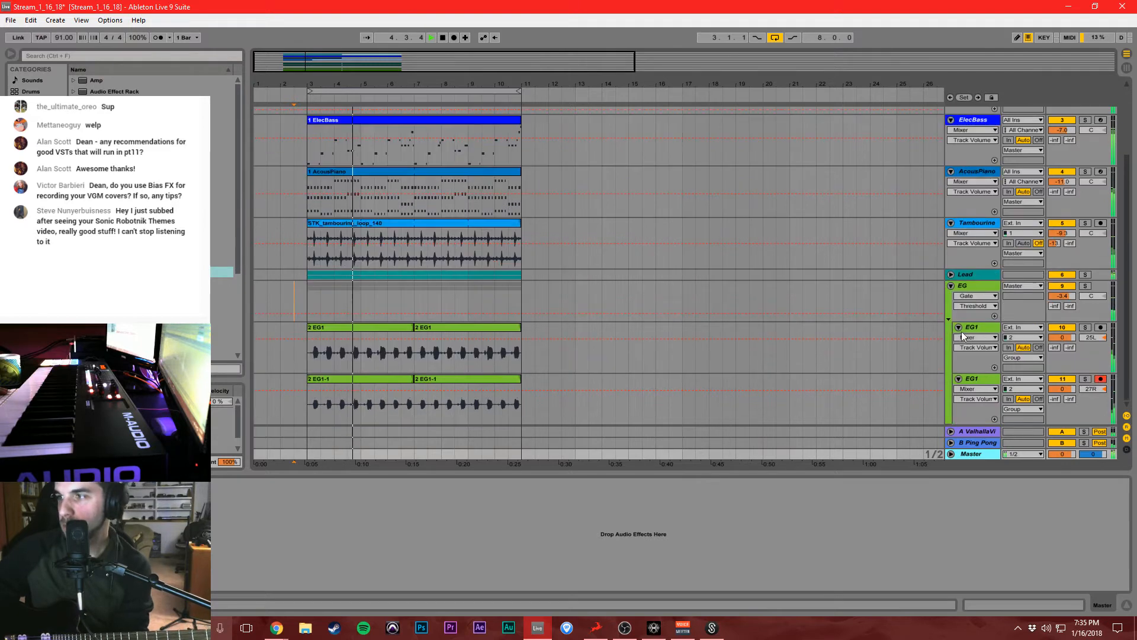
# Insert a new audio track below the EG group, set its input channel to 2 and arm it for recording.
pyautogui.click(976, 286)
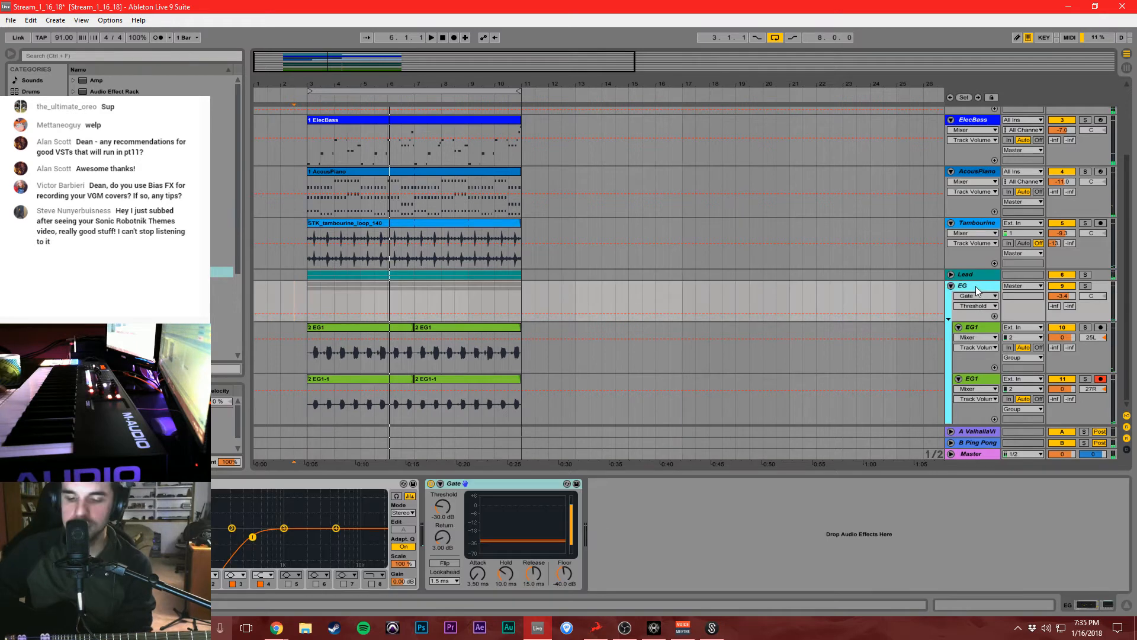
pyautogui.hotkey('ctrl', 't')
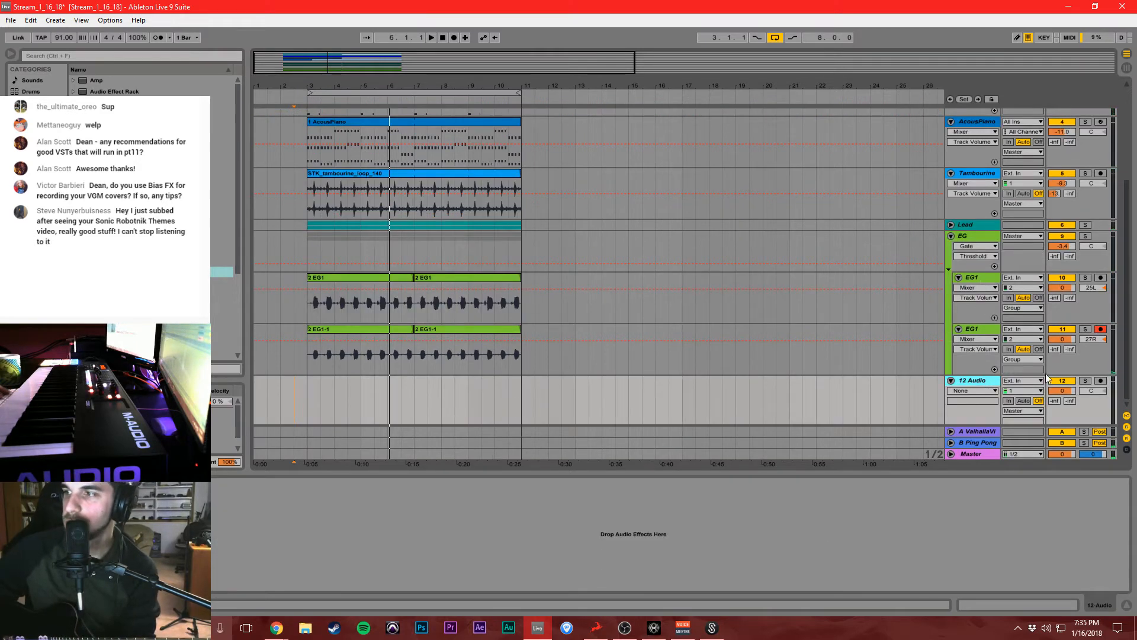
pyautogui.click(1032, 391)
pyautogui.click(1025, 417)
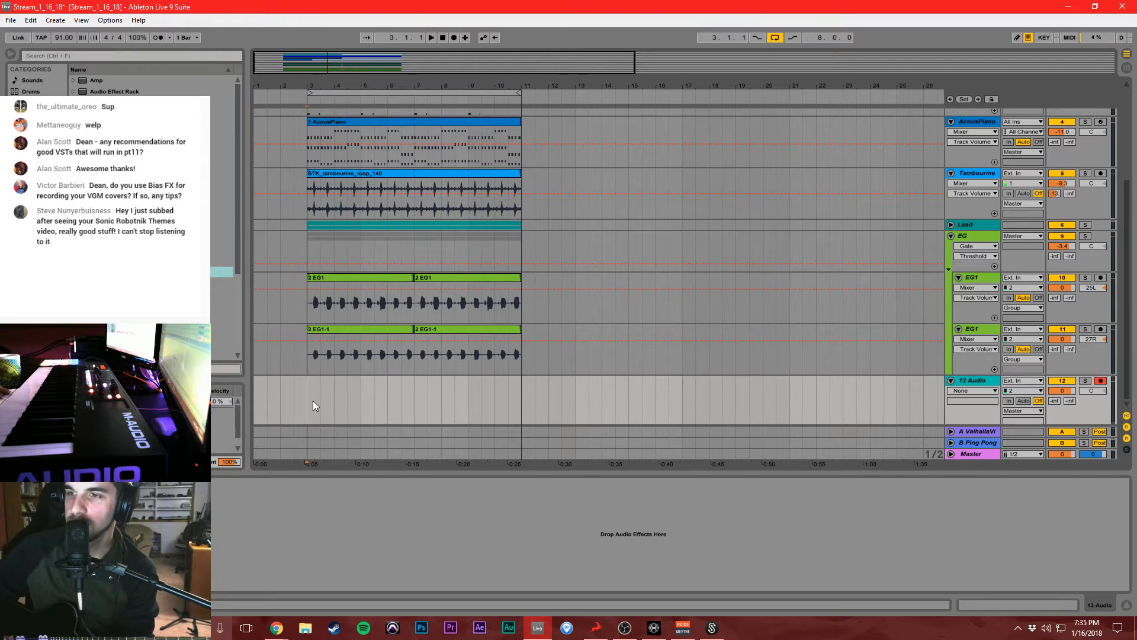
# Switch to the Discrete control panel, review the Guitar Amp and Guitar Cabinet on Preamp 2, and return to the Live set.
pyautogui.click(654, 628)
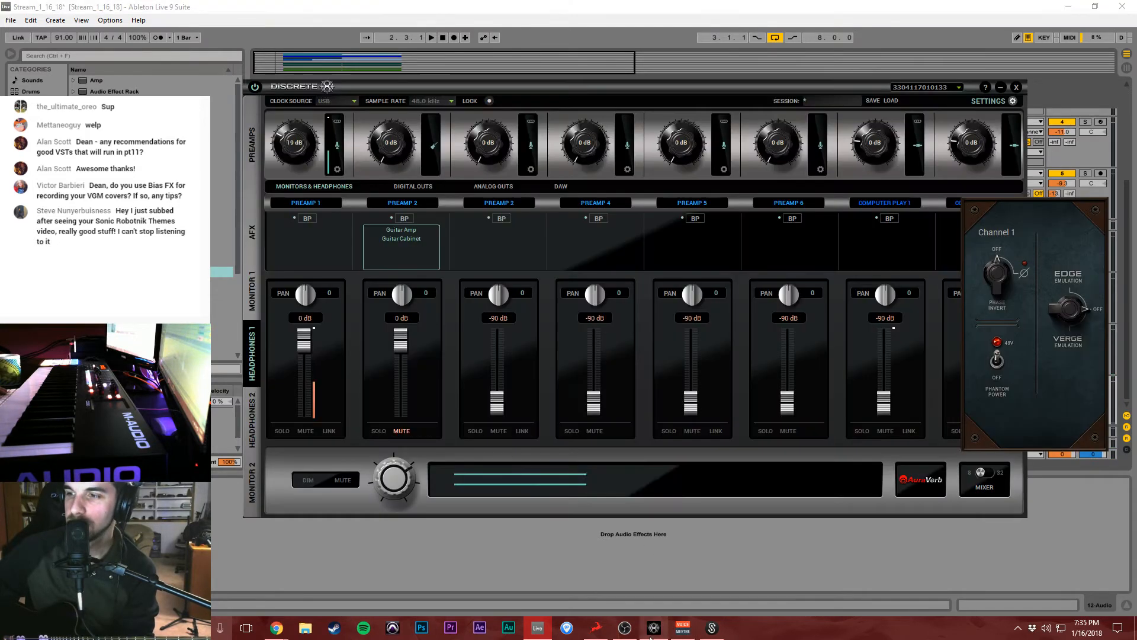
pyautogui.click(381, 254)
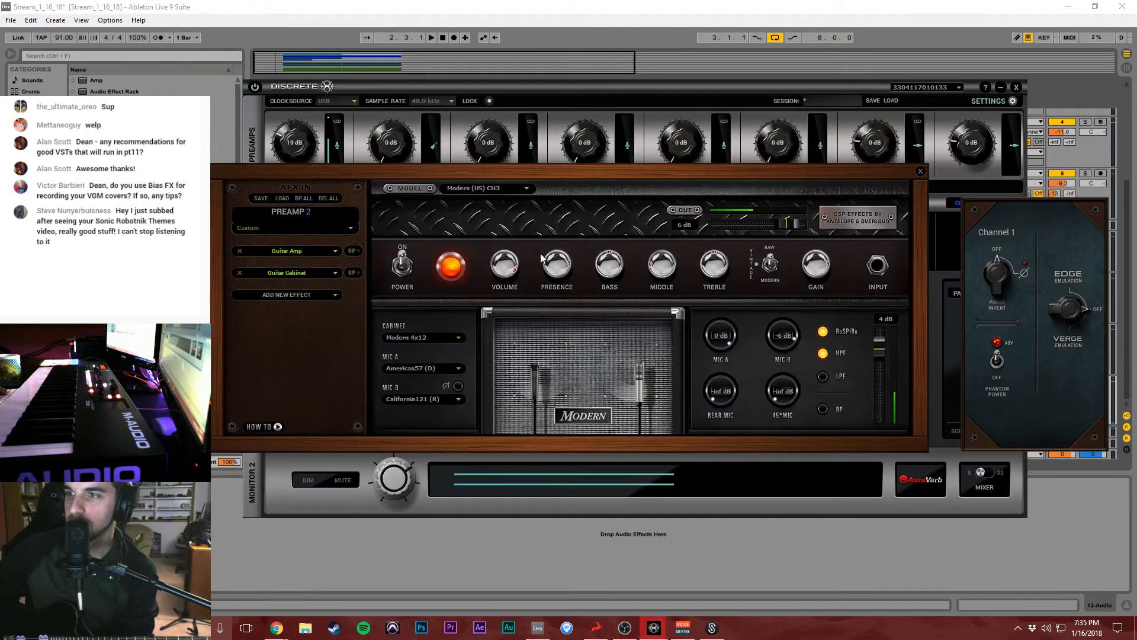
pyautogui.click(921, 172)
pyautogui.click(537, 26)
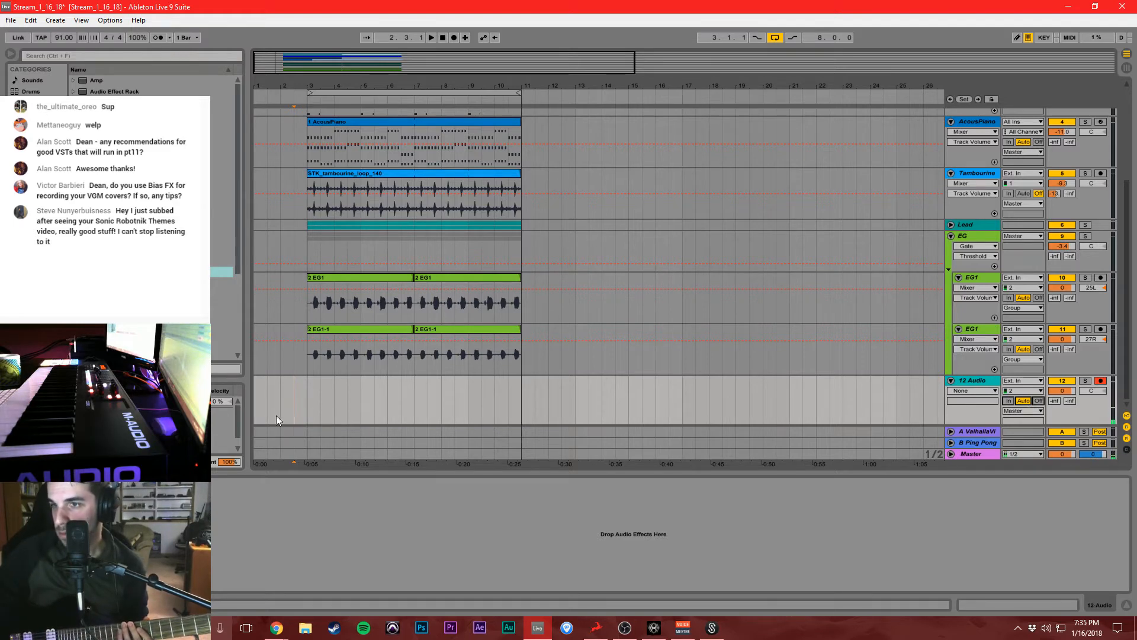
# Record a guitar take on the 12 Audio track from bar 2 beat 3 to bar 7 and set the track volume to -0.1 dB.
pyautogui.click(454, 36)
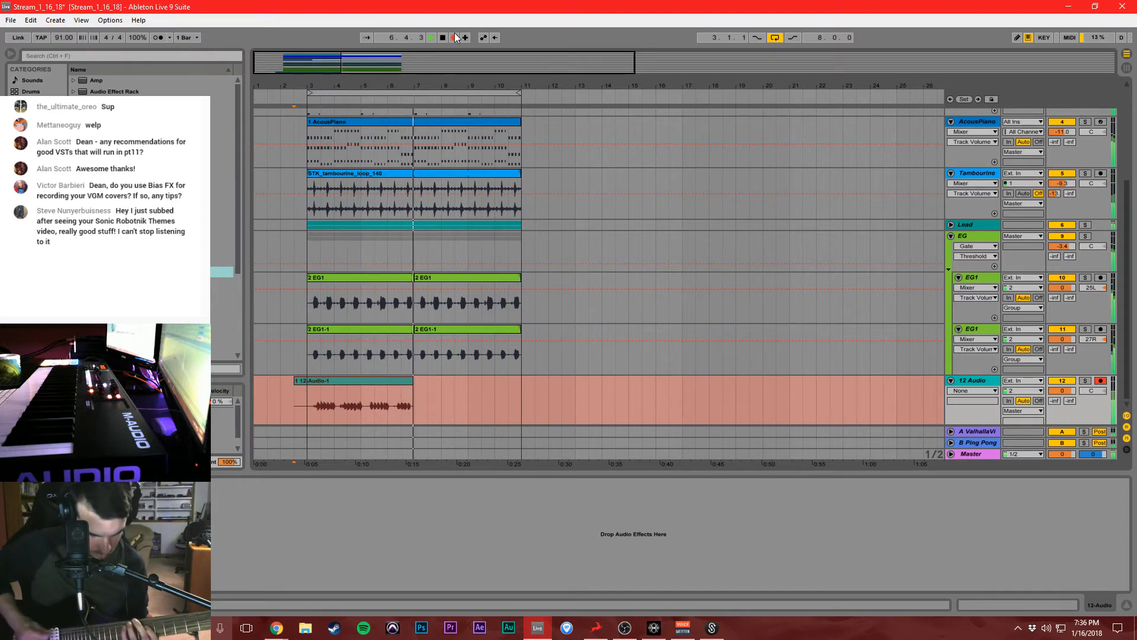
pyautogui.click(454, 38)
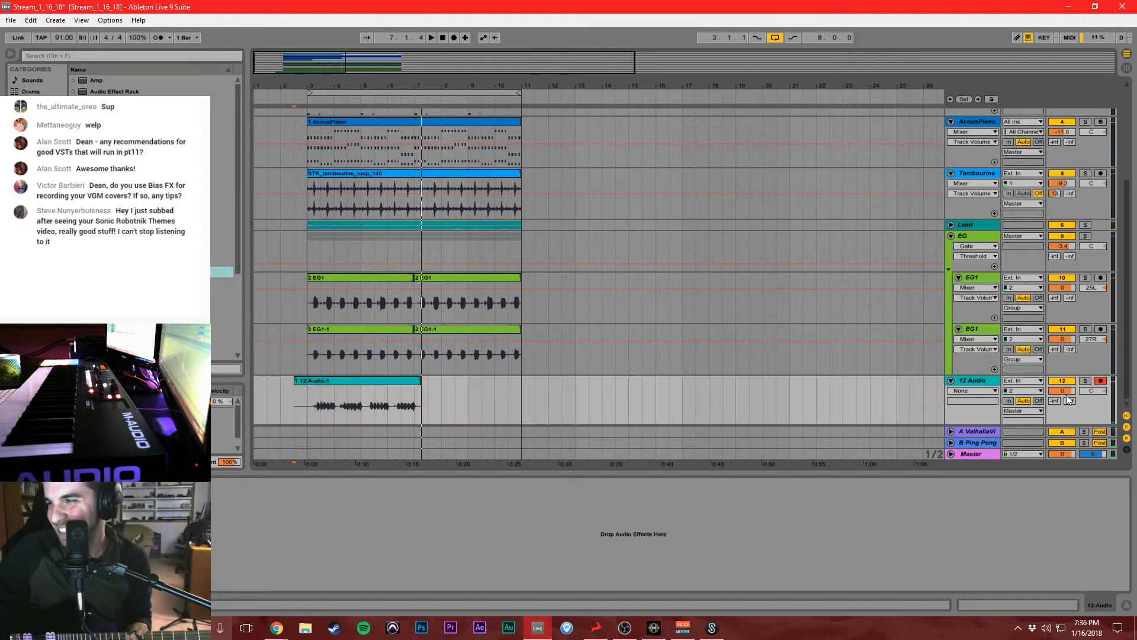
pyautogui.moveTo(1066, 394); pyautogui.dragTo(1067, 395)
pyautogui.click(299, 412)
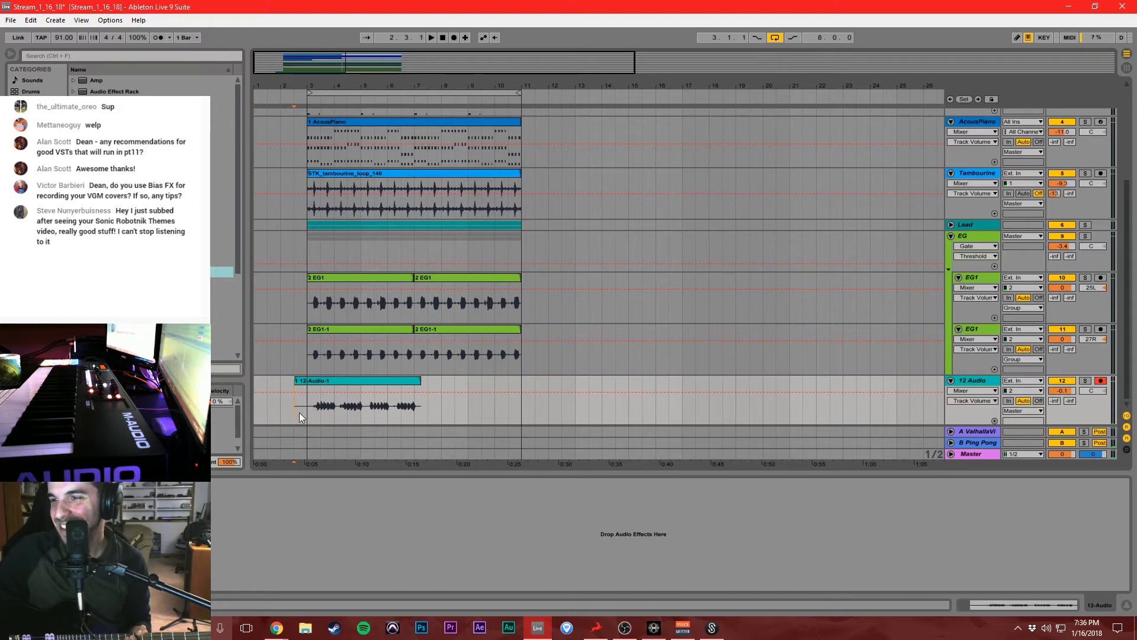
# Set the Guitar Cabinet output on Preamp 2 to 6 dB in the Discrete control panel and return to bar 3 in Live.
pyautogui.click(664, 637)
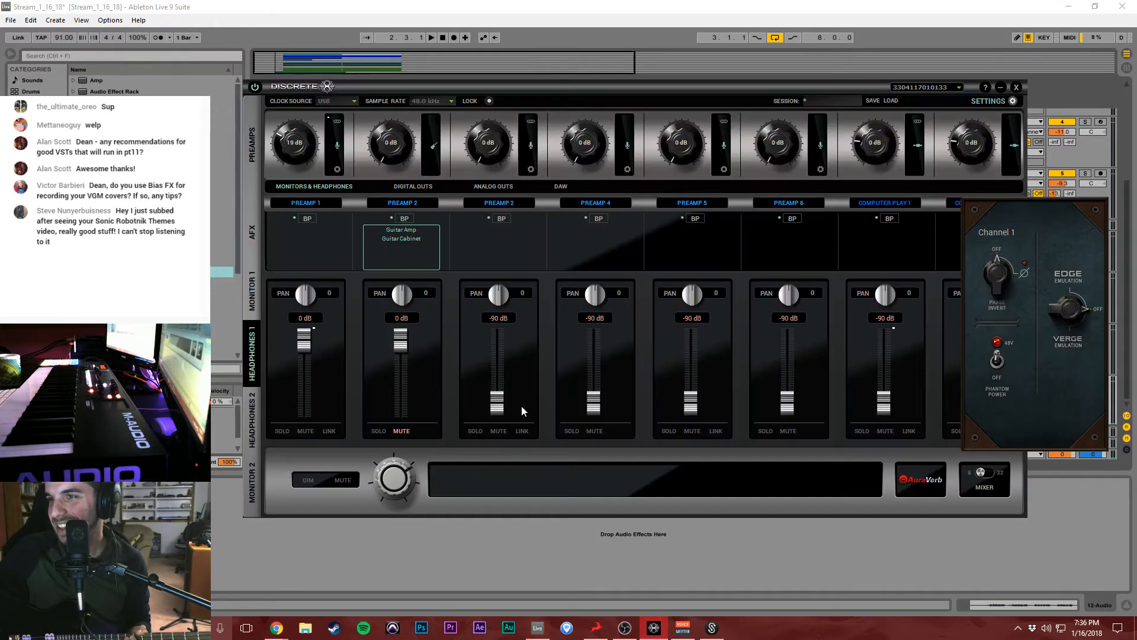
pyautogui.click(418, 250)
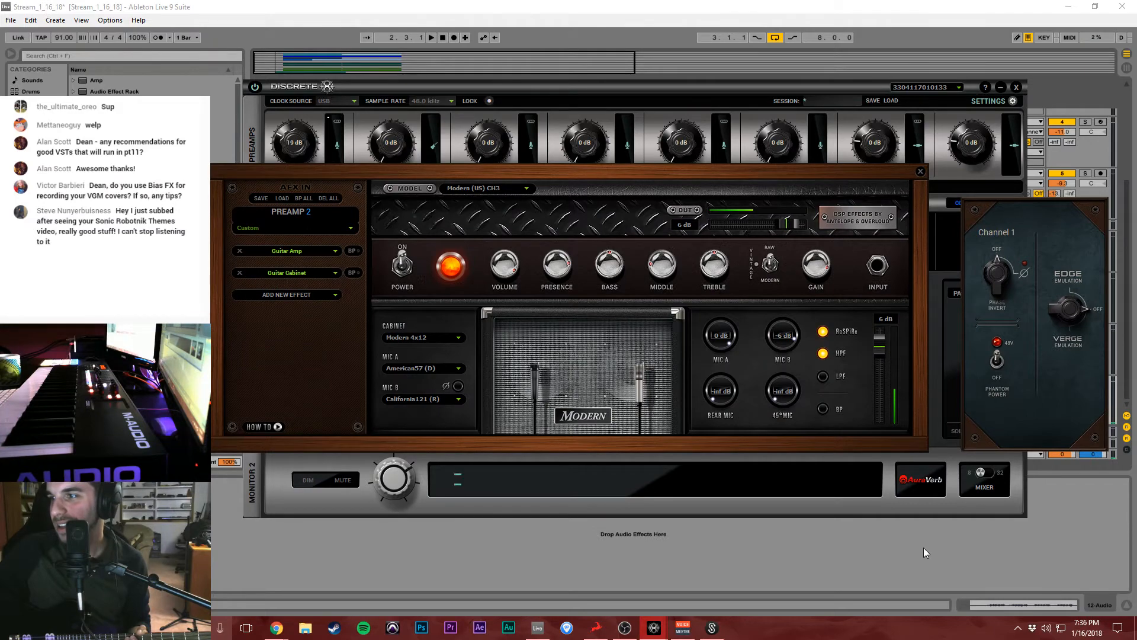
pyautogui.click(923, 548)
pyautogui.click(306, 414)
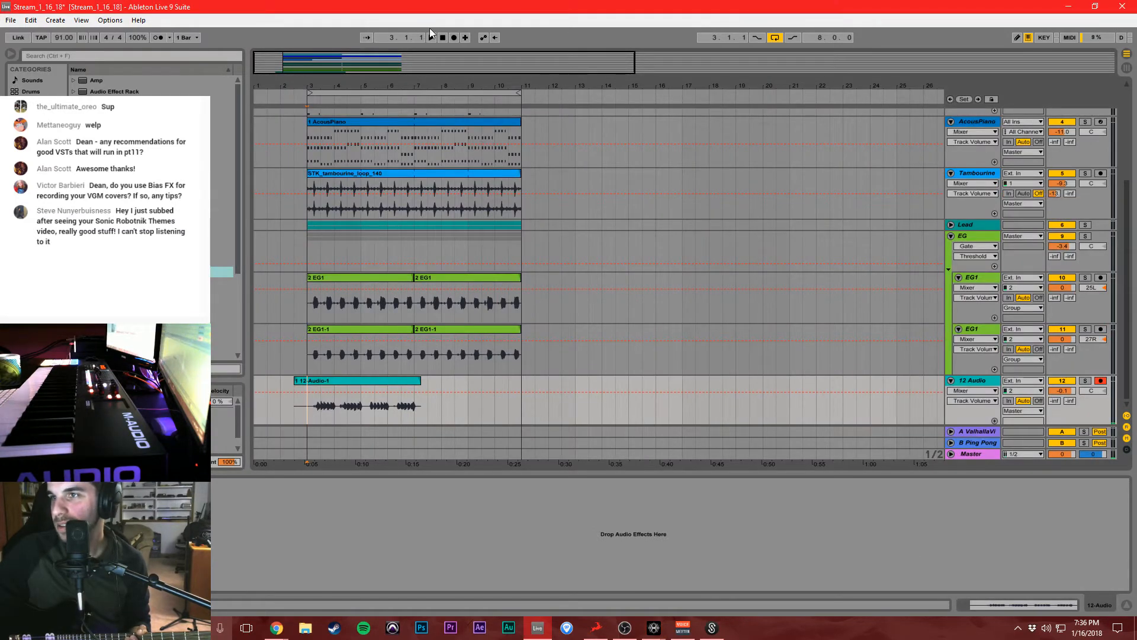
# Record the guitar part again on the 12 Audio track from bar 3 to just past bar 7, restarting the take once.
pyautogui.click(454, 37)
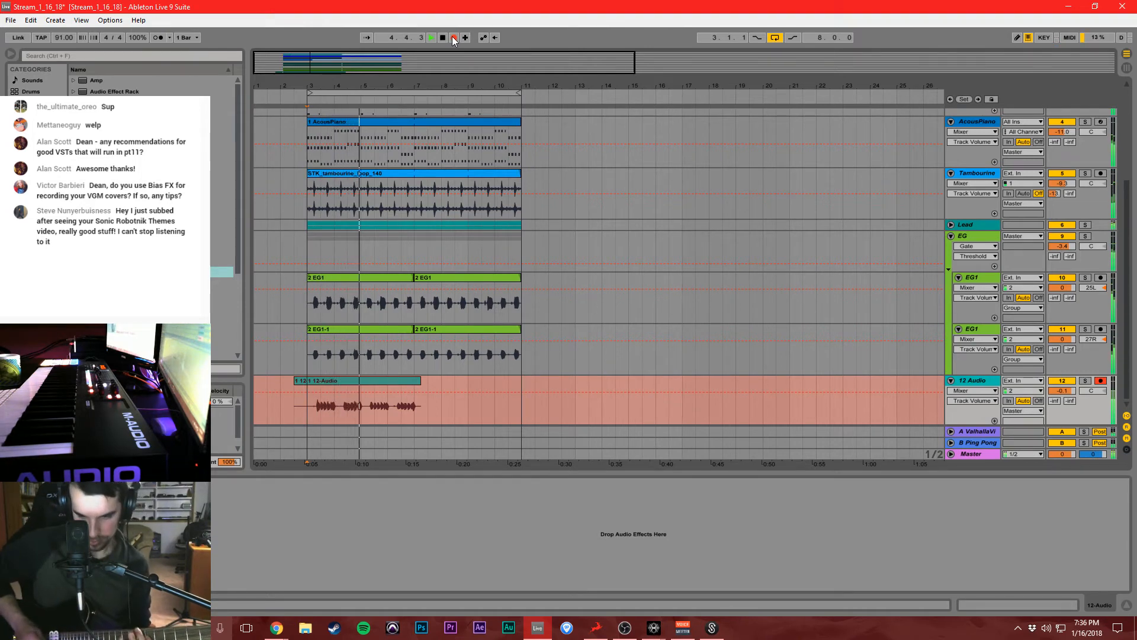
pyautogui.click(454, 38)
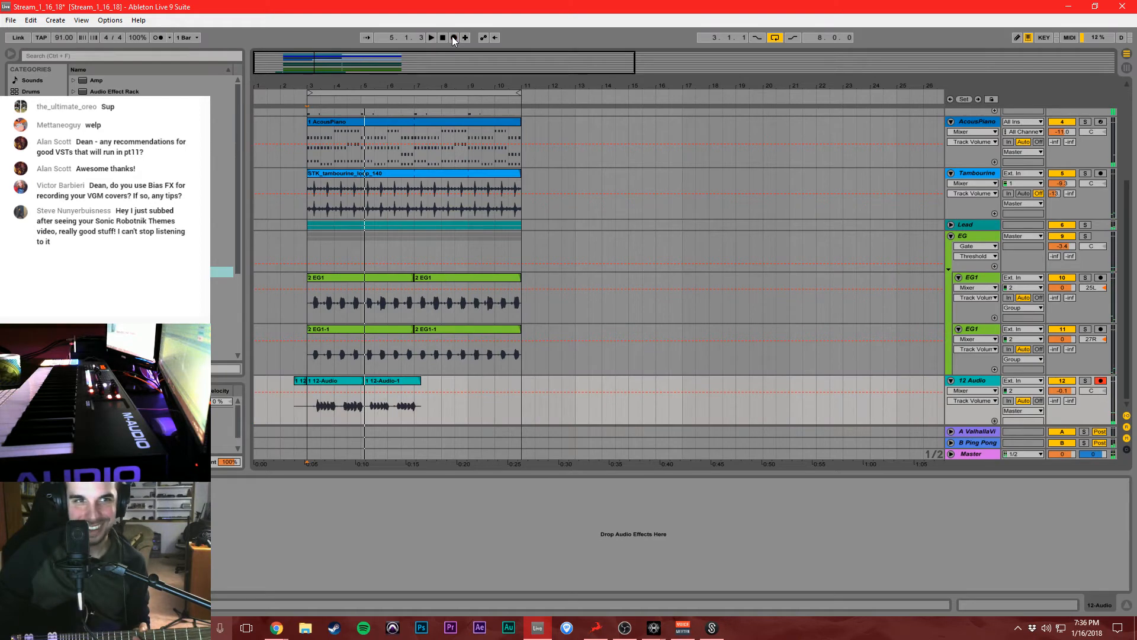
pyautogui.click(454, 37)
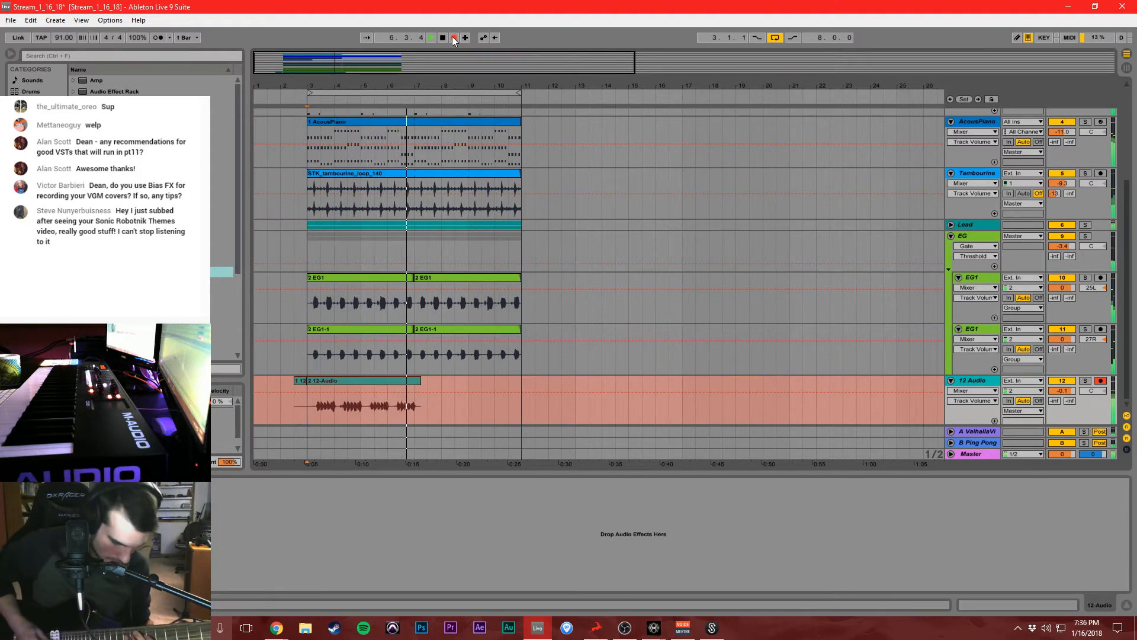
pyautogui.click(454, 37)
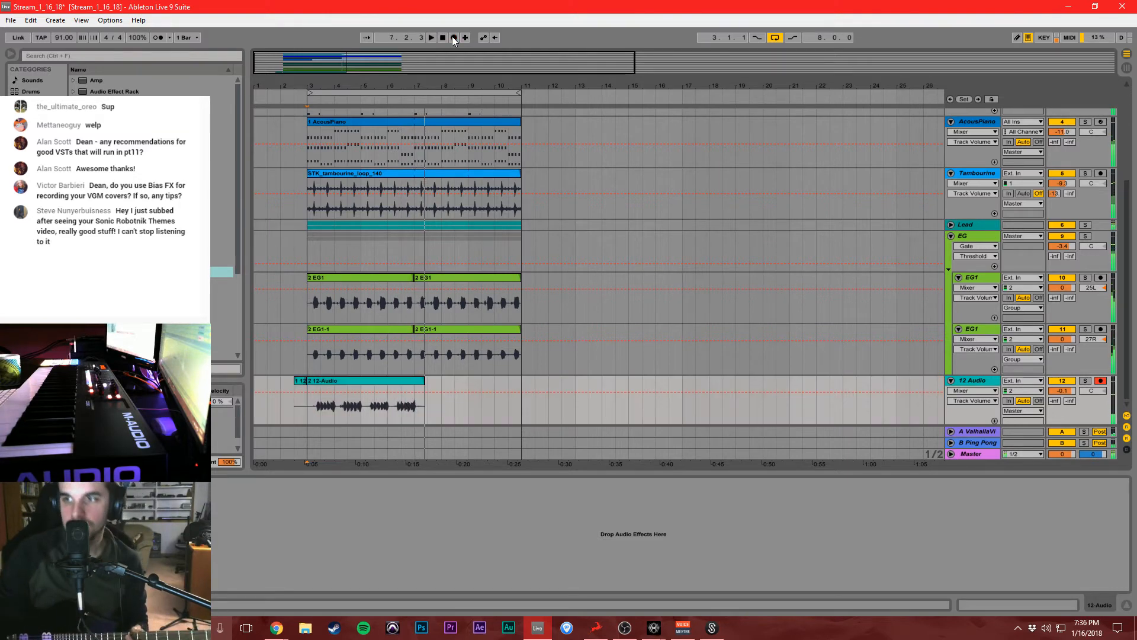
# Duplicate bars 3 to 7 of the 12 Audio take directly after itself and extend the first clip slightly past bar 7.
pyautogui.moveTo(310, 419); pyautogui.dragTo(419, 397)
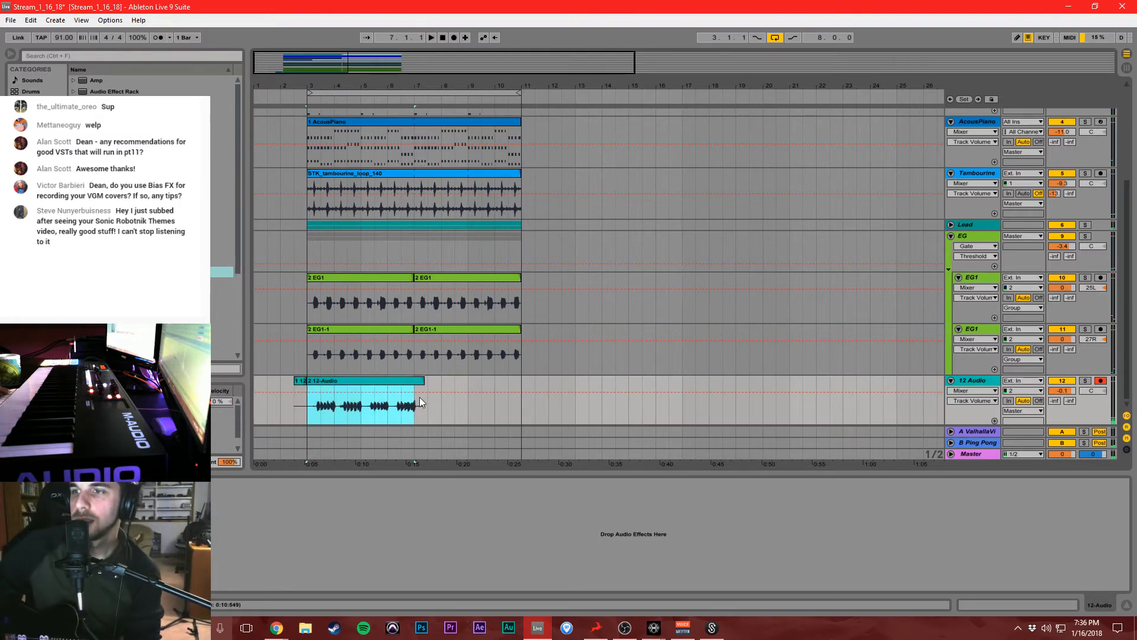
pyautogui.hotkey('ctrl', 'd')
pyautogui.click(410, 381)
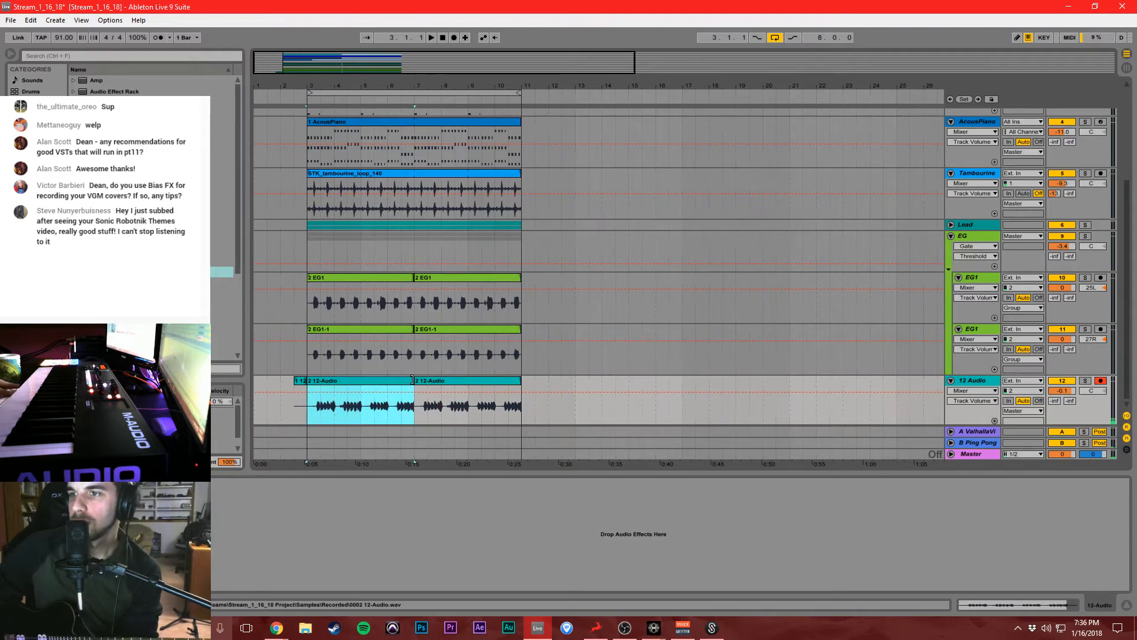
pyautogui.moveTo(413, 381); pyautogui.dragTo(420, 382)
pyautogui.click(402, 409)
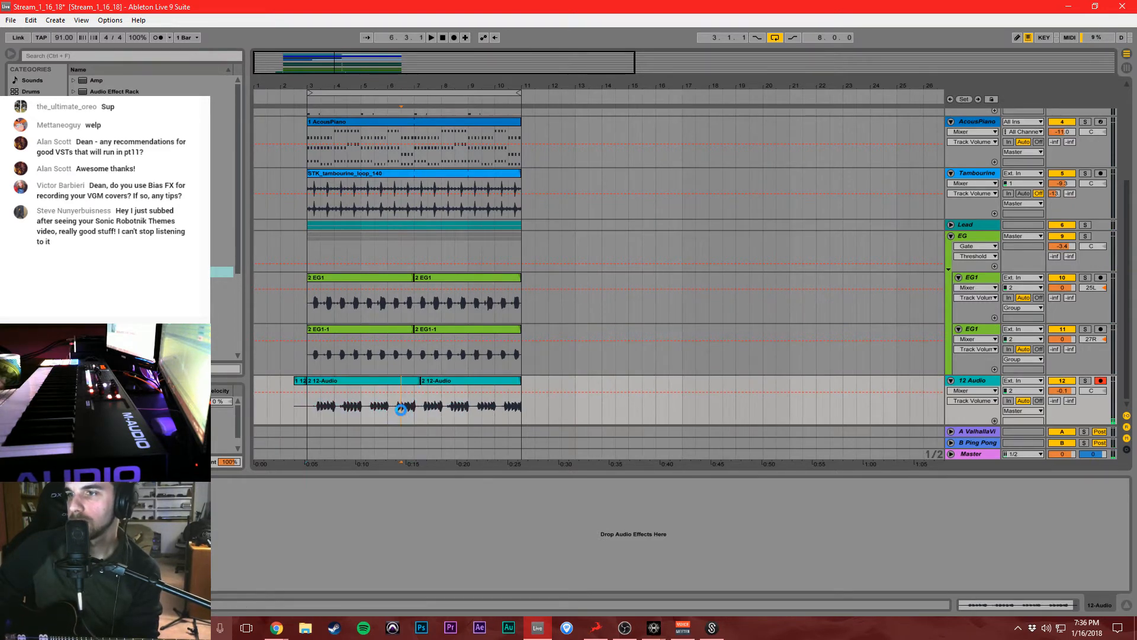
# Set the attack of the Drum Kit track's Compressor to 9.47 ms.
pyautogui.click(295, 330)
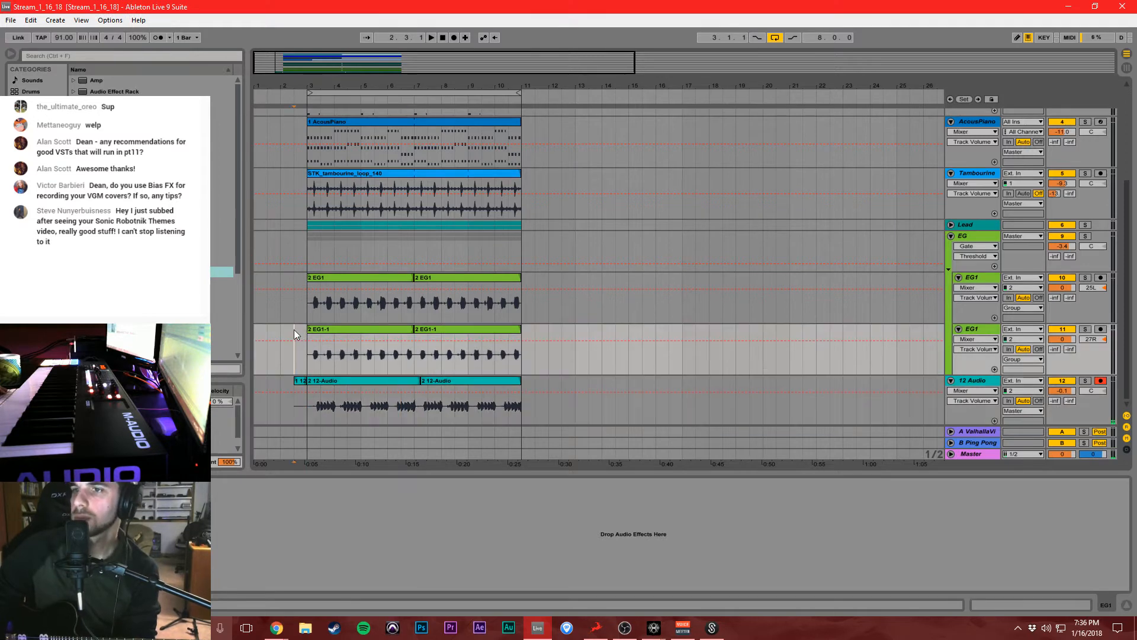
pyautogui.click(293, 322)
pyautogui.scroll(5, 592, 257)
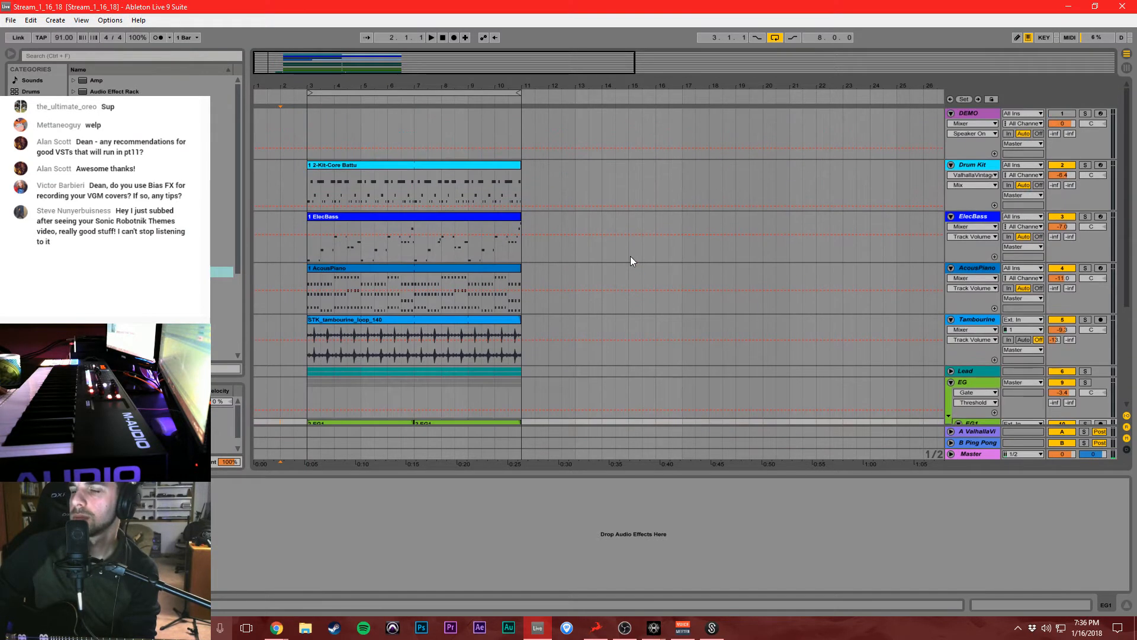
pyautogui.click(978, 164)
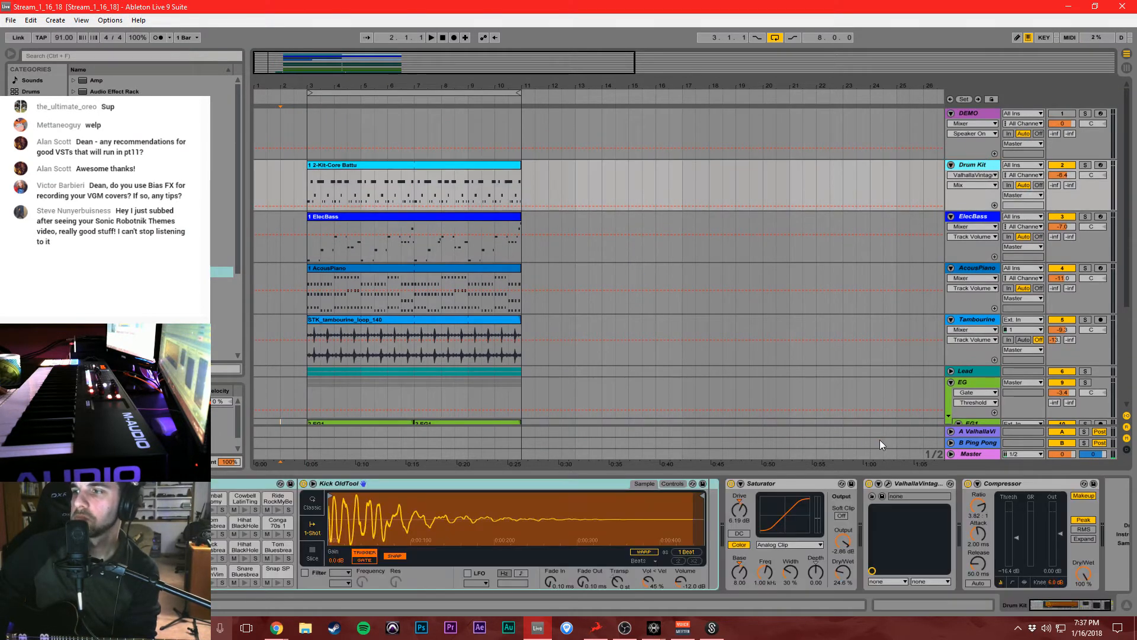
pyautogui.moveTo(987, 543); pyautogui.dragTo(986, 543)
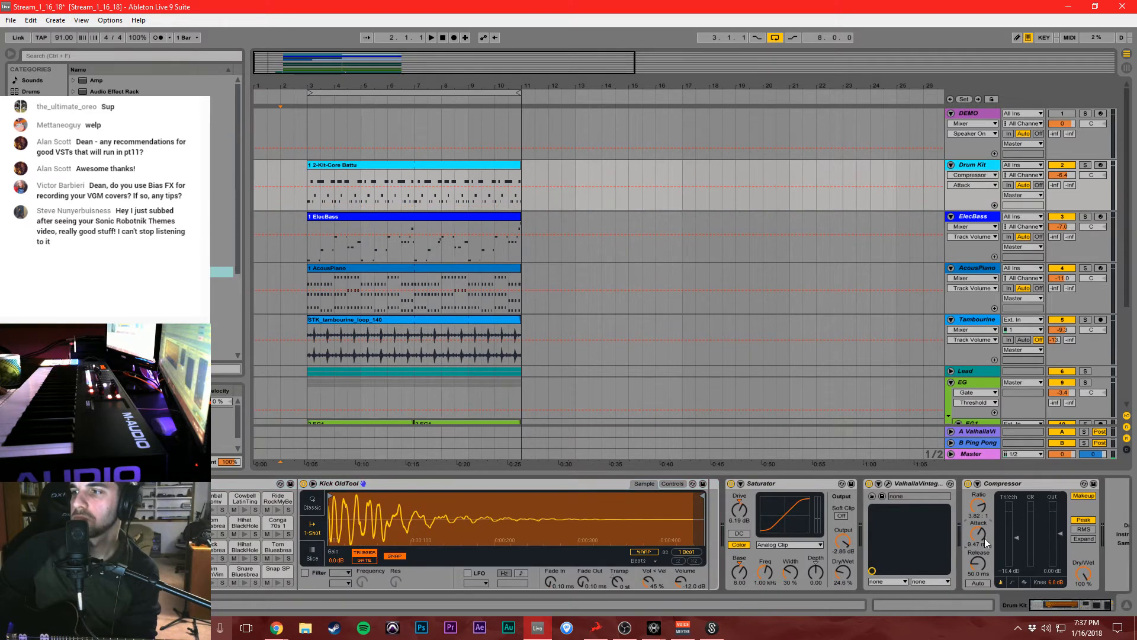
# Cancel closing Live, save the Stream_1_16_18 set and return the playback position to the start.
pyautogui.hotkey('ctrl', 'q')
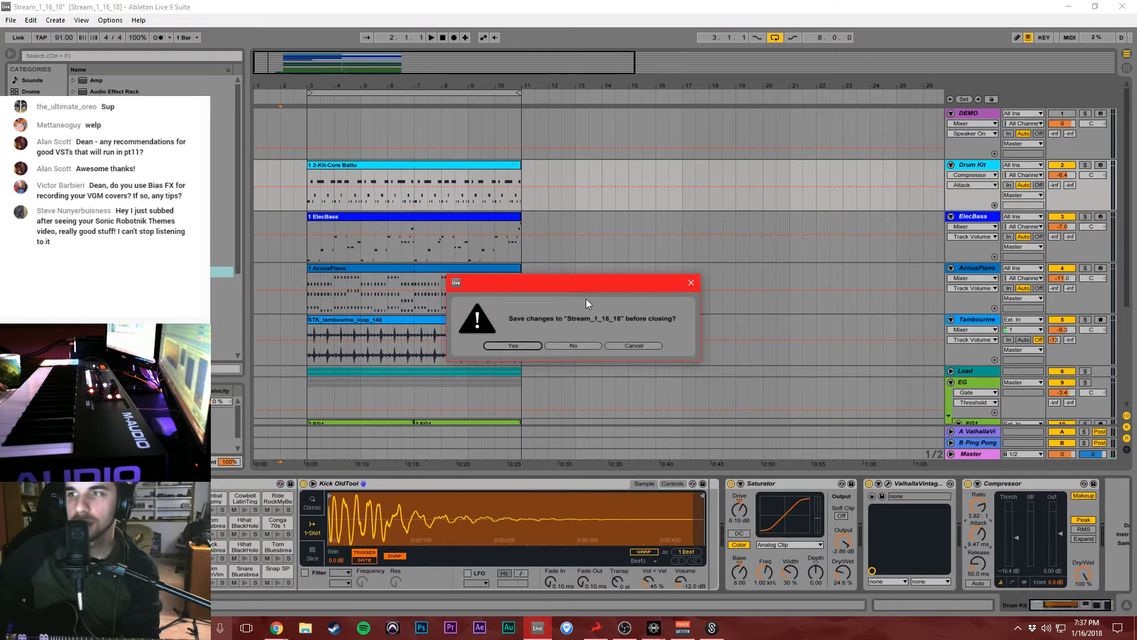
pyautogui.click(637, 347)
pyautogui.click(630, 270)
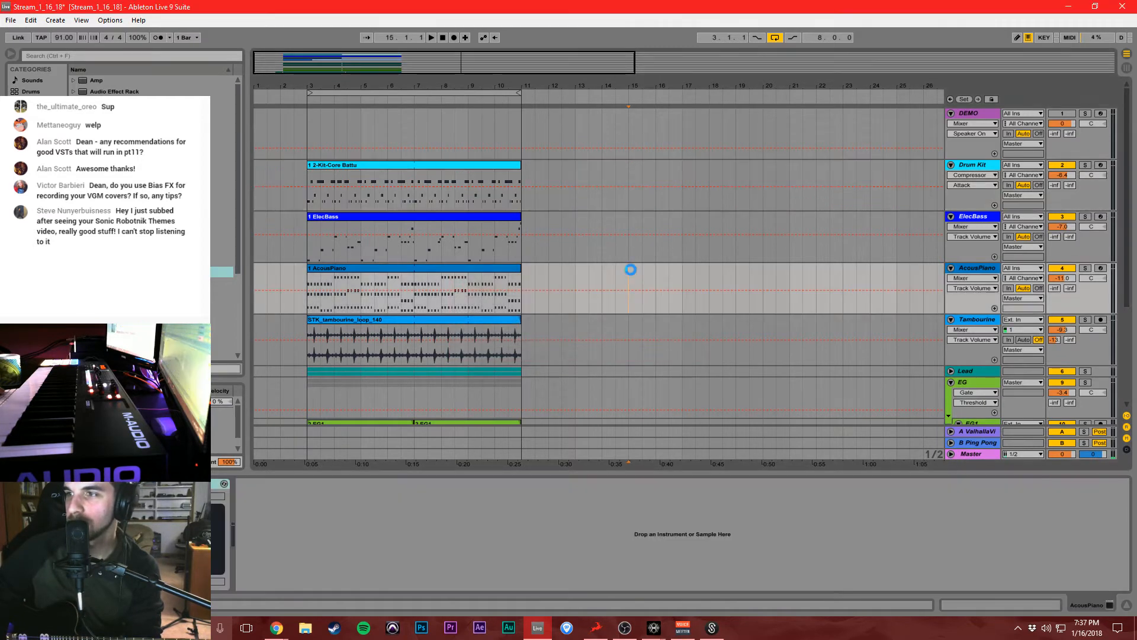
pyautogui.click(445, 38)
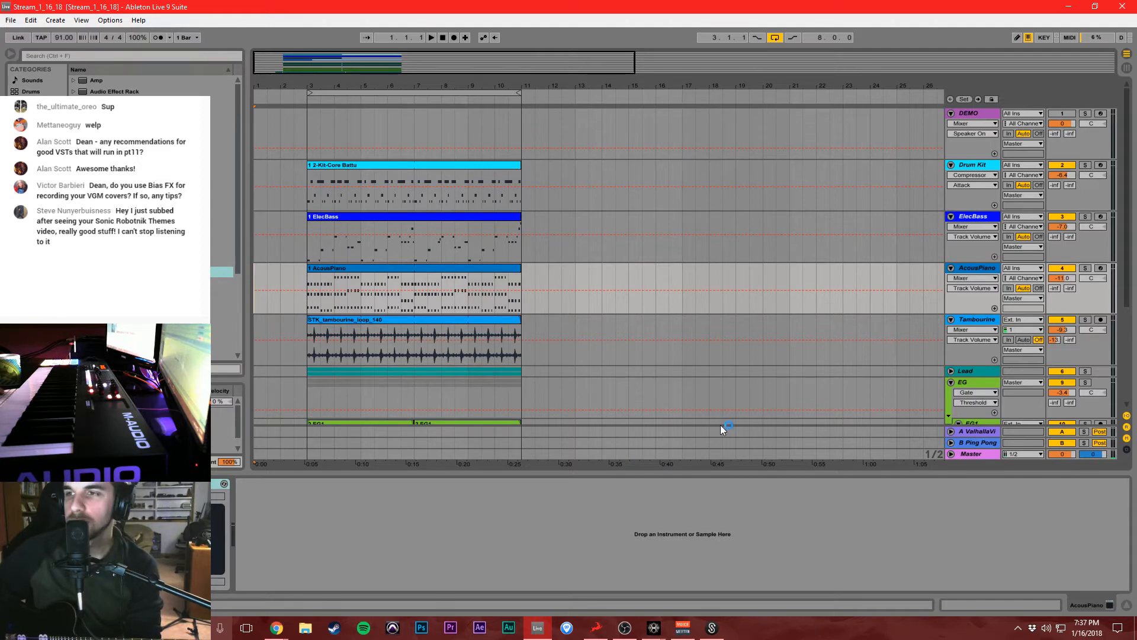
# Play the arrangement from bar 3 to listen to the full mix, stopping before bar 6.
pyautogui.click(300, 256)
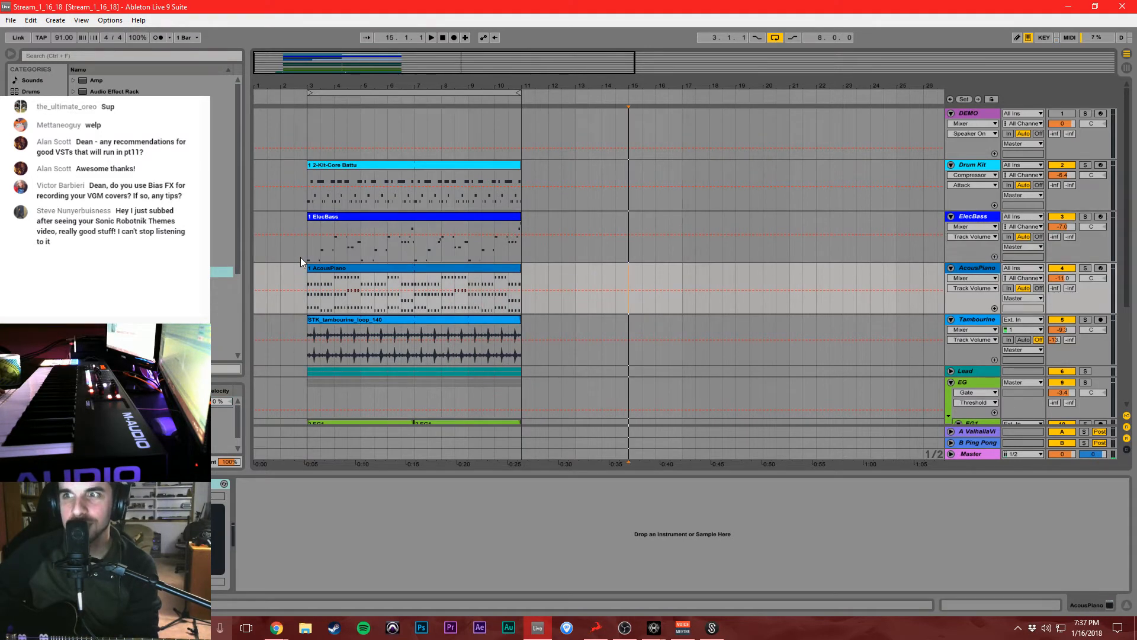
pyautogui.click(304, 252)
pyautogui.press('space')
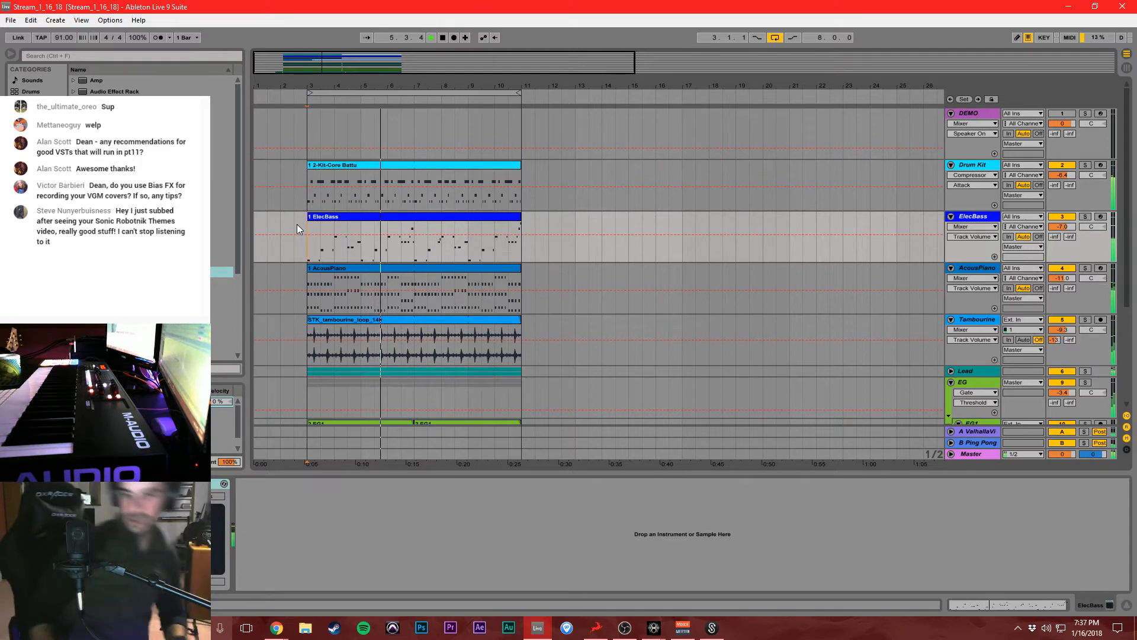
pyautogui.press('space')
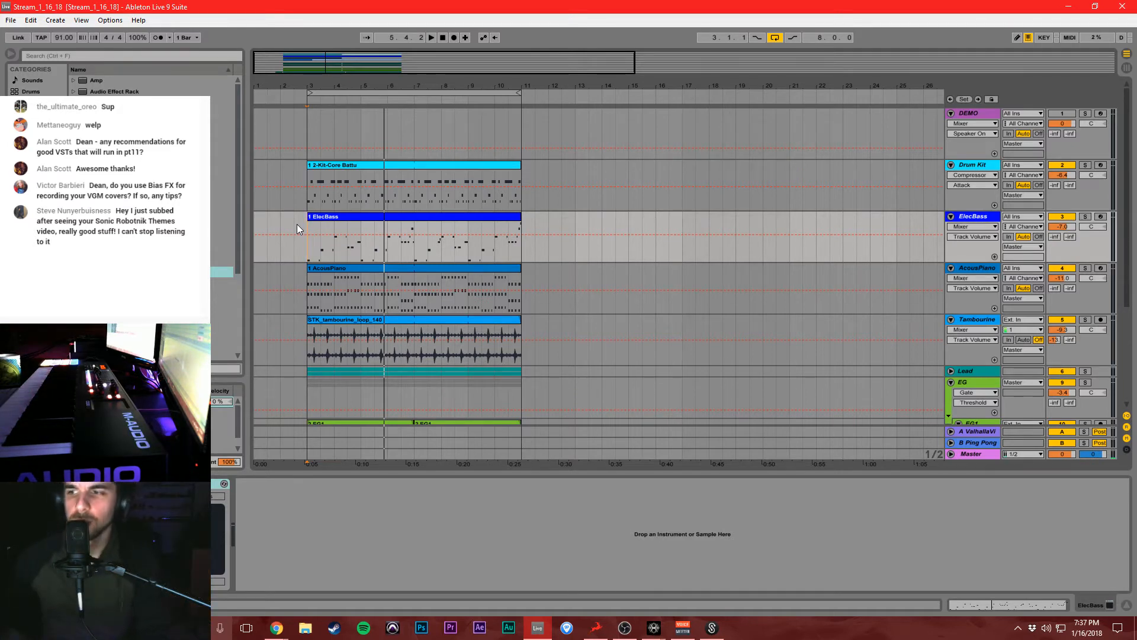
# Check the channel meters in the Discrete control panel while playing the arrangement from bar 3, and return to Live.
pyautogui.moveTo(651, 626)
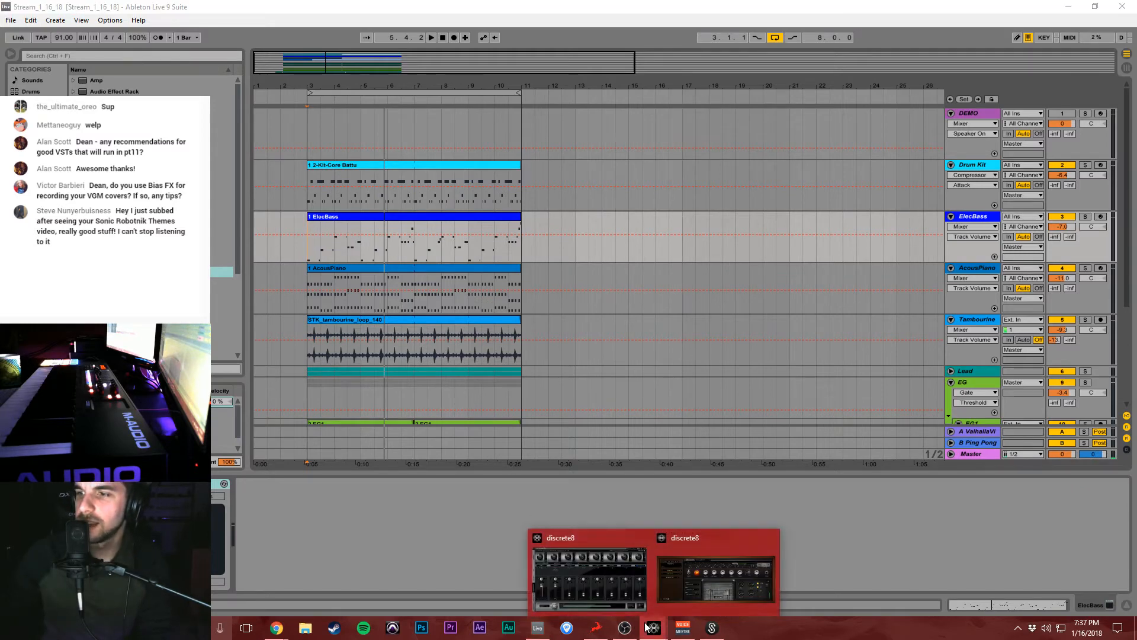
pyautogui.click(621, 582)
pyautogui.moveTo(1037, 229); pyautogui.dragTo(1040, 309)
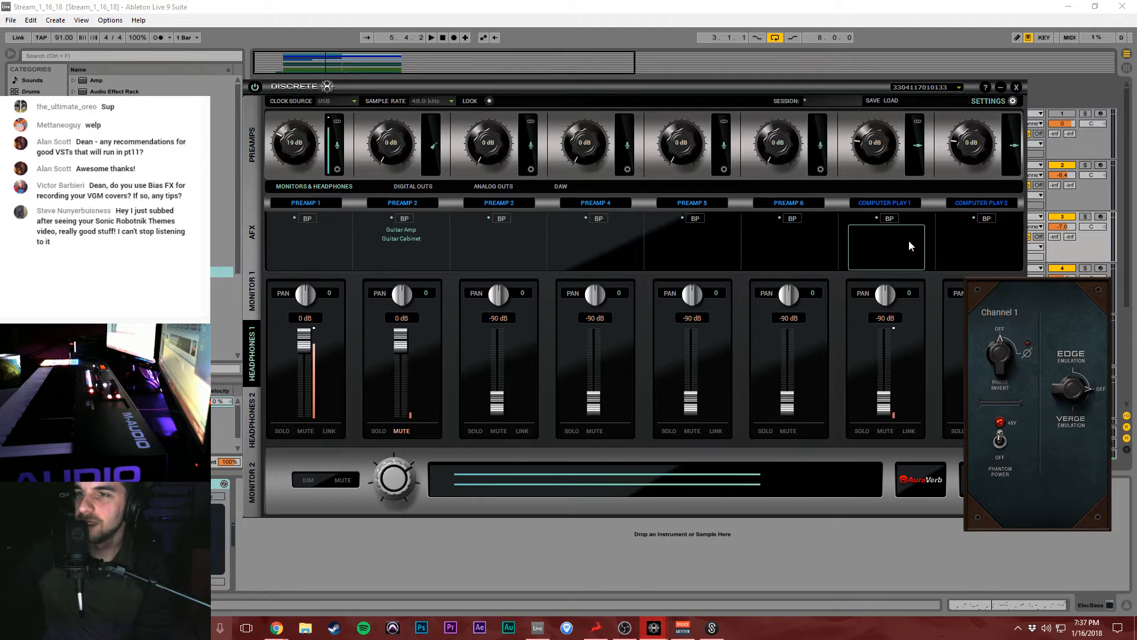
pyautogui.click(776, 584)
pyautogui.press('space')
pyautogui.hotkey('alt', 'Tab')
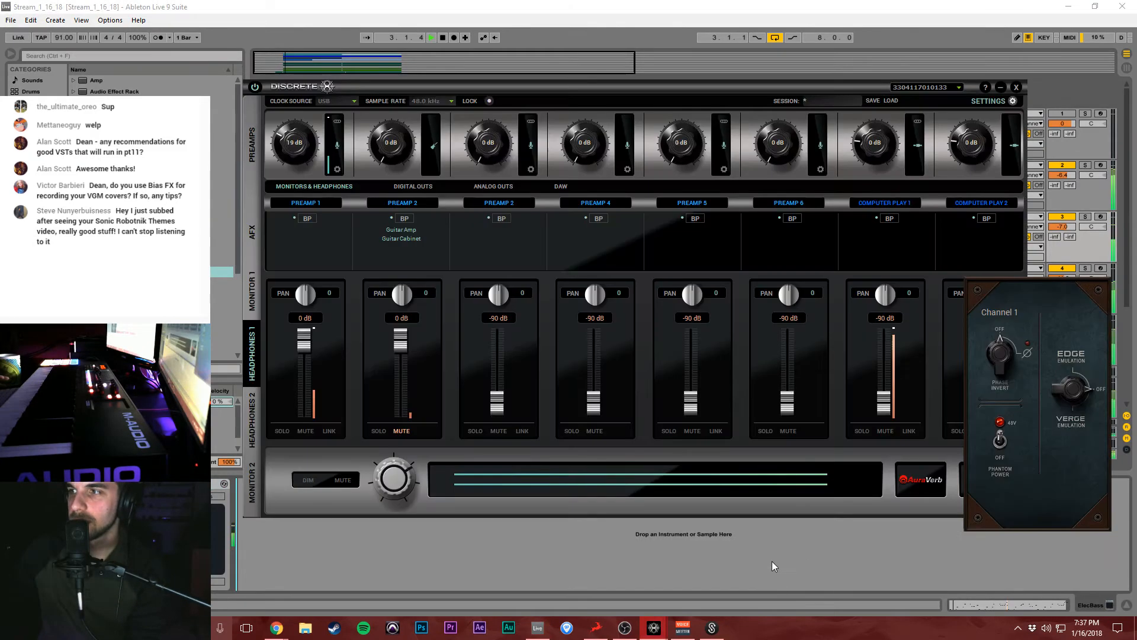
pyautogui.hotkey('alt', 'Tab')
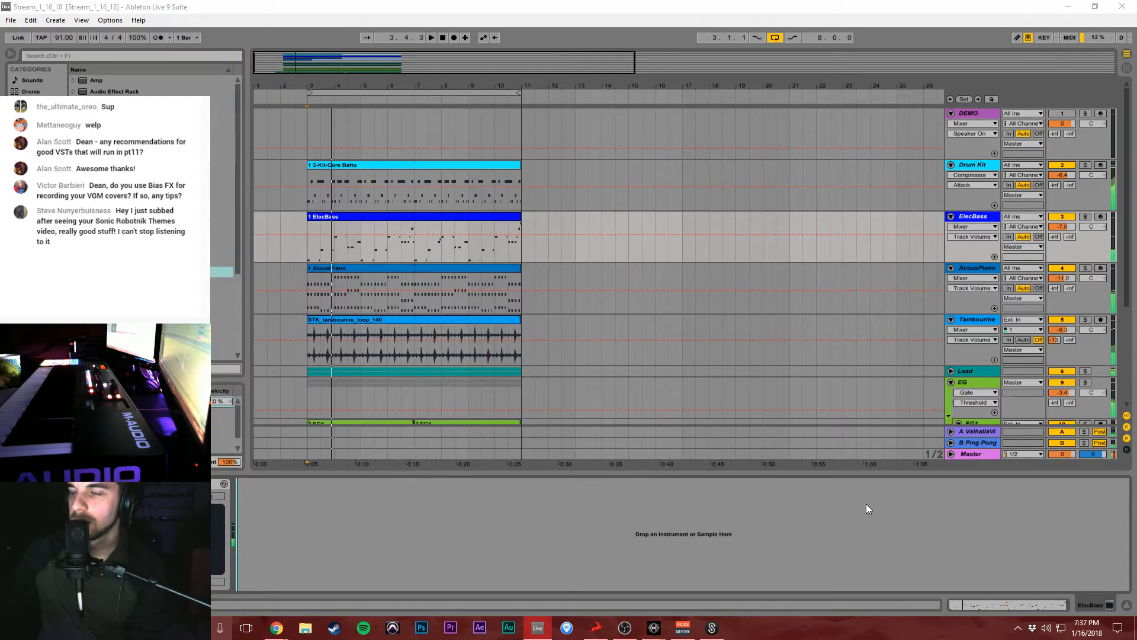
pyautogui.hotkey('alt', 'Tab')
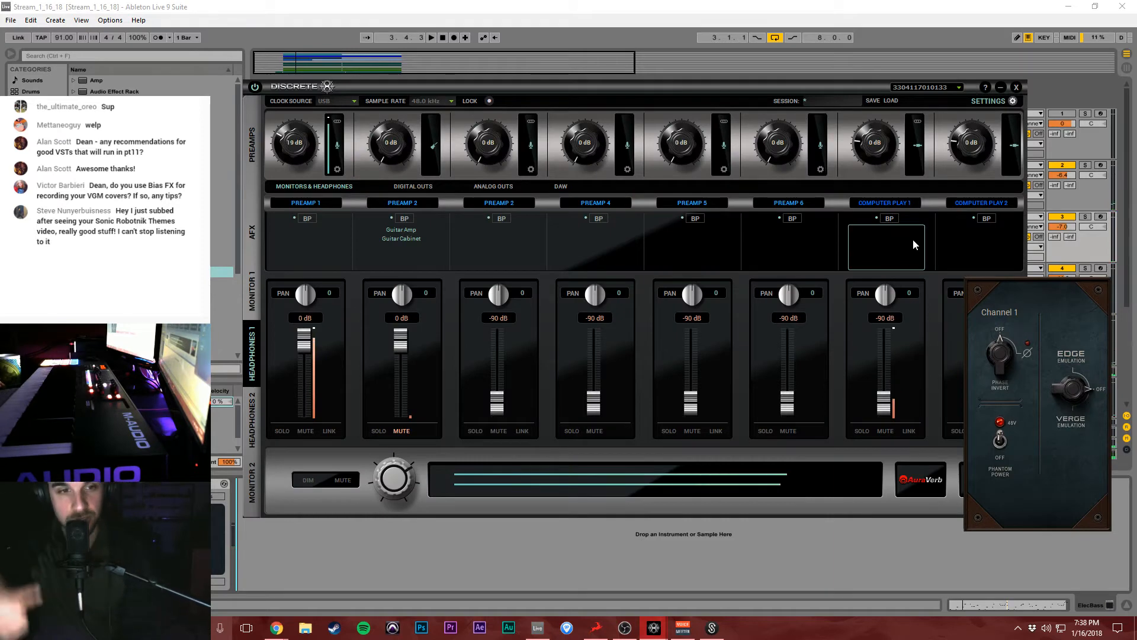
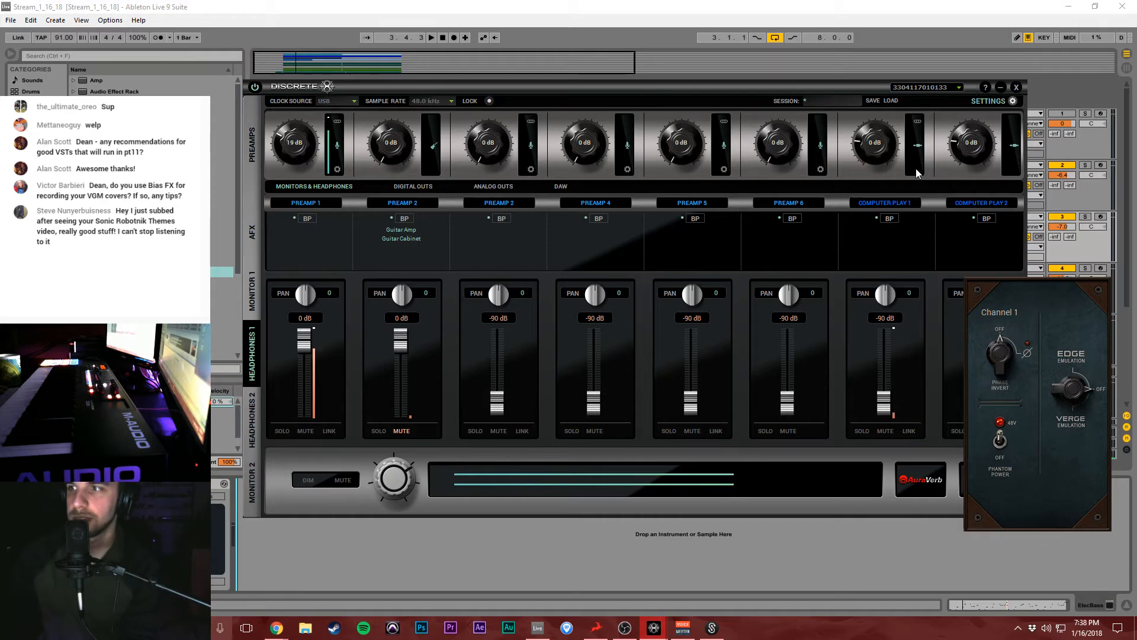
pyautogui.click(664, 27)
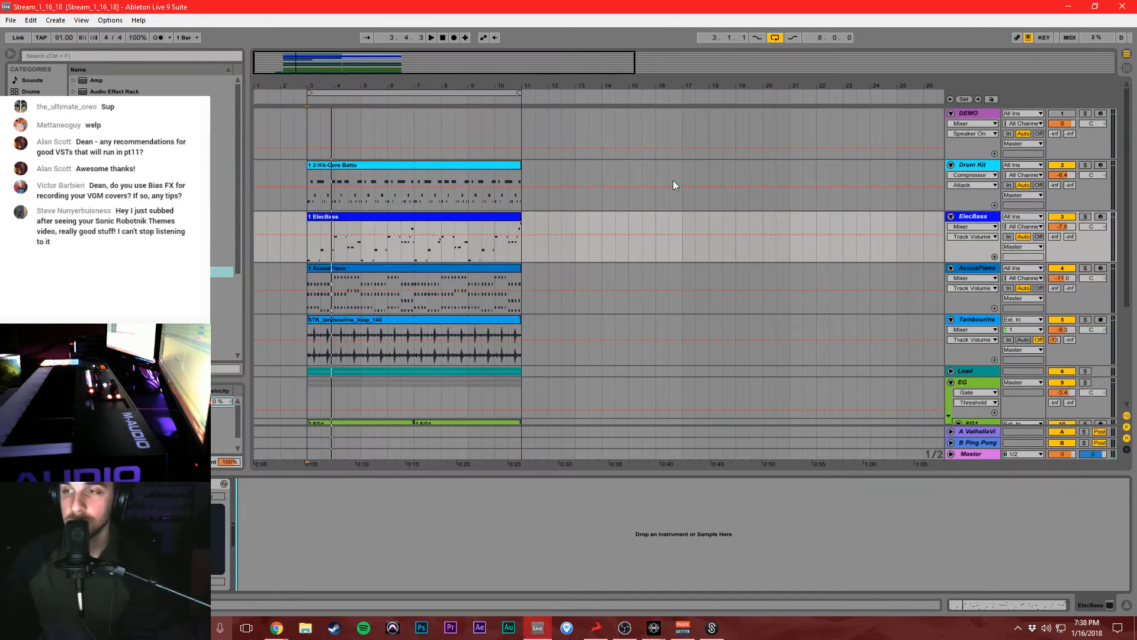
# Switch to the Session View and launch the second DEMO clip, restoring arrangement playback once between launches.
pyautogui.click(280, 222)
pyautogui.press('Home')
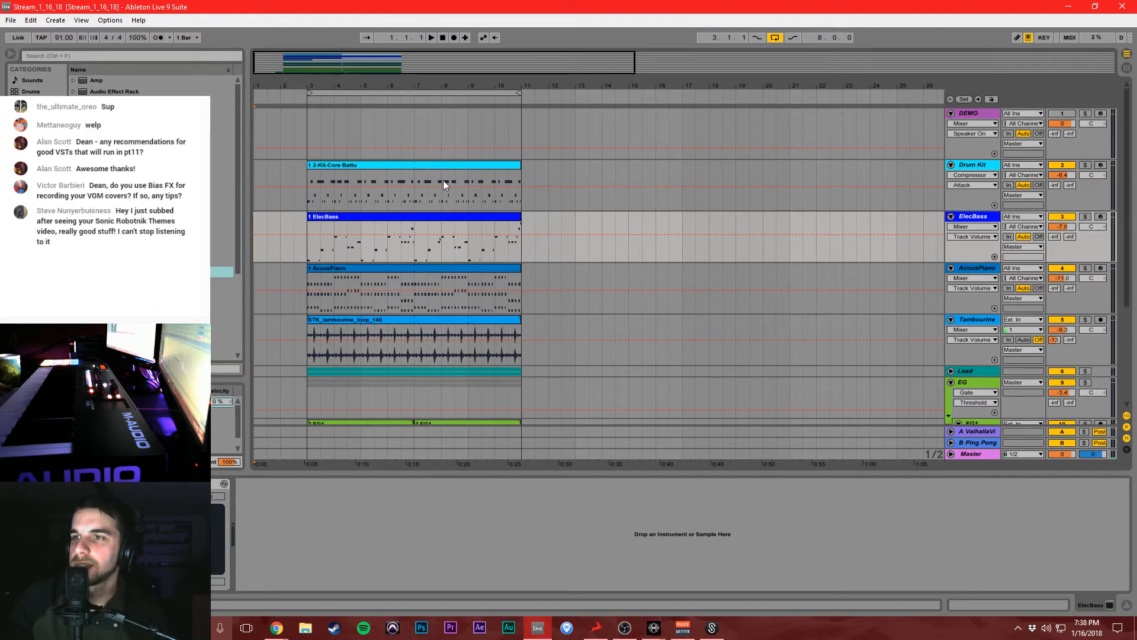
pyautogui.click(455, 136)
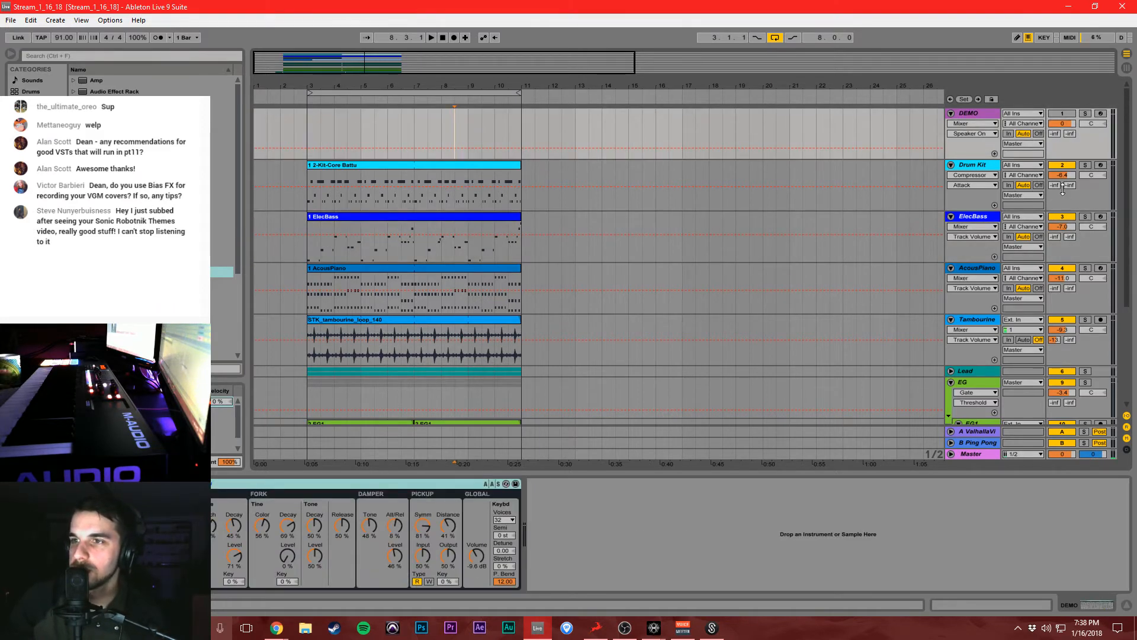
pyautogui.press('Tab')
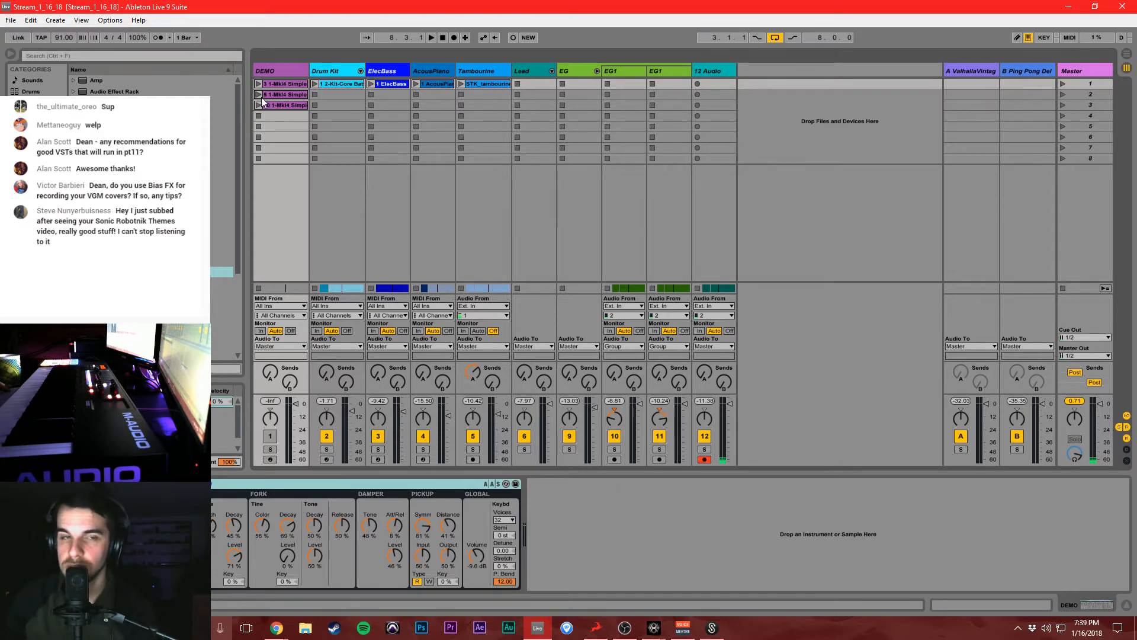
pyautogui.click(259, 95)
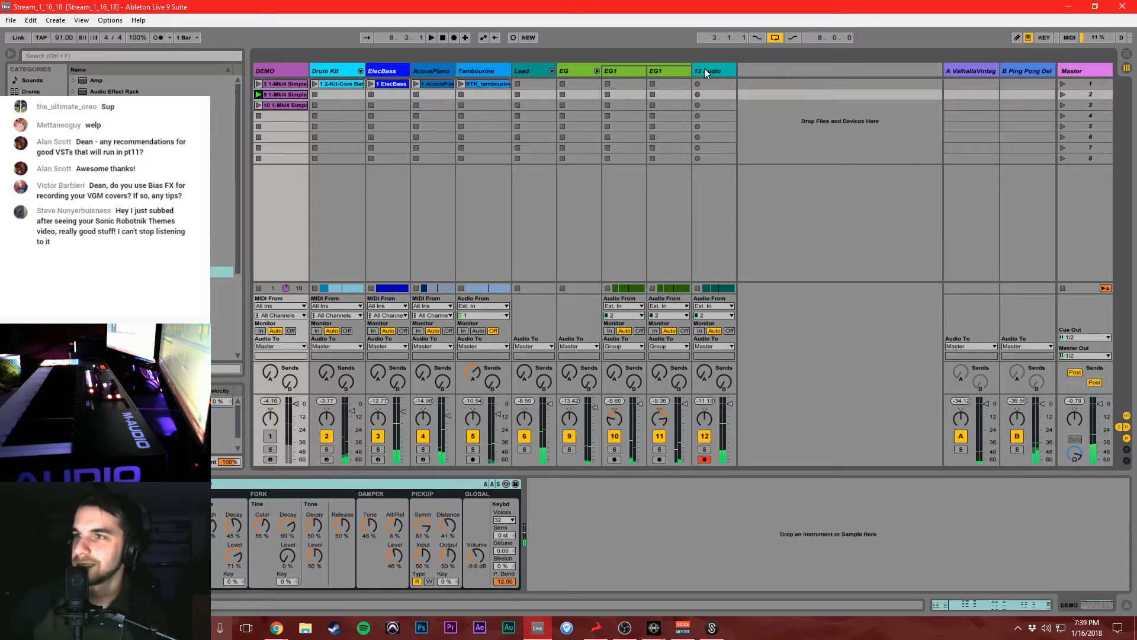
pyautogui.click(1107, 289)
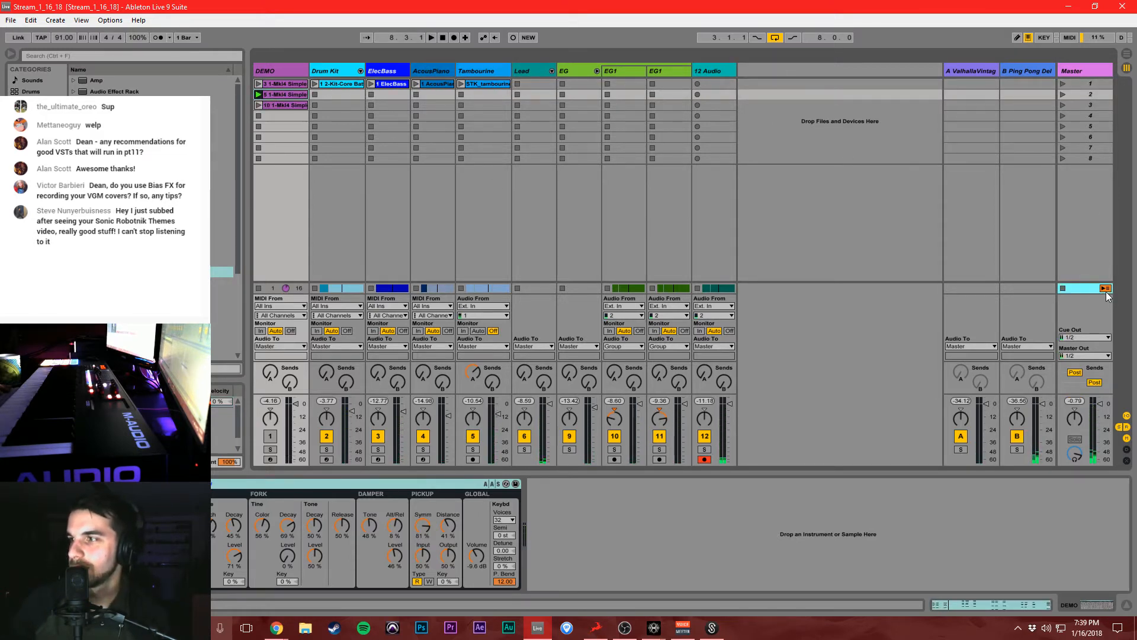
pyautogui.click(259, 94)
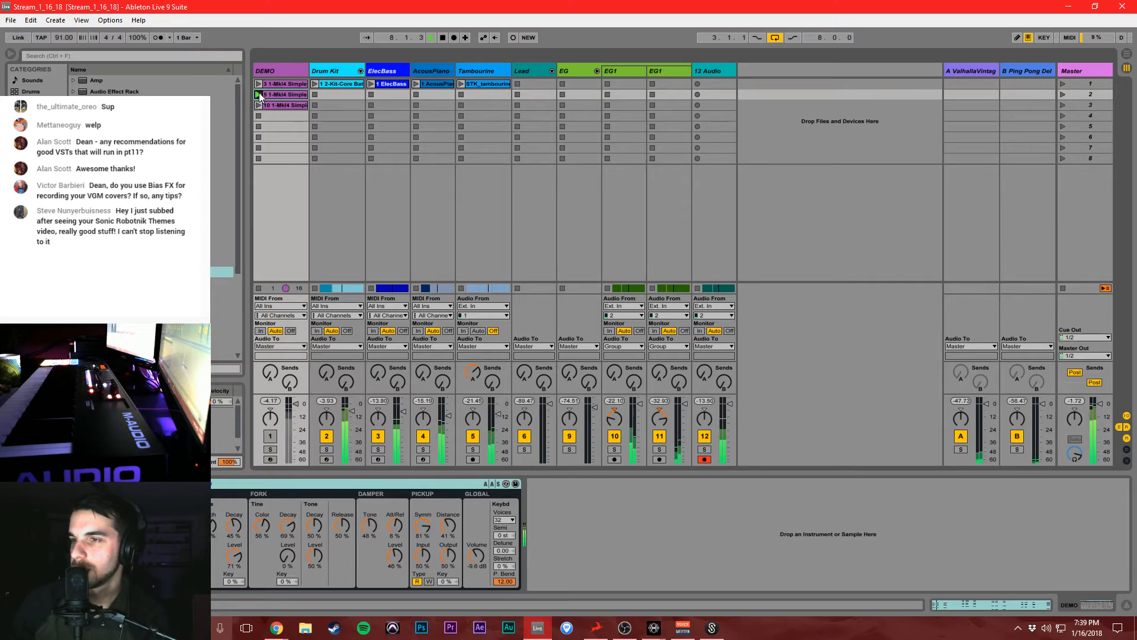
# Place the playback position past the arranged clips, relaunch the second DEMO clip and activate the DEMO track.
pyautogui.press('Tab')
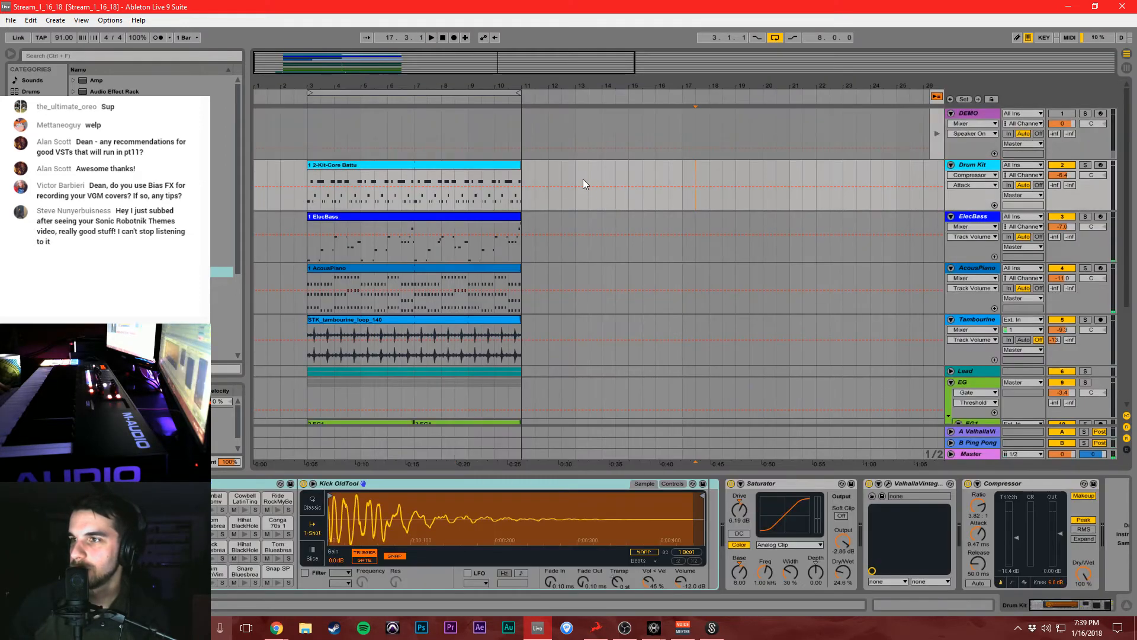
pyautogui.press('Tab')
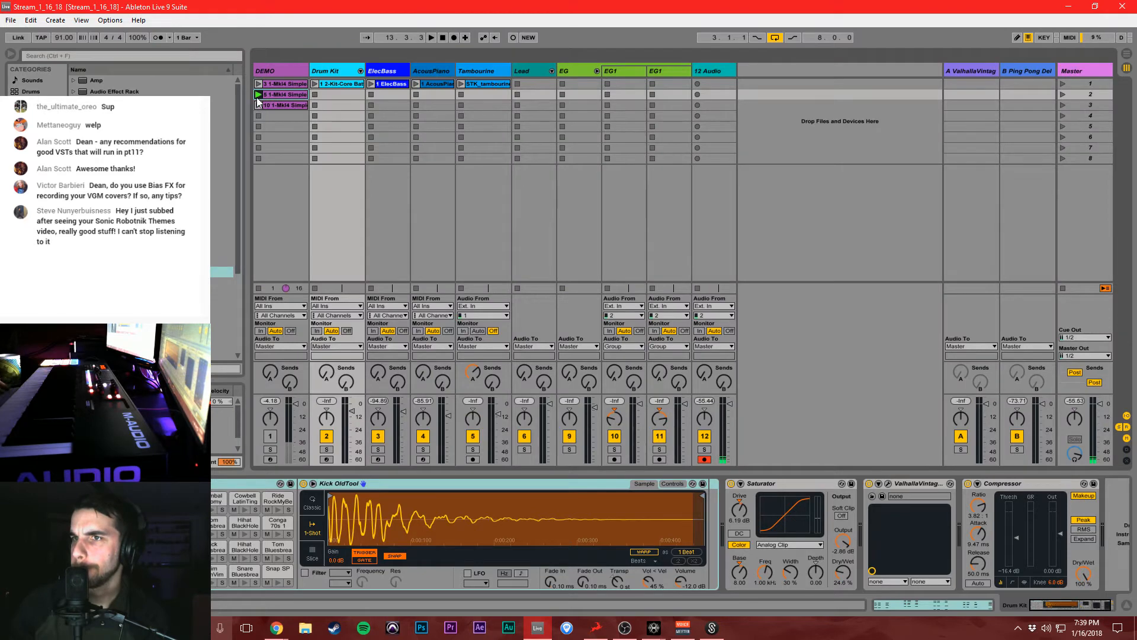
pyautogui.click(257, 97)
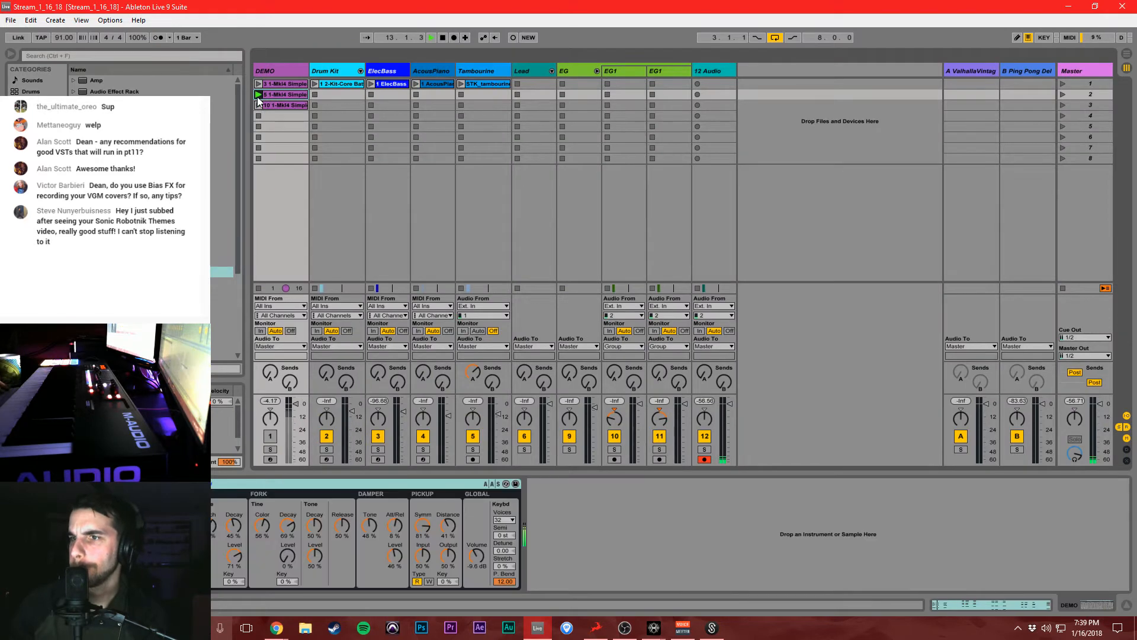
pyautogui.click(273, 439)
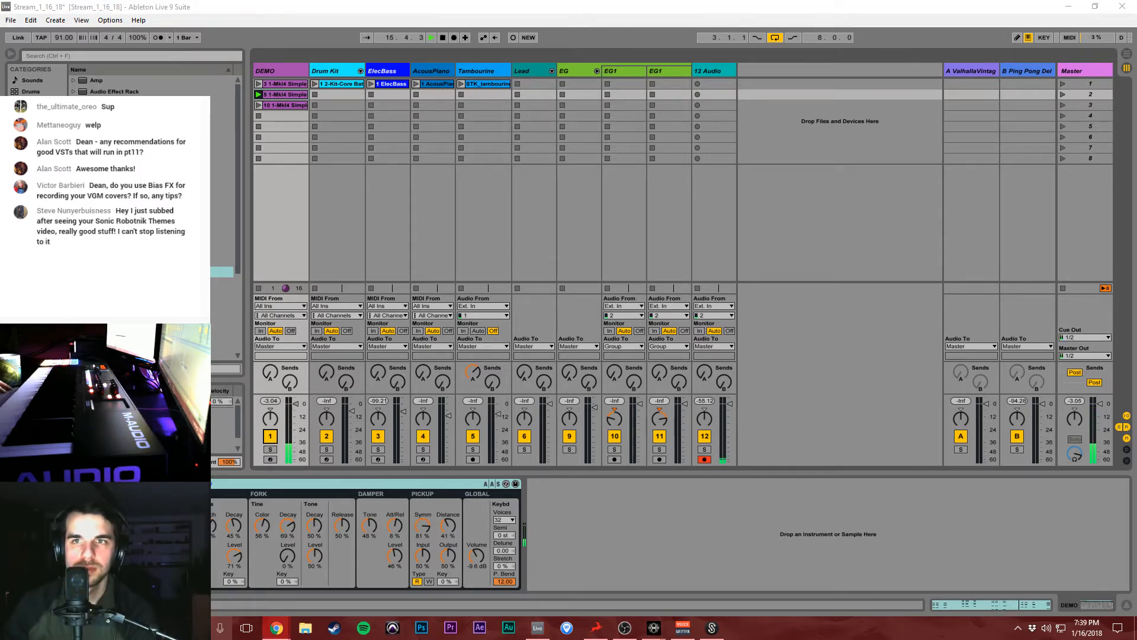
pyautogui.hotkey('alt', 'Tab')
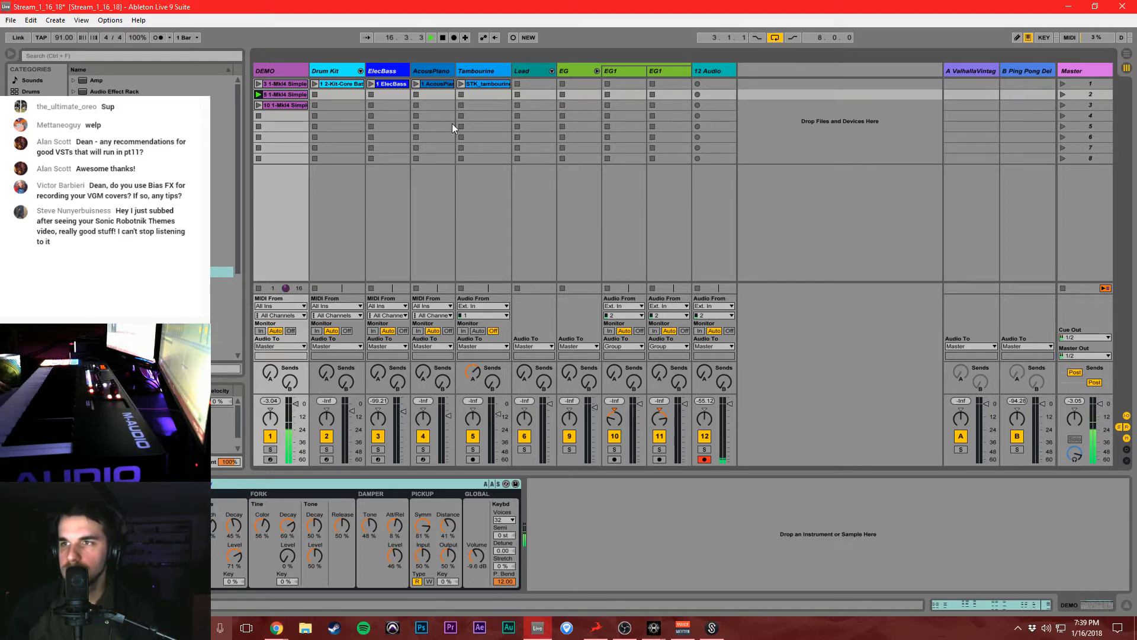
# Open the second DEMO clip's notes and examine its chords while the clip plays.
pyautogui.doubleClick(286, 94)
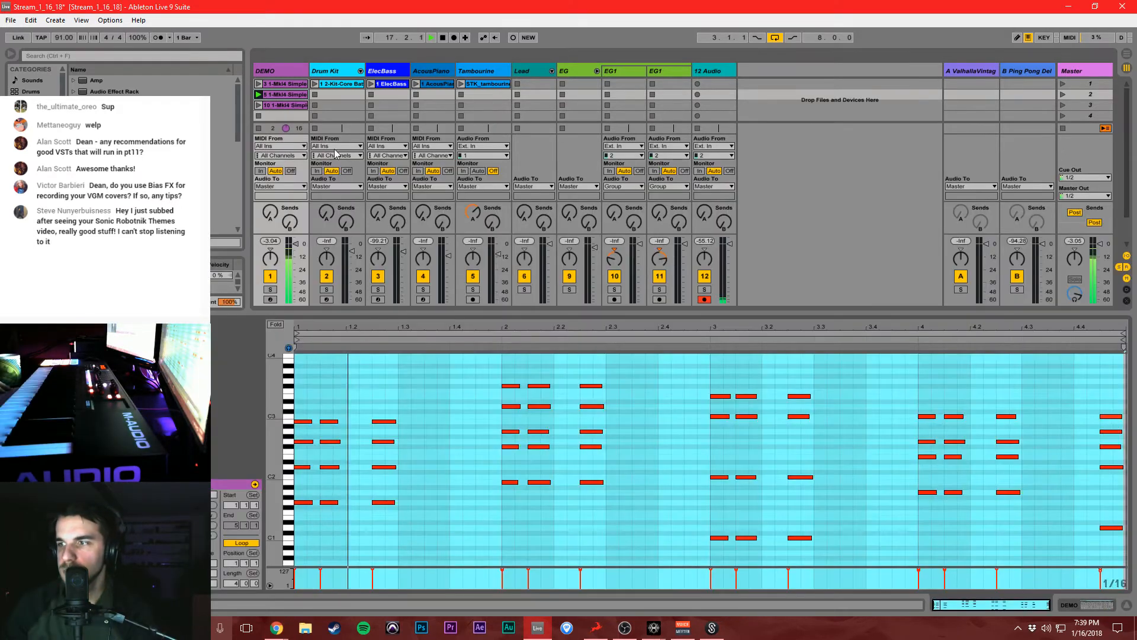
pyautogui.click(877, 297)
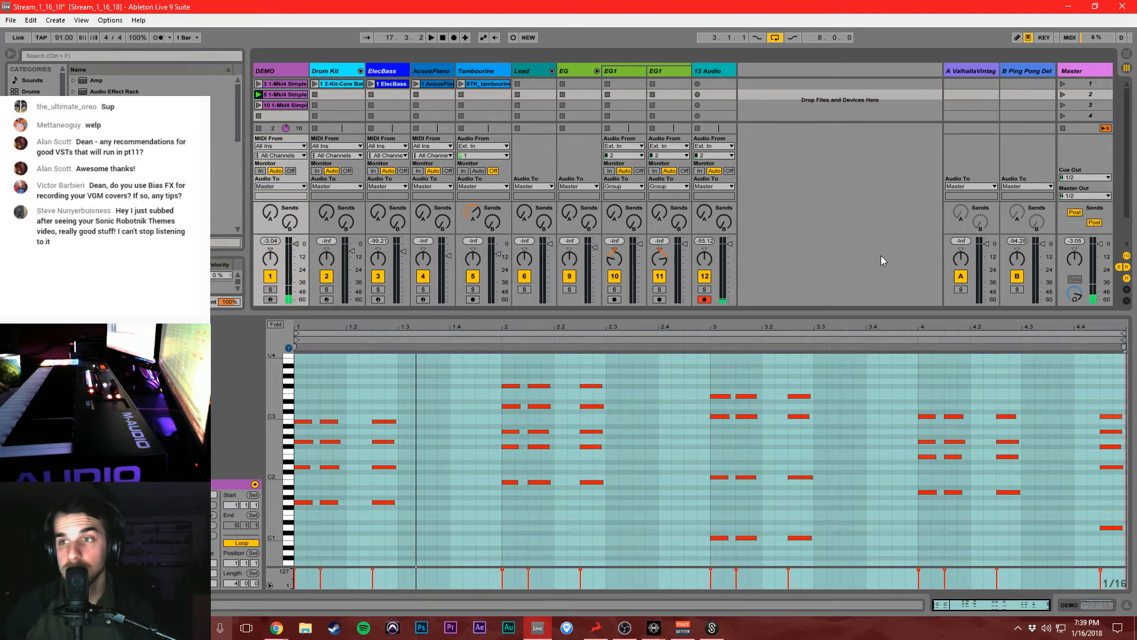
pyautogui.press('Tab')
pyautogui.press('Tab')
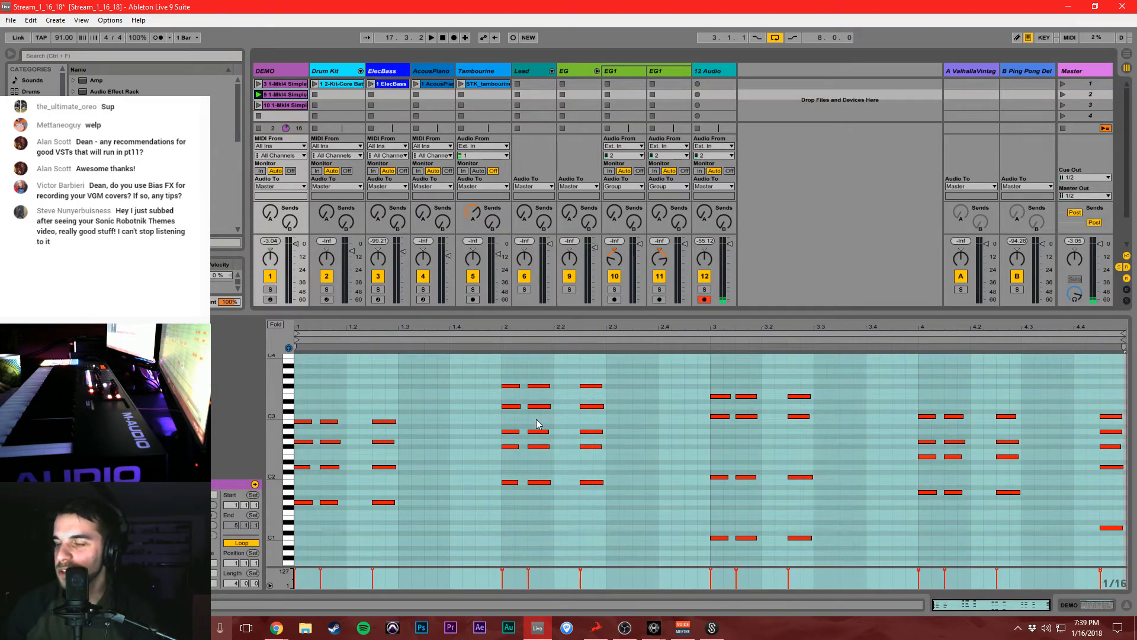
pyautogui.click(713, 452)
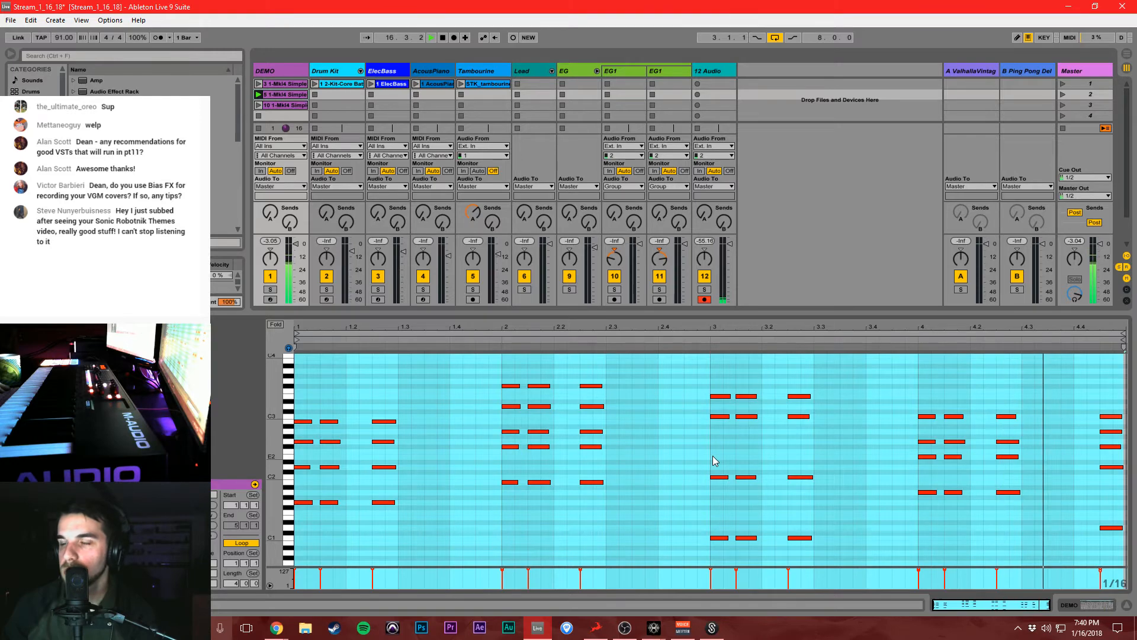
# Return to the Arrangement View, shrink the clip detail area and place the insert marker past the ElecBass clip.
pyautogui.press('Tab')
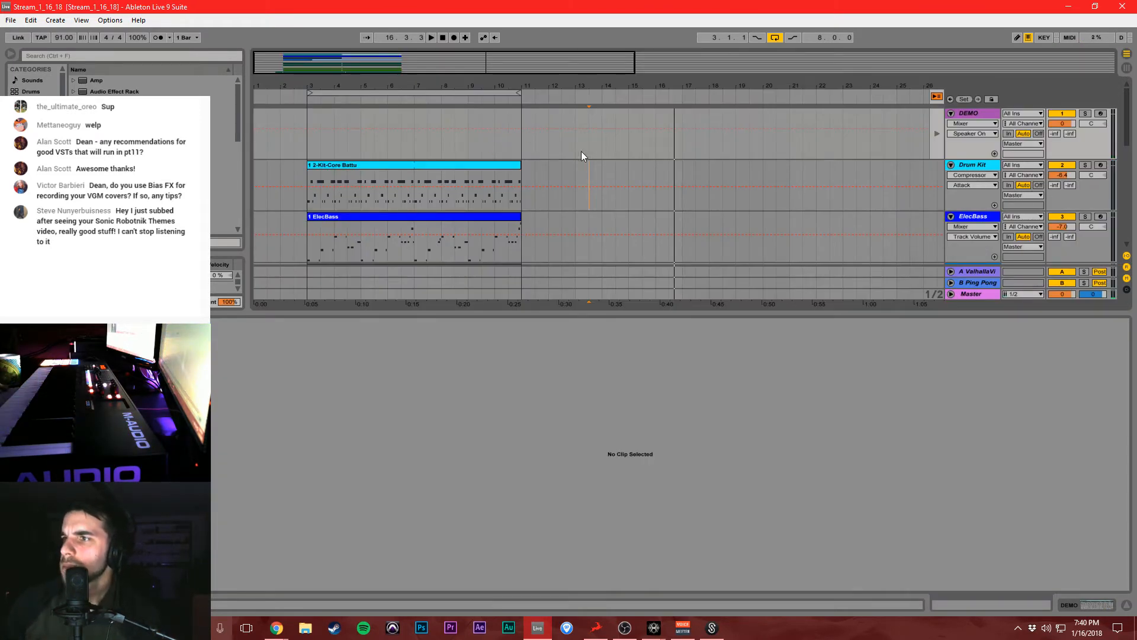
pyautogui.moveTo(851, 314); pyautogui.dragTo(870, 474)
pyautogui.click(599, 227)
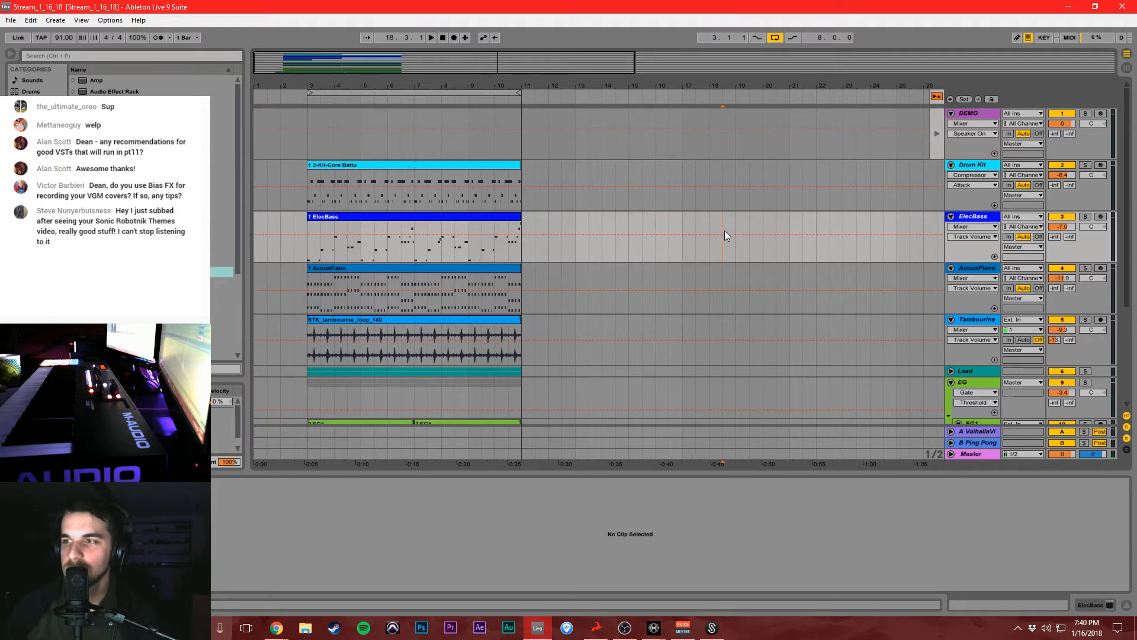
pyautogui.click(660, 235)
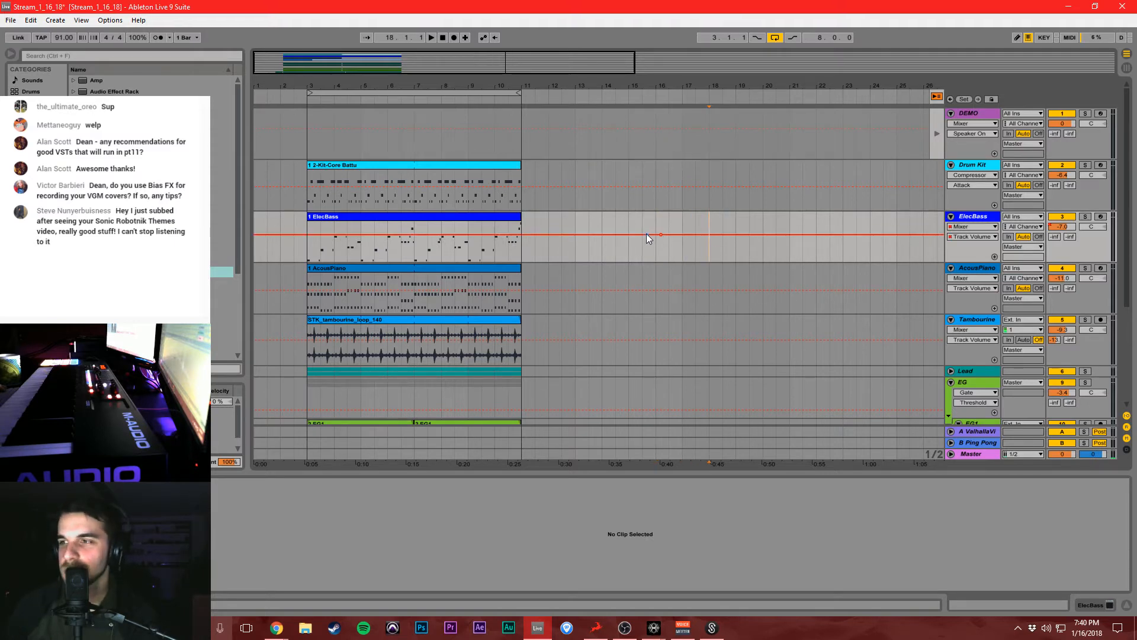
# Undo the last change and place the insert marker at the end of the ElecBass clip, at bar 11.
pyautogui.hotkey('ctrl', 'z')
pyautogui.click(649, 220)
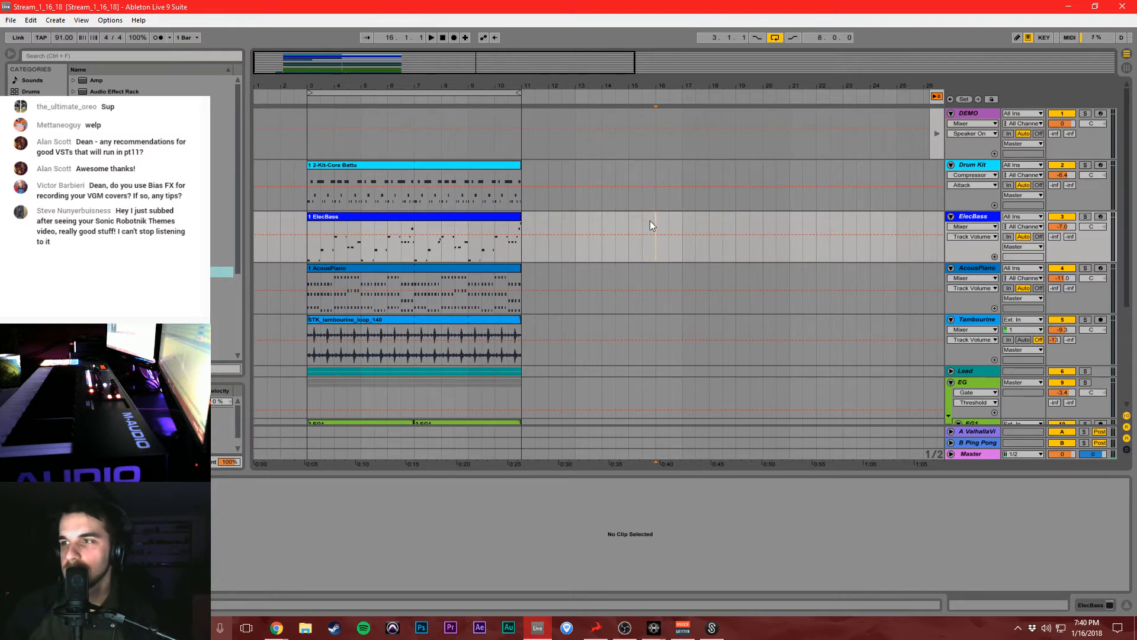
pyautogui.click(628, 222)
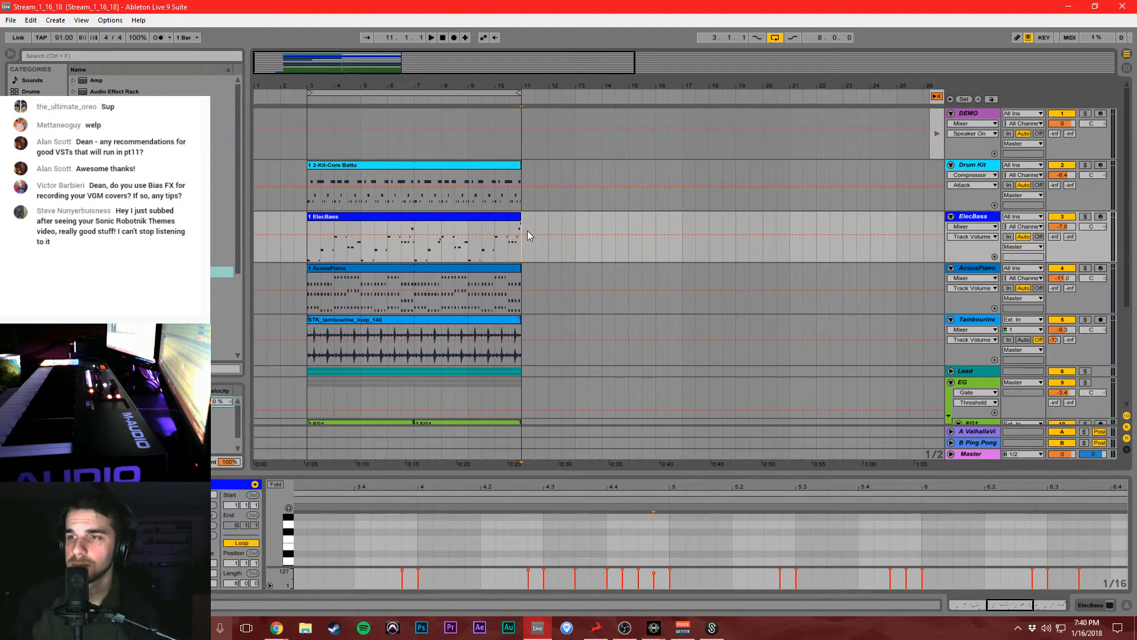
pyautogui.click(528, 231)
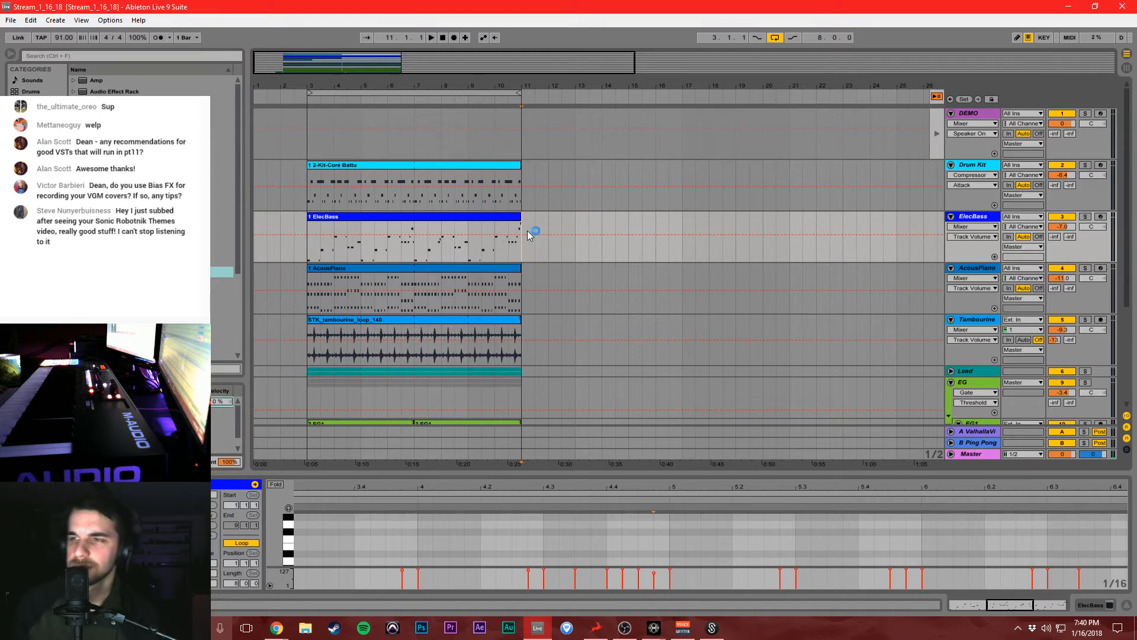
pyautogui.click(555, 195)
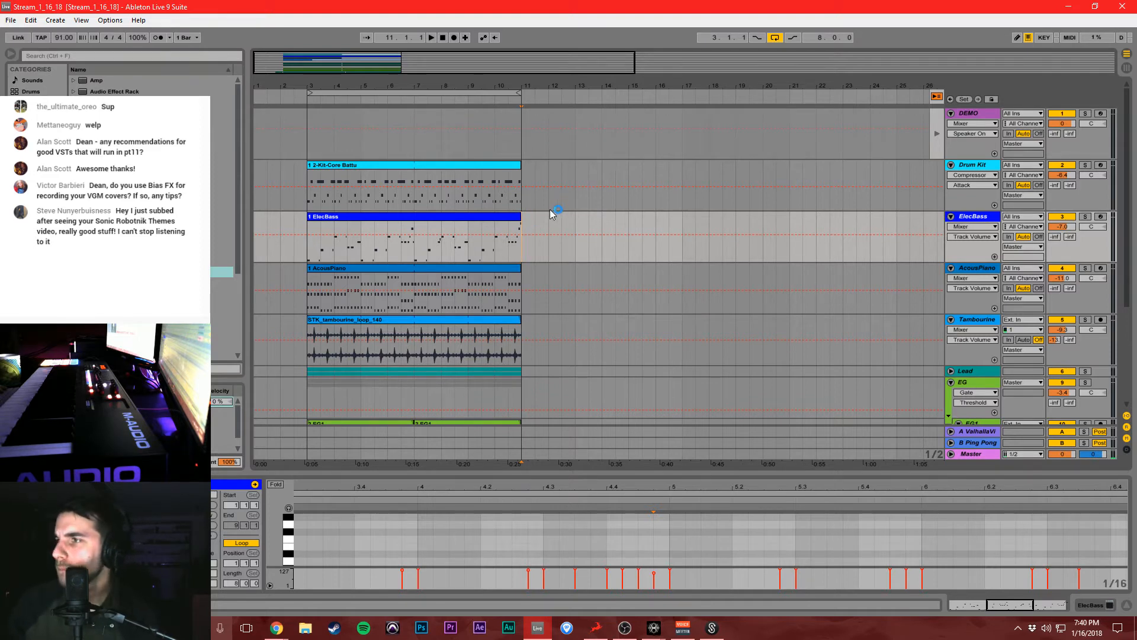
# Copy the second DEMO clip from the Session View onto the AcousPiano track at bar 11 of the arrangement and play it.
pyautogui.press('Tab')
pyautogui.click(296, 101)
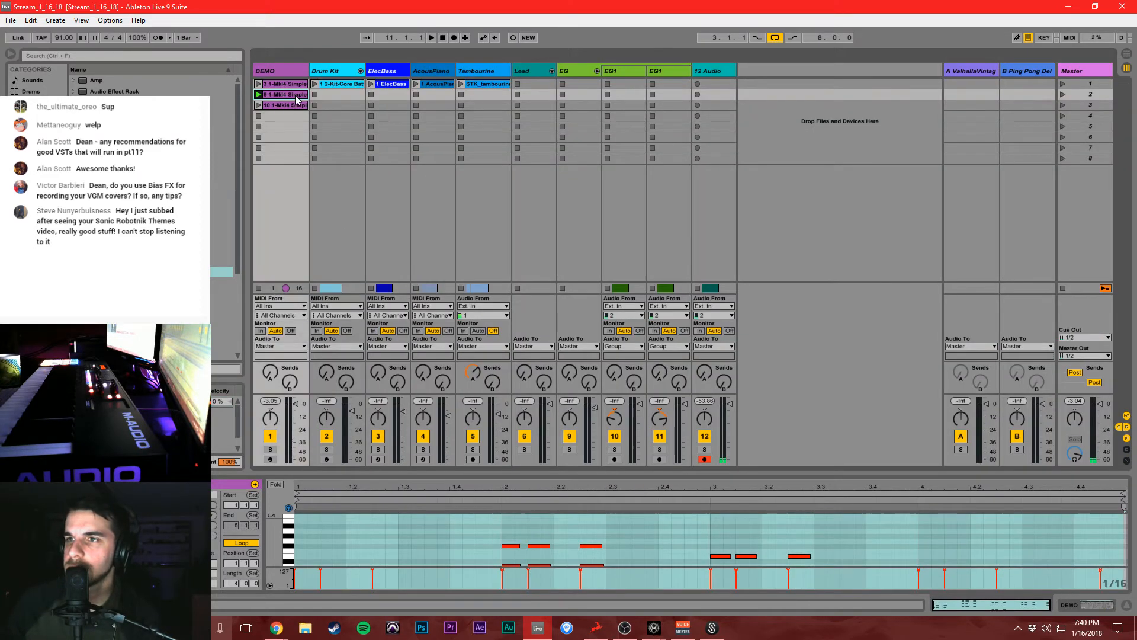
pyautogui.press('Tab')
pyautogui.click(525, 286)
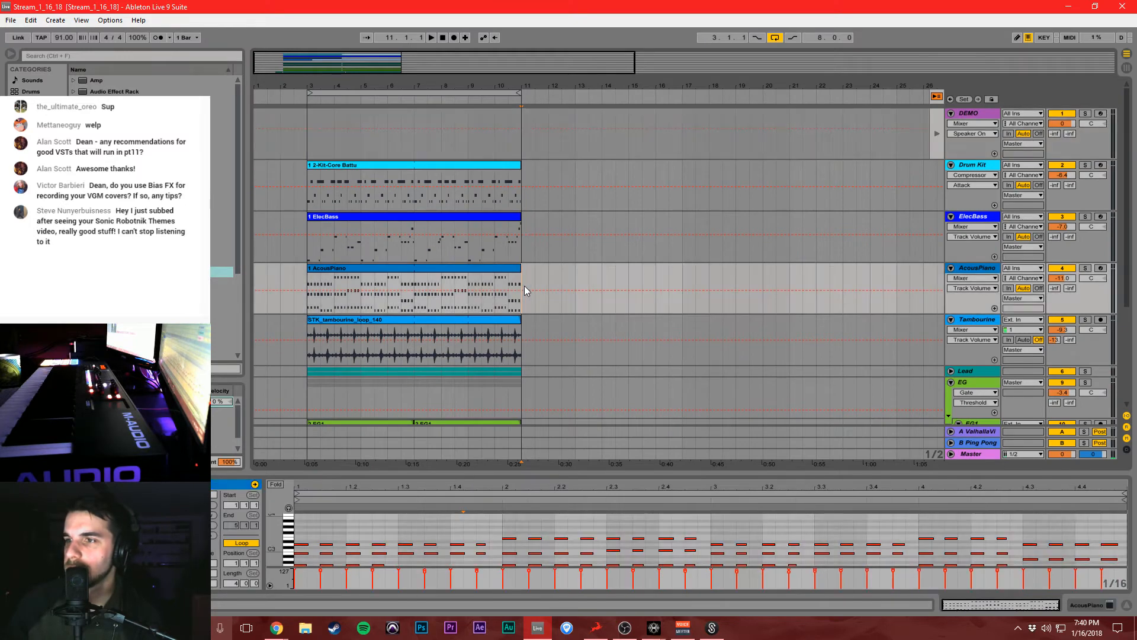
pyautogui.hotkey('ctrl', 'v')
pyautogui.press('space')
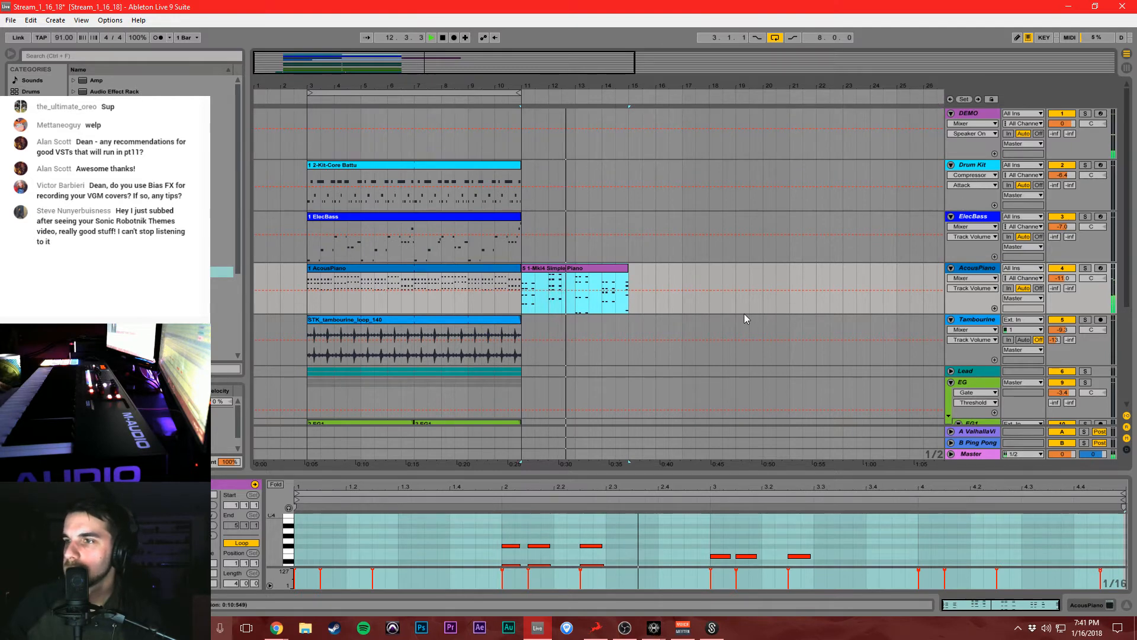
pyautogui.press('space')
# Paste the same clip onto the ElecBass track at bar 11 and enlarge its note editor.
pyautogui.click(526, 254)
pyautogui.hotkey('ctrl', 'v')
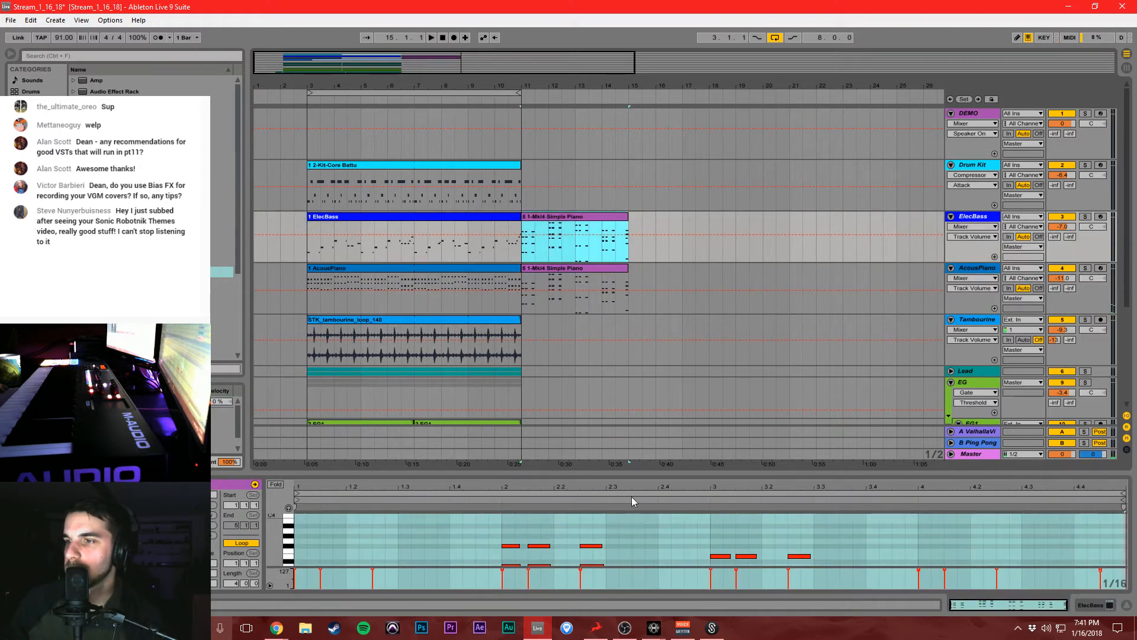
pyautogui.moveTo(635, 477); pyautogui.dragTo(631, 103)
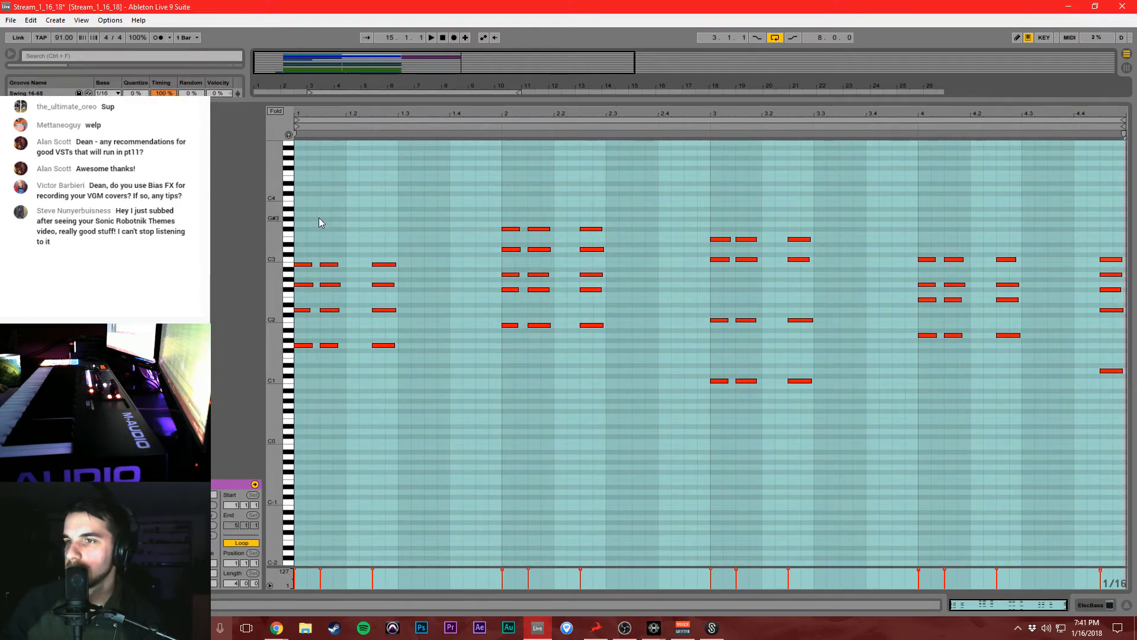
# Delete the upper notes of every chord in the pasted ElecBass clip, keeping only the lowest note of each.
pyautogui.moveTo(294, 246); pyautogui.dragTo(395, 315)
pyautogui.press('Delete')
pyautogui.moveTo(493, 189); pyautogui.dragTo(644, 292)
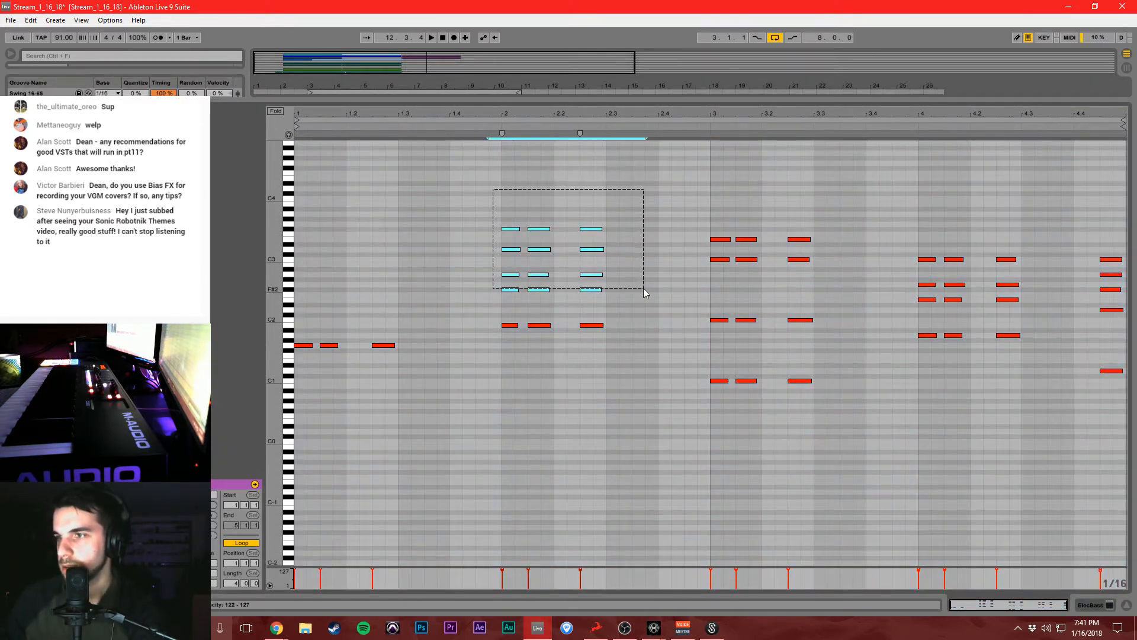
pyautogui.press('Delete')
pyautogui.moveTo(675, 195); pyautogui.dragTo(831, 331)
pyautogui.press('Delete')
pyautogui.moveTo(883, 199); pyautogui.dragTo(1029, 305)
pyautogui.press('Delete')
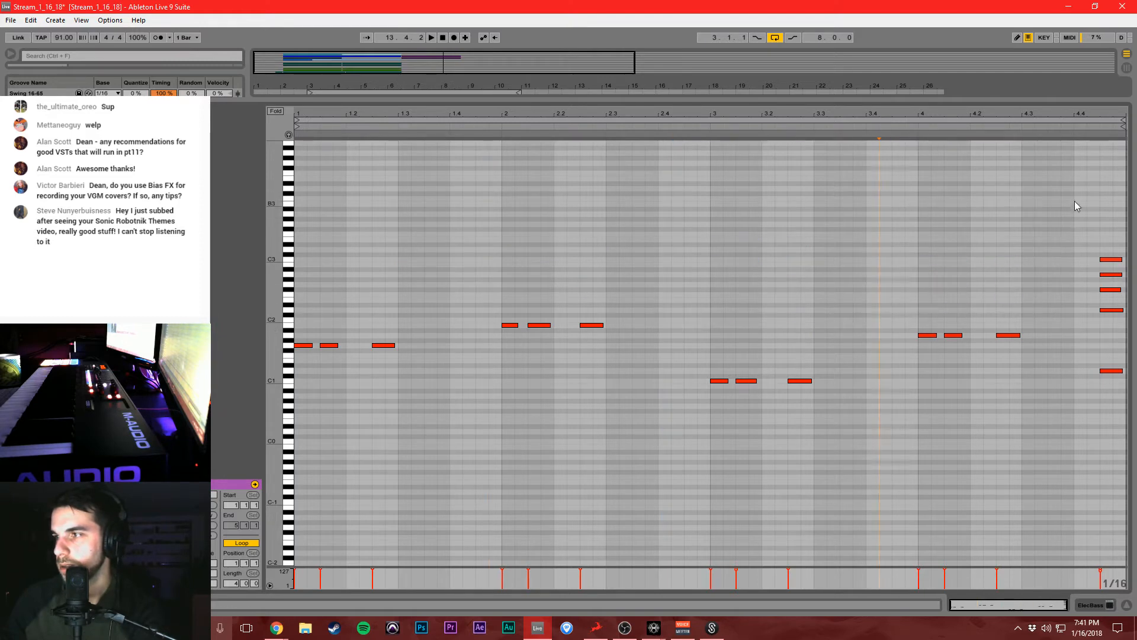
pyautogui.moveTo(1077, 206); pyautogui.dragTo(1126, 313)
pyautogui.press('Delete')
# Play the bass clip and raise its third-bar notes from C1 to C2 and its final note by an octave.
pyautogui.press('space')
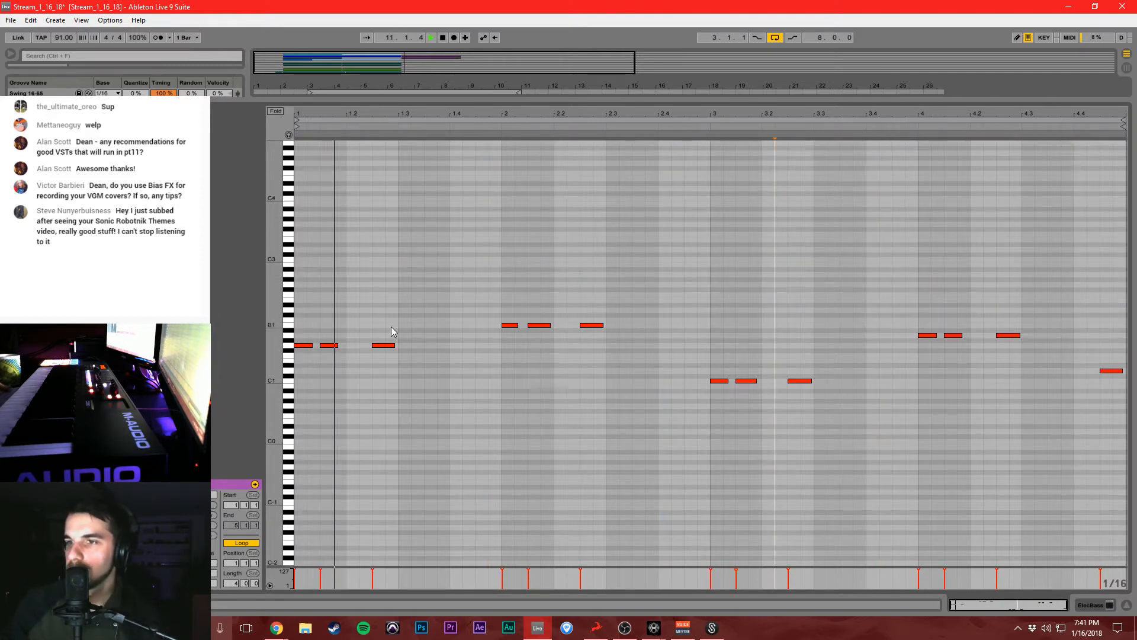
pyautogui.moveTo(673, 379); pyautogui.dragTo(932, 452)
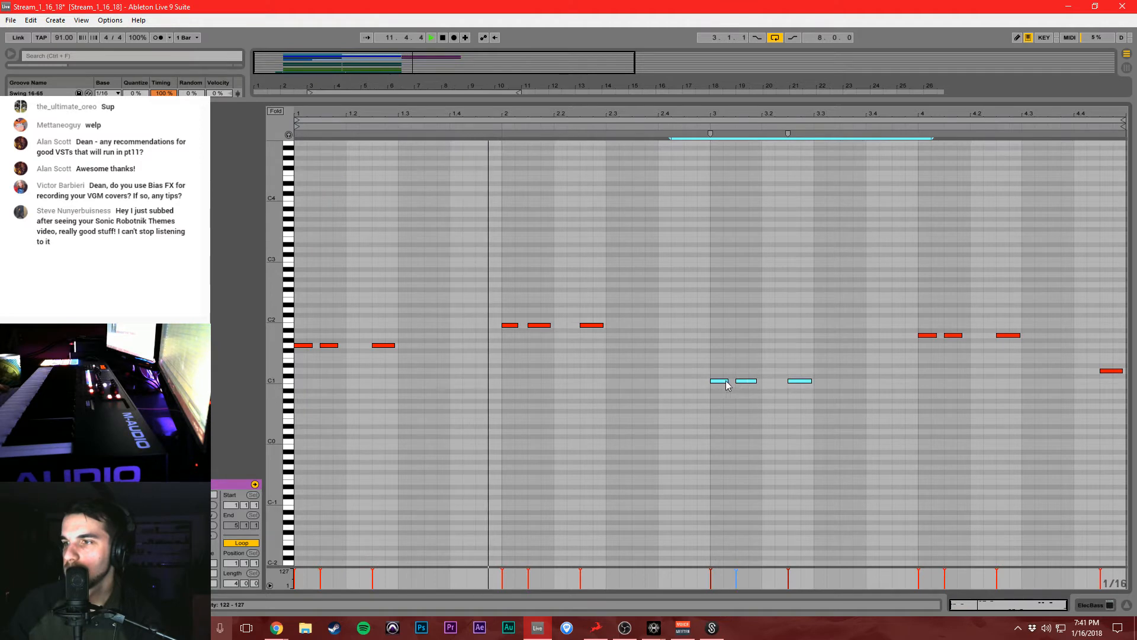
pyautogui.moveTo(726, 381); pyautogui.dragTo(719, 323)
pyautogui.click(856, 371)
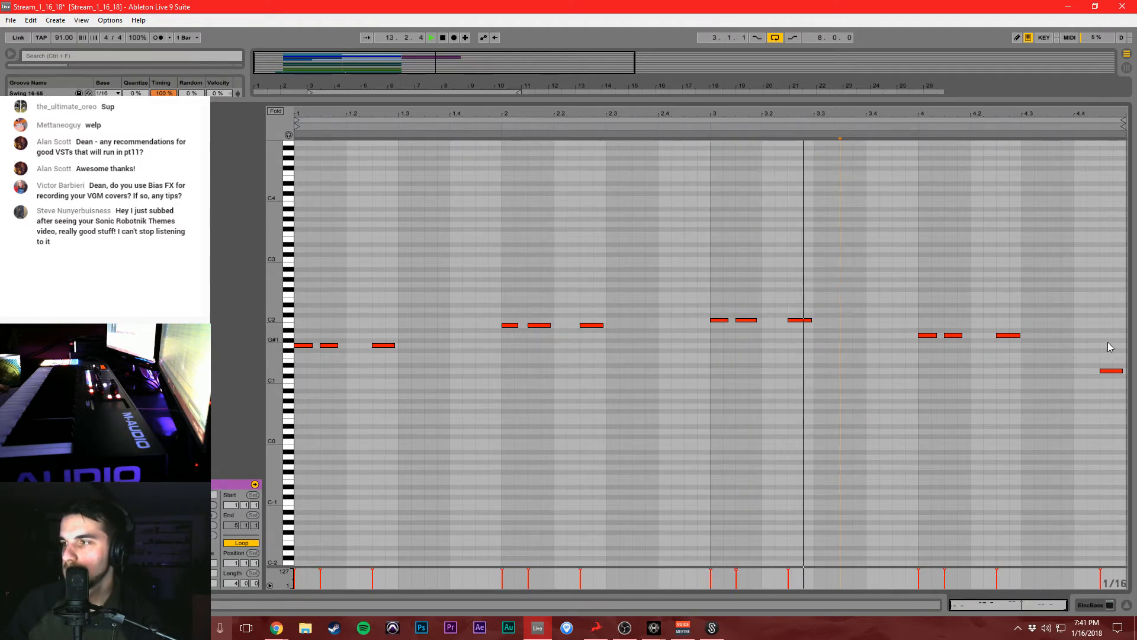
pyautogui.moveTo(1111, 371); pyautogui.dragTo(1117, 314)
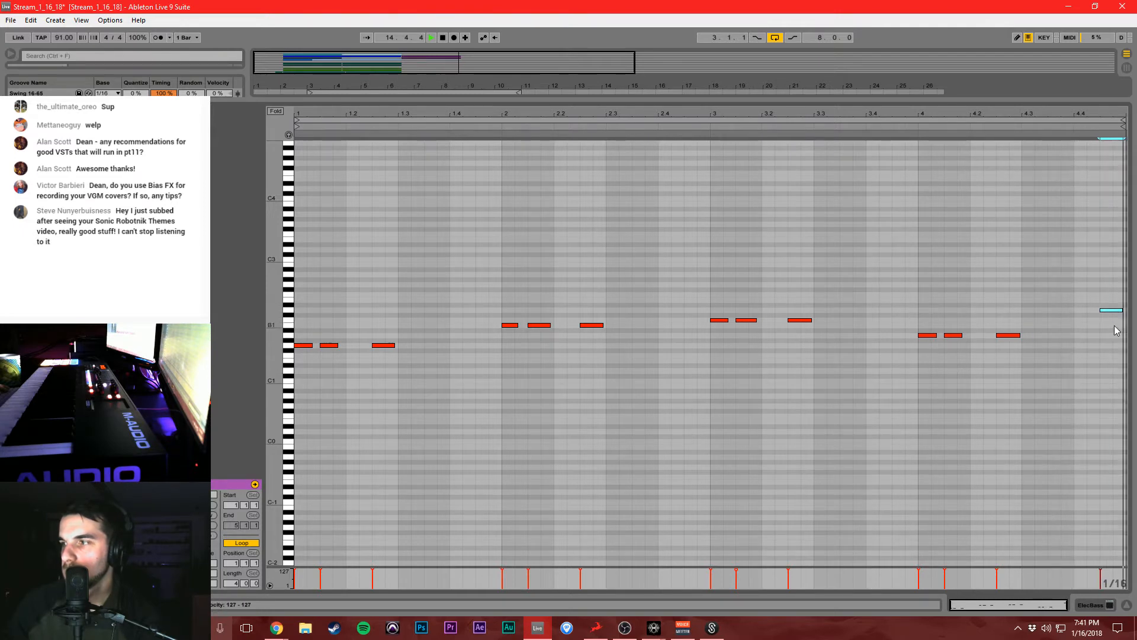
# Shrink the note editor from the Session View and return to the Arrangement View.
pyautogui.press('Tab')
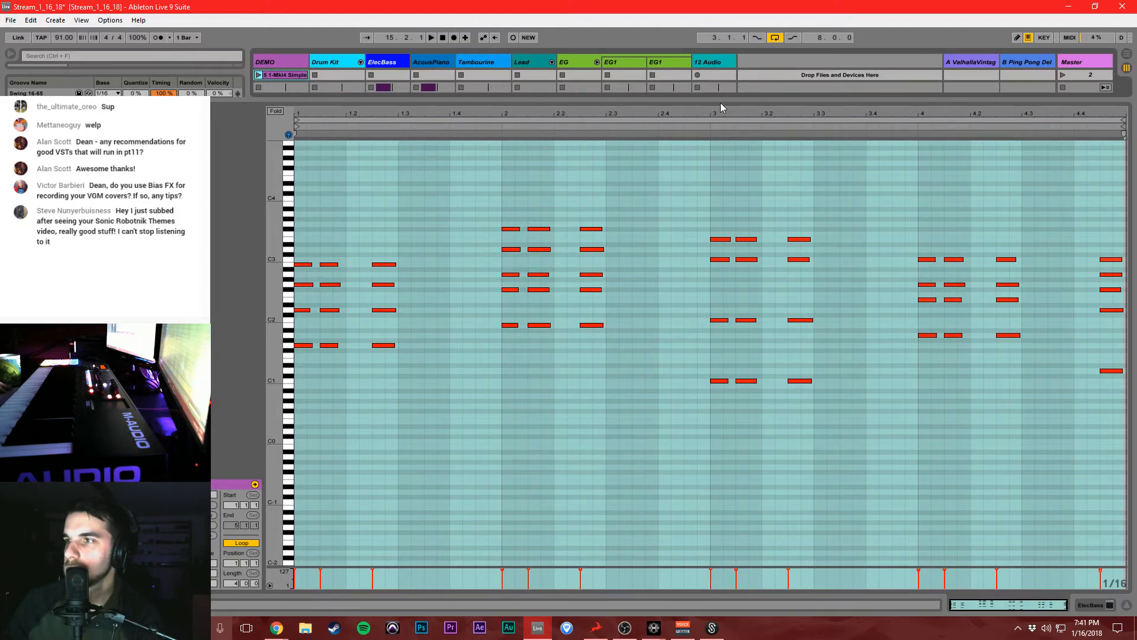
pyautogui.moveTo(719, 104); pyautogui.dragTo(705, 478)
pyautogui.press('Tab')
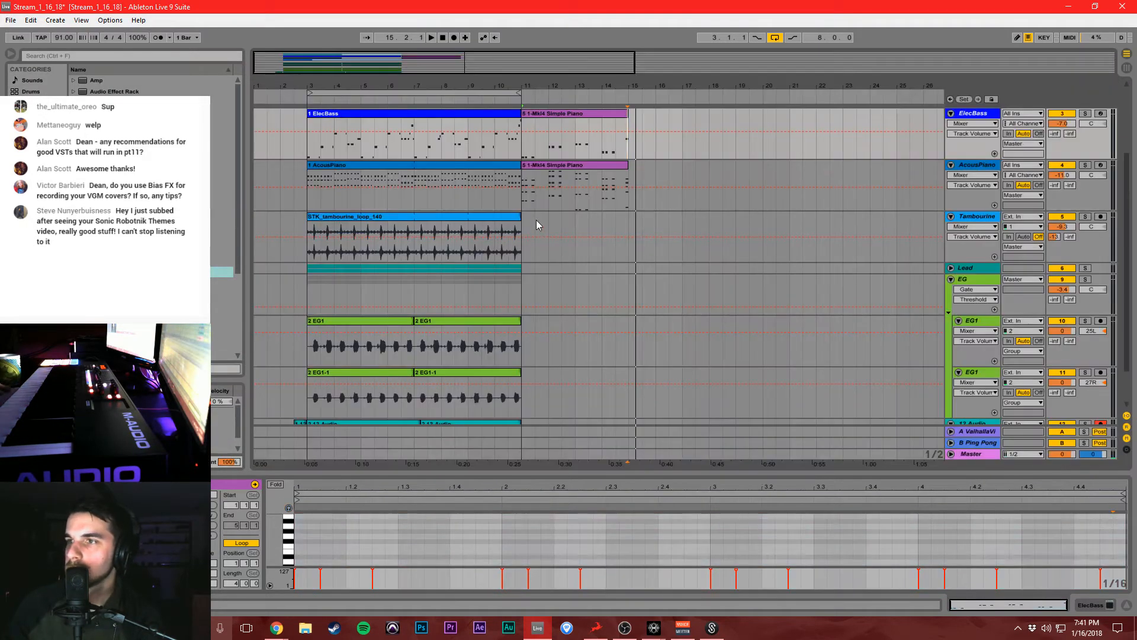
# Duplicate the pasted ElecBass and AcousPiano clips together directly after themselves, starting at bar 15, and save the set.
pyautogui.click(538, 236)
pyautogui.scroll(3, 538, 219)
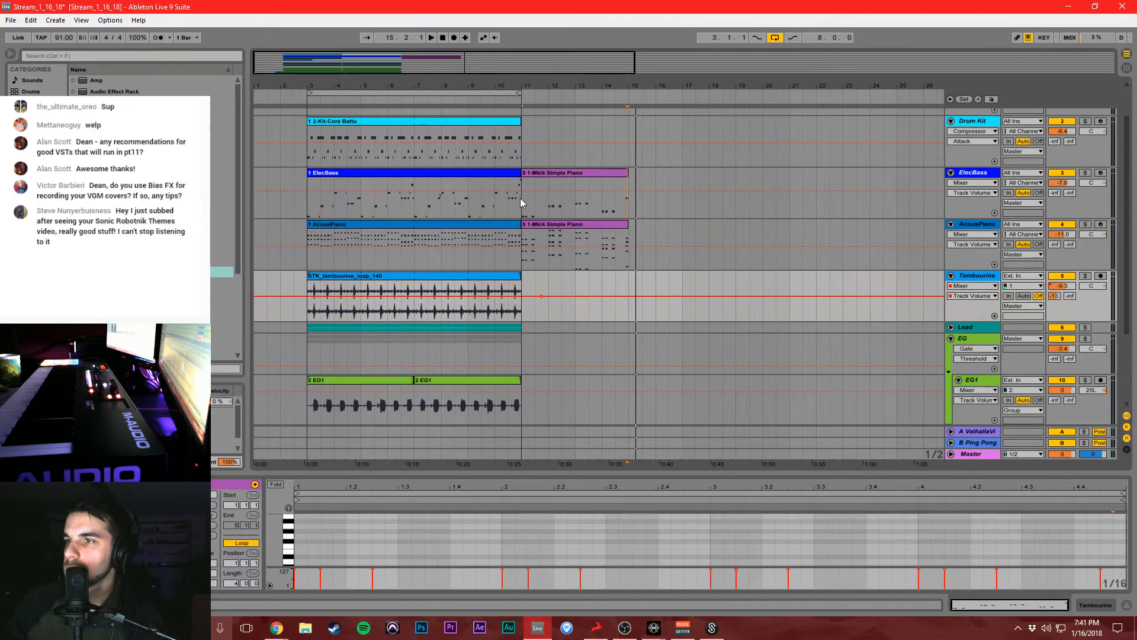
pyautogui.moveTo(521, 197); pyautogui.dragTo(641, 268)
pyautogui.hotkey('ctrl', 'd')
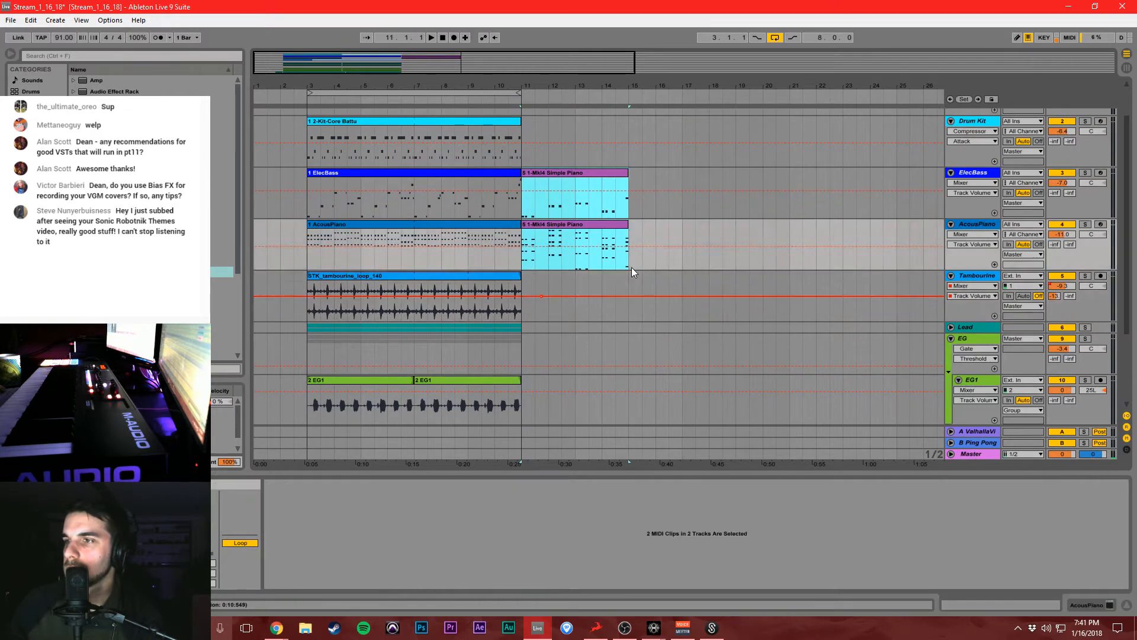
pyautogui.click(632, 264)
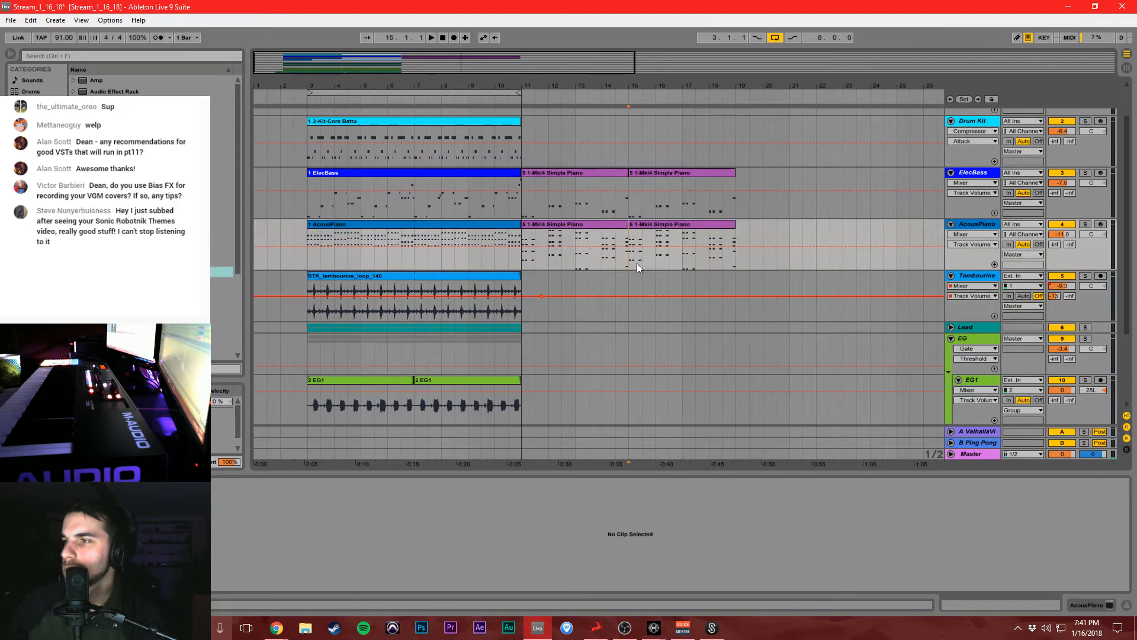
pyautogui.hotkey('ctrl', 's')
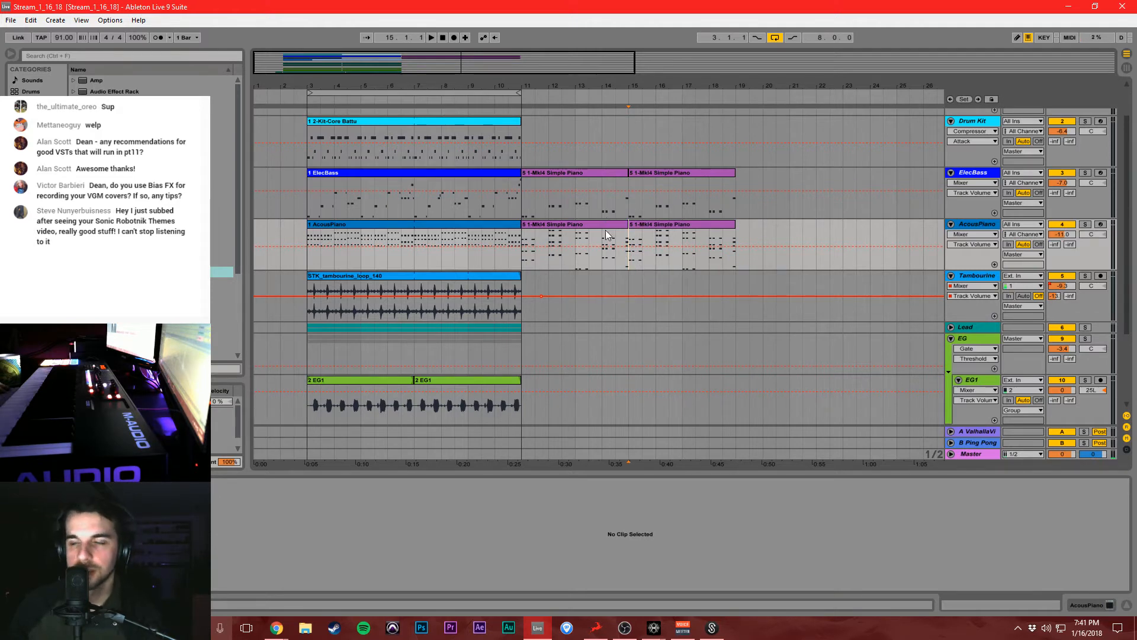
# Add a locator at bar 3, where the arranged clips start, and name it "Intro Chorus".
pyautogui.click(309, 205)
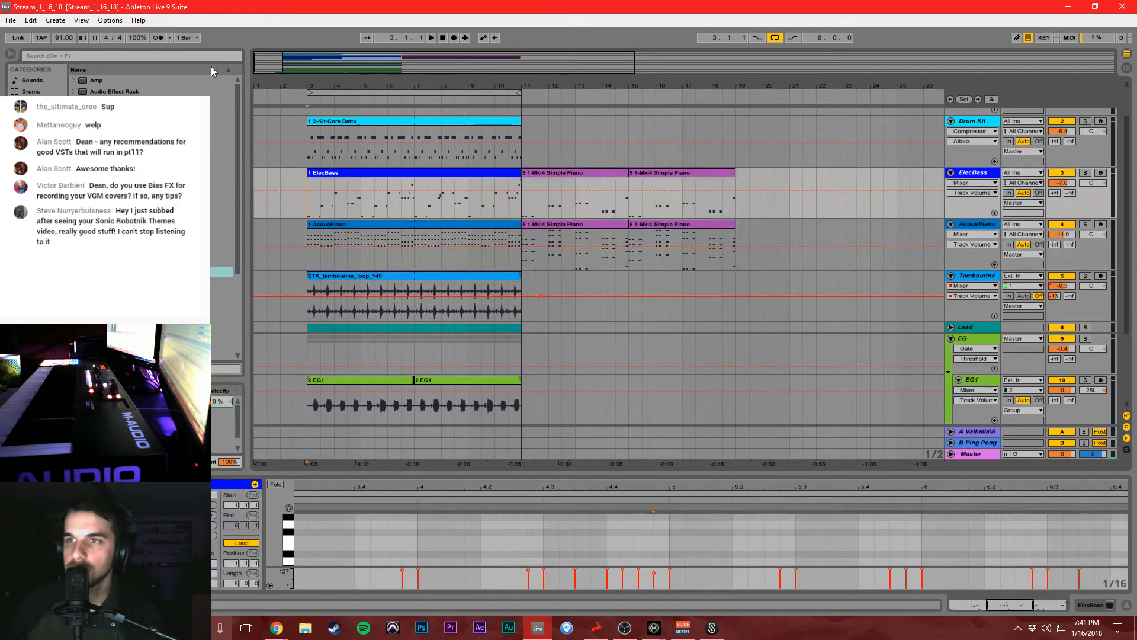
pyautogui.click(110, 19)
pyautogui.moveTo(87, 24)
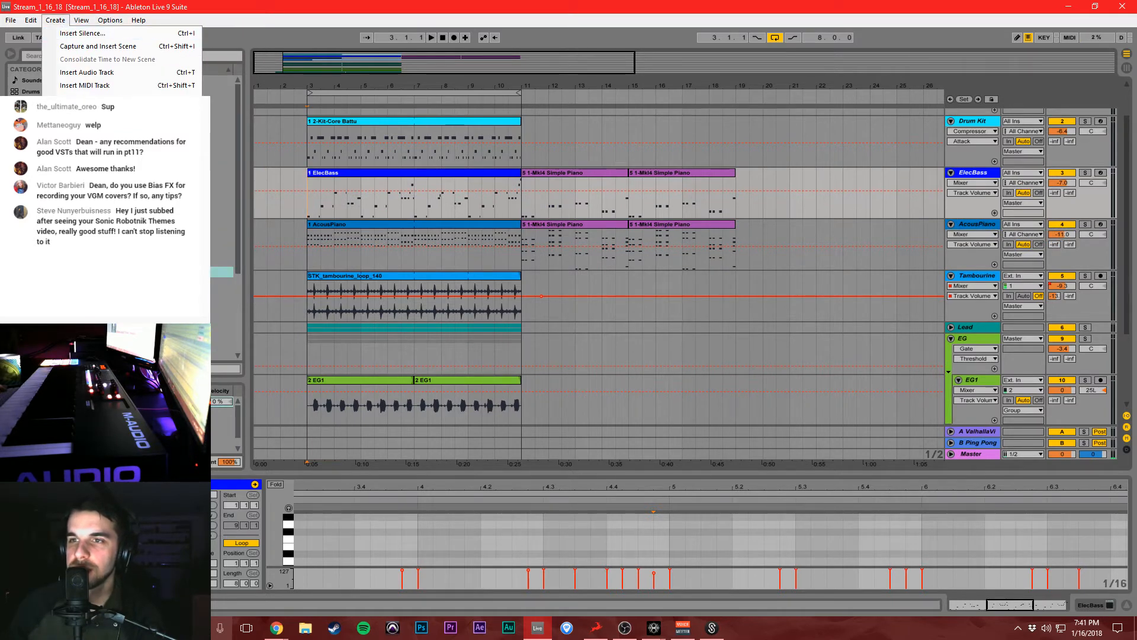
pyautogui.click(89, 136)
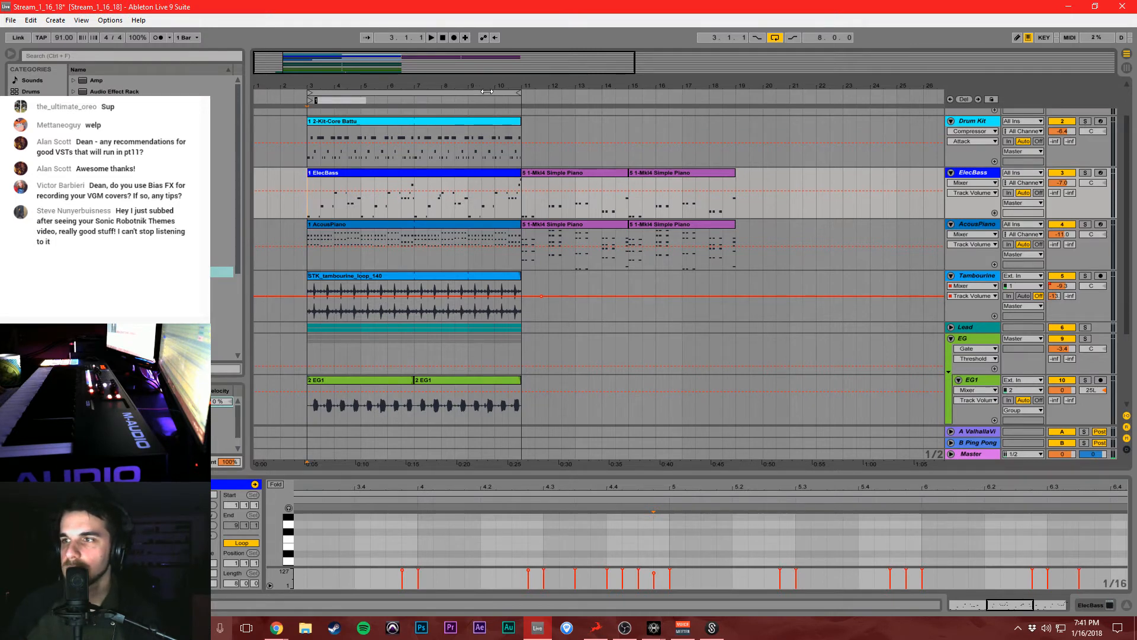
pyautogui.write('Chorus')
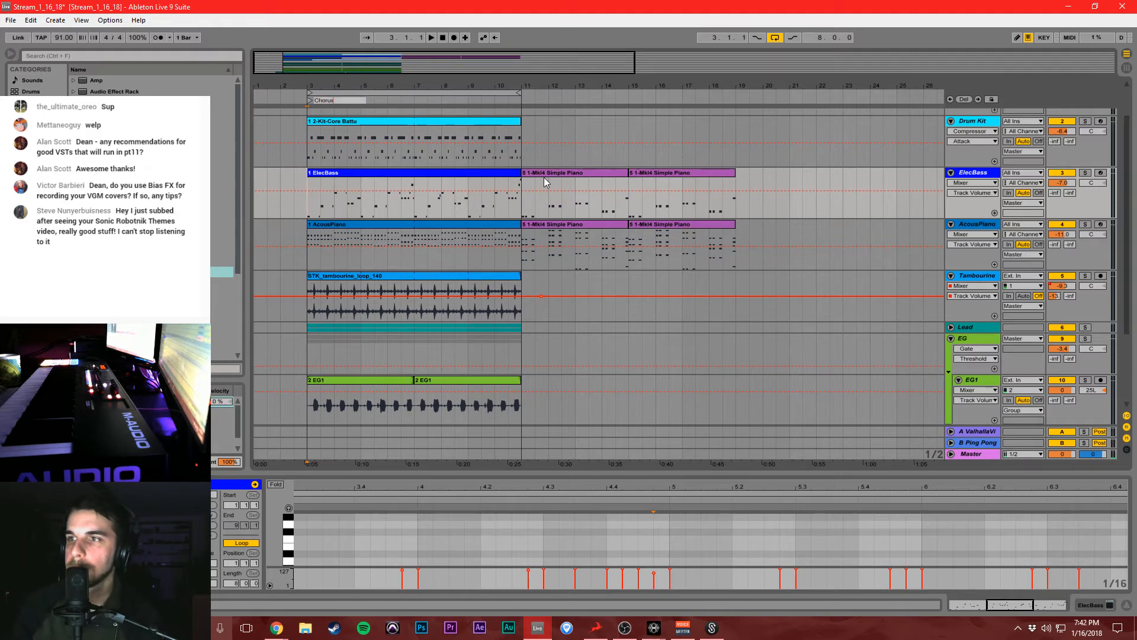
pyautogui.write('Intr')
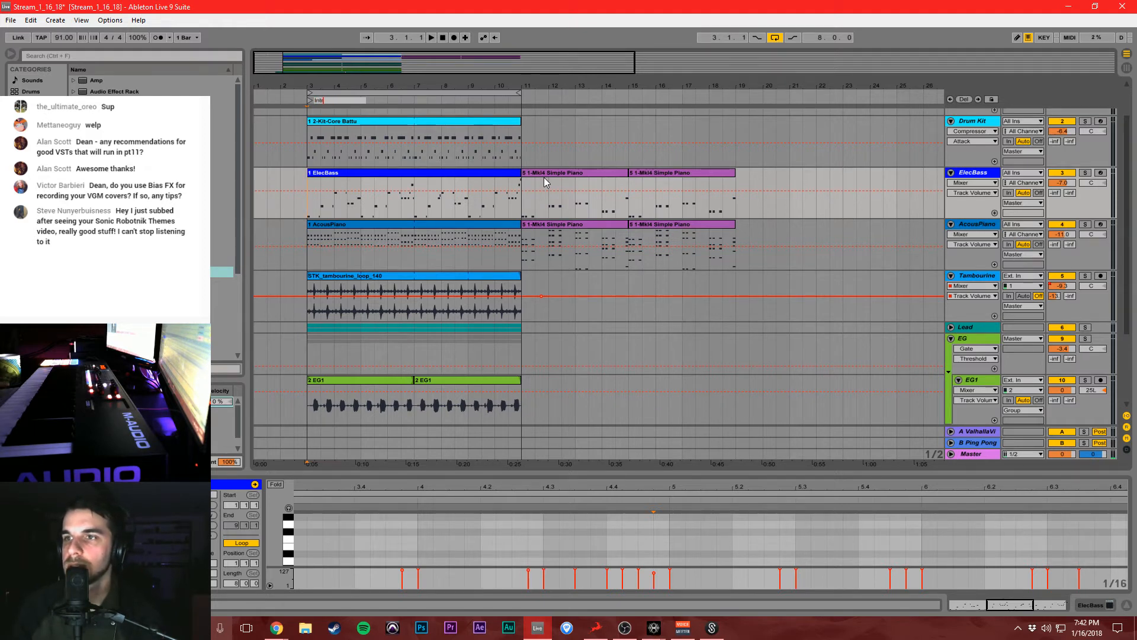
pyautogui.write('o Chorus')
pyautogui.press('Return')
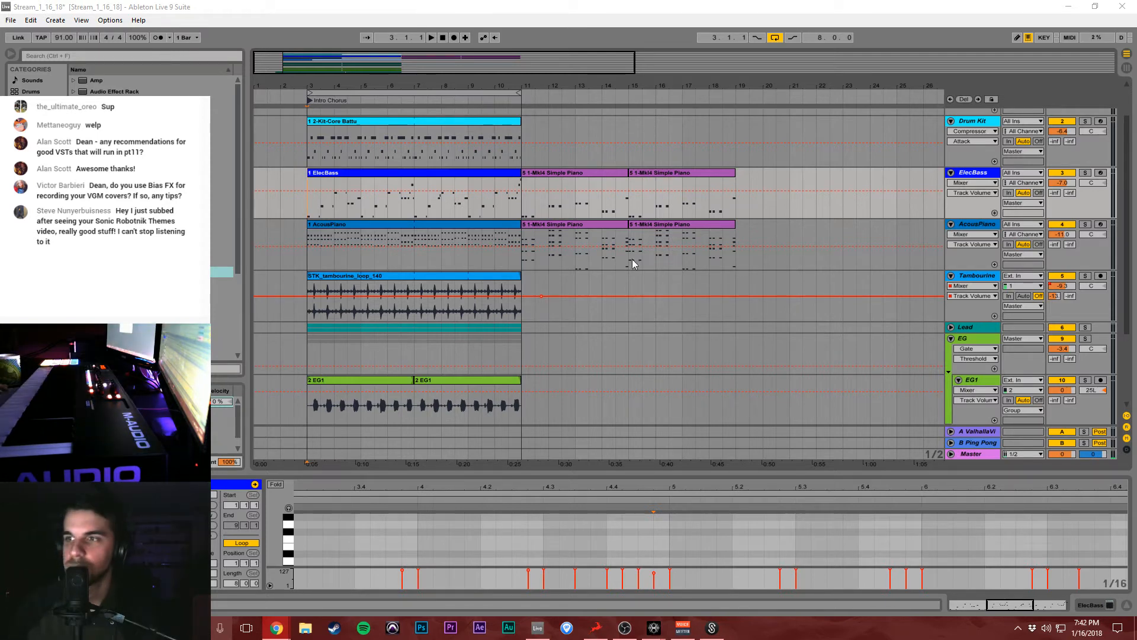
# Set locators at bar 11 and bar 19, the start and end of the pasted clips.
pyautogui.click(696, 274)
pyautogui.click(542, 154)
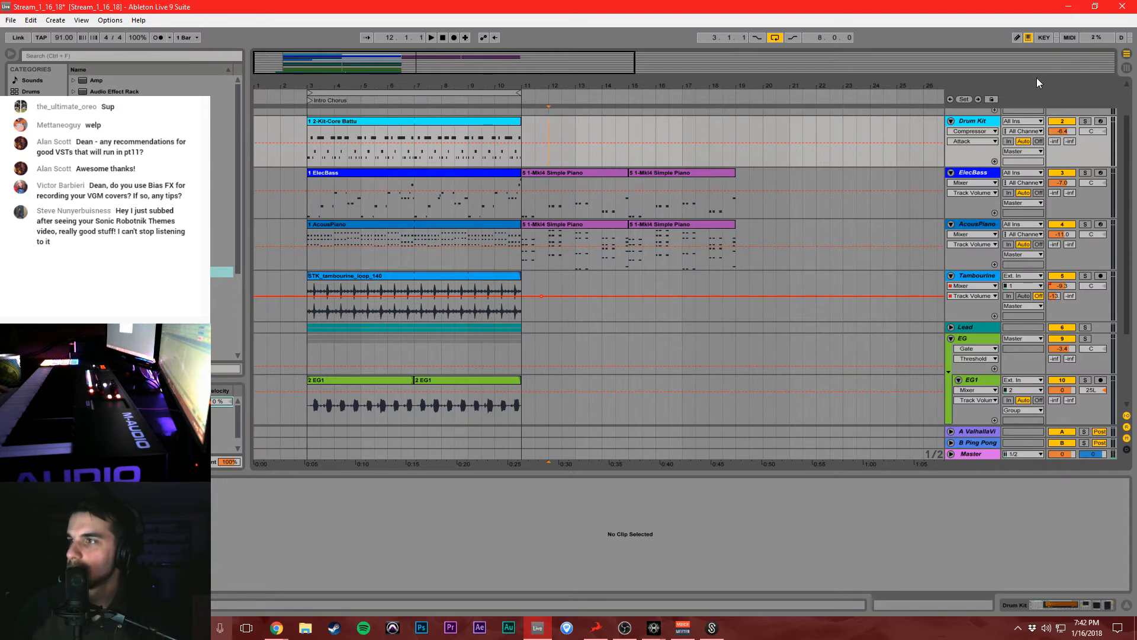
pyautogui.click(967, 99)
pyautogui.click(967, 99)
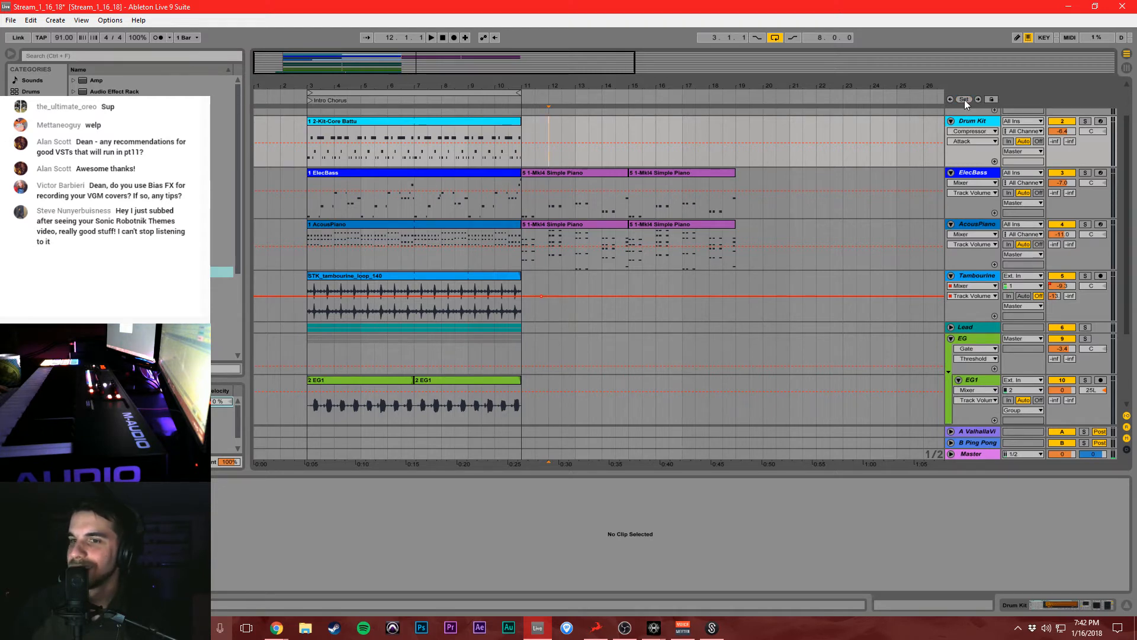
pyautogui.click(523, 112)
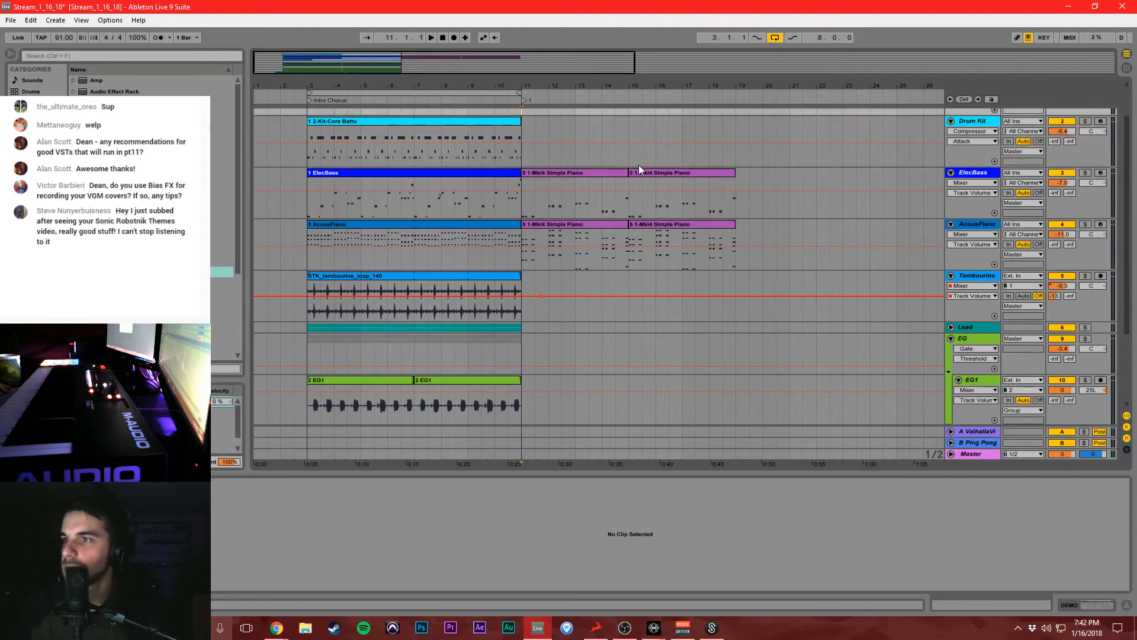
pyautogui.click(631, 183)
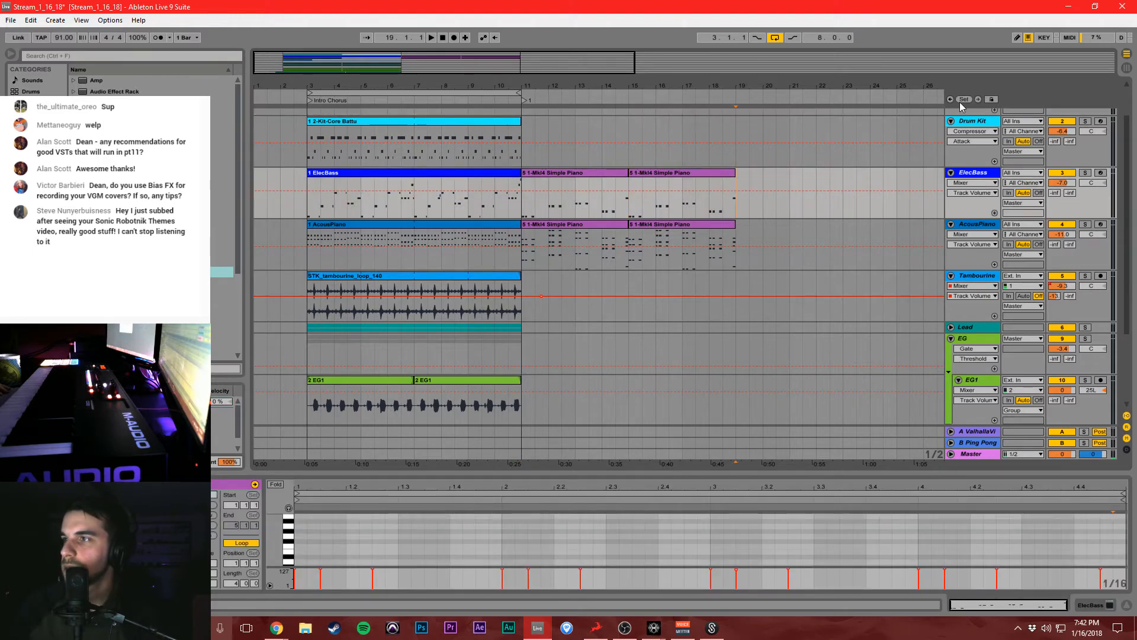
pyautogui.click(959, 100)
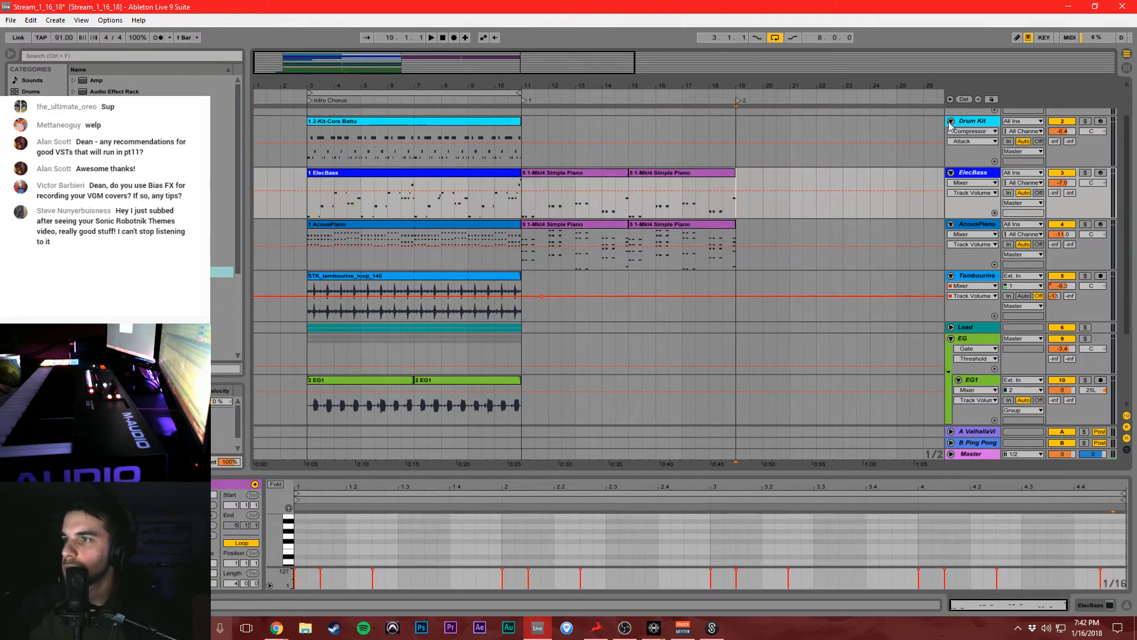
# Rename the locator at bar 11 as "Verse 1".
pyautogui.rightClick(527, 101)
pyautogui.click(547, 113)
pyautogui.write('Verse 1')
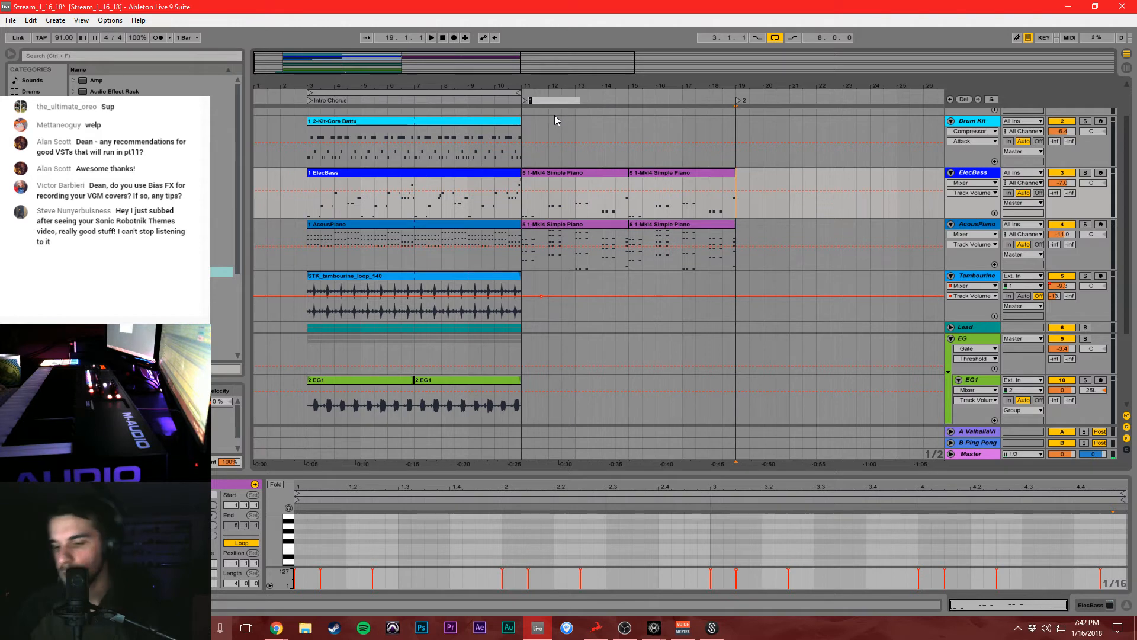
pyautogui.press('Return')
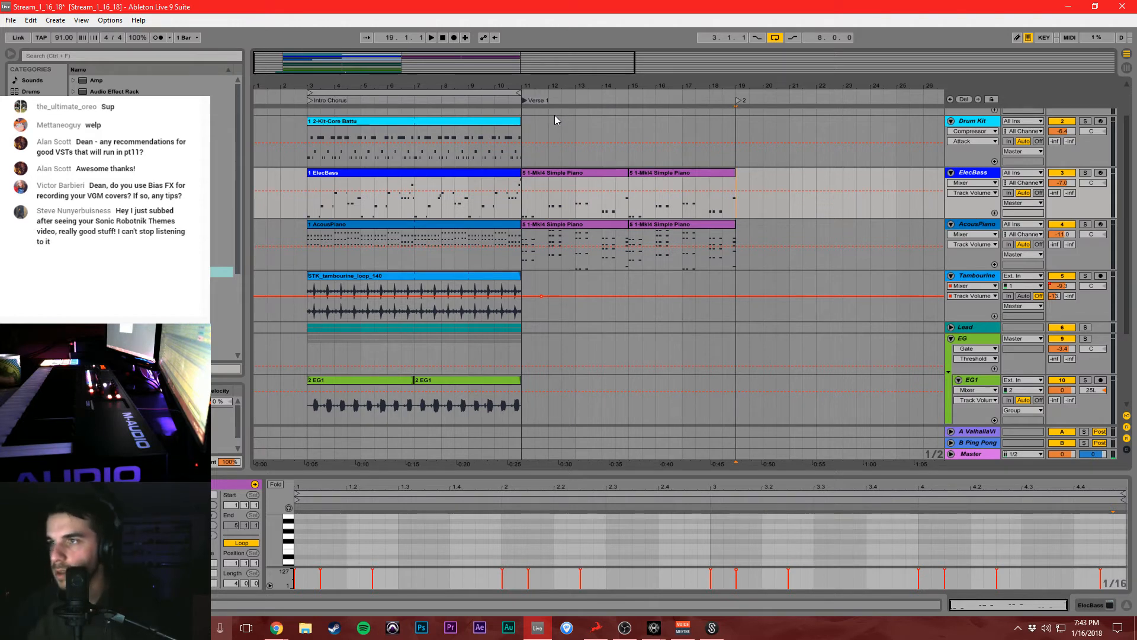
# Rename the locator at bar 19, where the verse clips end, as "PreChorus".
pyautogui.rightClick(738, 101)
pyautogui.click(773, 115)
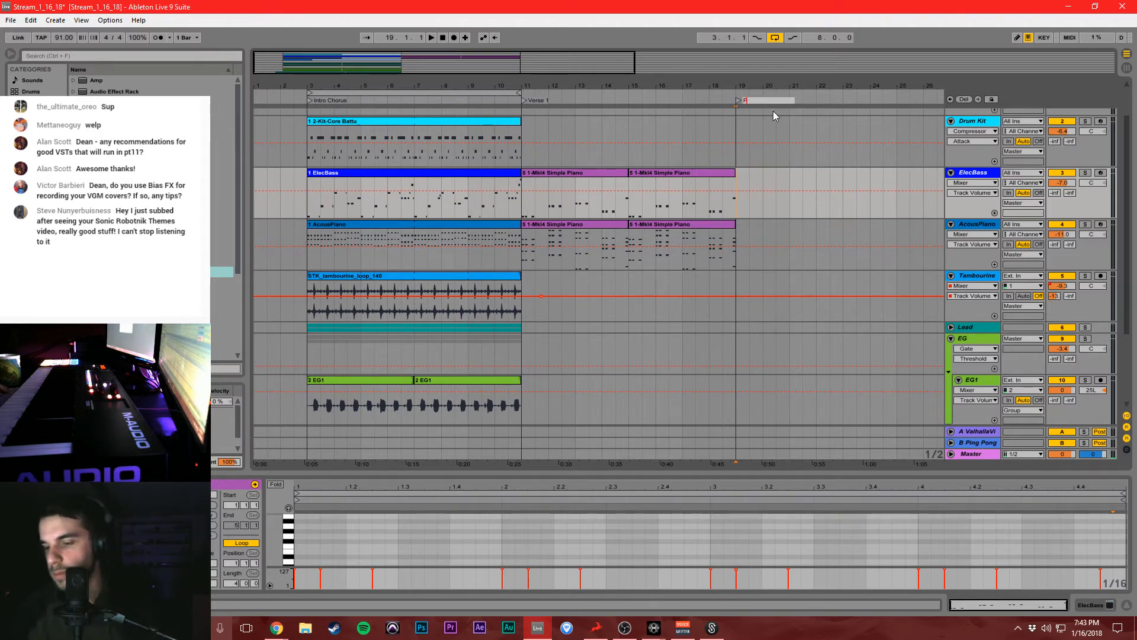
# Place the third DEMO clip on the AcousPiano track of the arrangement at bar 19 and play it from there.
pyautogui.press('Tab')
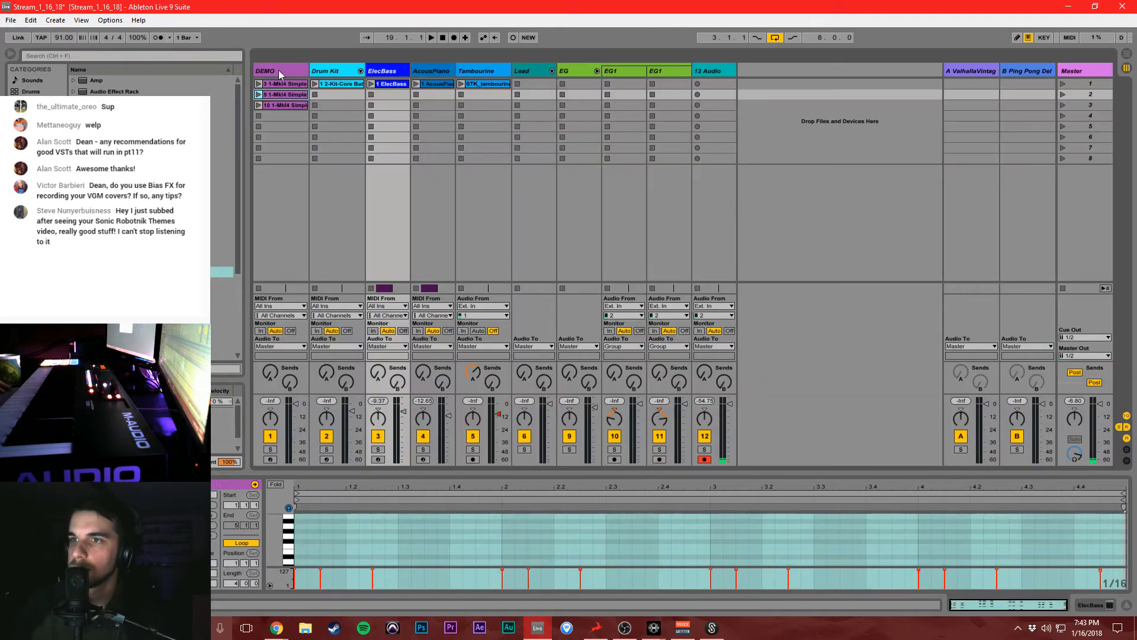
pyautogui.moveTo(291, 105); pyautogui.dragTo(735, 243)
pyautogui.press('Tab')
pyautogui.press('Tab')
pyautogui.press('Tab')
pyautogui.press('Tab')
pyautogui.press('Tab')
pyautogui.click(734, 243)
pyautogui.press('space')
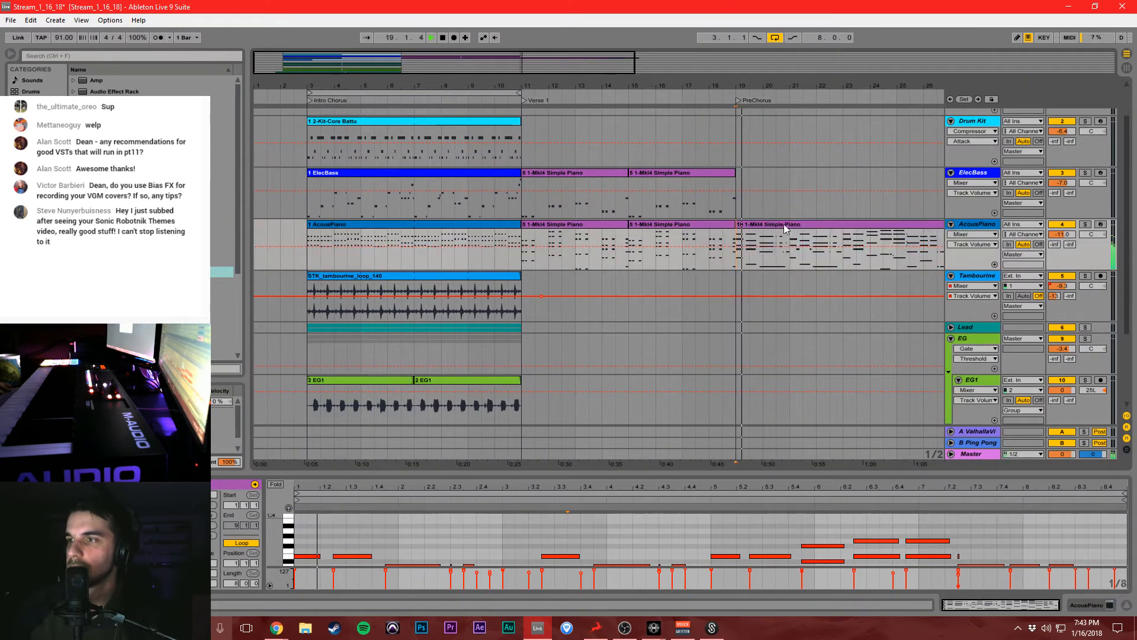
# Fold all the tracks, copy the Intro Chorus clips of every band track together, and paste them at bar 27 after the PreChorus.
pyautogui.moveTo(875, 83); pyautogui.dragTo(868, 38)
pyautogui.click(310, 201)
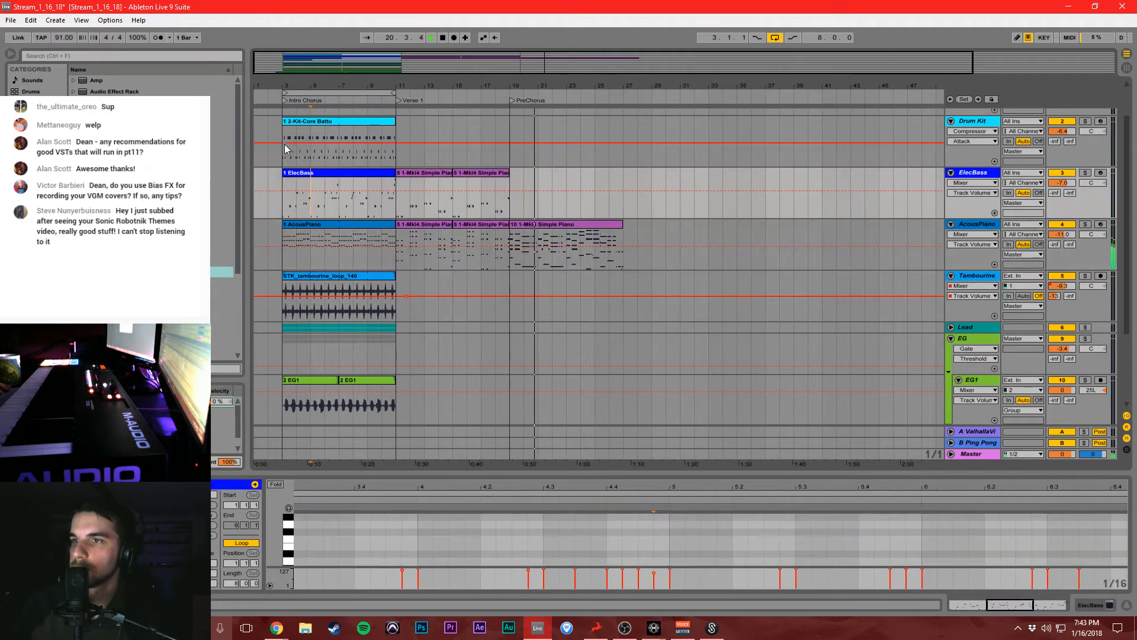
pyautogui.keyDown('alt'); pyautogui.click(951, 121); pyautogui.keyUp('alt')
pyautogui.moveTo(292, 240); pyautogui.dragTo(391, 102)
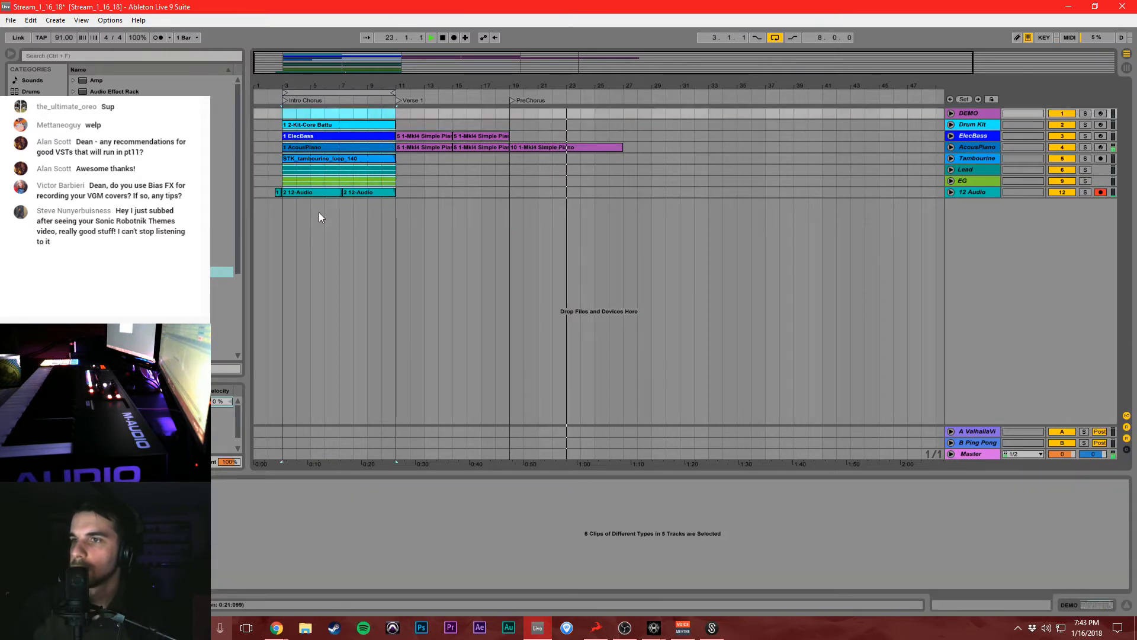
pyautogui.click(366, 142)
pyautogui.moveTo(364, 141); pyautogui.dragTo(396, 125)
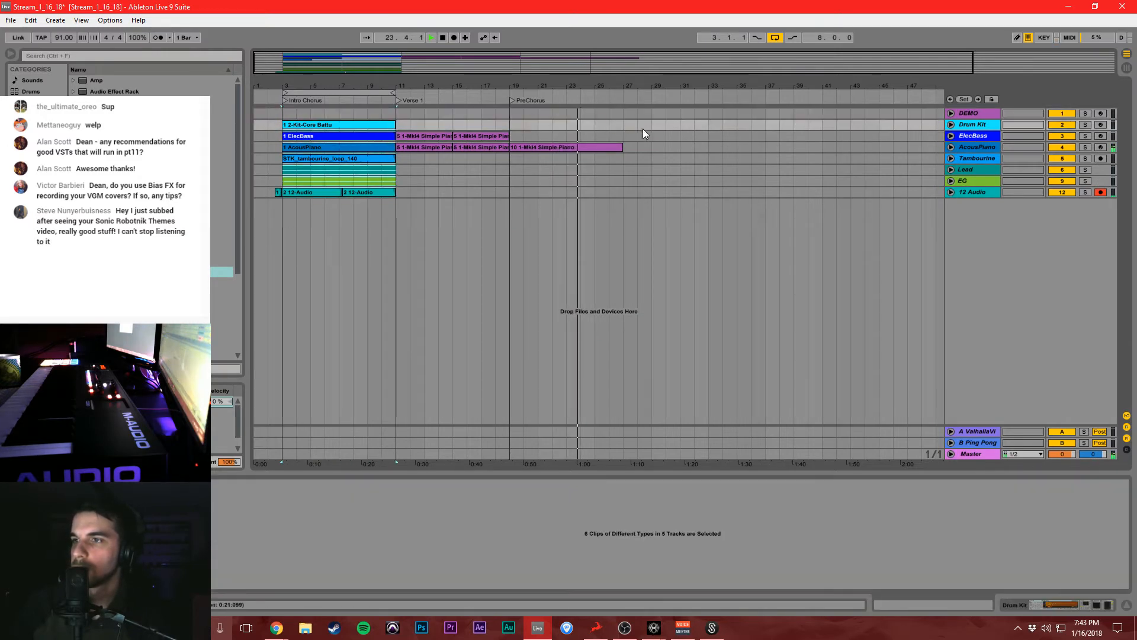
pyautogui.click(630, 125)
pyautogui.hotkey('ctrl', 'v')
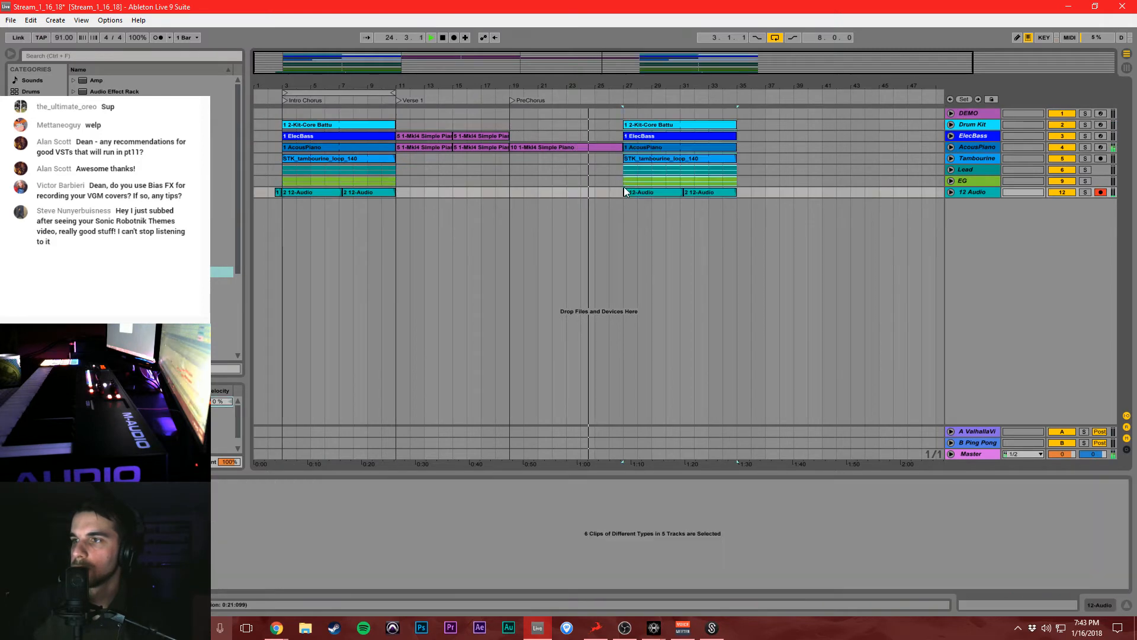
pyautogui.click(626, 225)
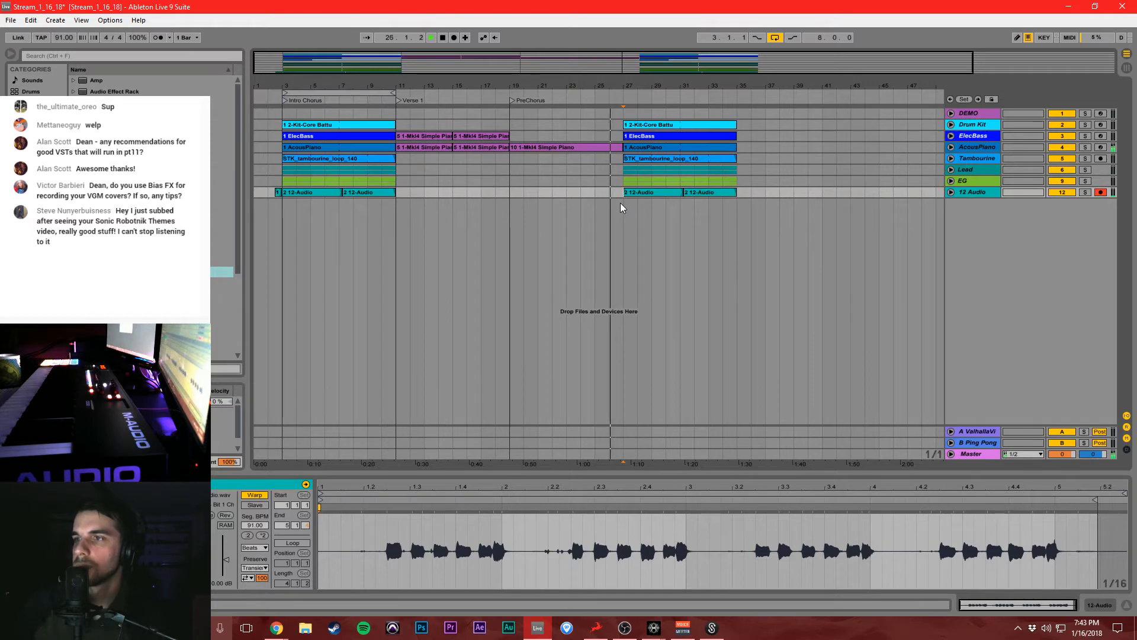
pyautogui.moveTo(625, 193); pyautogui.dragTo(740, 122)
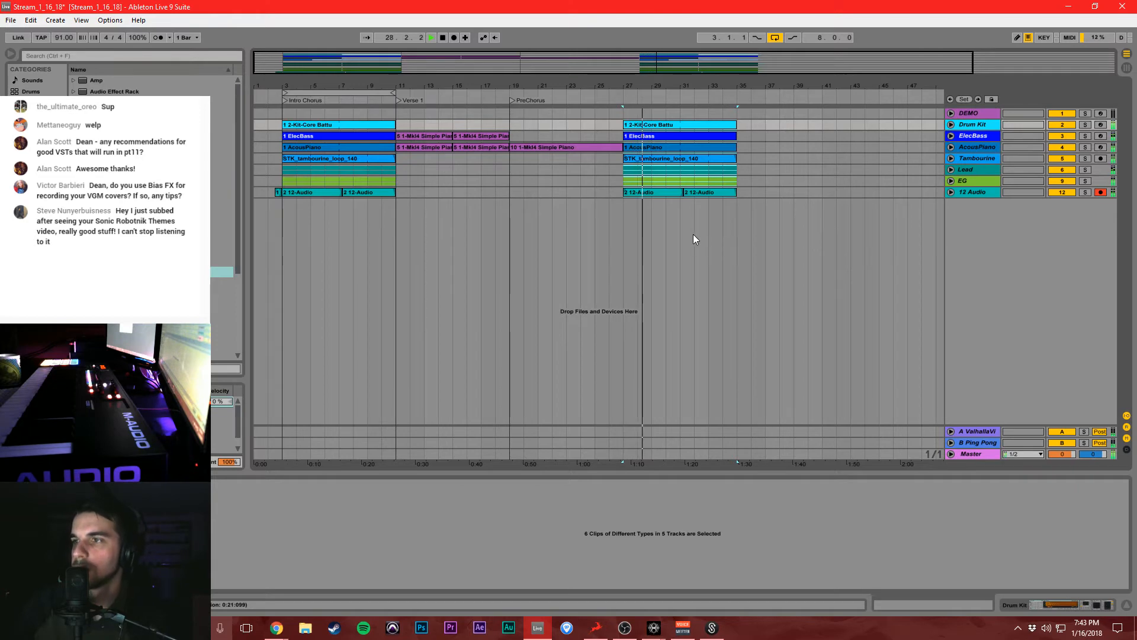
# Copy the Verse 1 section from bar 11 to bar 19 across the band tracks and paste it at bar 35.
pyautogui.click(538, 209)
pyautogui.moveTo(400, 196); pyautogui.dragTo(510, 125)
pyautogui.click(738, 128)
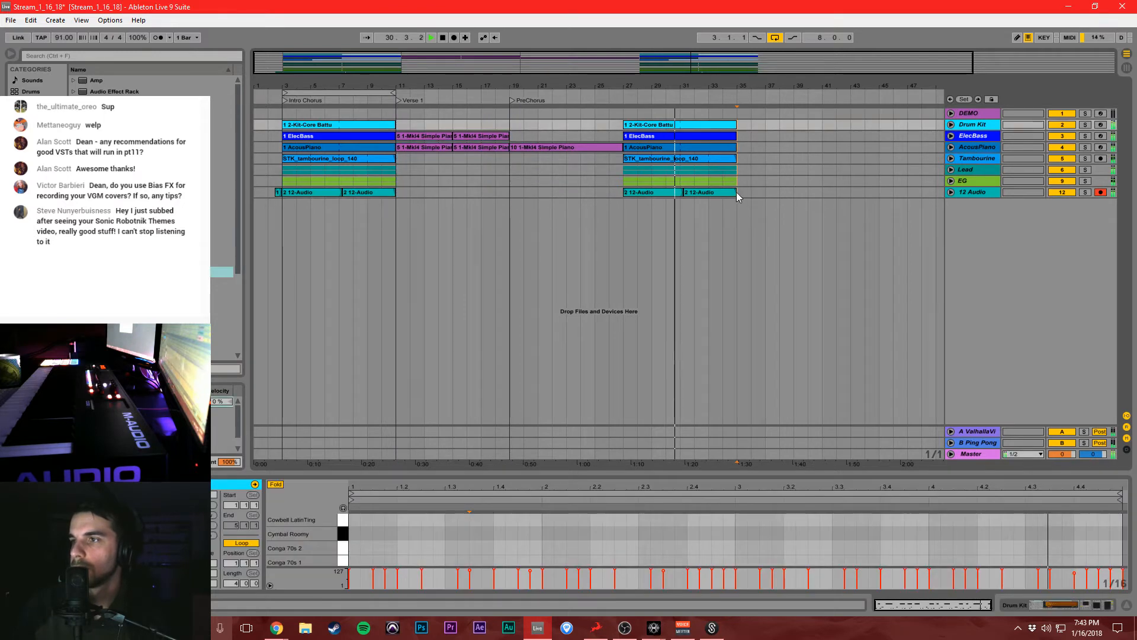
pyautogui.hotkey('ctrl', 'v')
pyautogui.click(723, 205)
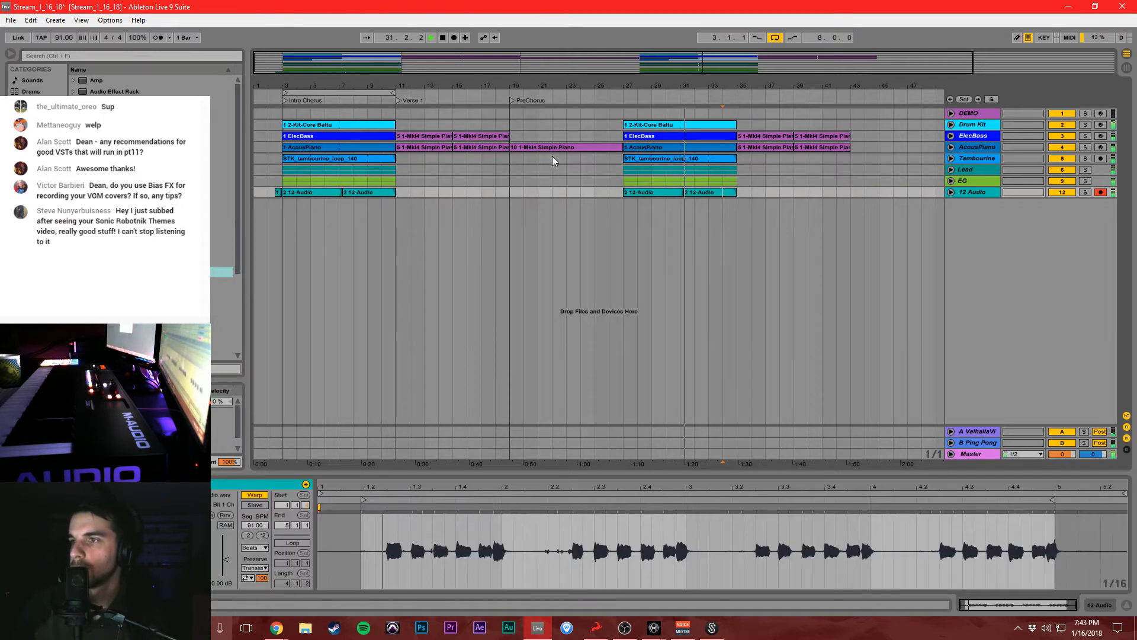
# Copy the second half of the PreChorus piano clip, bars 23 to 27, and paste it on AcousPiano at bar 43.
pyautogui.moveTo(568, 158); pyautogui.dragTo(590, 155)
pyautogui.moveTo(617, 145); pyautogui.dragTo(619, 146)
pyautogui.hotkey('ctrl', 'c')
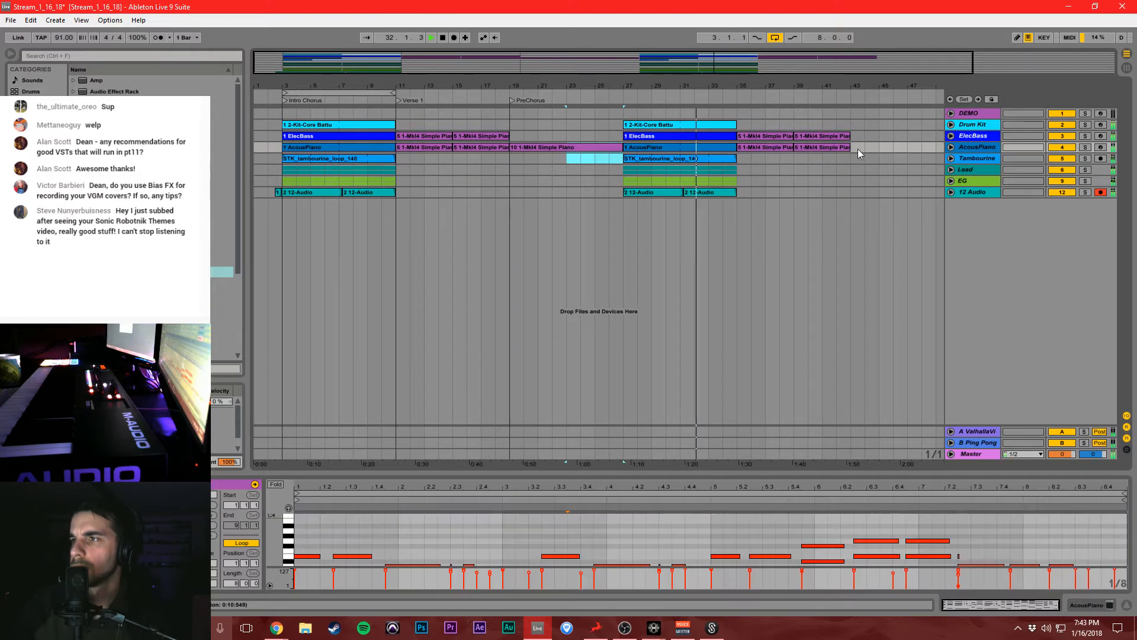
pyautogui.moveTo(858, 158); pyautogui.dragTo(908, 147)
pyautogui.hotkey('ctrl', 'v')
pyautogui.click(893, 159)
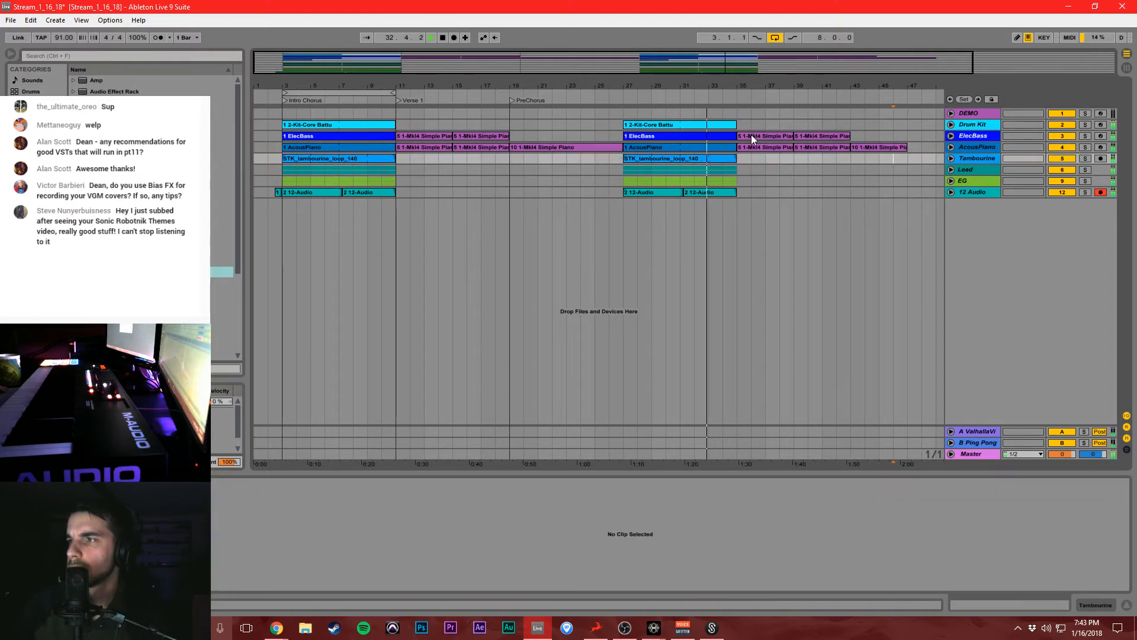
# Stop playback, add locators at bars 27, 35 and 43, and name the one at bar 27 "Chorus 2".
pyautogui.click(623, 111)
pyautogui.press('space')
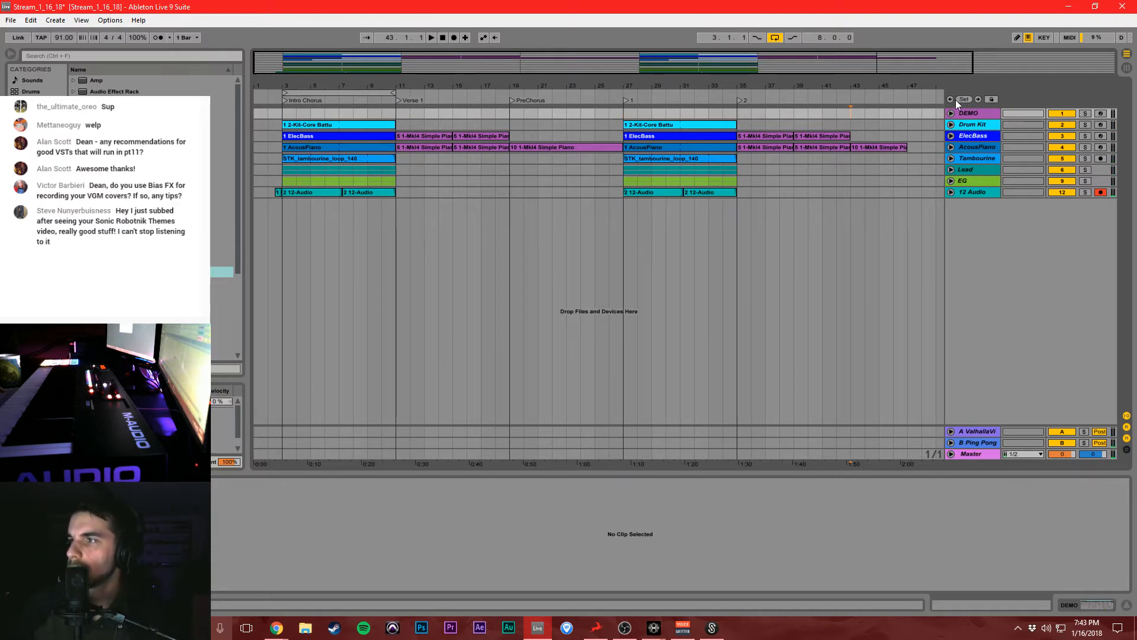
pyautogui.rightClick(625, 102)
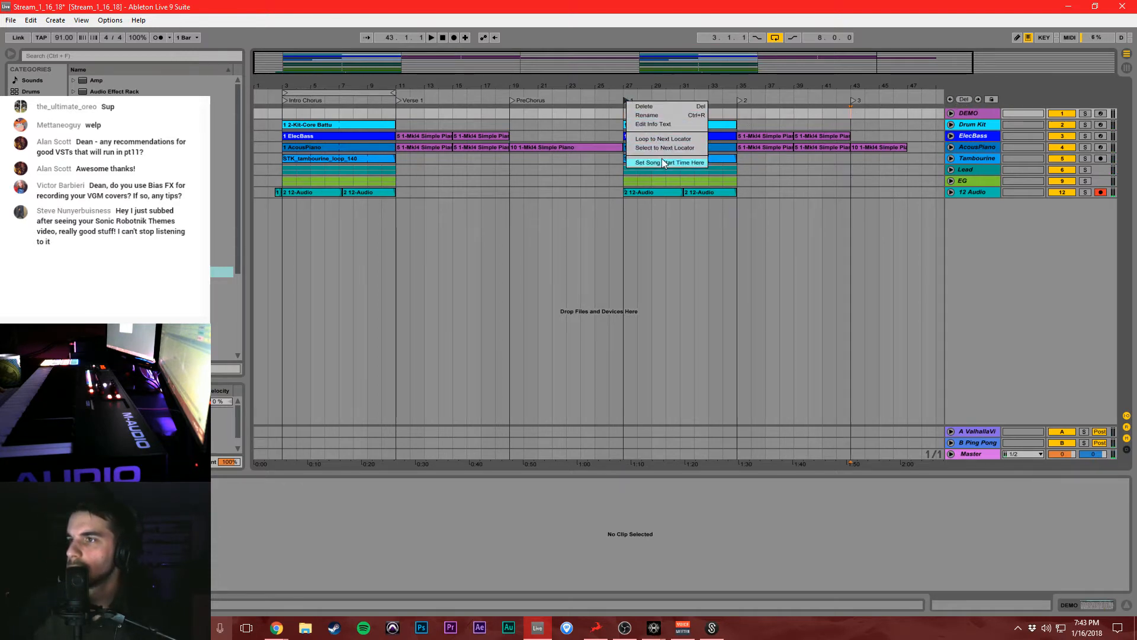
pyautogui.click(651, 115)
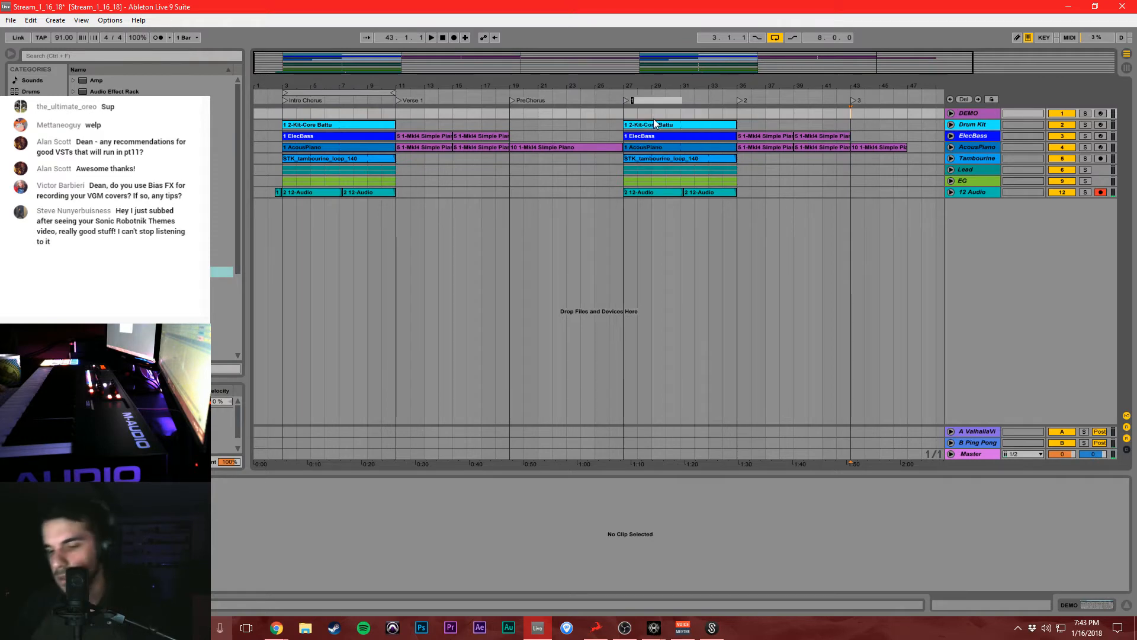
# Rename the locator at bar 35 as "2nd Verse" and the one at bar 43 as "PreChorus 2".
pyautogui.rightClick(741, 102)
pyautogui.click(761, 114)
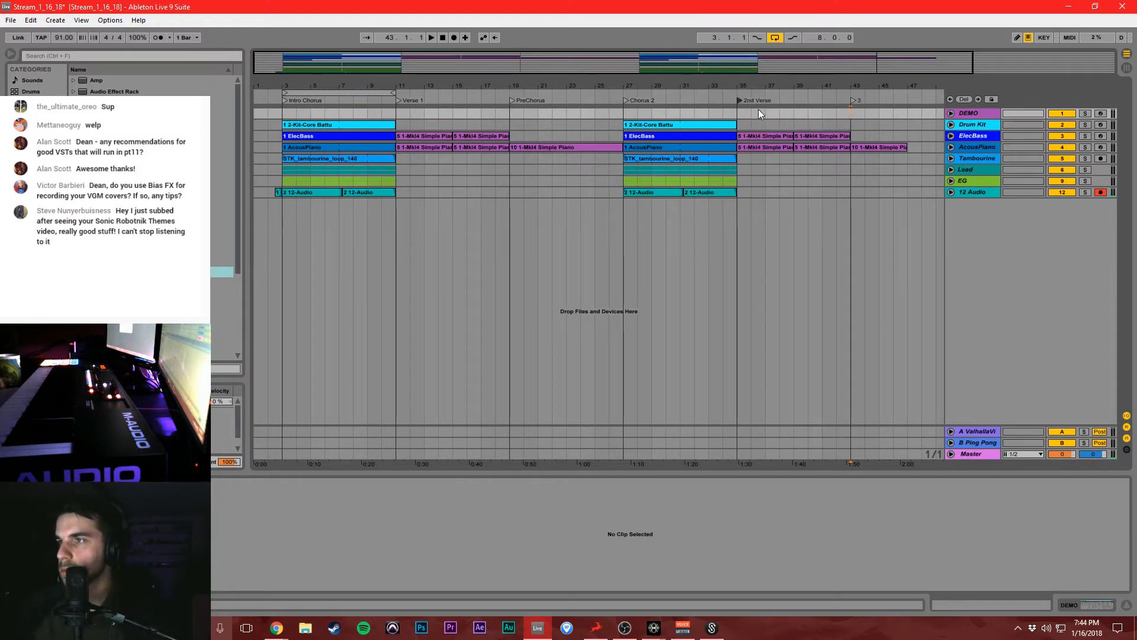
pyautogui.rightClick(855, 100)
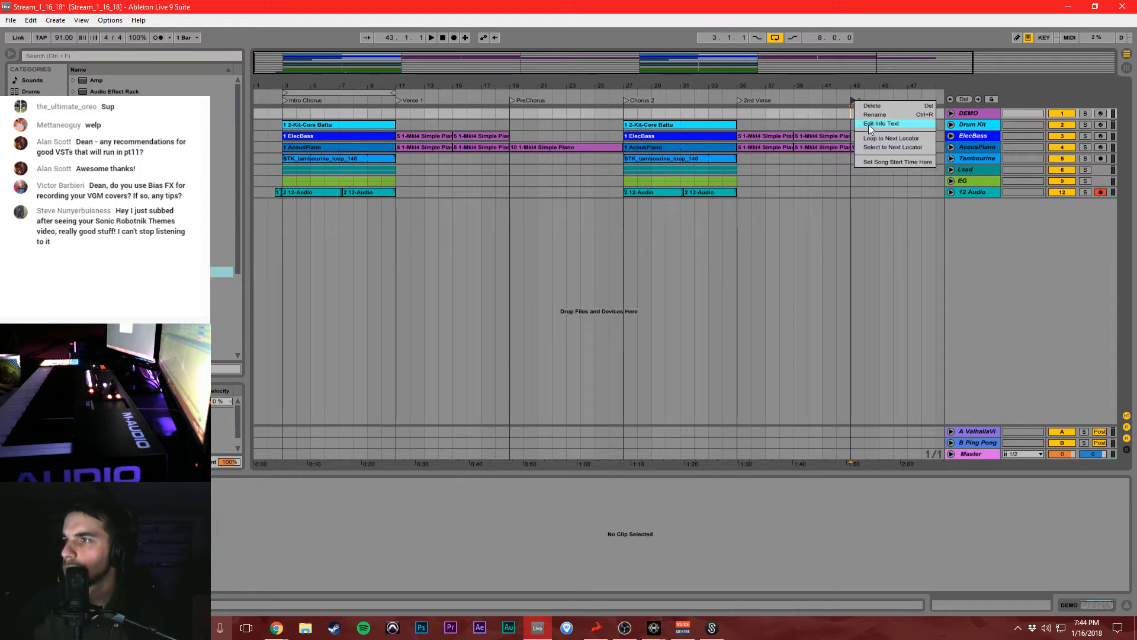
pyautogui.click(875, 115)
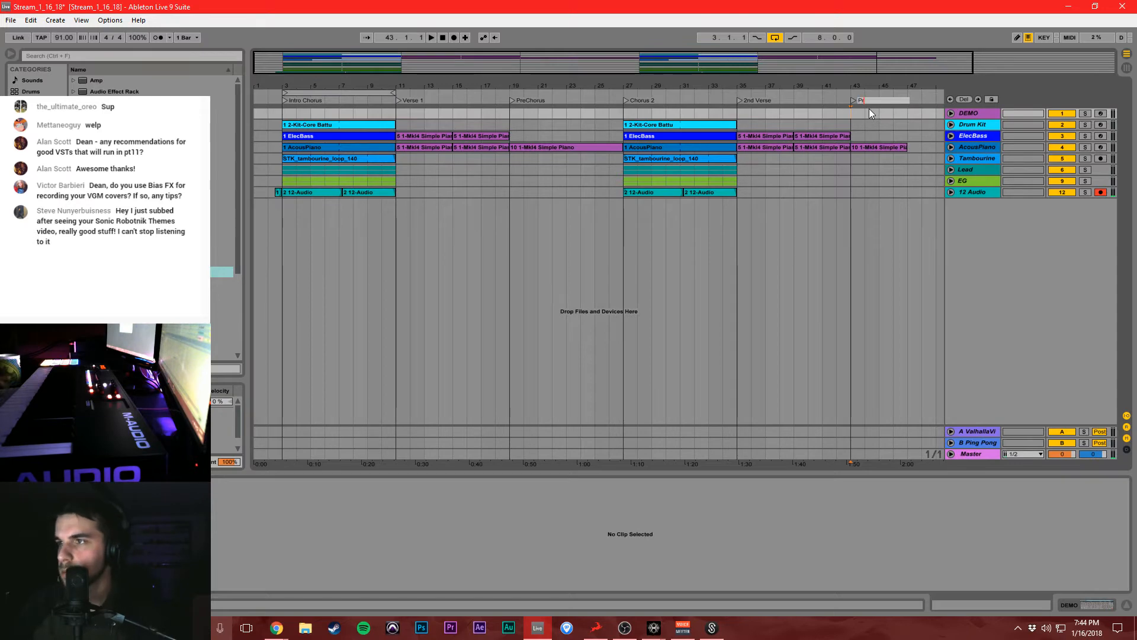
pyautogui.write('PreChorus 2')
pyautogui.press('Return')
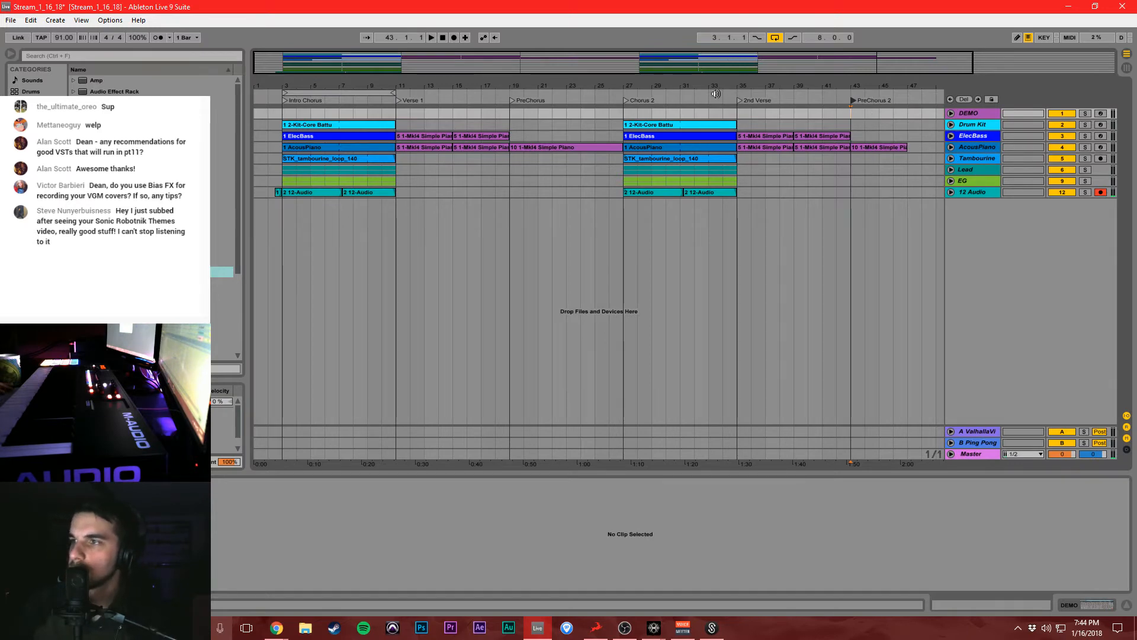
# Rename the locator at bar 35 as "Verse 2" and save the set.
pyautogui.rightClick(740, 102)
pyautogui.click(763, 115)
pyautogui.write('Verse')
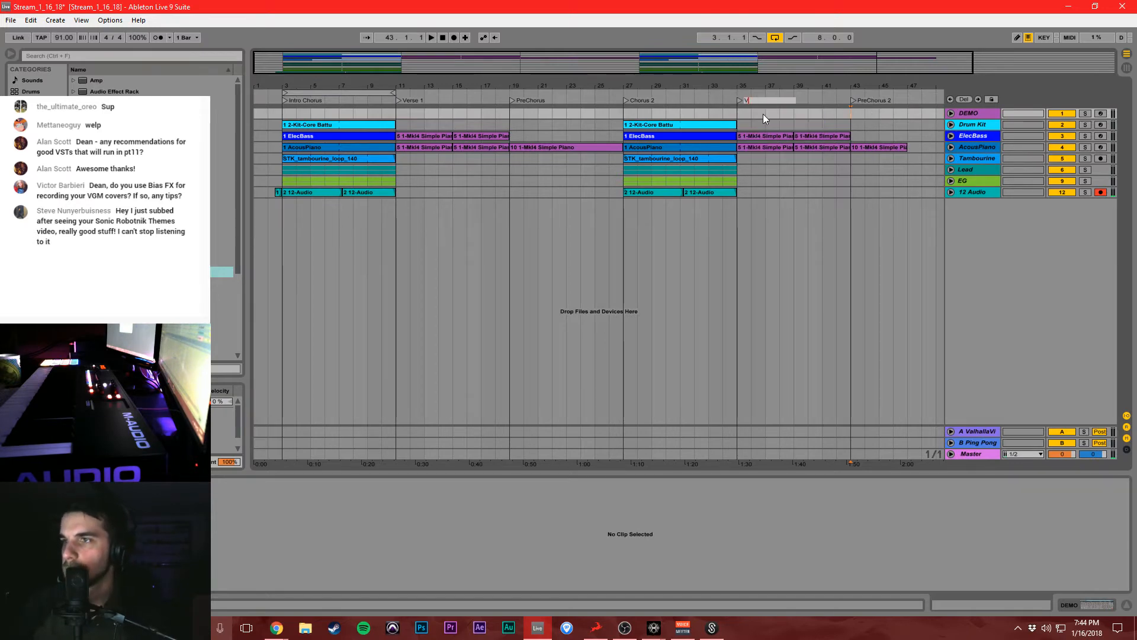
pyautogui.click(723, 192)
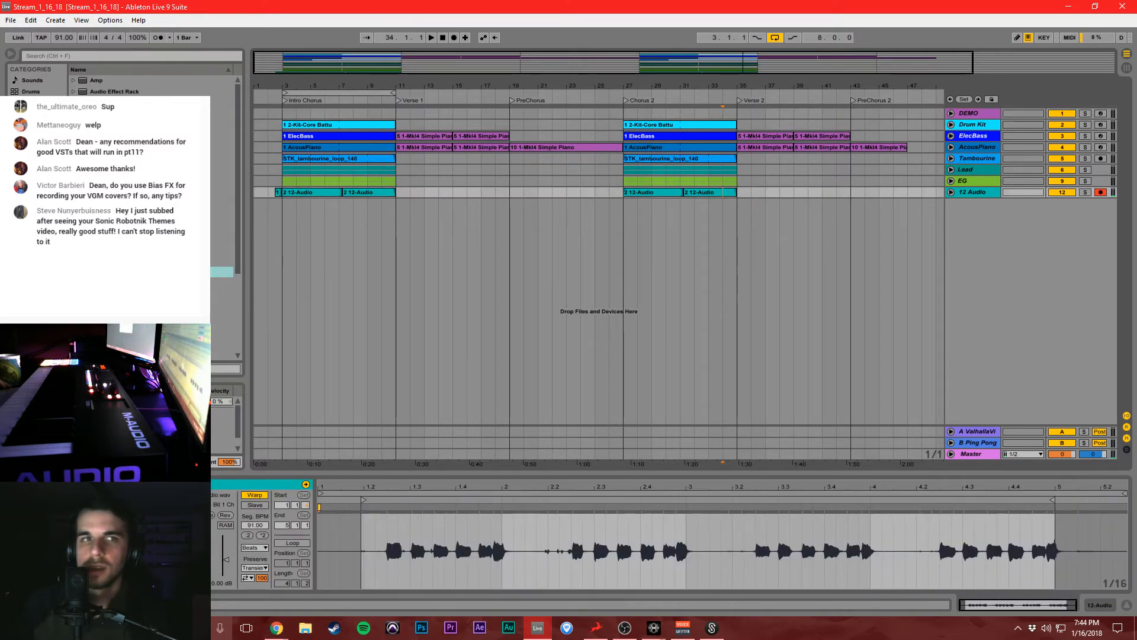
pyautogui.hotkey('alt', 'Tab')
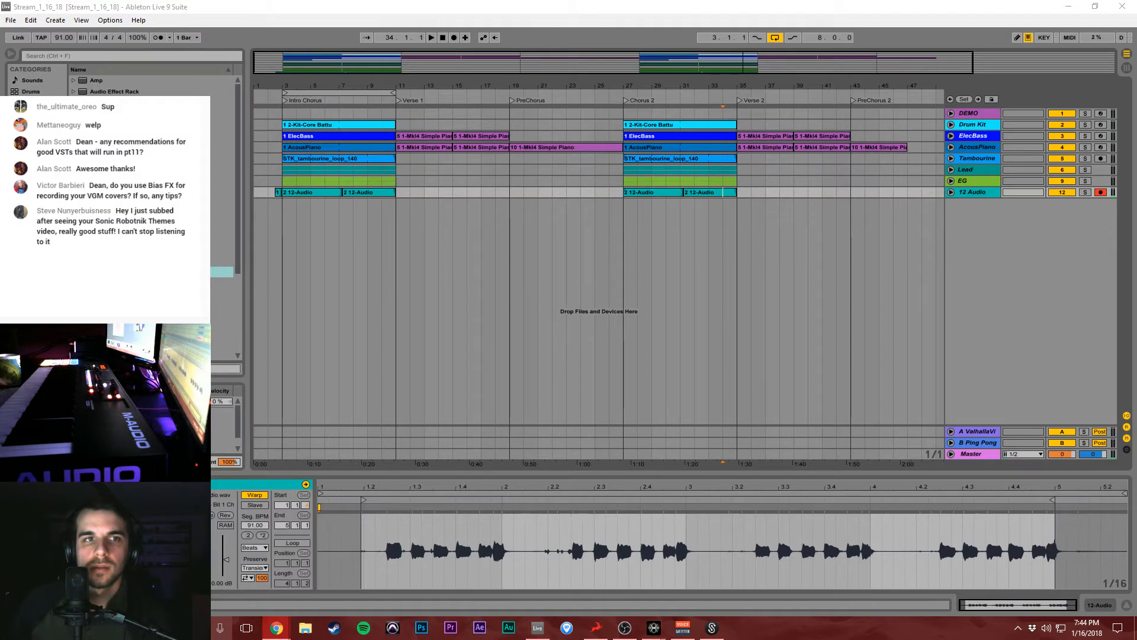
pyautogui.hotkey('alt', 'Tab')
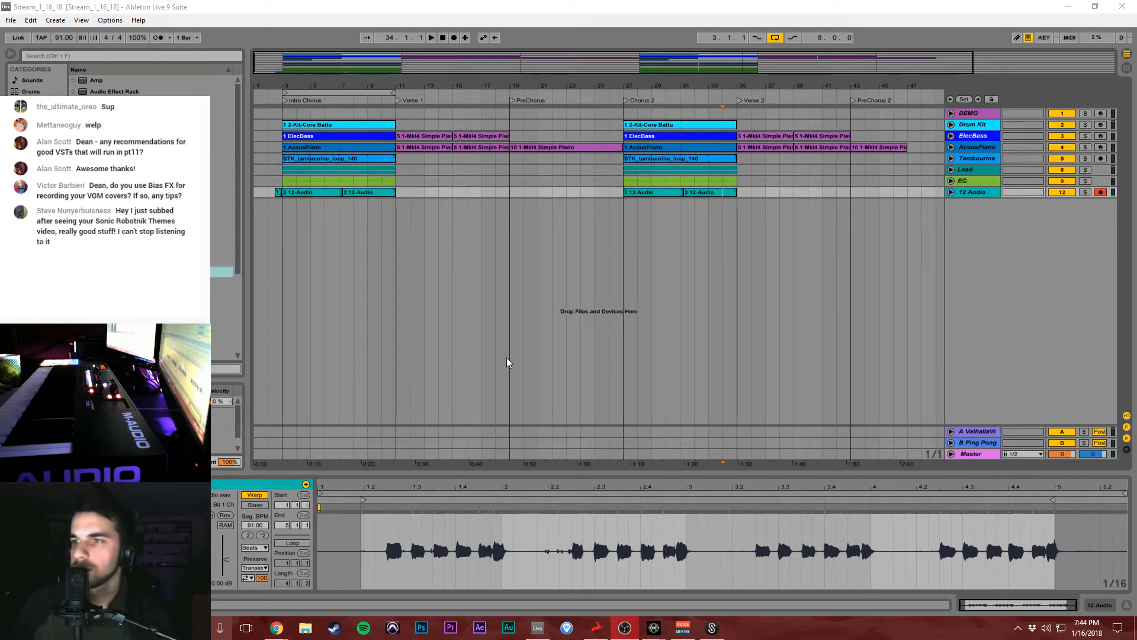
pyautogui.click(507, 359)
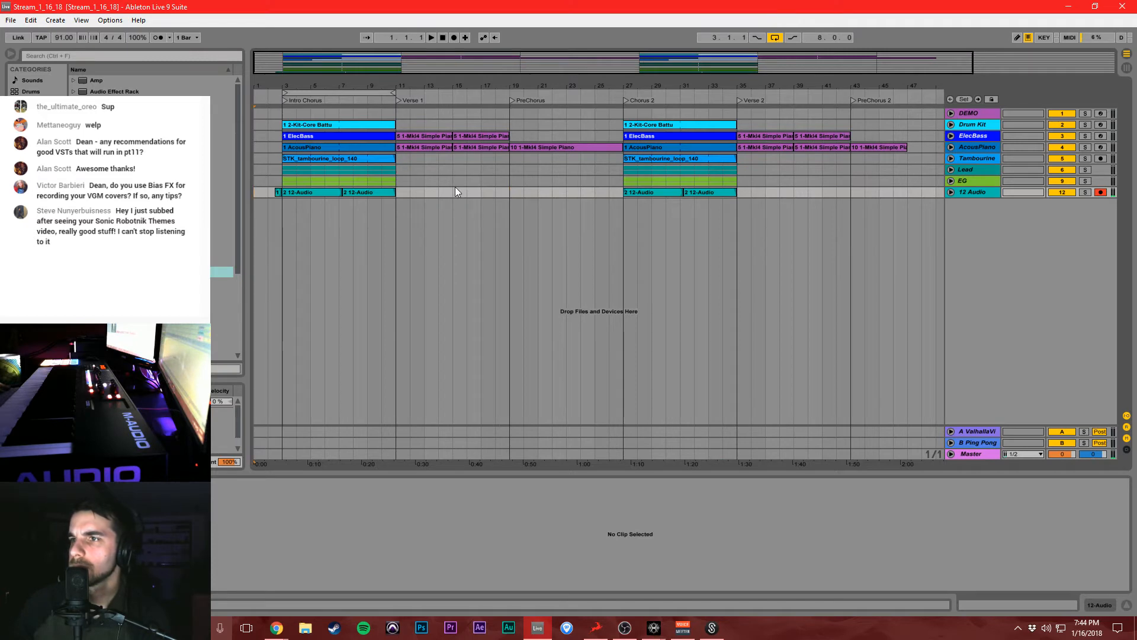
# Unfold the Drum Kit track and record a new drum part over Verse 1, from bar 11 to just past bar 19.
pyautogui.click(403, 196)
pyautogui.click(396, 125)
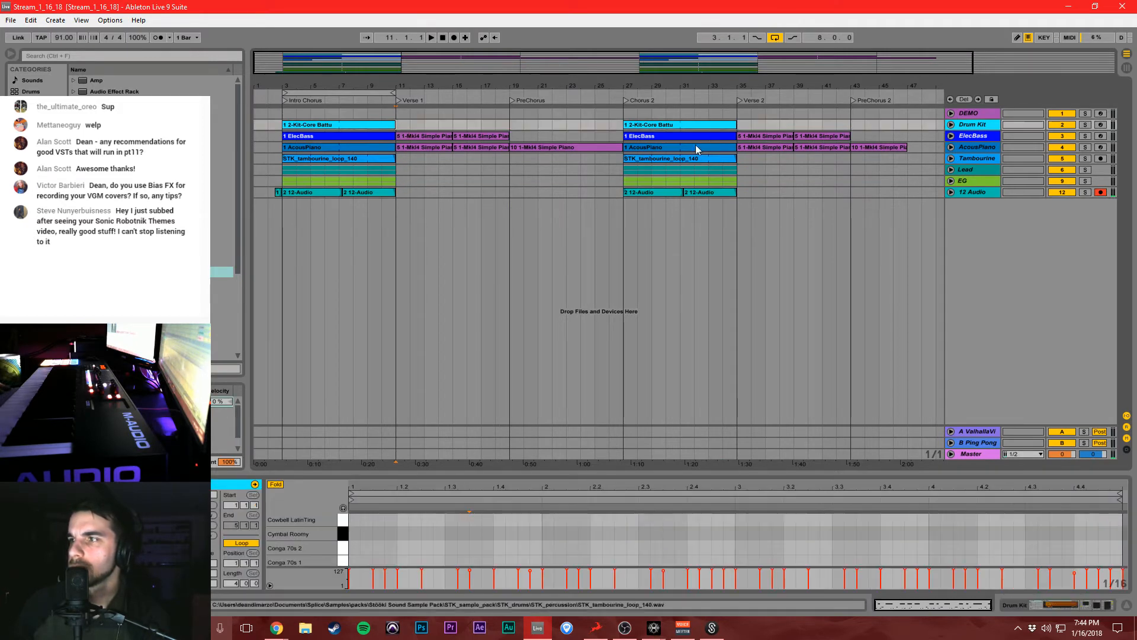
pyautogui.click(951, 125)
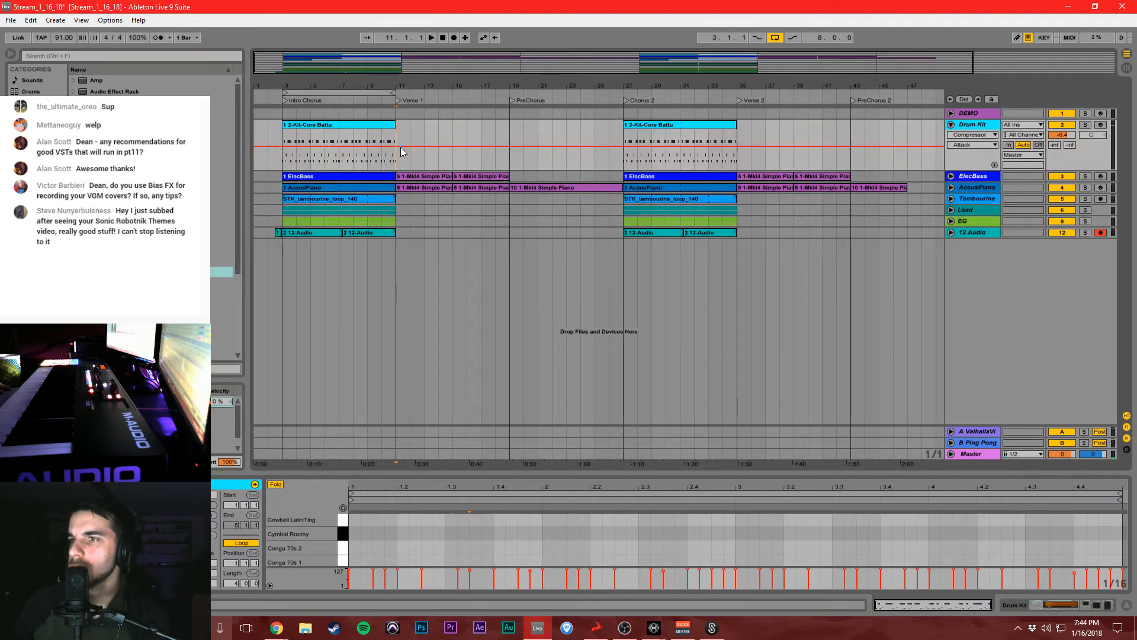
pyautogui.press('space')
pyautogui.moveTo(405, 87)
pyautogui.mouseDown()
pyautogui.moveTo(396, 145)
pyautogui.moveTo(406, 87)
pyautogui.mouseUp()
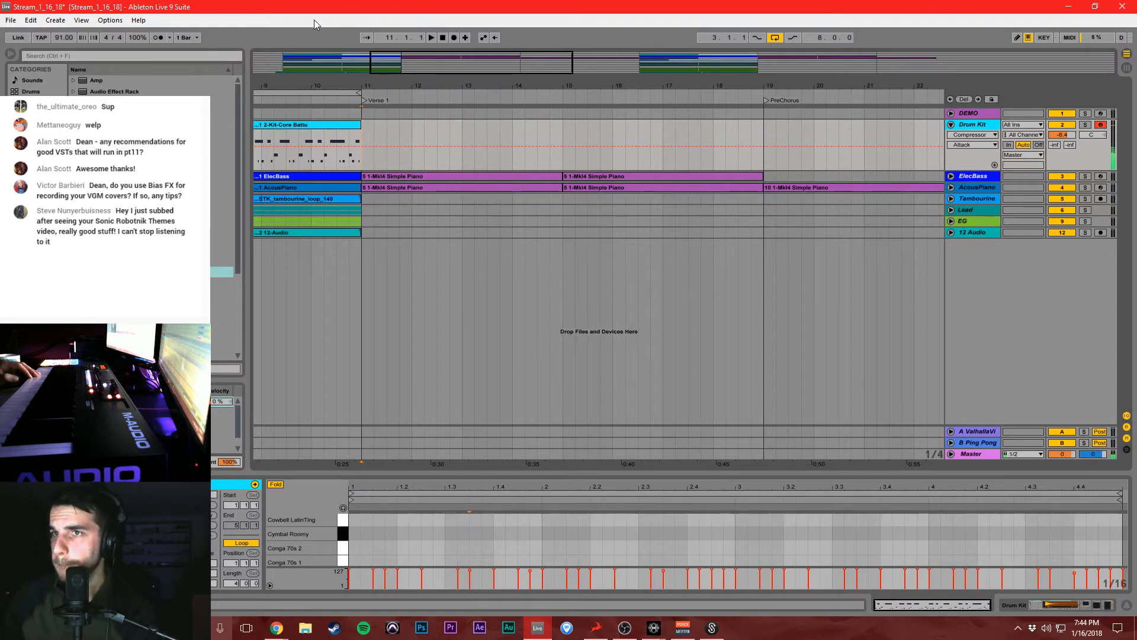
pyautogui.click(169, 38)
pyautogui.click(214, 60)
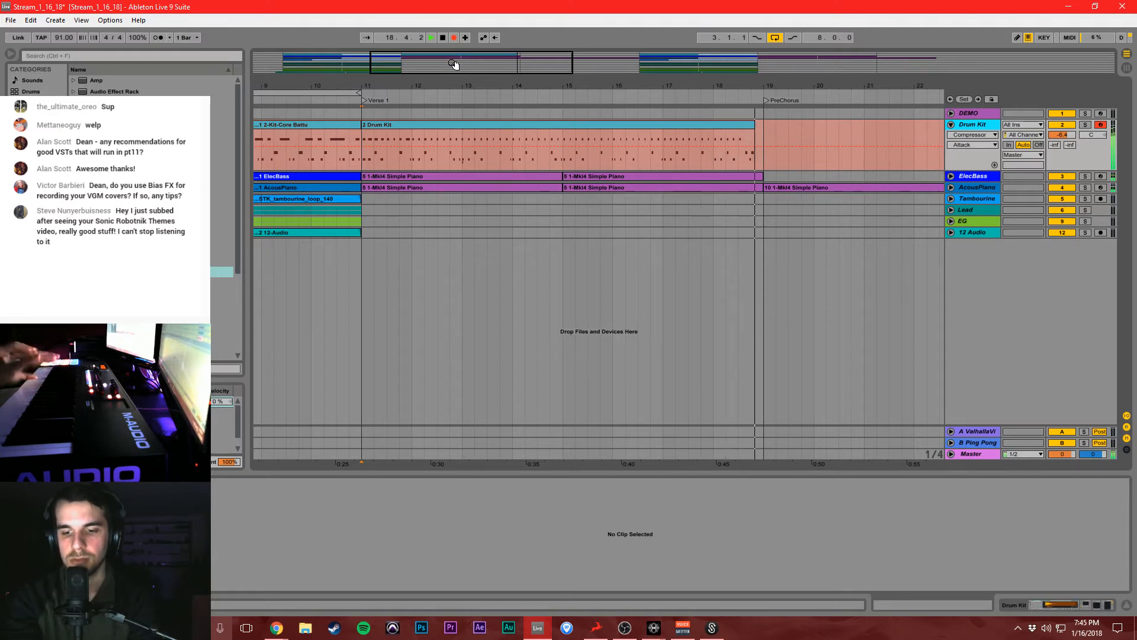
pyautogui.press('space')
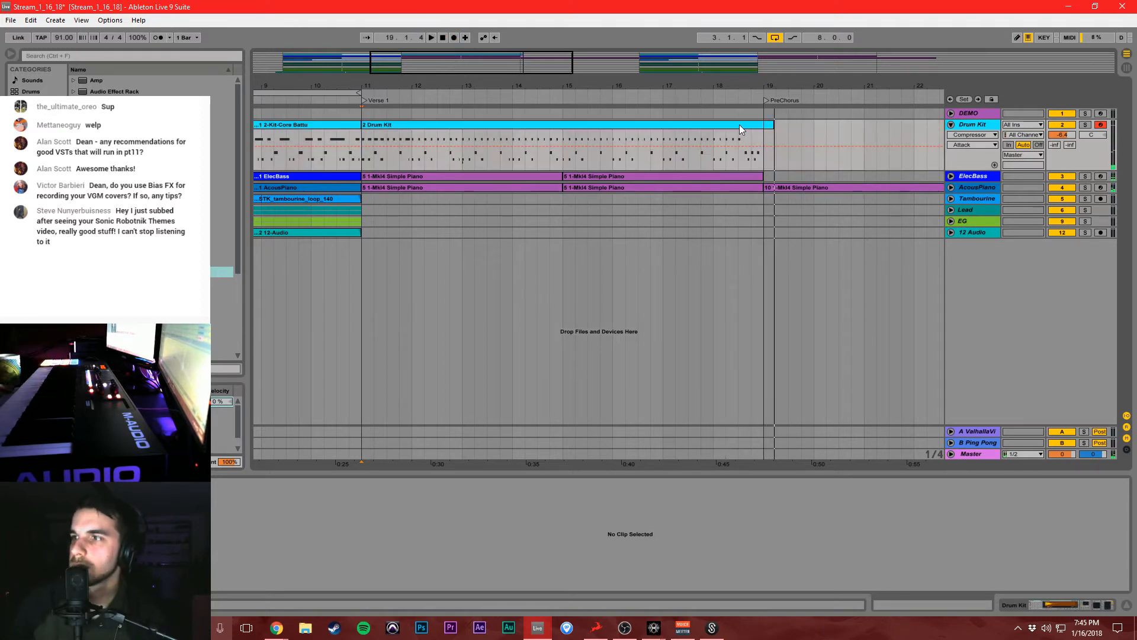
# Open the recorded Verse 1 drum clip in an enlarged note editor and move its last snare hit to Tom Bluesbreak 2.
pyautogui.click(739, 124)
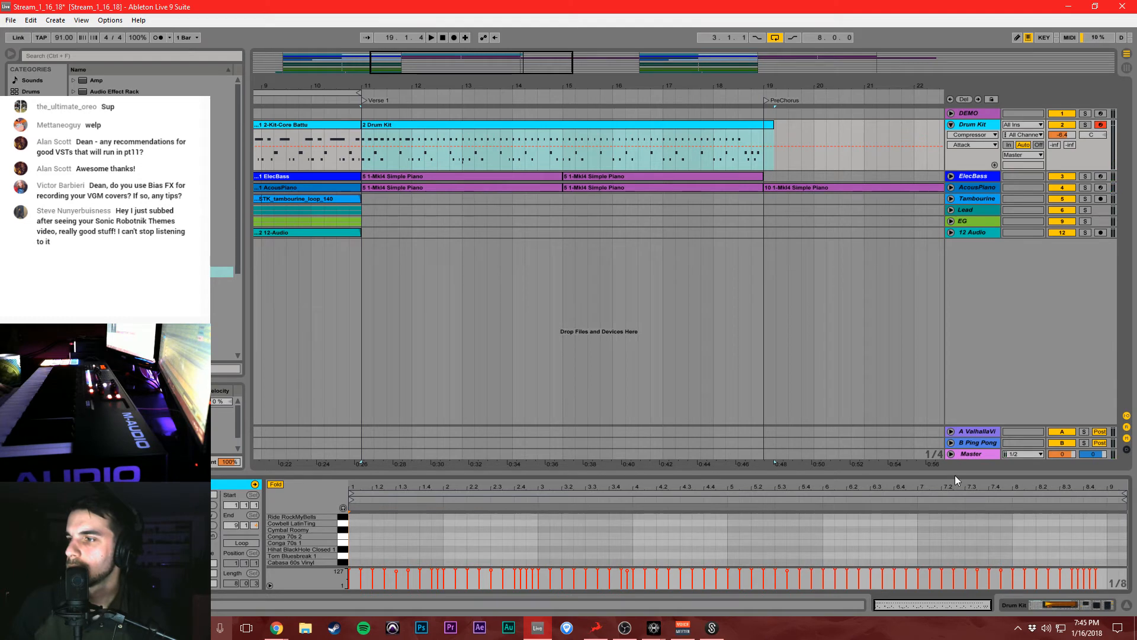
pyautogui.moveTo(955, 475); pyautogui.dragTo(959, 261)
pyautogui.click(1104, 314)
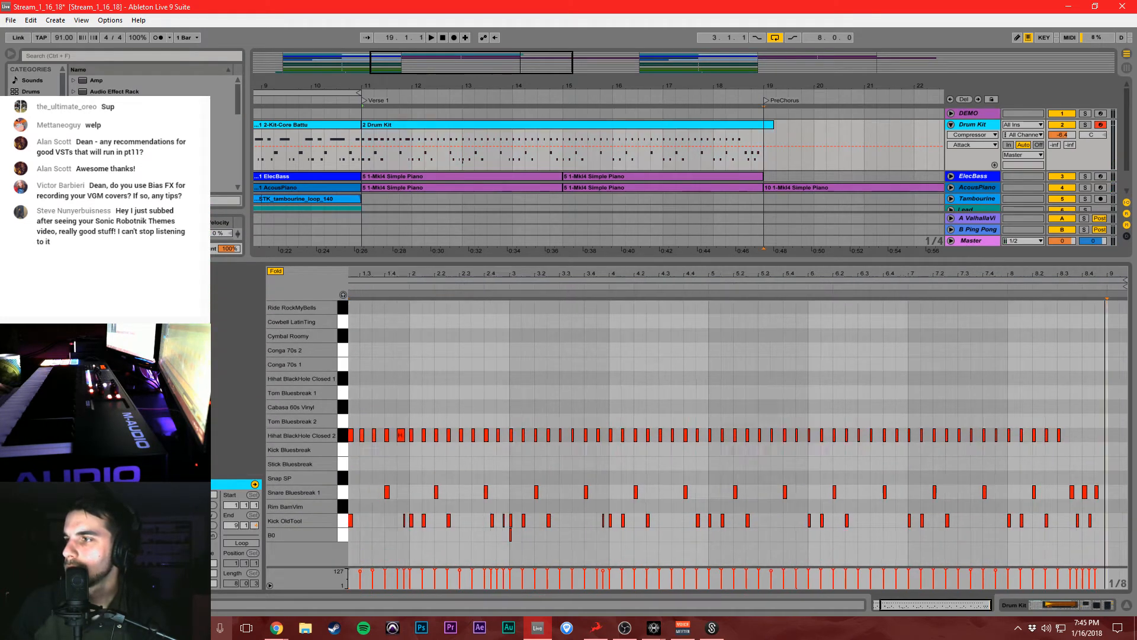
pyautogui.moveTo(1106, 273); pyautogui.dragTo(1056, 349)
pyautogui.moveTo(1029, 496); pyautogui.dragTo(1024, 424)
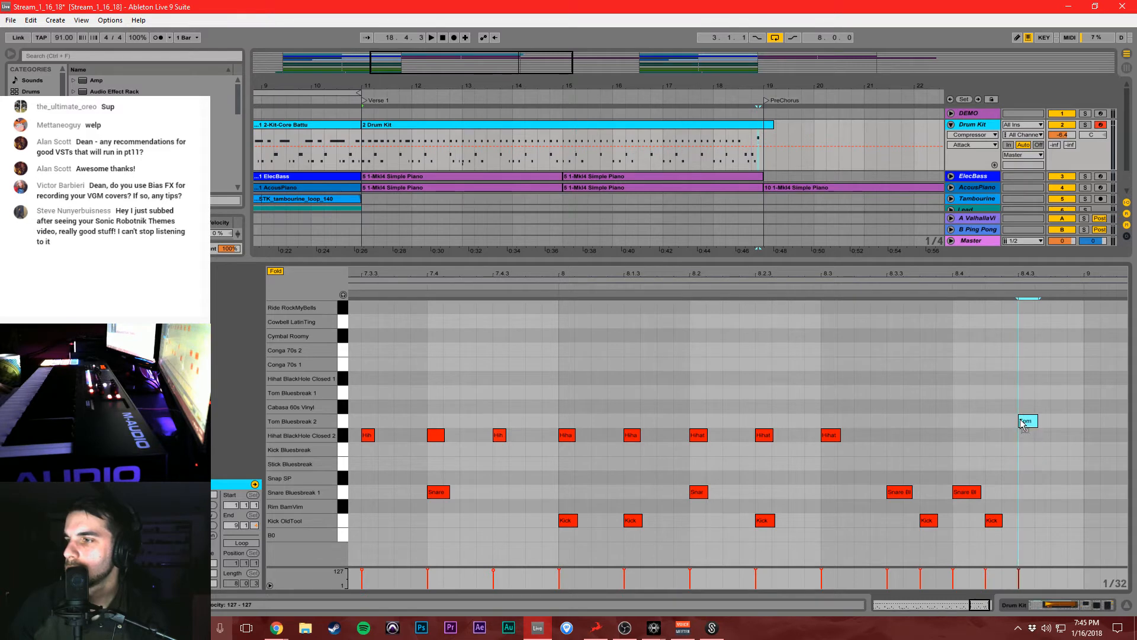
# Play the recorded Verse 1 drum part from bar 11 to check it.
pyautogui.press('space')
pyautogui.hotkey('ctrl', 'a')
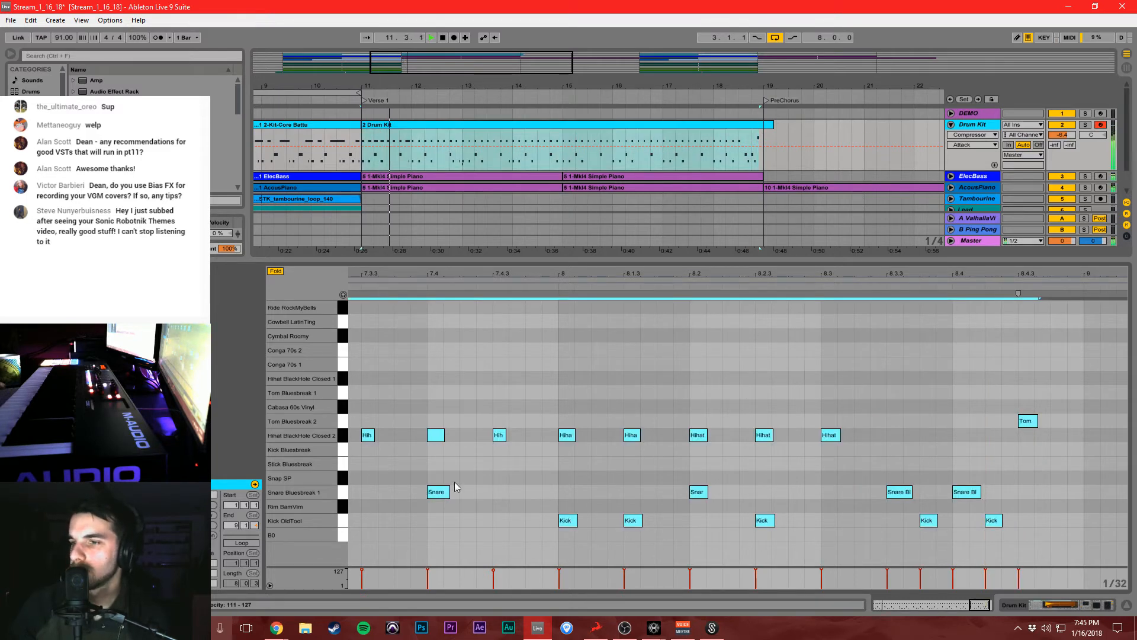
pyautogui.press('Escape')
pyautogui.click(424, 386)
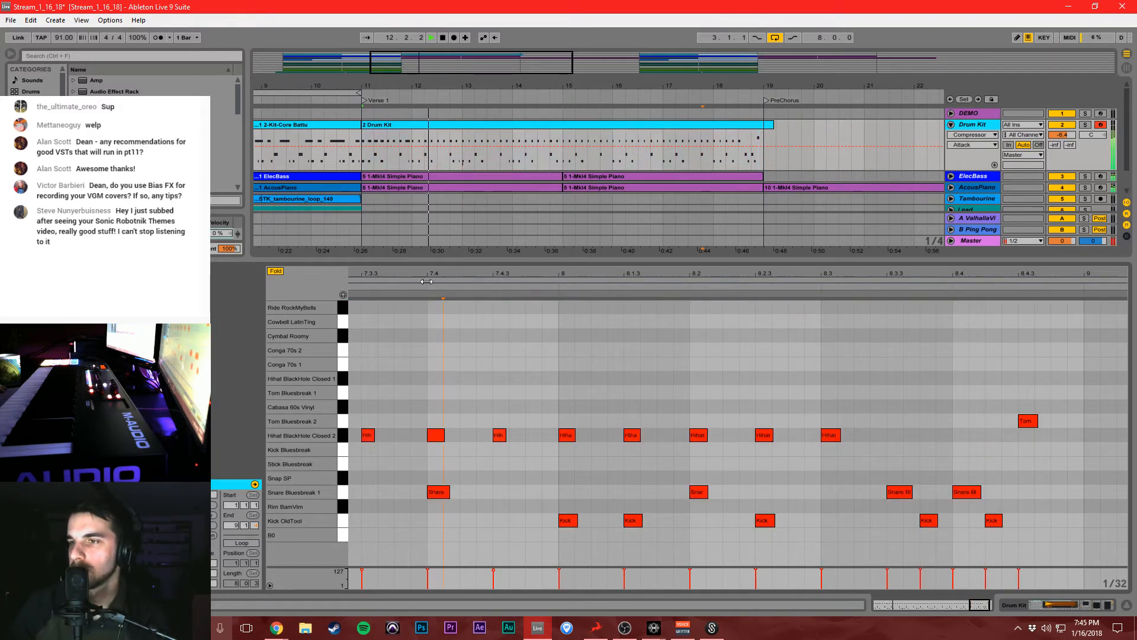
# Open the Drum Kit's devices, lower the volume of the Hihat BlackHole Closed 2 pad, and play Verse 1 again.
pyautogui.scroll(-5, 907, 423)
pyautogui.click(907, 423)
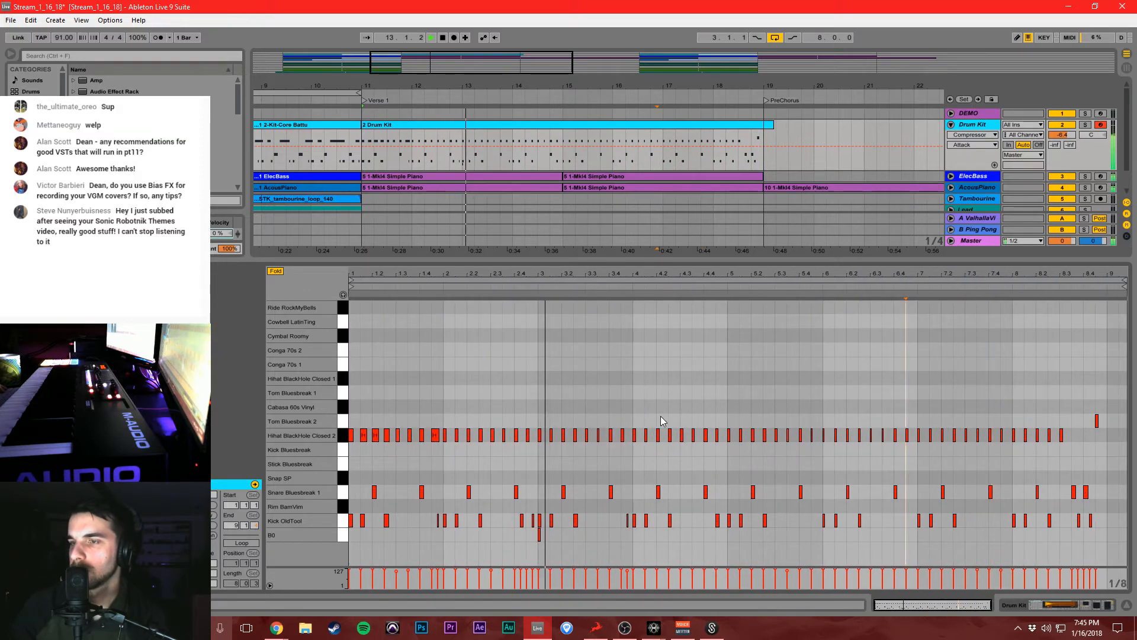
pyautogui.click(1086, 605)
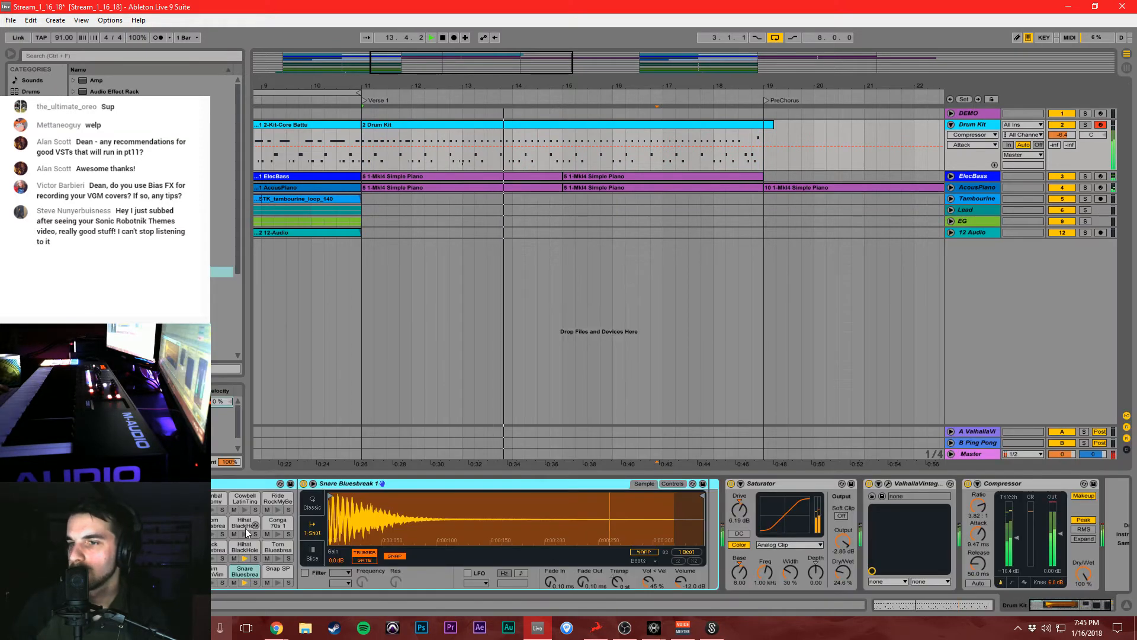
pyautogui.press('space')
pyautogui.click(245, 547)
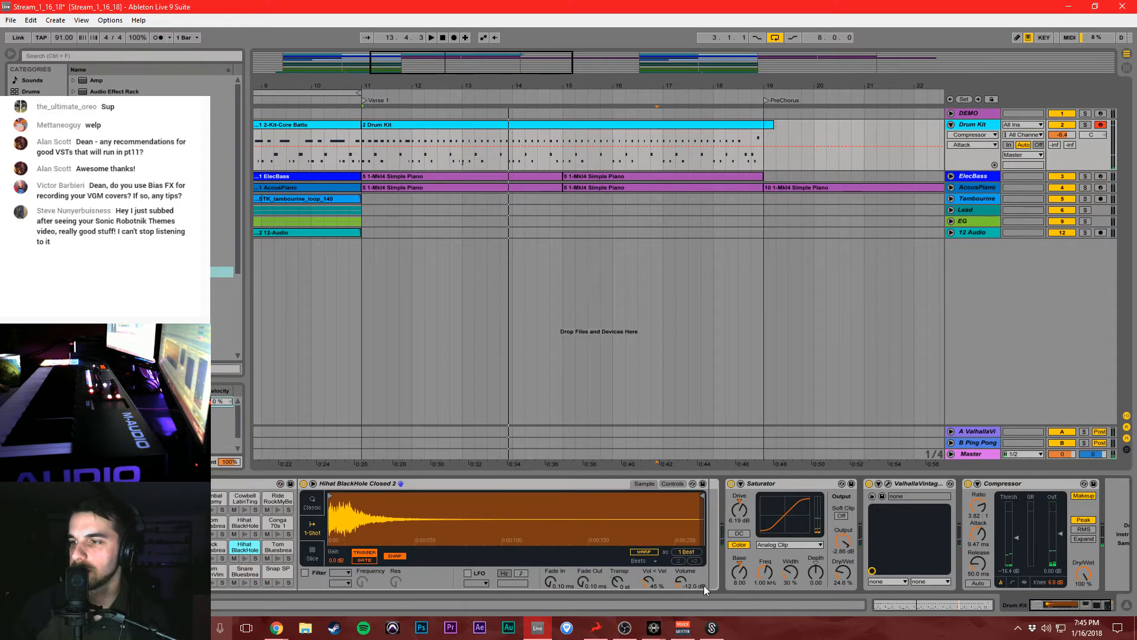
pyautogui.moveTo(684, 584); pyautogui.dragTo(685, 596)
pyautogui.press('space')
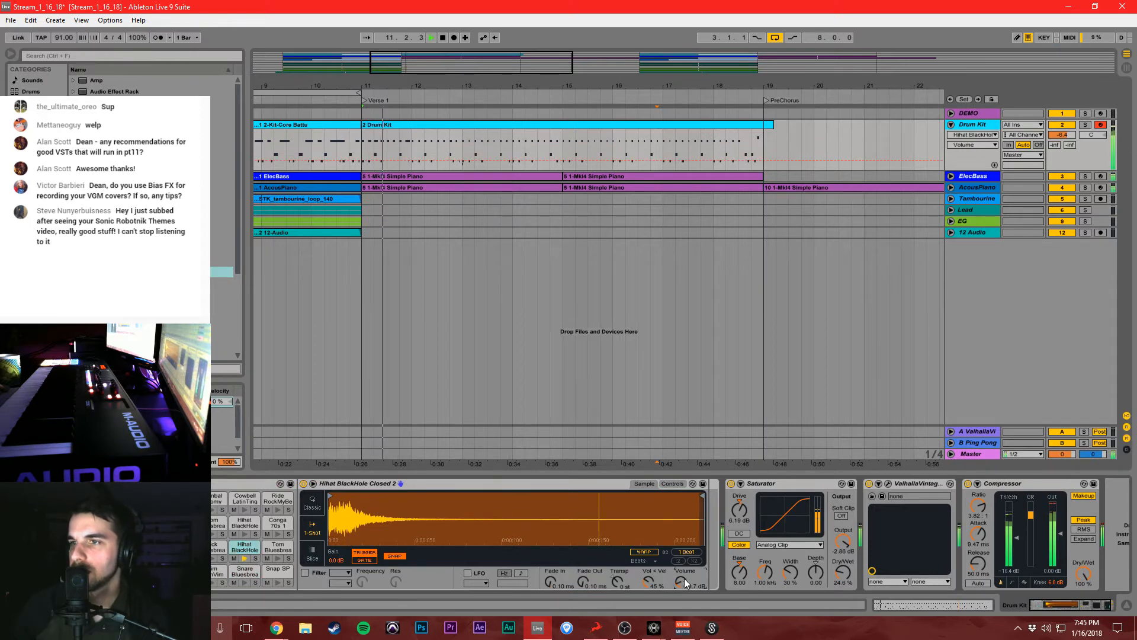
# Duplicate the intro chorus STK_tambourine_loop_140 clip so that it covers Verse 1 from bar 11.
pyautogui.click(402, 252)
pyautogui.click(336, 200)
pyautogui.hotkey('ctrl', 'd')
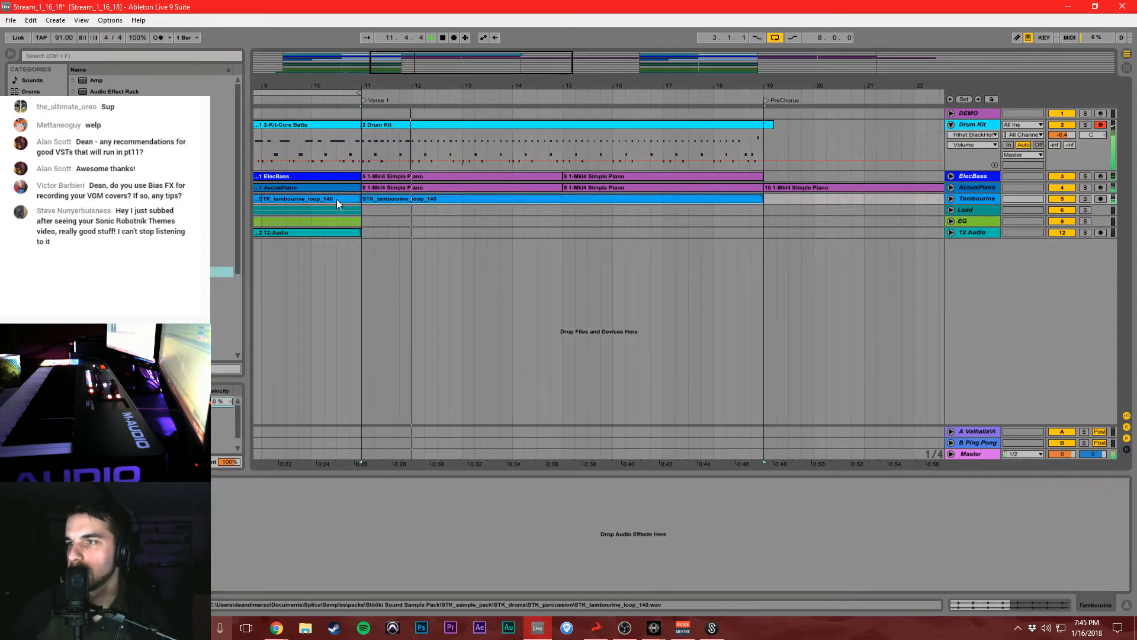
# Unfold the Tambourine track, open the Verse 1 tambourine clip, and lower its clip gain to -4.27 dB.
pyautogui.click(600, 300)
pyautogui.click(952, 198)
pyautogui.click(613, 200)
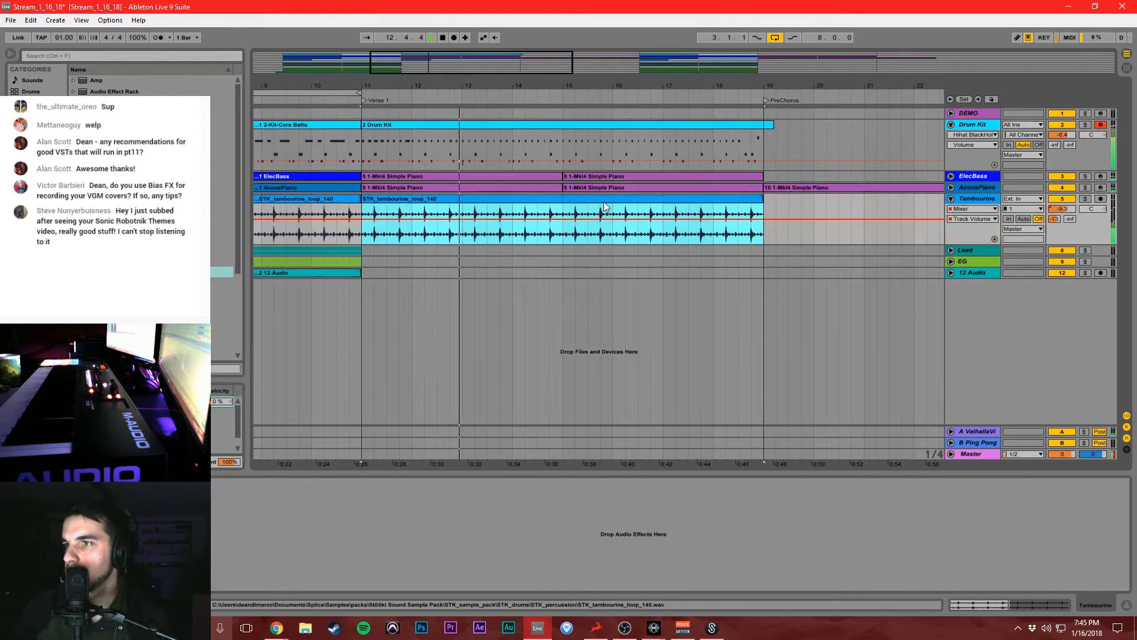
pyautogui.doubleClick(613, 200)
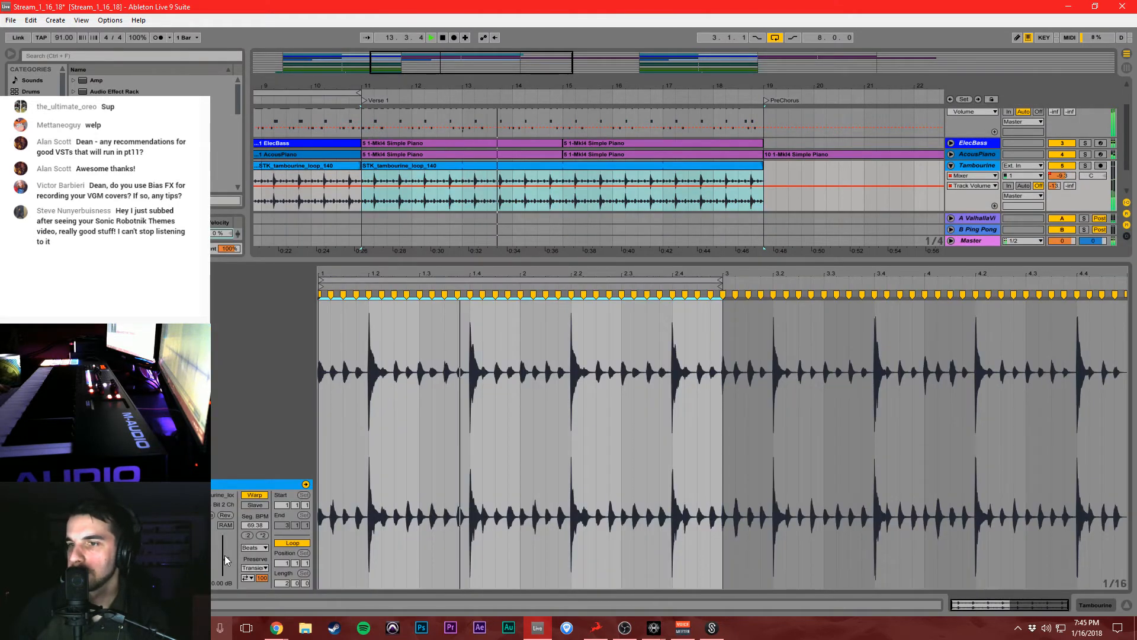
pyautogui.moveTo(226, 556); pyautogui.dragTo(225, 566)
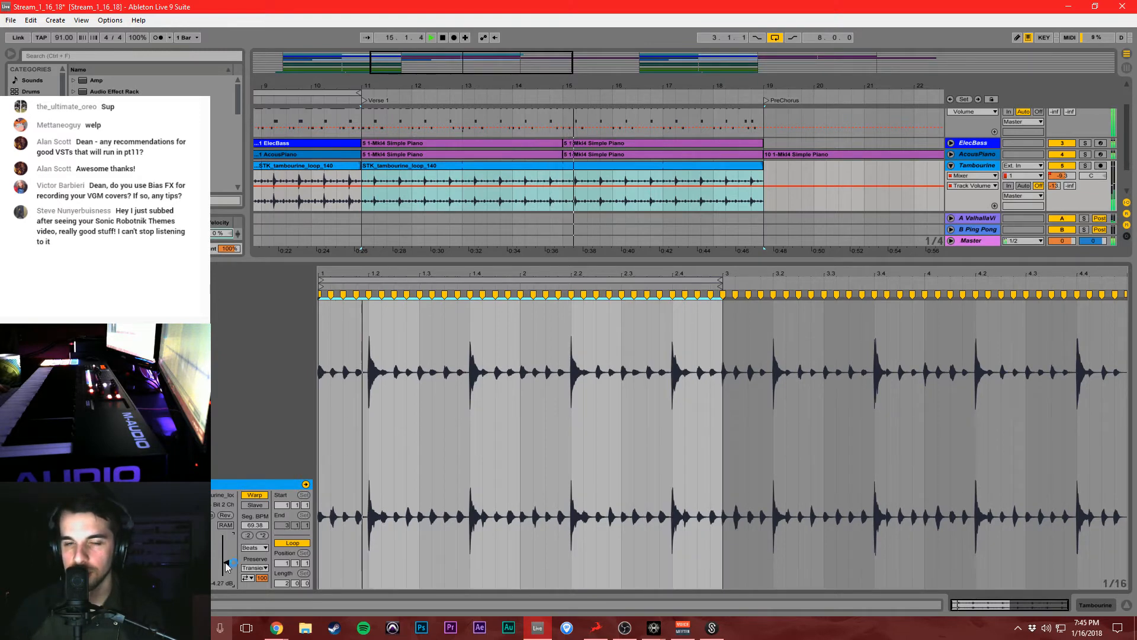
# Listen to the rest of Verse 1 with the tambourine, up to the start of the PreChorus.
pyautogui.click(761, 204)
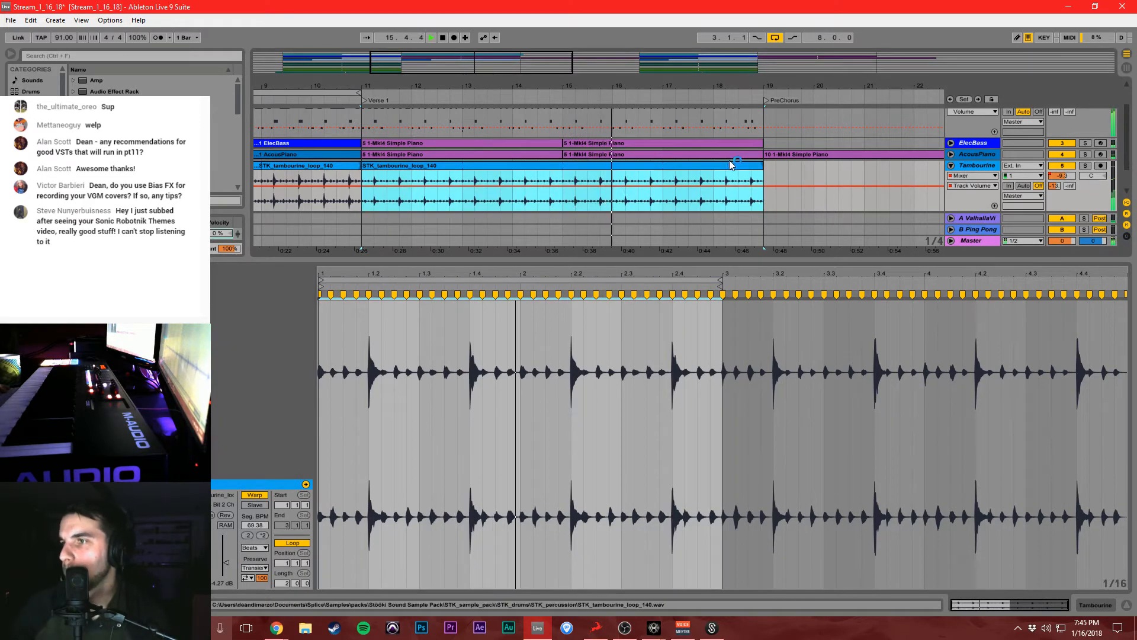
pyautogui.moveTo(804, 84); pyautogui.dragTo(782, 87)
pyautogui.moveTo(923, 259); pyautogui.dragTo(924, 429)
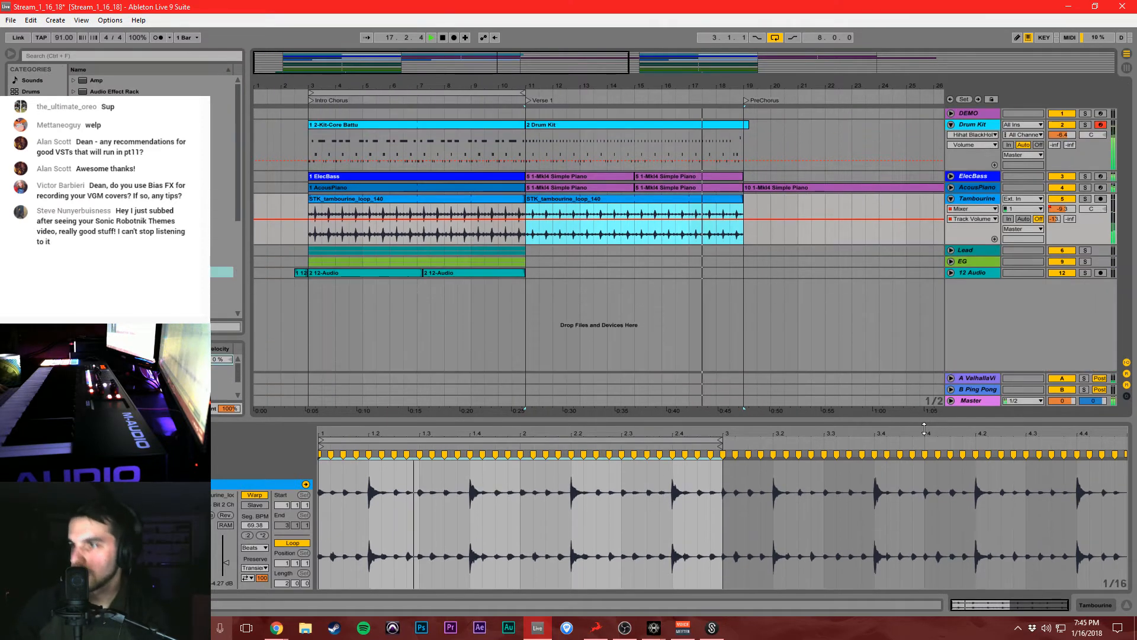
pyautogui.click(737, 372)
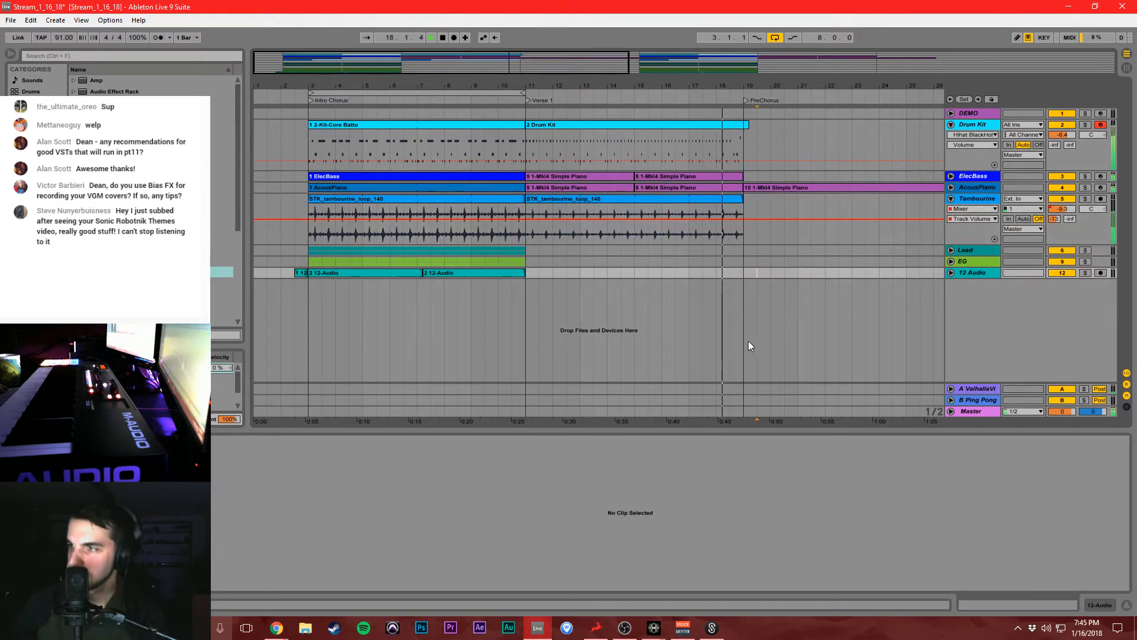
pyautogui.click(766, 339)
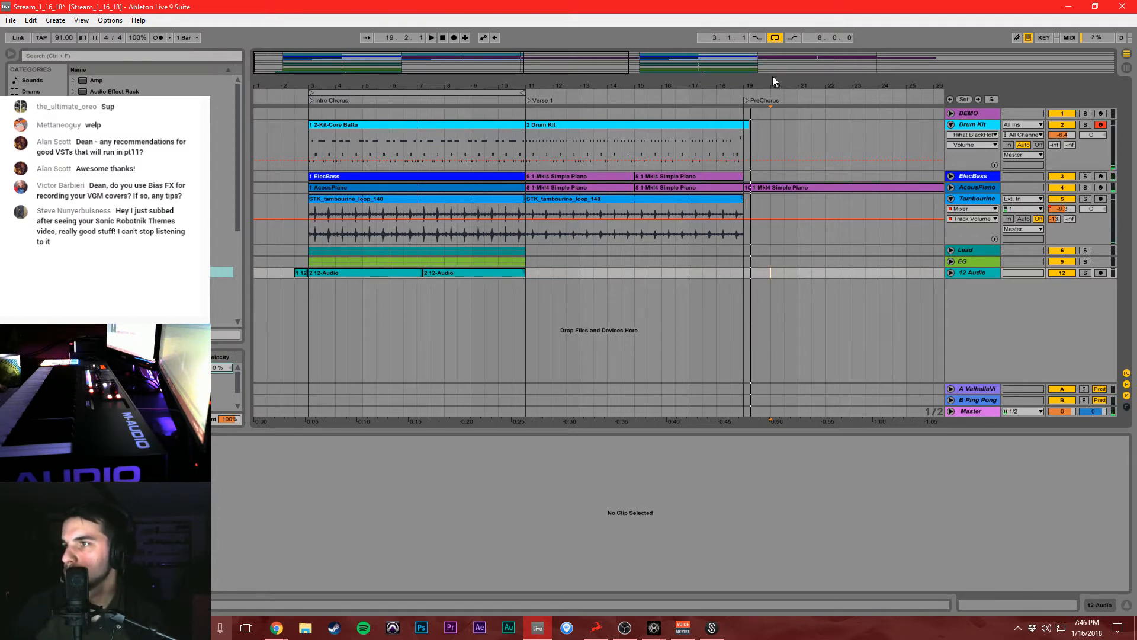
# Play the PreChorus from bar 19 and unfold the AcousPiano track to follow its piano part.
pyautogui.moveTo(703, 83); pyautogui.dragTo(393, 83)
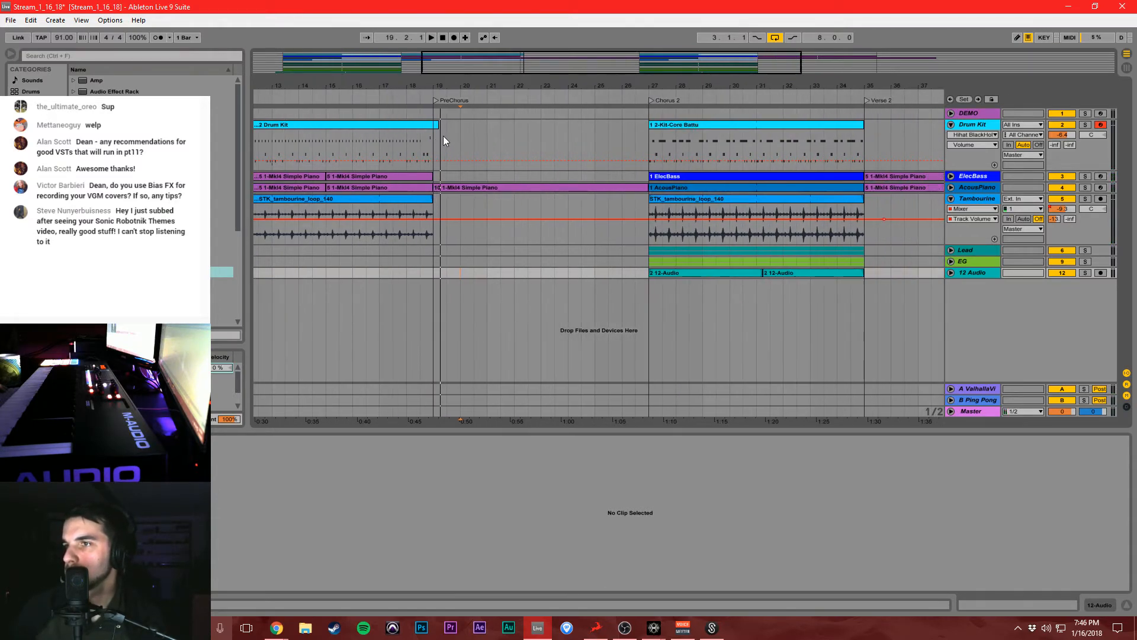
pyautogui.click(443, 136)
pyautogui.click(434, 140)
pyautogui.press('space')
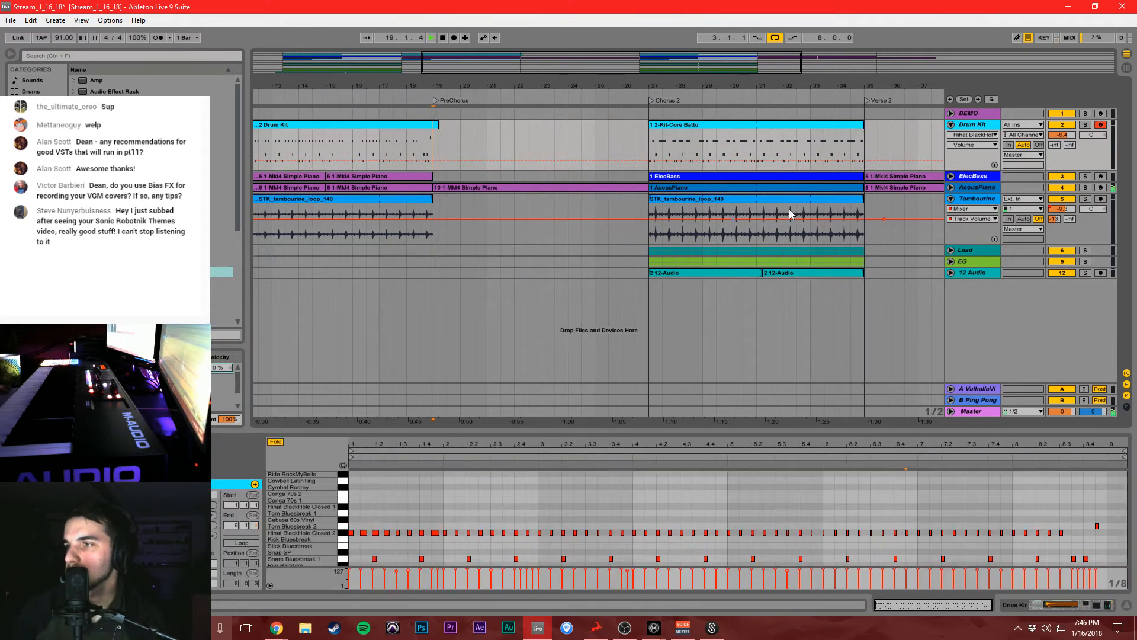
pyautogui.click(952, 188)
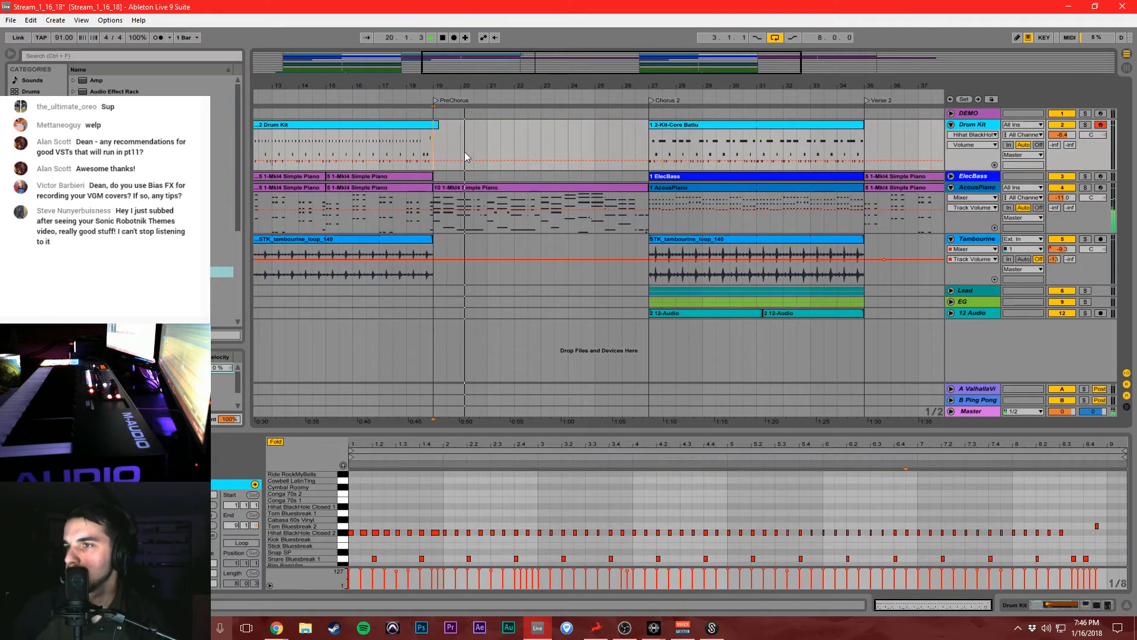
pyautogui.moveTo(490, 86); pyautogui.dragTo(477, 125)
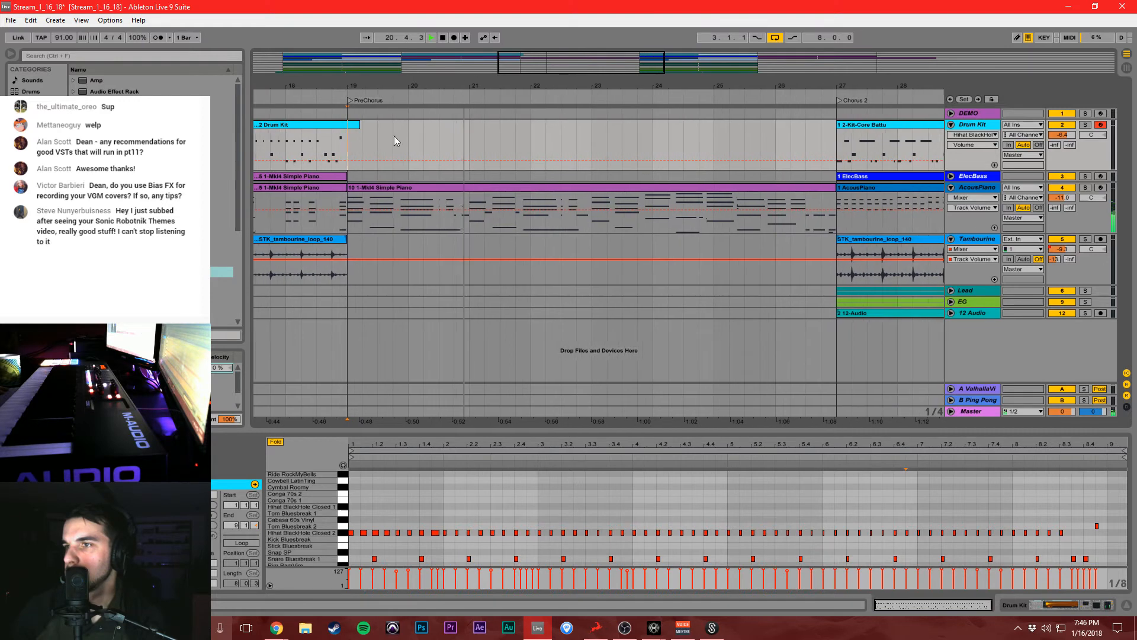
pyautogui.press('space')
# Record a new drum part on the Drum Kit track over the PreChorus, from bar 19 to just past bar 27.
pyautogui.click(346, 173)
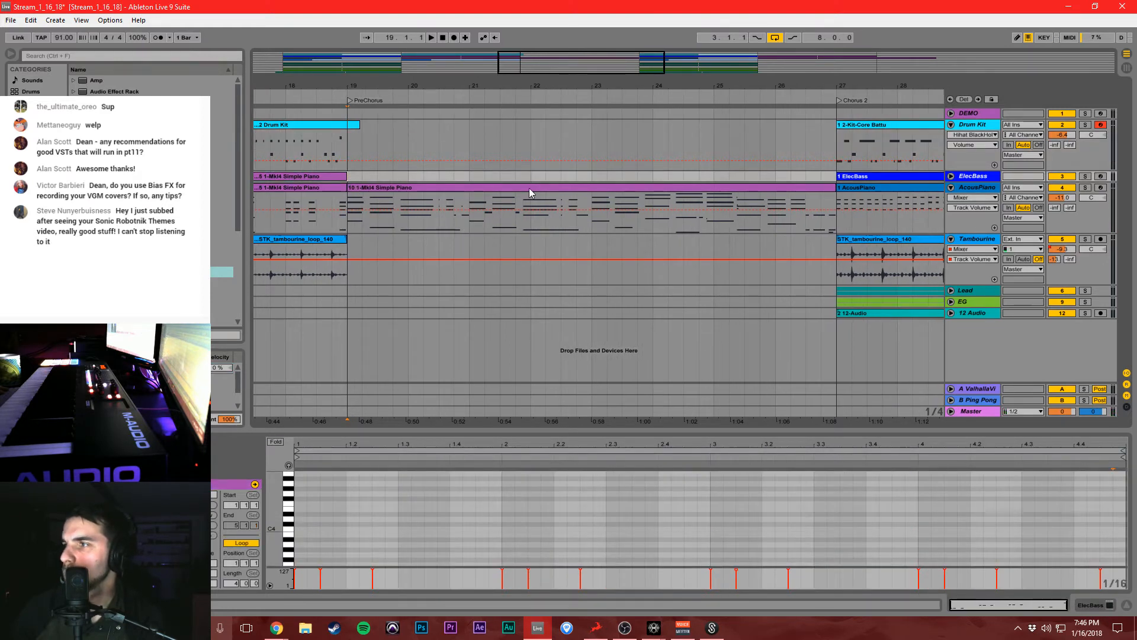
pyautogui.click(347, 148)
pyautogui.click(457, 38)
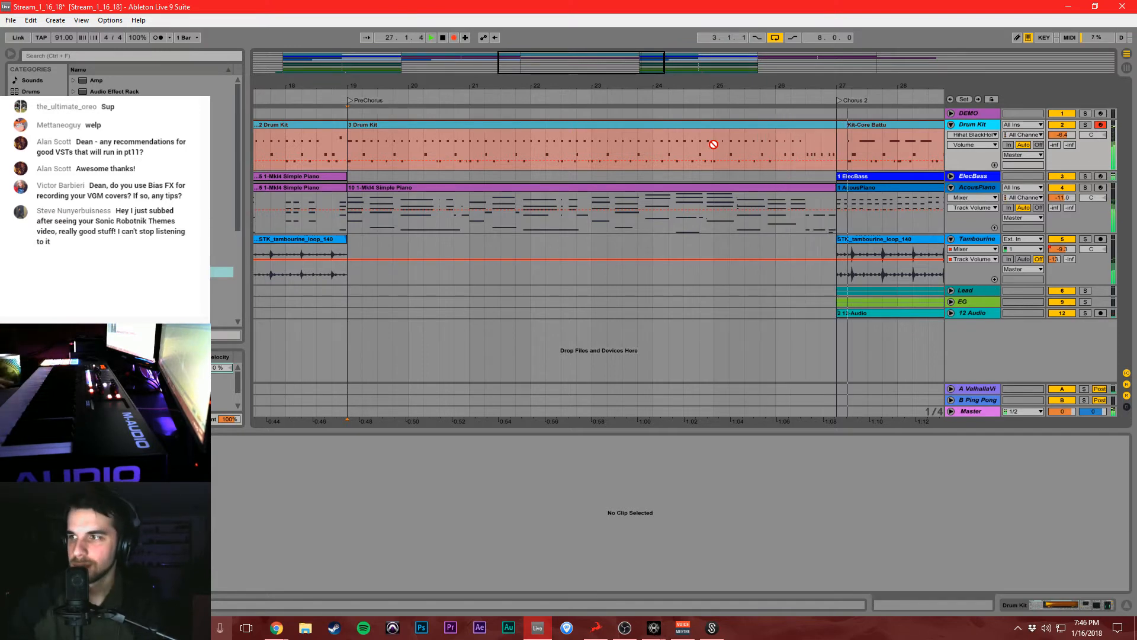
pyautogui.press('space')
# Open the recorded PreChorus drum clip in an enlarged note editor and play it from bar 19 to review its hits.
pyautogui.click(756, 132)
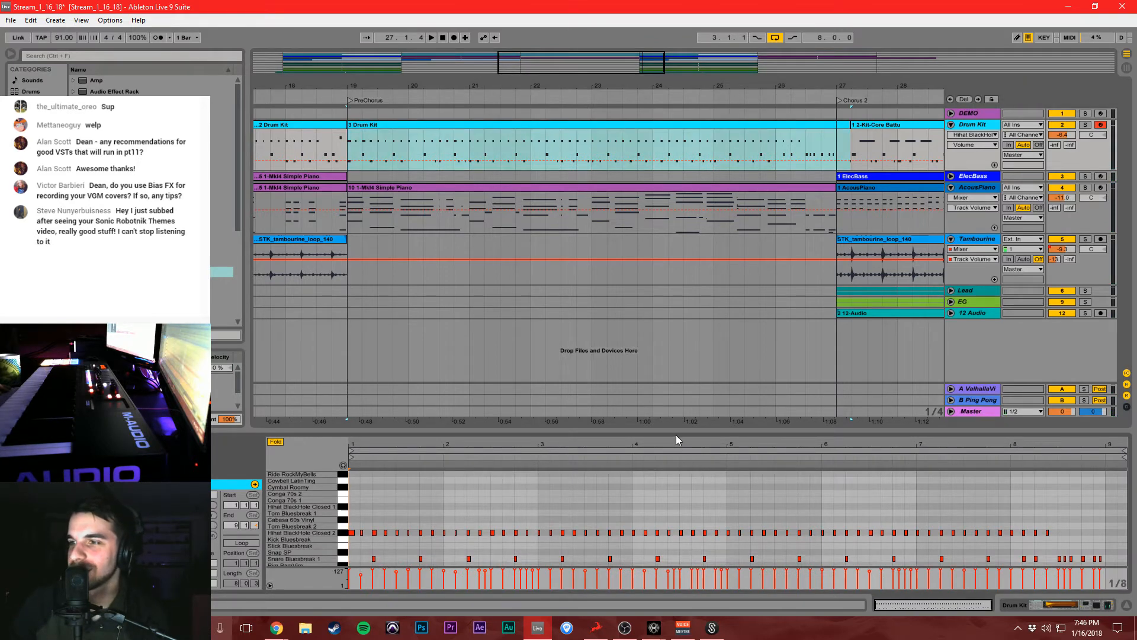
pyautogui.press('space')
pyautogui.moveTo(677, 438); pyautogui.dragTo(702, 335)
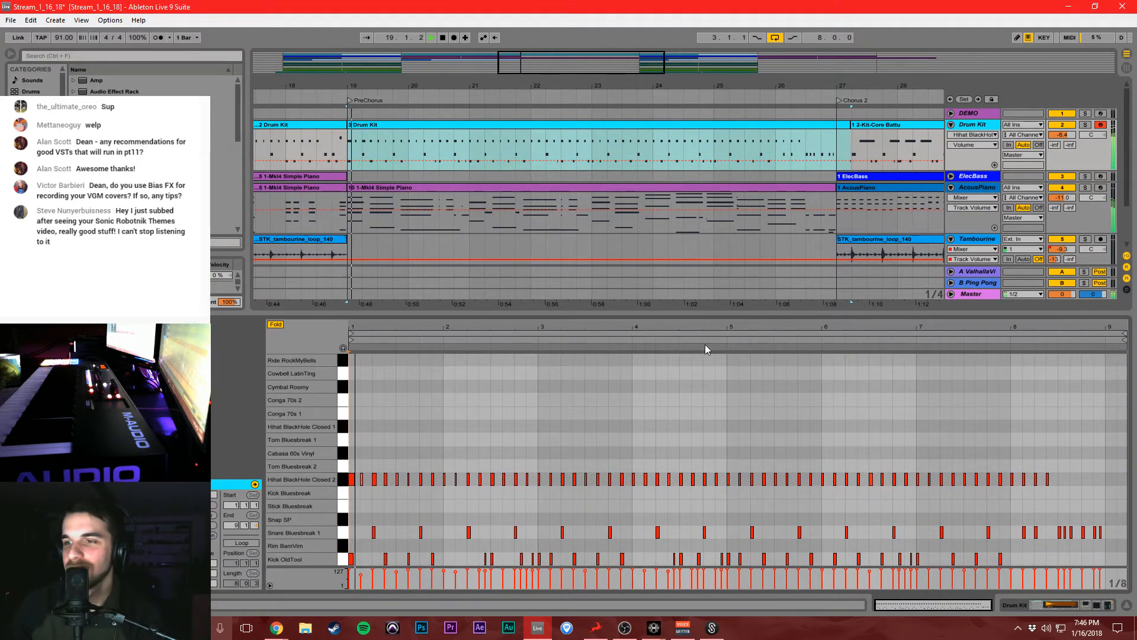
pyautogui.moveTo(434, 328); pyautogui.dragTo(433, 371)
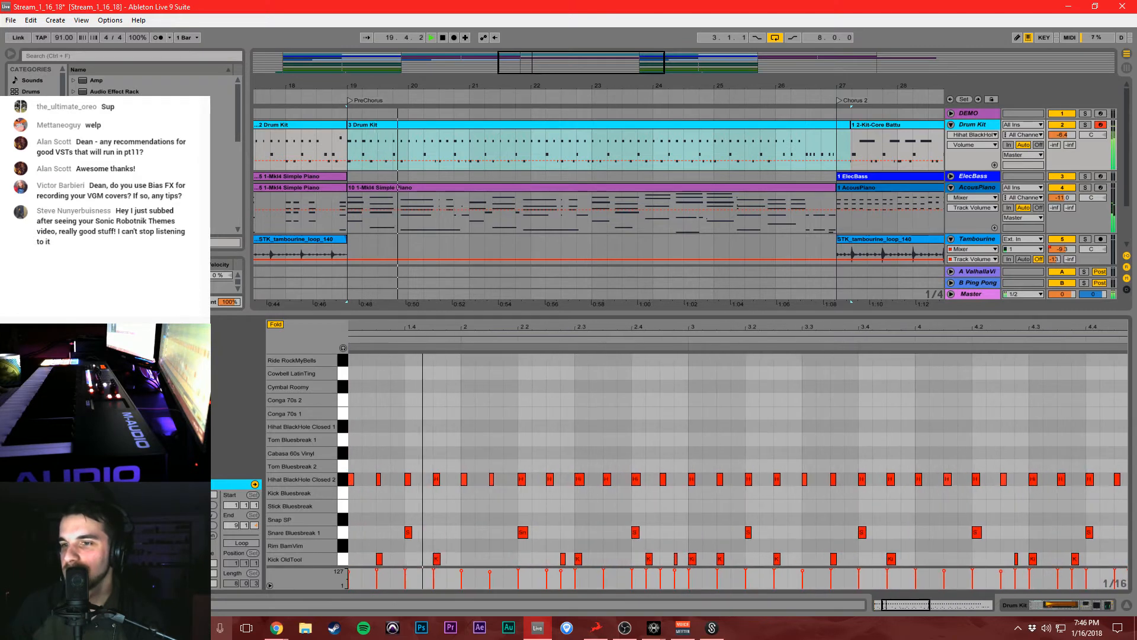
pyautogui.click(575, 397)
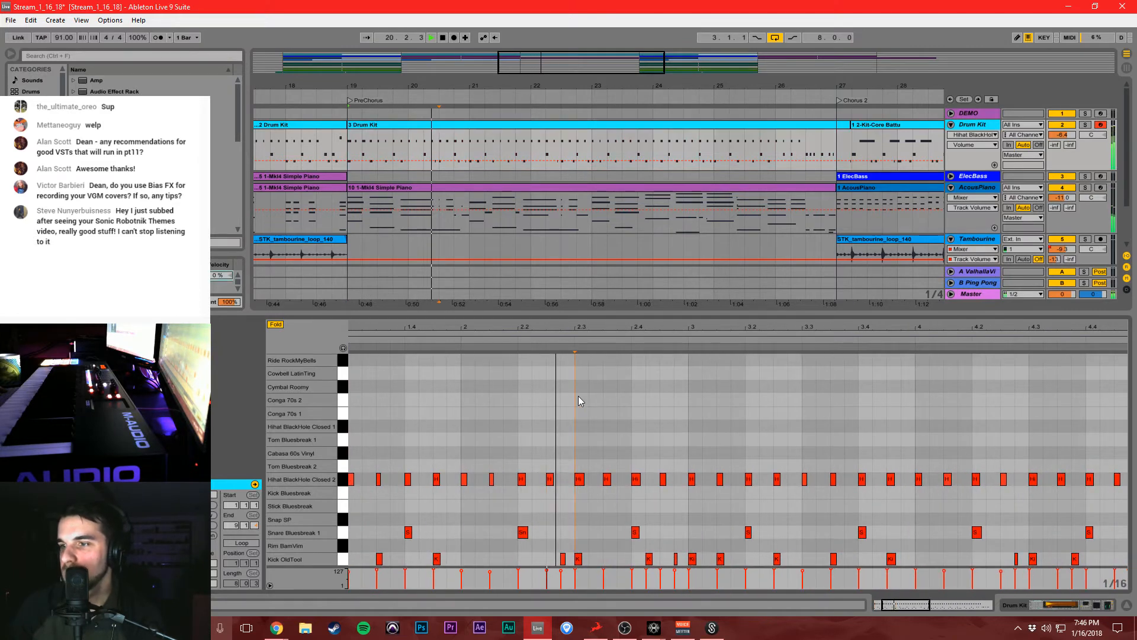
pyautogui.click(629, 409)
pyautogui.moveTo(770, 327)
pyautogui.mouseDown()
pyautogui.moveTo(524, 325)
pyautogui.moveTo(568, 322)
pyautogui.mouseUp()
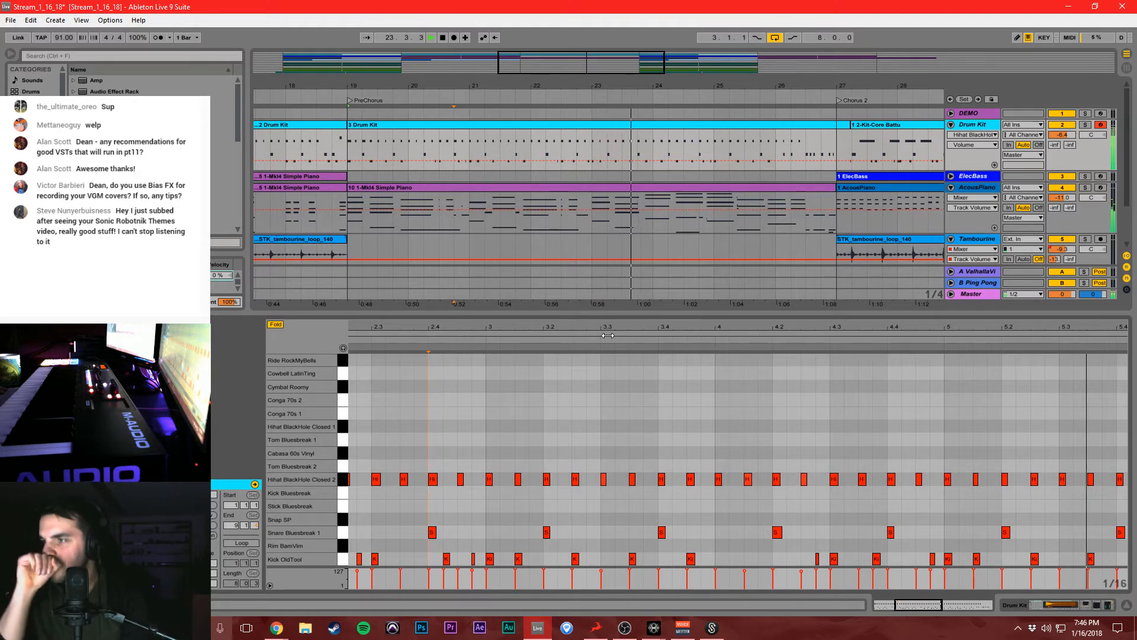
pyautogui.moveTo(785, 329); pyautogui.dragTo(452, 330)
pyautogui.click(762, 446)
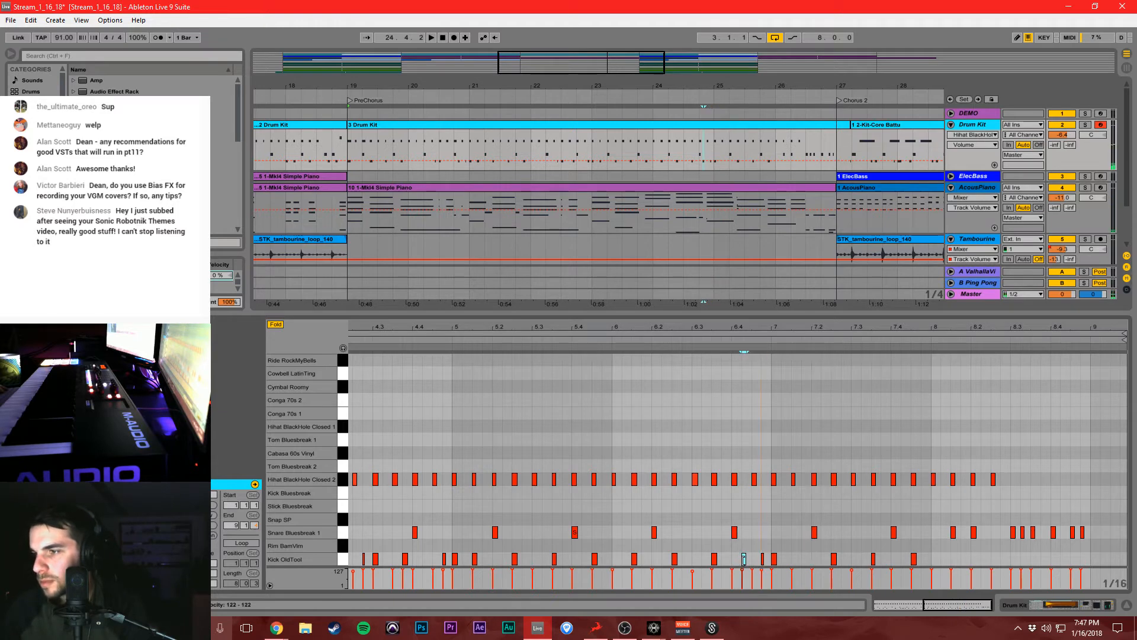
# Try moving the Kick OldTool hit just before the clip's bar 7 slightly earlier and play it back.
pyautogui.moveTo(758, 559); pyautogui.dragTo(755, 551)
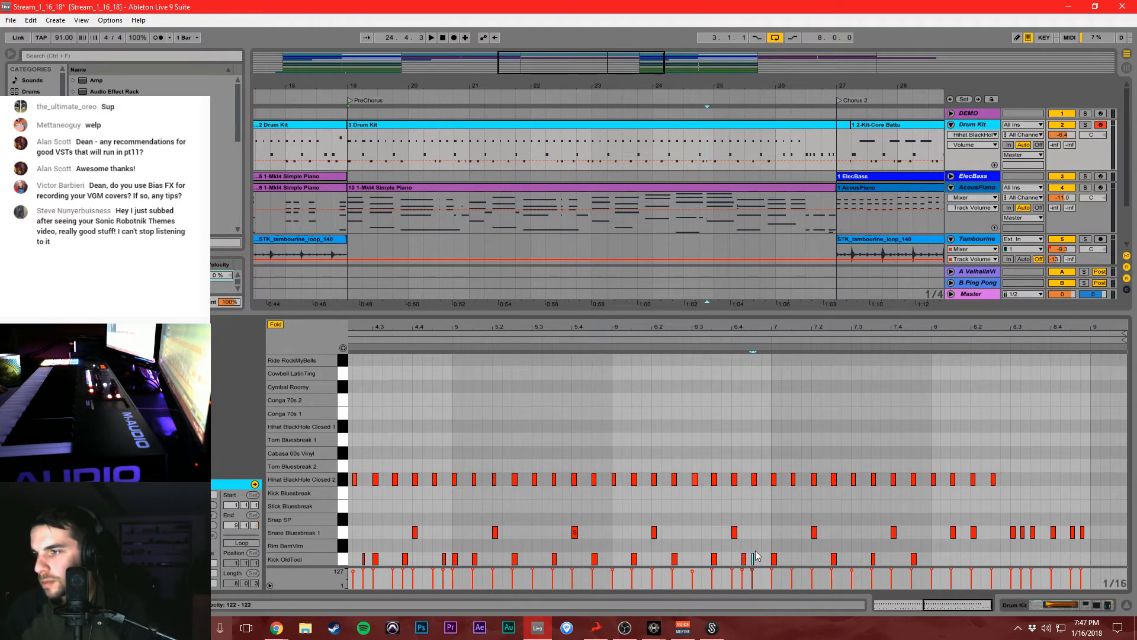
pyautogui.press('space')
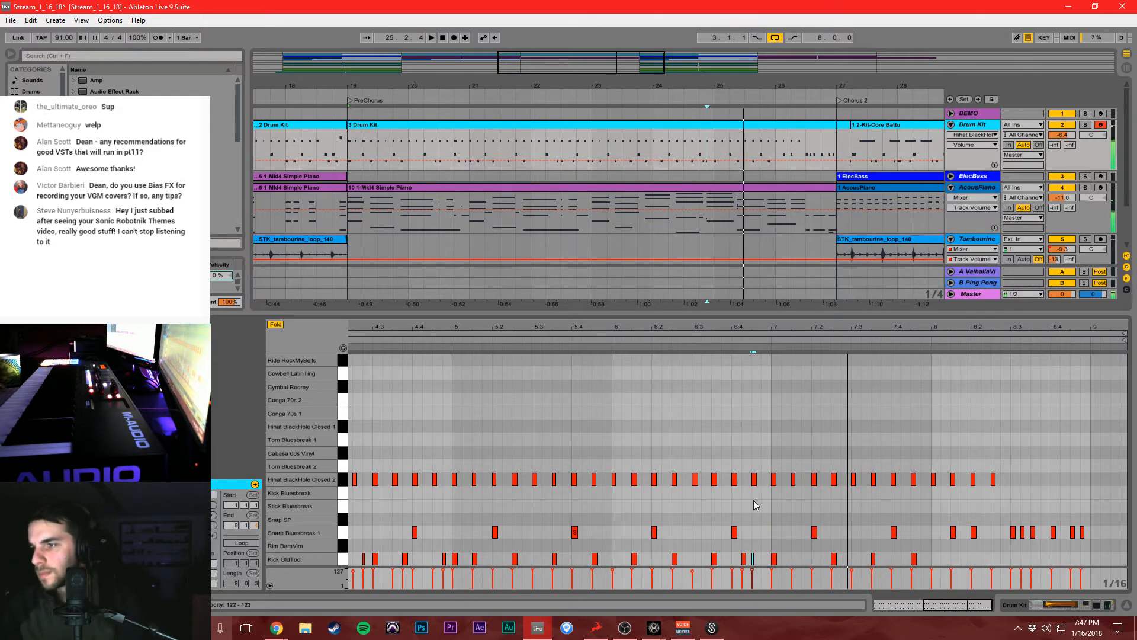
pyautogui.click(774, 560)
pyautogui.click(781, 560)
pyautogui.click(775, 560)
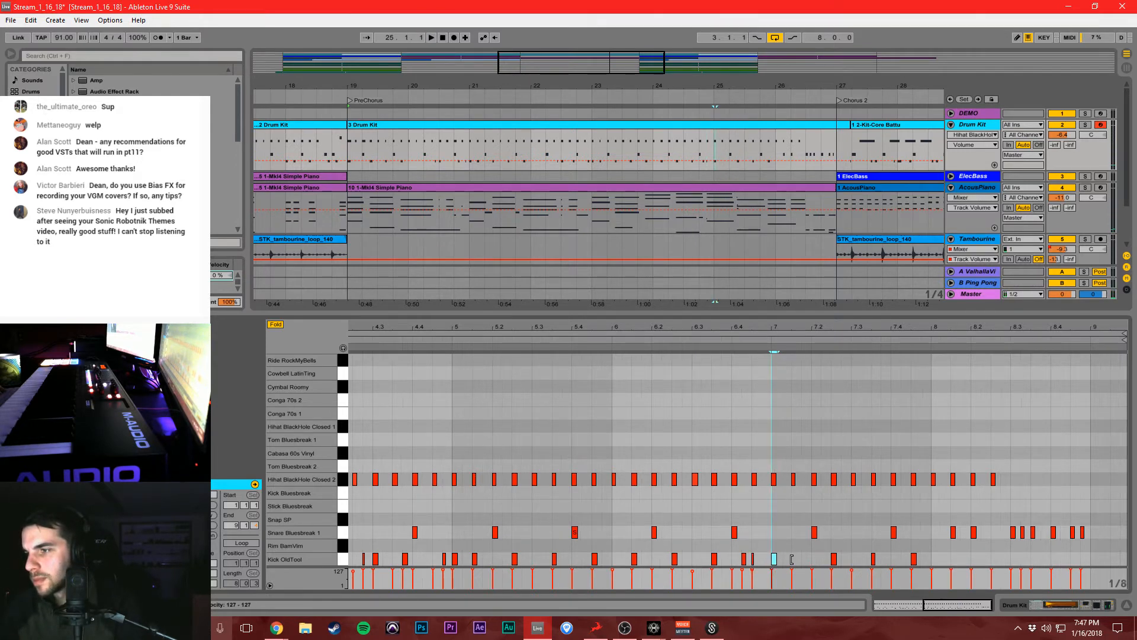
pyautogui.hotkey('ctrl', '2')
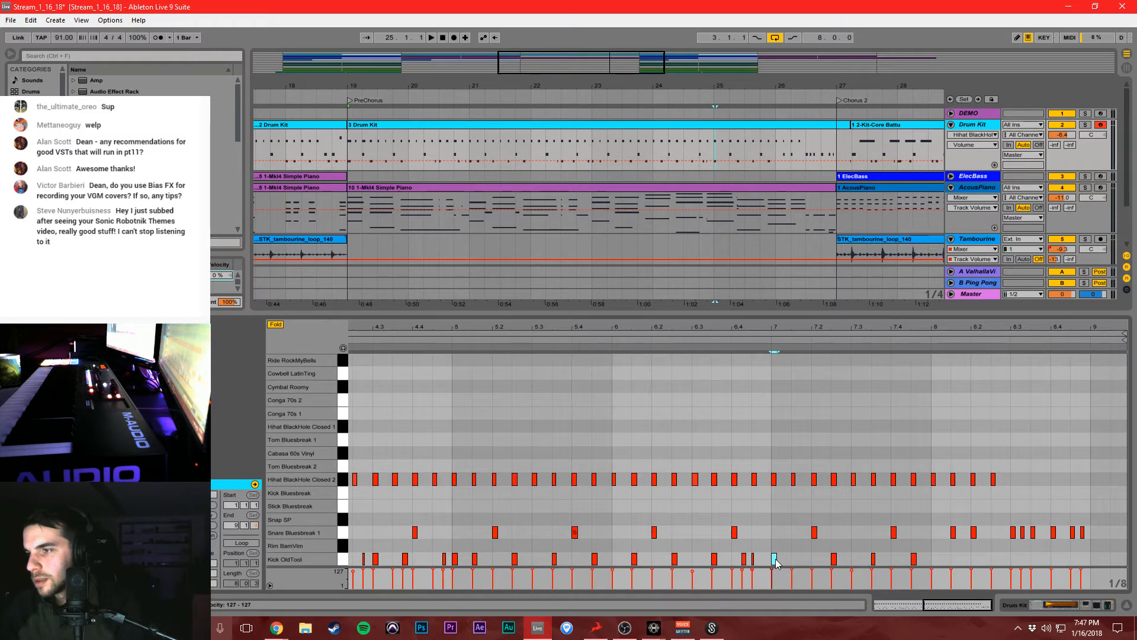
pyautogui.hotkey('ctrl', 'z')
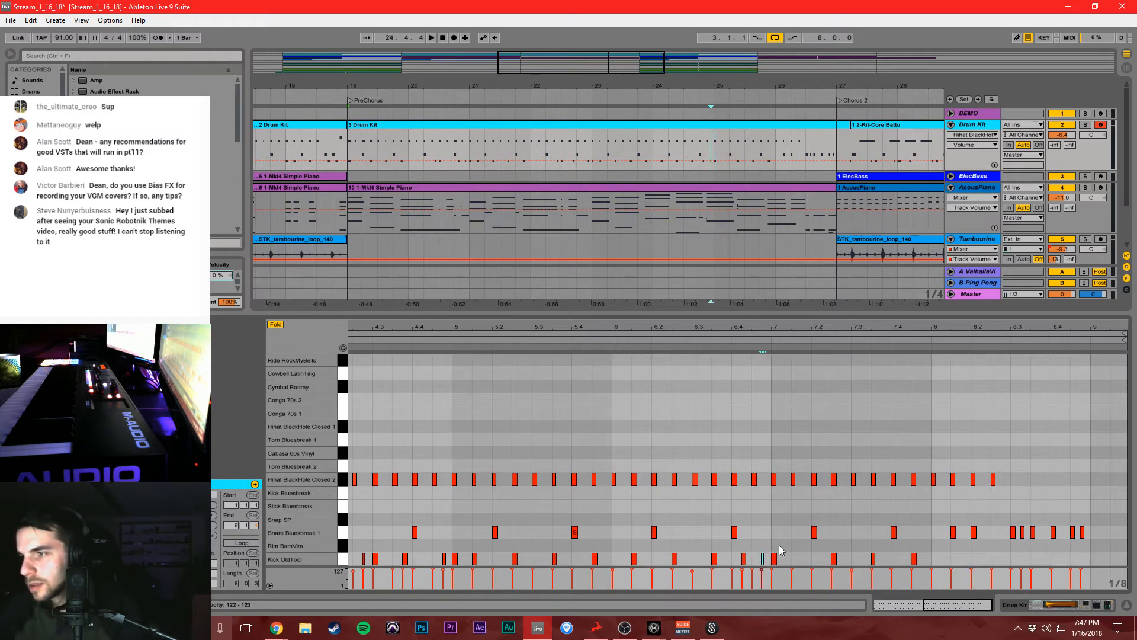
# Set a fixed 1/16 note grid and move the two Kick OldTool hits around bar 7 to 6.4.3 and 7.1.3.
pyautogui.rightClick(780, 550)
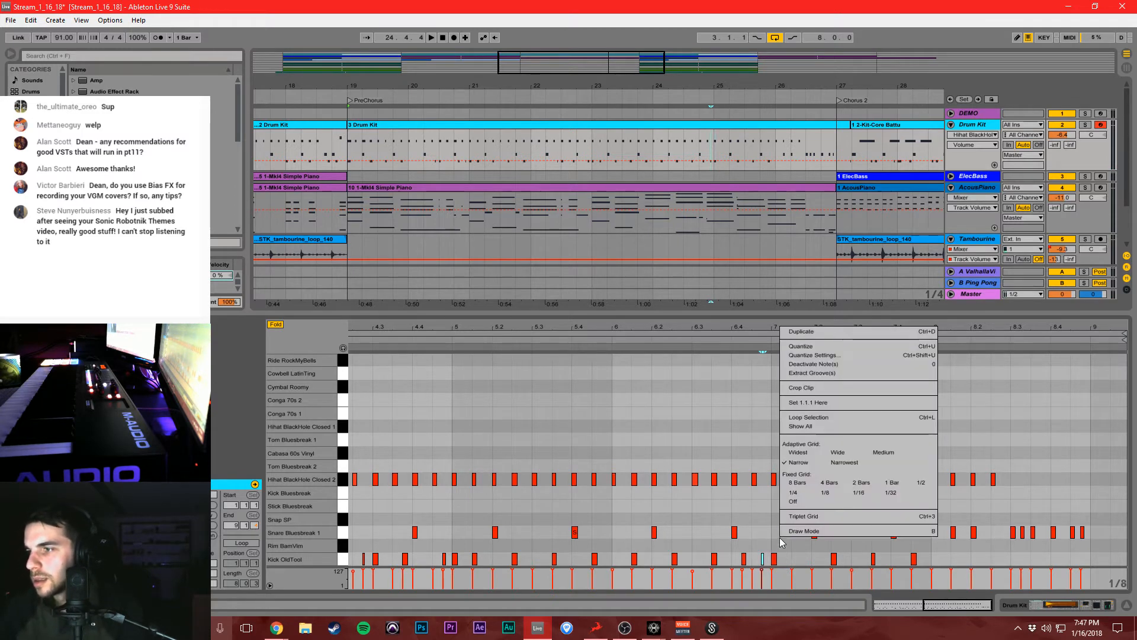
pyautogui.click(853, 489)
pyautogui.moveTo(777, 329); pyautogui.dragTo(775, 367)
pyautogui.click(752, 556)
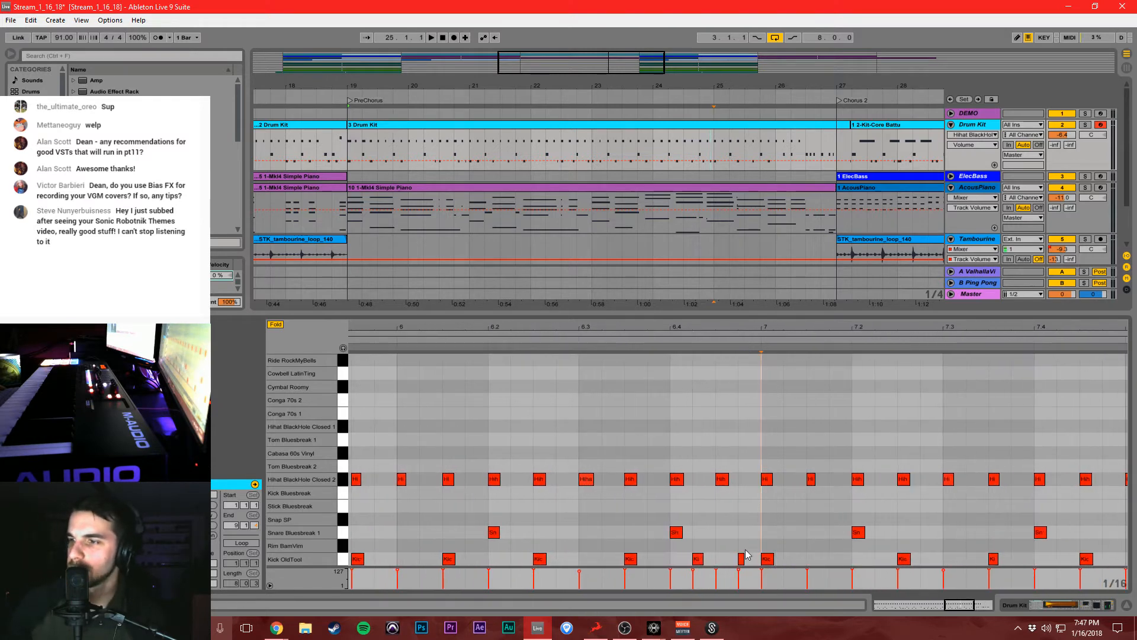
pyautogui.moveTo(742, 560); pyautogui.dragTo(811, 560)
pyautogui.press('Left')
# Play the edited PreChorus drum clip from its bar 6 through the snare fill in bar 8, and examine the fill's notes.
pyautogui.click(458, 338)
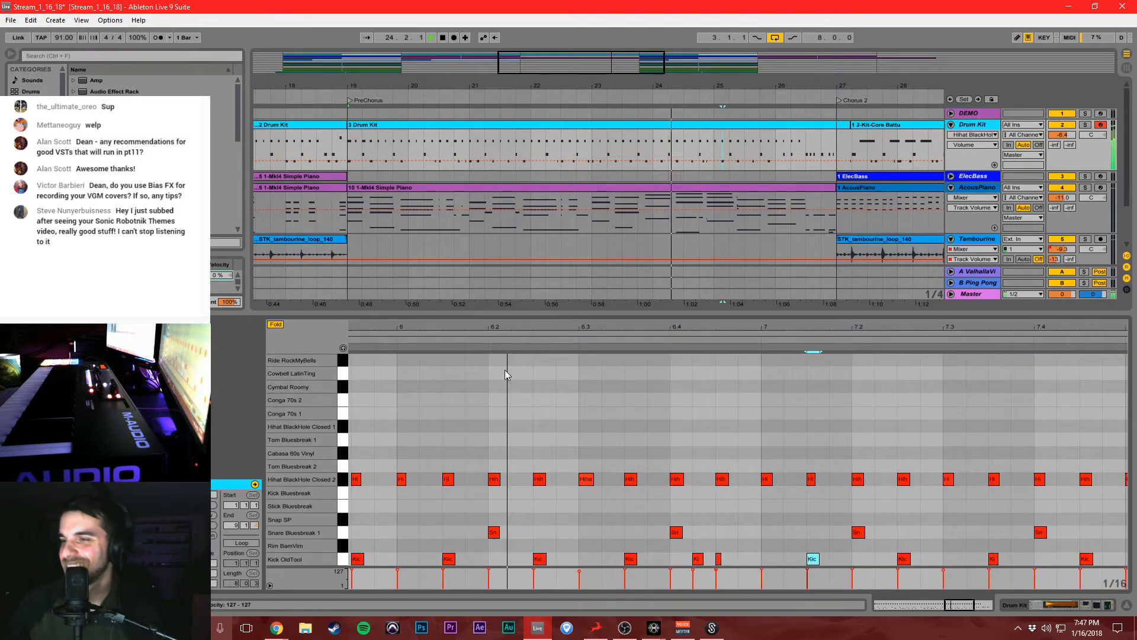
pyautogui.moveTo(609, 328); pyautogui.dragTo(609, 267)
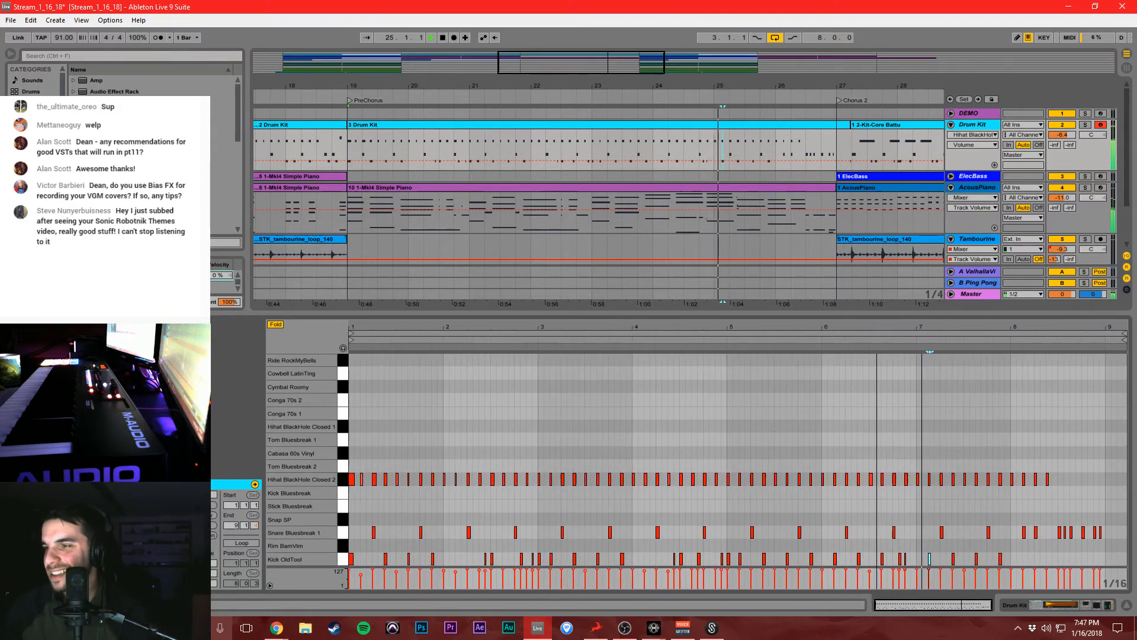
pyautogui.click(926, 432)
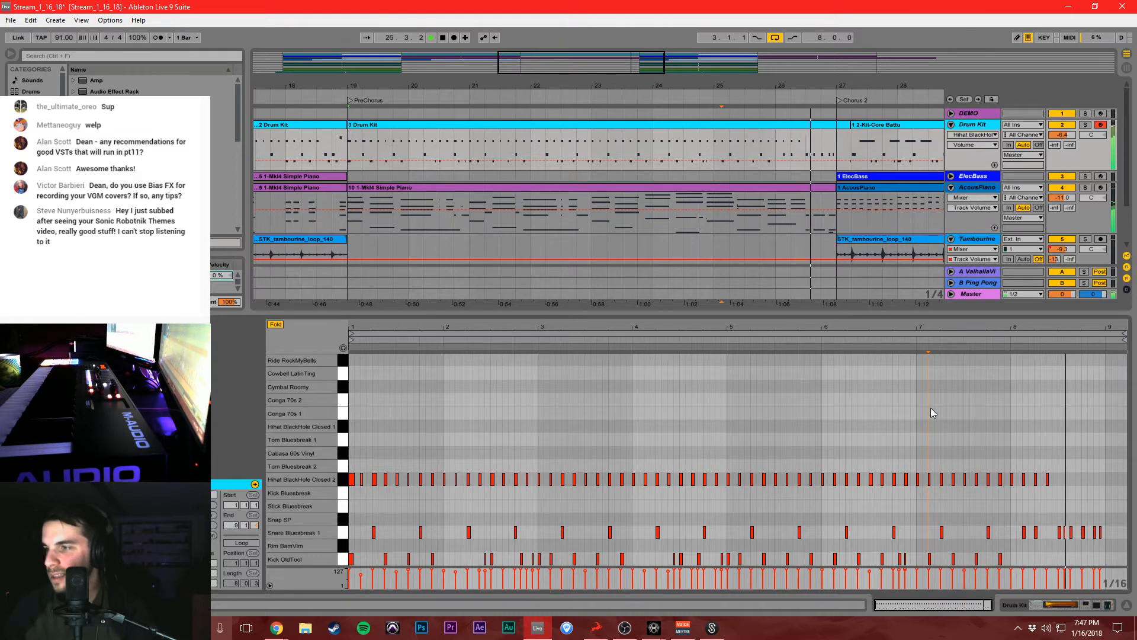
pyautogui.press('space')
pyautogui.click(1009, 421)
pyautogui.moveTo(1079, 330); pyautogui.dragTo(1079, 412)
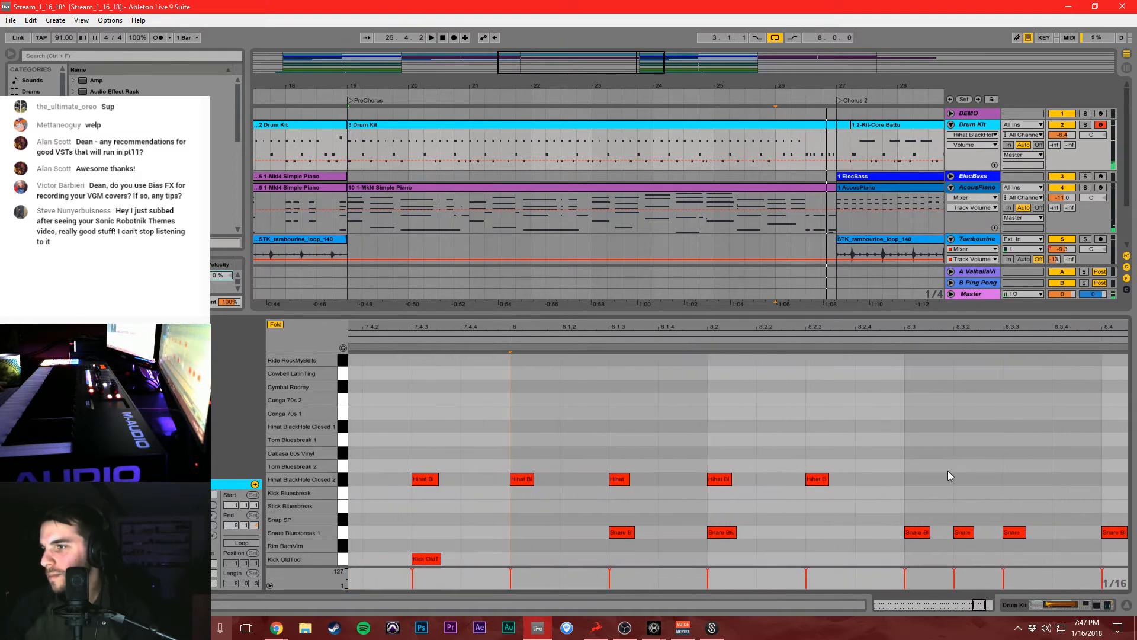
# Add a Tom Bluesbreak 1 hit at 8.2.3 in the PreChorus drum clip and play the fill into Chorus 2.
pyautogui.doubleClick(837, 442)
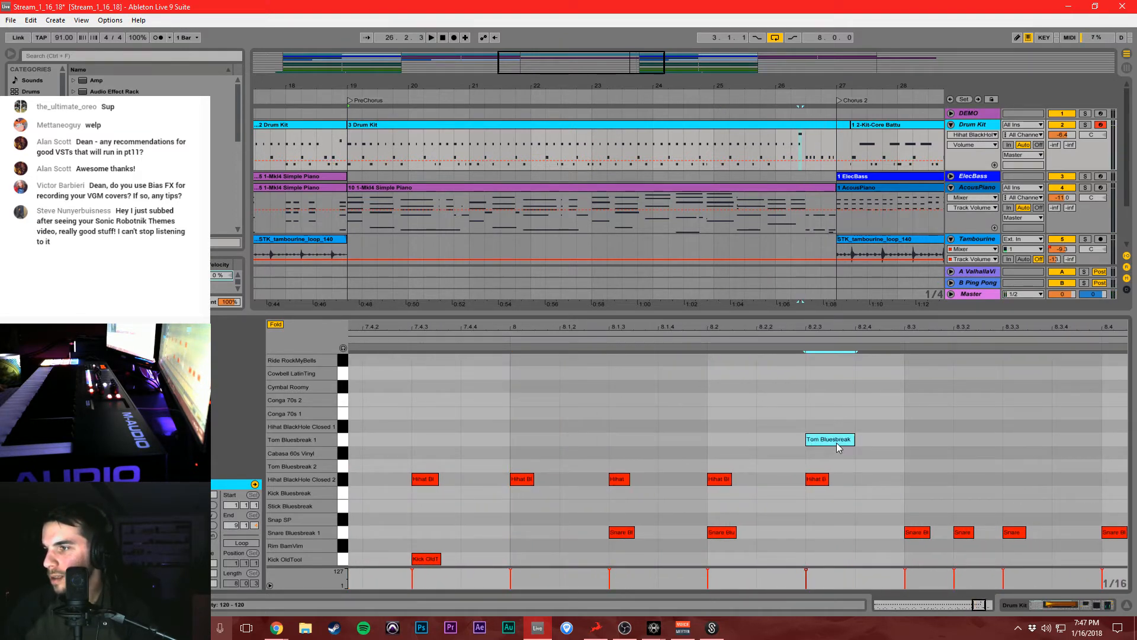
pyautogui.click(682, 343)
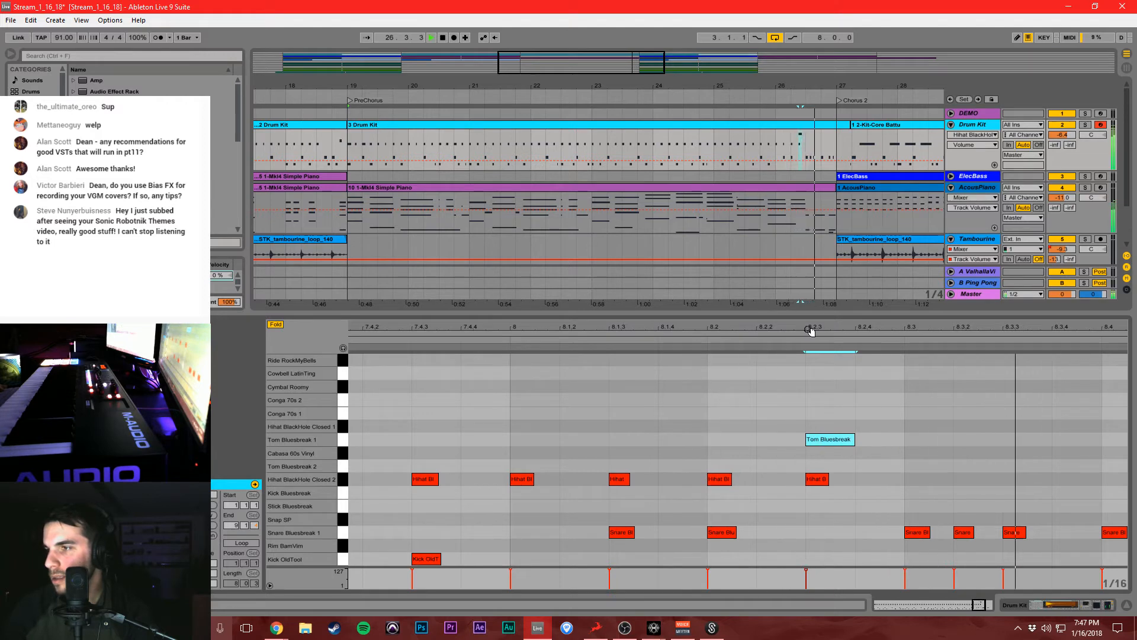
pyautogui.moveTo(811, 330); pyautogui.dragTo(853, 267)
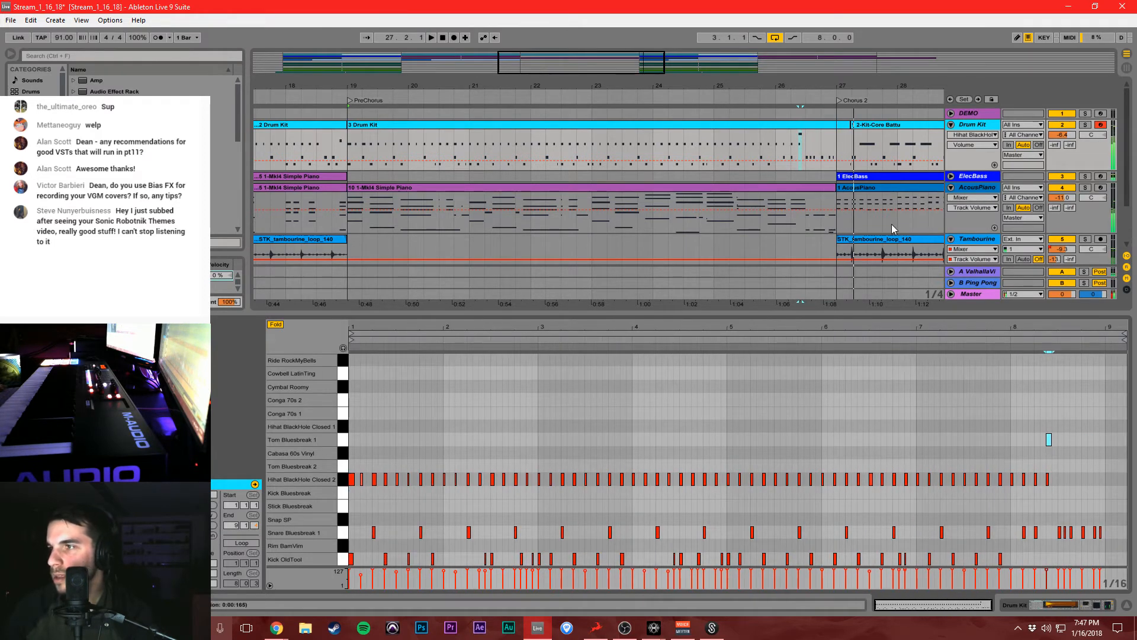
pyautogui.click(870, 218)
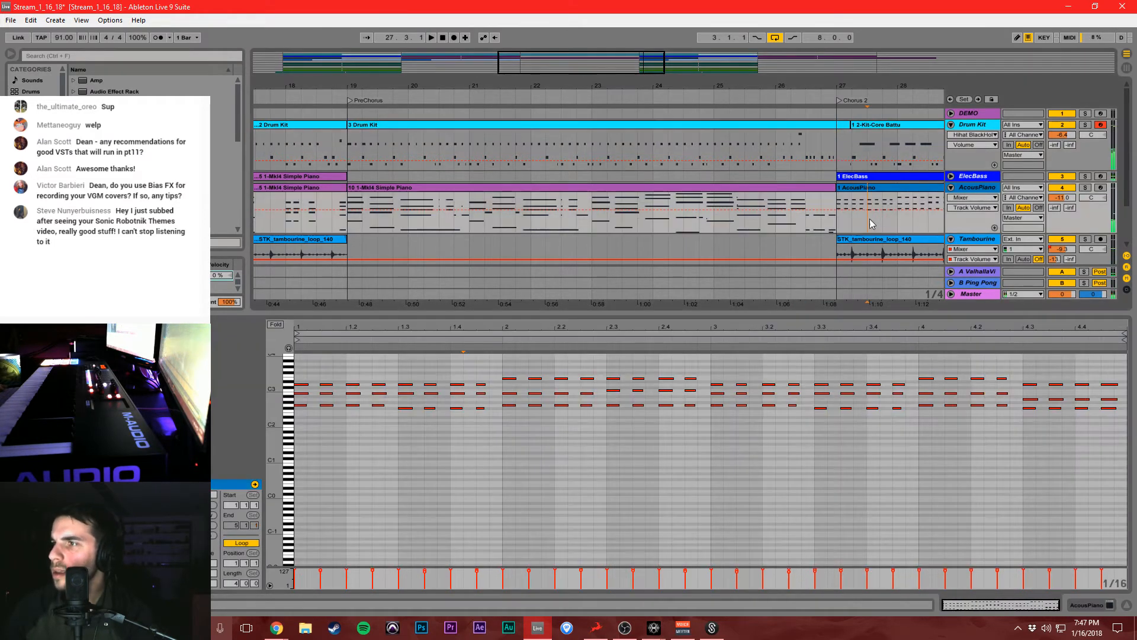
# Restore the start of the Chorus 2 drum clip to bar 27 and save the set.
pyautogui.click(861, 152)
pyautogui.press('space')
pyautogui.hotkey('ctrl', 's')
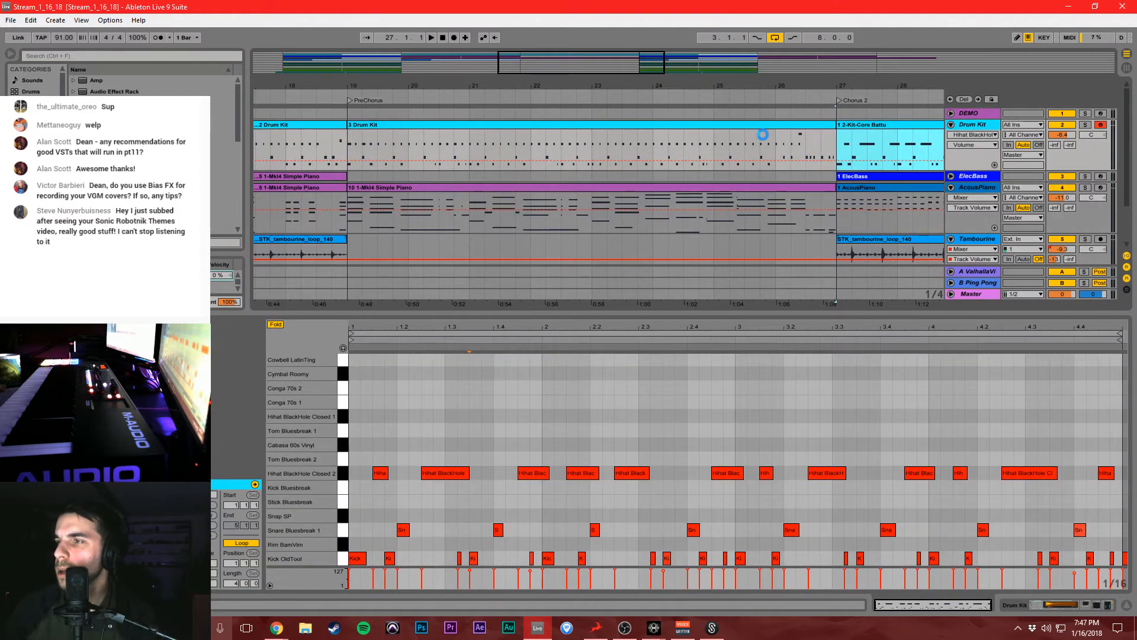
# Play the end of the PreChorus from bar 26 with the whole arrangement in view.
pyautogui.click(763, 135)
pyautogui.press('w')
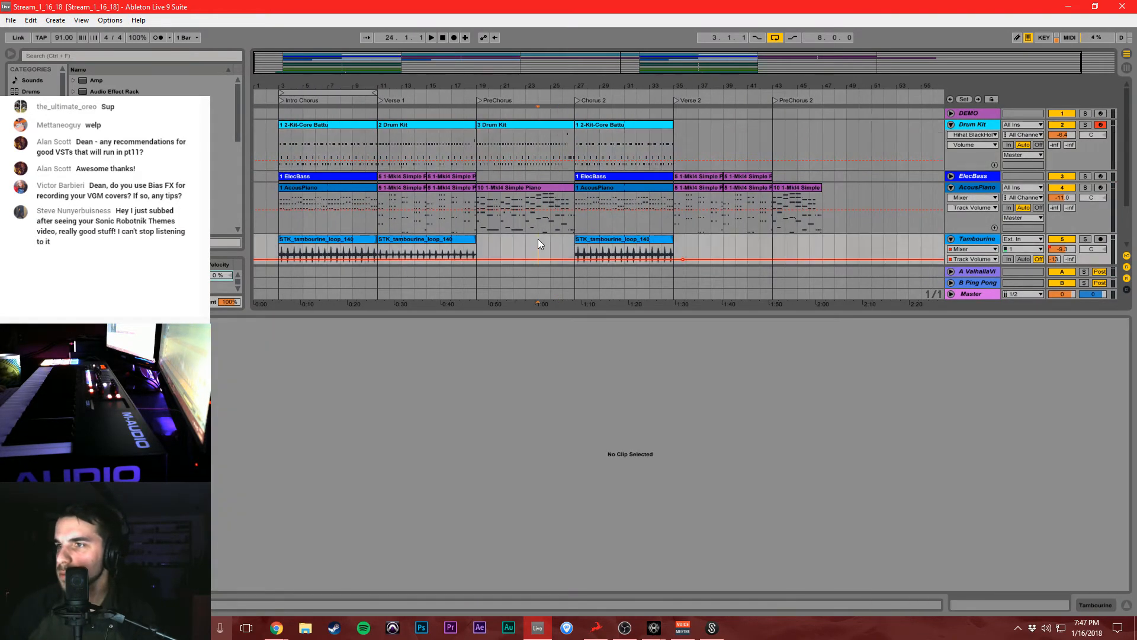
pyautogui.click(538, 239)
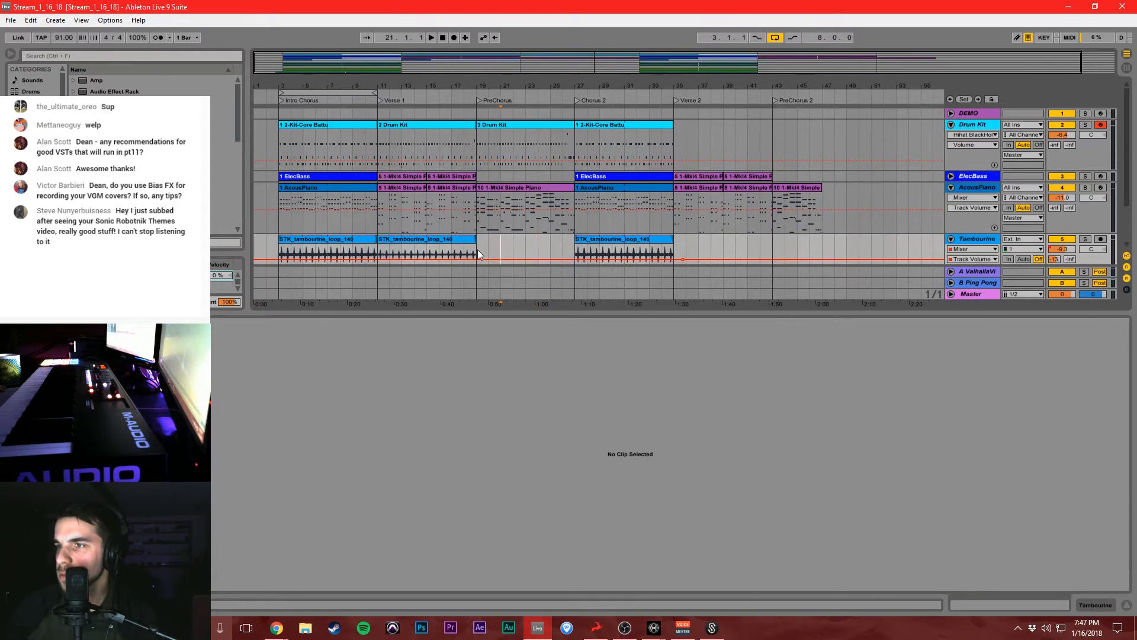
pyautogui.click(564, 252)
pyautogui.press('space')
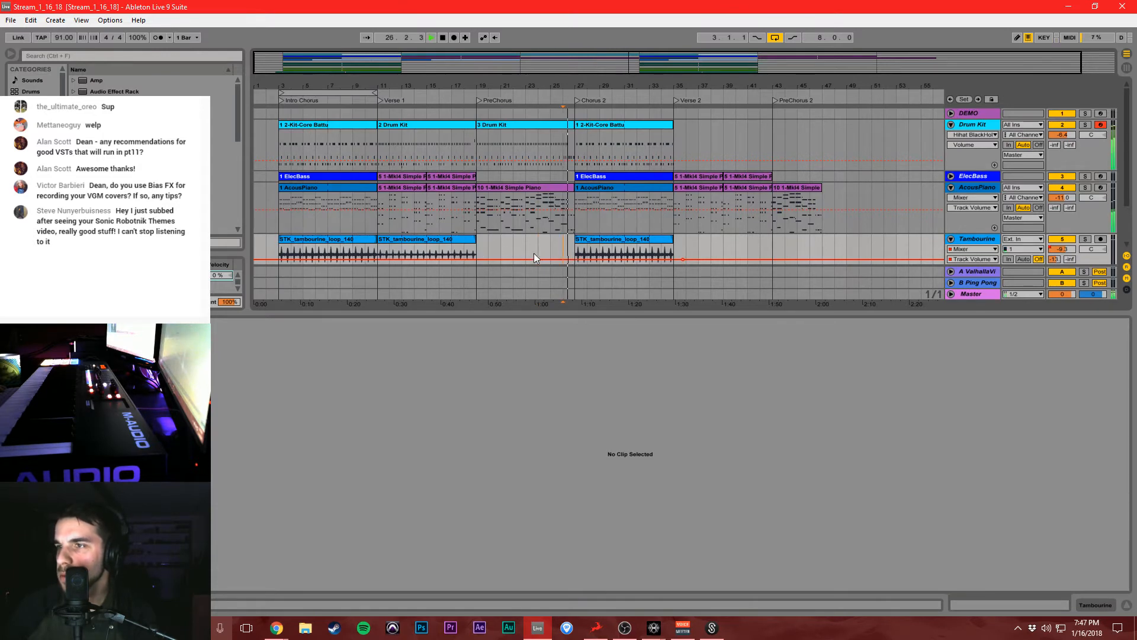
pyautogui.press('space')
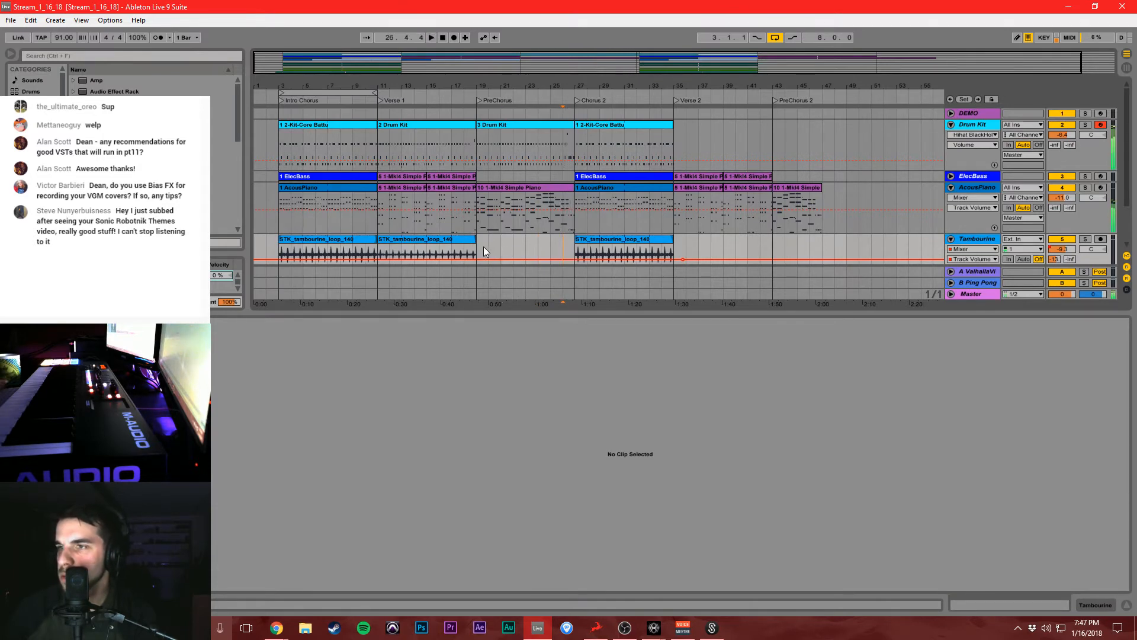
# Arm the ElecBass track for recording, save the set, and record a bass part over the PreChorus from bar 19.
pyautogui.click(480, 212)
pyautogui.moveTo(498, 82); pyautogui.dragTo(498, 74)
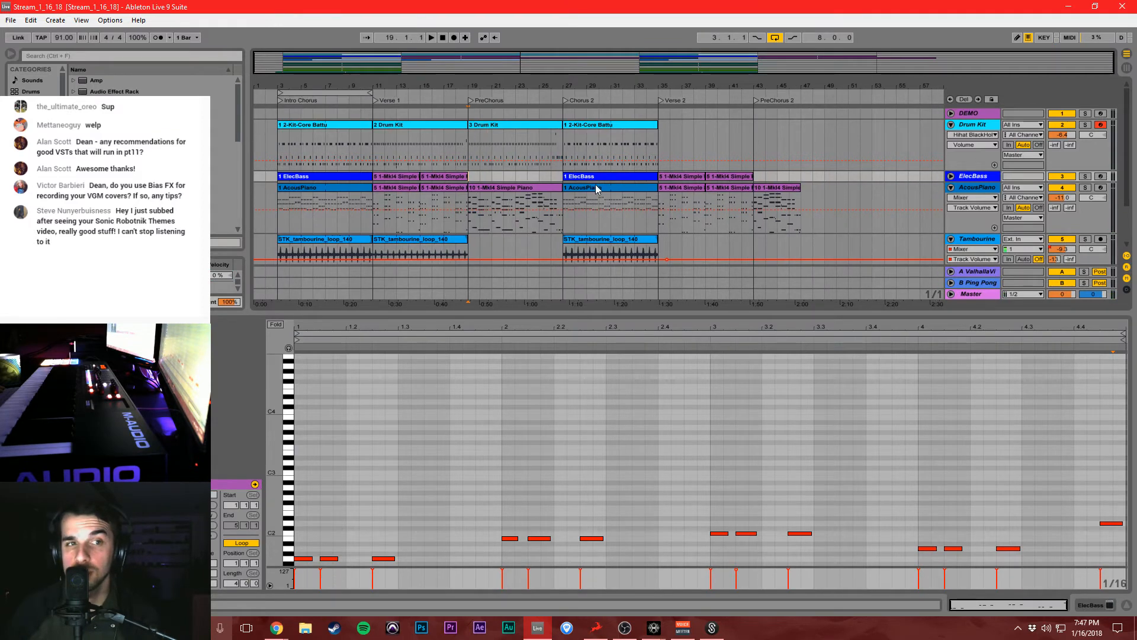
pyautogui.click(475, 174)
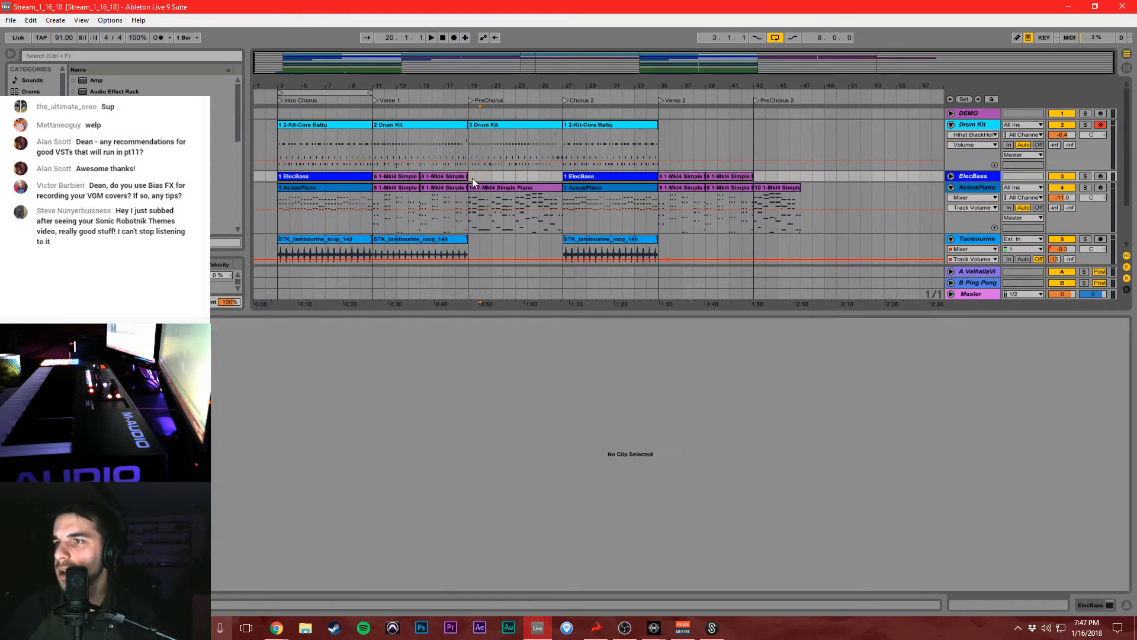
pyautogui.click(472, 177)
pyautogui.click(1100, 176)
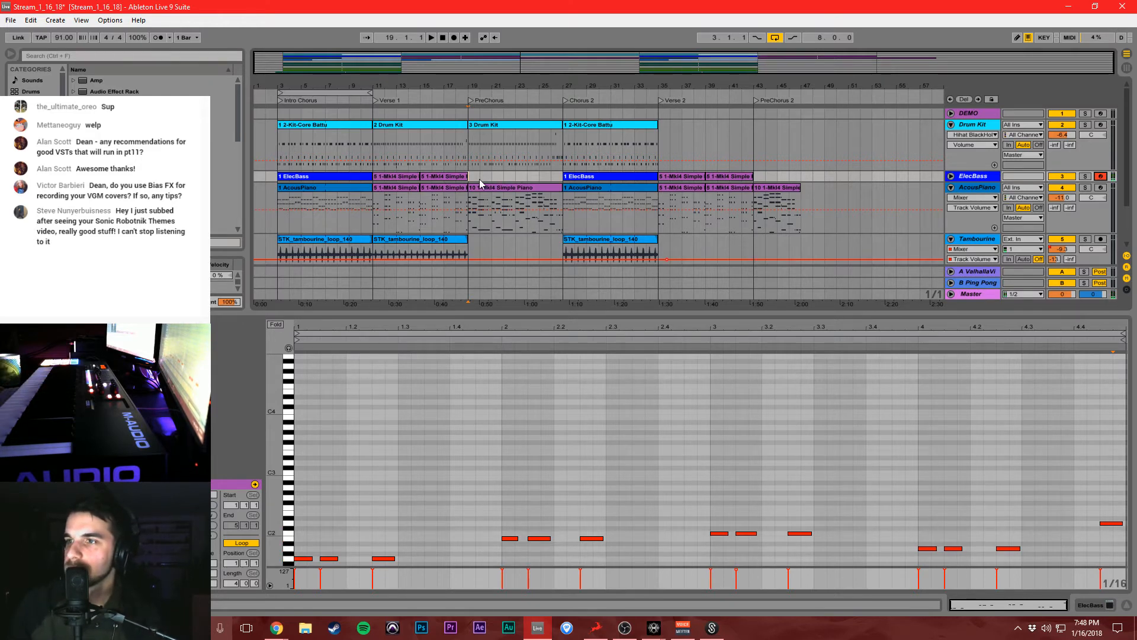
pyautogui.hotkey('ctrl', 's')
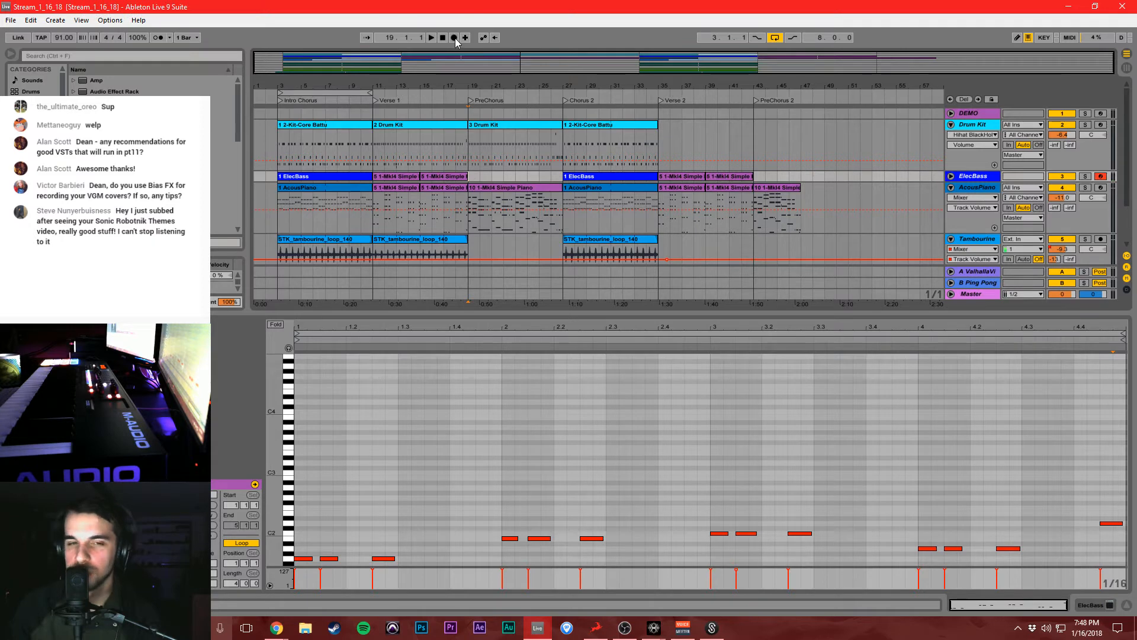
pyautogui.click(454, 38)
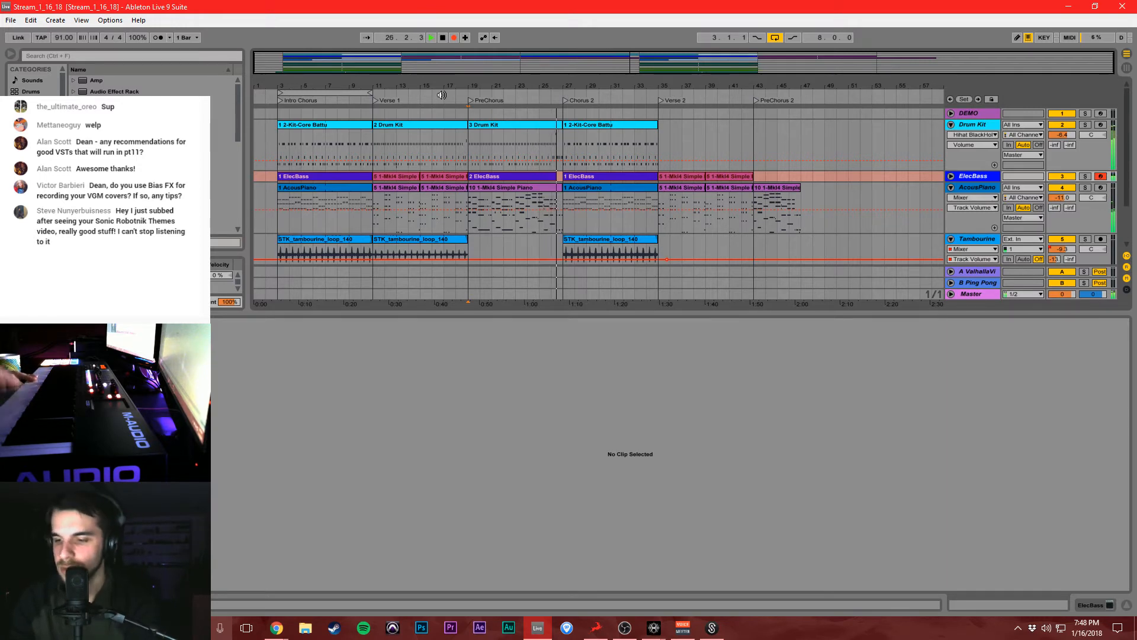
pyautogui.press('space')
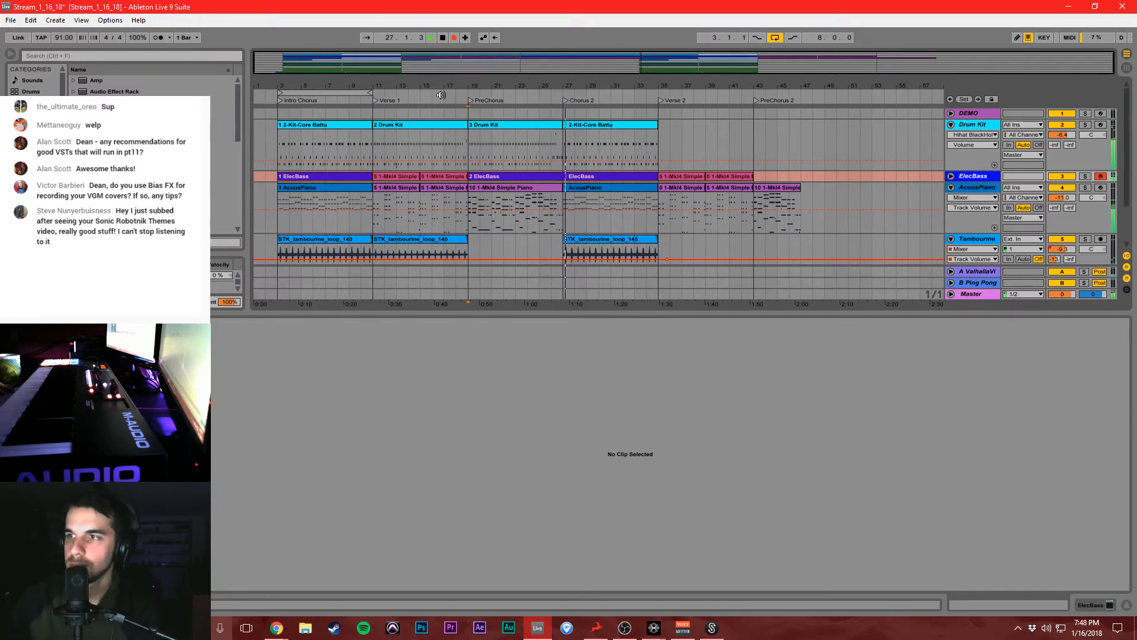
# Open the recorded PreChorus bass clip in an enlarged note editor and play it from the clip's bar 5.
pyautogui.click(535, 177)
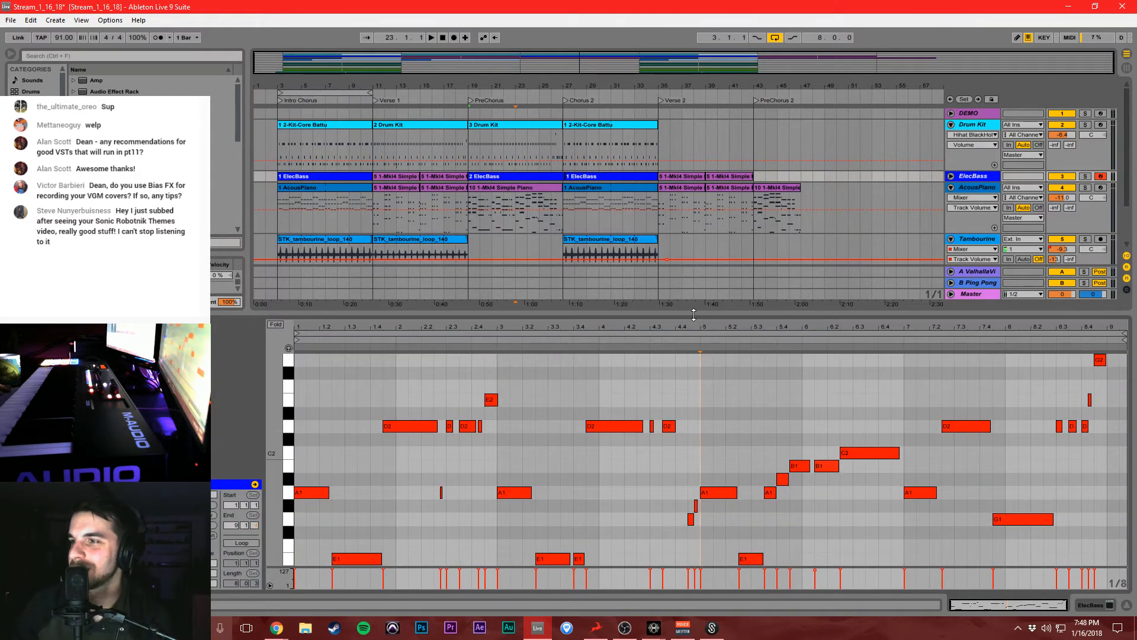
pyautogui.moveTo(698, 317); pyautogui.dragTo(698, 252)
pyautogui.click(784, 348)
pyautogui.press('space')
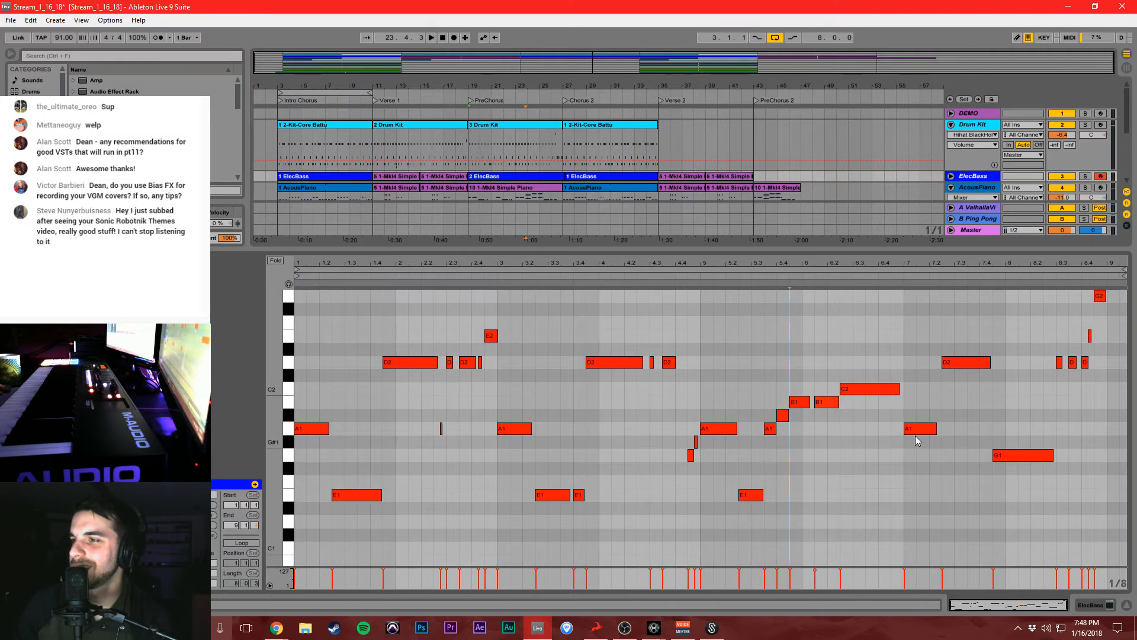
# Extend the A1 note at the clip's bar 7 back to 6.4.3, end the preceding C2 there, and play the result.
pyautogui.click(920, 429)
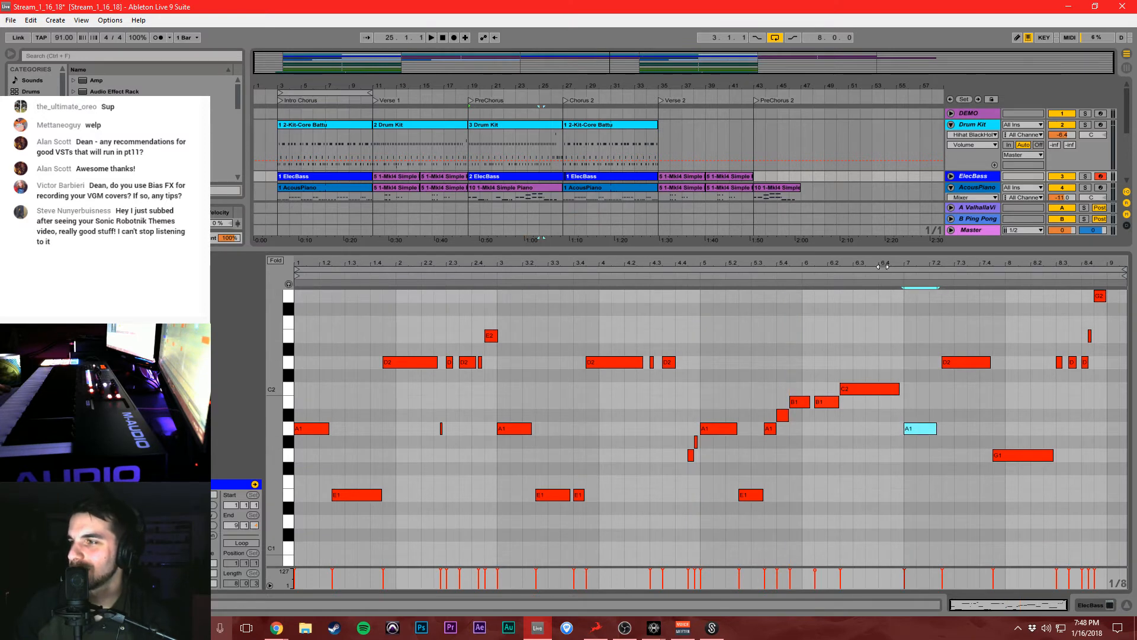
pyautogui.moveTo(883, 266)
pyautogui.mouseDown()
pyautogui.moveTo(951, 444)
pyautogui.moveTo(906, 428)
pyautogui.moveTo(909, 399)
pyautogui.moveTo(895, 392)
pyautogui.mouseUp()
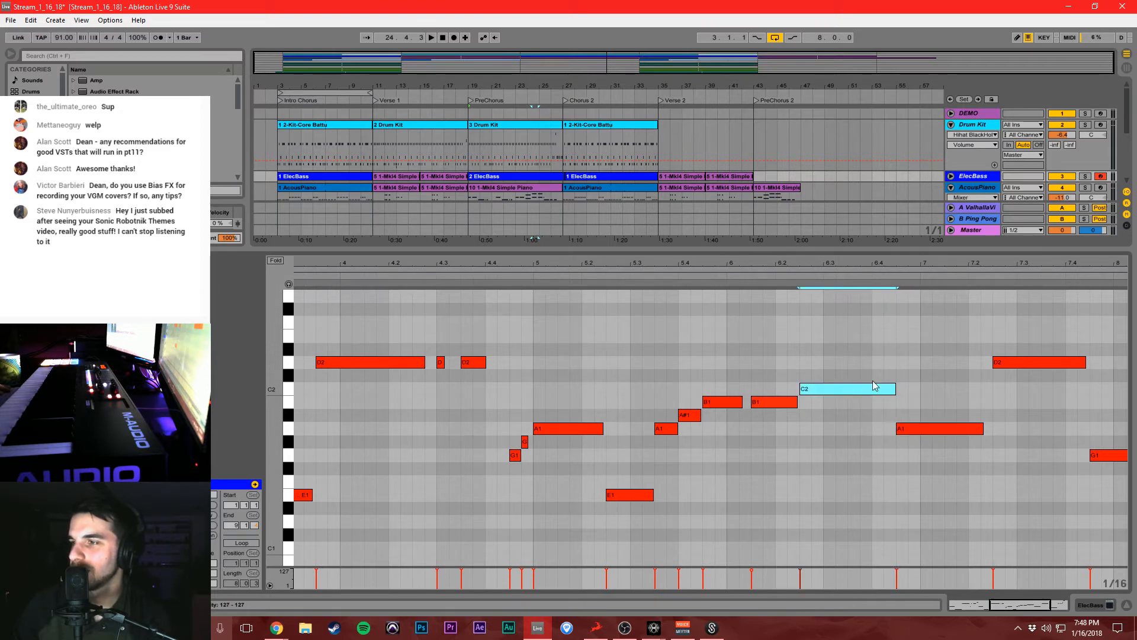
pyautogui.click(666, 279)
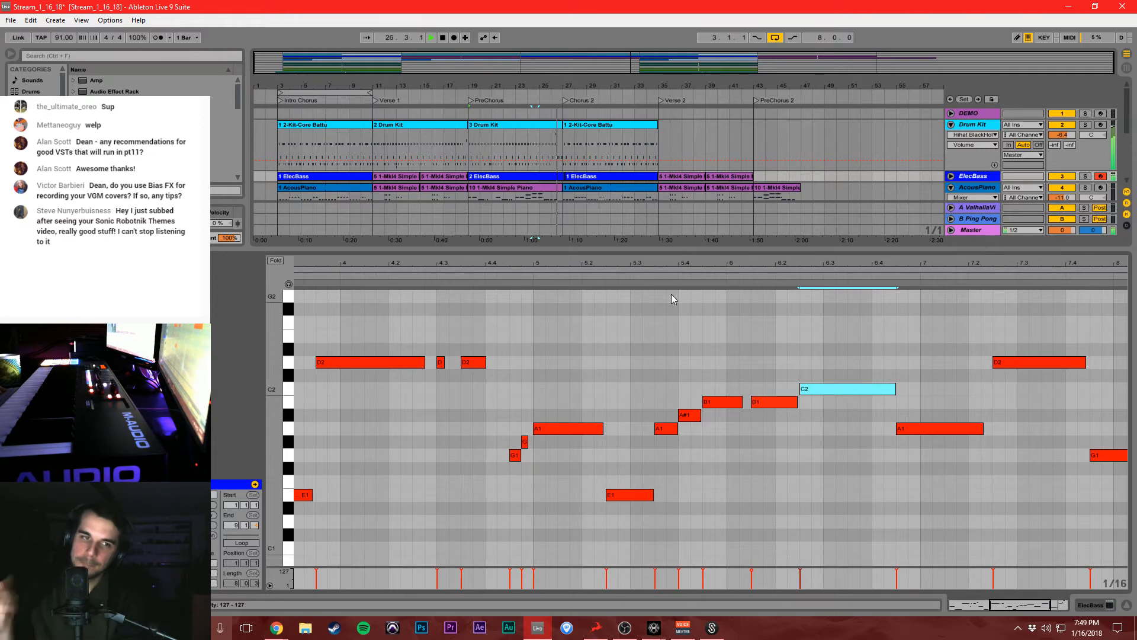
pyautogui.press('space')
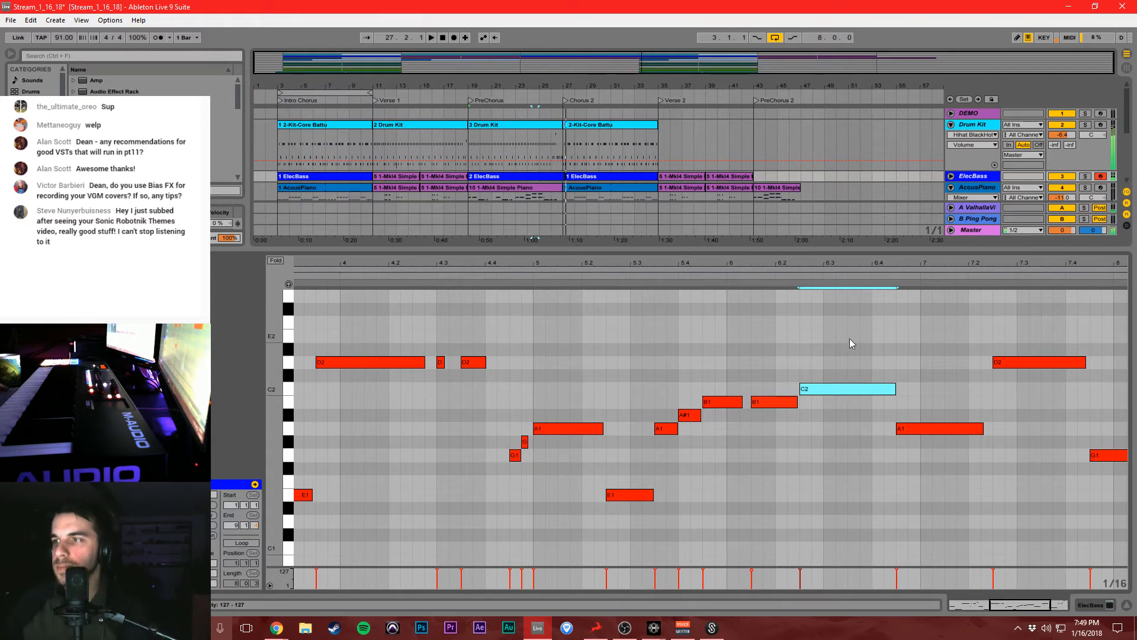
# Save the set and enlarge the arrangement area to show the Lead, EG and 12 Audio tracks.
pyautogui.click(849, 339)
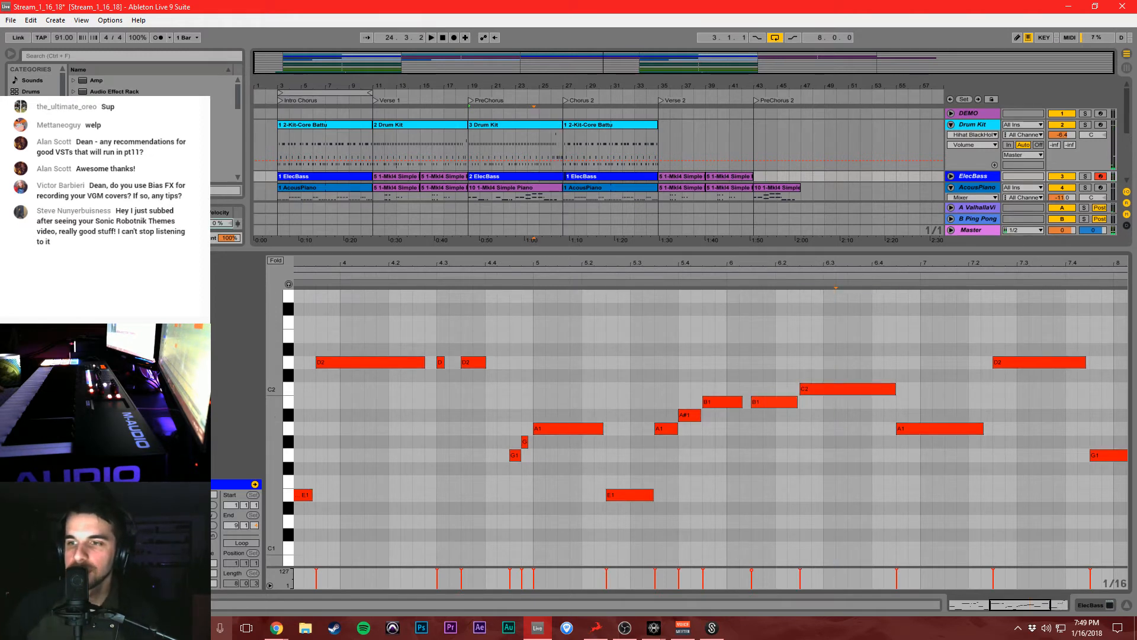
pyautogui.hotkey('ctrl', 'a')
pyautogui.click(457, 388)
pyautogui.hotkey('ctrl', 's')
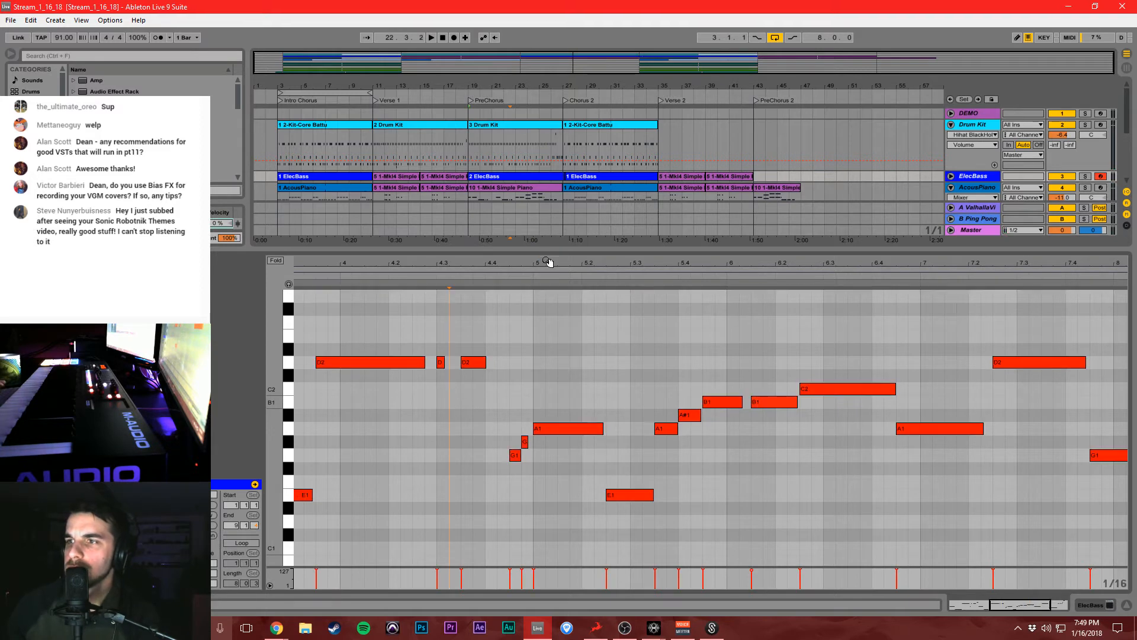
pyautogui.moveTo(546, 253); pyautogui.dragTo(534, 431)
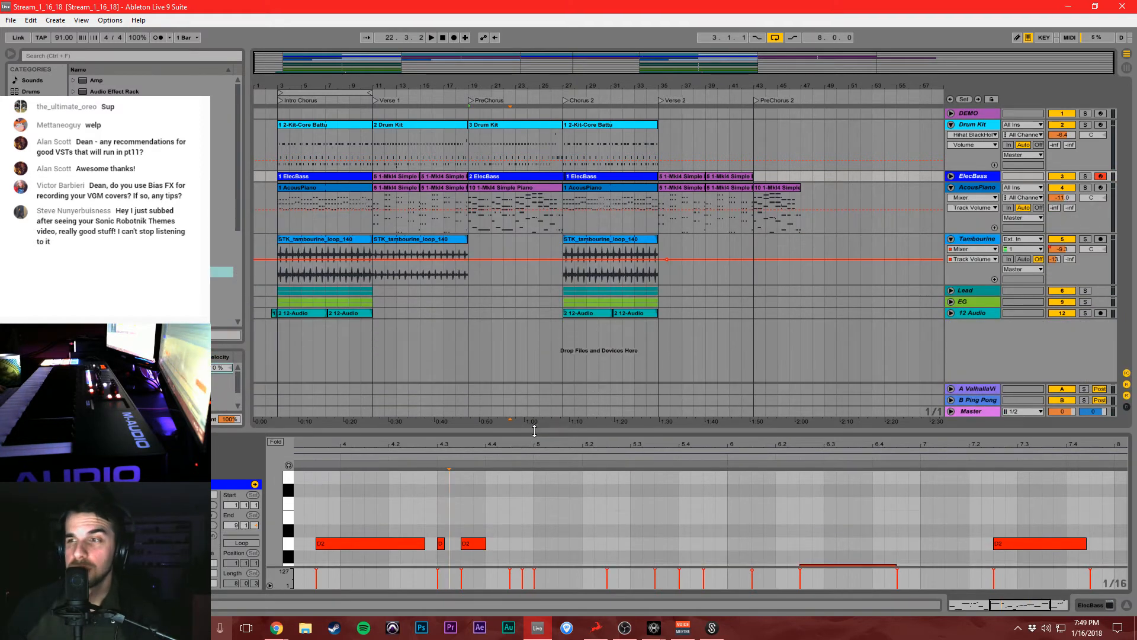
pyautogui.click(516, 346)
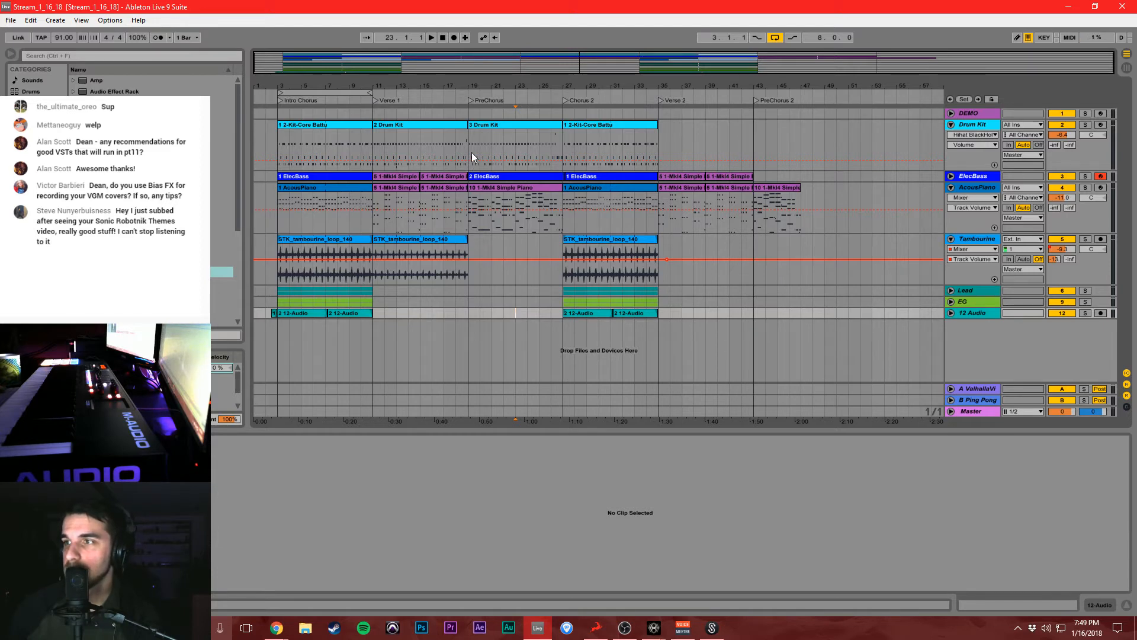
pyautogui.moveTo(472, 153); pyautogui.dragTo(526, 207)
pyautogui.click(373, 152)
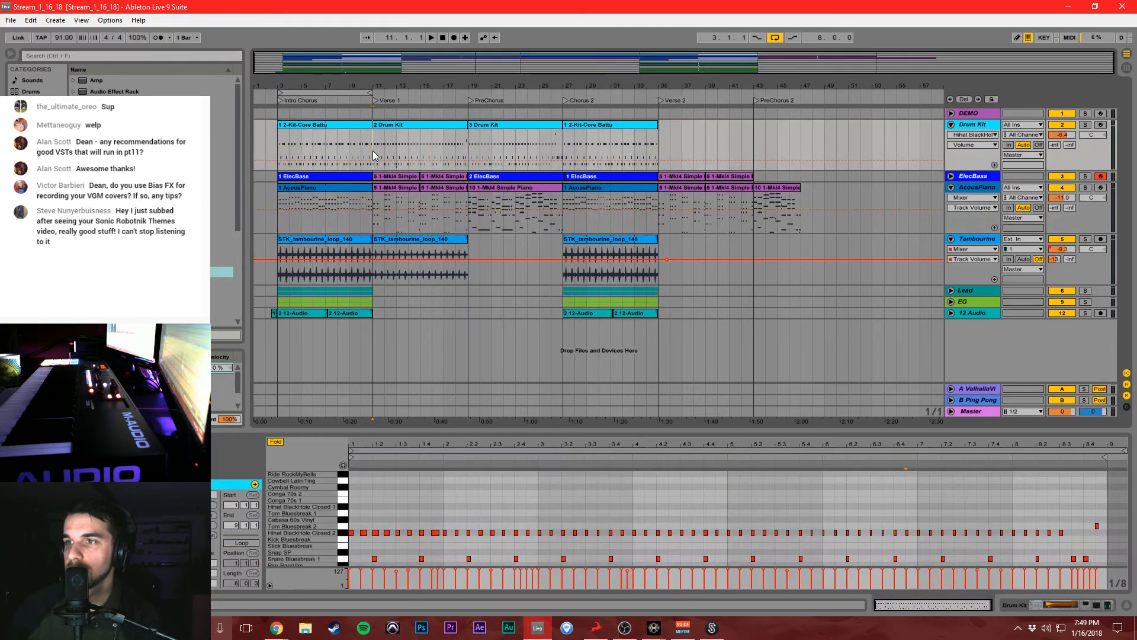
pyautogui.moveTo(374, 152); pyautogui.dragTo(560, 268)
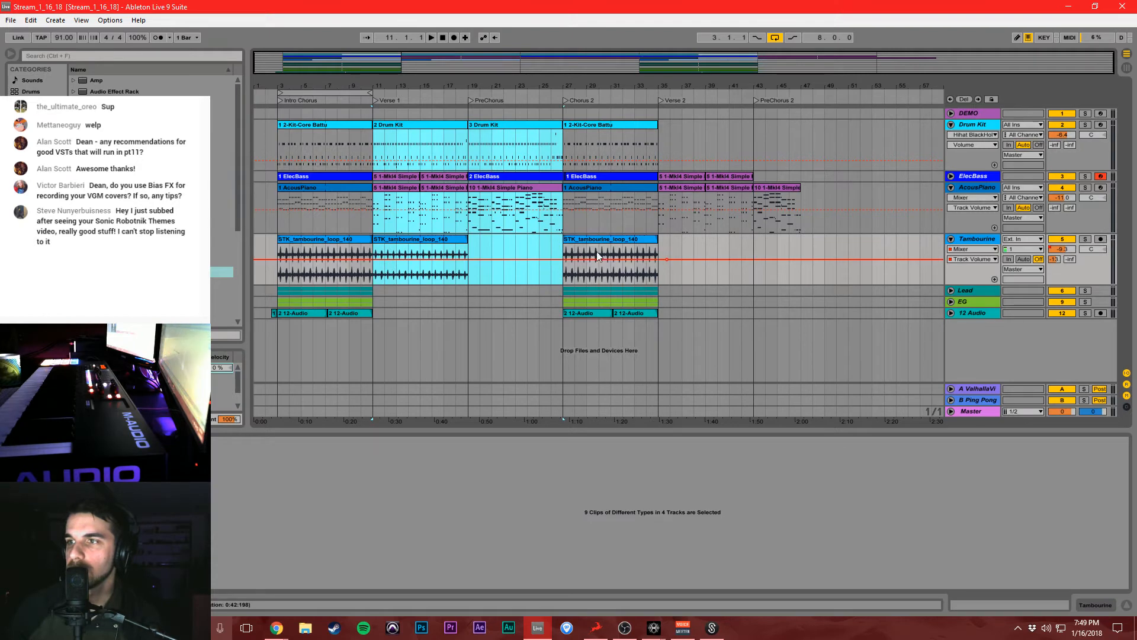
pyautogui.click(466, 165)
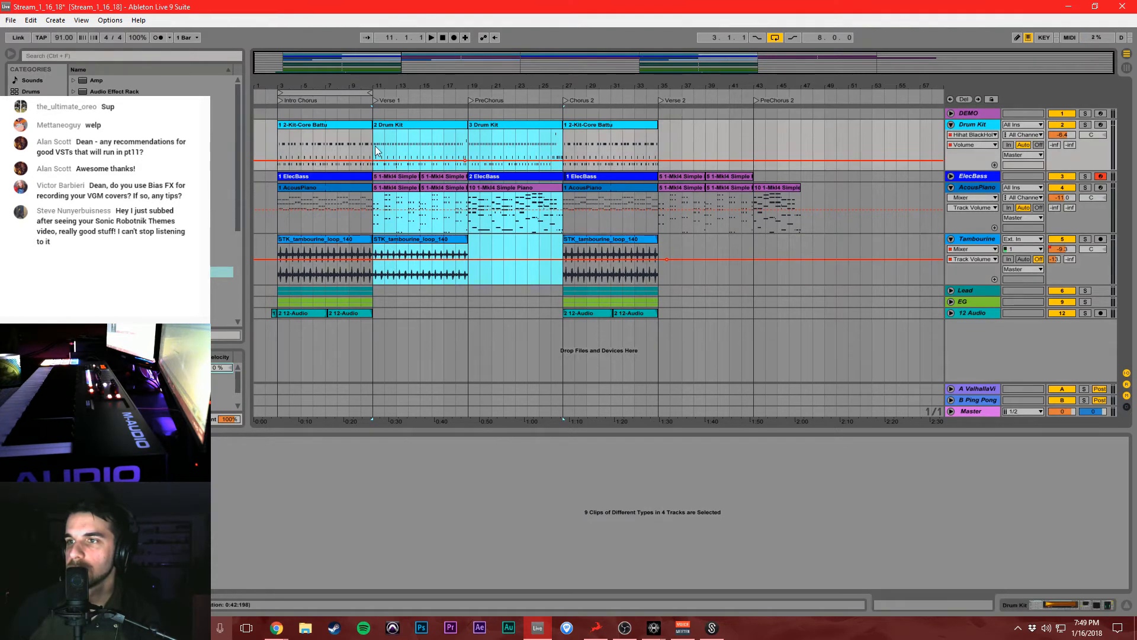
# Copy the Verse 1 clips from the Drum Kit through Tambourine tracks into the Verse 2 section.
pyautogui.moveTo(376, 150); pyautogui.dragTo(470, 261)
pyautogui.click(664, 160)
pyautogui.moveTo(683, 190); pyautogui.dragTo(749, 261)
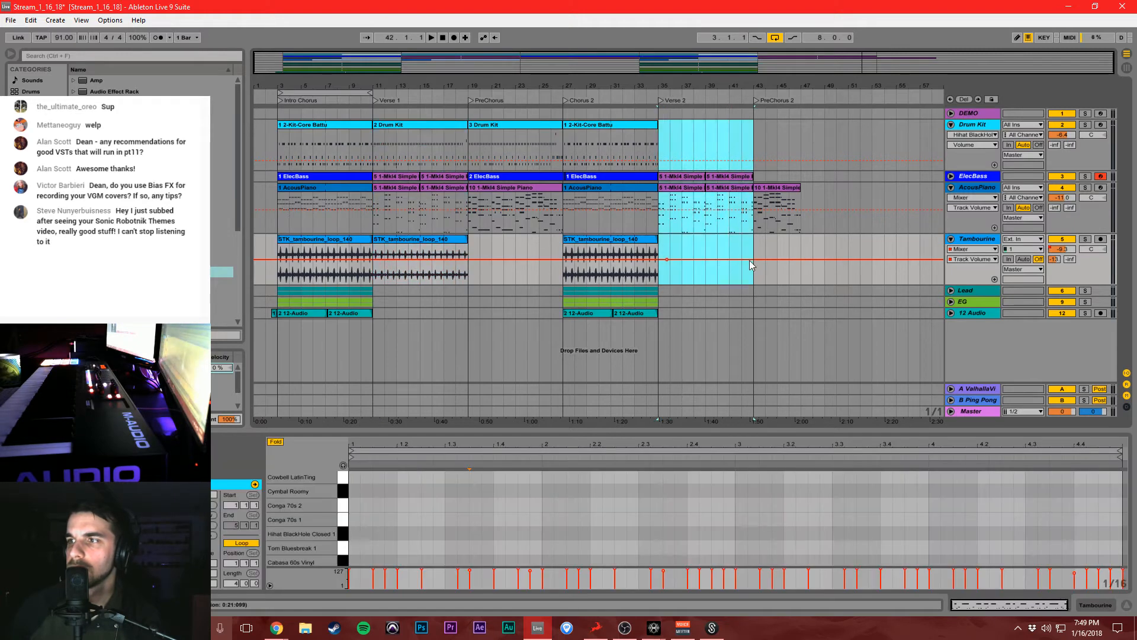
pyautogui.hotkey('ctrl', 'v')
pyautogui.click(799, 139)
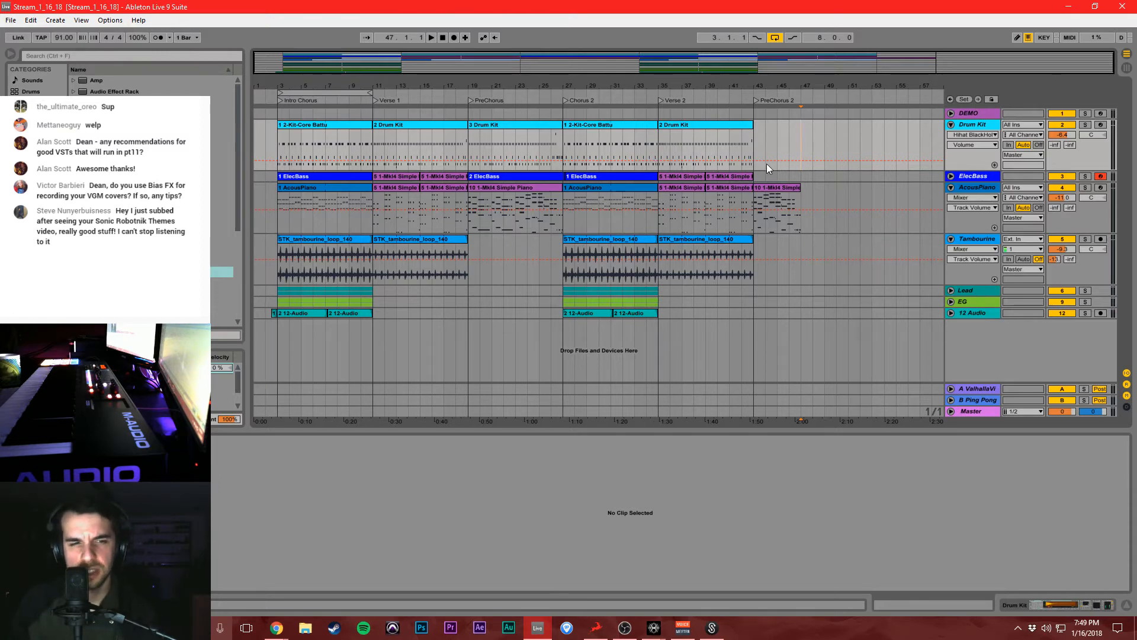
# Open the Master track's device chain and add an audio effect from the browser to it.
pyautogui.click(514, 138)
pyautogui.click(975, 411)
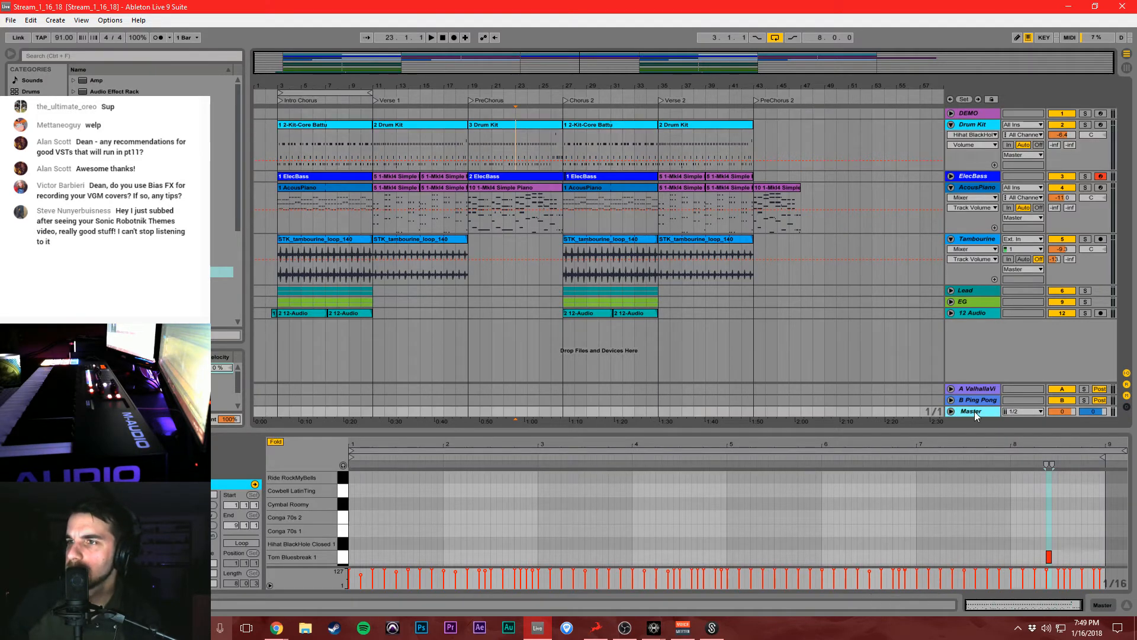
pyautogui.doubleClick(975, 411)
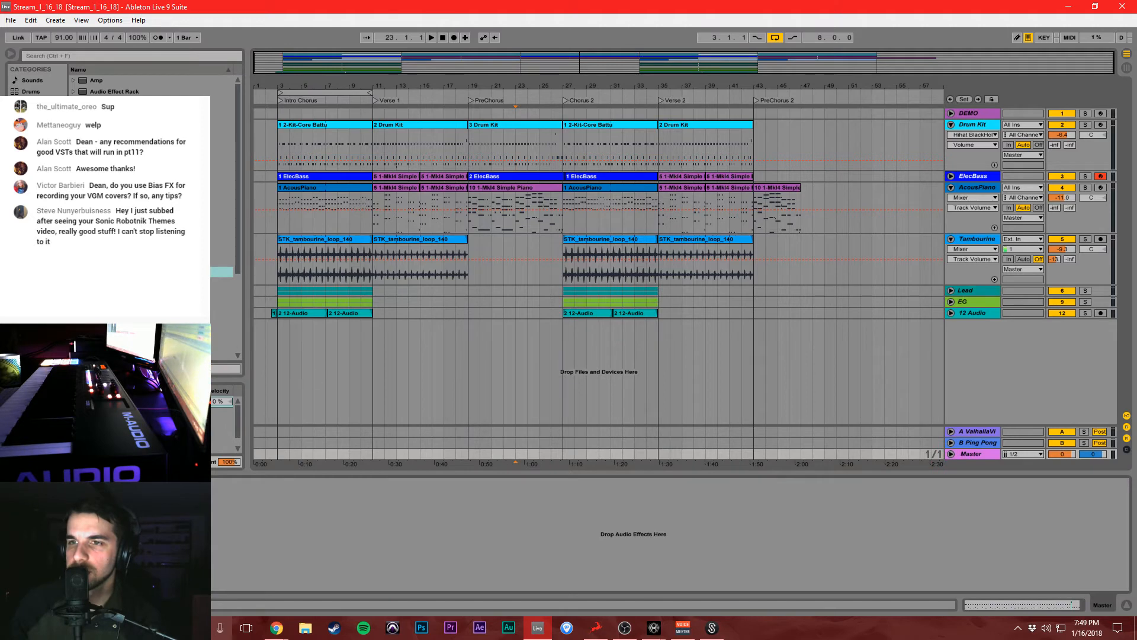
pyautogui.scroll(-3, 154, 225)
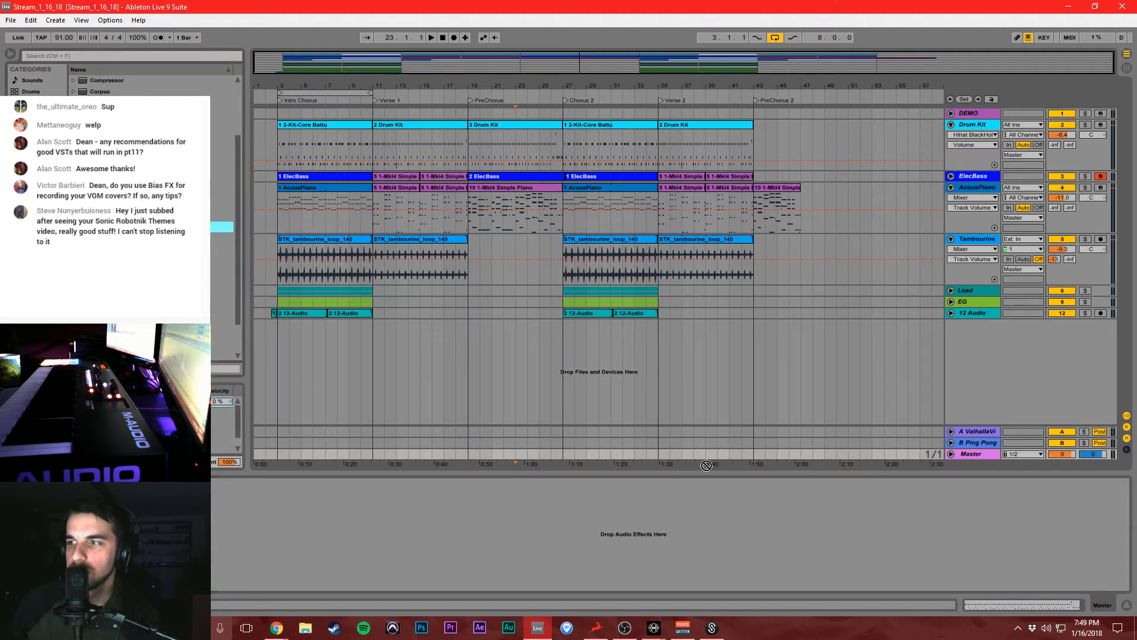
pyautogui.moveTo(973, 455); pyautogui.dragTo(972, 454)
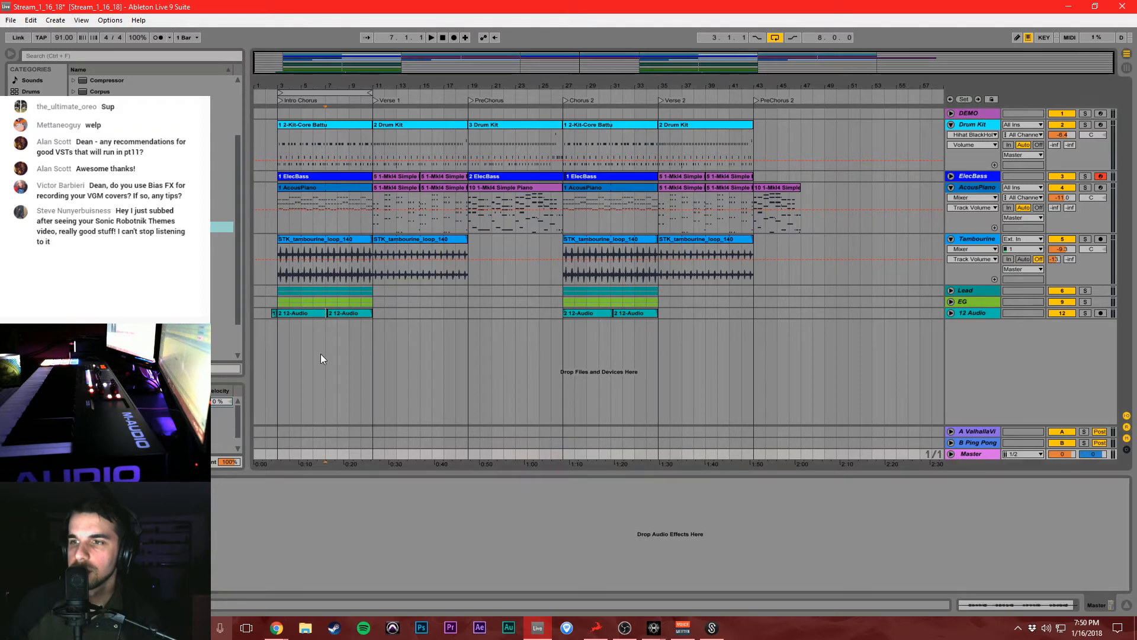
# Save the set and play the arrangement from bar 2 through the looped Intro Chorus.
pyautogui.click(283, 343)
pyautogui.click(265, 302)
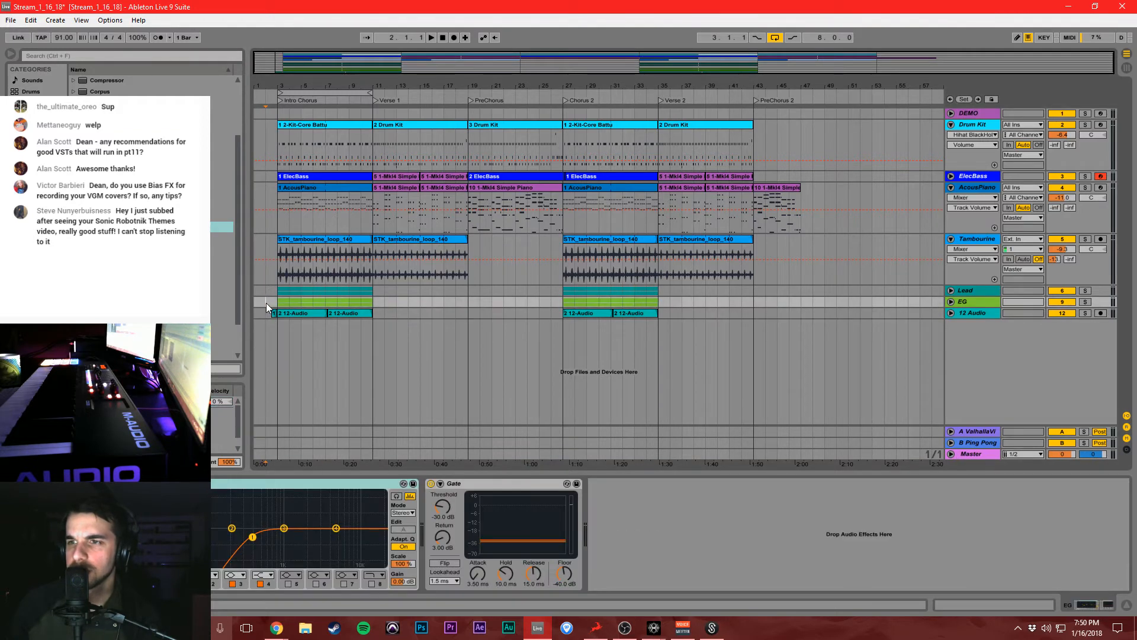
pyautogui.hotkey('ctrl', 's')
pyautogui.press('space')
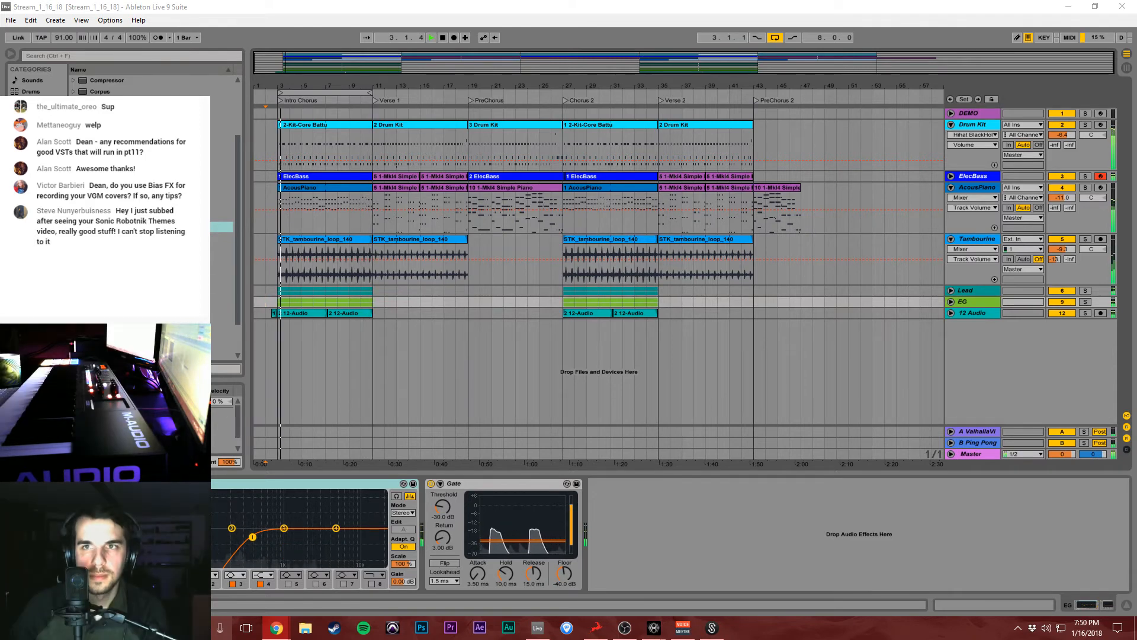
pyautogui.hotkey('alt', 'Tab')
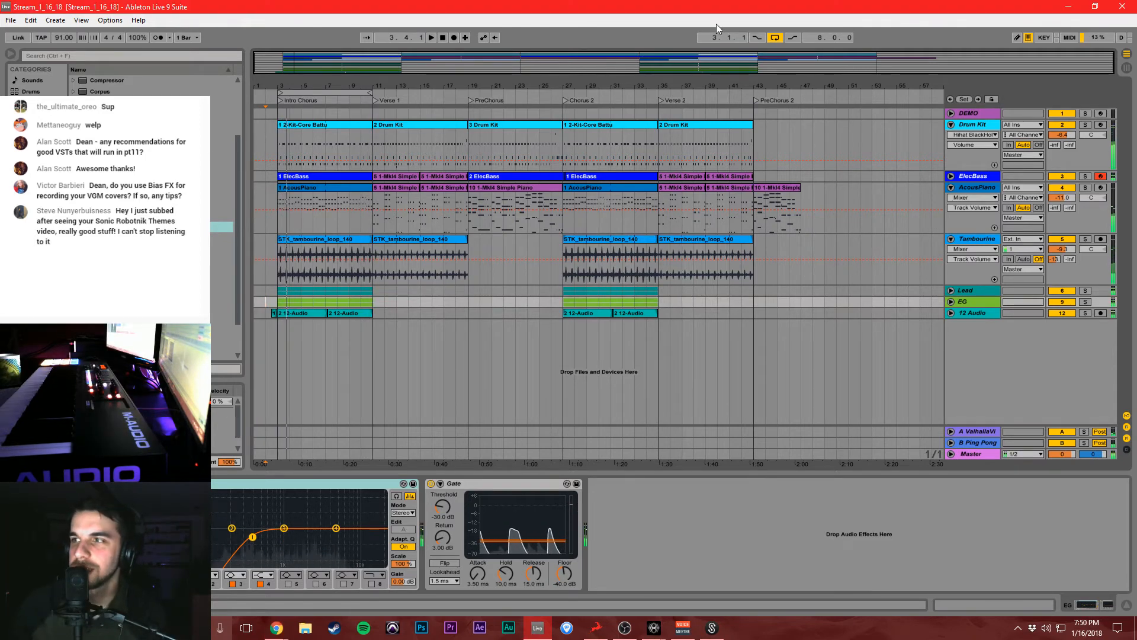
# Turn off arrangement looping and play from bar 10 into Verse 1.
pyautogui.click(775, 37)
pyautogui.click(357, 223)
pyautogui.press('space')
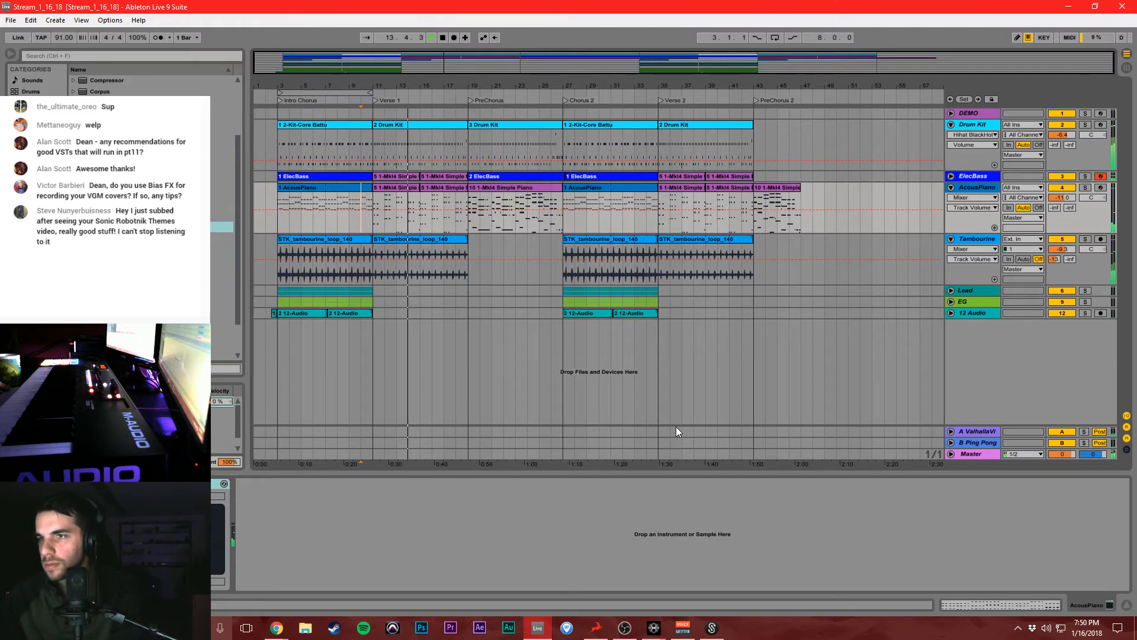
pyautogui.click(685, 388)
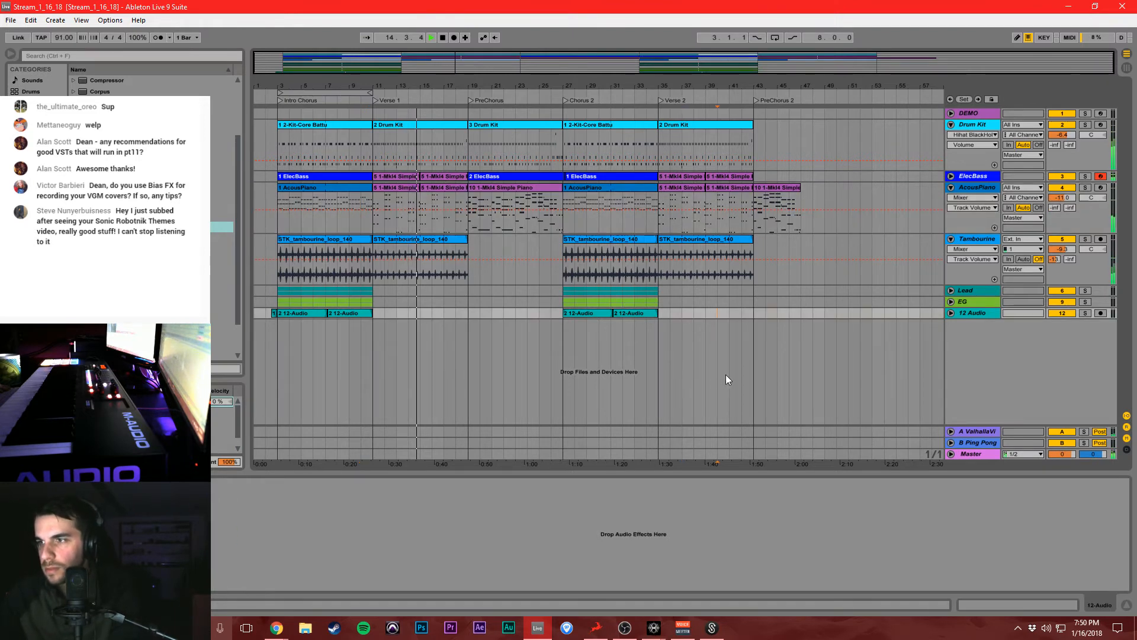
pyautogui.click(779, 365)
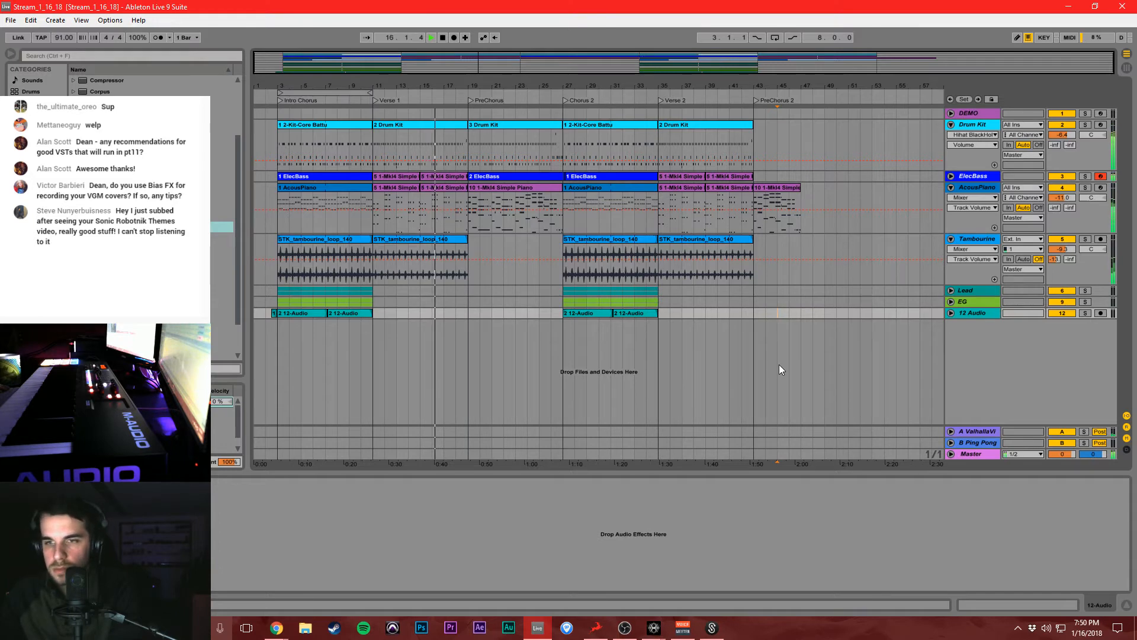
pyautogui.click(709, 351)
pyautogui.click(728, 348)
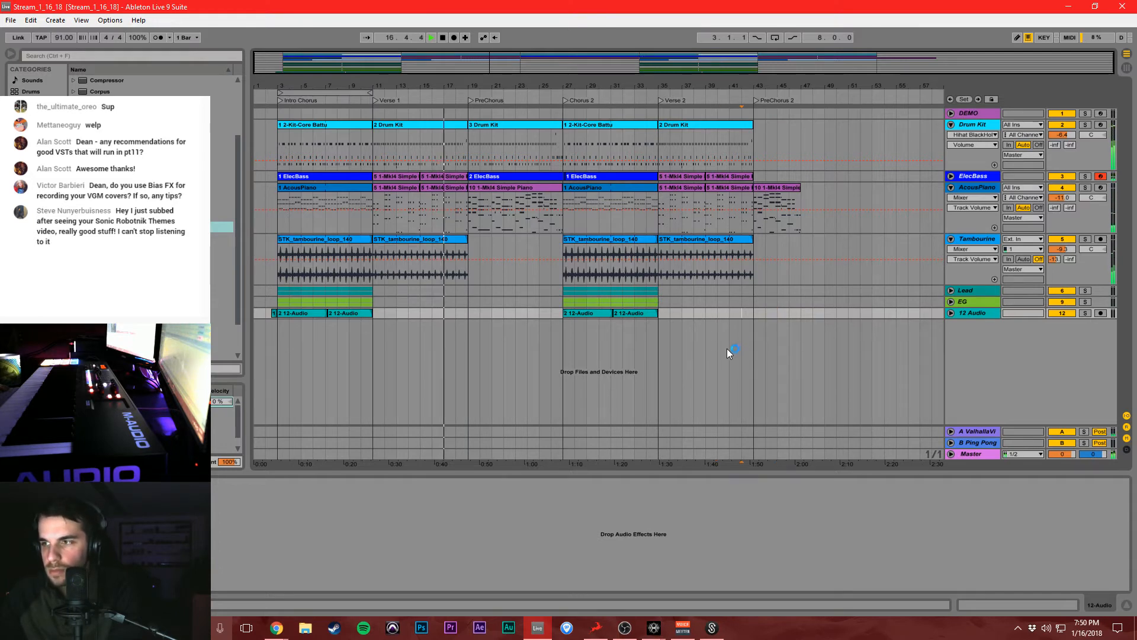
# Unfold the 12 Audio track and set its volume to -5.7 dB.
pyautogui.click(951, 314)
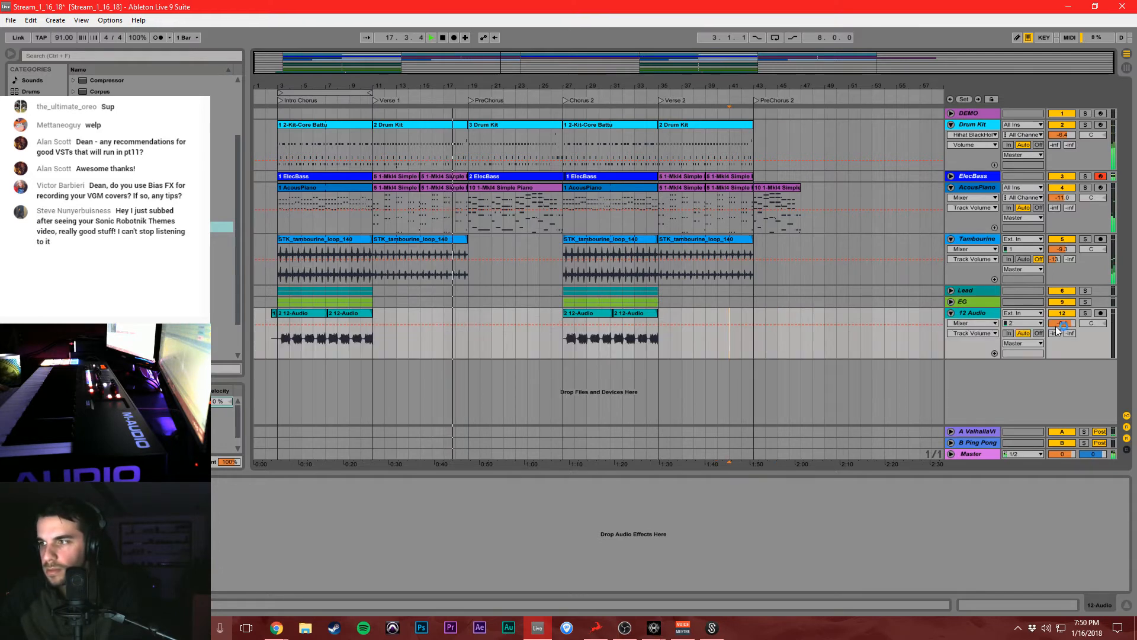
pyautogui.click(539, 343)
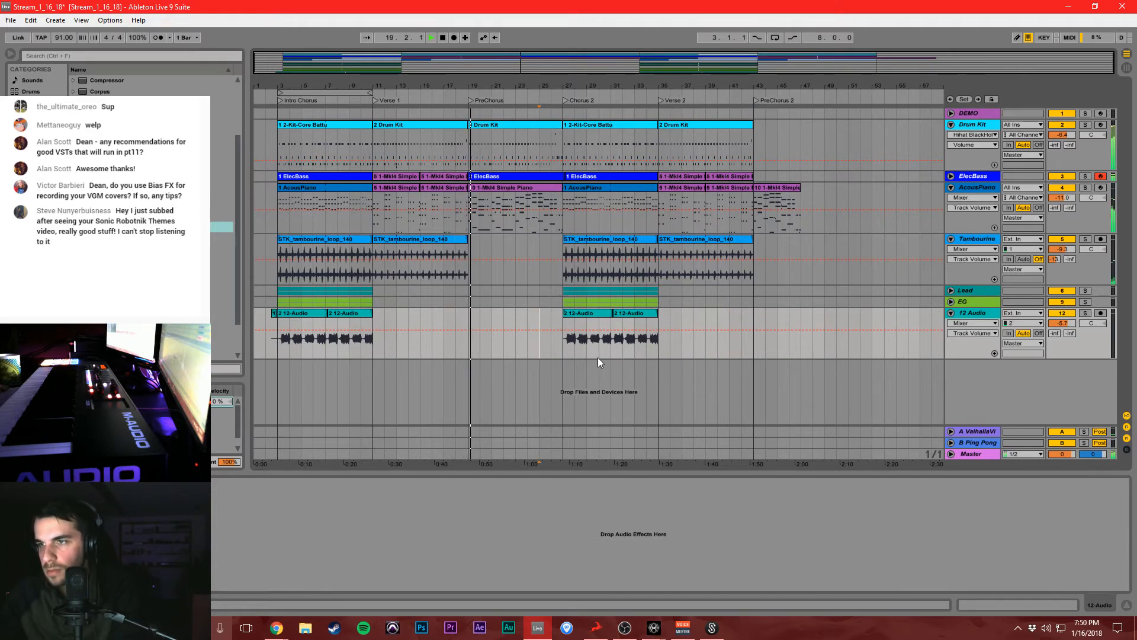
pyautogui.click(455, 248)
pyautogui.hotkey('ctrl', 'd')
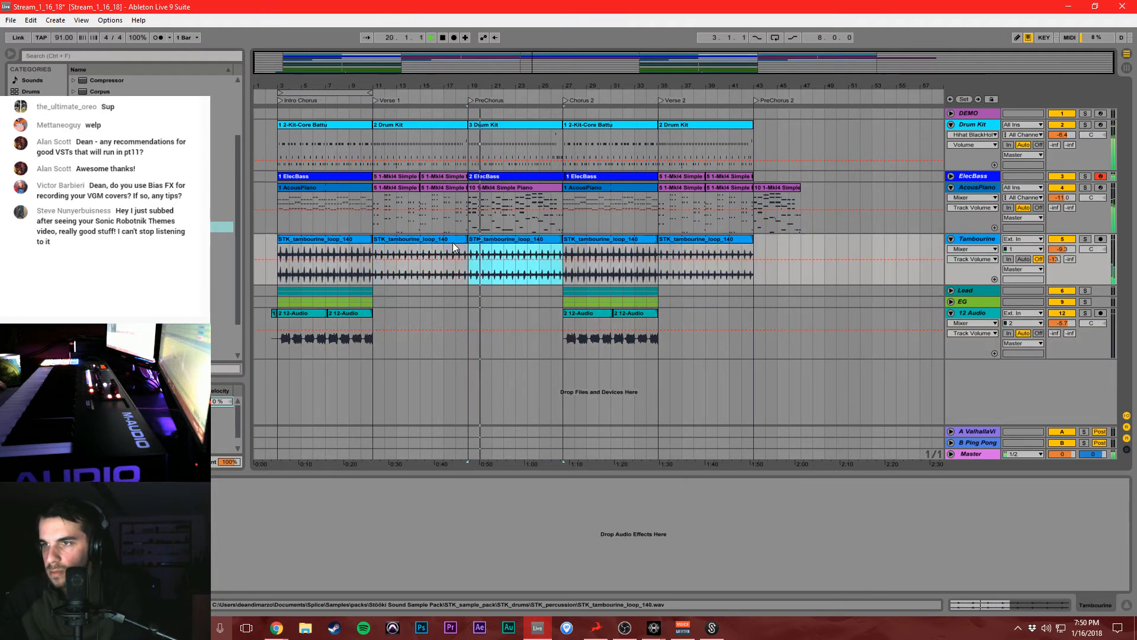
pyautogui.click(473, 301)
pyautogui.press('space')
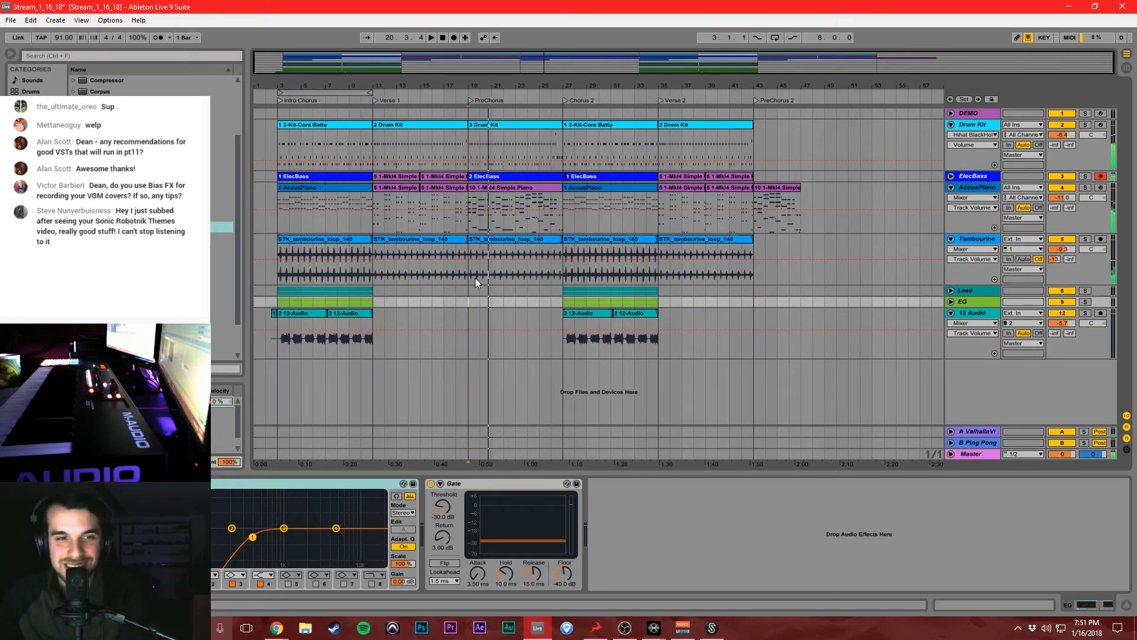
pyautogui.hotkey('ctrl', 'z')
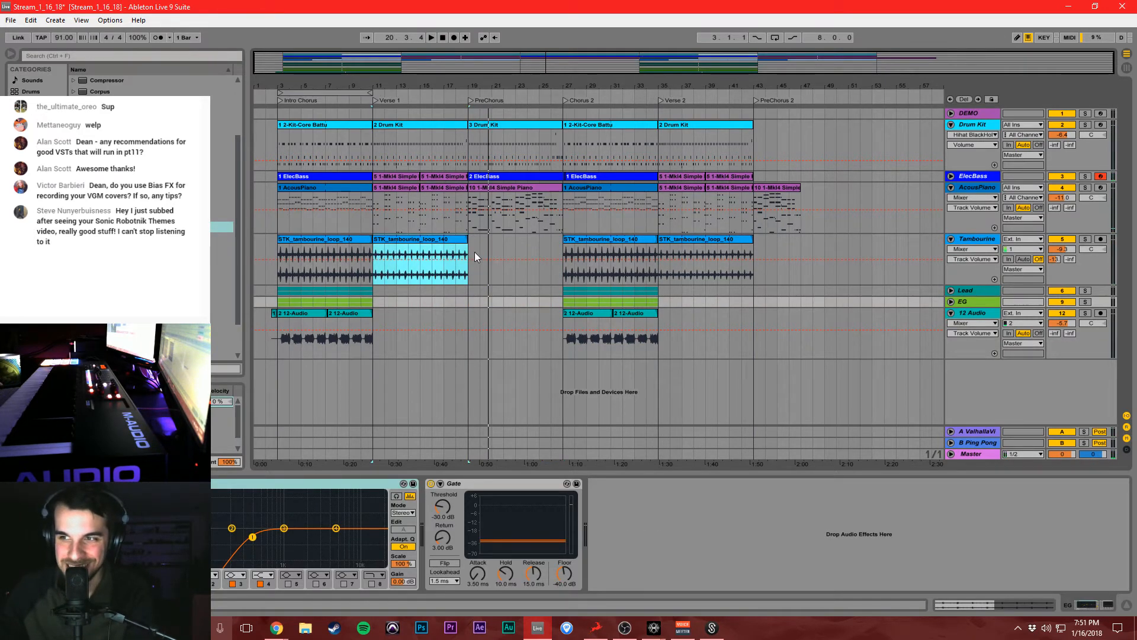
# Duplicate the Verse 1 tambourine loop clip into the PreChorus section while the song plays, and save the set.
pyautogui.click(475, 251)
pyautogui.press('space')
pyautogui.click(459, 248)
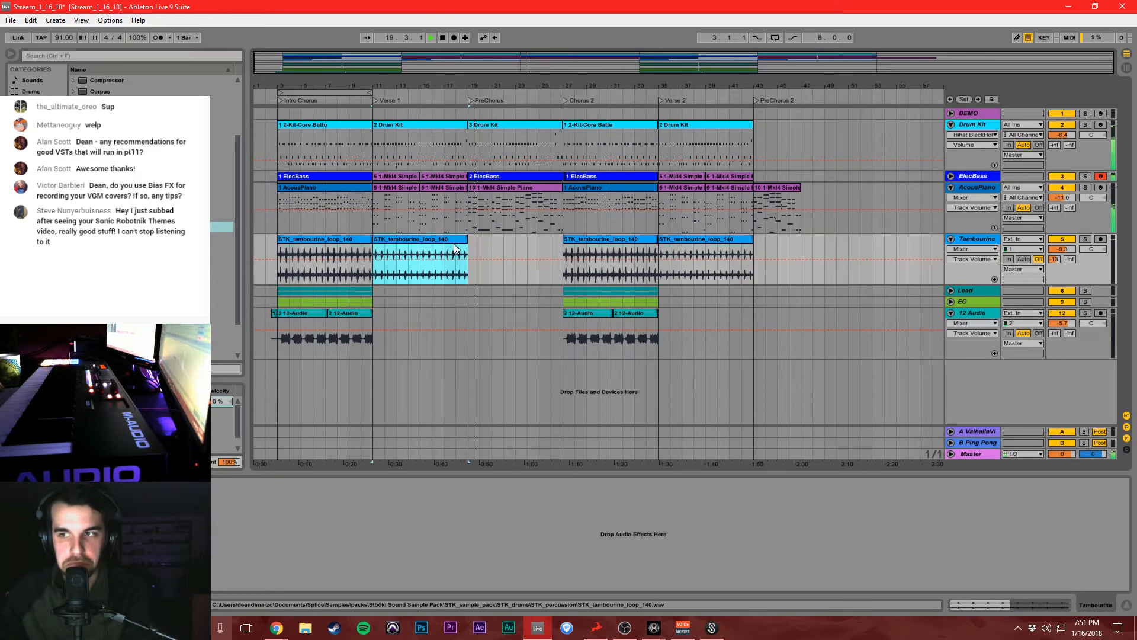
pyautogui.hotkey('ctrl', 'd')
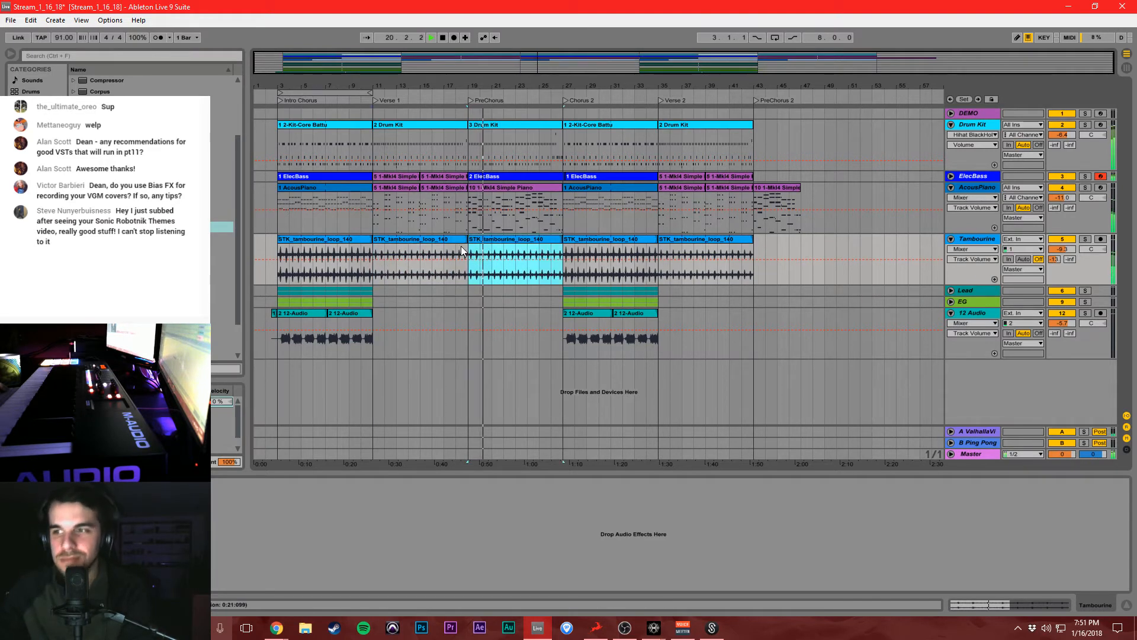
pyautogui.click(456, 255)
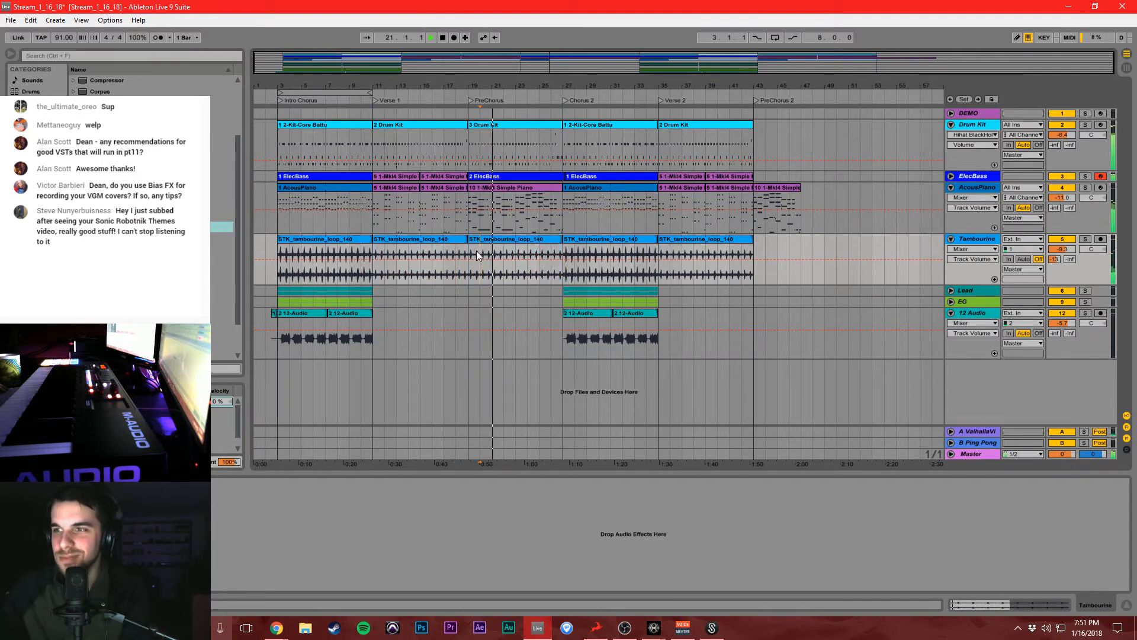
pyautogui.click(479, 254)
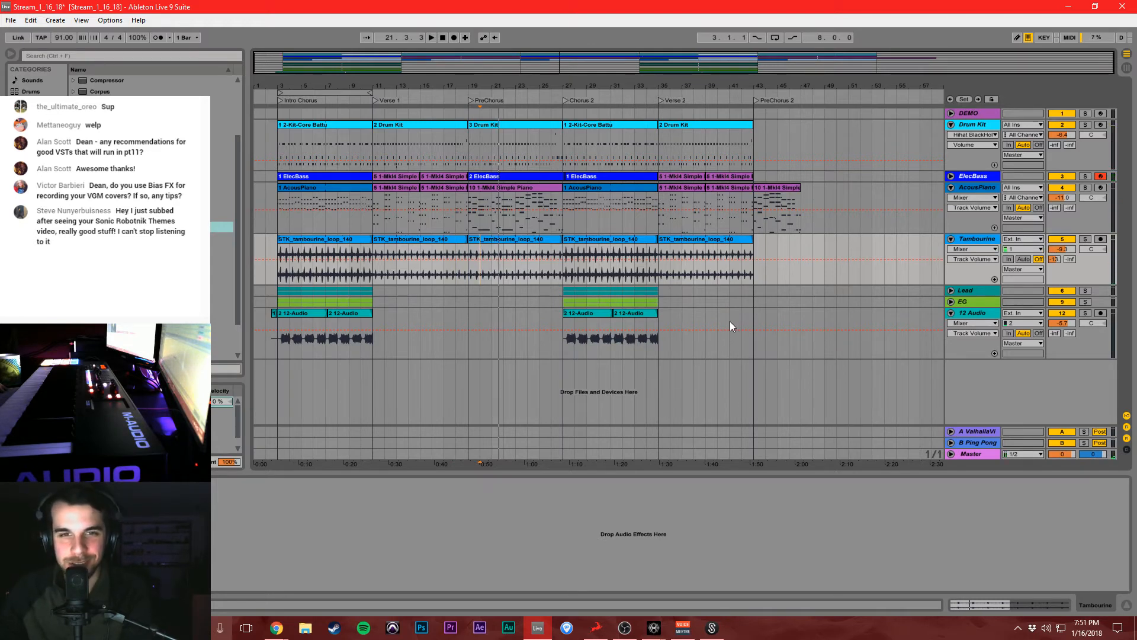
pyautogui.hotkey('ctrl', 's')
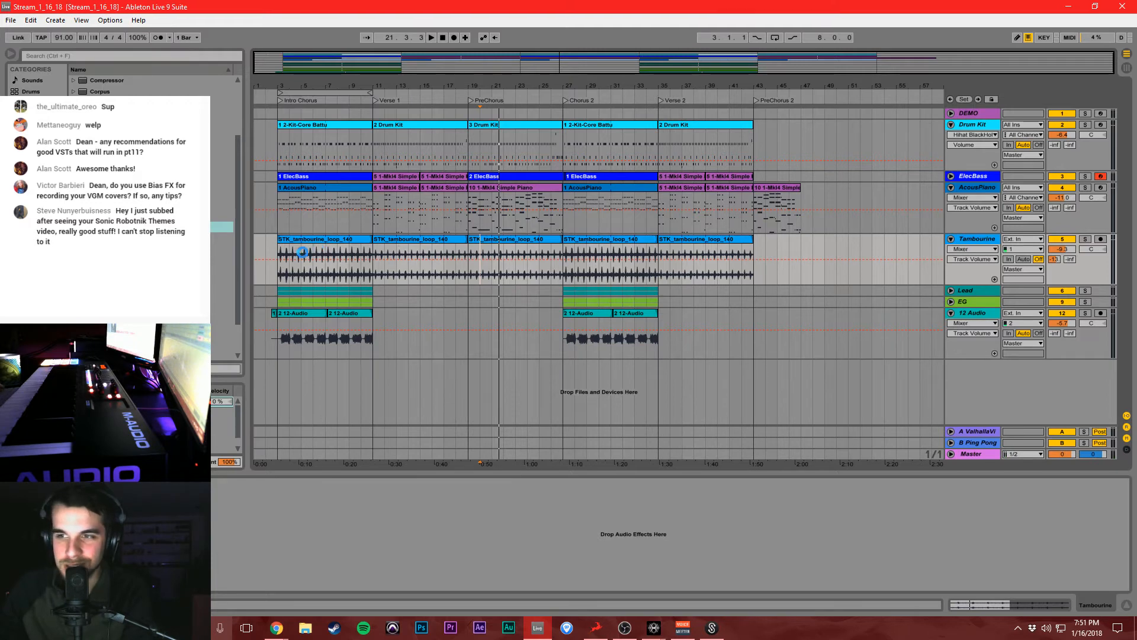
# Play the arrangement from the start of the Intro Chorus into Verse 1 to review the transition.
pyautogui.click(277, 248)
pyautogui.press('space')
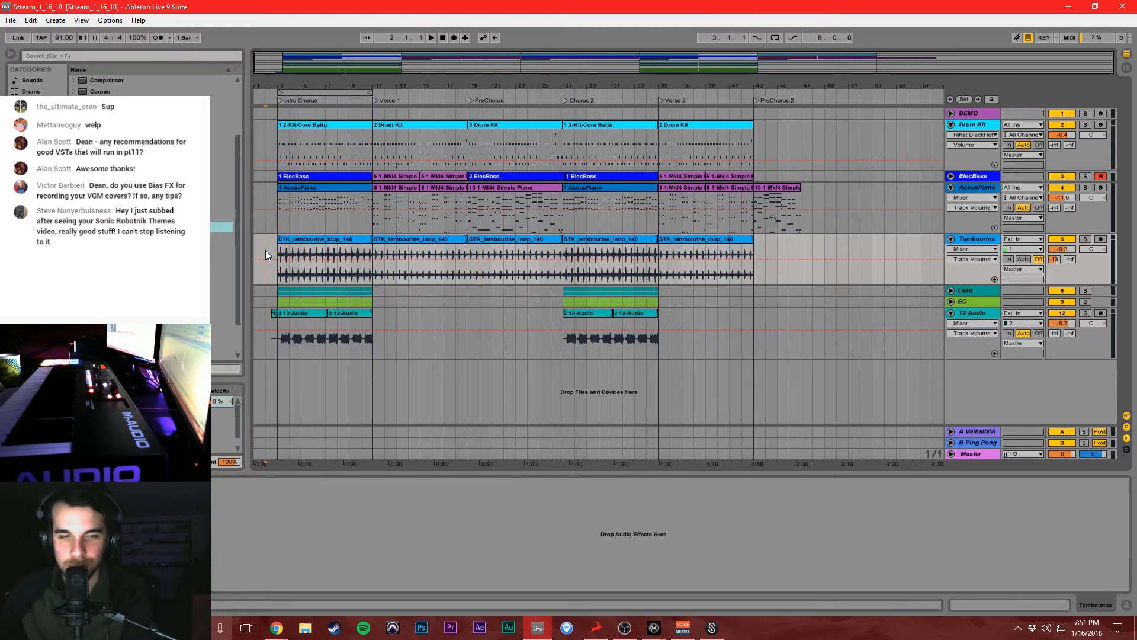
pyautogui.click(286, 247)
pyautogui.click(277, 248)
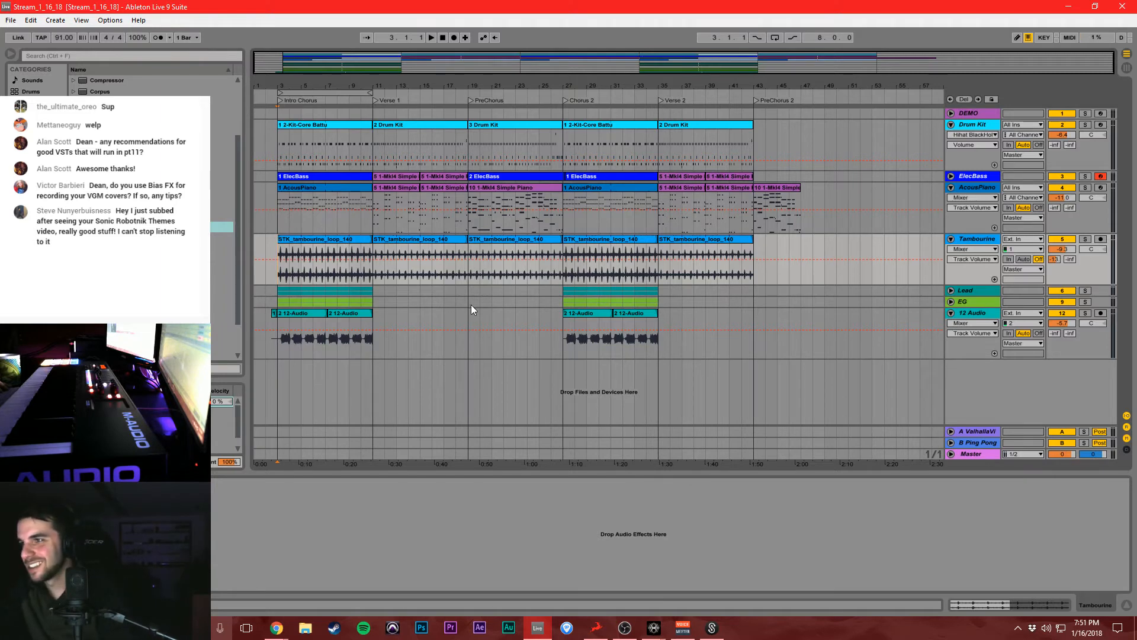
pyautogui.press('space')
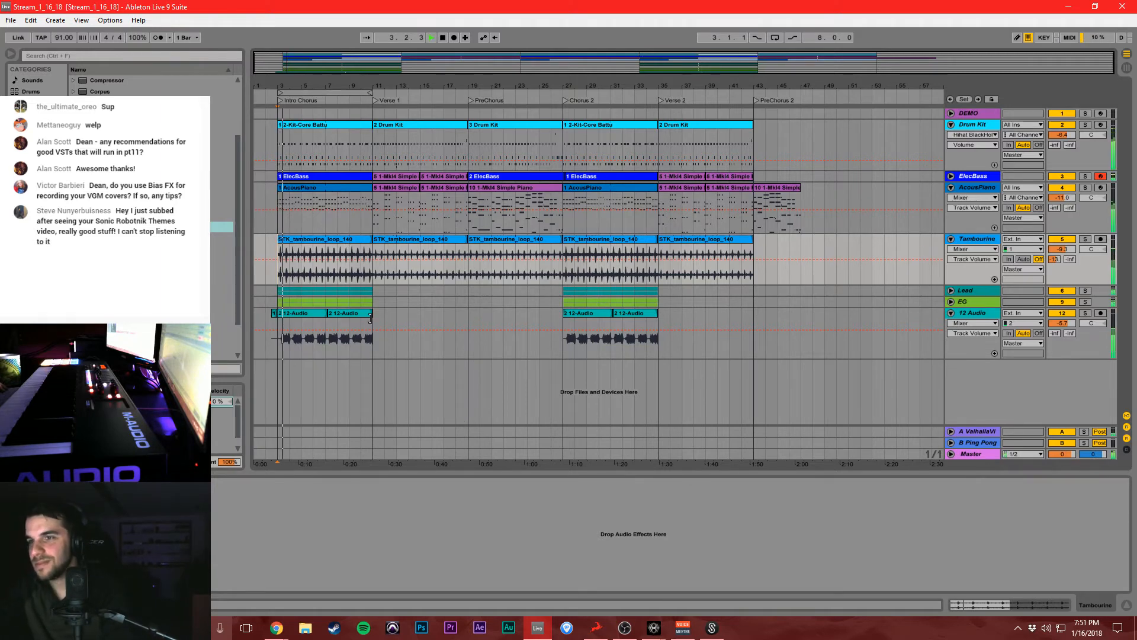
pyautogui.click(372, 317)
pyautogui.click(375, 317)
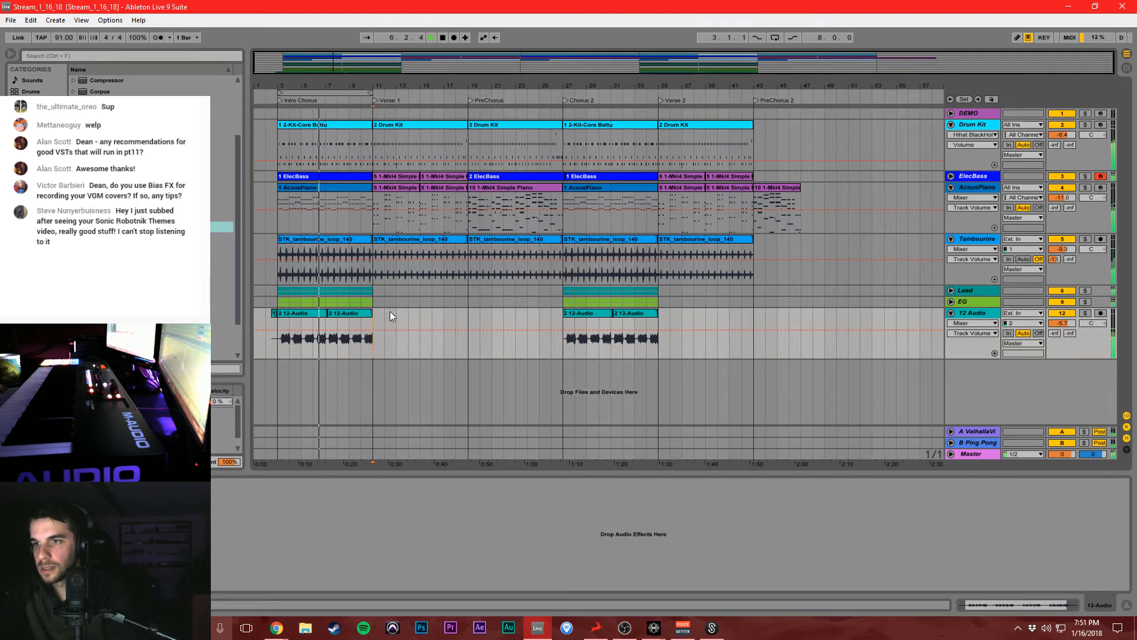
pyautogui.click(384, 329)
pyautogui.press('space')
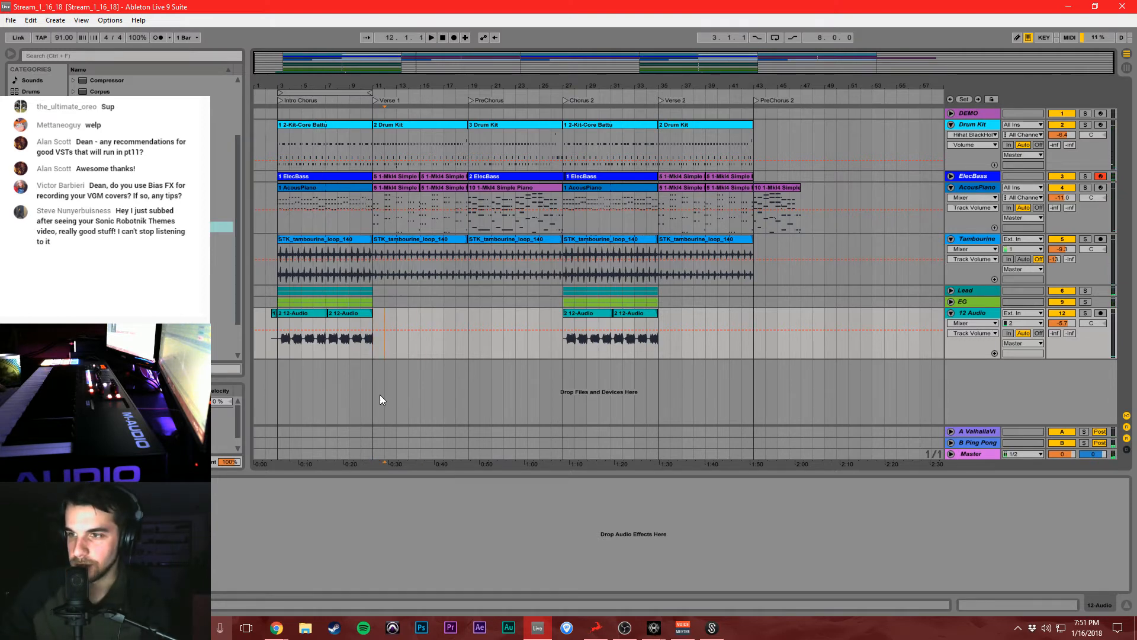
# Place the insertion marker at the start of Verse 1 and add a new audio track below the 12 Audio track.
pyautogui.click(372, 355)
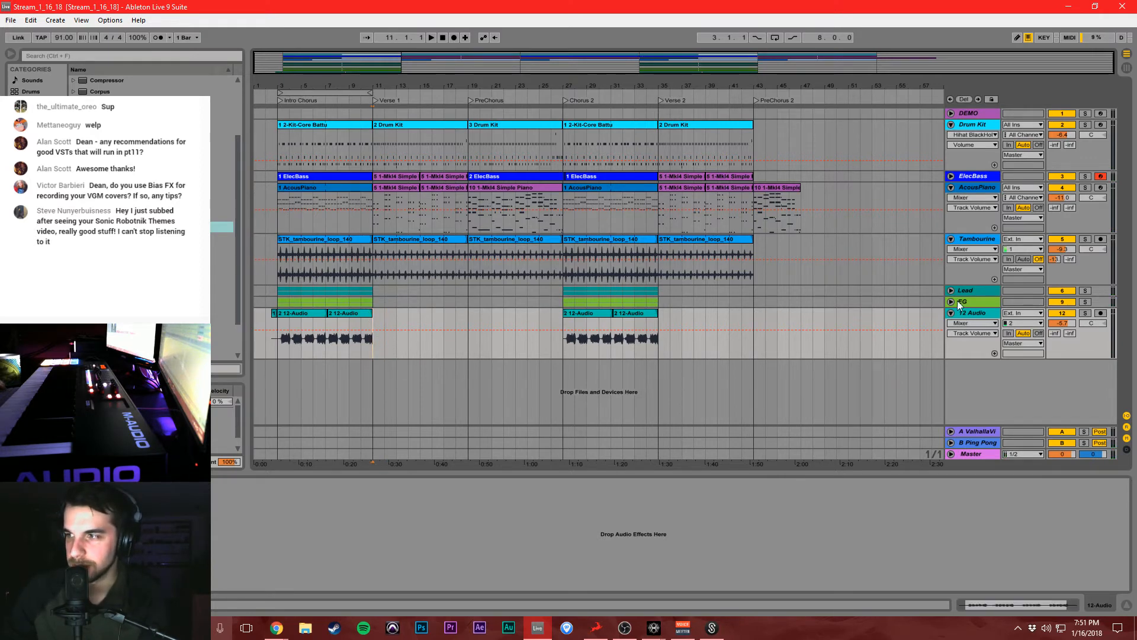
pyautogui.click(983, 314)
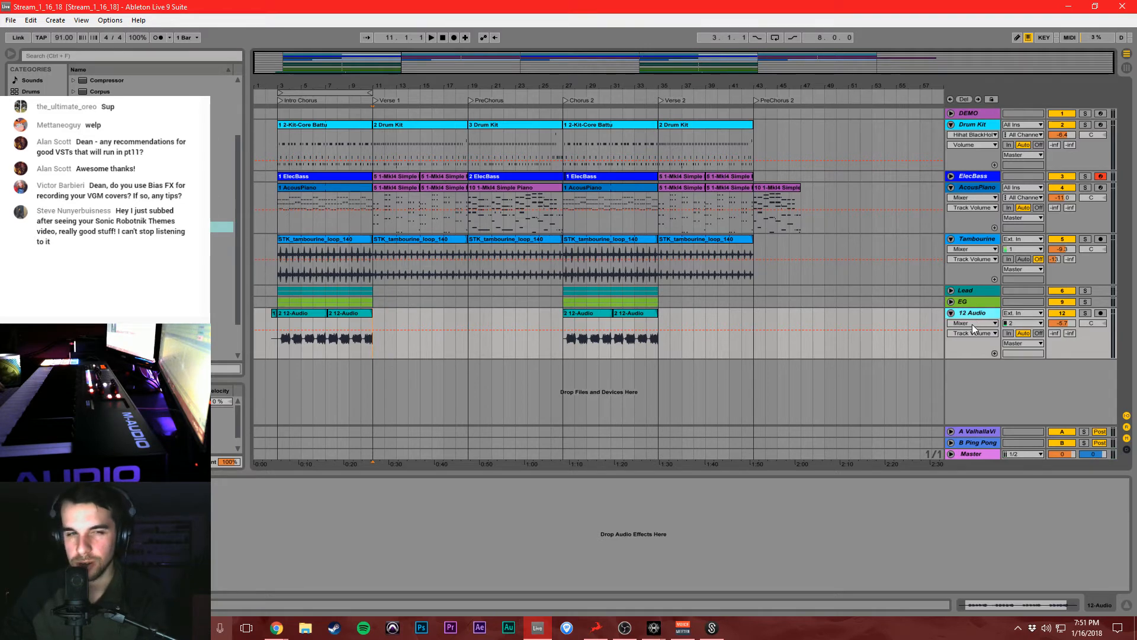
pyautogui.hotkey('ctrl', 't')
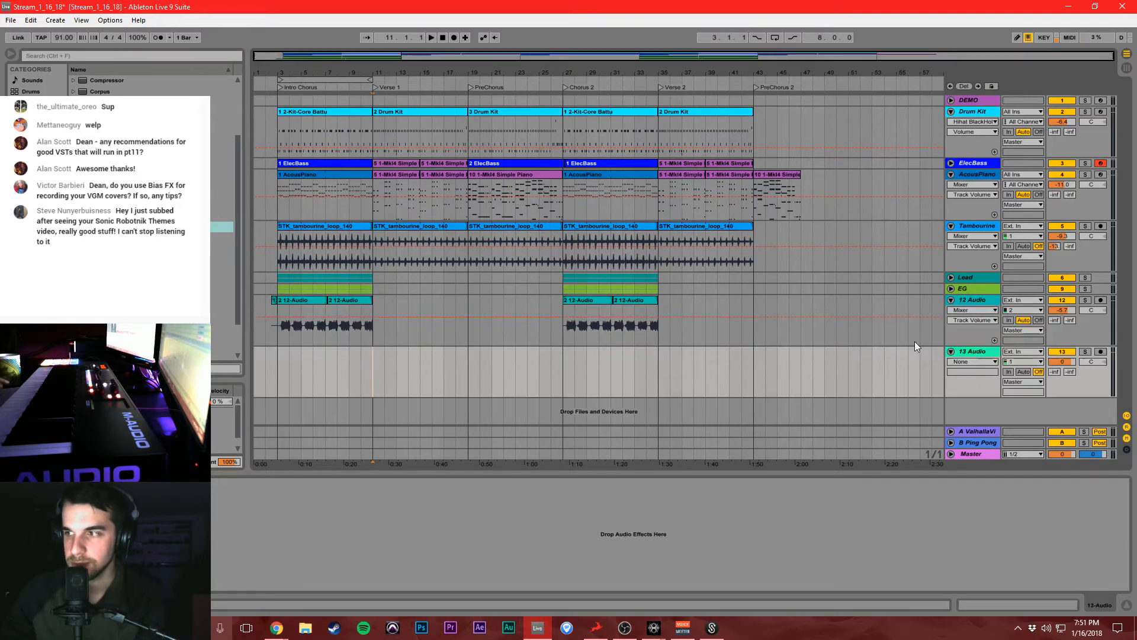
# Rename the 12 Audio track as CLeadGuitar.
pyautogui.click(972, 300)
pyautogui.hotkey('ctrl', 'r')
pyautogui.write('Chor')
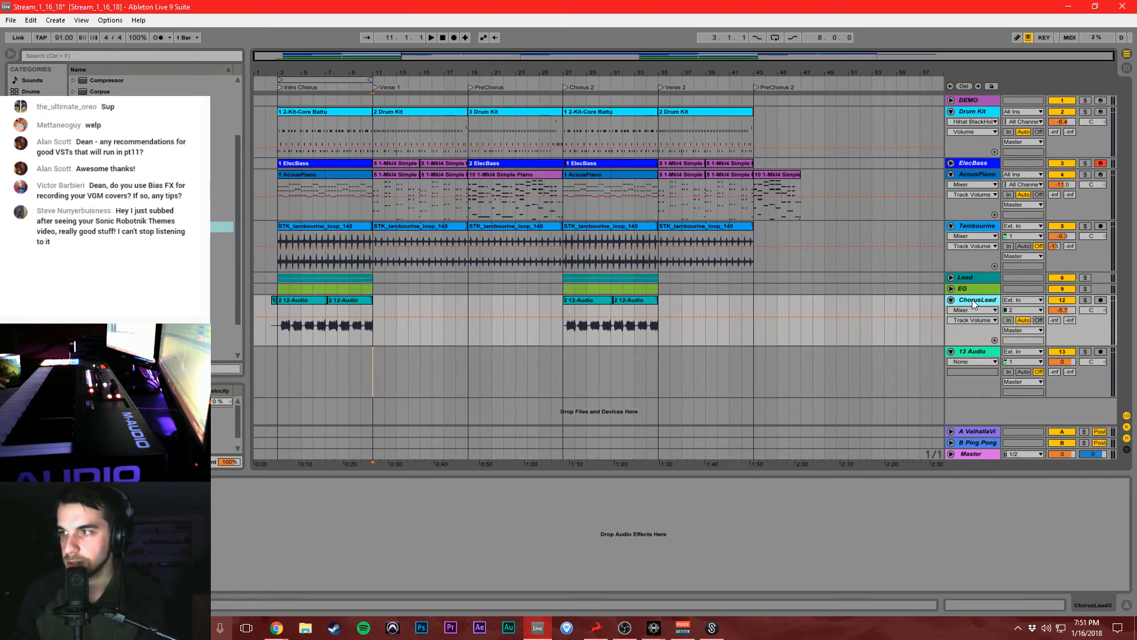
pyautogui.click(969, 353)
pyautogui.click(980, 300)
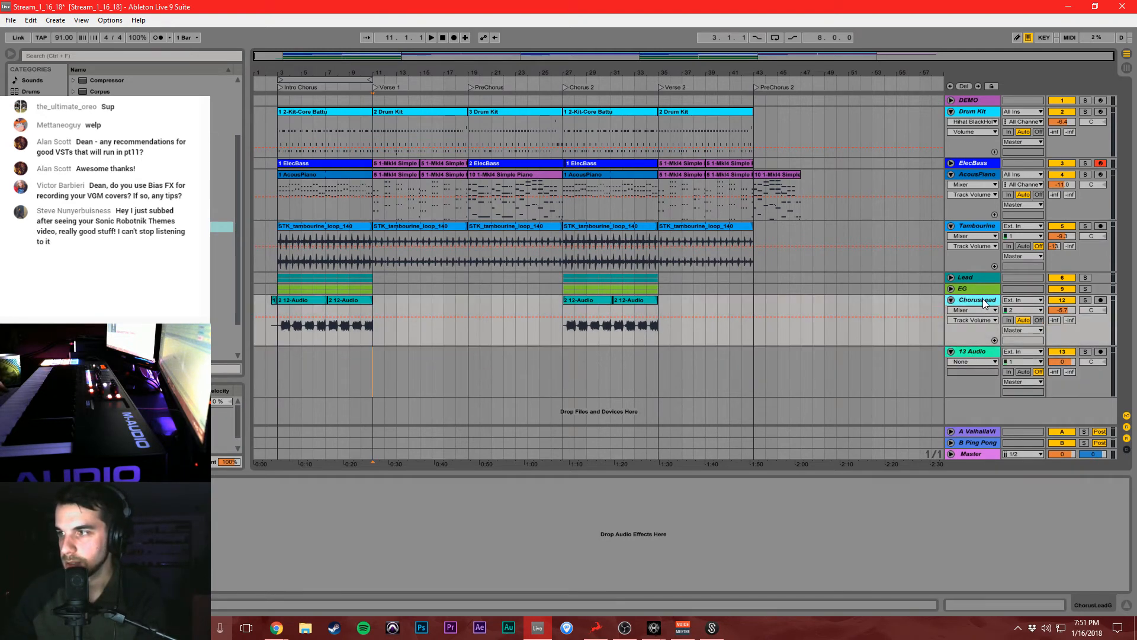
pyautogui.hotkey('ctrl', 'r')
pyautogui.write('CLeadGu')
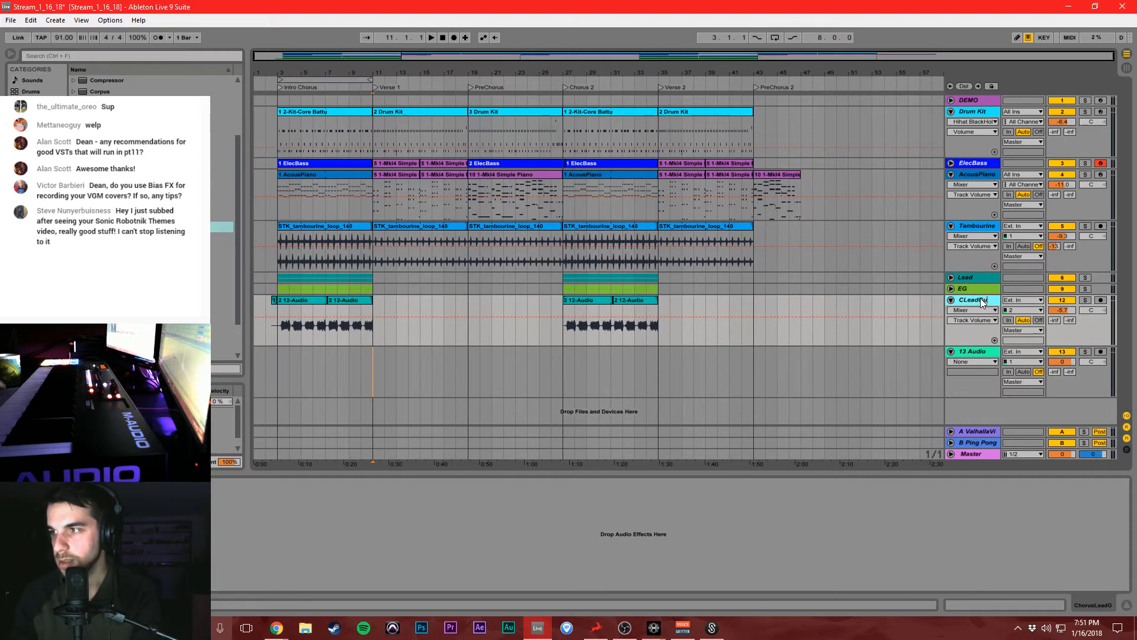
pyautogui.write('itar')
# Rename the 13 Audio track as VerseGuitar and save the set.
pyautogui.click(972, 354)
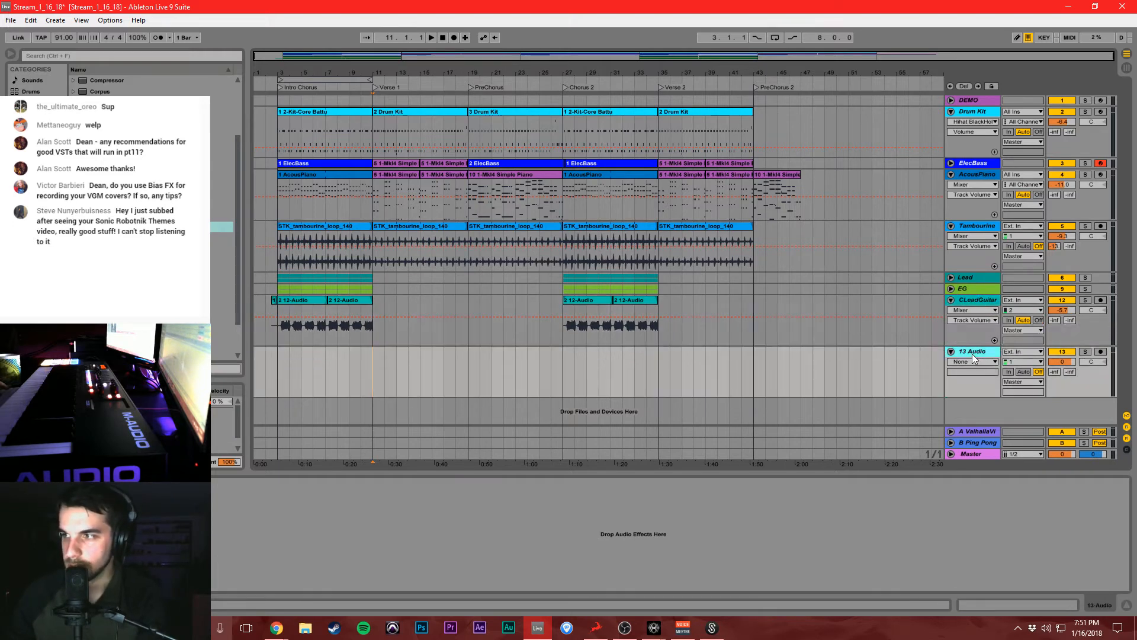
pyautogui.write('VerseGuitar')
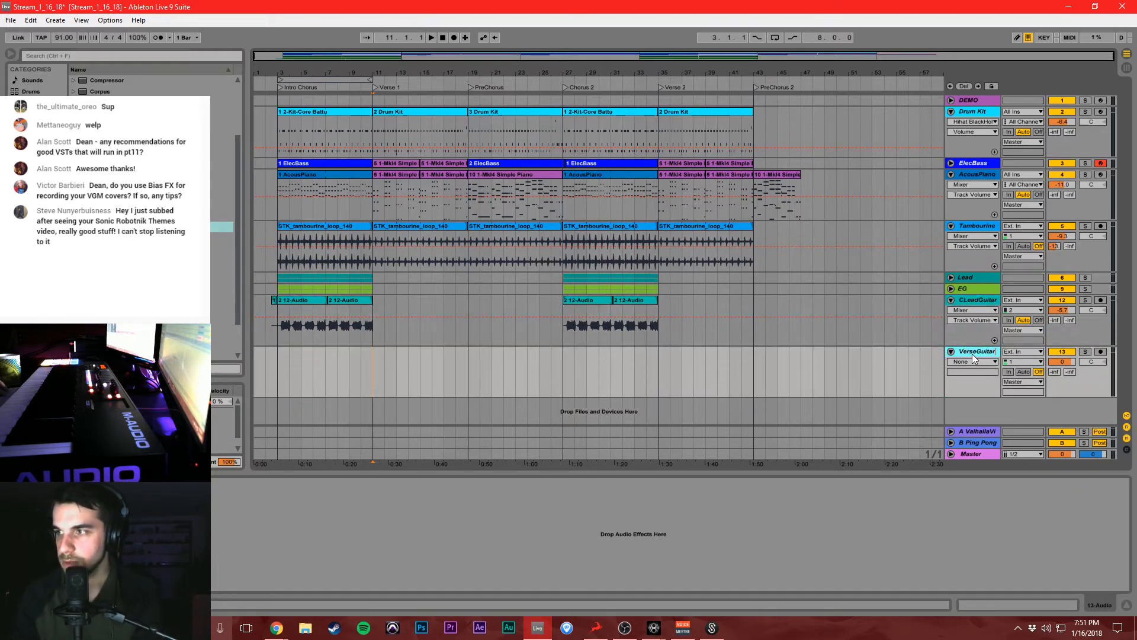
pyautogui.press('Return')
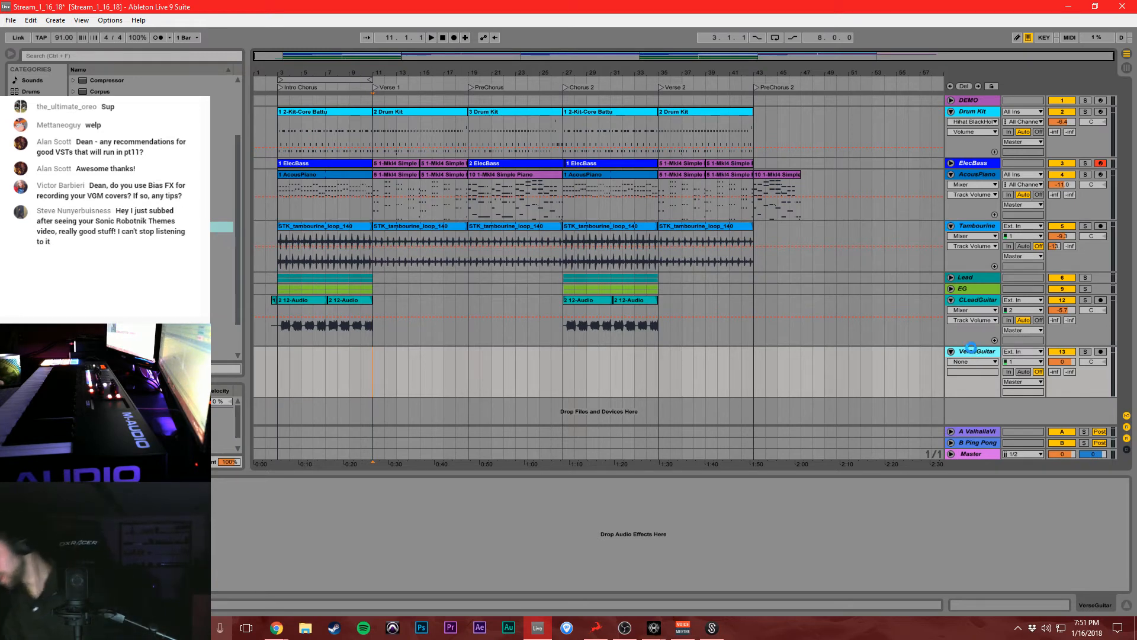
pyautogui.hotkey('ctrl', 's')
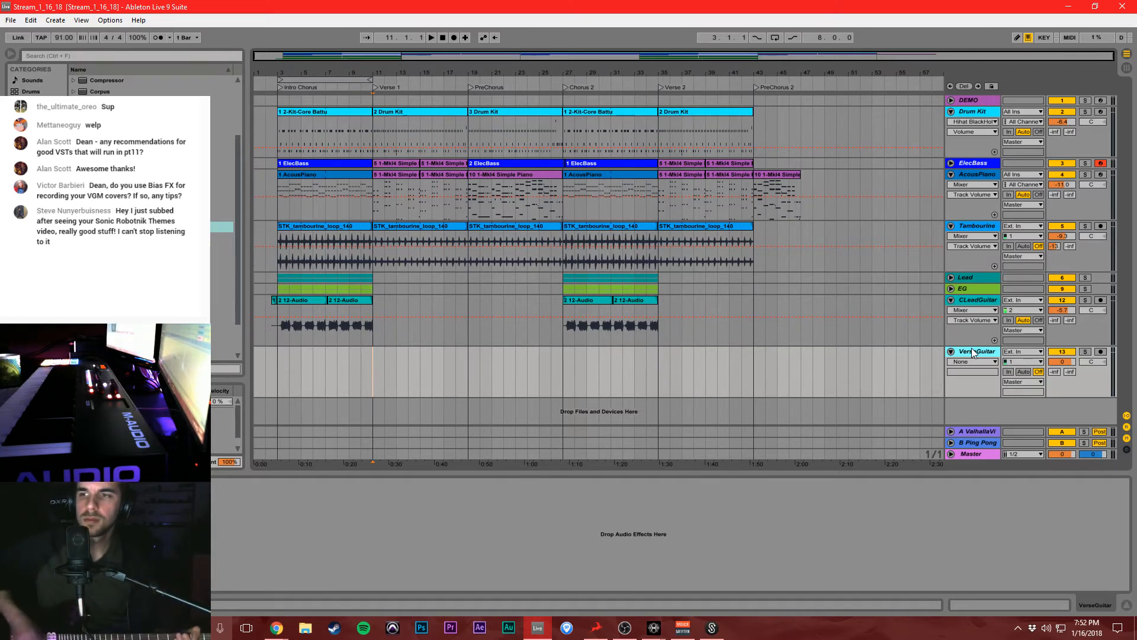
# Set the VerseGuitar track's input channel to 2 with monitoring on Auto, and arm the track for recording.
pyautogui.click(1040, 361)
pyautogui.click(1032, 388)
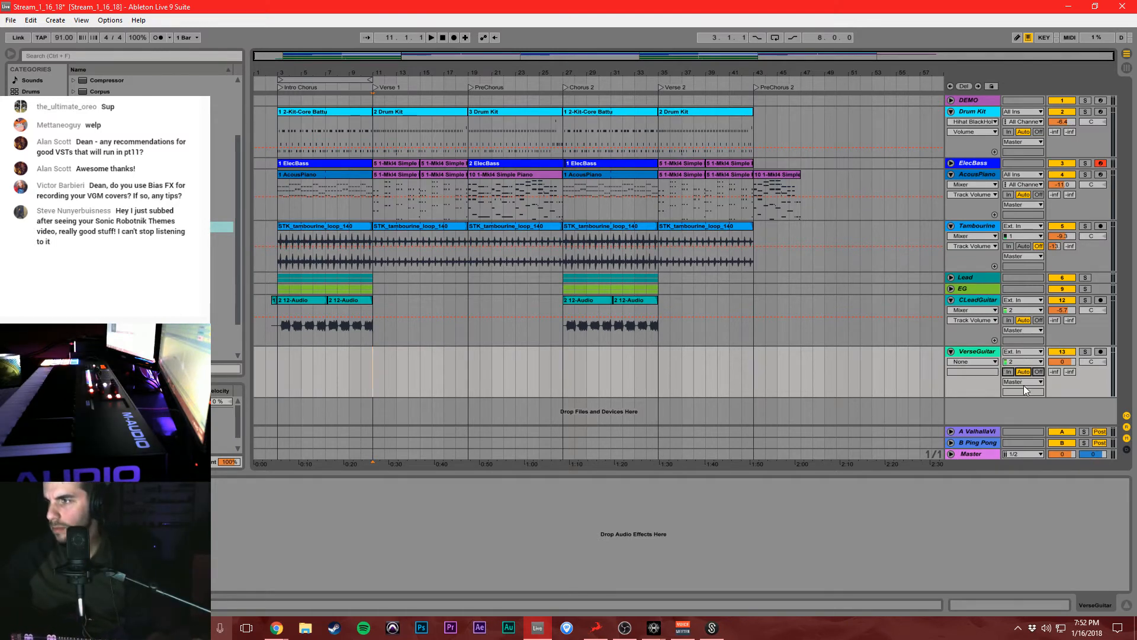
pyautogui.click(1101, 352)
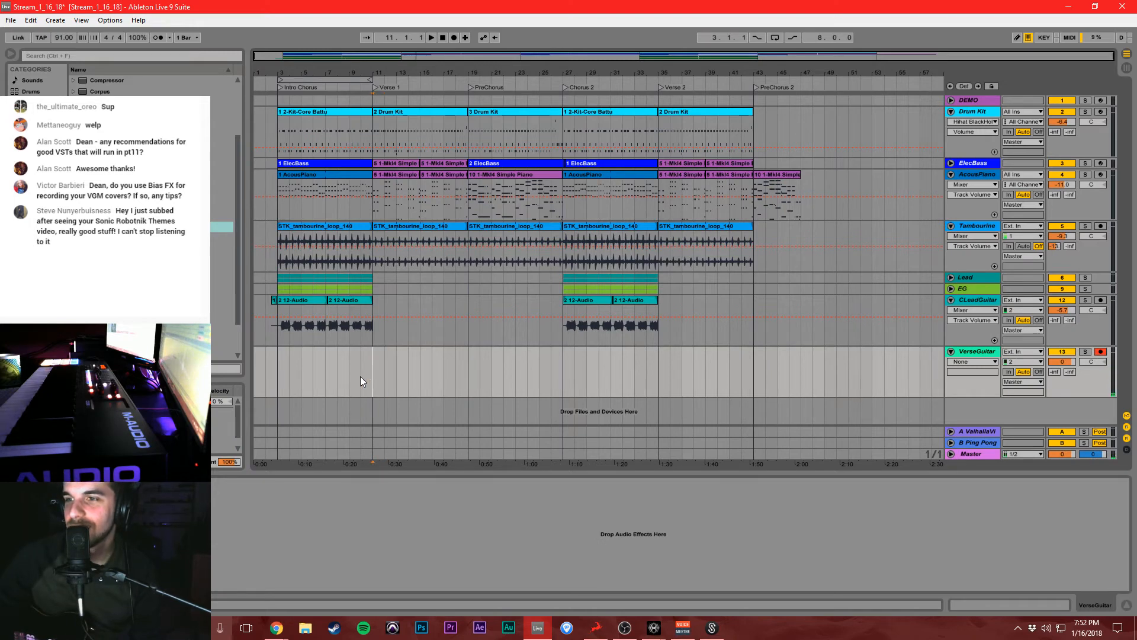
# Start a recording, set the VerseGuitar track's volume to -2.5 dB during it, and stop the transport.
pyautogui.click(454, 36)
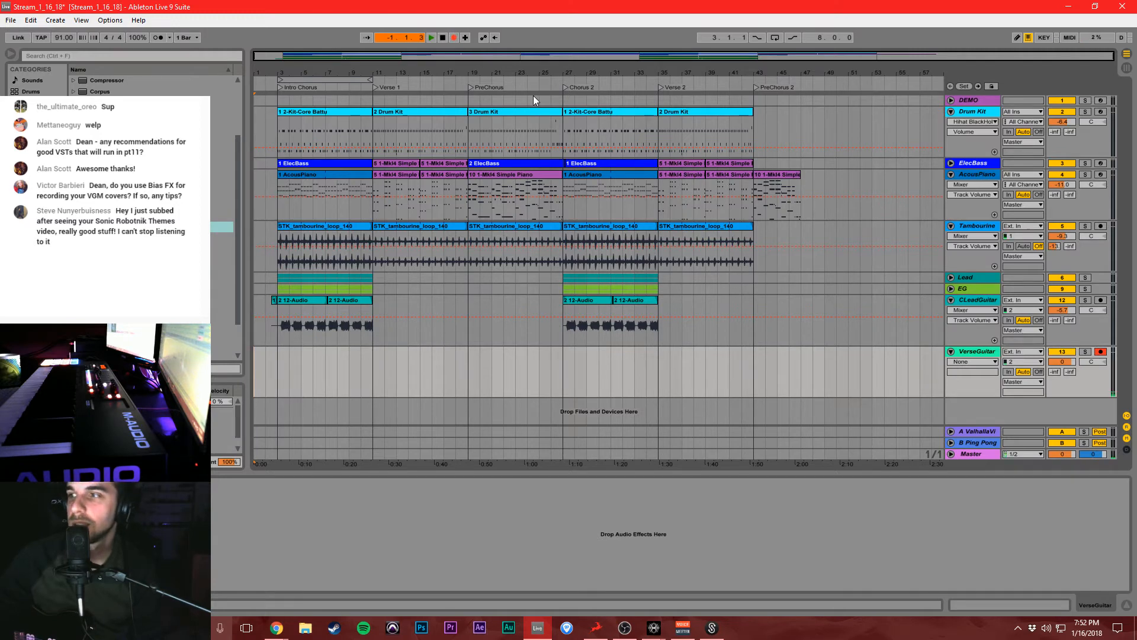
pyautogui.moveTo(1069, 368); pyautogui.dragTo(1070, 379)
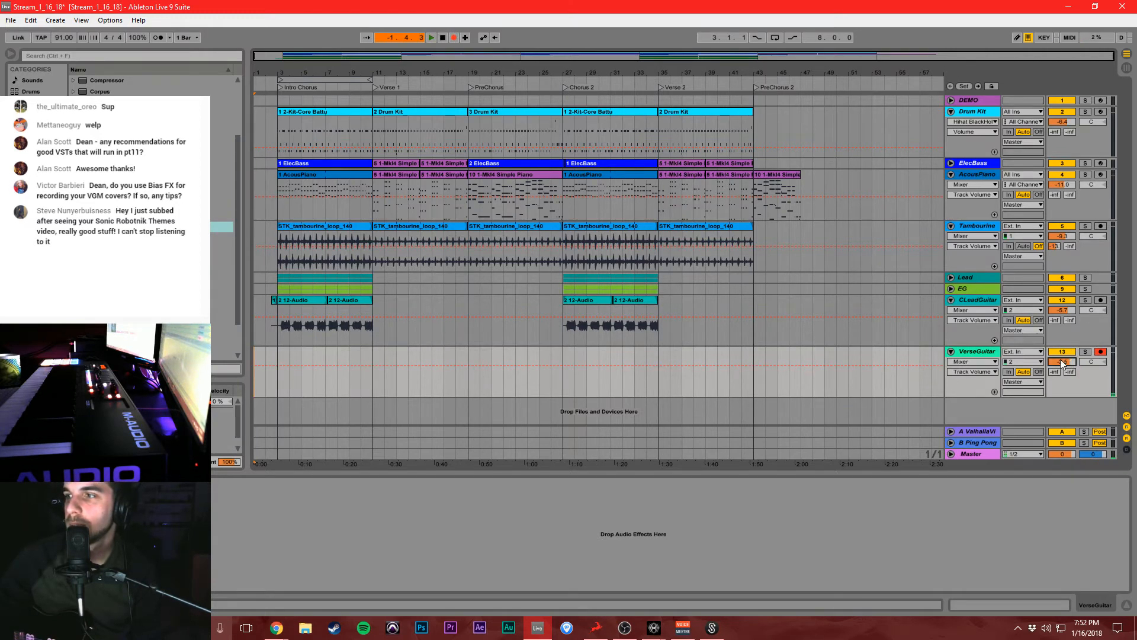
pyautogui.press('space')
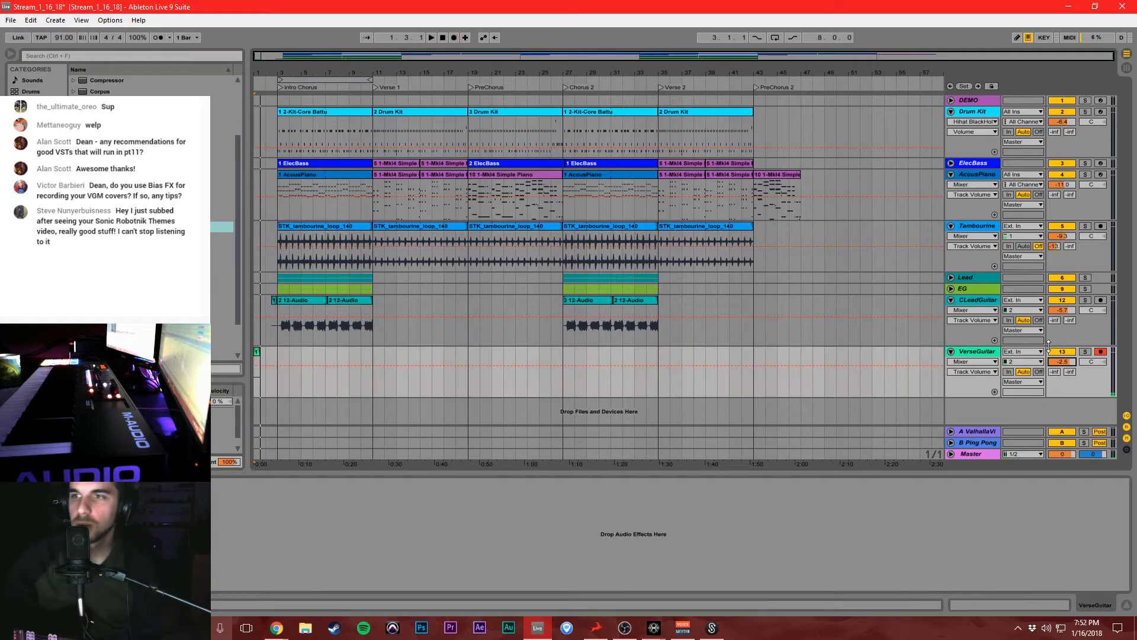
# Record a guitar take on the VerseGuitar track from bar 10 through Verse 1 to about bar 19.
pyautogui.click(362, 356)
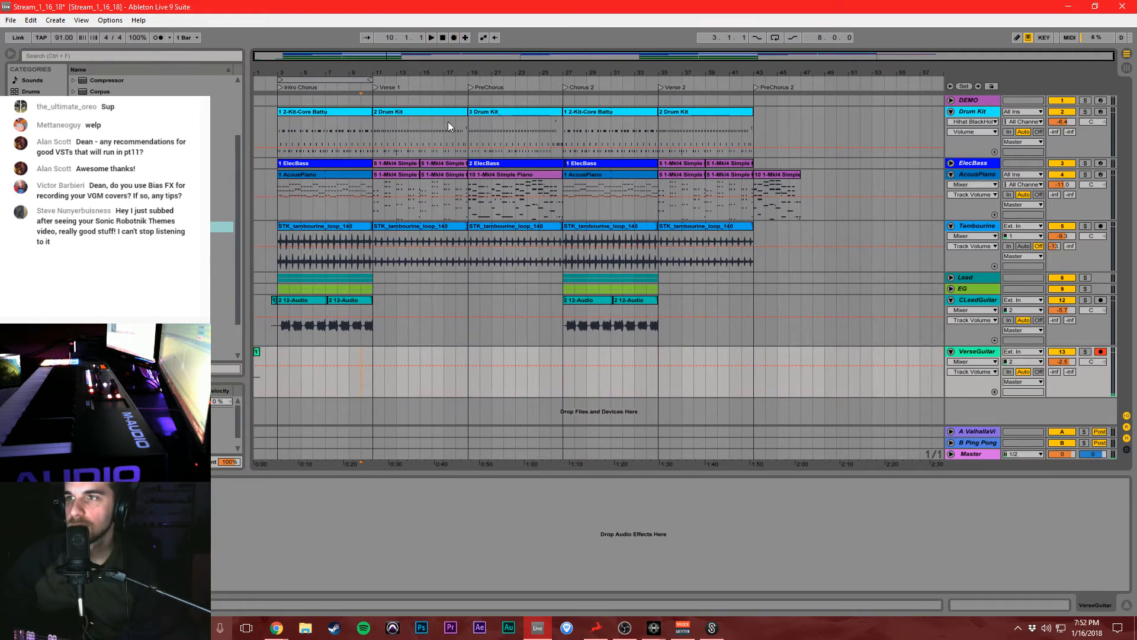
pyautogui.click(453, 37)
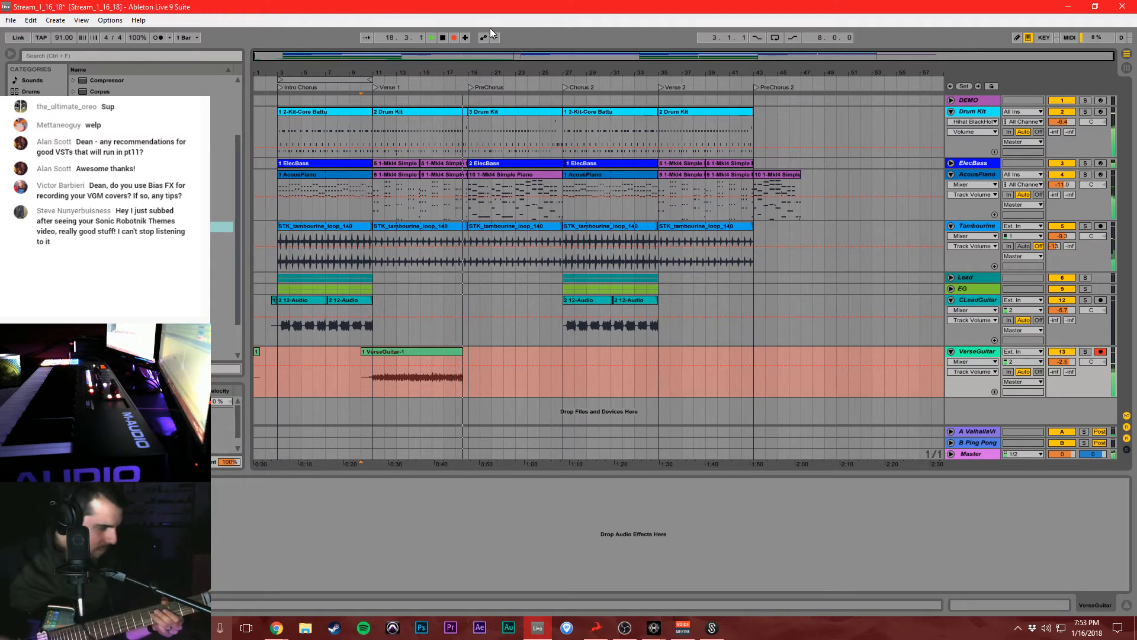
pyautogui.press('space')
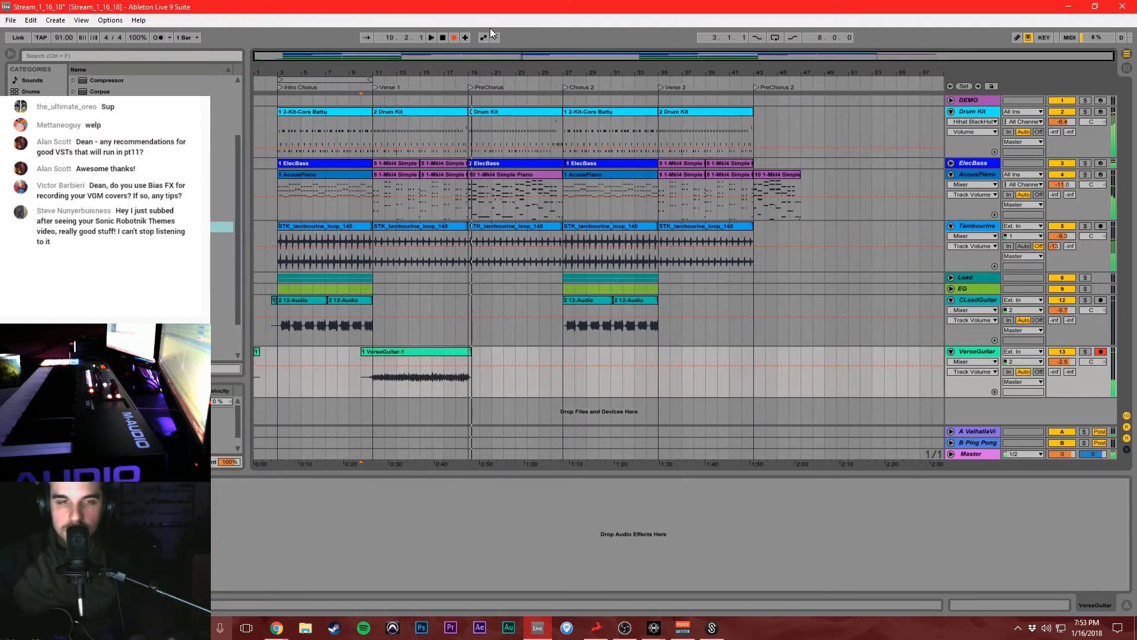
# Add one new audio track below VerseGuitar, deleting the surplus 15 Audio track.
pyautogui.click(471, 387)
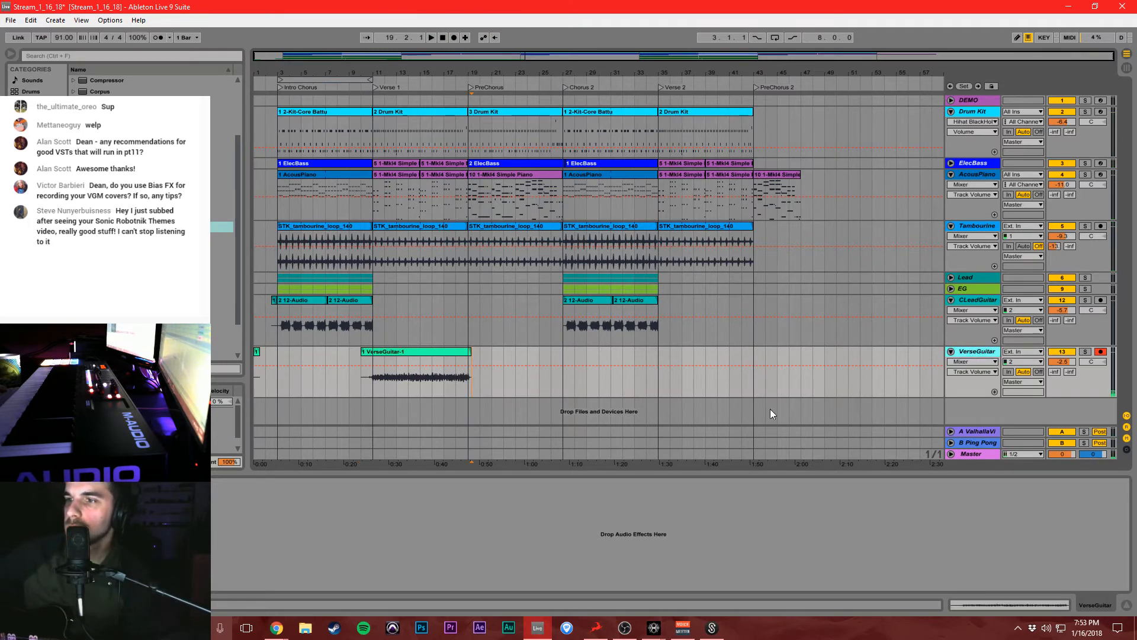
pyautogui.hotkey('ctrl', 't')
pyautogui.hotkey('ctrl', 't')
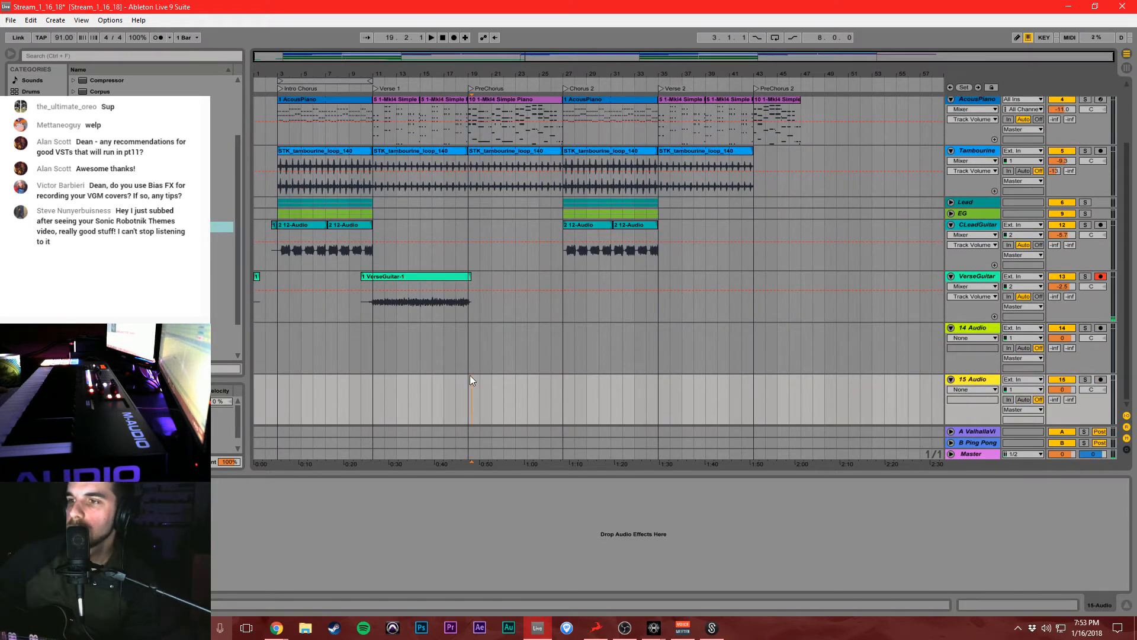
pyautogui.click(467, 358)
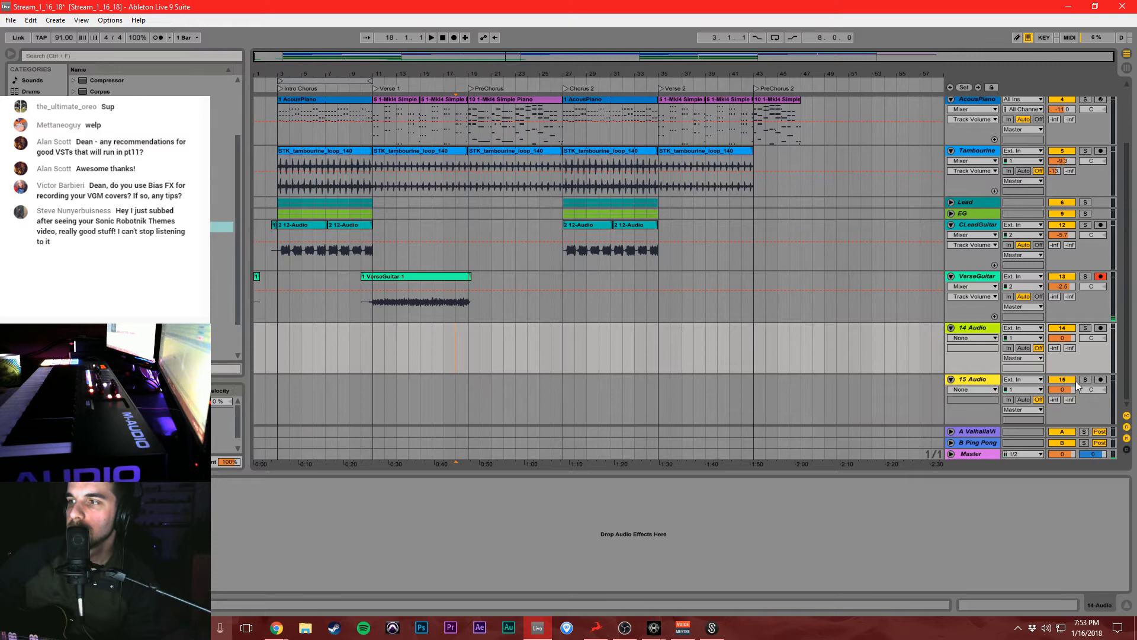
pyautogui.click(993, 383)
pyautogui.press('Delete')
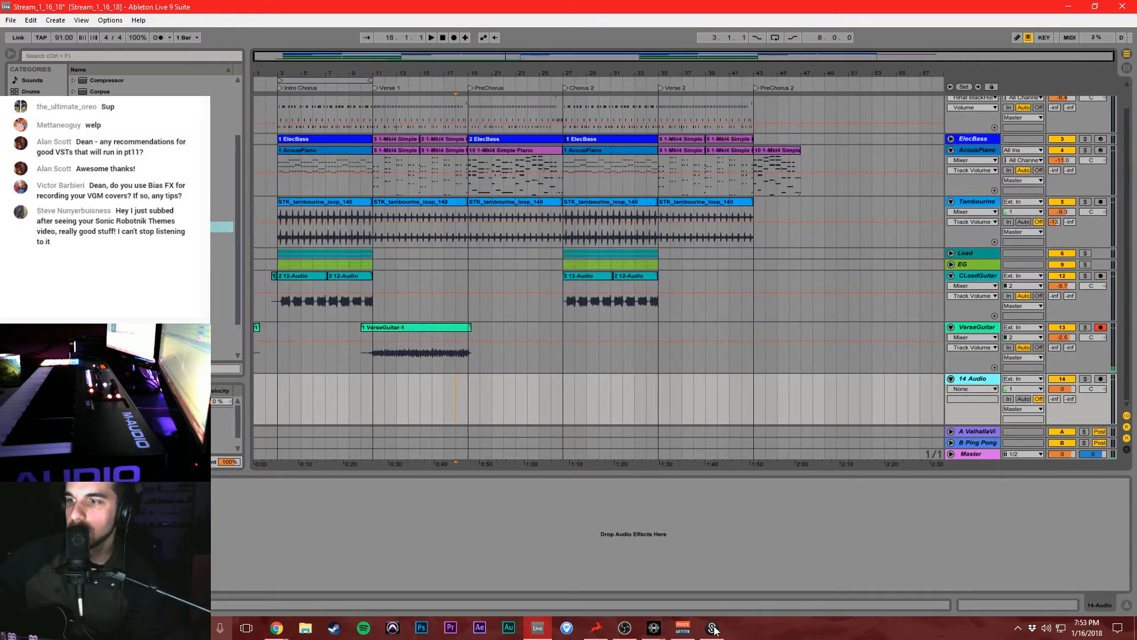
# Switch to the guitar amp effects window and set the cabinet to Darkface 65 2x12 and the amp model to Darkface 65 (US).
pyautogui.click(654, 628)
pyautogui.click(721, 582)
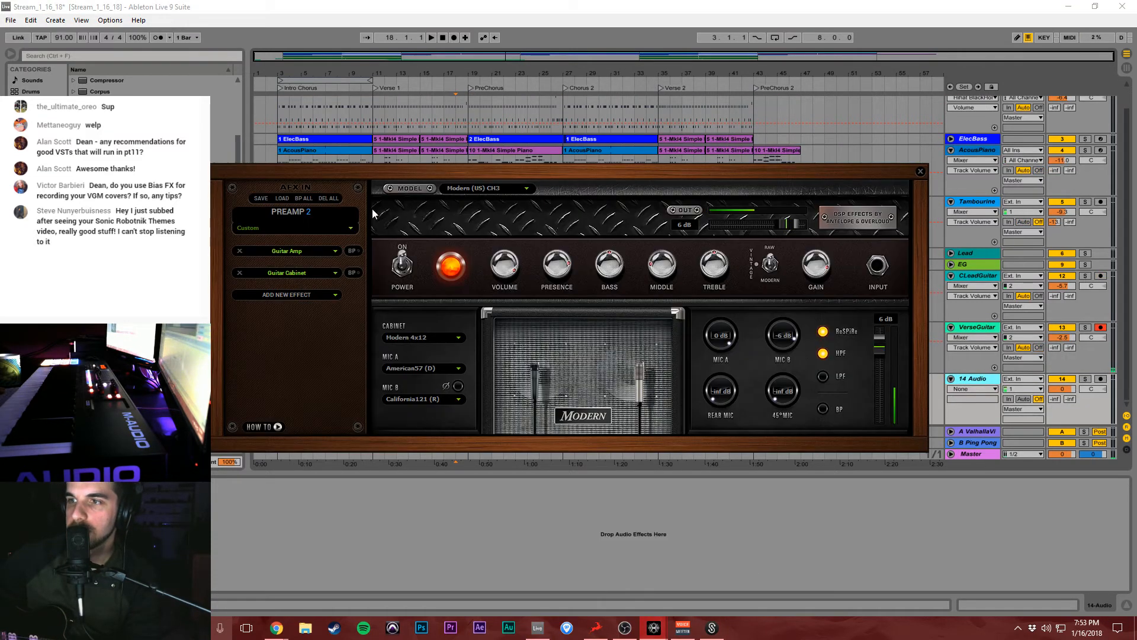
pyautogui.click(420, 339)
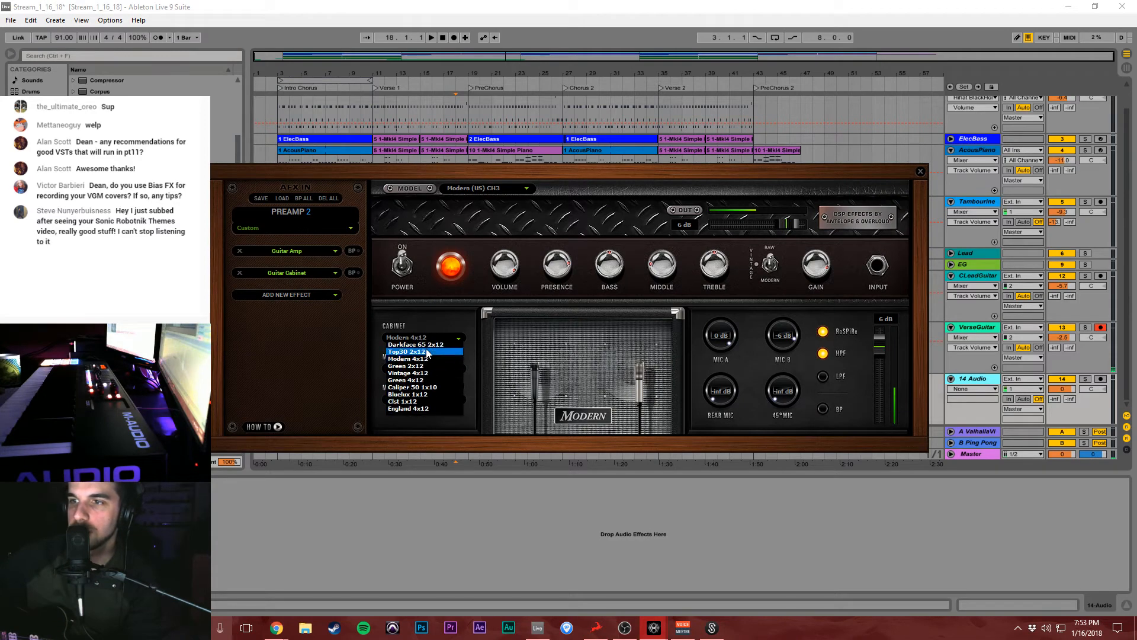
pyautogui.click(435, 346)
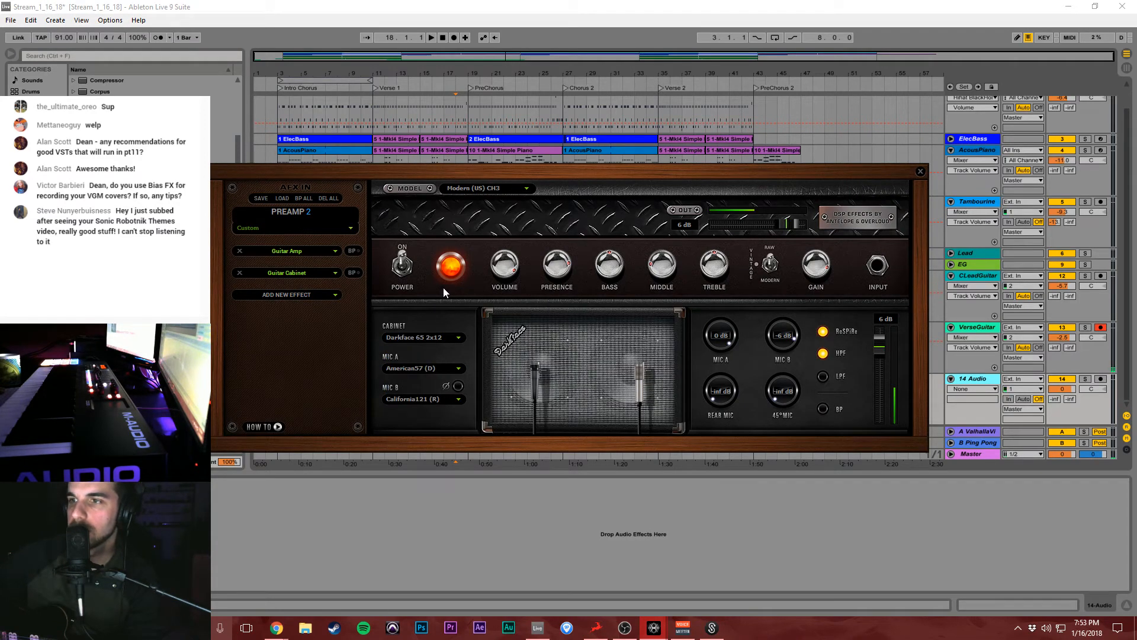
pyautogui.click(509, 188)
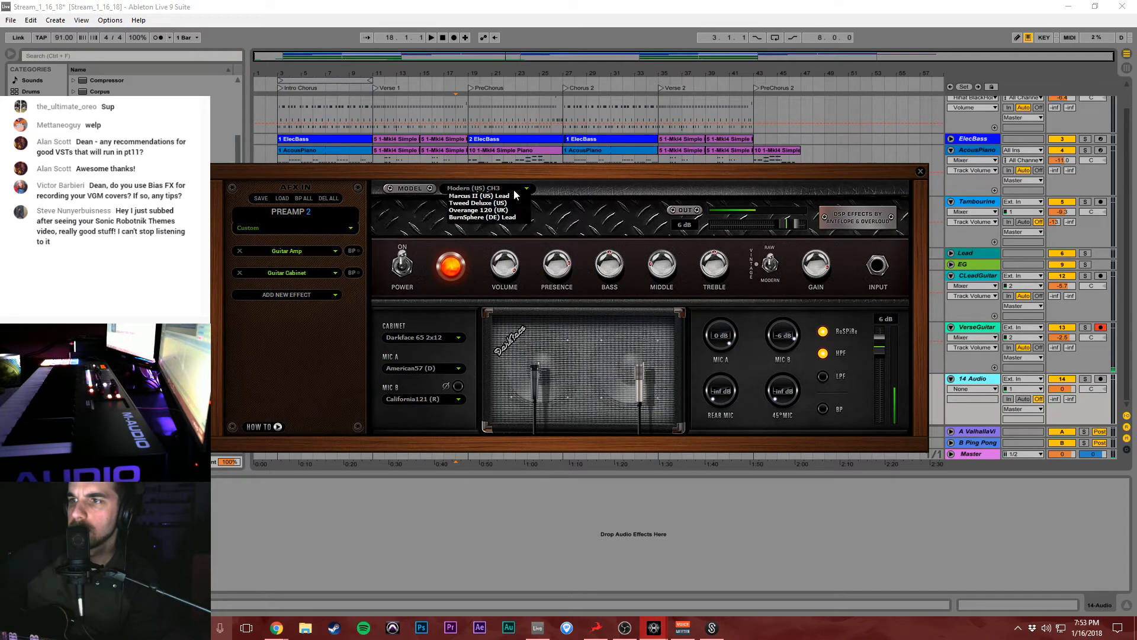
pyautogui.click(510, 198)
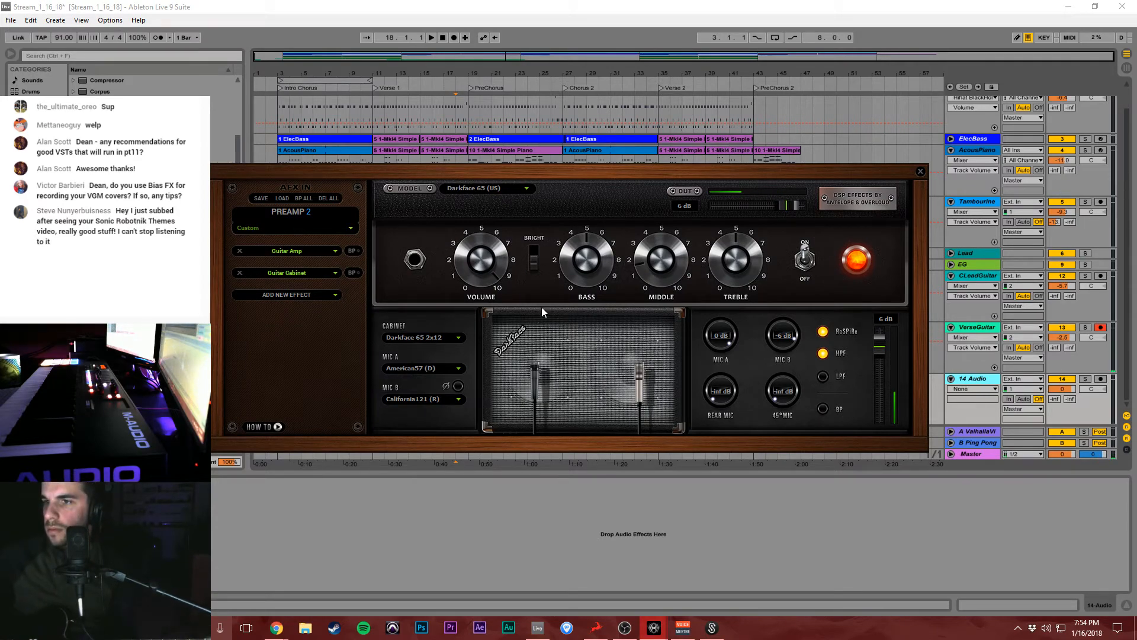
pyautogui.click(627, 500)
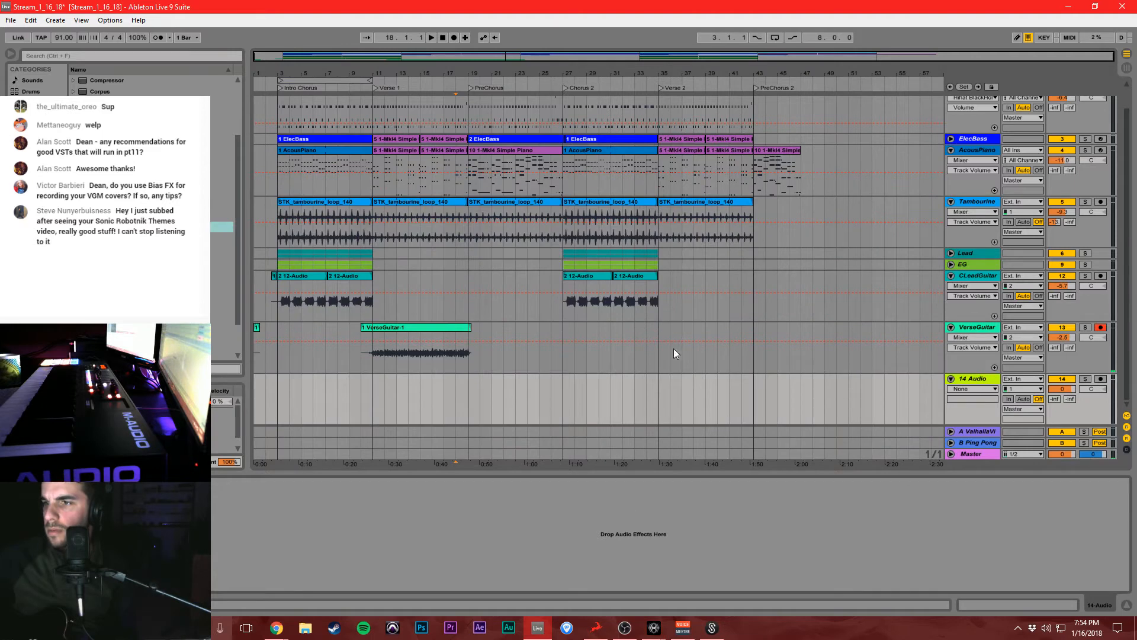
pyautogui.click(453, 37)
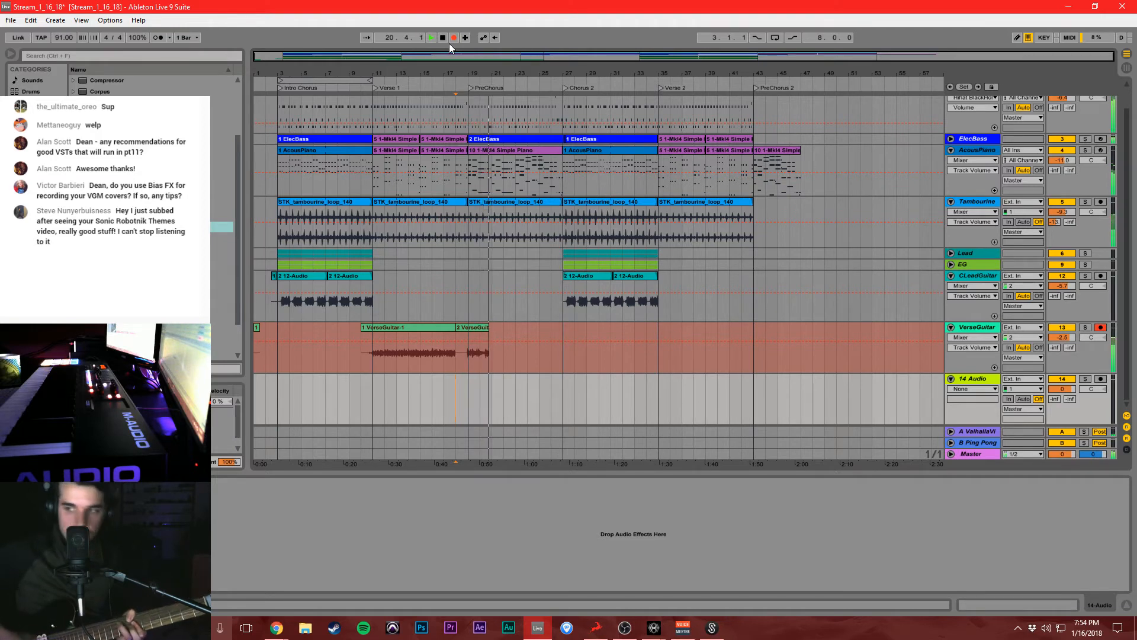
pyautogui.press('space')
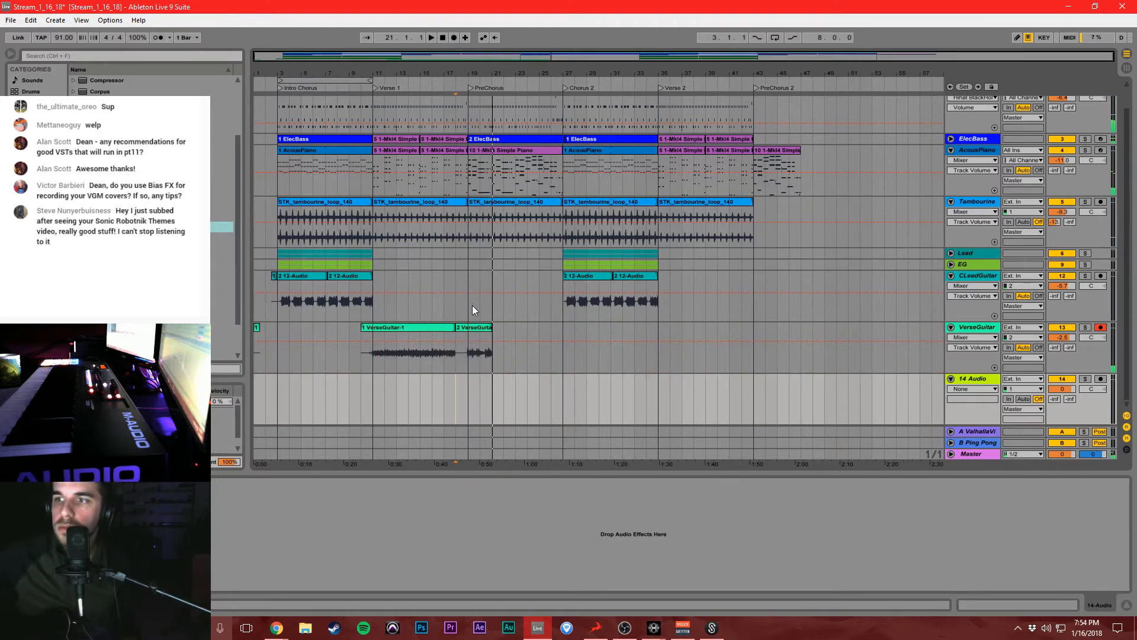
pyautogui.click(478, 329)
pyautogui.press('Delete')
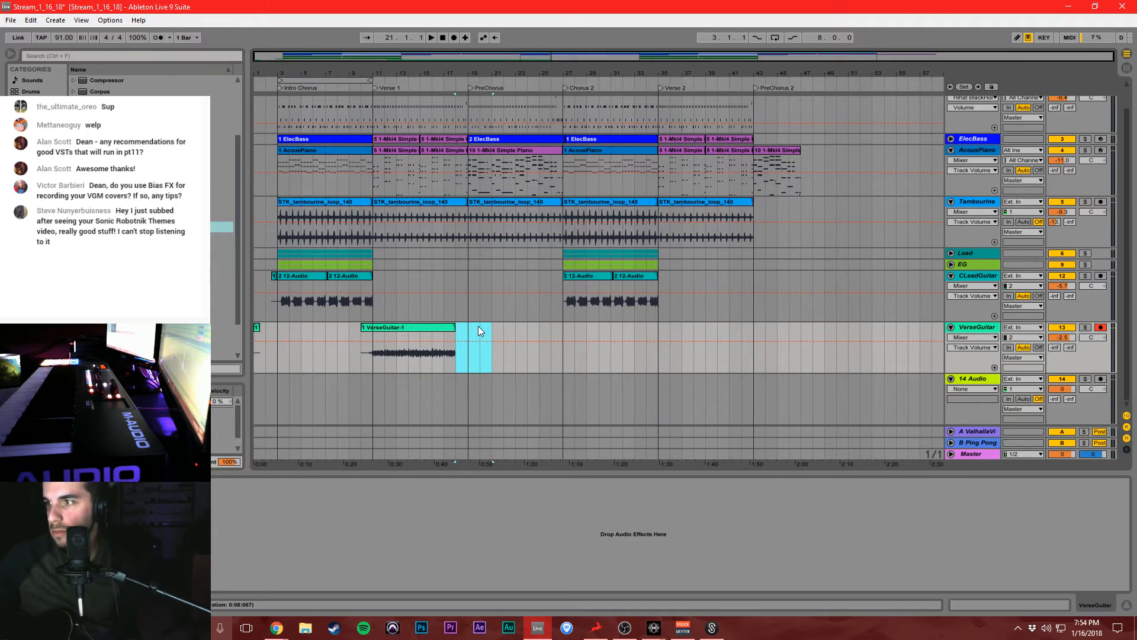
# Arm the 14 Audio track, set its input channel to 2, and add a Compressor to it.
pyautogui.click(1101, 379)
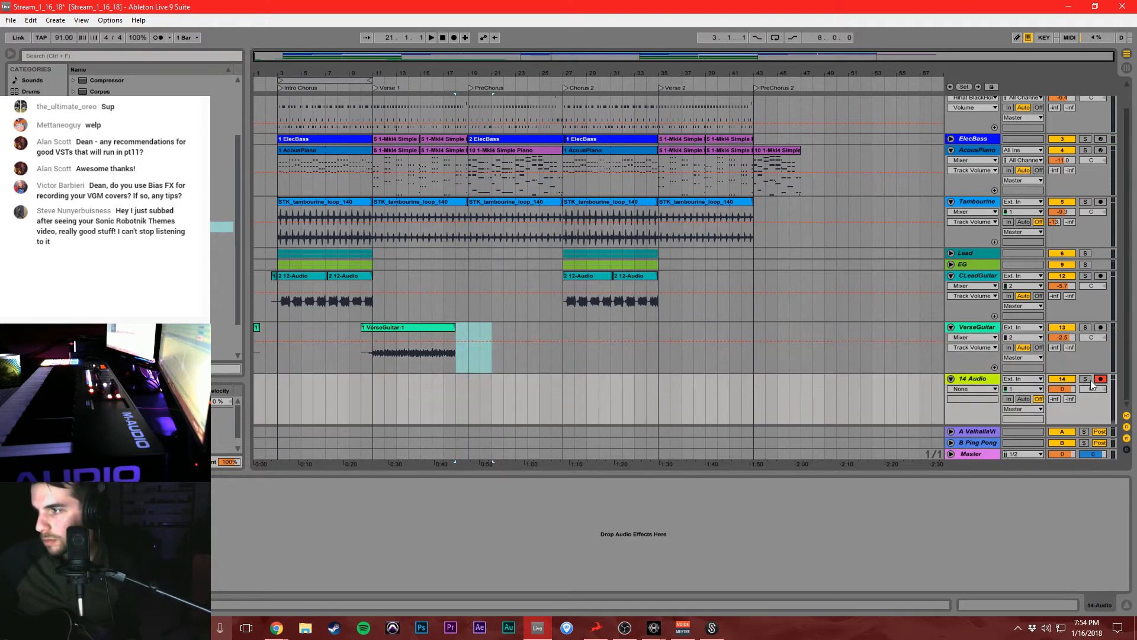
pyautogui.click(1019, 392)
pyautogui.click(1017, 397)
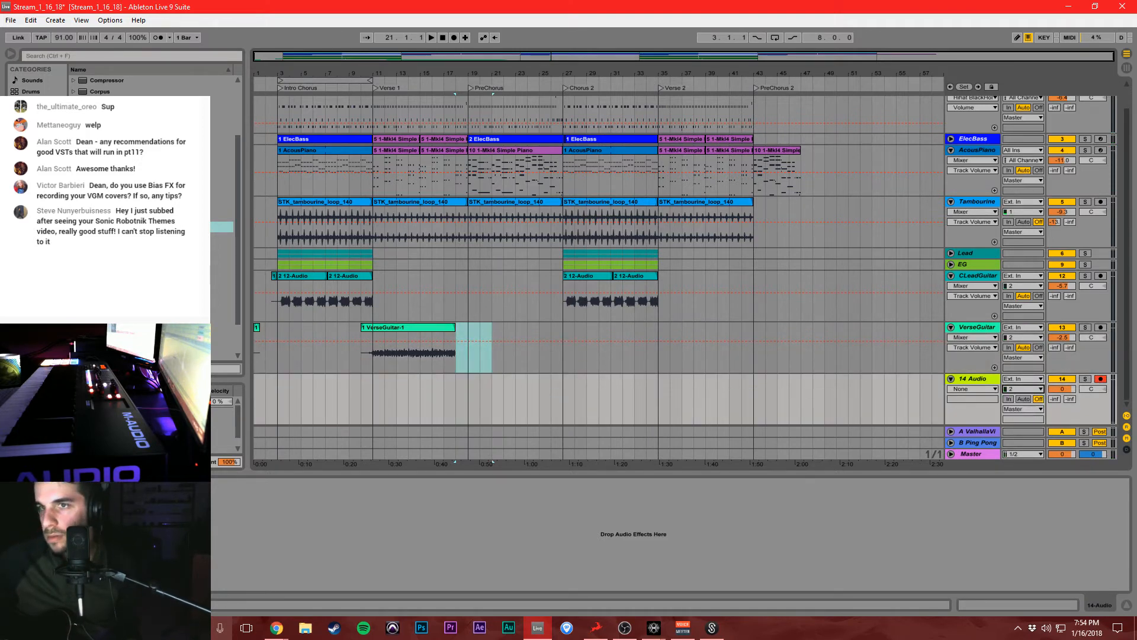
pyautogui.moveTo(94, 82); pyautogui.dragTo(496, 364)
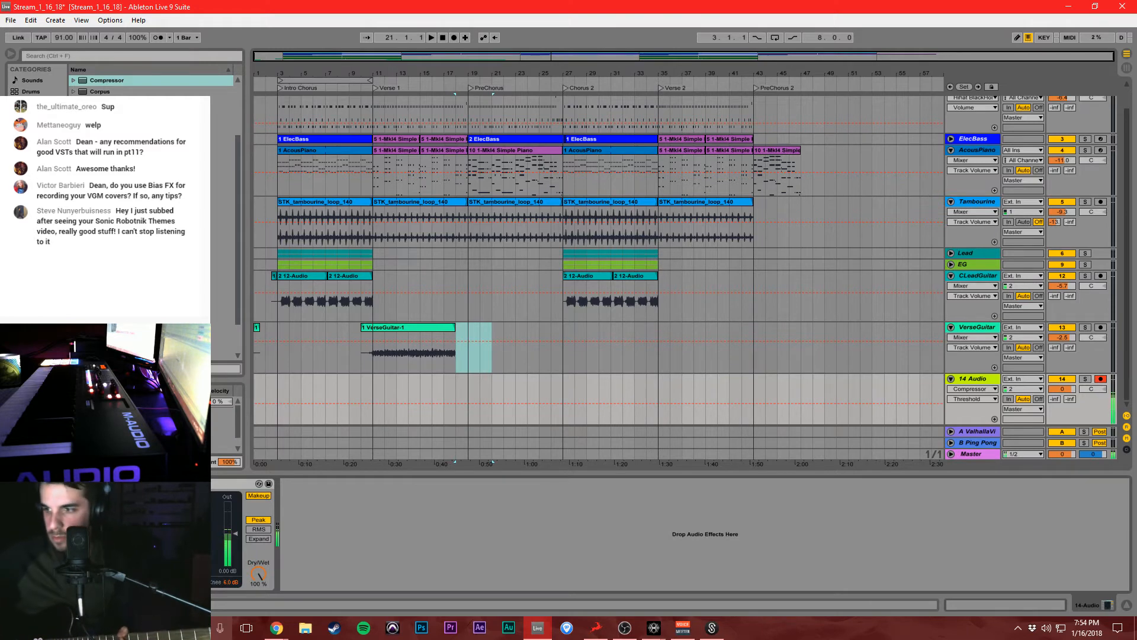
# In the guitar amp effects window, set the cabinet to Top30 2x12, toggle the Bright switch, and set Mic B to -2 dB.
pyautogui.click(654, 627)
pyautogui.click(671, 576)
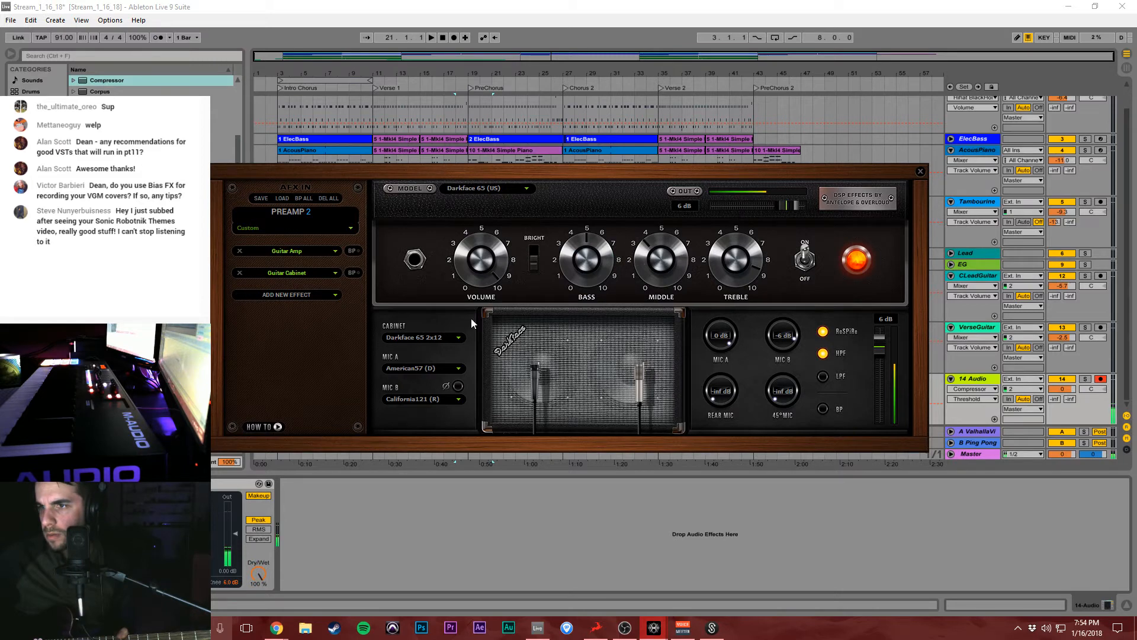
pyautogui.click(442, 337)
pyautogui.click(437, 346)
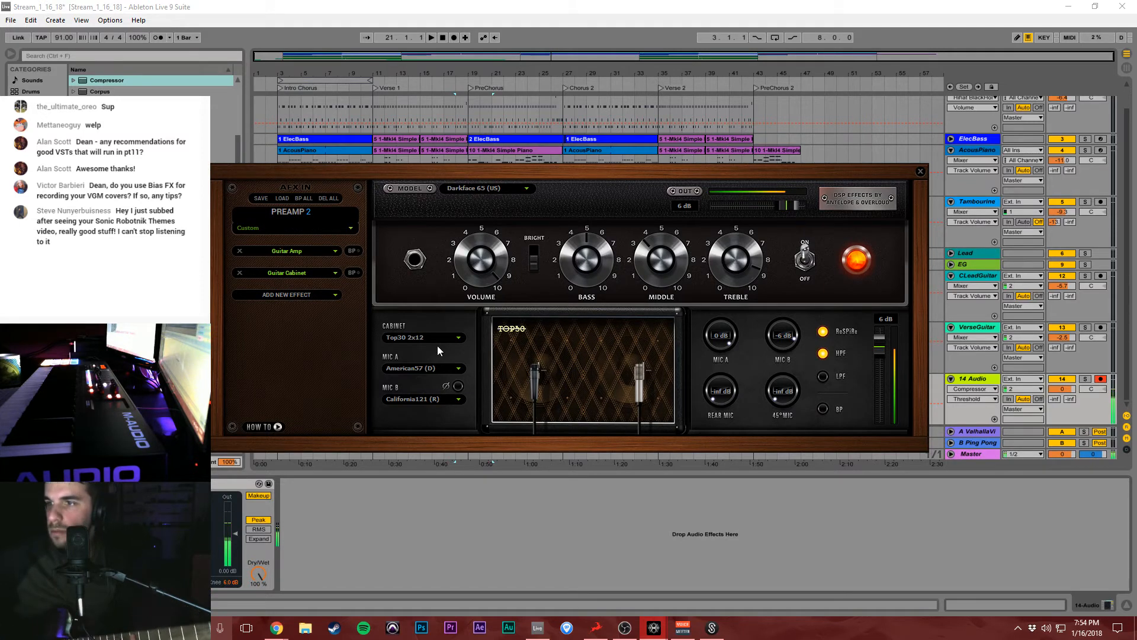
pyautogui.click(535, 262)
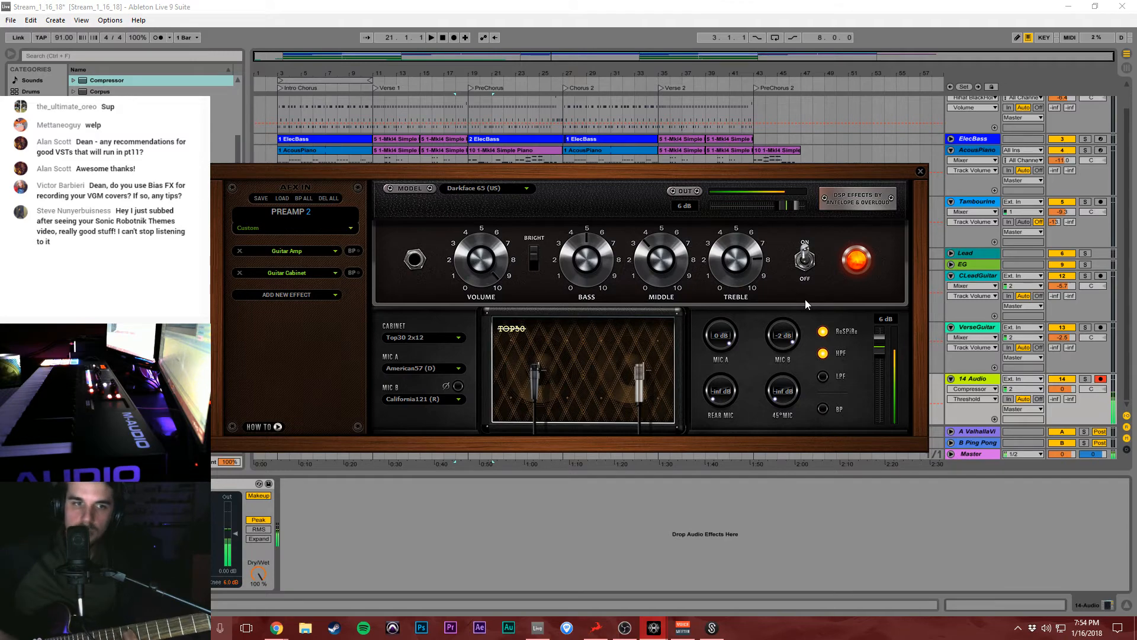
pyautogui.click(644, 504)
# Record a guitar take on the 14 Audio track from bar 18 through the PreChorus, with monitoring on Auto.
pyautogui.click(451, 380)
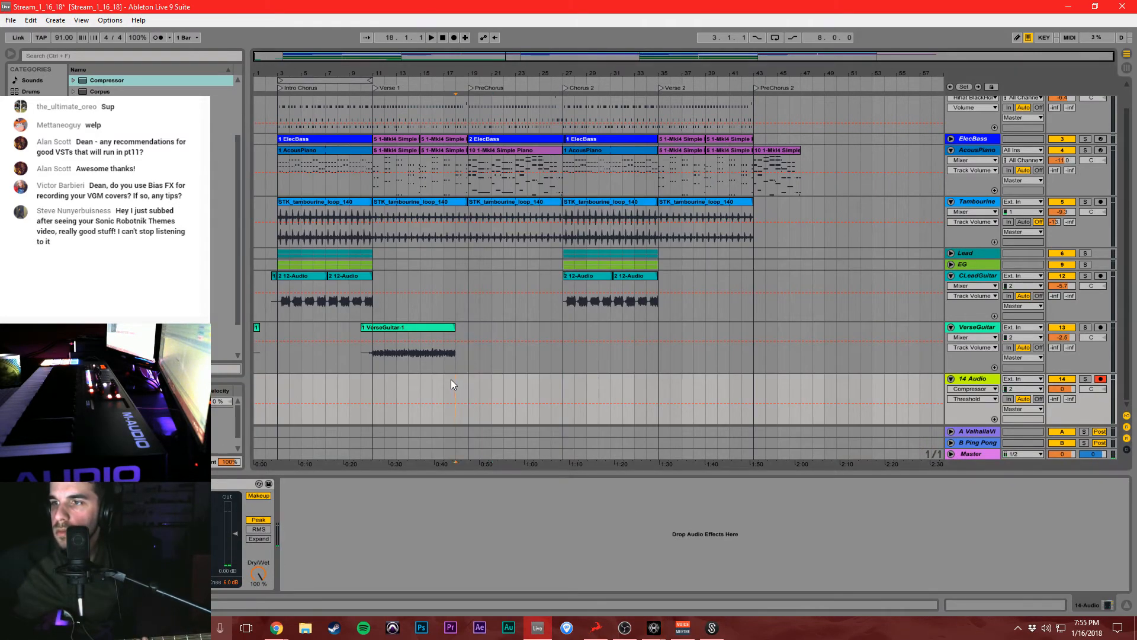
pyautogui.click(454, 37)
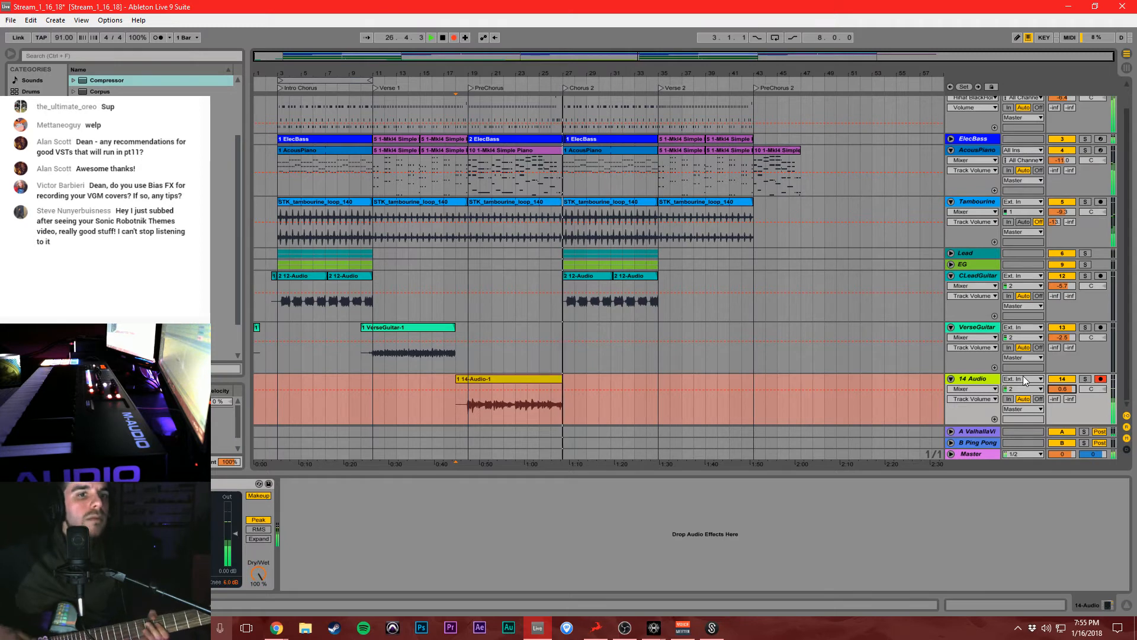
pyautogui.press('space')
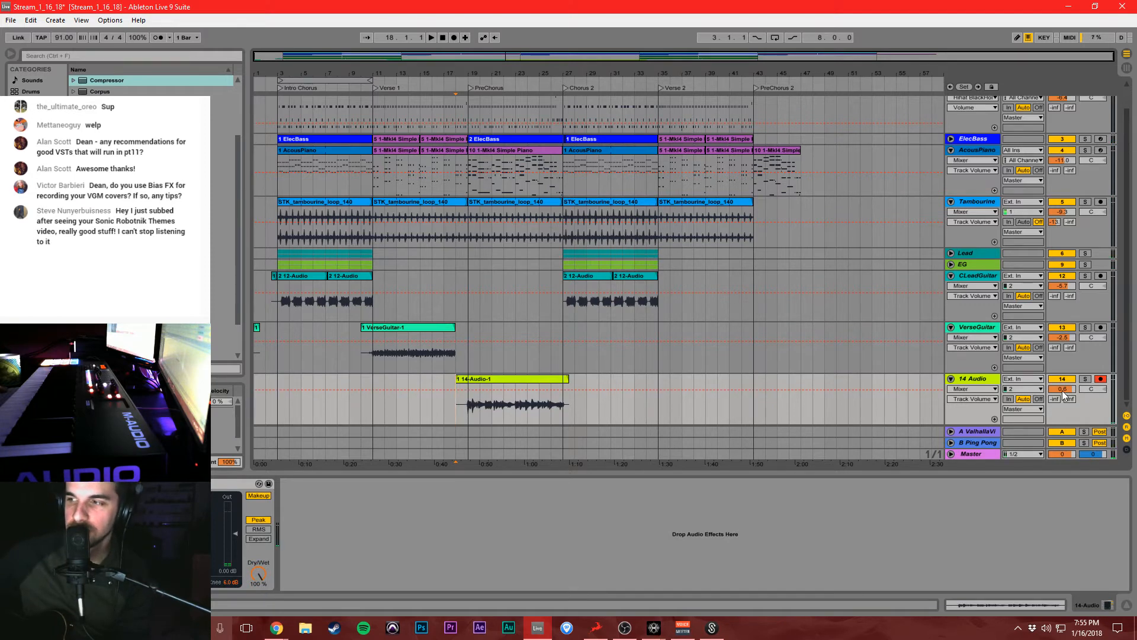
# Set the 14 Audio track's volume to -7.2 dB and its pan to 23R, and play back from Verse 1.
pyautogui.moveTo(1064, 390); pyautogui.dragTo(1093, 382)
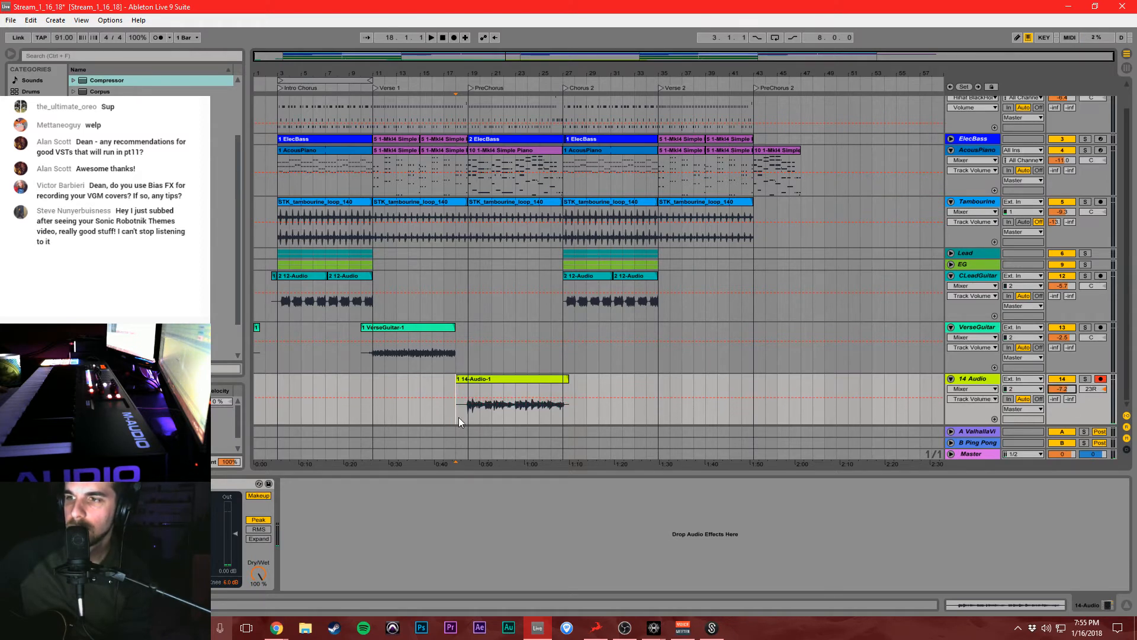
pyautogui.click(372, 404)
pyautogui.press('space')
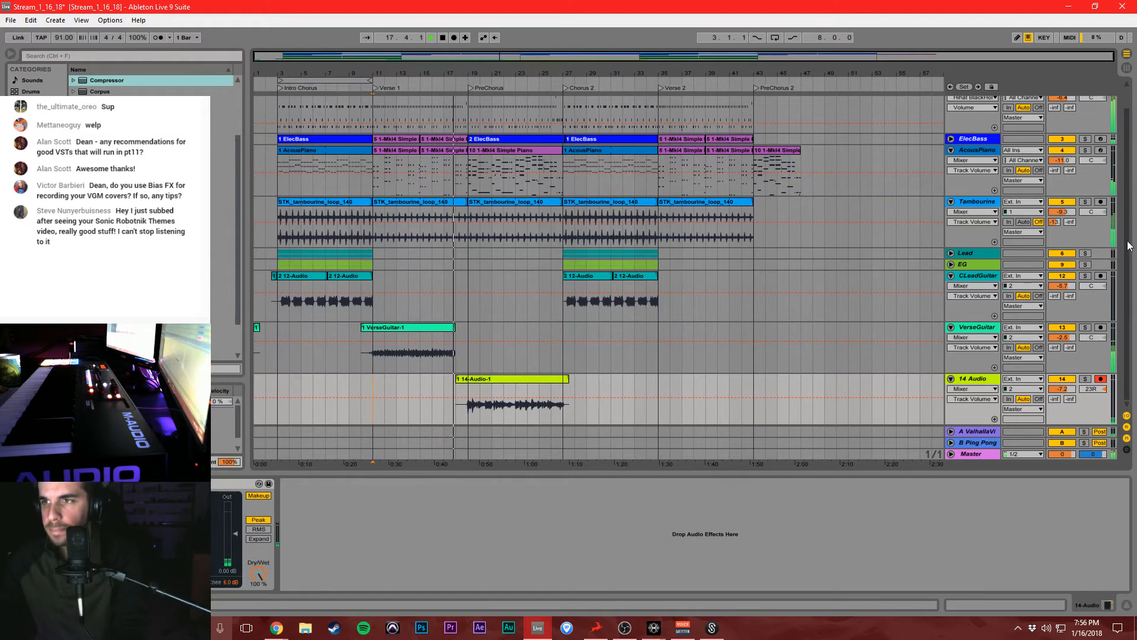
# Stop the playback and fold all tracks in the arrangement.
pyautogui.click(753, 318)
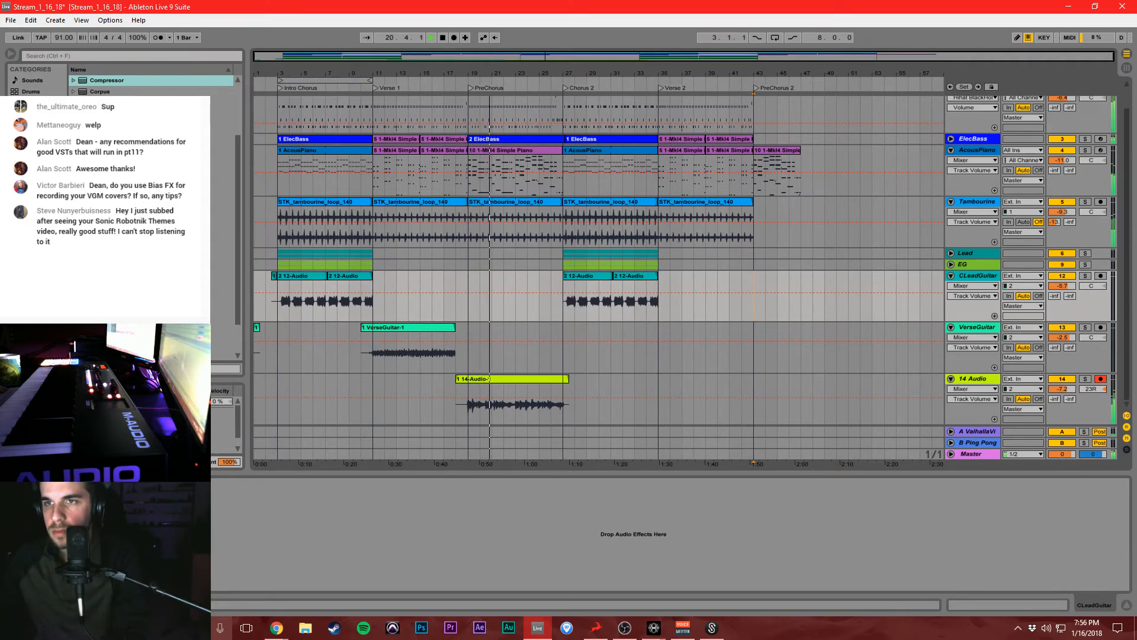
pyautogui.click(34, 148)
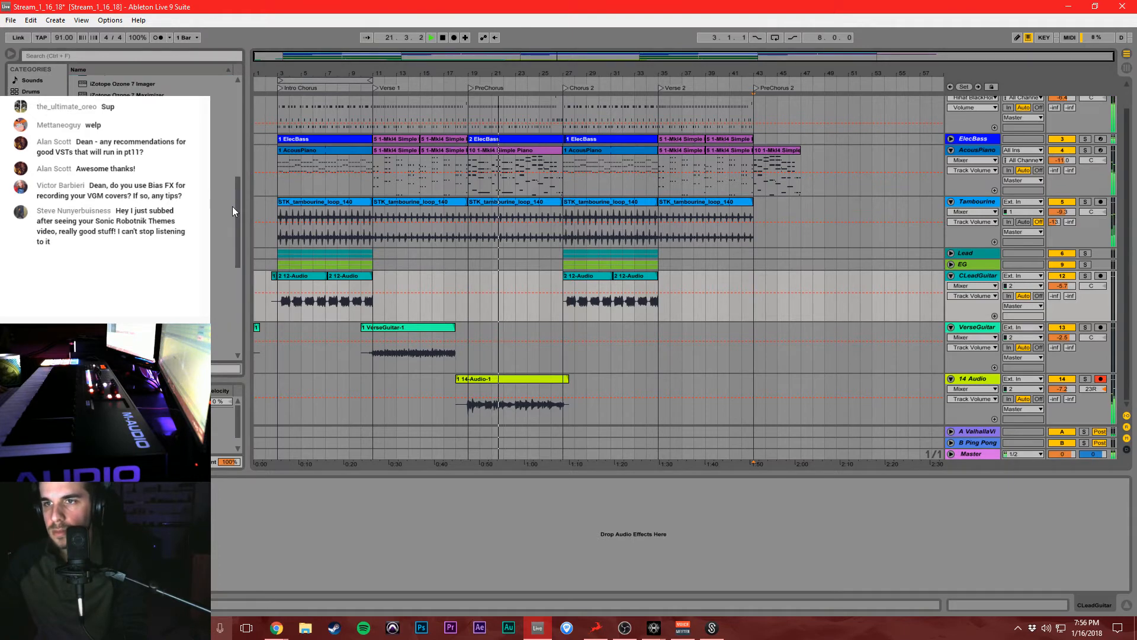
pyautogui.press('space')
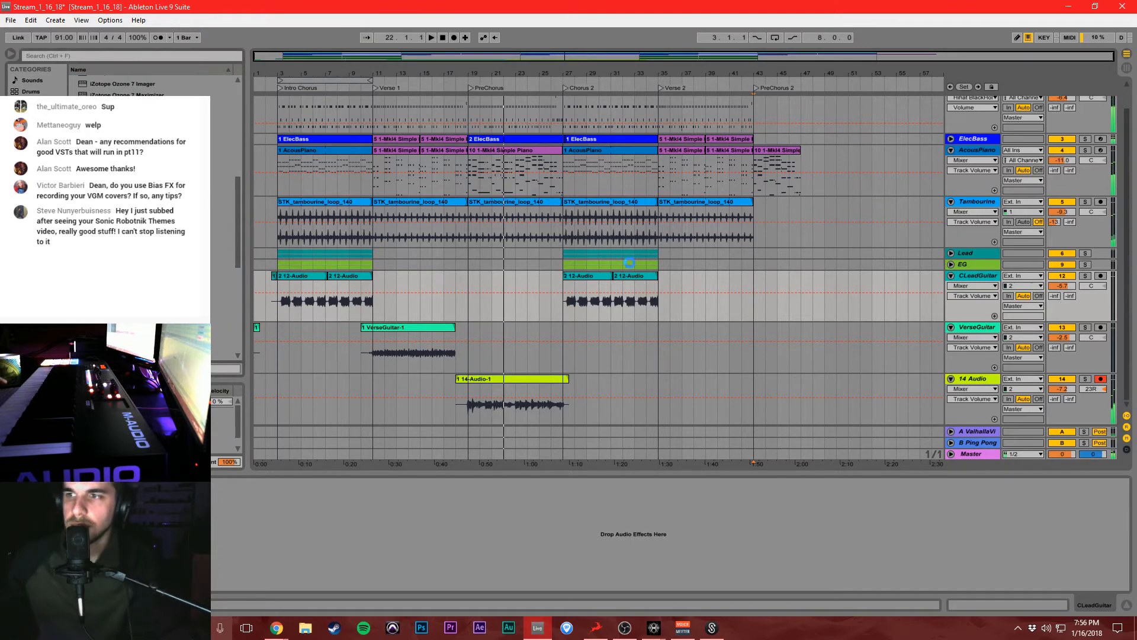
pyautogui.keyDown('alt'); pyautogui.click(951, 278); pyautogui.keyUp('alt')
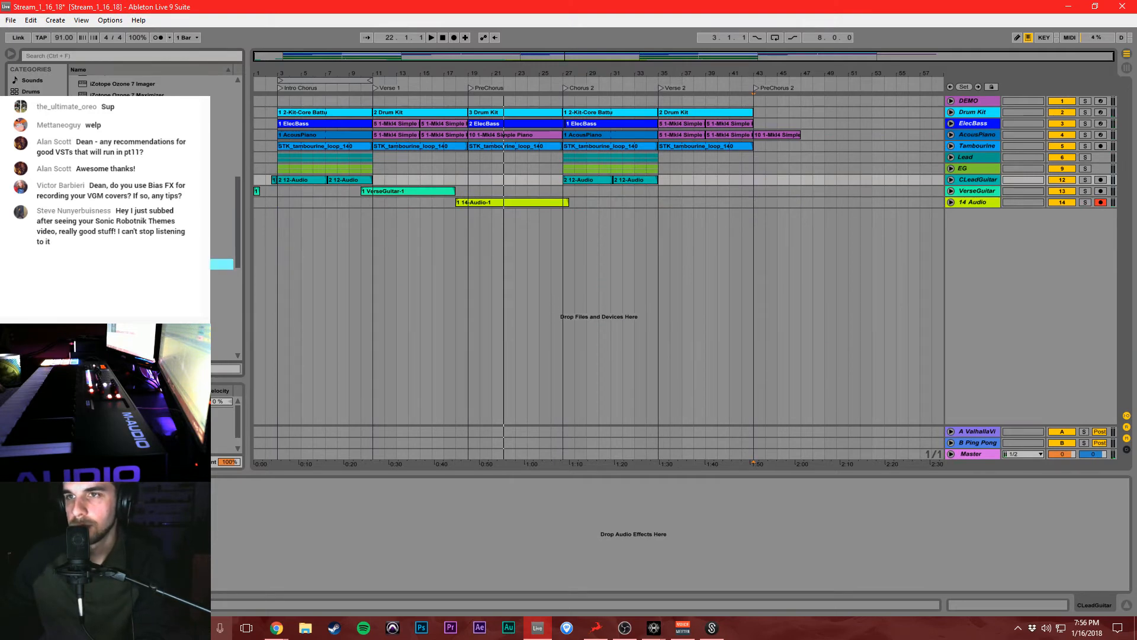
pyautogui.scroll(2, 151, 265)
pyautogui.scroll(-3, 152, 265)
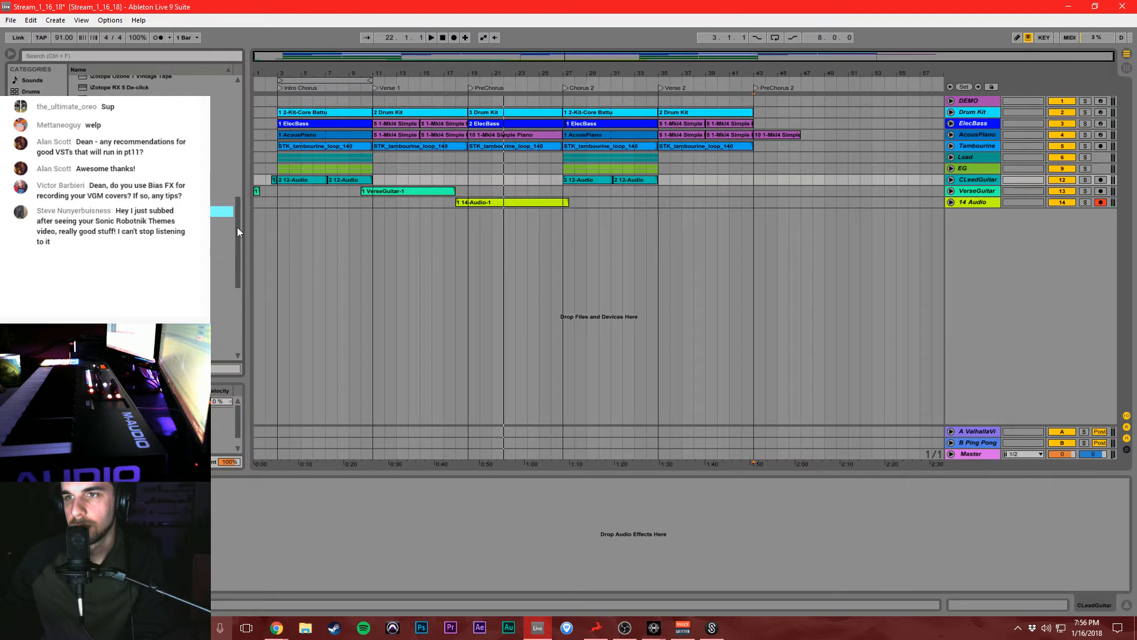
# Save the set under its existing name.
pyautogui.hotkey('ctrl', 'q')
pyautogui.click(537, 346)
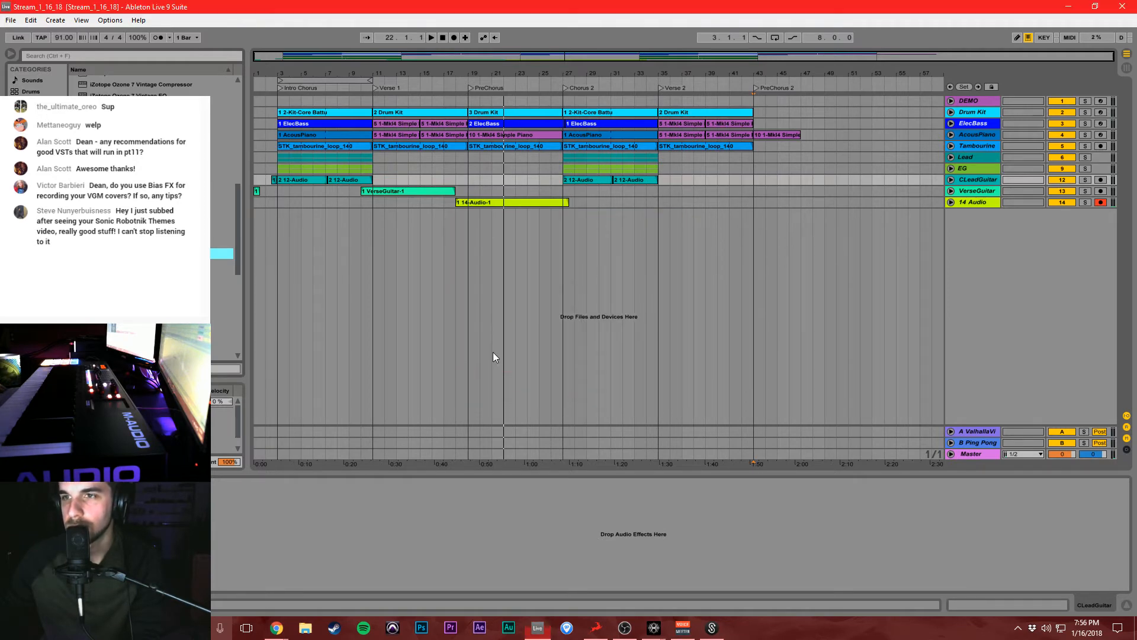
pyautogui.click(11, 21)
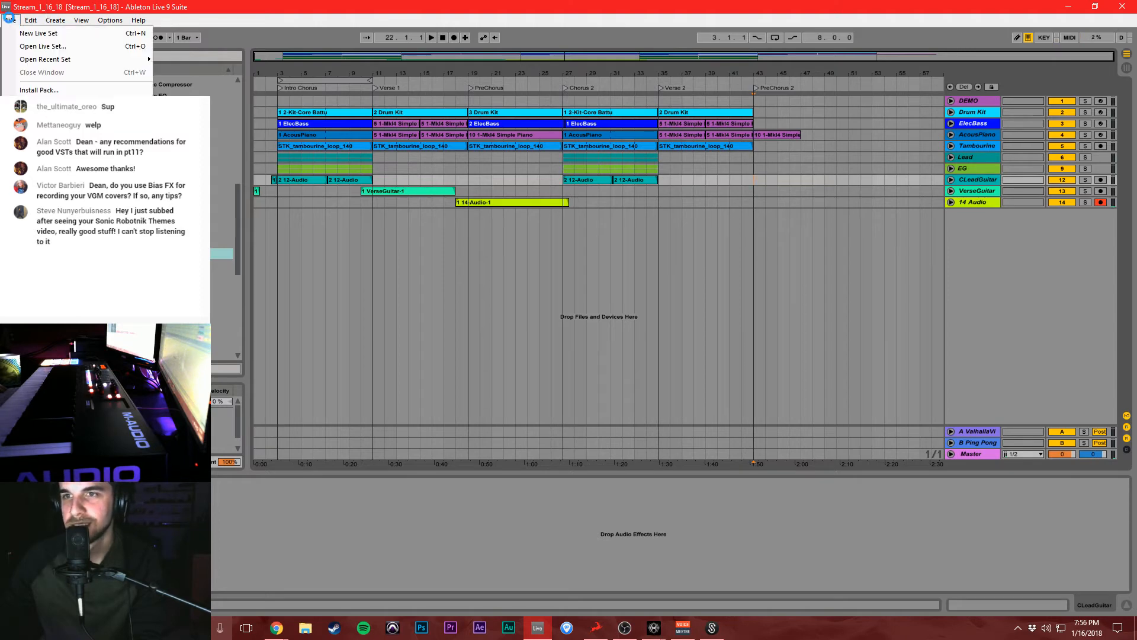
pyautogui.click(560, 291)
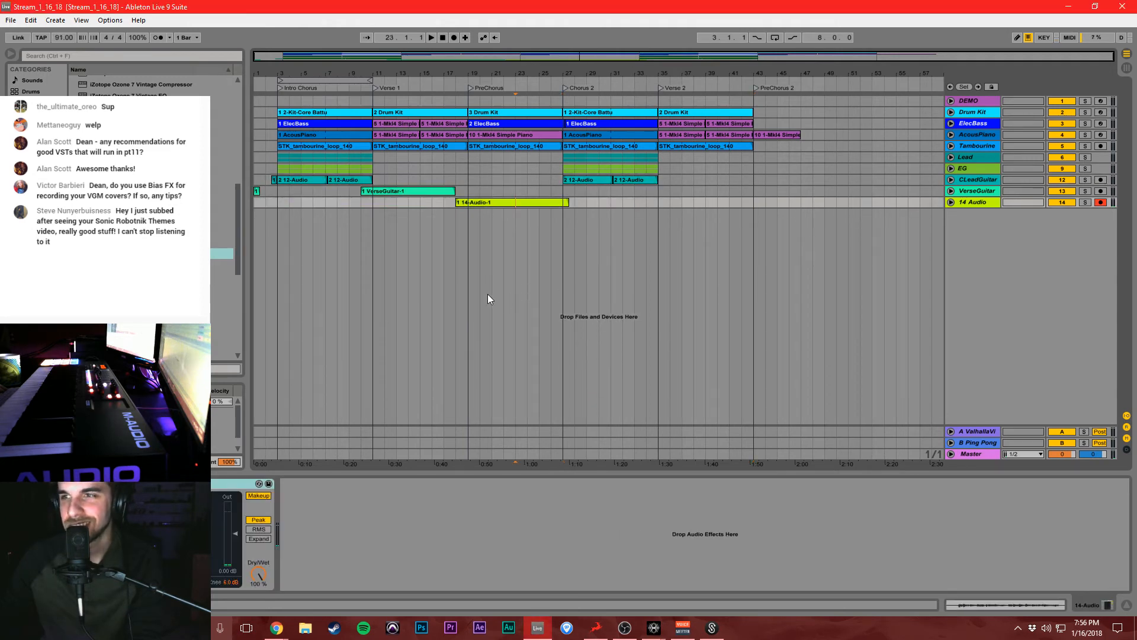
# Play back the arrangement from the Intro Chorus at bar 3, and stop the playback.
pyautogui.click(353, 259)
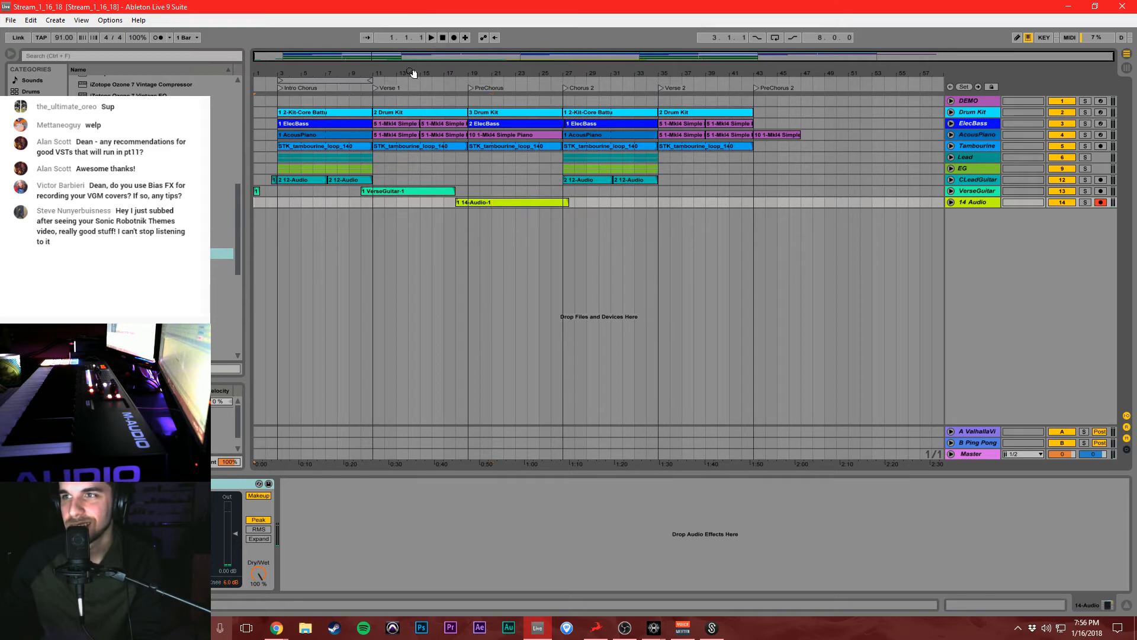
pyautogui.click(277, 241)
pyautogui.press('space')
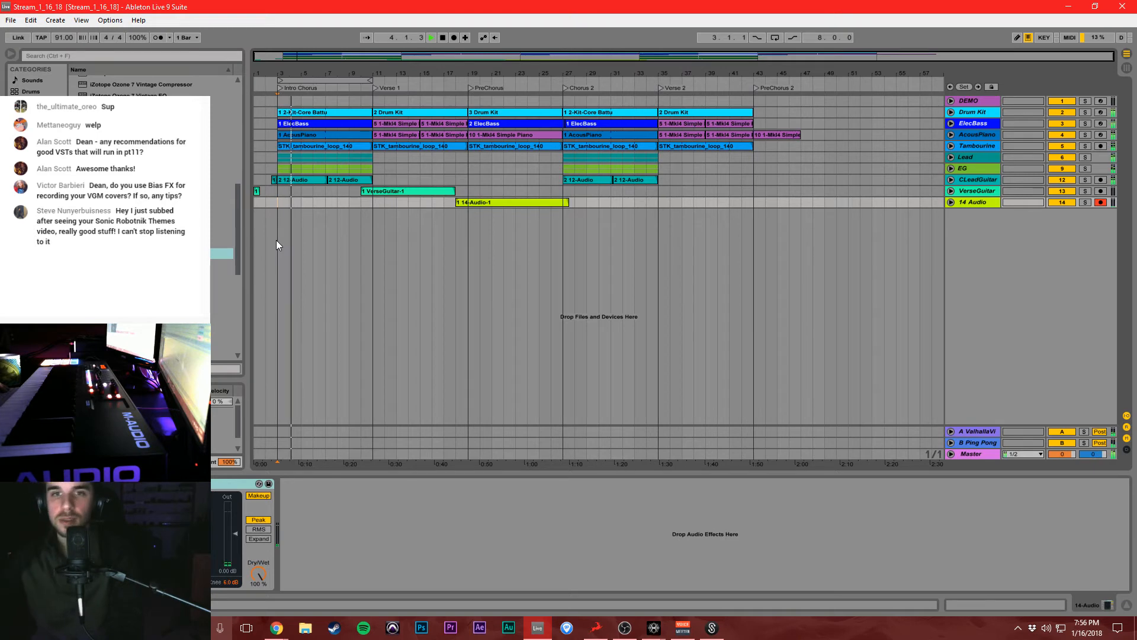
pyautogui.click(321, 229)
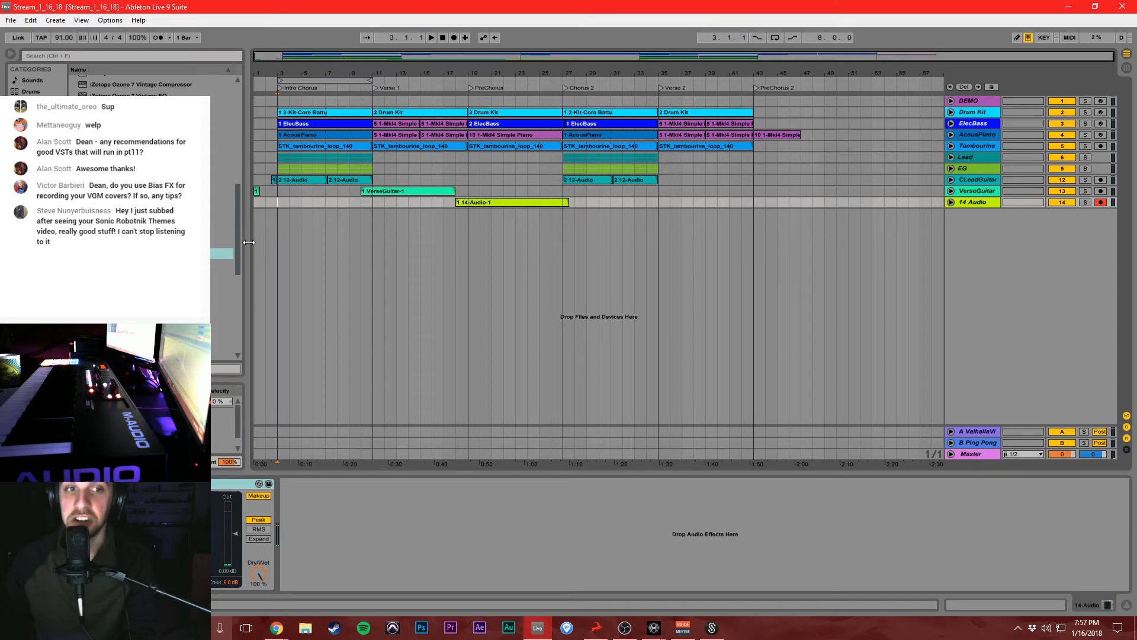
# Find Kontakt 5 among the plug-ins and add it to the arrangement on a new MIDI track.
pyautogui.scroll(10, 154, 219)
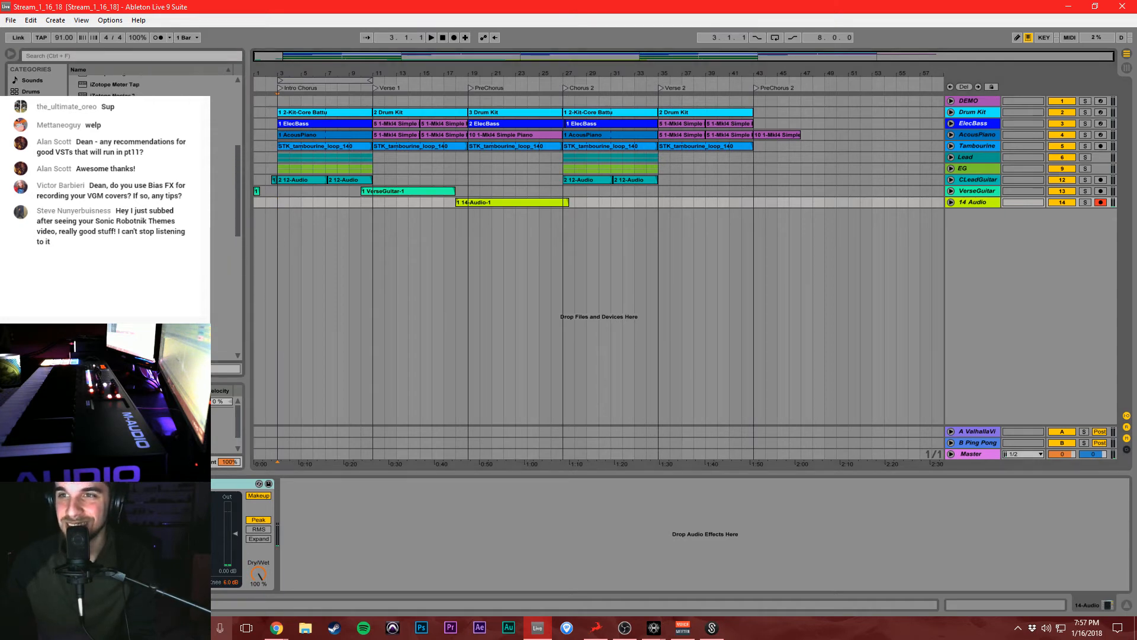
pyautogui.scroll(-8, 154, 220)
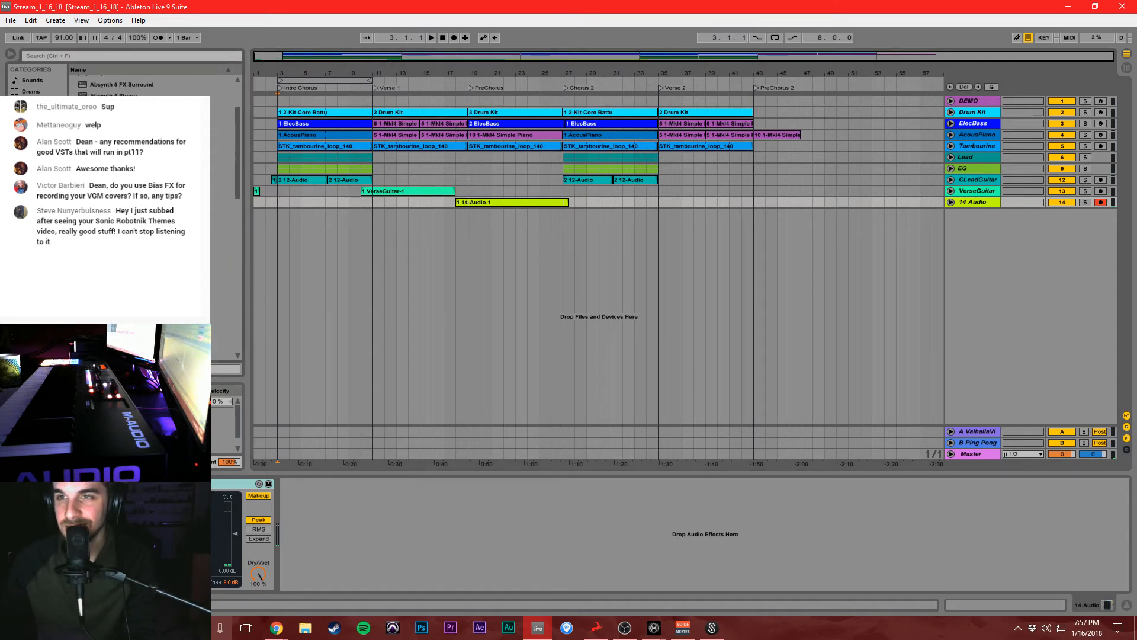
pyautogui.scroll(-3, 154, 219)
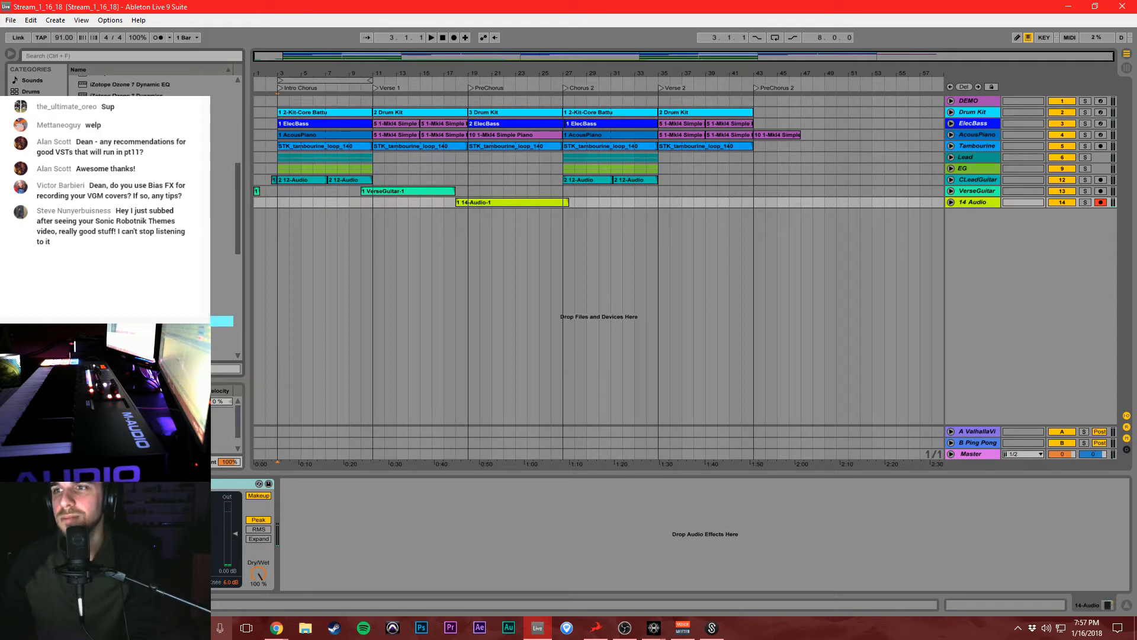
pyautogui.moveTo(136, 265); pyautogui.dragTo(401, 227)
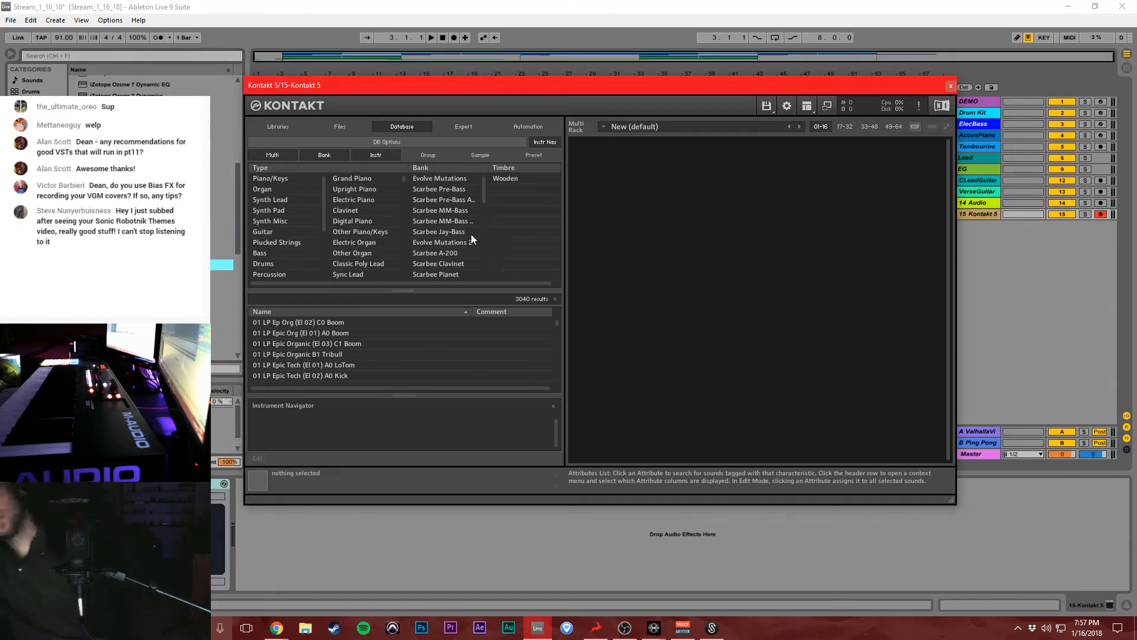
# Load the Basic Rock 1 patch from Kontakt's Vintage Organs library, and close the plug-in window.
pyautogui.click(292, 130)
pyautogui.moveTo(372, 89); pyautogui.dragTo(264, 152)
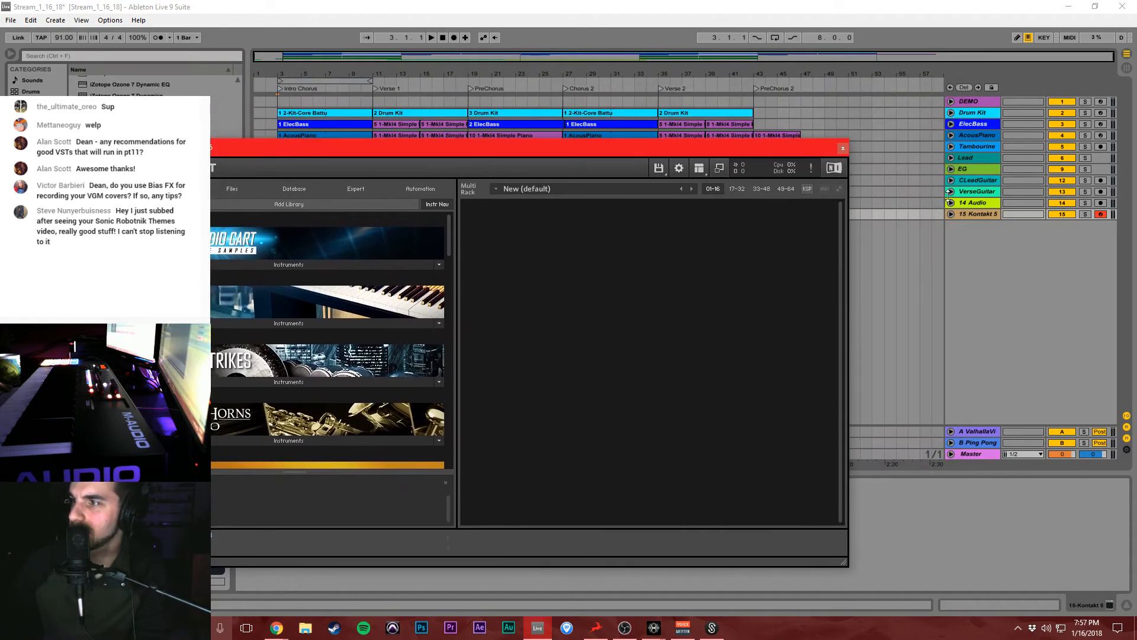
pyautogui.moveTo(448, 247); pyautogui.dragTo(445, 396)
pyautogui.click(295, 308)
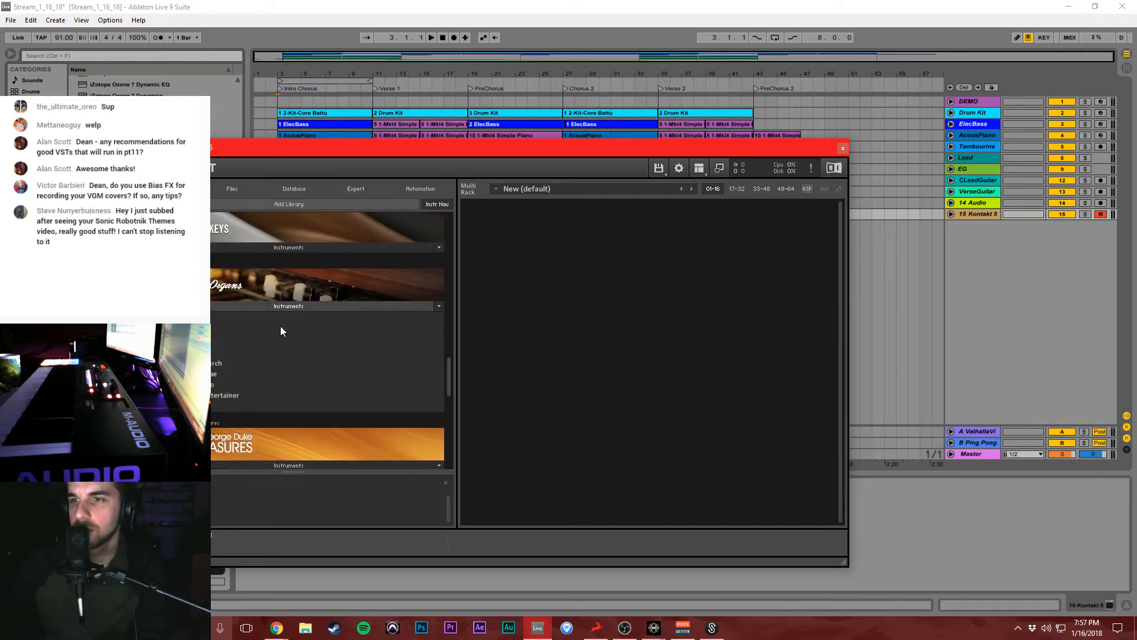
pyautogui.doubleClick(211, 336)
pyautogui.doubleClick(204, 326)
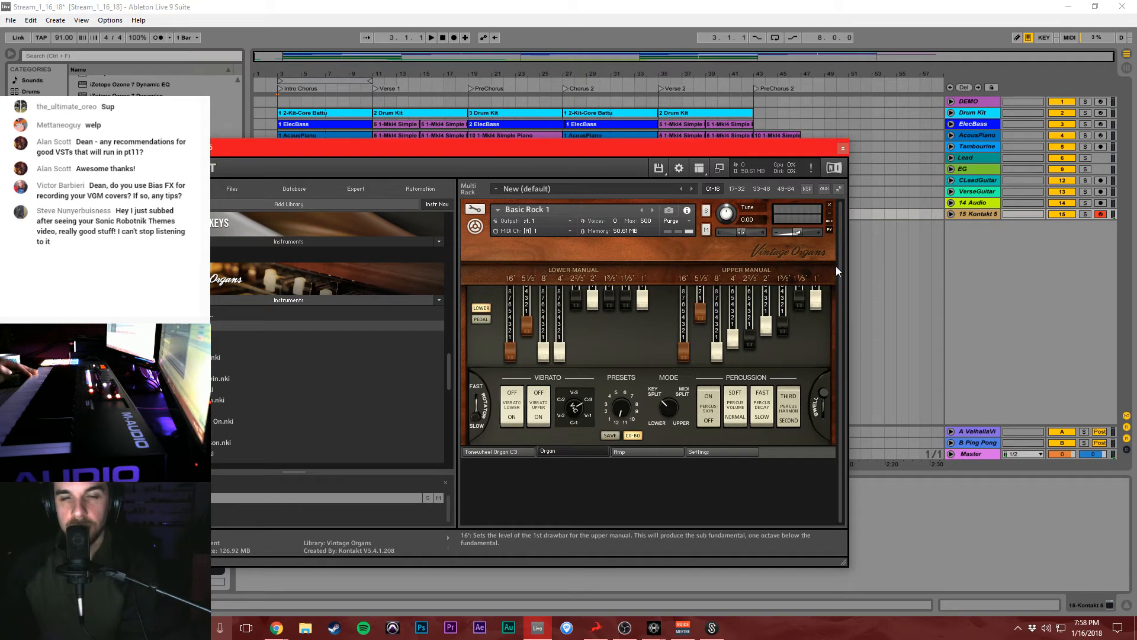
pyautogui.click(843, 148)
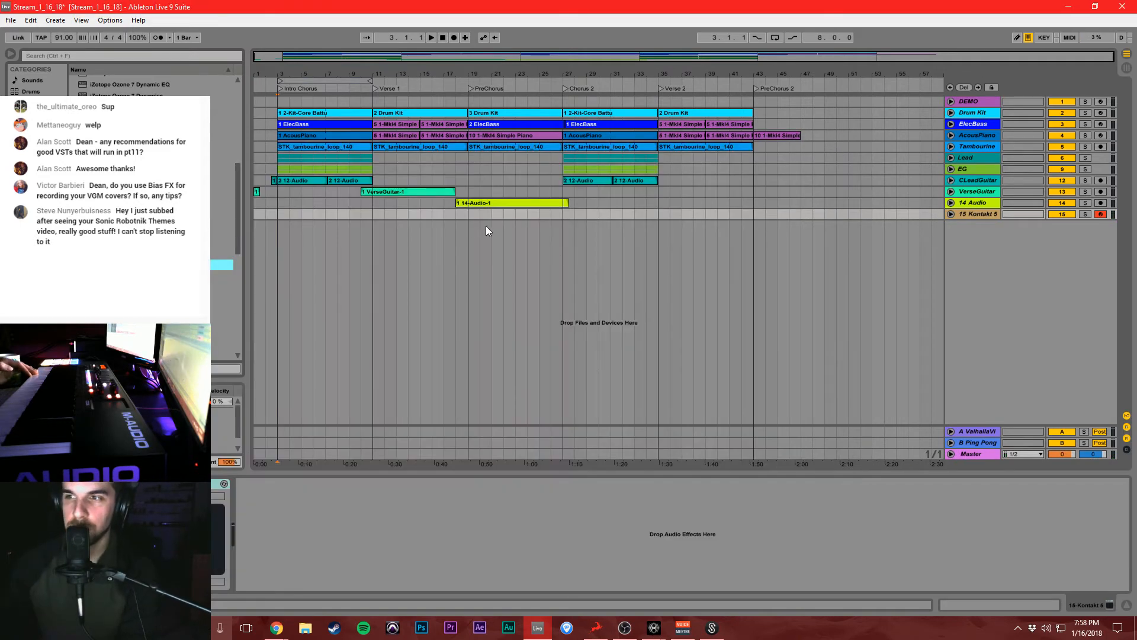
pyautogui.click(460, 221)
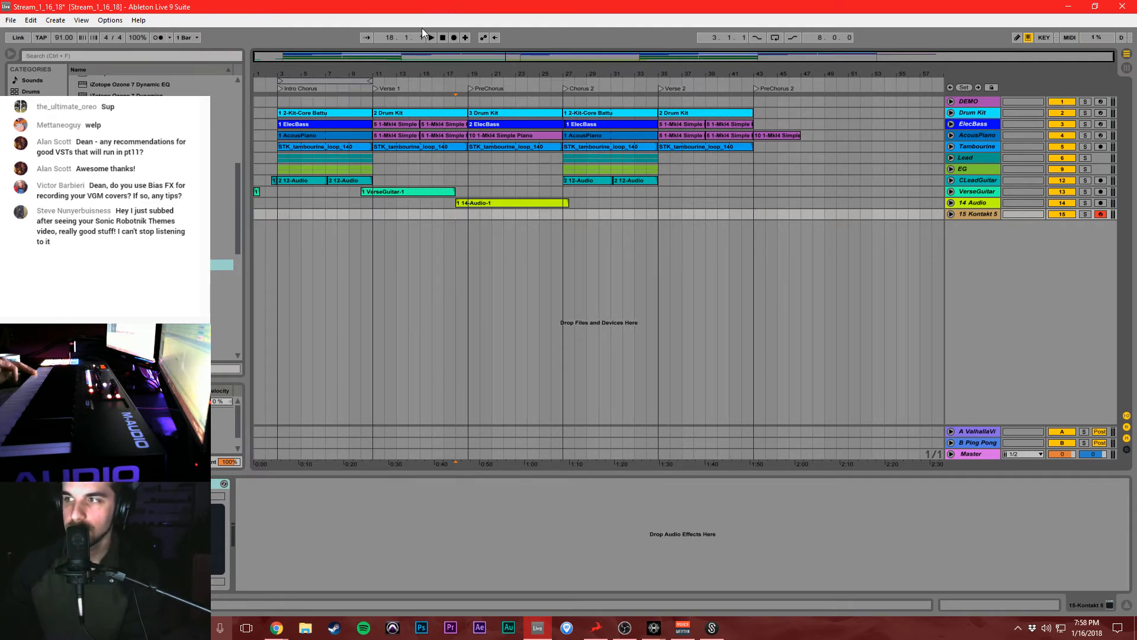
pyautogui.click(440, 37)
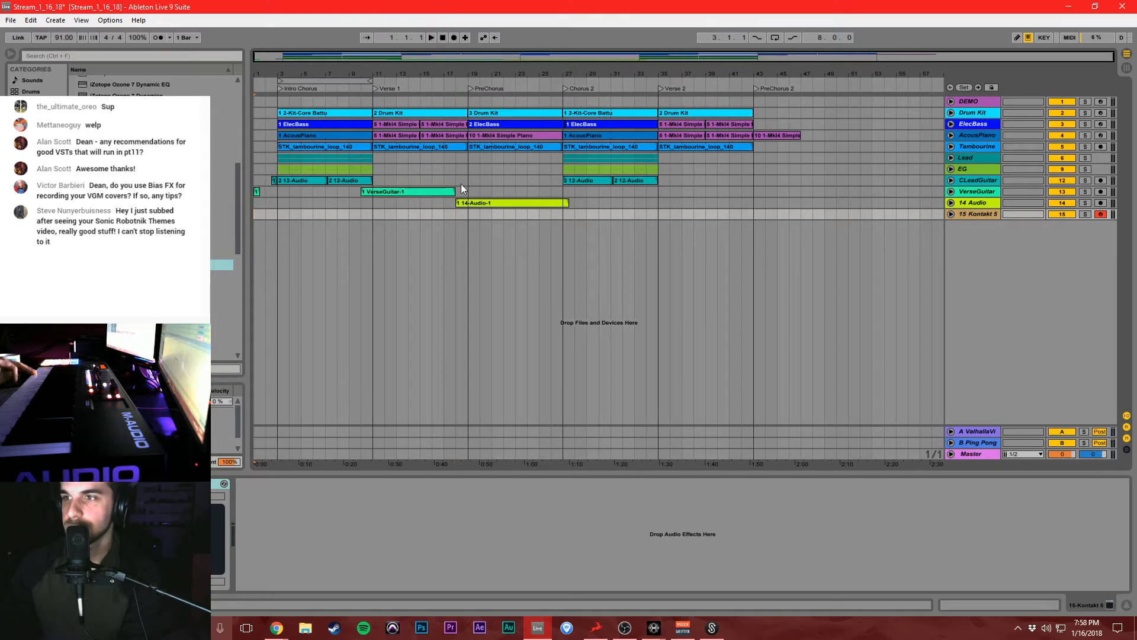
pyautogui.click(453, 38)
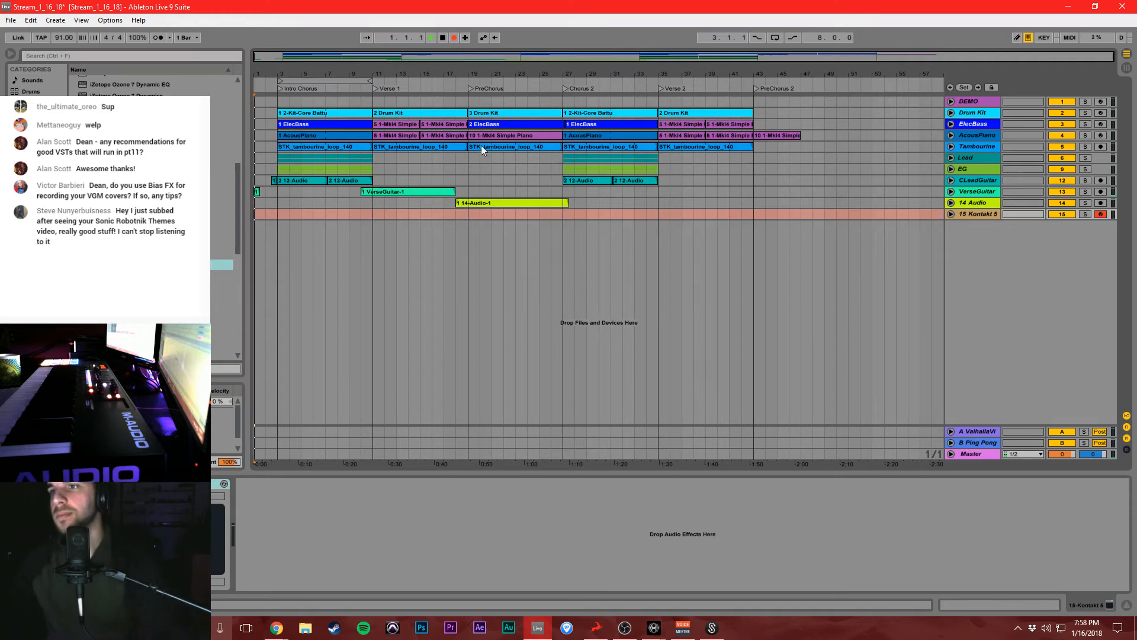
pyautogui.press('space')
# Try to record an organ take on the 15 Kontakt 5 track from bar 18 through the PreChorus, and undo it.
pyautogui.click(456, 215)
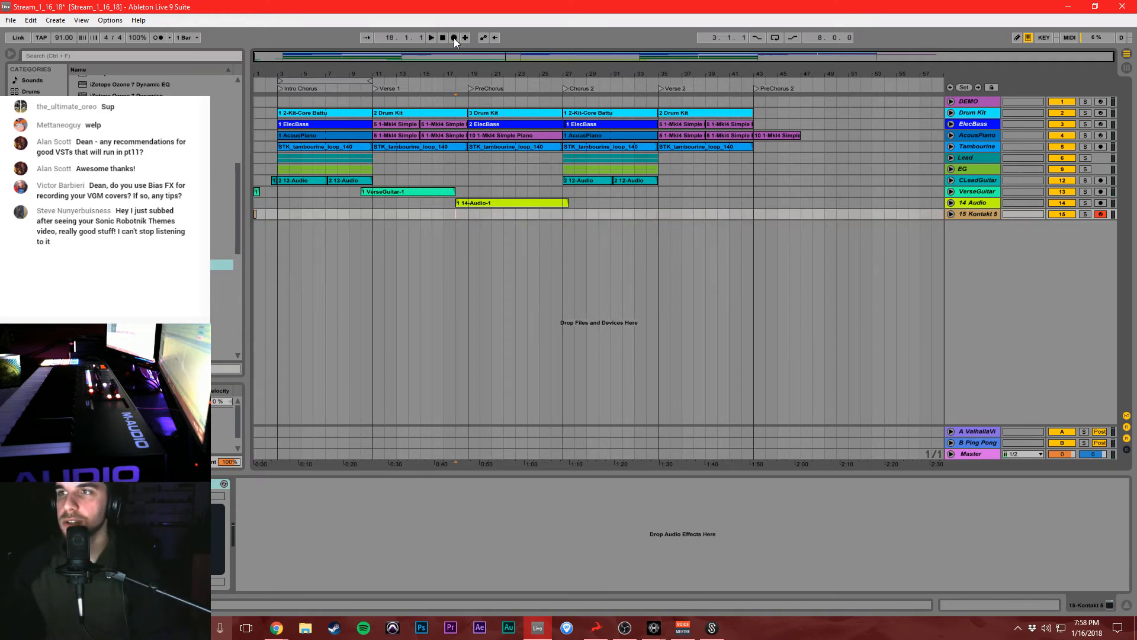
pyautogui.click(454, 38)
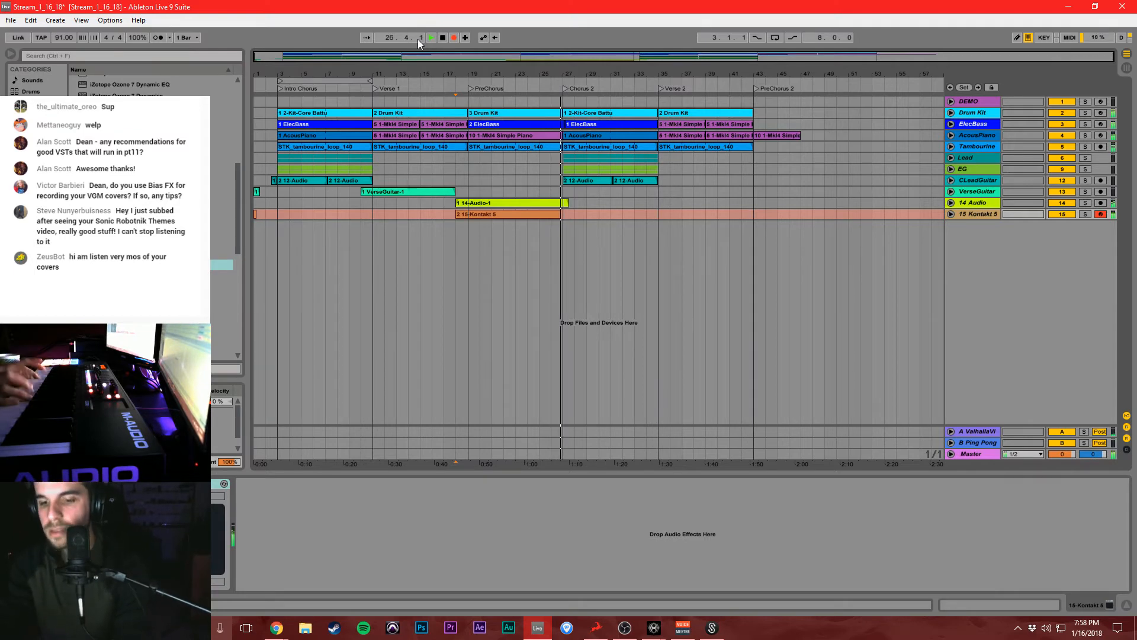
pyautogui.press('F9')
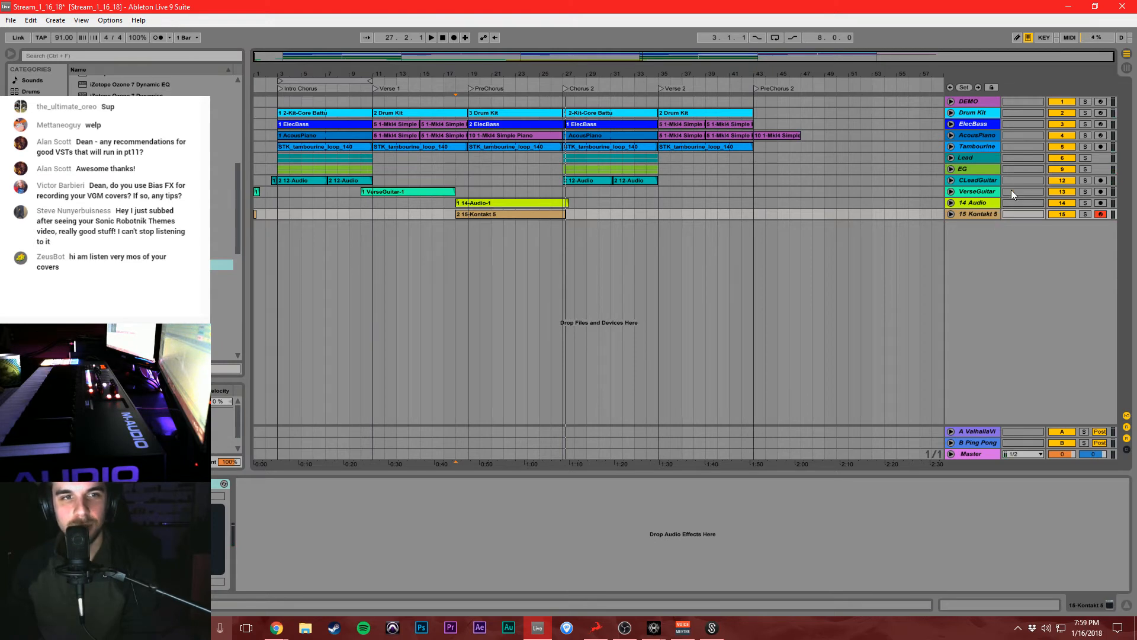
pyautogui.hotkey('ctrl', 'z')
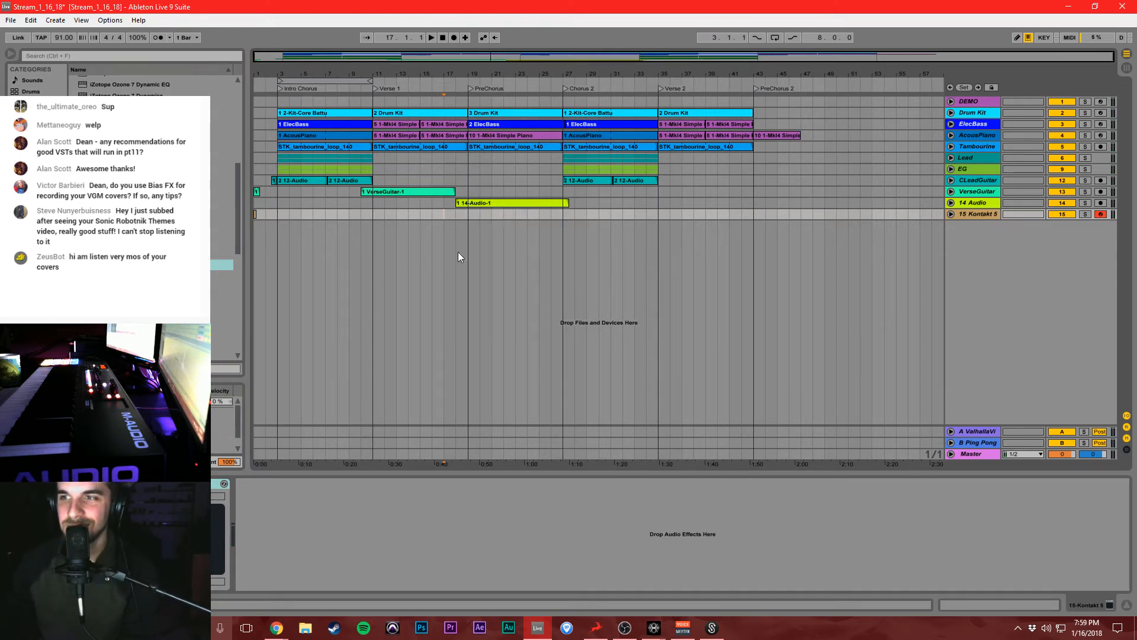
# Place the insertion point at bar 18, unfold the 15 Kontakt 5 track and lower its volume to -4.3 dB.
pyautogui.click(446, 216)
pyautogui.click(458, 214)
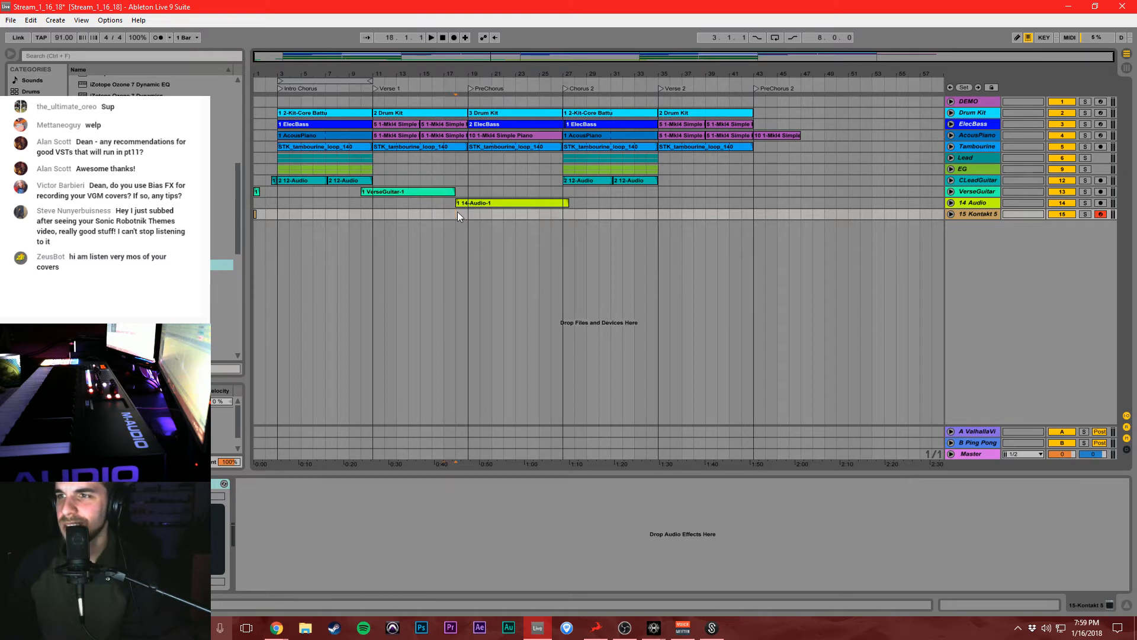
pyautogui.click(952, 214)
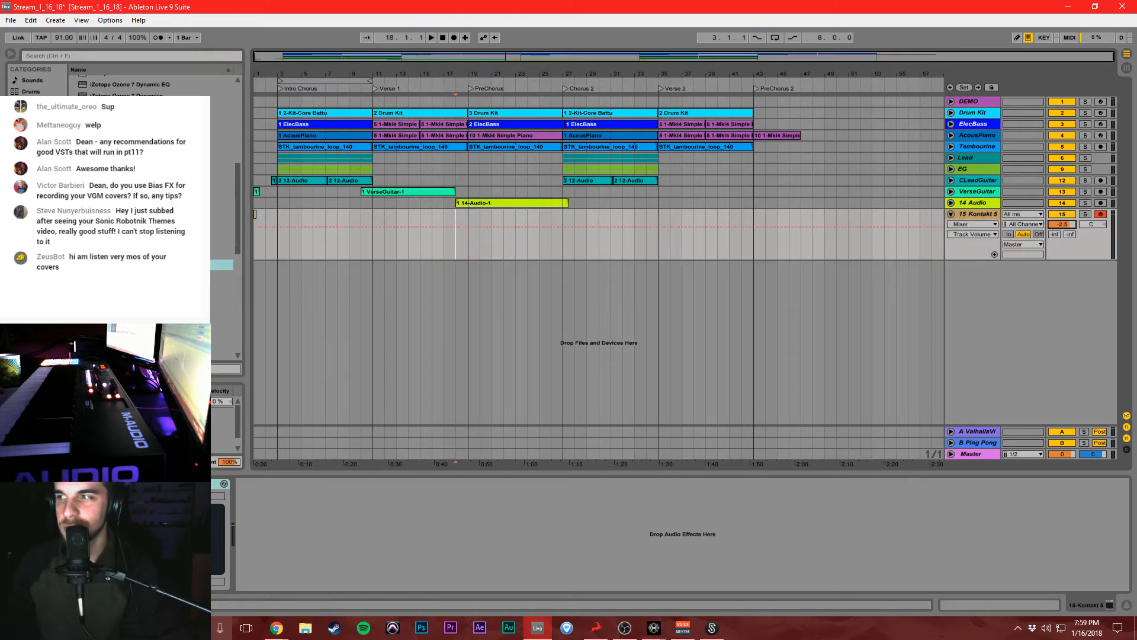
# Try a second organ take on the 15 Kontakt 5 track from bar 18, and undo the recording.
pyautogui.click(454, 38)
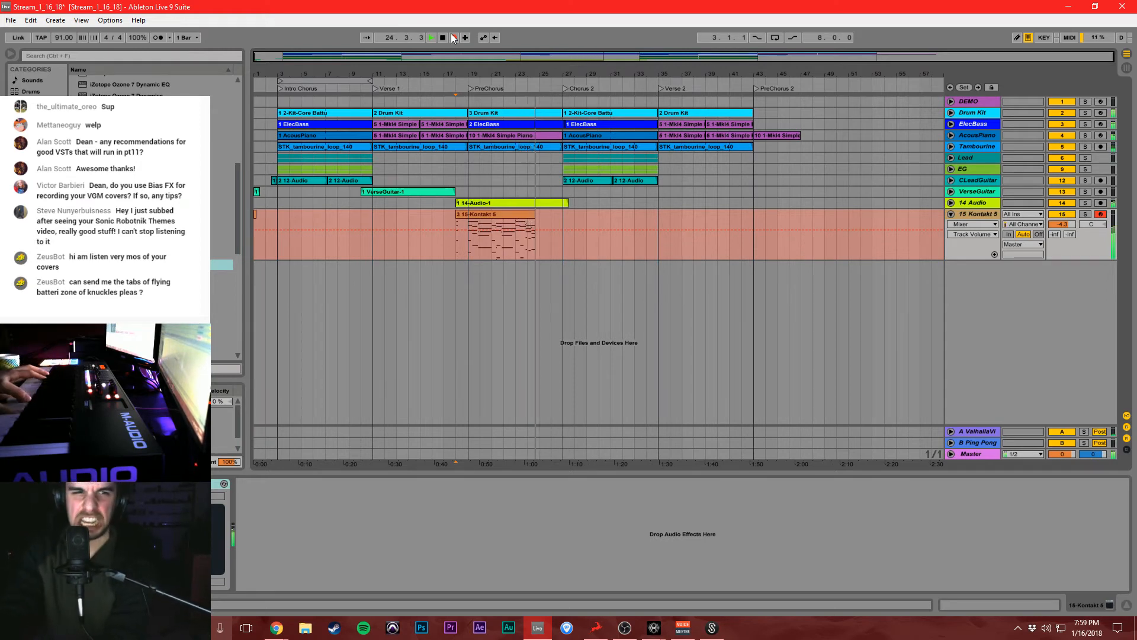
pyautogui.press('space')
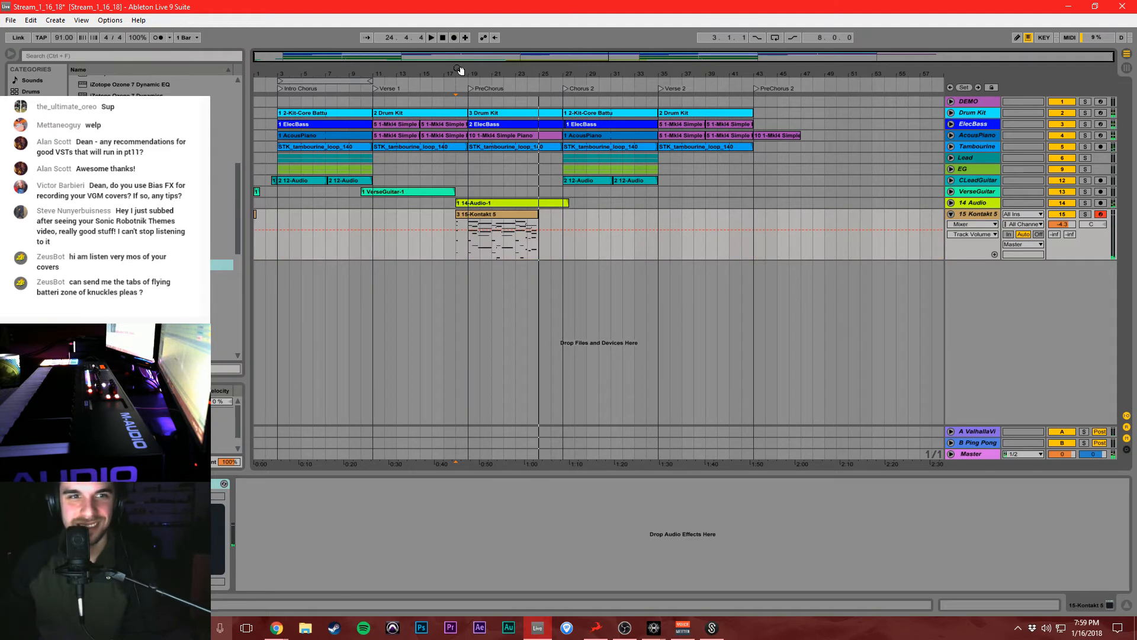
pyautogui.hotkey('ctrl', 'z')
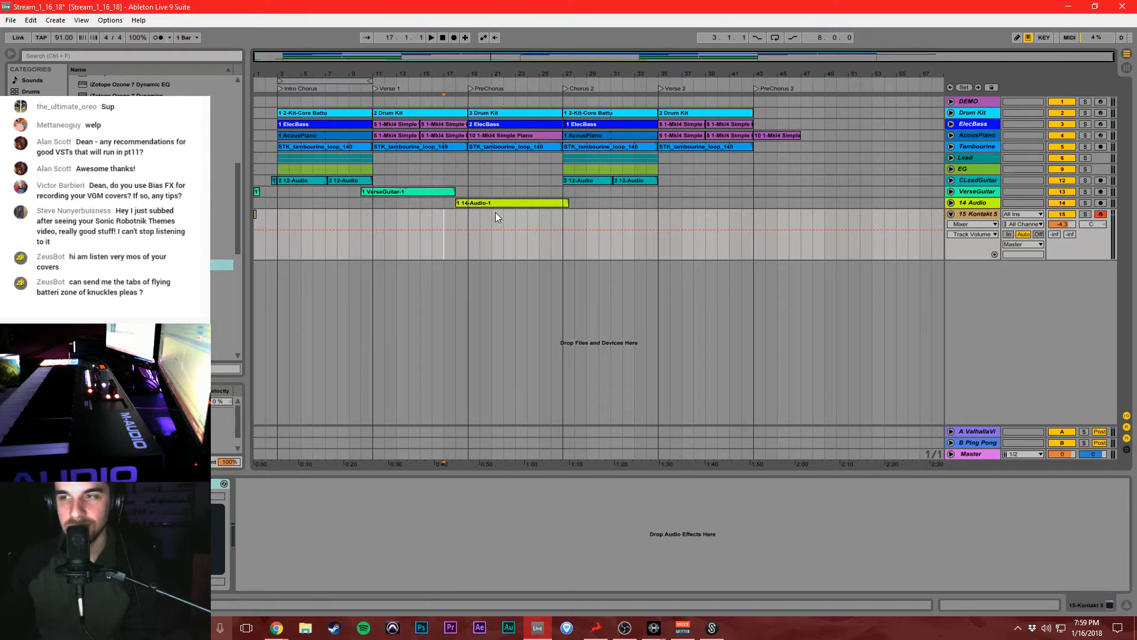
# Return the insertion point to bar 18 and save the set under its existing name.
pyautogui.click(461, 254)
pyautogui.hotkey('ctrl', 's')
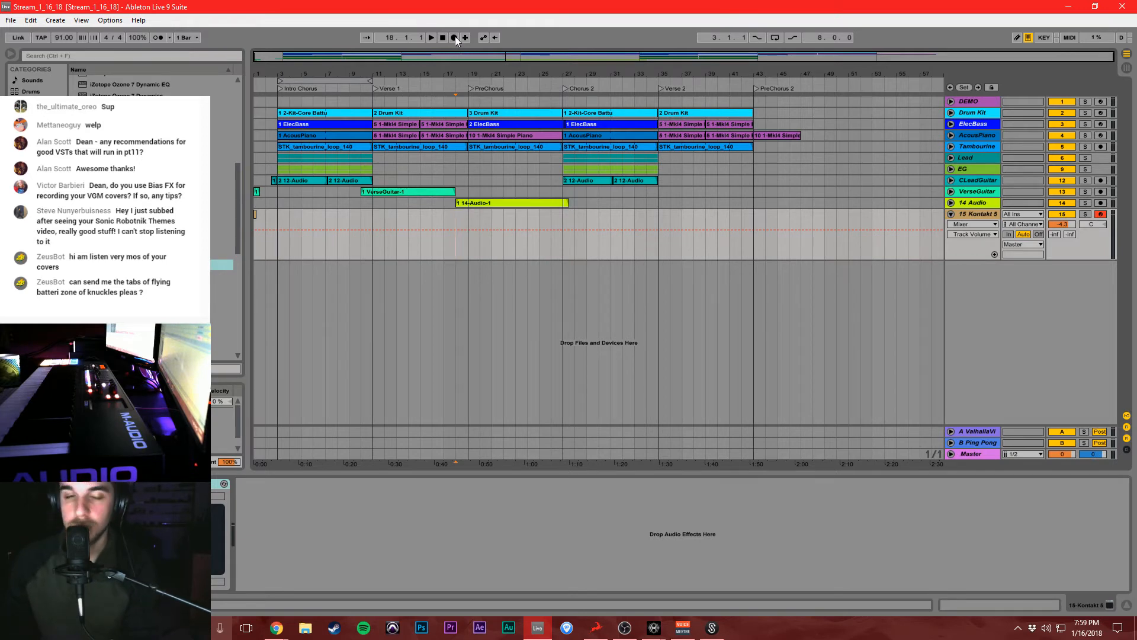
# Try another organ recording from bar 18 at the song's current tempo, and undo the take.
pyautogui.click(455, 37)
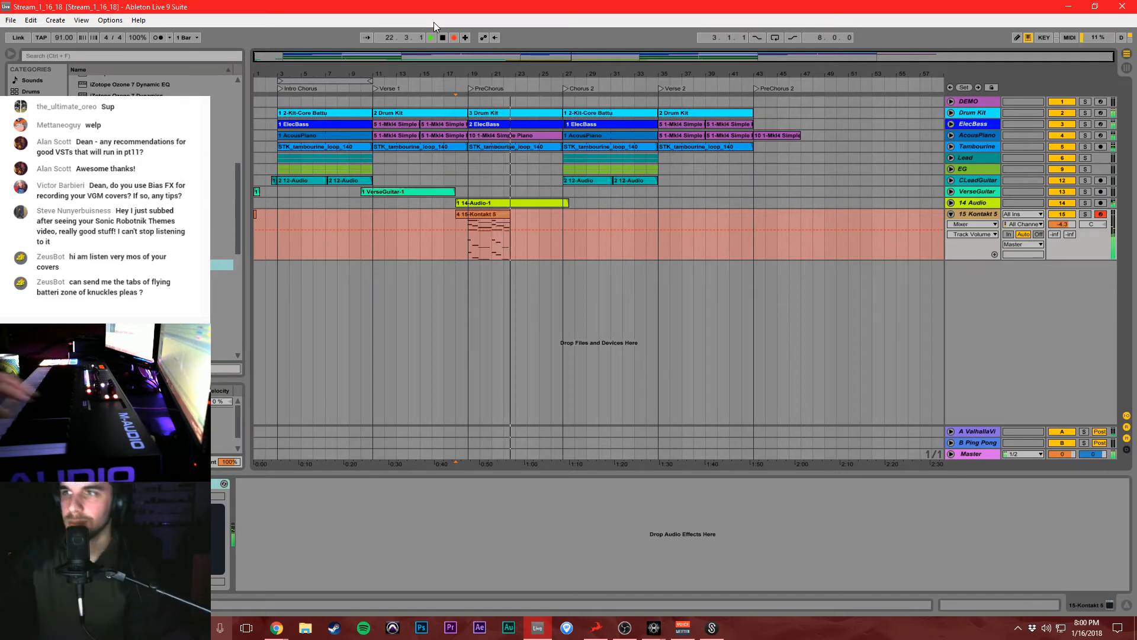
pyautogui.press('space')
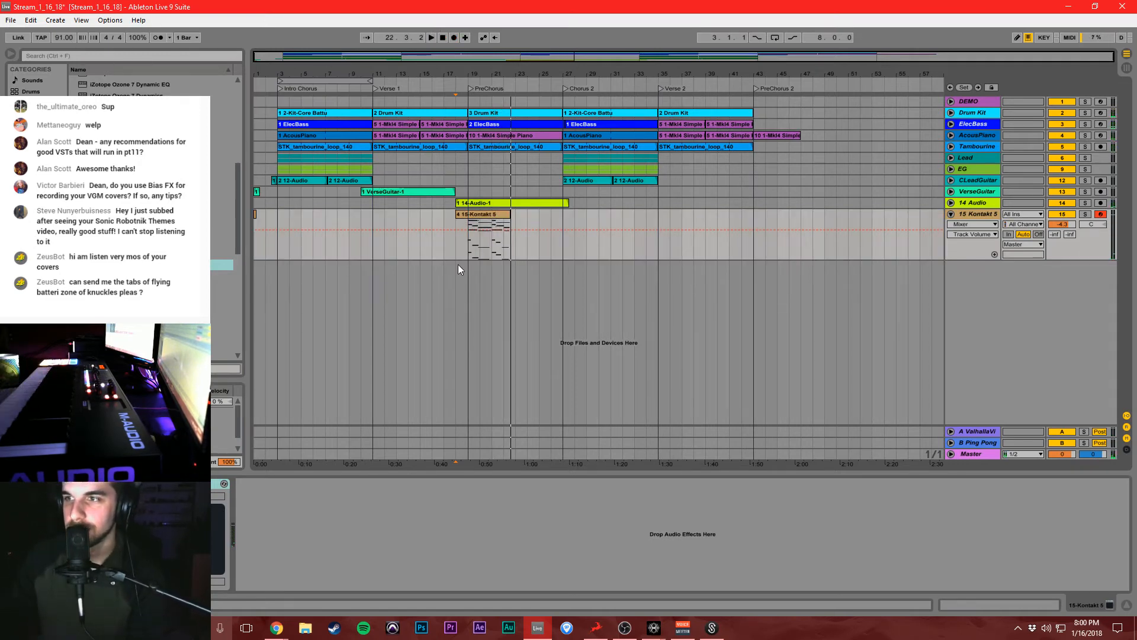
pyautogui.hotkey('ctrl', 'z')
# Lower the song tempo to 79 BPM.
pyautogui.moveTo(69, 38)
pyautogui.mouseDown()
pyautogui.moveTo(69, 49)
pyautogui.moveTo(70, 34)
pyautogui.mouseUp()
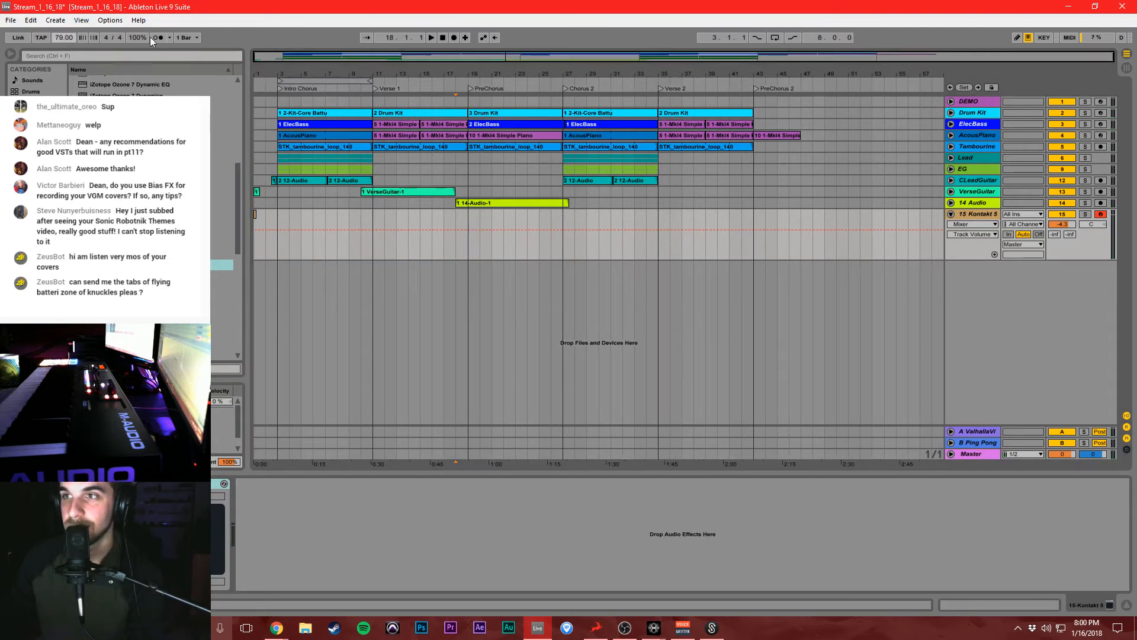
# Try to record the PreChorus organ part from bar 18 at the slower tempo, and undo the take.
pyautogui.click(454, 37)
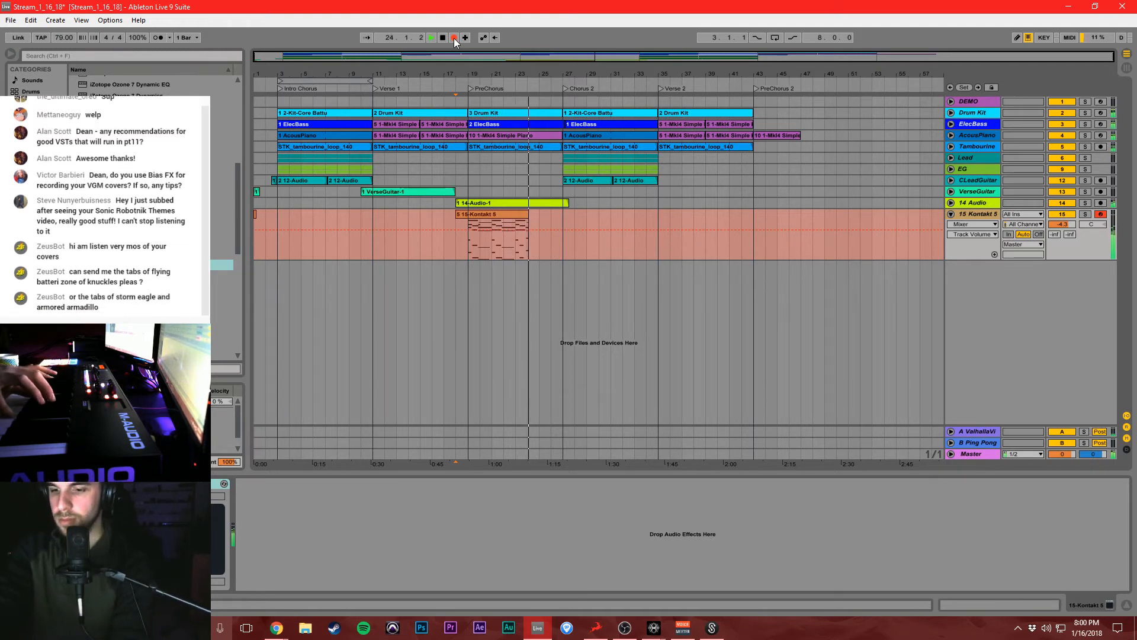
pyautogui.press('space')
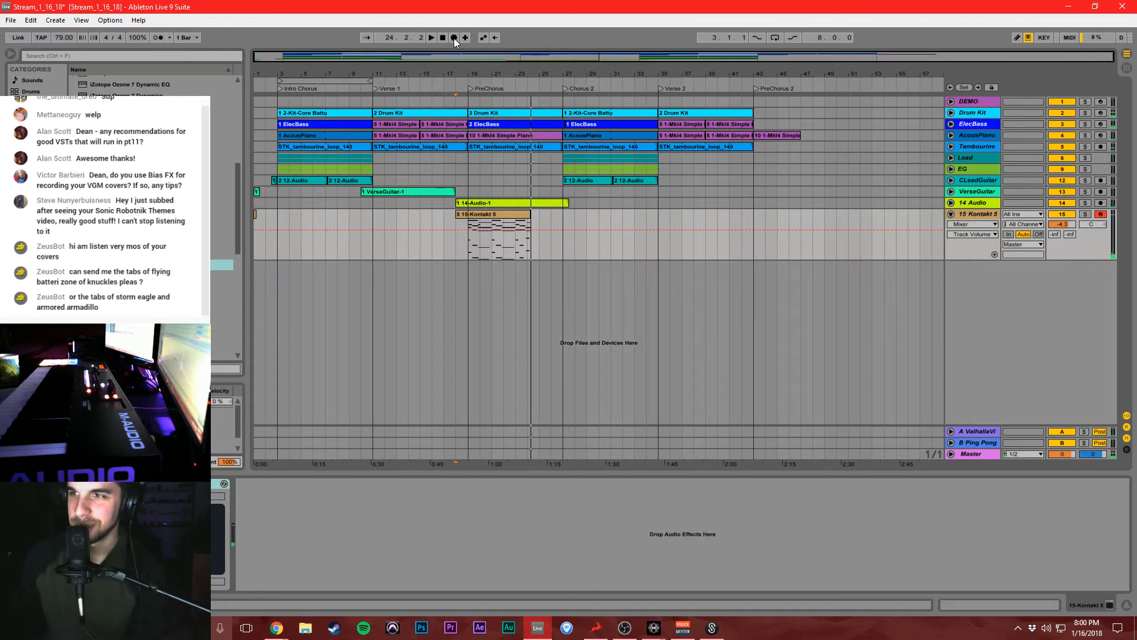
pyautogui.hotkey('ctrl', 'z')
# Record the organ part on the 15 Kontakt 5 track from bar 18 through the PreChorus, and place the insertion point at bar 26.
pyautogui.click(503, 282)
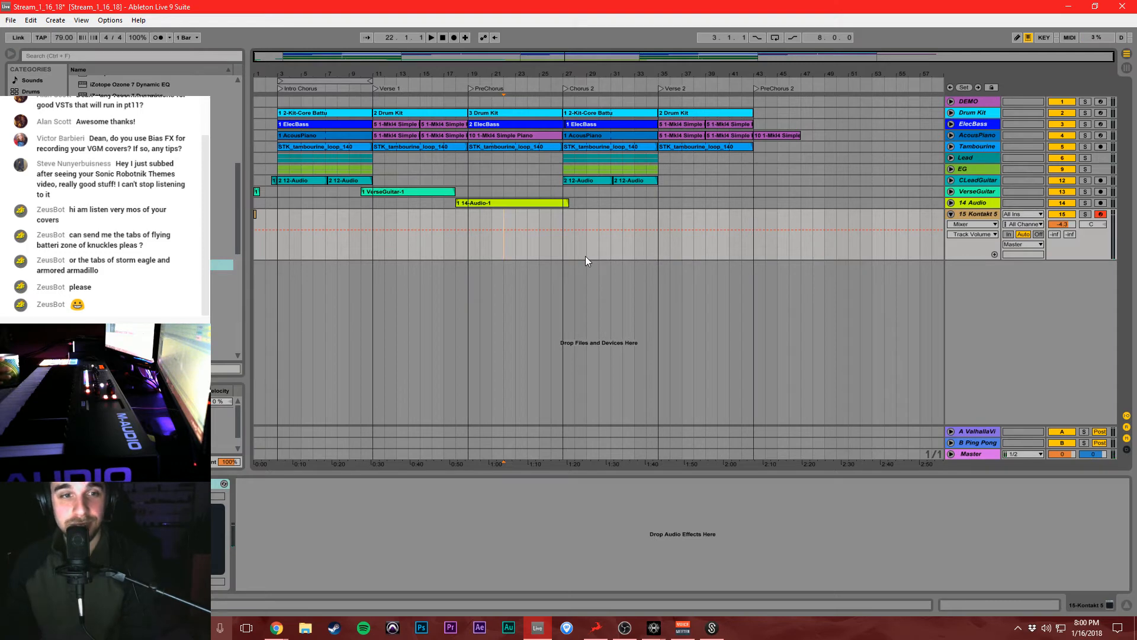
pyautogui.click(450, 258)
pyautogui.click(454, 37)
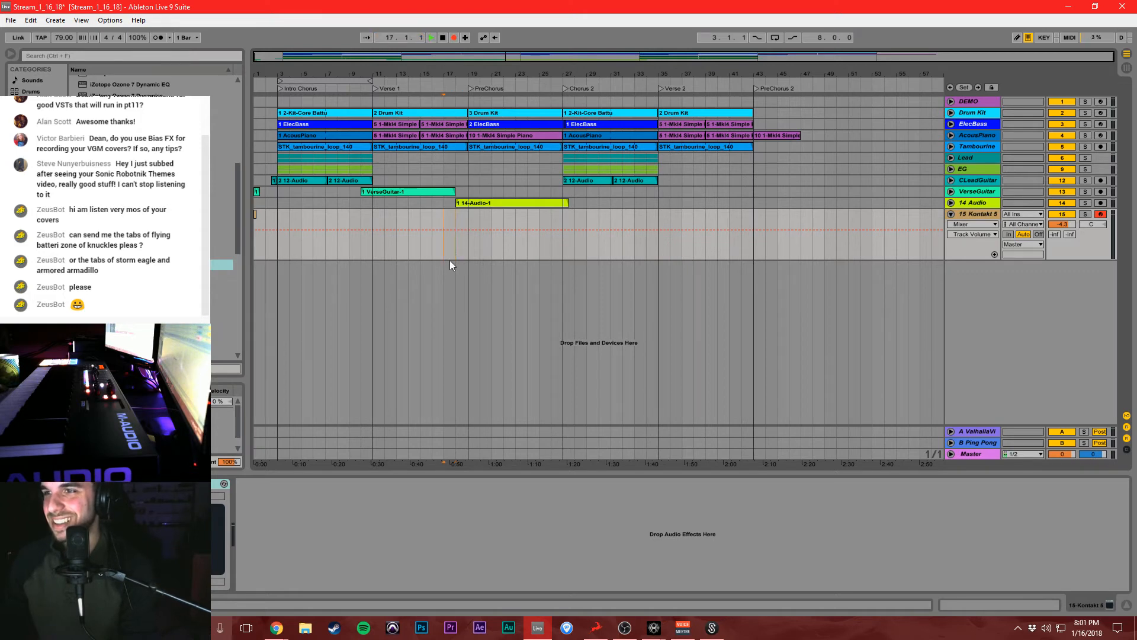
pyautogui.click(454, 37)
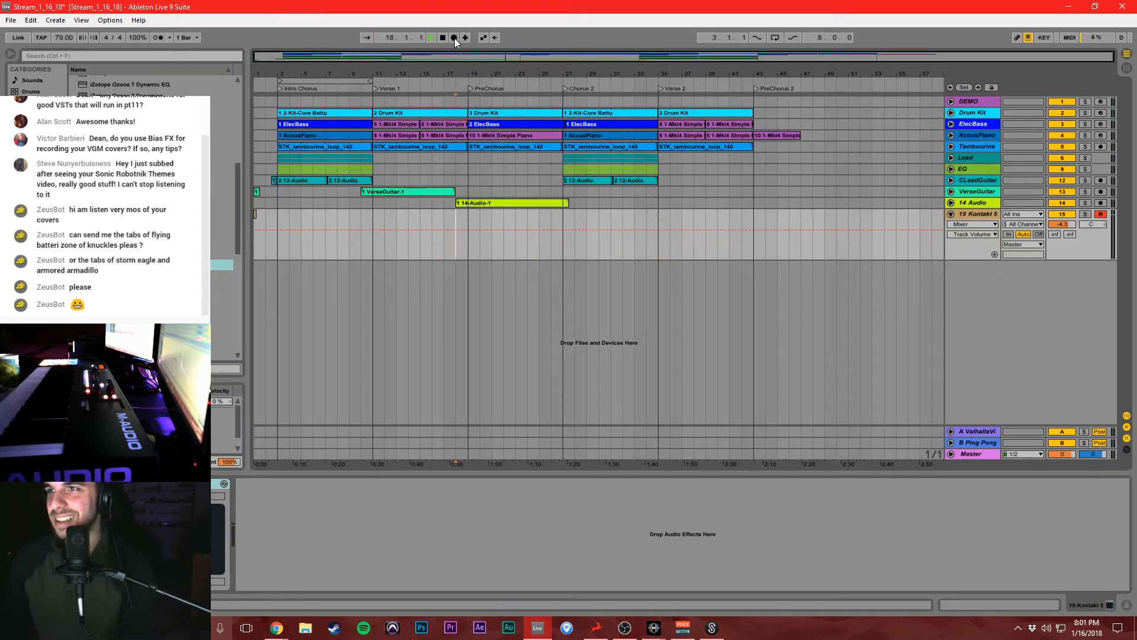
pyautogui.click(454, 37)
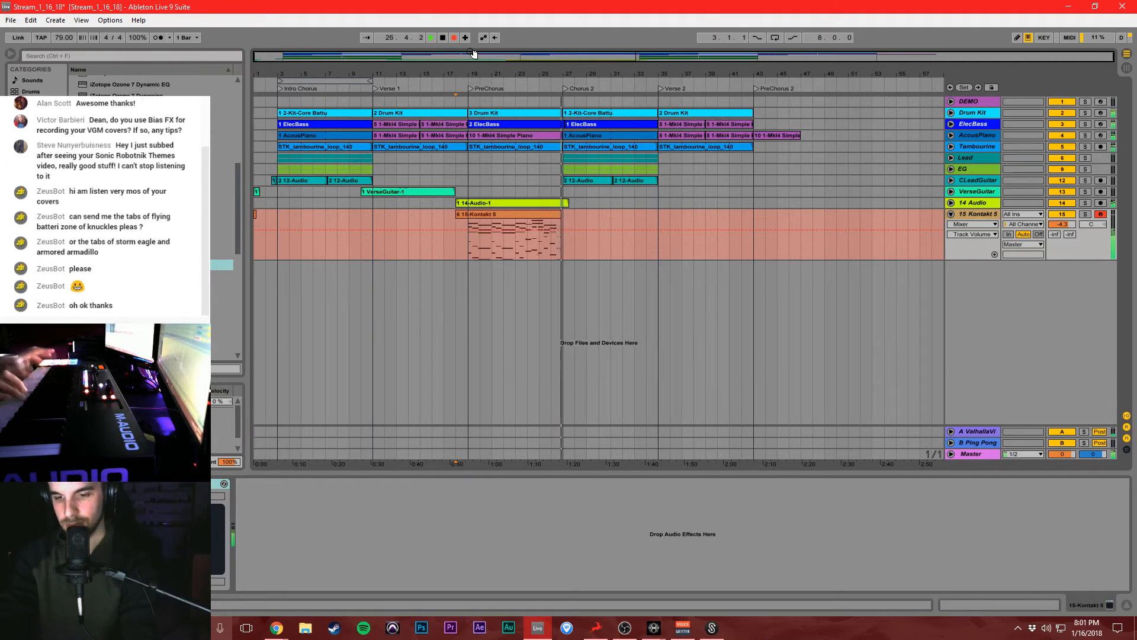
pyautogui.press('space')
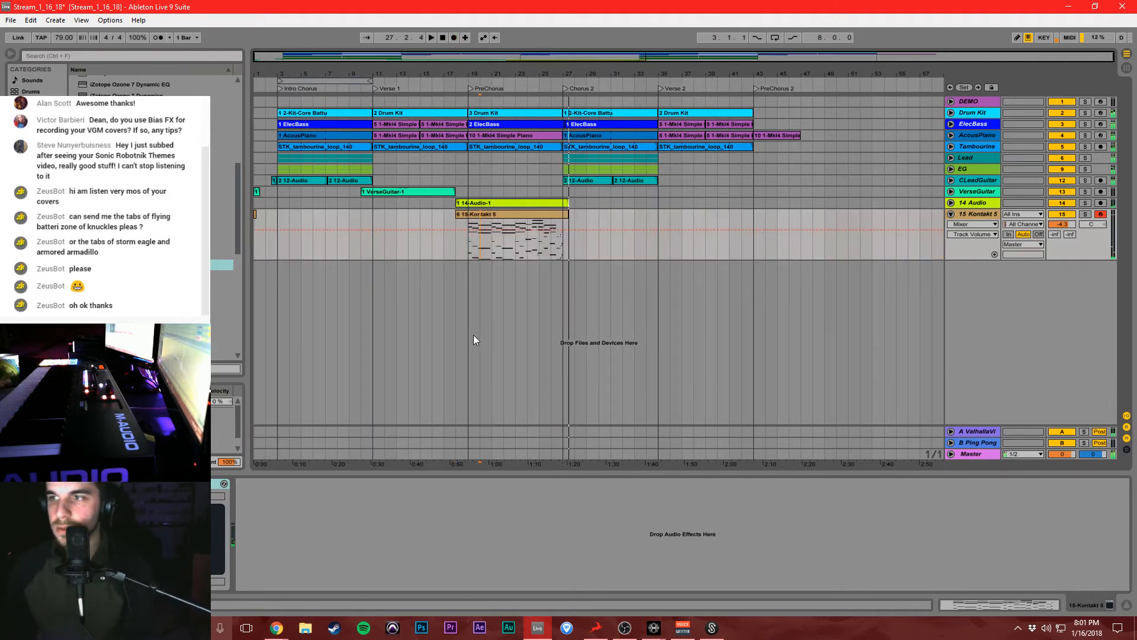
pyautogui.click(550, 246)
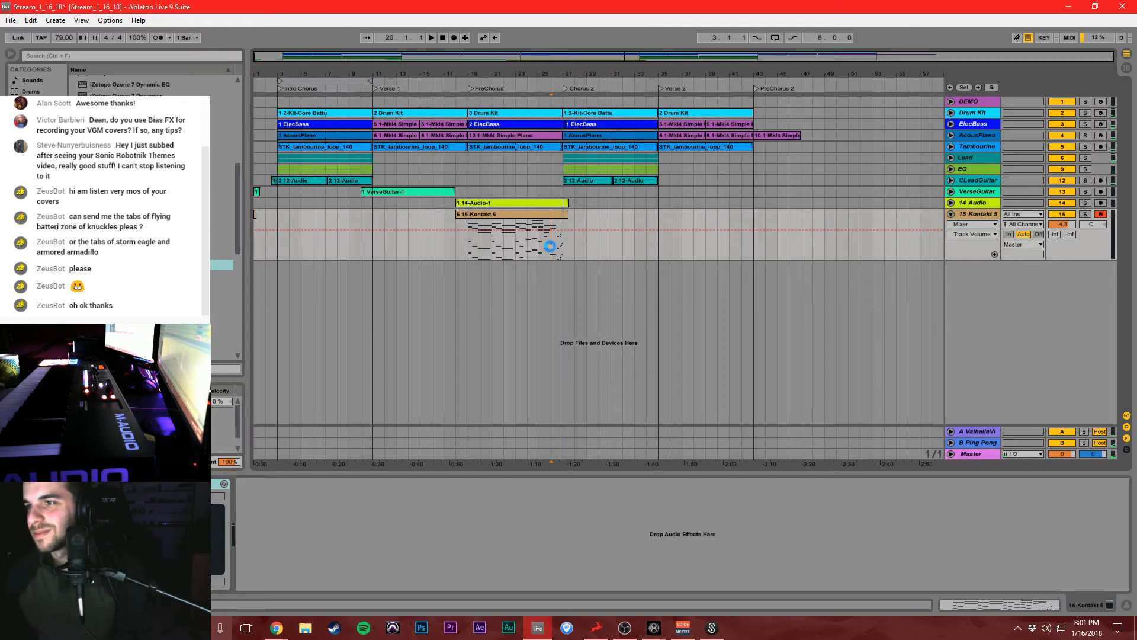
# Save the project and raise the song tempo to 93 BPM.
pyautogui.hotkey('ctrl', 's')
pyautogui.click(563, 243)
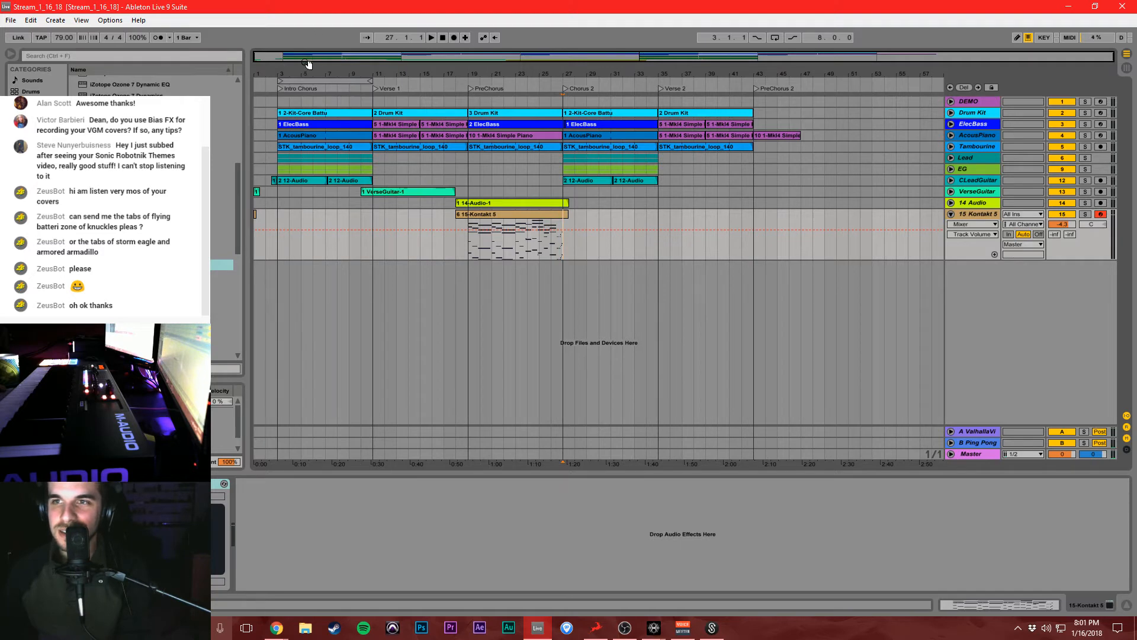
pyautogui.click(72, 38)
pyautogui.write('93')
pyautogui.press('Return')
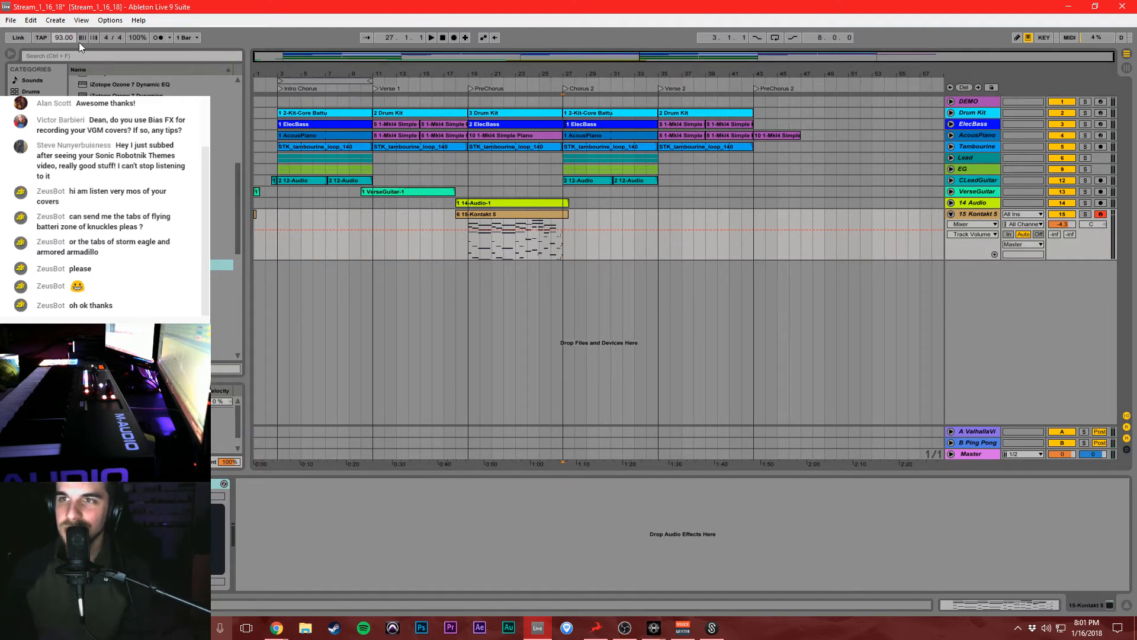
# Try a short organ recording on the 15 Kontakt 5 track from bar 27, at the start of Chorus 2, and undo the take.
pyautogui.click(567, 243)
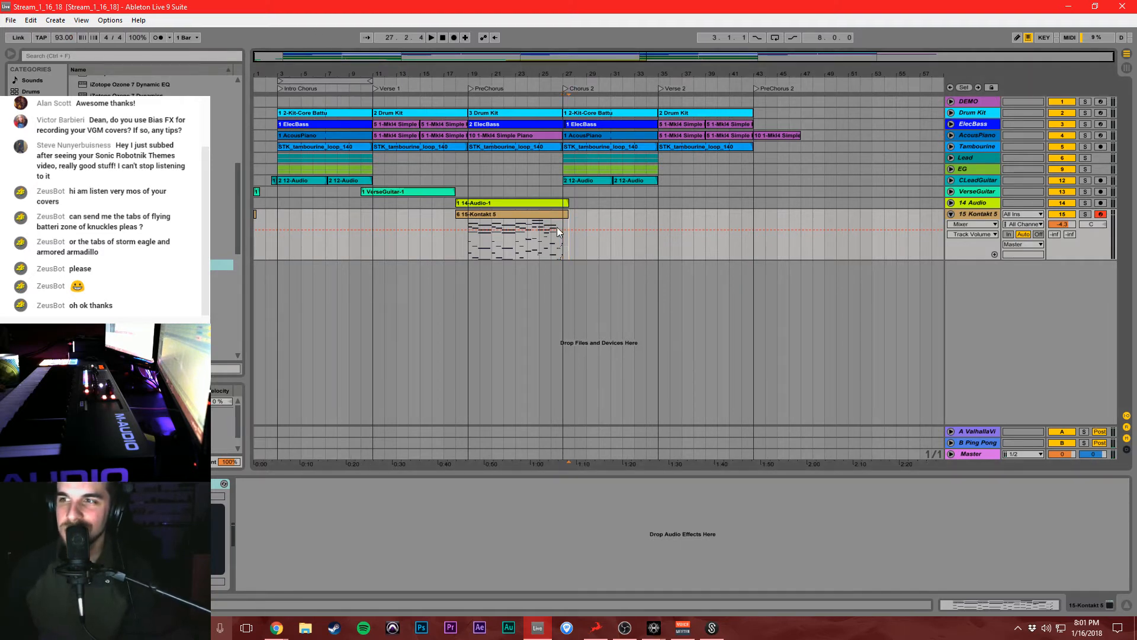
pyautogui.click(456, 41)
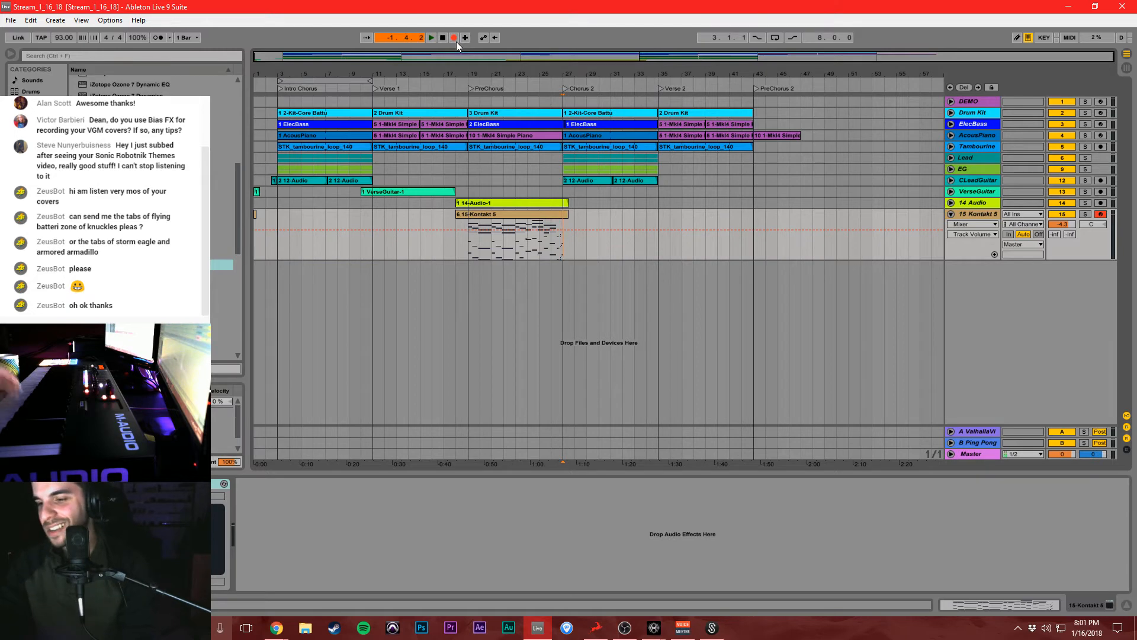
pyautogui.press('space')
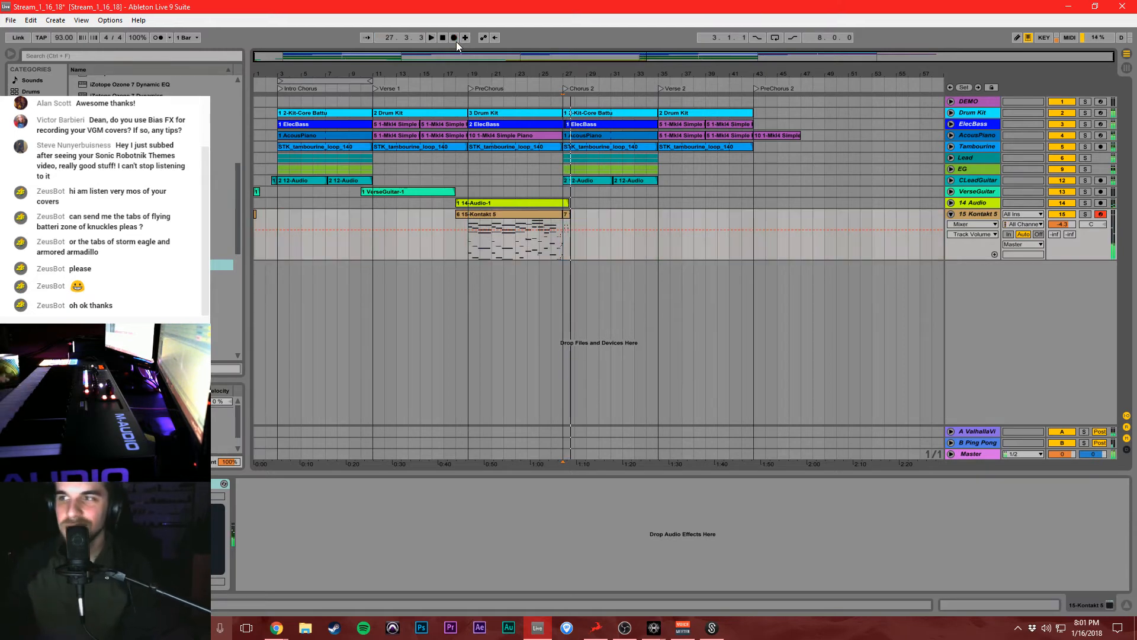
pyautogui.click(489, 256)
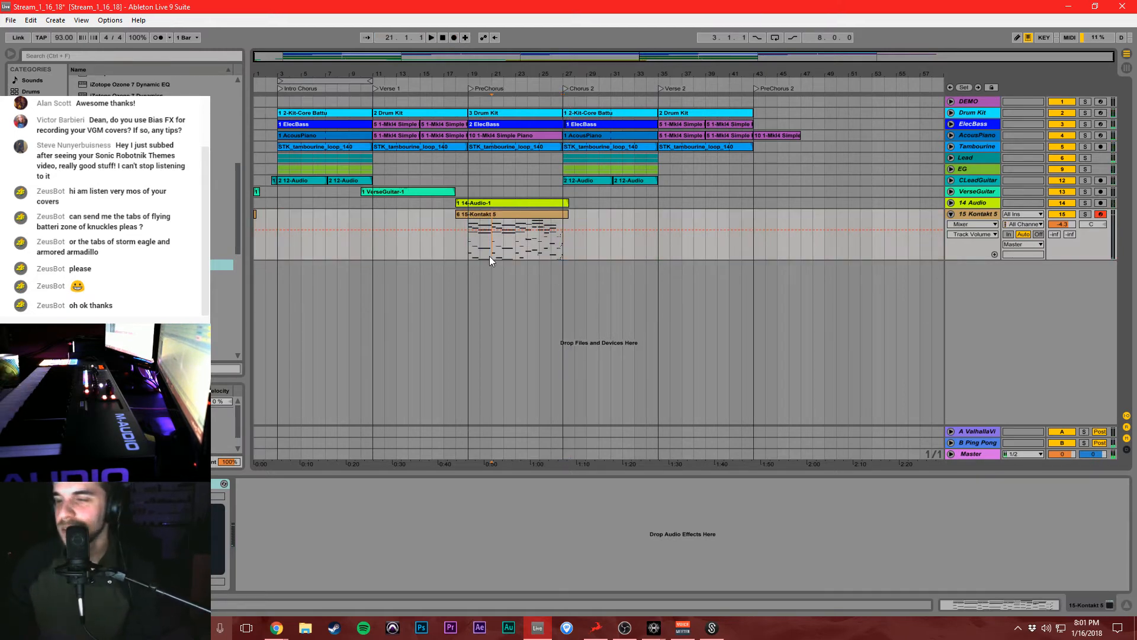
# Adjust the song tempo by ear to 91 BPM while playing the lead-in to the PreChorus from bar 17, and save the project.
pyautogui.moveTo(73, 42); pyautogui.dragTo(78, 40)
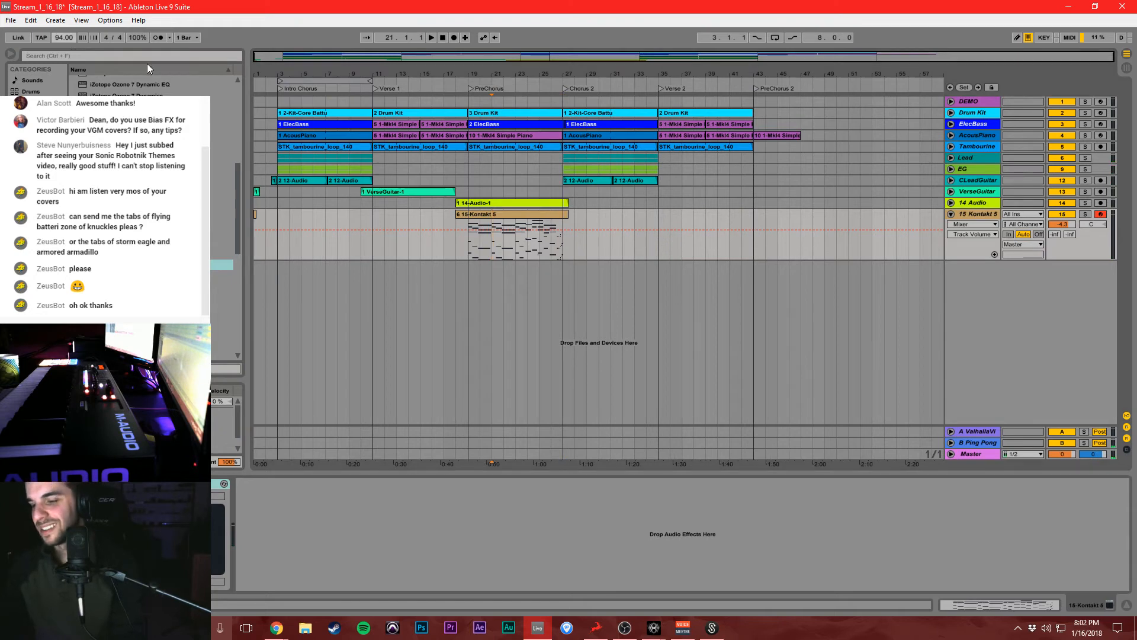
pyautogui.press('Down')
pyautogui.press('Down')
pyautogui.press('Down')
pyautogui.press('Down')
pyautogui.press('Down')
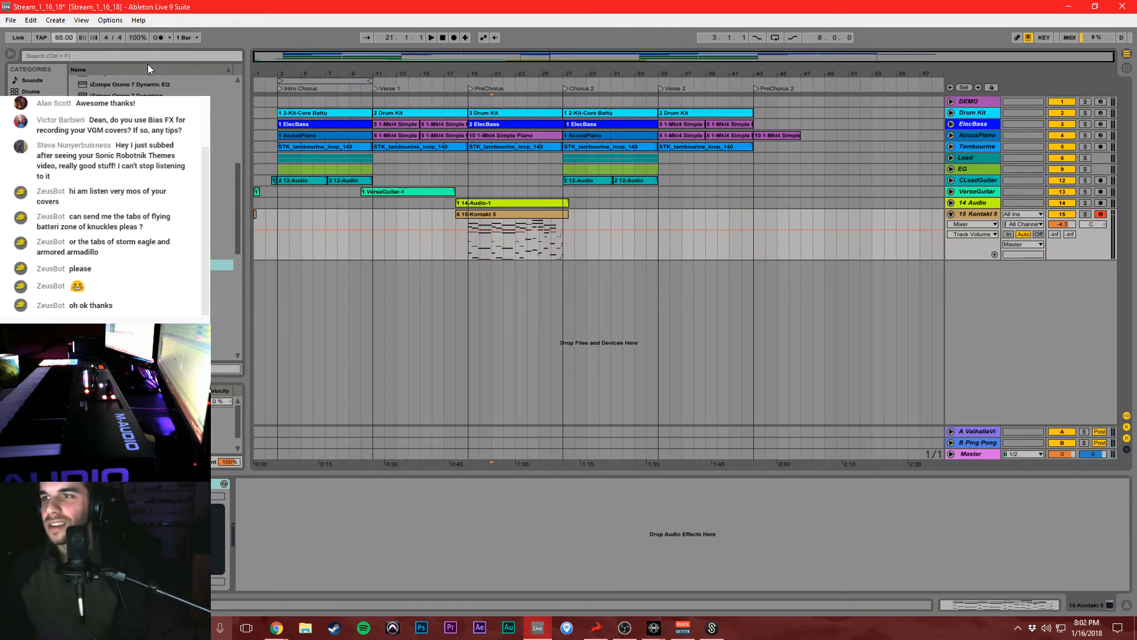
pyautogui.click(449, 227)
pyautogui.press('space')
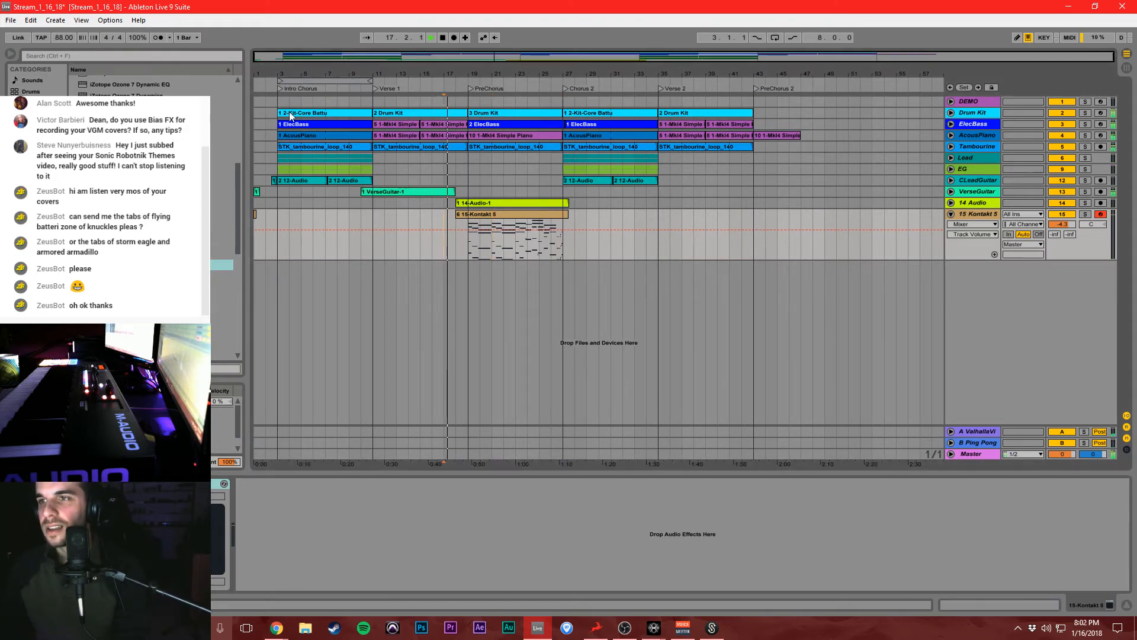
pyautogui.moveTo(69, 38); pyautogui.dragTo(69, 37)
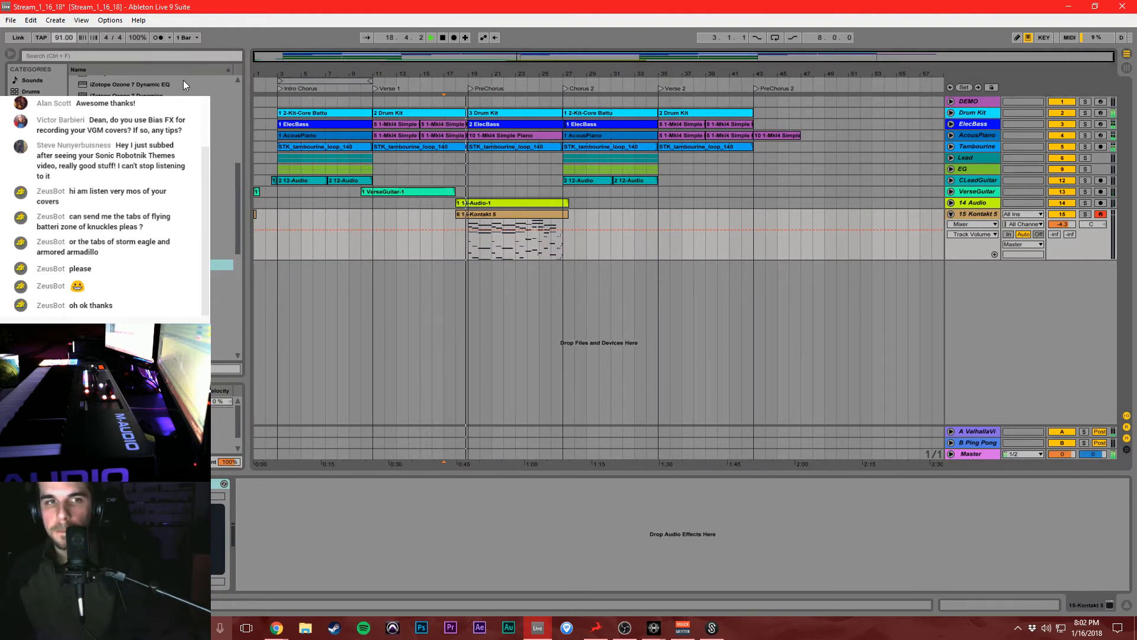
pyautogui.click(448, 38)
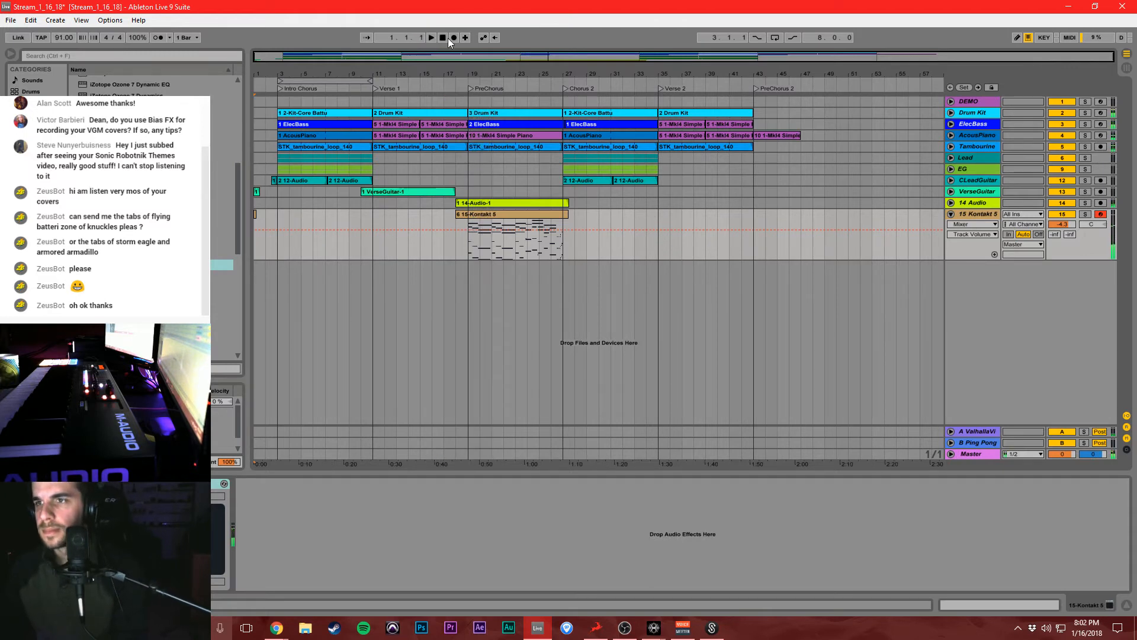
pyautogui.hotkey('ctrl', 's')
# Lower the 15 Kontakt 5 track's volume to about -6.5 dB, raise its sends to both return tracks slightly, and save the project.
pyautogui.click(455, 249)
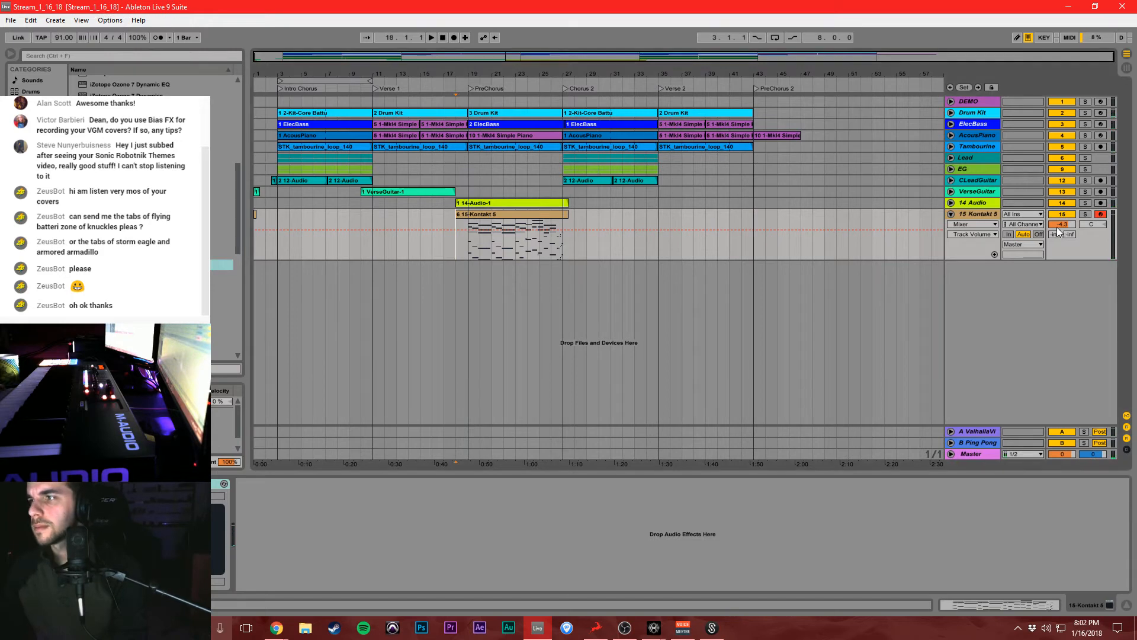
pyautogui.moveTo(1060, 231)
pyautogui.mouseDown()
pyautogui.moveTo(1060, 243)
pyautogui.moveTo(1055, 226)
pyautogui.moveTo(1078, 228)
pyautogui.mouseUp()
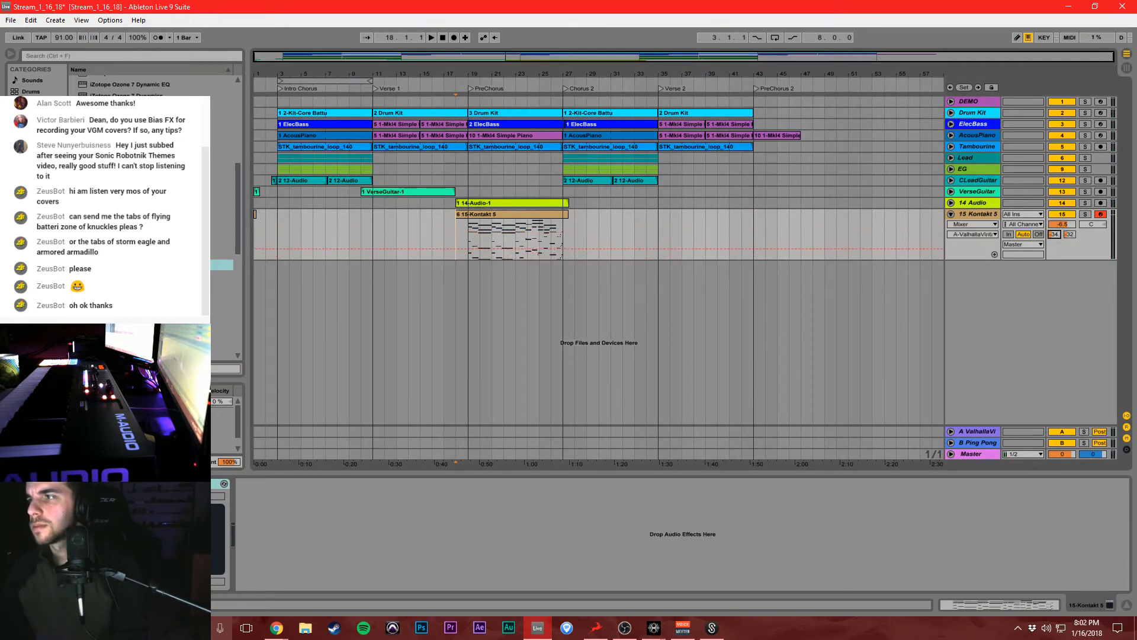
pyautogui.click(442, 244)
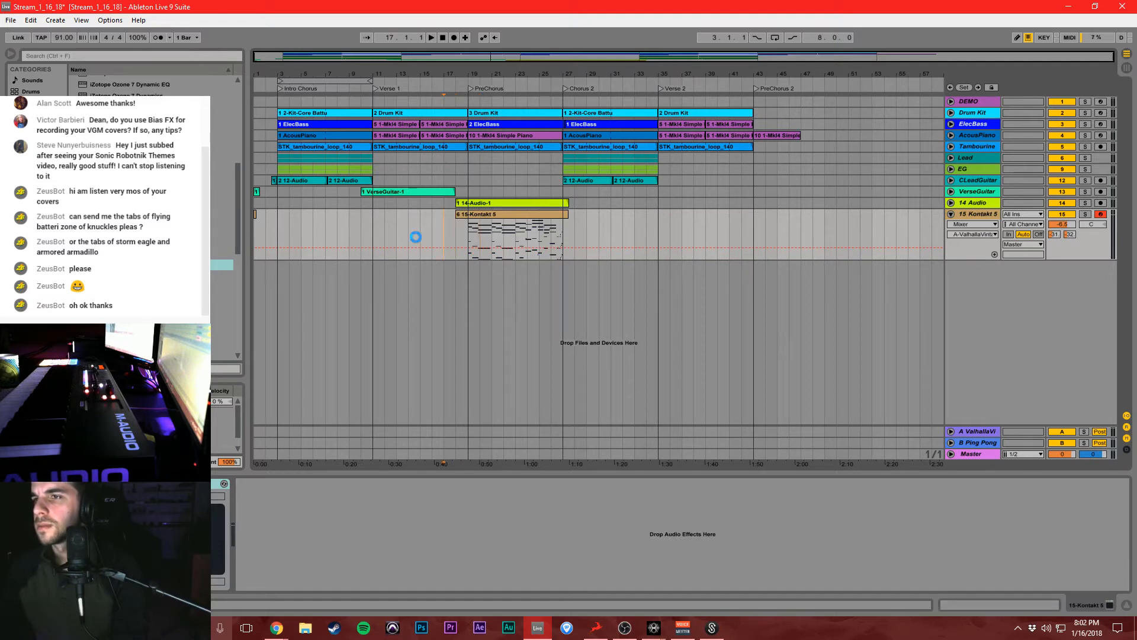
pyautogui.click(443, 37)
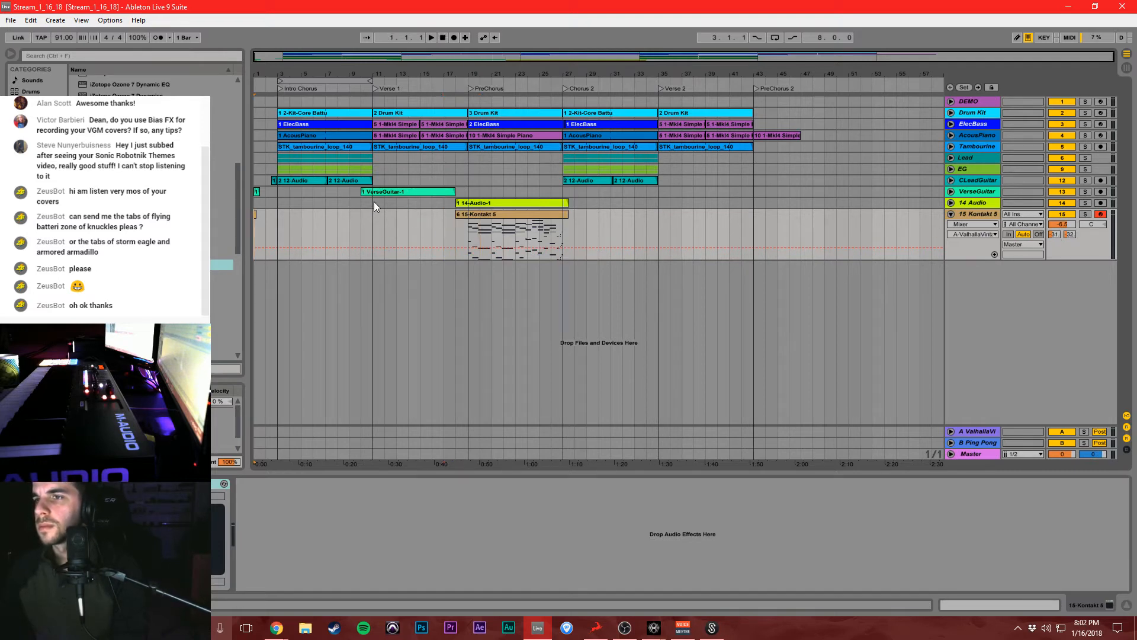
# Extend the VerseGuitar clip to the start of the PreChorus, copy its Verse 1 part to Verse 2 at bar 35, and save.
pyautogui.click(951, 192)
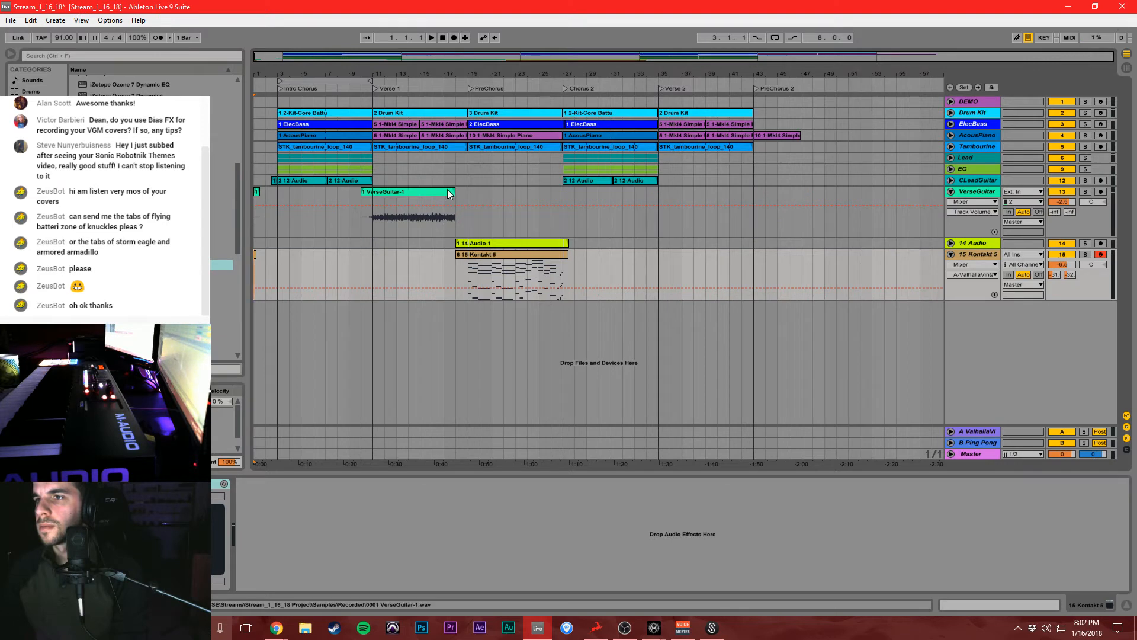
pyautogui.moveTo(455, 191); pyautogui.dragTo(477, 187)
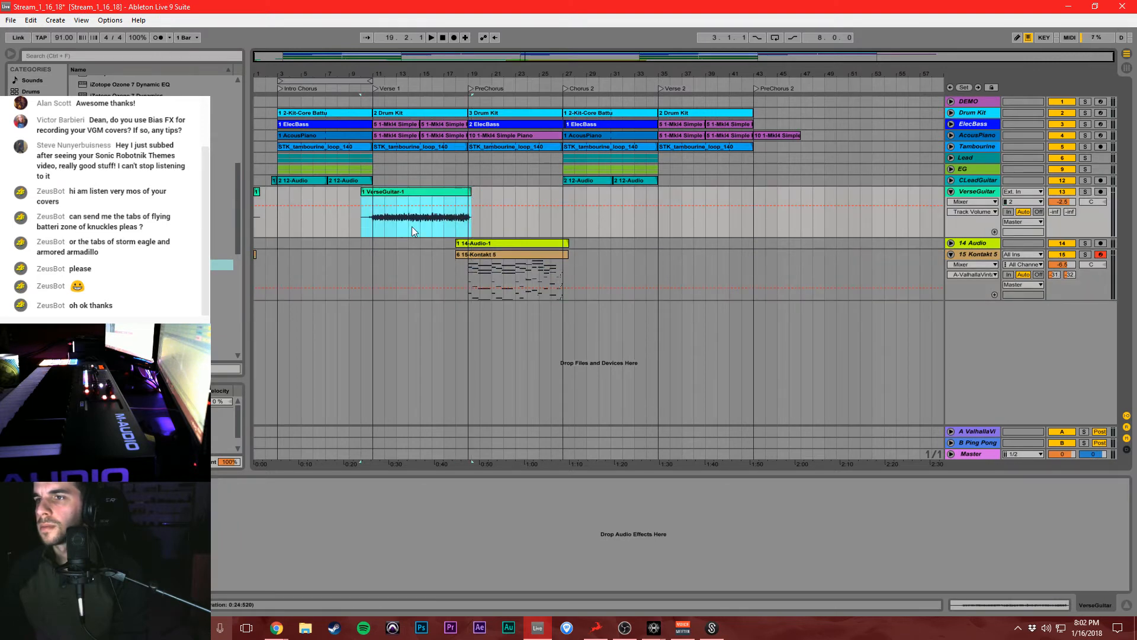
pyautogui.moveTo(373, 229); pyautogui.dragTo(481, 219)
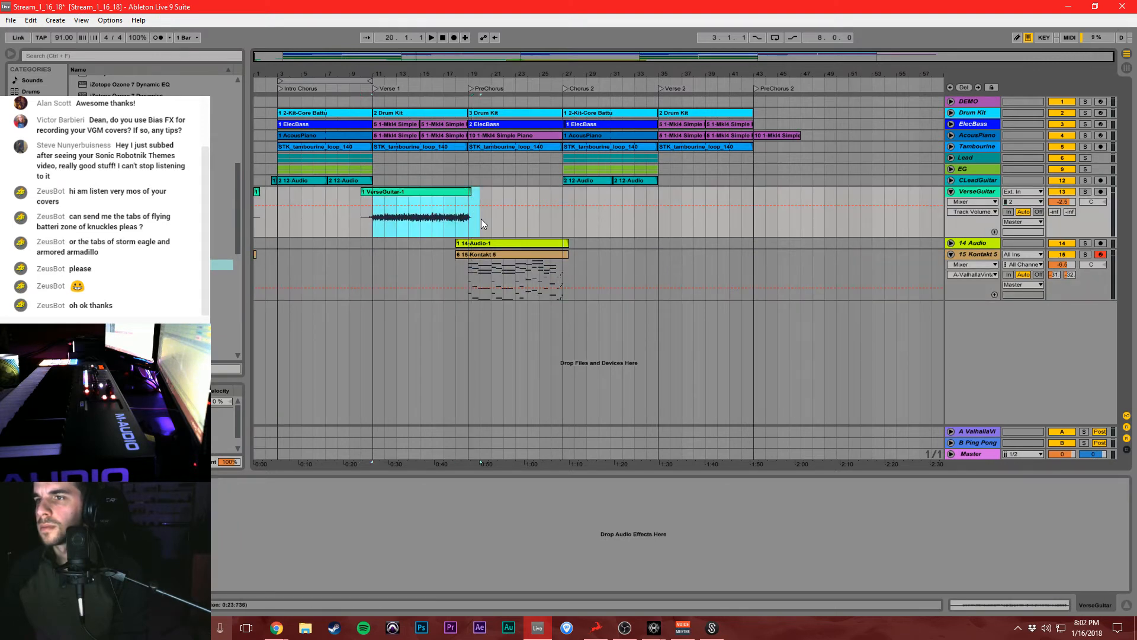
pyautogui.click(660, 219)
pyautogui.hotkey('ctrl', 'v')
pyautogui.hotkey('ctrl', 's')
pyautogui.click(638, 227)
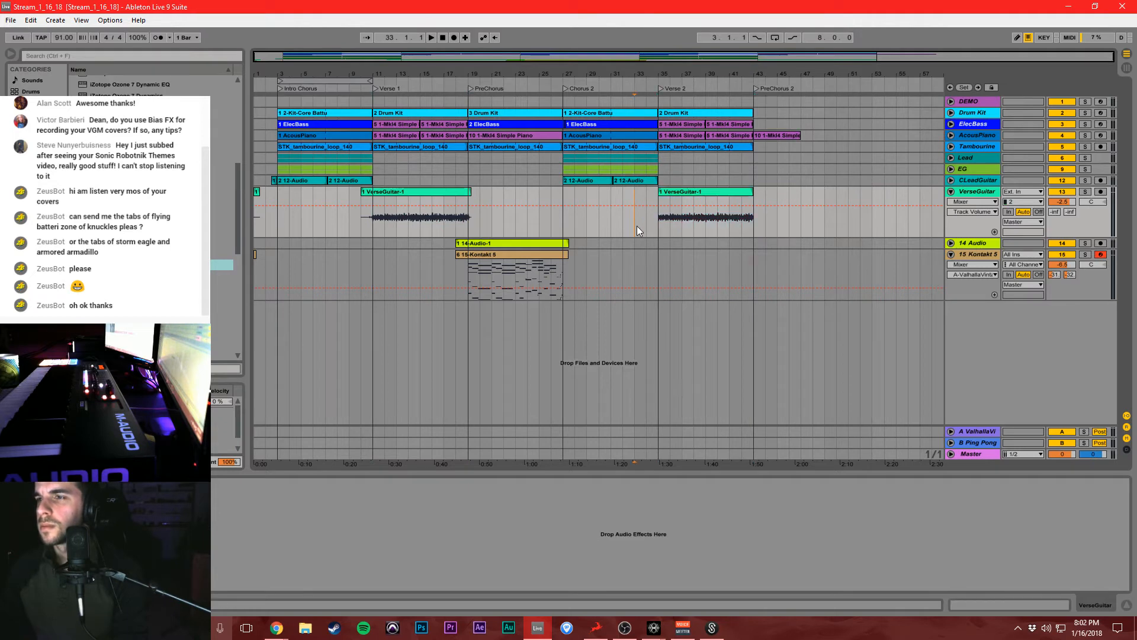
# Play the song from the beginning while lowering the 15 Kontakt 5 track to -10.9 dB and panning it to 23L.
pyautogui.click(444, 39)
pyautogui.press('space')
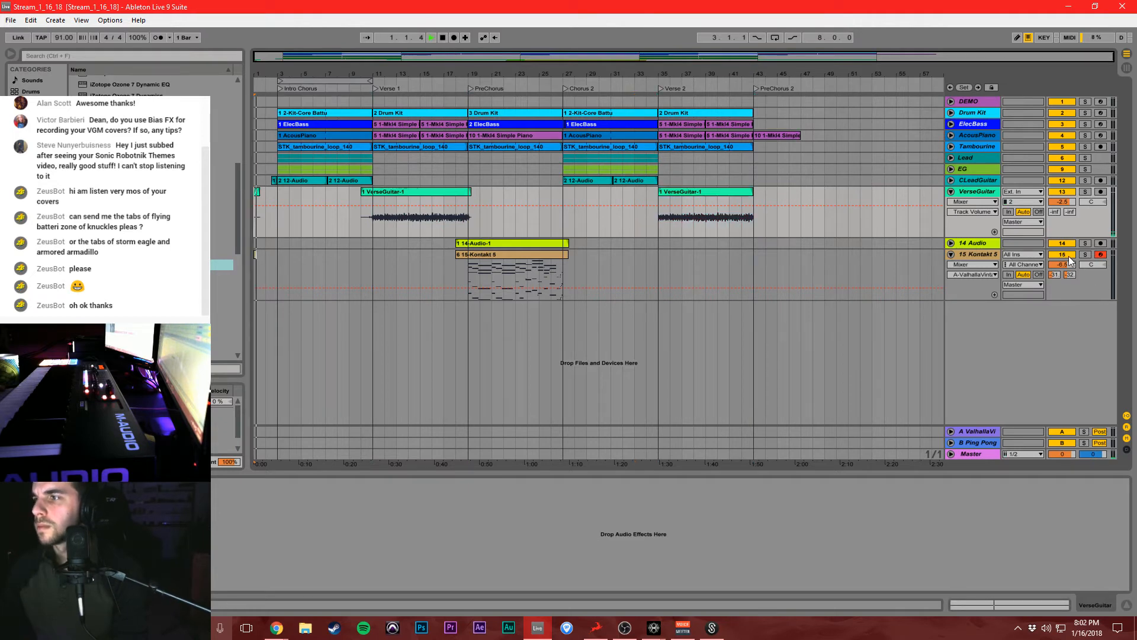
pyautogui.moveTo(1067, 264); pyautogui.dragTo(1092, 278)
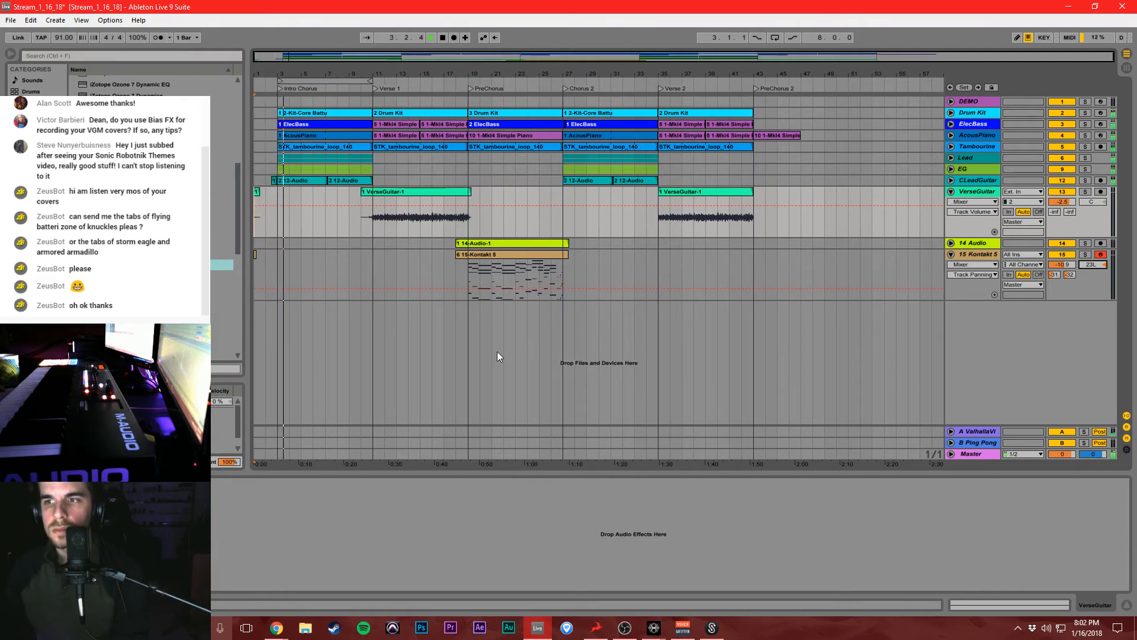
# Listen through the arrangement into Chorus 2 to check the mix, stop playback in bar 28, and save the project.
pyautogui.click(493, 293)
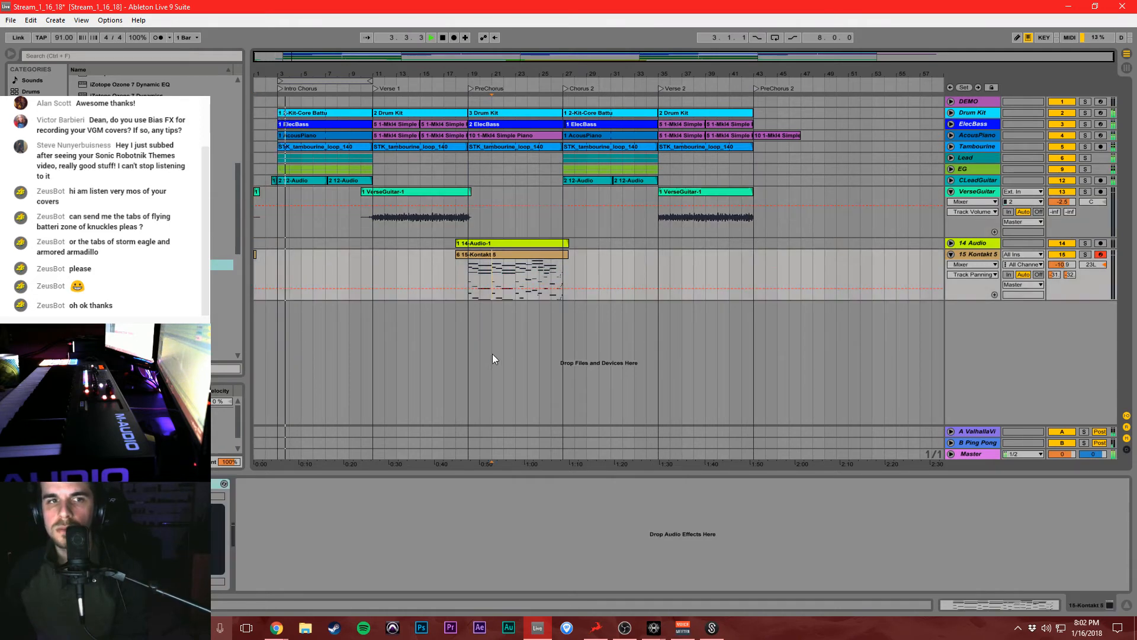
pyautogui.click(508, 308)
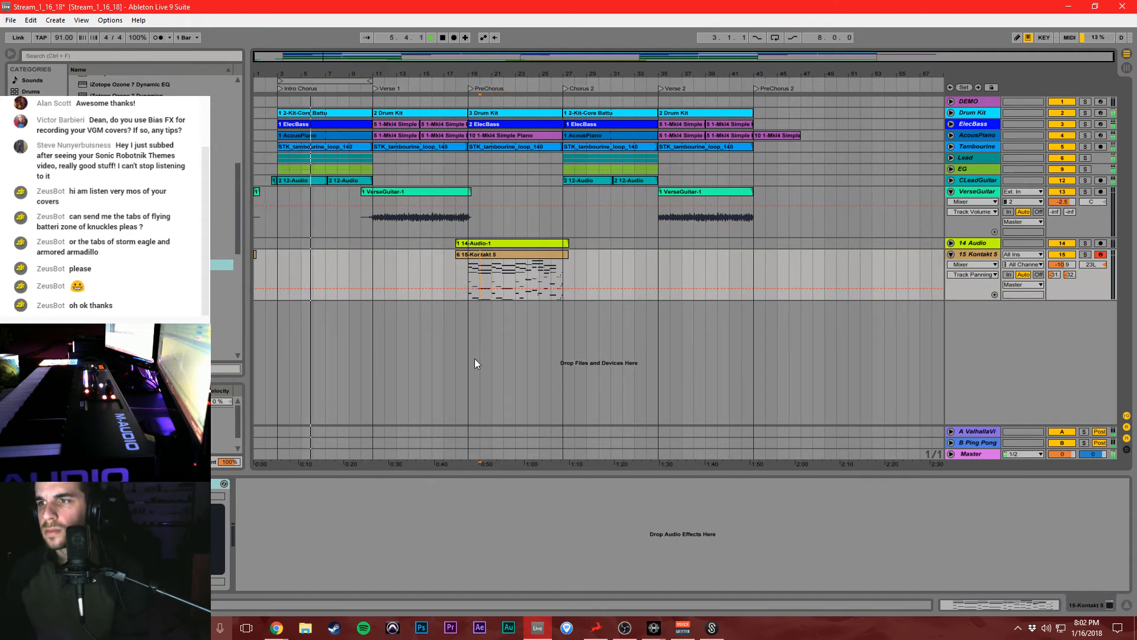
pyautogui.click(532, 344)
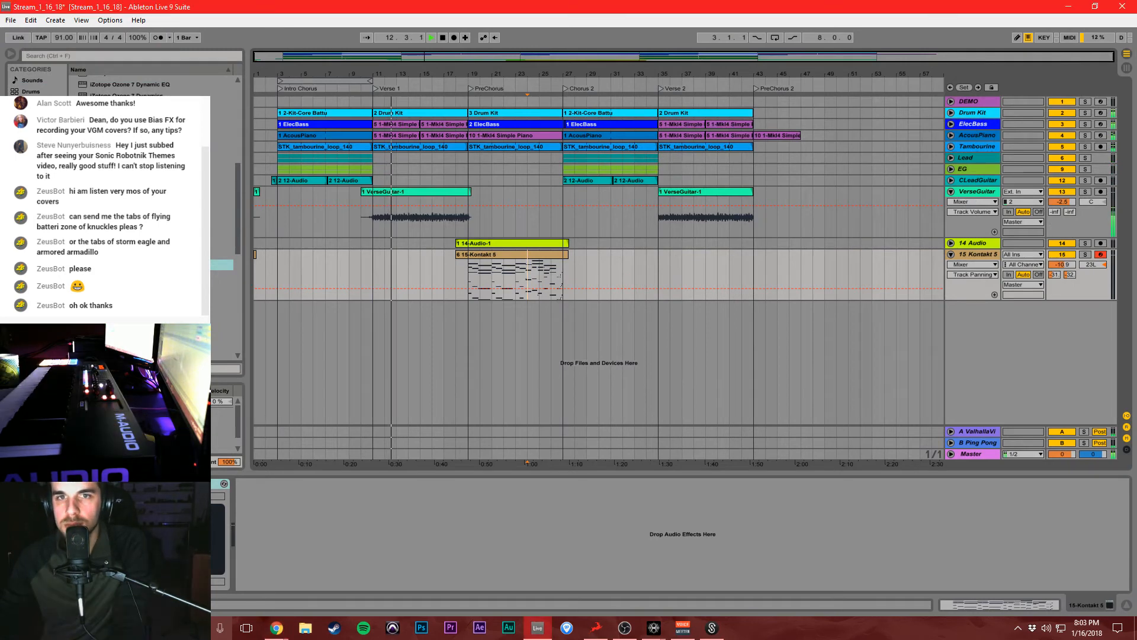
pyautogui.click(326, 539)
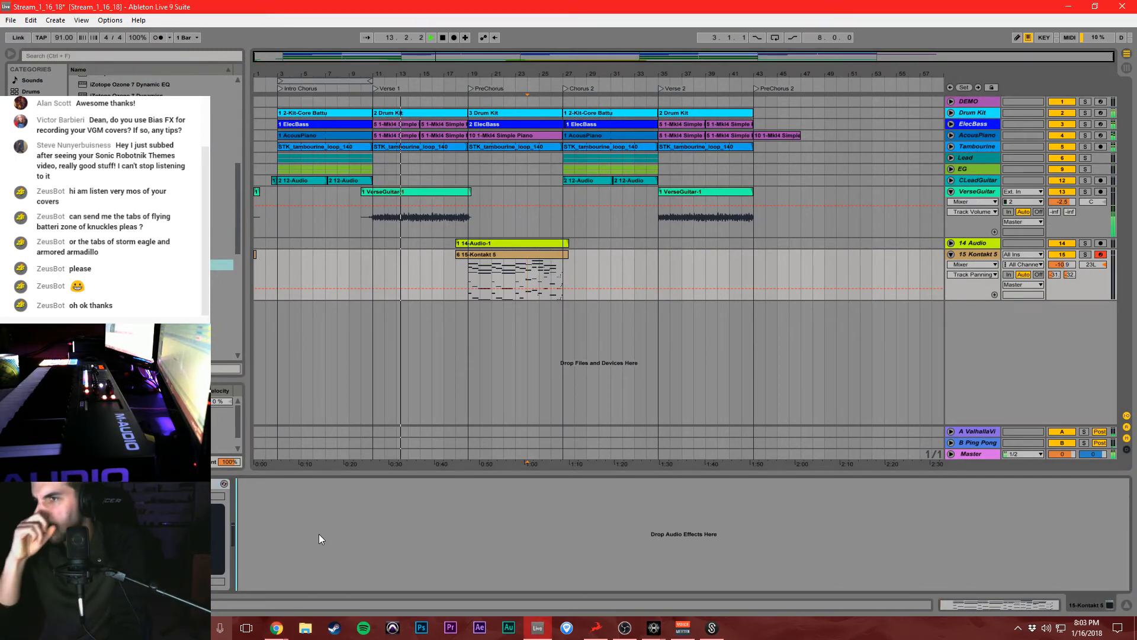
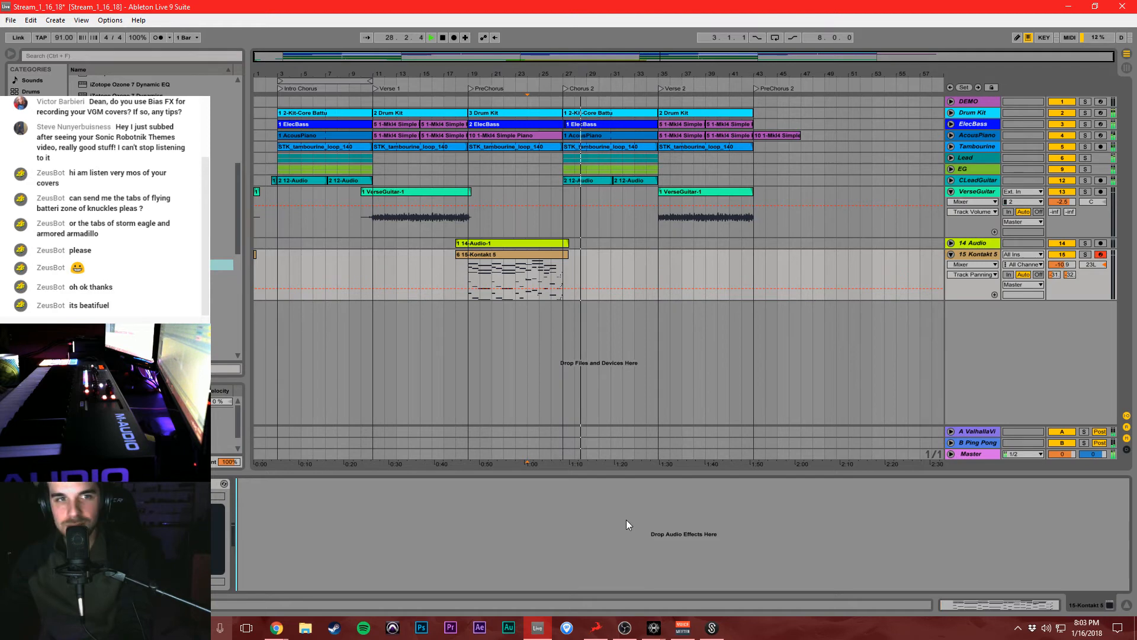
pyautogui.press('space')
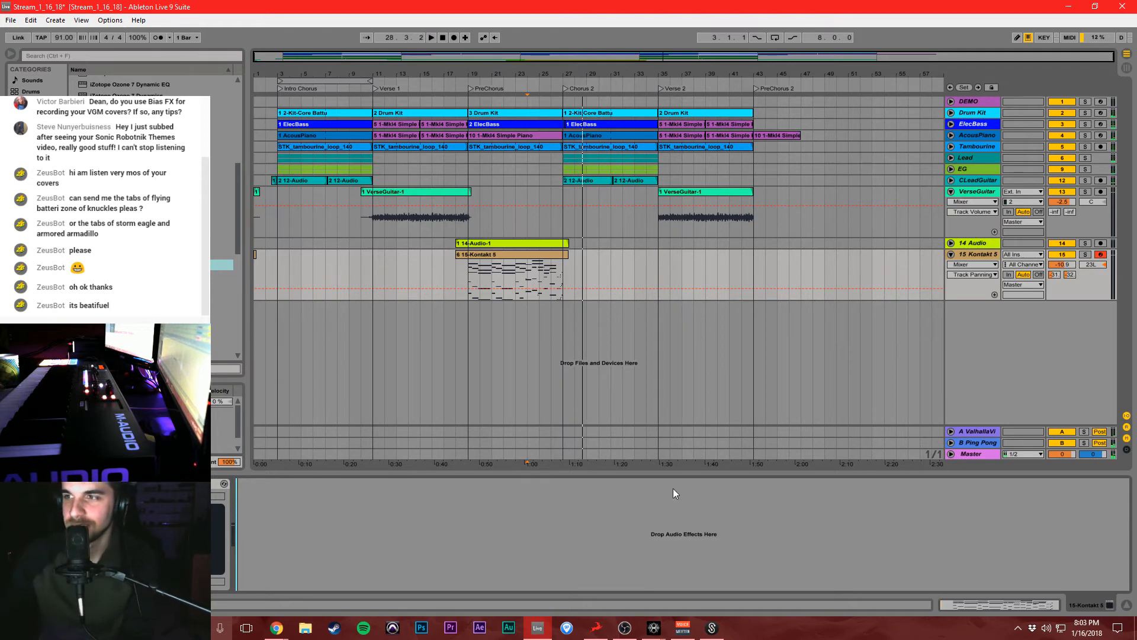
pyautogui.click(599, 266)
pyautogui.hotkey('ctrl', 's')
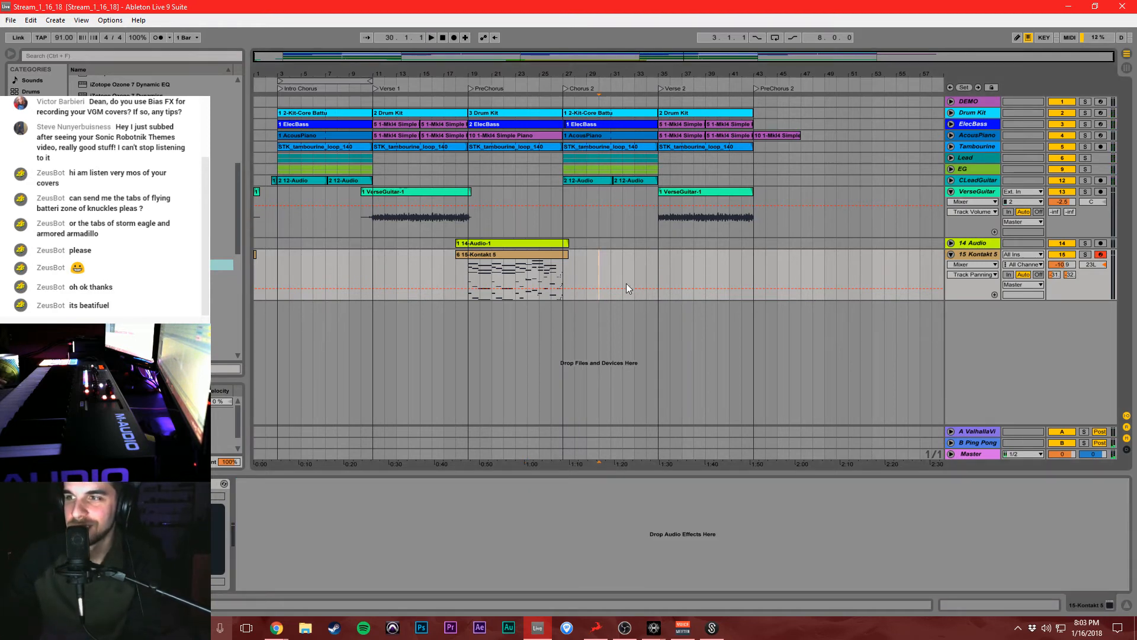
# Duplicate the 15 Kontakt 5 track and delete the copied PreChorus organ clip from the duplicate.
pyautogui.moveTo(623, 72); pyautogui.dragTo(623, 110)
pyautogui.click(692, 350)
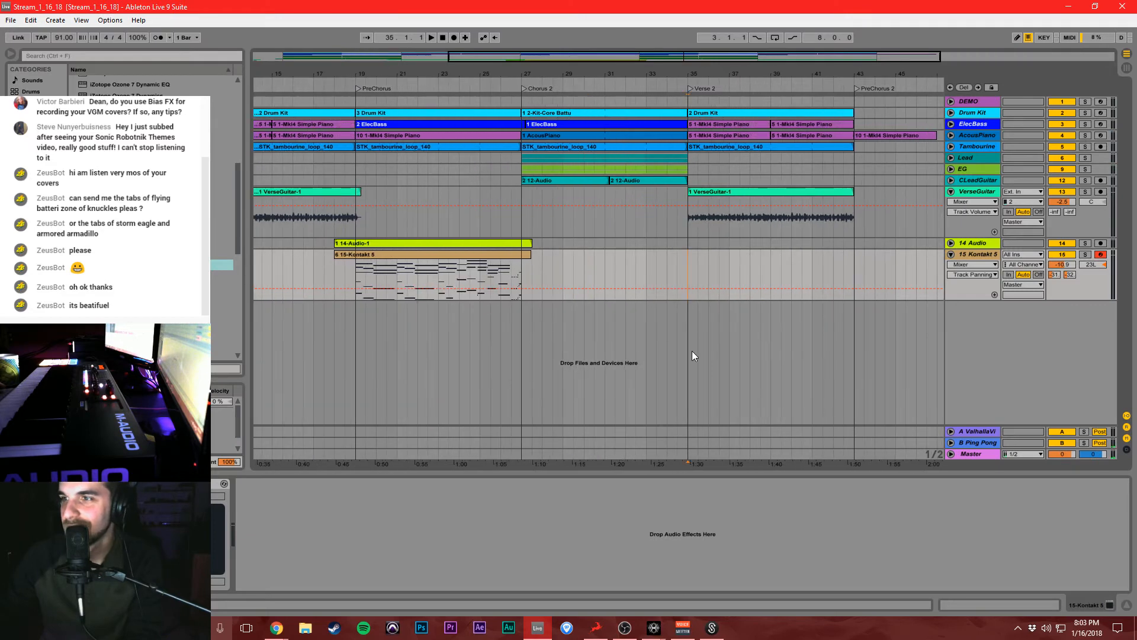
pyautogui.moveTo(585, 73); pyautogui.dragTo(585, 62)
pyautogui.click(986, 254)
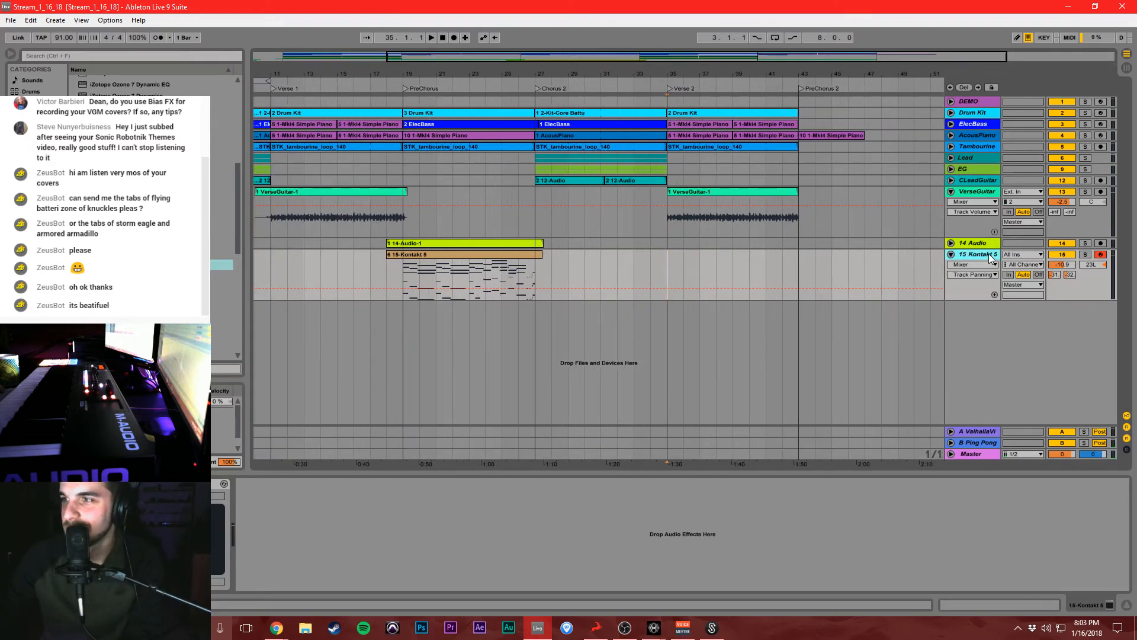
pyautogui.hotkey('ctrl', 'd')
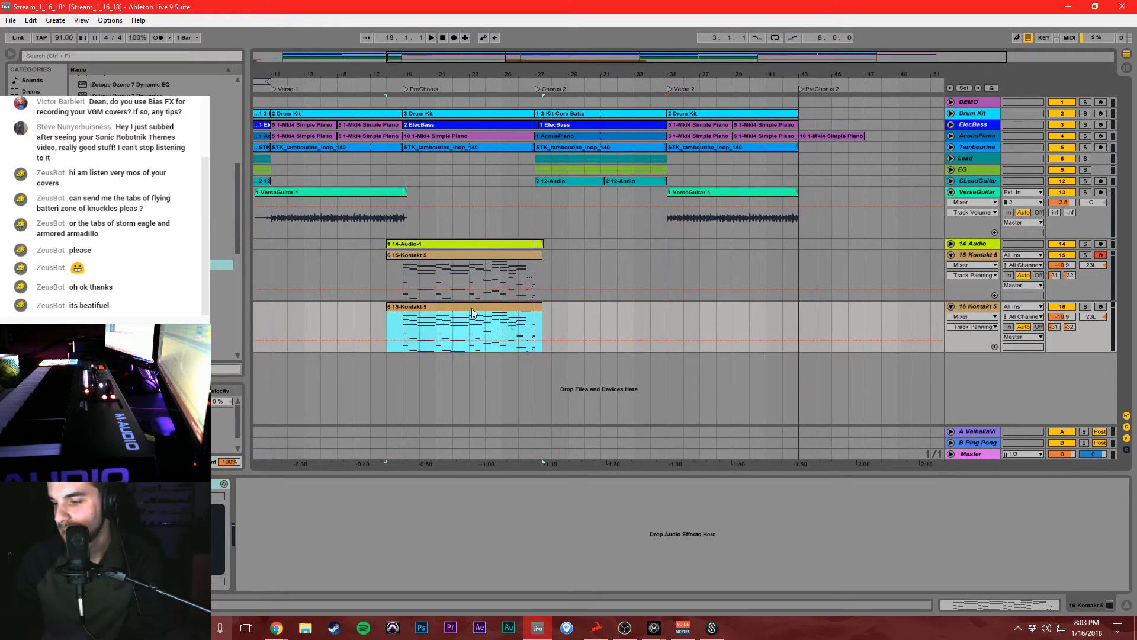
pyautogui.click(525, 308)
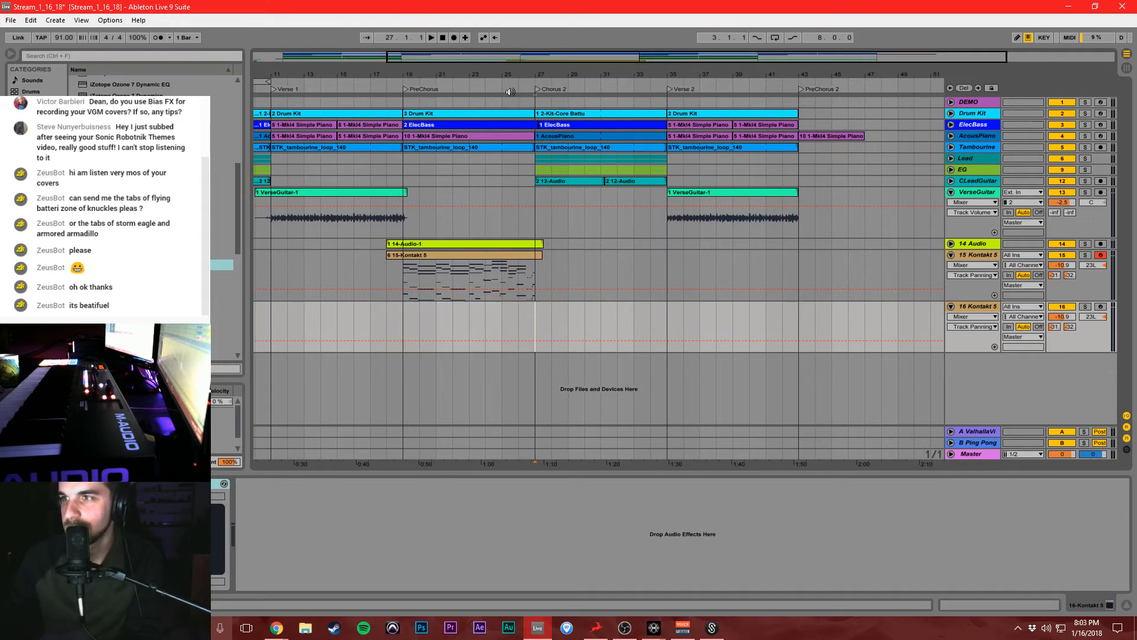
# Arm the 16 Kontakt 5 track for recording, centre its panning, and lower its volume to -13.5 dB.
pyautogui.moveTo(505, 80); pyautogui.dragTo(657, 80)
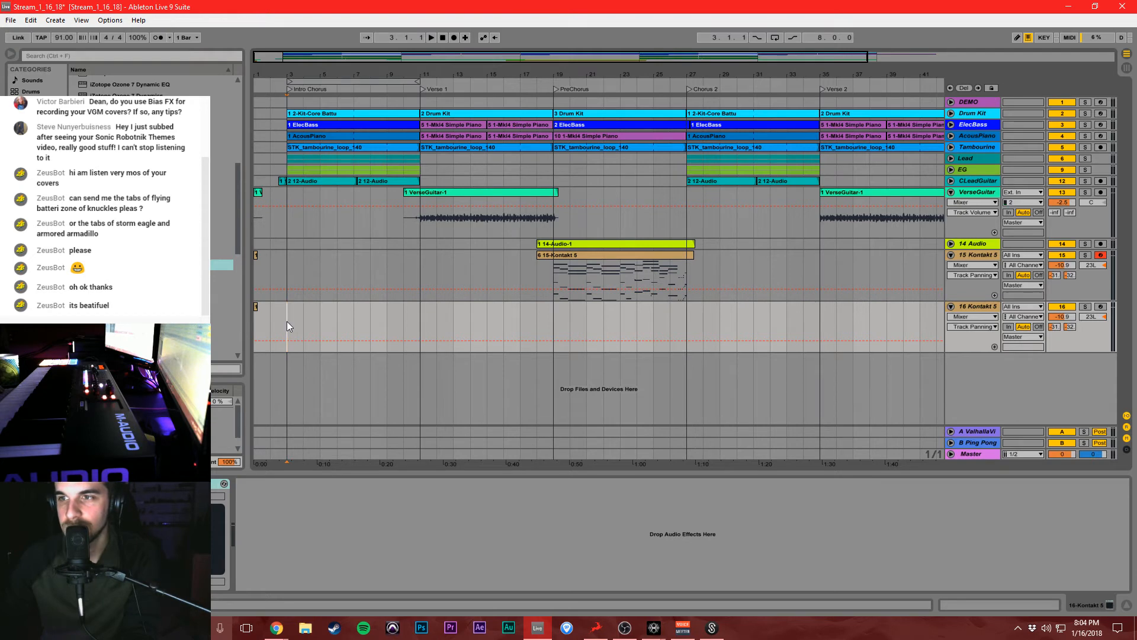
pyautogui.click(1101, 307)
pyautogui.click(1091, 318)
pyautogui.press('Delete')
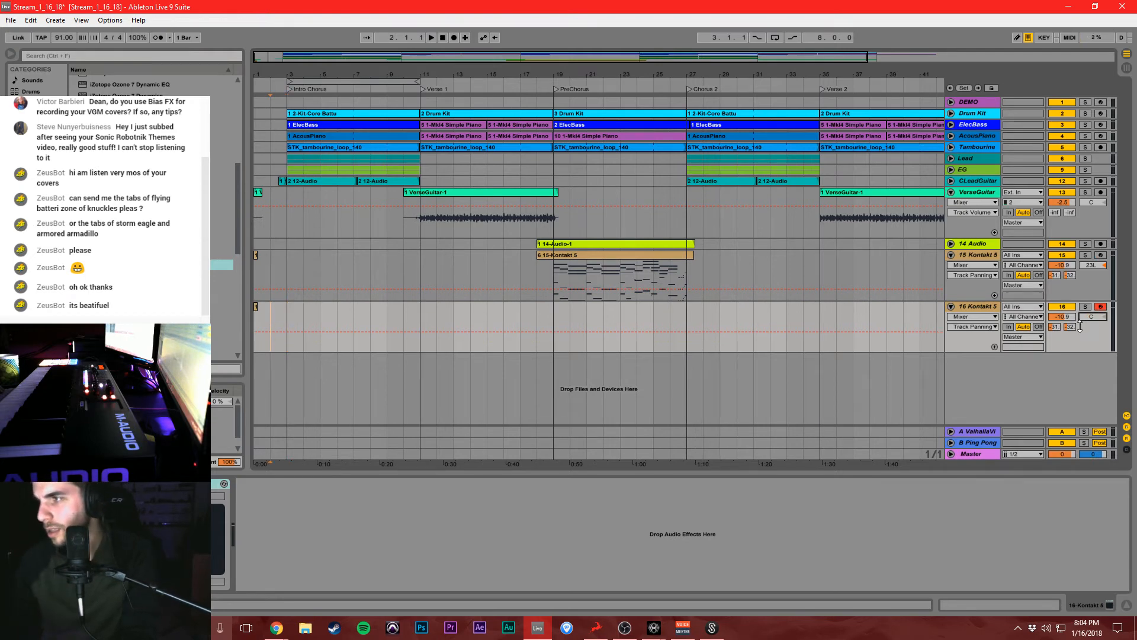
pyautogui.moveTo(1054, 317); pyautogui.dragTo(1055, 325)
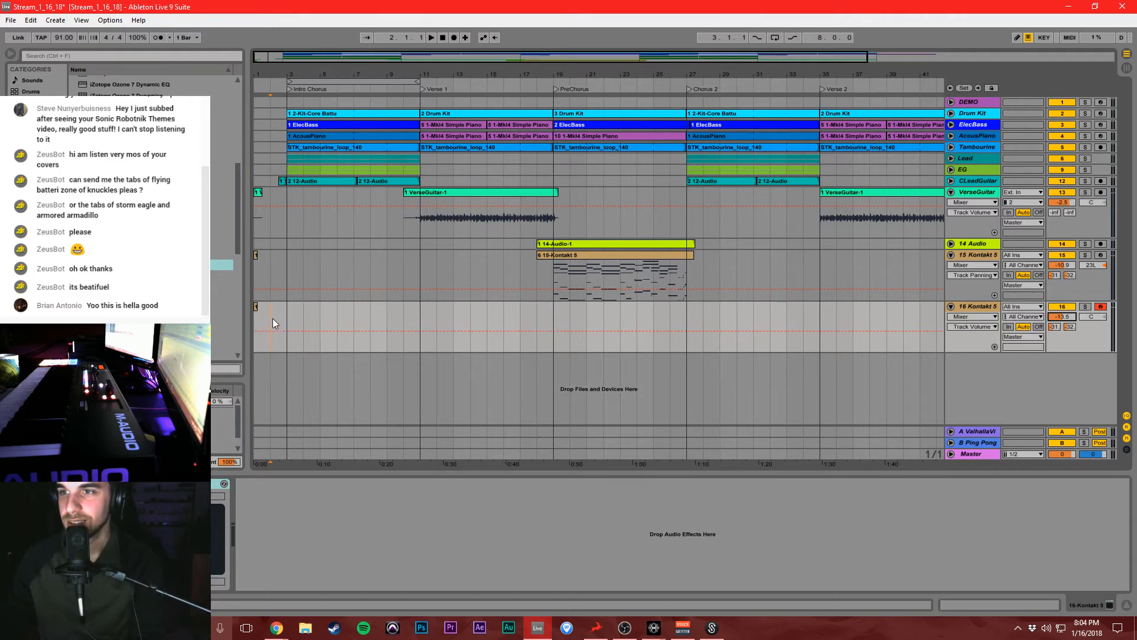
# Start and stop a brief recording on the 16 Kontakt 5 track and enable the metronome.
pyautogui.click(454, 38)
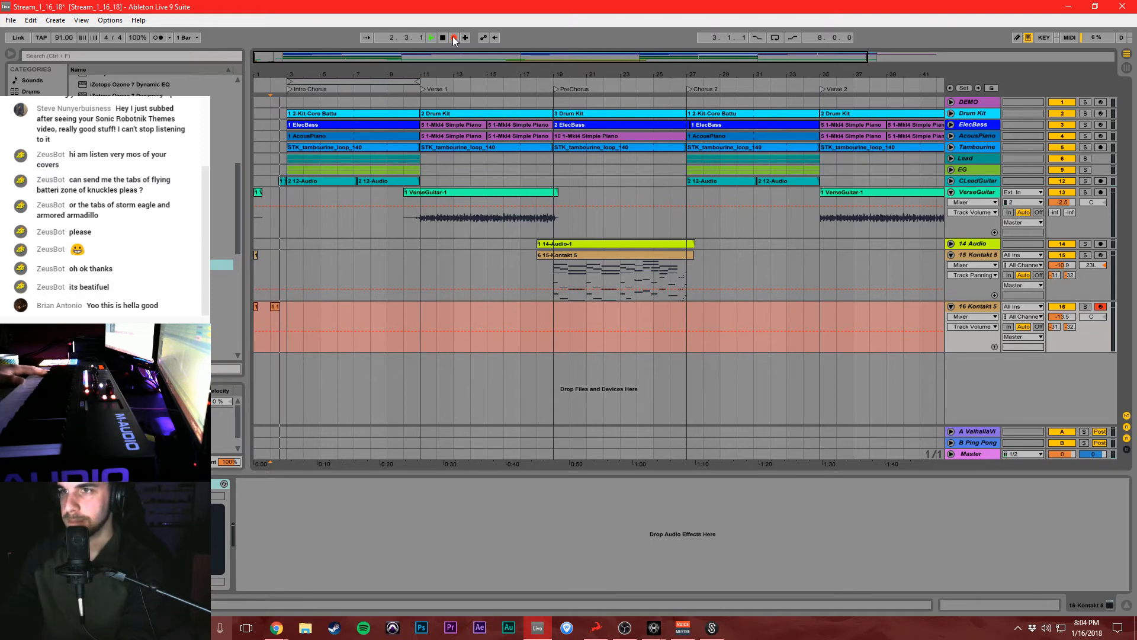
pyautogui.press('space')
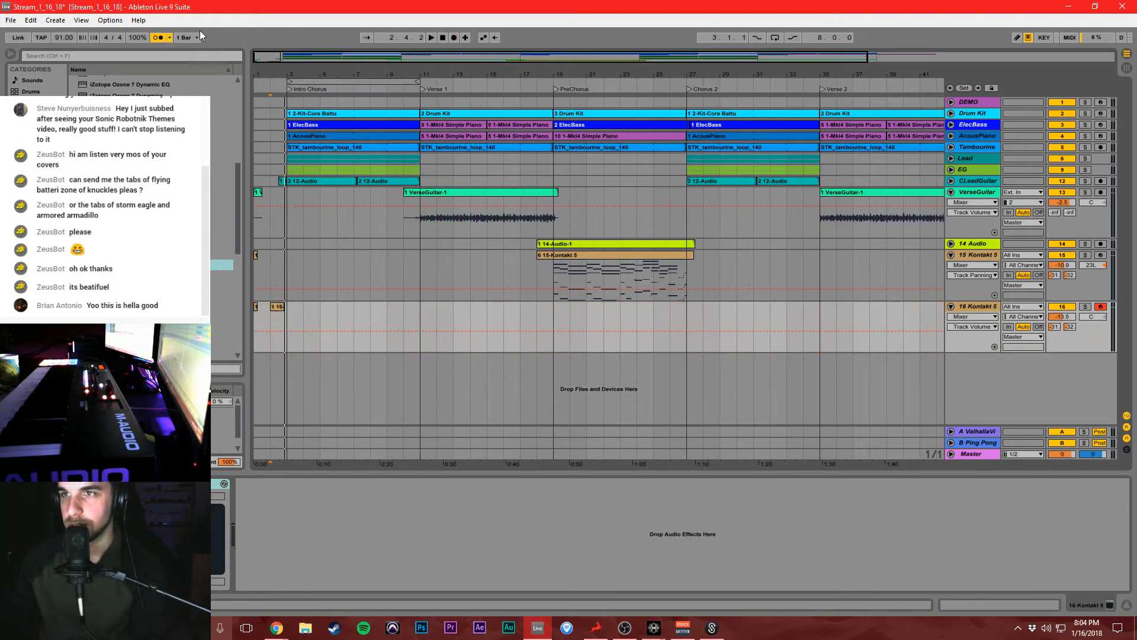
pyautogui.click(170, 38)
pyautogui.click(194, 60)
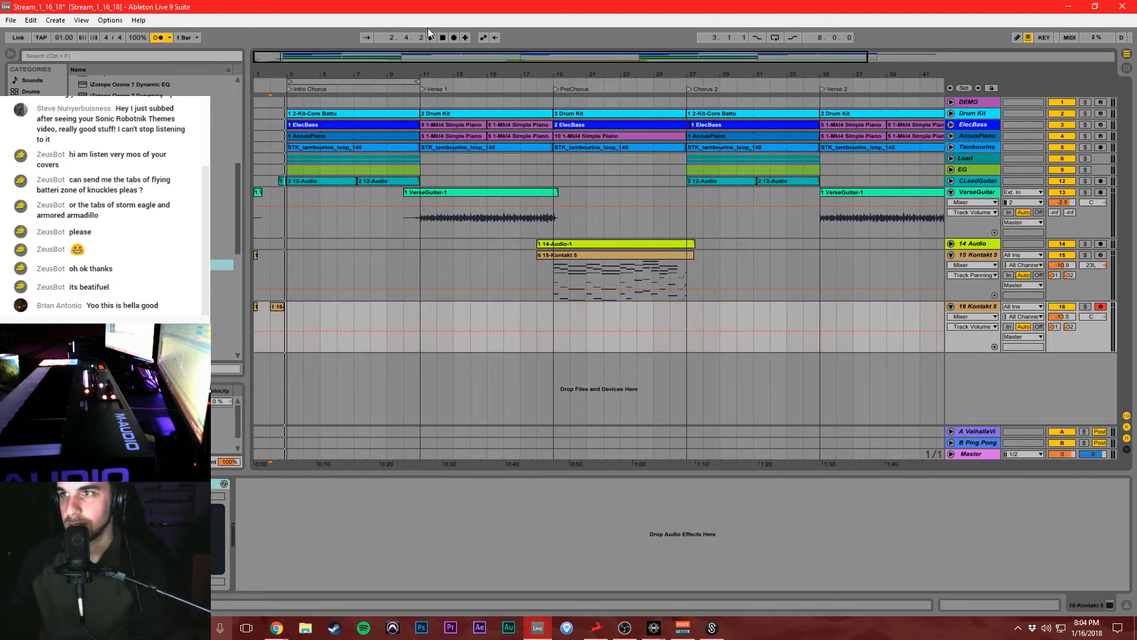
# Record a trial organ take into the Intro Chorus, set the 16 Kontakt 5 volume to -9.8 dB, and delete the take.
pyautogui.click(452, 39)
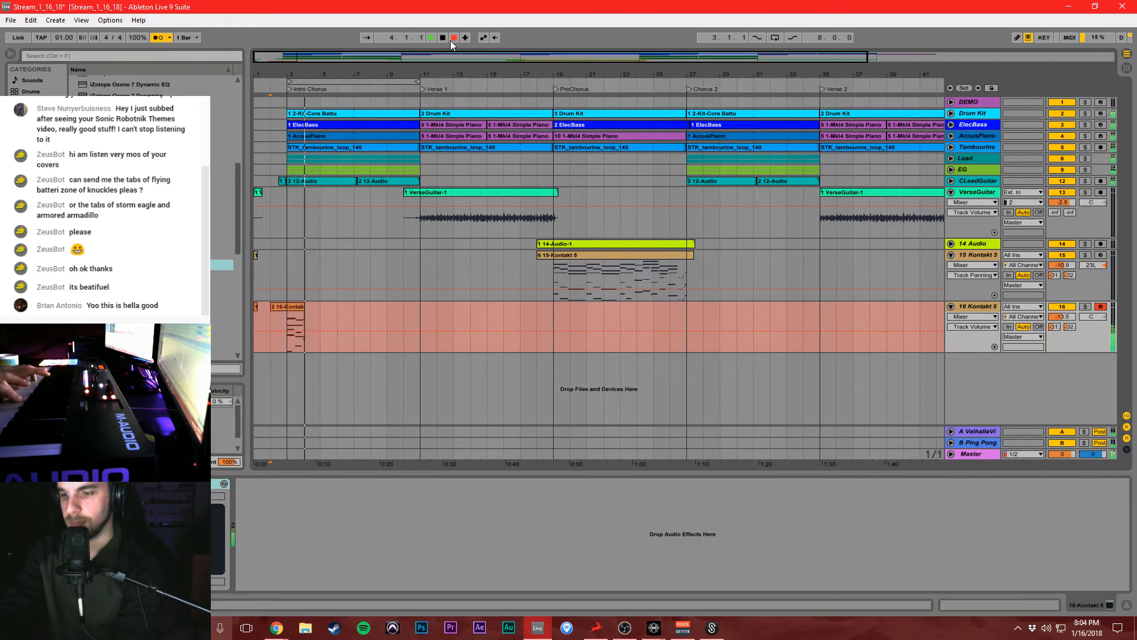
pyautogui.press('space')
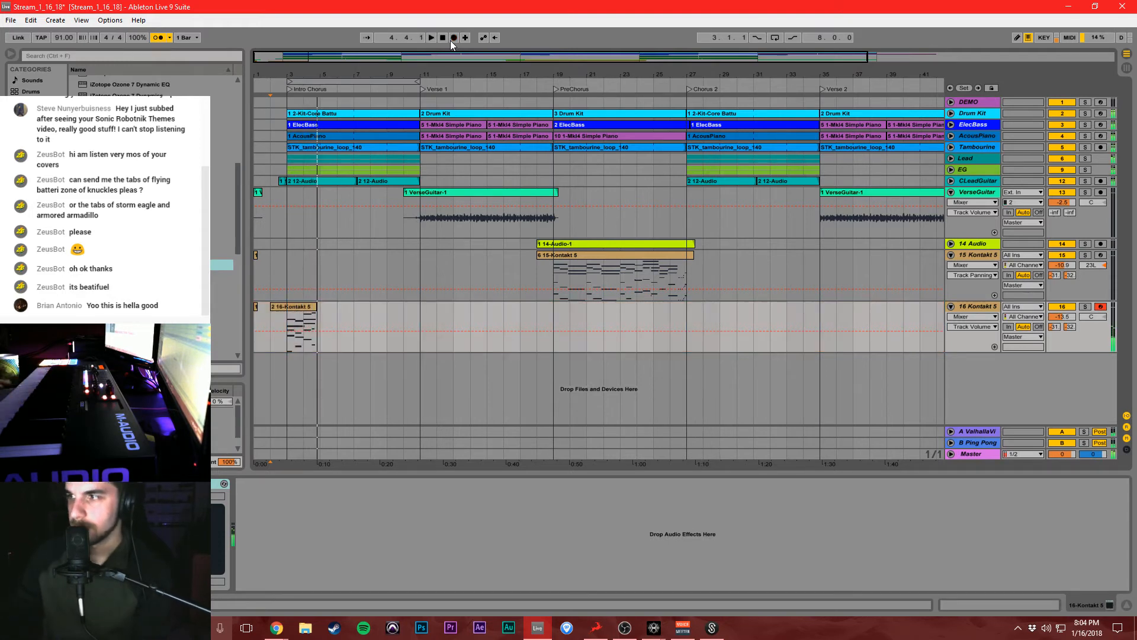
pyautogui.moveTo(1062, 316); pyautogui.dragTo(1062, 311)
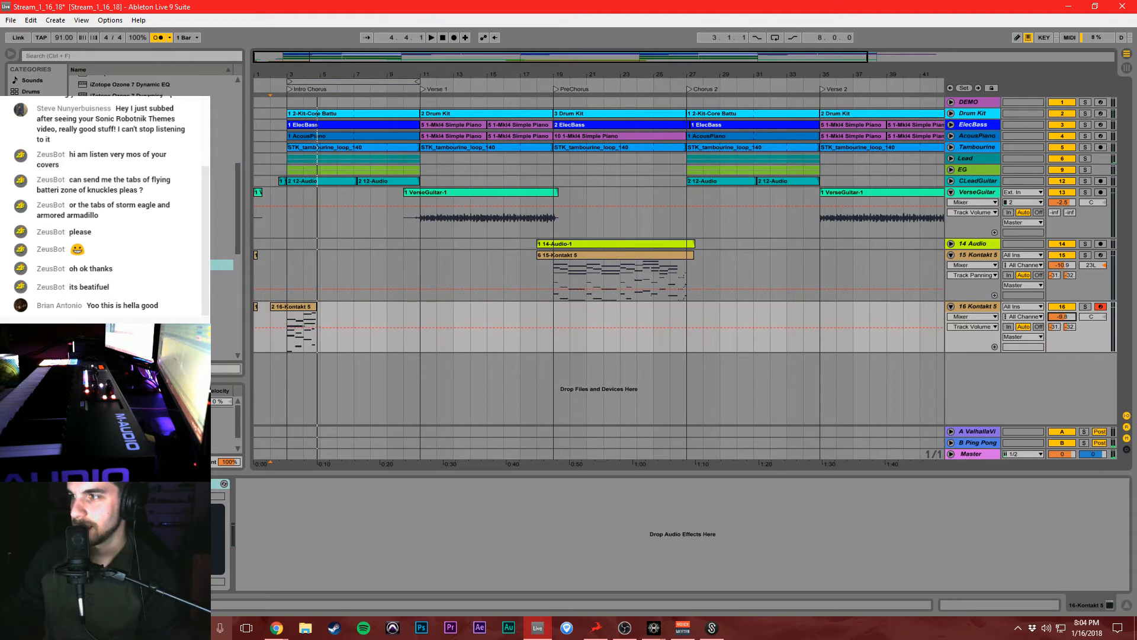
pyautogui.click(294, 307)
pyautogui.press('Delete')
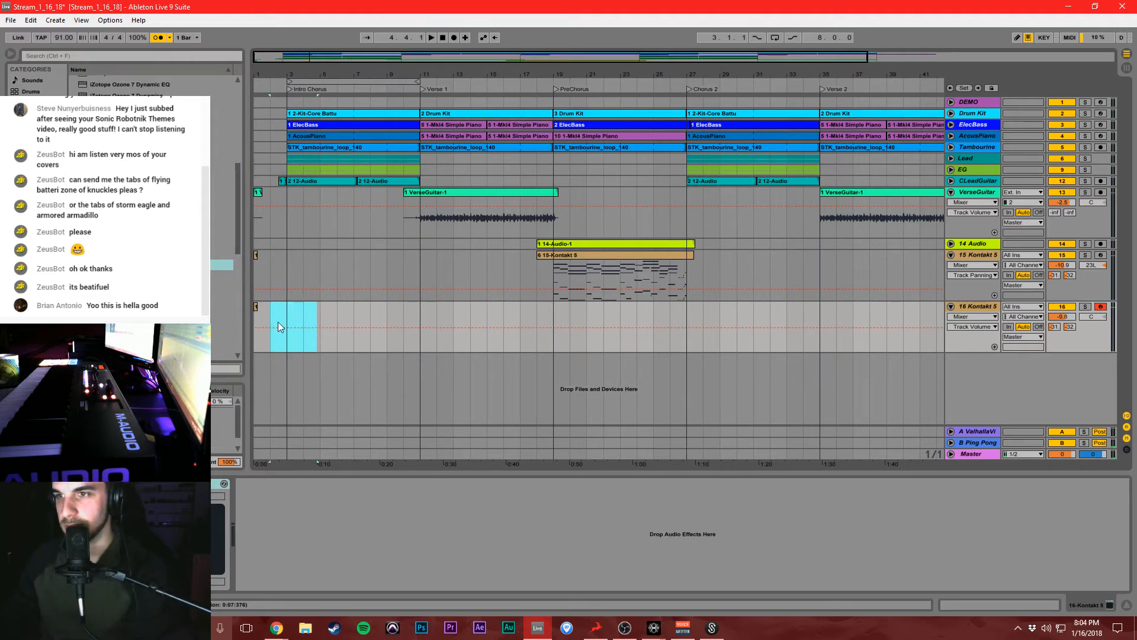
# Try another organ take on the 16 Kontakt 5 track from bar 2 and undo the recording.
pyautogui.click(270, 314)
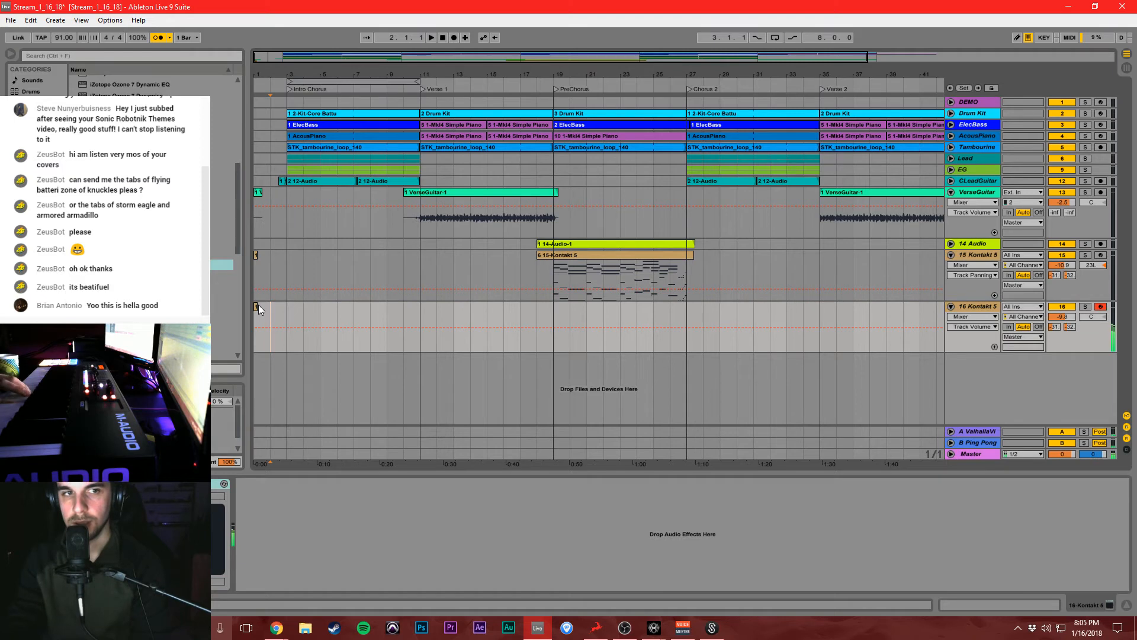
pyautogui.click(455, 37)
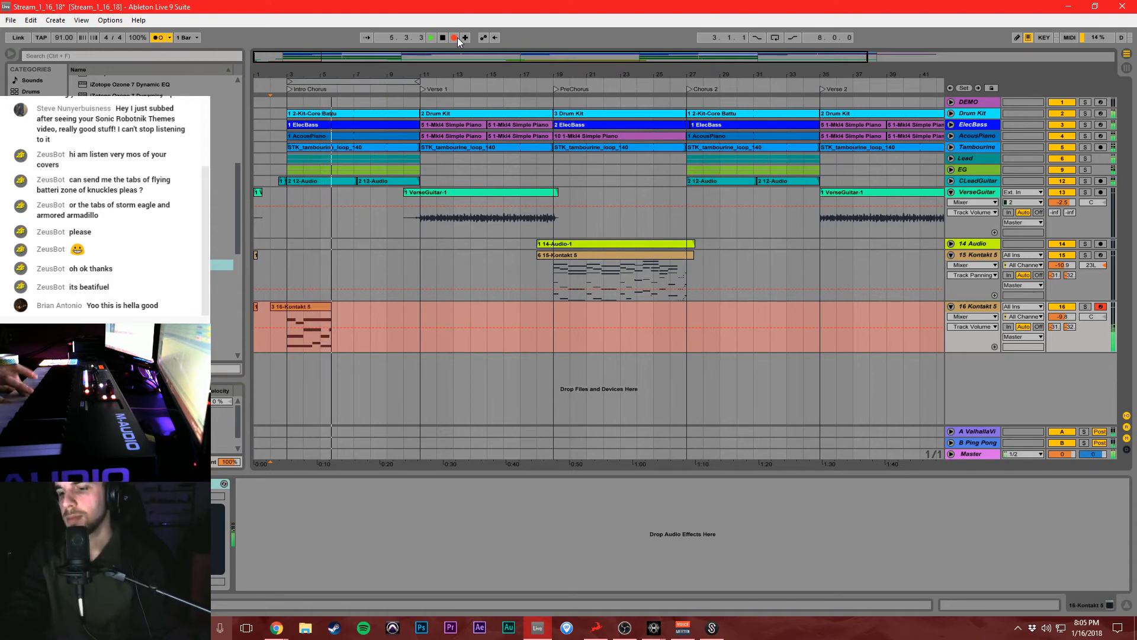
pyautogui.press('space')
pyautogui.hotkey('ctrl', 'z')
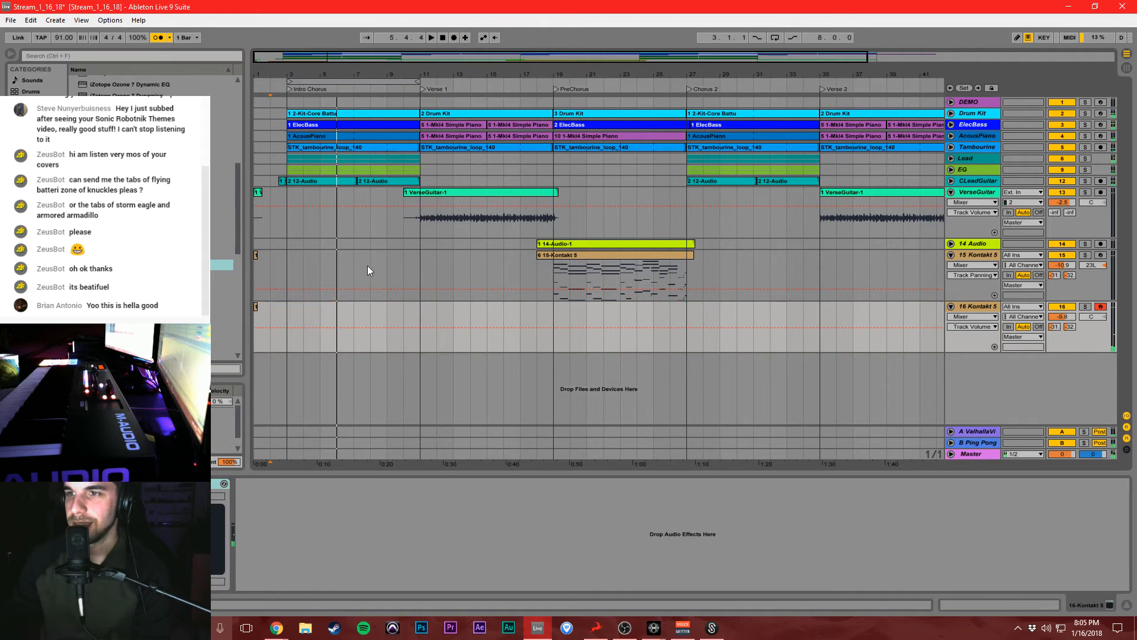
# Record the Intro Chorus organ part on the 16 Kontakt 5 track from bar 2 into bar 9.
pyautogui.click(271, 320)
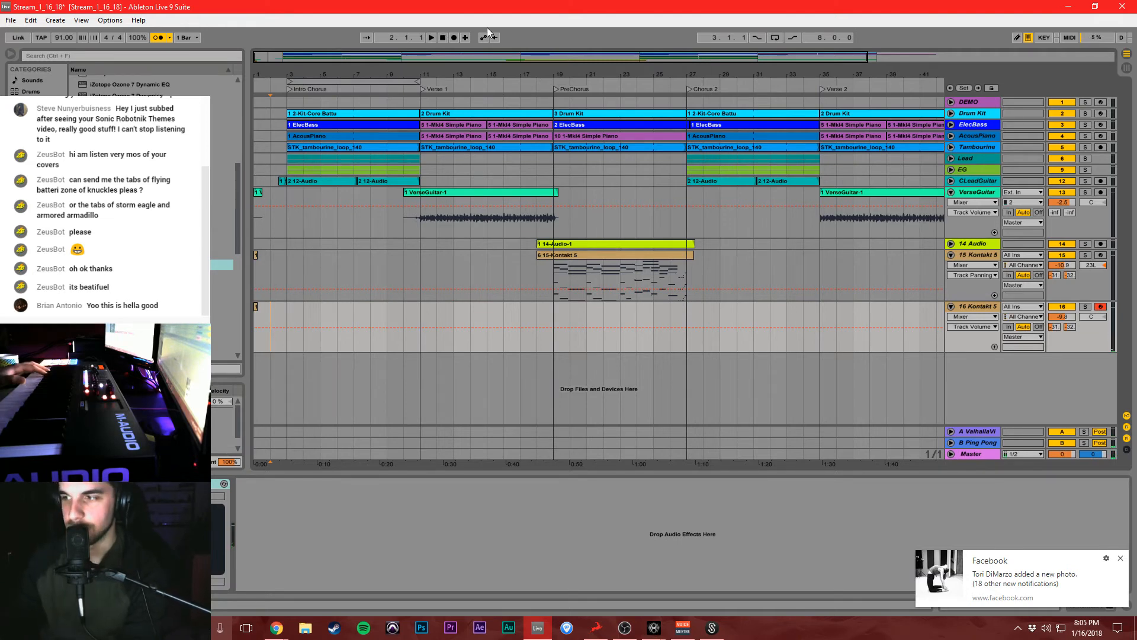
pyautogui.click(1120, 560)
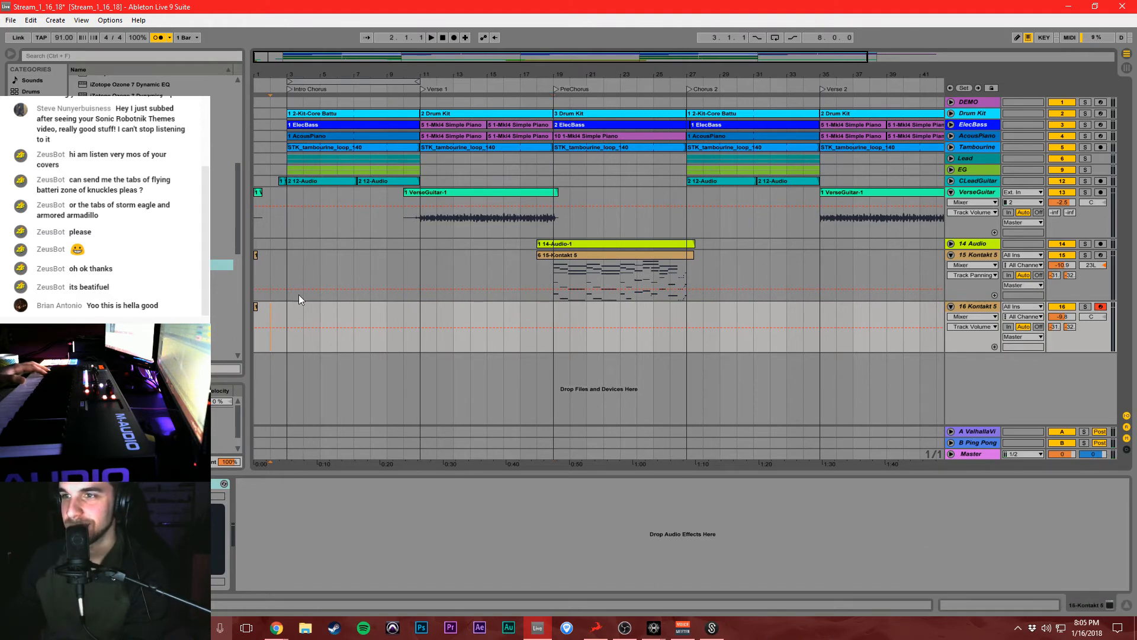
pyautogui.click(454, 38)
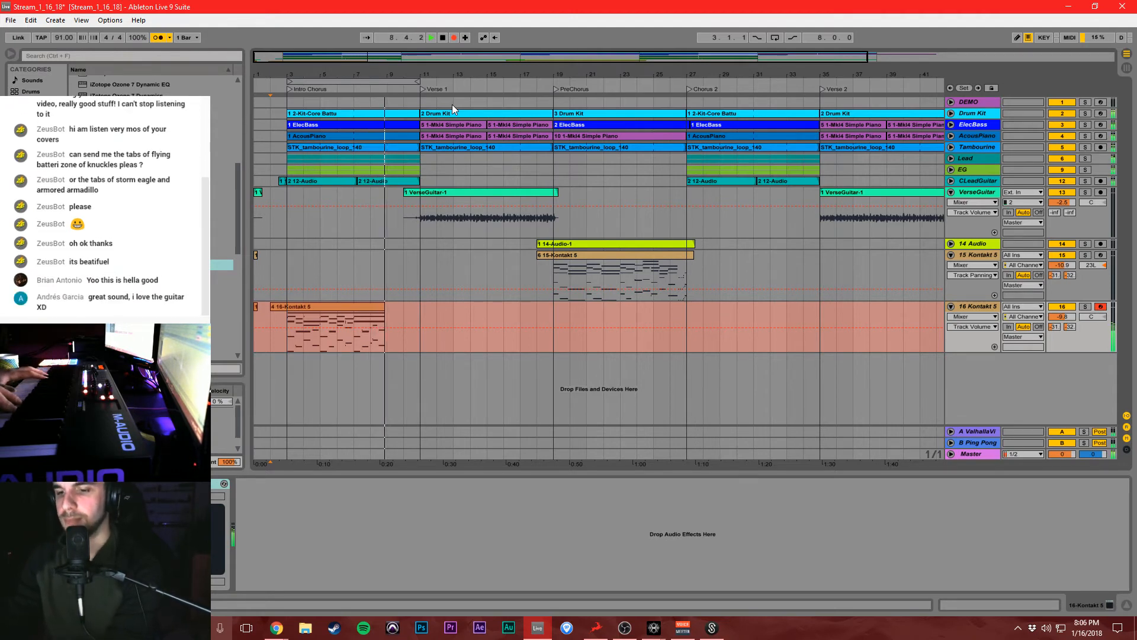
pyautogui.press('space')
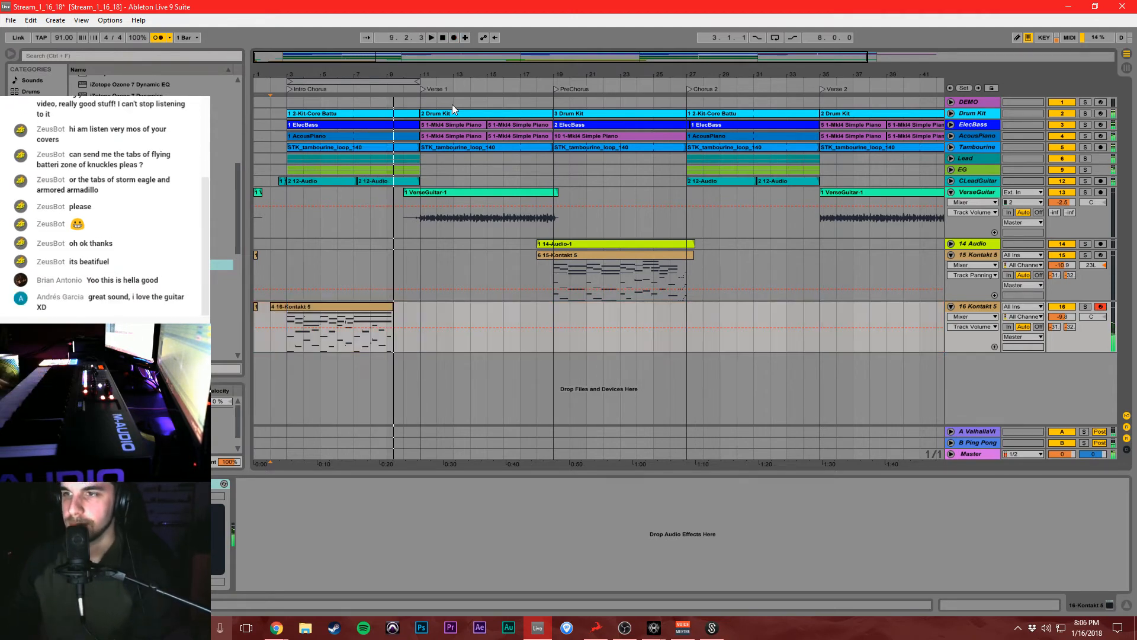
# Split the recorded 16 Kontakt 5 clip at bar 7 and delete the portion after the split.
pyautogui.click(357, 341)
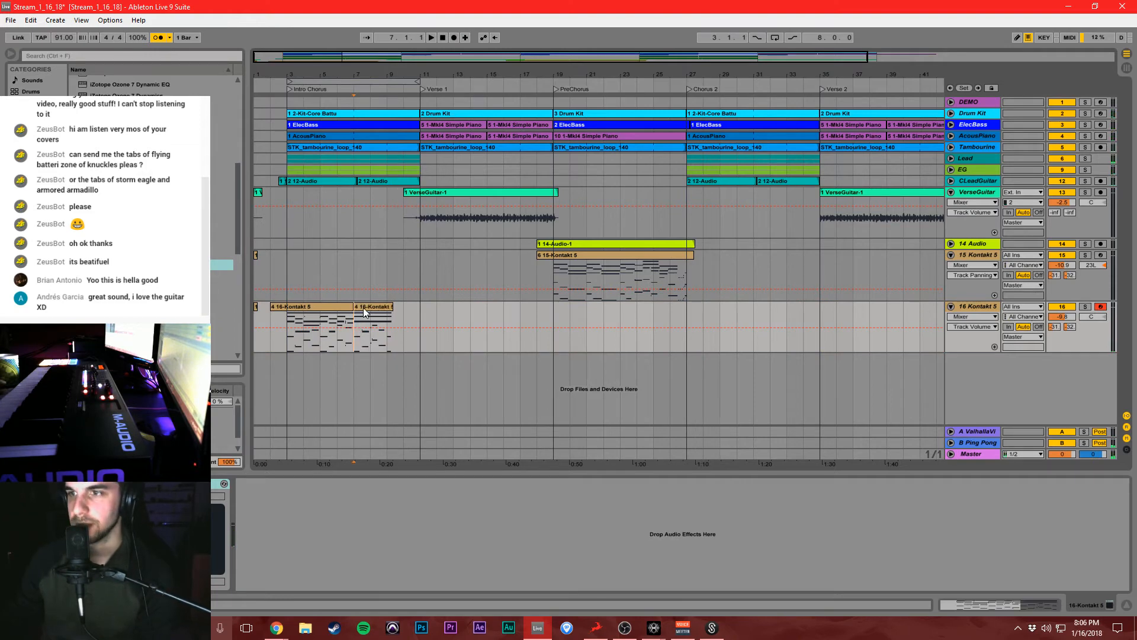
pyautogui.moveTo(359, 321); pyautogui.dragTo(393, 326)
pyautogui.press('Delete')
pyautogui.click(337, 310)
pyautogui.hotkey('ctrl', 'd')
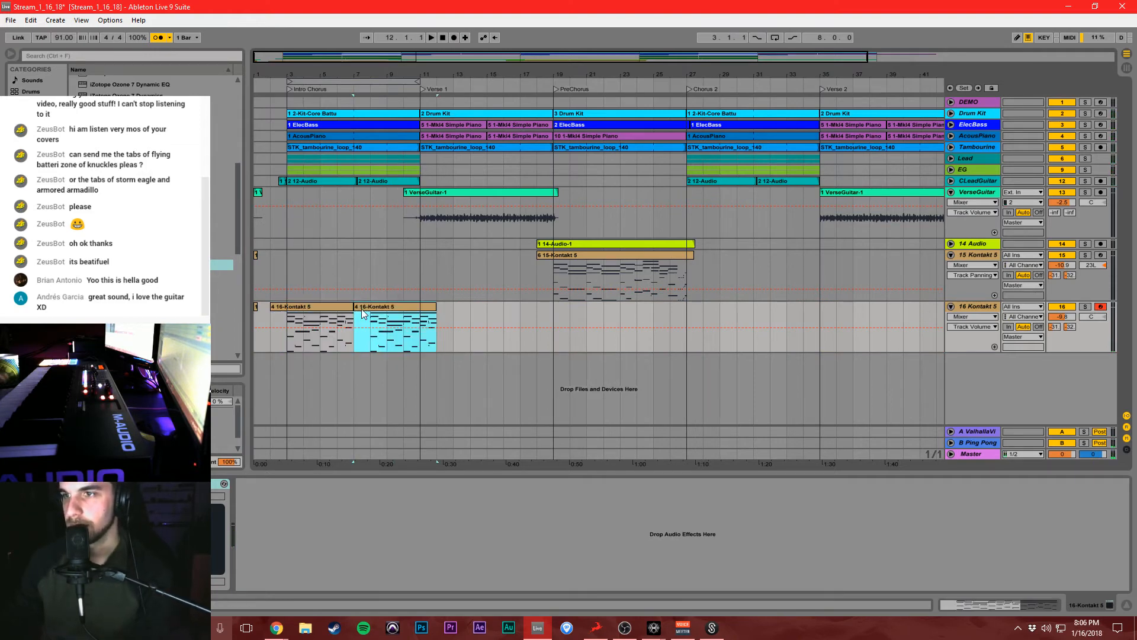
pyautogui.hotkey('ctrl', 'z')
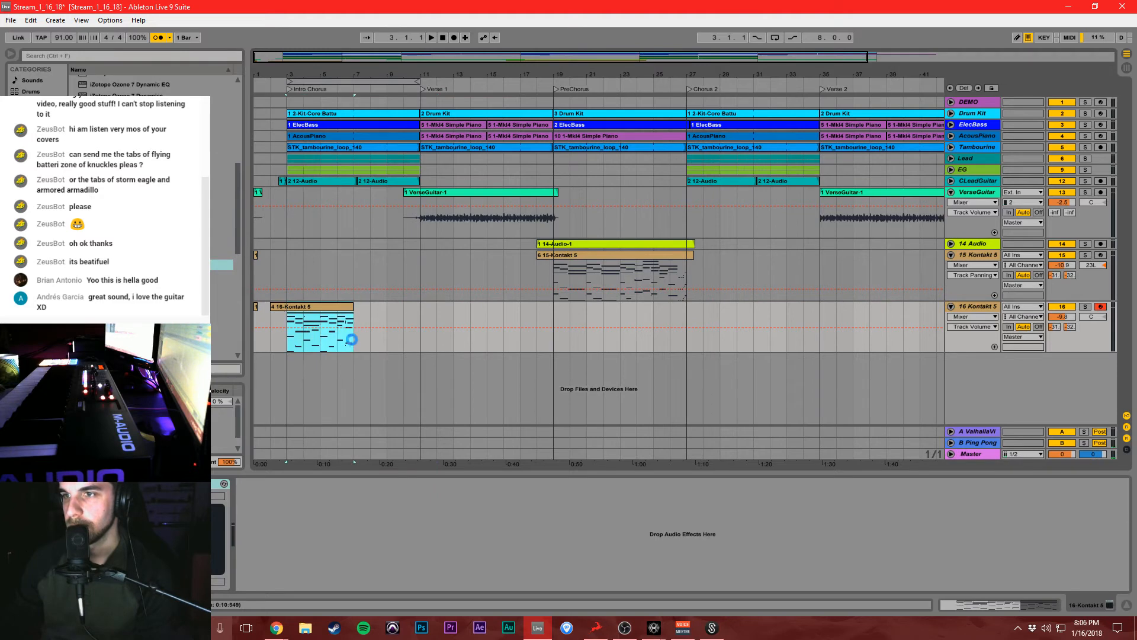
# Duplicate bars 3 to 7 of the organ clip to fill the Intro Chorus up to bar 11, and save the project.
pyautogui.hotkey('ctrl', 's')
pyautogui.hotkey('ctrl', 'd')
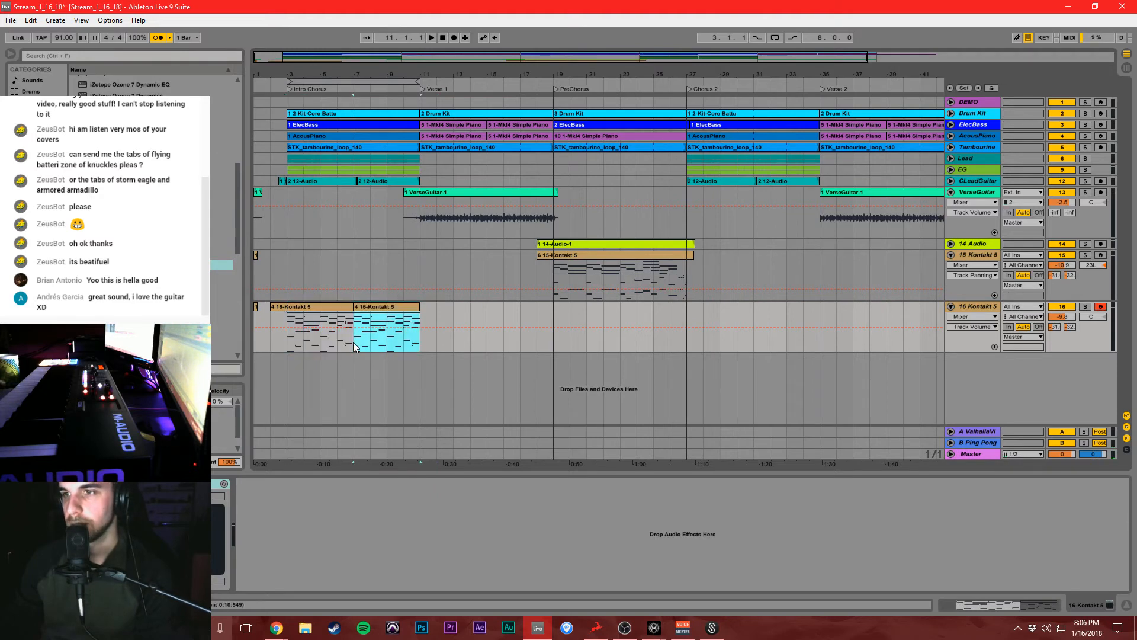
pyautogui.hotkey('ctrl', 's')
# Solo the 16 Kontakt 5 track, open its Kontakt organ, and play the part from bar 3.
pyautogui.click(317, 354)
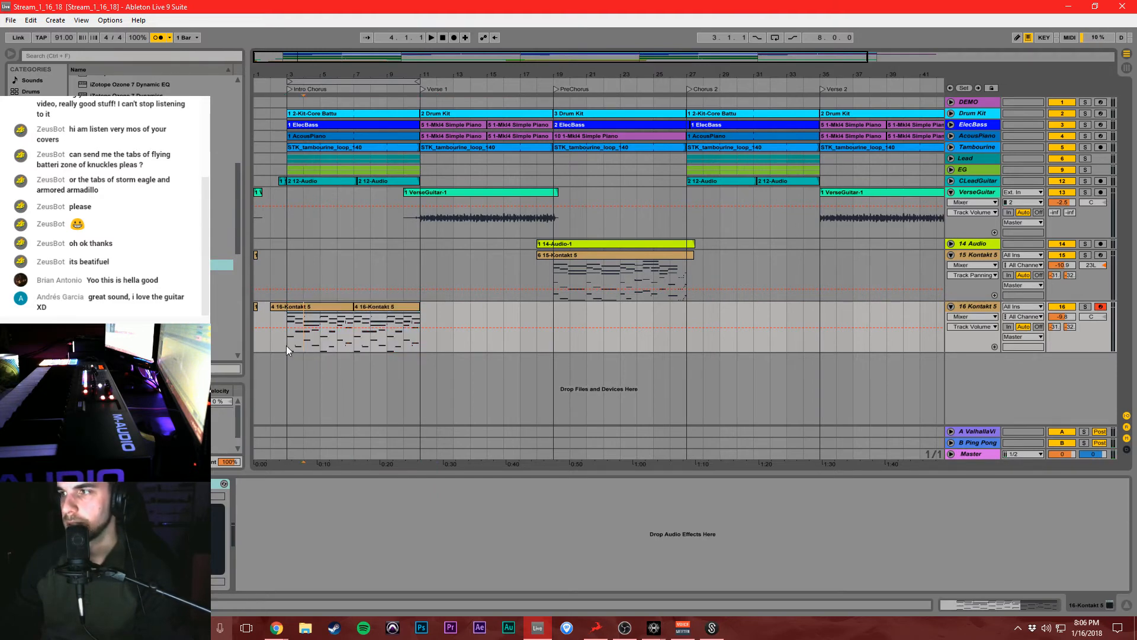
pyautogui.click(288, 346)
pyautogui.click(1085, 307)
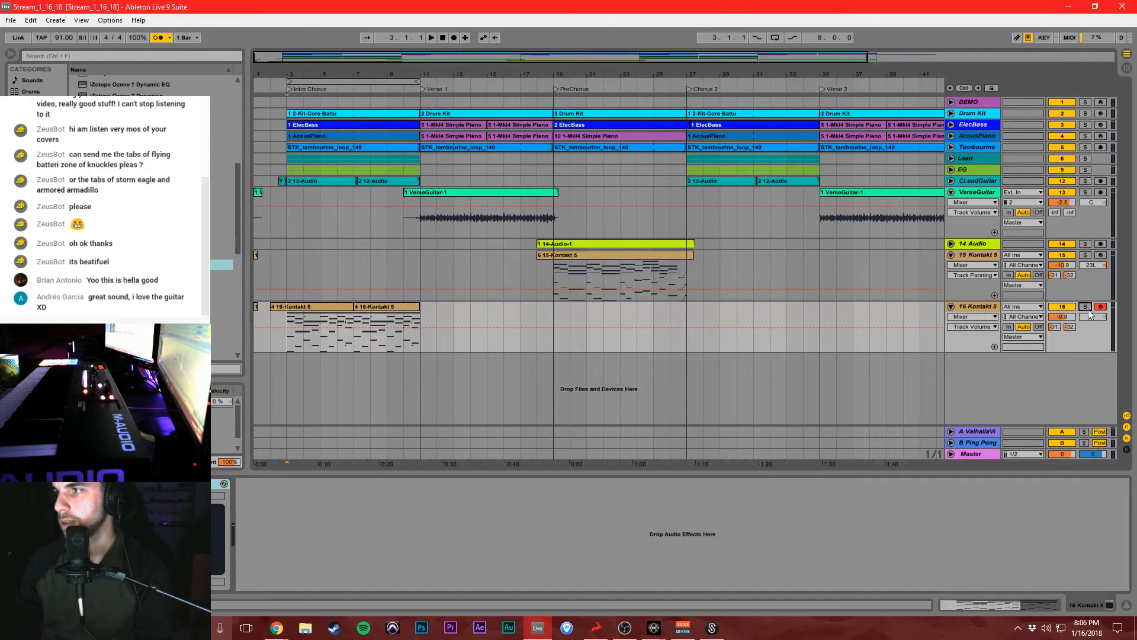
pyautogui.click(157, 484)
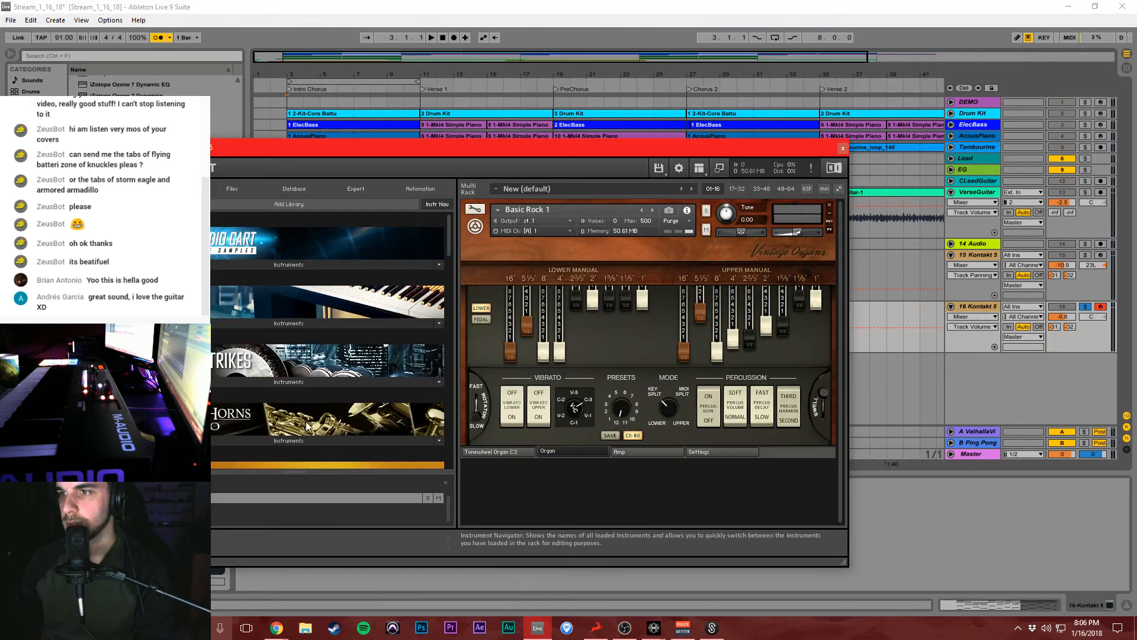
pyautogui.press('space')
# Pull the lower 2' drawbar partway out, extend the upper 4' fully, push in the upper 2⅔' and 2', and close the organ.
pyautogui.click(596, 308)
pyautogui.moveTo(596, 308); pyautogui.dragTo(596, 332)
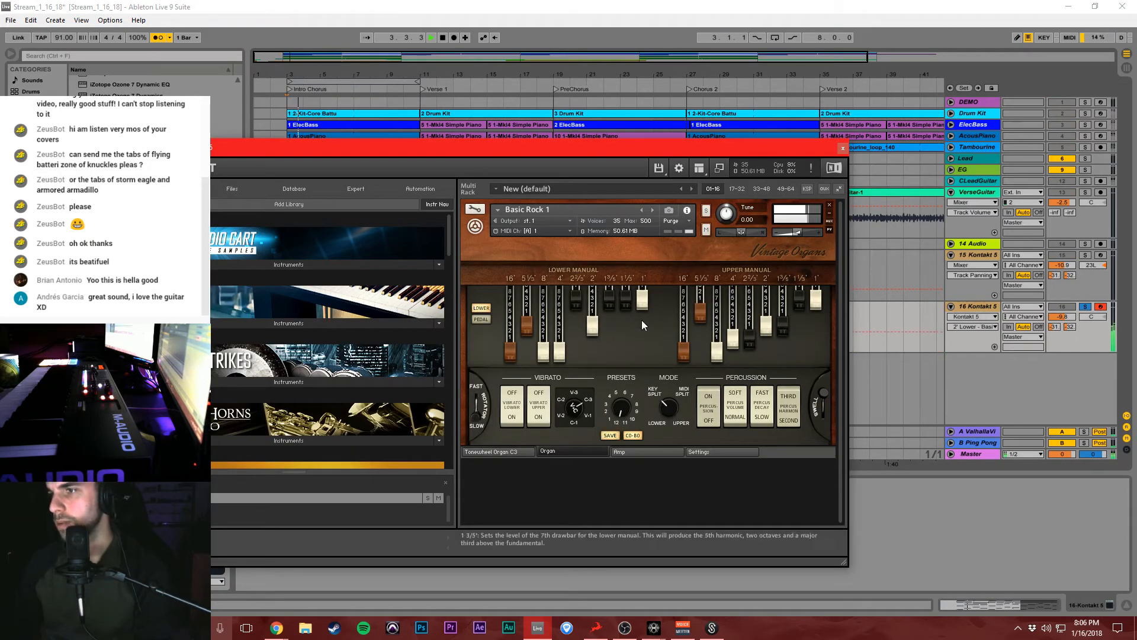
pyautogui.moveTo(717, 350); pyautogui.dragTo(785, 326)
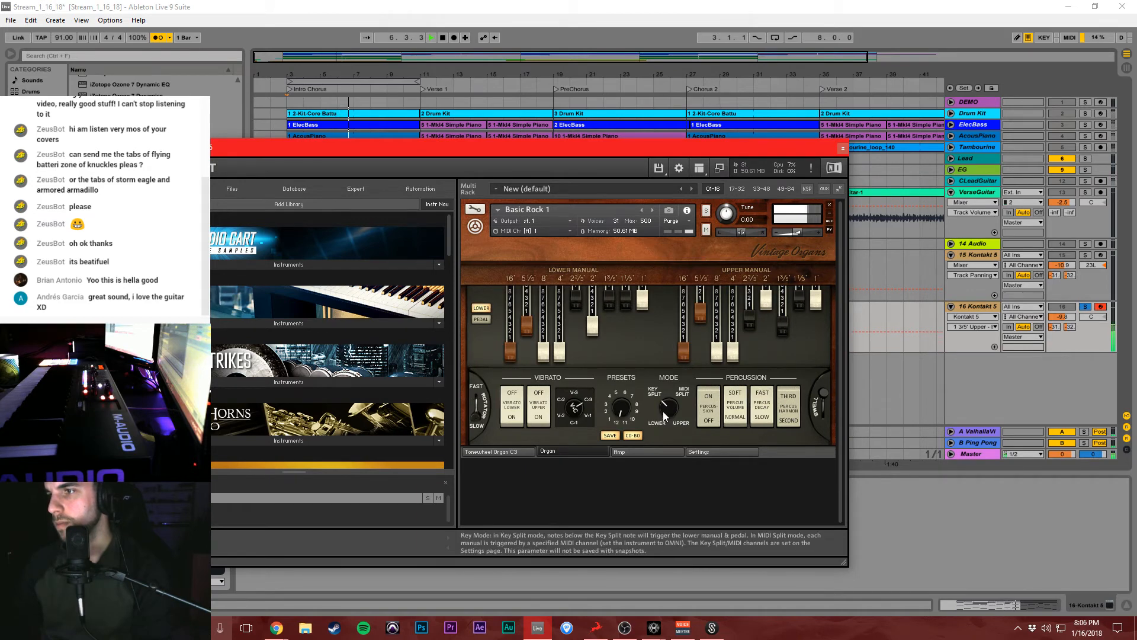
pyautogui.press('space')
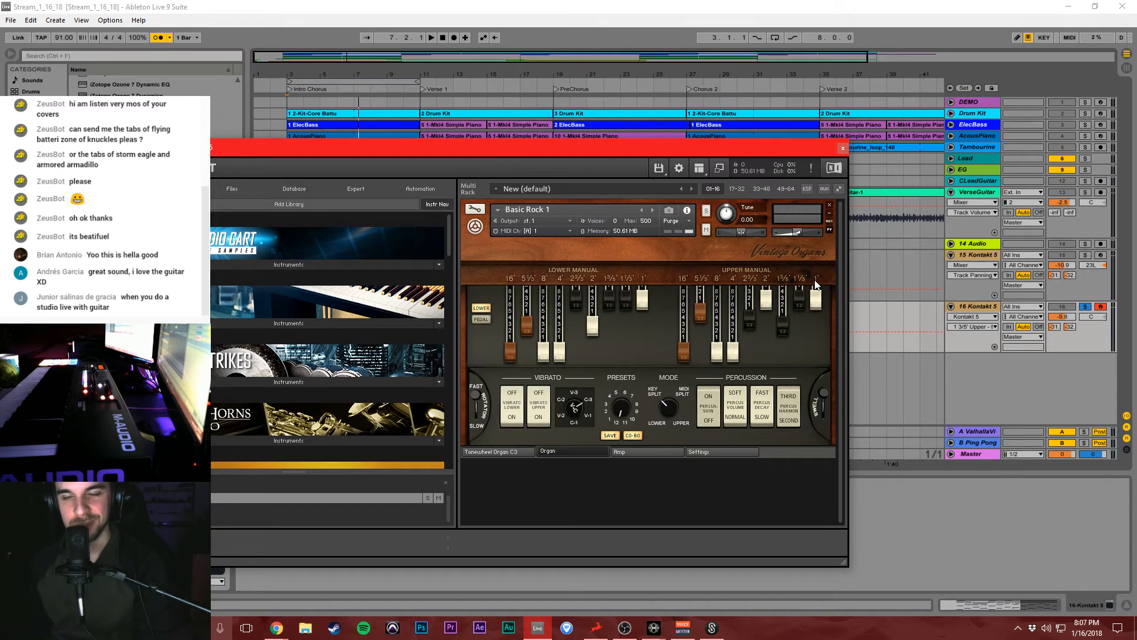
pyautogui.click(843, 148)
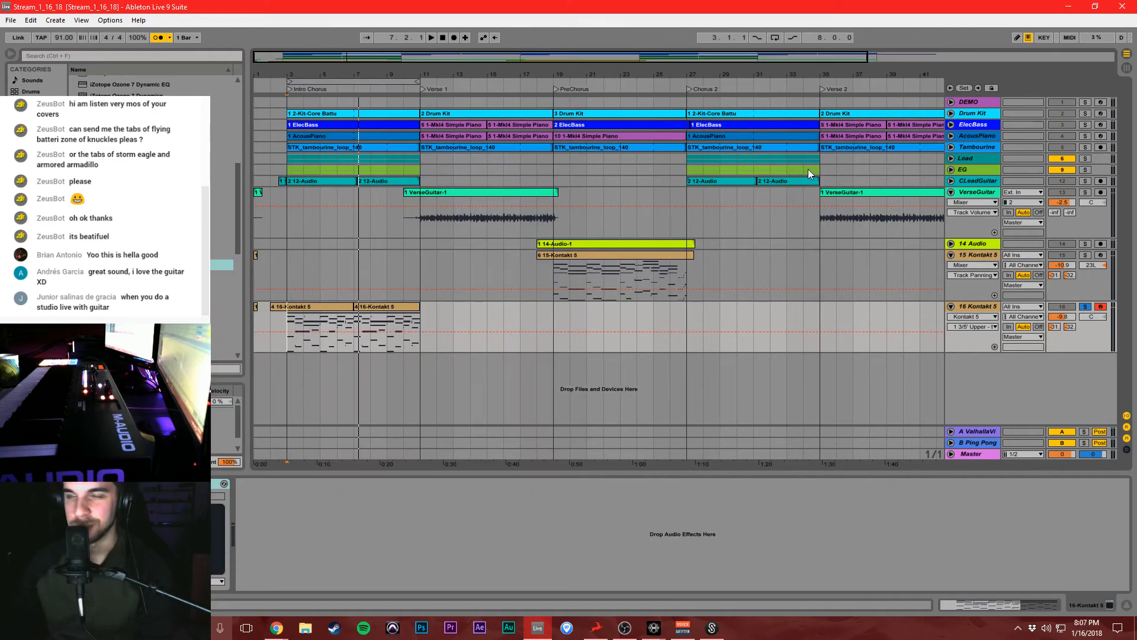
# Play the organ from bar 3, unsolo the 16 Kontakt 5 track, and lower its volume to -11.1 dB.
pyautogui.click(444, 38)
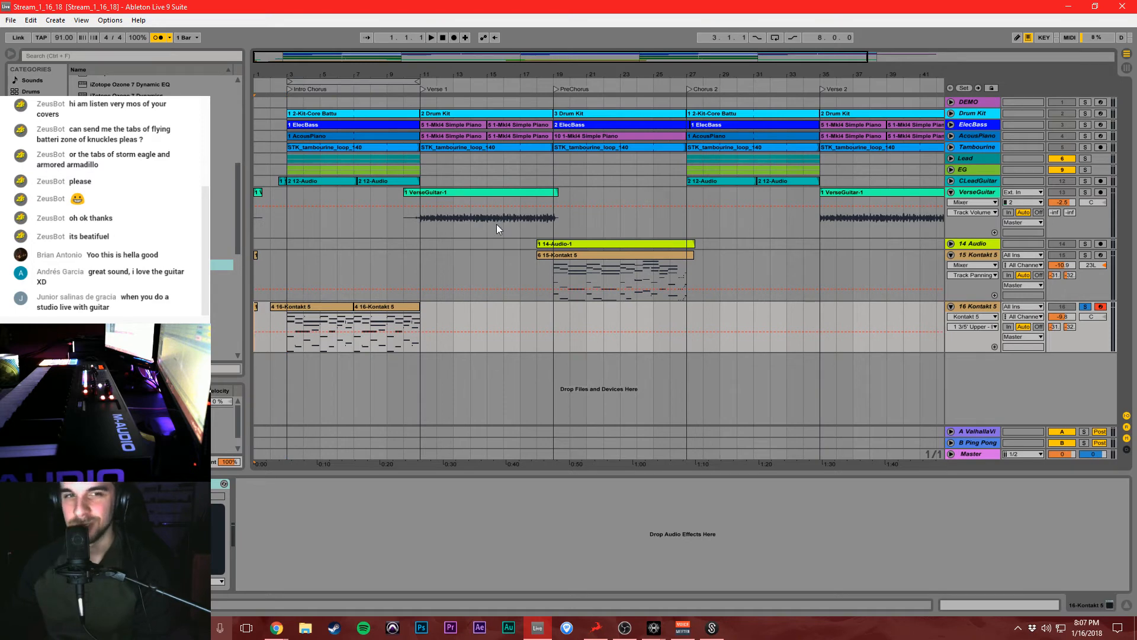
pyautogui.click(288, 321)
pyautogui.press('space')
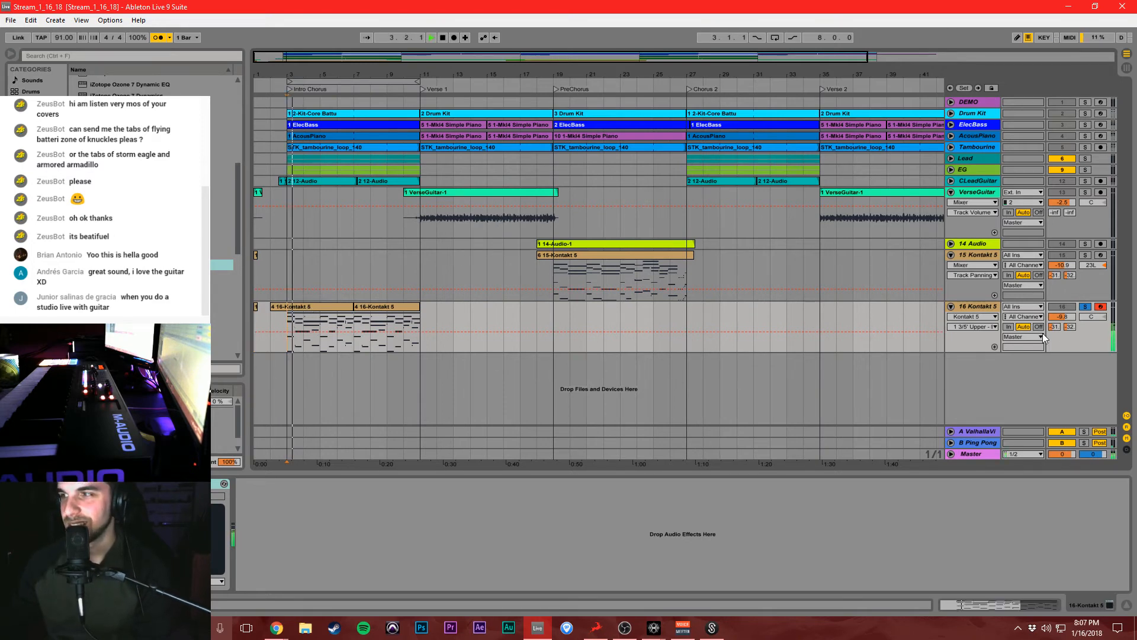
pyautogui.click(1086, 306)
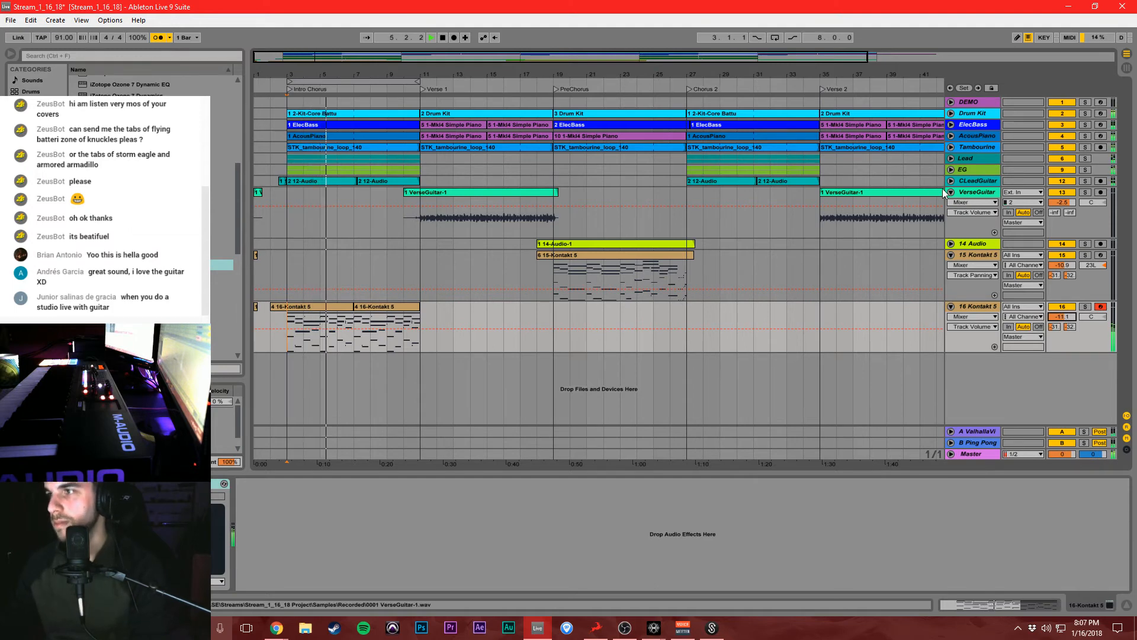
pyautogui.click(980, 454)
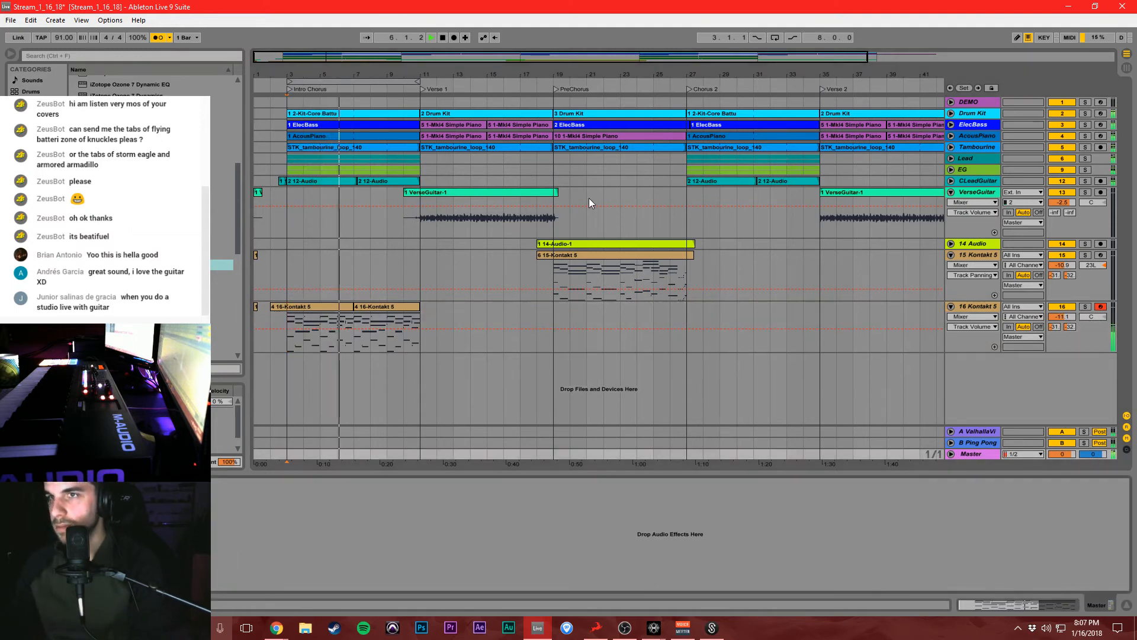
pyautogui.doubleClick(444, 37)
# Play the Intro Chorus from bar 2 and lower the 16 Kontakt 5 volume to -13.2 dB.
pyautogui.click(269, 273)
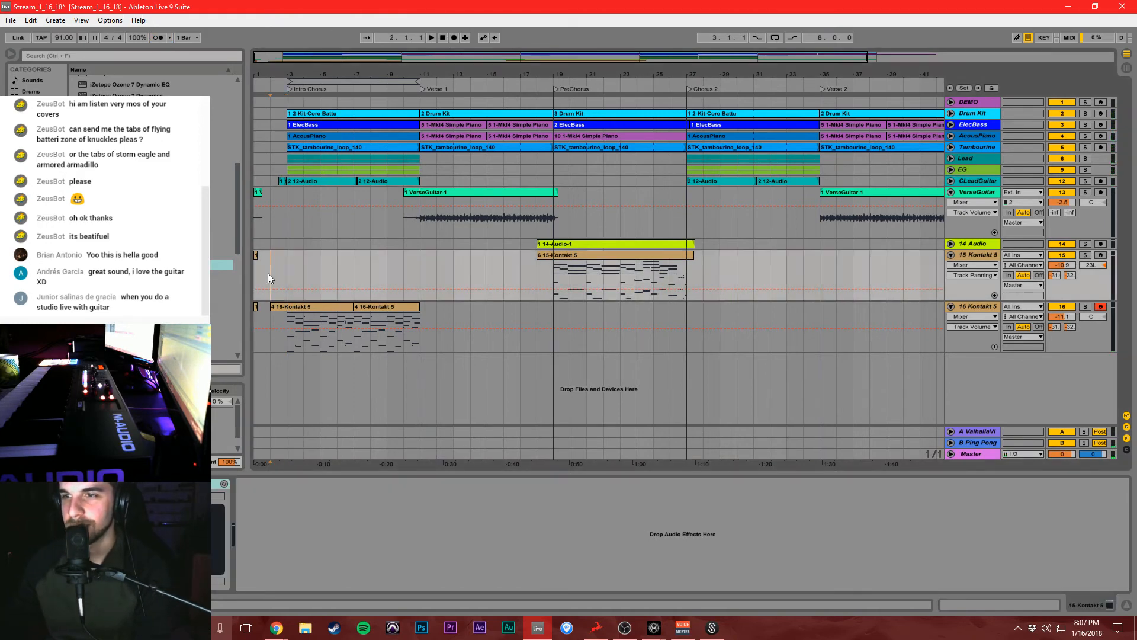
pyautogui.press('space')
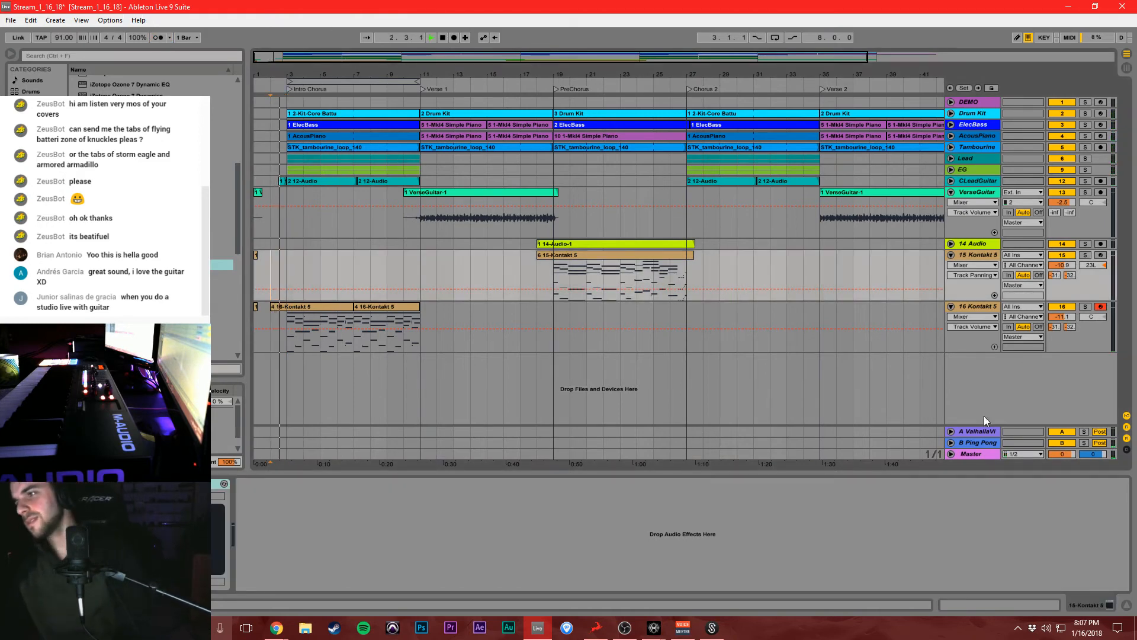
pyautogui.click(971, 451)
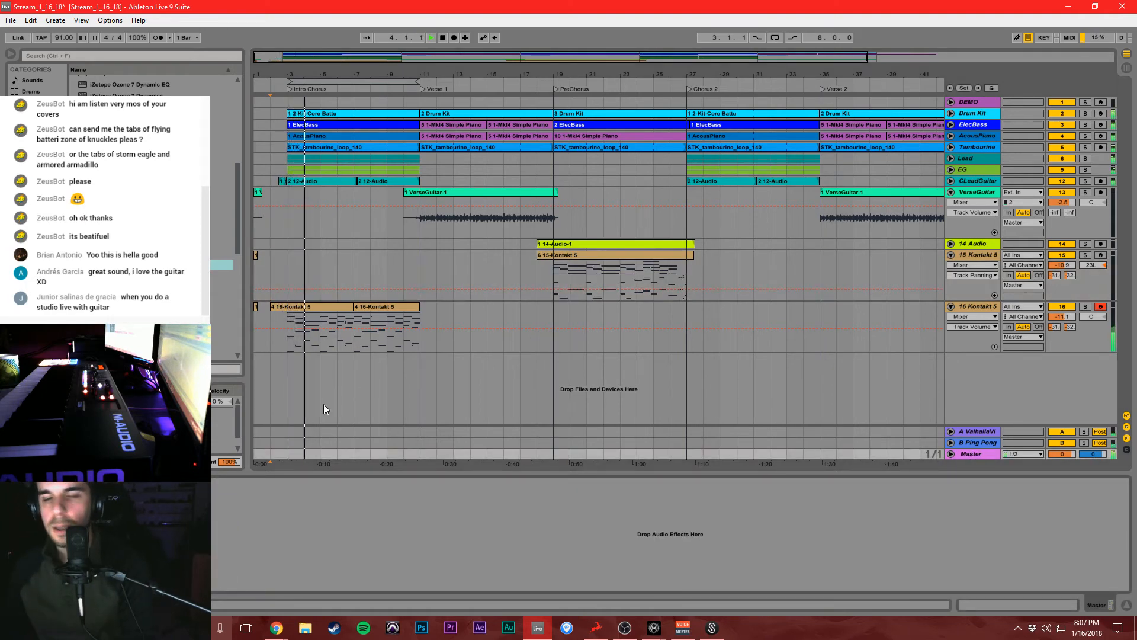
pyautogui.click(370, 370)
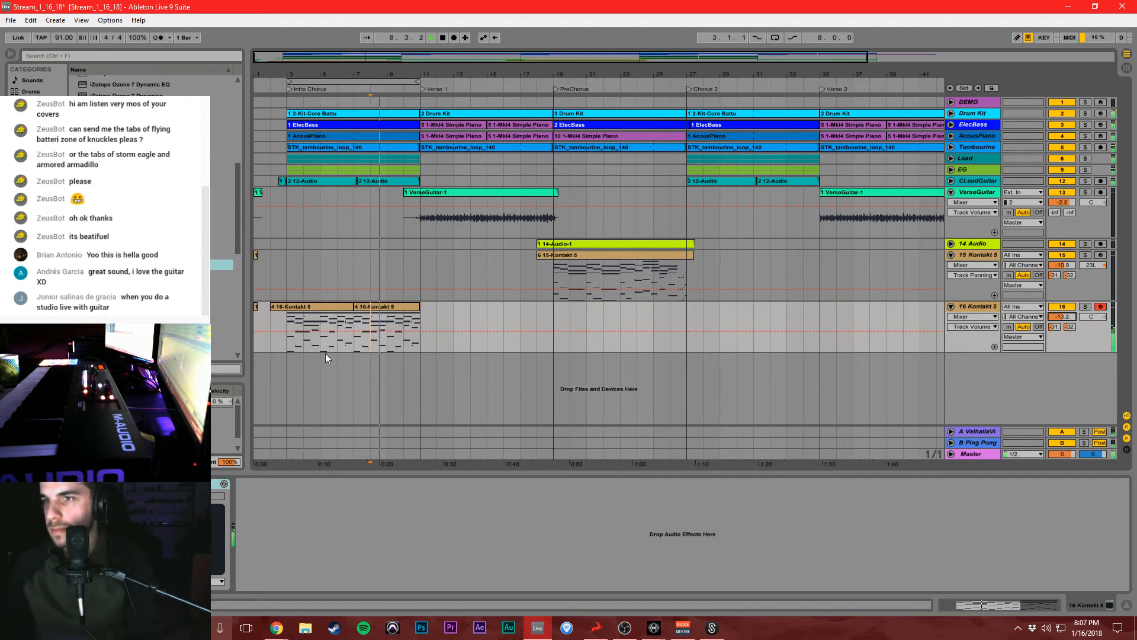
# Copy the Intro Chorus organ clips on 16 Kontakt 5, try pasting them at Verse 2, and undo the paste.
pyautogui.click(289, 348)
pyautogui.moveTo(289, 347); pyautogui.dragTo(418, 333)
pyautogui.hotkey('ctrl', 'c')
pyautogui.click(822, 311)
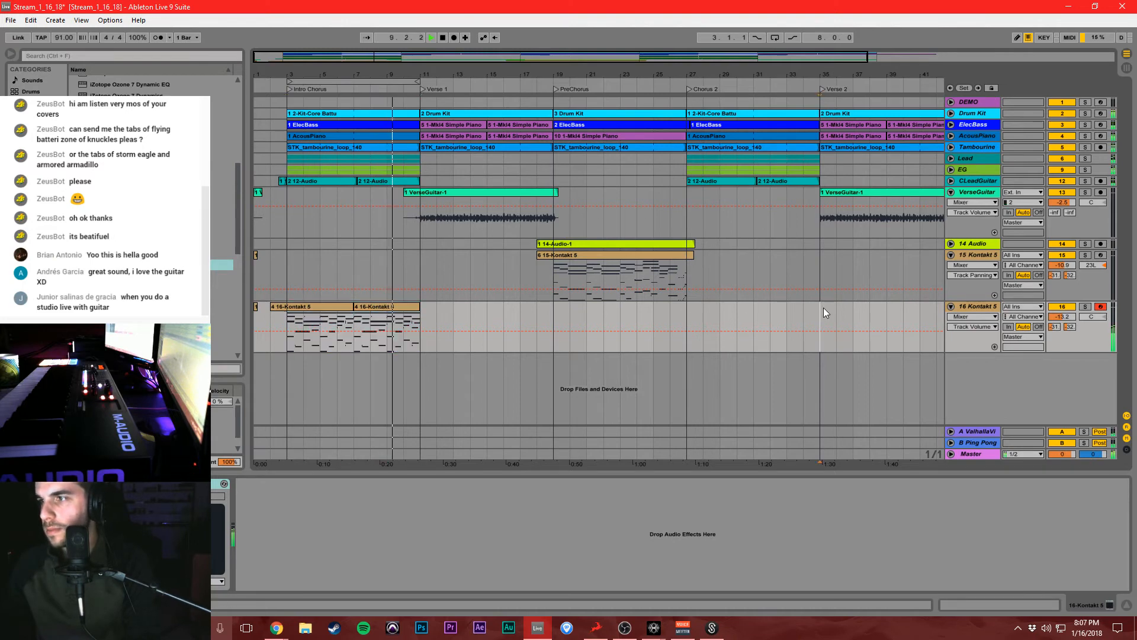
pyautogui.hotkey('ctrl', 'v')
pyautogui.click(784, 317)
pyautogui.hotkey('ctrl', 'z')
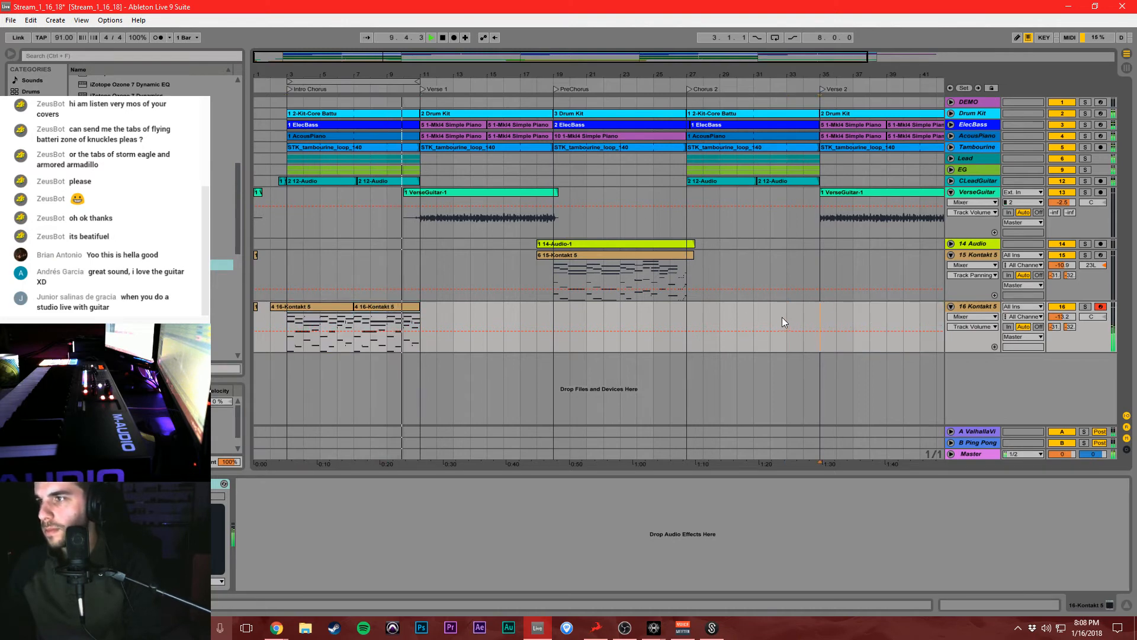
# Paste the copied Intro Chorus organ clips onto 16 Kontakt 5 at the start of Chorus 2, bar 27.
pyautogui.click(690, 315)
pyautogui.hotkey('ctrl', 'v')
pyautogui.click(670, 314)
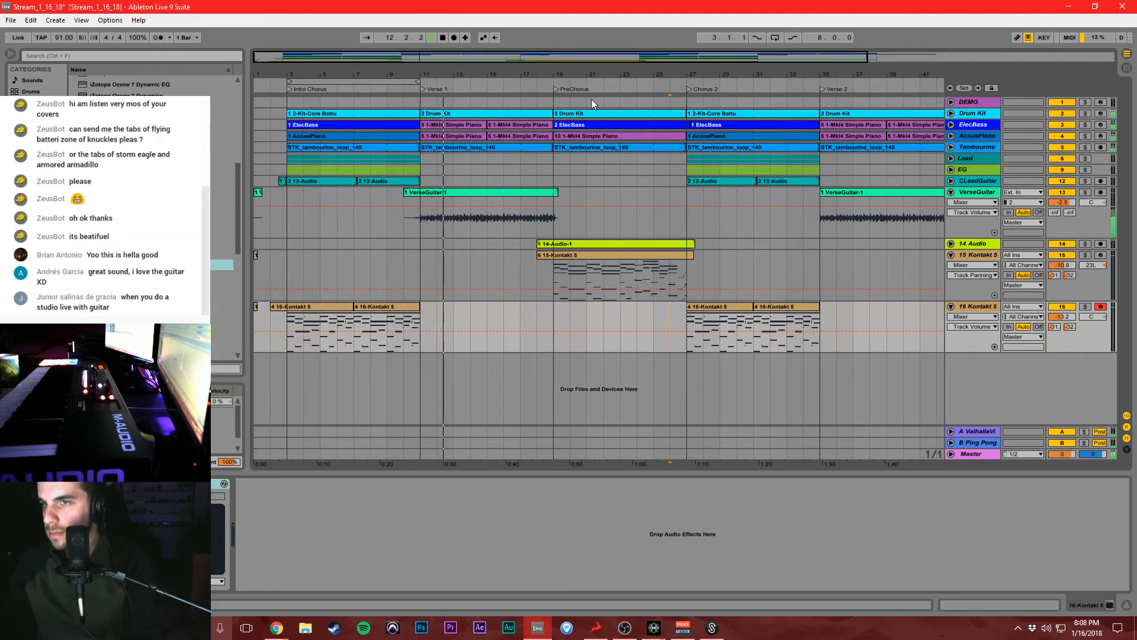
pyautogui.moveTo(238, 200); pyautogui.dragTo(239, 125)
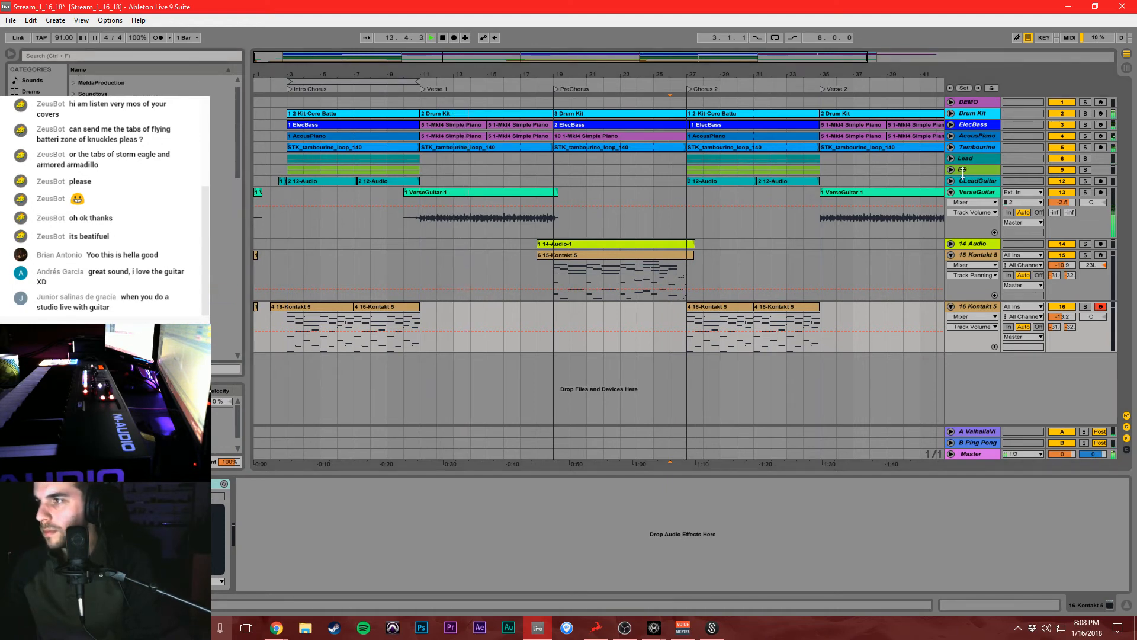
# Unfold the Lead group, record a BellPiano melody from bar 14 to Chorus 2, and pull the Chorus 2 clip's start back to bar 27.
pyautogui.click(951, 157)
pyautogui.click(557, 162)
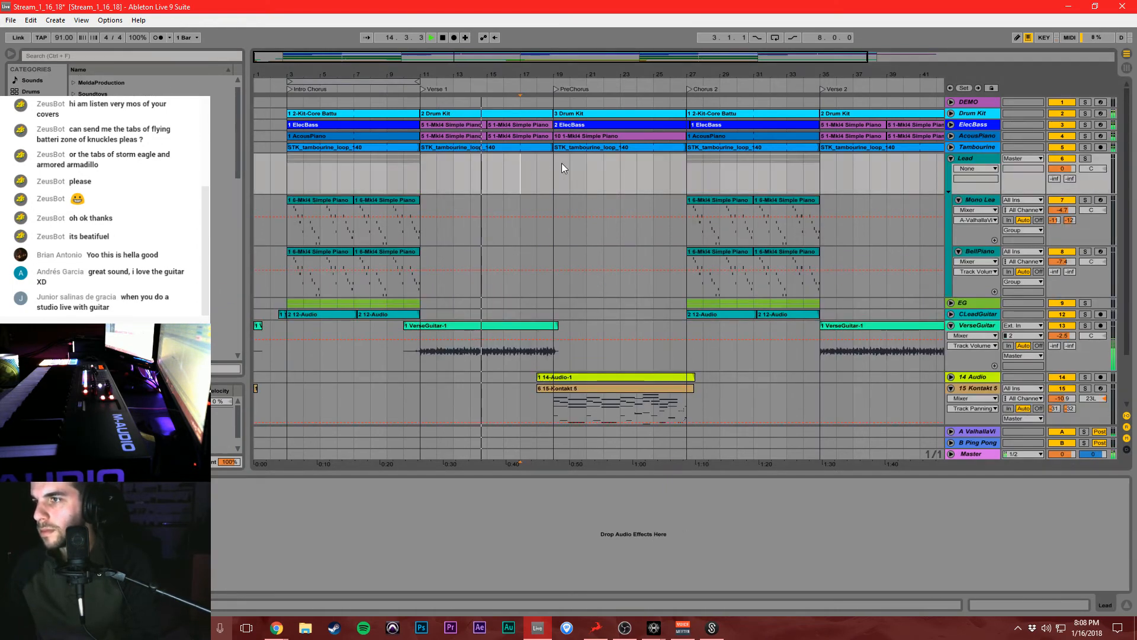
pyautogui.click(1100, 252)
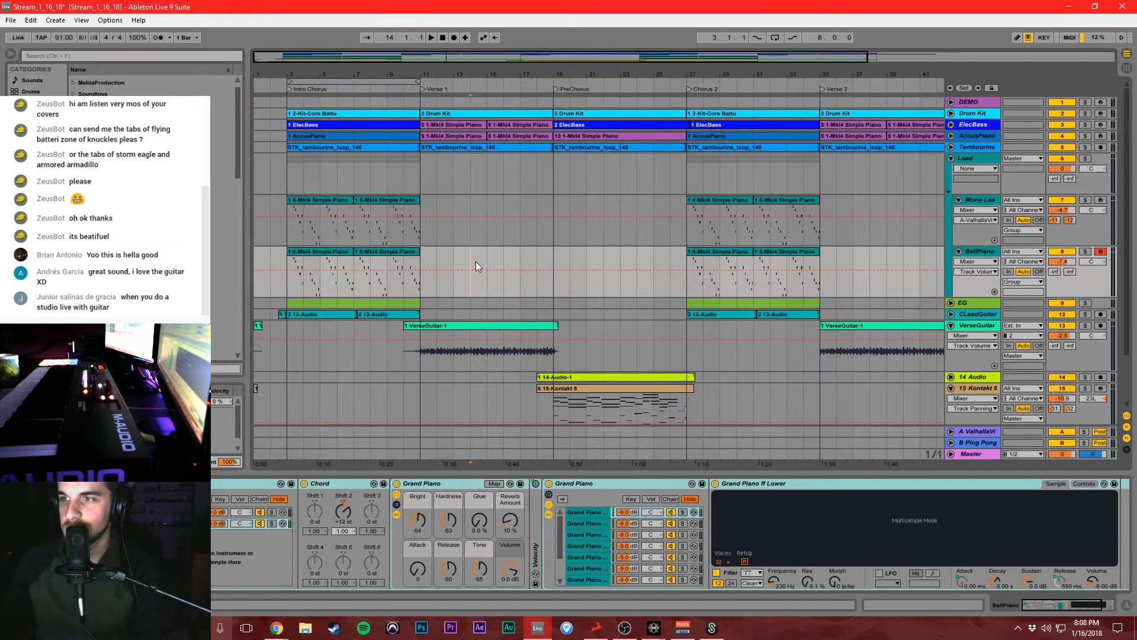
pyautogui.click(454, 37)
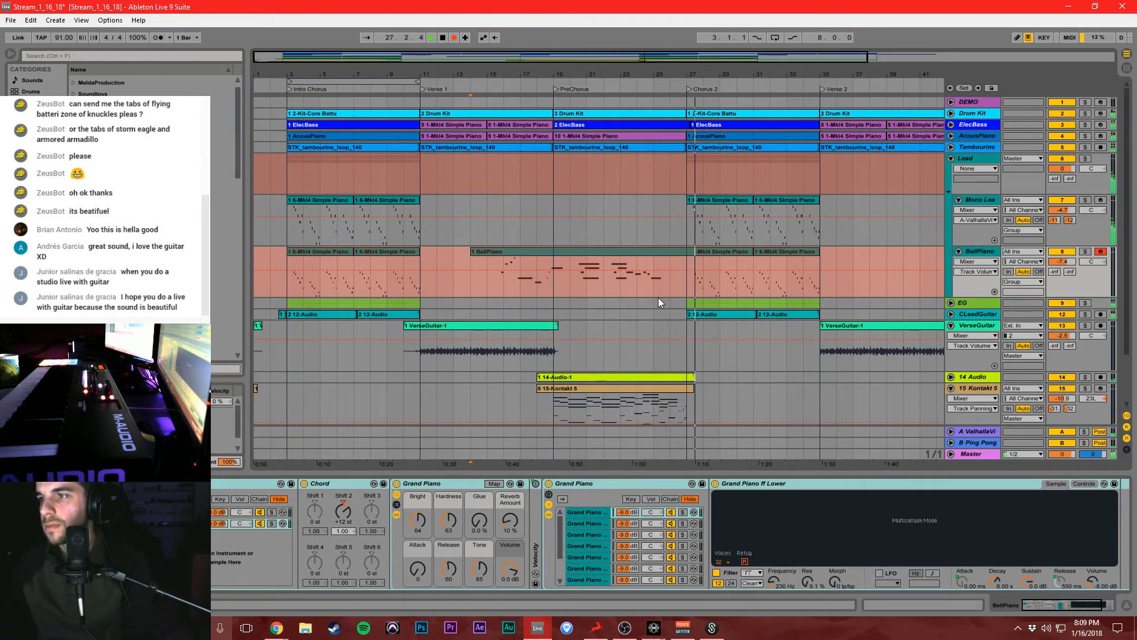
pyautogui.press('space')
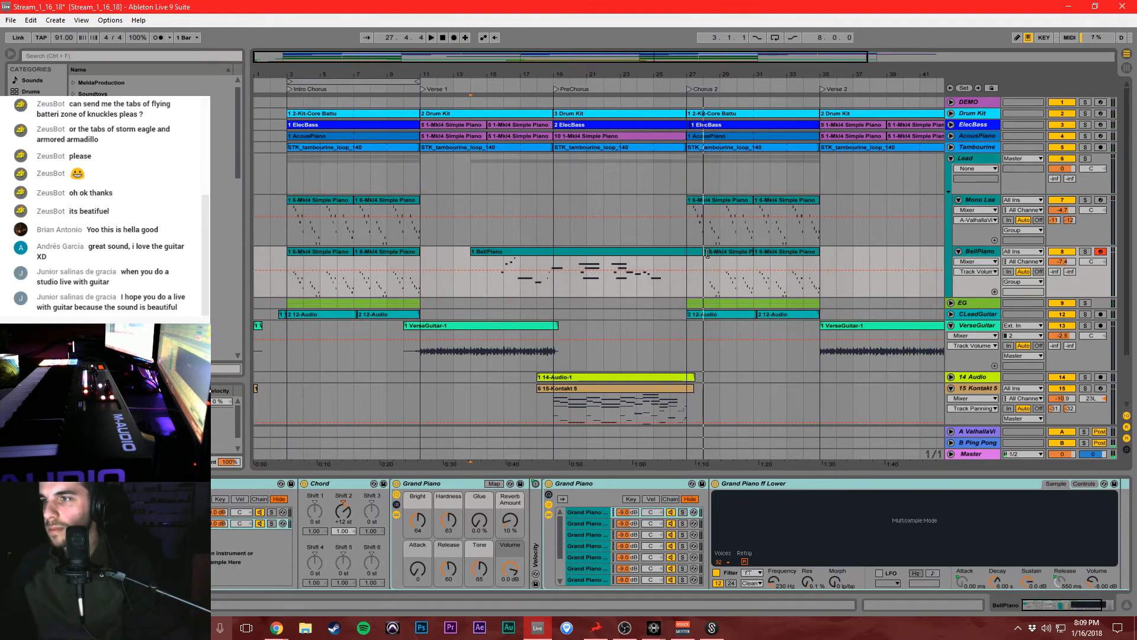
pyautogui.moveTo(708, 254); pyautogui.dragTo(683, 257)
pyautogui.click(652, 286)
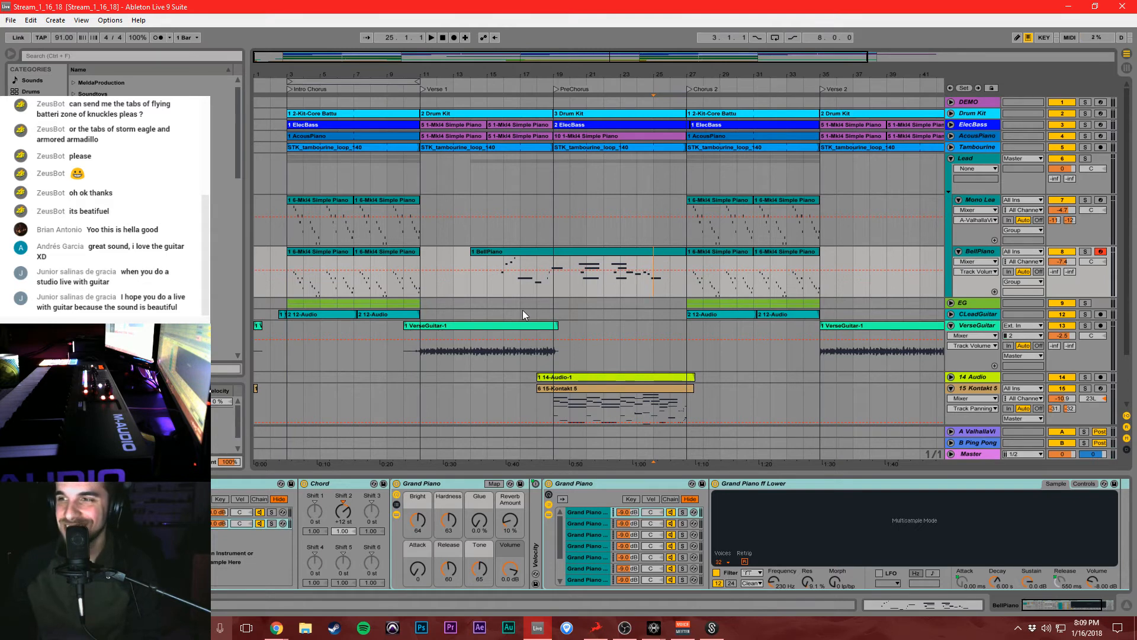
# Play back the recorded BellPiano melody from bar 15.
pyautogui.click(529, 290)
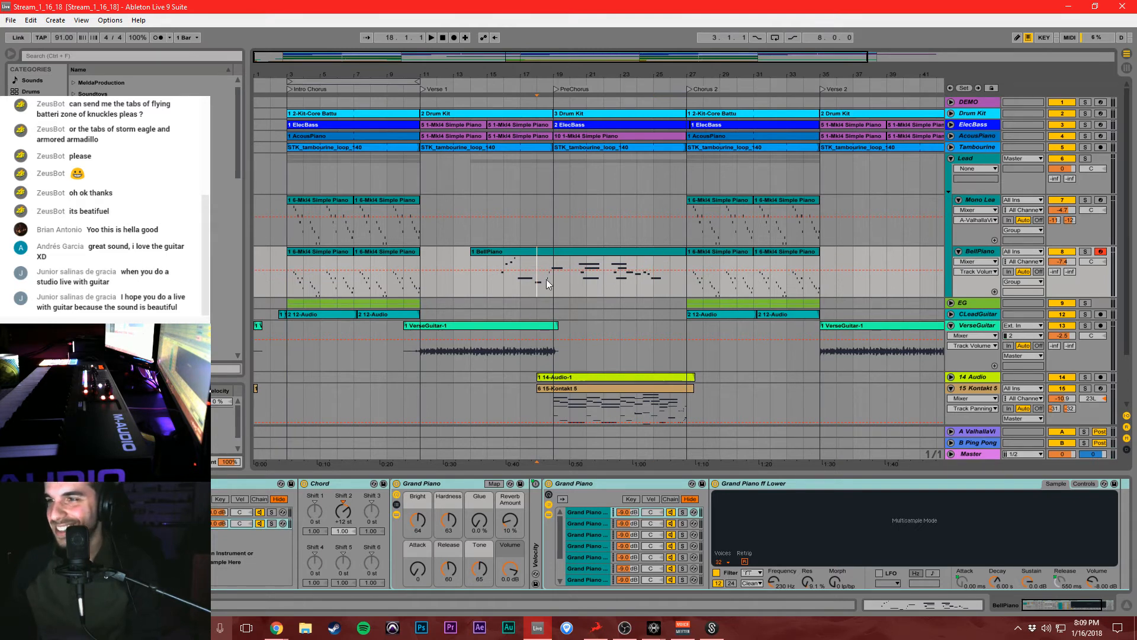
pyautogui.click(555, 290)
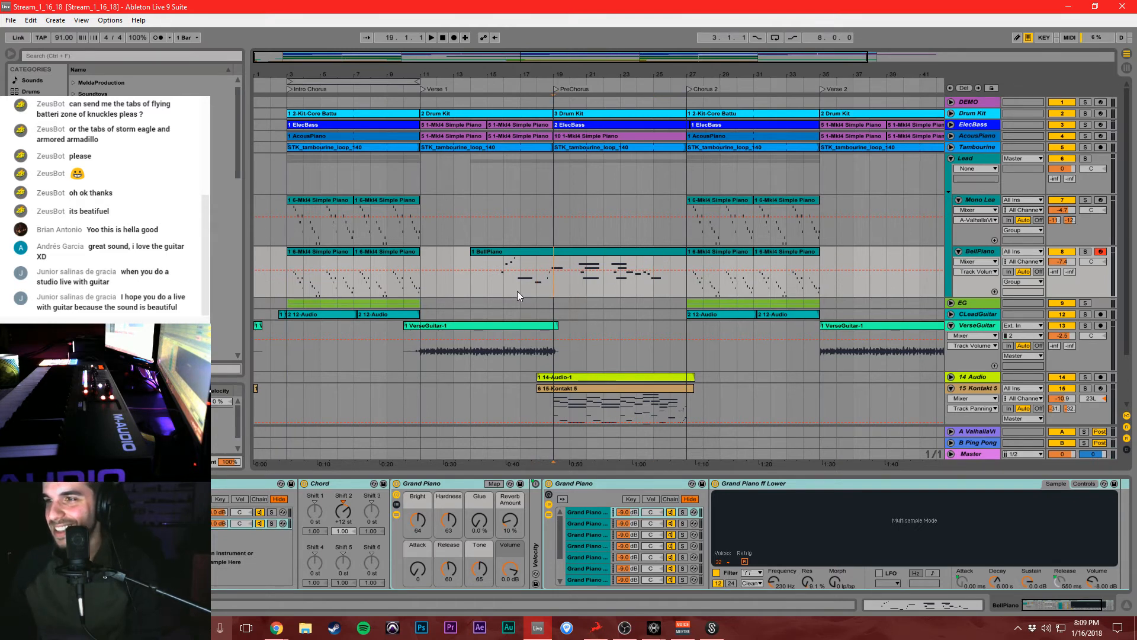
pyautogui.click(489, 285)
pyautogui.press('space')
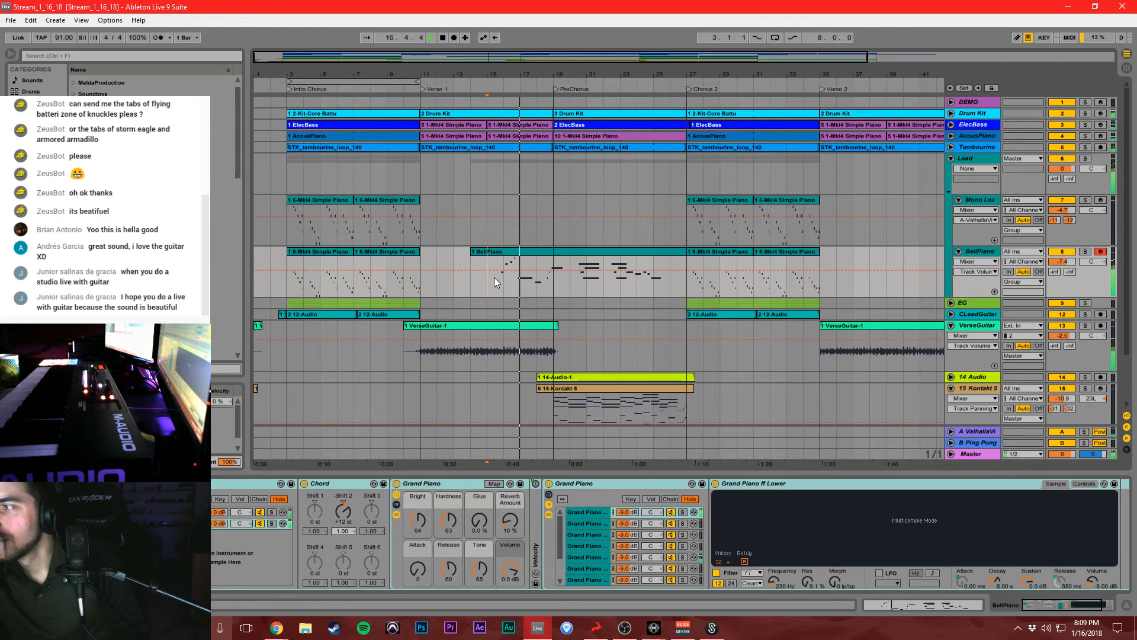
pyautogui.press('space')
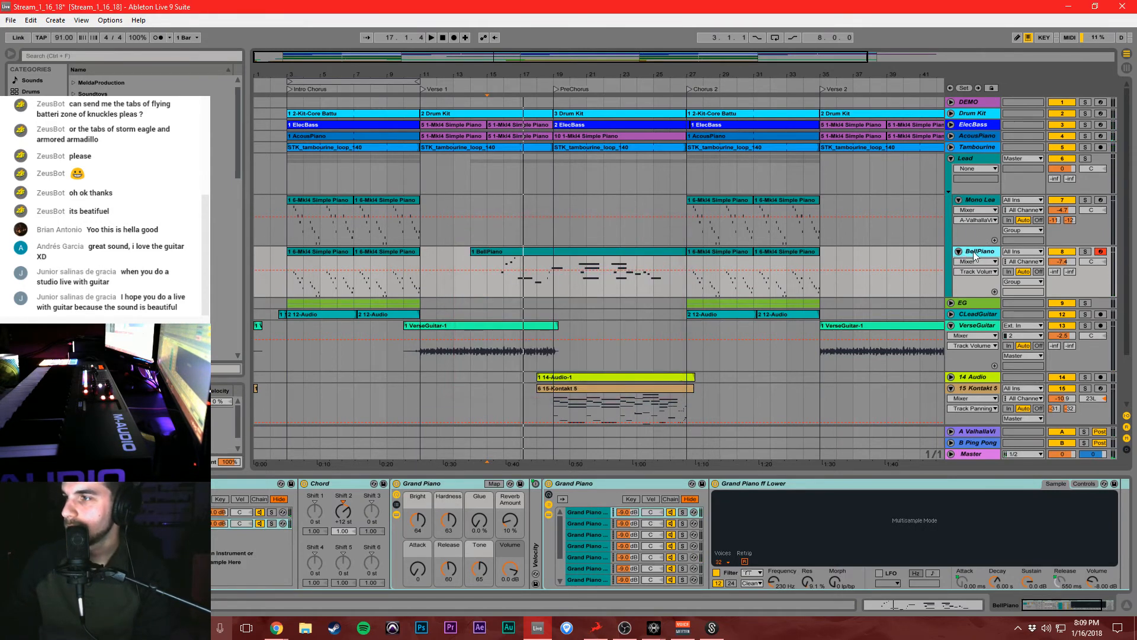
# Duplicate the BellPiano track and delete the recorded verse clip from the original track.
pyautogui.hotkey('ctrl', 'd')
pyautogui.click(590, 253)
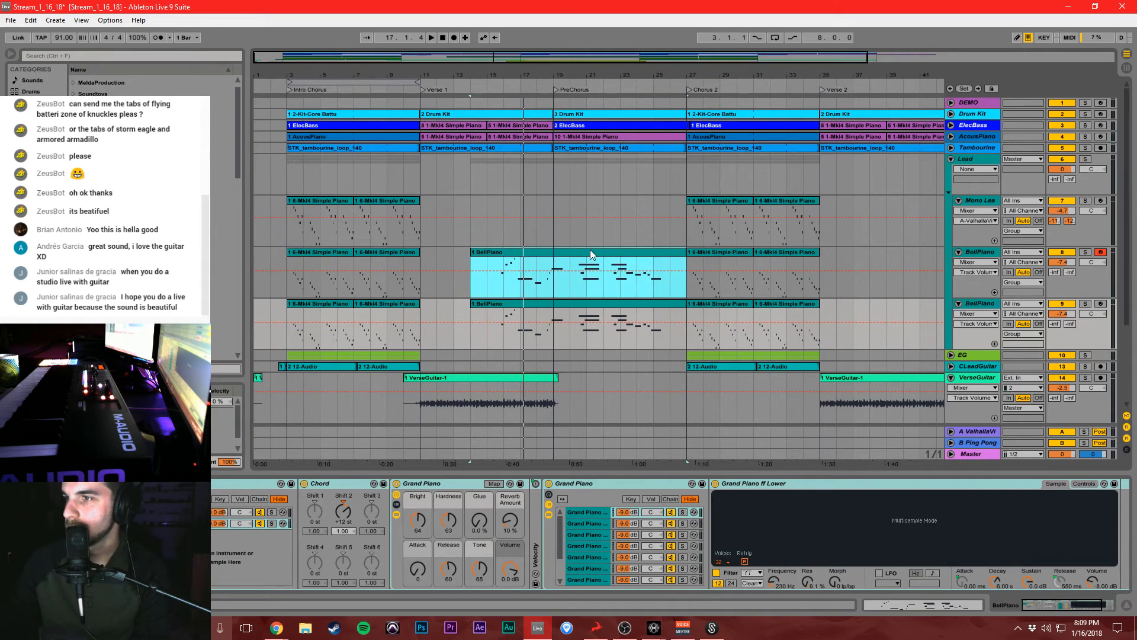
pyautogui.press('Delete')
# Delete the Chorus 2 and Intro Chorus clips from the duplicated BellPiano track.
pyautogui.click(845, 313)
pyautogui.moveTo(845, 317); pyautogui.dragTo(688, 322)
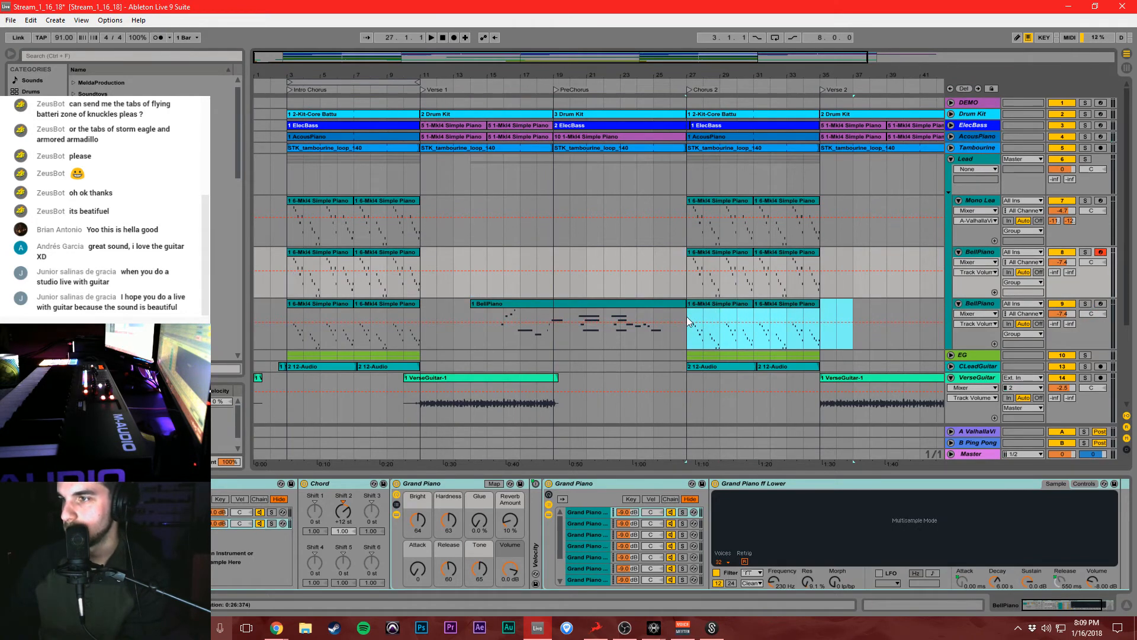
pyautogui.press('Delete')
pyautogui.moveTo(436, 320); pyautogui.dragTo(259, 309)
pyautogui.press('Delete')
# Move the duplicated BellPiano track out of the Lead group and rename it VerseBells.
pyautogui.click(983, 306)
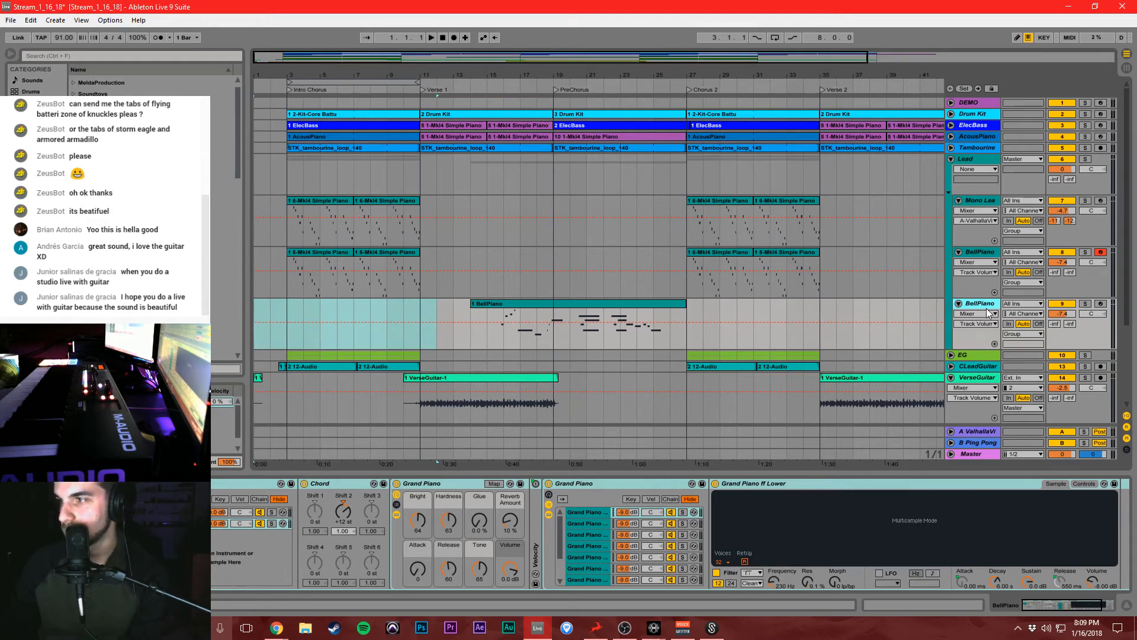
pyautogui.moveTo(984, 311); pyautogui.dragTo(975, 353)
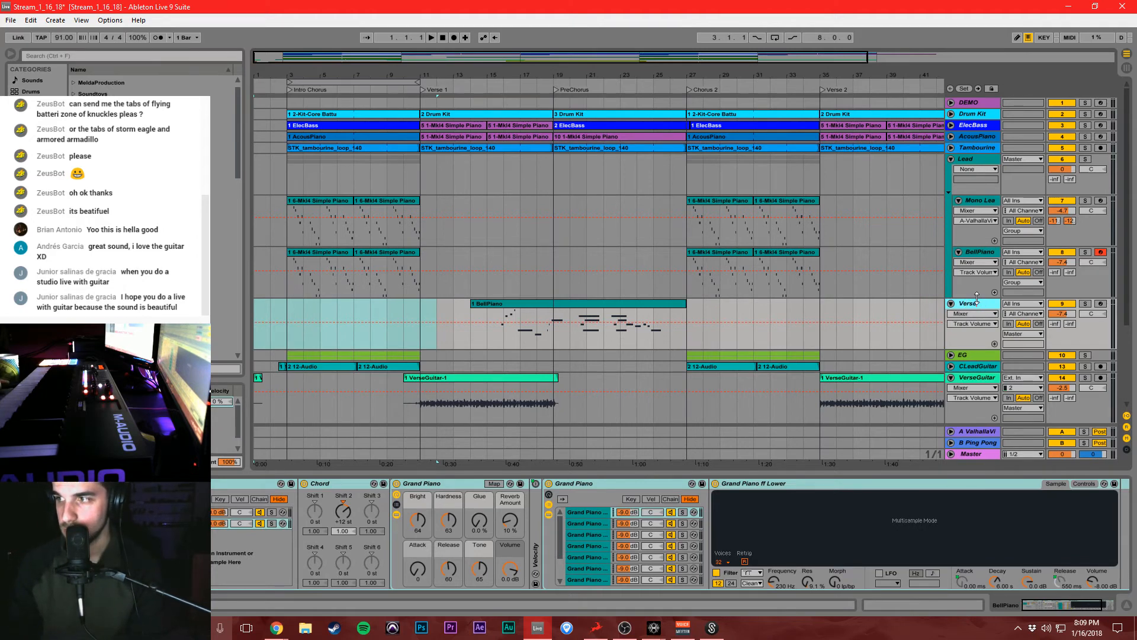
# Set the VerseBells volume to -12.9 dB and its sends to -12 and -9.7 dB while playing the verse melody.
pyautogui.click(485, 346)
pyautogui.moveTo(1070, 324); pyautogui.dragTo(1057, 315)
pyautogui.press('space')
pyautogui.press('space')
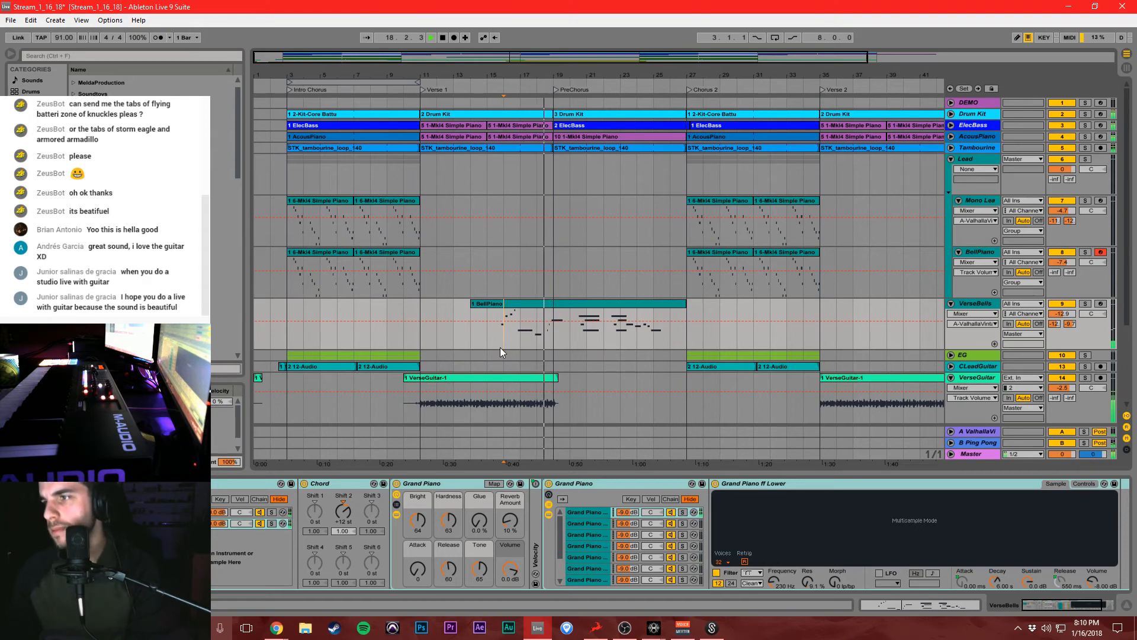
# Open the VerseBells clip for note editing and select all its notes.
pyautogui.doubleClick(538, 304)
pyautogui.hotkey('ctrl', 'a')
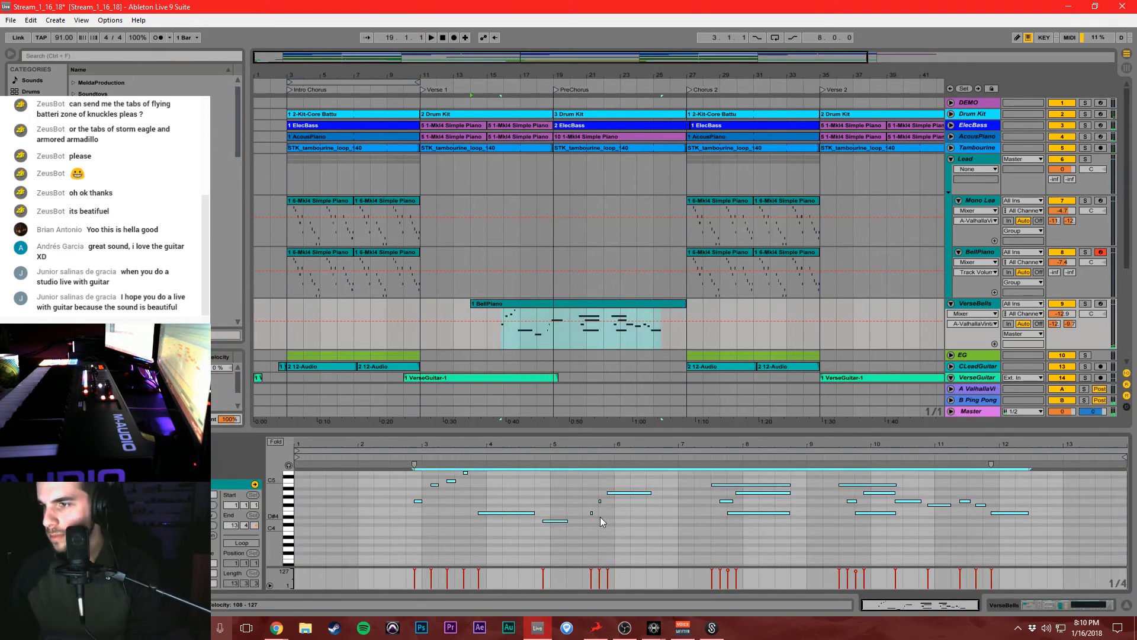
pyautogui.rightClick(599, 503)
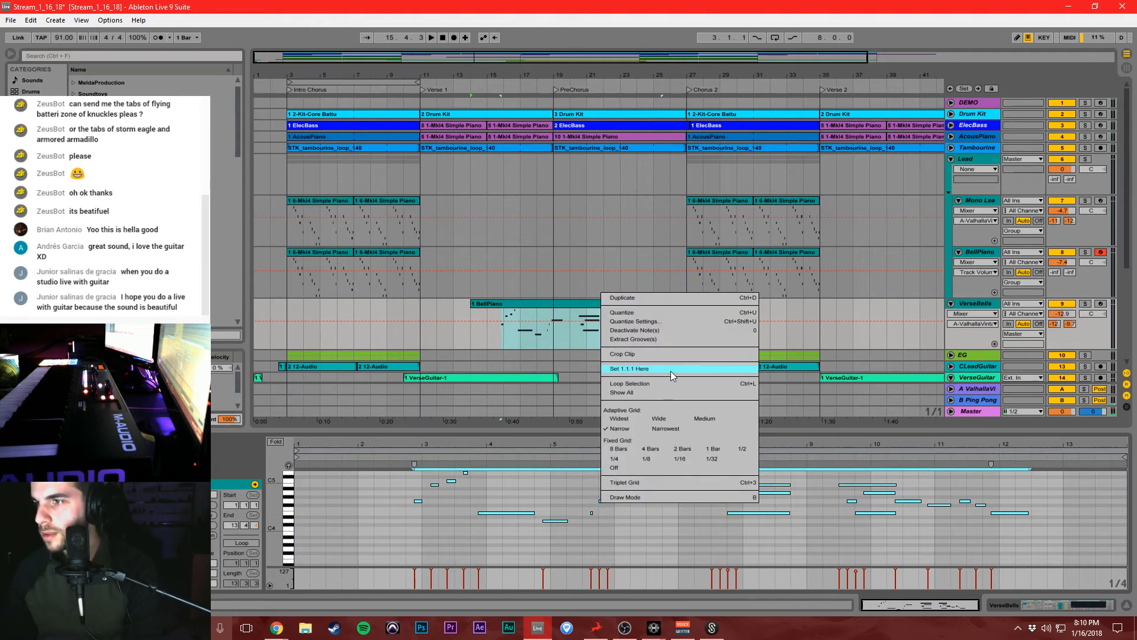
pyautogui.click(654, 516)
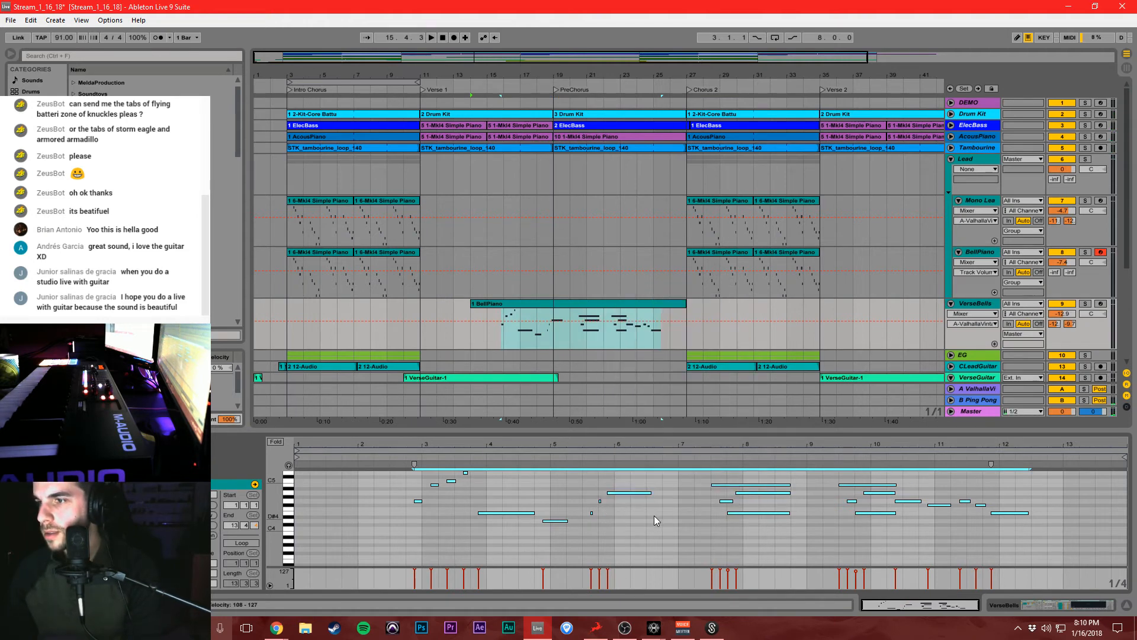
pyautogui.click(30, 20)
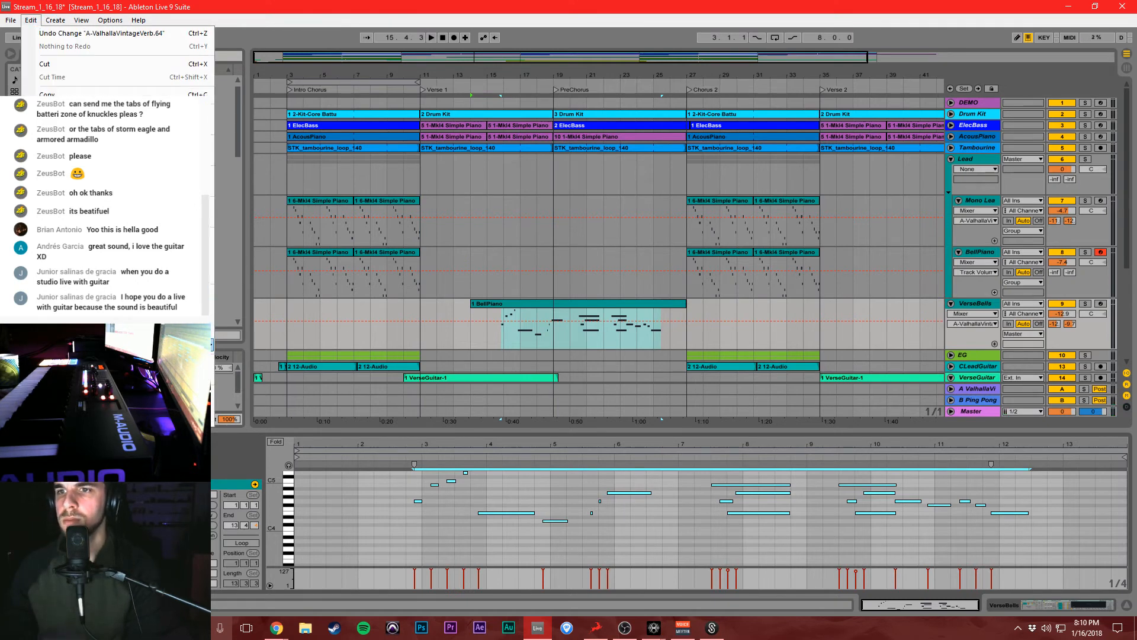
pyautogui.moveTo(118, 344)
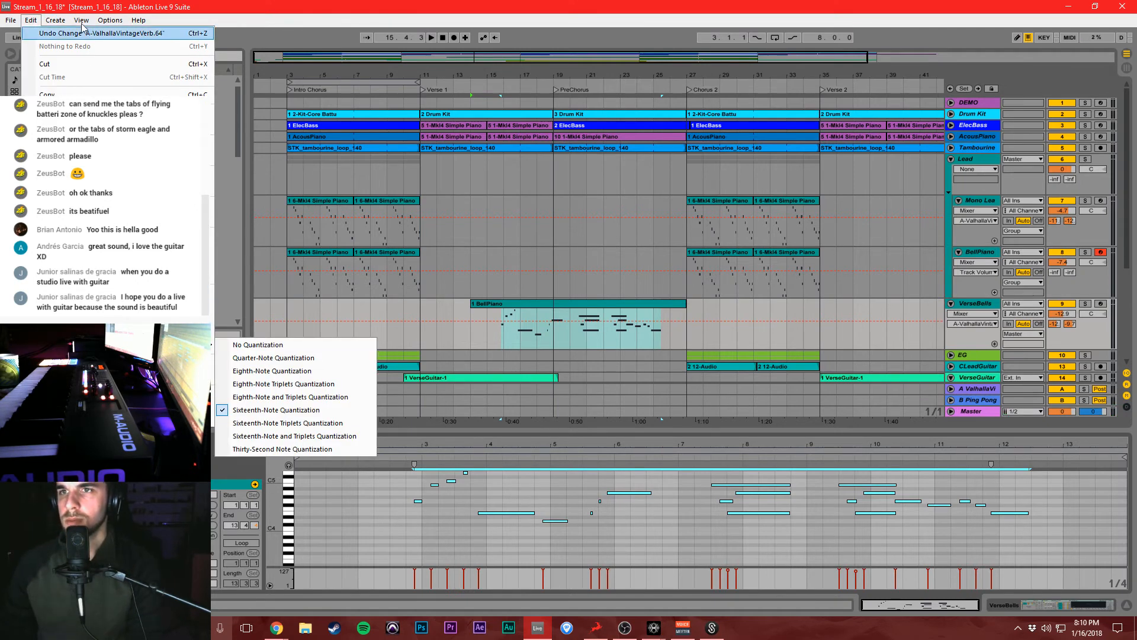
pyautogui.moveTo(54, 22)
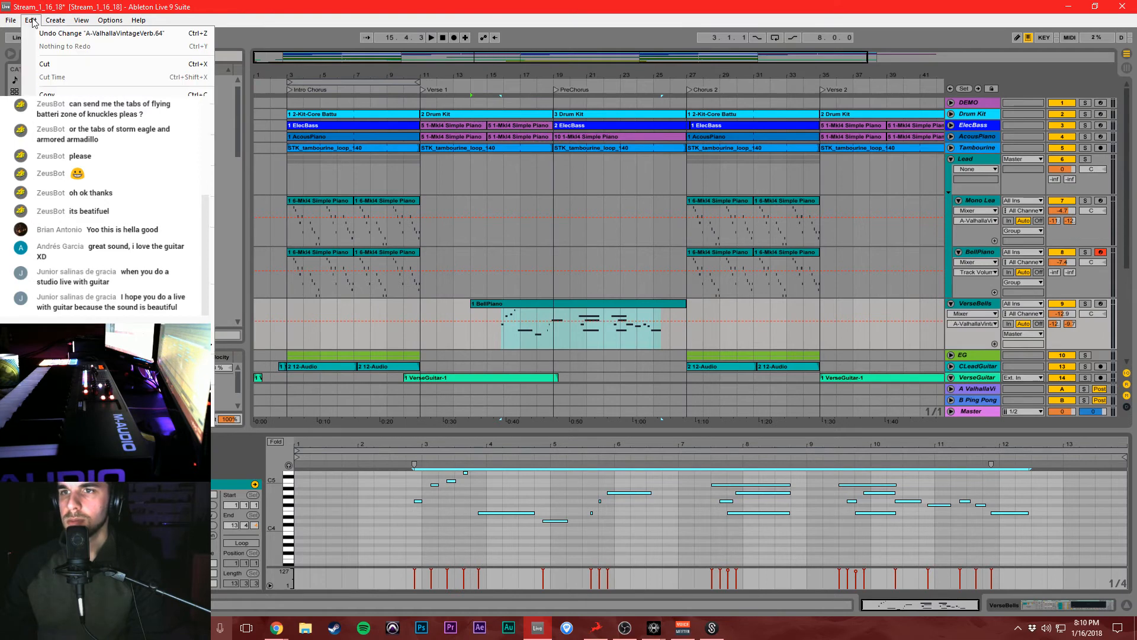
pyautogui.click(64, 2)
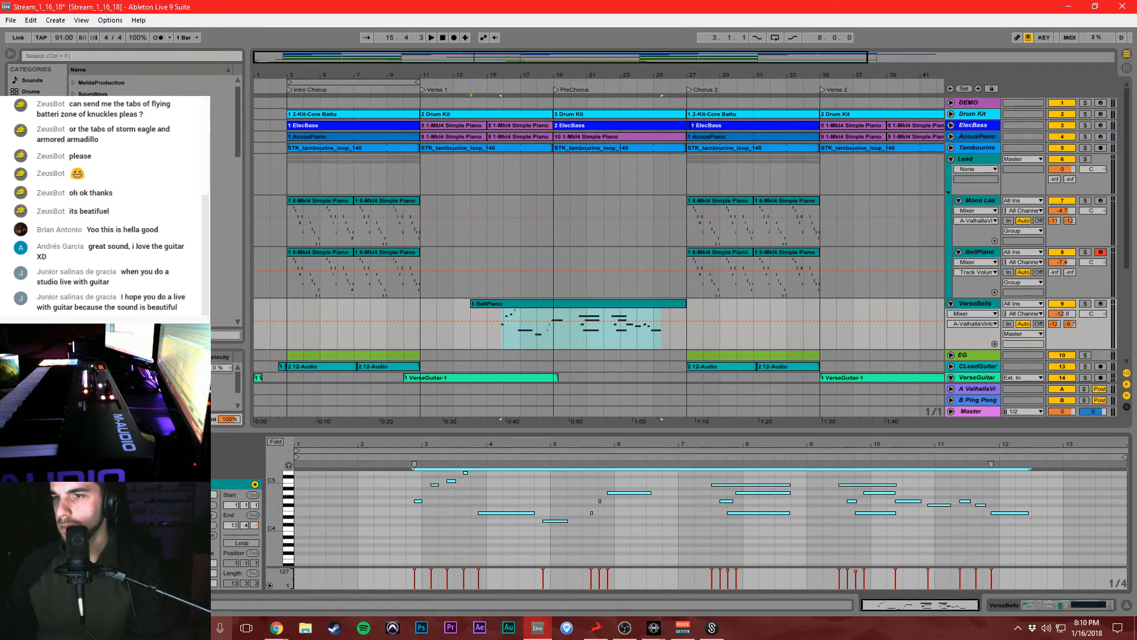
# Apply Legato to all the selected notes and play the clip back.
pyautogui.click(199, 525)
pyautogui.click(417, 531)
pyautogui.press('space')
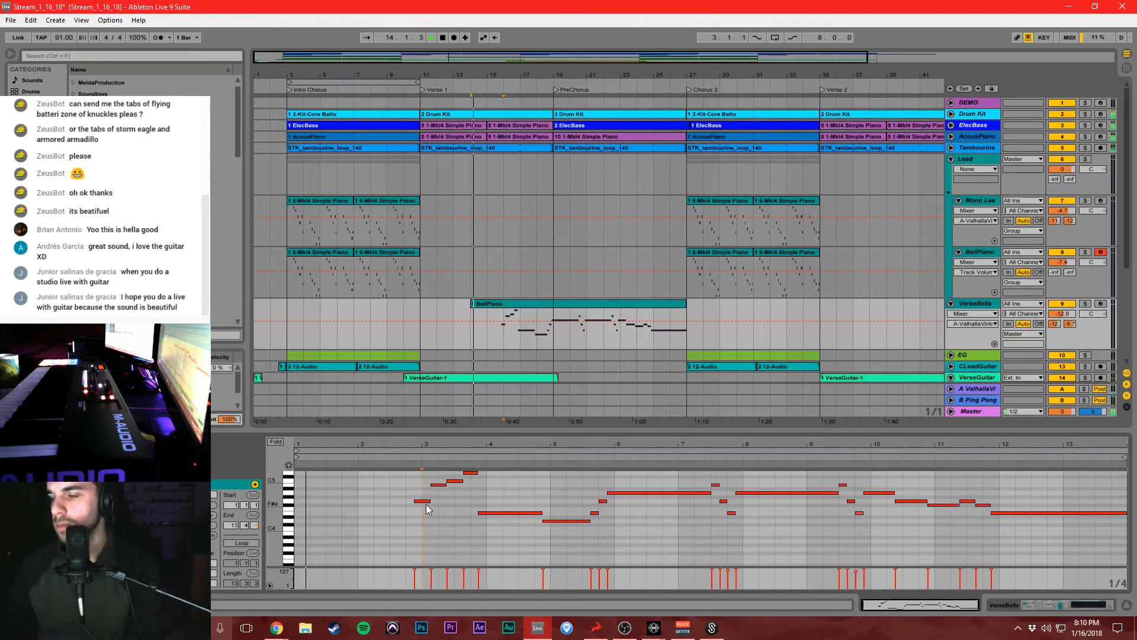
pyautogui.click(504, 343)
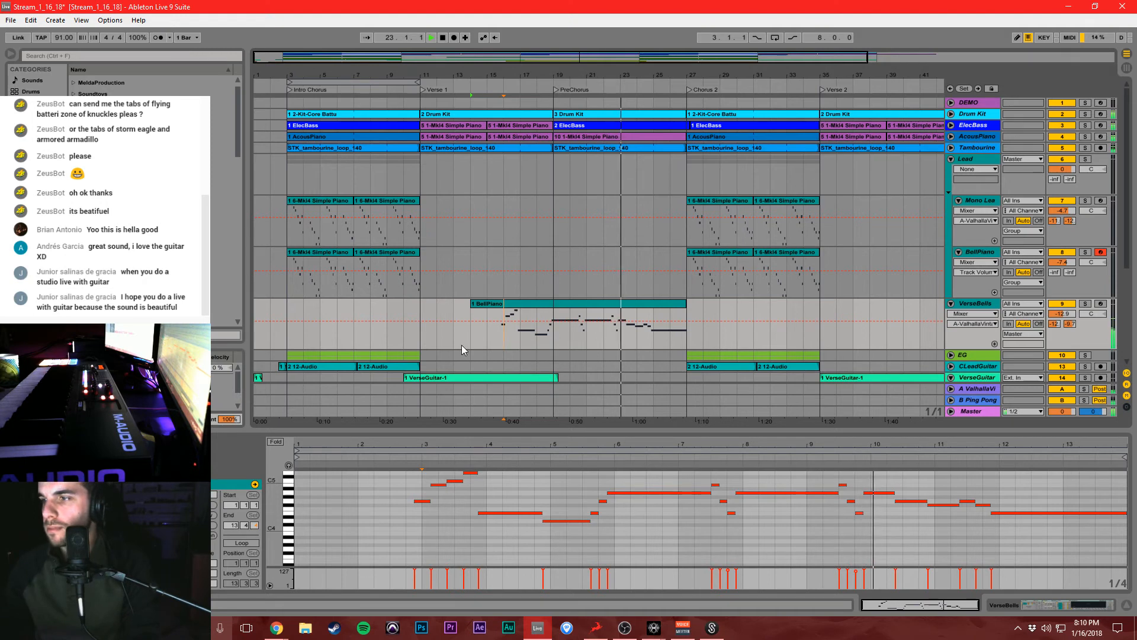
# Shorten the last note of the VerseBells clip so it ends just after bar 12 of the clip, and stop playback.
pyautogui.scroll(-1, 813, 498)
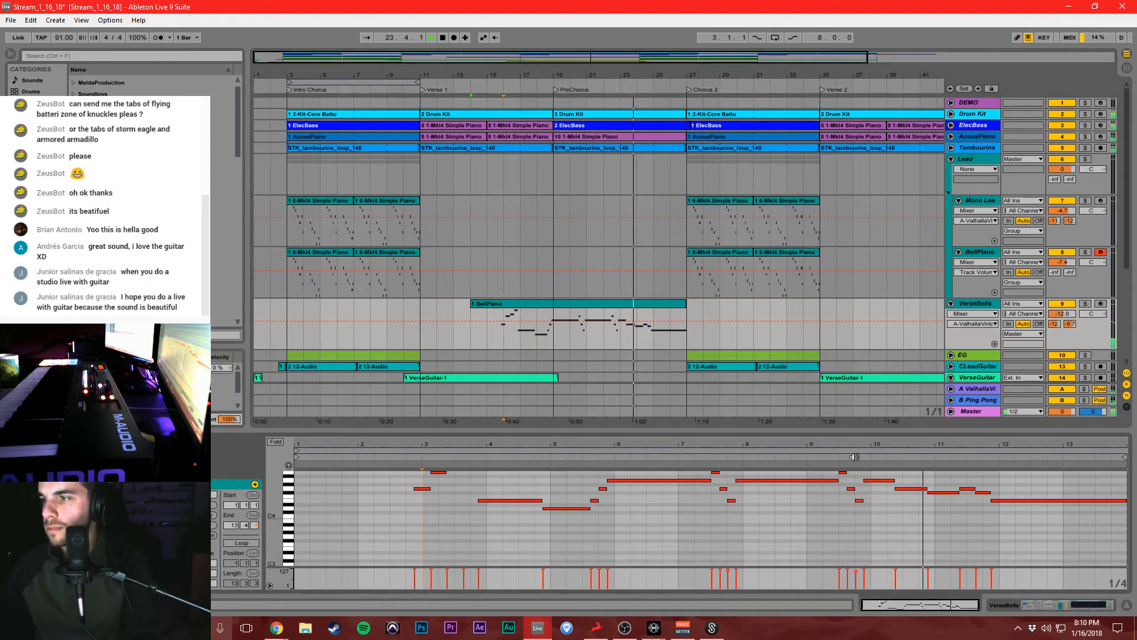
pyautogui.scroll(1, 841, 504)
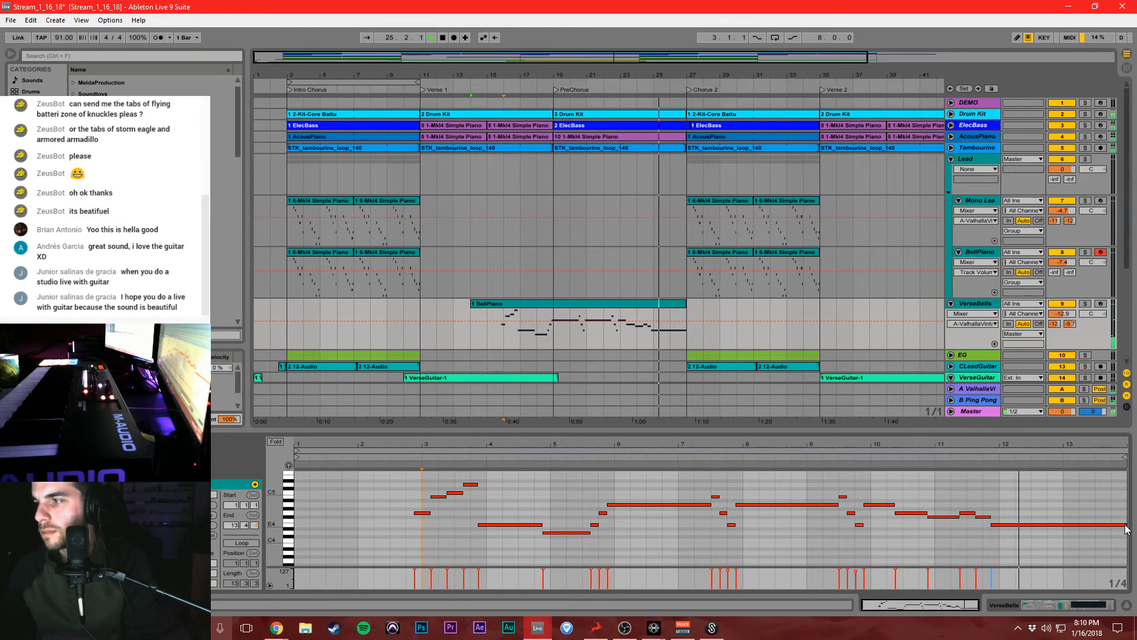
pyautogui.moveTo(1126, 529); pyautogui.dragTo(1020, 531)
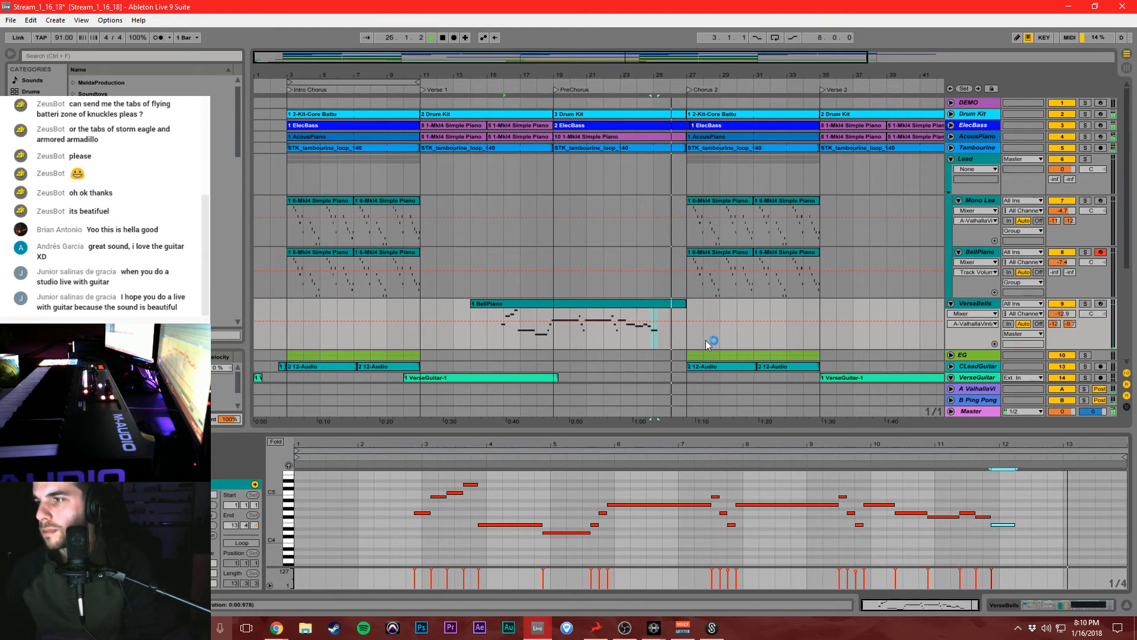
pyautogui.press('space')
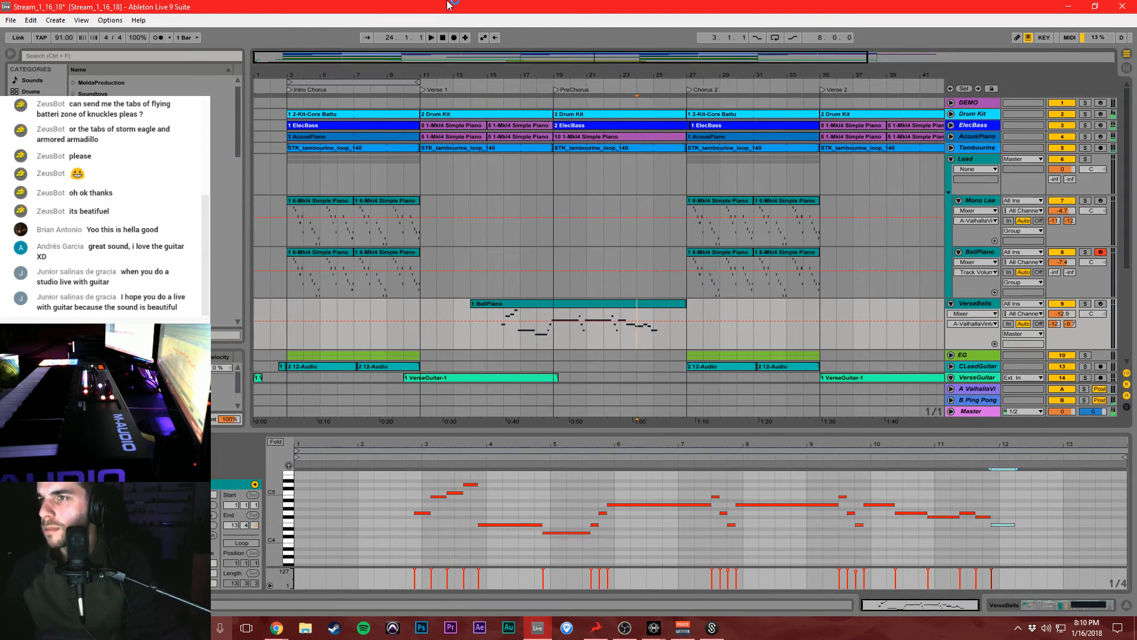
# Turn on MIDI overdub, arm VerseBells, and record an ending for the bell melody from bar 24 to bar 27.
pyautogui.click(465, 37)
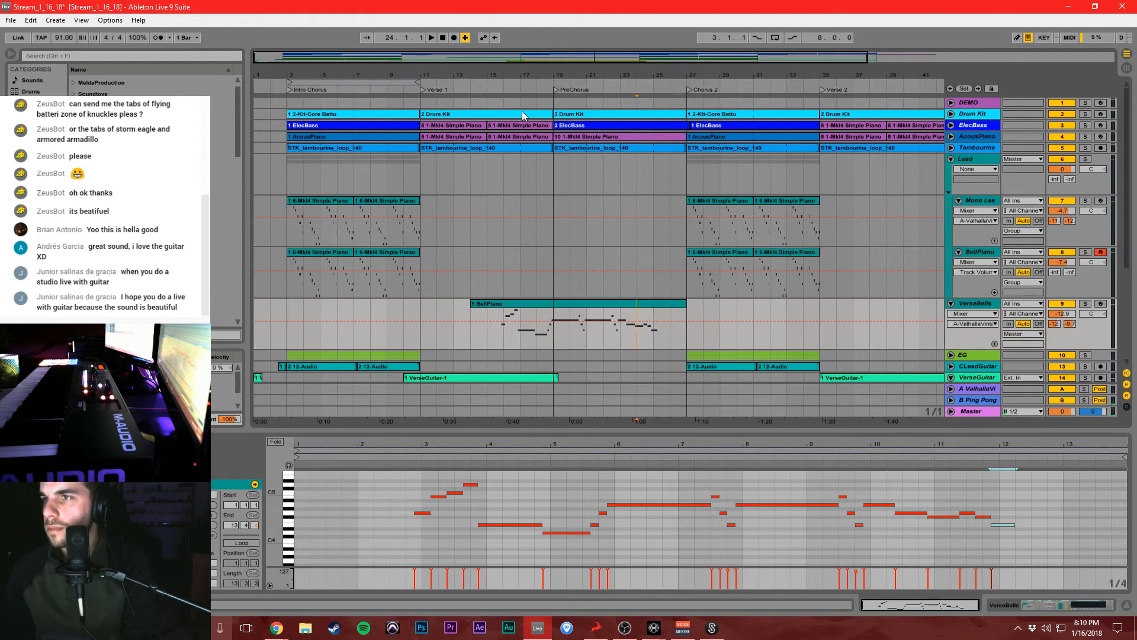
pyautogui.click(455, 38)
pyautogui.click(455, 38)
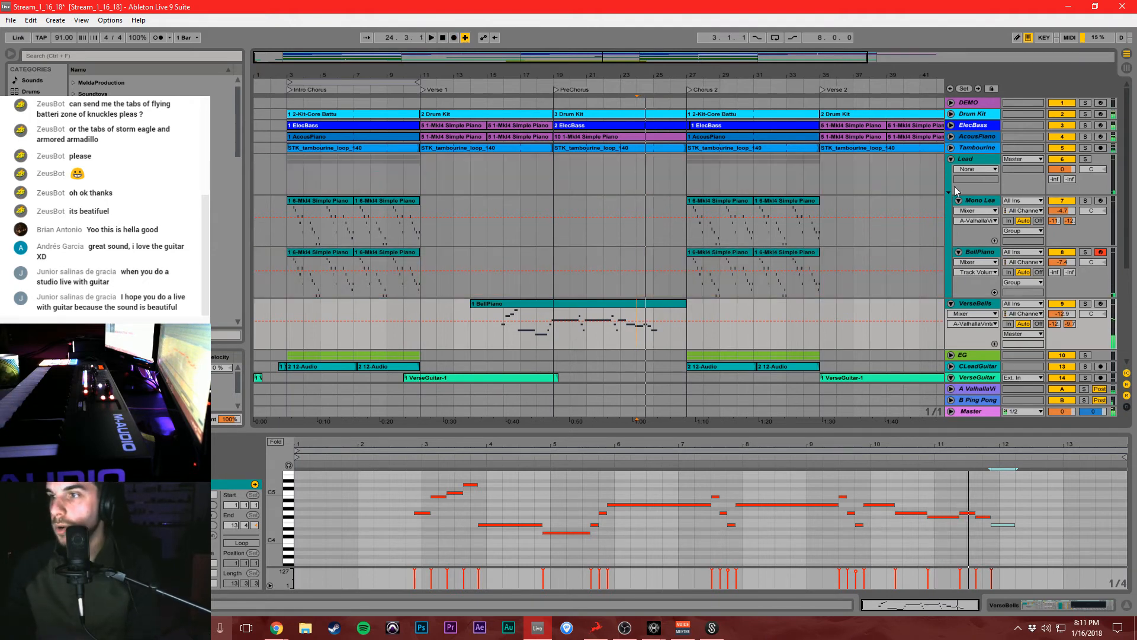
pyautogui.click(1100, 303)
pyautogui.click(455, 38)
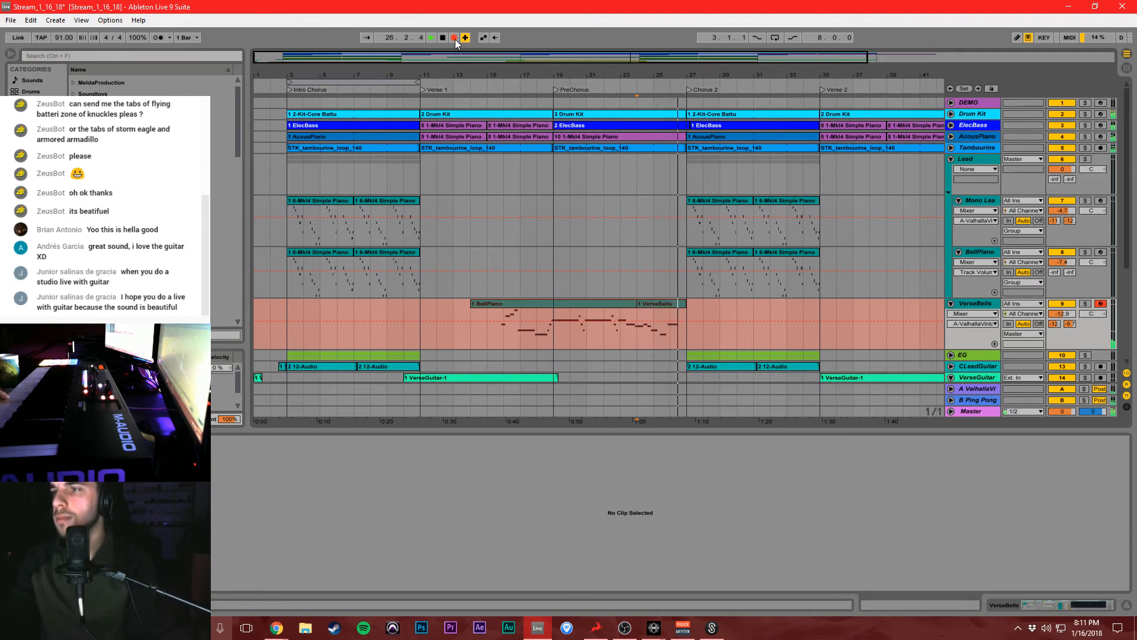
pyautogui.press('space')
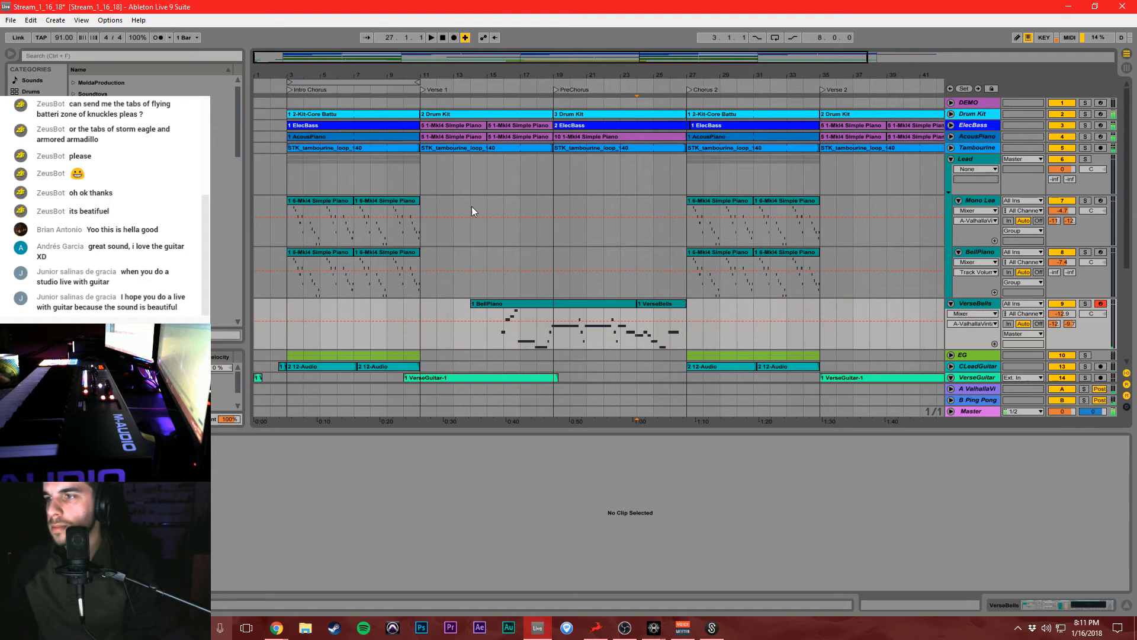
# Consolidate the two adjoining VerseBells clips between bar 14 and Chorus 2 into a single clip.
pyautogui.click(670, 302)
pyautogui.keyDown('shift'); pyautogui.click(623, 300); pyautogui.keyUp('shift')
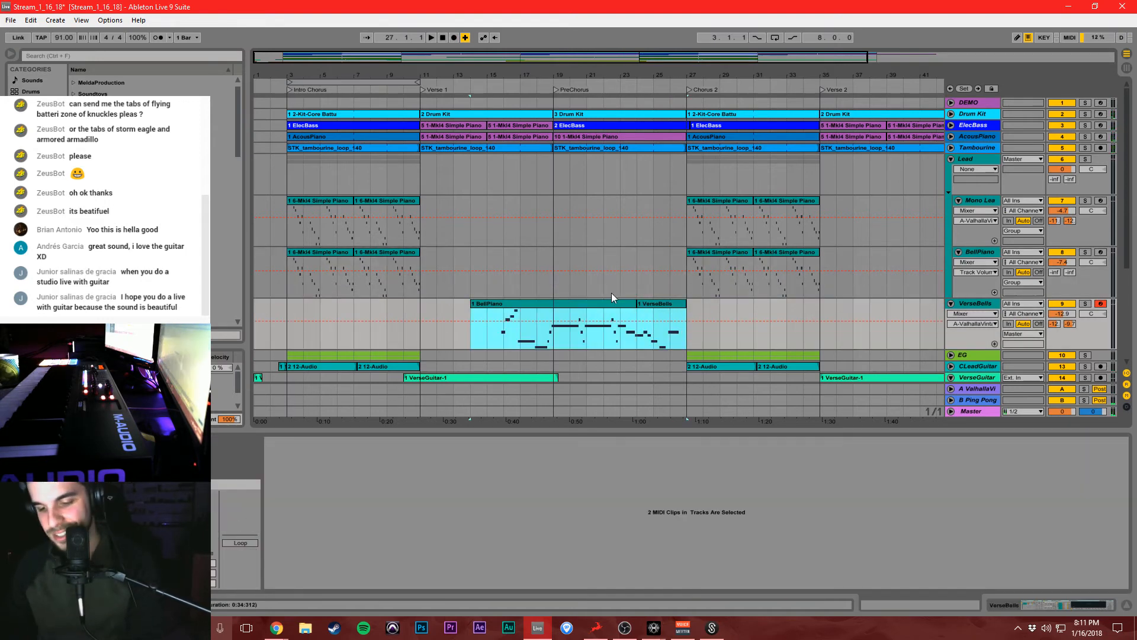
pyautogui.hotkey('ctrl', 'j')
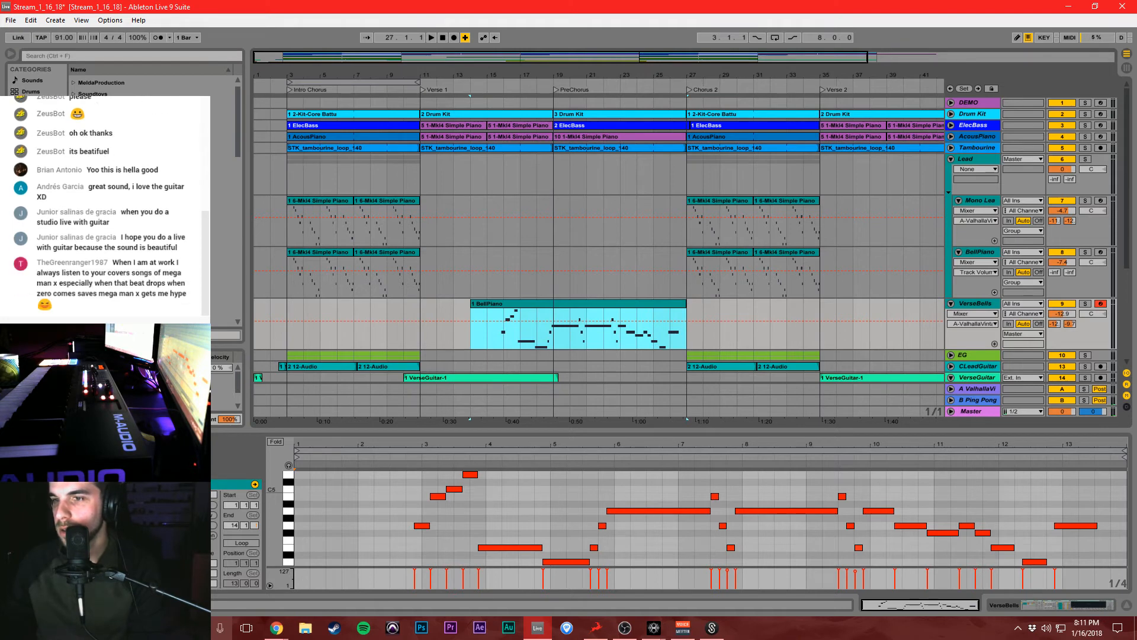
# Split the VerseBells clip at bar 15, delete the empty first bar before it and save the set.
pyautogui.click(342, 502)
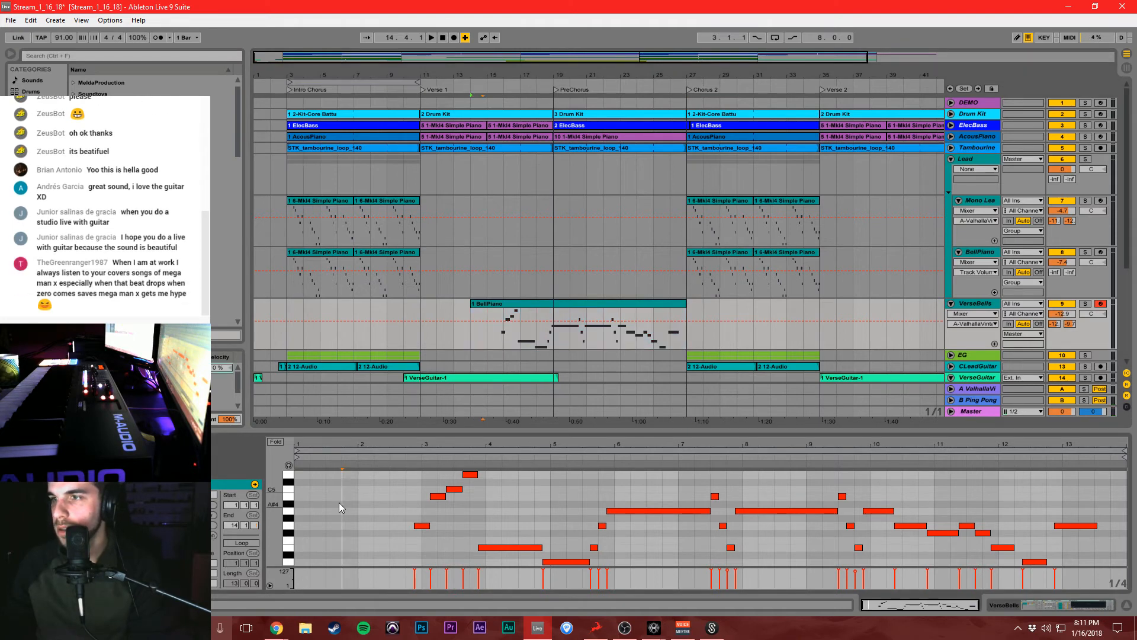
pyautogui.click(520, 335)
pyautogui.moveTo(508, 70); pyautogui.dragTo(438, 72)
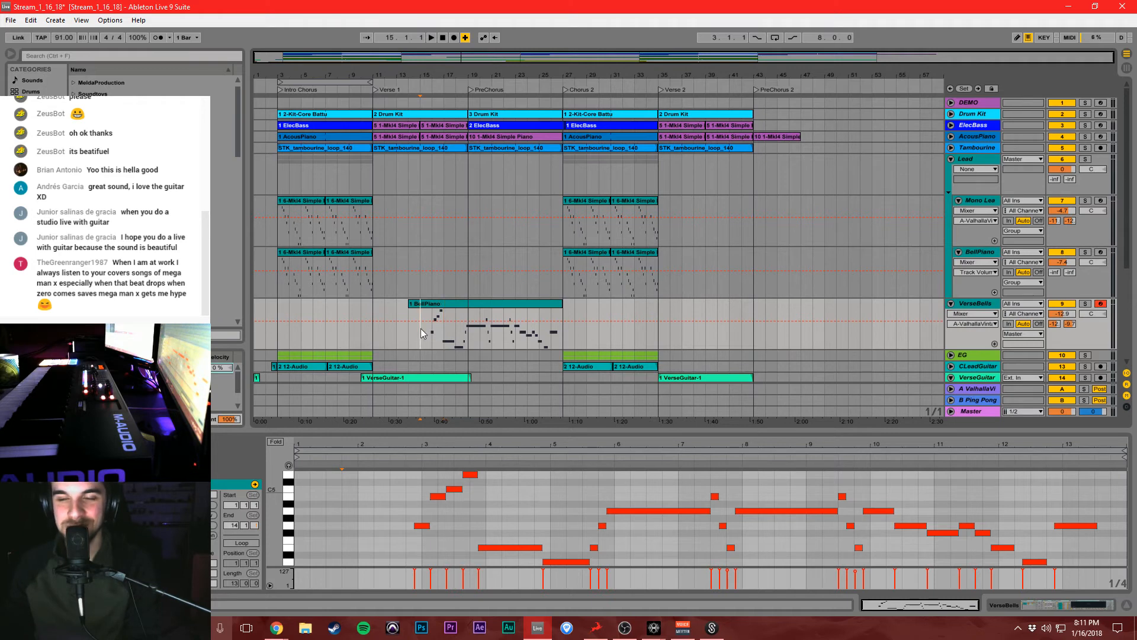
pyautogui.hotkey('ctrl', 'e')
pyautogui.click(415, 305)
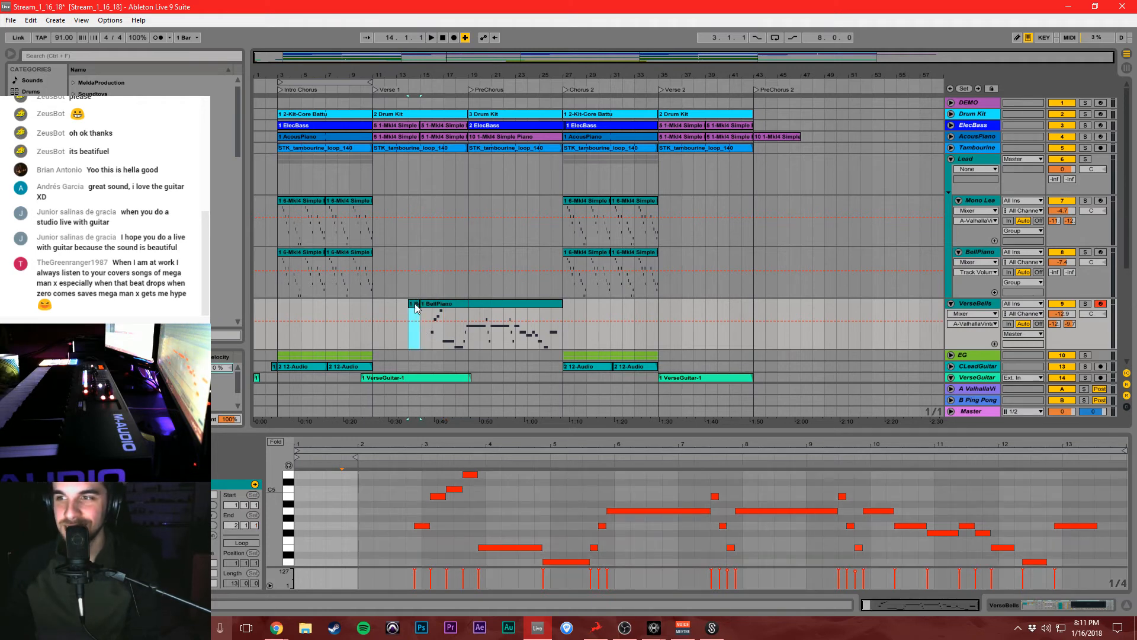
pyautogui.press('Delete')
pyautogui.click(423, 306)
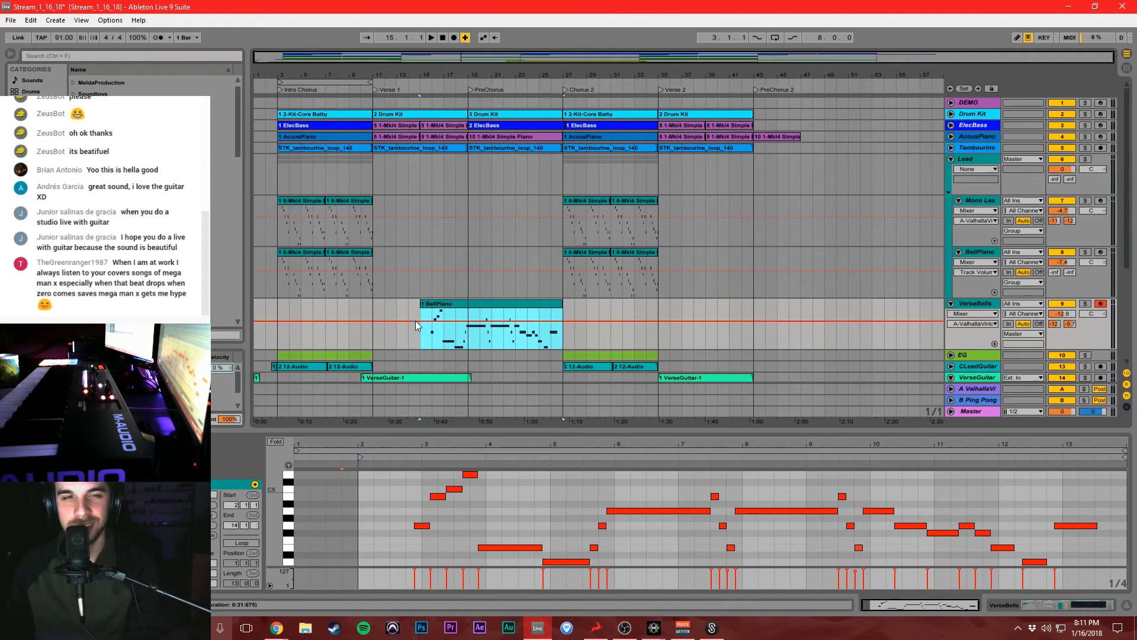
pyautogui.click(427, 333)
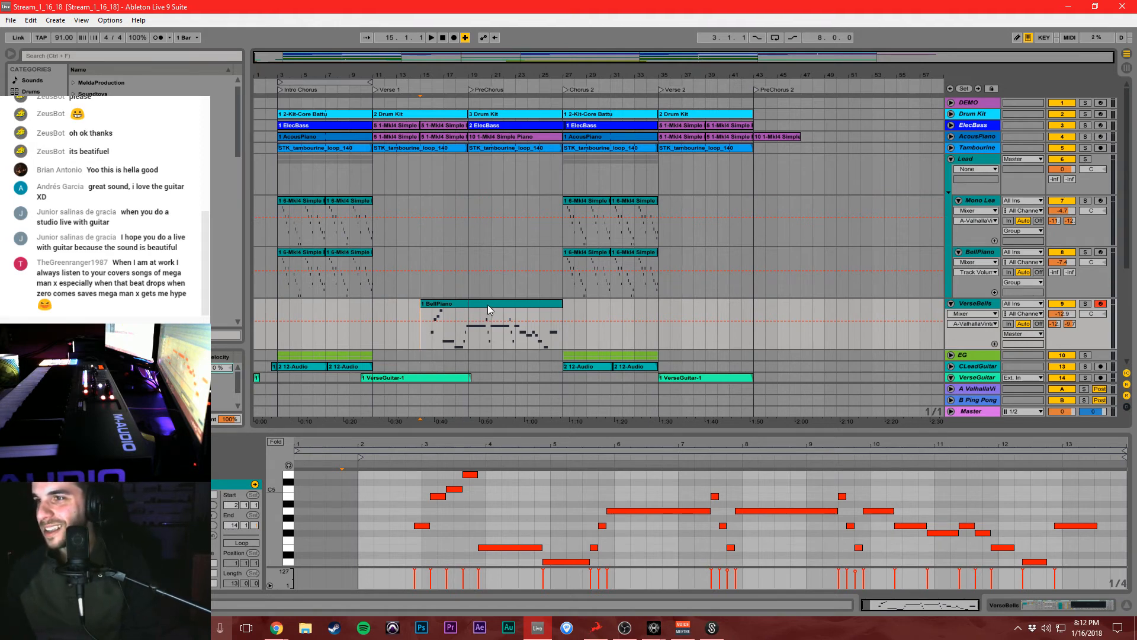
# Move the VerseBells clip from Verse 1 into Verse 2 so it starts at bar 39.
pyautogui.click(426, 338)
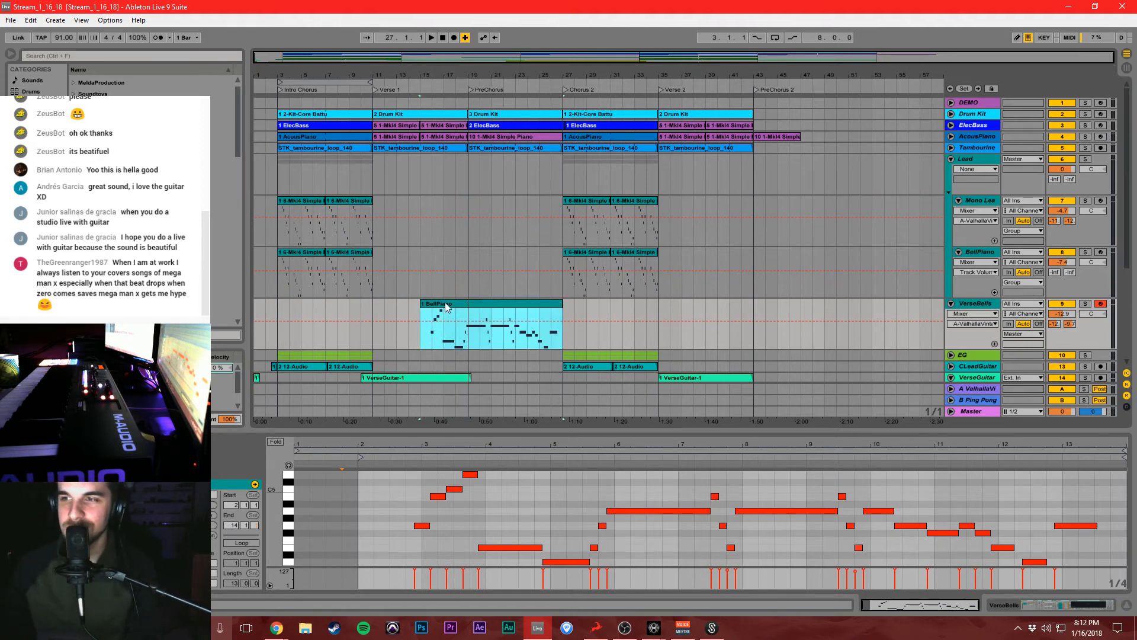
pyautogui.moveTo(447, 306); pyautogui.dragTo(727, 299)
pyautogui.click(730, 290)
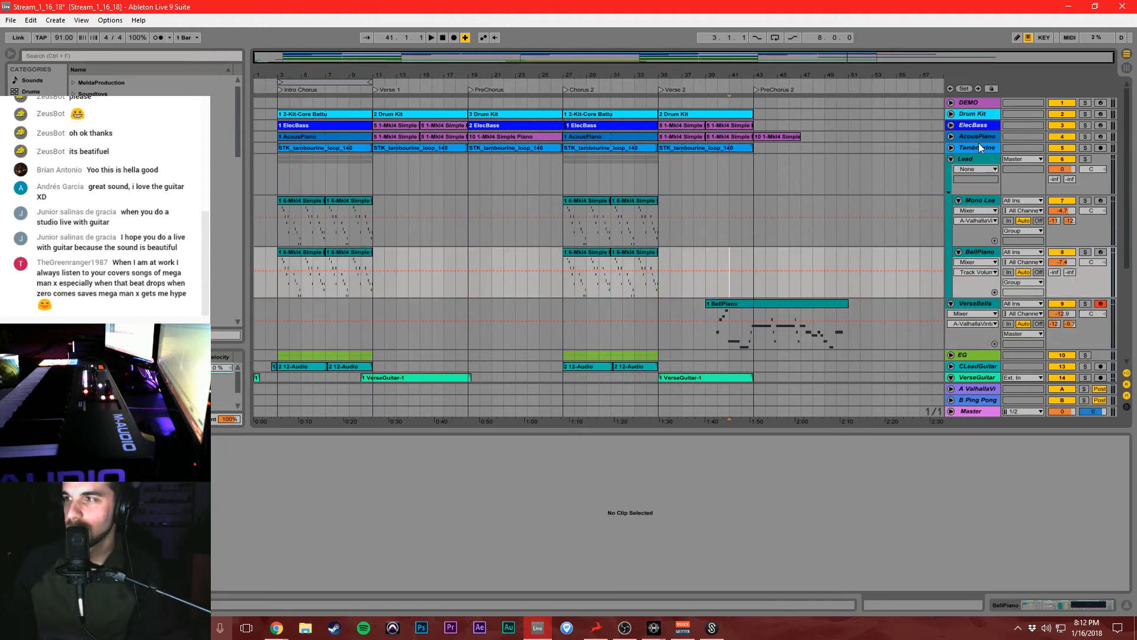
# Fold all tracks, copy the Verse 1 and PreChorus clips across all tracks to the start of Verse 2 at bar 35, and save the set.
pyautogui.keyDown('alt'); pyautogui.click(950, 149); pyautogui.keyUp('alt')
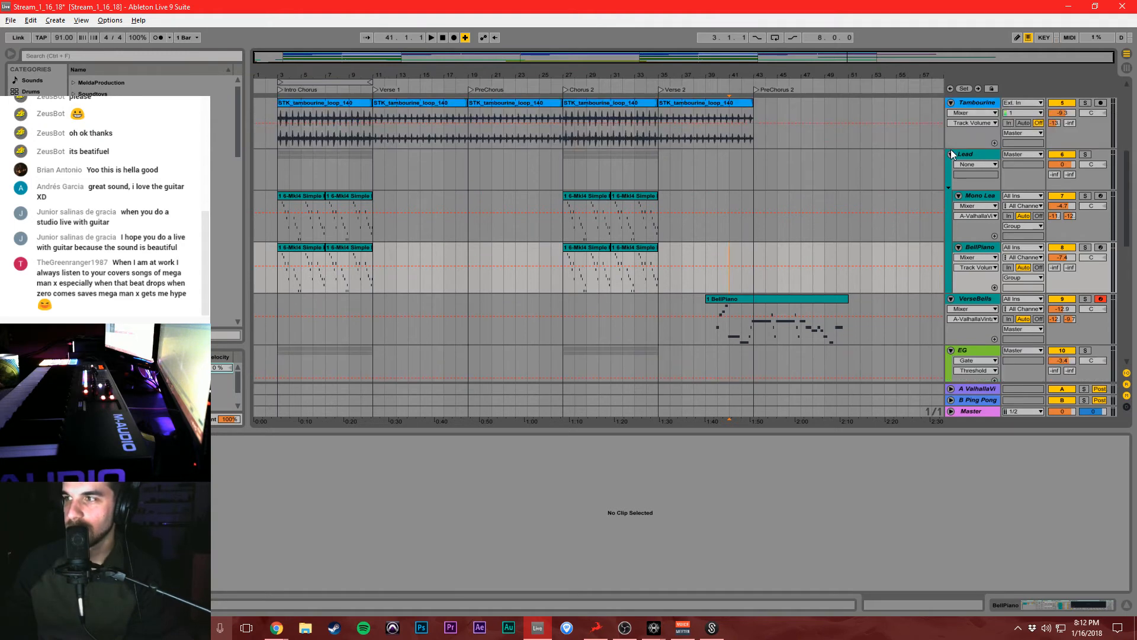
pyautogui.keyDown('alt'); pyautogui.click(951, 150); pyautogui.keyUp('alt')
pyautogui.click(505, 263)
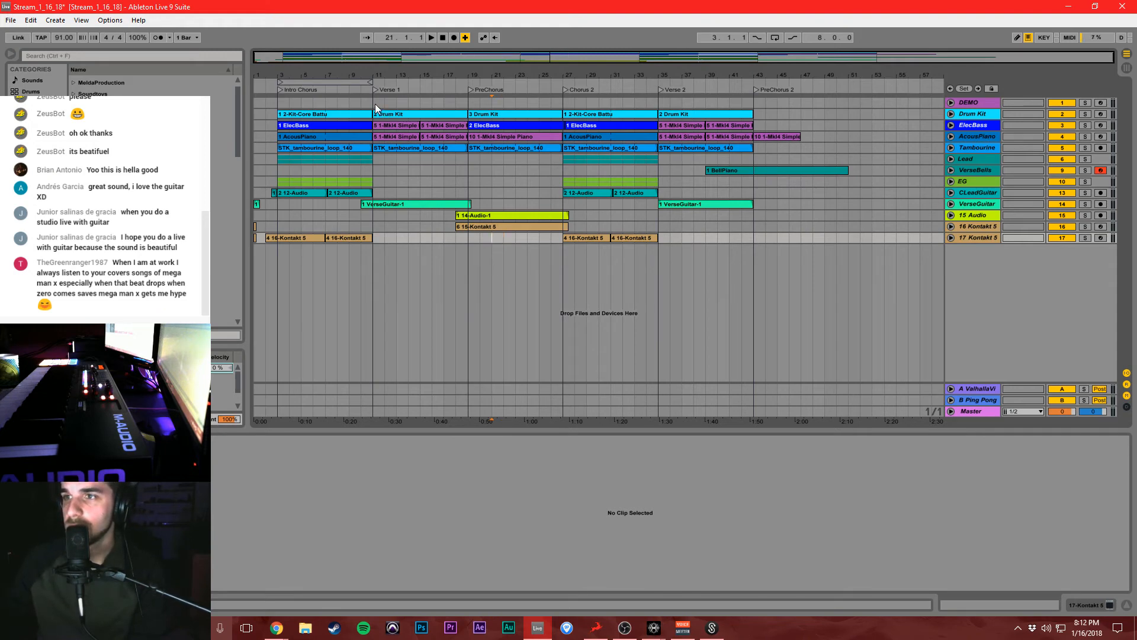
pyautogui.moveTo(375, 105); pyautogui.dragTo(559, 240)
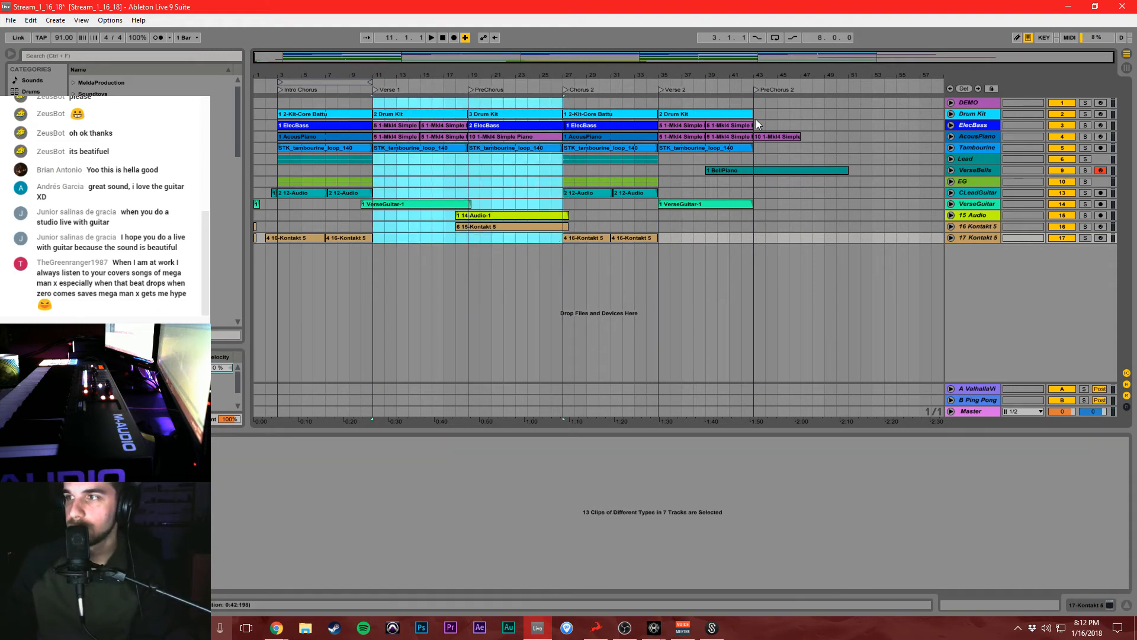
pyautogui.click(659, 98)
pyautogui.hotkey('ctrl', 'v')
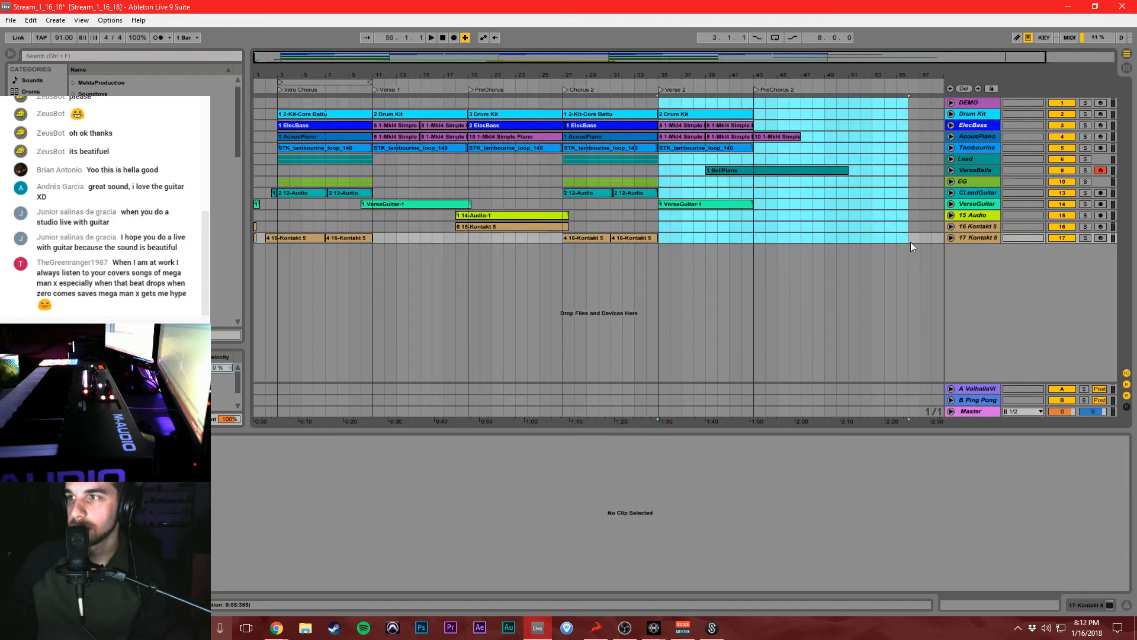
pyautogui.click(876, 262)
pyautogui.hotkey('ctrl', 's')
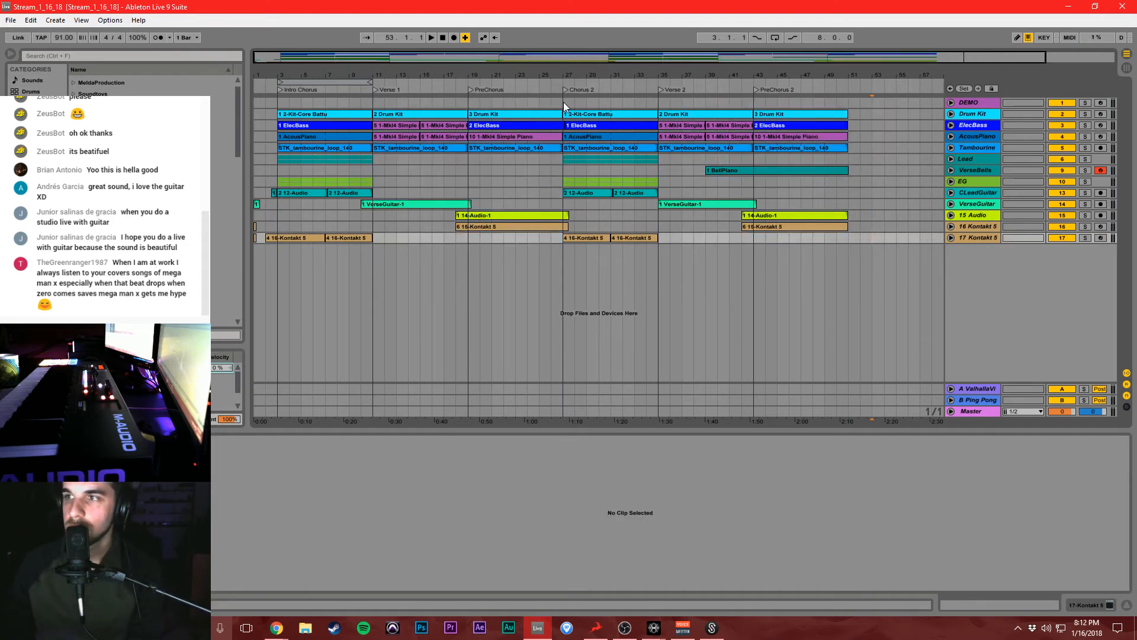
# Copy the whole Chorus 2 section across all tracks to bar 51, after PreChorus 2, and save the set.
pyautogui.moveTo(563, 102); pyautogui.dragTo(658, 231)
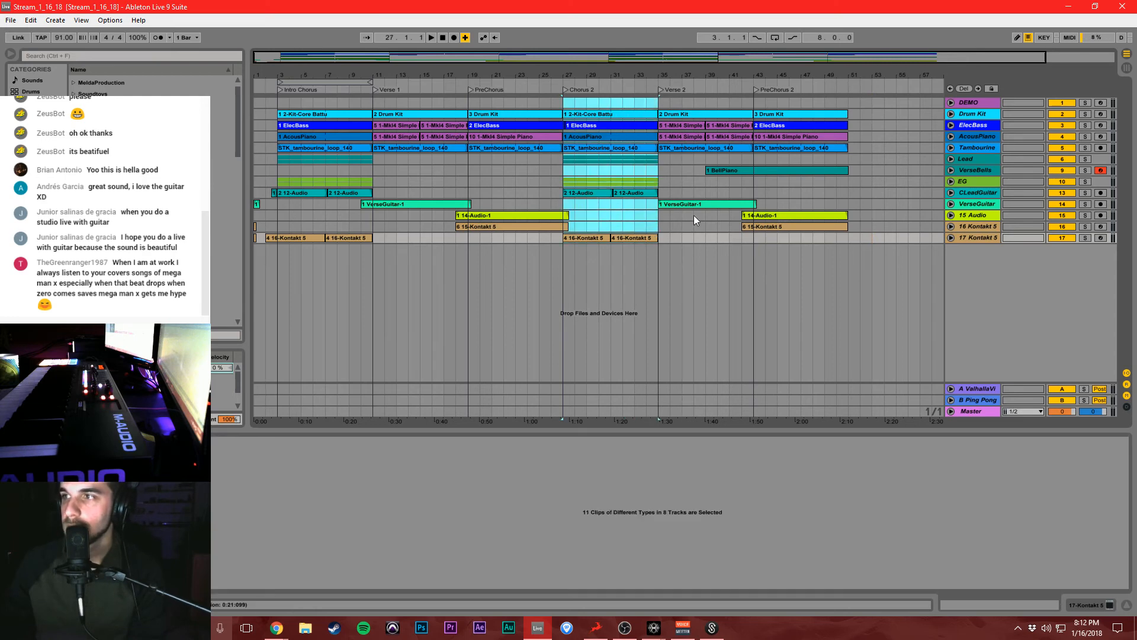
pyautogui.hotkey('ctrl', 'c')
pyautogui.click(850, 123)
pyautogui.hotkey('ctrl', 'v')
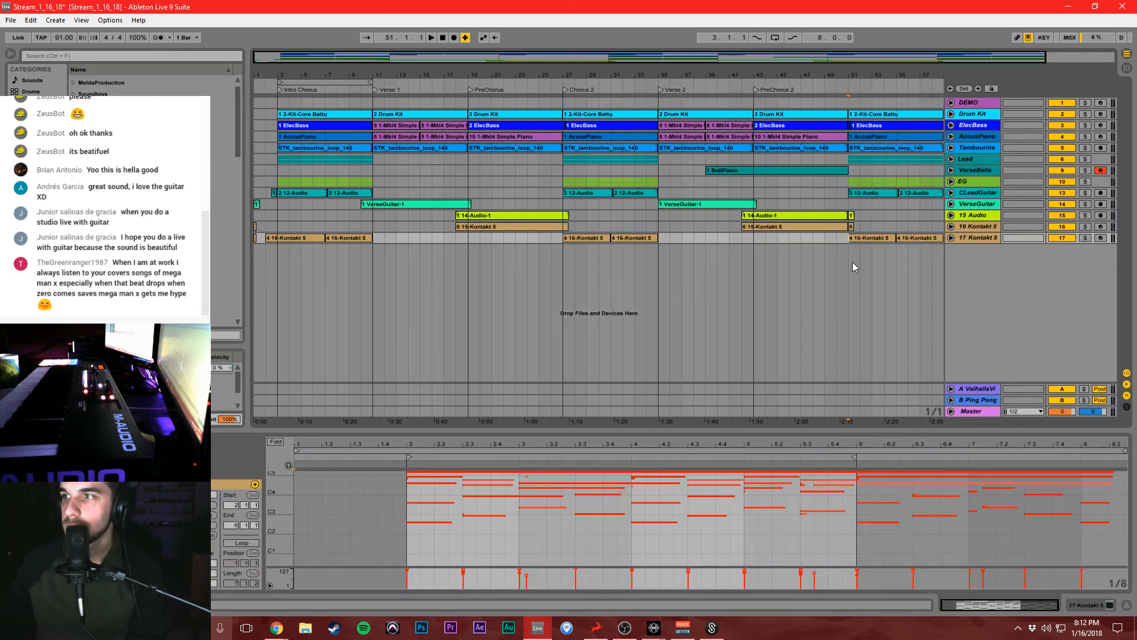
pyautogui.hotkey('ctrl', 's')
# Return the song position to the beginning and unfold all tracks to show their clips around the Intro Chorus.
pyautogui.moveTo(293, 74); pyautogui.dragTo(293, 115)
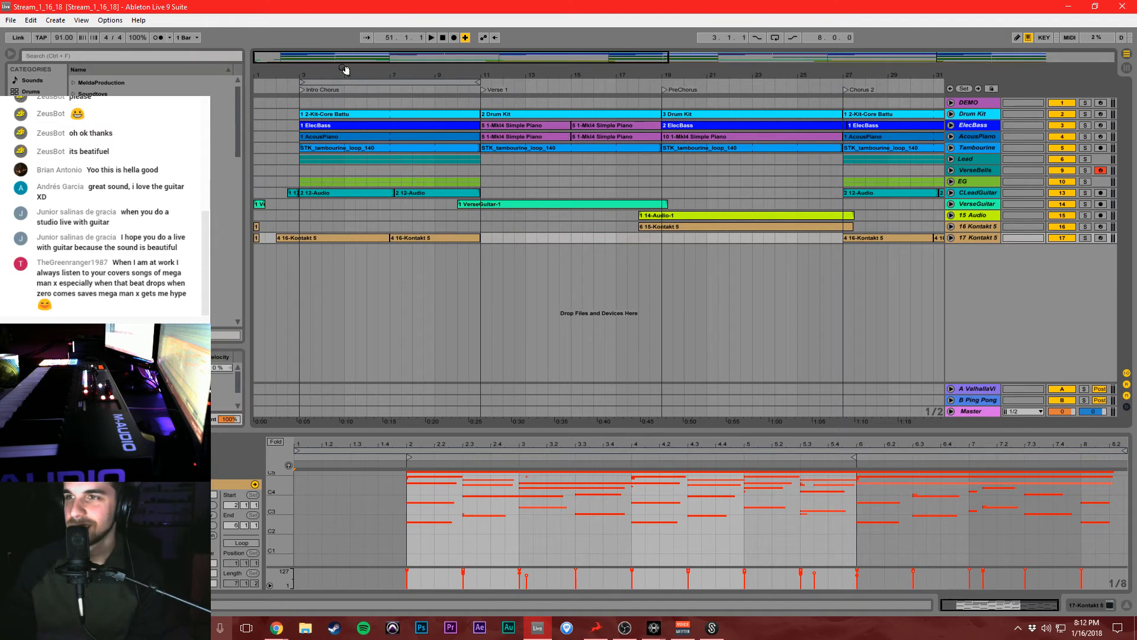
pyautogui.moveTo(343, 75); pyautogui.dragTo(332, 75)
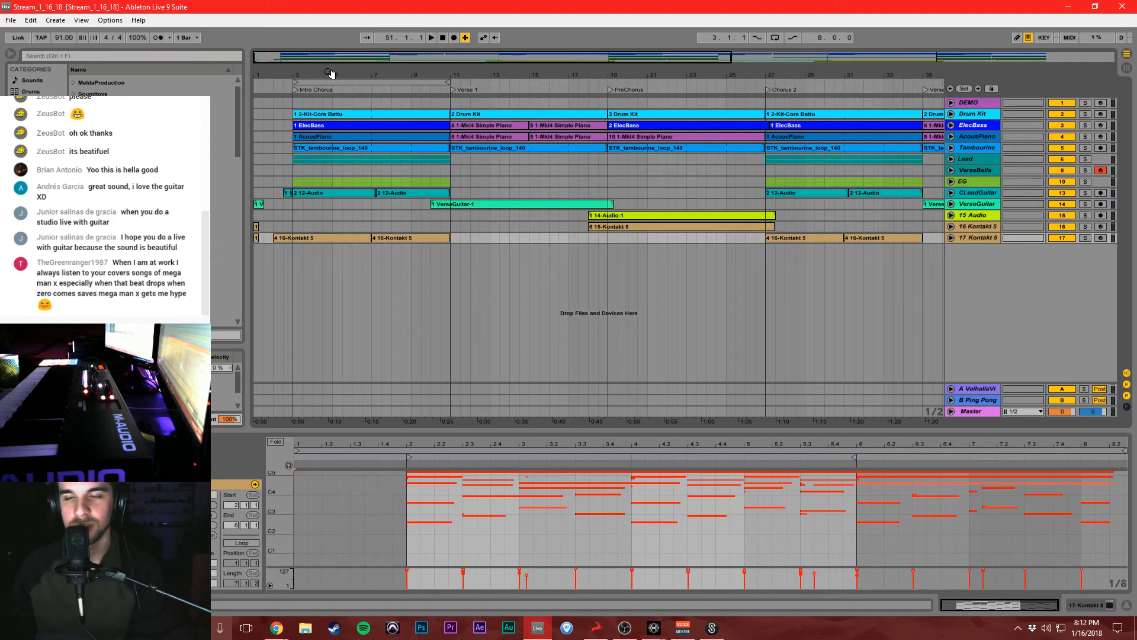
pyautogui.click(445, 37)
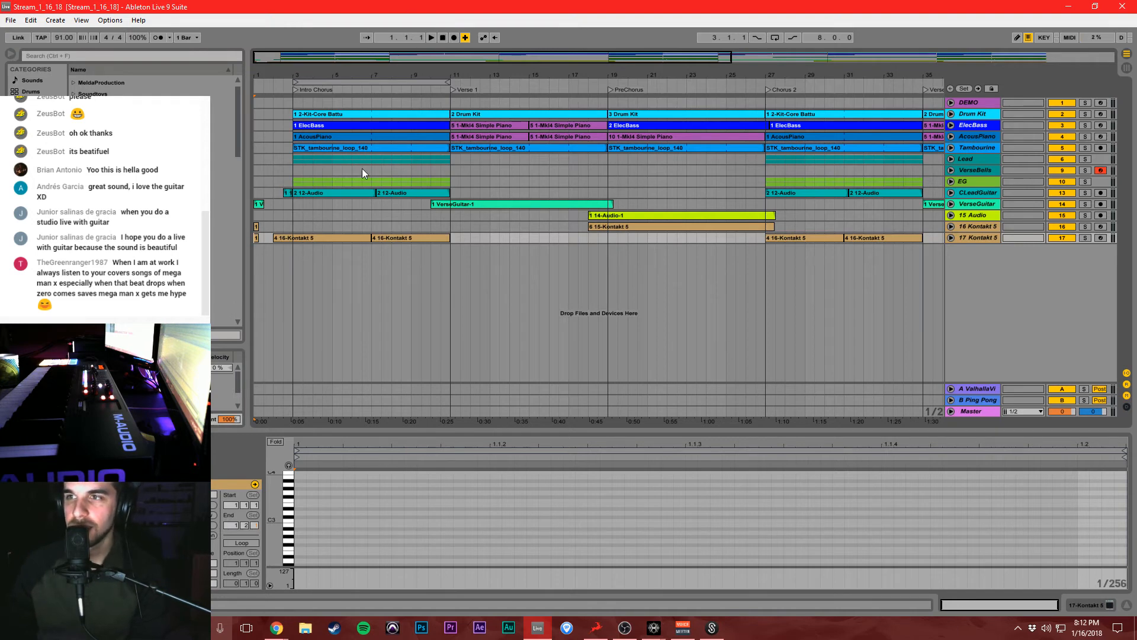
pyautogui.click(286, 105)
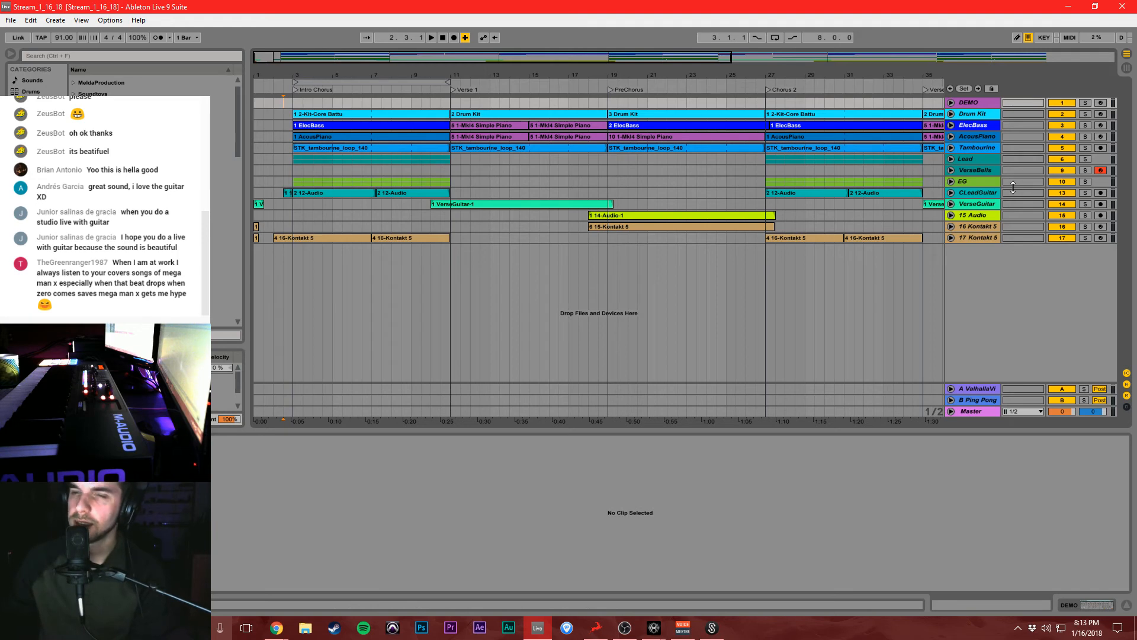
pyautogui.keyDown('alt'); pyautogui.click(950, 137); pyautogui.keyUp('alt')
pyautogui.scroll(3, 579, 201)
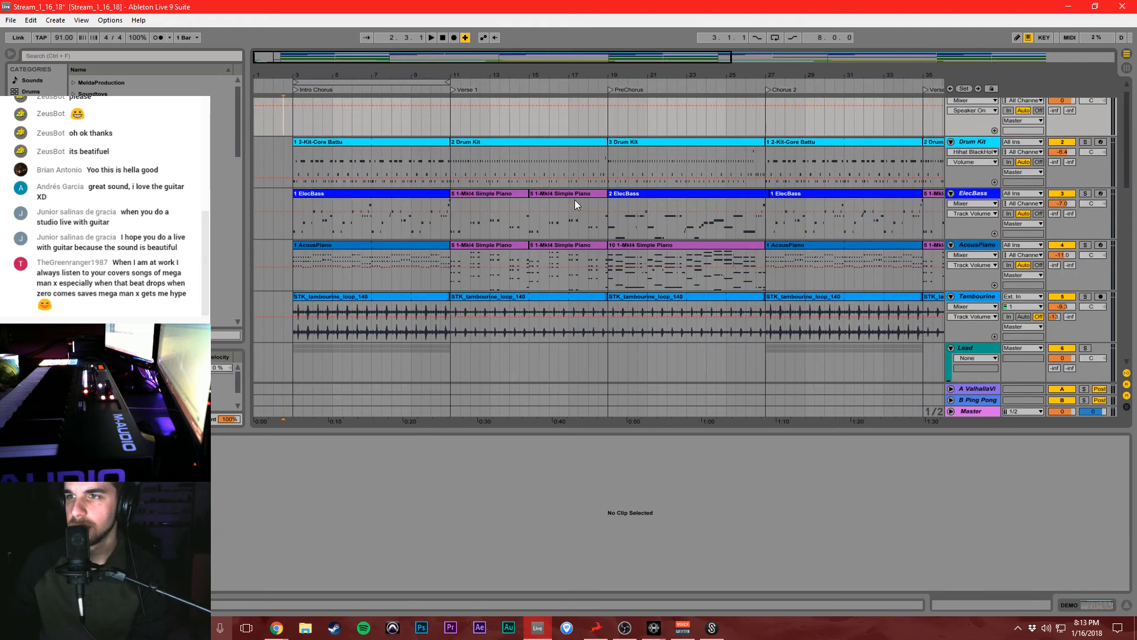
# Deactivate the ElecBass clip and the drum kit clip in the Intro Chorus.
pyautogui.click(414, 298)
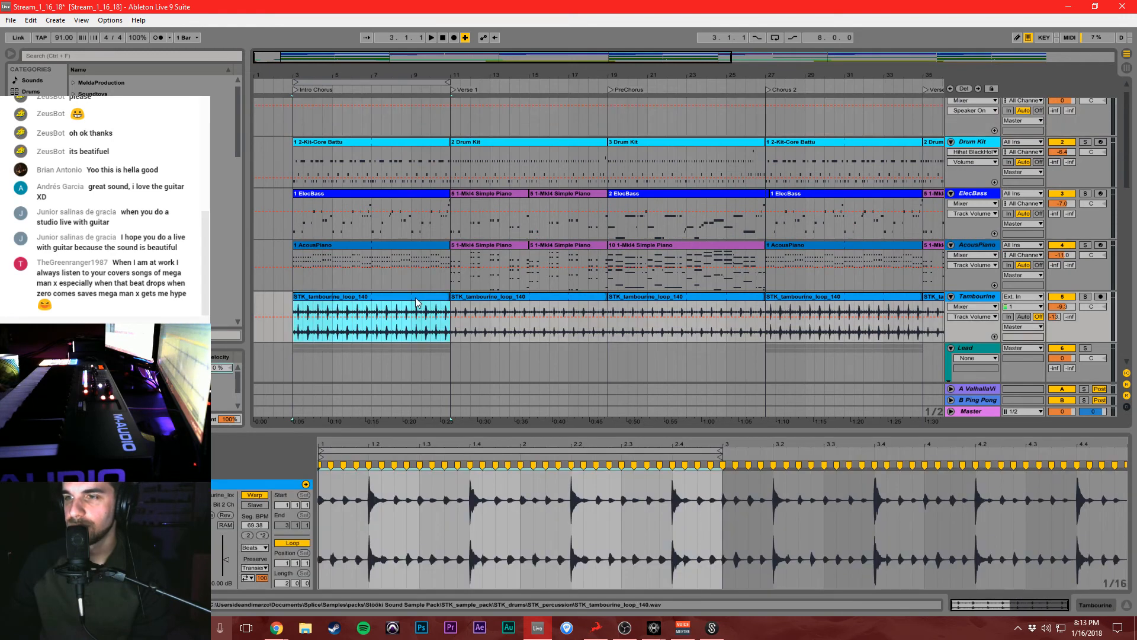
pyautogui.click(346, 280)
pyautogui.click(349, 195)
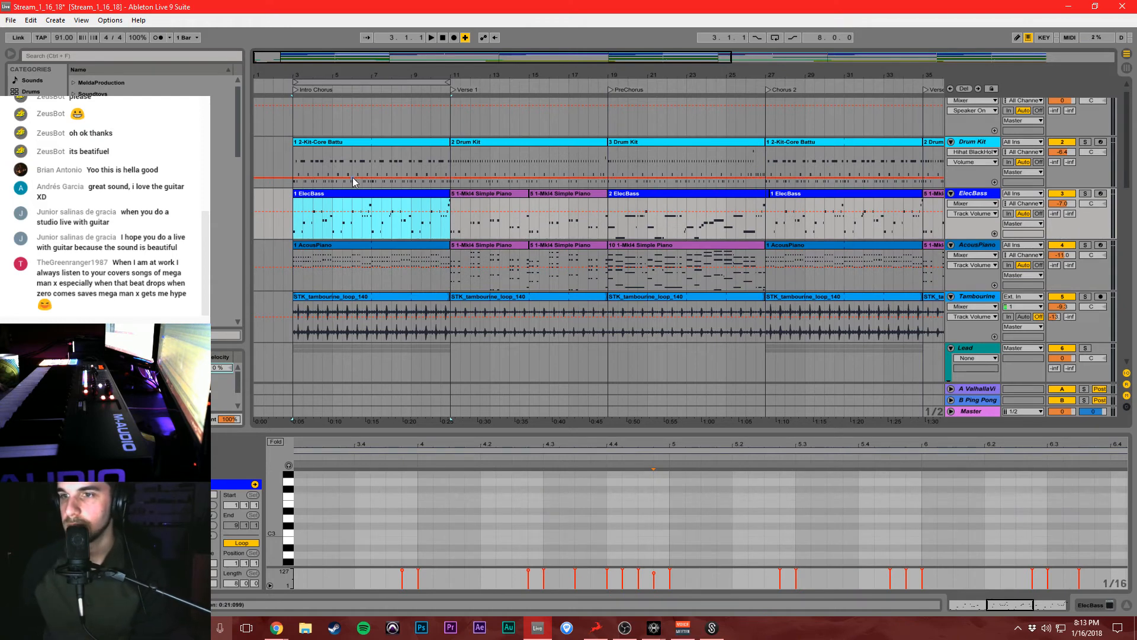
pyautogui.press('0')
pyautogui.click(357, 230)
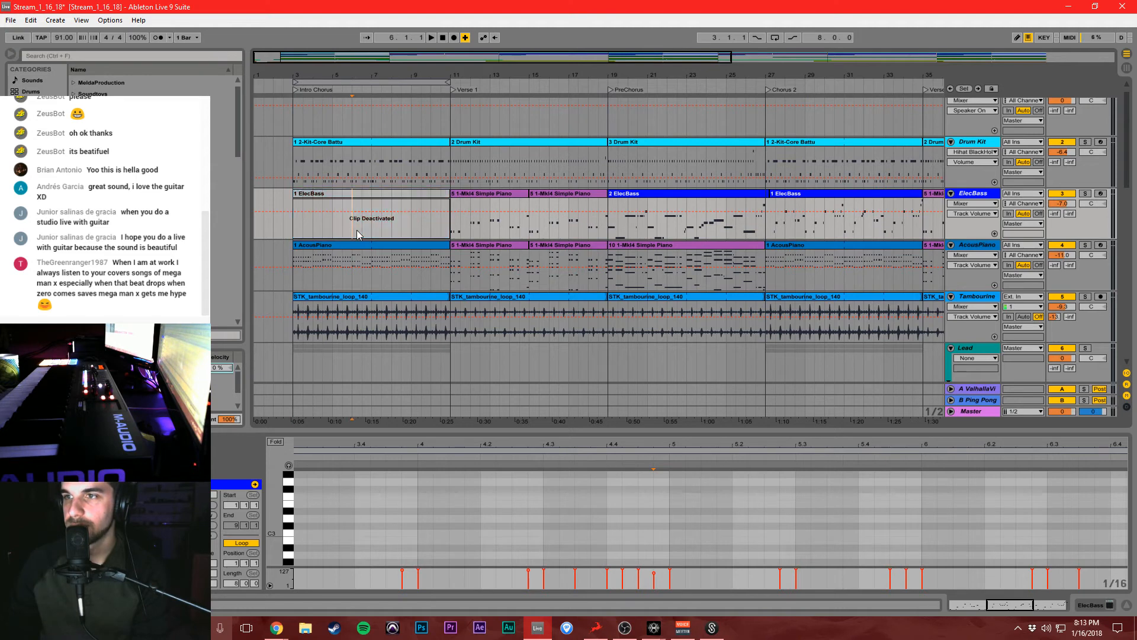
pyautogui.click(374, 194)
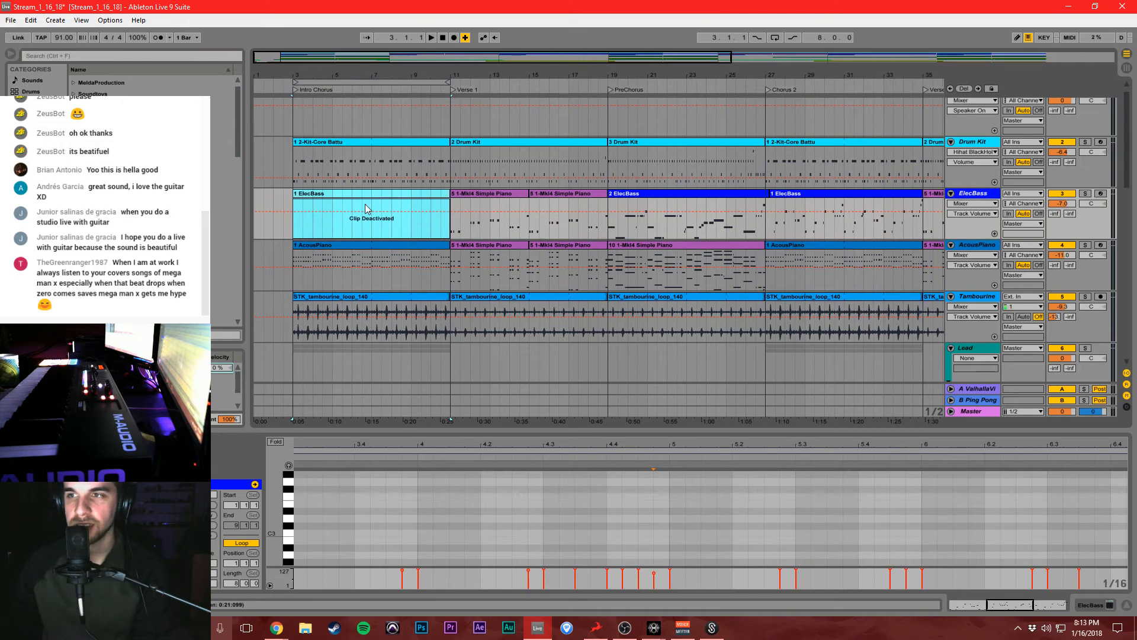
pyautogui.click(282, 233)
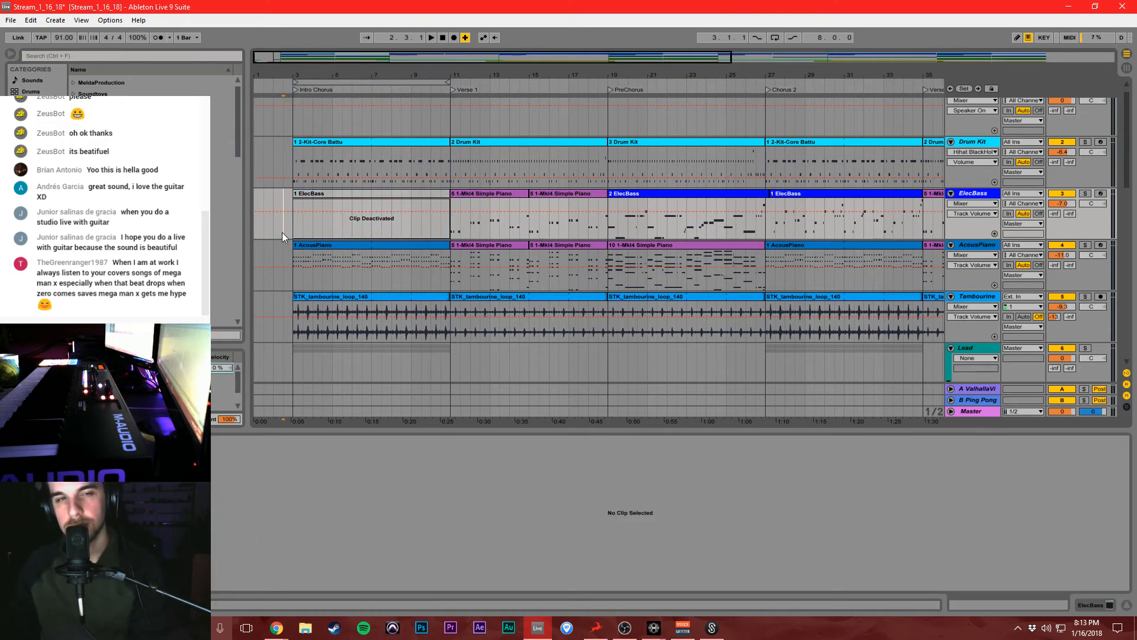
pyautogui.click(314, 143)
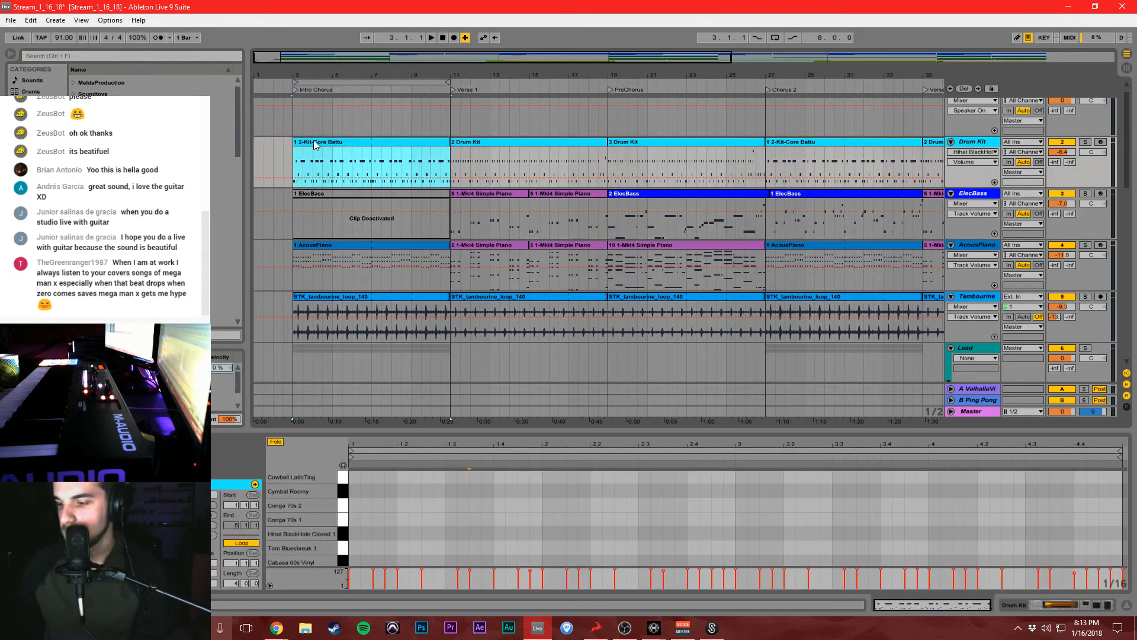
pyautogui.press('0')
# Play the Intro Chorus briefly, then deactivate both of its Mono Lead clips.
pyautogui.scroll(-4, 298, 158)
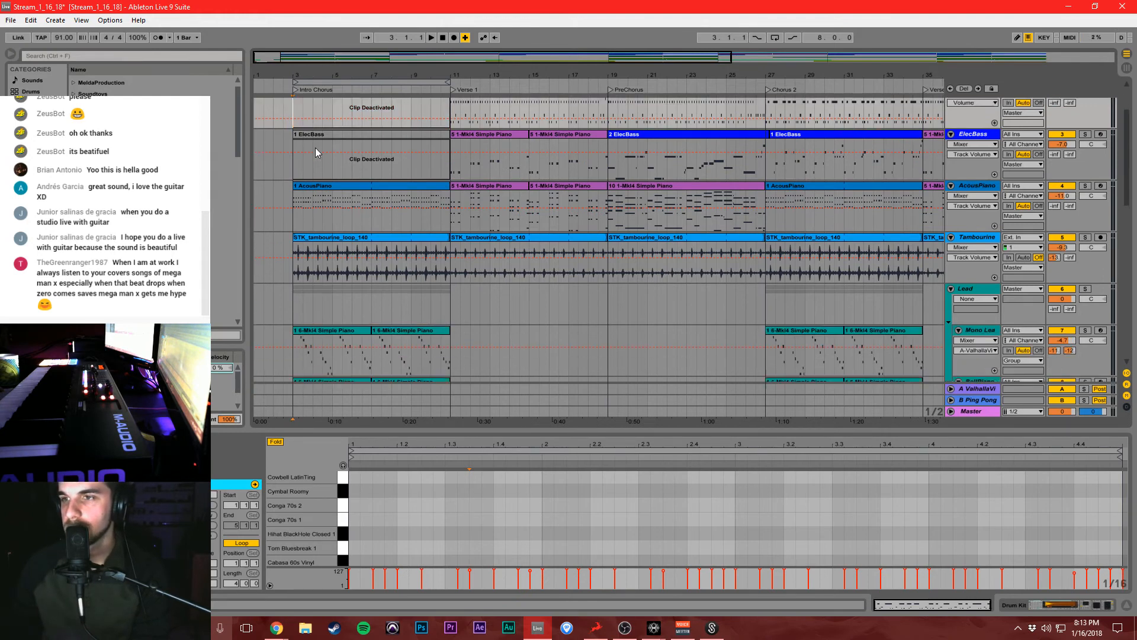
pyautogui.scroll(-4, 319, 222)
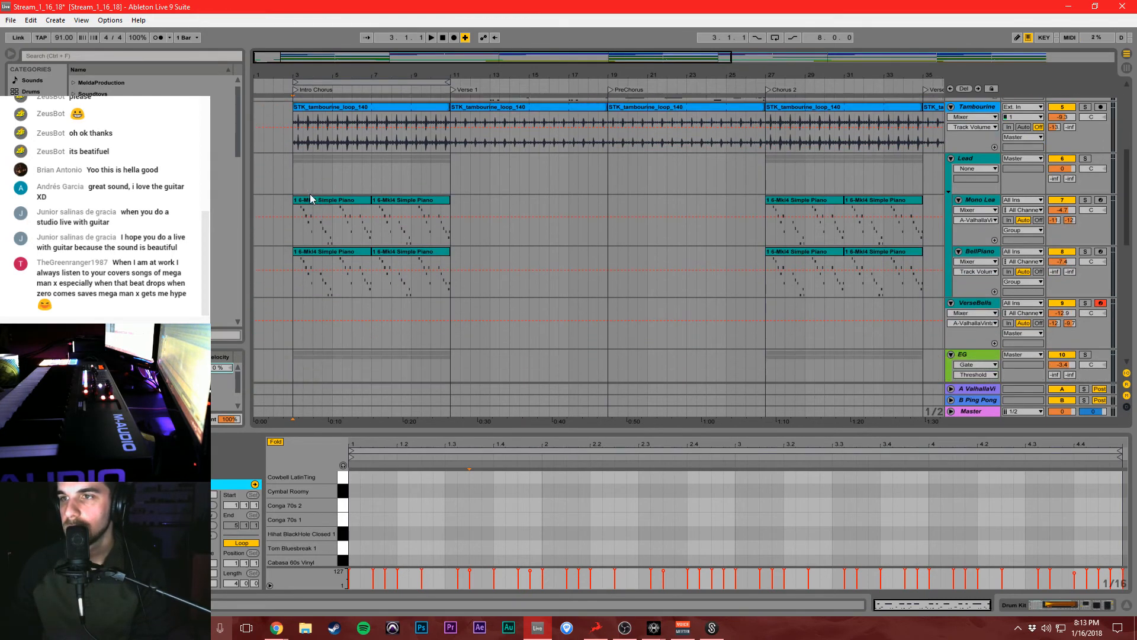
pyautogui.click(294, 191)
pyautogui.press('space')
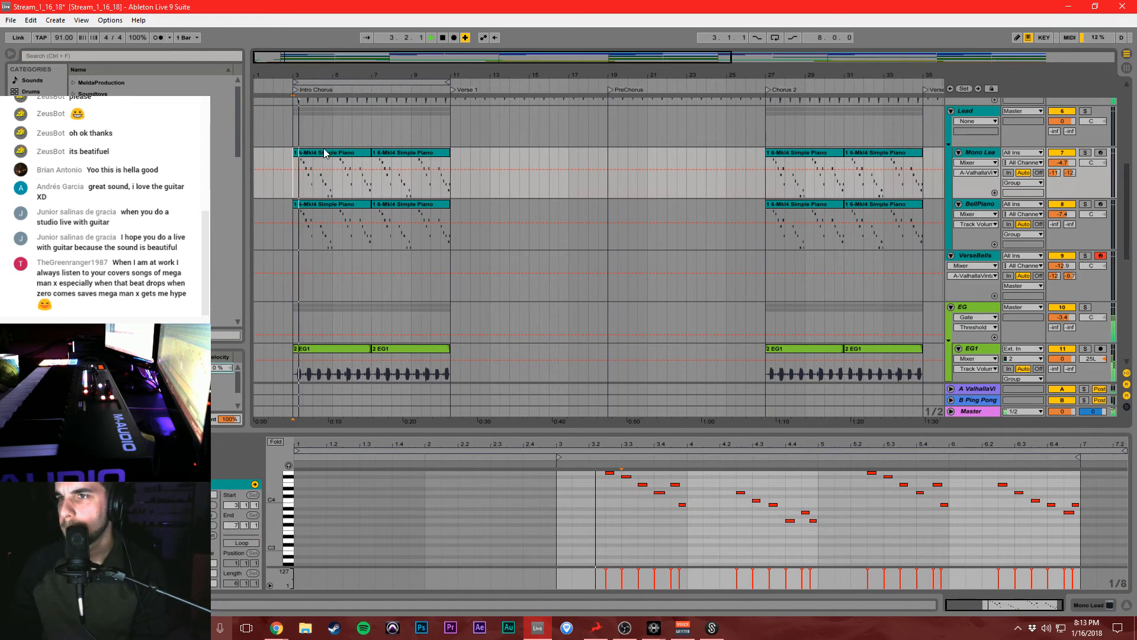
pyautogui.moveTo(294, 190); pyautogui.dragTo(397, 147)
pyautogui.click(369, 151)
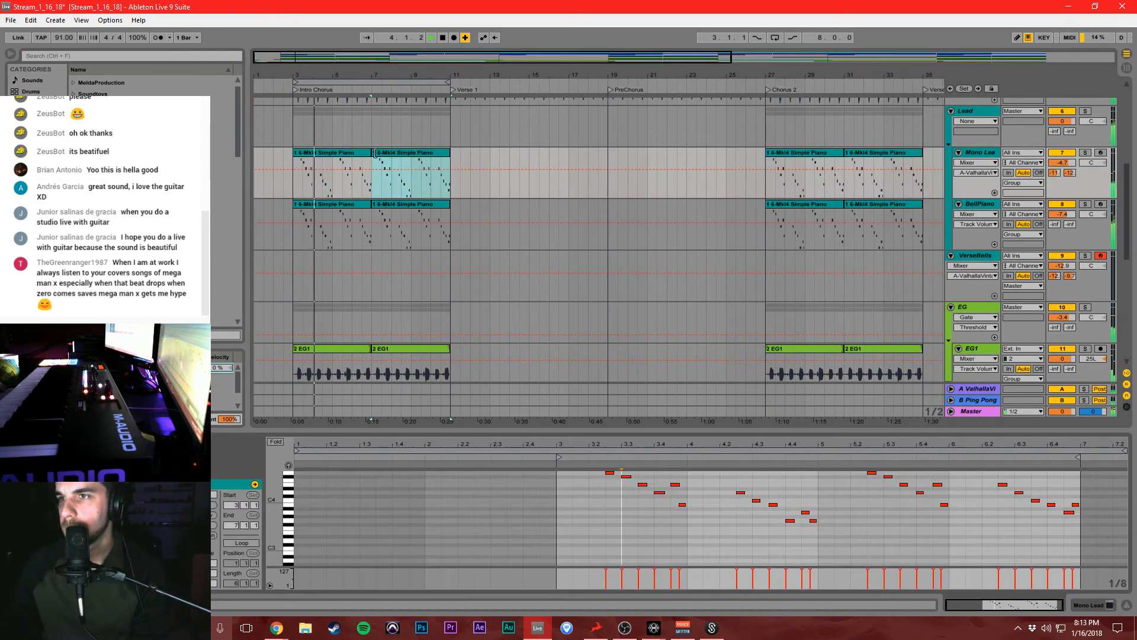
pyautogui.press('space')
pyautogui.keyDown('shift'); pyautogui.click(382, 152); pyautogui.keyUp('shift')
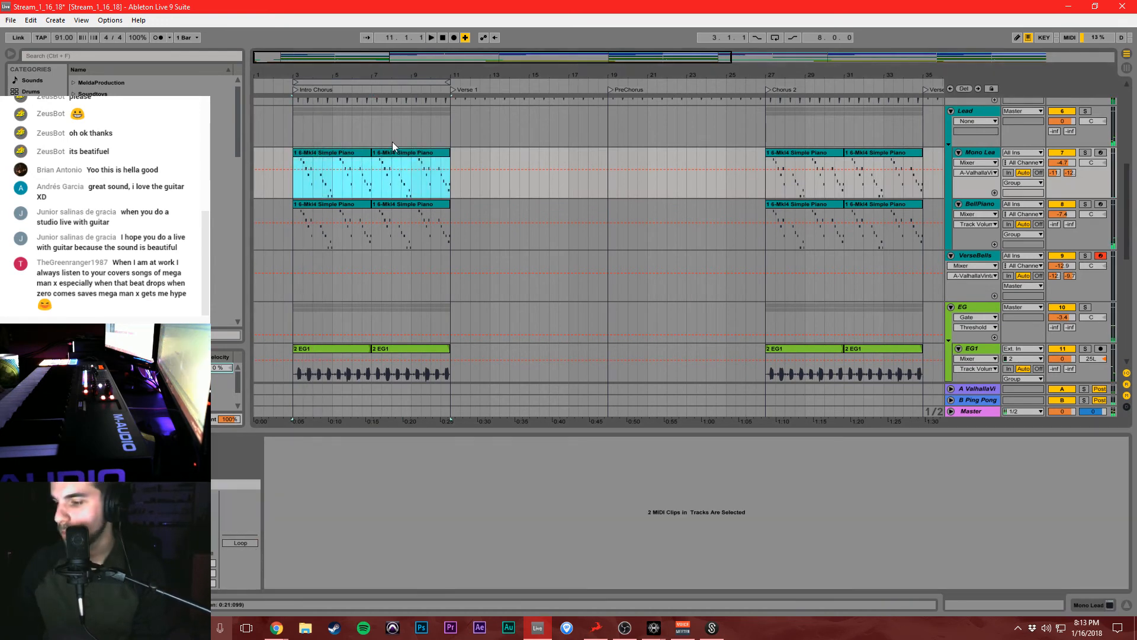
pyautogui.press('0')
# Deactivate the two CLeadGuitar clips between bar 3 and Verse 1.
pyautogui.scroll(-3, 370, 237)
pyautogui.scroll(-5, 374, 296)
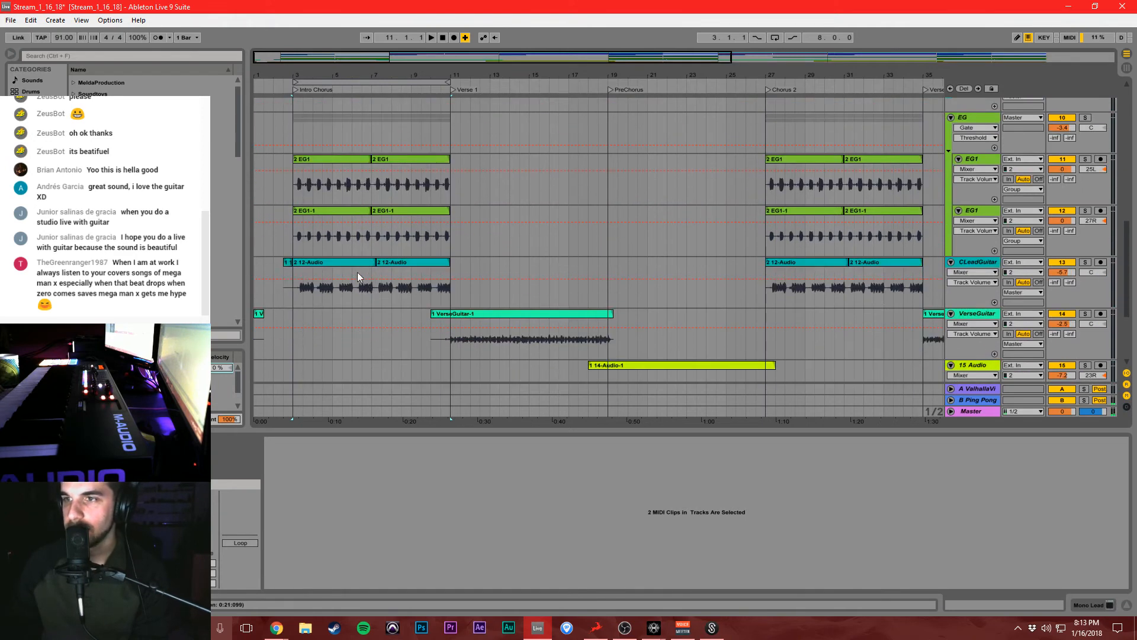
pyautogui.click(350, 264)
pyautogui.keyDown('shift'); pyautogui.click(392, 264); pyautogui.keyUp('shift')
pyautogui.press('0')
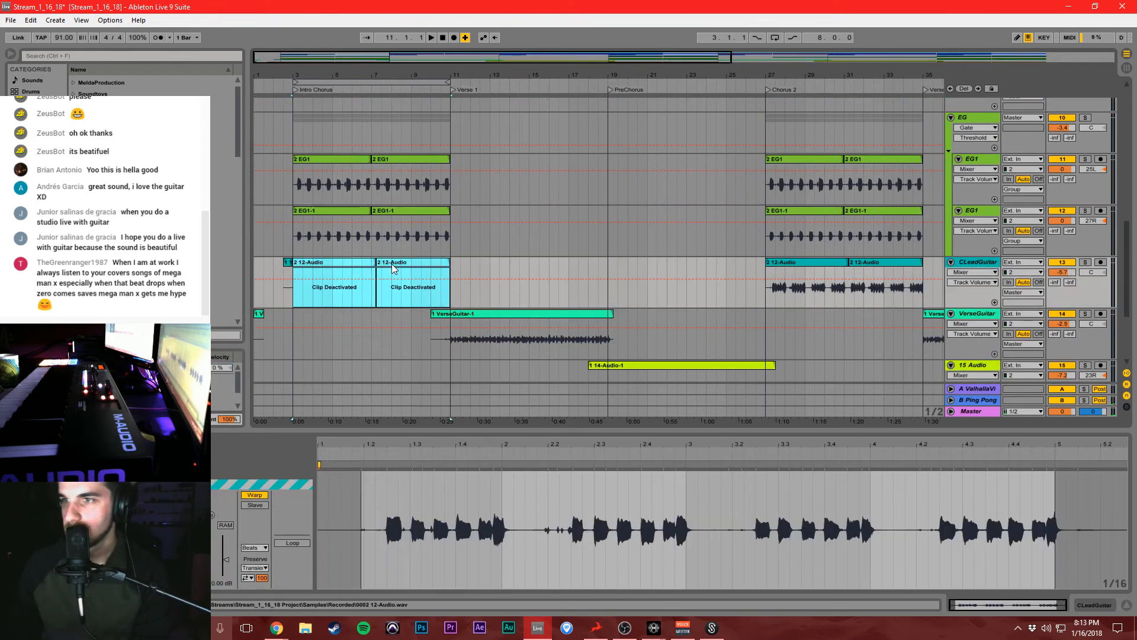
# Deactivate the two intro clips on the 17 Kontakt 5 track and save the set.
pyautogui.click(396, 349)
pyautogui.scroll(-4, 396, 349)
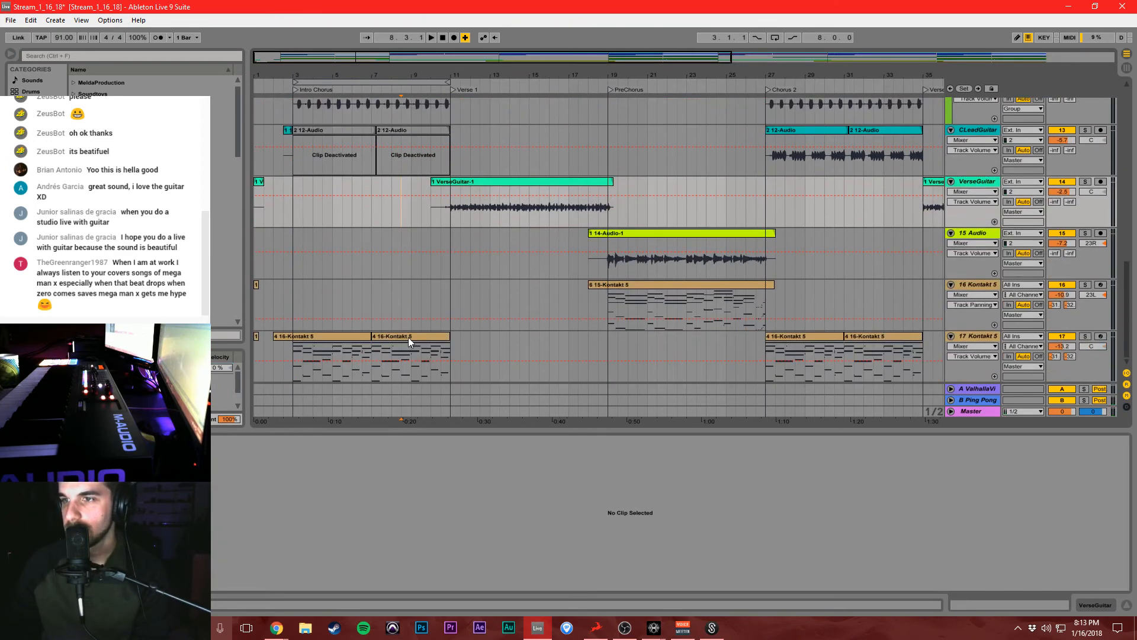
pyautogui.click(364, 338)
pyautogui.keyDown('shift'); pyautogui.click(392, 336); pyautogui.keyUp('shift')
pyautogui.press('0')
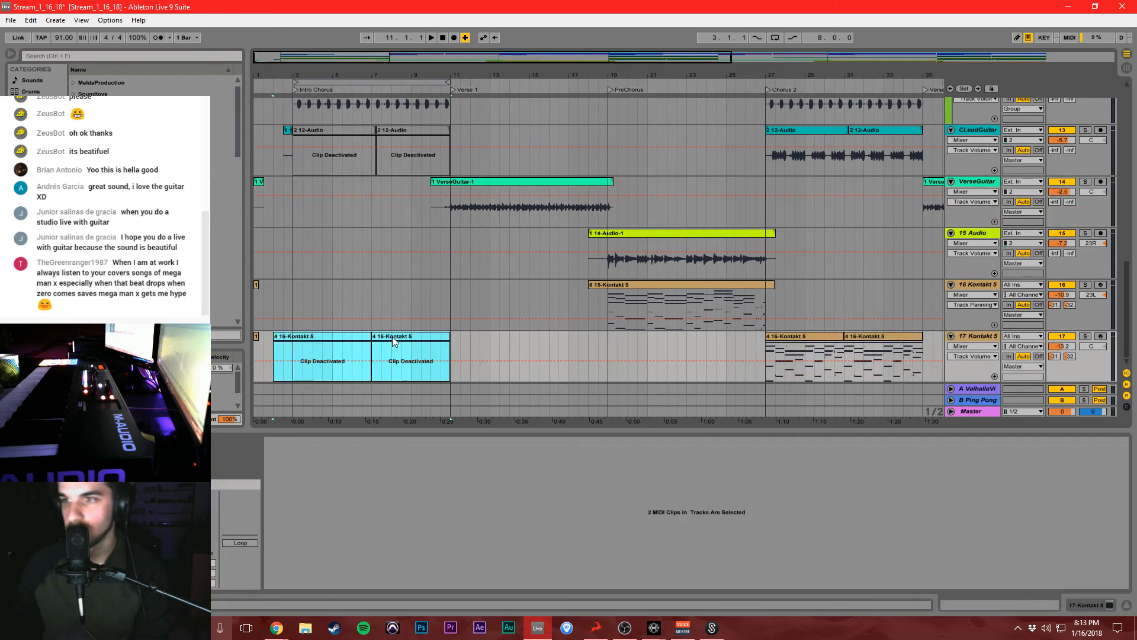
pyautogui.click(389, 302)
pyautogui.hotkey('ctrl', 's')
pyautogui.scroll(10, 391, 299)
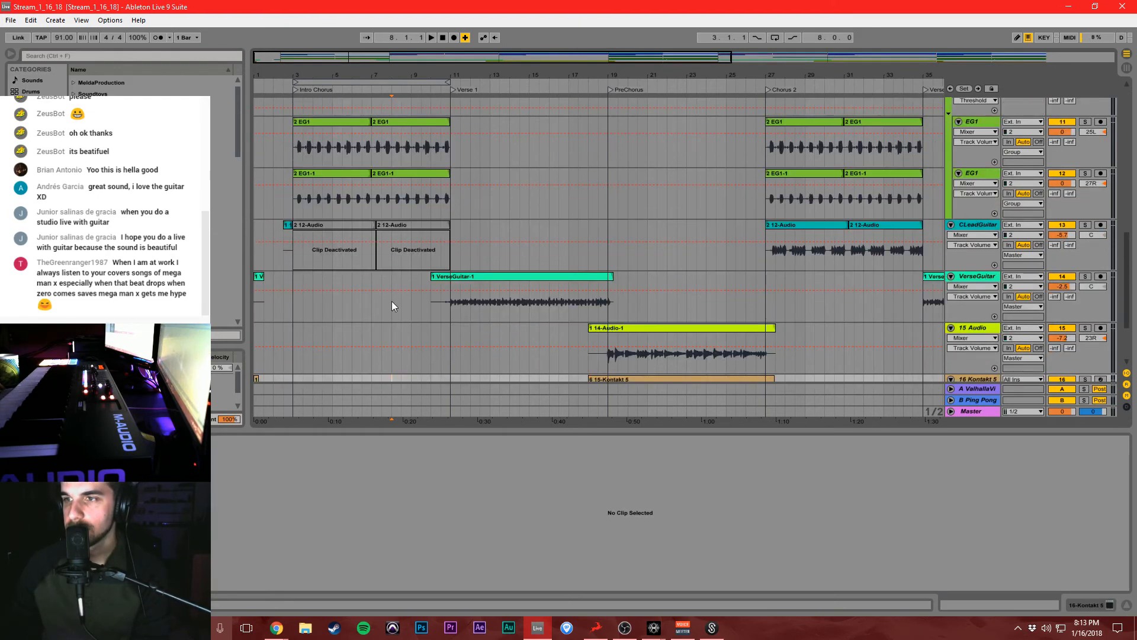
# Add an EQ Three to the EG group and switch off its low band.
pyautogui.scroll(-3, 388, 294)
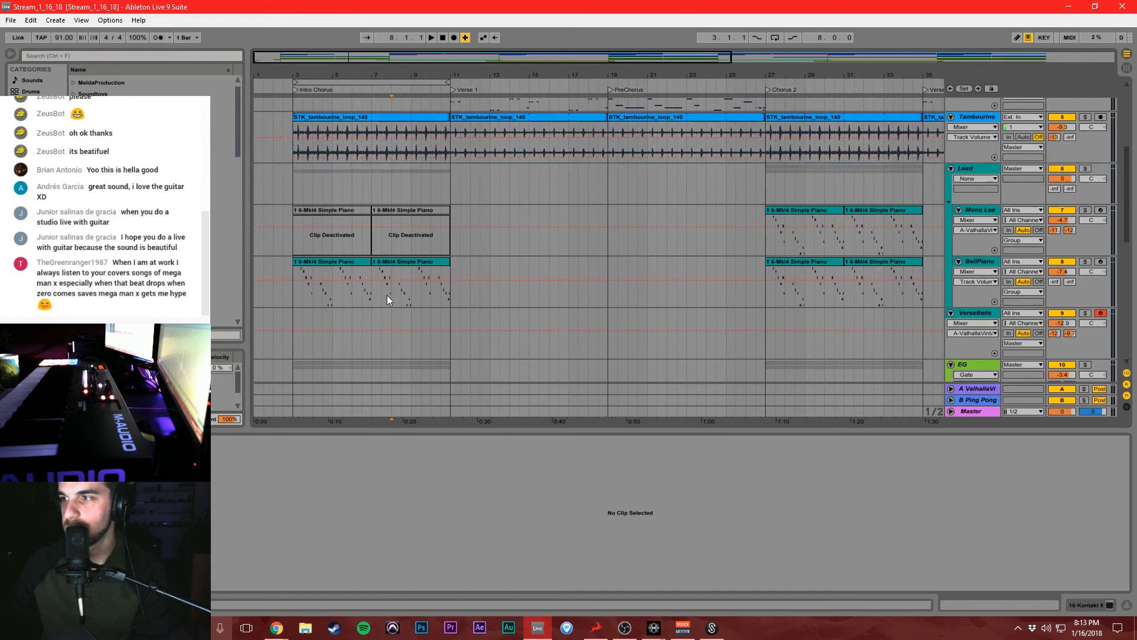
pyautogui.click(972, 316)
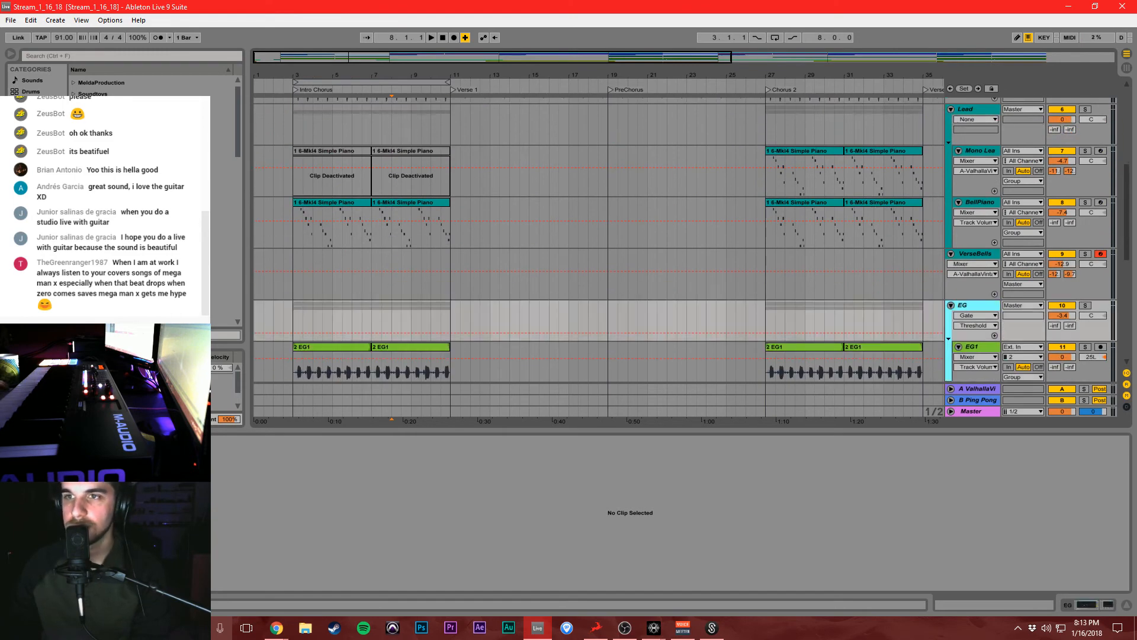
pyautogui.click(37, 114)
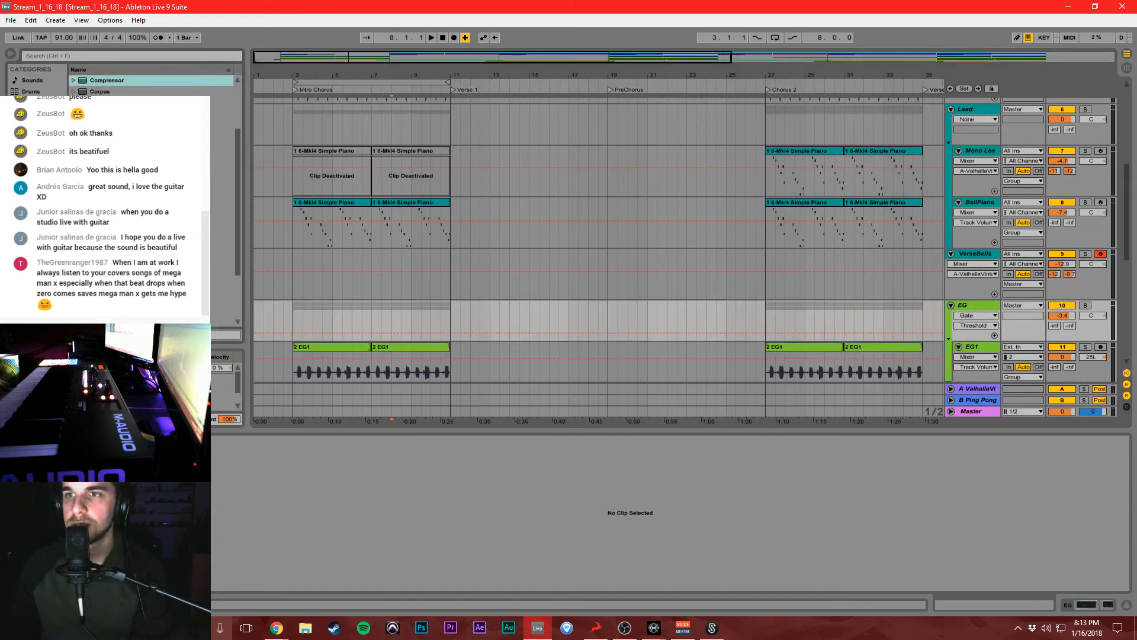
pyautogui.click(106, 125)
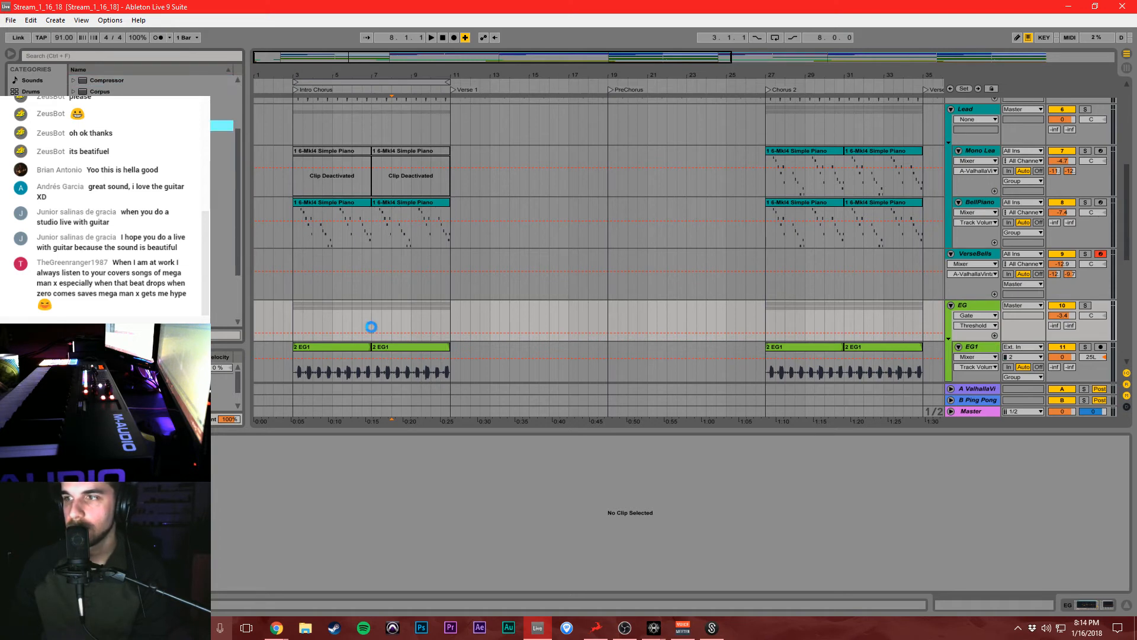
pyautogui.click(603, 534)
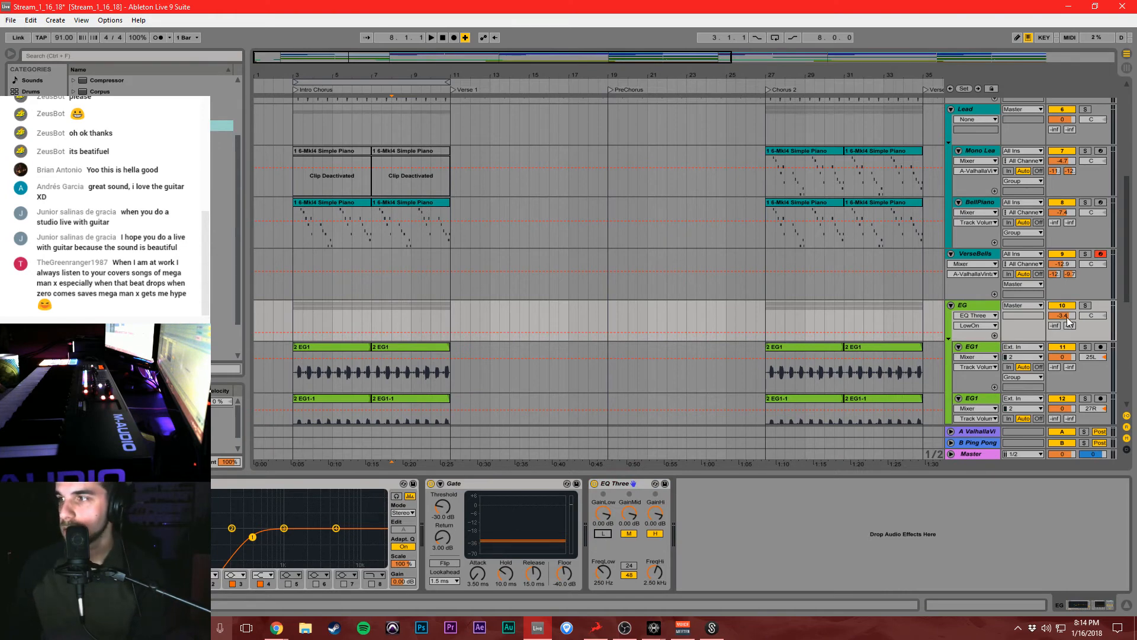
# Solo the EG group, raise the EQ Three's FreqLow to 670 Hz and audition the Intro Chorus.
pyautogui.click(1085, 306)
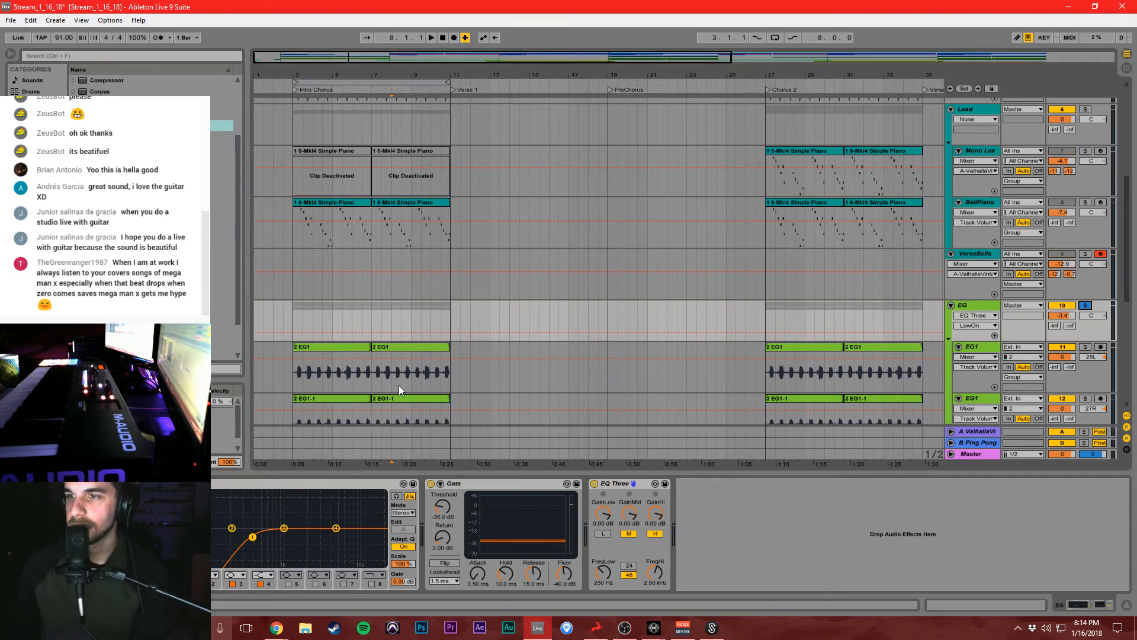
pyautogui.moveTo(603, 571); pyautogui.dragTo(603, 554)
pyautogui.press('space')
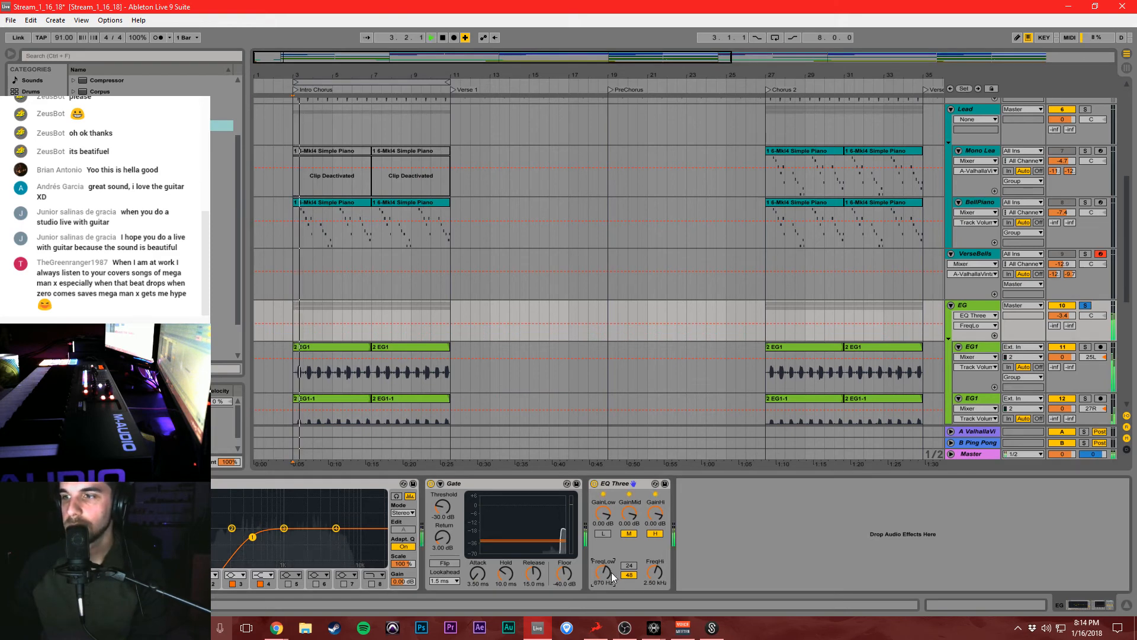
pyautogui.press('space')
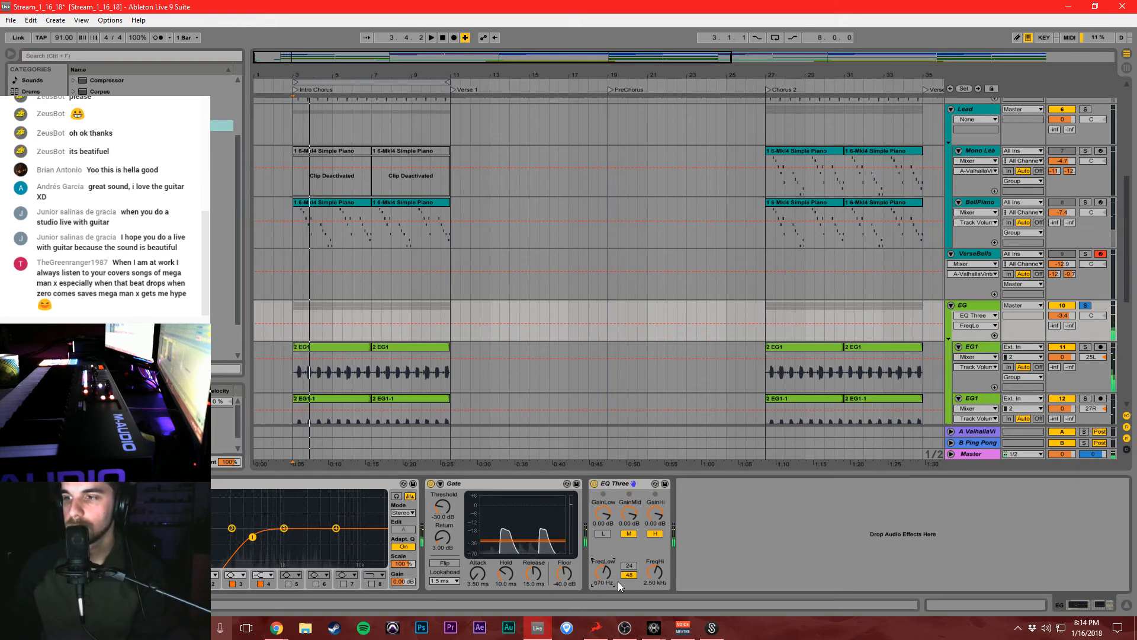
# Lower the EQ Three's GainHi to -15.0 dB while auditioning the guitars, and unsolo the EG group.
pyautogui.moveTo(655, 521); pyautogui.dragTo(655, 533)
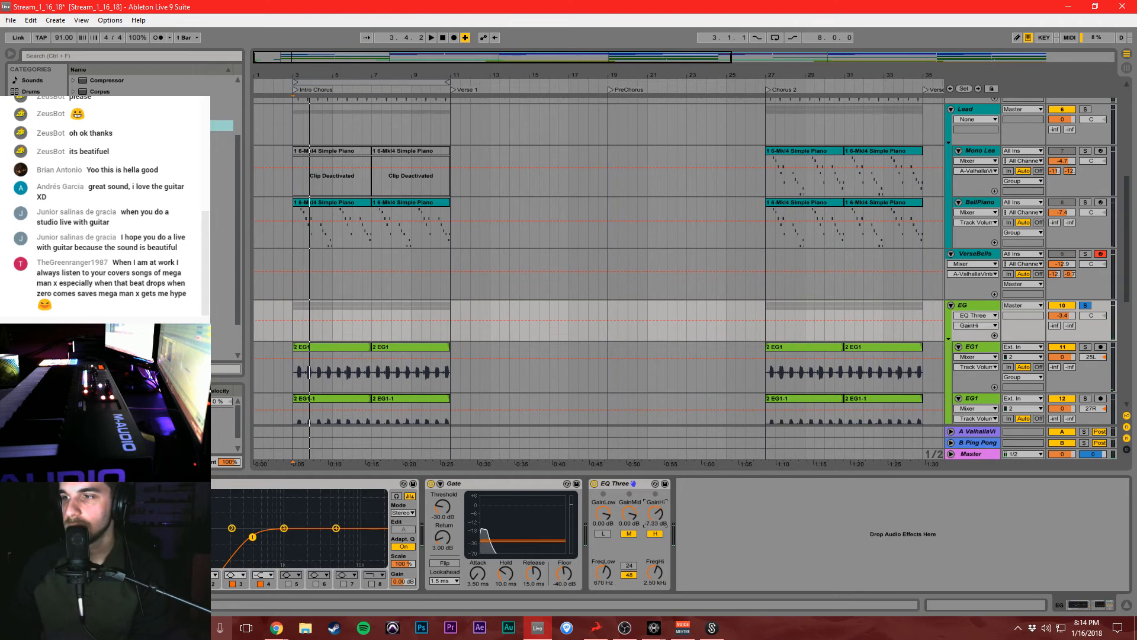
pyautogui.press('space')
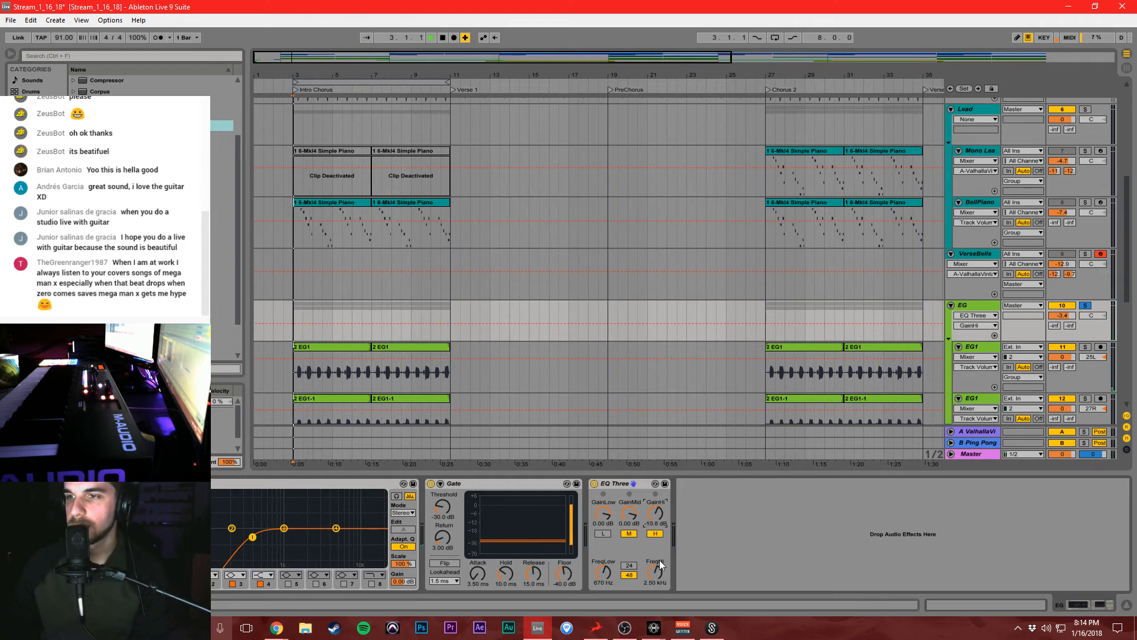
pyautogui.moveTo(655, 513); pyautogui.dragTo(655, 525)
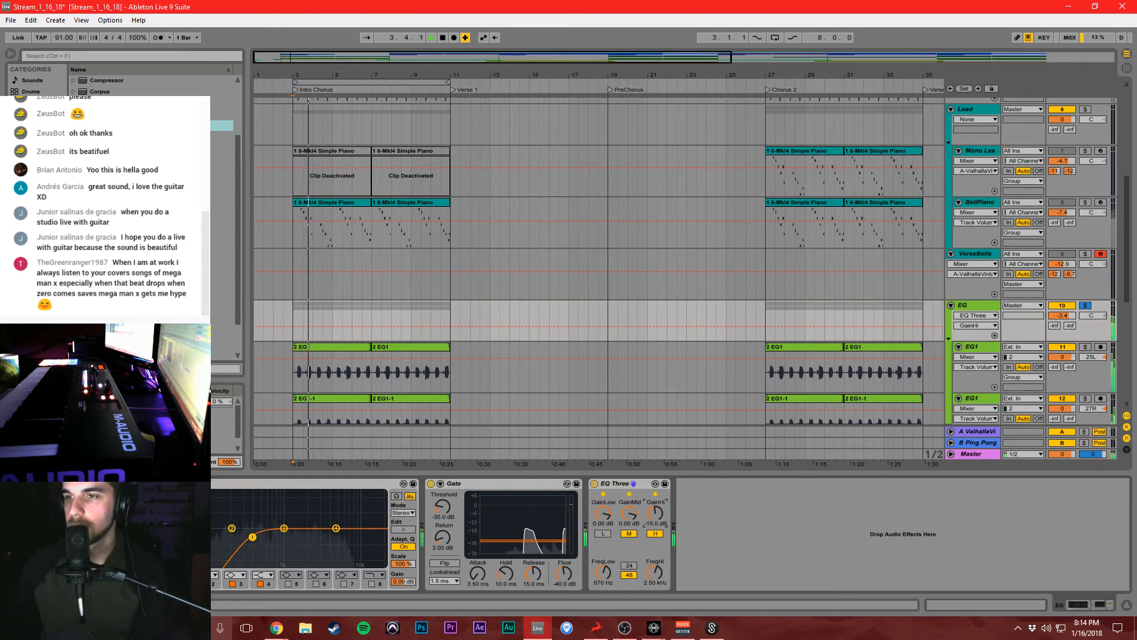
pyautogui.press('space')
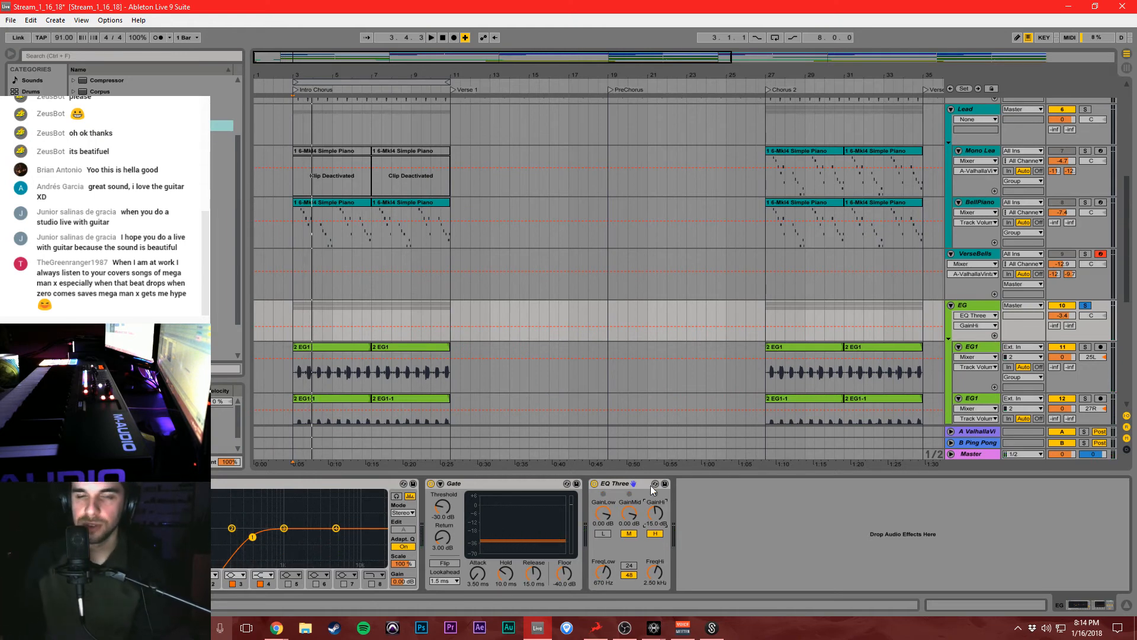
pyautogui.click(1084, 305)
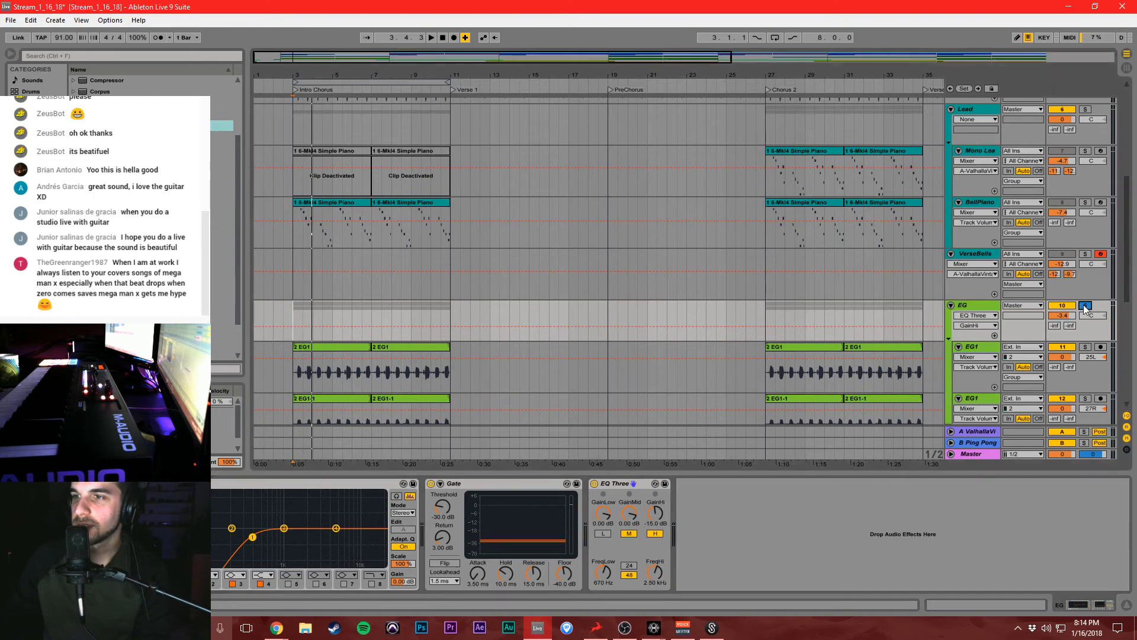
pyautogui.click(382, 376)
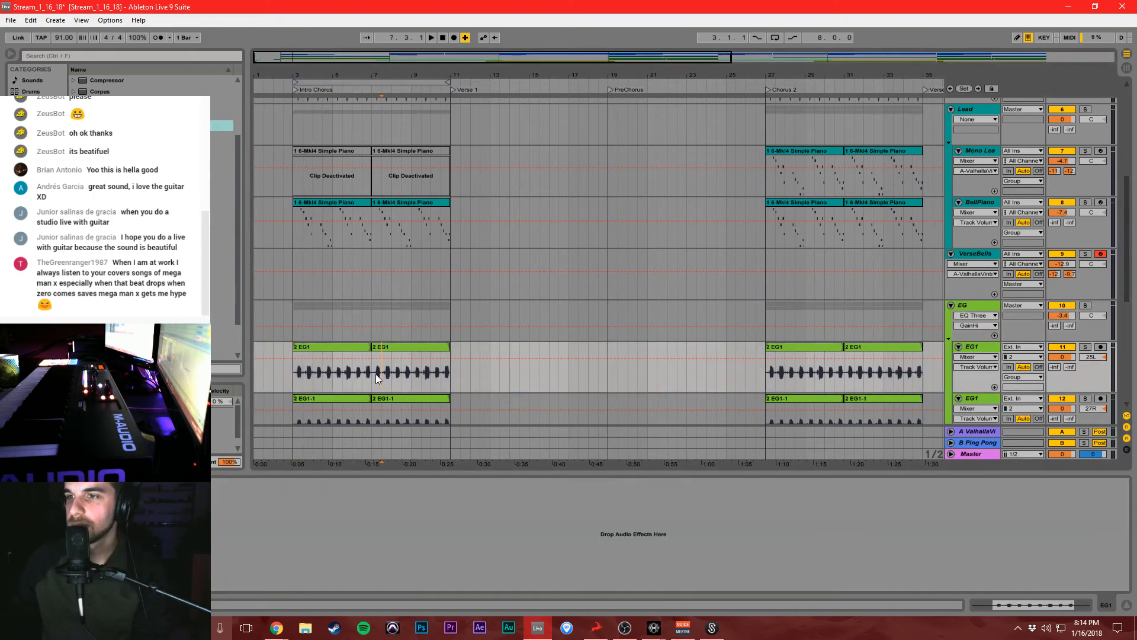
pyautogui.scroll(8, 374, 370)
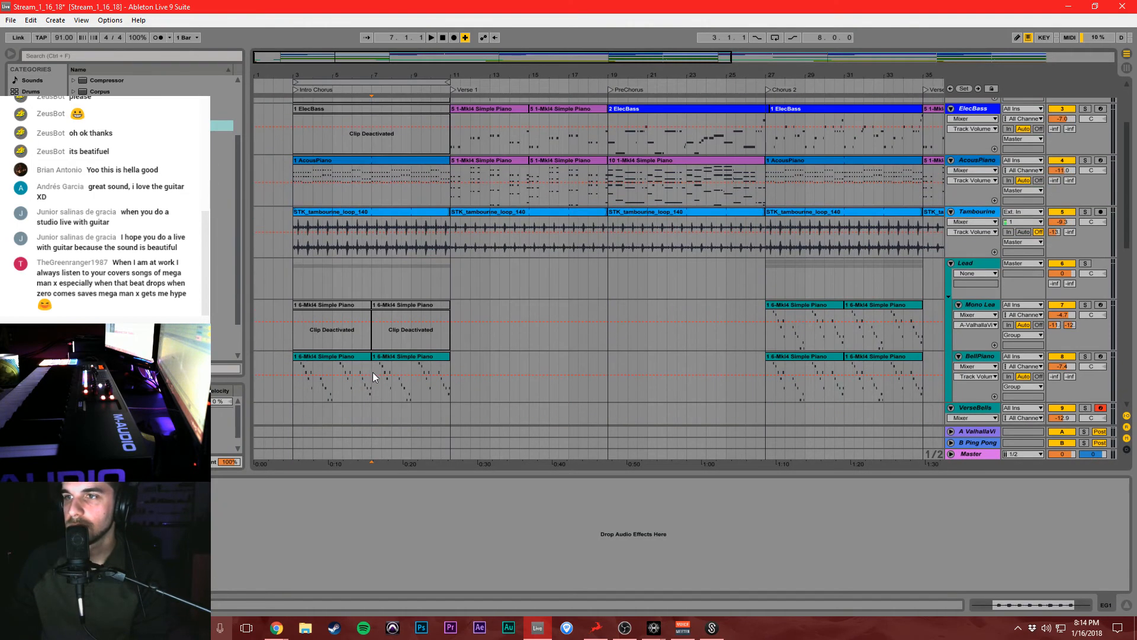
pyautogui.scroll(1, 384, 379)
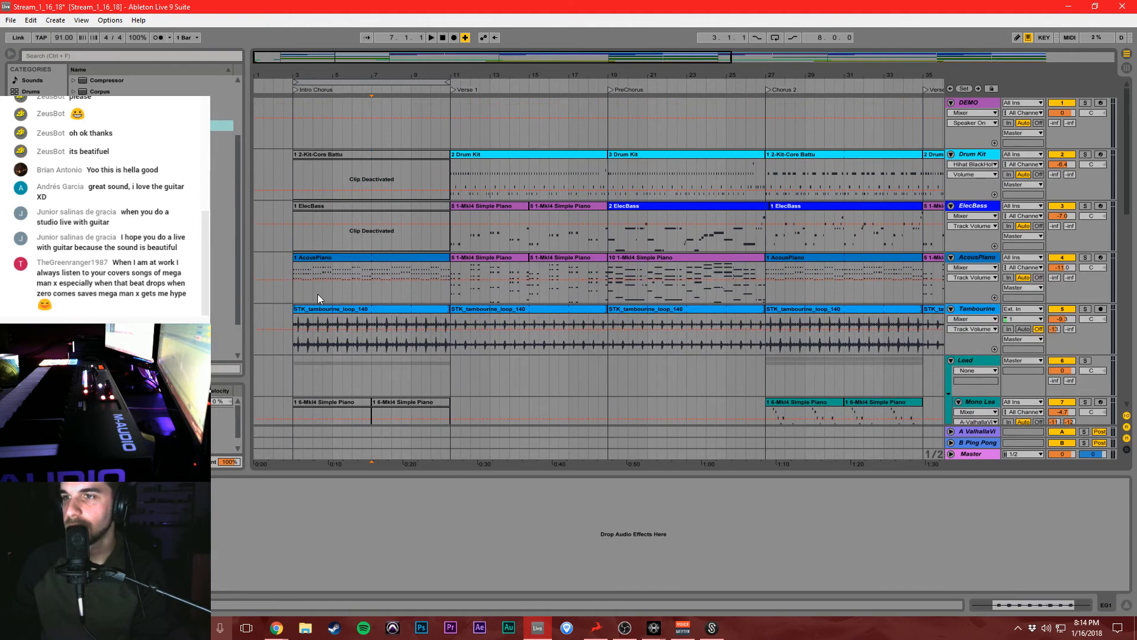
pyautogui.click(297, 293)
pyautogui.scroll(-10, 311, 286)
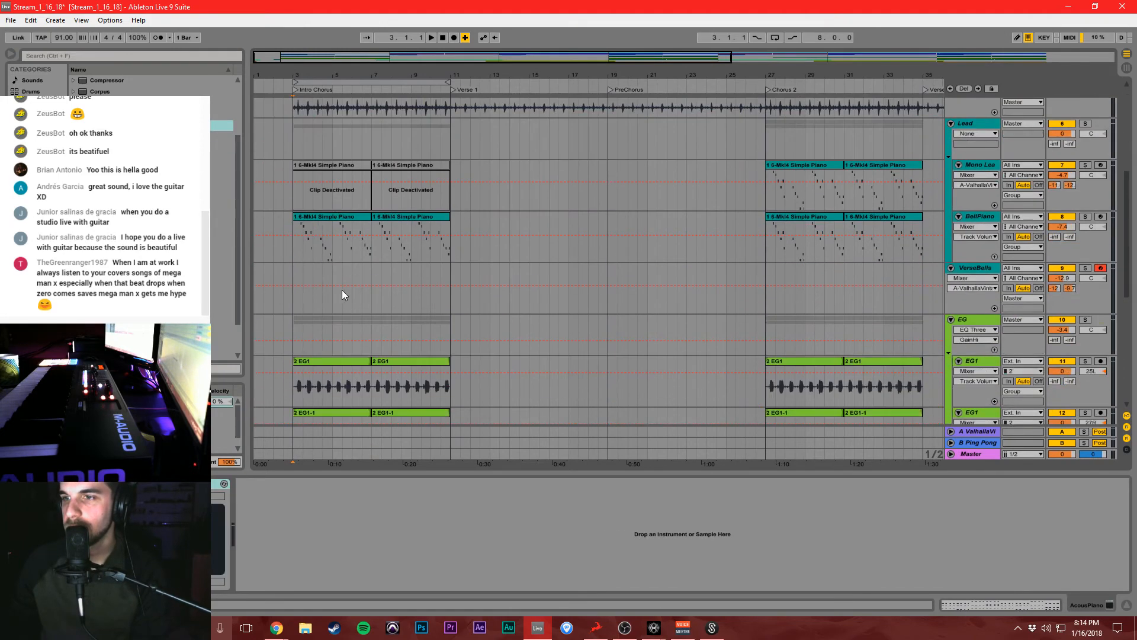
# Automate the EG group's EQ Three Device On so it is on until bar 7 and off from there.
pyautogui.click(975, 249)
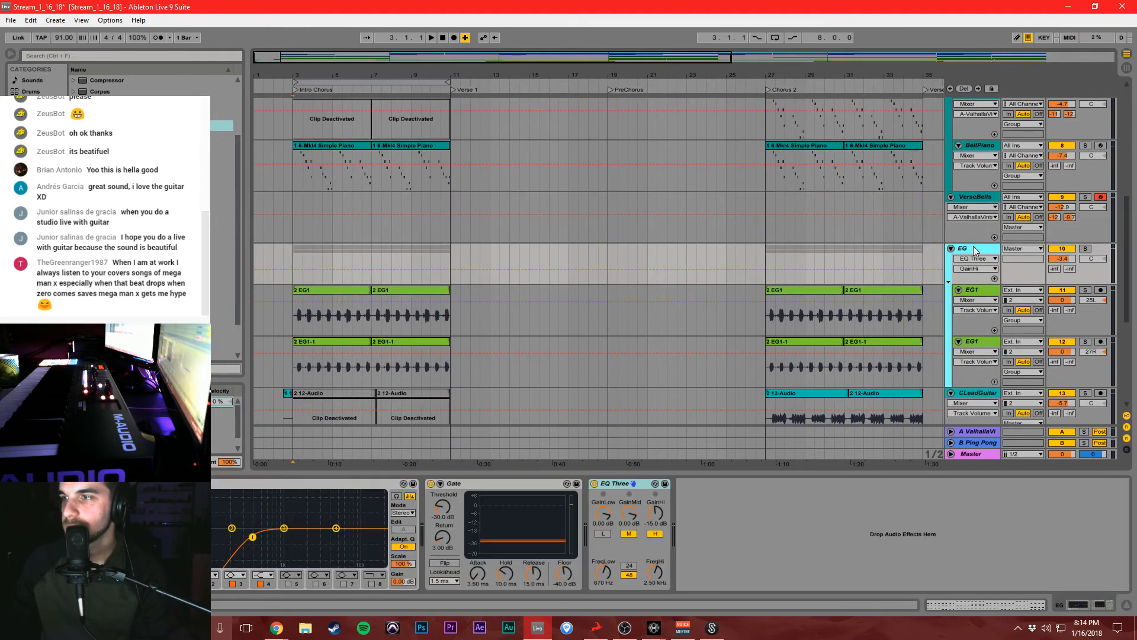
pyautogui.click(619, 484)
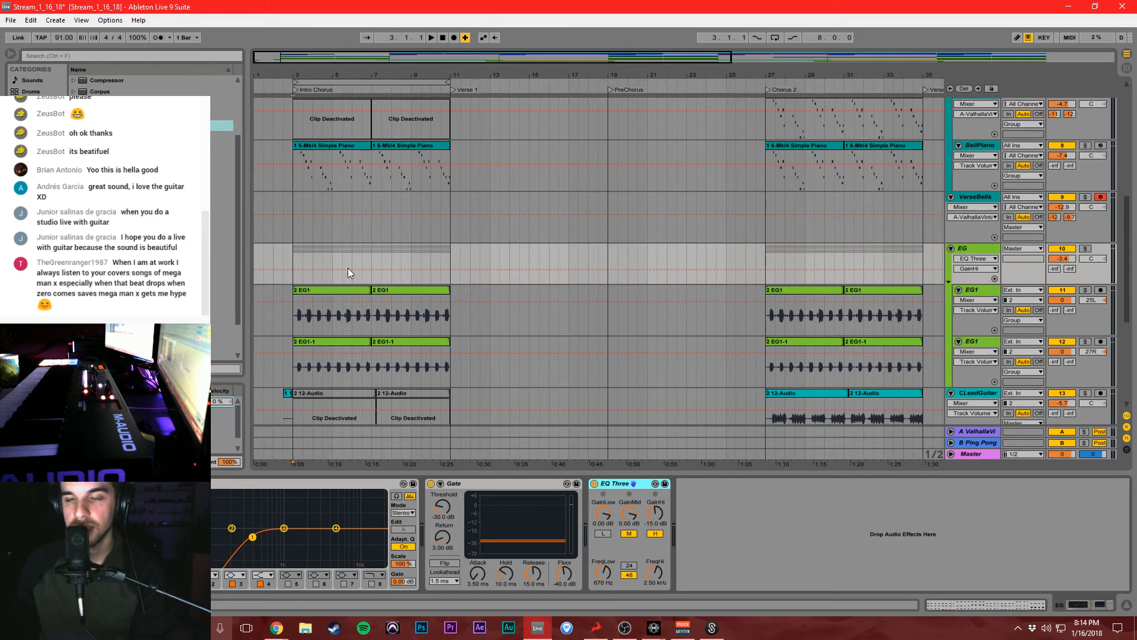
pyautogui.click(594, 484)
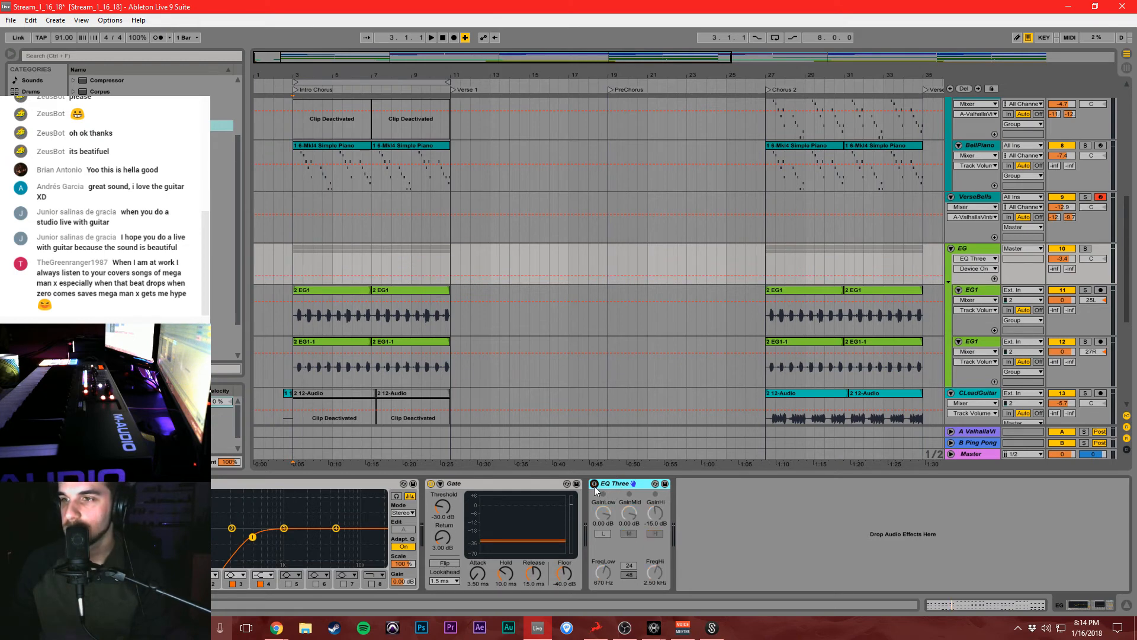
pyautogui.click(594, 484)
pyautogui.moveTo(370, 274); pyautogui.dragTo(289, 271)
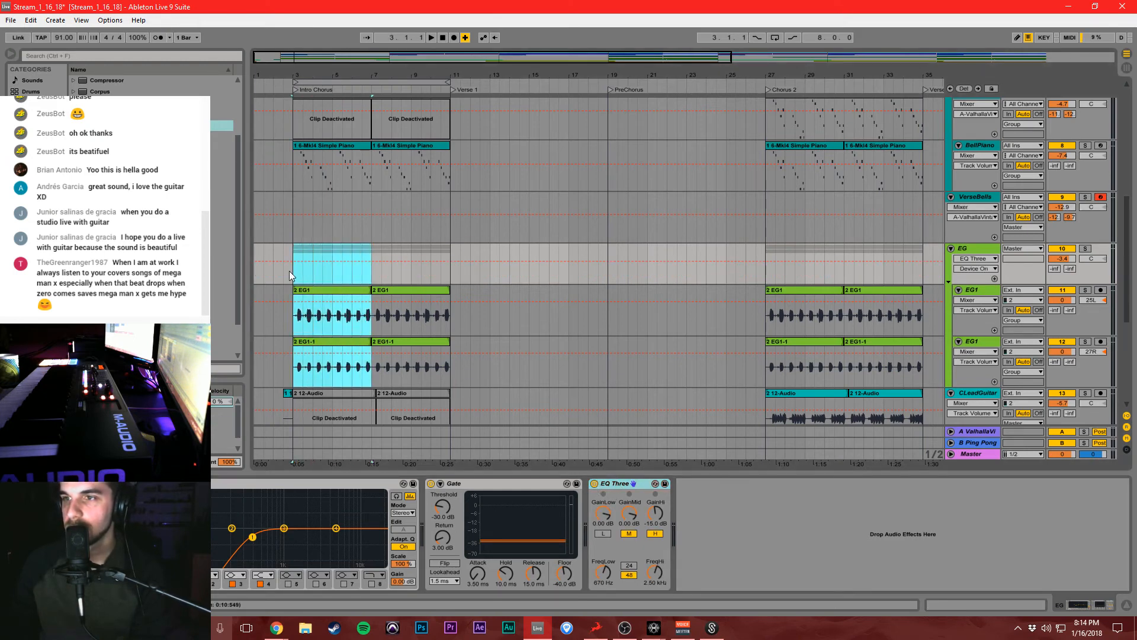
pyautogui.moveTo(374, 271)
pyautogui.mouseDown()
pyautogui.moveTo(468, 269)
pyautogui.moveTo(416, 277)
pyautogui.mouseUp()
pyautogui.click(395, 261)
pyautogui.click(468, 262)
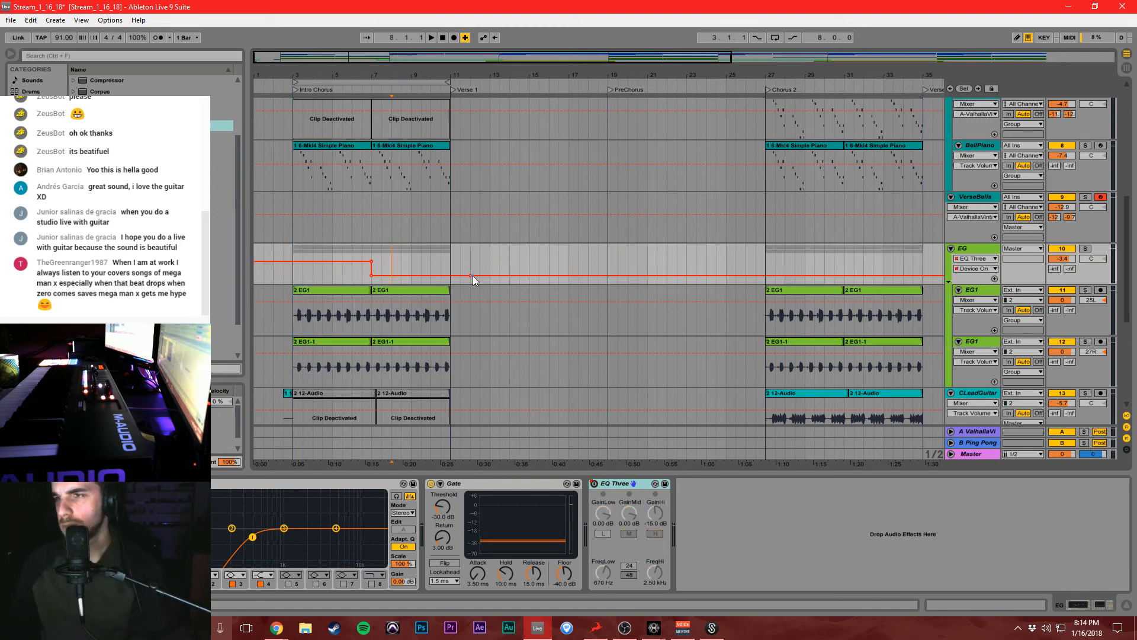
# Play the soloed EG group from bar 6 through the EQ switch at bar 7, then unsolo it.
pyautogui.click(305, 287)
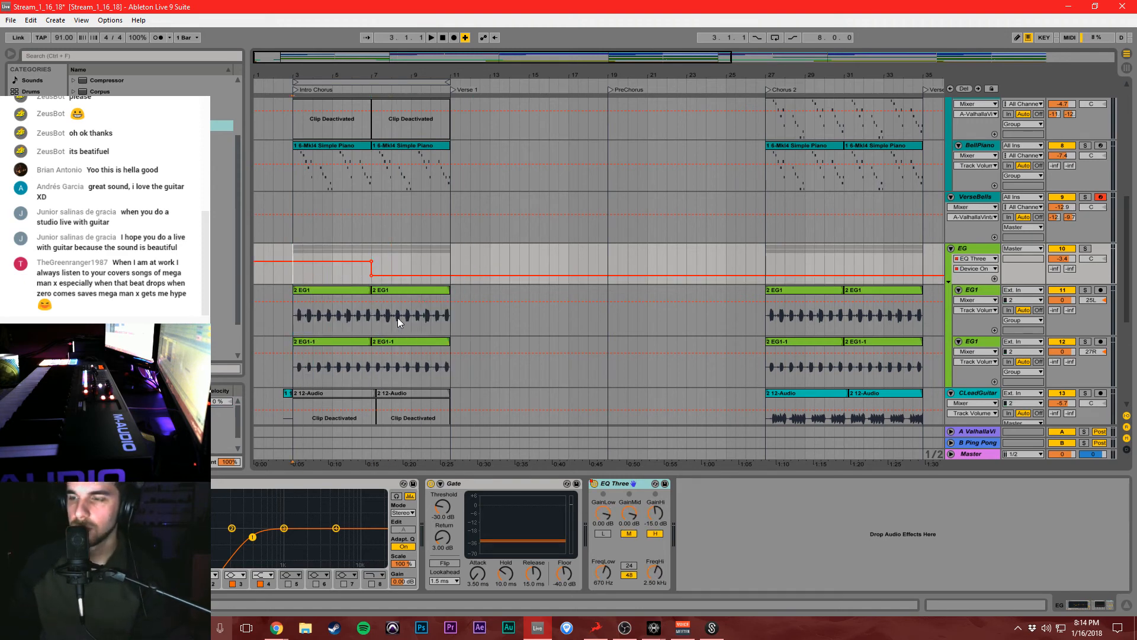
pyautogui.click(1085, 249)
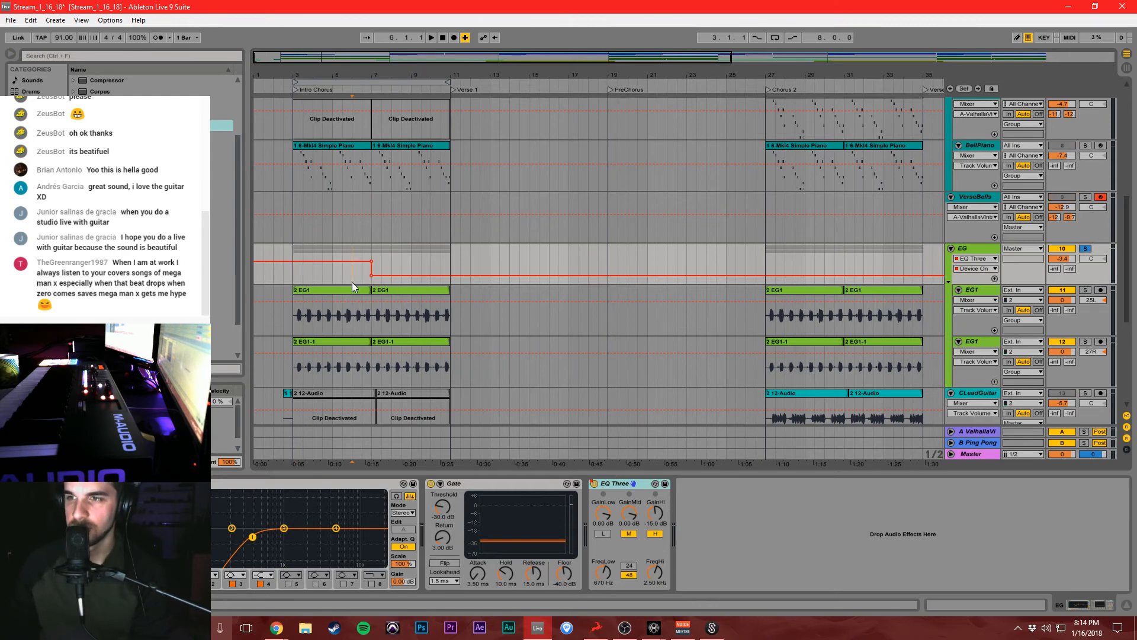
pyautogui.press('space')
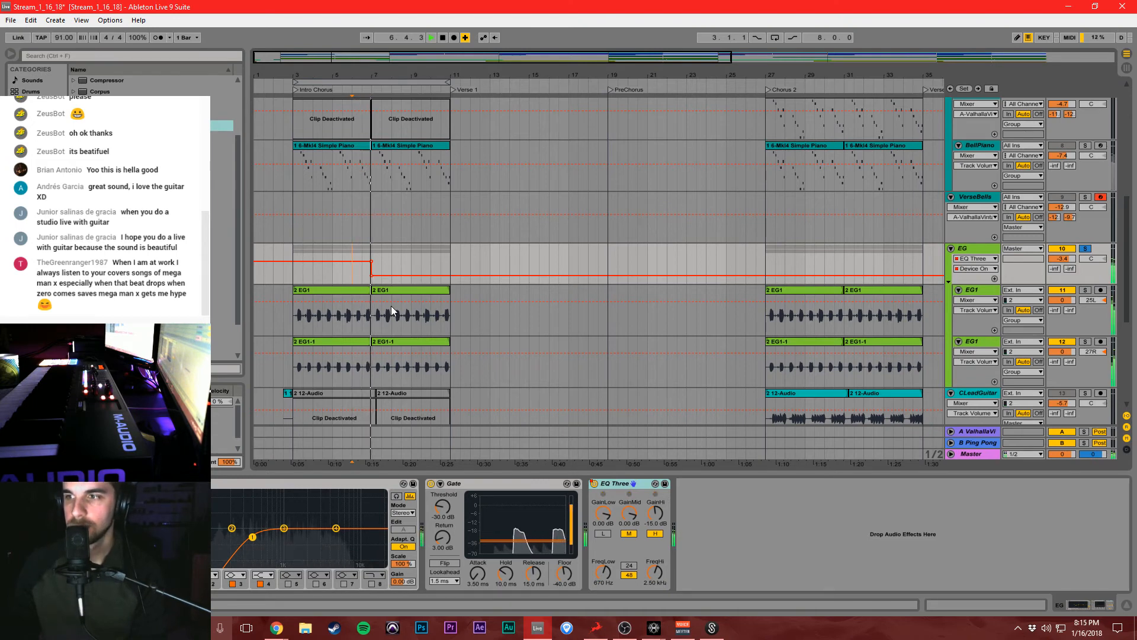
pyautogui.click(1086, 249)
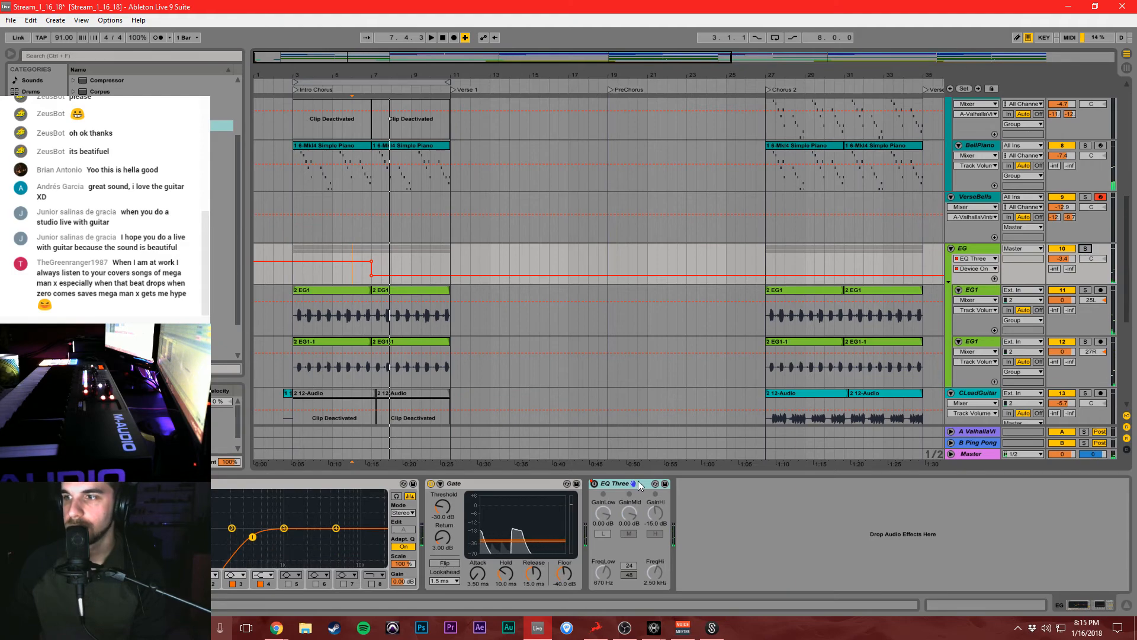
pyautogui.press('space')
# Copy the automated EQ Three onto the AcousPiano track and show its Device On automation.
pyautogui.scroll(10, 434, 237)
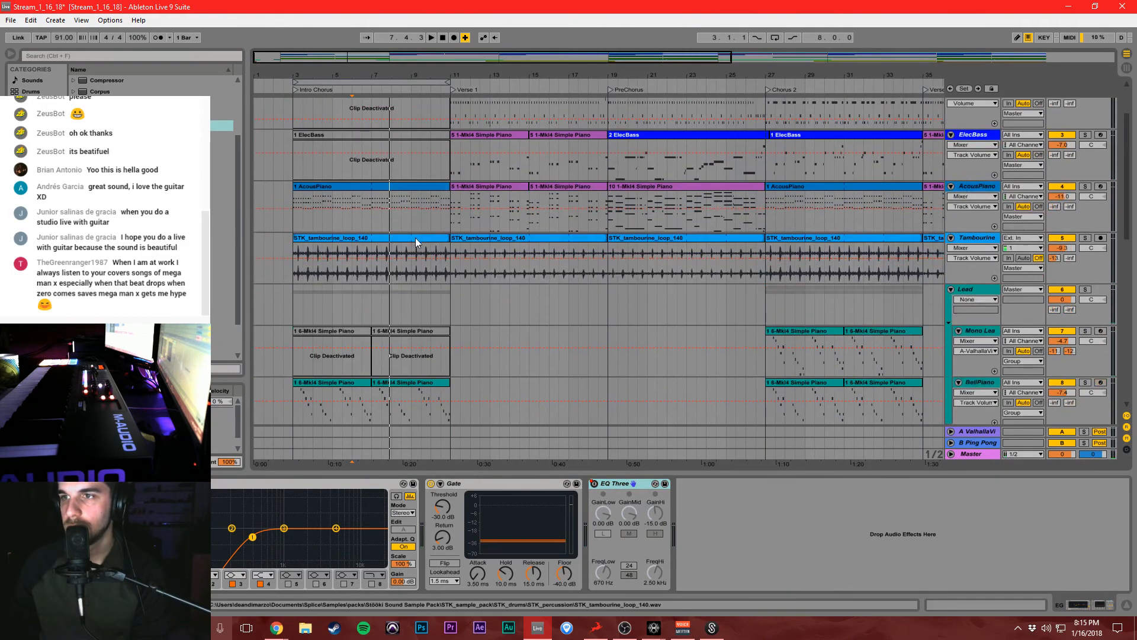
pyautogui.click(386, 294)
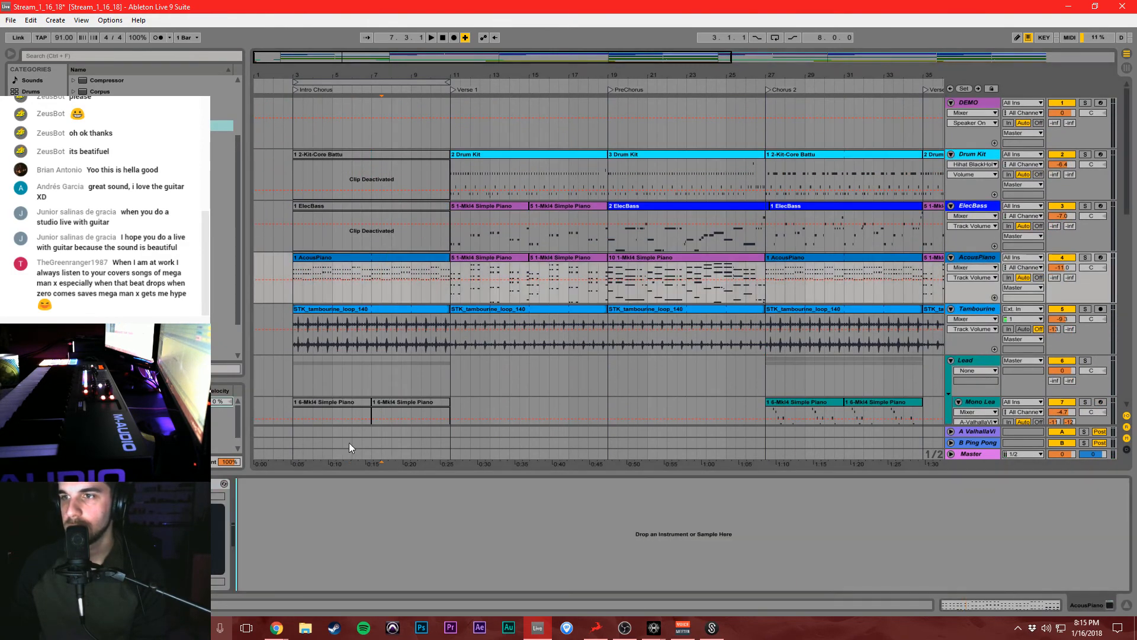
pyautogui.rightClick(241, 487)
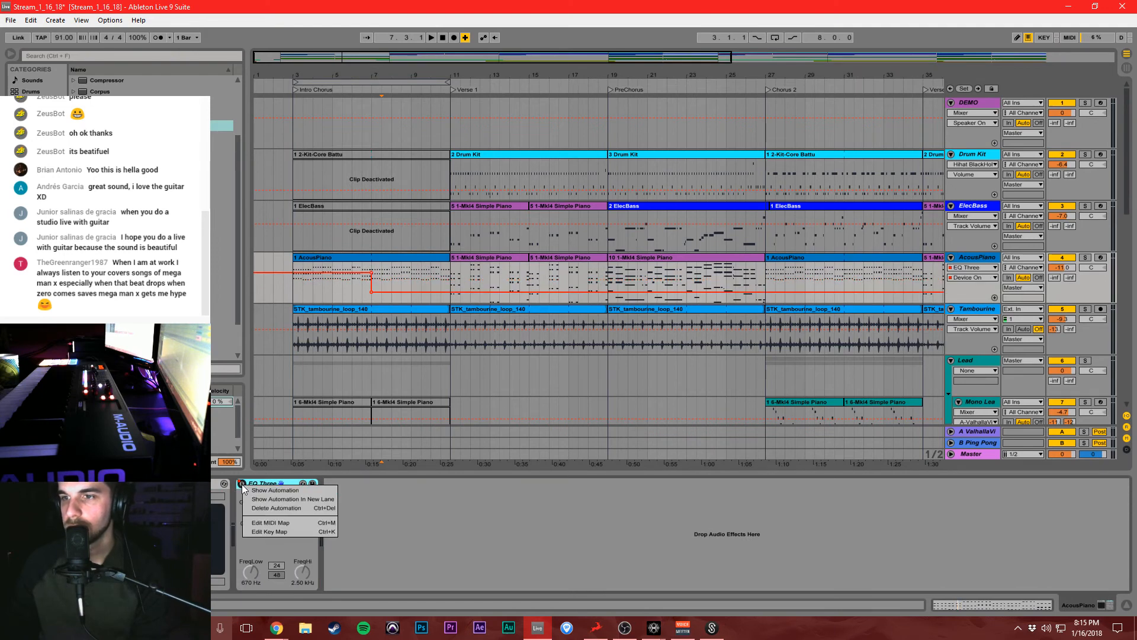
pyautogui.click(253, 493)
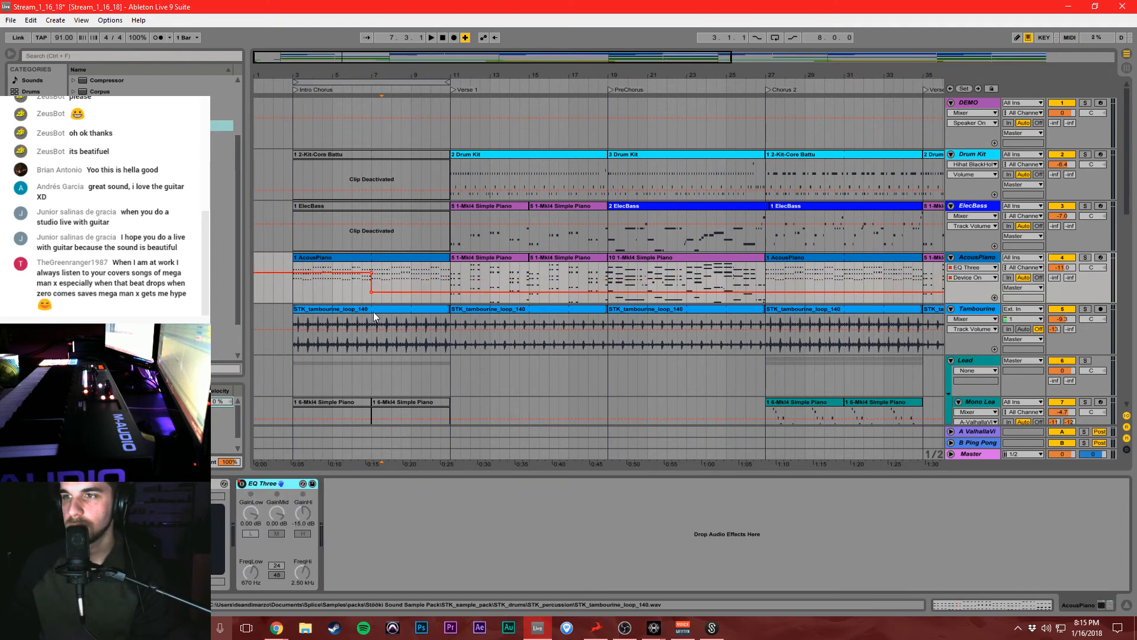
# Review the intro tracks and play the Intro Chorus from bar 3 through the EQ change at bar 7.
pyautogui.scroll(-2, 361, 344)
pyautogui.scroll(-6, 363, 339)
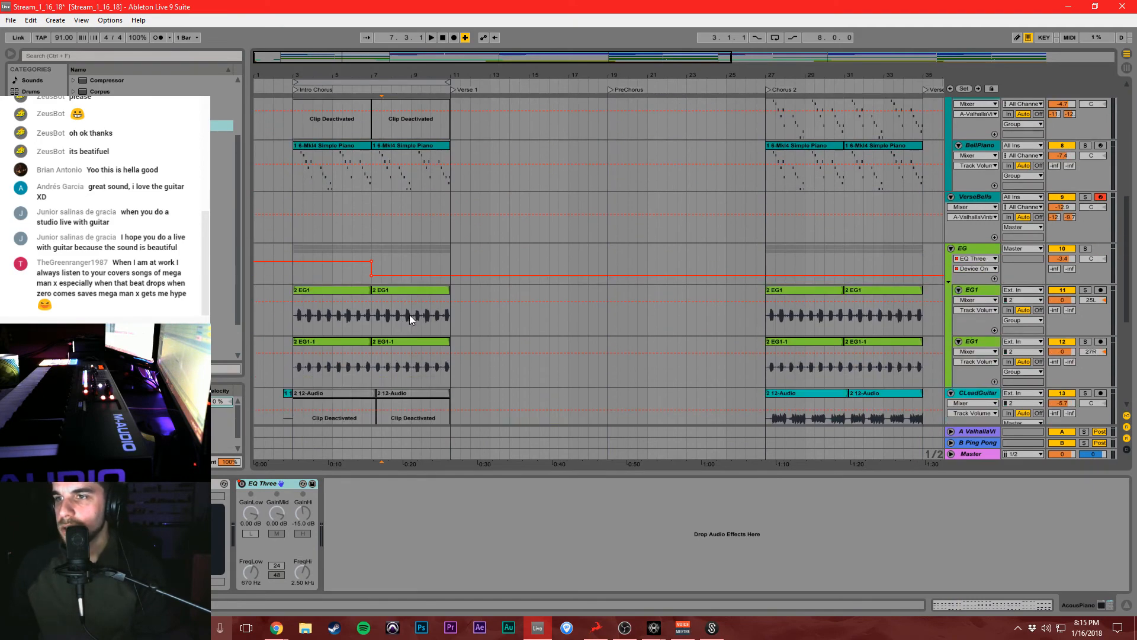
pyautogui.scroll(-5, 410, 315)
pyautogui.scroll(10, 417, 312)
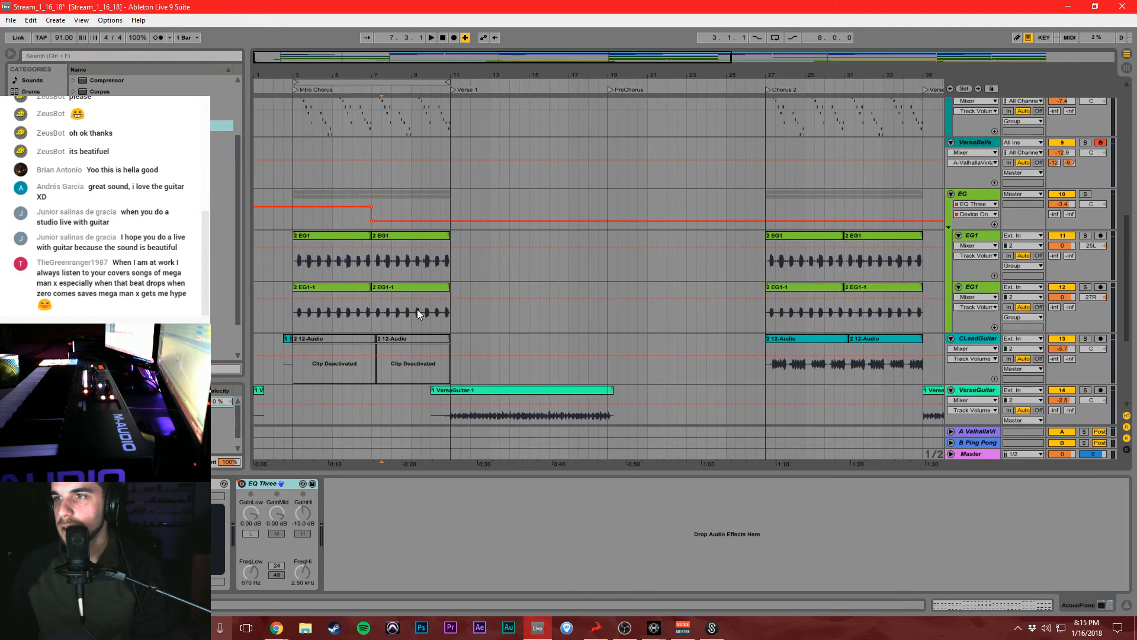
pyautogui.scroll(1, 418, 304)
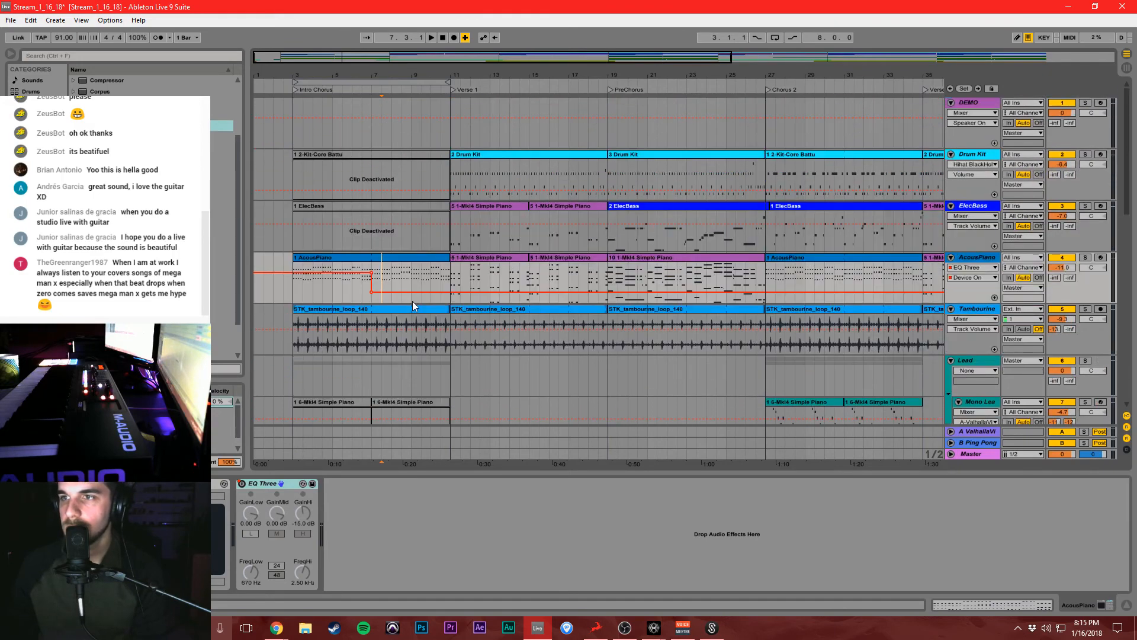
pyautogui.scroll(-3, 408, 301)
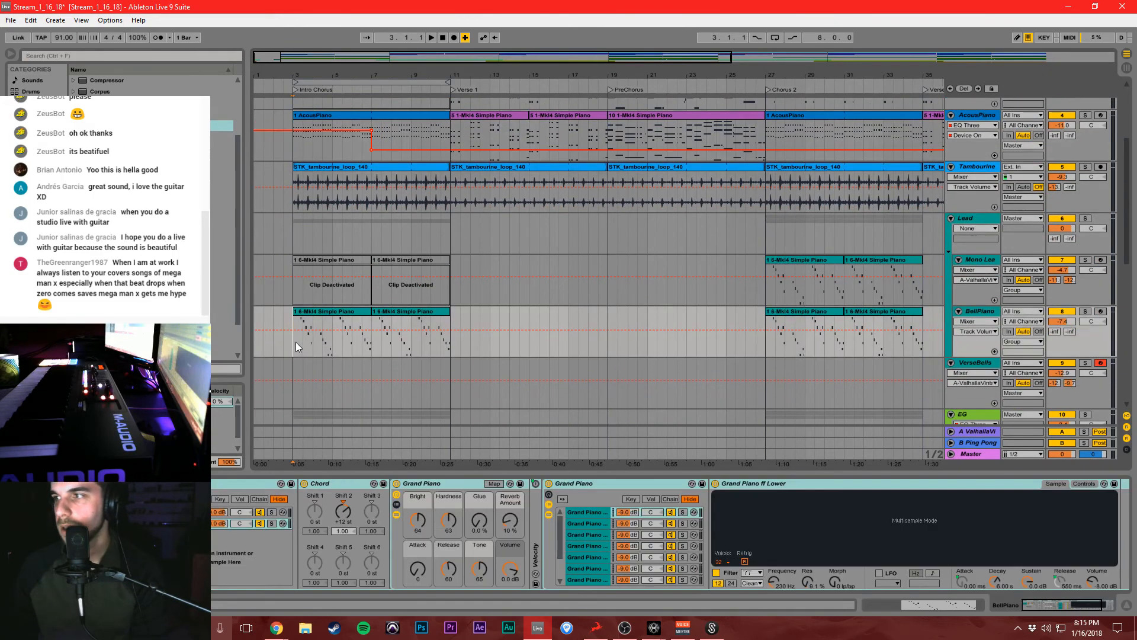
pyautogui.click(296, 343)
pyautogui.press('space')
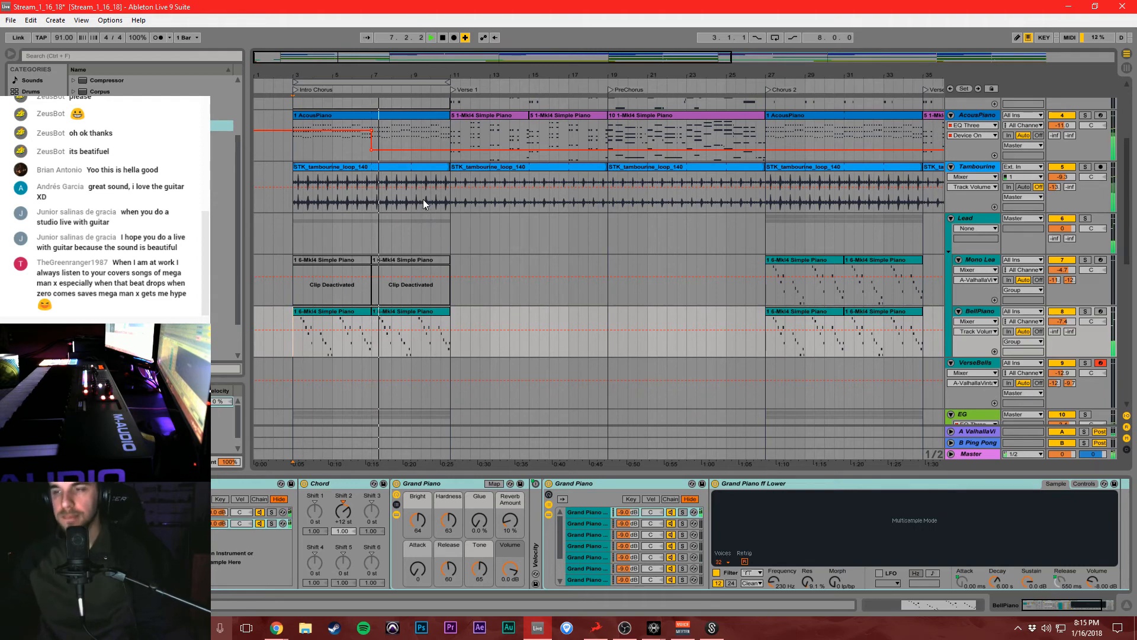
# Stop playback and reactivate the second intro clips, from about bar 7 to bar 11, on the Mono Lead and CLeadGuitar tracks.
pyautogui.press('space')
pyautogui.click(420, 262)
pyautogui.scroll(-5, 424, 284)
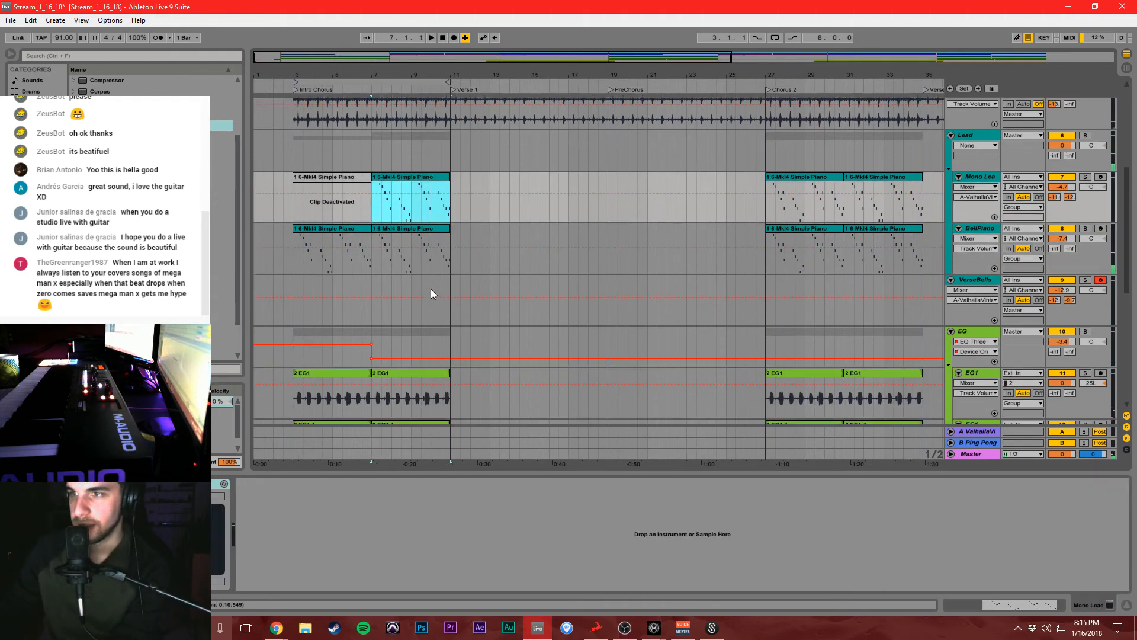
pyautogui.click(393, 321)
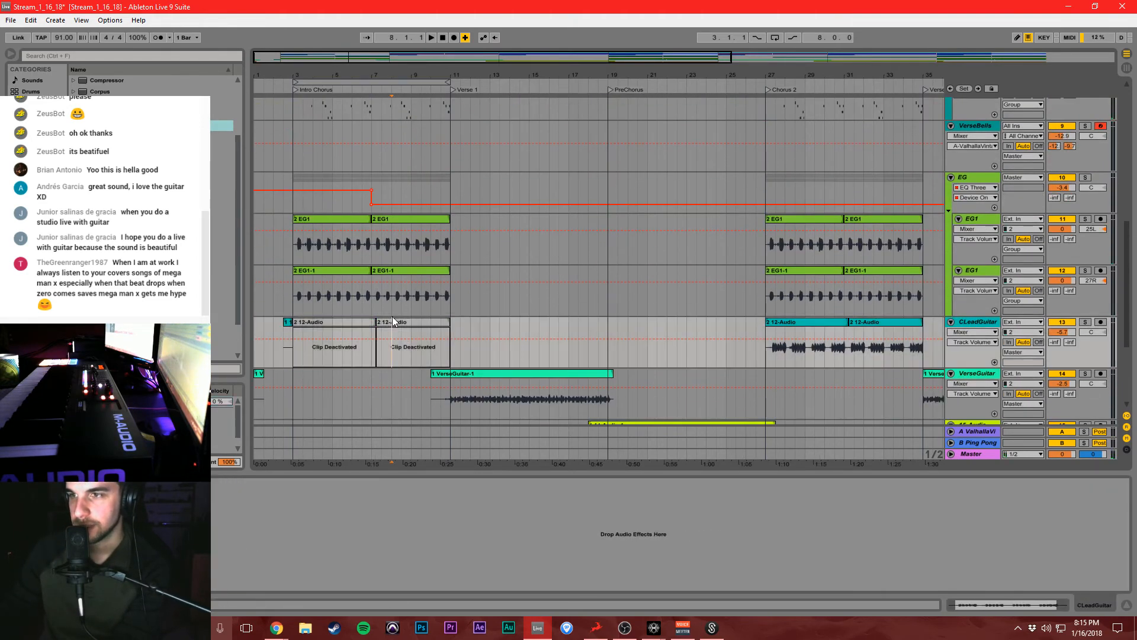
pyautogui.press('0')
pyautogui.scroll(-3, 417, 318)
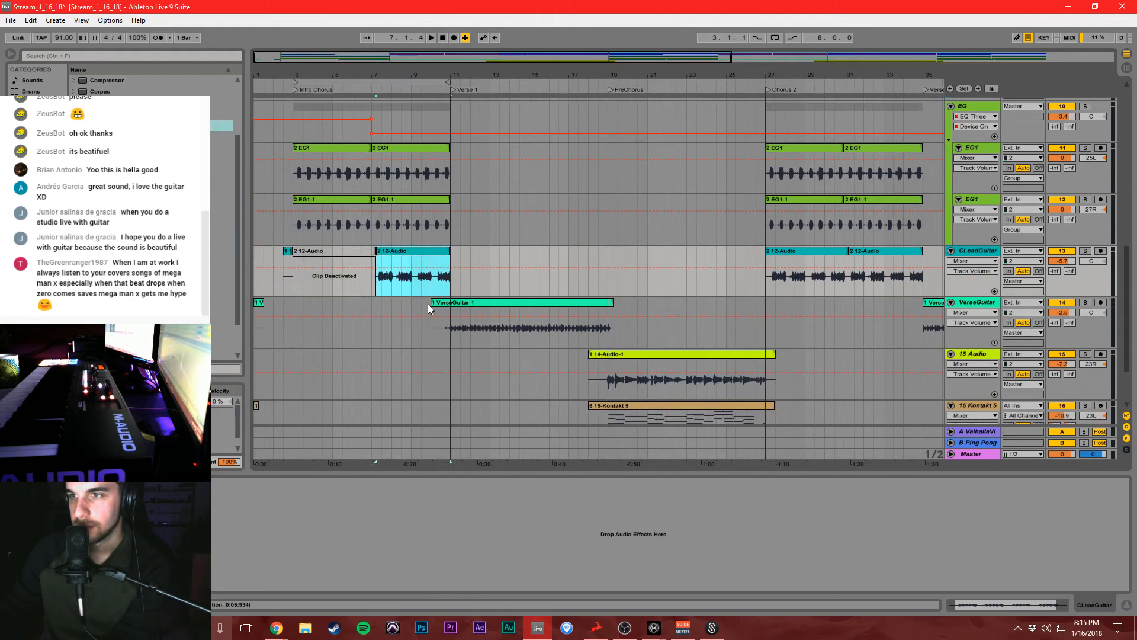
# Split the deactivated Drum Kit intro clip at bar 7 and reactivate its second half.
pyautogui.scroll(10, 421, 248)
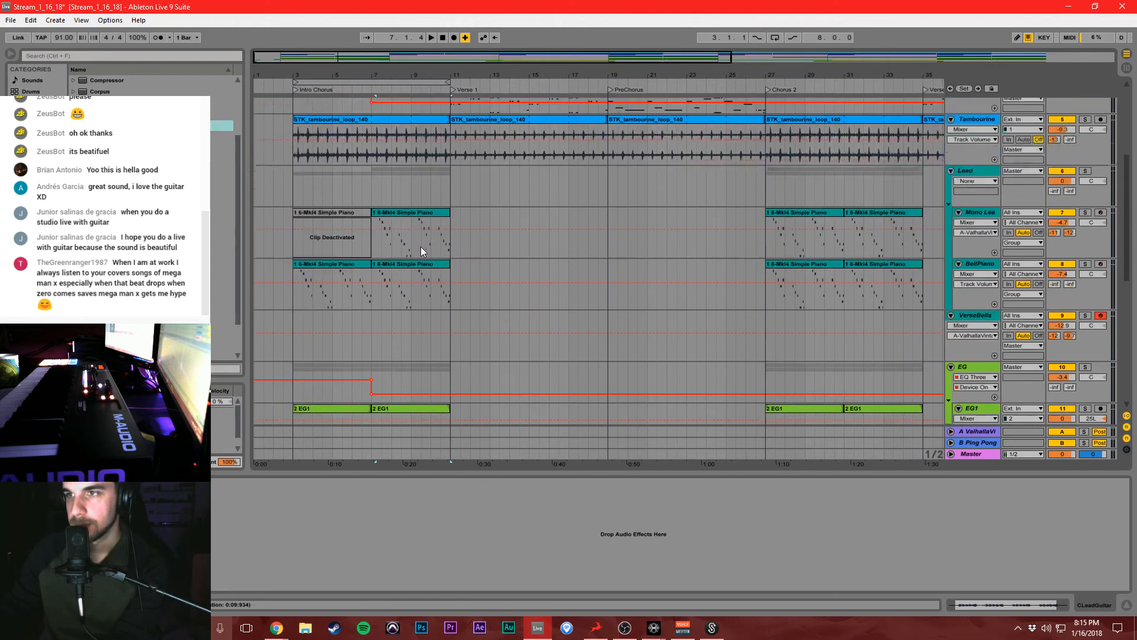
pyautogui.click(371, 173)
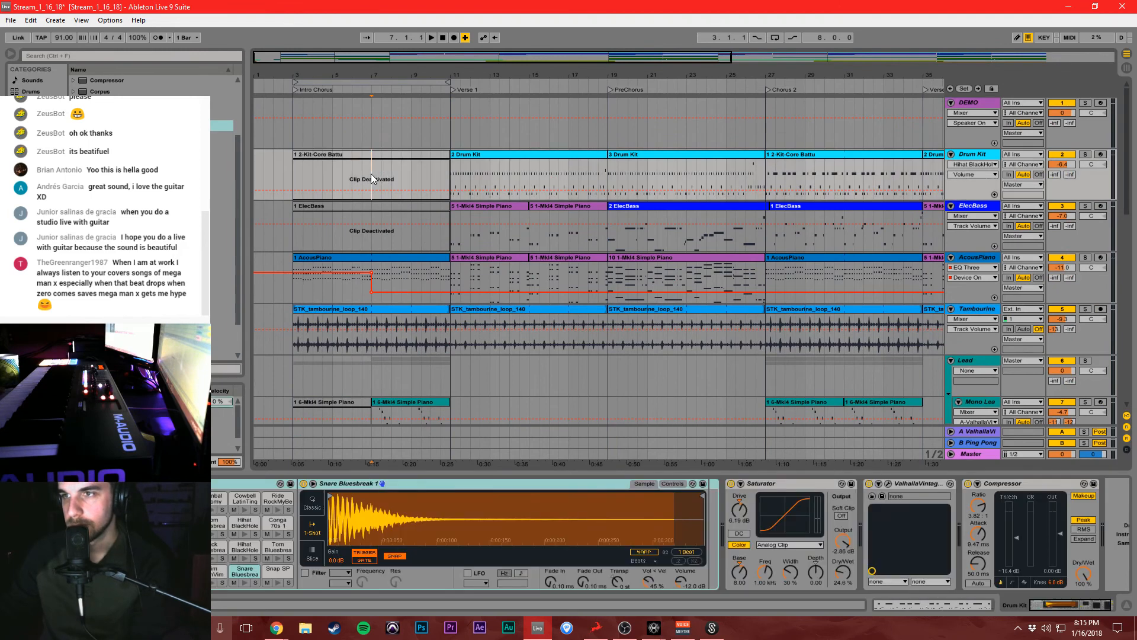
pyautogui.hotkey('ctrl', 'e')
pyautogui.click(396, 155)
pyautogui.press('0')
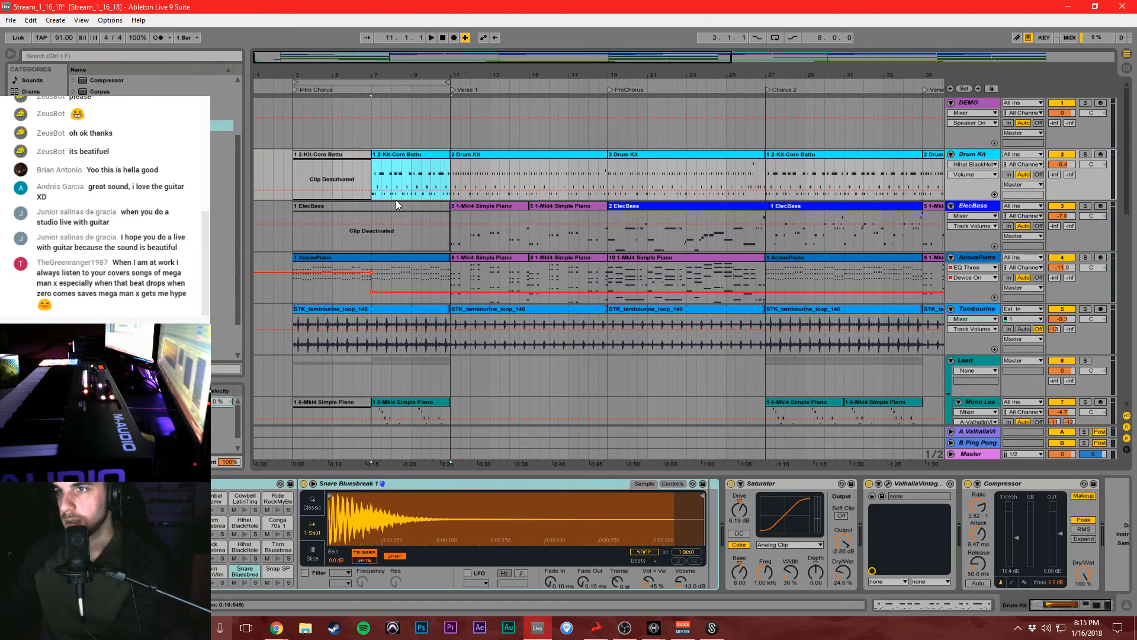
# Split the deactivated ElecBass intro clip at bar 7, reactivate its second half, and save the set.
pyautogui.click(372, 219)
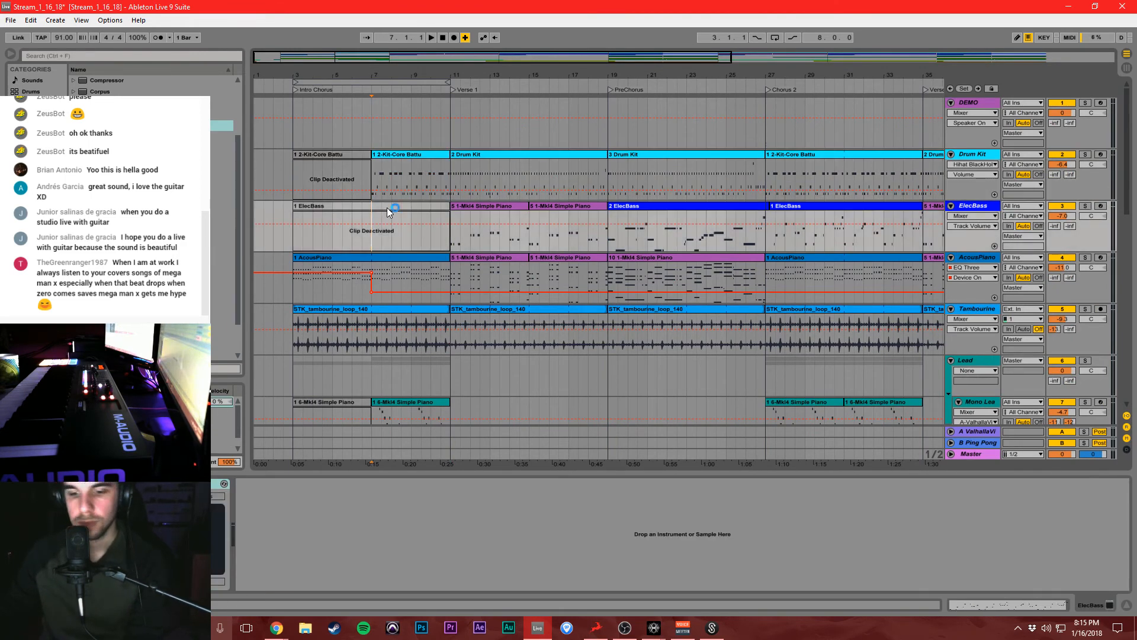
pyautogui.hotkey('ctrl', 'e')
pyautogui.click(392, 207)
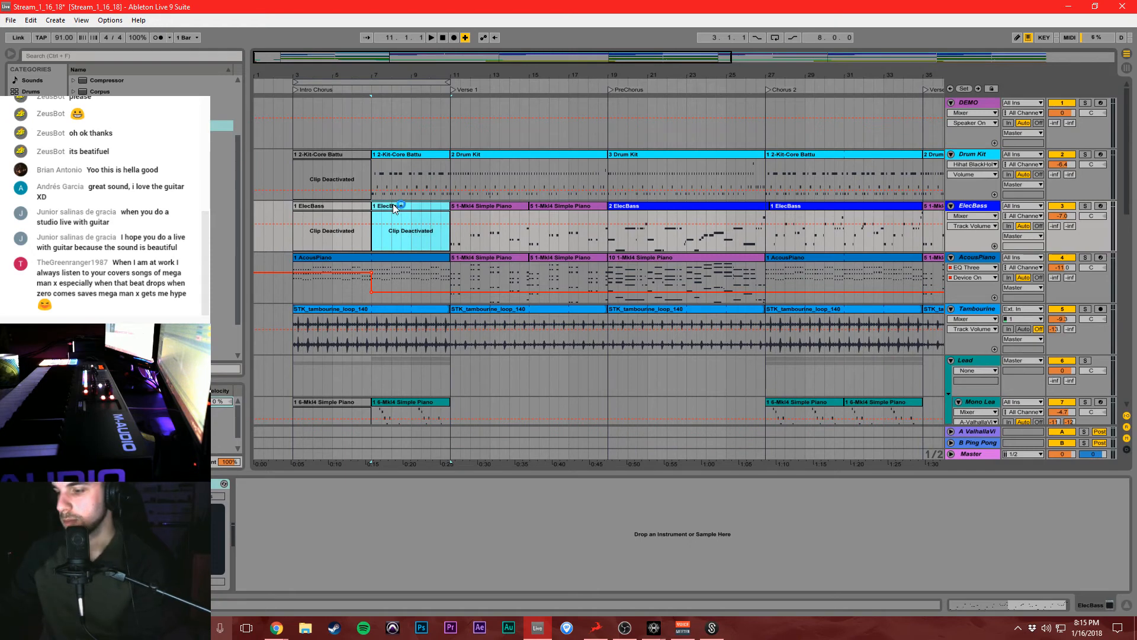
pyautogui.press('0')
pyautogui.hotkey('ctrl', 's')
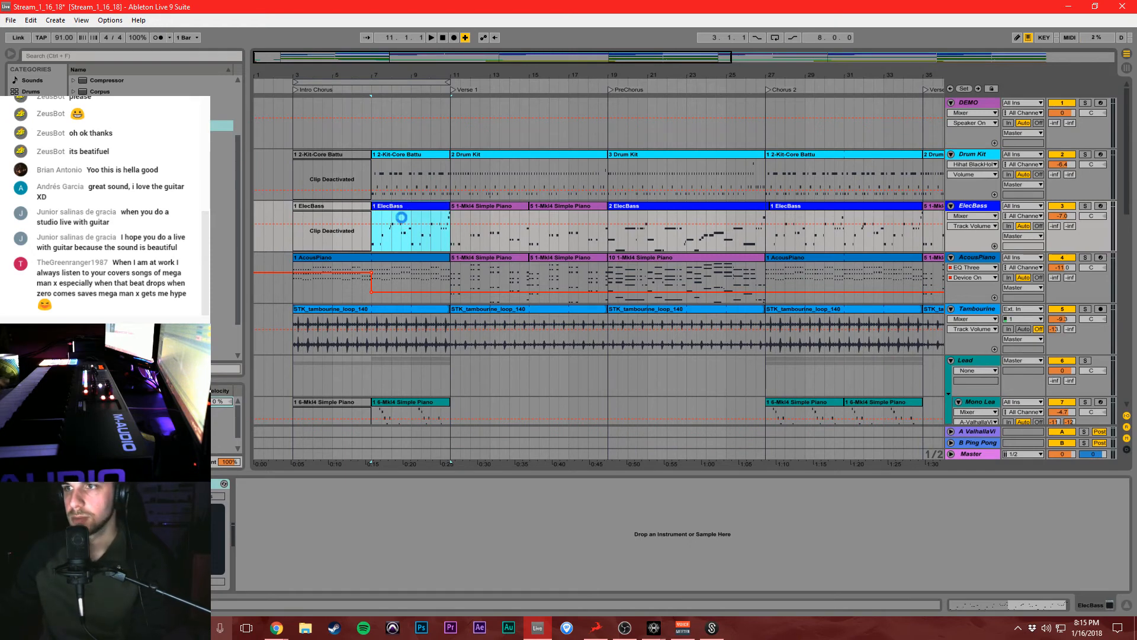
# Play the arrangement from bar 6 through the bar 7 entrance while checking the lower tracks.
pyautogui.click(351, 217)
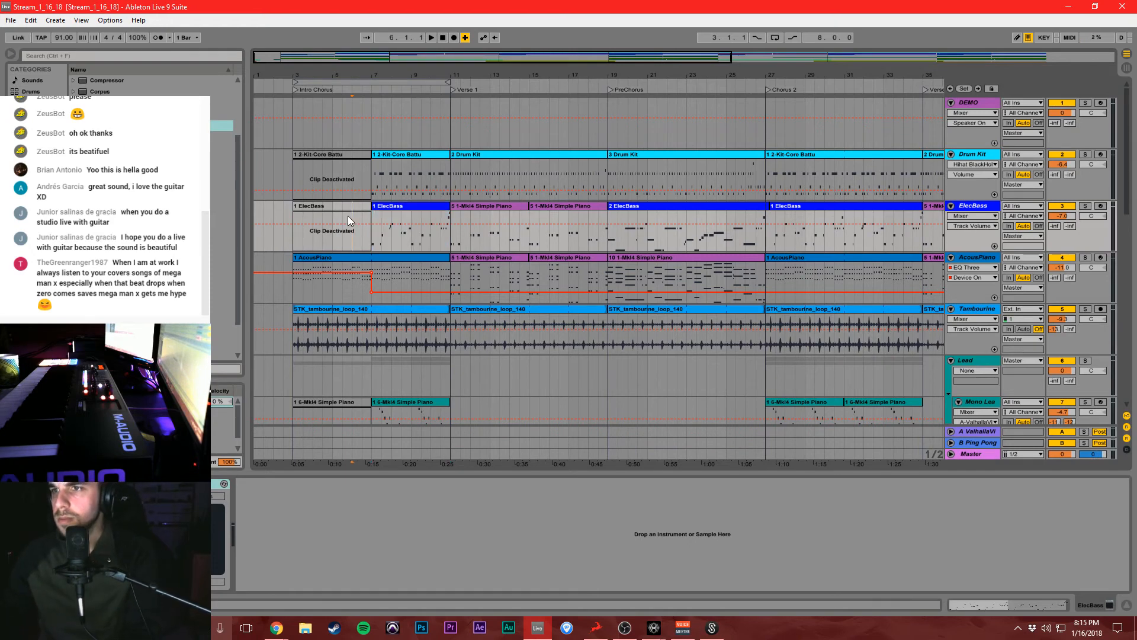
pyautogui.press('space')
pyautogui.scroll(-7, 501, 241)
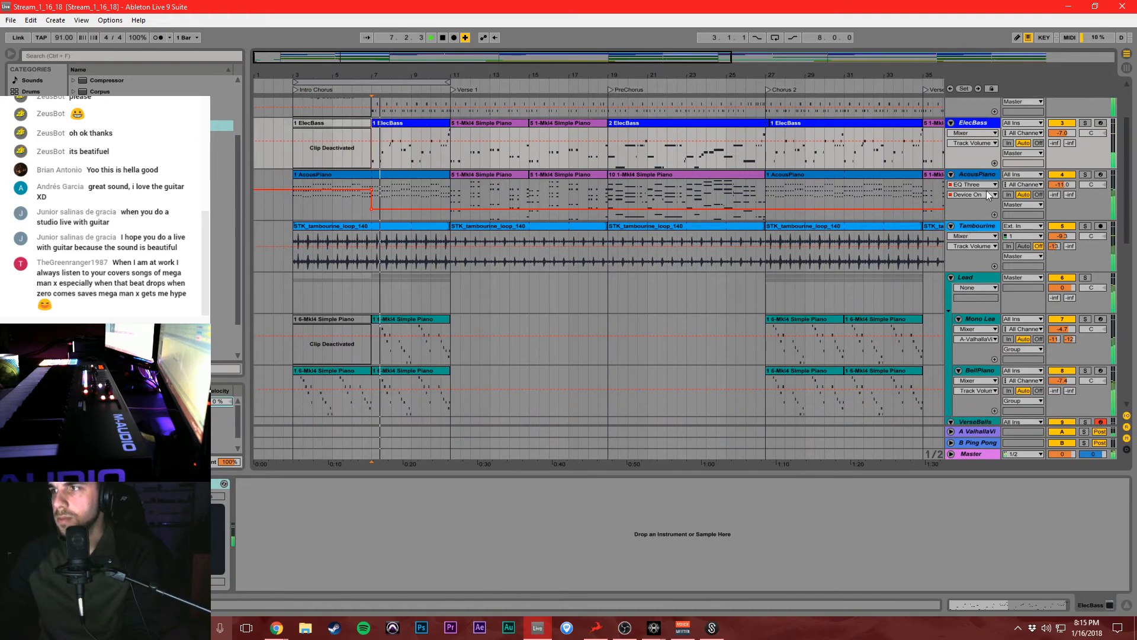
pyautogui.scroll(-15, 780, 264)
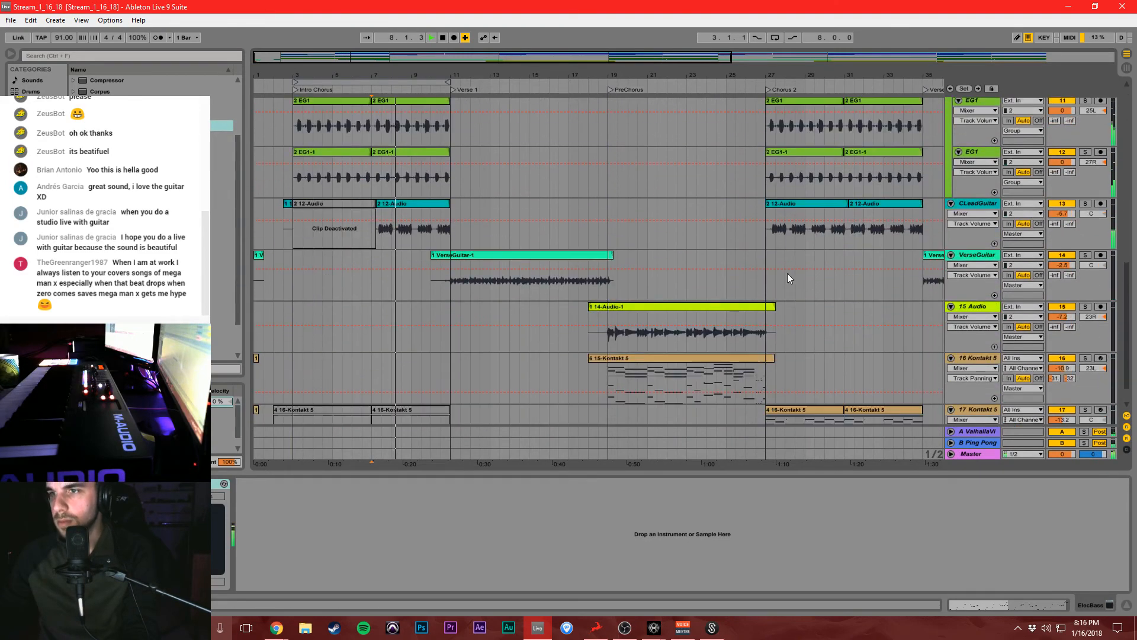
# Try the second intro clip on the 17 Kontakt 5 track activated, play it from bar 7, and deactivate it again.
pyautogui.click(376, 404)
pyautogui.press('0')
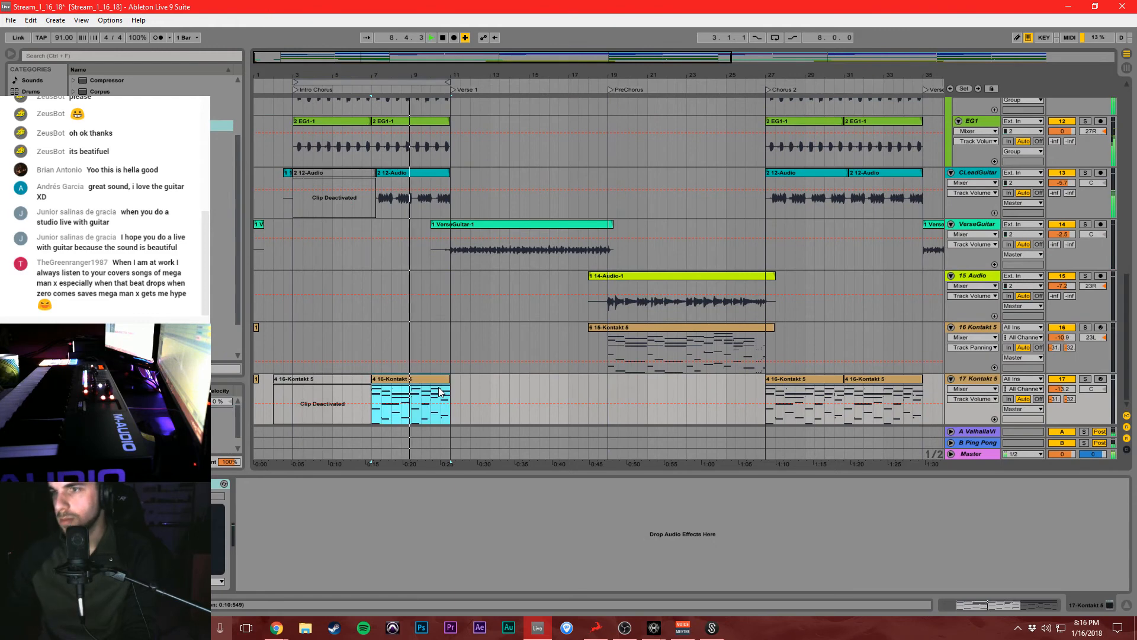
pyautogui.click(377, 397)
pyautogui.press('space')
pyautogui.press('space')
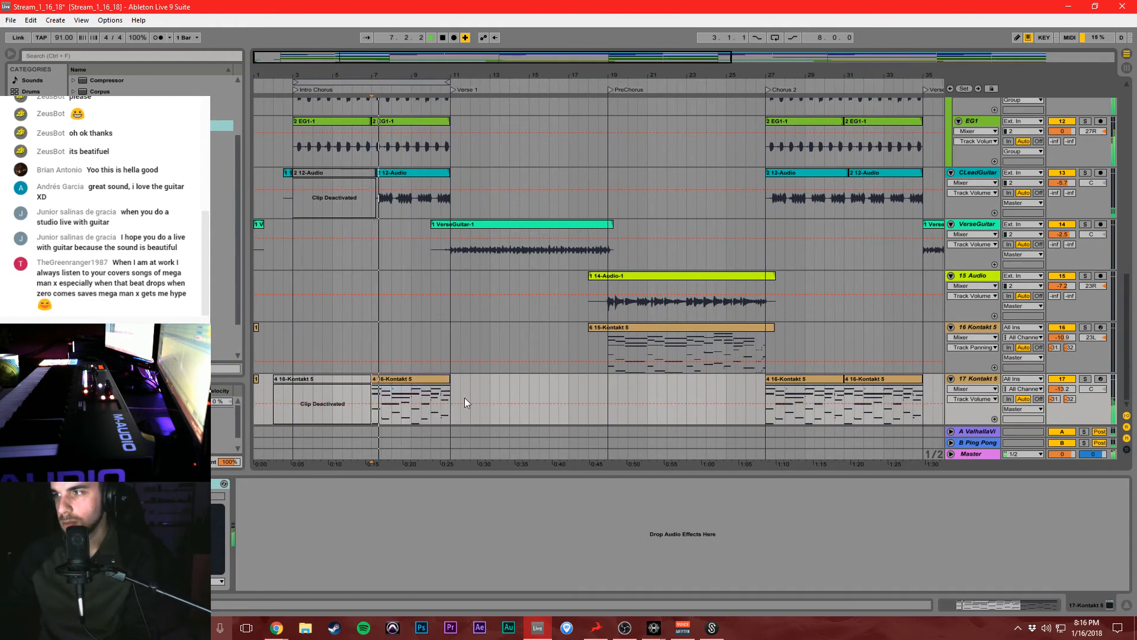
pyautogui.click(407, 380)
pyautogui.press('space')
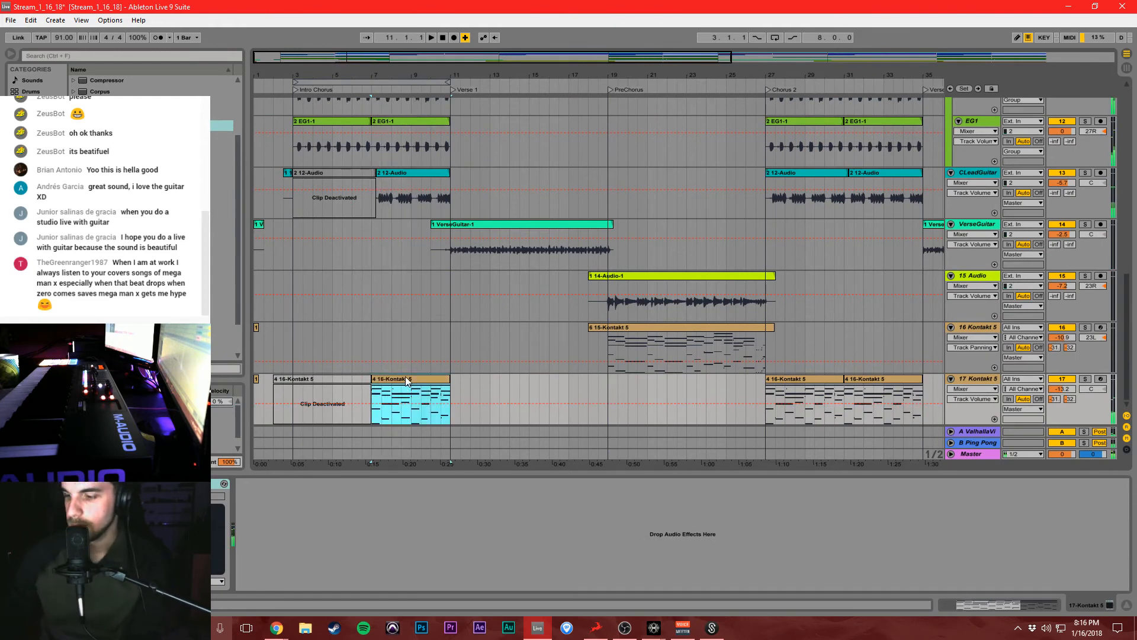
pyautogui.press('0')
pyautogui.click(412, 344)
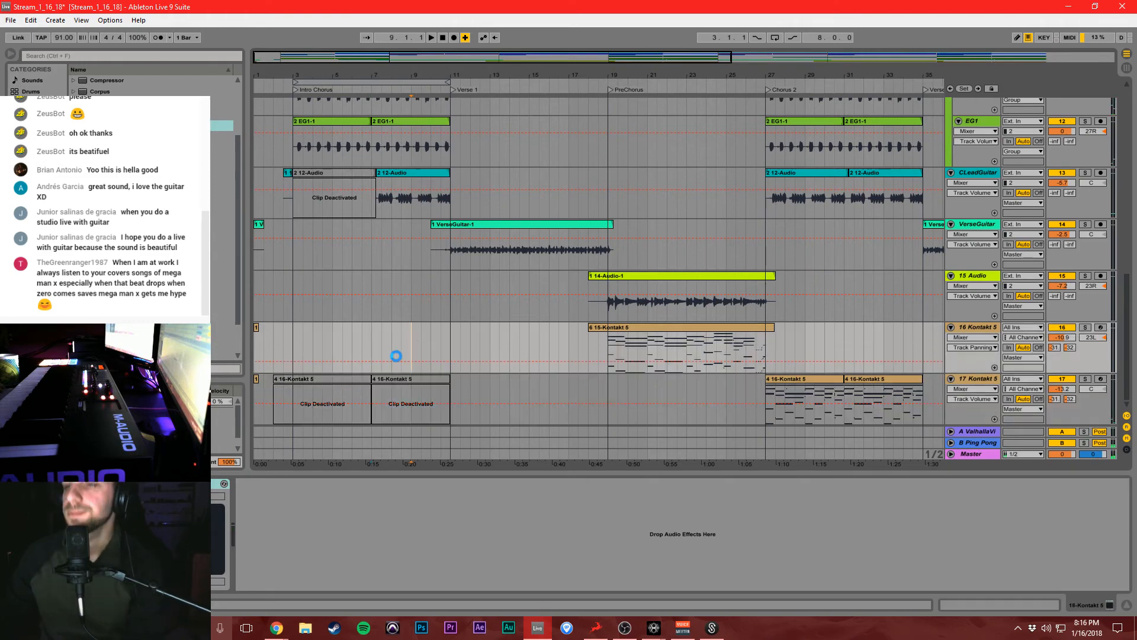
# Extend the start of the active Drum Kit intro clip back to 6.3 and play the new lead-in.
pyautogui.scroll(12, 397, 355)
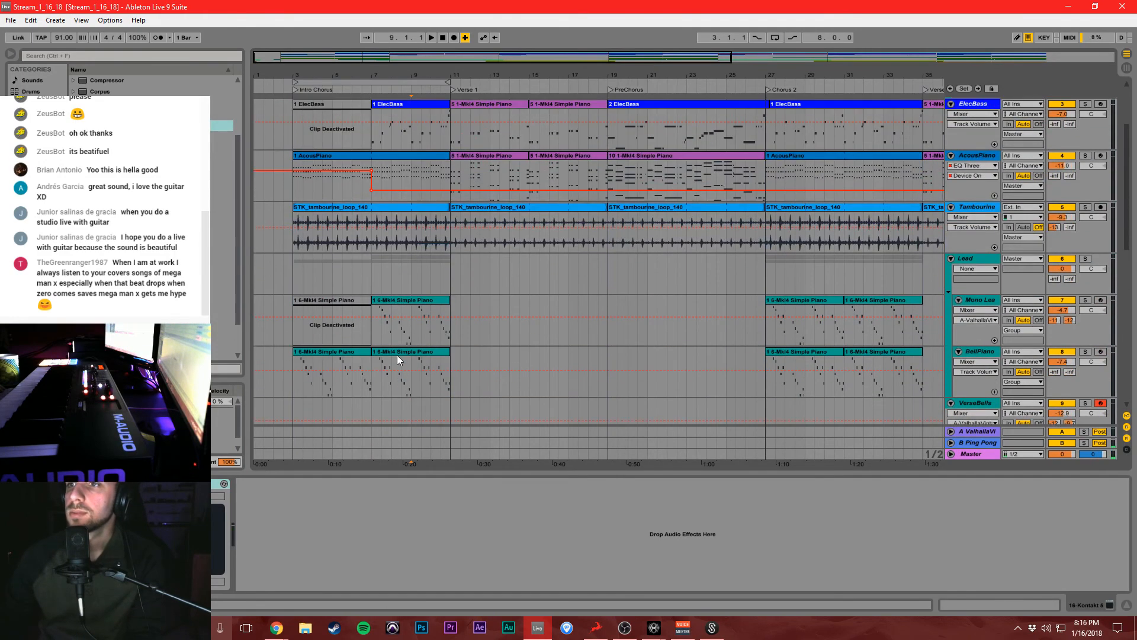
pyautogui.scroll(4, 397, 354)
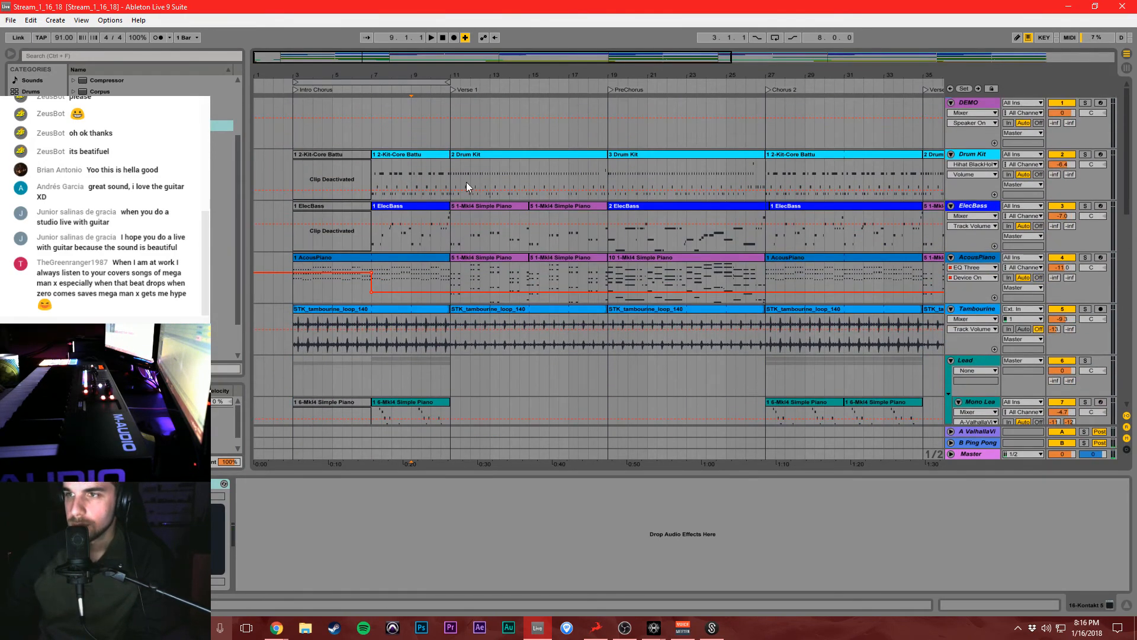
pyautogui.moveTo(374, 154); pyautogui.dragTo(365, 155)
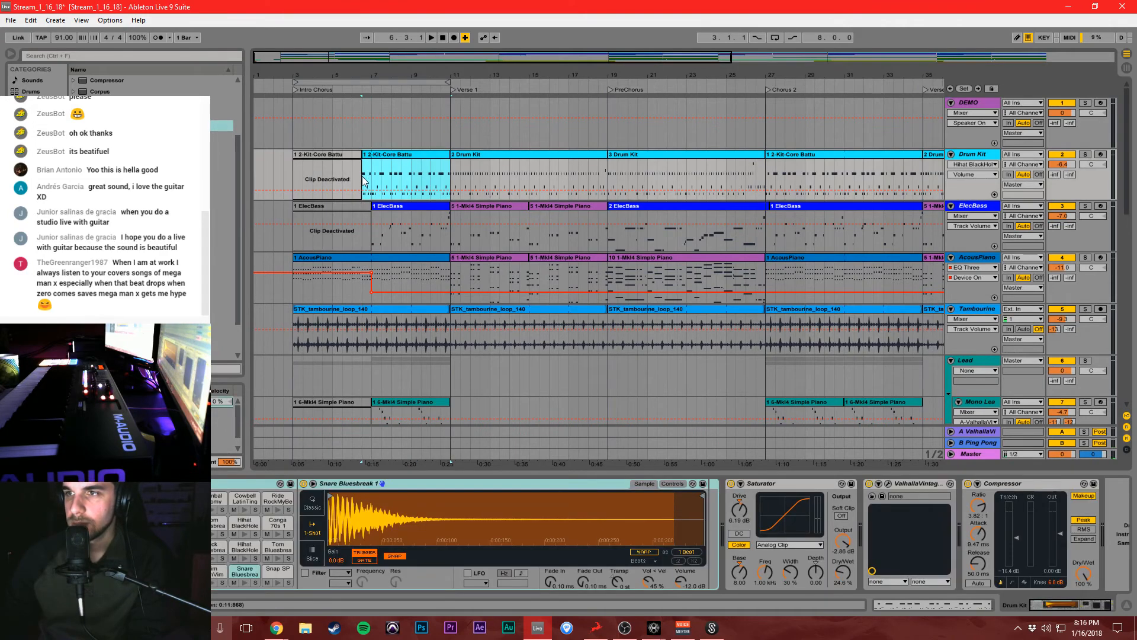
pyautogui.click(364, 181)
pyautogui.press('space')
pyautogui.press('space')
# Open the notes of the extended Drum Kit intro clip and consolidate it into a single clip.
pyautogui.click(369, 155)
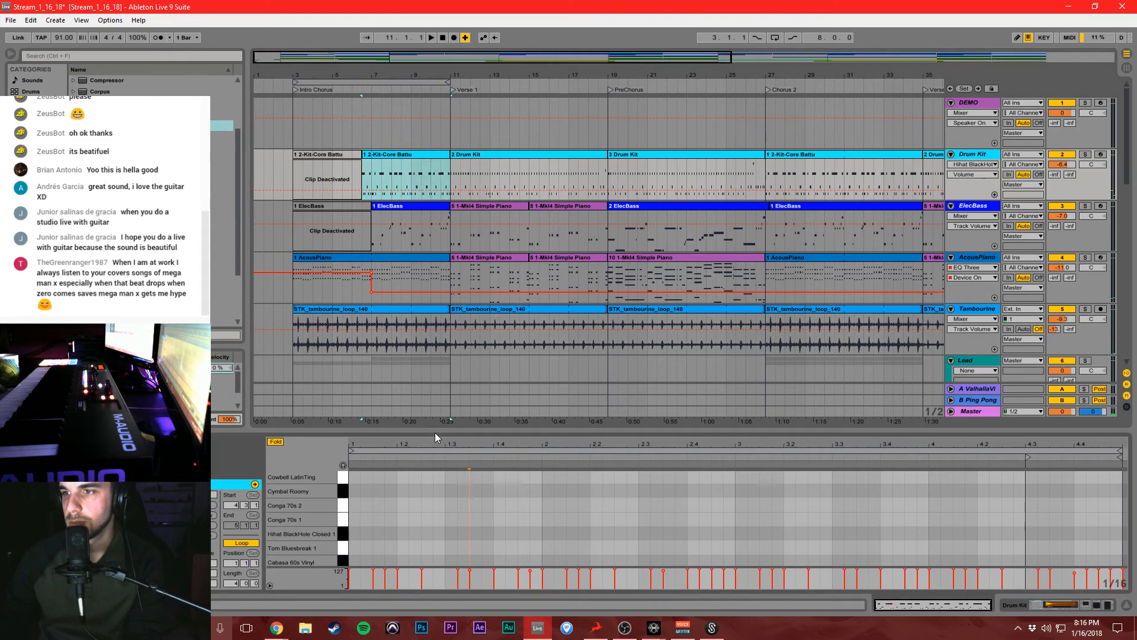
pyautogui.moveTo(435, 433); pyautogui.dragTo(446, 141)
pyautogui.click(407, 240)
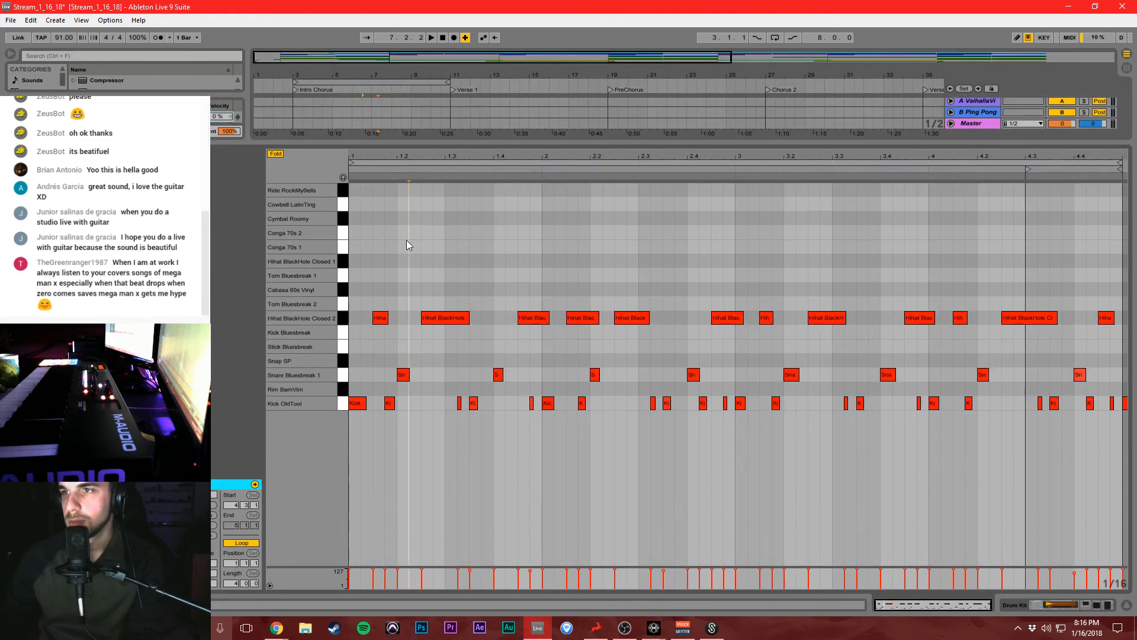
pyautogui.click(421, 246)
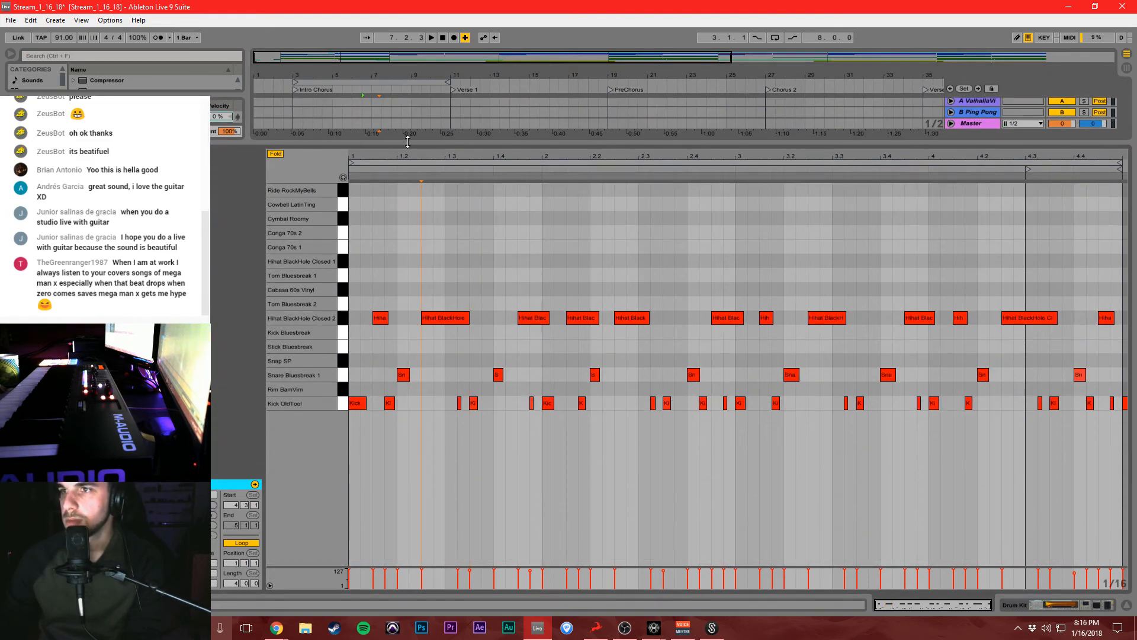
pyautogui.moveTo(409, 143); pyautogui.dragTo(400, 367)
pyautogui.click(382, 110)
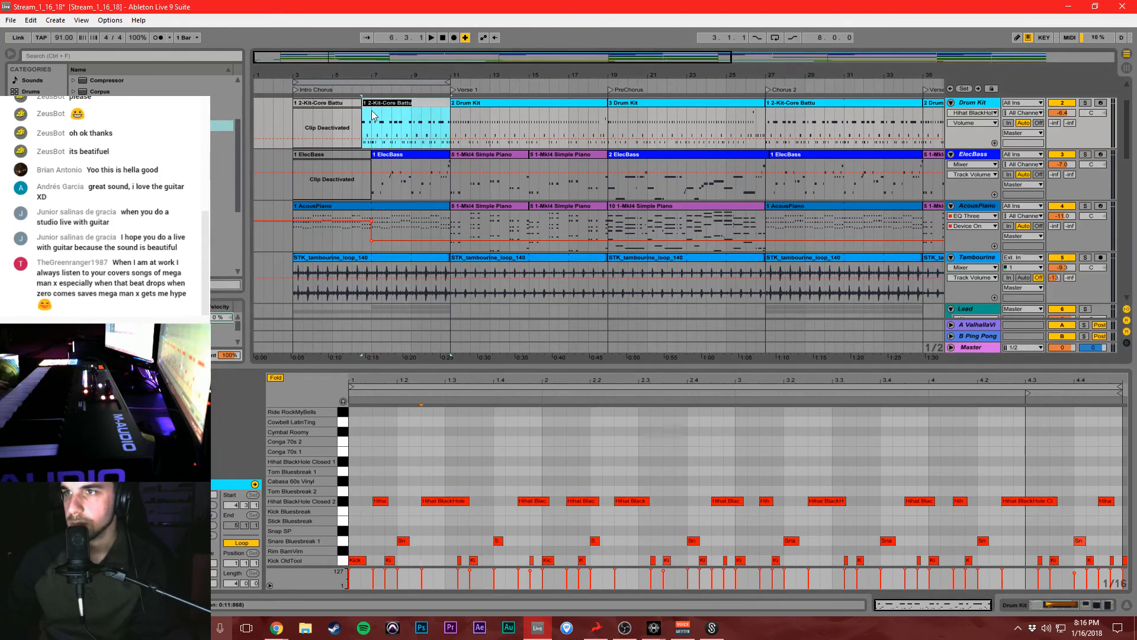
pyautogui.hotkey('ctrl', 'j')
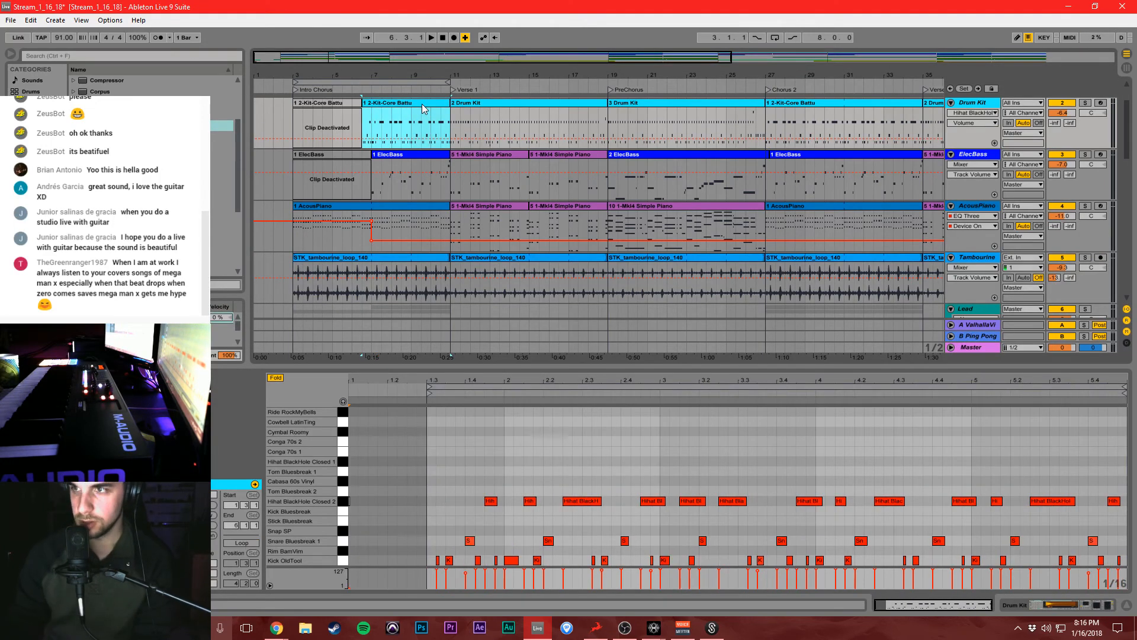
# Delete the kick, snare and hi-hat notes between 1.3 and bar 2 of the consolidated drum clip.
pyautogui.click(458, 447)
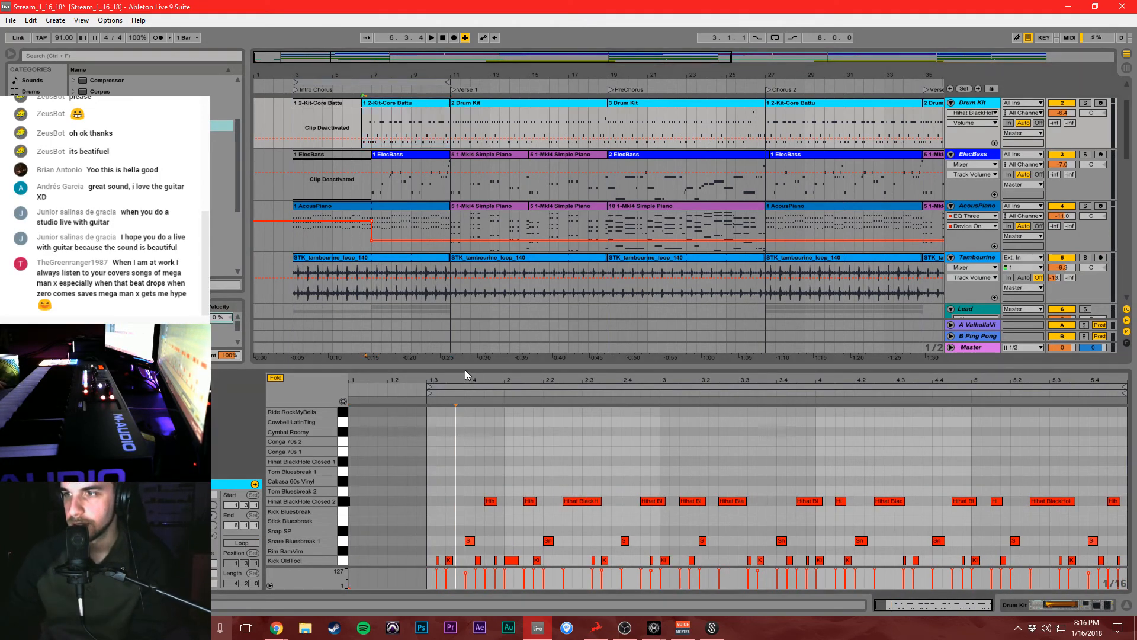
pyautogui.moveTo(485, 365); pyautogui.dragTo(484, 237)
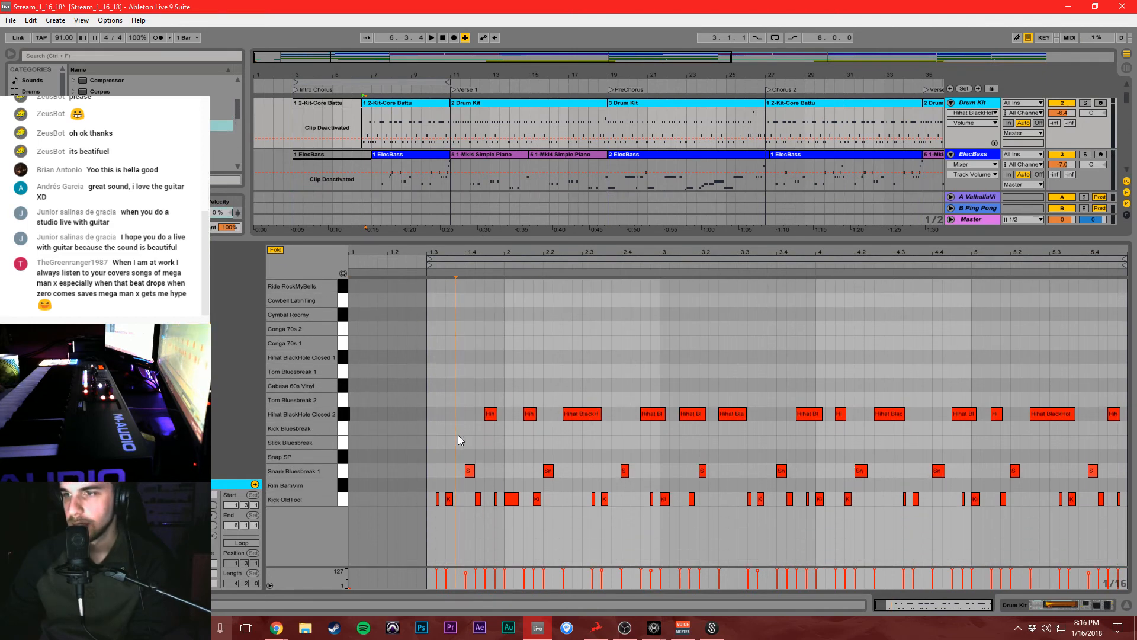
pyautogui.moveTo(426, 394); pyautogui.dragTo(496, 521)
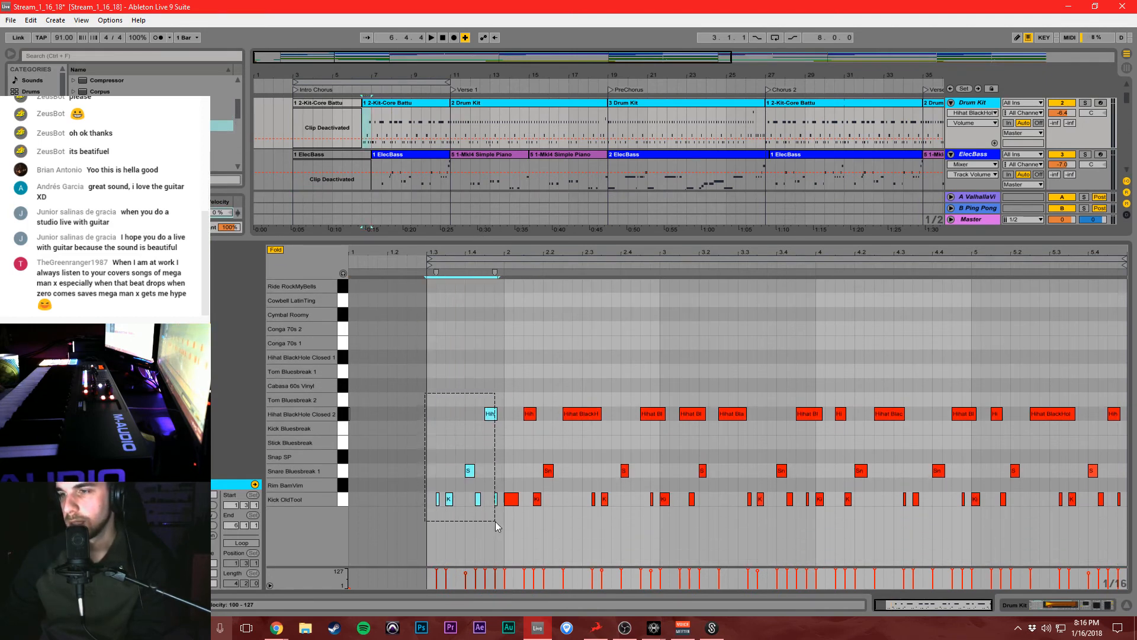
pyautogui.press('Delete')
# Add a pickup of four Kick OldTool and two Hihat BlackHole Closed 2 notes from 1.3, lowering the second and last new kicks' velocity.
pyautogui.doubleClick(432, 499)
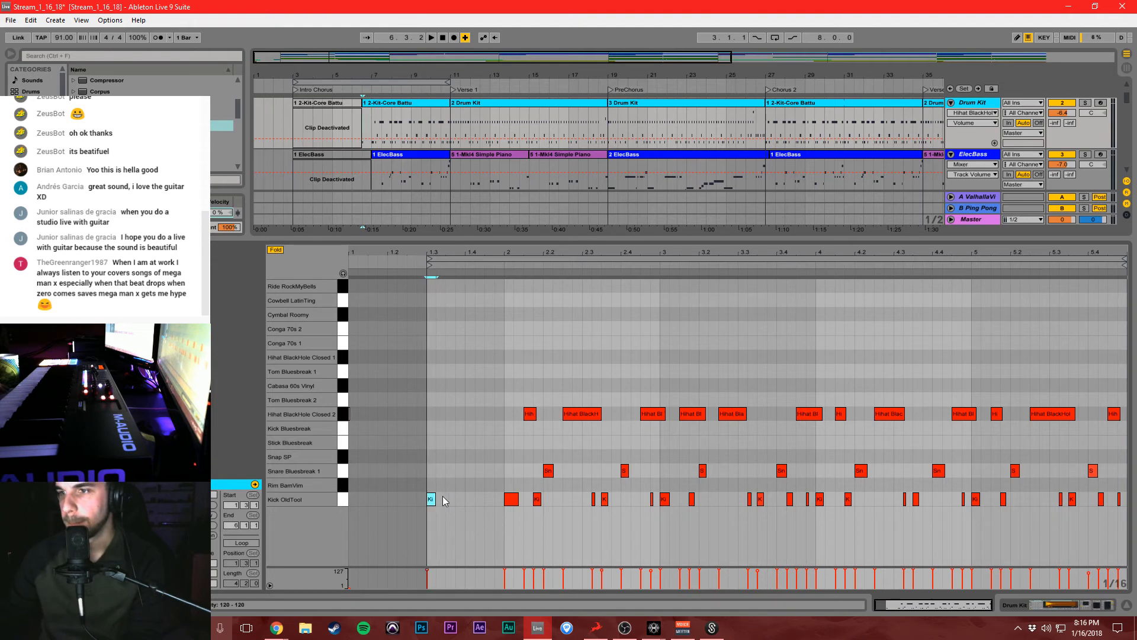
pyautogui.doubleClick(453, 414)
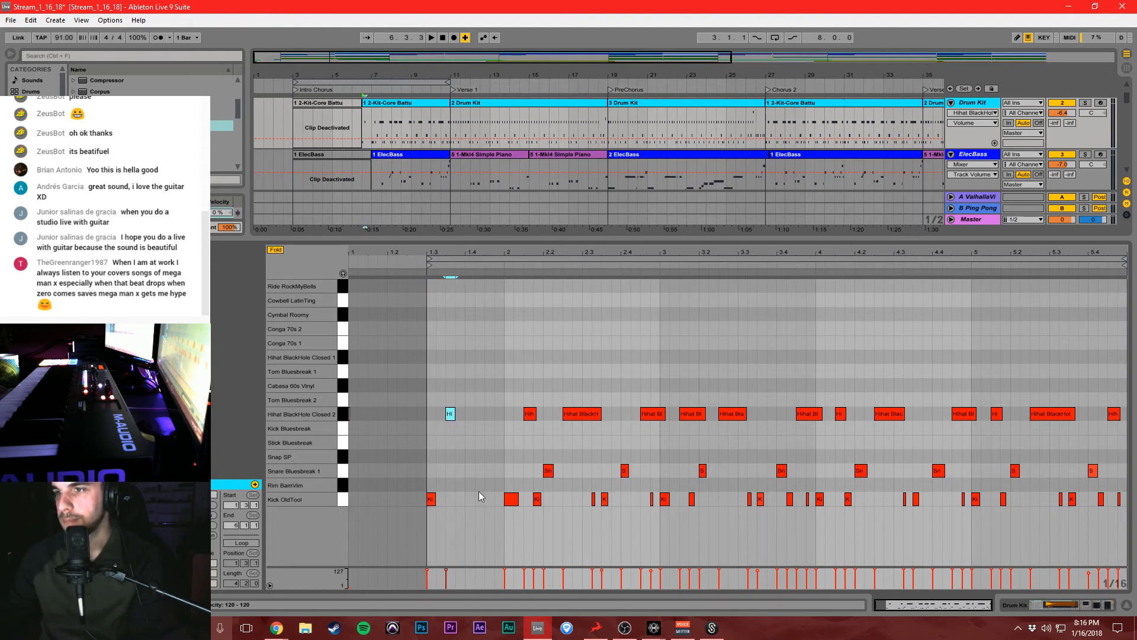
pyautogui.doubleClick(464, 499)
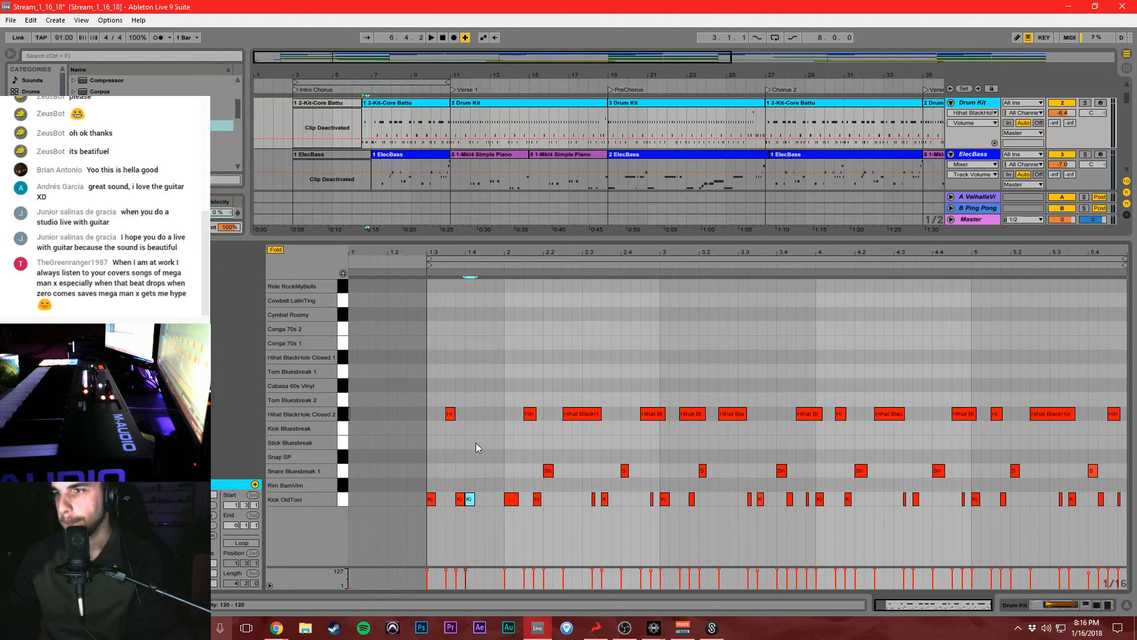
pyautogui.doubleClick(489, 414)
pyautogui.doubleClick(499, 499)
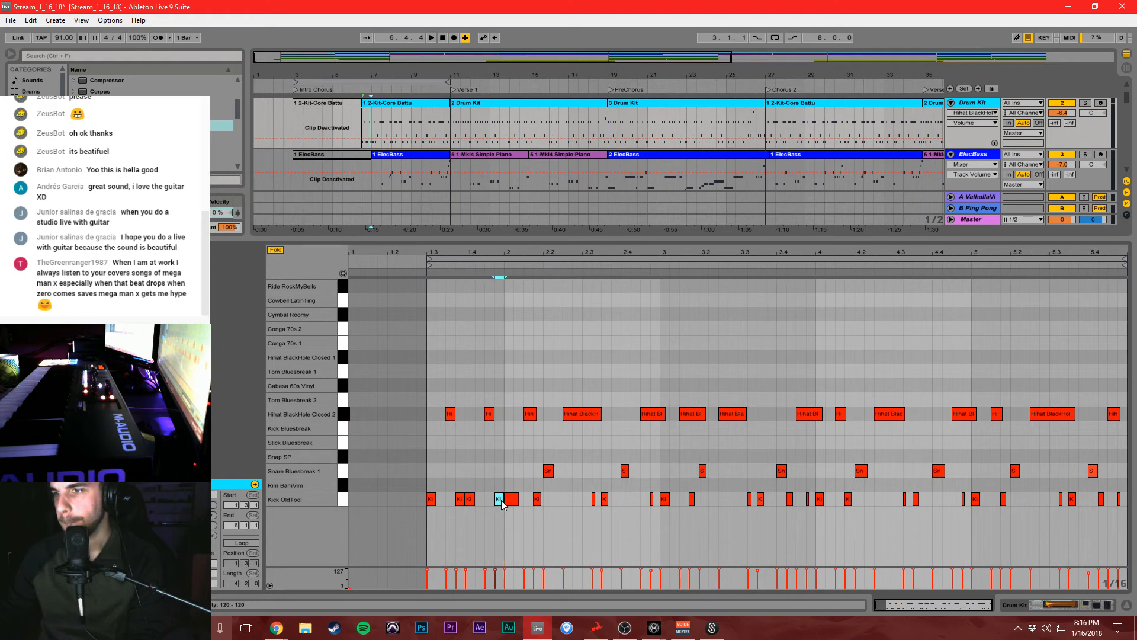
pyautogui.keyDown('shift'); pyautogui.click(463, 501); pyautogui.keyUp('shift')
pyautogui.moveTo(456, 570); pyautogui.dragTo(456, 579)
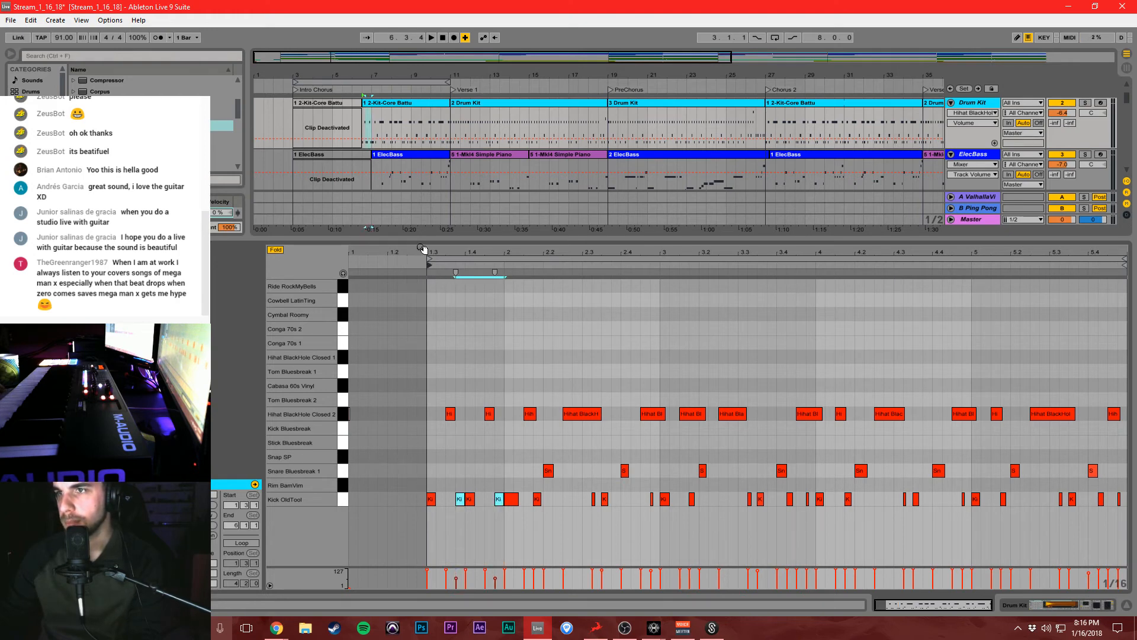
# Extend the start of the active Drum Kit intro clip further back to bar 6.
pyautogui.moveTo(365, 104); pyautogui.dragTo(354, 104)
pyautogui.click(401, 454)
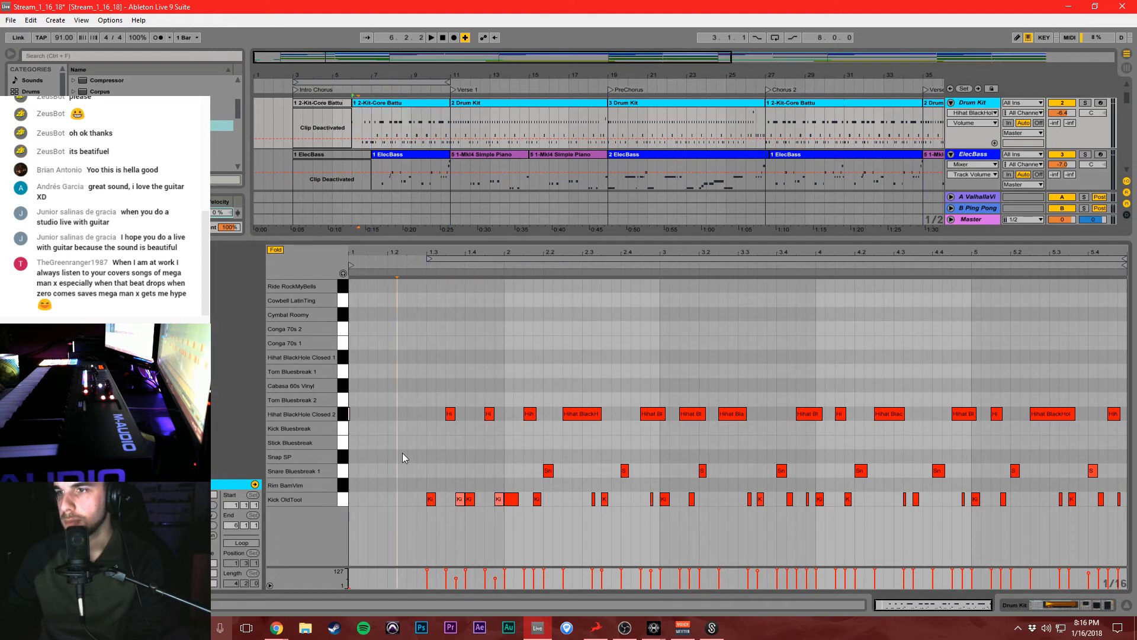
# Add a Kick OldTool note at velocity 46 and a Hihat BlackHole Closed 2 note just before beat 1.3, and save the set.
pyautogui.doubleClick(419, 500)
pyautogui.moveTo(417, 570); pyautogui.dragTo(417, 581)
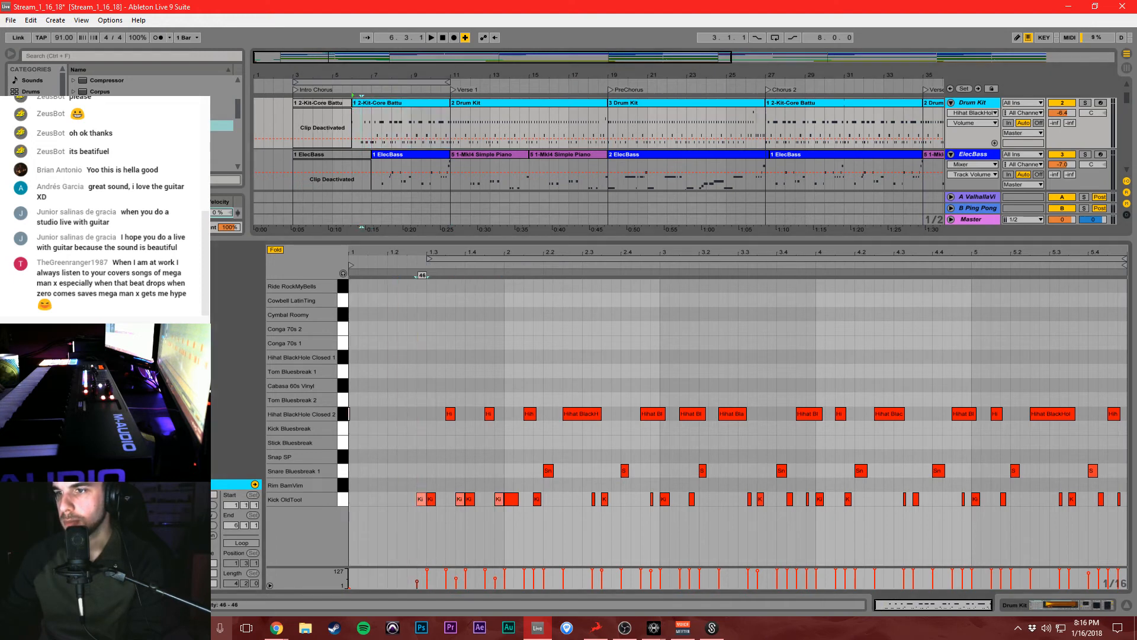
pyautogui.doubleClick(411, 413)
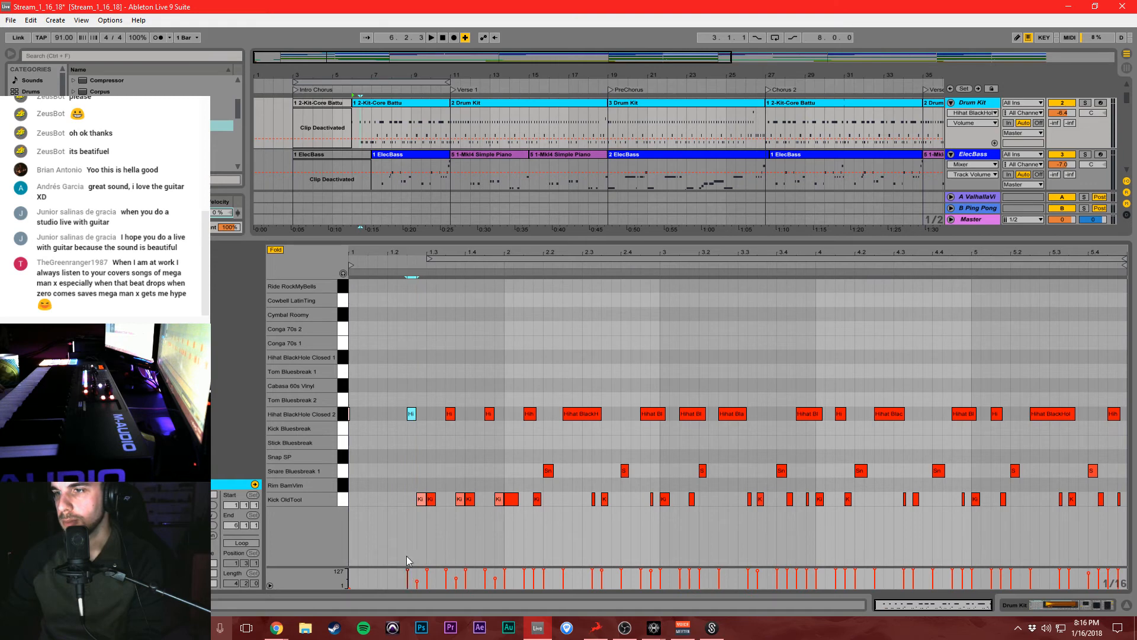
pyautogui.press('space')
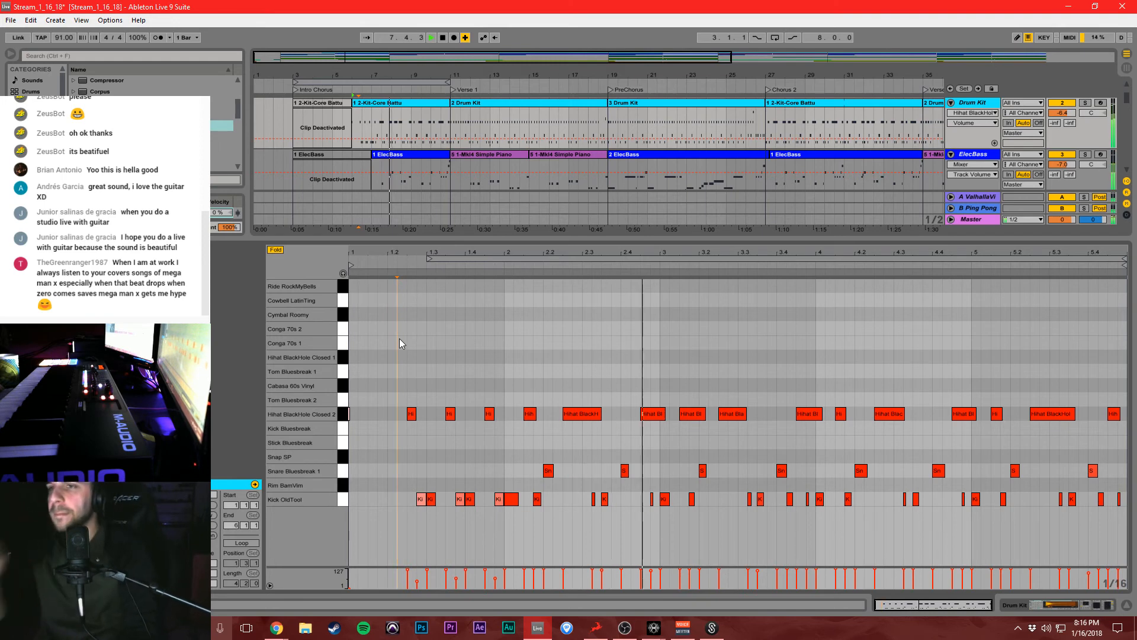
pyautogui.hotkey('ctrl', 's')
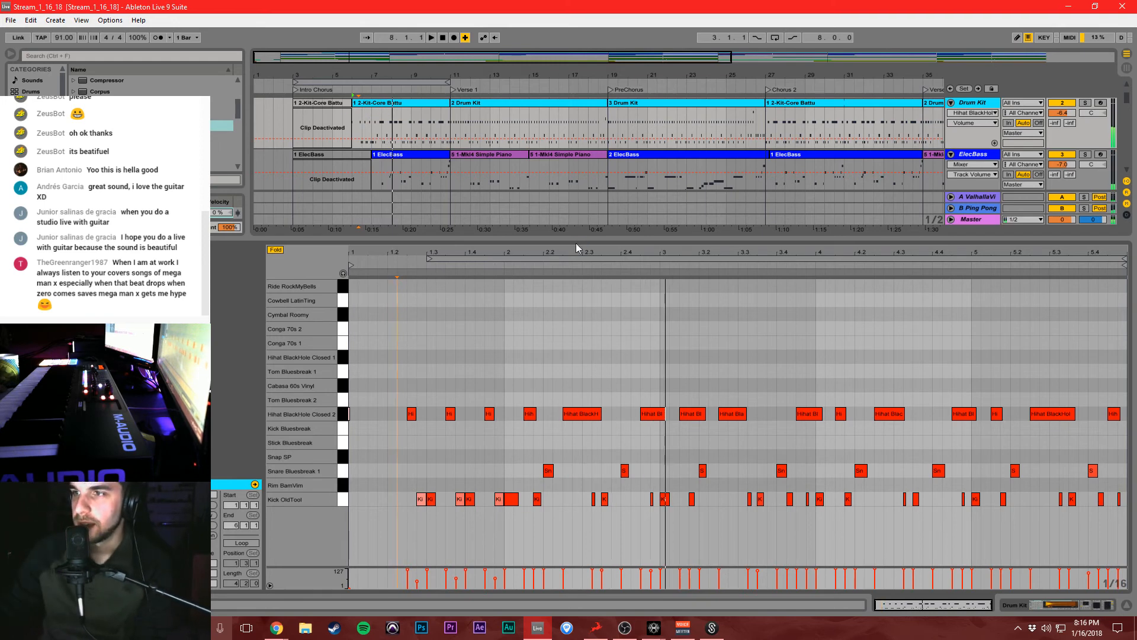
# Enlarge the arrangement area, look through the intro chorus clips, and show the AcousPiano track's device chain.
pyautogui.moveTo(584, 244); pyautogui.dragTo(583, 456)
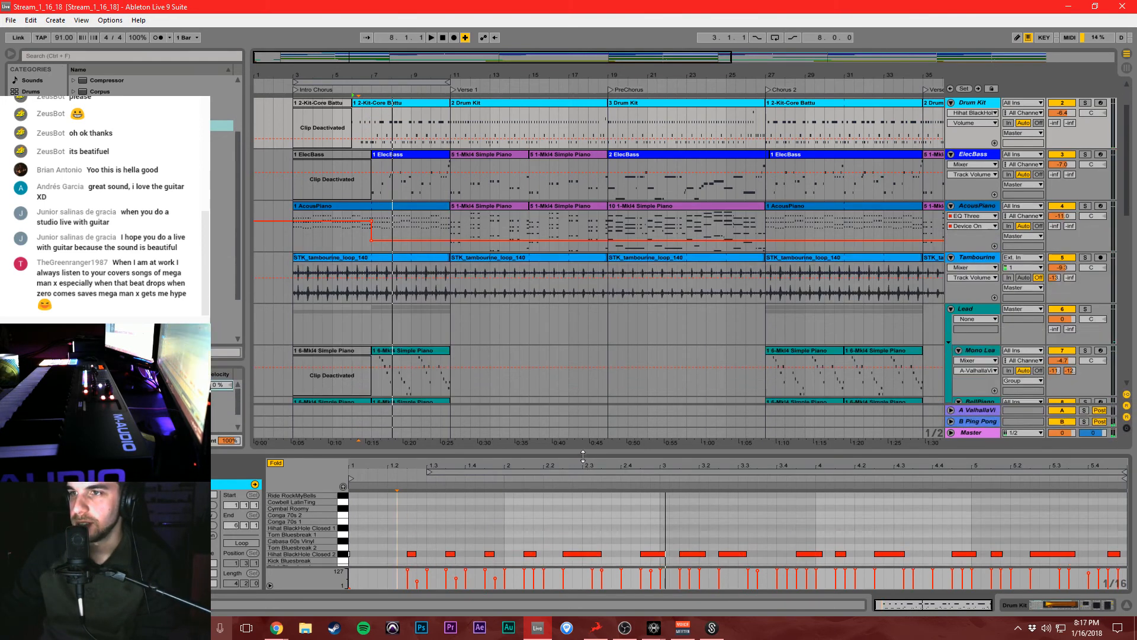
pyautogui.click(376, 375)
pyautogui.click(390, 293)
pyautogui.click(374, 109)
pyautogui.click(379, 158)
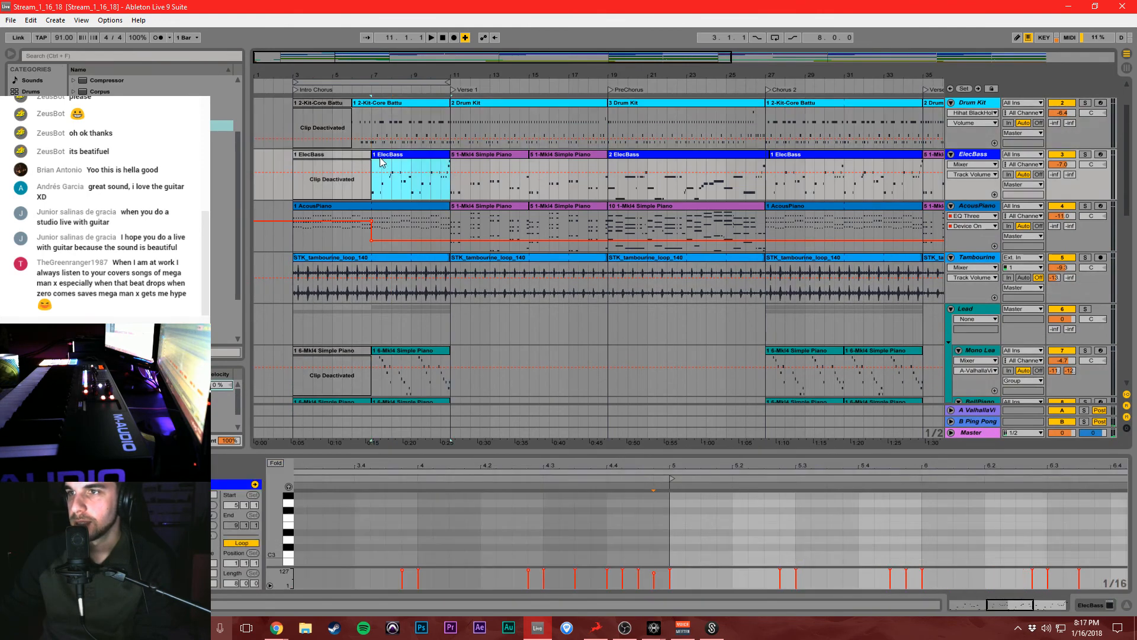
pyautogui.click(382, 225)
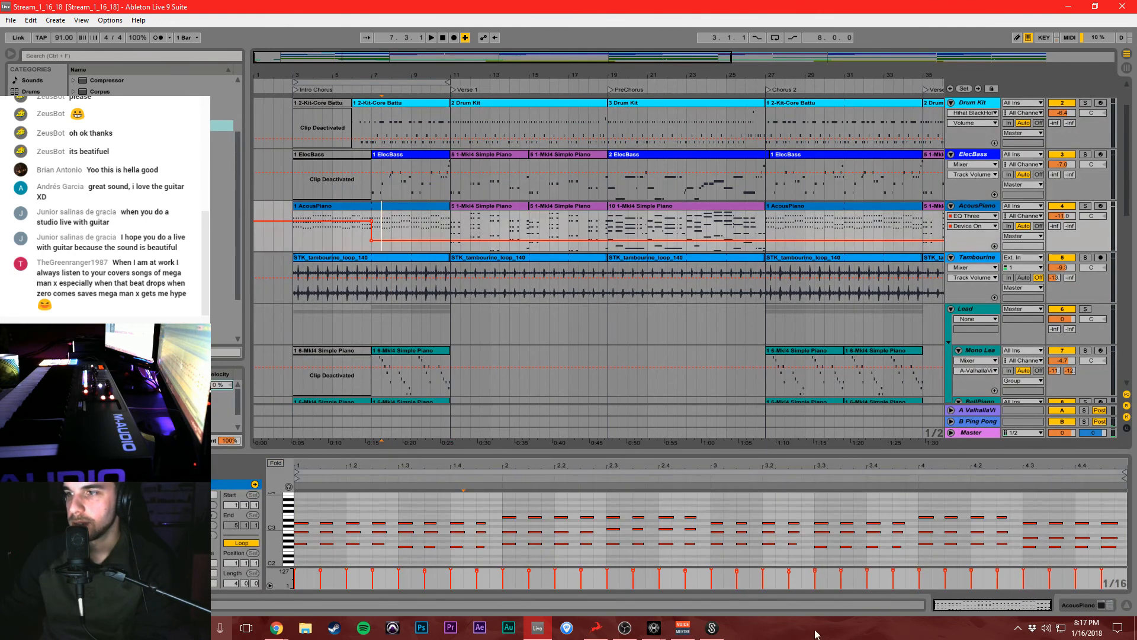
pyautogui.click(1112, 606)
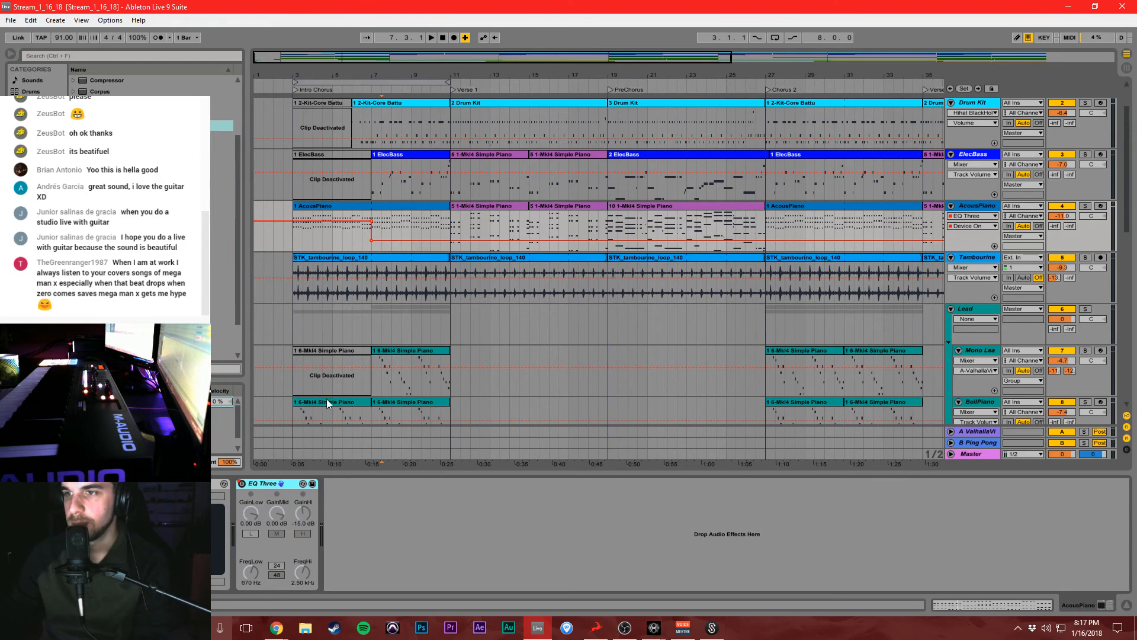
# Adjust the low crossover frequency of EQ Three on the Lead group.
pyautogui.click(363, 411)
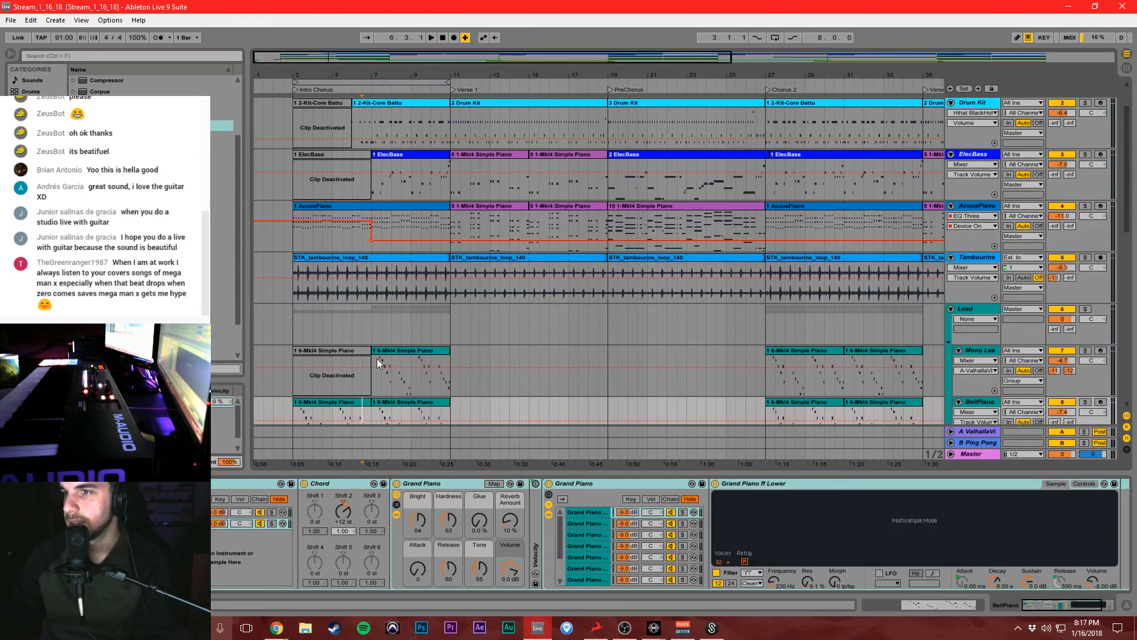
pyautogui.click(321, 328)
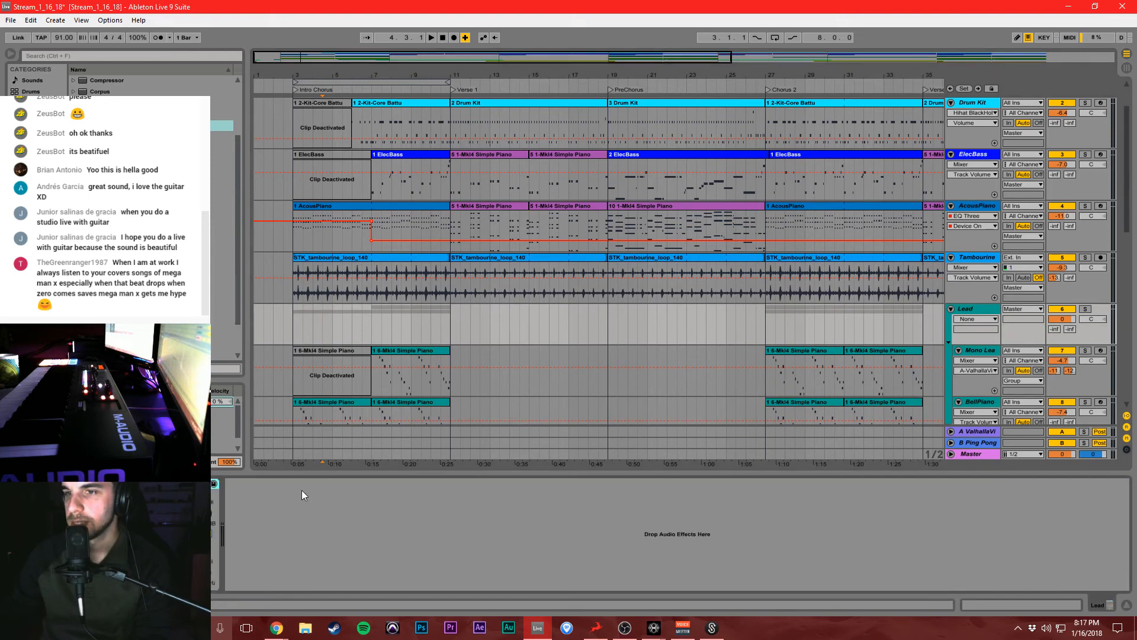
pyautogui.moveTo(145, 572); pyautogui.dragTo(146, 581)
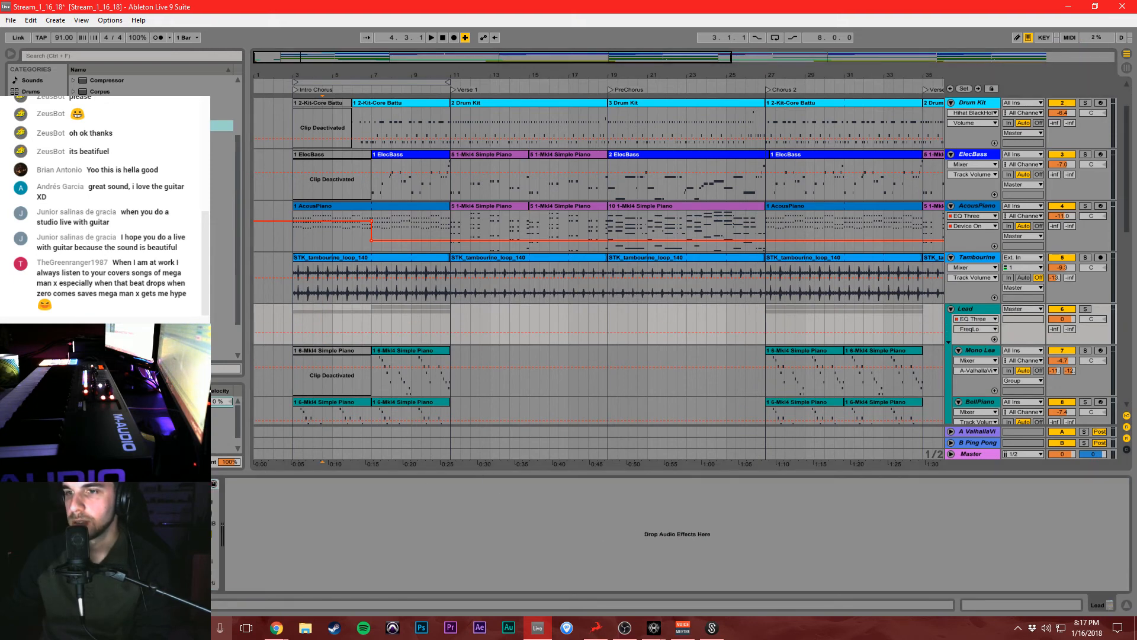
# Audition the Intro Chorus while adjusting the high gain and low crossover frequency of EQ Three on the Lead group.
pyautogui.click(371, 394)
pyautogui.press('space')
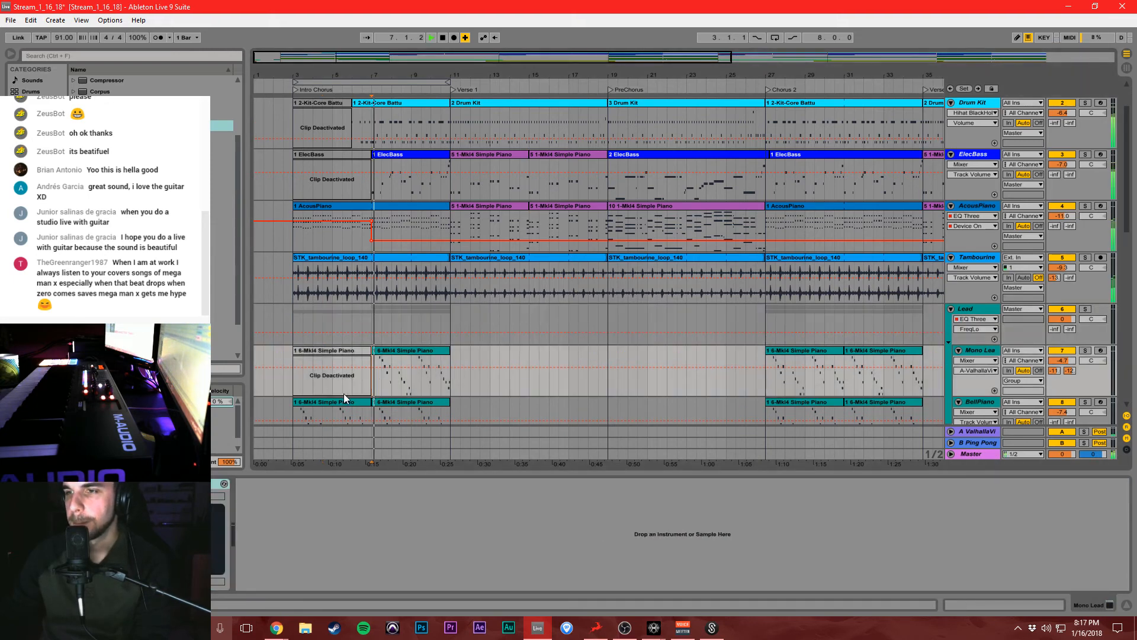
pyautogui.click(299, 390)
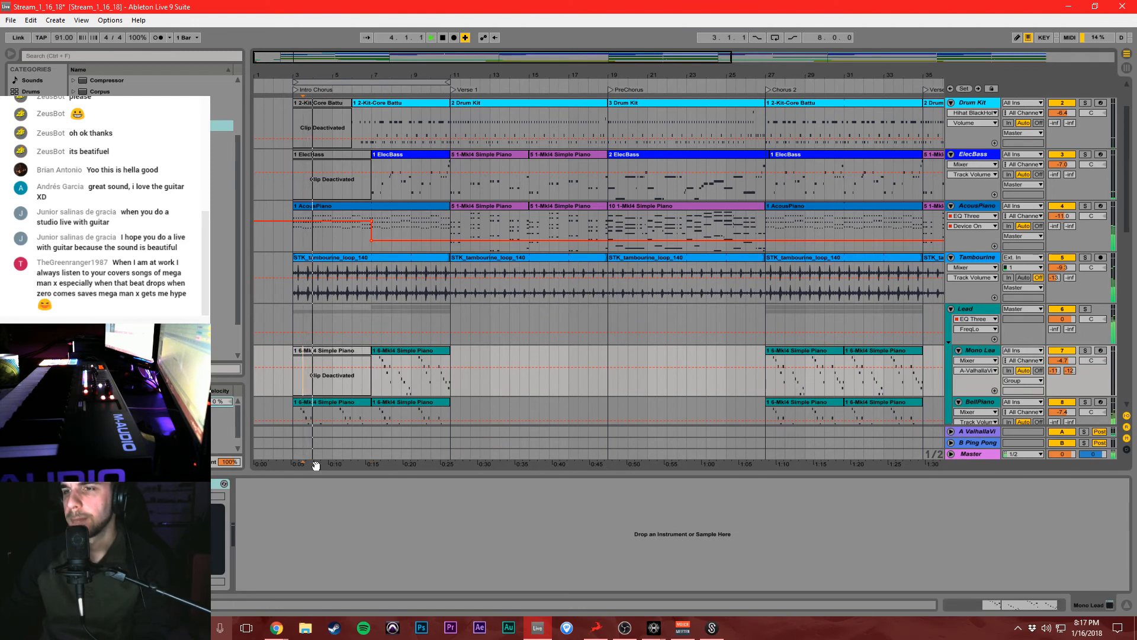
pyautogui.click(322, 310)
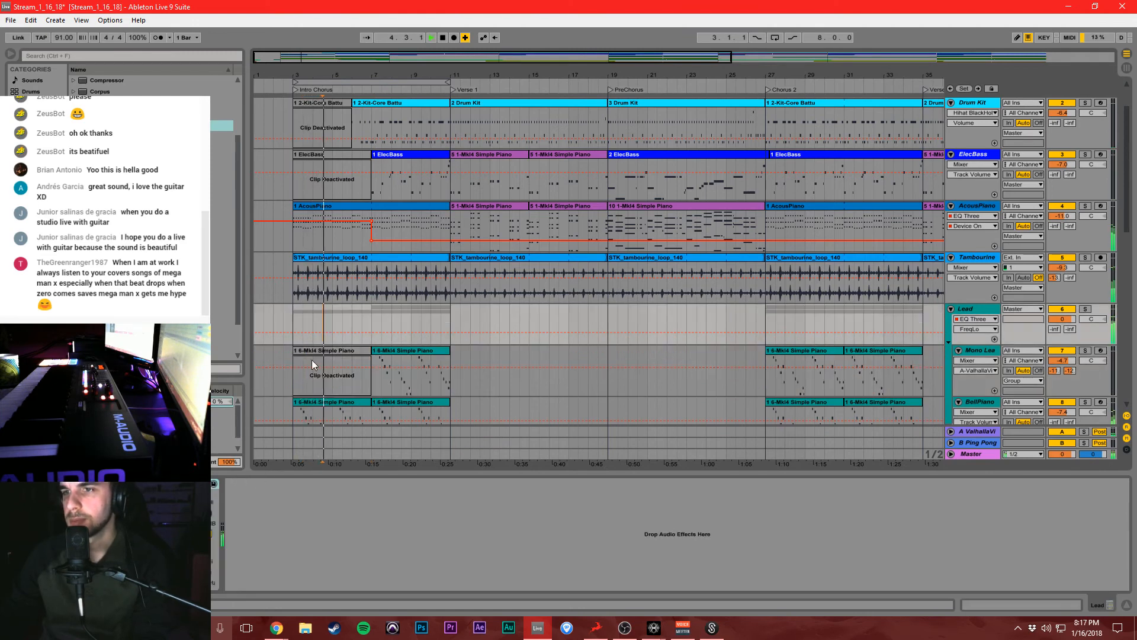
pyautogui.click(208, 514)
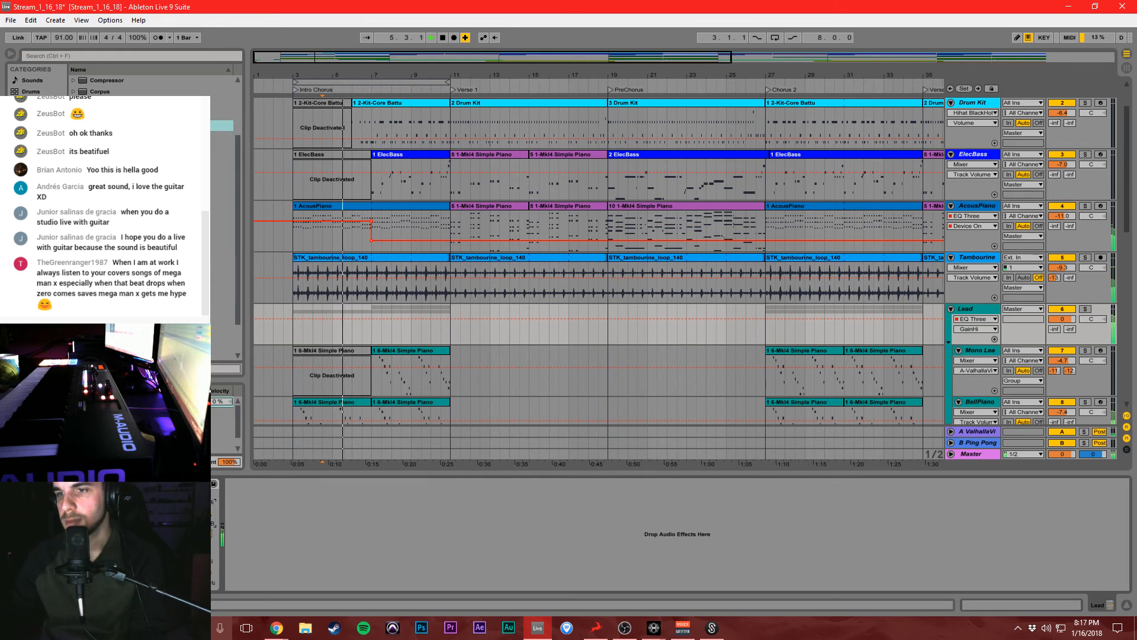
pyautogui.click(152, 573)
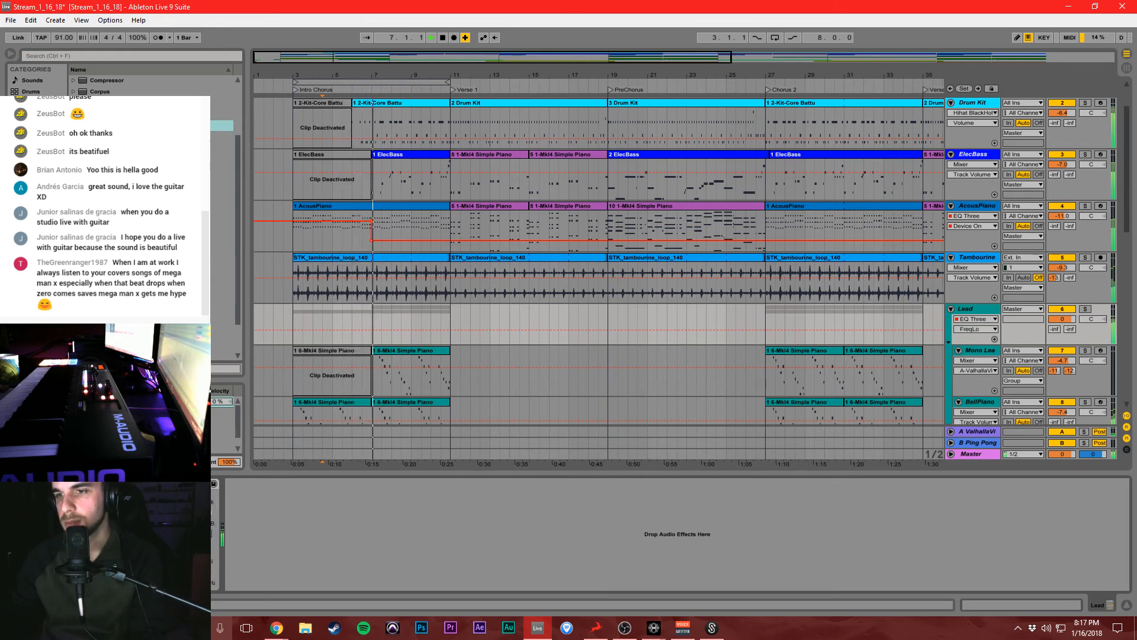
pyautogui.press('space')
pyautogui.click(298, 329)
pyautogui.click(297, 323)
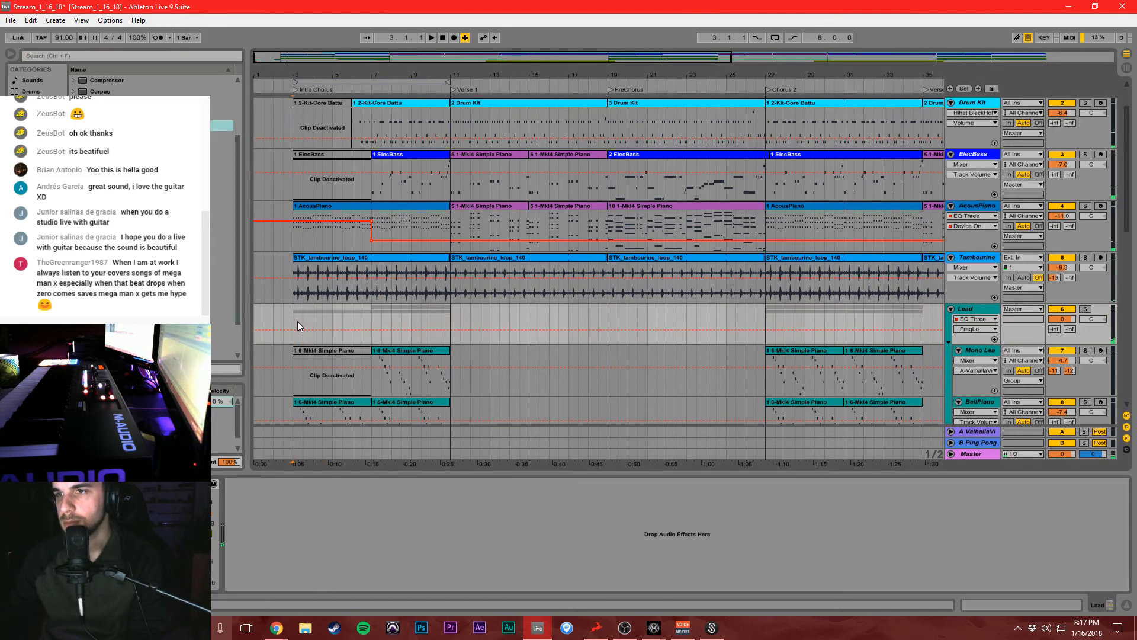
# Show the whole arrangement and play the song from the start of the Intro Chorus.
pyautogui.click(978, 453)
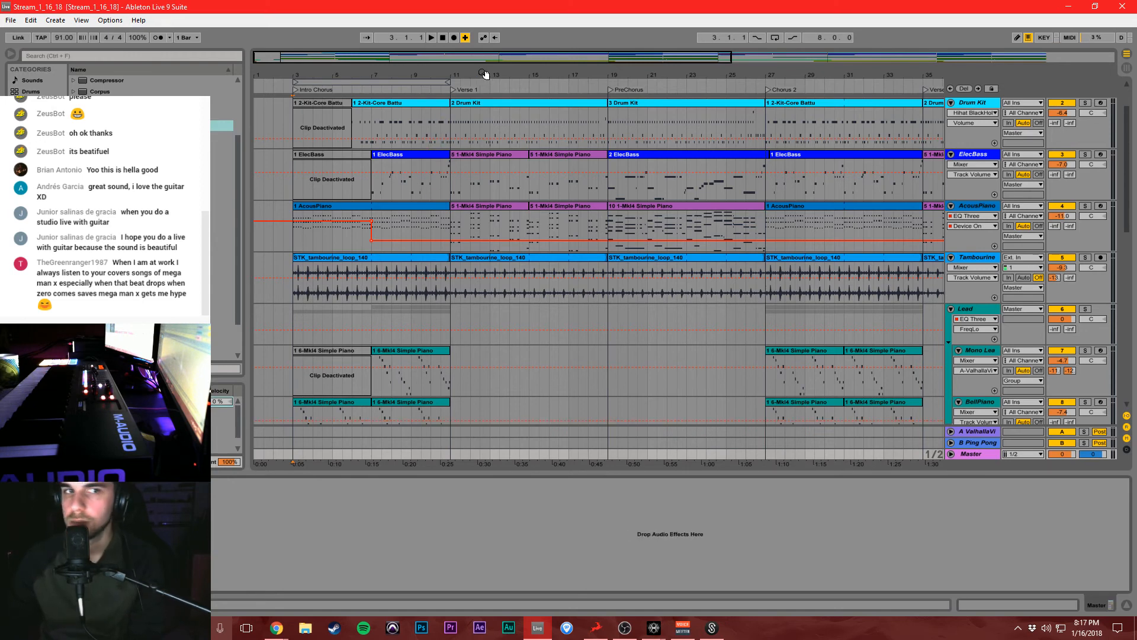
pyautogui.moveTo(484, 74); pyautogui.dragTo(382, 84)
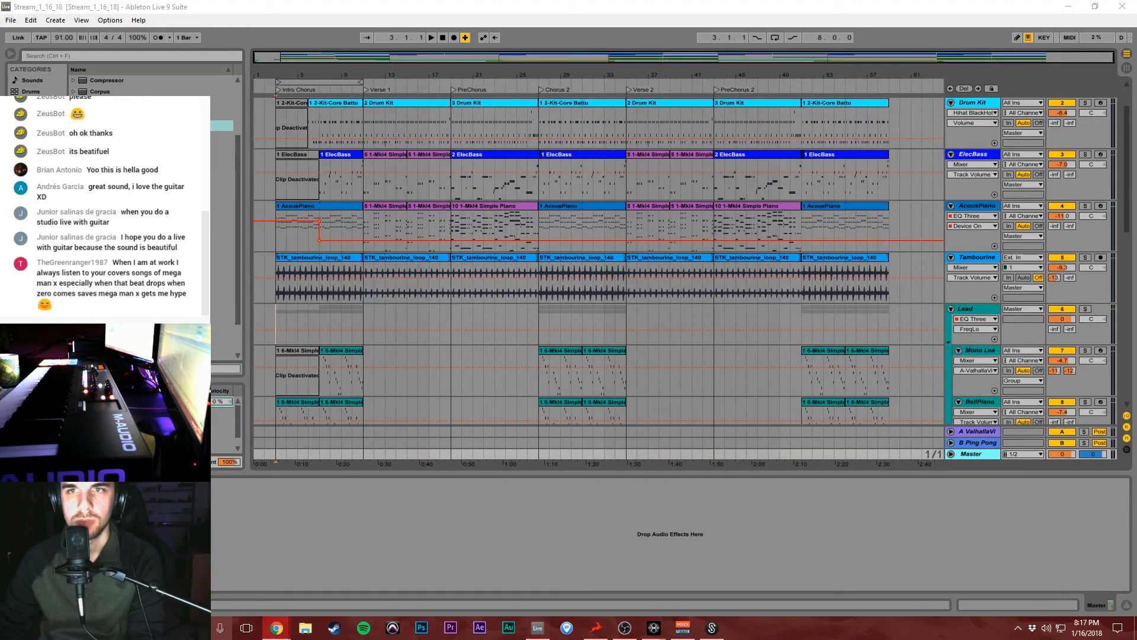
pyautogui.hotkey('alt', 'Tab')
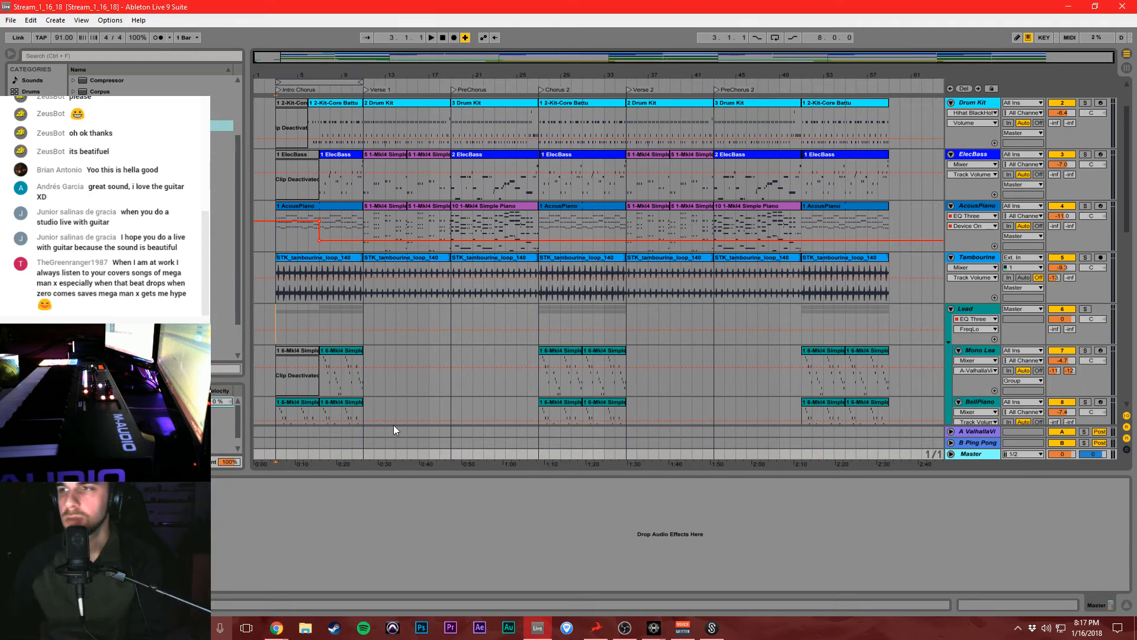
pyautogui.click(447, 529)
pyautogui.click(276, 285)
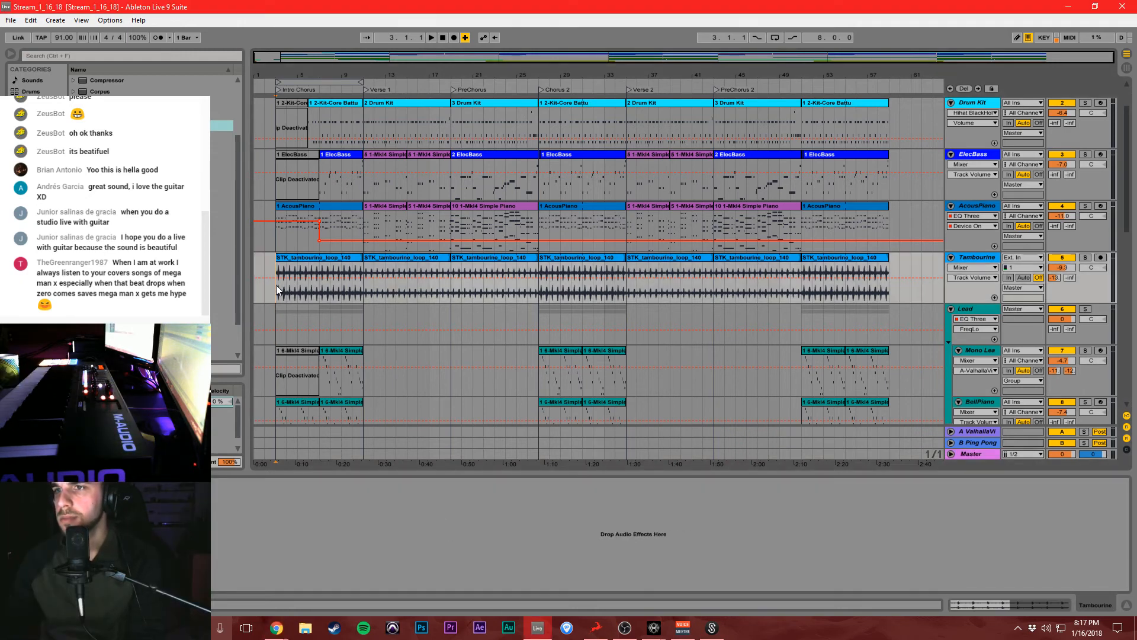
pyautogui.press('space')
pyautogui.hotkey('alt', 'Tab')
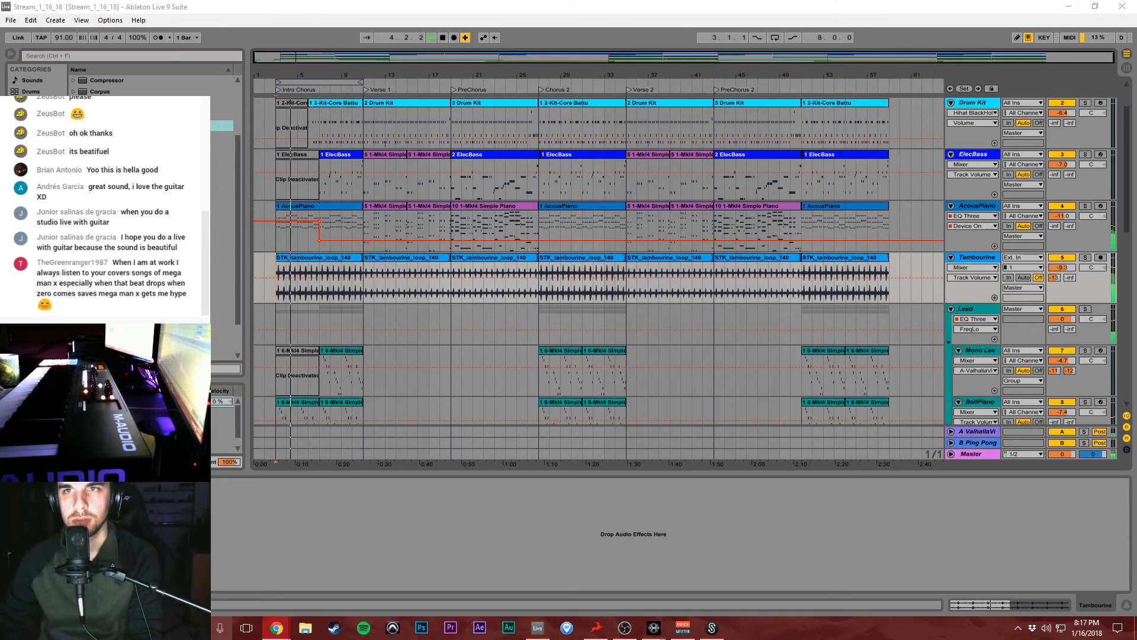
pyautogui.click(219, 481)
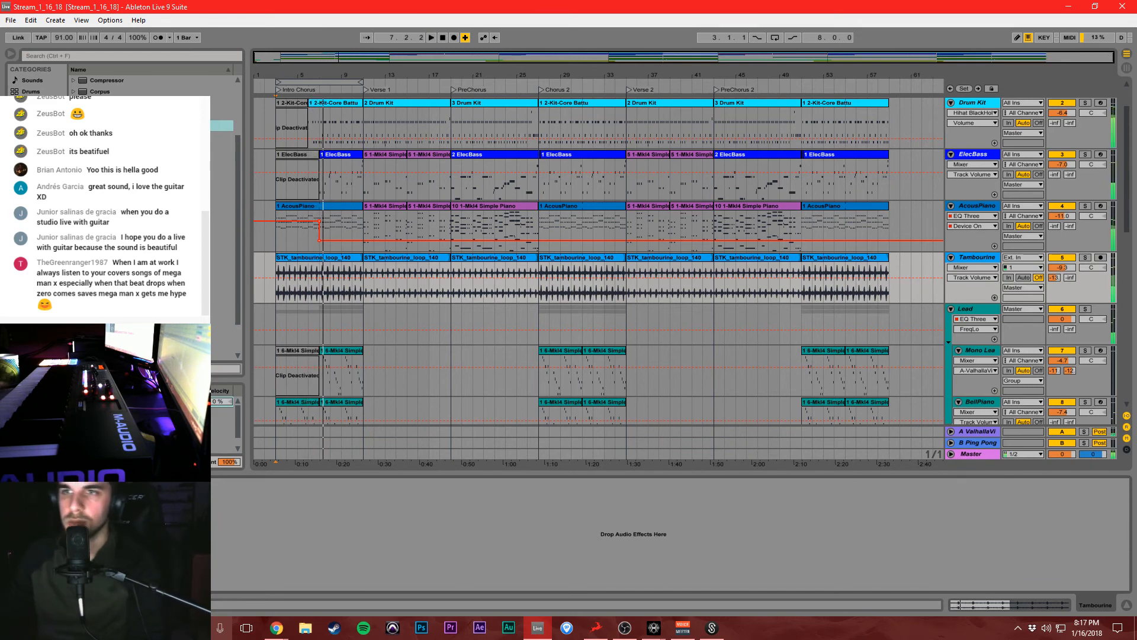
# Fold all tracks and load the Kontakt 5 plug-in onto a new track below the existing ones.
pyautogui.scroll(-3, 151, 217)
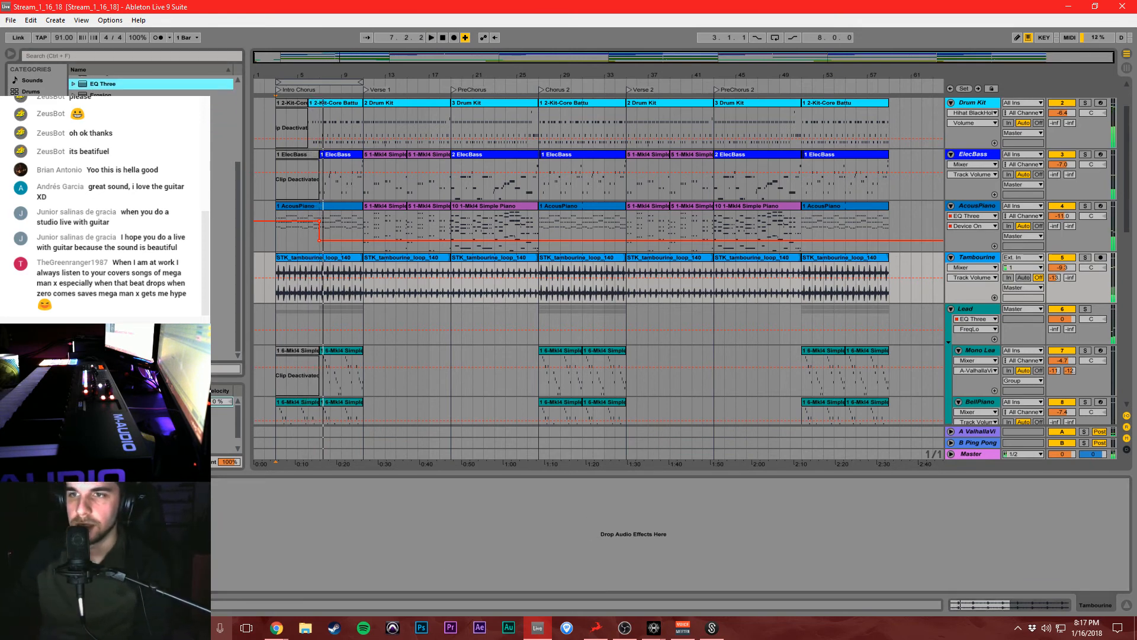
pyautogui.keyDown('alt'); pyautogui.click(951, 259); pyautogui.keyUp('alt')
pyautogui.click(32, 148)
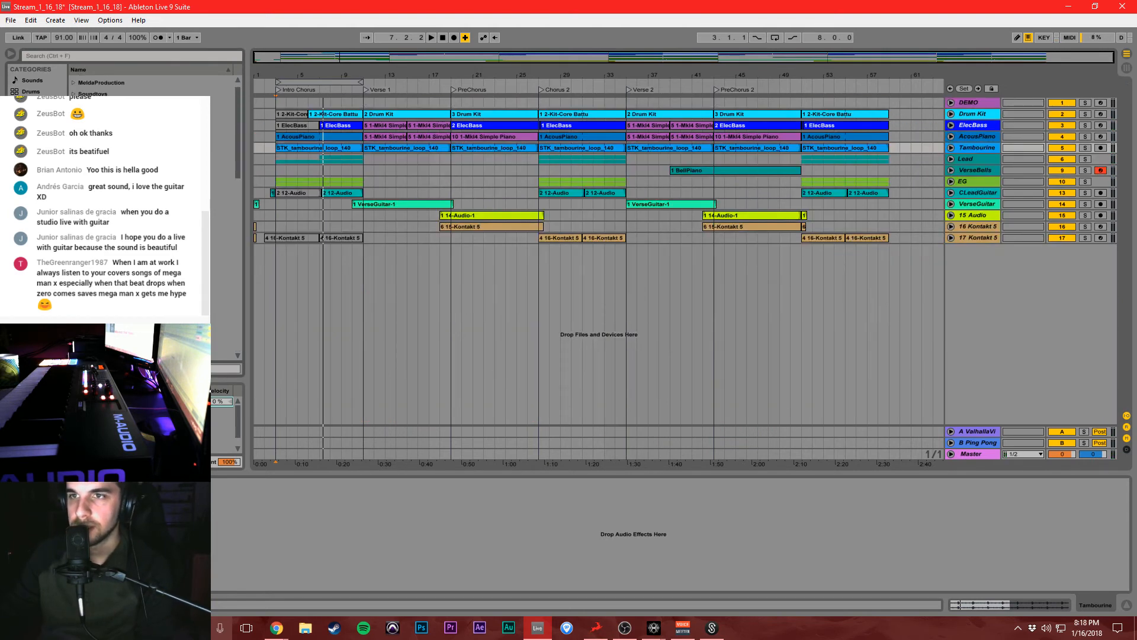
pyautogui.scroll(-2, 148, 190)
pyautogui.scroll(-3, 148, 189)
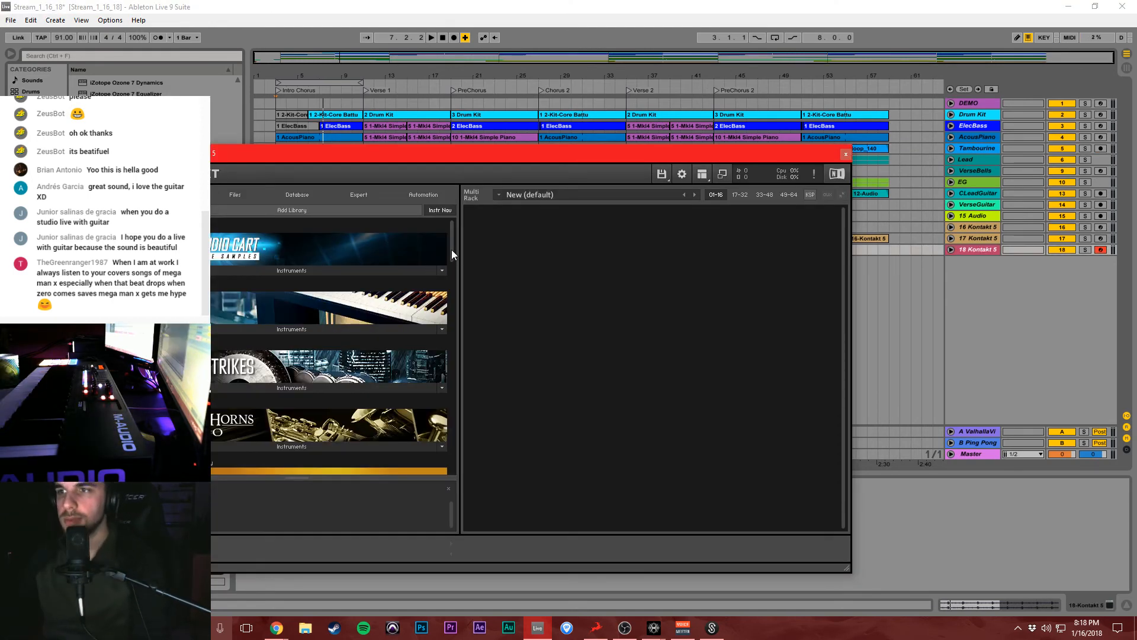
# Browse the Rise & Hit instrument folders and load Snare Convention.nki from the 05 - Percussive folder into the rack.
pyautogui.moveTo(451, 250); pyautogui.dragTo(459, 301)
pyautogui.click(332, 272)
pyautogui.doubleClick(217, 285)
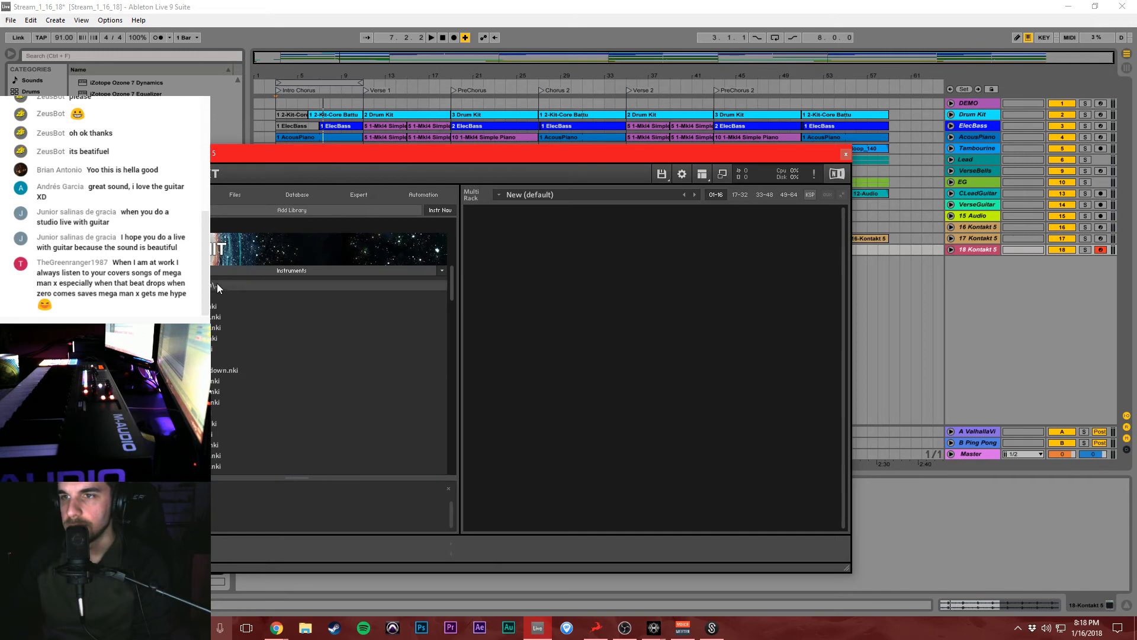
pyautogui.doubleClick(215, 307)
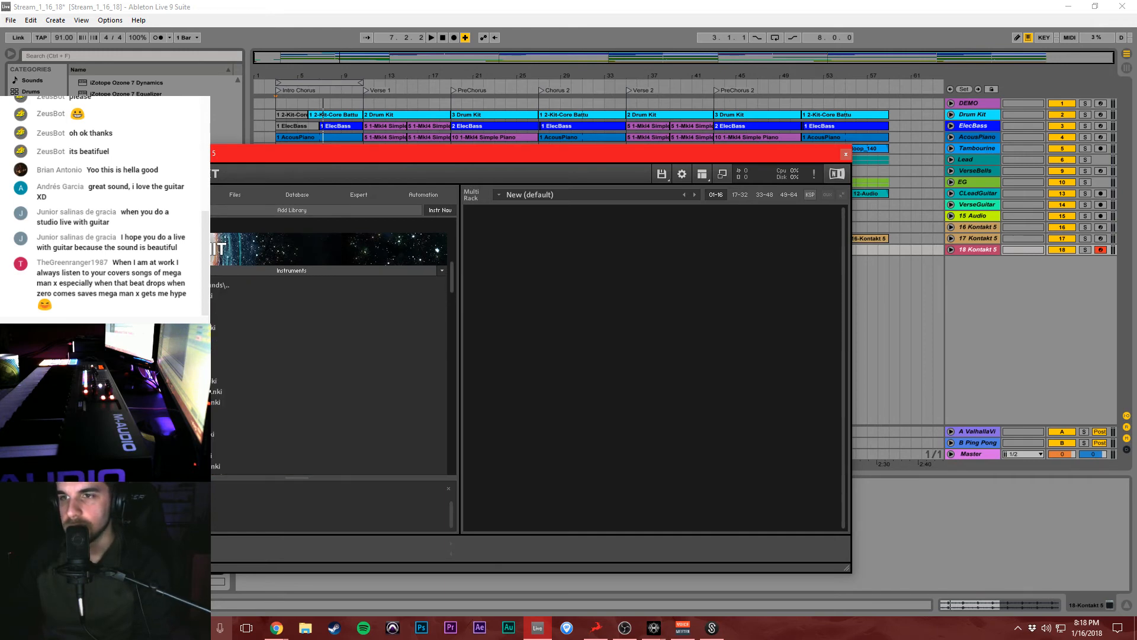
pyautogui.doubleClick(216, 285)
pyautogui.doubleClick(214, 298)
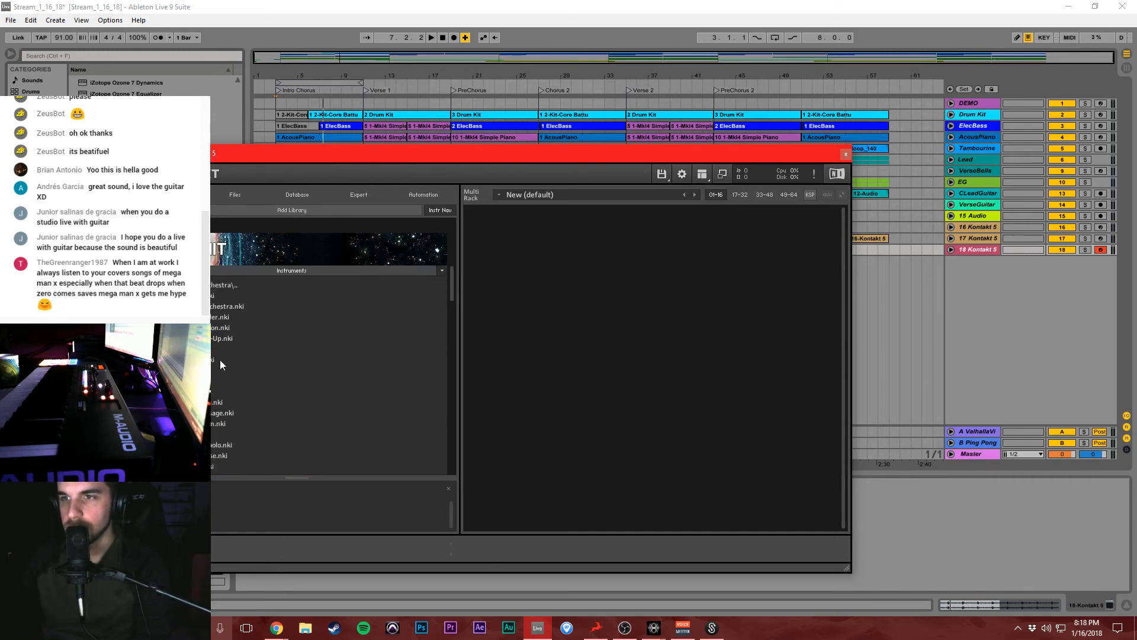
pyautogui.scroll(-2, 228, 451)
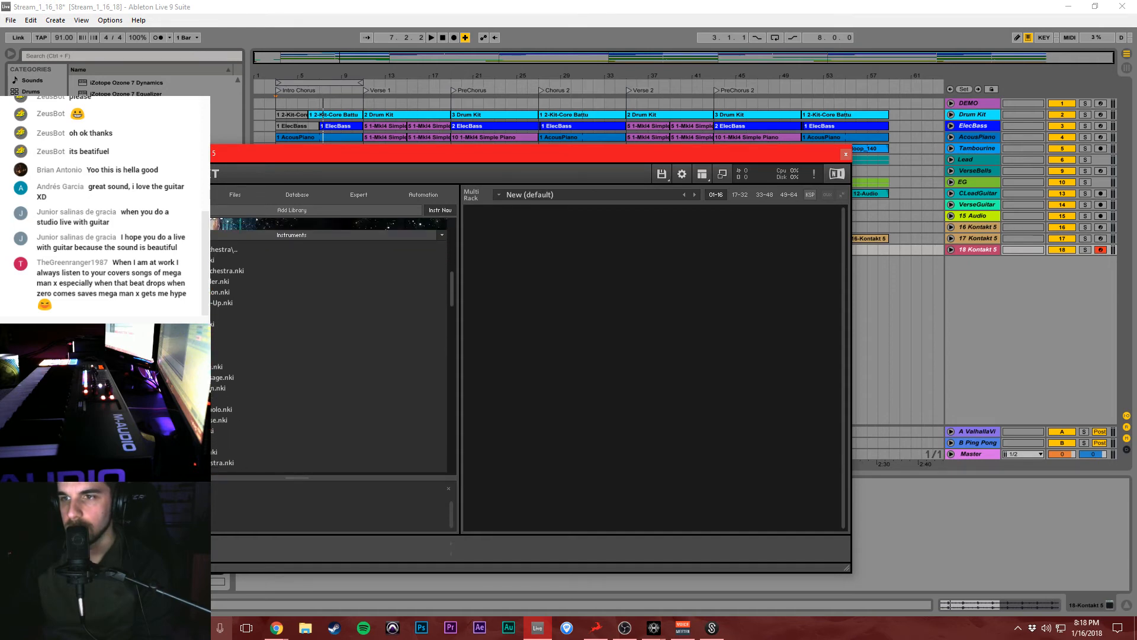
pyautogui.doubleClick(217, 249)
pyautogui.doubleClick(216, 292)
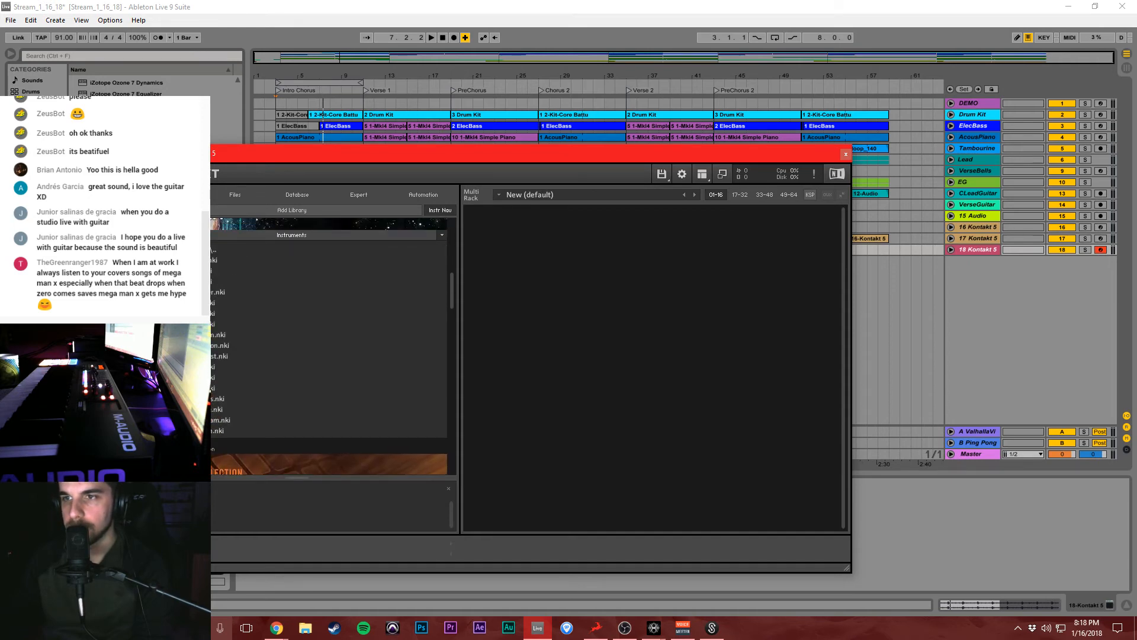
pyautogui.moveTo(221, 346); pyautogui.dragTo(589, 318)
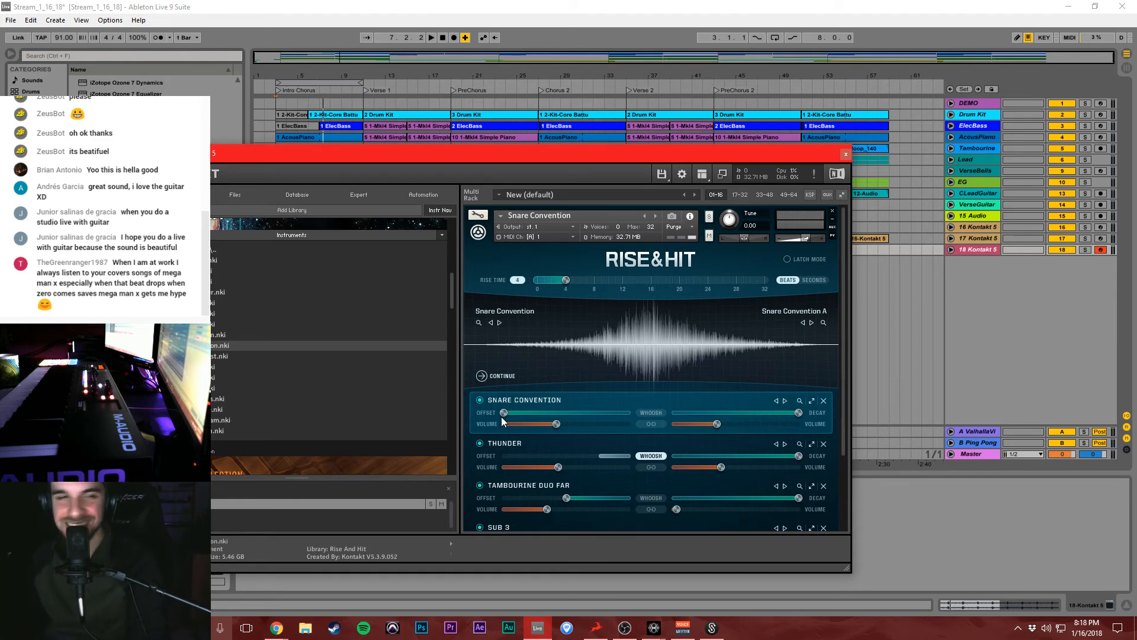
# Move the Kontakt window fully into view to try out Snare Convention, and close the window.
pyautogui.moveTo(400, 152); pyautogui.dragTo(678, 136)
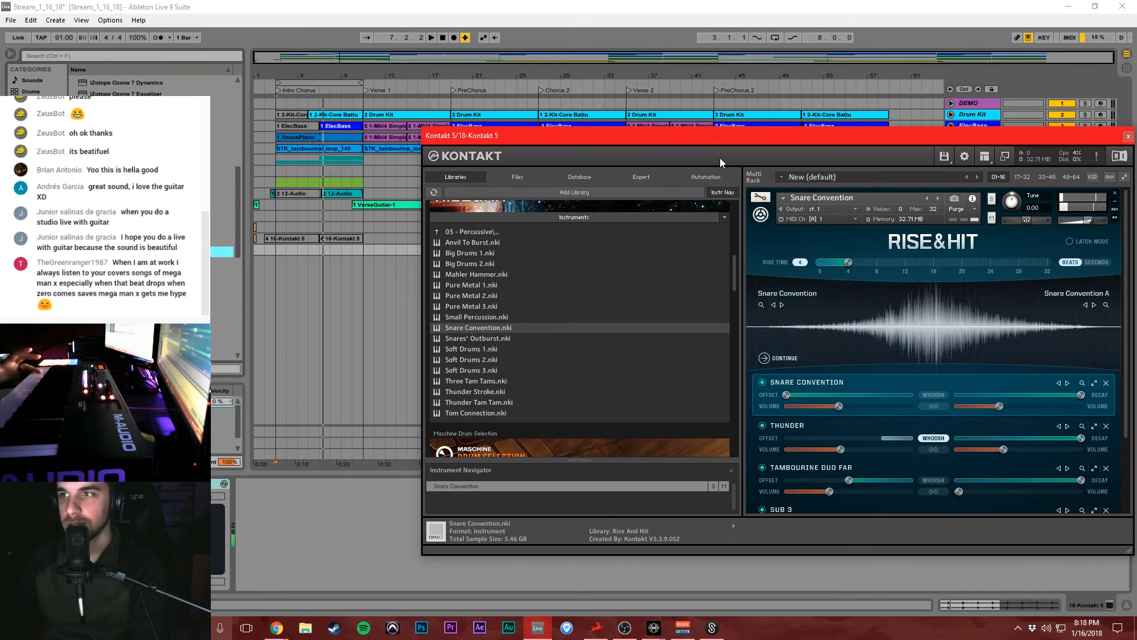
pyautogui.moveTo(786, 139); pyautogui.dragTo(684, 146)
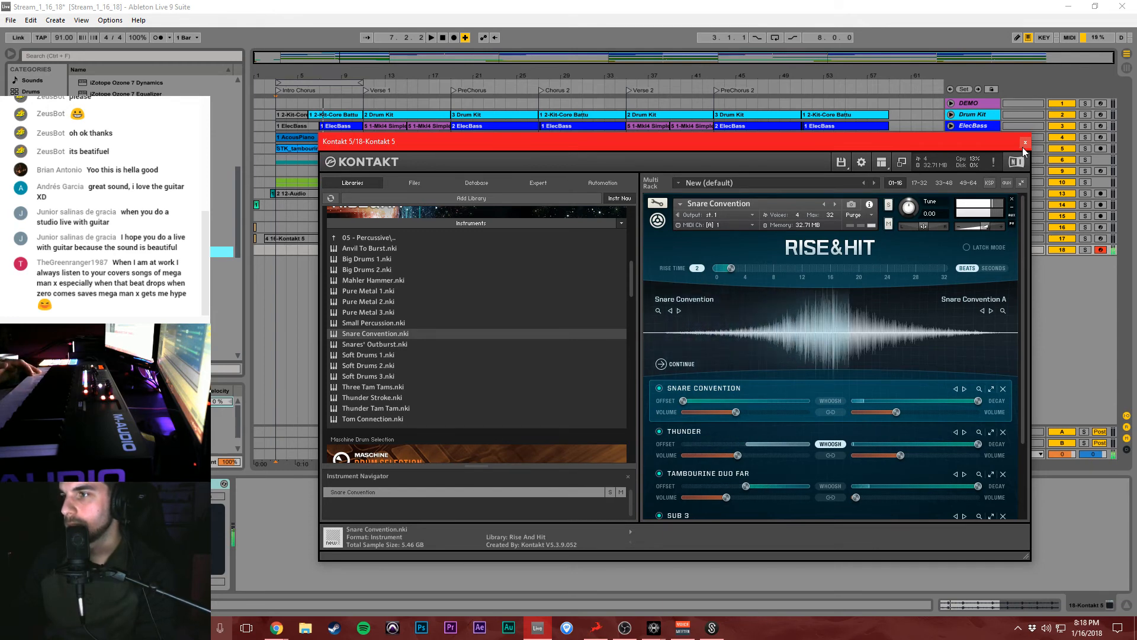
pyautogui.click(1025, 143)
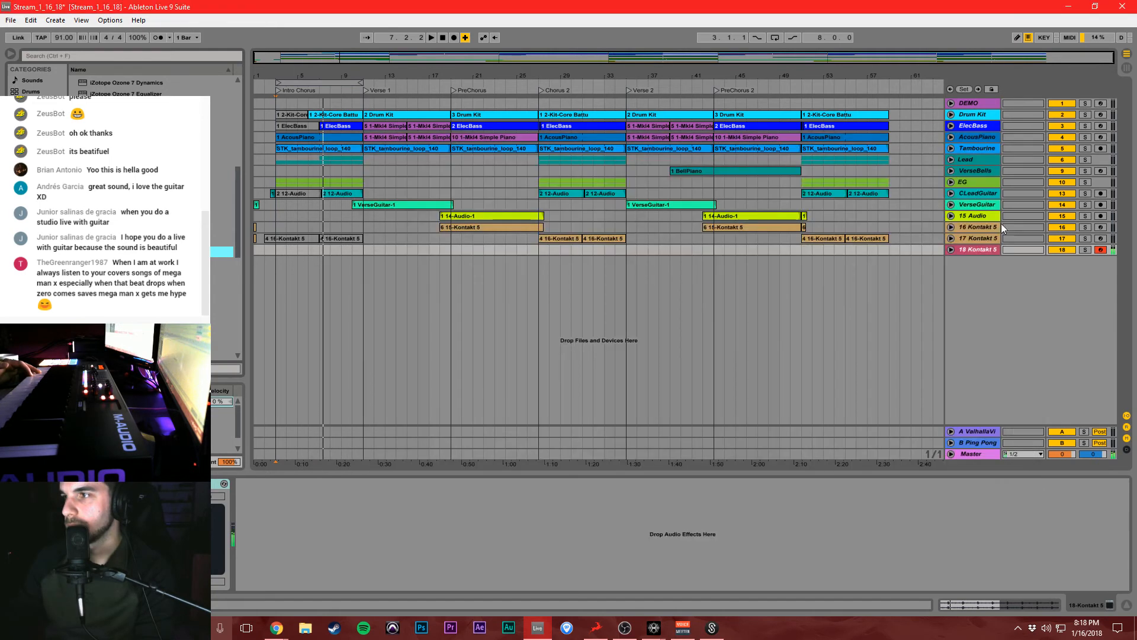
# Unfold the 18 Kontakt 5 track, lower its volume, and record a riser note from the start of the Intro Chorus at bar 3.
pyautogui.click(951, 249)
pyautogui.moveTo(1059, 264); pyautogui.dragTo(1059, 274)
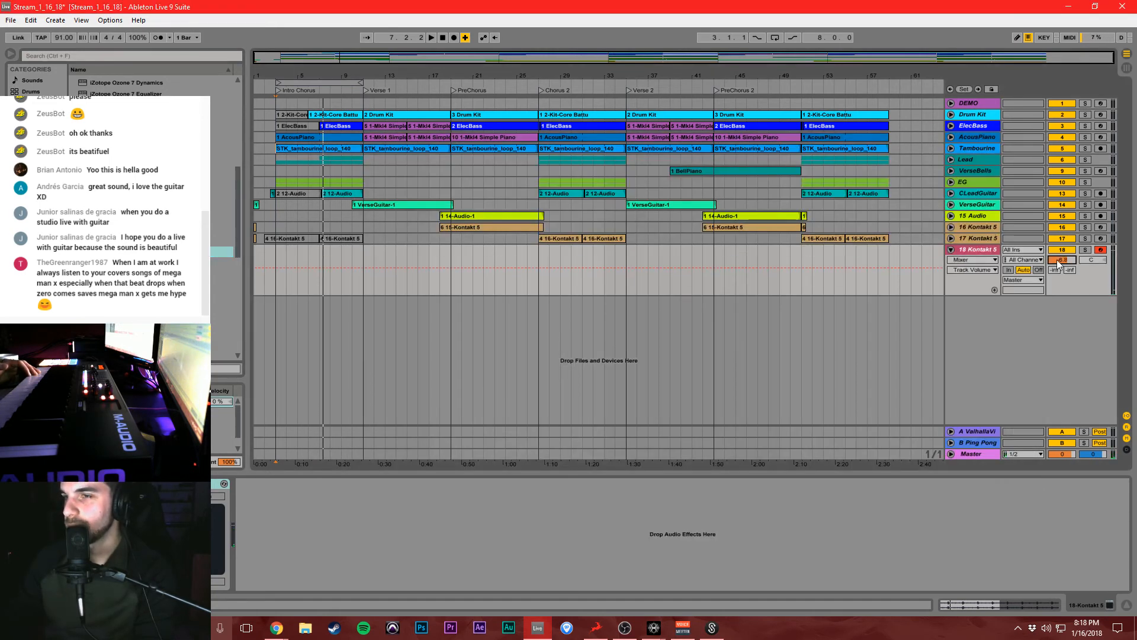
pyautogui.click(388, 82)
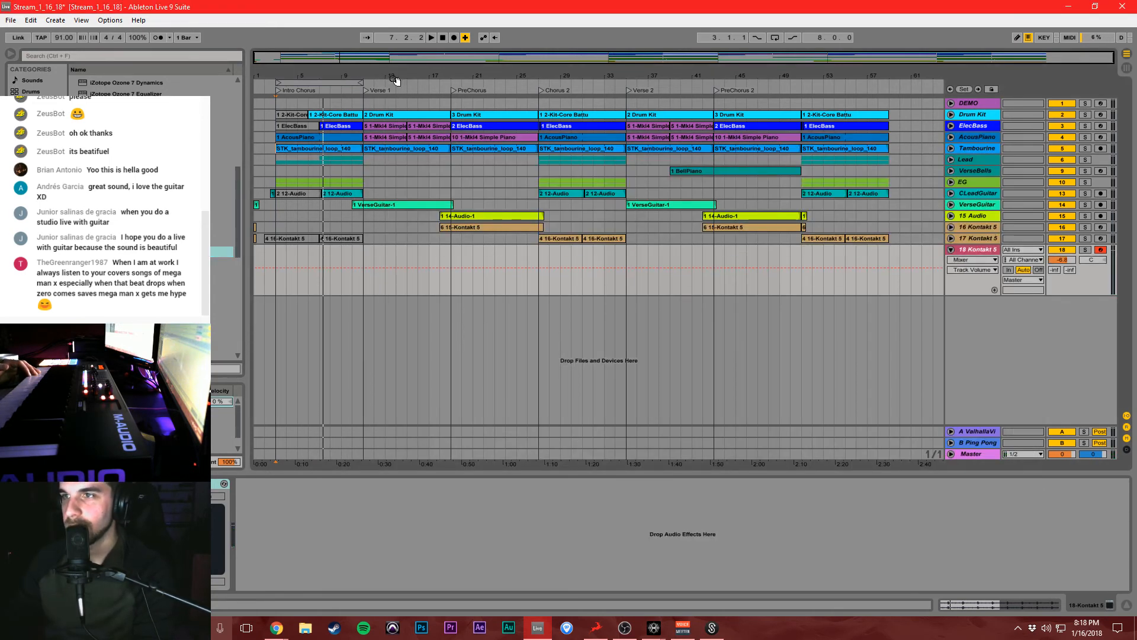
pyautogui.click(439, 40)
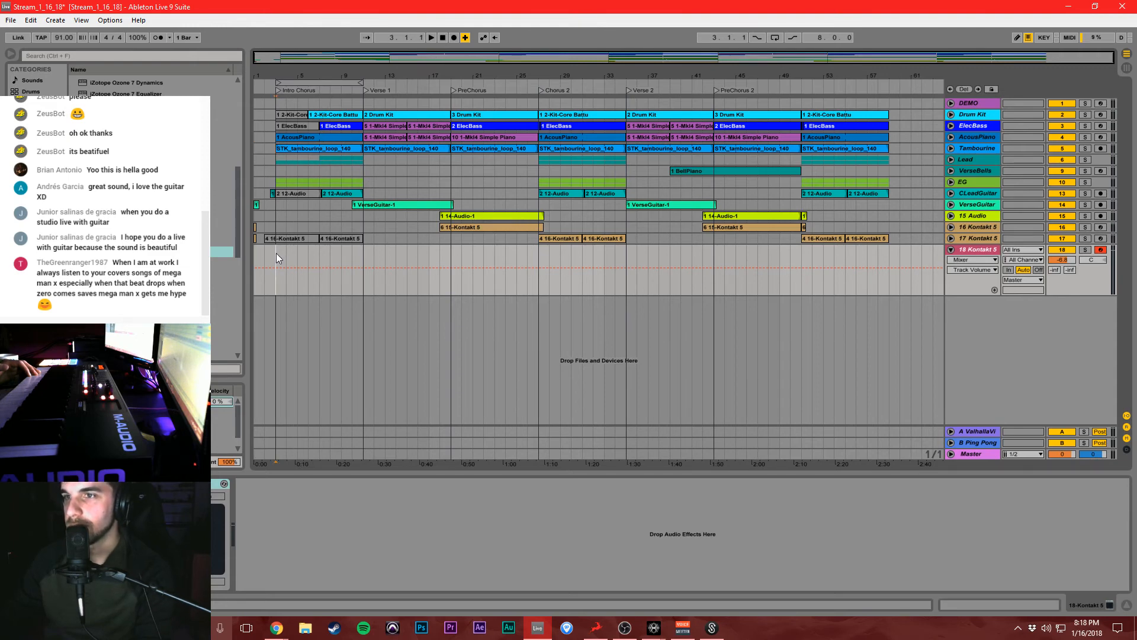
pyautogui.click(454, 37)
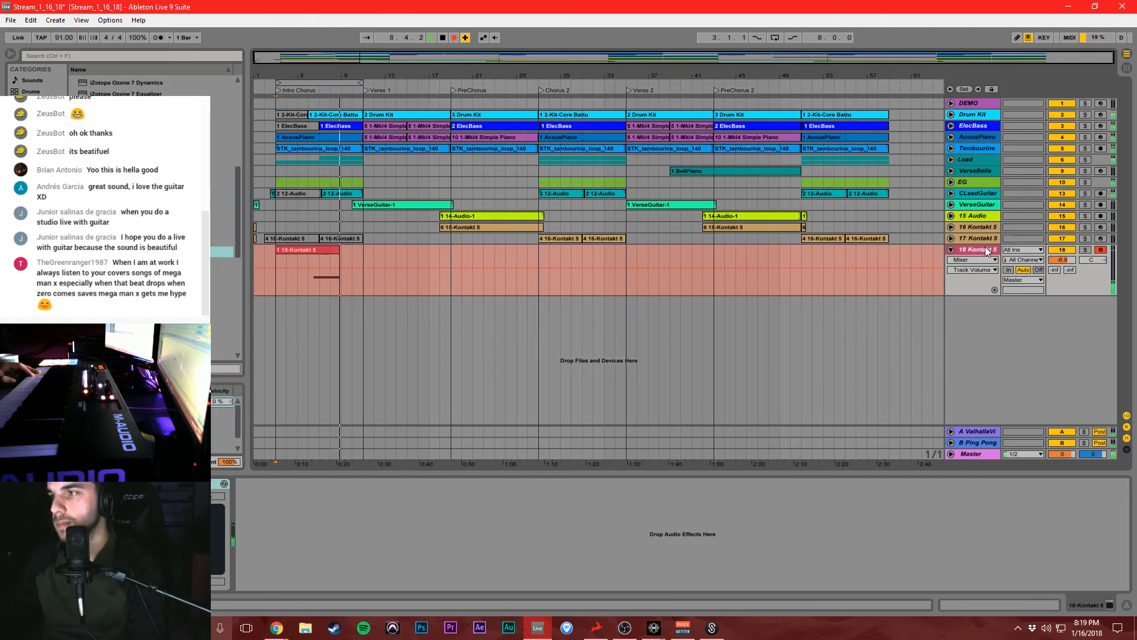
pyautogui.press('space')
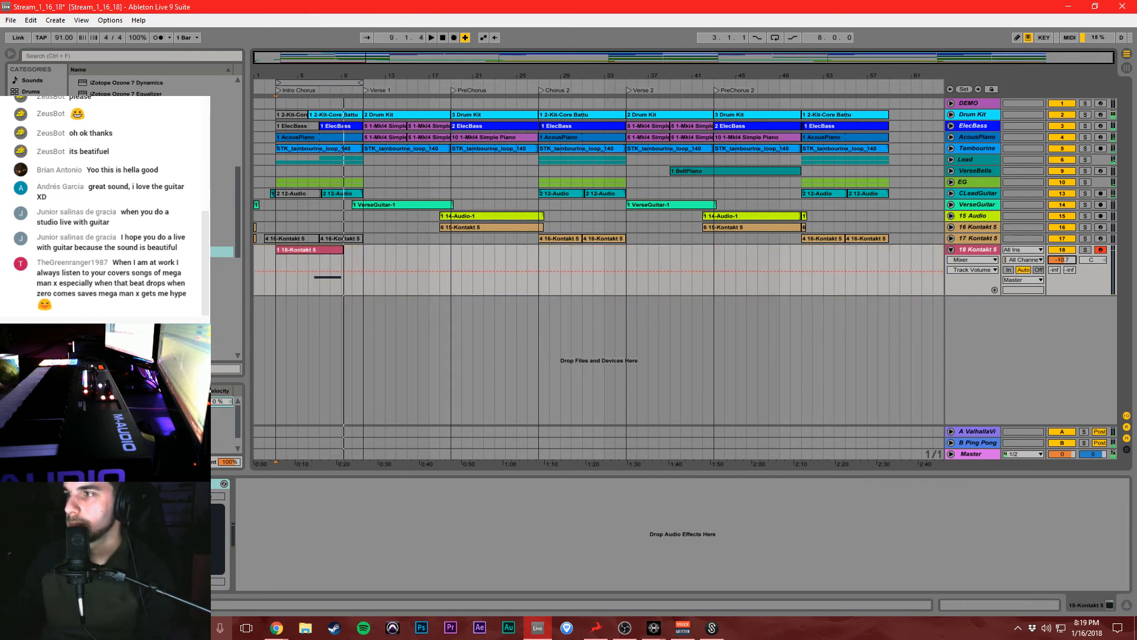
# Play the recorded riser from the middle of the Intro Chorus and lower the 18 Kontakt 5 track's volume to -12.8.
pyautogui.click(312, 286)
pyautogui.press('space')
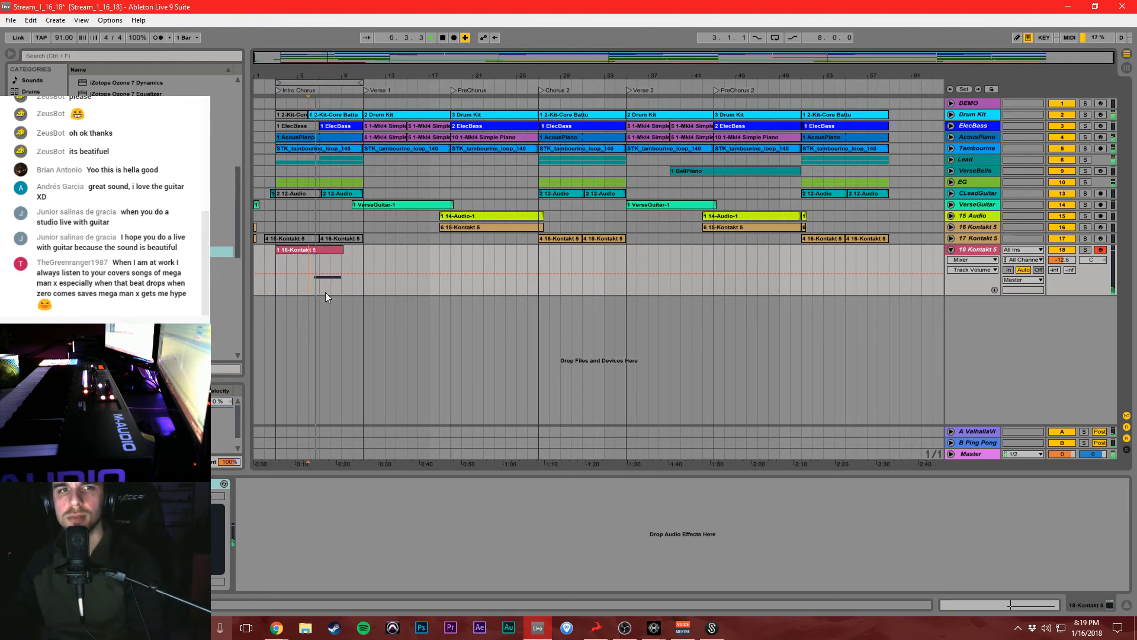
pyautogui.press('space')
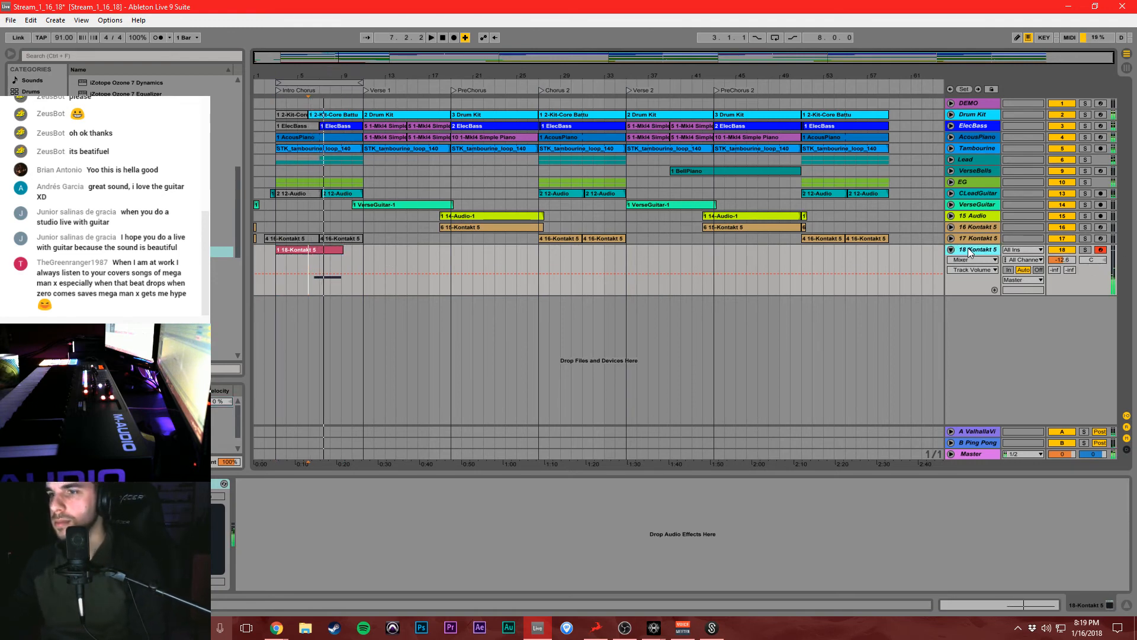
# Shorten the B2 note in the riser clip so it ends at bar 5 of the clip, and play the song.
pyautogui.doubleClick(313, 250)
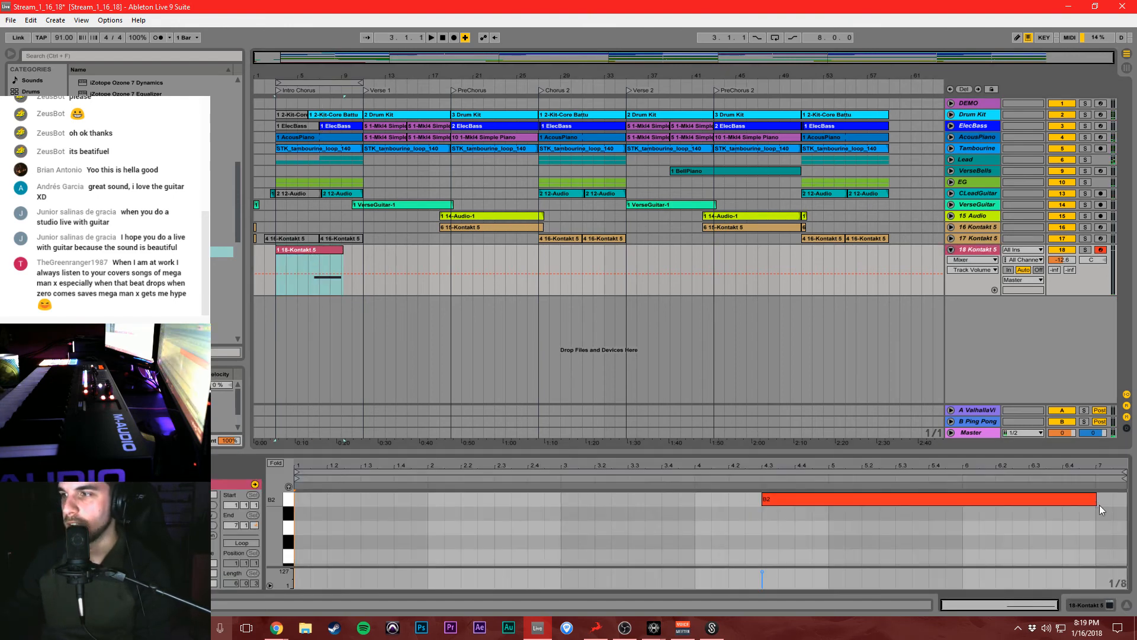
pyautogui.moveTo(1096, 501); pyautogui.dragTo(828, 517)
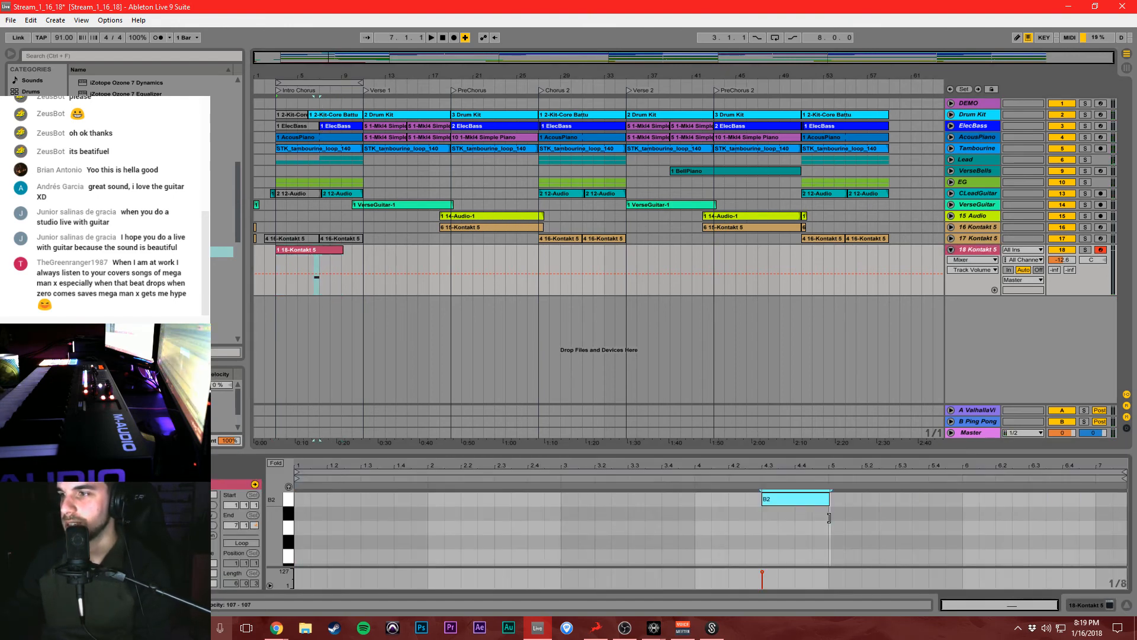
pyautogui.click(690, 518)
pyautogui.press('space')
# In the Master FX of Snare Convention, switch off Convolution and set the Saturation drive to 63%, then close the Kontakt window.
pyautogui.click(976, 252)
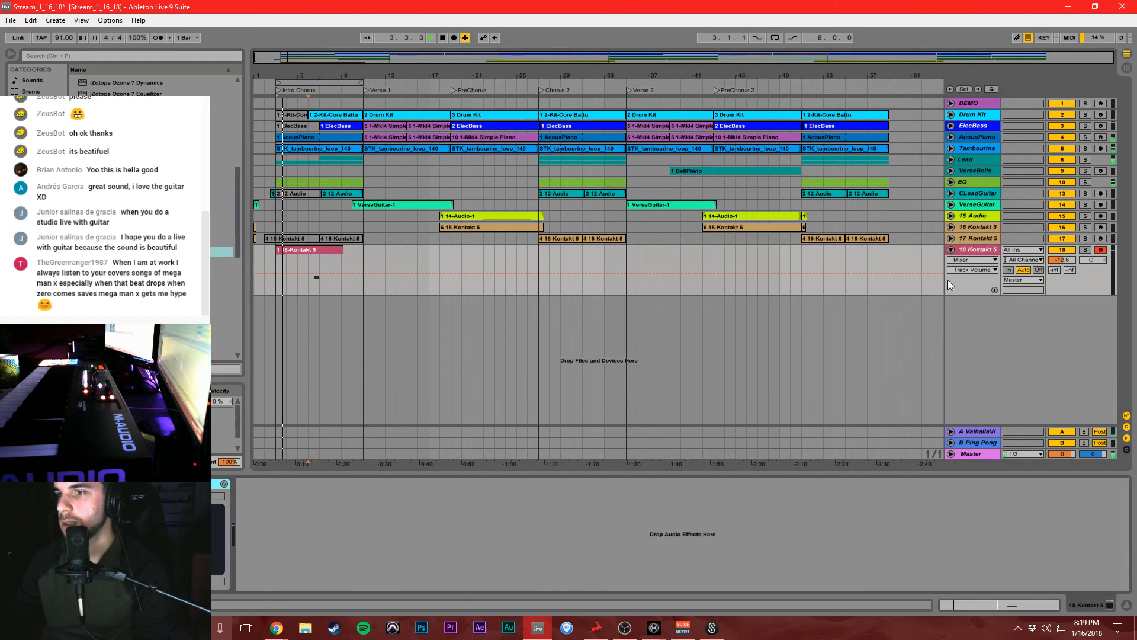
pyautogui.click(150, 484)
pyautogui.scroll(-2, 904, 412)
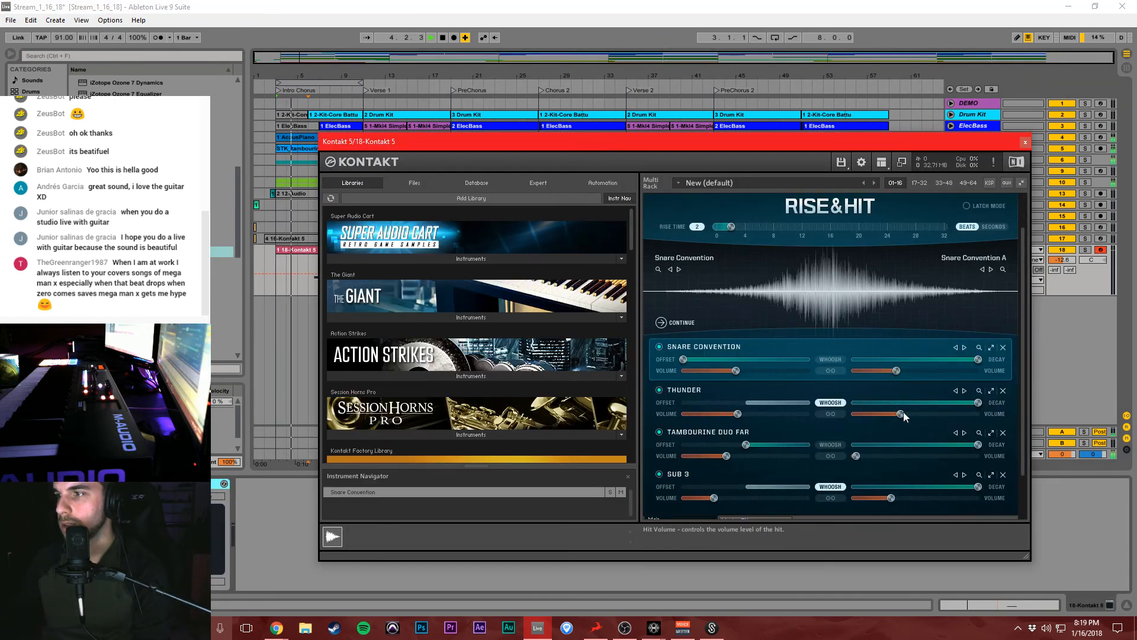
pyautogui.scroll(-2, 904, 411)
pyautogui.click(761, 469)
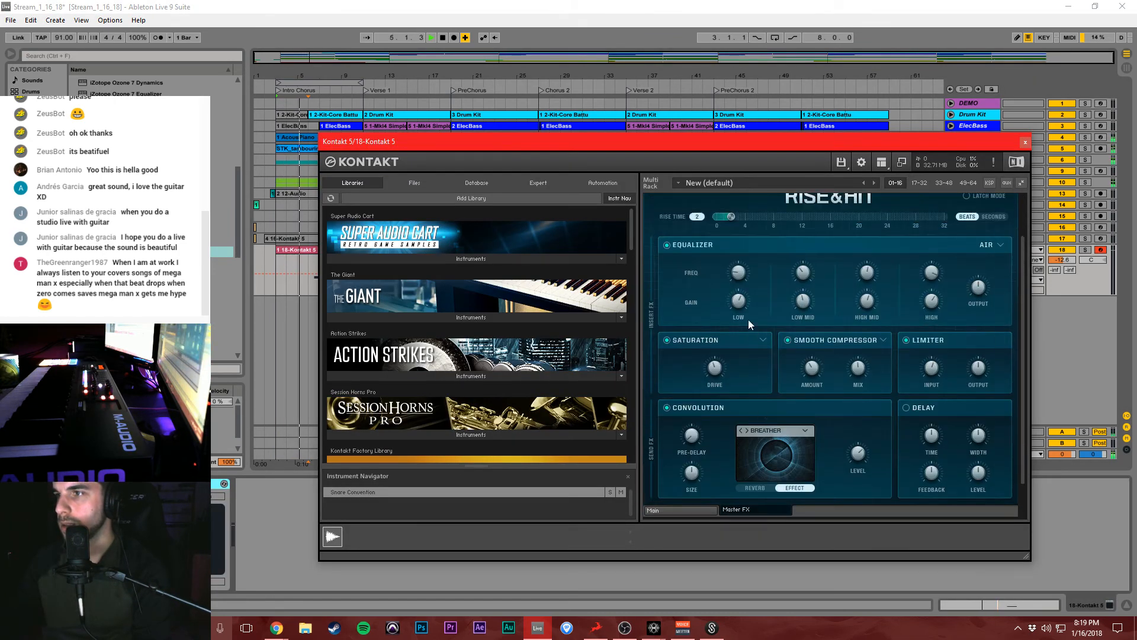
pyautogui.click(666, 407)
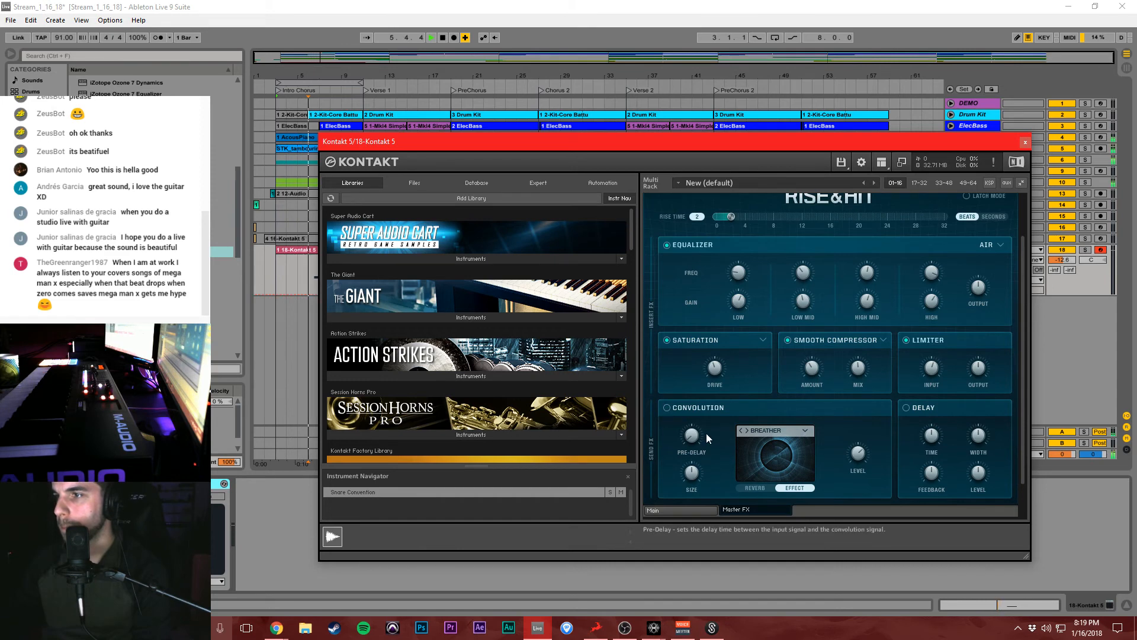
pyautogui.moveTo(712, 369); pyautogui.dragTo(711, 349)
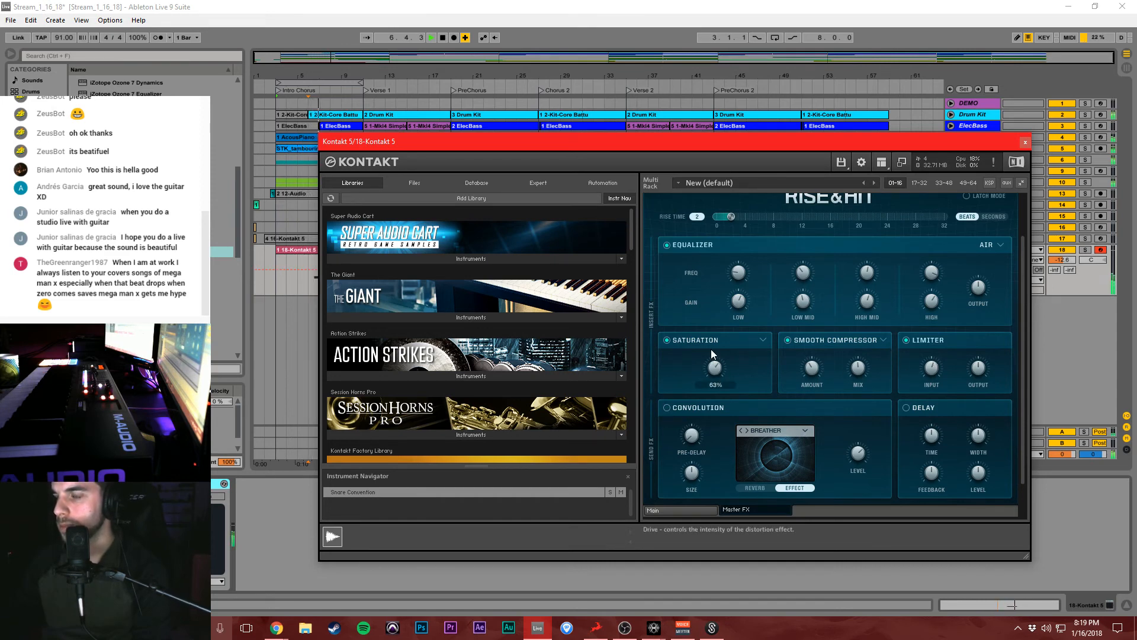
pyautogui.click(1024, 142)
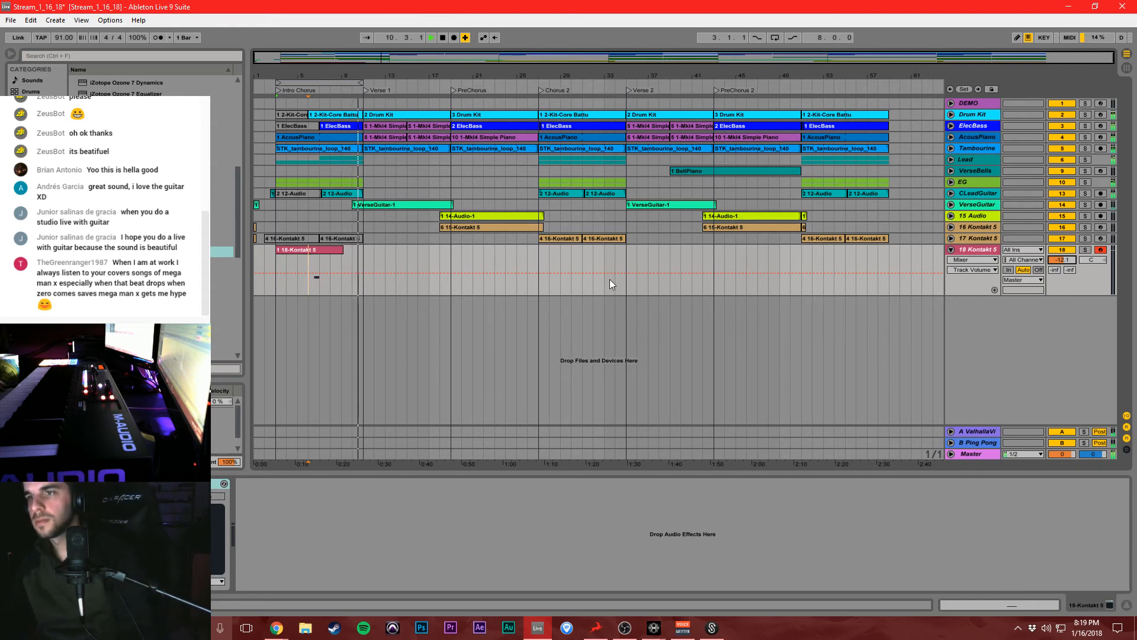
# Unfold the ElecBass and Drum Kit tracks and extend the Chorus 2 ElecBass clip back to start at bar 27.
pyautogui.click(973, 452)
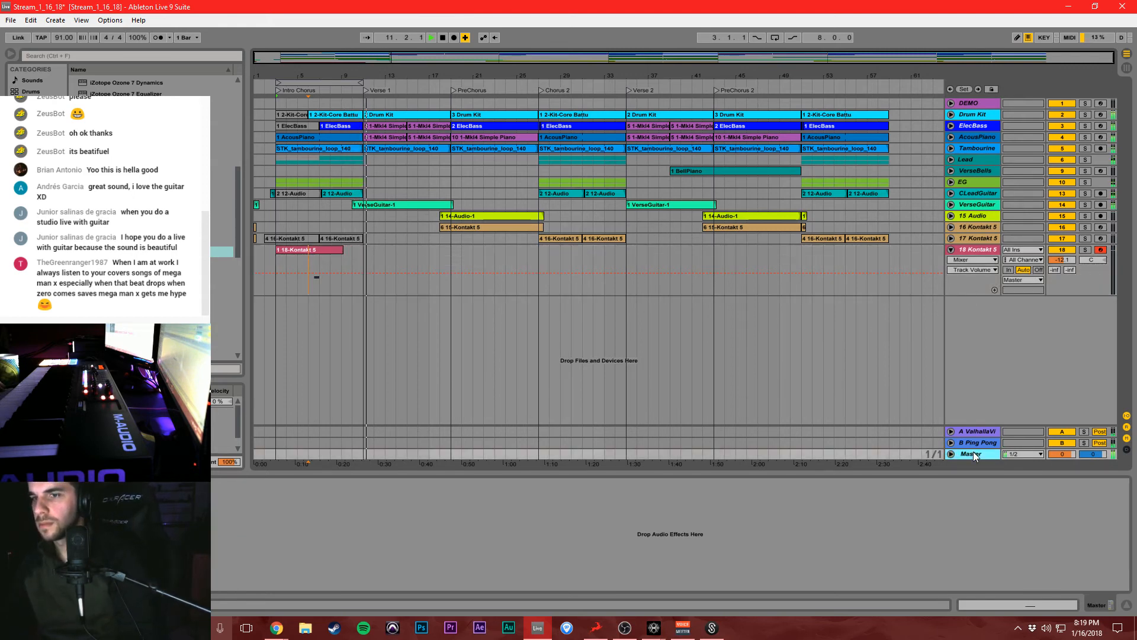
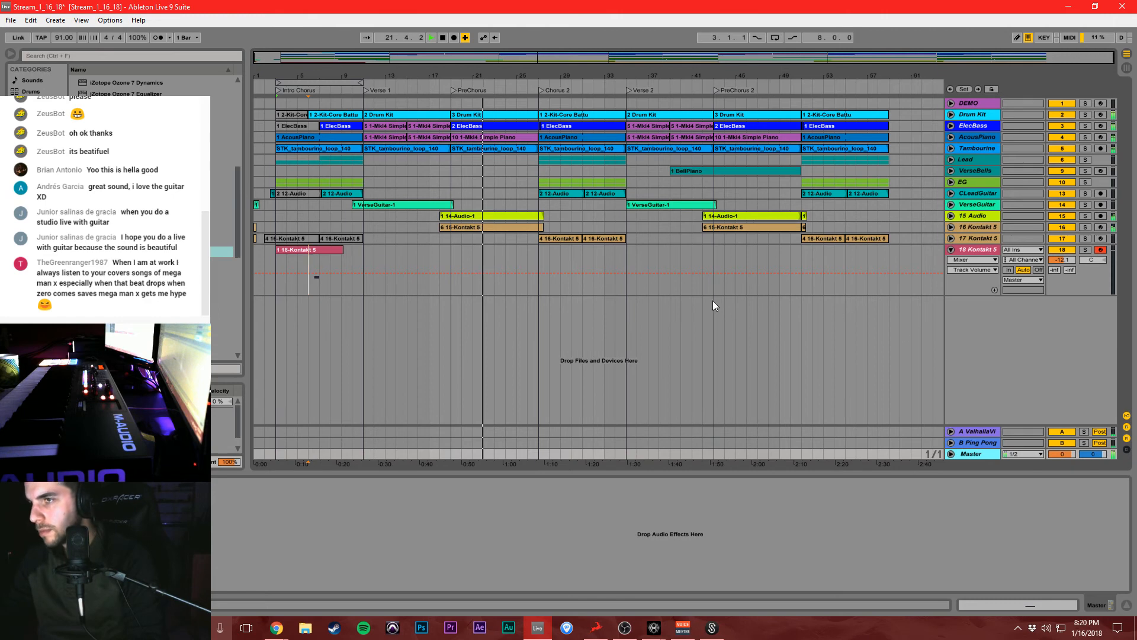
pyautogui.moveTo(522, 73); pyautogui.dragTo(515, 131)
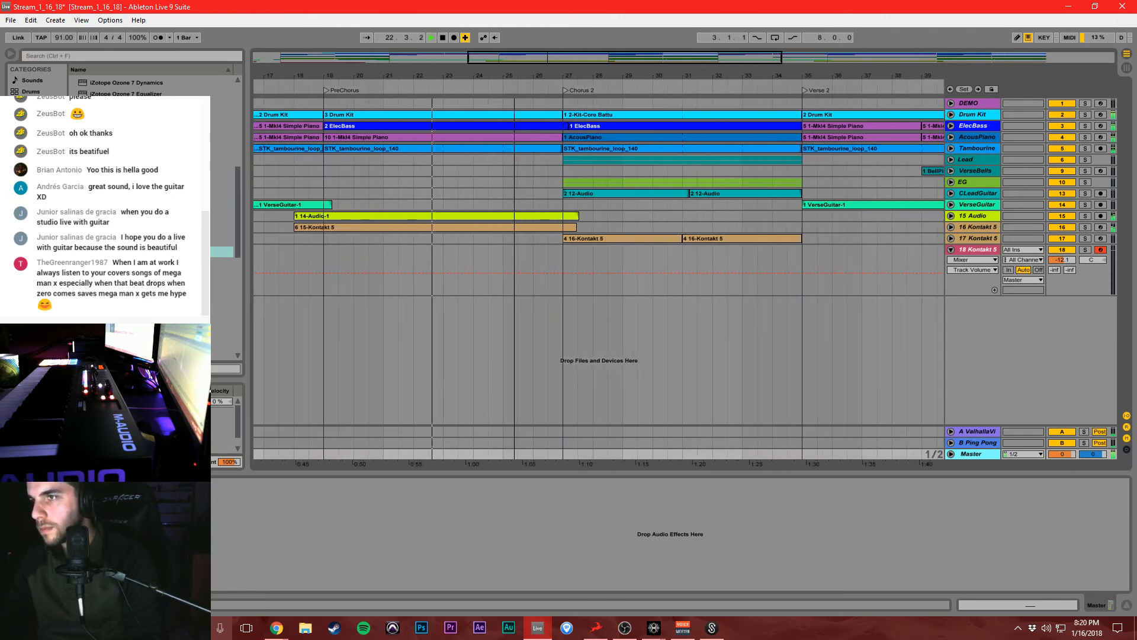
pyautogui.click(951, 125)
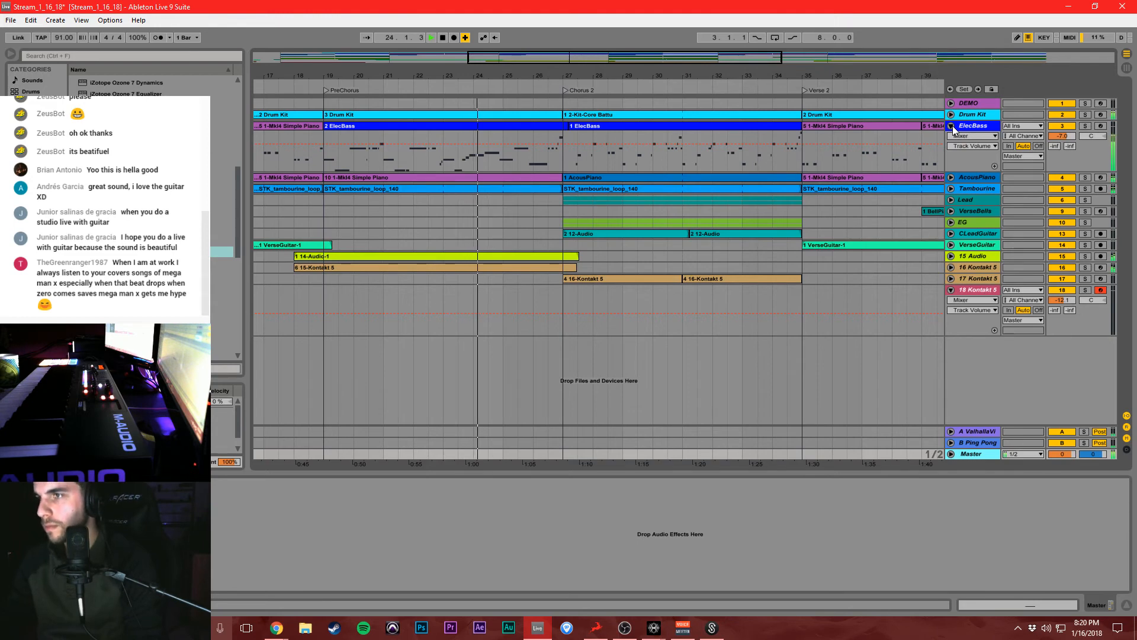
pyautogui.click(951, 116)
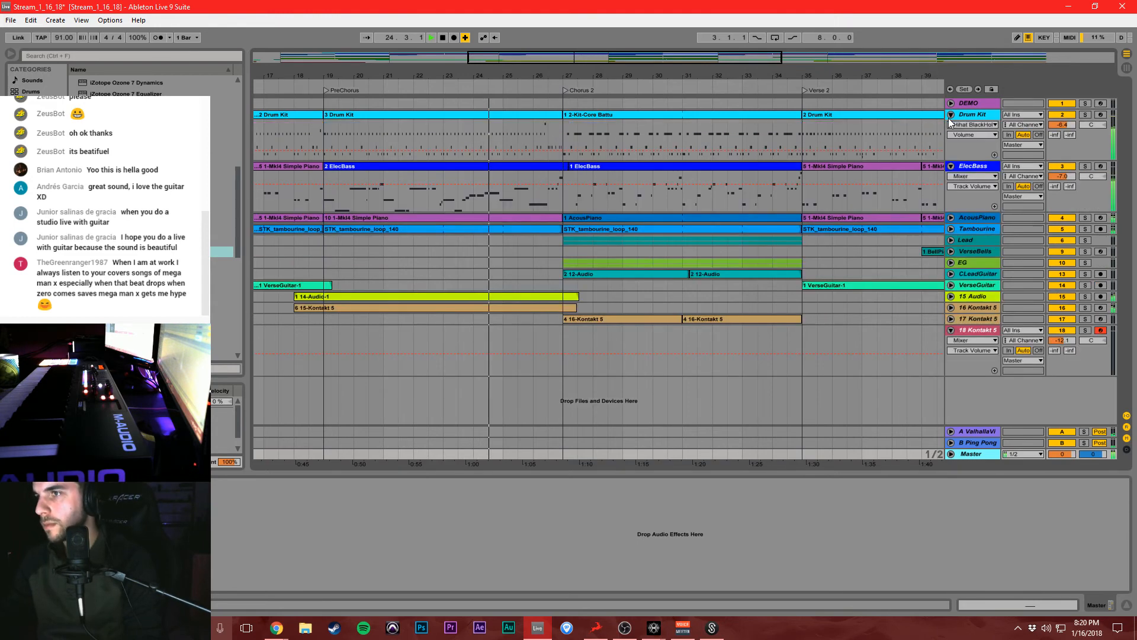
pyautogui.click(556, 124)
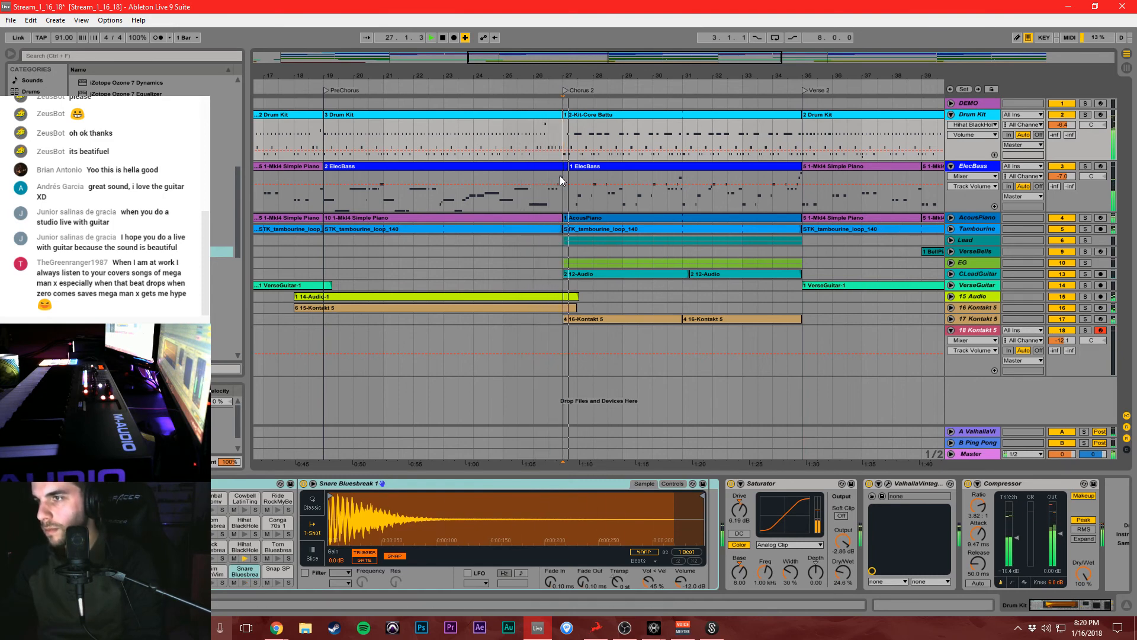
pyautogui.click(574, 167)
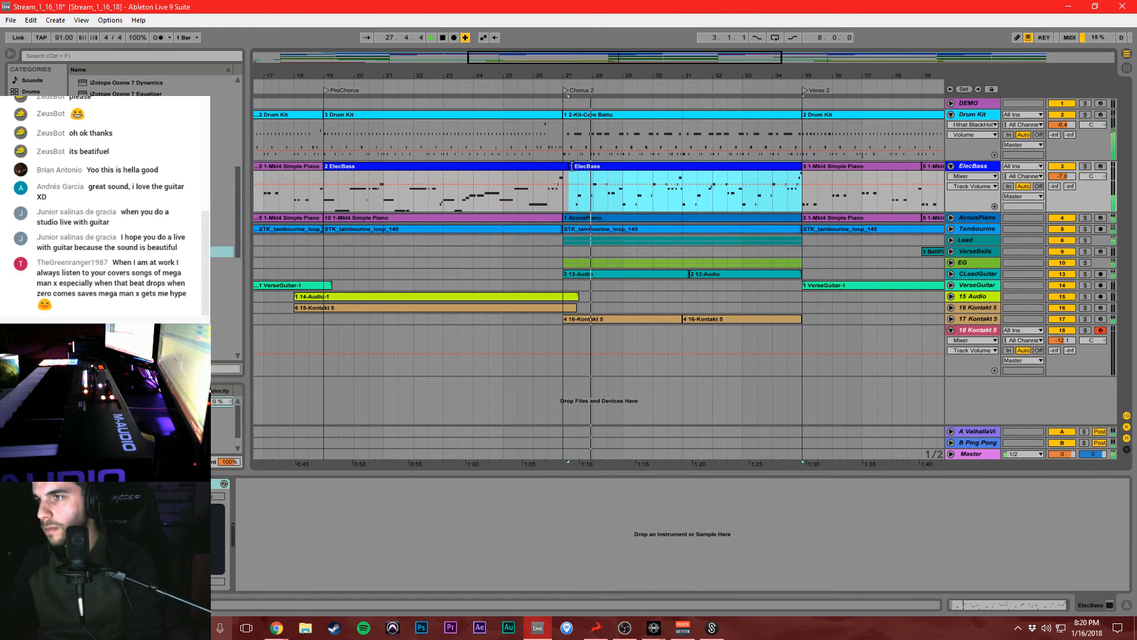
pyautogui.click(619, 204)
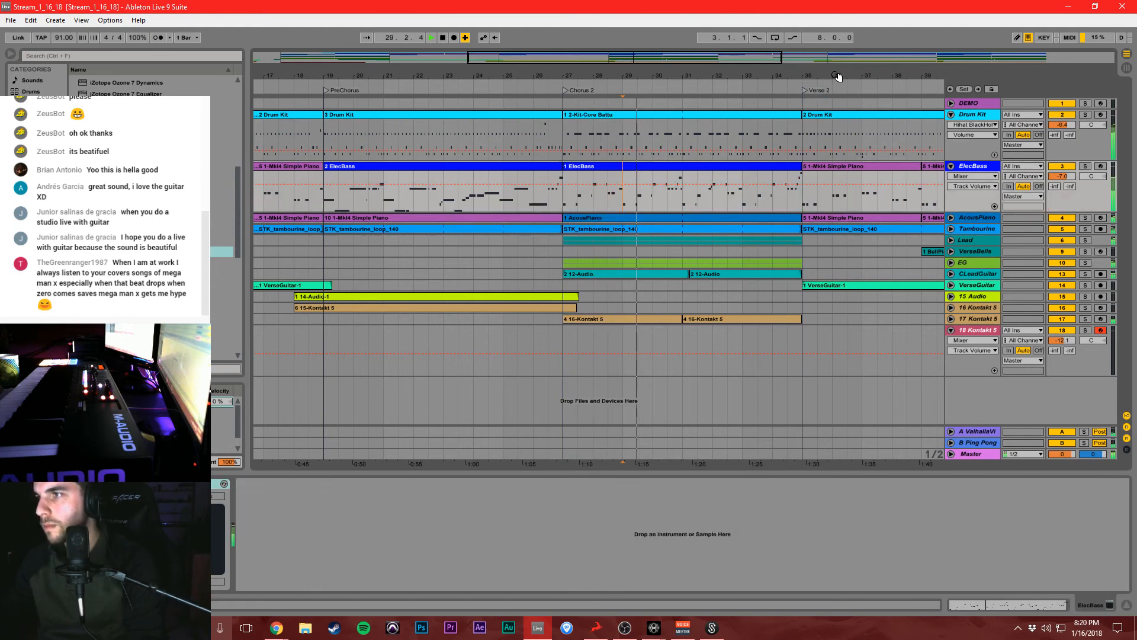
# Extend the final chorus's ElecBass clip back to the start of the chorus at bar 51.
pyautogui.moveTo(834, 77); pyautogui.dragTo(574, 51)
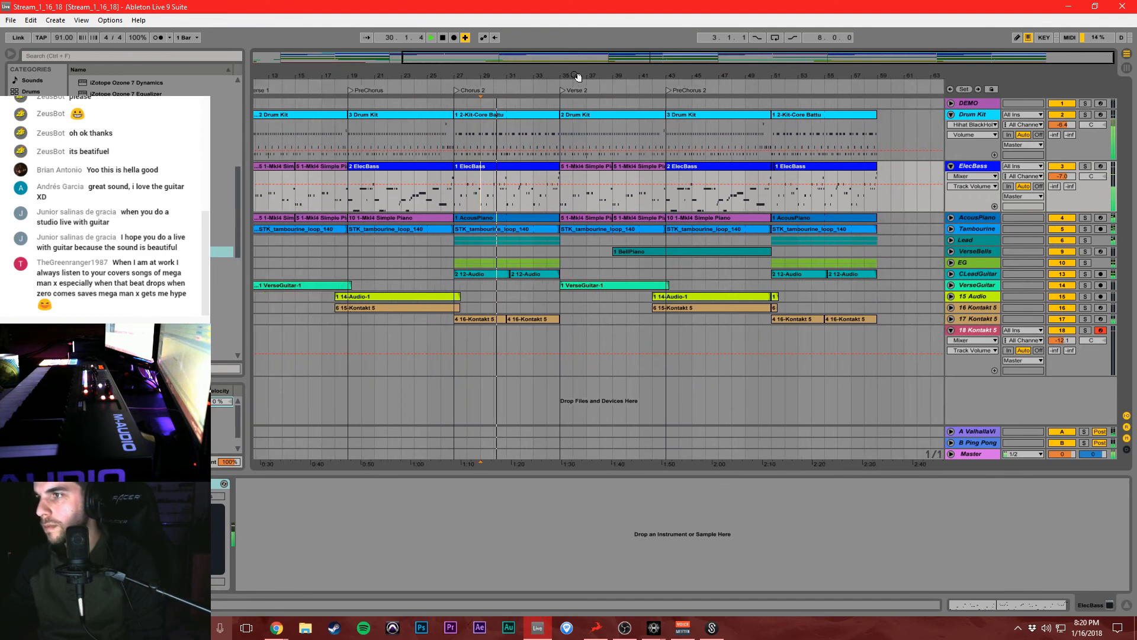
pyautogui.click(780, 198)
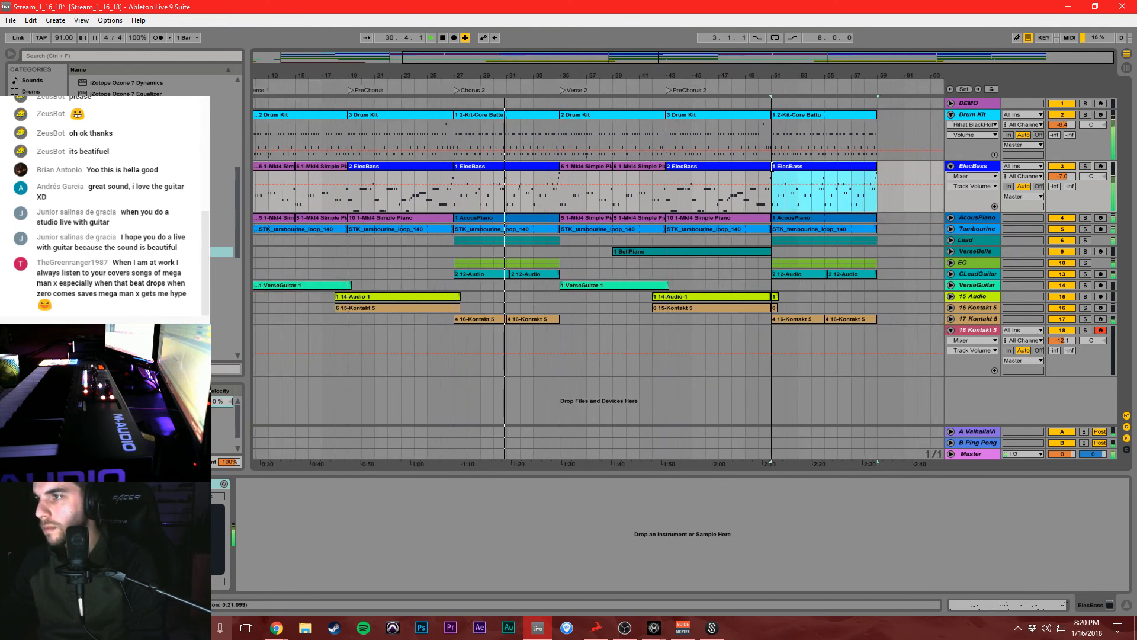
pyautogui.click(792, 192)
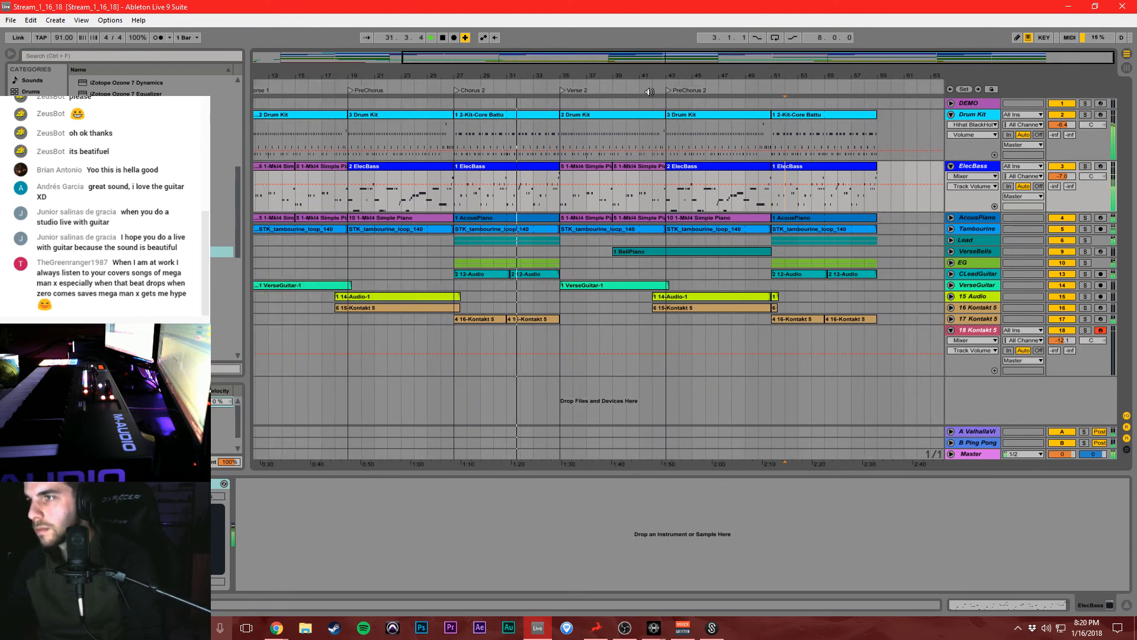
# Clear the first bar of Verse 2 on the Drum Kit and ElecBass tracks so both clips start at bar 36.
pyautogui.moveTo(642, 76); pyautogui.dragTo(642, 119)
pyautogui.moveTo(443, 115); pyautogui.dragTo(474, 115)
pyautogui.moveTo(482, 76); pyautogui.dragTo(483, 107)
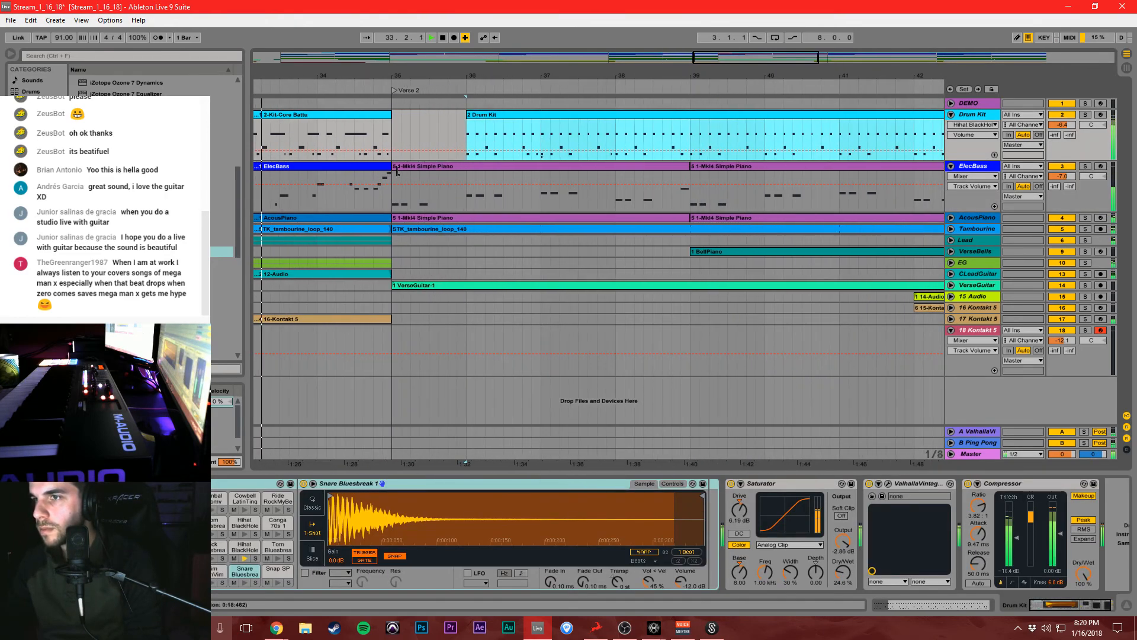
pyautogui.moveTo(691, 178)
pyautogui.mouseDown()
pyautogui.moveTo(455, 170)
pyautogui.moveTo(470, 172)
pyautogui.mouseUp()
pyautogui.click(450, 186)
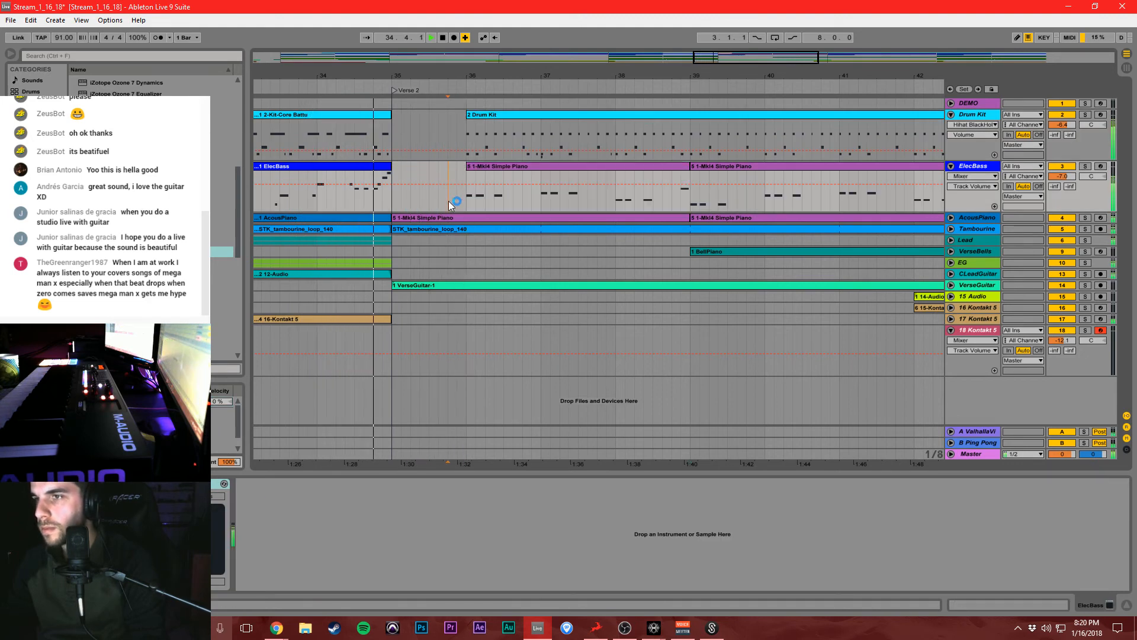
# Automate EQ Three's Device On for the first three beats of Verse 2 on the AcousPiano track, and play the transition.
pyautogui.click(489, 219)
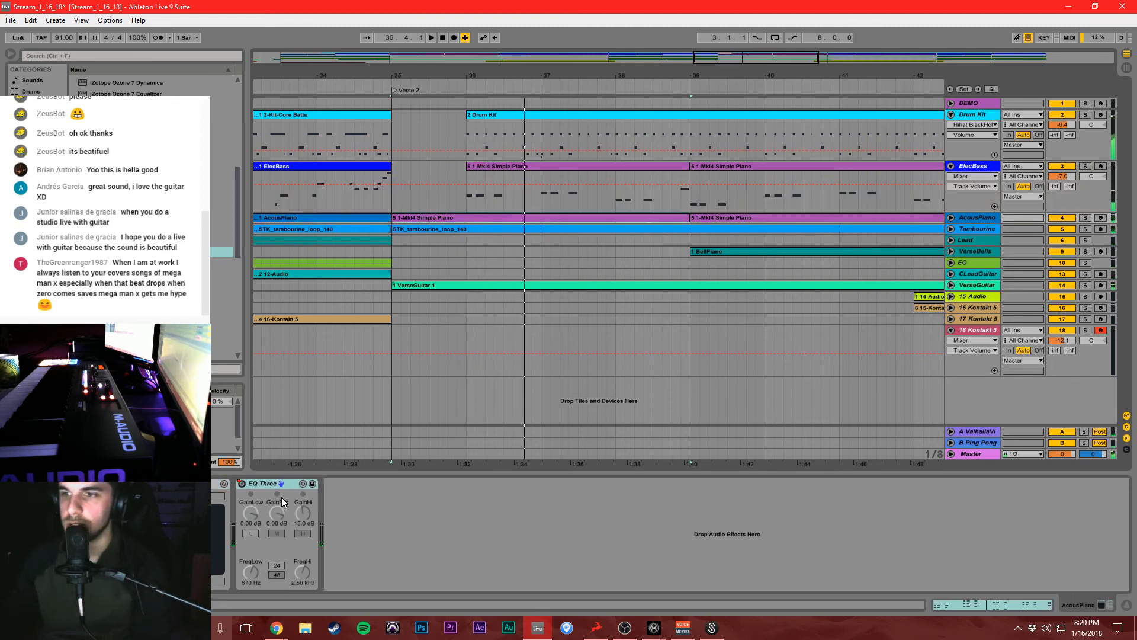
pyautogui.rightClick(238, 484)
pyautogui.click(257, 491)
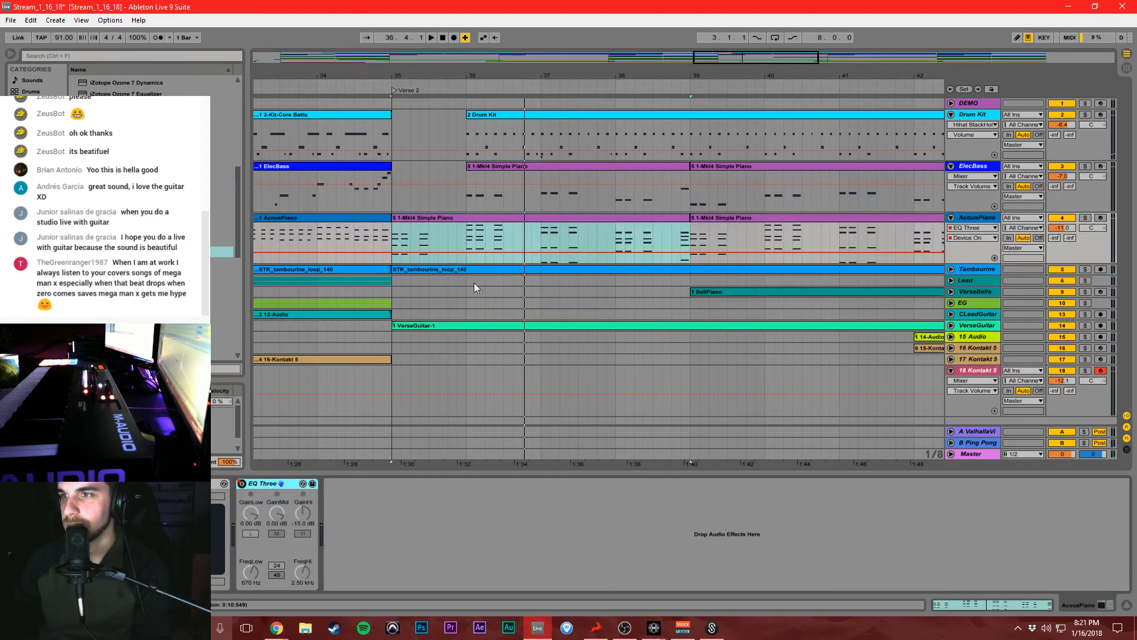
pyautogui.click(455, 240)
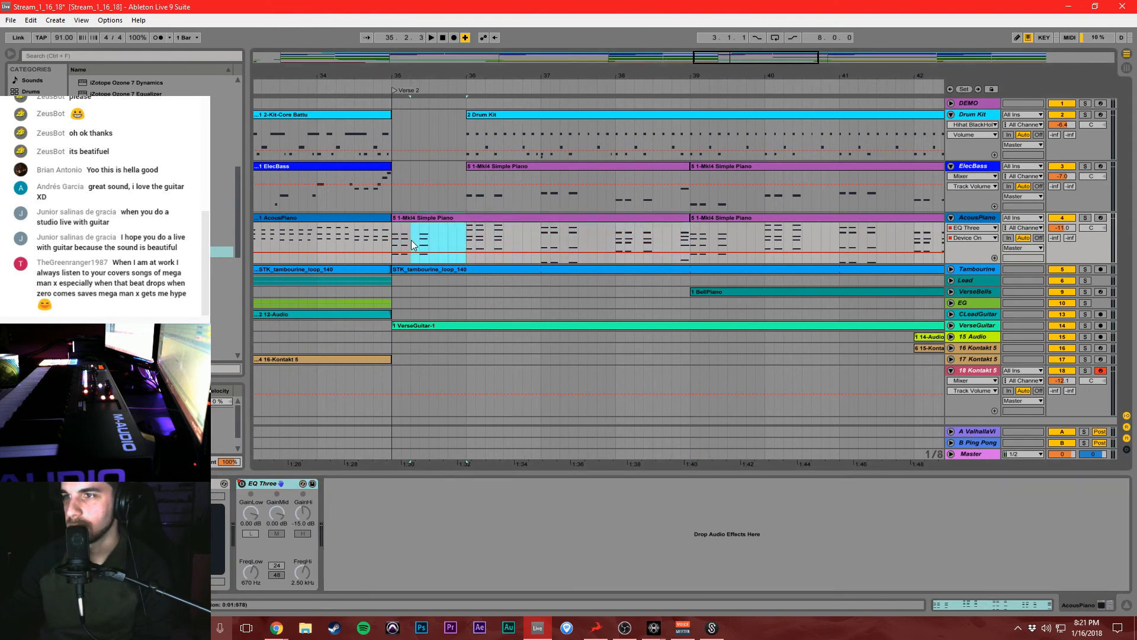
pyautogui.moveTo(406, 248)
pyautogui.mouseDown()
pyautogui.moveTo(394, 247)
pyautogui.moveTo(400, 236)
pyautogui.mouseUp()
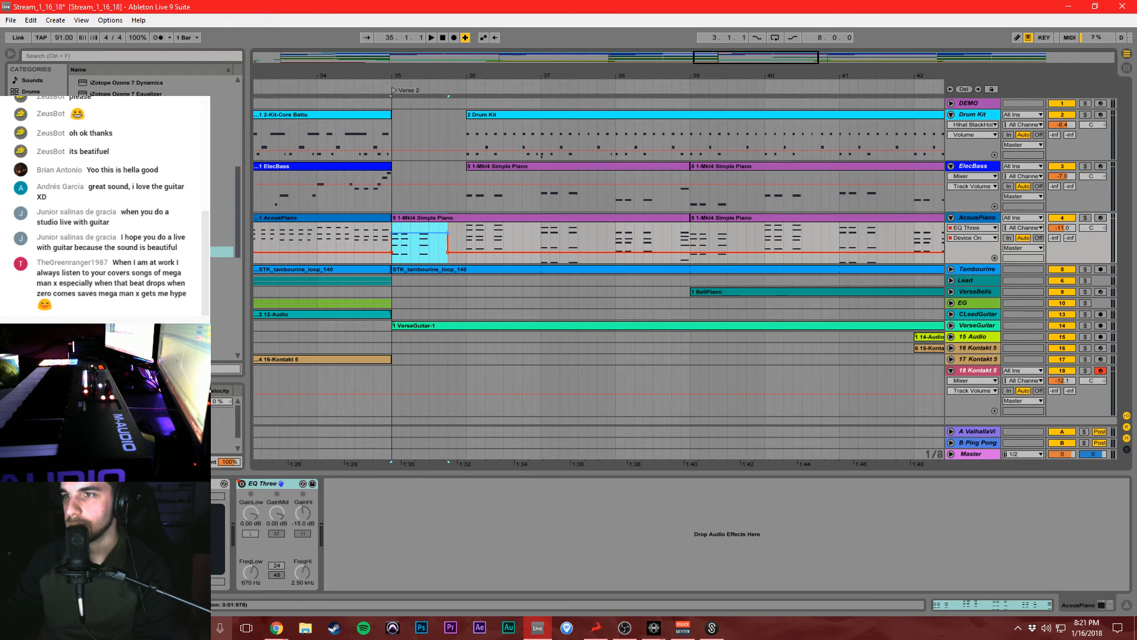
pyautogui.click(346, 241)
pyautogui.press('space')
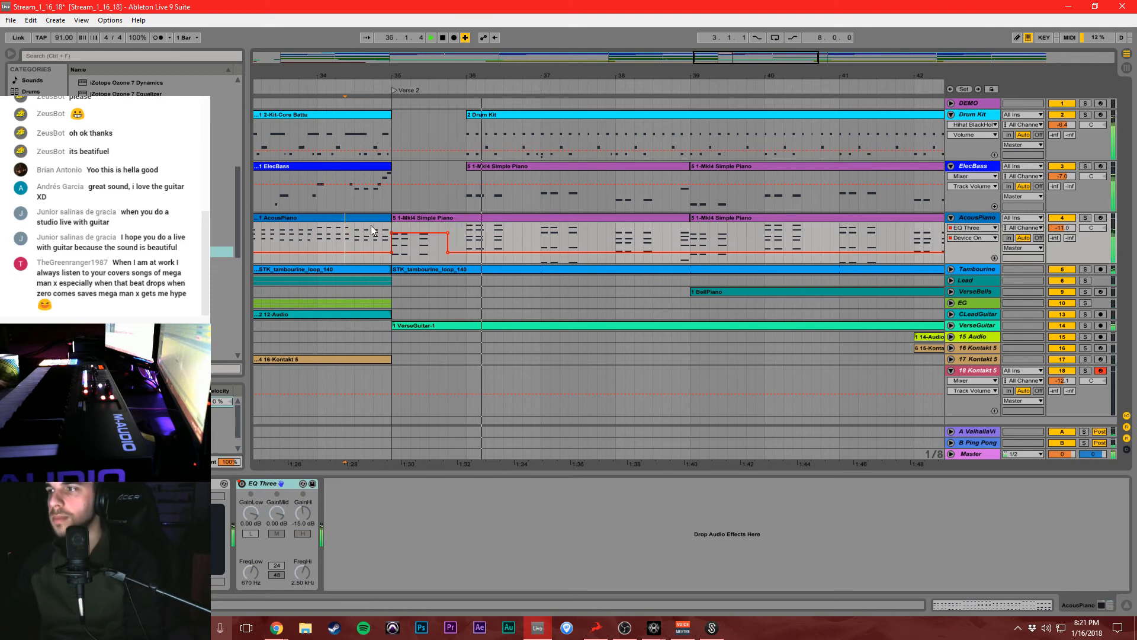
pyautogui.press('space')
# Record a sustained note on the 18 Kontakt 5 track from the start of Verse 2, replacing the first take with a longer one.
pyautogui.click(433, 381)
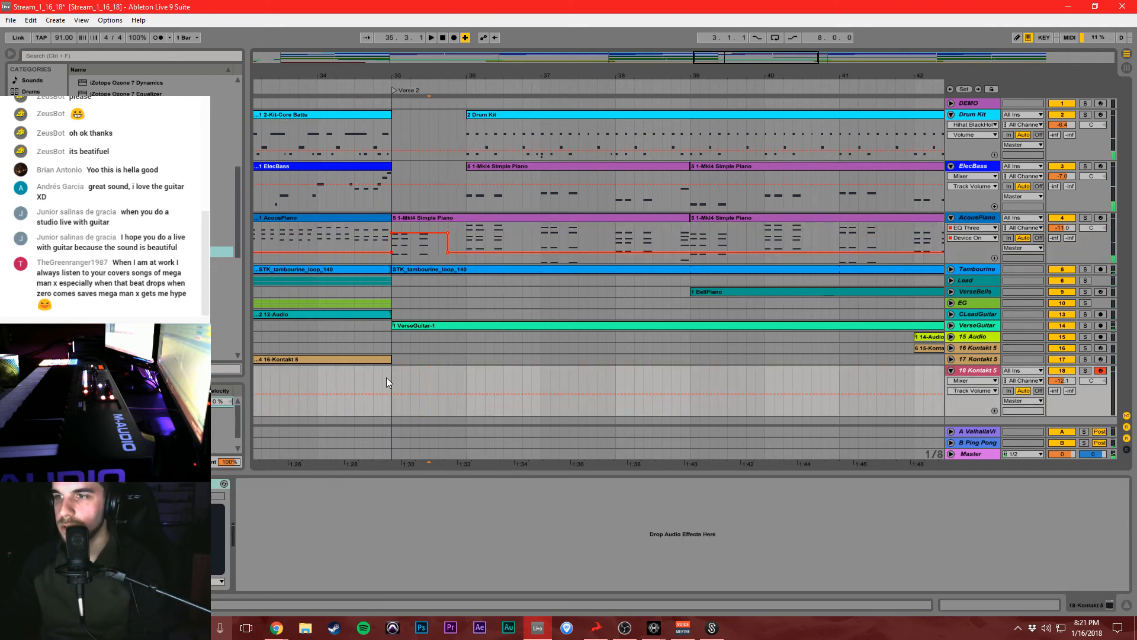
pyautogui.click(455, 38)
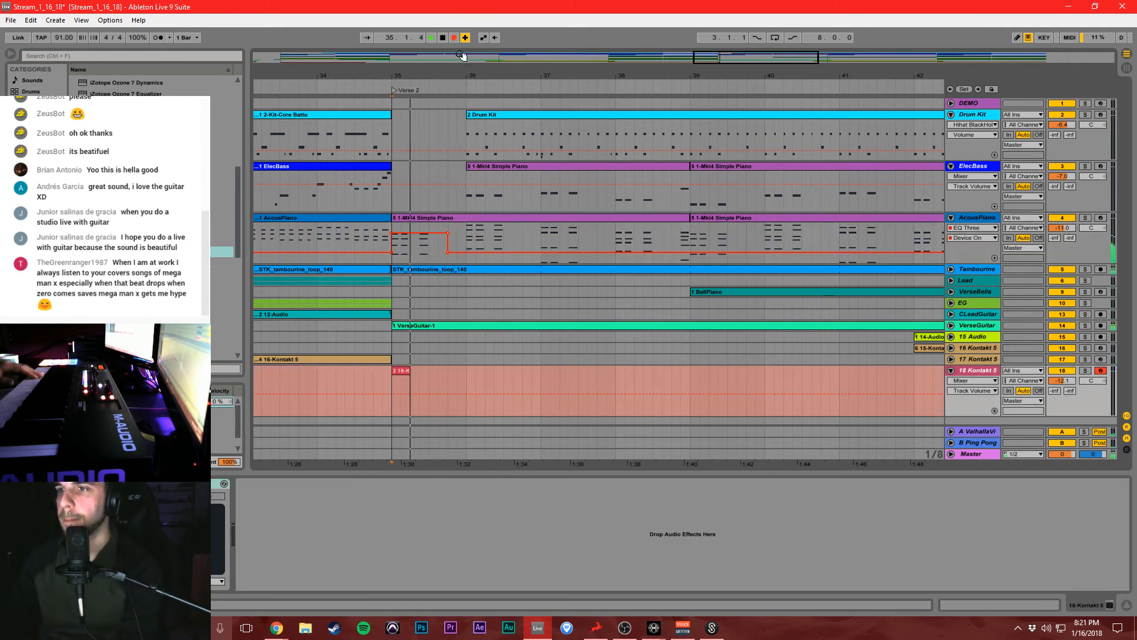
pyautogui.press('space')
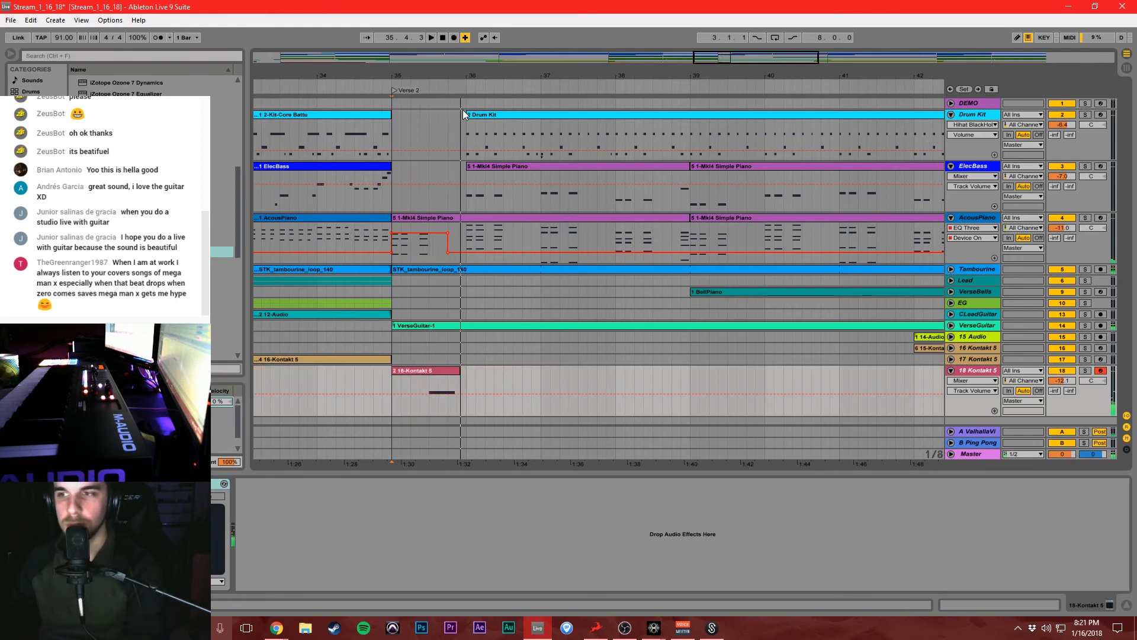
pyautogui.click(455, 38)
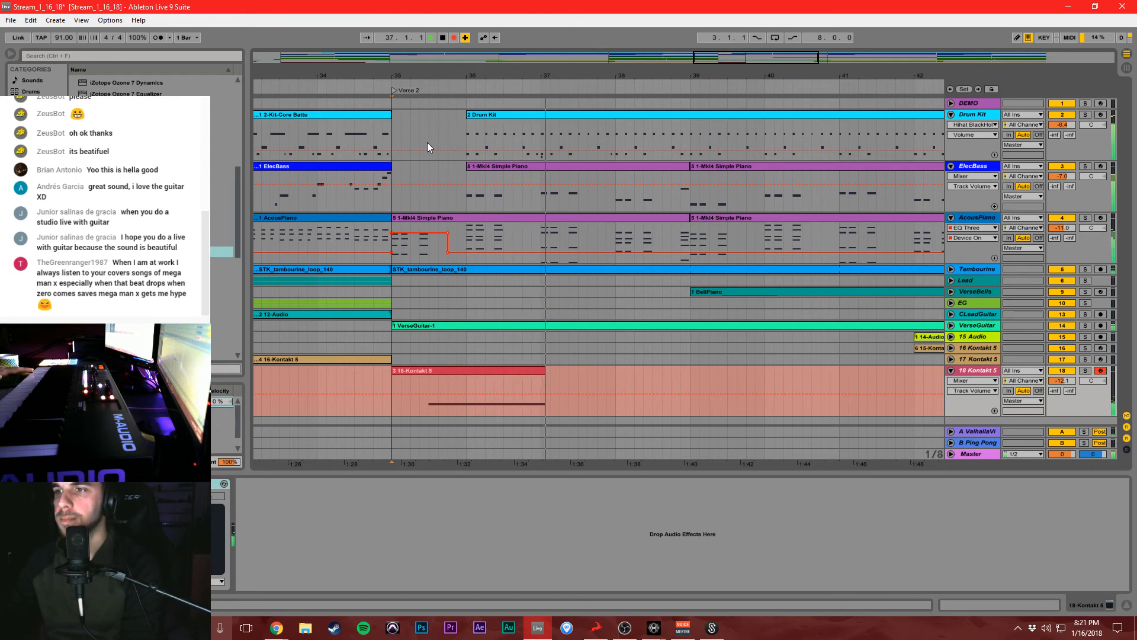
pyautogui.press('space')
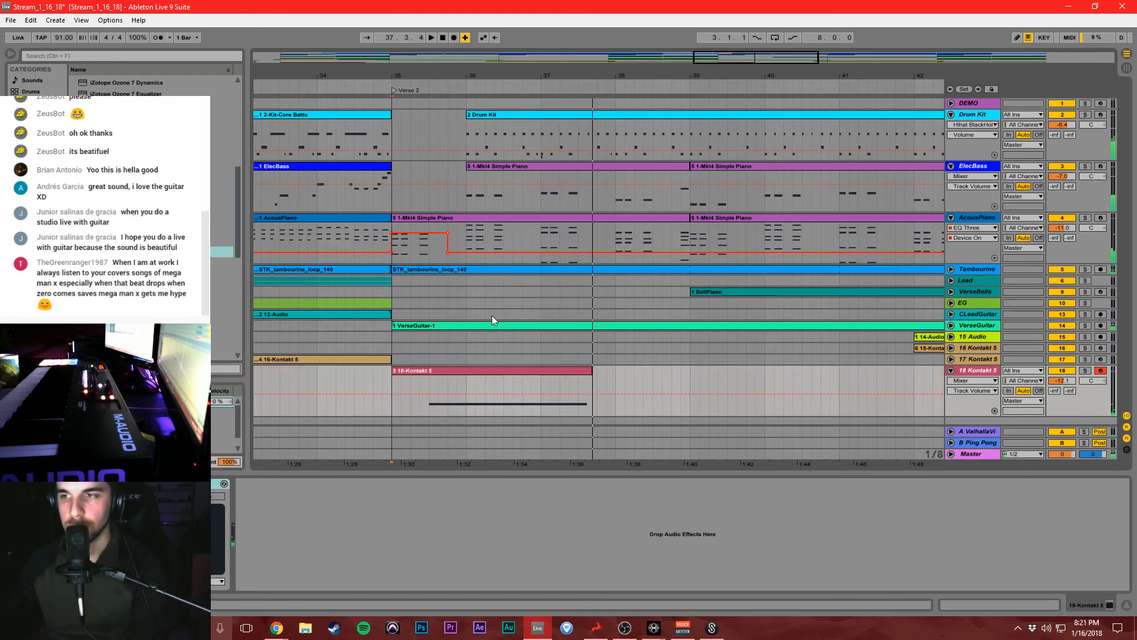
pyautogui.click(502, 368)
pyautogui.click(391, 379)
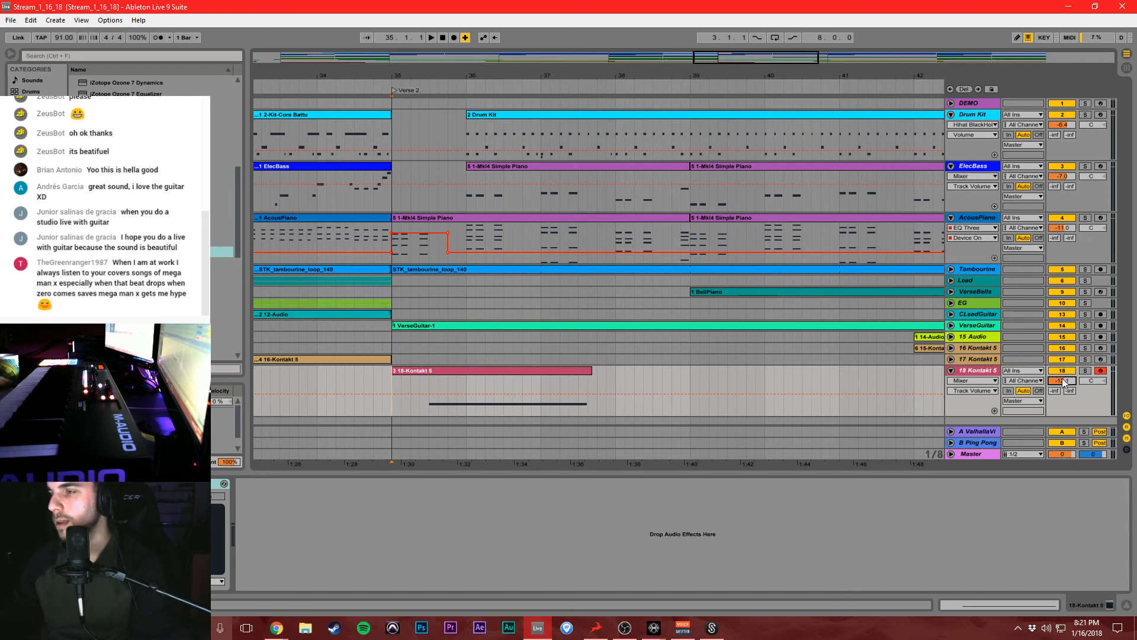
# Play the transition from the end of Chorus 2 into Verse 2 to check the break and the new Kontakt note.
pyautogui.scroll(-4, 425, 148)
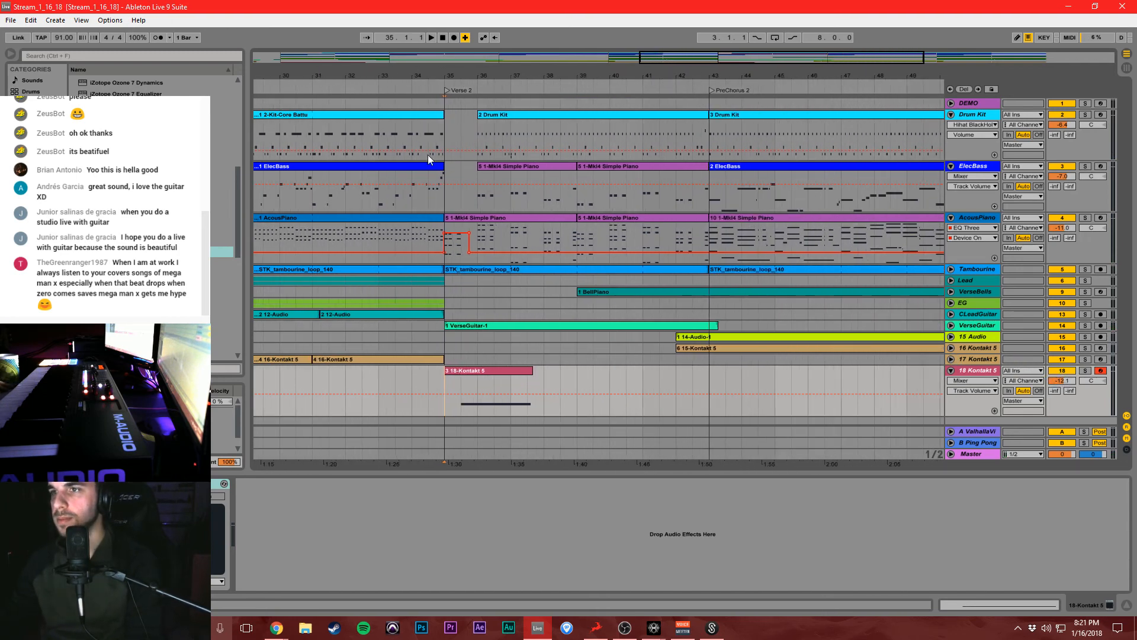
pyautogui.click(371, 279)
pyautogui.press('space')
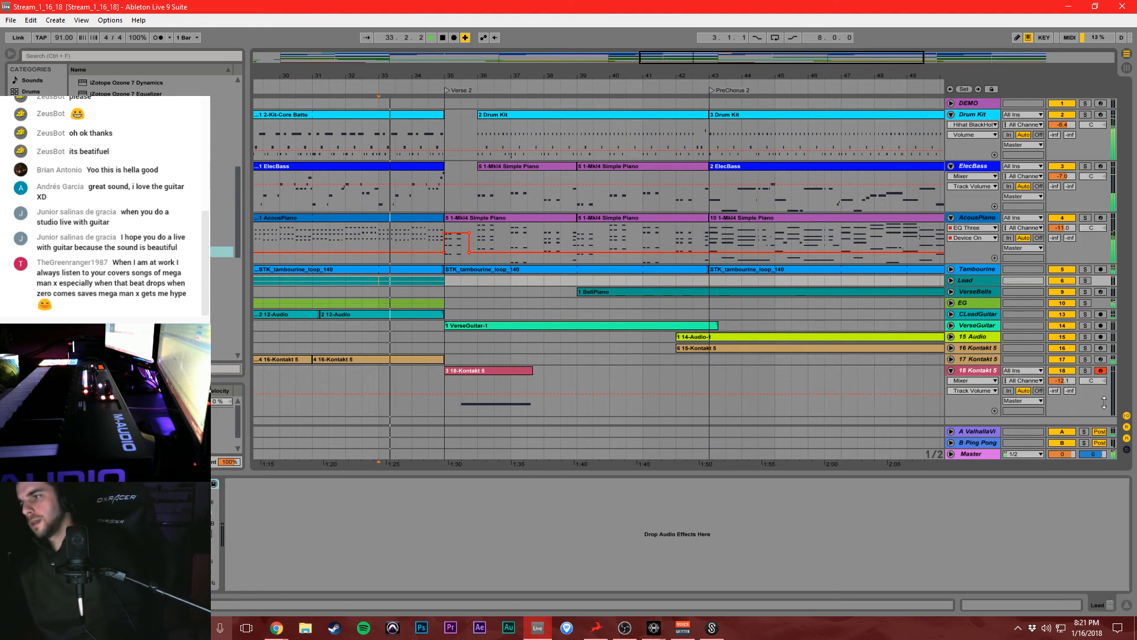
pyautogui.click(972, 453)
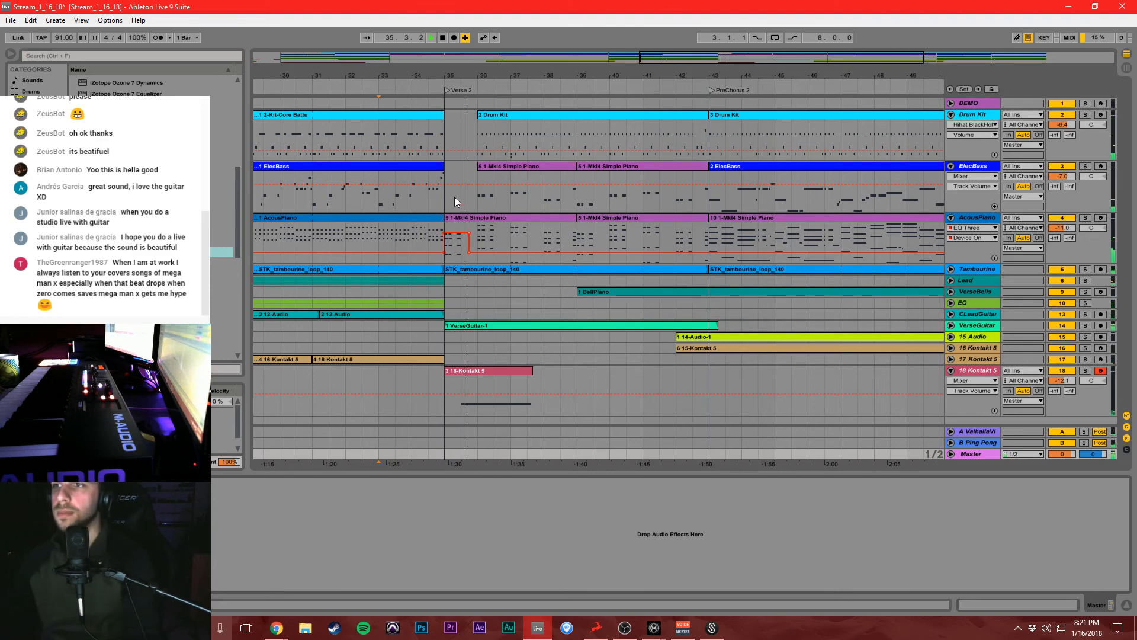
pyautogui.click(445, 127)
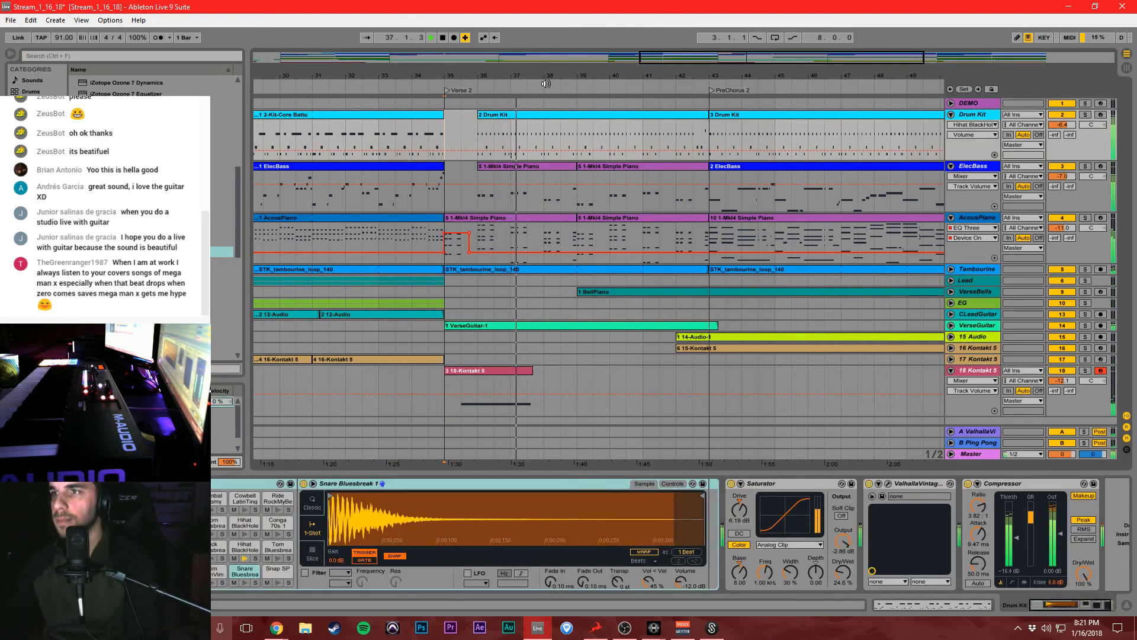
pyautogui.moveTo(552, 76); pyautogui.dragTo(557, 56)
pyautogui.click(637, 395)
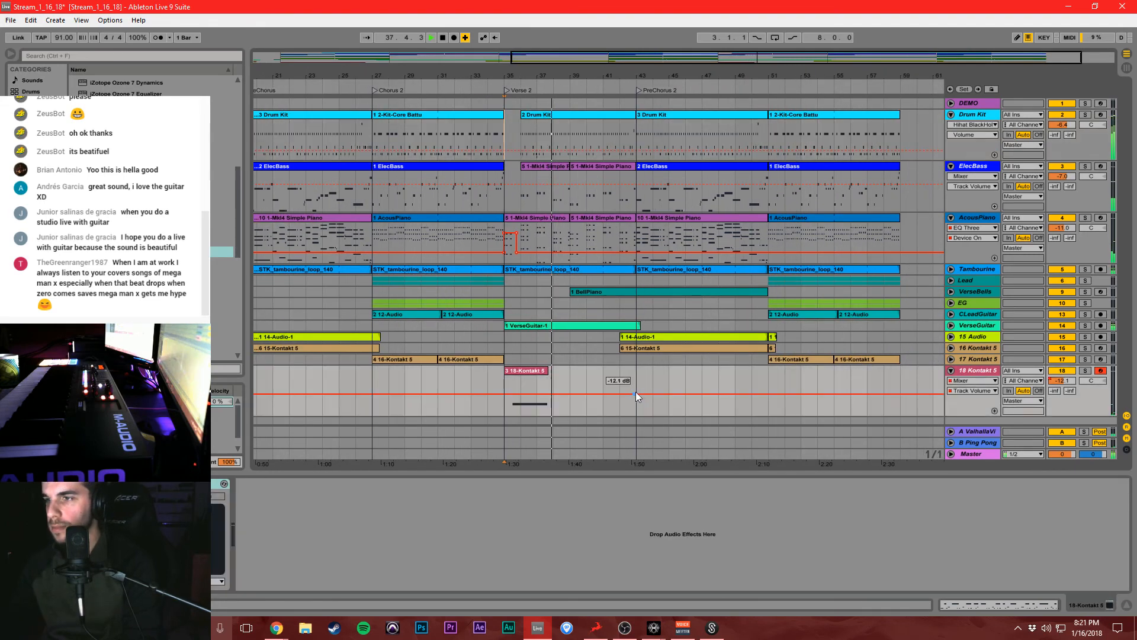
pyautogui.click(634, 379)
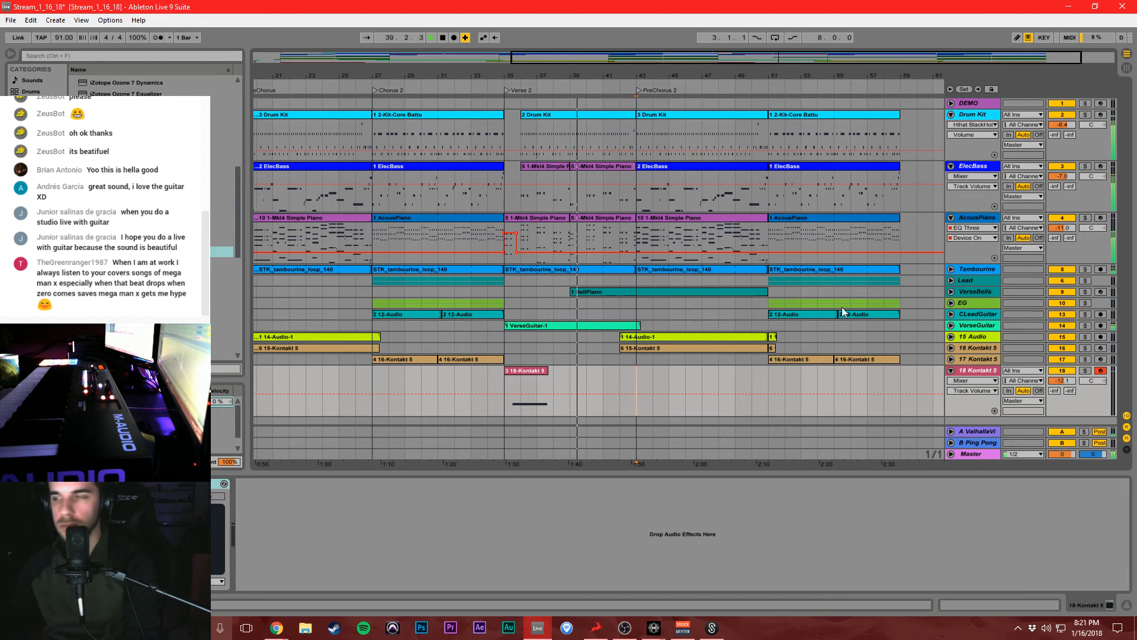
# Open the BellPiano clip on the VerseBells track for note editing and enlarge the note editor.
pyautogui.click(950, 292)
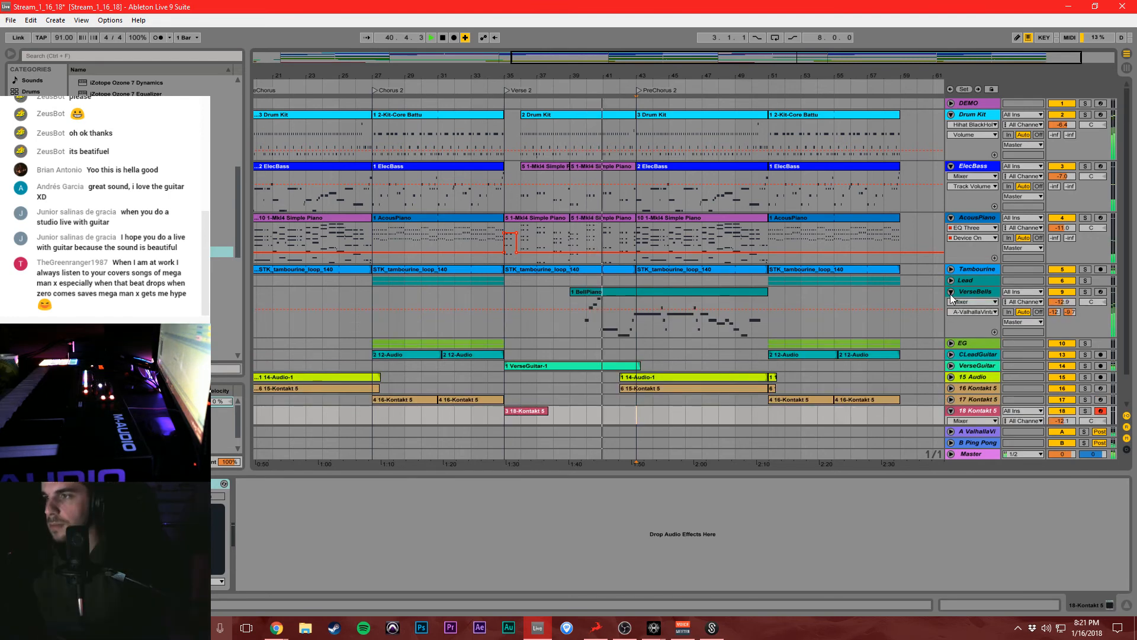
pyautogui.click(950, 292)
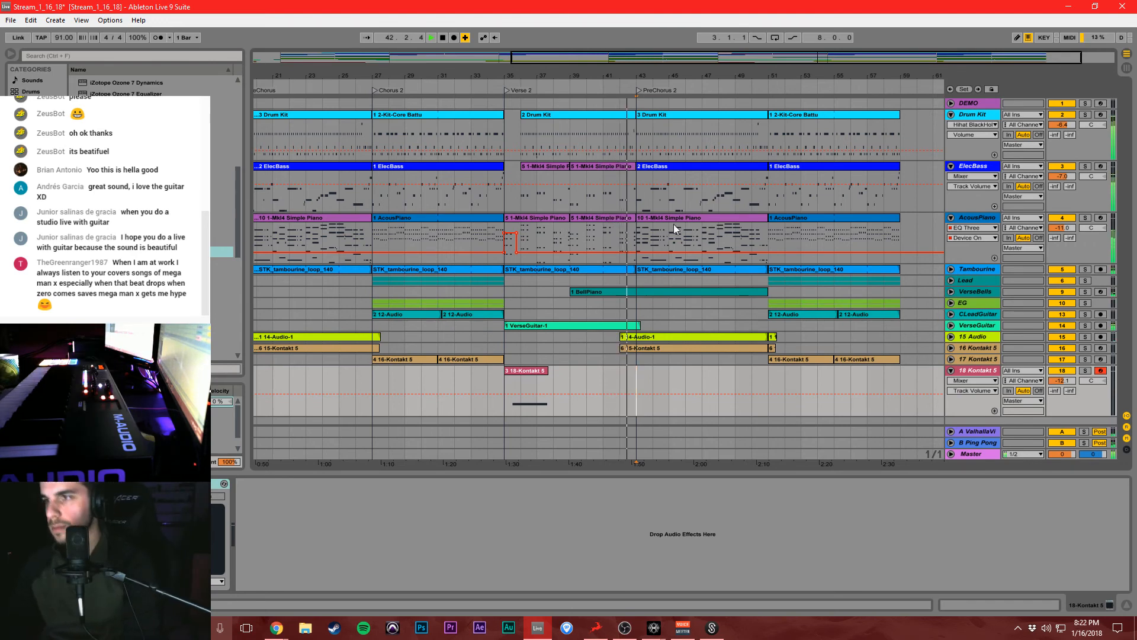
pyautogui.doubleClick(621, 293)
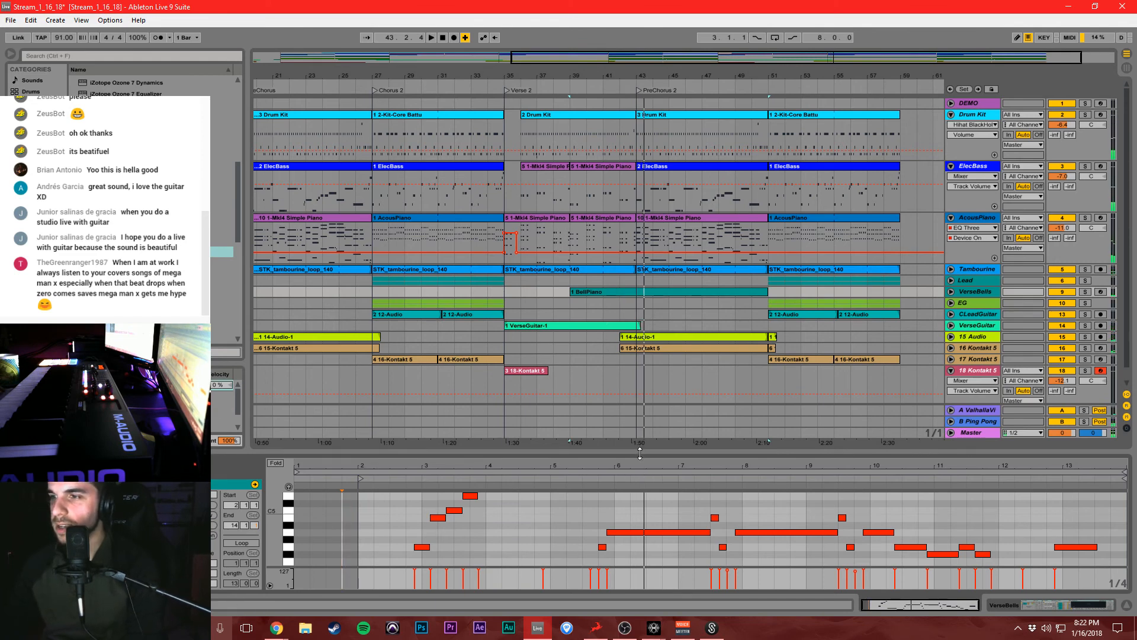
pyautogui.moveTo(640, 453); pyautogui.dragTo(639, 302)
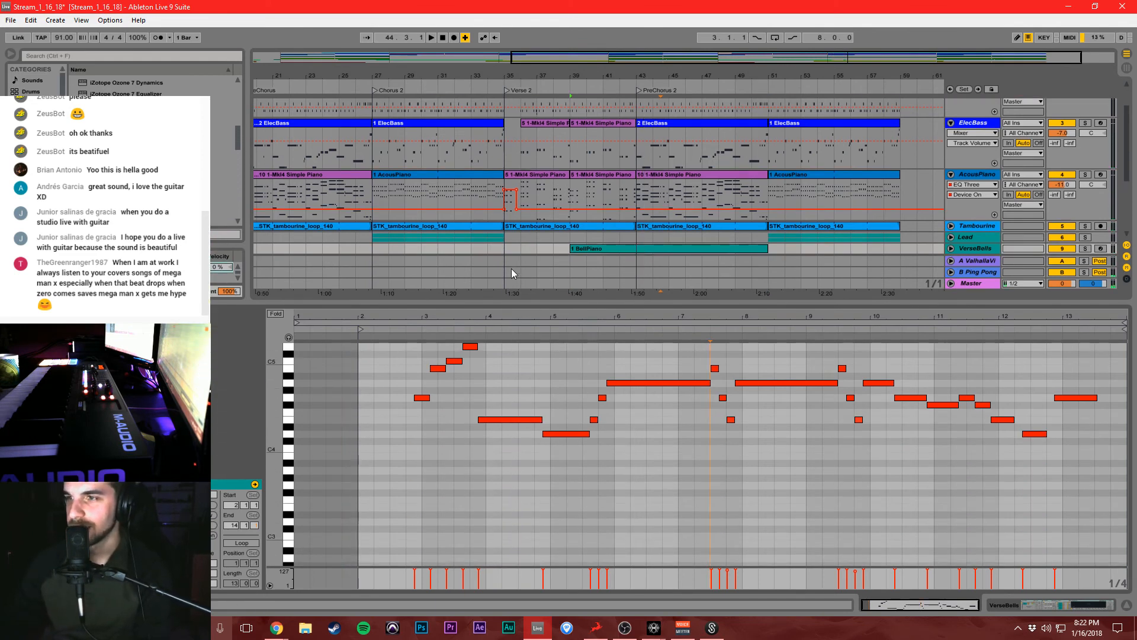
# Add a one-beat G4 note at the very start of the BellPiano clip and play the phrase with it.
pyautogui.click(570, 249)
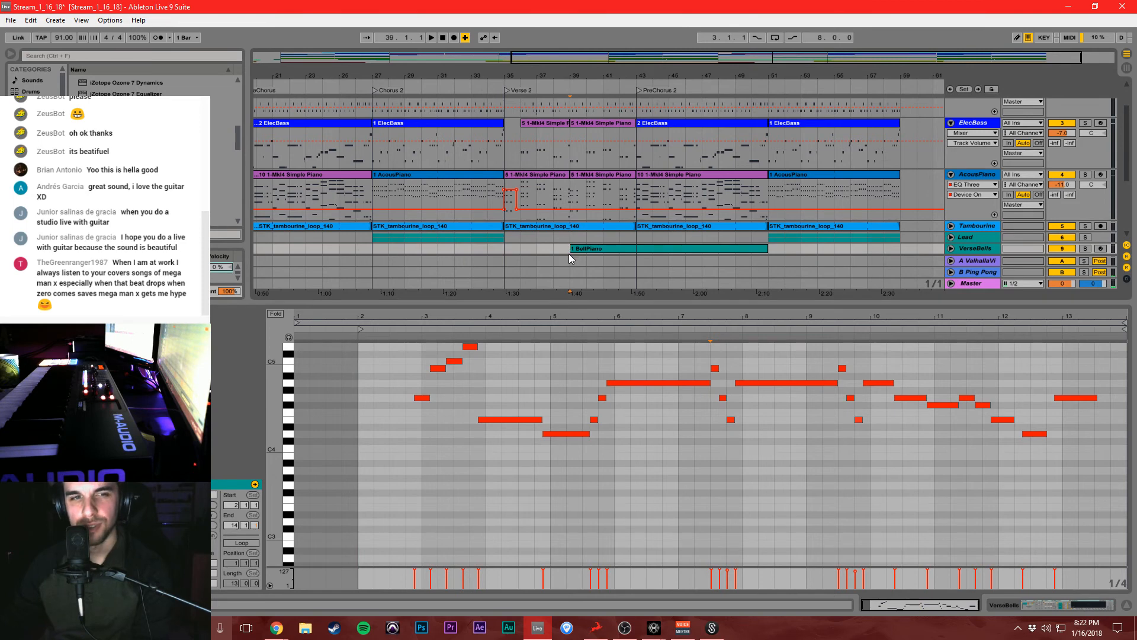
pyautogui.press('space')
pyautogui.click(547, 381)
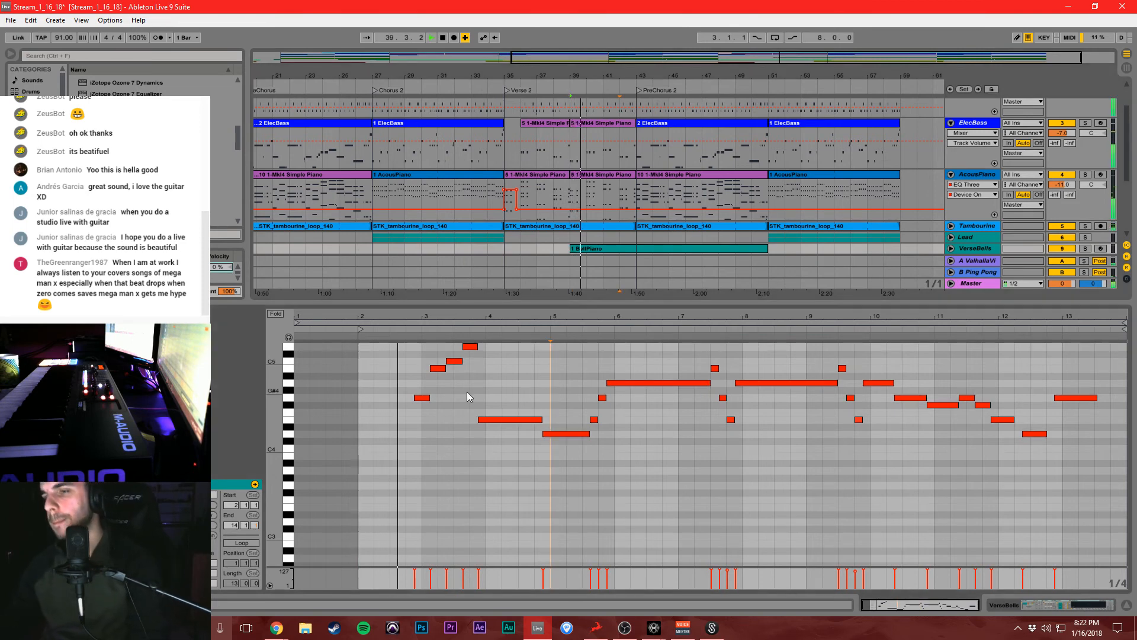
pyautogui.press('space')
pyautogui.doubleClick(366, 398)
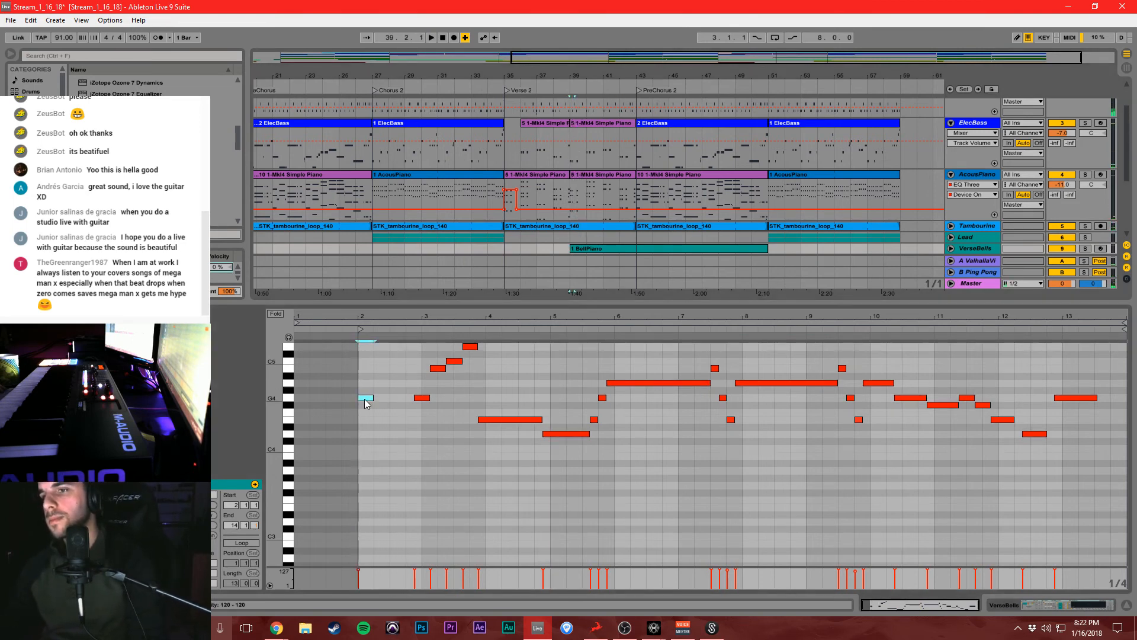
pyautogui.press('space')
pyautogui.click(387, 380)
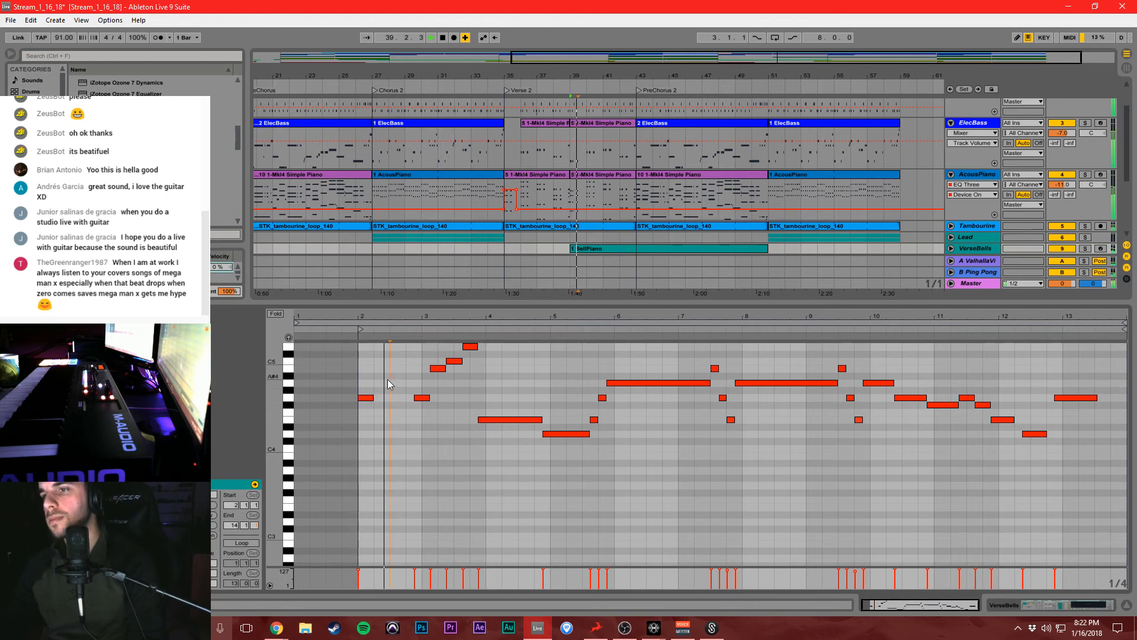
pyautogui.click(411, 464)
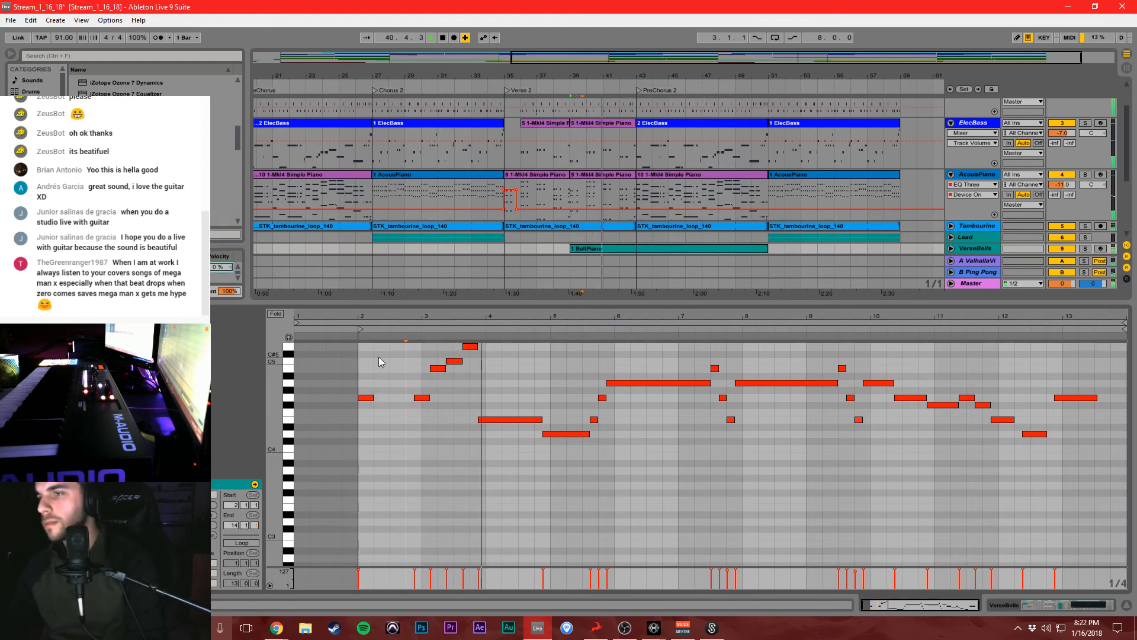
pyautogui.click(439, 470)
pyautogui.scroll(3, 468, 471)
pyautogui.click(550, 420)
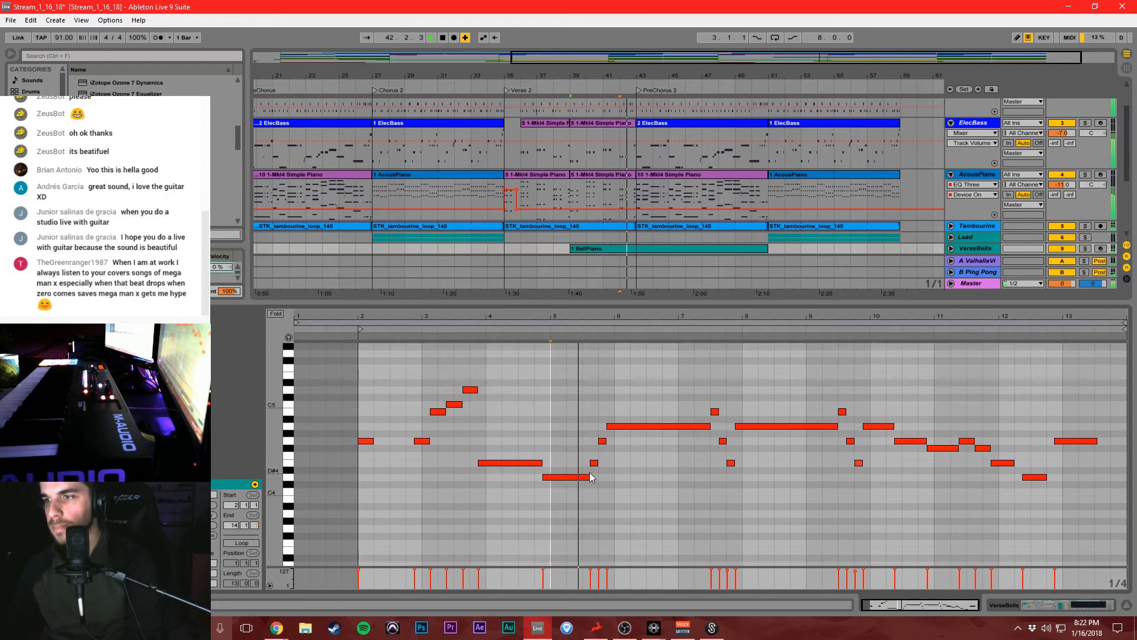
# Shorten the long E4 note to end at beat 4.4 and fill the gap before the next note with a short G4.
pyautogui.moveTo(562, 320); pyautogui.dragTo(538, 471)
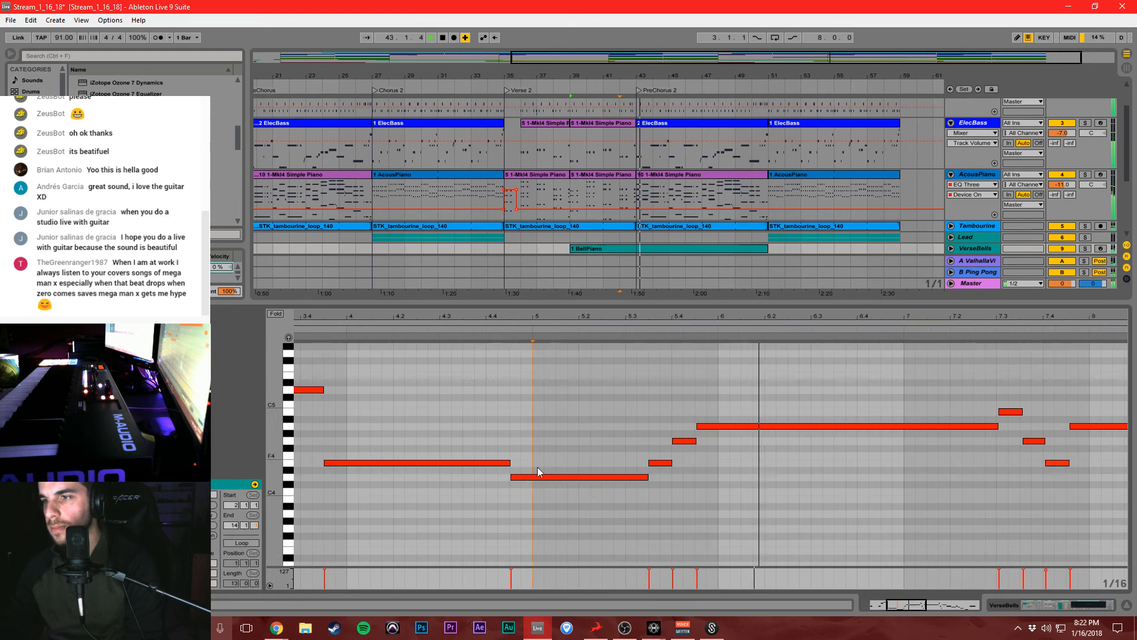
pyautogui.click(300, 324)
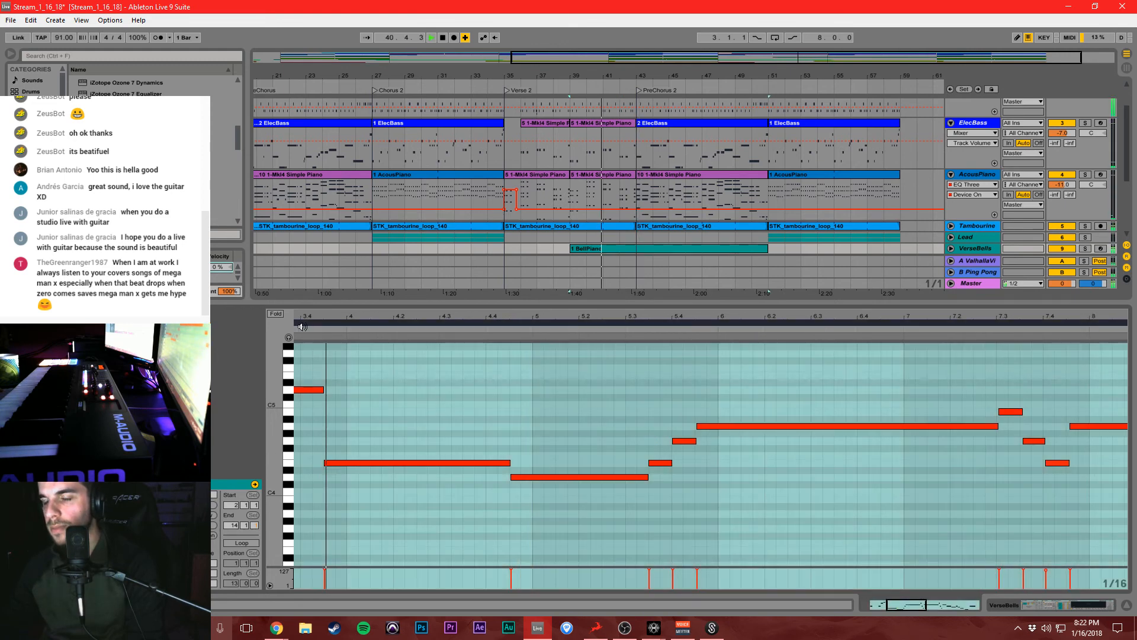
pyautogui.click(500, 492)
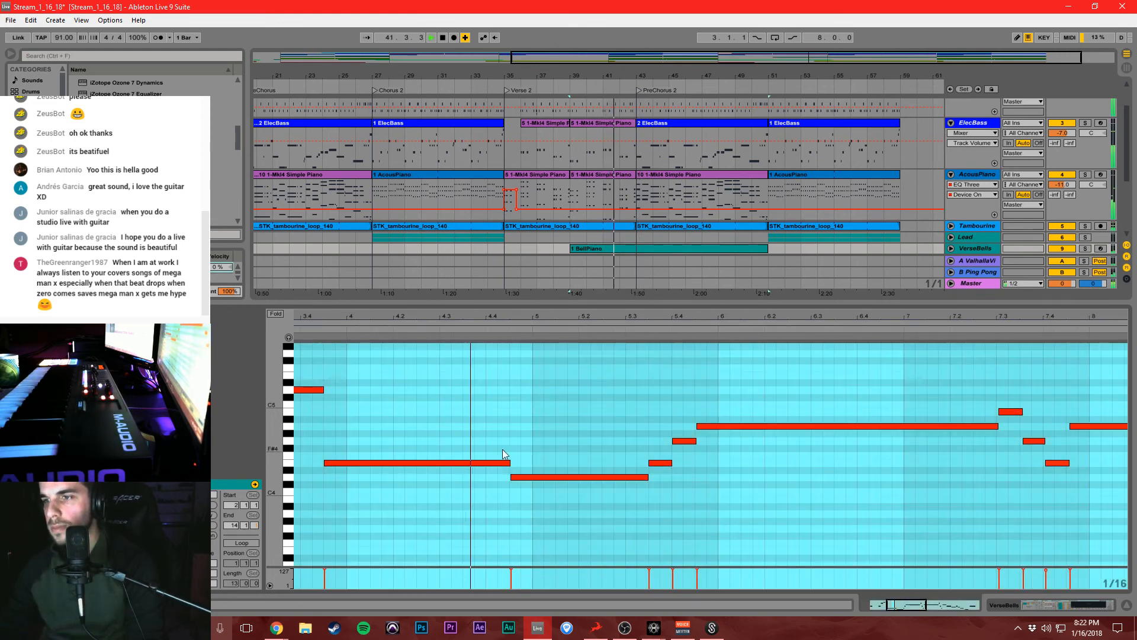
pyautogui.press('space')
pyautogui.moveTo(508, 465); pyautogui.dragTo(495, 467)
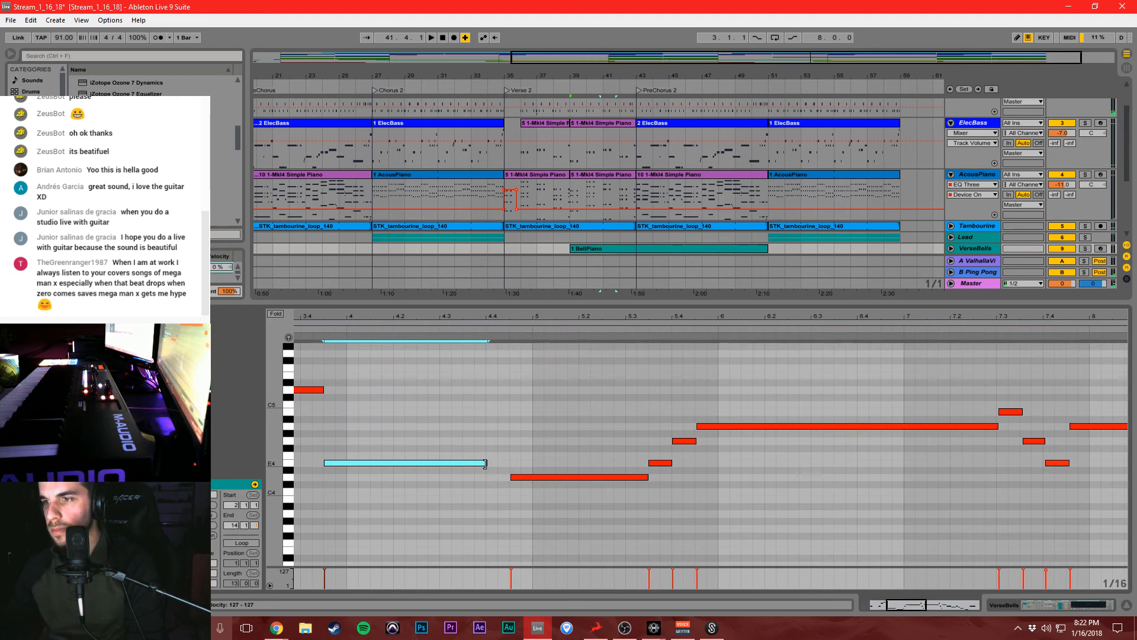
pyautogui.click(489, 444)
pyautogui.doubleClick(489, 439)
pyautogui.moveTo(489, 439); pyautogui.dragTo(506, 438)
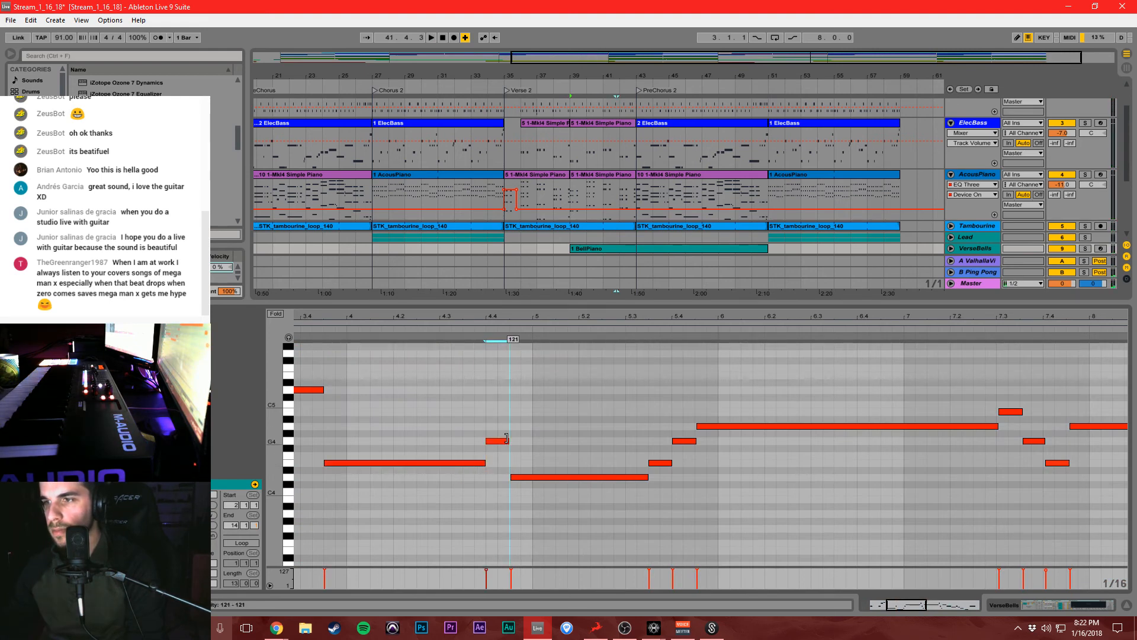
# Play the edited BellPiano melody through Verse 2 and PreChorus 2.
pyautogui.click(497, 409)
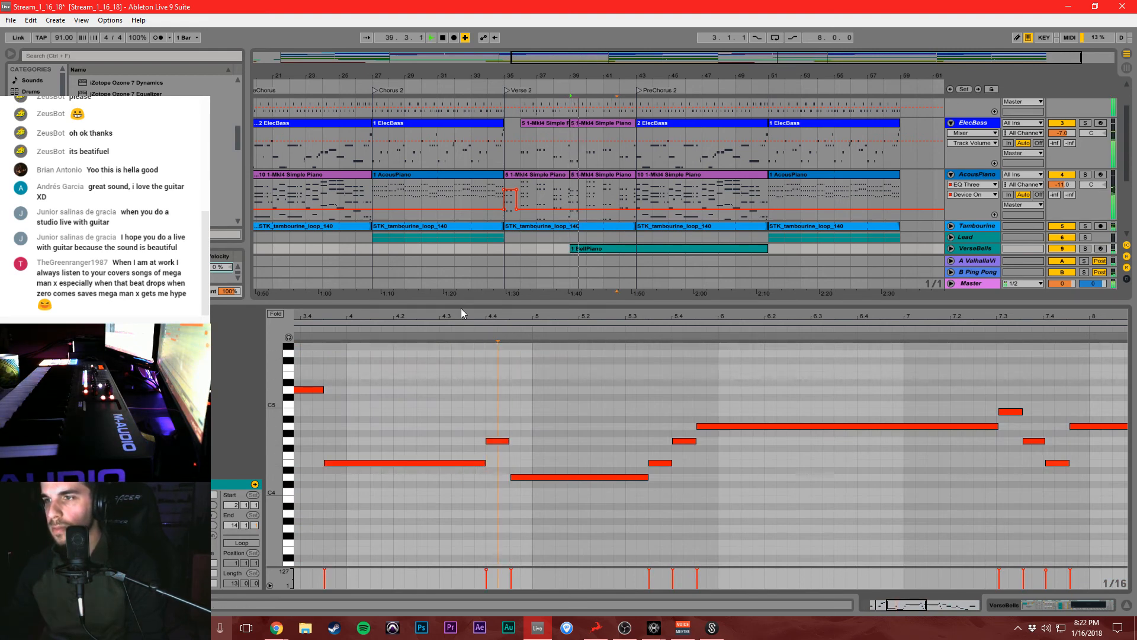
pyautogui.moveTo(465, 313); pyautogui.dragTo(517, 314)
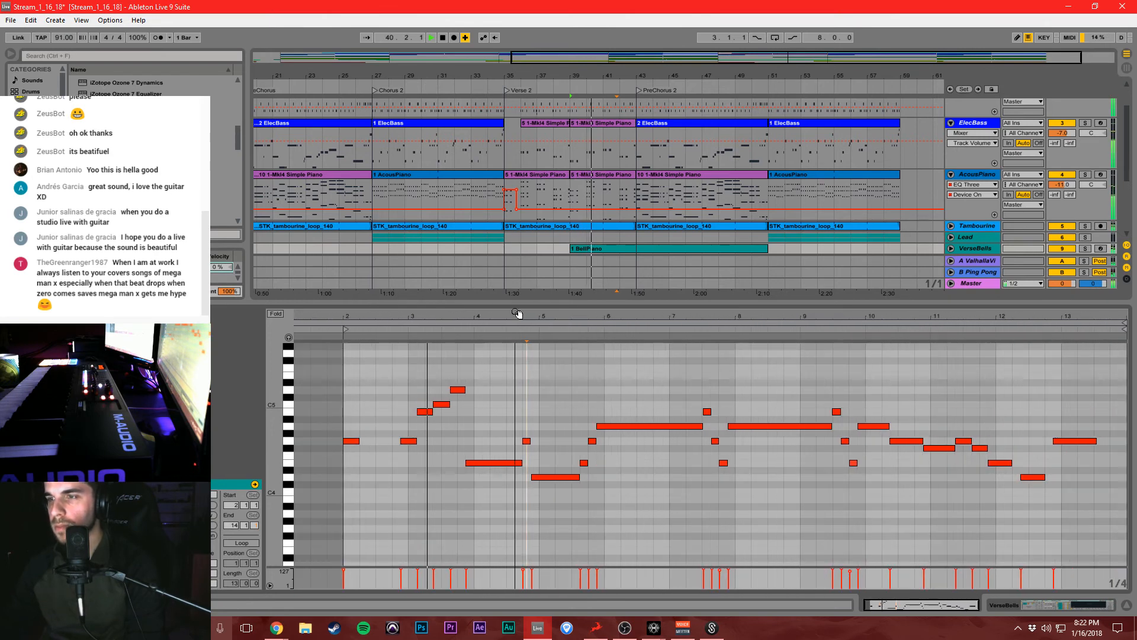
pyautogui.click(539, 368)
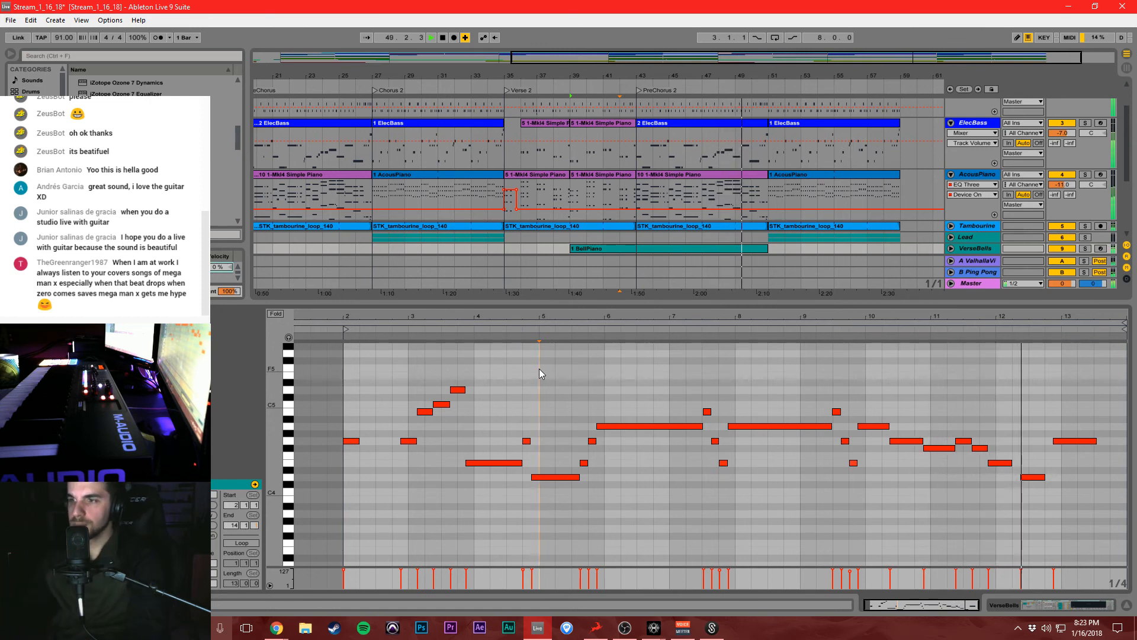
pyautogui.press('space')
# Deactivate the BellPiano notes after the first long note, through to the clip's end, and collapse the note editor.
pyautogui.moveTo(706, 384); pyautogui.dragTo(1133, 541)
pyautogui.click(944, 501)
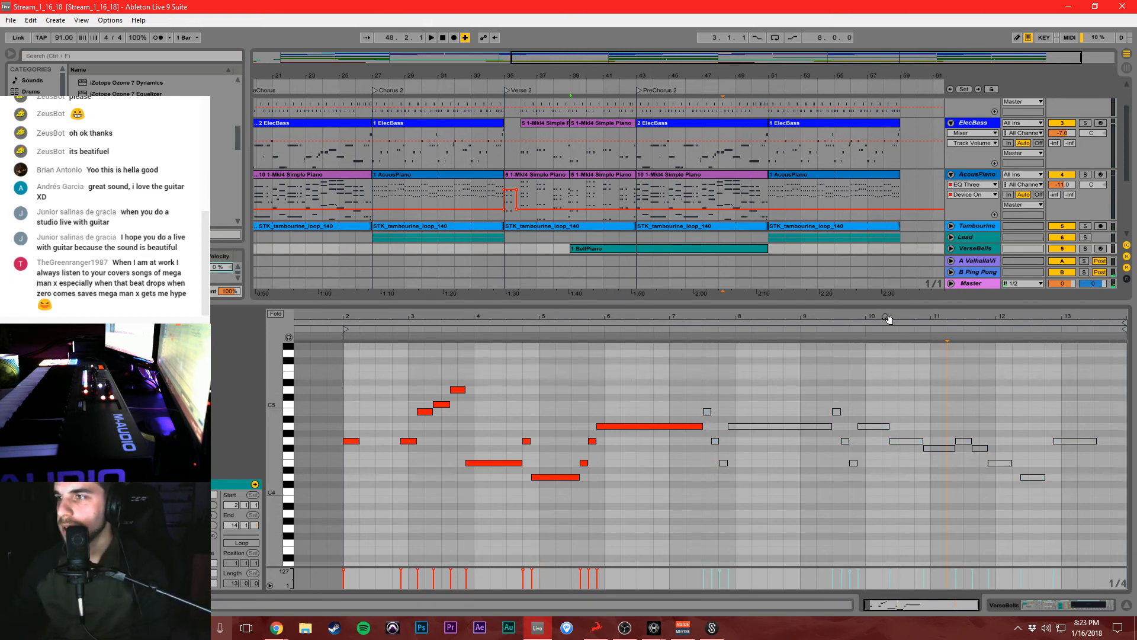
pyautogui.moveTo(888, 319); pyautogui.dragTo(867, 210)
pyautogui.moveTo(792, 76); pyautogui.dragTo(702, 121)
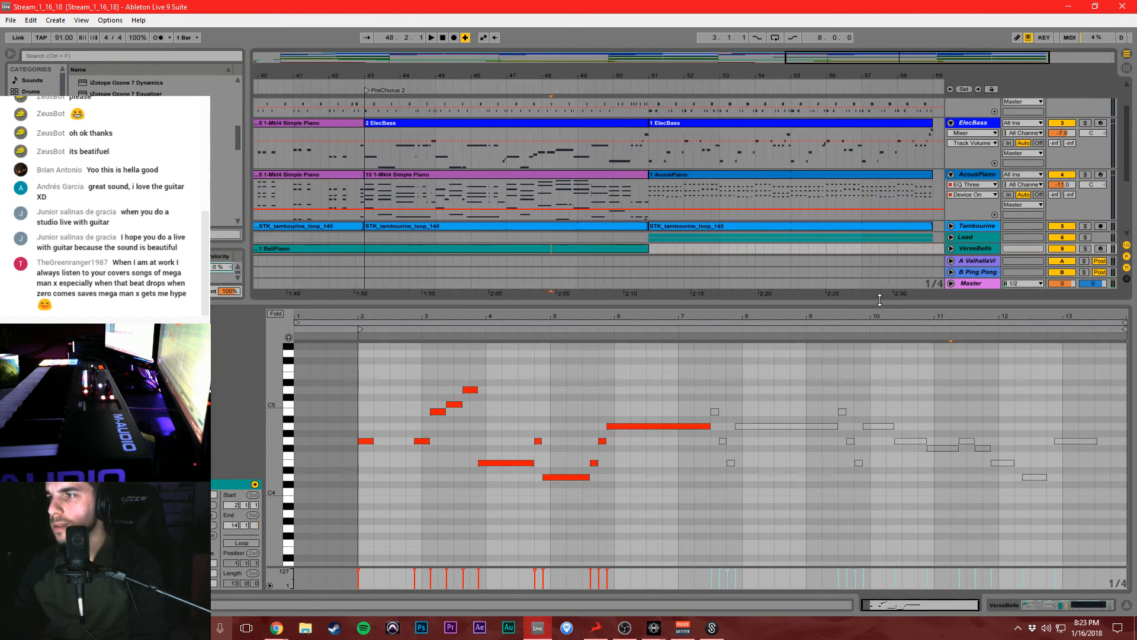
pyautogui.moveTo(883, 304); pyautogui.dragTo(853, 504)
# Play the arrangement from the start of the final chorus at bar 51.
pyautogui.click(782, 398)
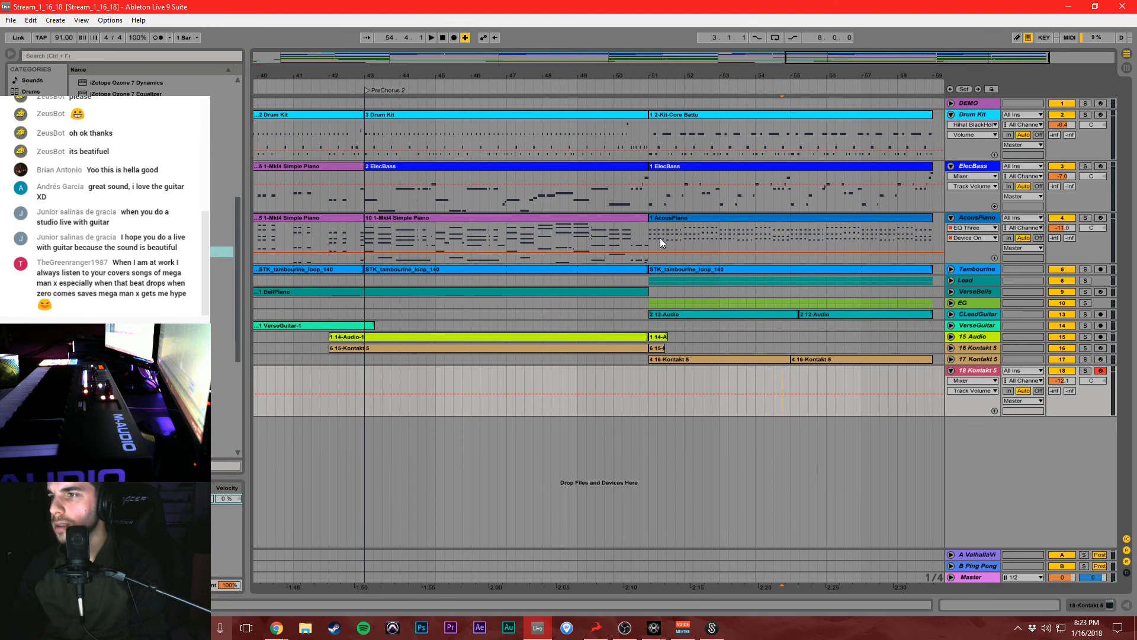
pyautogui.click(646, 237)
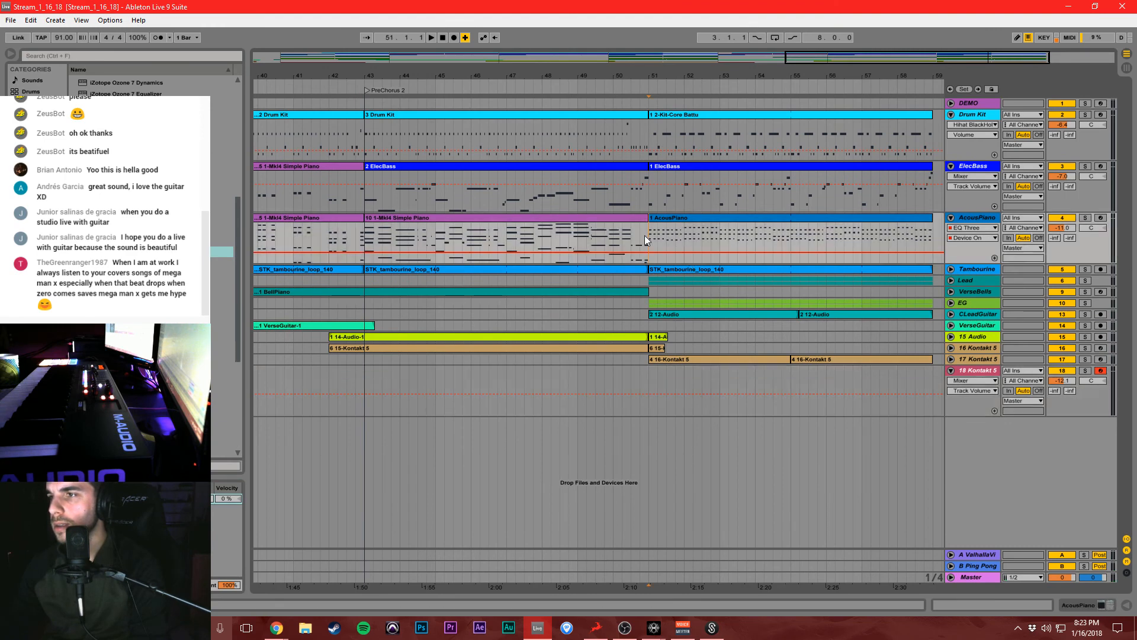
pyautogui.click(649, 194)
pyautogui.press('space')
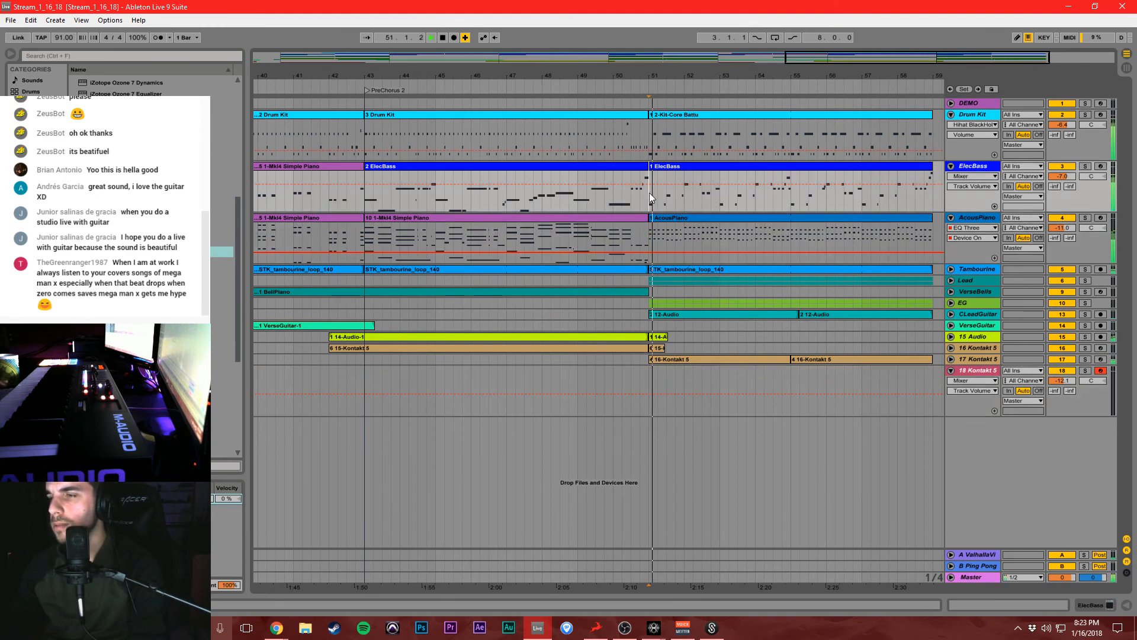
# Play the final chorus through to its end at bar 59 and stop playback.
pyautogui.click(931, 283)
pyautogui.moveTo(788, 76); pyautogui.dragTo(657, 98)
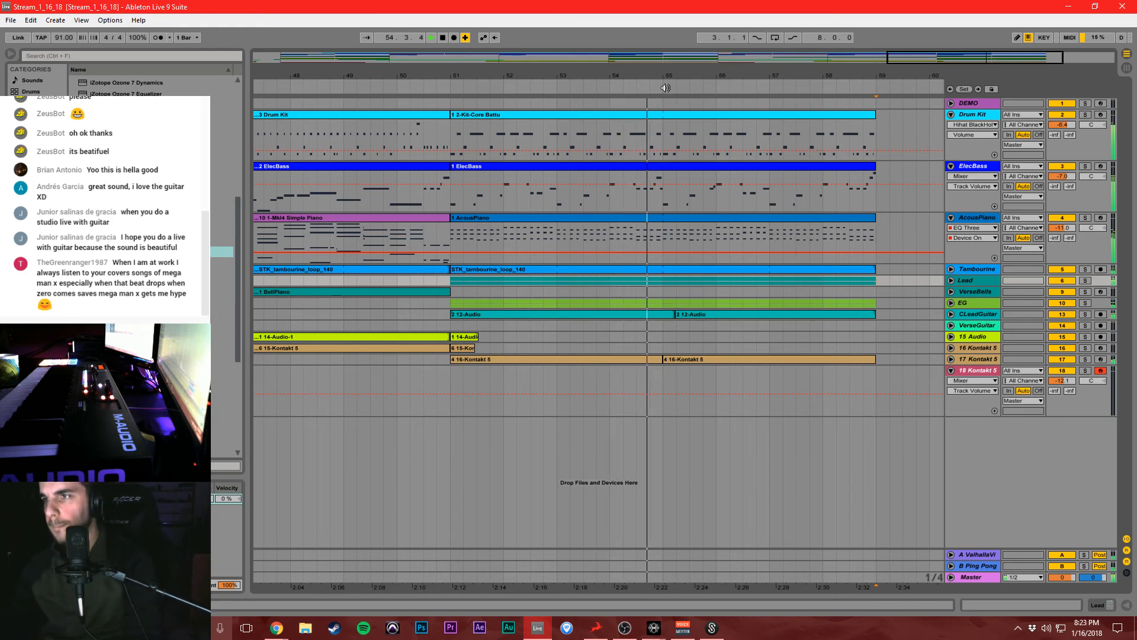
pyautogui.moveTo(666, 88); pyautogui.dragTo(744, 80)
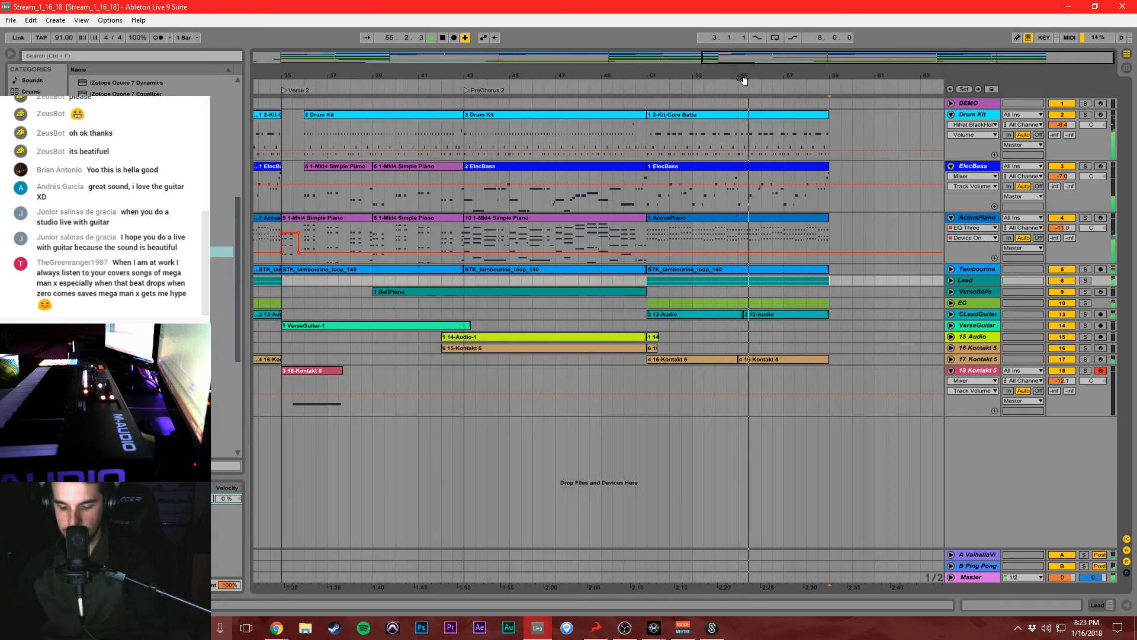
pyautogui.click(824, 123)
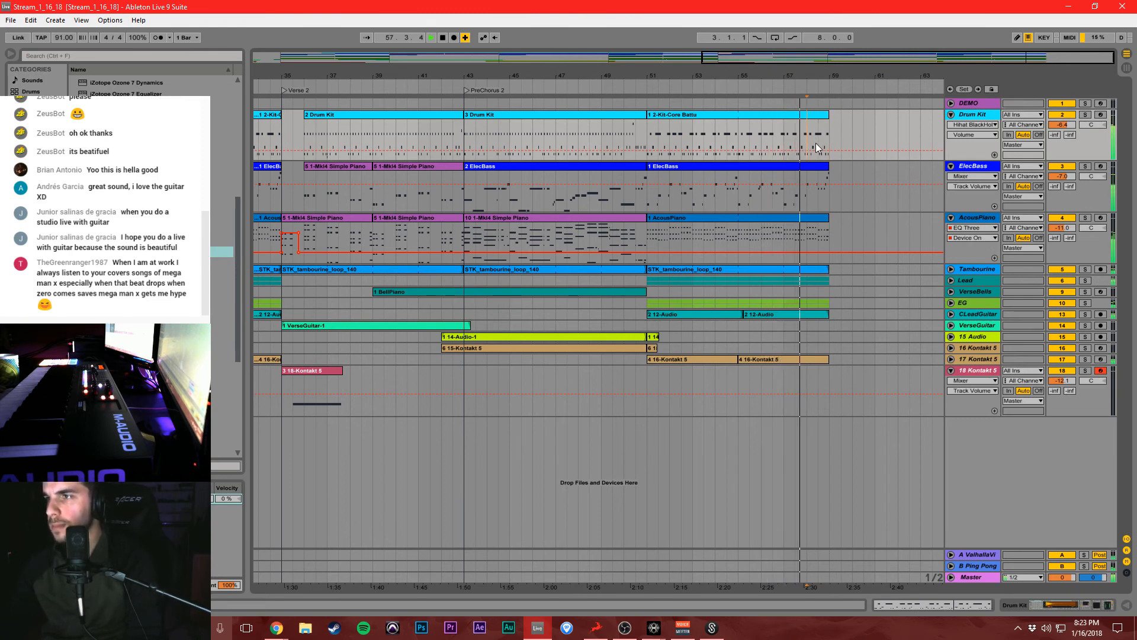
pyautogui.click(730, 138)
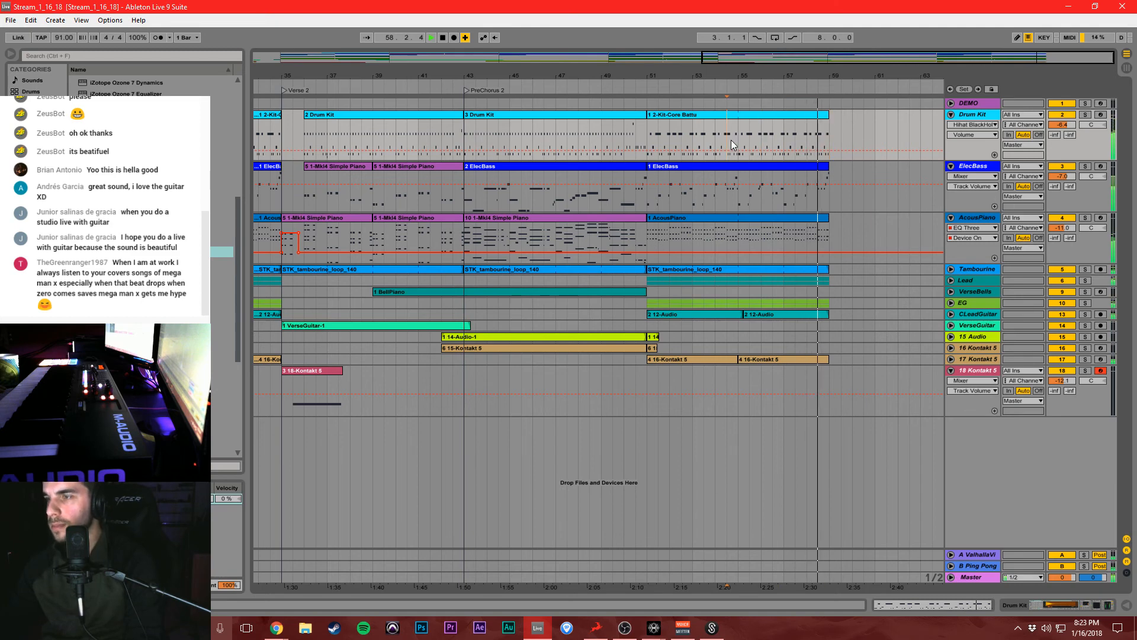
pyautogui.click(819, 142)
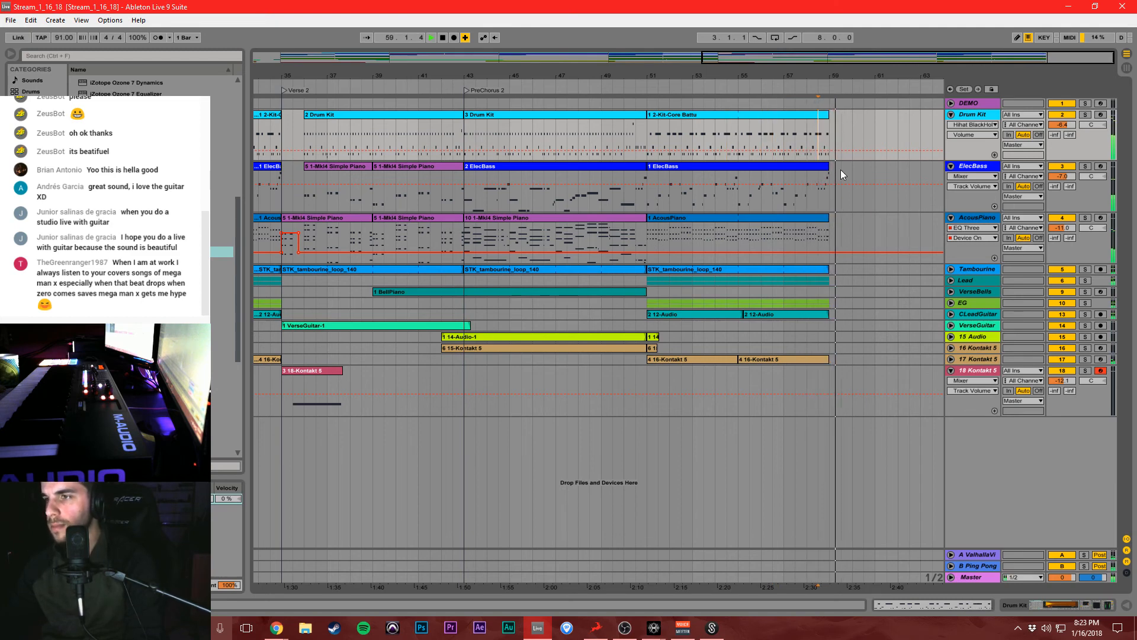
pyautogui.press('space')
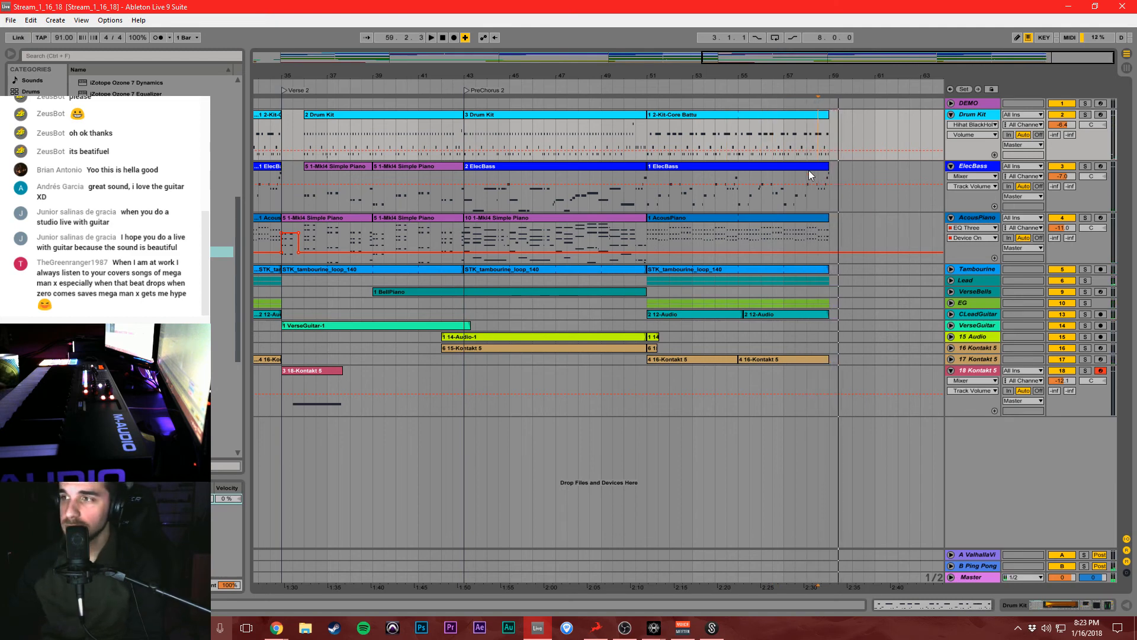
# Play the transition from the end of PreChorus 2 into the final chorus.
pyautogui.moveTo(802, 81); pyautogui.dragTo(735, 80)
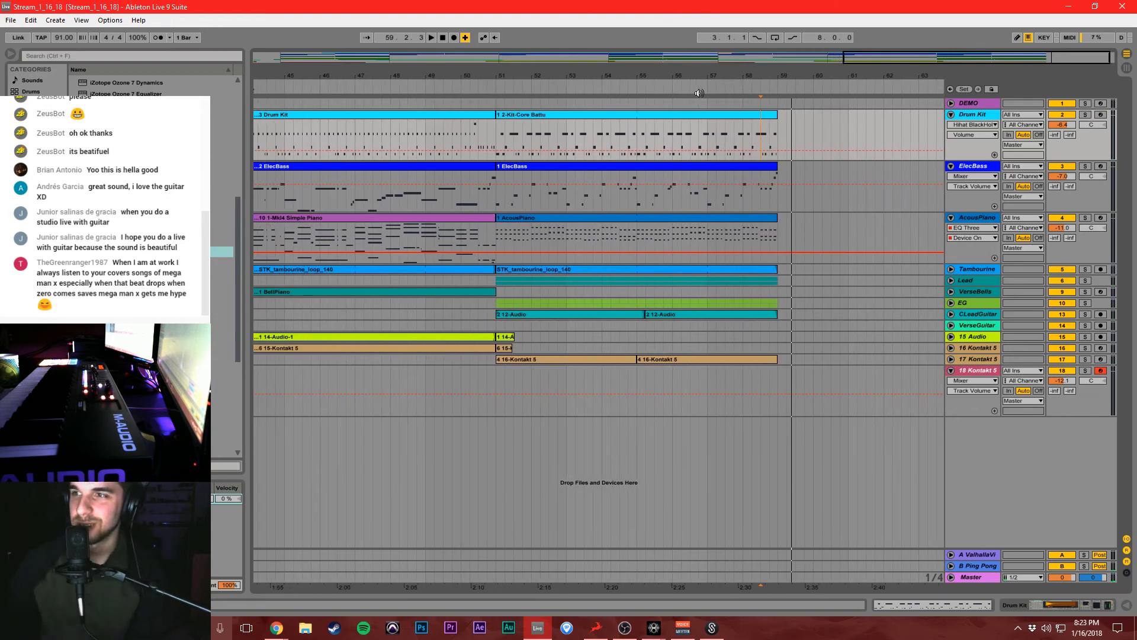
pyautogui.click(462, 102)
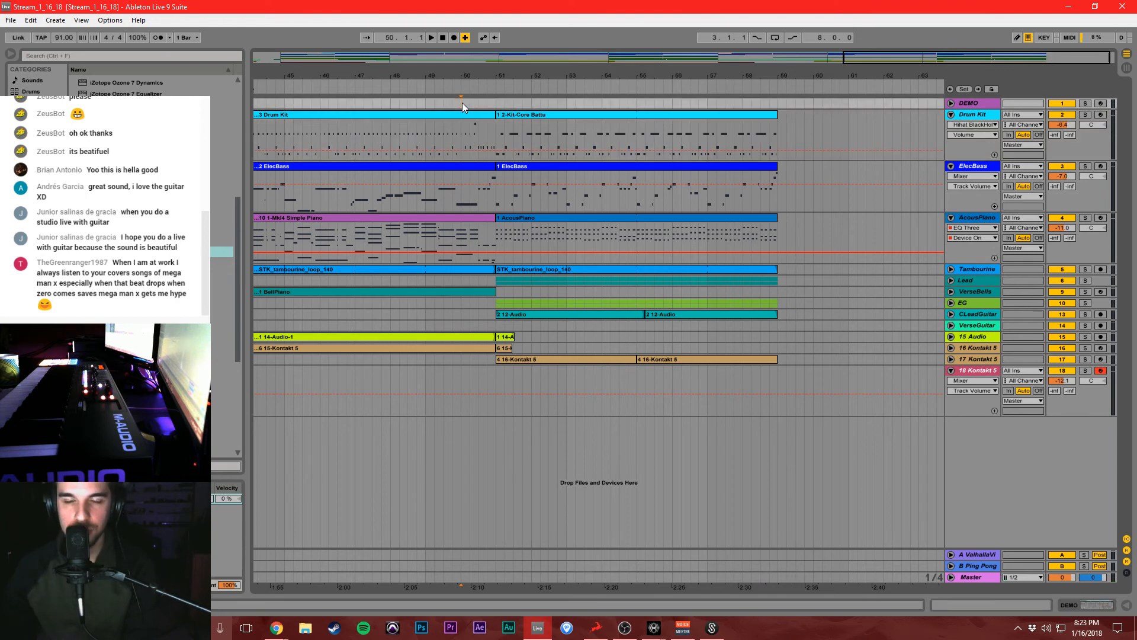
pyautogui.click(463, 126)
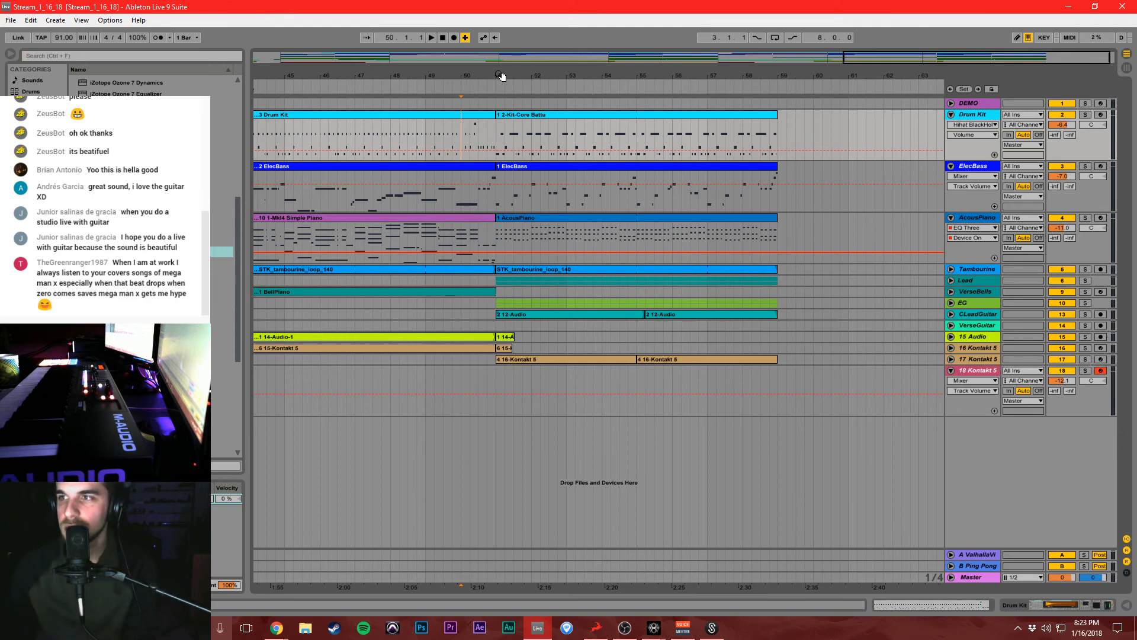
pyautogui.moveTo(501, 76); pyautogui.dragTo(359, 76)
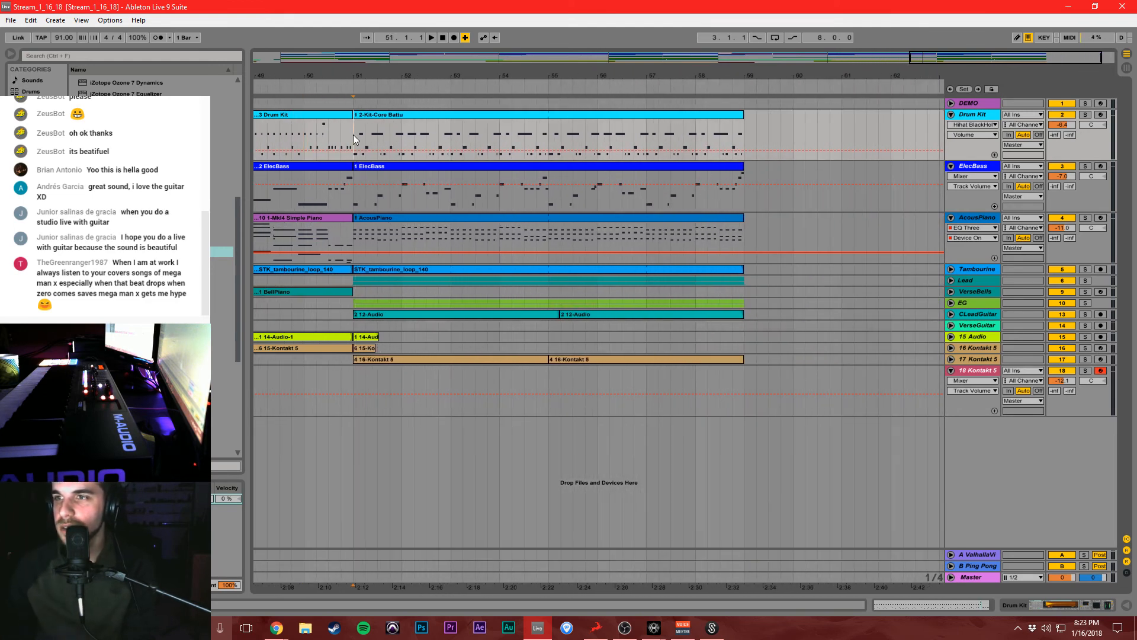
pyautogui.click(301, 137)
pyautogui.press('space')
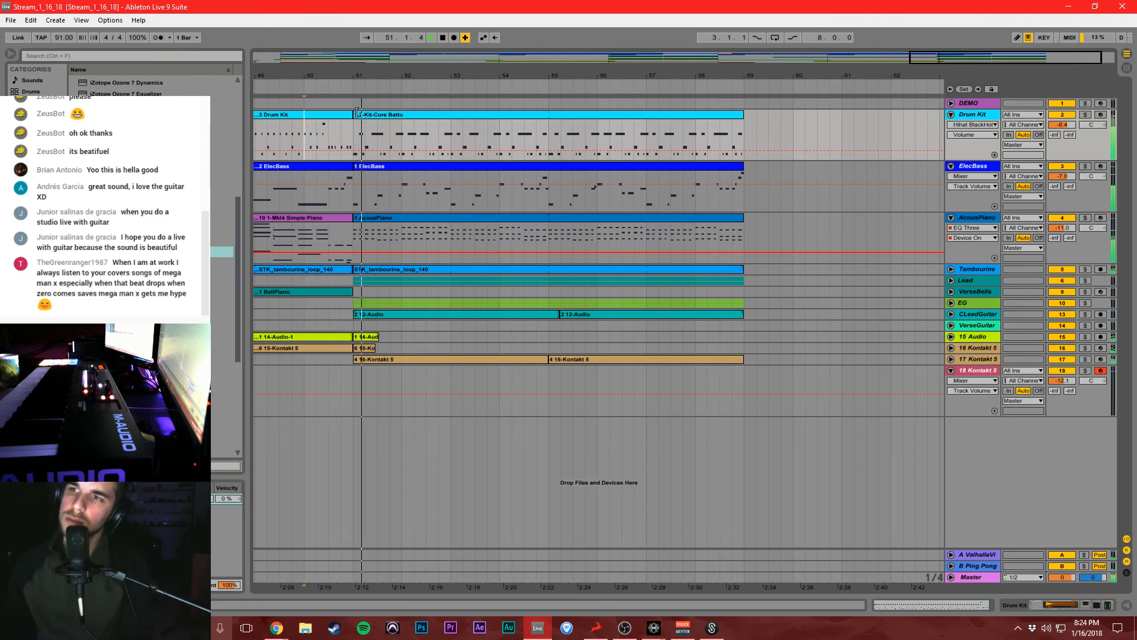
# Trim the starts of the final chorus Drum Kit and ElecBass clips to bar 55.
pyautogui.moveTo(357, 112); pyautogui.dragTo(549, 116)
pyautogui.click(525, 130)
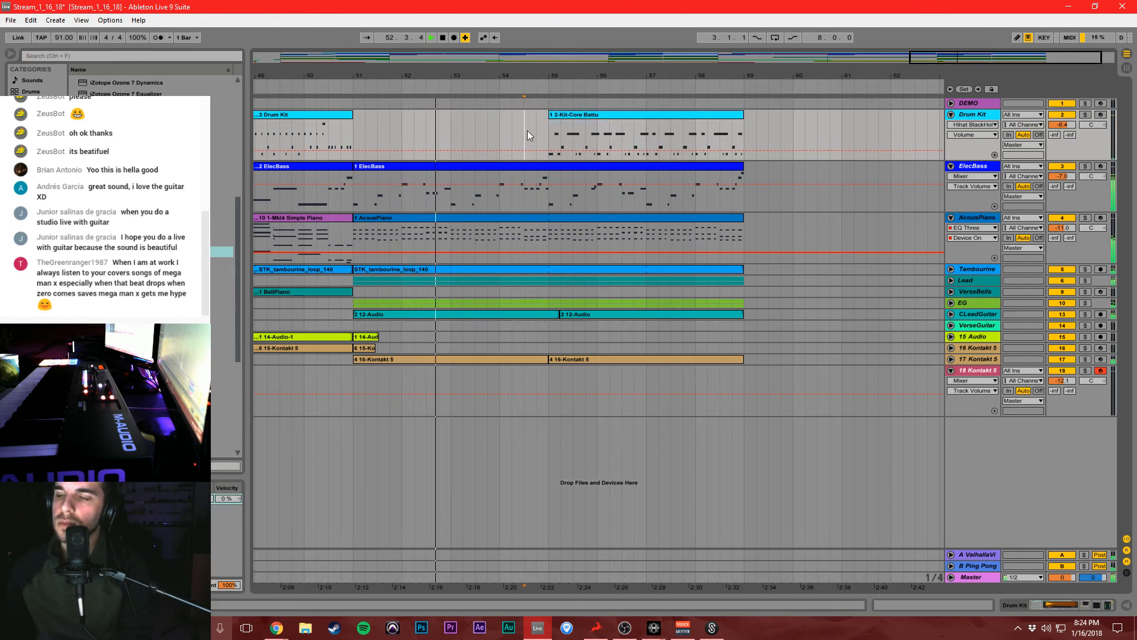
pyautogui.moveTo(354, 175); pyautogui.dragTo(550, 179)
pyautogui.click(532, 165)
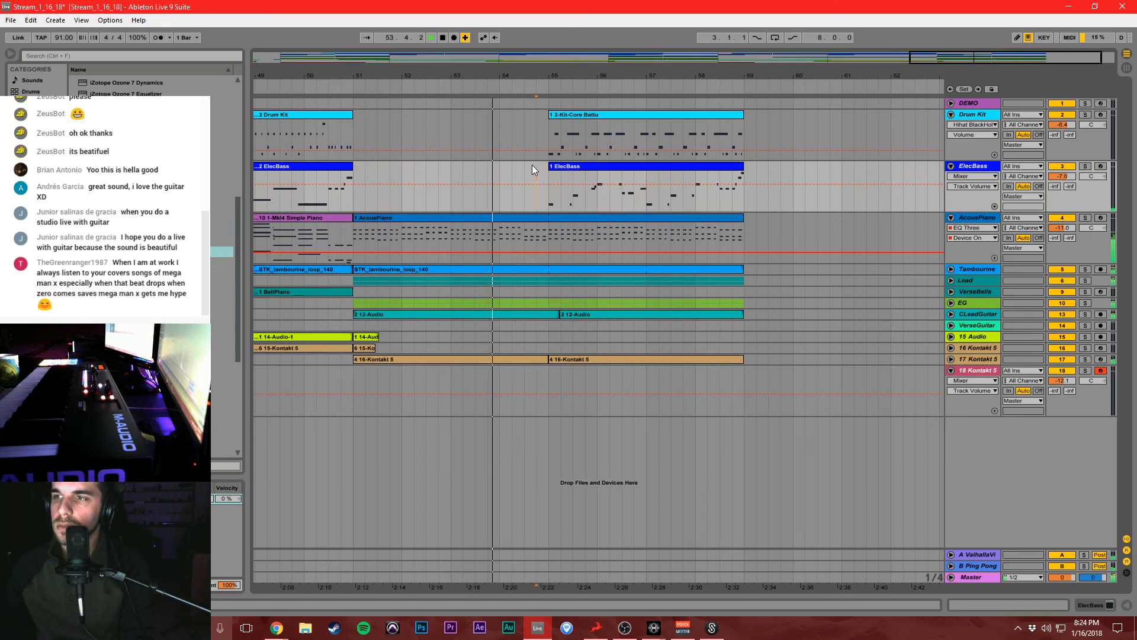
# Try extending the final chorus drum clip back to bar 54, split it at bar 55 and delete the added bar.
pyautogui.click(553, 115)
pyautogui.press('space')
pyautogui.moveTo(552, 116); pyautogui.dragTo(503, 116)
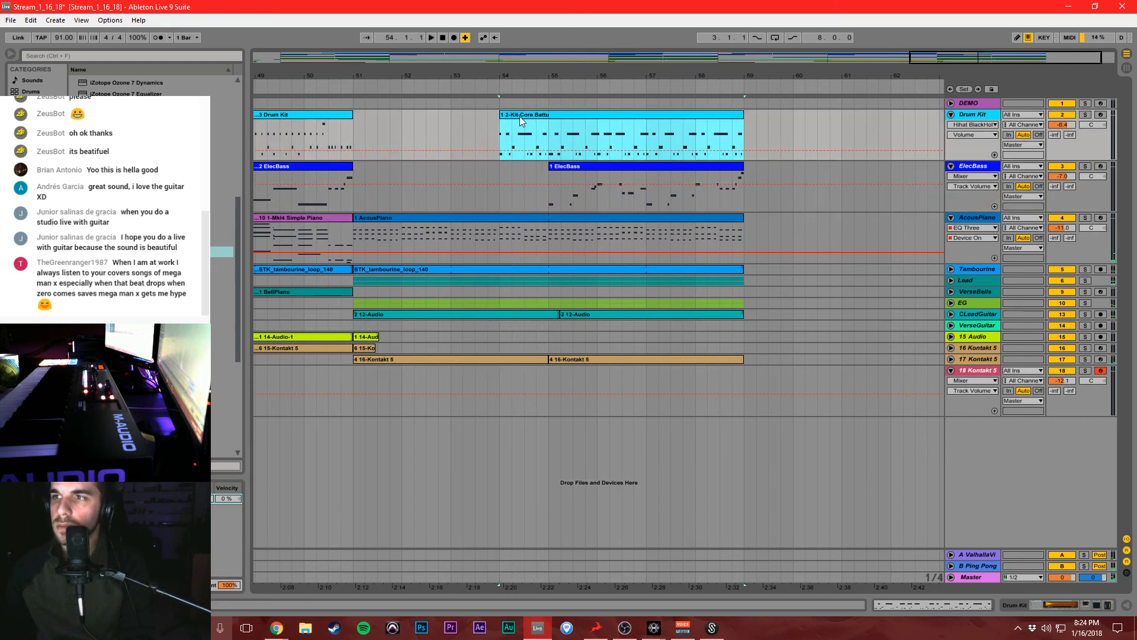
pyautogui.doubleClick(499, 149)
pyautogui.moveTo(531, 471); pyautogui.dragTo(542, 243)
pyautogui.click(546, 126)
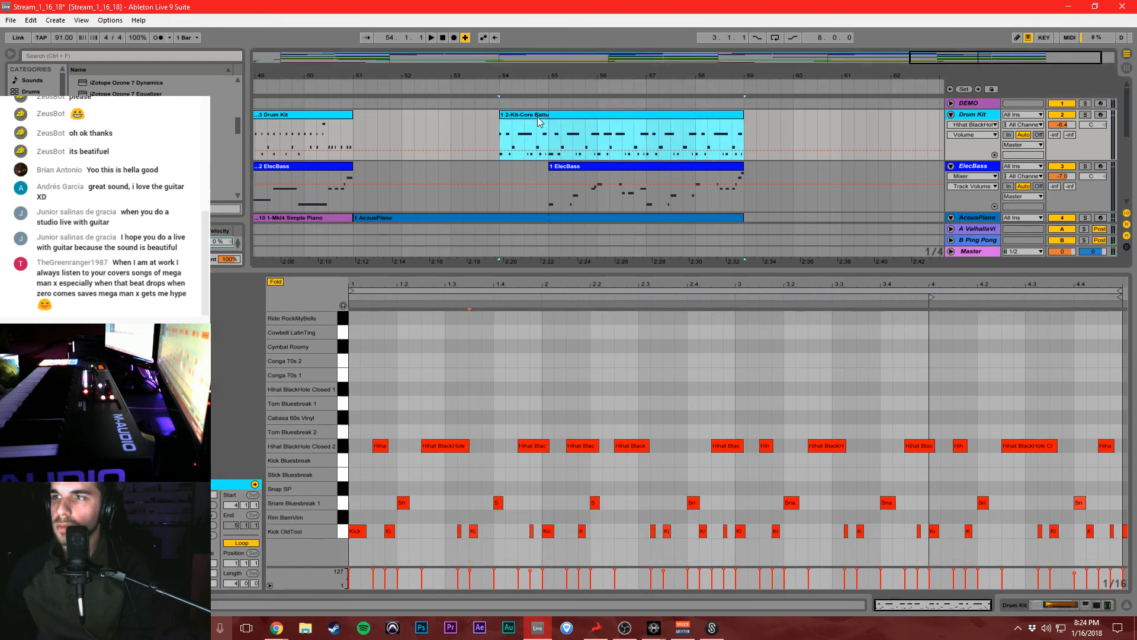
pyautogui.click(547, 128)
pyautogui.hotkey('ctrl', 'e')
pyautogui.click(540, 115)
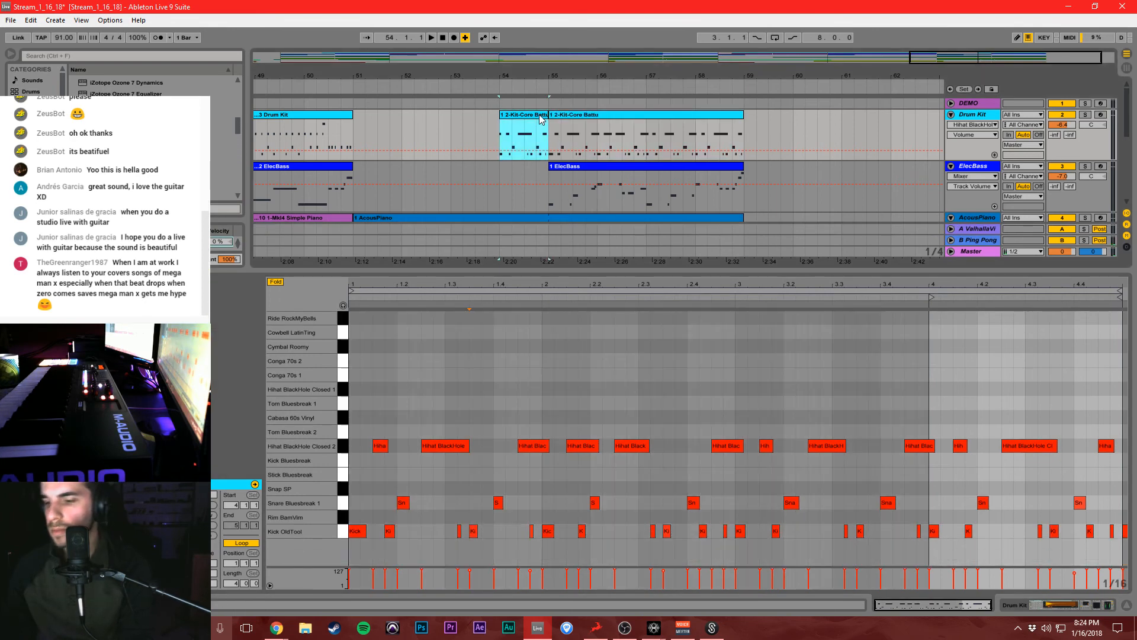
pyautogui.press('Delete')
# Arm the Drum Kit track and record a kick and snare fill from bar 53 into the drum entry at bar 55.
pyautogui.click(499, 133)
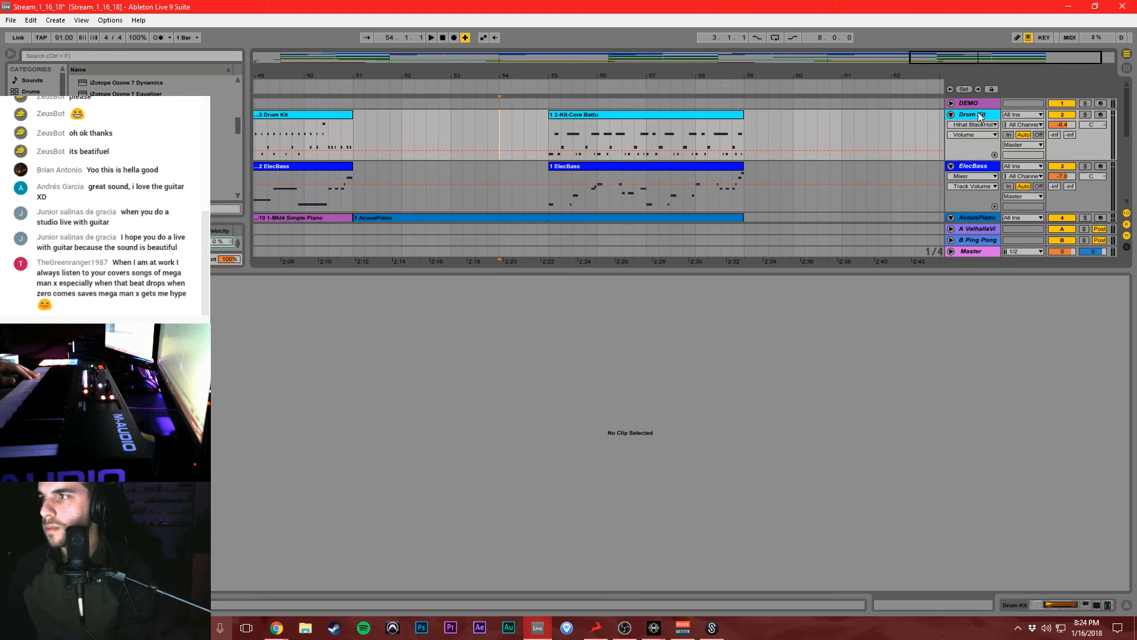
pyautogui.click(1096, 116)
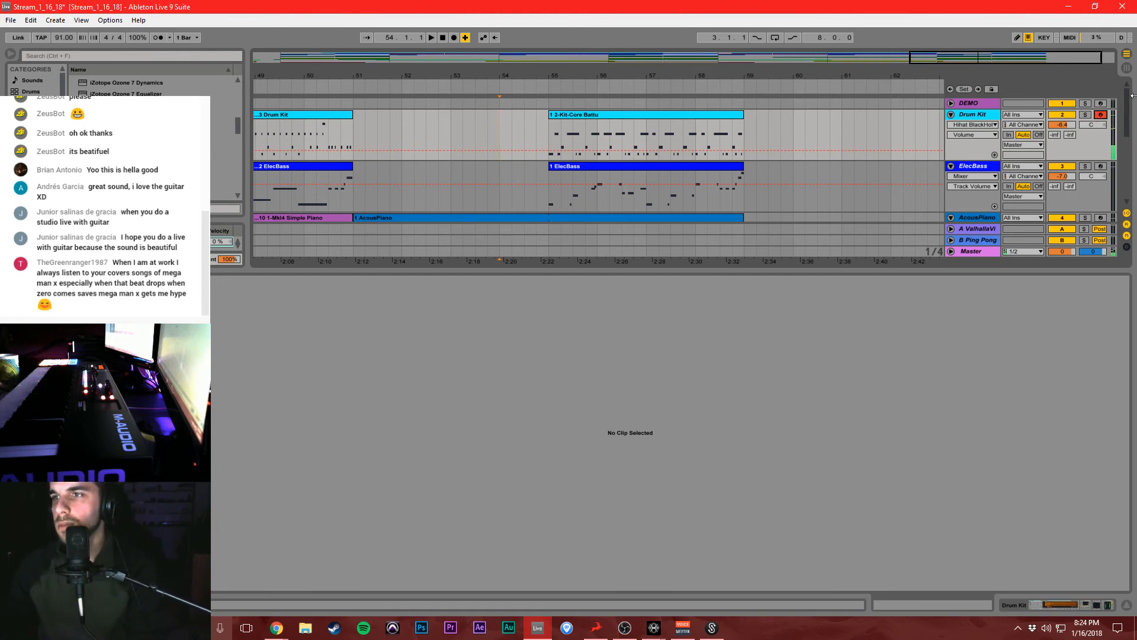
pyautogui.click(457, 134)
pyautogui.click(454, 37)
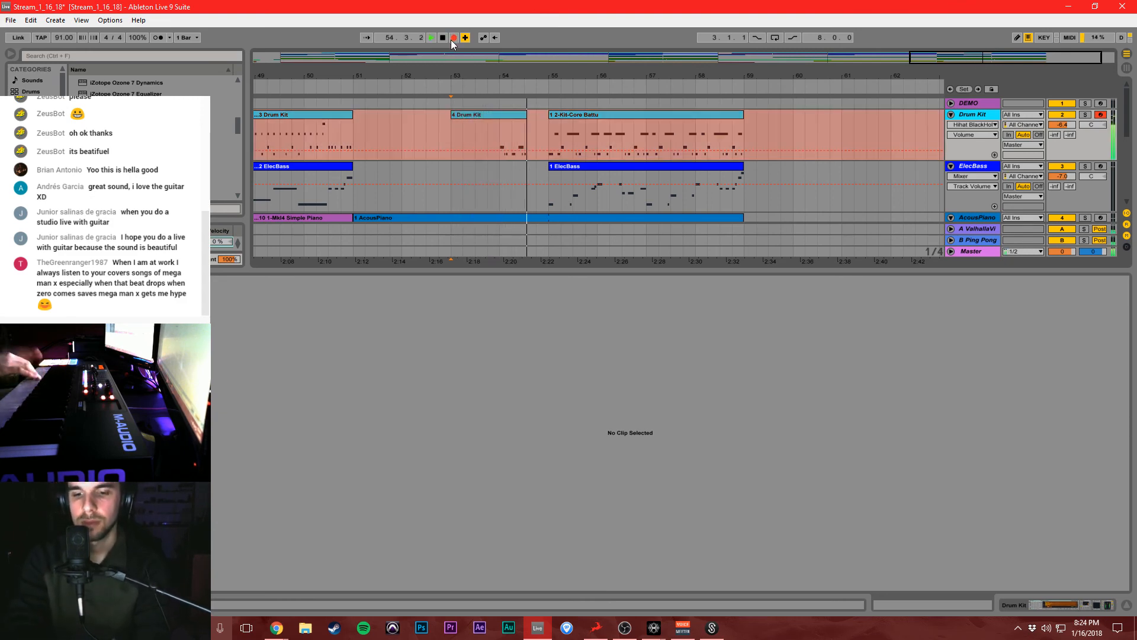
pyautogui.click(453, 38)
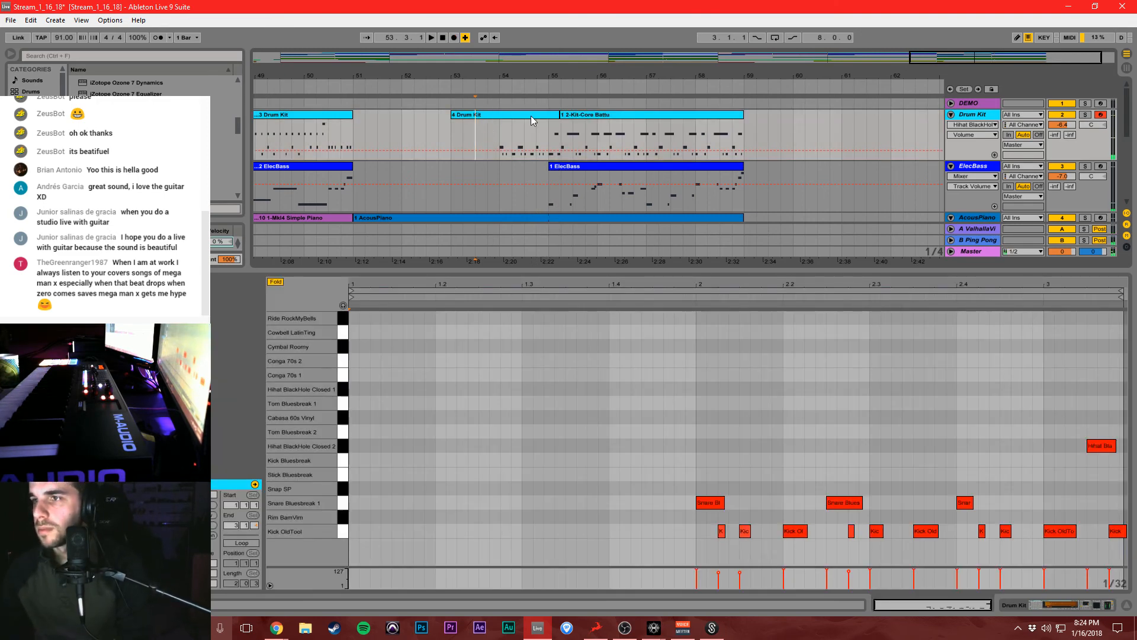
# Play the newly recorded drum fill from bar 53 into the full drum and bass entry.
pyautogui.click(531, 115)
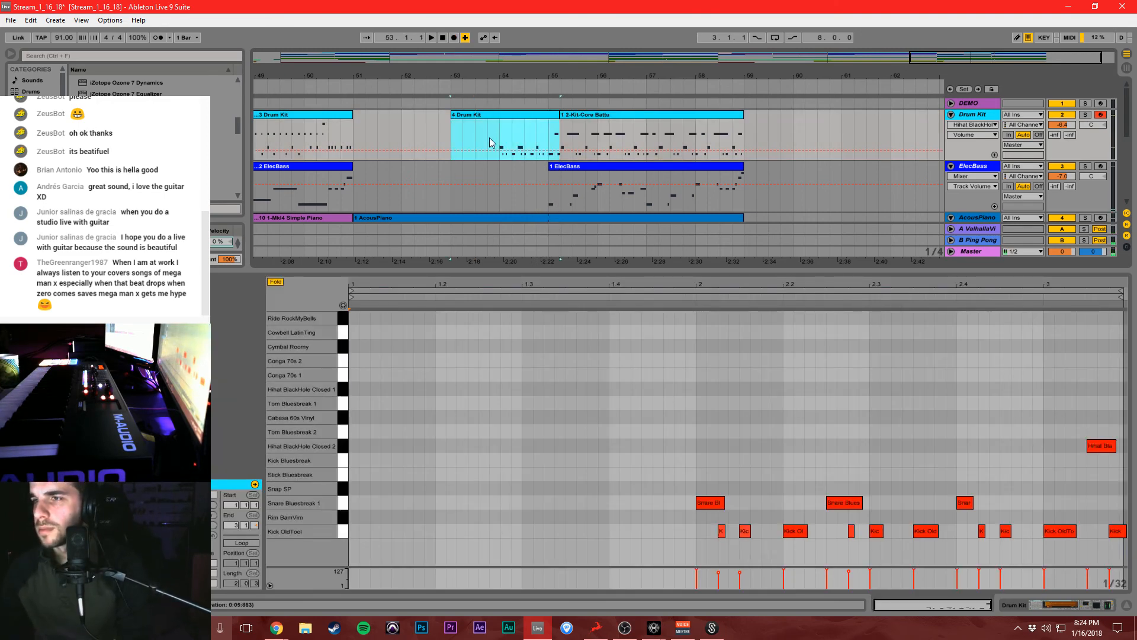
pyautogui.click(448, 130)
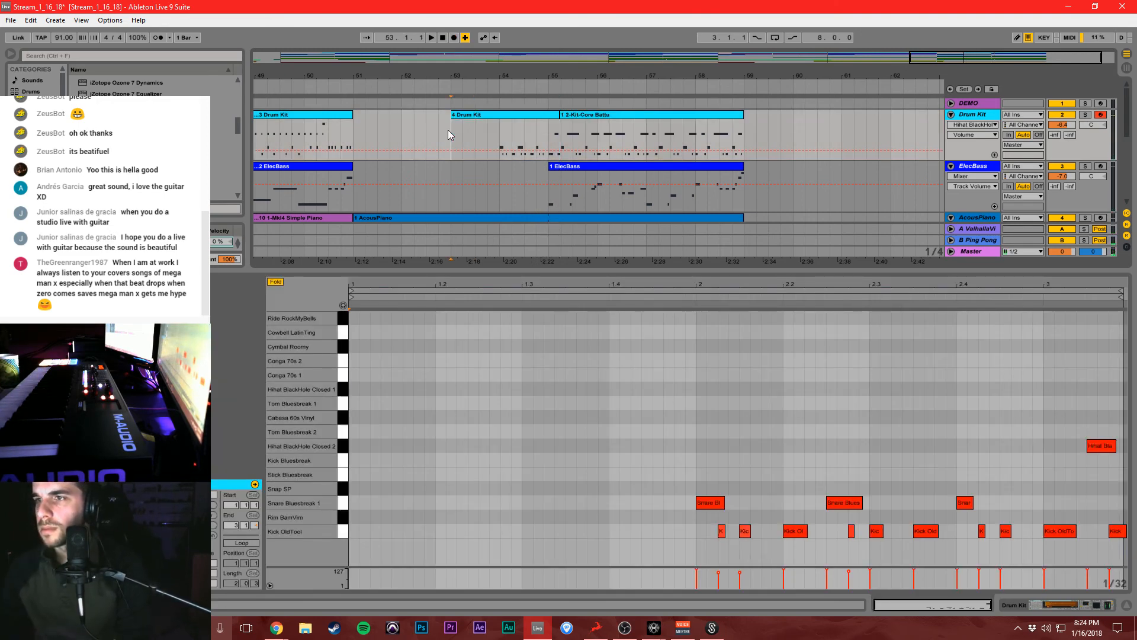
pyautogui.press('space')
pyautogui.scroll(-2, 564, 130)
pyautogui.moveTo(550, 77); pyautogui.dragTo(563, 54)
pyautogui.click(597, 135)
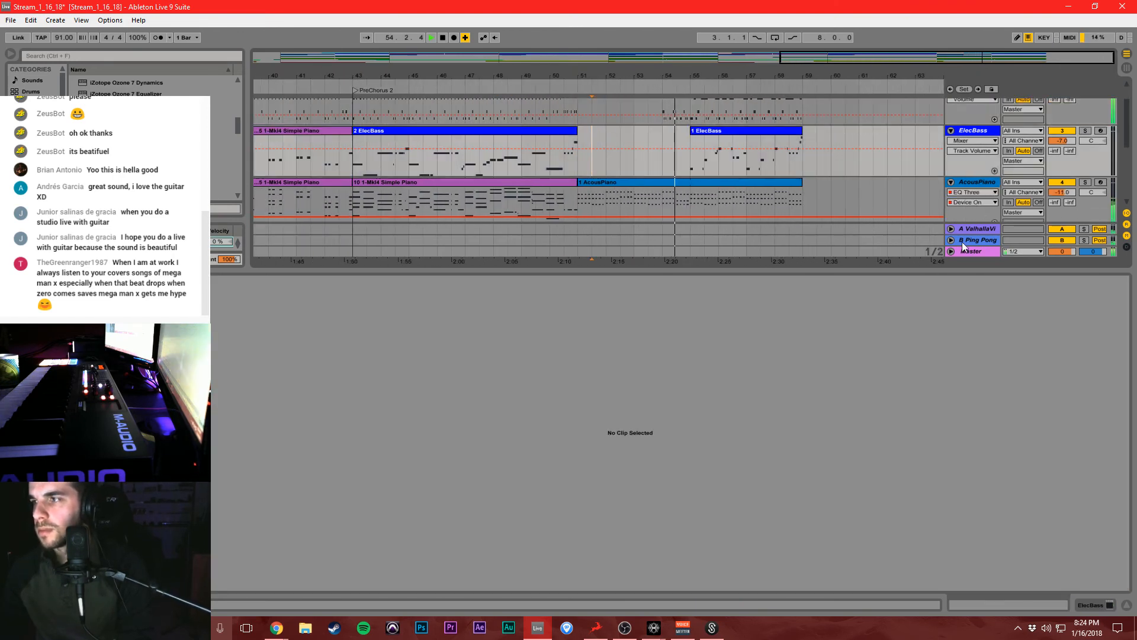
# Deactivate the 17 Kontakt 5 clip spanning bars 51 to 55, preview the chorus opening and save the set.
pyautogui.moveTo(959, 272); pyautogui.dragTo(948, 474)
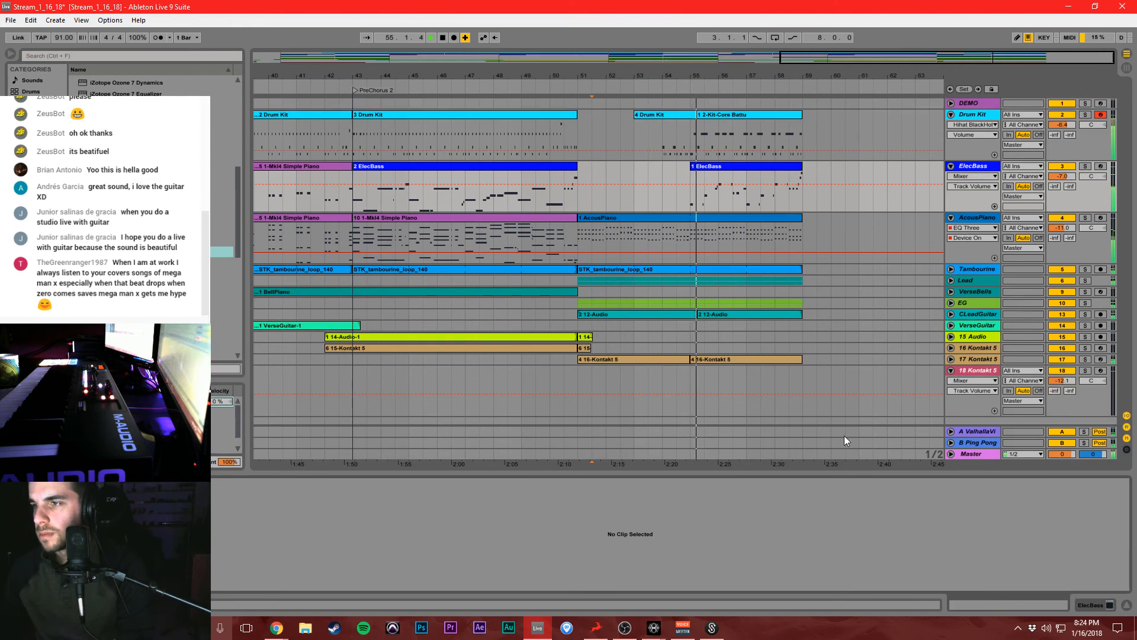
pyautogui.click(845, 270)
pyautogui.click(687, 358)
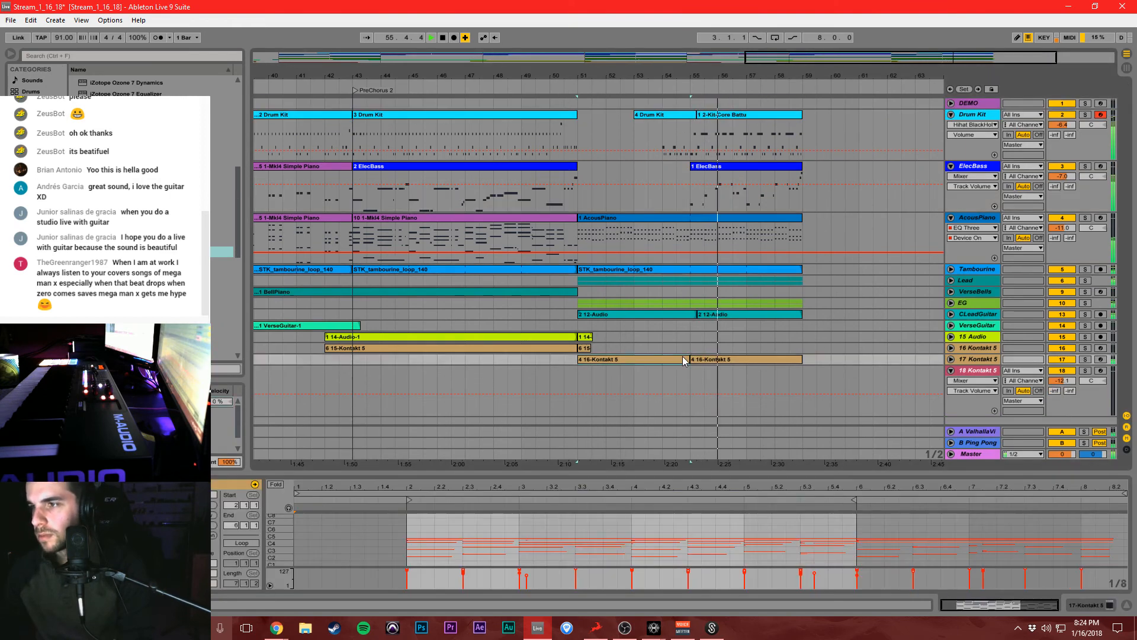
pyautogui.click(581, 325)
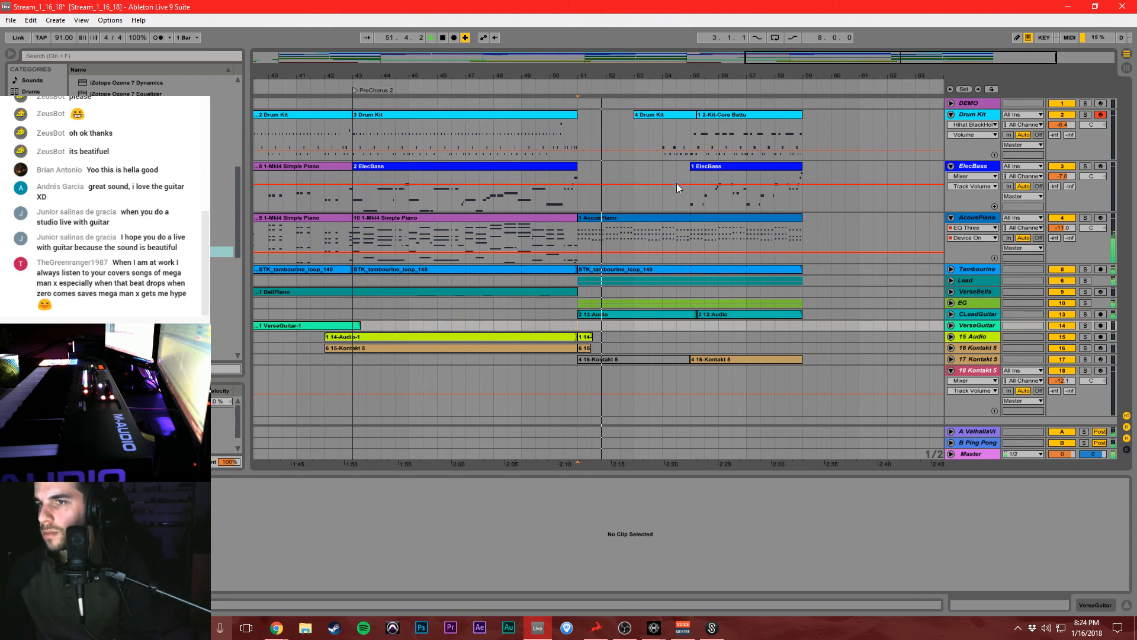
pyautogui.press('space')
pyautogui.hotkey('ctrl', 's')
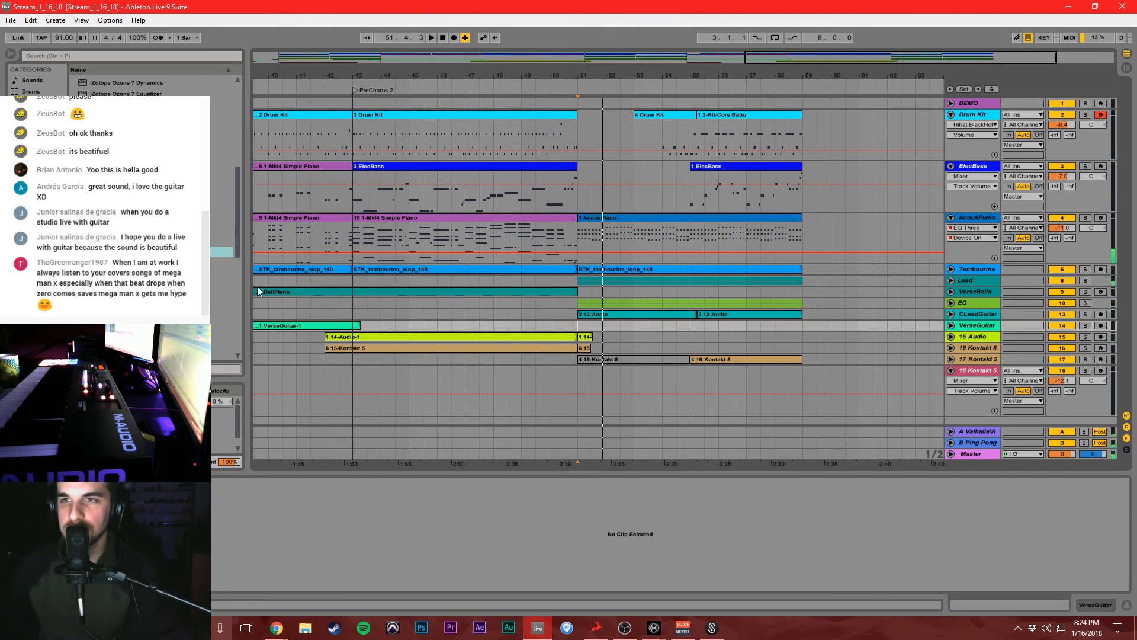
# Open the Clap folder inside the Drums sample folder and audition its first clap samples.
pyautogui.click(35, 229)
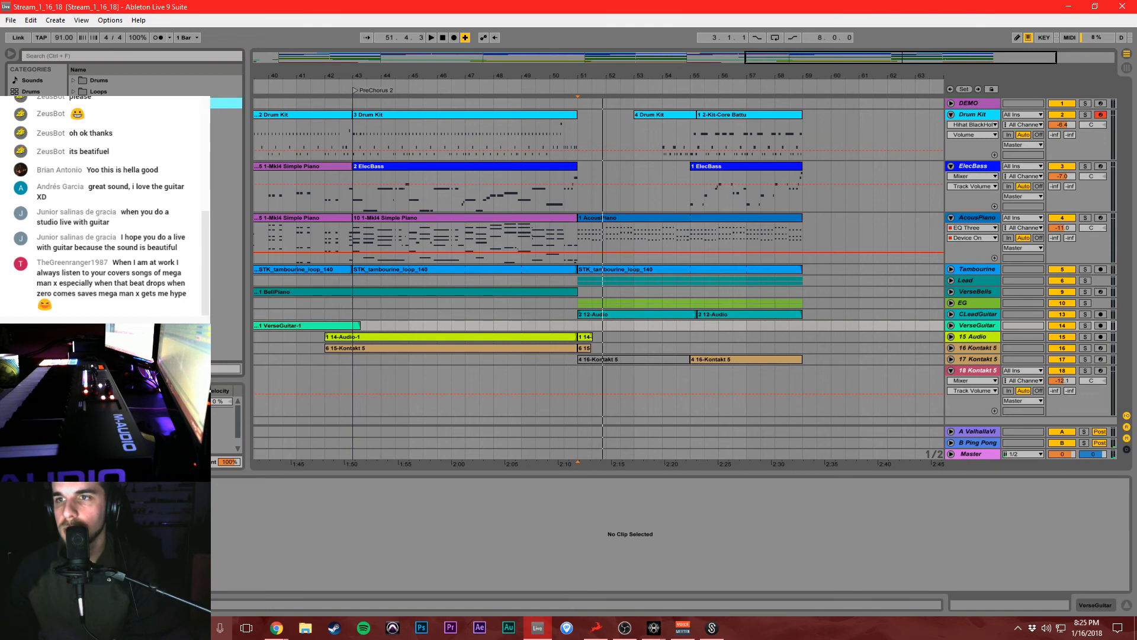
pyautogui.click(72, 81)
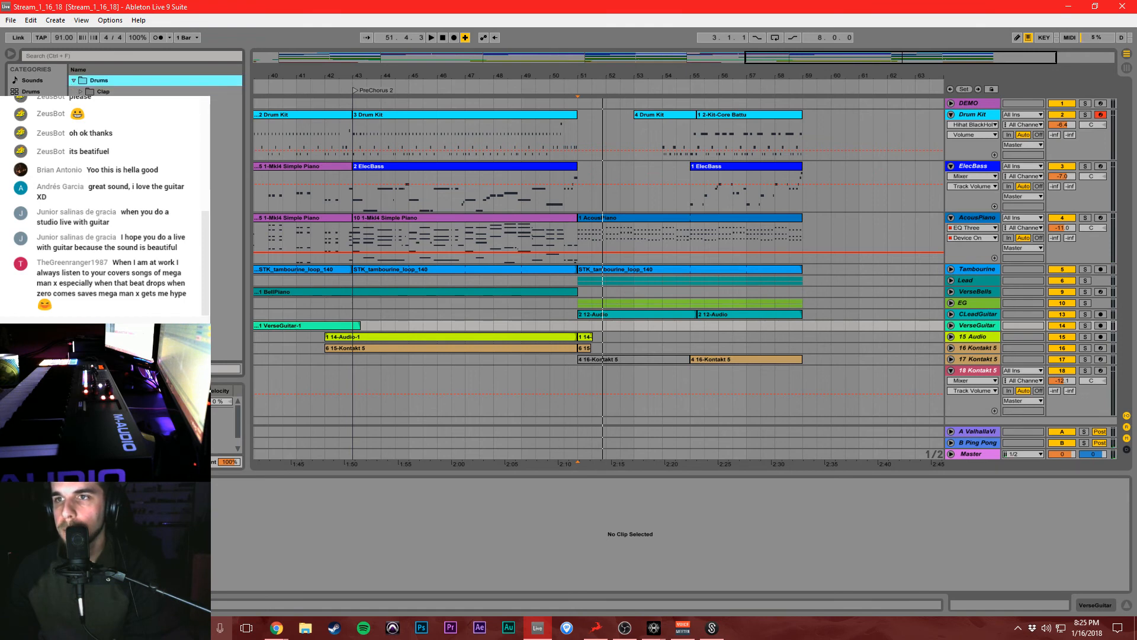
pyautogui.click(81, 92)
pyautogui.click(113, 125)
pyautogui.click(113, 192)
pyautogui.click(113, 238)
pyautogui.click(113, 306)
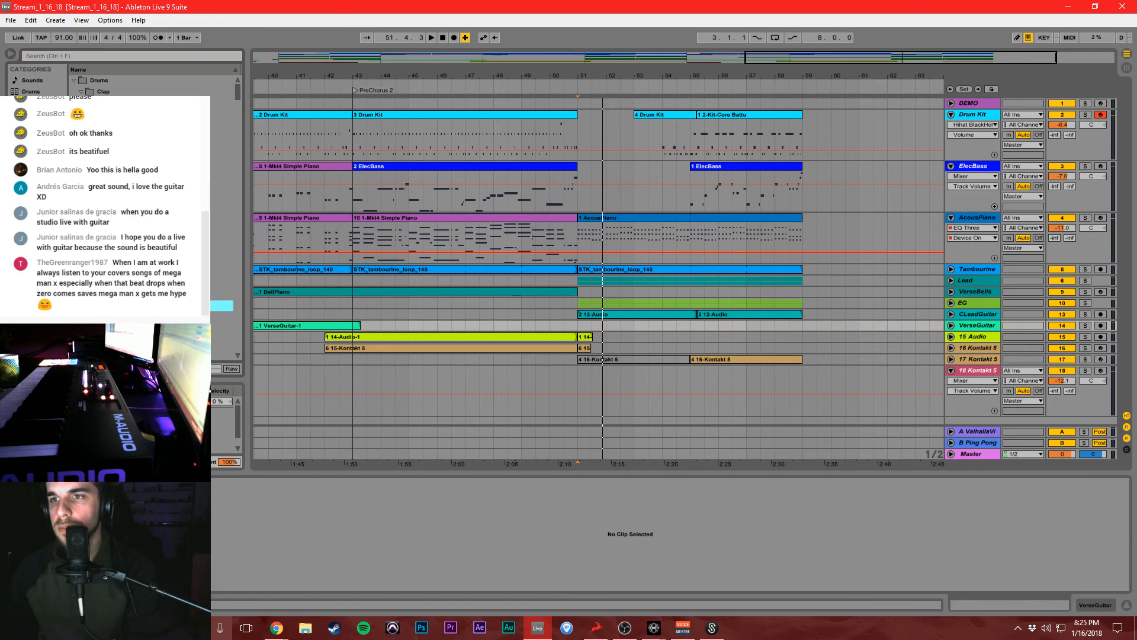
pyautogui.scroll(-2, 113, 306)
pyautogui.click(113, 305)
pyautogui.scroll(-2, 112, 305)
pyautogui.click(113, 305)
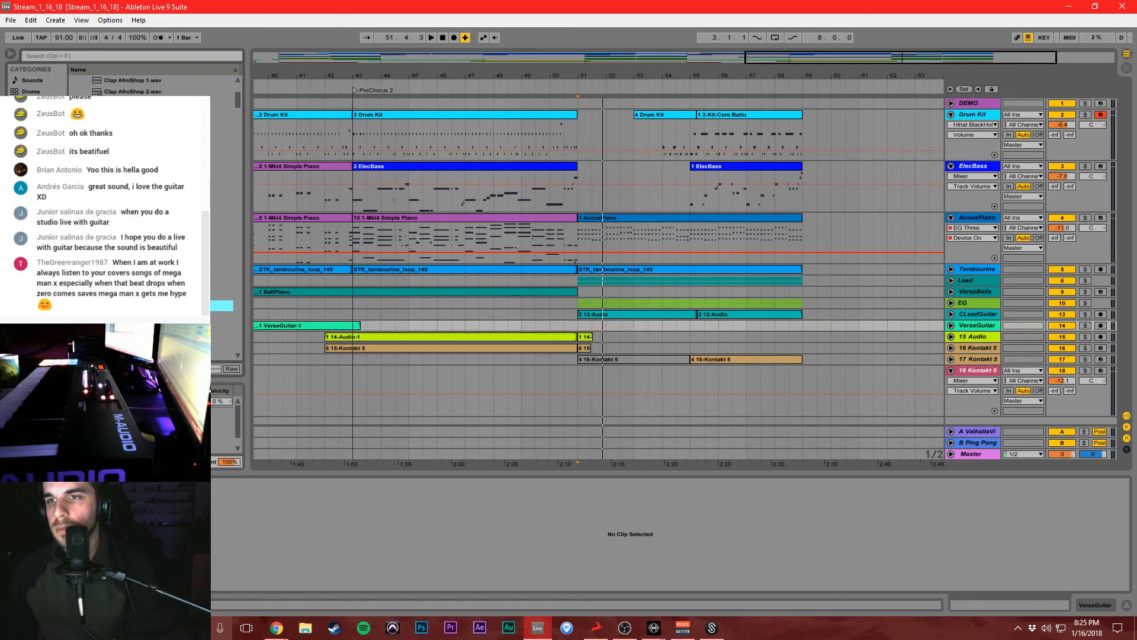
# Audition more clap samples further down the Clap folder, around the Clap Apparat and Clap Argon sounds.
pyautogui.scroll(-2, 113, 305)
pyautogui.click(112, 306)
pyautogui.press('Down')
pyautogui.press('Down')
pyautogui.press('Down')
pyautogui.press('Down')
pyautogui.press('Down')
pyautogui.press('Down')
pyautogui.press('Down')
pyautogui.press('Down')
pyautogui.press('Down')
pyautogui.press('Down')
pyautogui.press('Down')
pyautogui.press('Down')
pyautogui.press('Down')
pyautogui.press('Down')
pyautogui.press('Down')
pyautogui.press('Down')
pyautogui.press('Down')
pyautogui.press('Down')
pyautogui.press('Down')
pyautogui.press('Down')
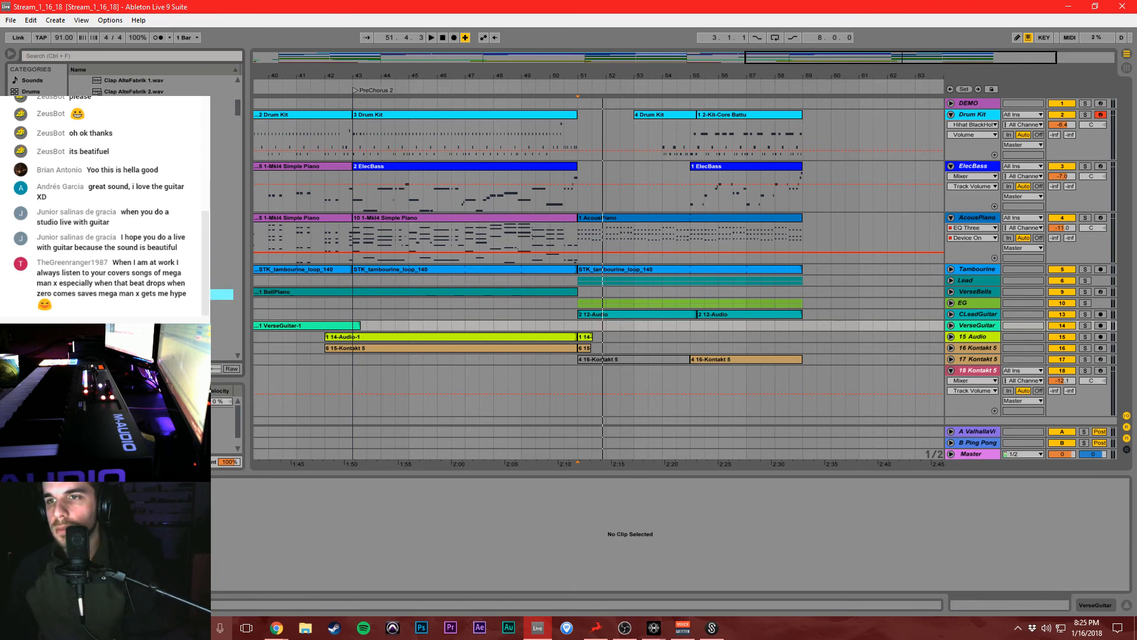
pyautogui.scroll(-2, 113, 305)
pyautogui.click(113, 306)
pyautogui.scroll(-1, 113, 306)
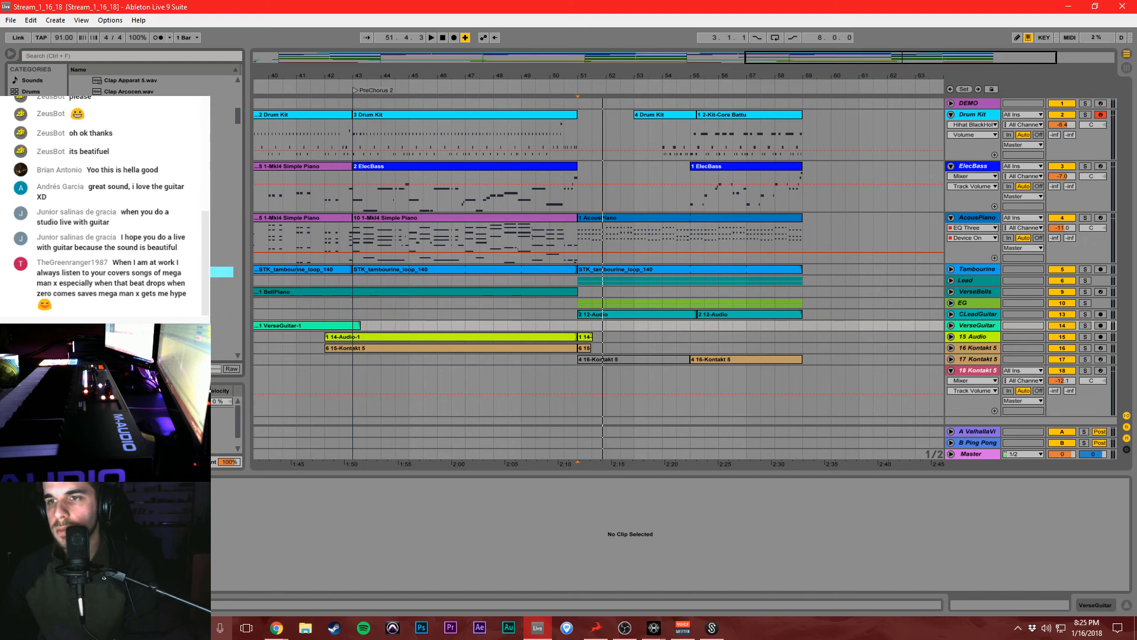
pyautogui.click(113, 295)
pyautogui.scroll(-2, 113, 294)
pyautogui.click(128, 294)
pyautogui.click(128, 283)
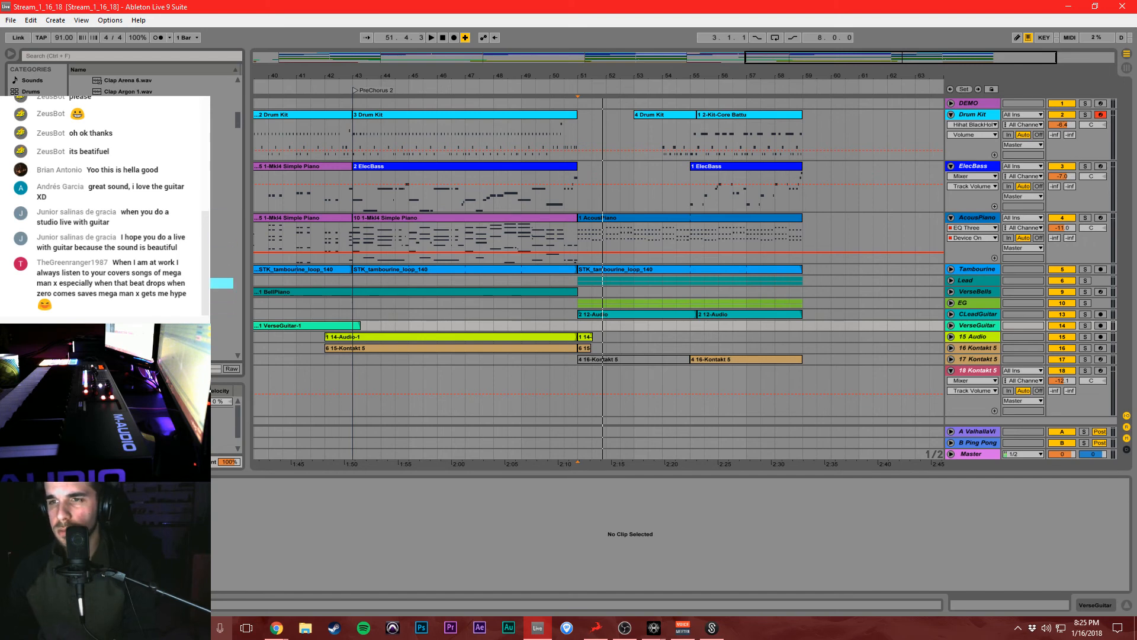
pyautogui.click(127, 272)
pyautogui.press('Down')
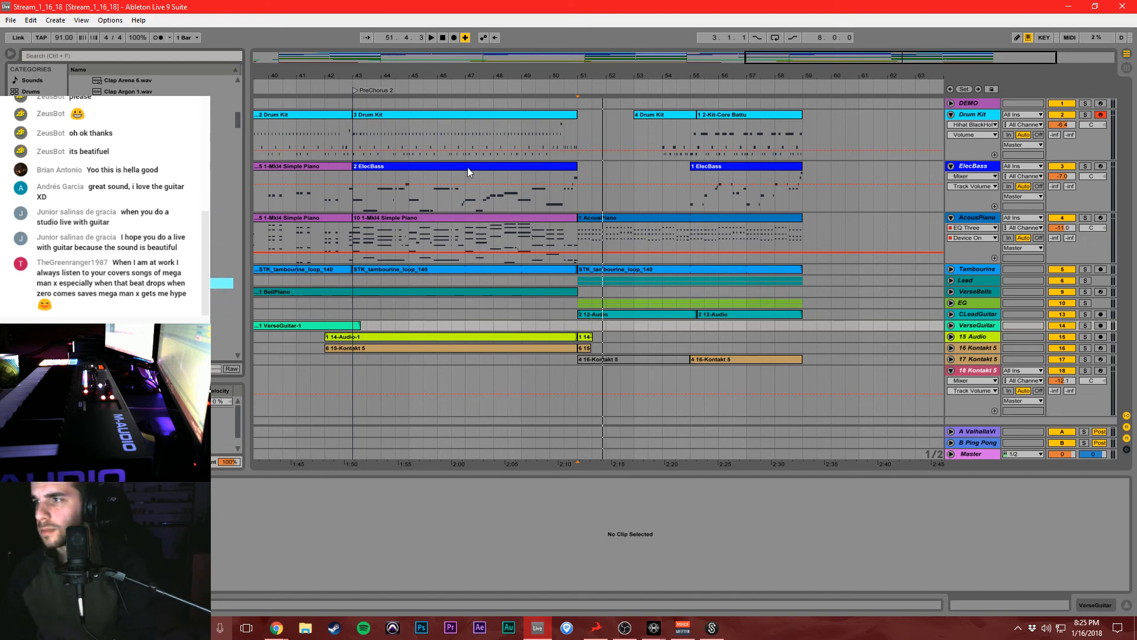
# Insert a new audio track directly below the Drum Kit track, focusing the arrangement around bar 51.
pyautogui.click(977, 107)
pyautogui.click(979, 115)
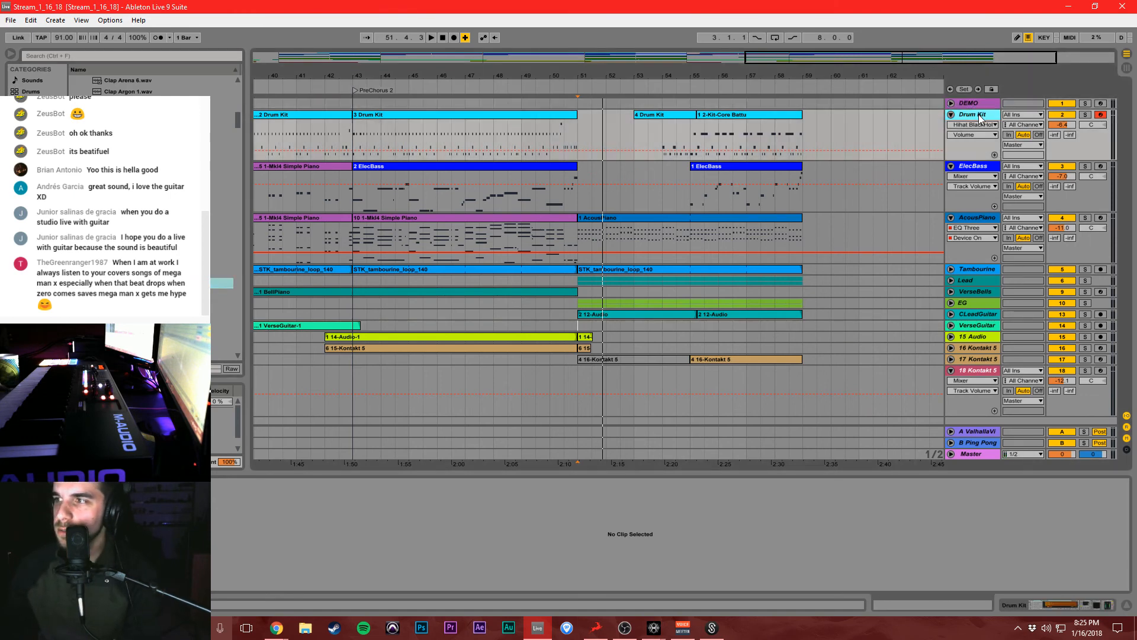
pyautogui.hotkey('ctrl', 't')
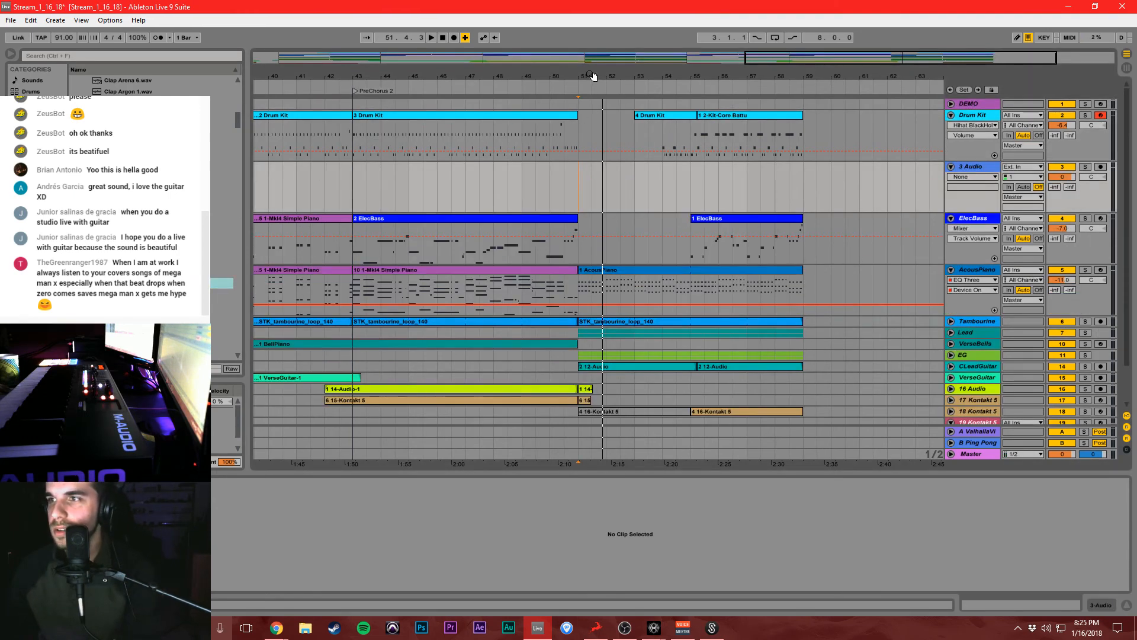
pyautogui.moveTo(593, 76); pyautogui.dragTo(507, 139)
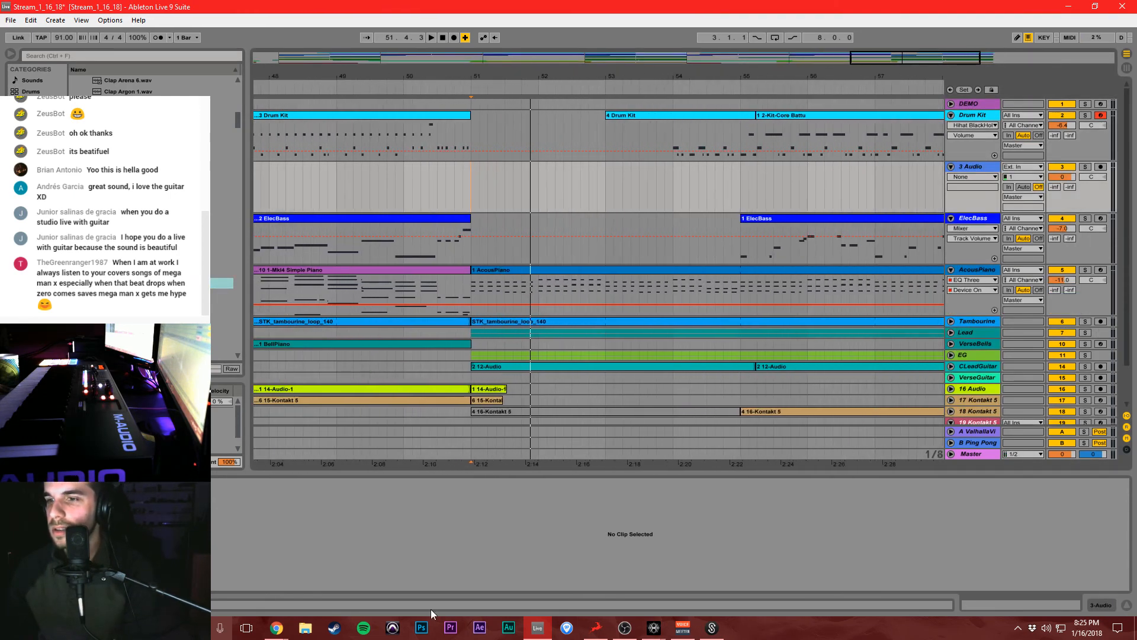
# Switch to Splice in Chrome and browse its sound library for drum samples in the Claps category.
pyautogui.click(281, 630)
pyautogui.click(230, 586)
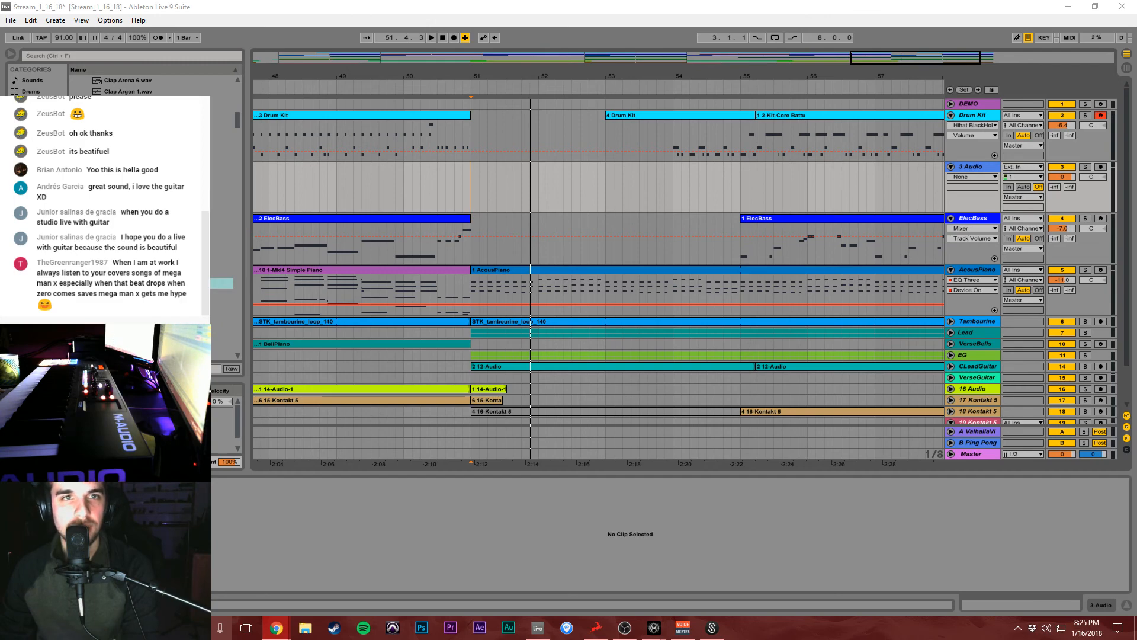
pyautogui.moveTo(0, 7); pyautogui.dragTo(439, 0)
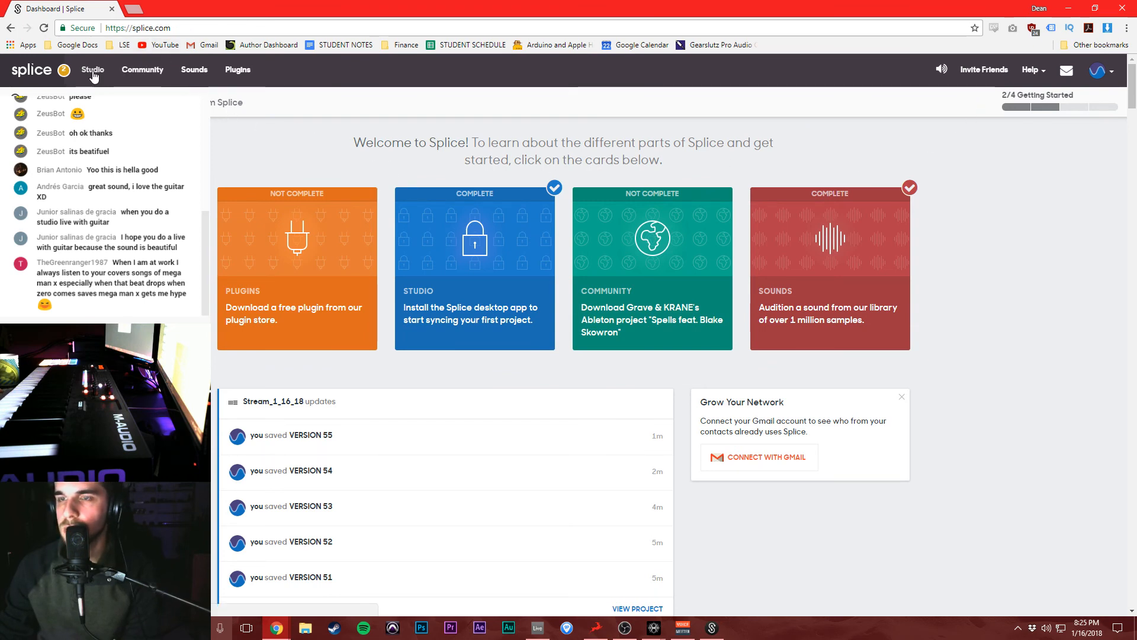
pyautogui.click(194, 69)
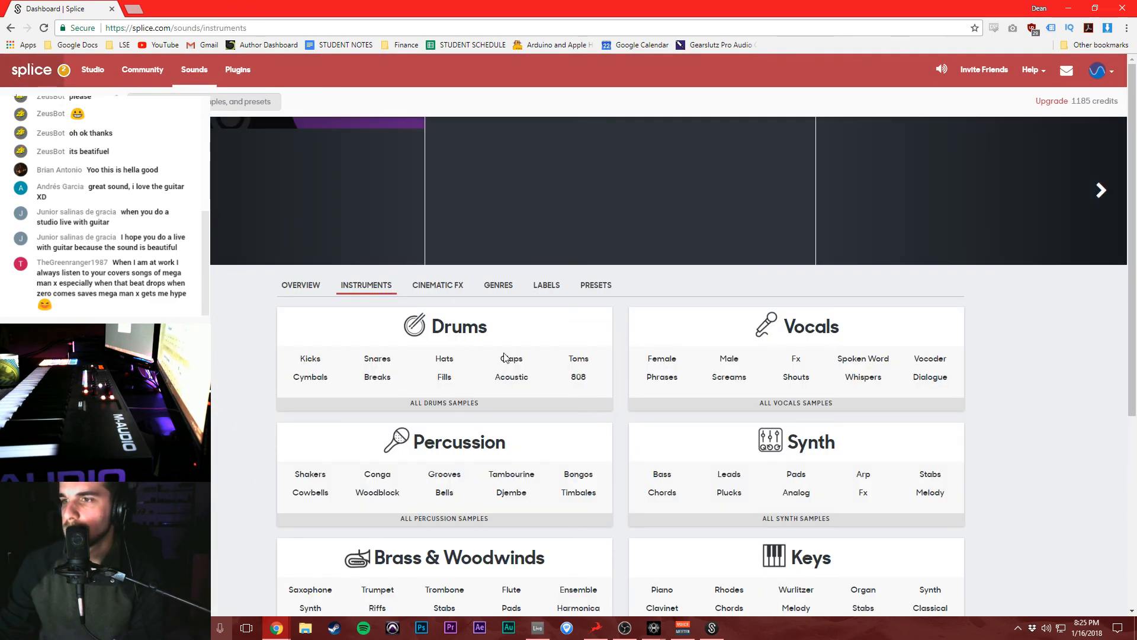
pyautogui.click(508, 361)
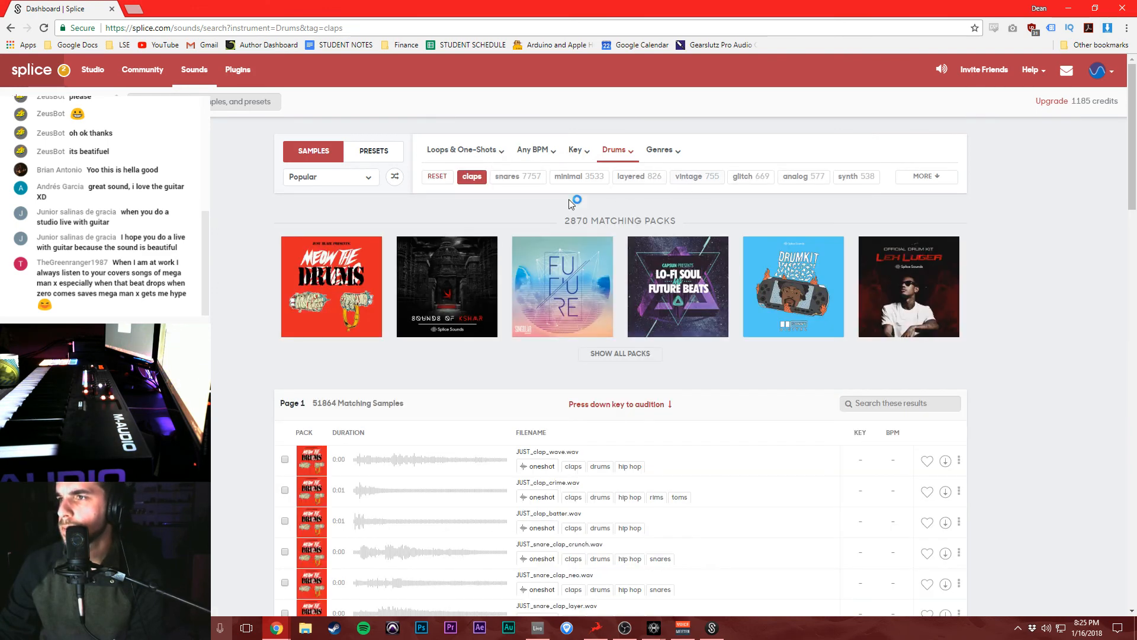
pyautogui.scroll(-5, 615, 387)
pyautogui.scroll(5, 611, 368)
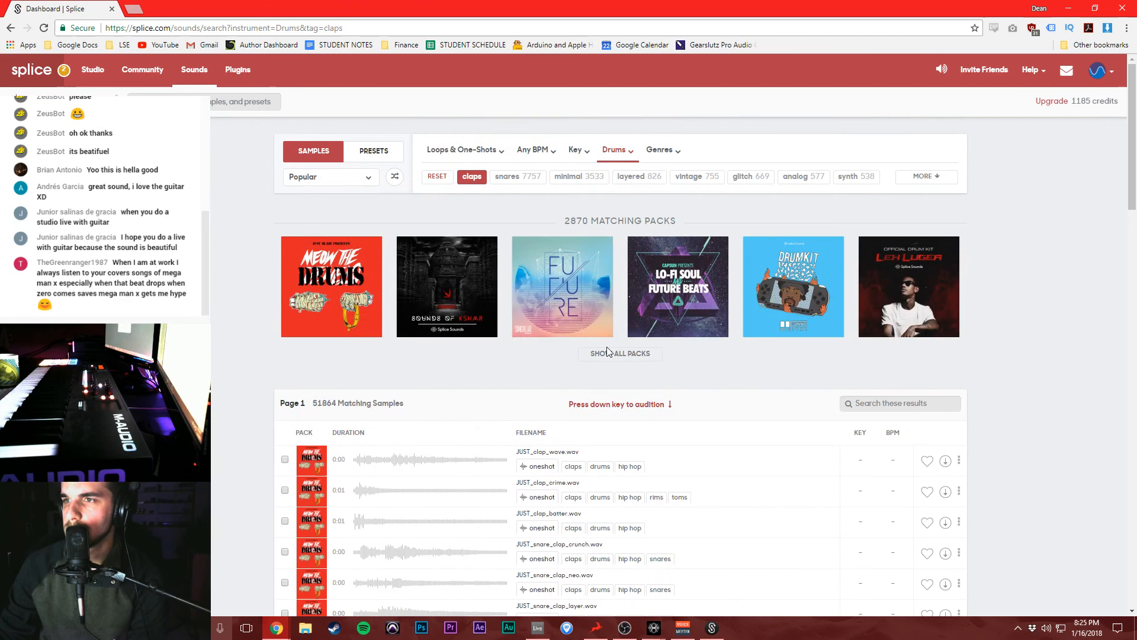
# Filter the clap samples to loops in the Live Sounds genre.
pyautogui.click(460, 149)
pyautogui.click(461, 175)
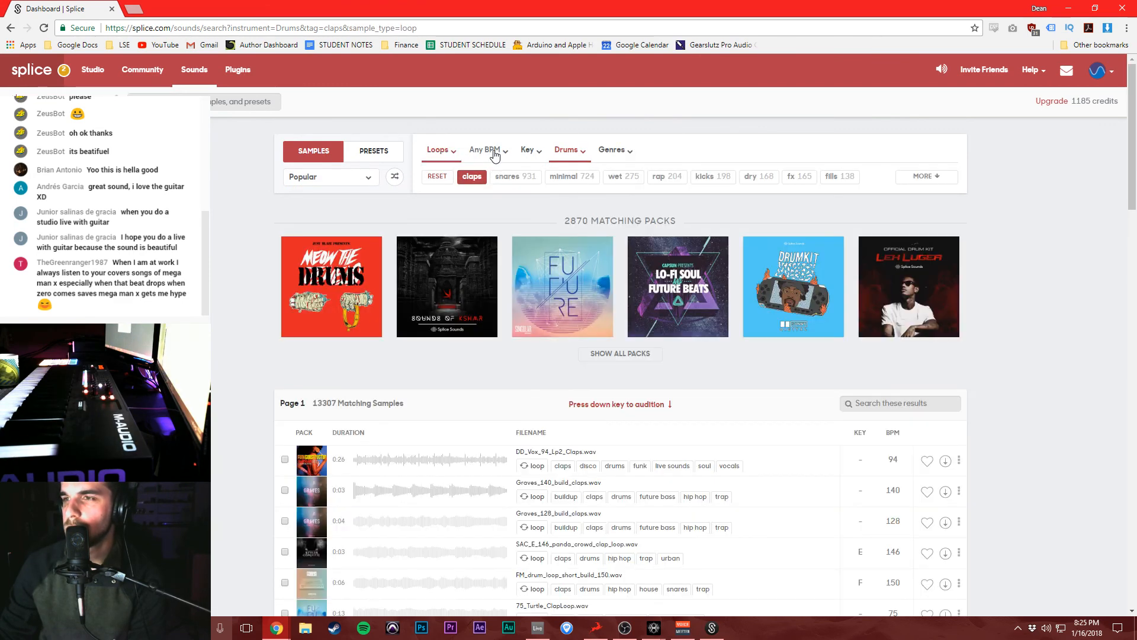
pyautogui.click(609, 152)
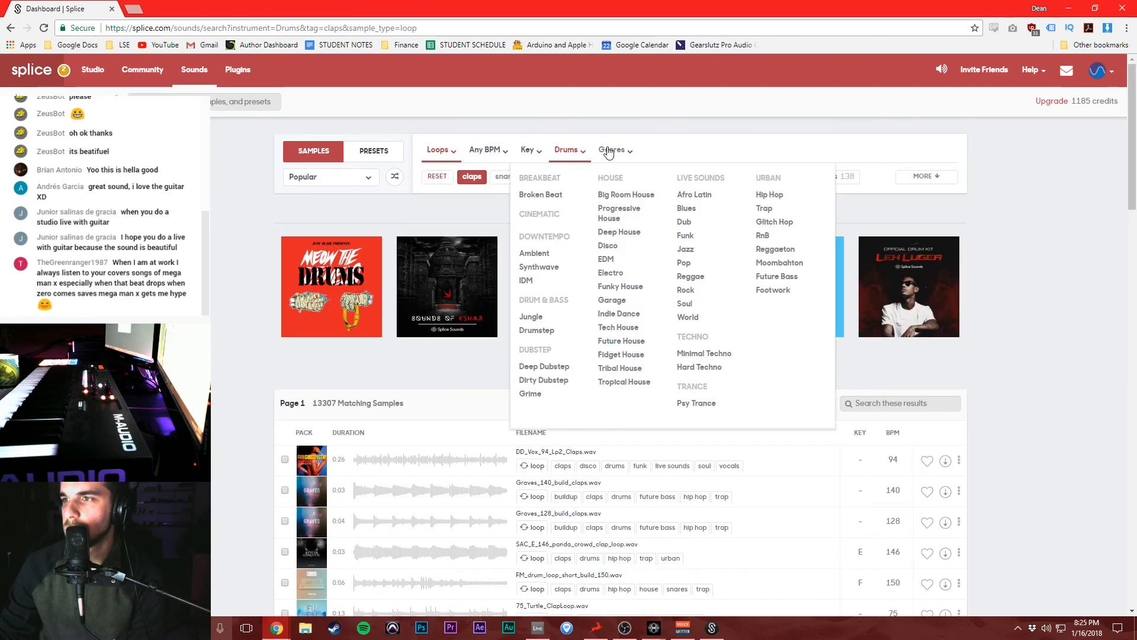
pyautogui.click(697, 186)
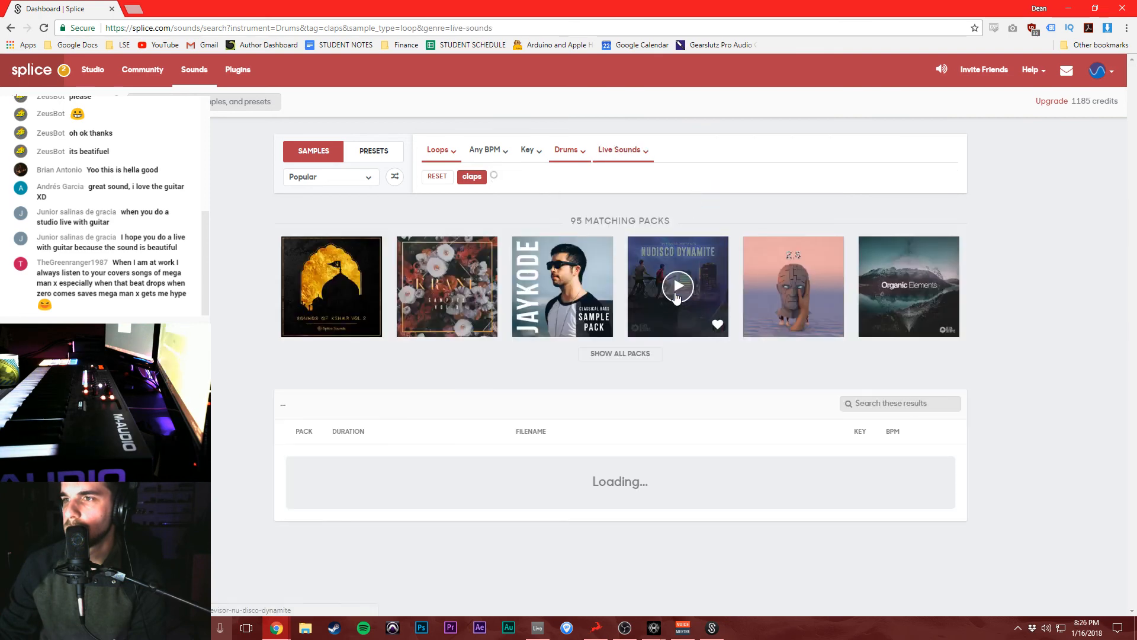
# Audition the first clap loops in the results, including PL_Claps_110, DD_Clap_125_Lp4, MOT_150_Love_Me_Claps_b and Snap_Clap.
pyautogui.scroll(-4, 672, 284)
pyautogui.scroll(1, 435, 321)
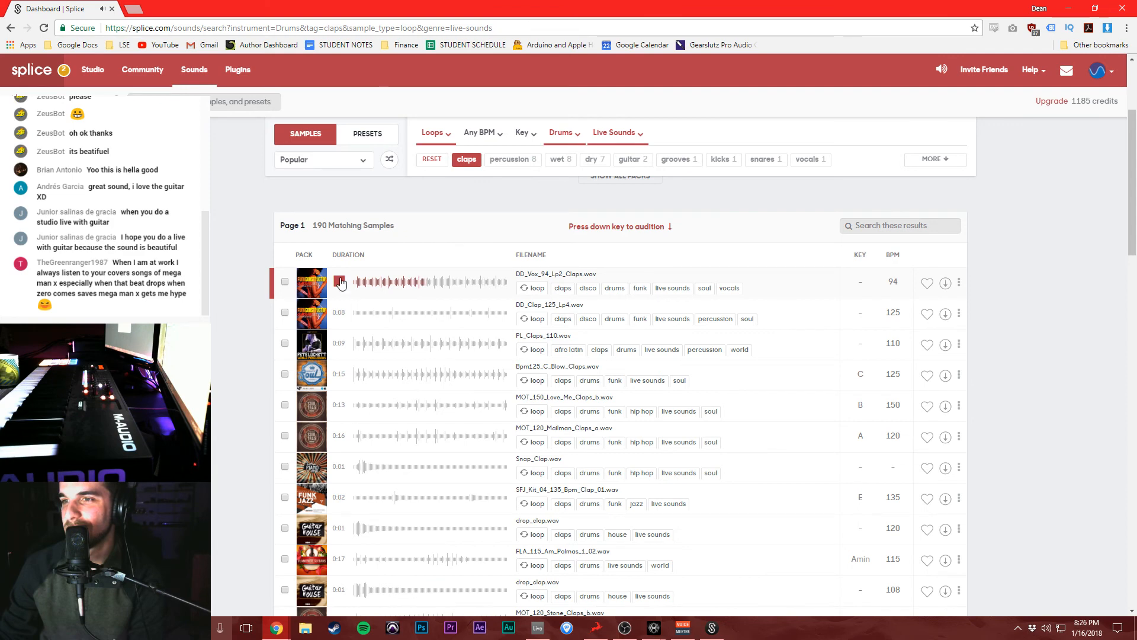
pyautogui.click(340, 345)
pyautogui.click(338, 375)
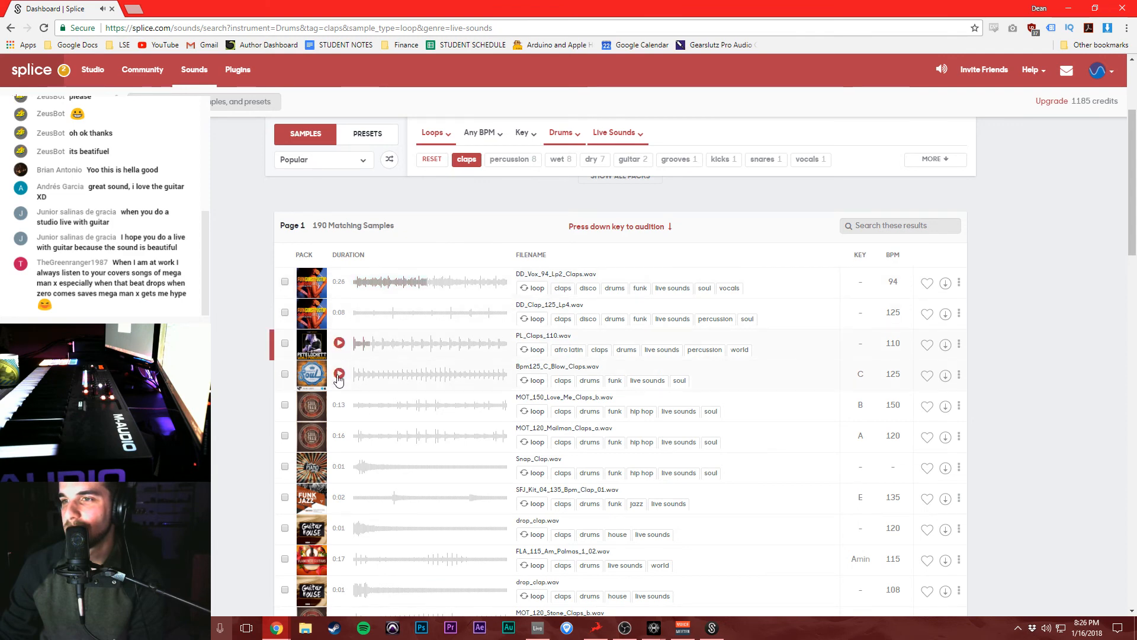
pyautogui.click(338, 314)
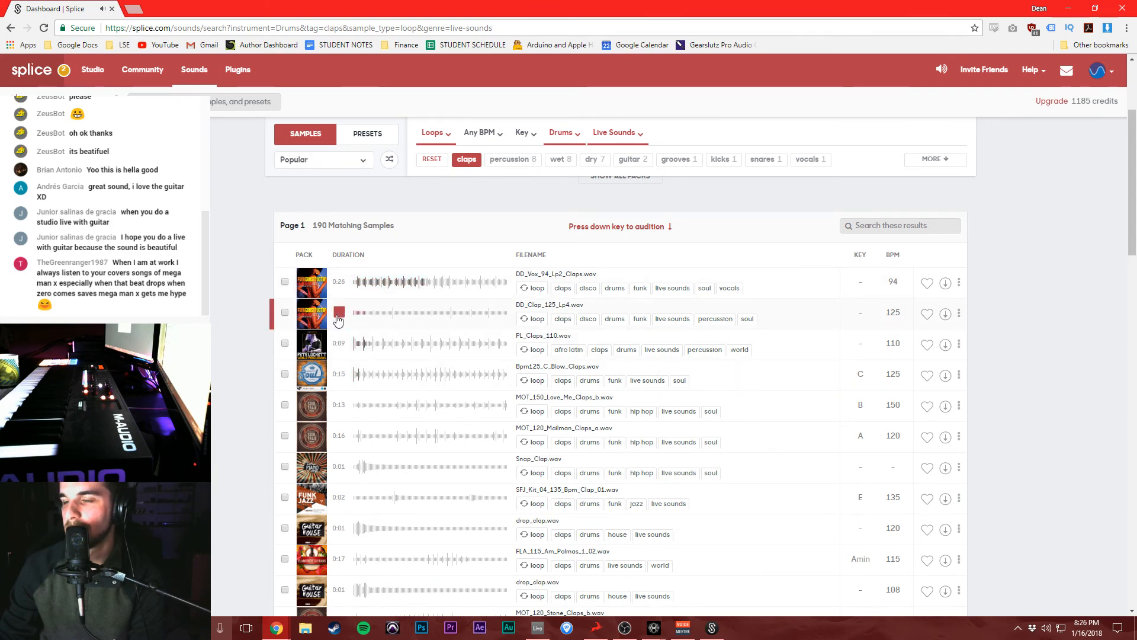
pyautogui.click(339, 405)
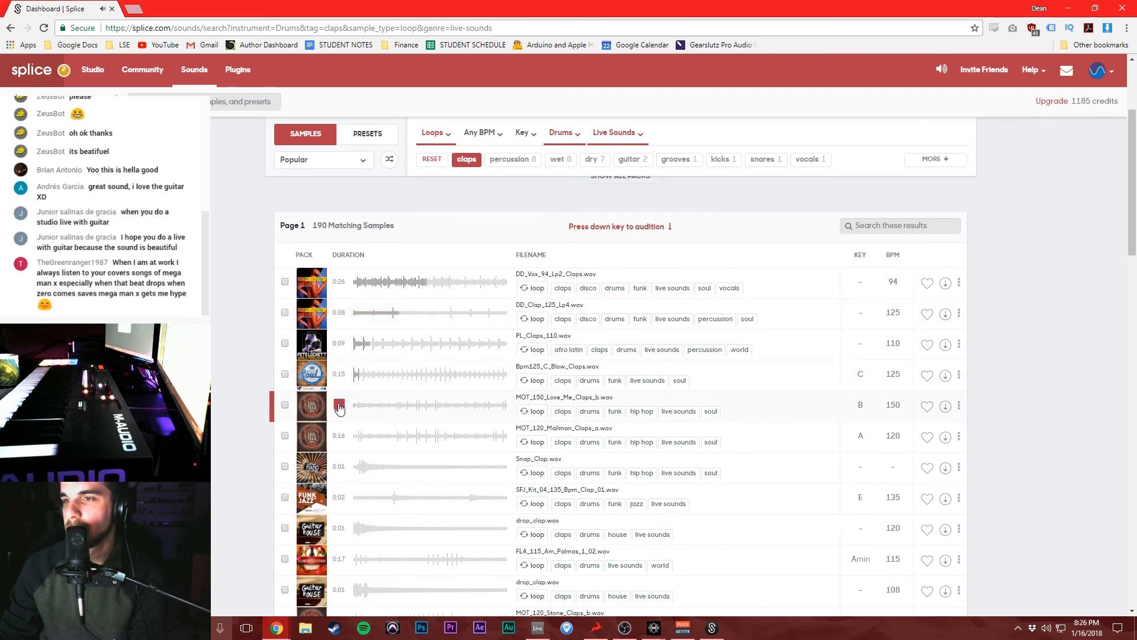
pyautogui.click(339, 466)
# Audition SFJ_Kit_04_135_Bpm_Clap_01 and the 108 BPM drop_clap, and replay DD_Vox_94_Lp2_Claps.
pyautogui.scroll(-4, 340, 468)
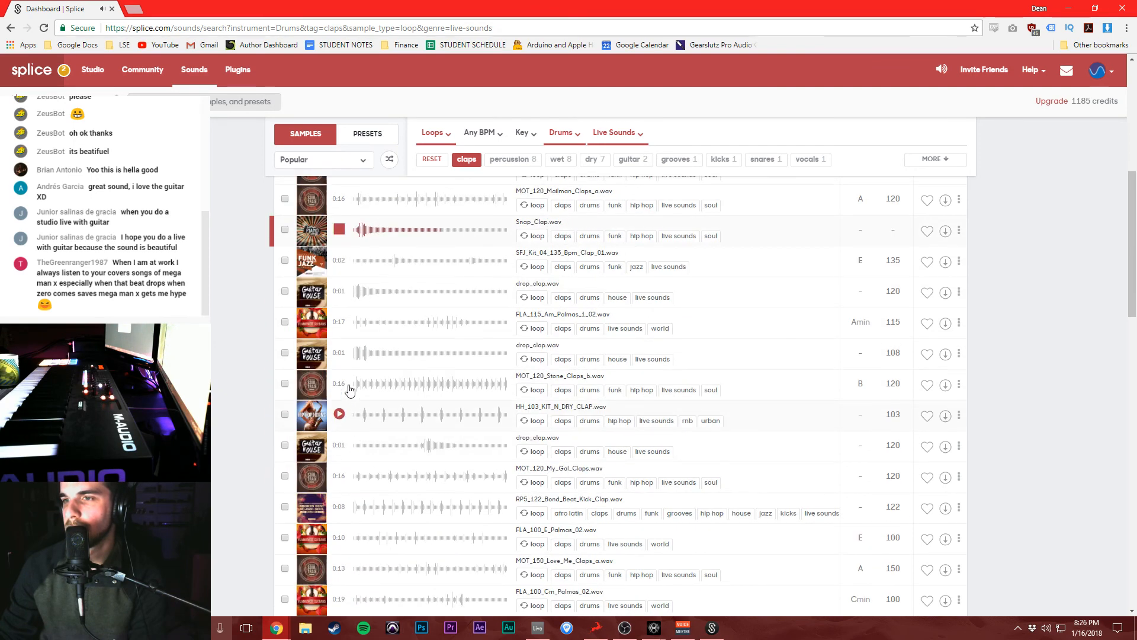
pyautogui.click(339, 260)
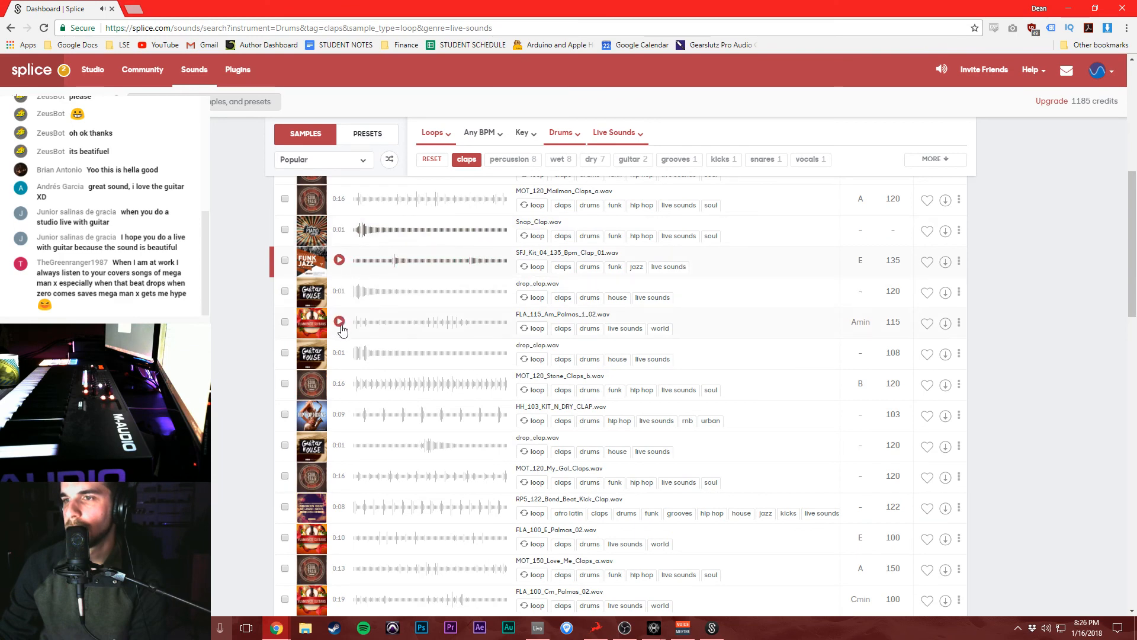
pyautogui.click(339, 353)
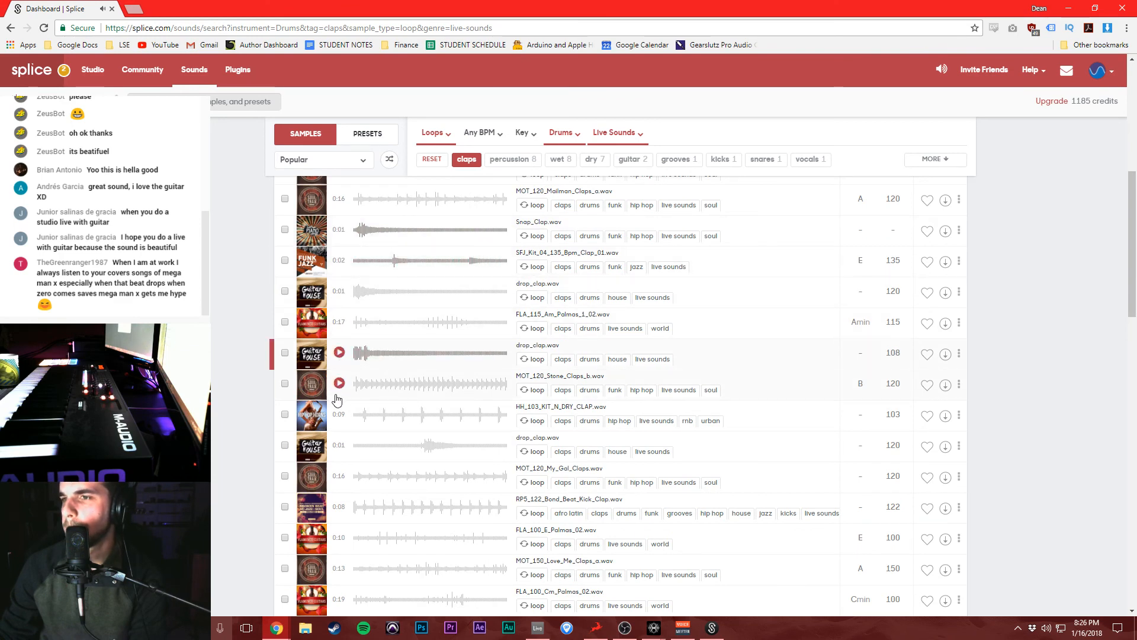
pyautogui.scroll(5, 337, 400)
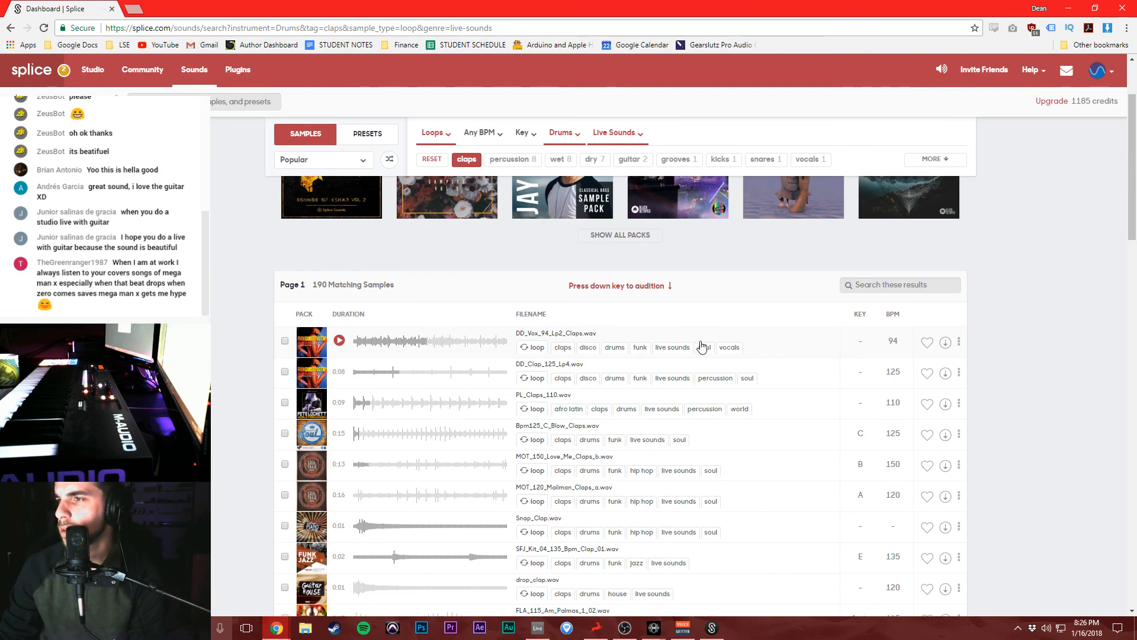
pyautogui.press('Down')
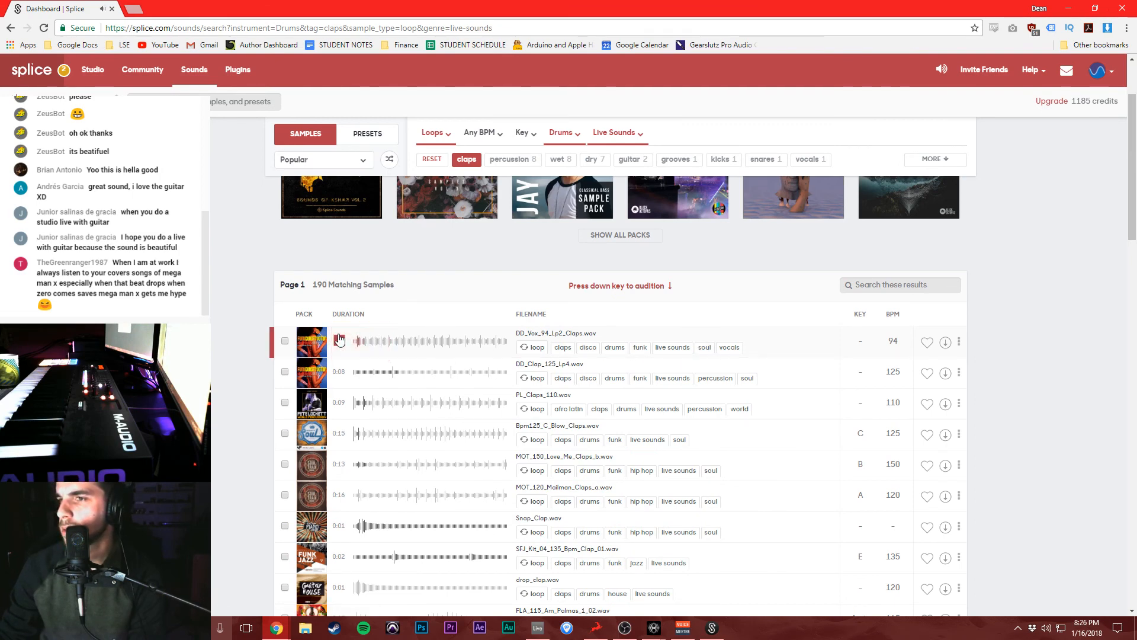
# Try narrowing the clap loops with the additional grooves tag.
pyautogui.scroll(2, 673, 283)
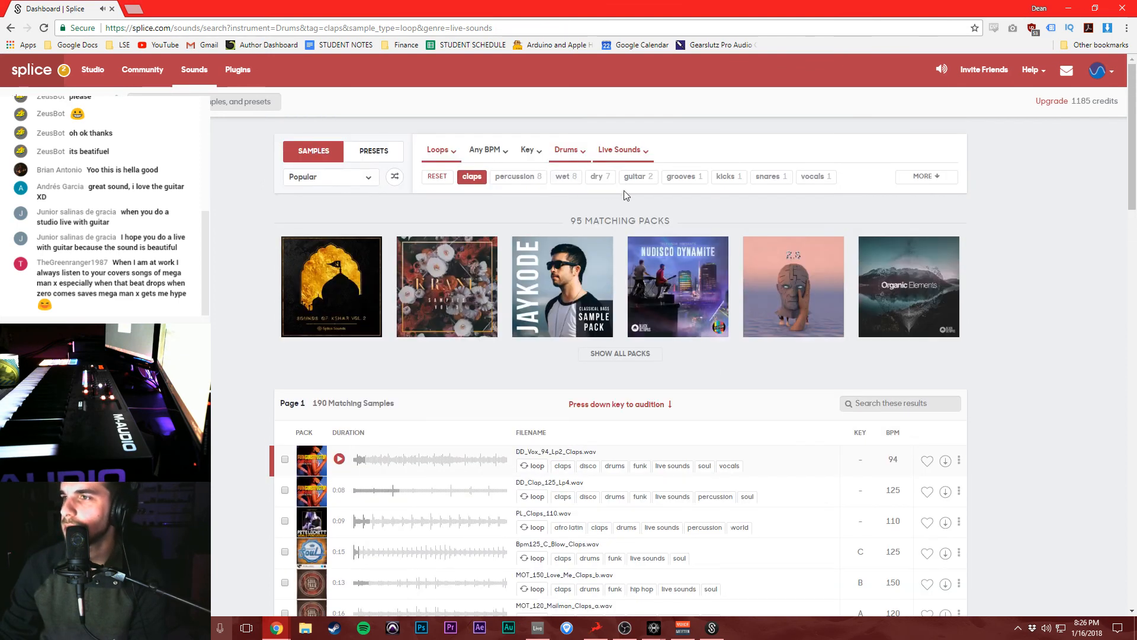
pyautogui.click(681, 176)
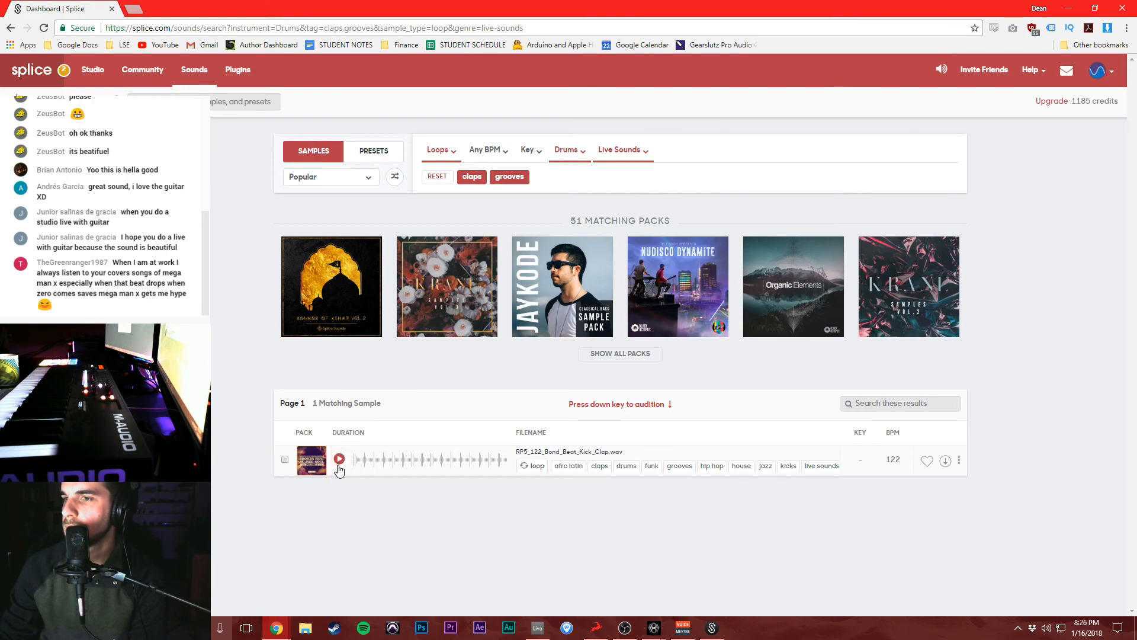
pyautogui.click(510, 177)
# Audition clap loops further down the first results page, including PL_PG4_Kit_3_Reverse_Clap_Wet and MOT_128_Jimmy_Claps.
pyautogui.scroll(-1, 608, 354)
pyautogui.scroll(-10, 608, 354)
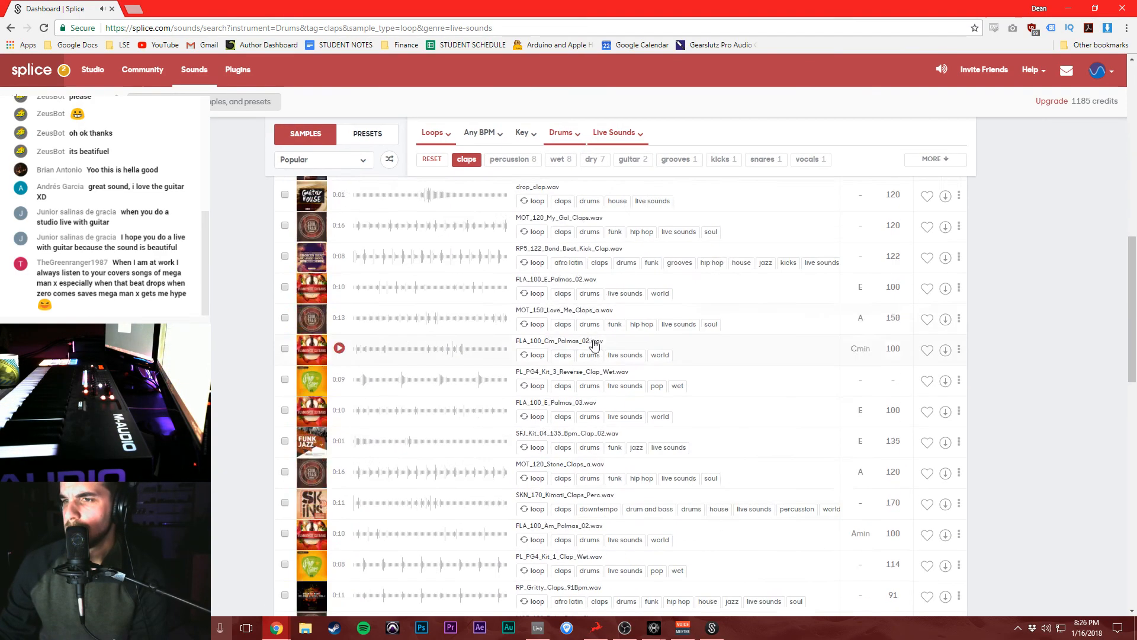
pyautogui.click(339, 335)
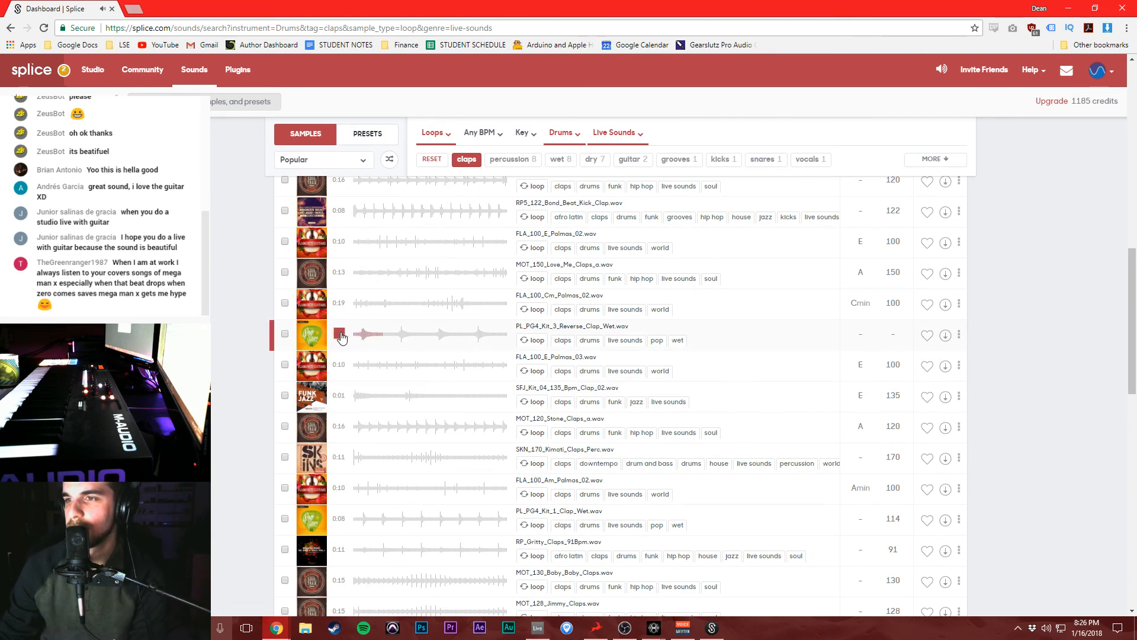
pyautogui.scroll(-4, 348, 453)
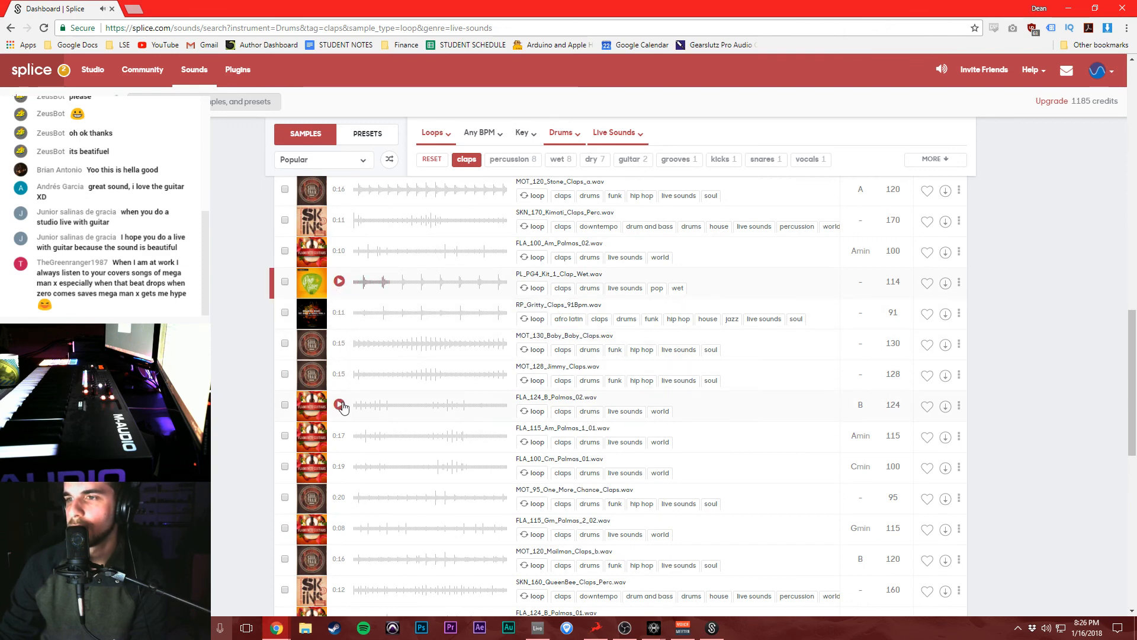
pyautogui.click(339, 375)
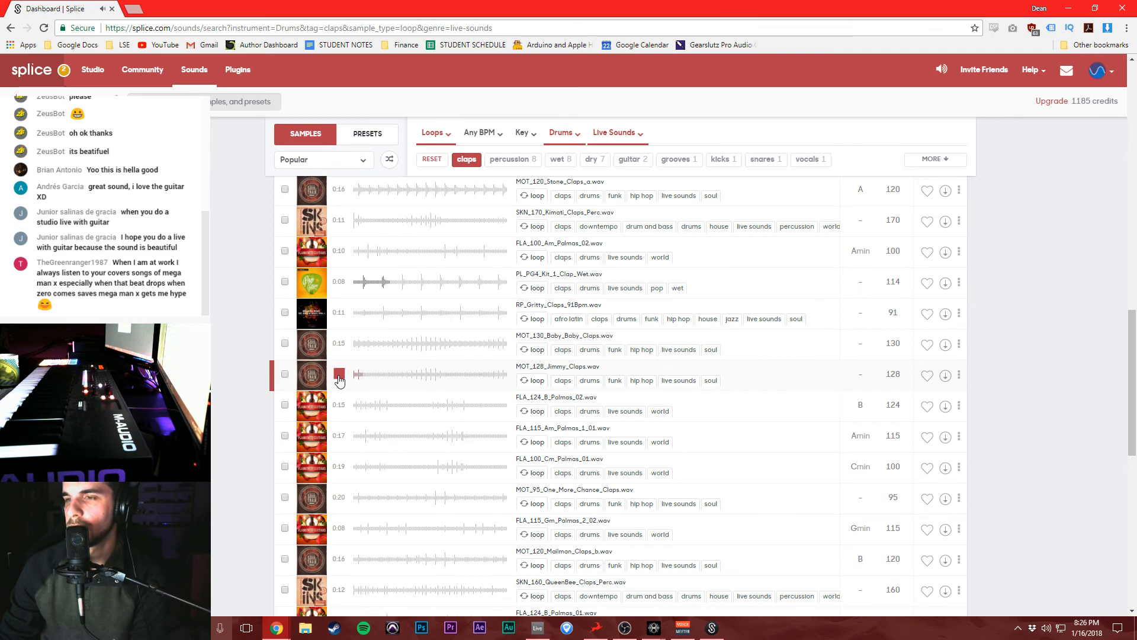
pyautogui.scroll(-5, 343, 382)
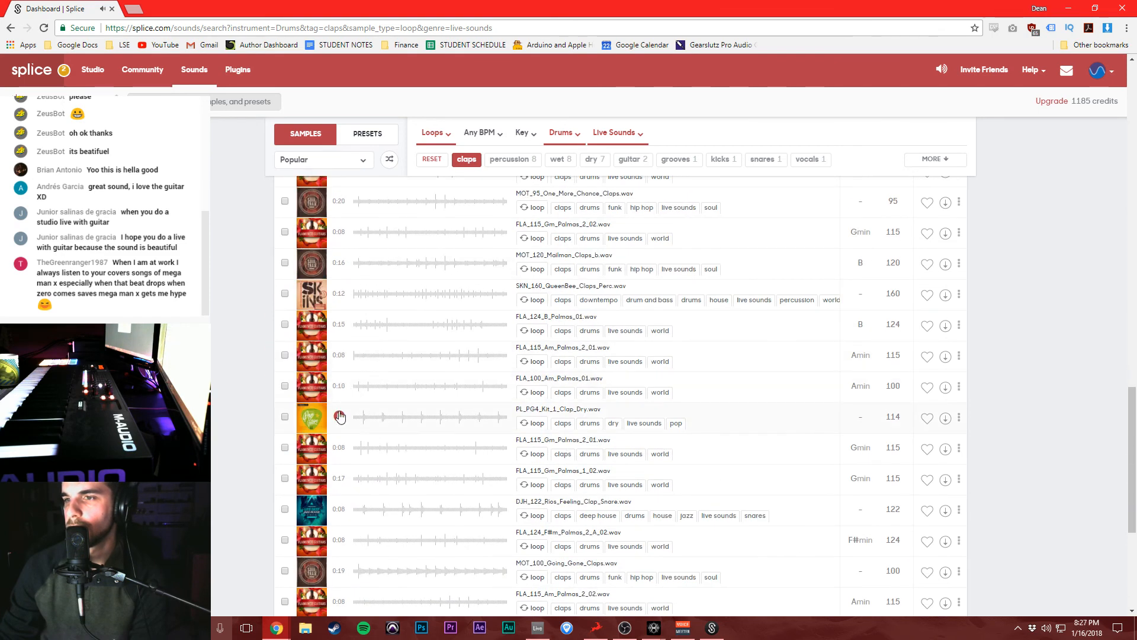
pyautogui.scroll(-5, 350, 412)
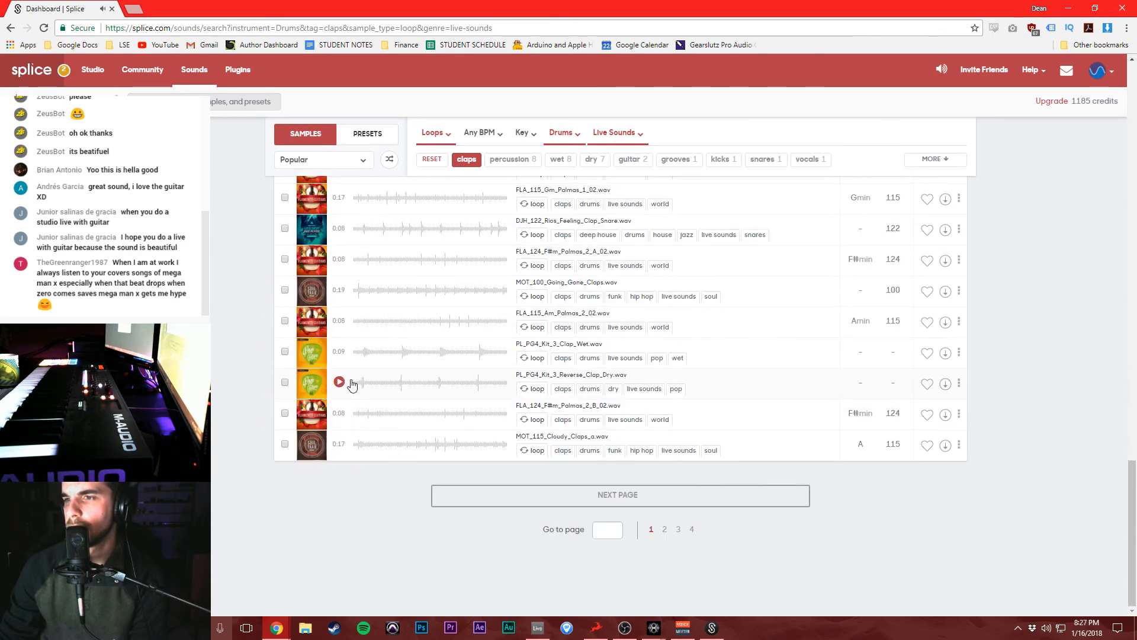
# Return to the start of the results and replay the DD_Clap_125_Lp4 loop.
pyautogui.scroll(15, 348, 382)
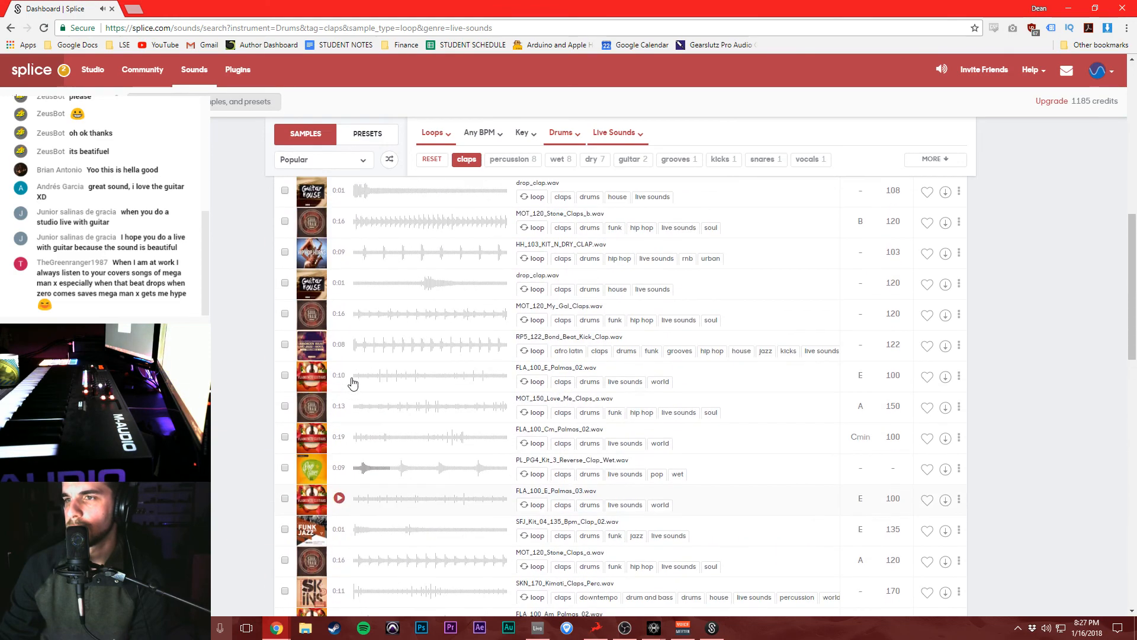
pyautogui.scroll(3, 360, 355)
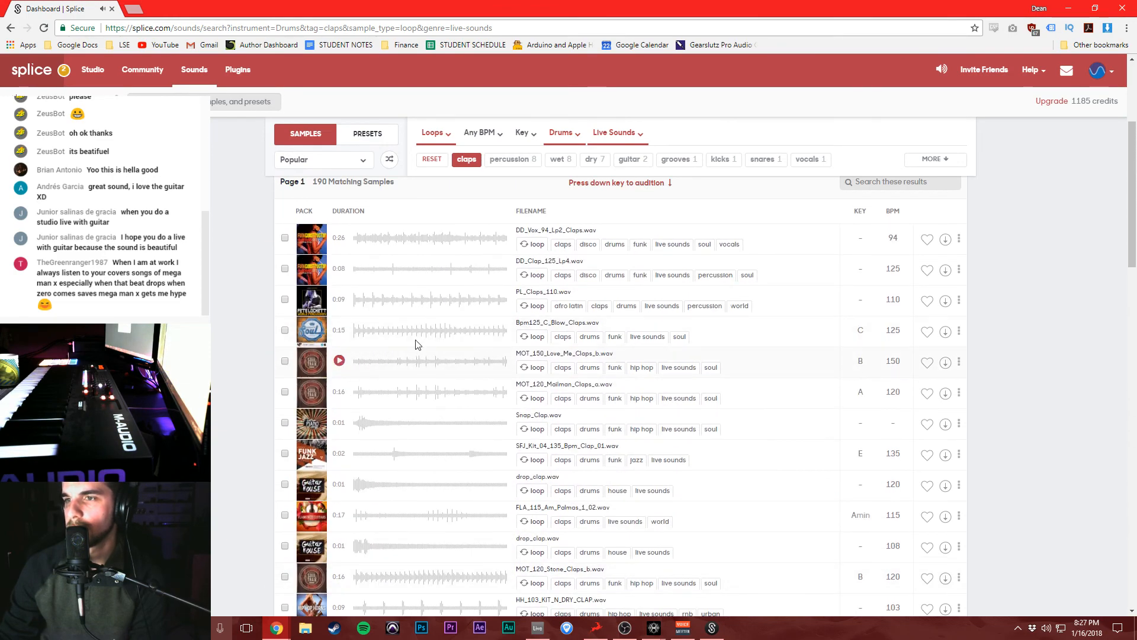
pyautogui.click(340, 269)
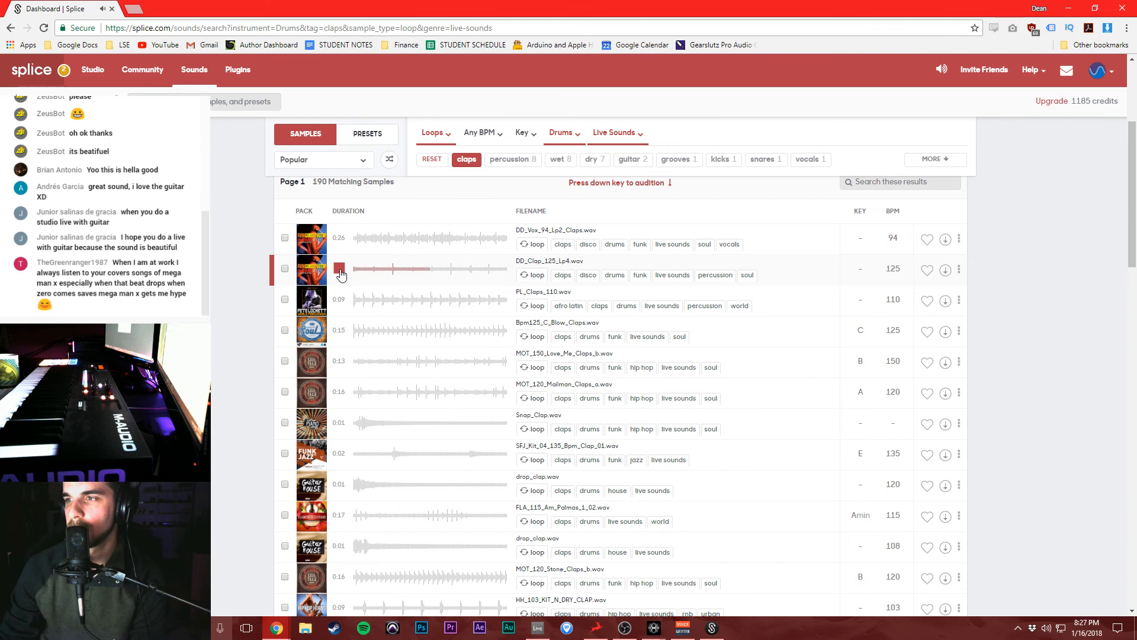
# Add the live sounds tag to the clap filter and audition MOT_150_Love_Me_Claps_b.
pyautogui.click(664, 276)
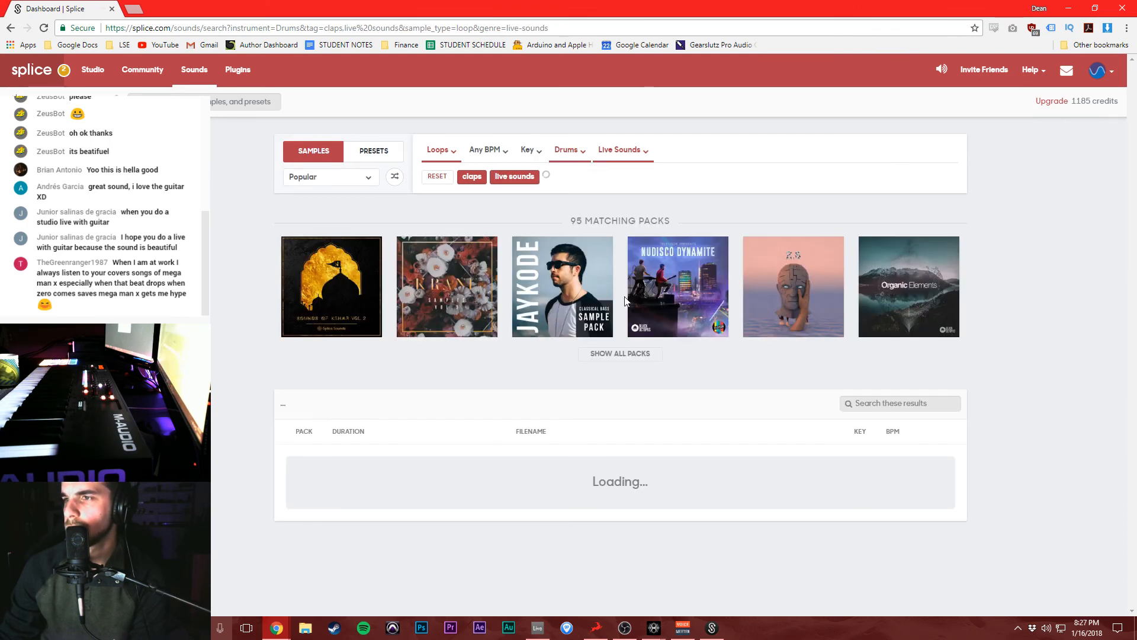
pyautogui.scroll(-4, 764, 377)
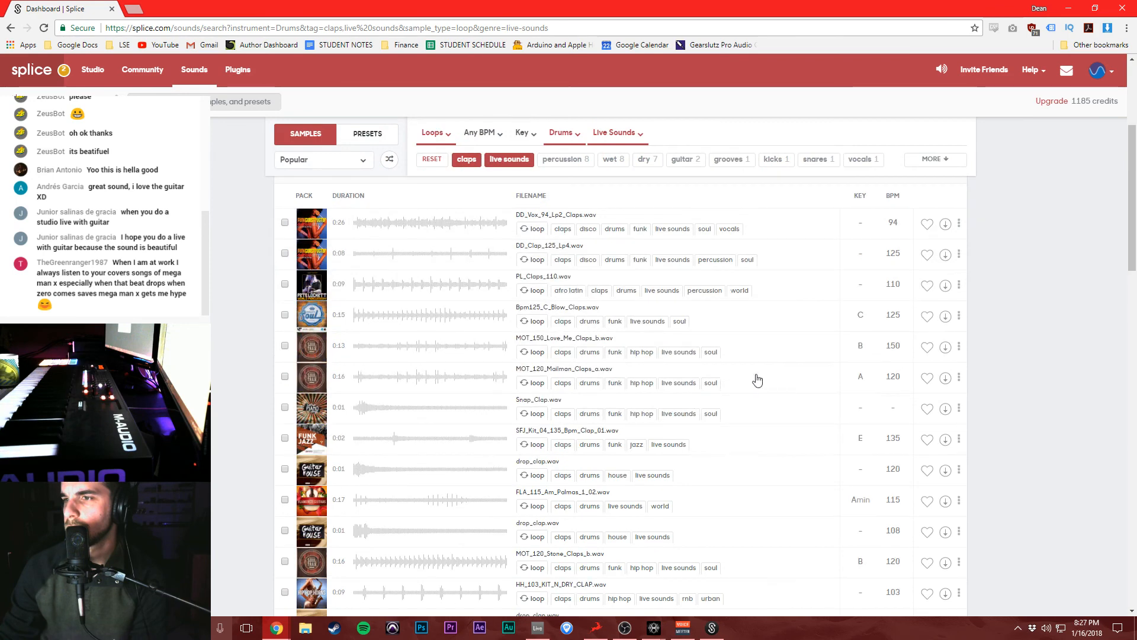
pyautogui.click(347, 348)
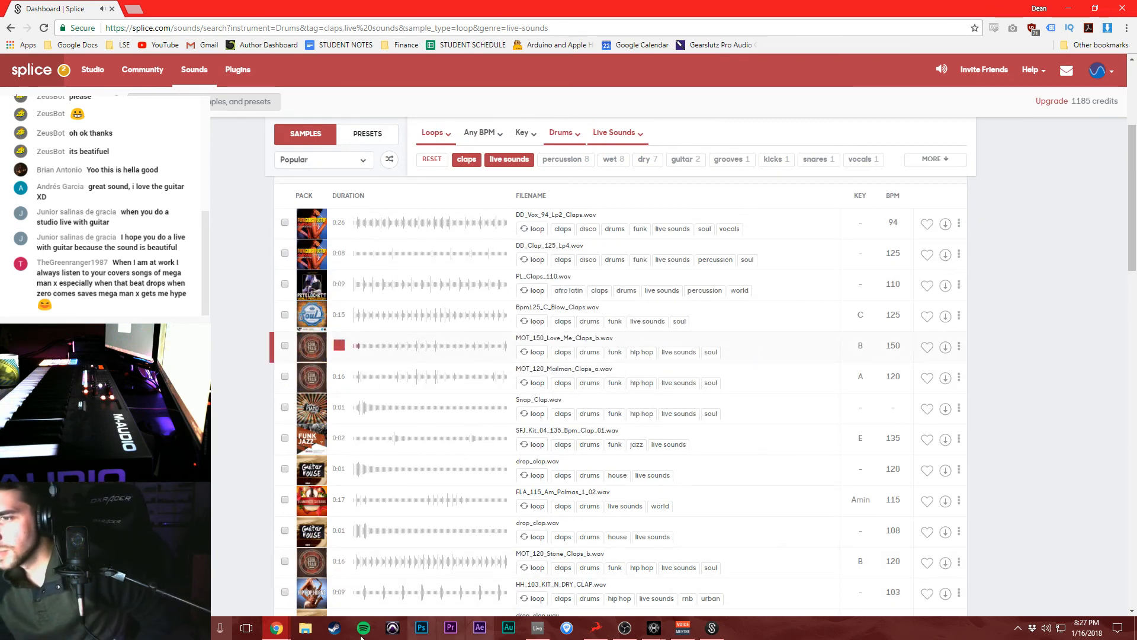
pyautogui.click(277, 628)
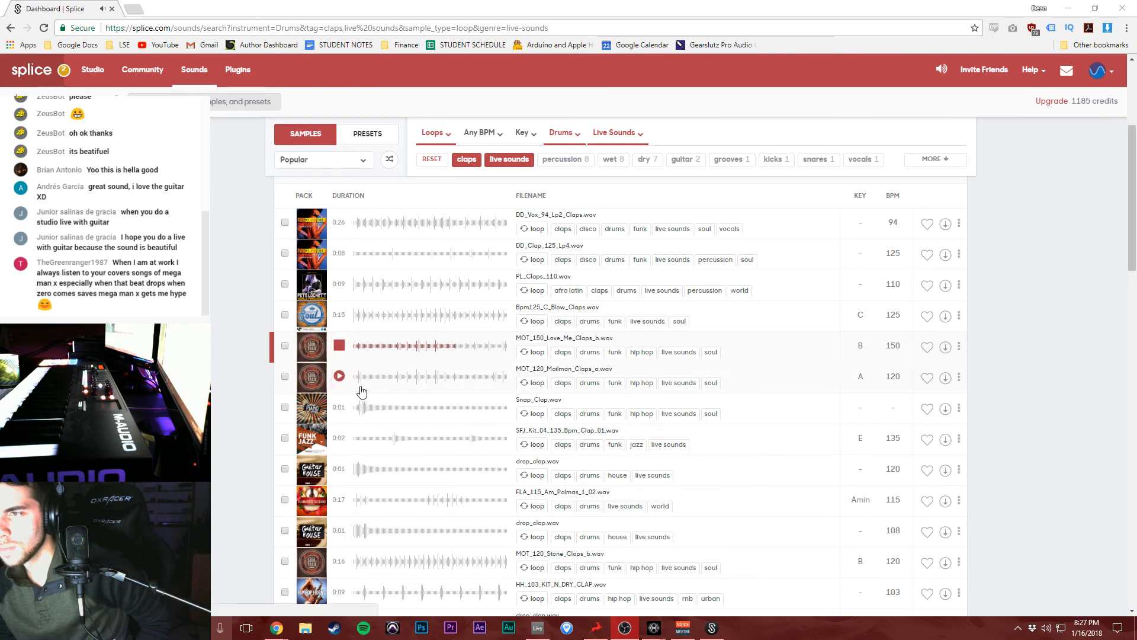
# Audition further live clap loops down the first results page, including HH_103_KIT_N_DRY_CLAP, PL_PG4_Kit_1_Clap_Wet and DJH_122_Rios_Feeling_Clap_Snare.
pyautogui.click(341, 347)
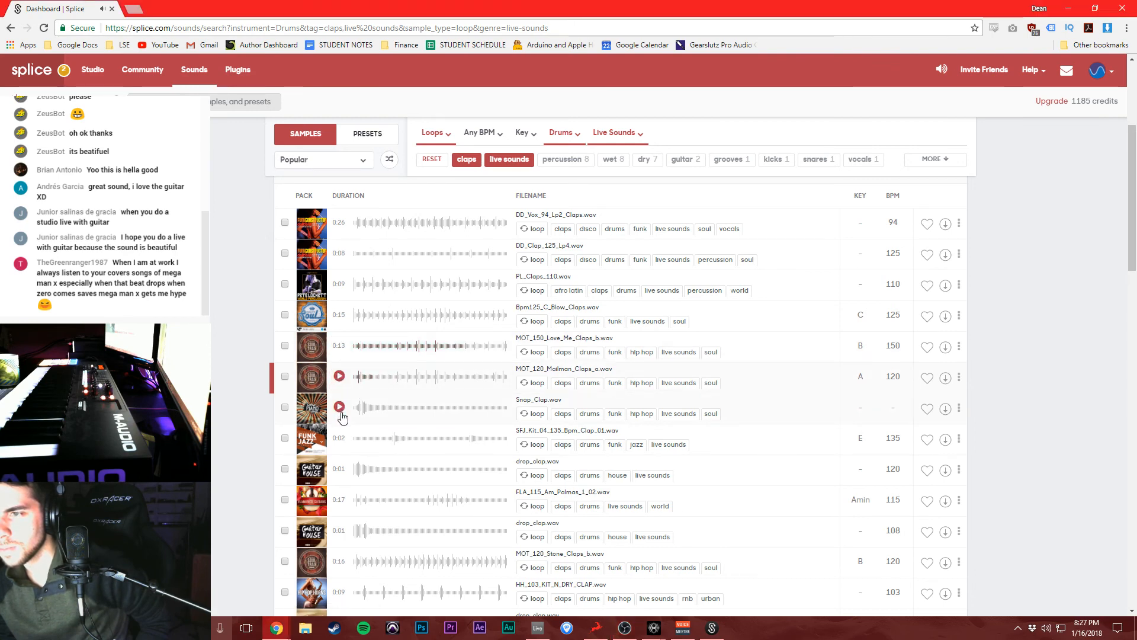
pyautogui.click(337, 500)
pyautogui.scroll(-5, 338, 414)
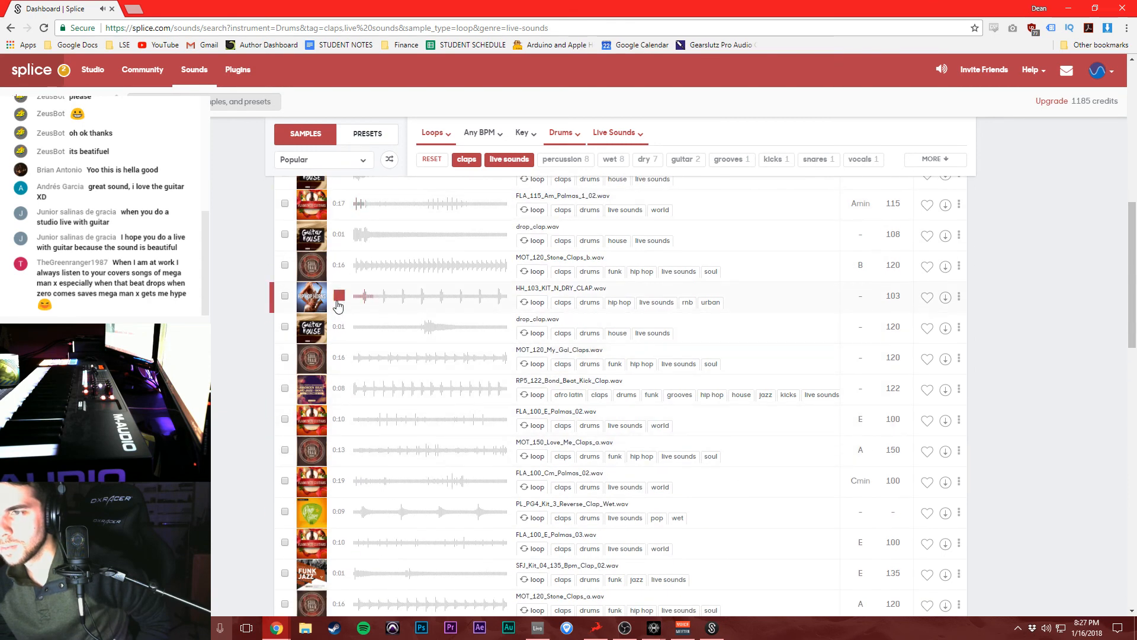
pyautogui.click(339, 357)
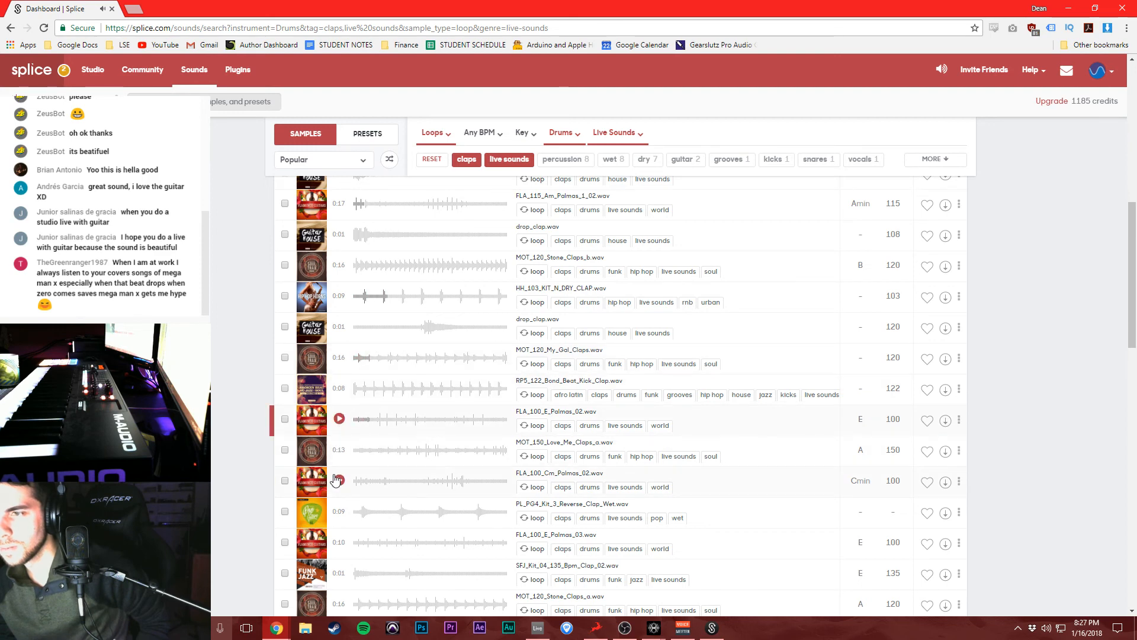
pyautogui.scroll(-4, 347, 521)
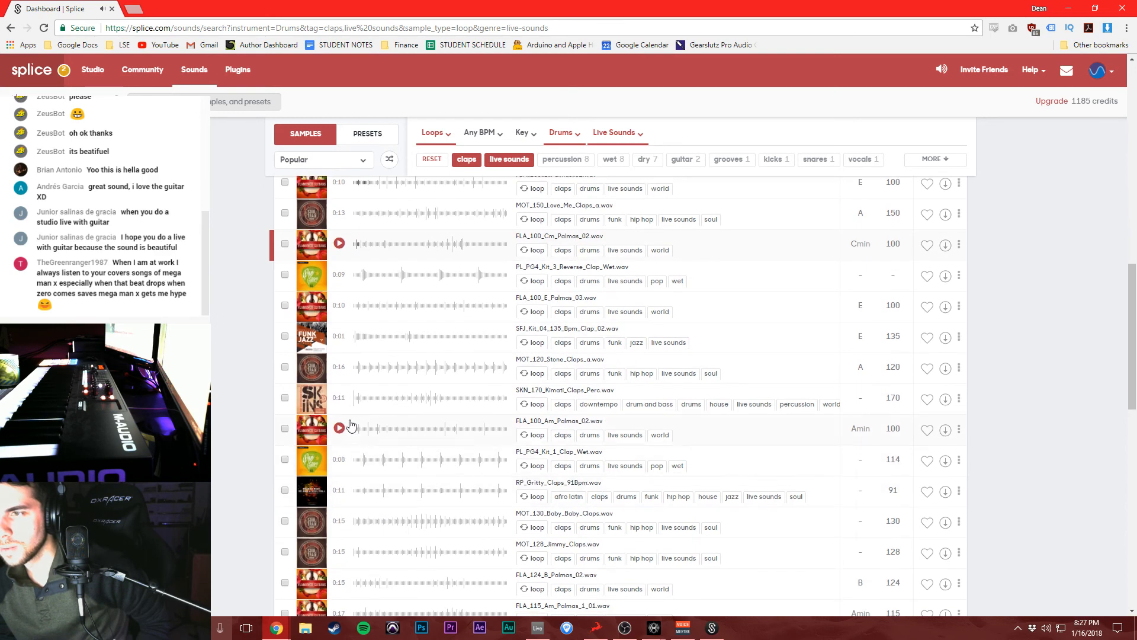
pyautogui.scroll(-2, 343, 465)
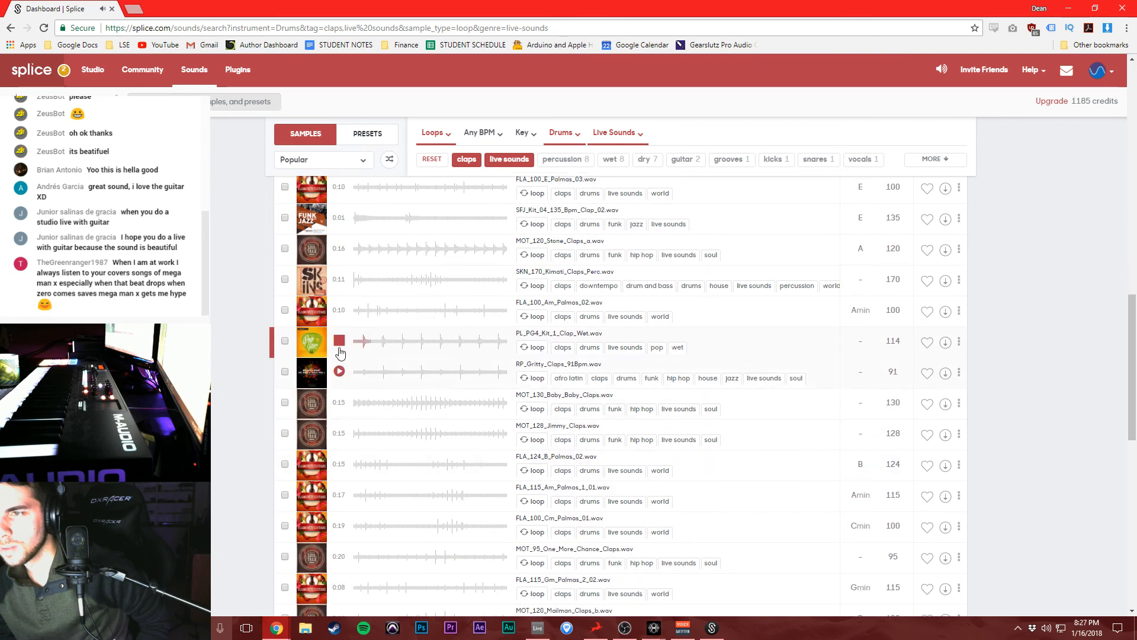
pyautogui.scroll(-8, 343, 414)
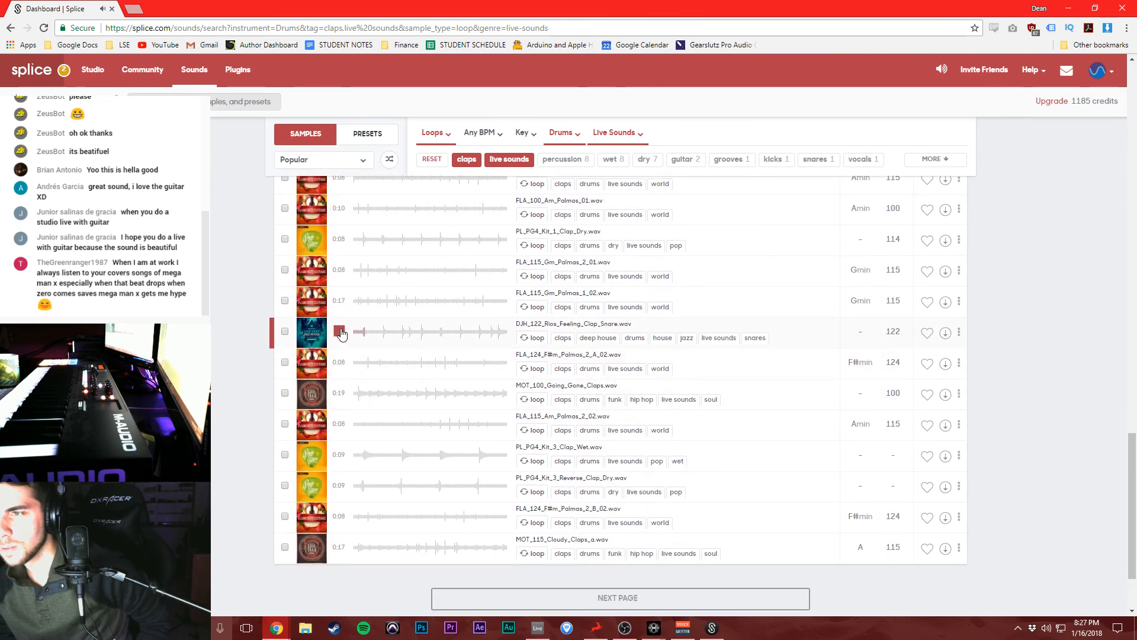
pyautogui.click(339, 331)
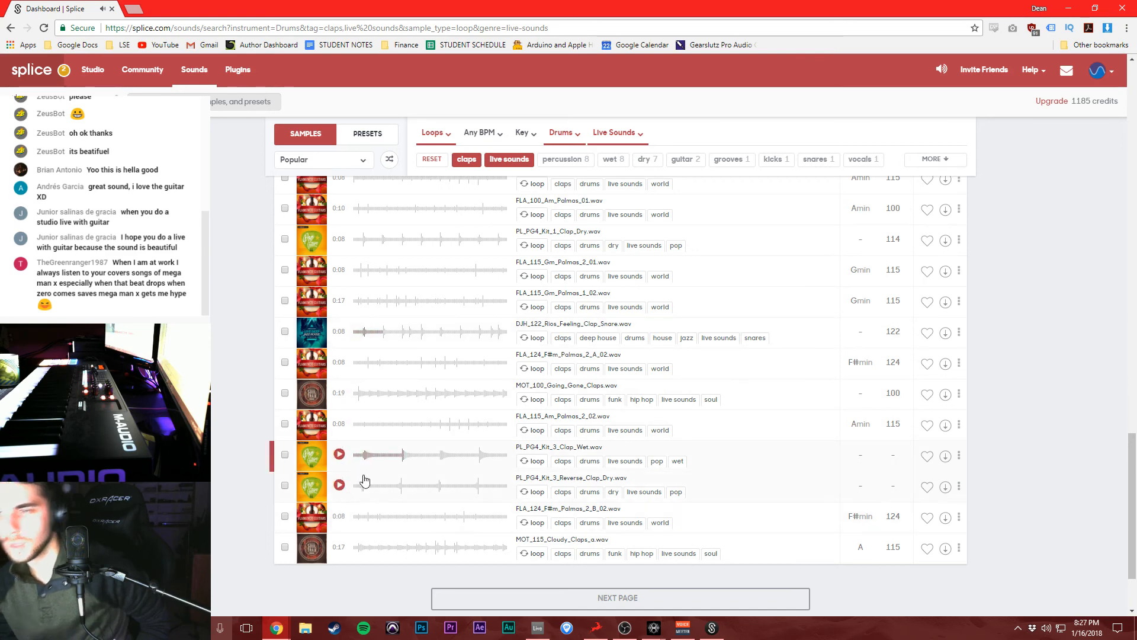
# Switch to Ableton Live and play the arrangement from bar 50 into the stripped-back chorus opening.
pyautogui.click(1068, 8)
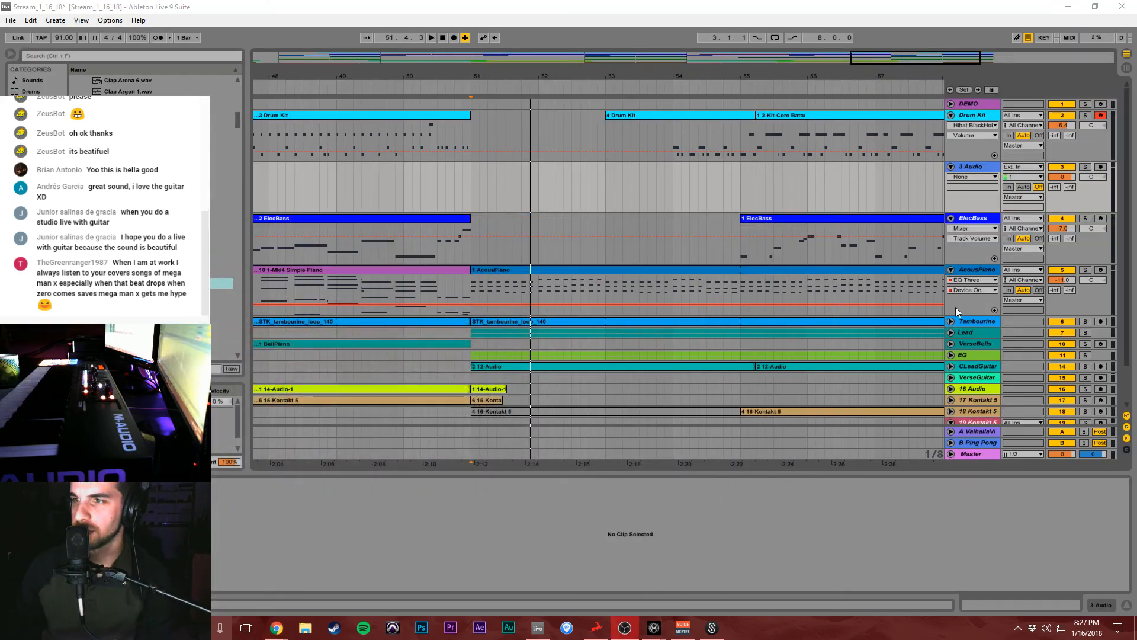
pyautogui.press('space')
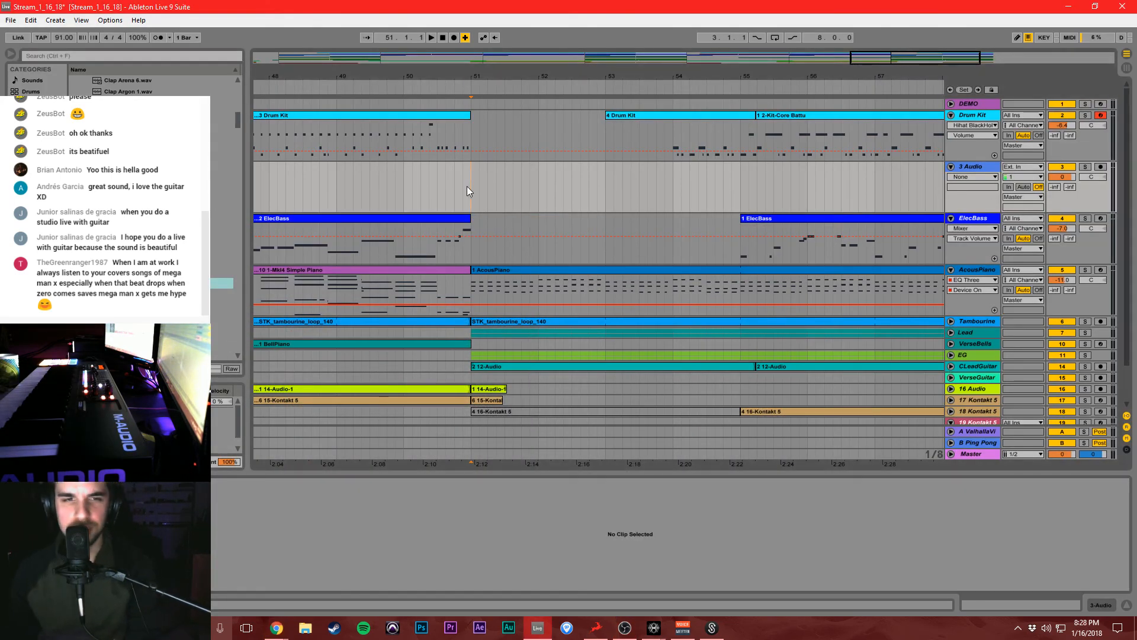
pyautogui.click(406, 201)
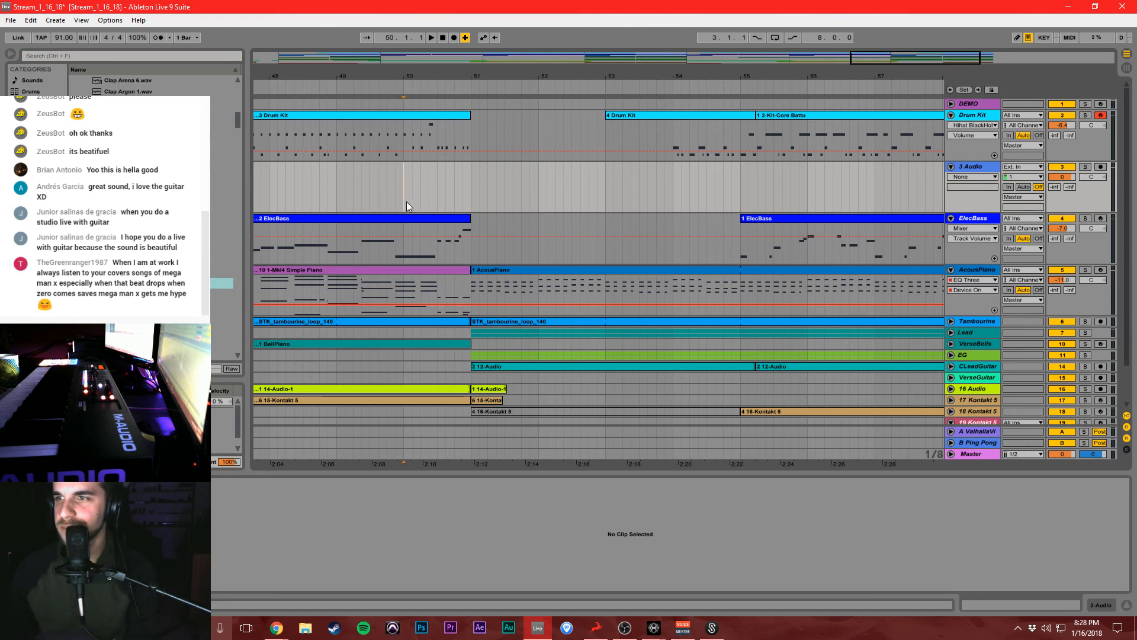
pyautogui.press('space')
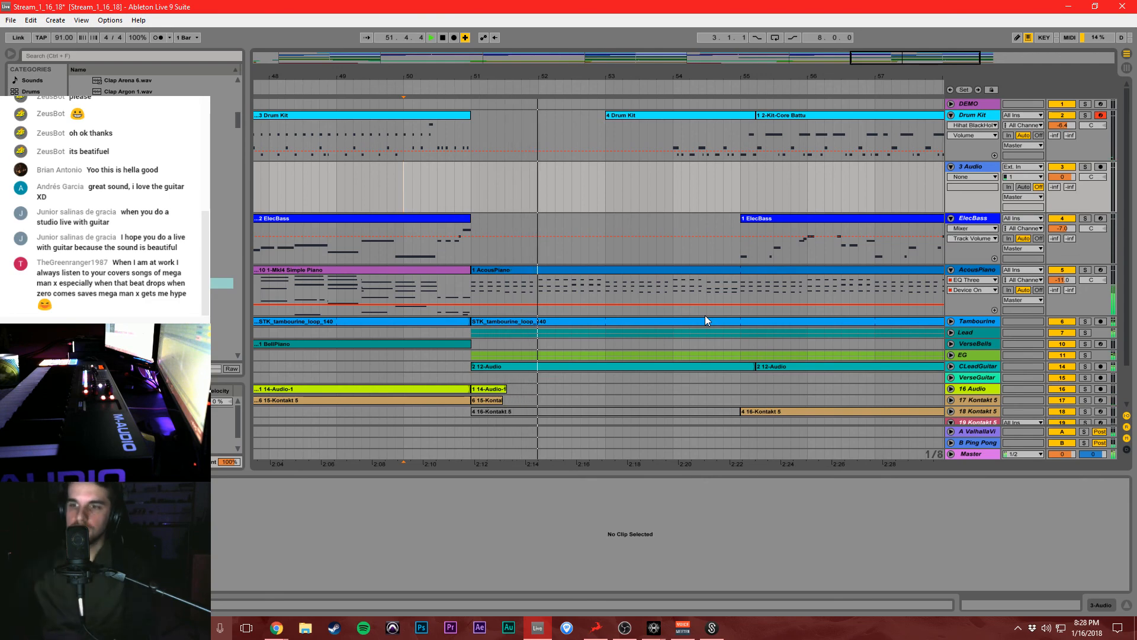
pyautogui.press('space')
# Switch back to Splice in the browser and download the DD_Vox_94_Lp2_Claps loop at the start of the results.
pyautogui.click(276, 629)
pyautogui.click(370, 572)
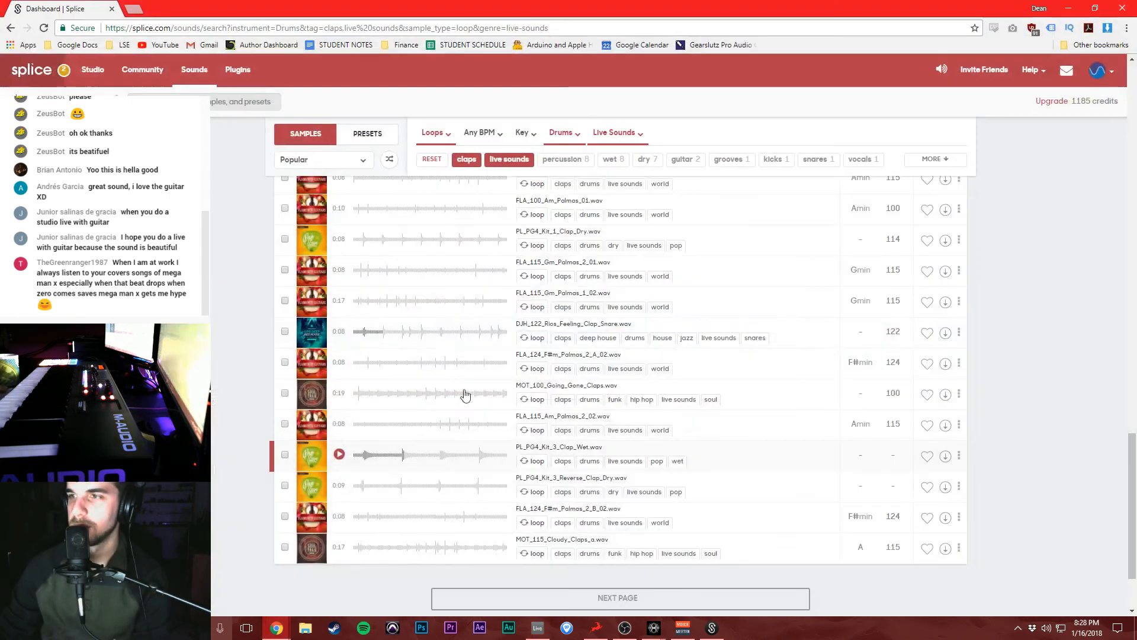
pyautogui.scroll(-3, 510, 332)
pyautogui.scroll(6, 527, 337)
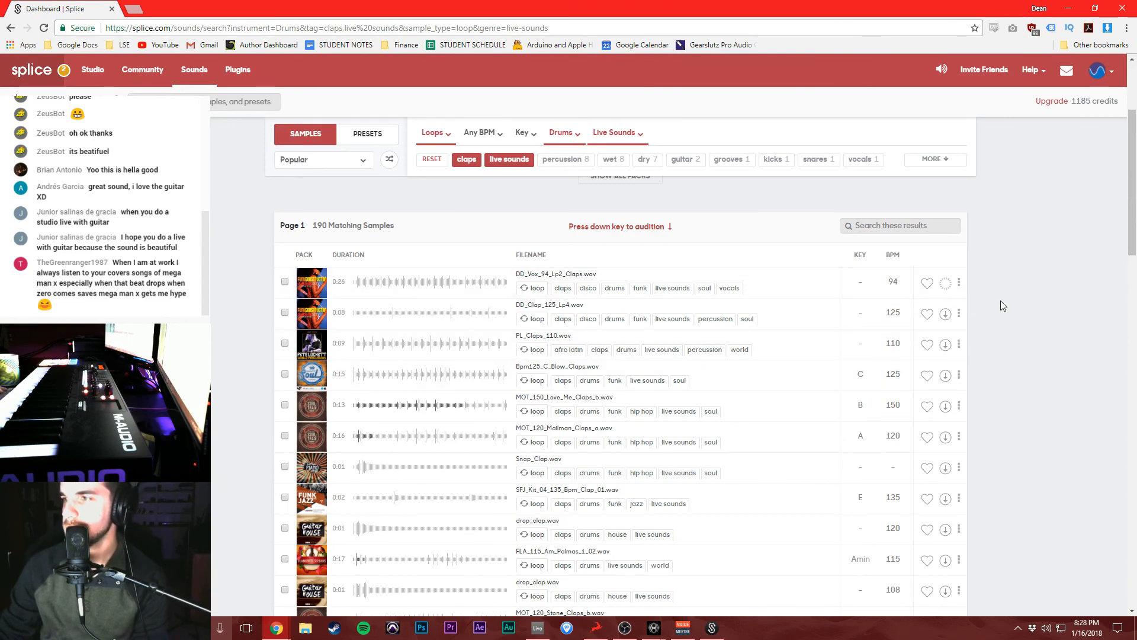
# Find DD_Vox_94_Lp2_Claps among the recently added sounds in the Splice desktop app and place it on Ableton's 3 Audio track at bar 51.
pyautogui.click(1063, 7)
pyautogui.click(1018, 628)
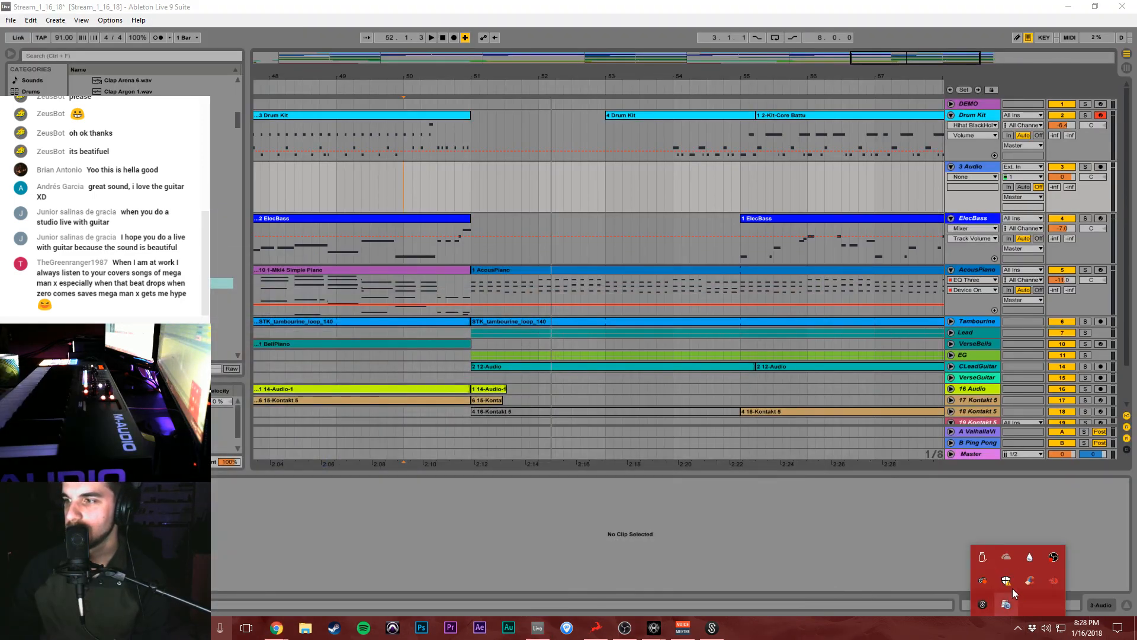
pyautogui.click(981, 607)
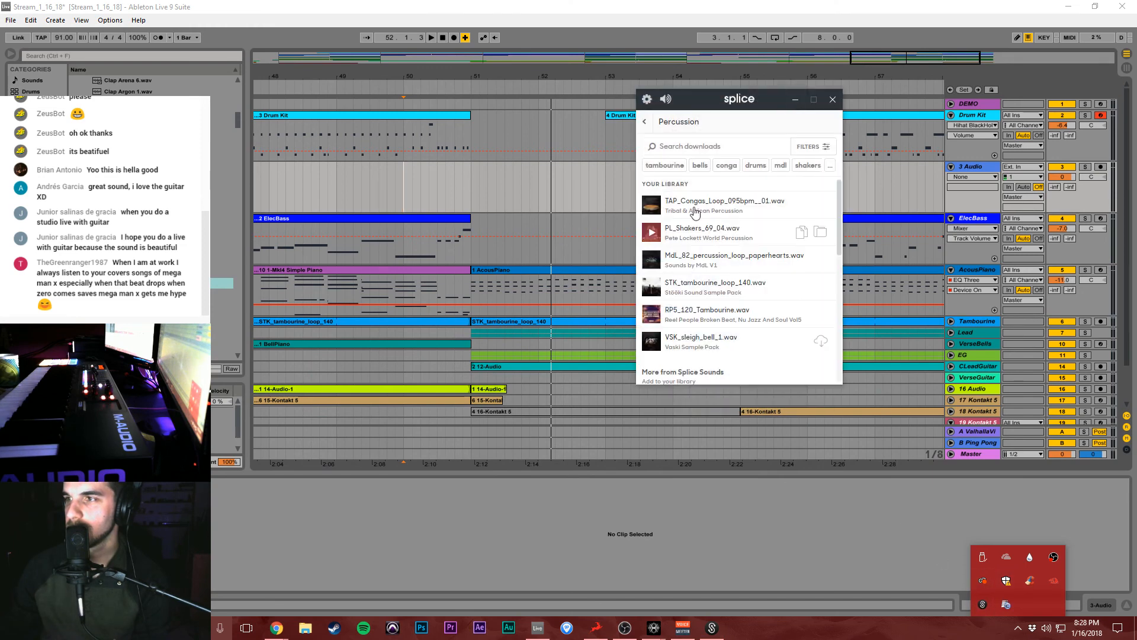
pyautogui.scroll(-6, 726, 225)
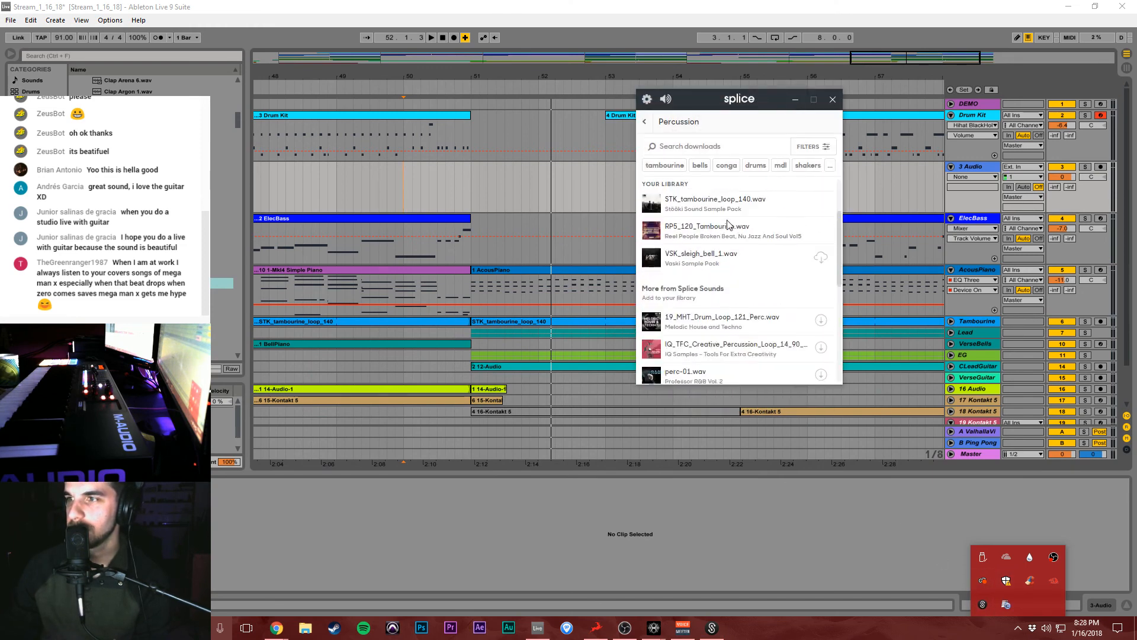
pyautogui.scroll(6, 693, 299)
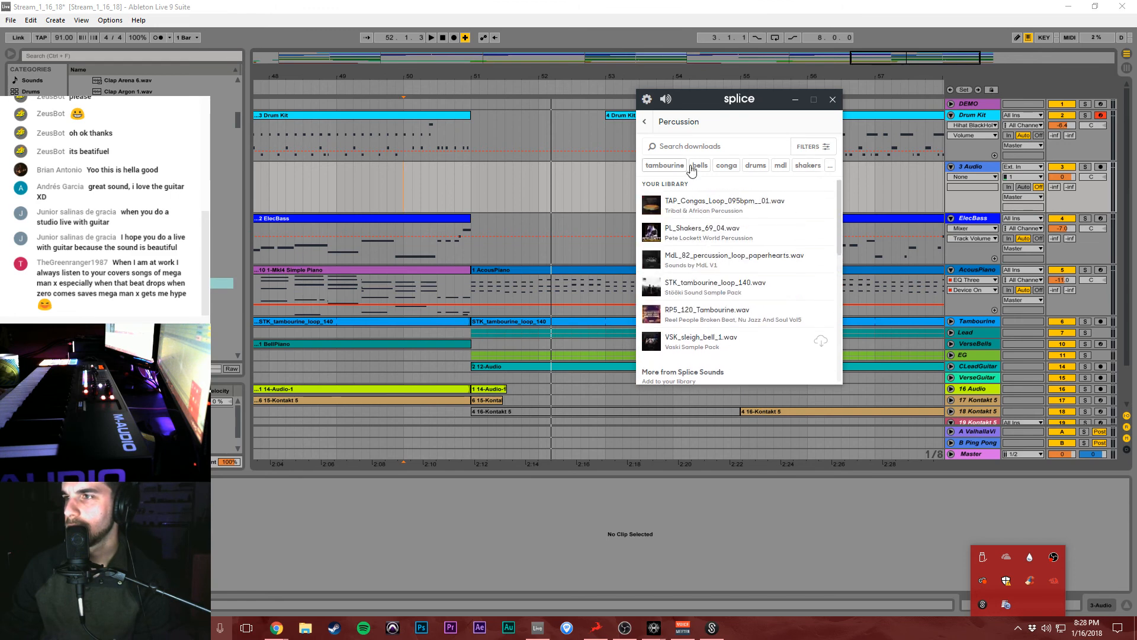
pyautogui.click(644, 123)
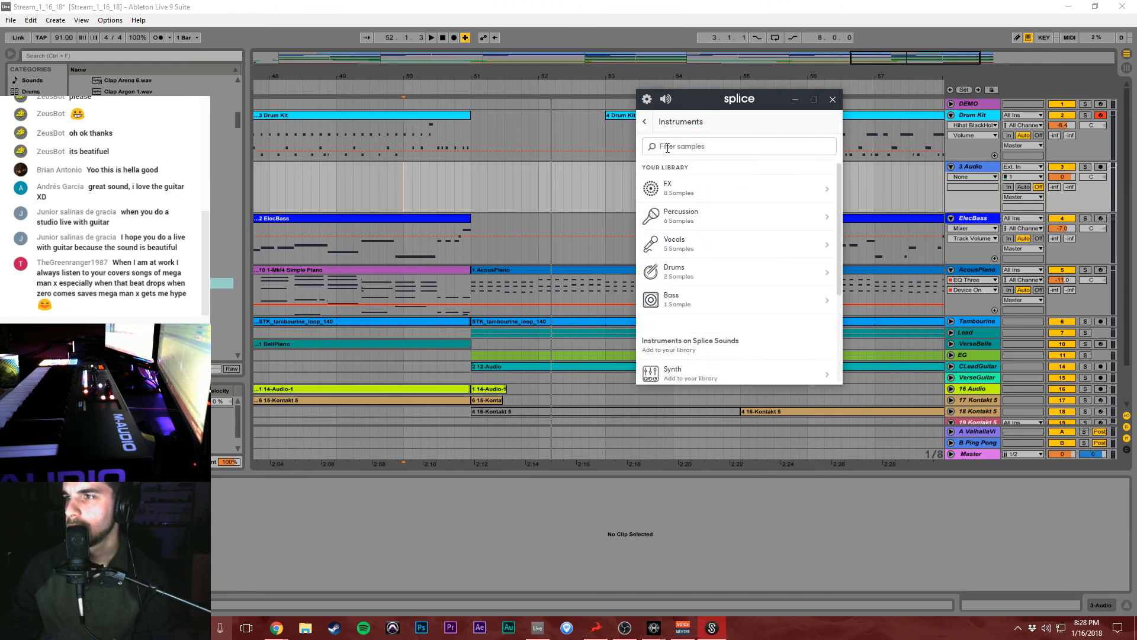
pyautogui.click(644, 121)
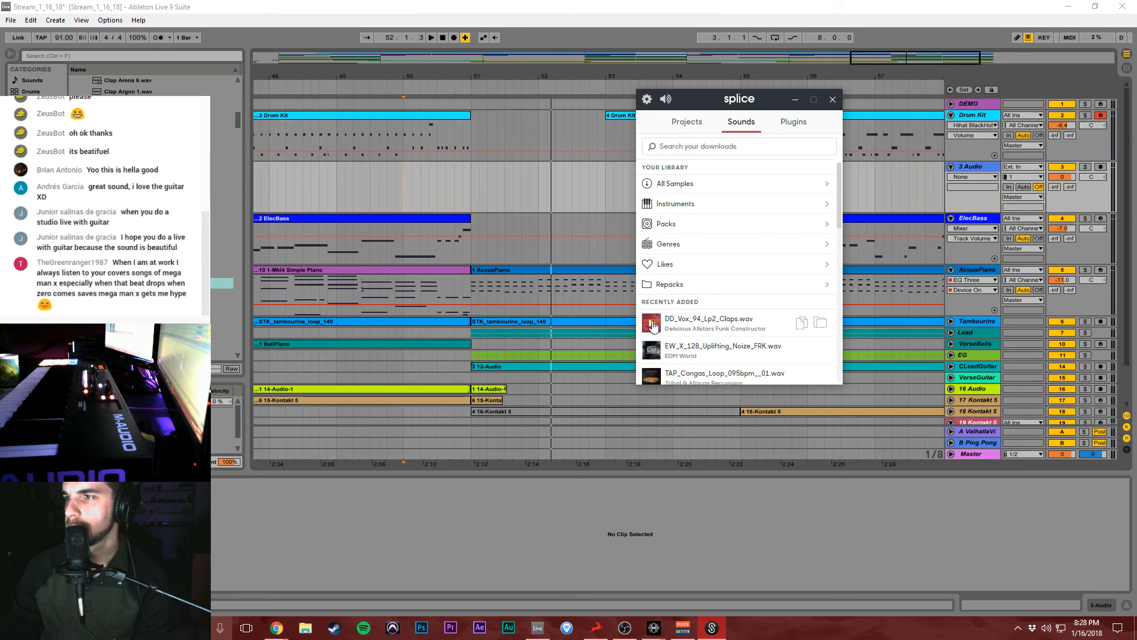
pyautogui.moveTo(653, 325)
pyautogui.mouseDown()
pyautogui.moveTo(504, 178)
pyautogui.moveTo(474, 170)
pyautogui.mouseUp()
# Split the DD_Vox_94_Lp2_Claps clip at bar 55 and delete the part after the split.
pyautogui.click(532, 96)
pyautogui.moveTo(545, 77); pyautogui.dragTo(545, 81)
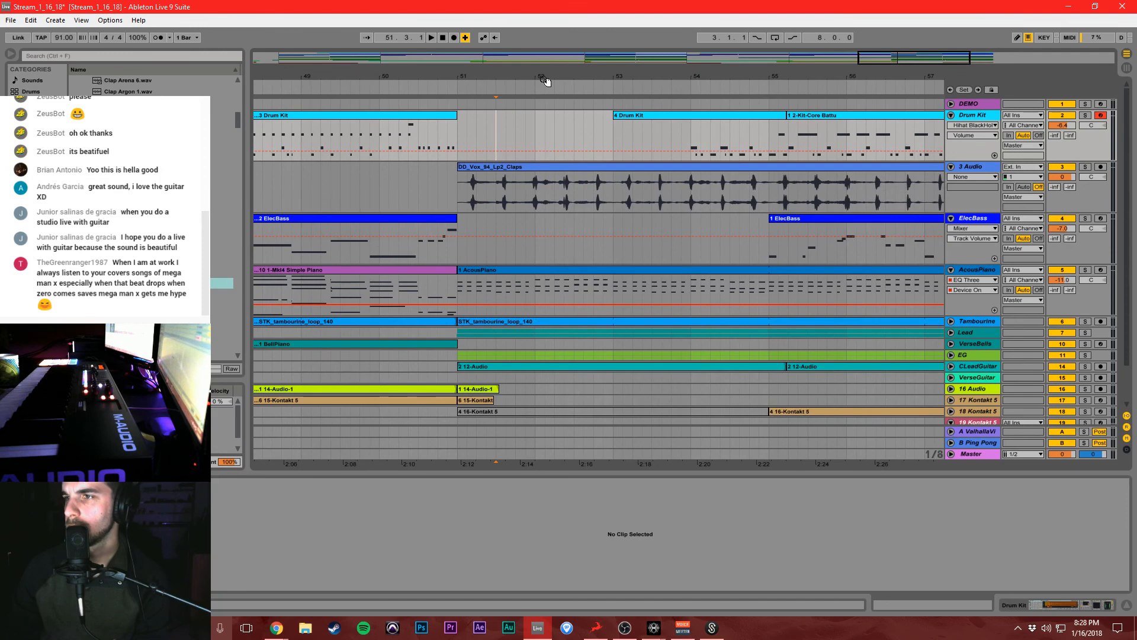
pyautogui.click(553, 168)
pyautogui.click(772, 195)
pyautogui.hotkey('ctrl', 'e')
pyautogui.click(786, 168)
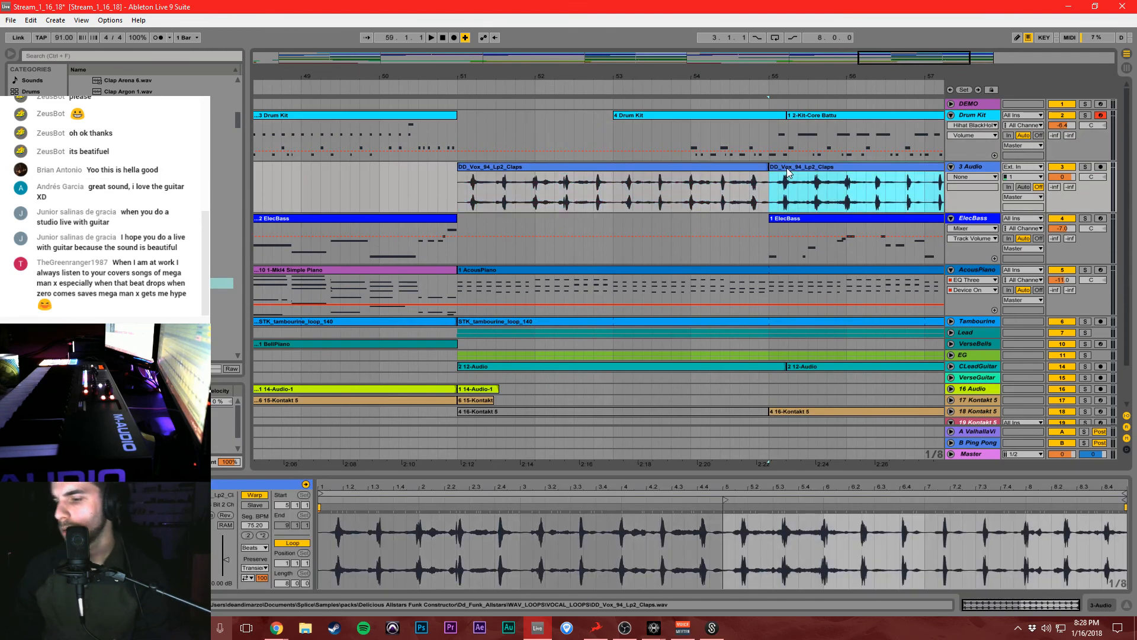
pyautogui.press('Delete')
# Solo the 3 Audio track, try a Gate on it and play the clap loop from bar 51.
pyautogui.click(468, 187)
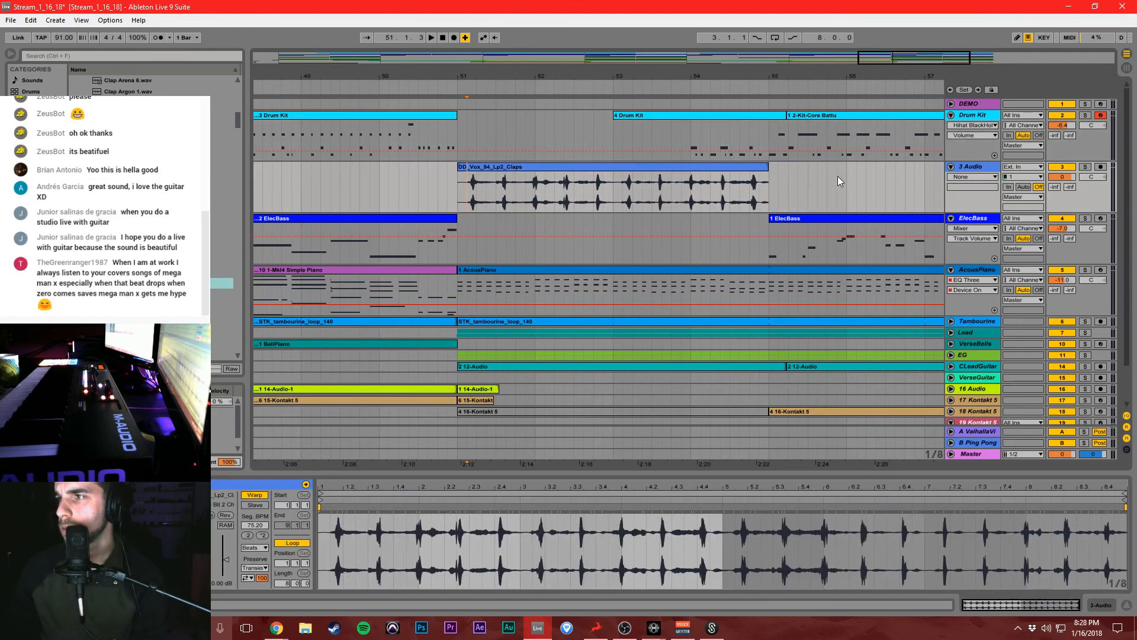
pyautogui.click(1085, 167)
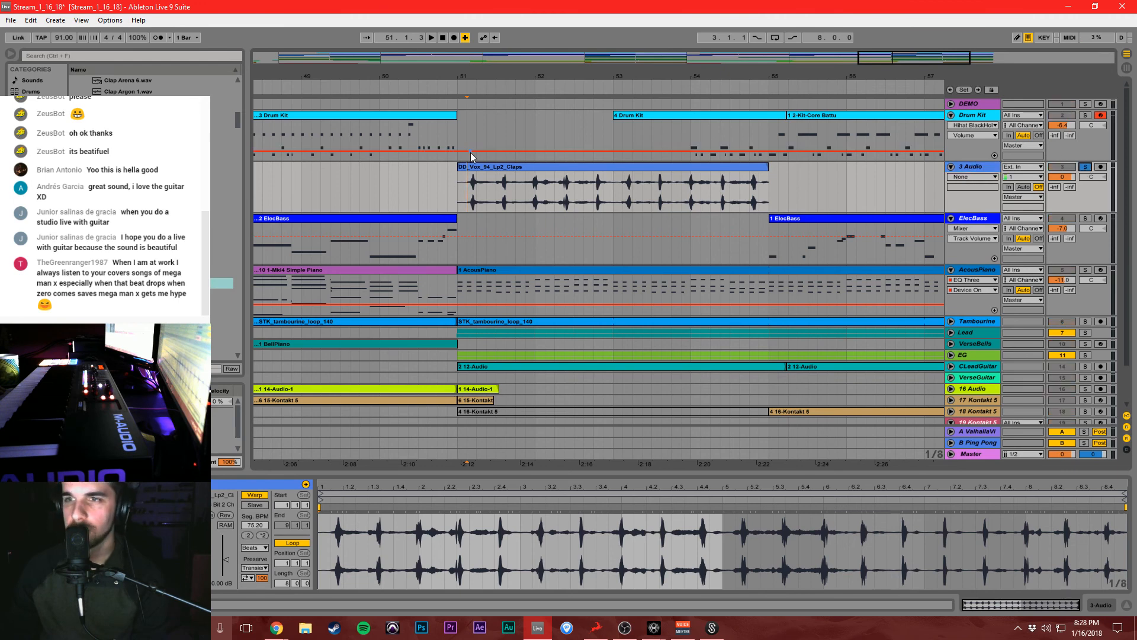
pyautogui.scroll(2, 154, 207)
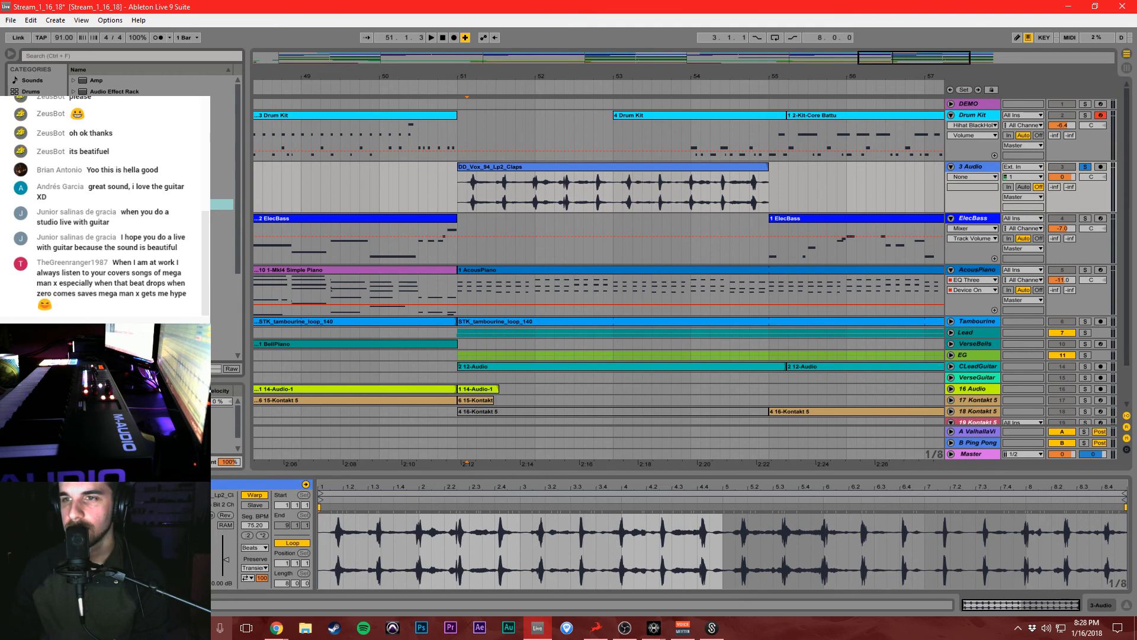
pyautogui.hotkey('shift', 'Tab')
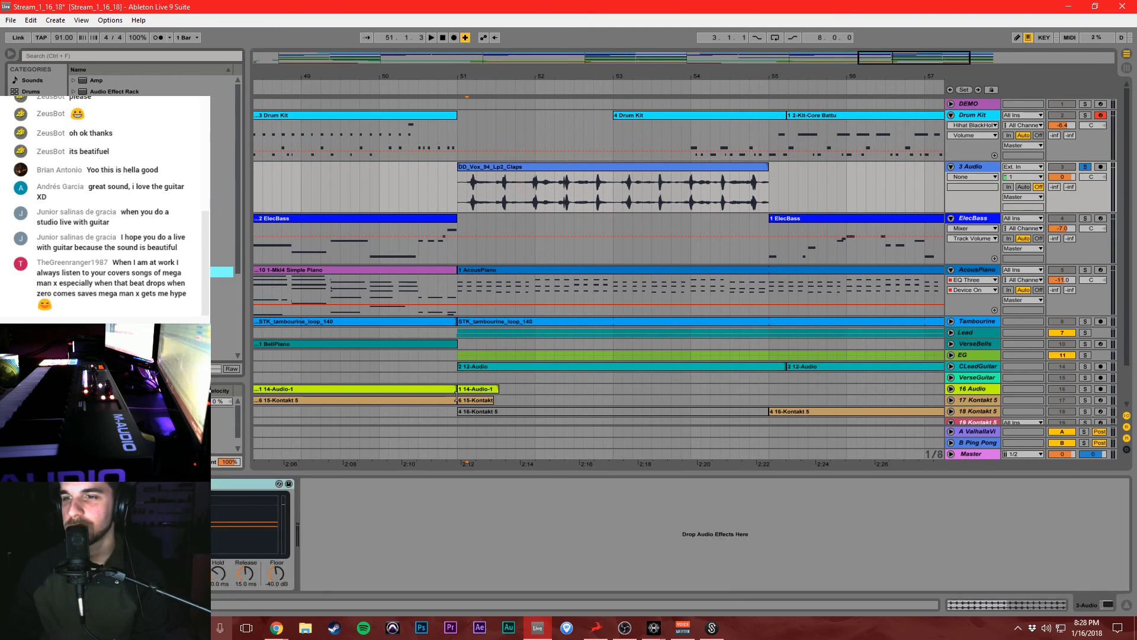
pyautogui.click(458, 179)
pyautogui.press('space')
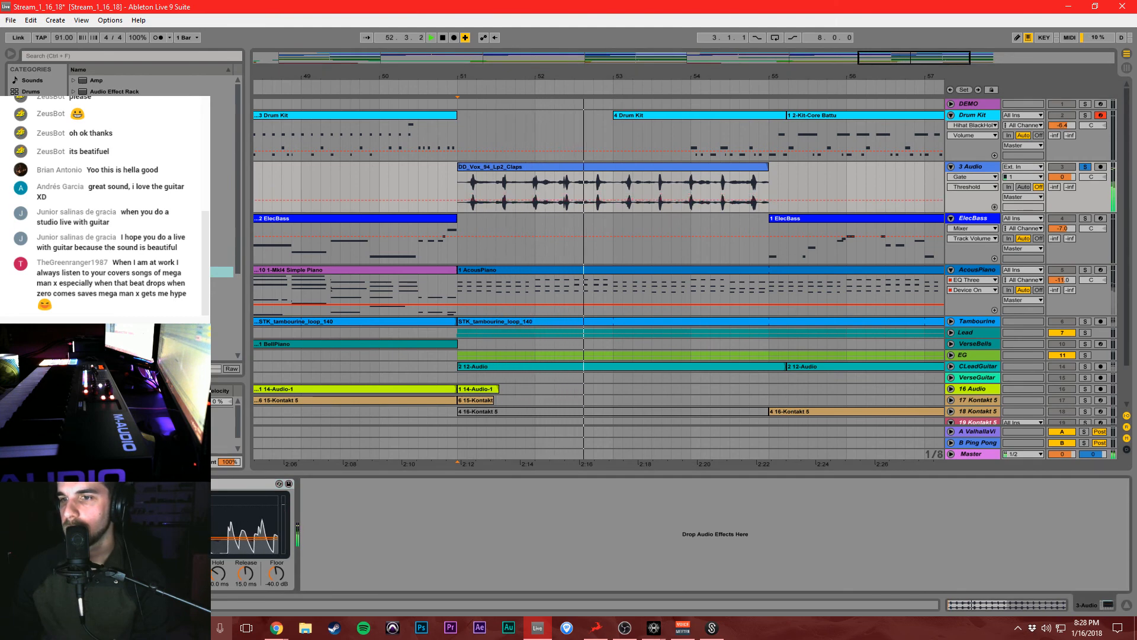
pyautogui.press('space')
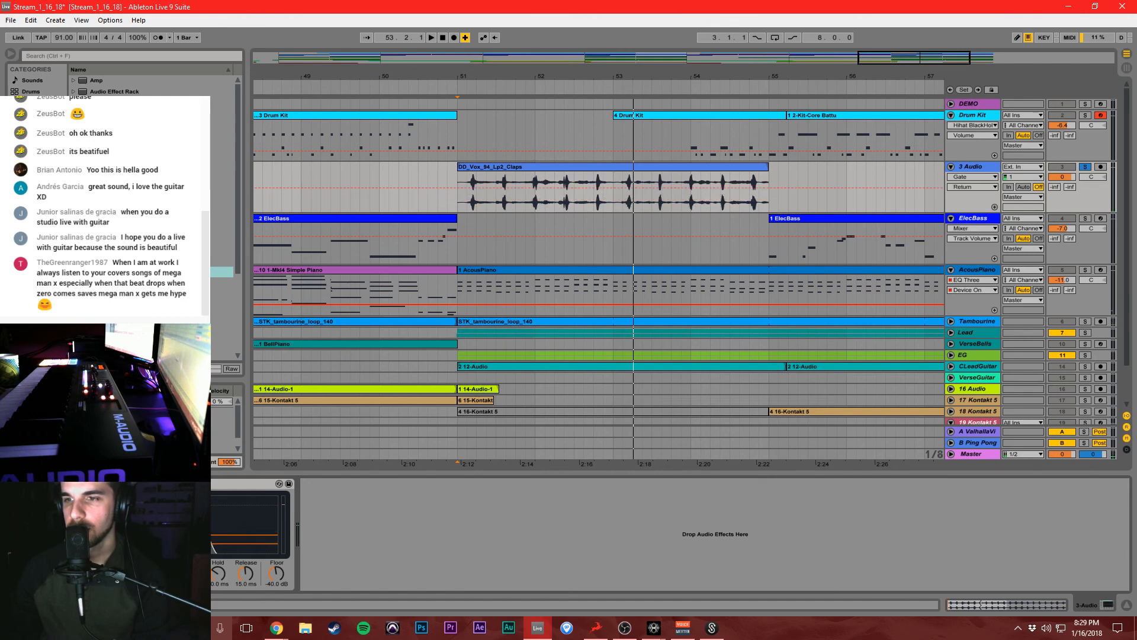
pyautogui.press('space')
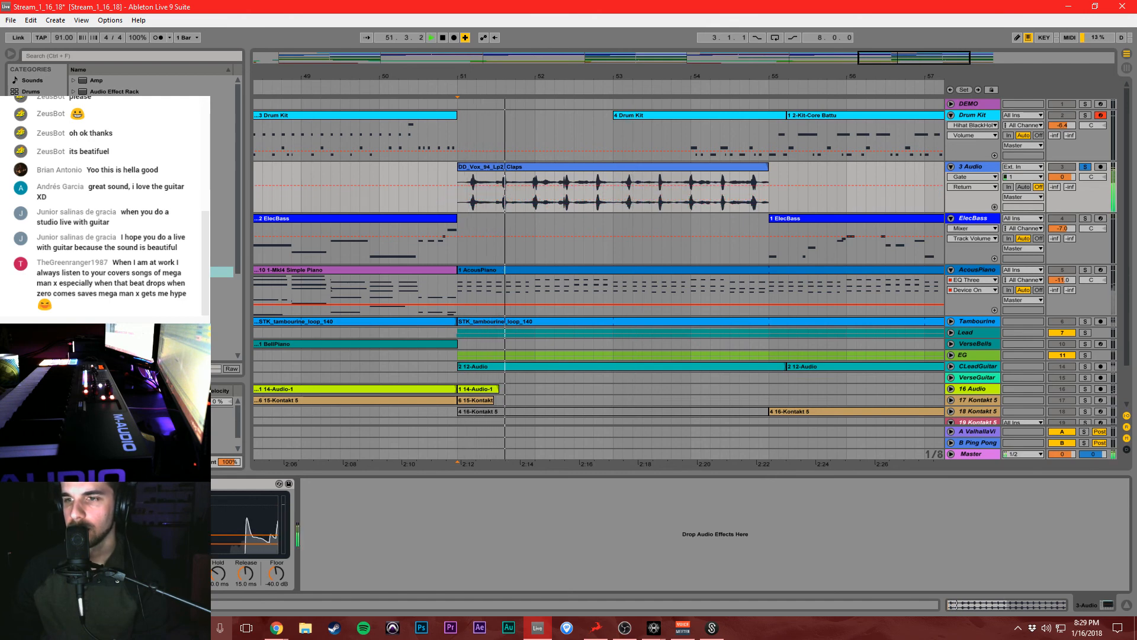
# Try the Gate on the claps with a 329 ms release and a -17.3 dB floor, and remove the effect.
pyautogui.moveTo(276, 573); pyautogui.dragTo(245, 528)
pyautogui.click(231, 573)
pyautogui.press('space')
pyautogui.press('space')
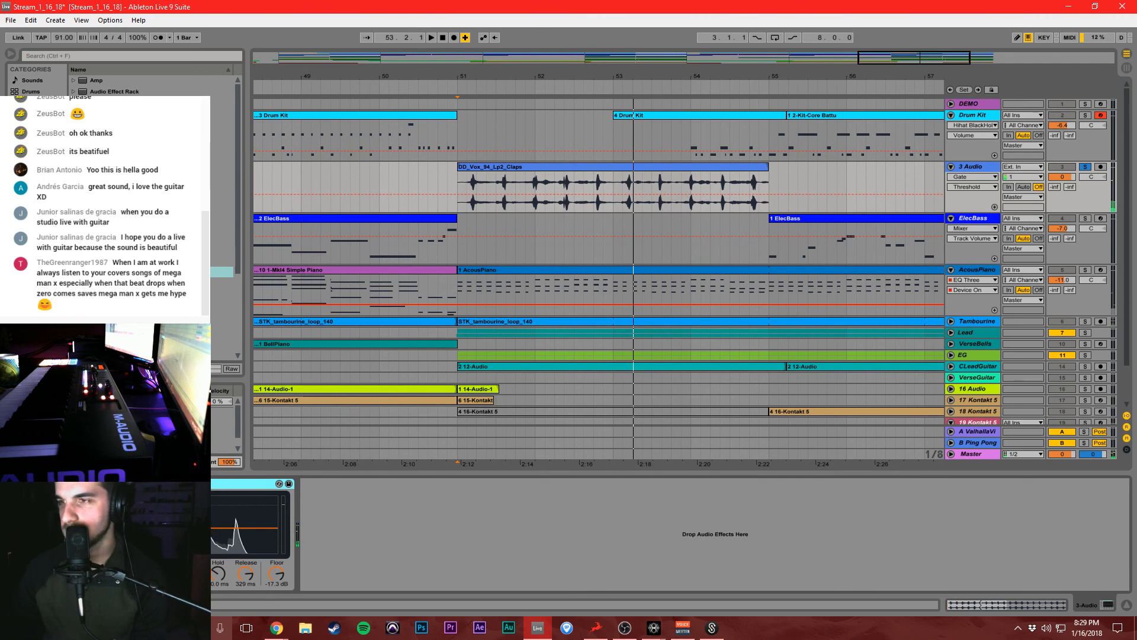
pyautogui.press('Delete')
# Lower the 3 Audio track's volume to -10.6 dB while checking the claps in the full mix from bar 50.
pyautogui.moveTo(1077, 177); pyautogui.dragTo(1077, 207)
pyautogui.click(379, 178)
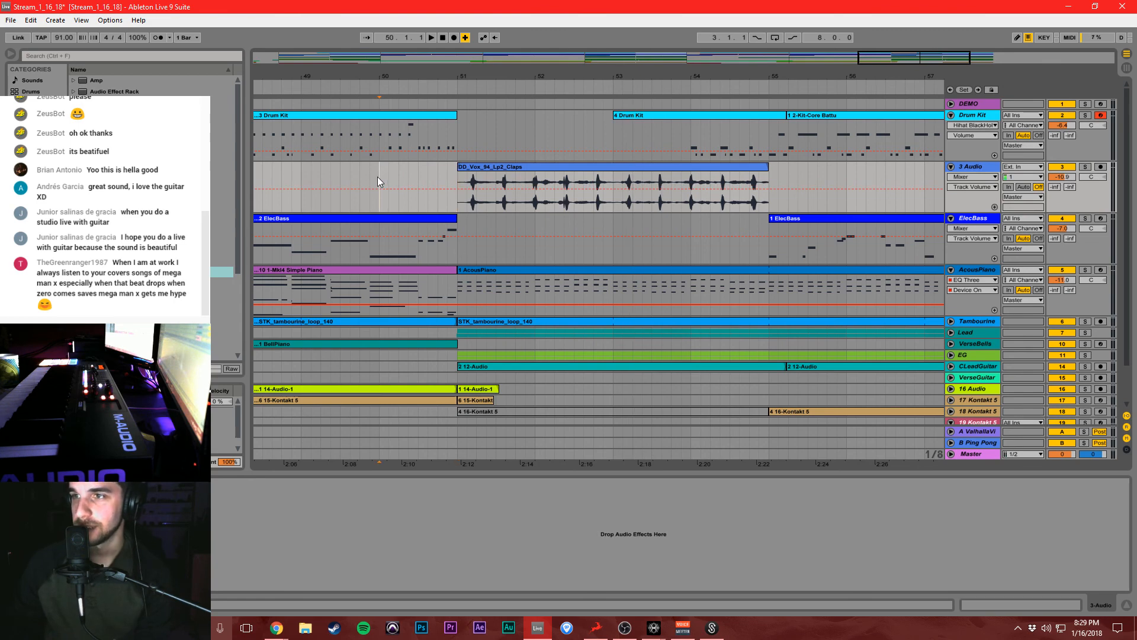
pyautogui.press('space')
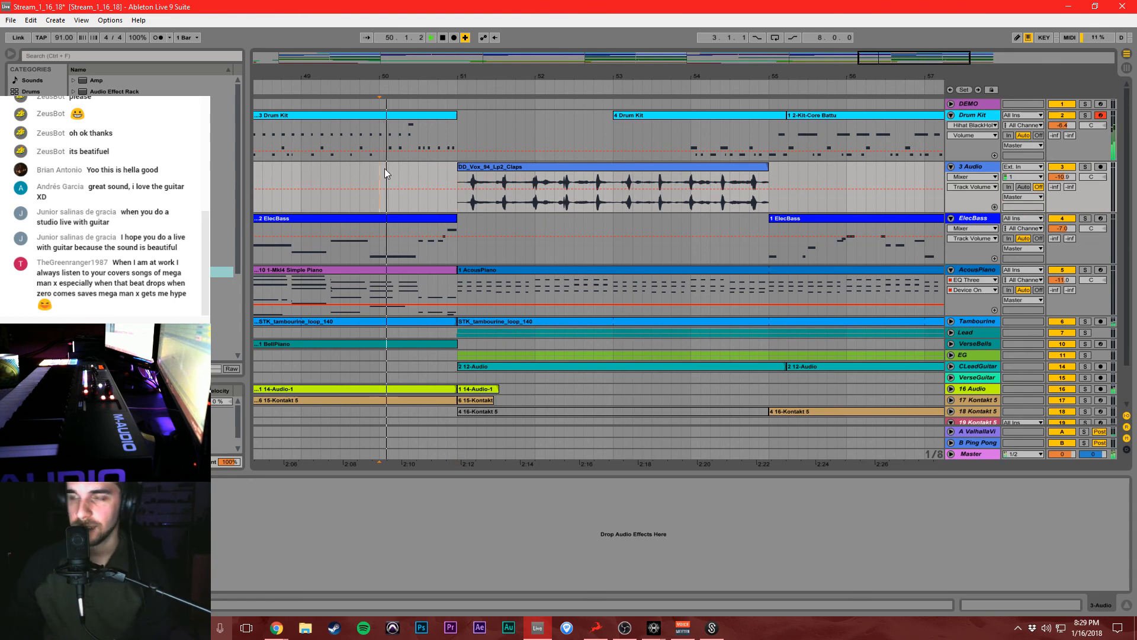
pyautogui.click(1063, 168)
pyautogui.click(1064, 169)
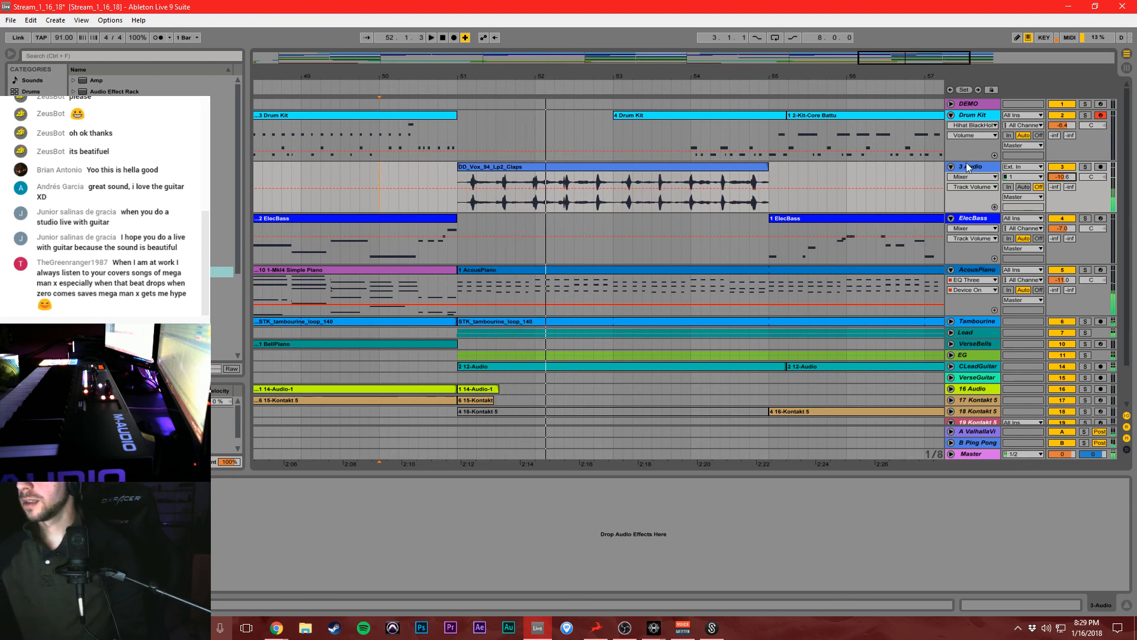
# Open the DD_Vox_94_Lp2_Claps clip on the 3 Audio track and play it from bar 51 to judge its timing.
pyautogui.doubleClick(675, 169)
pyautogui.press('space')
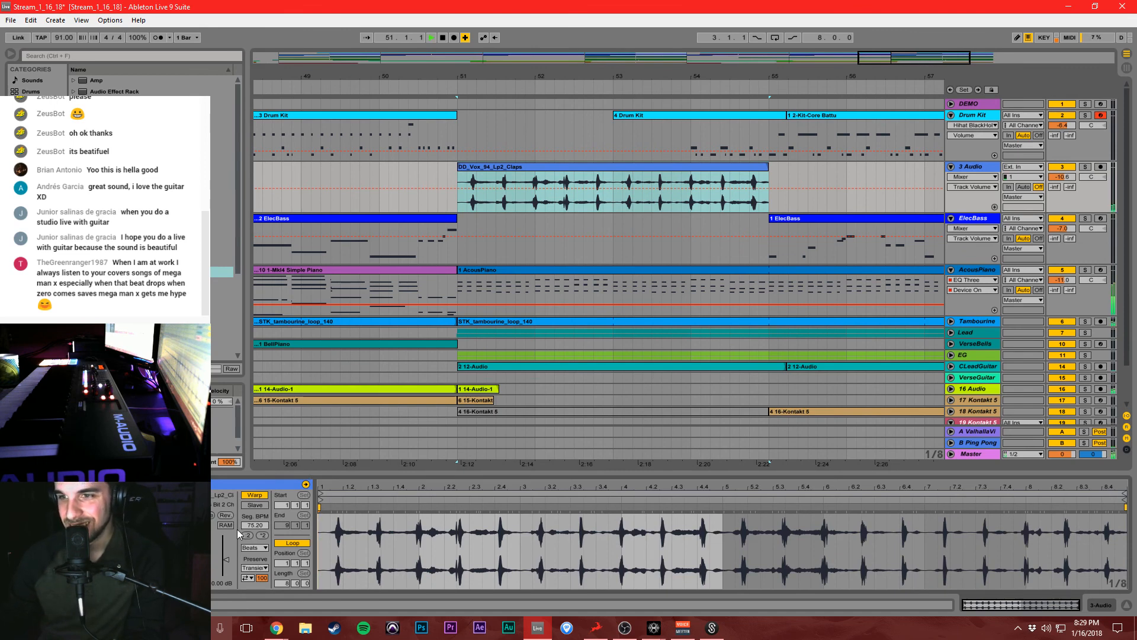
pyautogui.press('space')
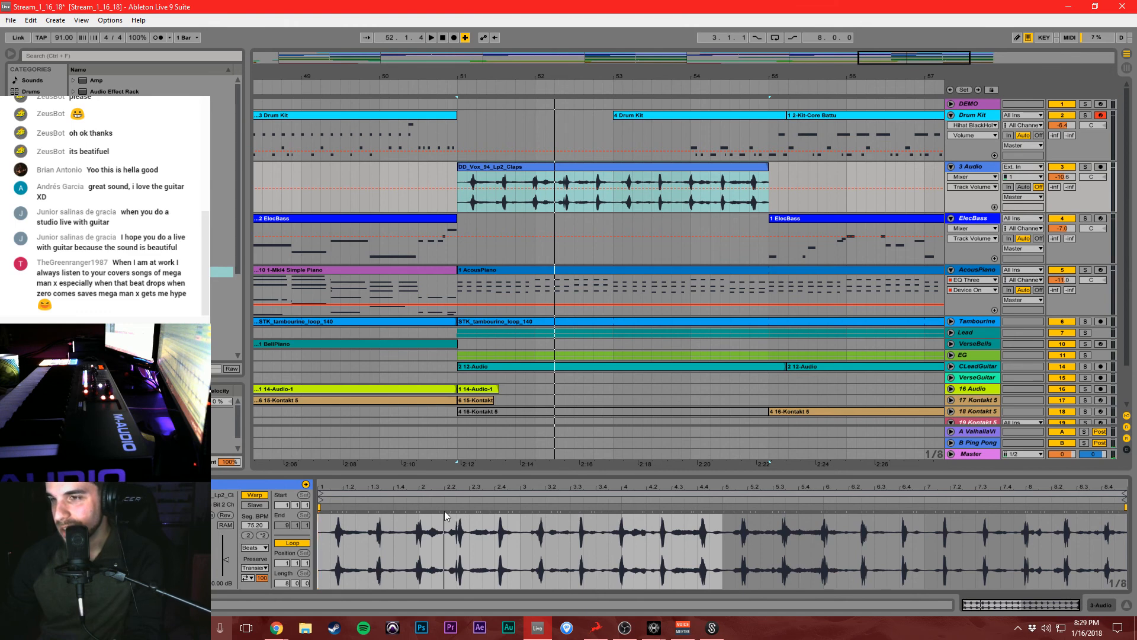
# Add warp markers to the claps up to 4.4, delete all those before 4.4 and pull the audio back to the clip start.
pyautogui.moveTo(340, 507); pyautogui.dragTo(495, 506)
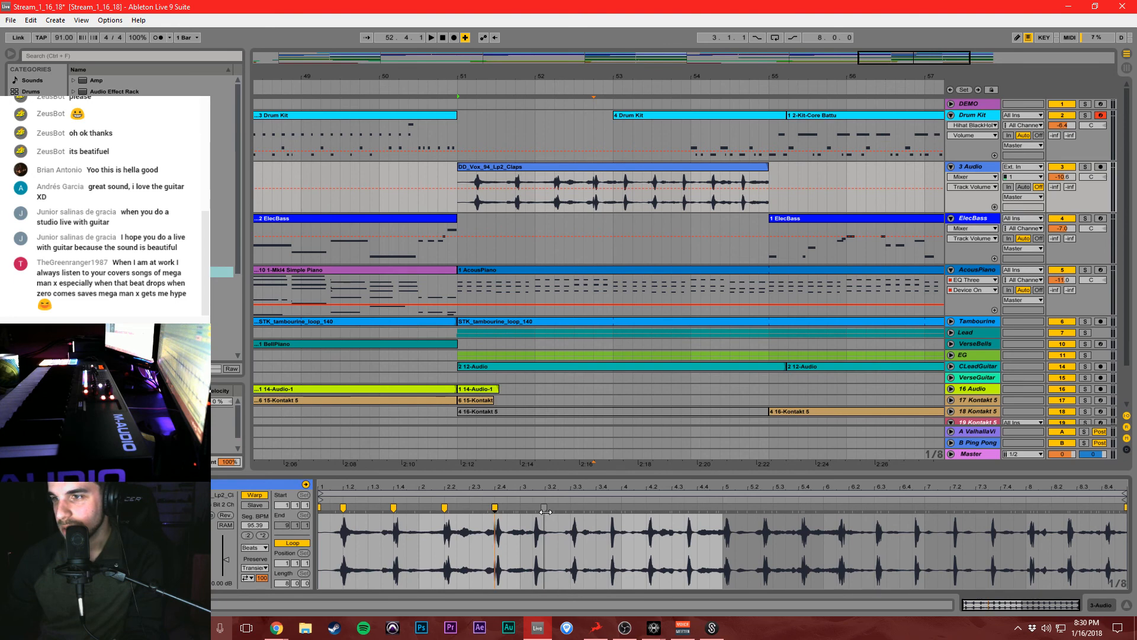
pyautogui.moveTo(539, 507)
pyautogui.mouseDown()
pyautogui.moveTo(698, 507)
pyautogui.moveTo(519, 527)
pyautogui.moveTo(313, 531)
pyautogui.mouseUp()
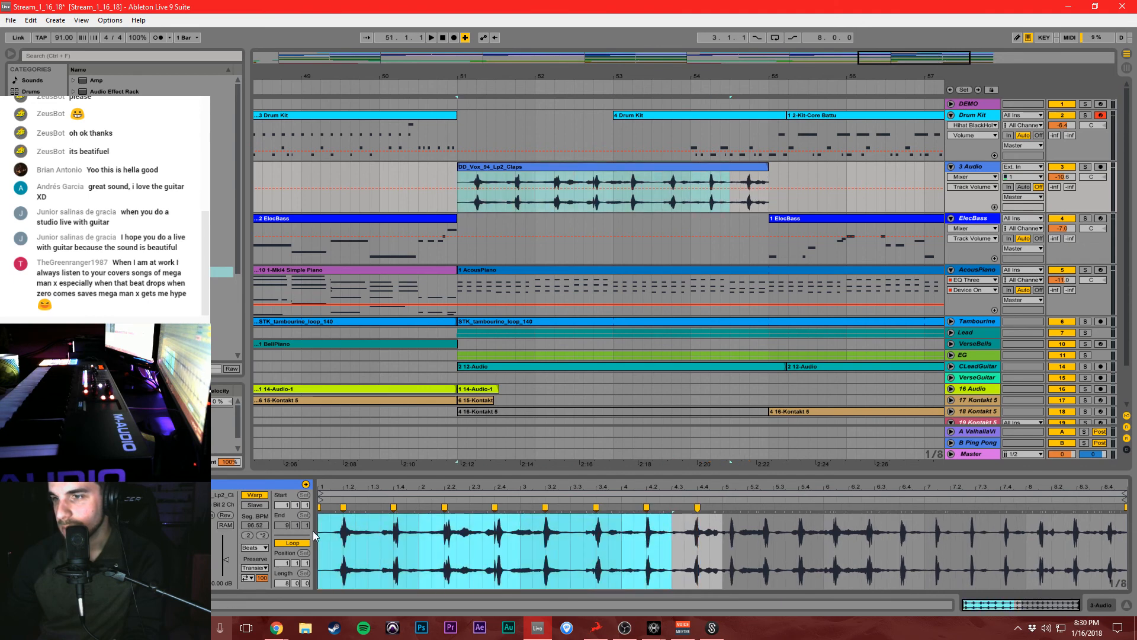
pyautogui.press('Delete')
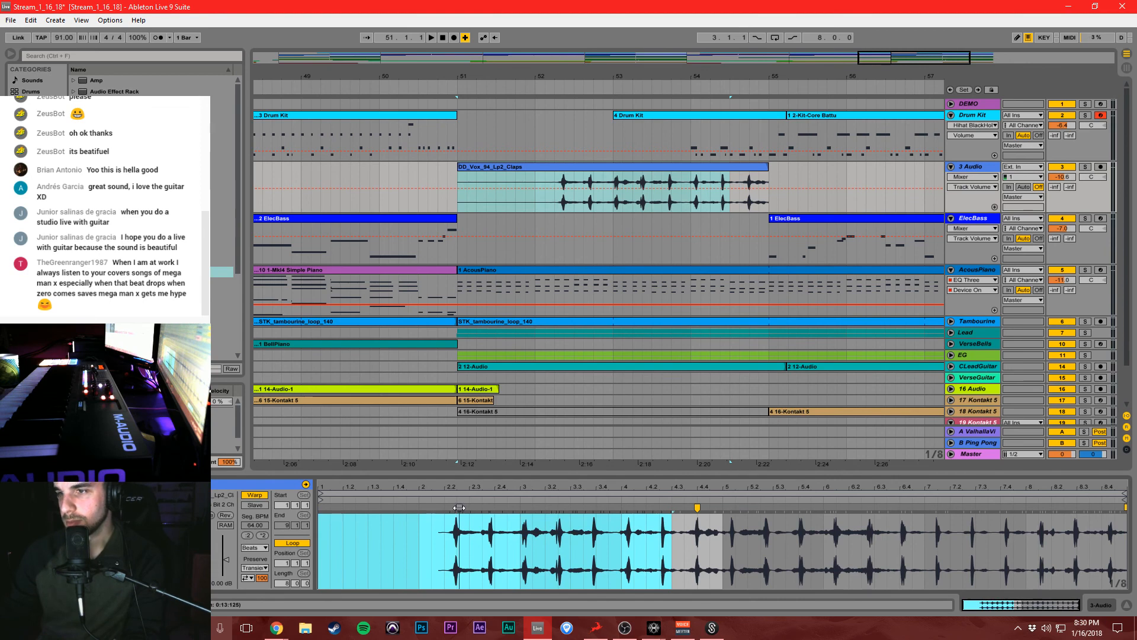
pyautogui.moveTo(442, 512); pyautogui.dragTo(318, 511)
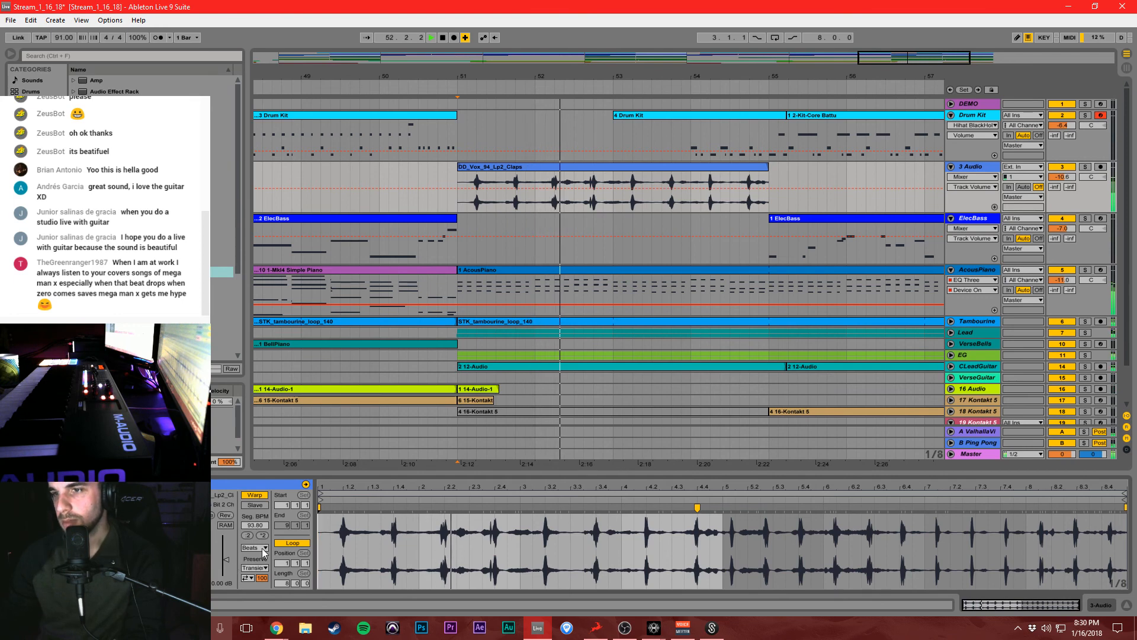
# Warp the claps onto beats 1.2 and 2.2 and set the clip's warp mode to Complex.
pyautogui.moveTo(426, 512); pyautogui.dragTo(444, 511)
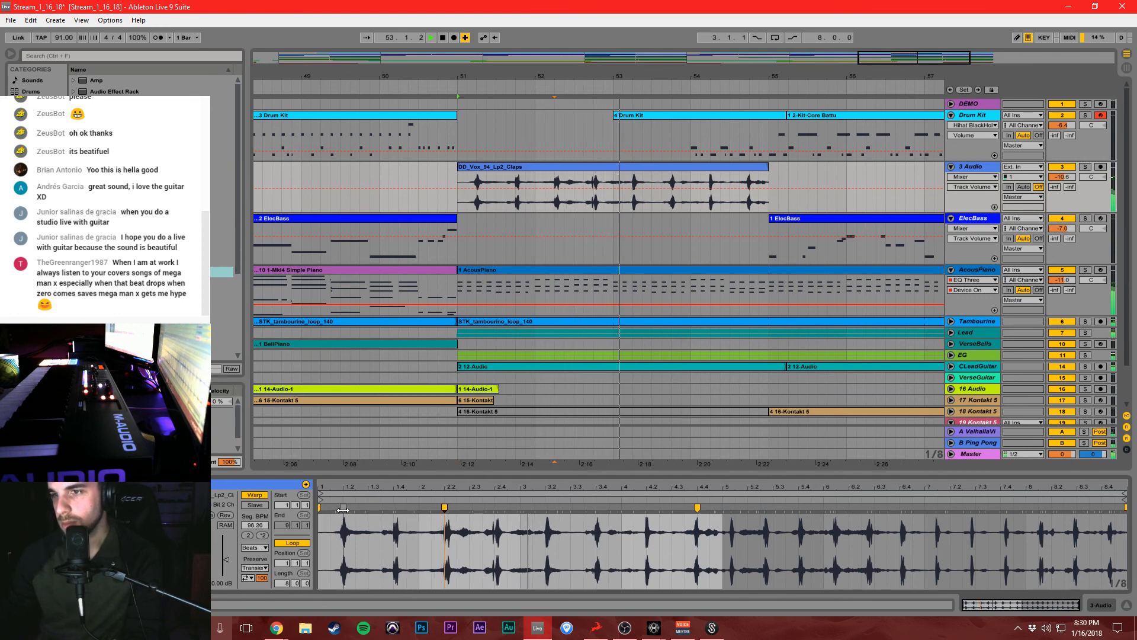
pyautogui.click(254, 547)
pyautogui.click(255, 588)
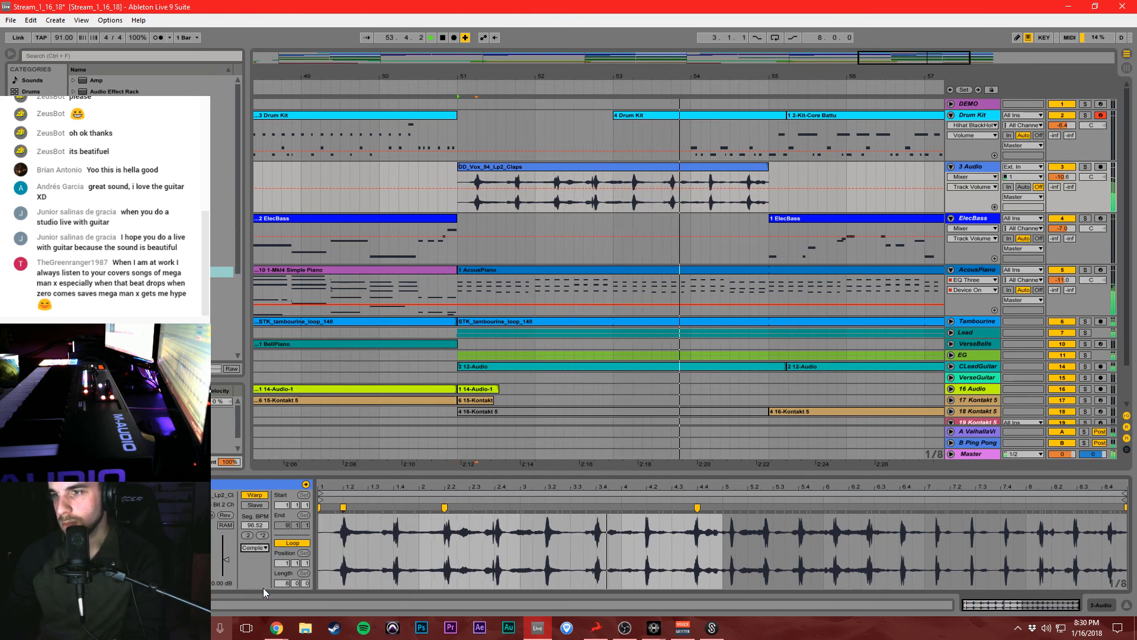
# Add warp markers to the clap clip at beats 2.4, 3.2, 3.4 and 4.2.
pyautogui.doubleClick(495, 519)
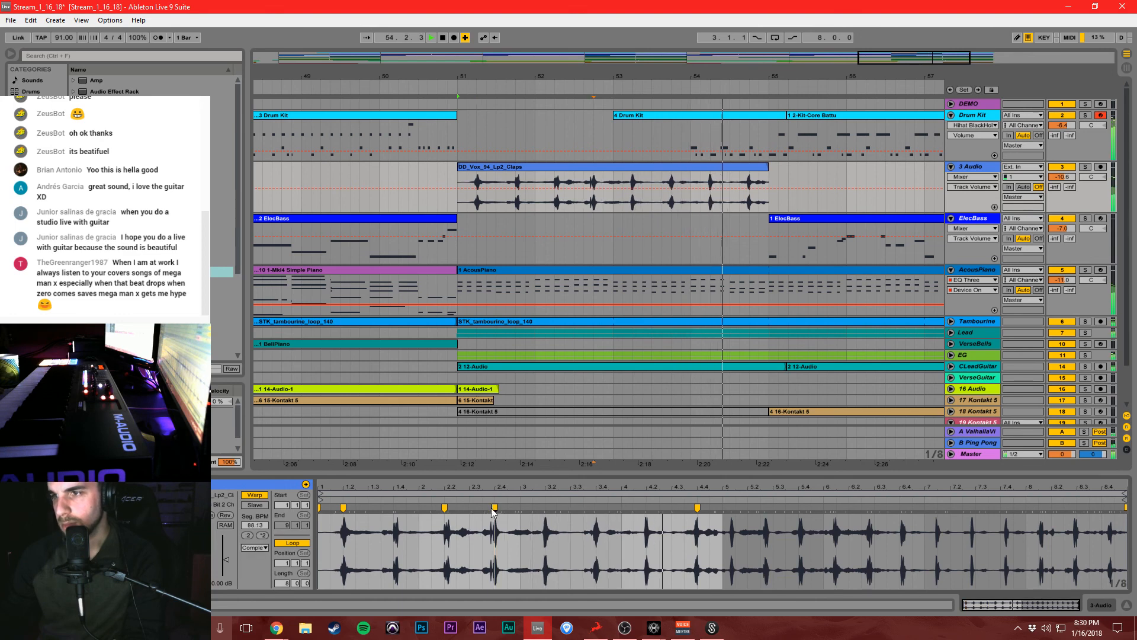
pyautogui.doubleClick(545, 508)
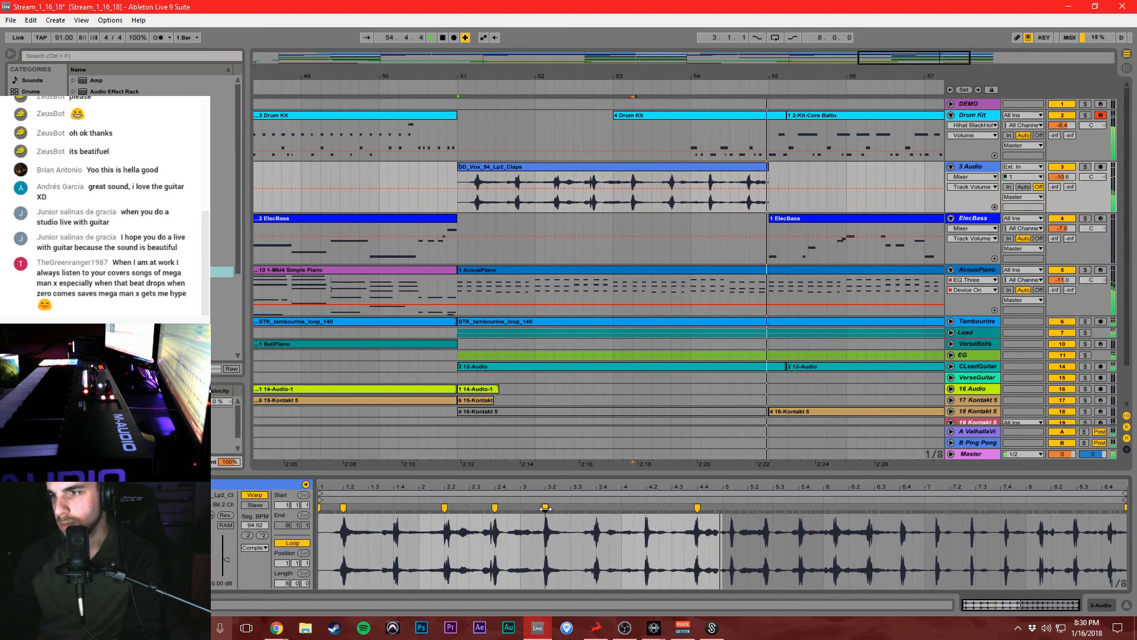
pyautogui.doubleClick(596, 508)
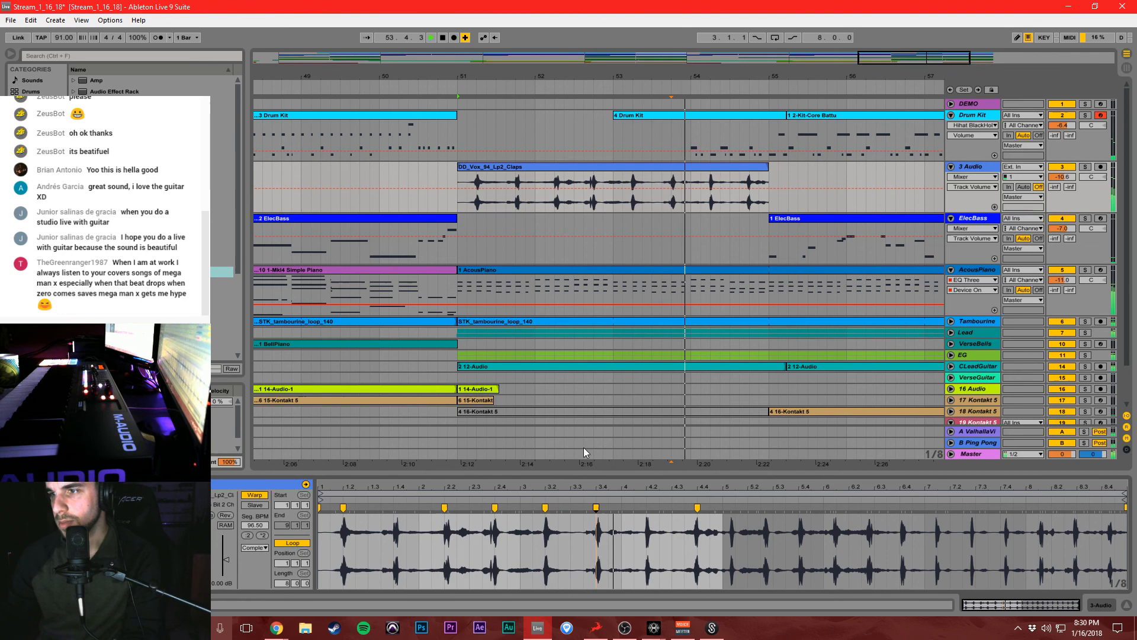
pyautogui.doubleClick(646, 508)
# Play the warped claps from bar 51 soloed and in the mix, and lower the 3 Audio track's volume to -13.0 dB.
pyautogui.click(455, 184)
pyautogui.press('space')
pyautogui.press('space')
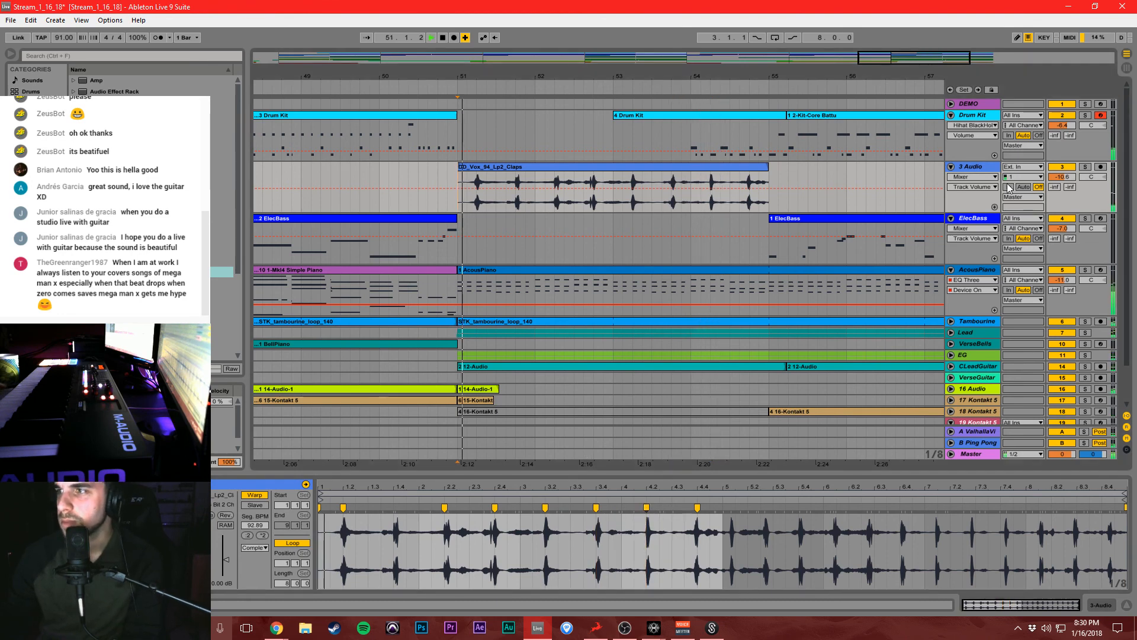
pyautogui.click(1086, 167)
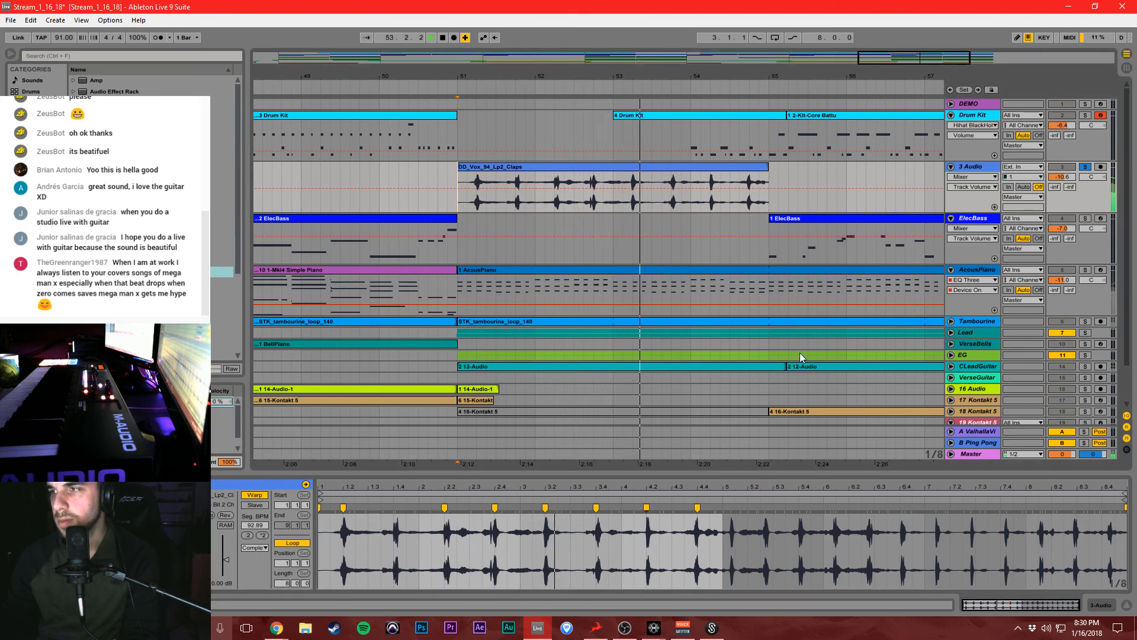
pyautogui.click(1085, 167)
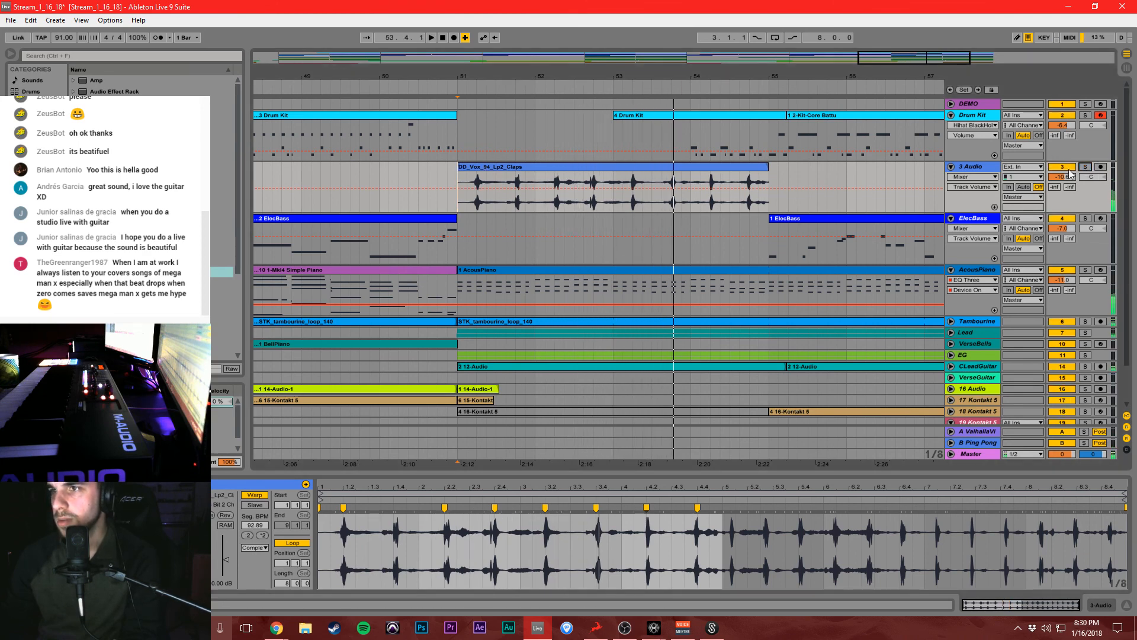
pyautogui.click(351, 173)
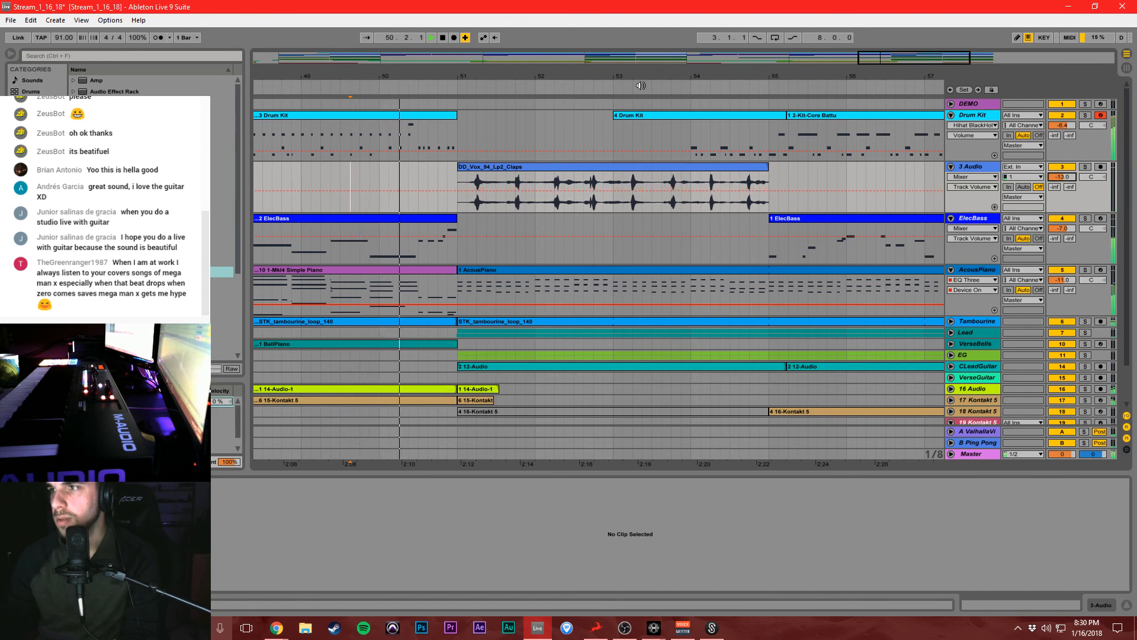
# Duplicate the clap clip so it continues from bar 55 through the rest of the final chorus.
pyautogui.moveTo(641, 77); pyautogui.dragTo(617, 55)
pyautogui.click(637, 166)
pyautogui.hotkey('ctrl', 'd')
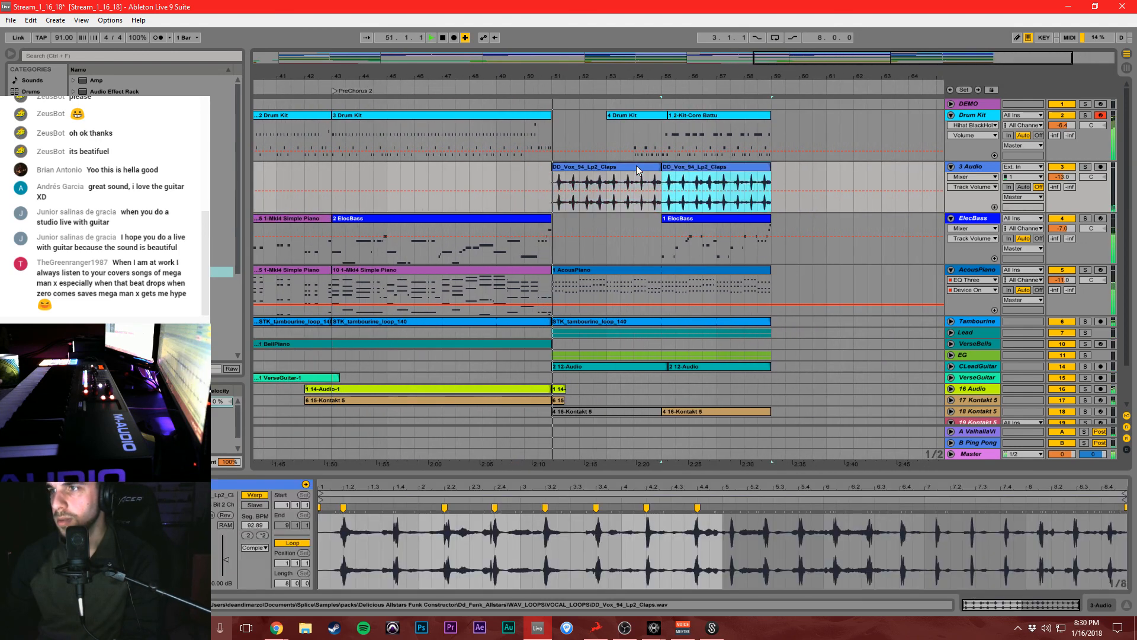
pyautogui.click(674, 180)
pyautogui.press('space')
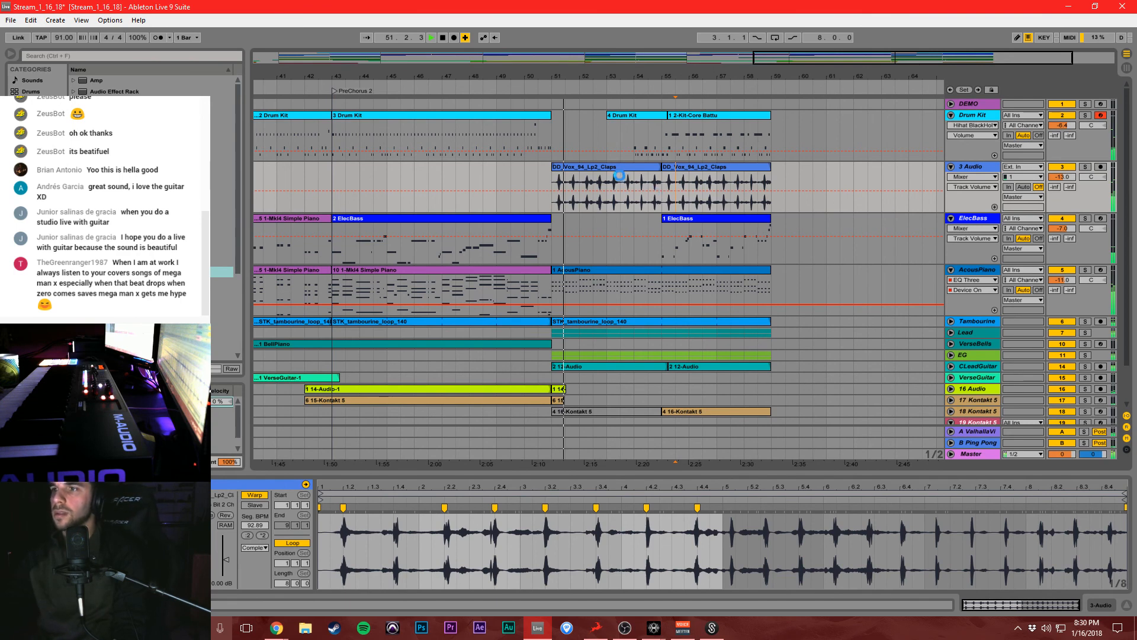
# Mute the 3 Audio track and deactivate both of its clap clips.
pyautogui.click(1069, 167)
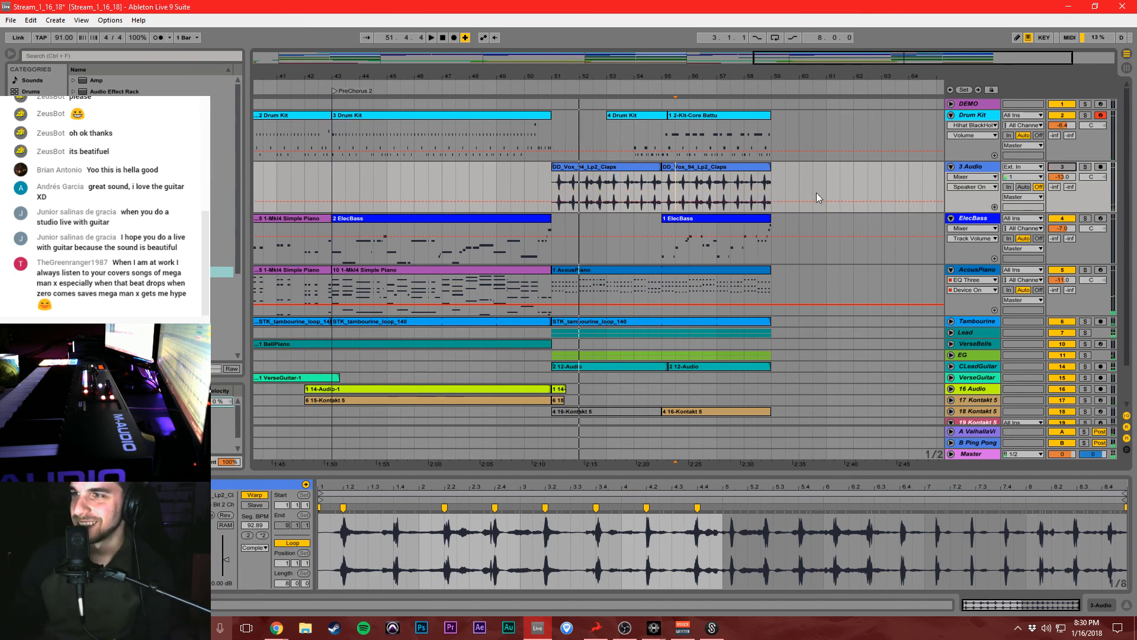
pyautogui.moveTo(796, 171); pyautogui.dragTo(501, 178)
pyautogui.press('0')
pyautogui.click(501, 178)
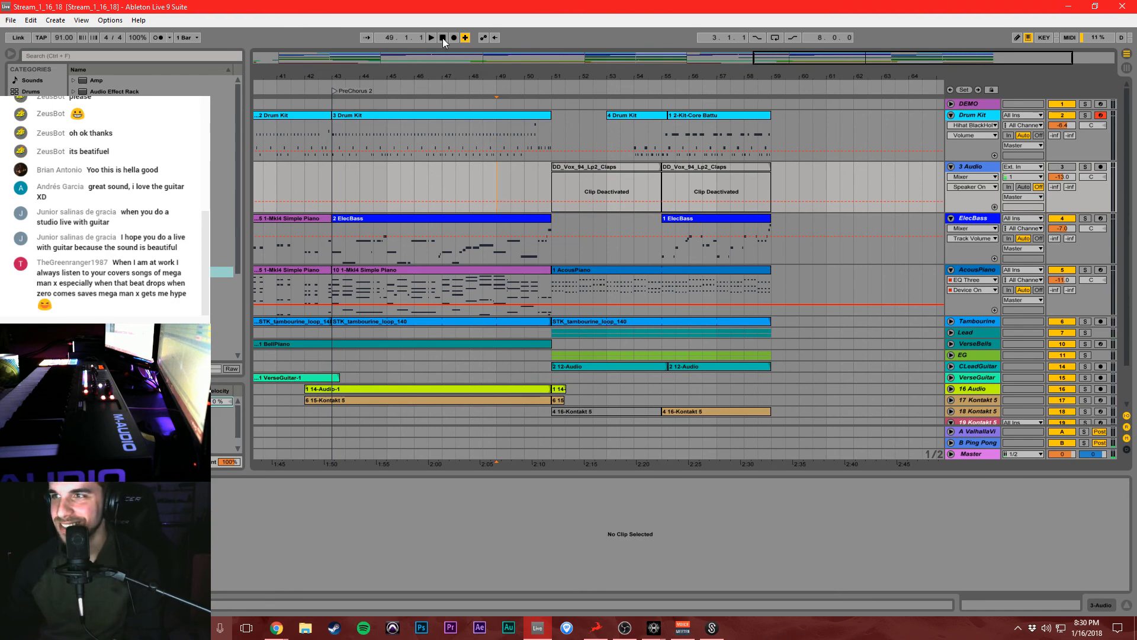
# Fold all tracks and copy the whole Chorus 2 section to the end of the arrangement at bar 59.
pyautogui.moveTo(589, 79); pyautogui.dragTo(767, 44)
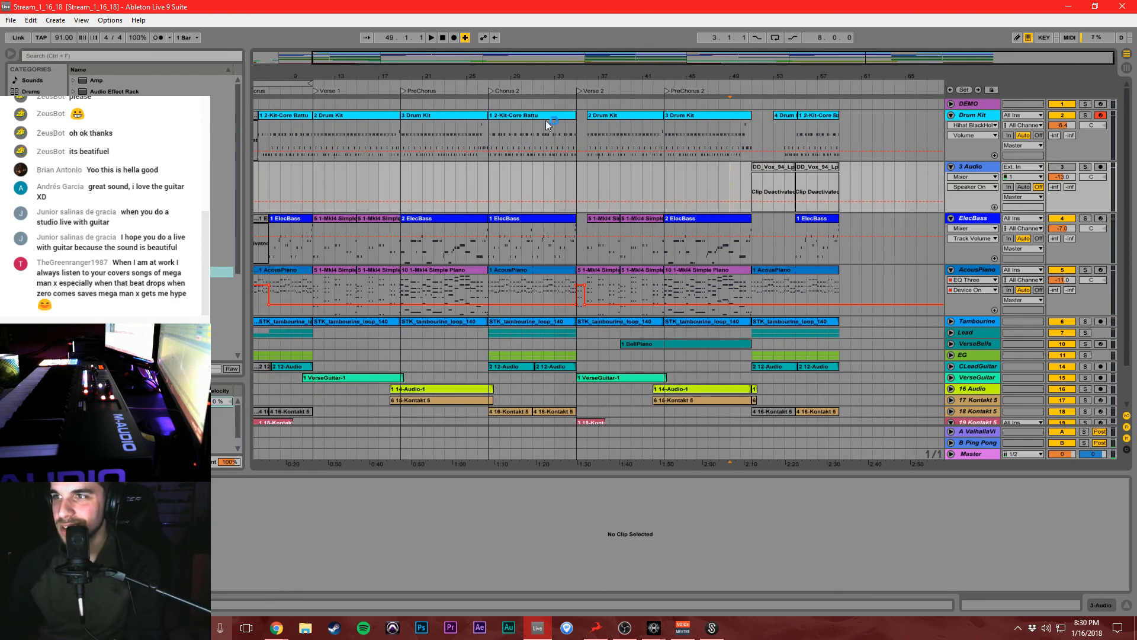
pyautogui.keyDown('alt'); pyautogui.click(951, 115); pyautogui.keyUp('alt')
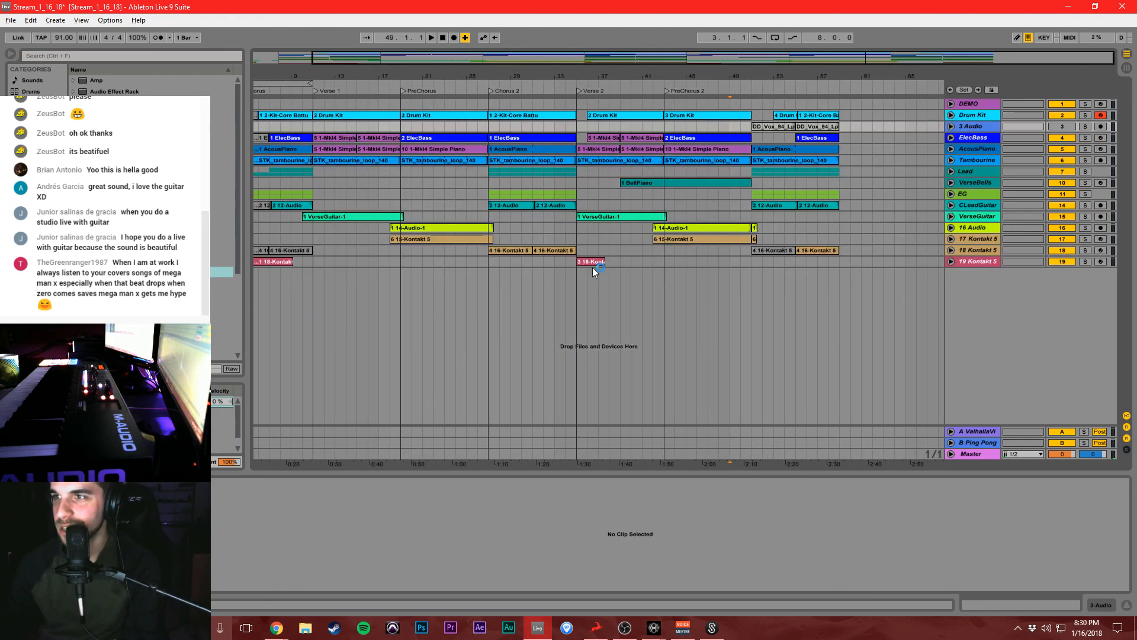
pyautogui.moveTo(501, 229); pyautogui.dragTo(581, 100)
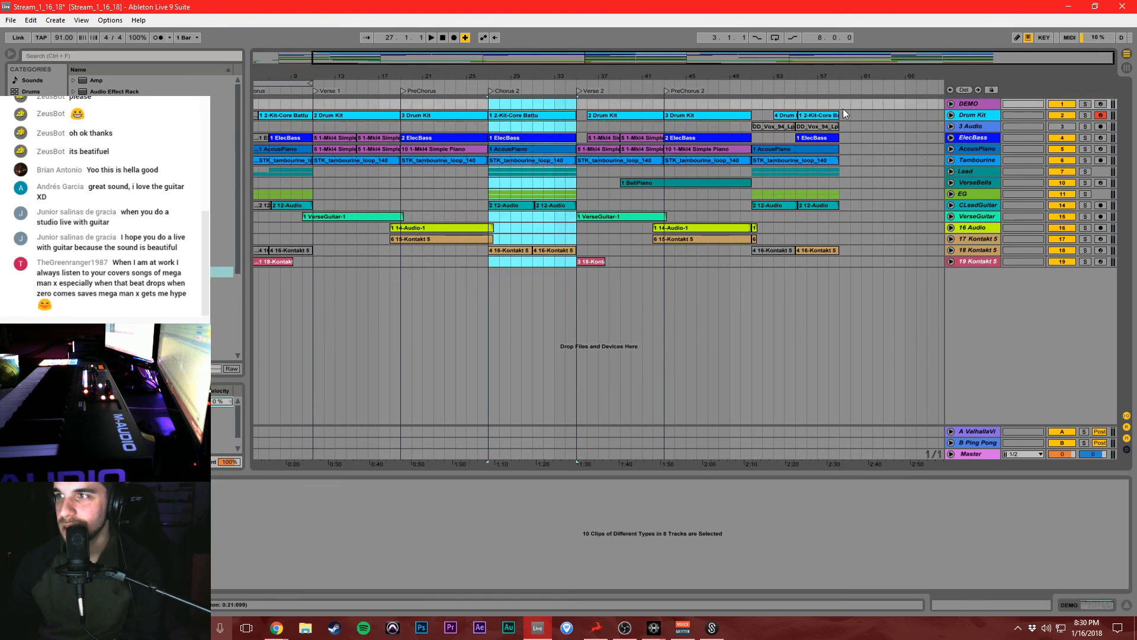
pyautogui.moveTo(844, 100); pyautogui.dragTo(853, 224)
pyautogui.click(848, 279)
pyautogui.hotkey('ctrl', 'v')
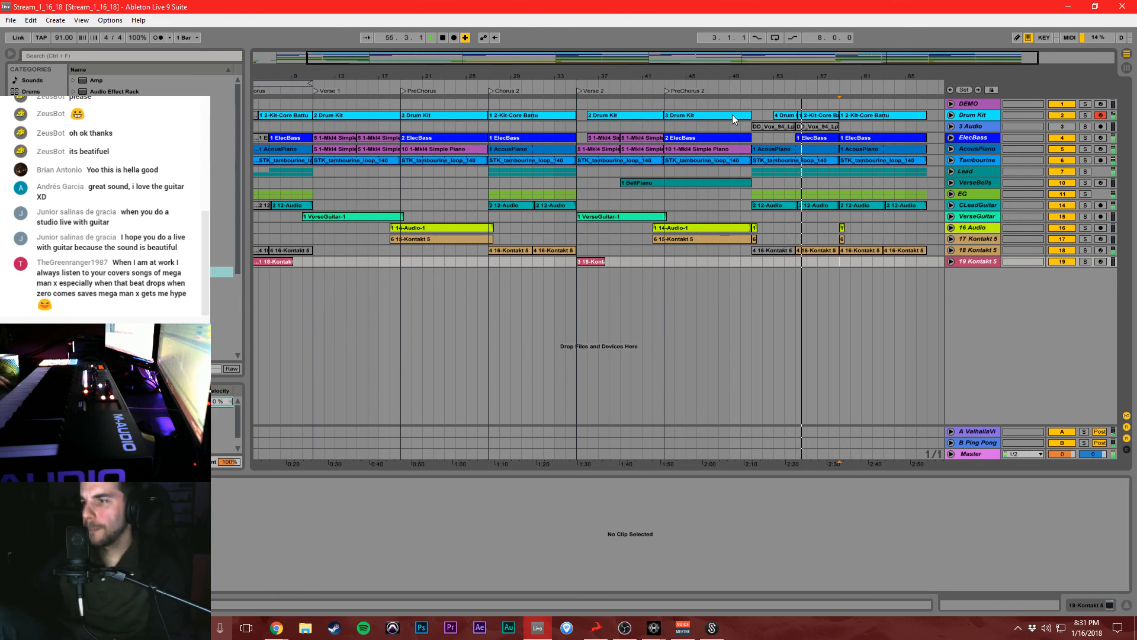
# Load iZotope Ozone 7 on the Master track and delete the effect ahead of it in the chain.
pyautogui.click(32, 148)
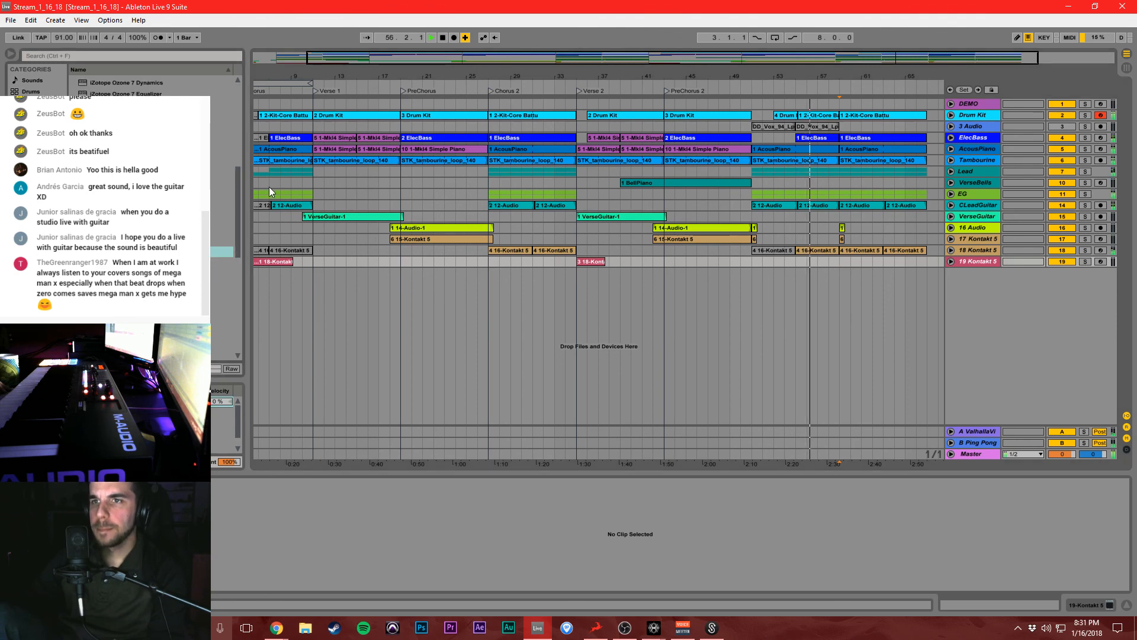
pyautogui.scroll(4, 193, 202)
pyautogui.click(300, 315)
pyautogui.press('space')
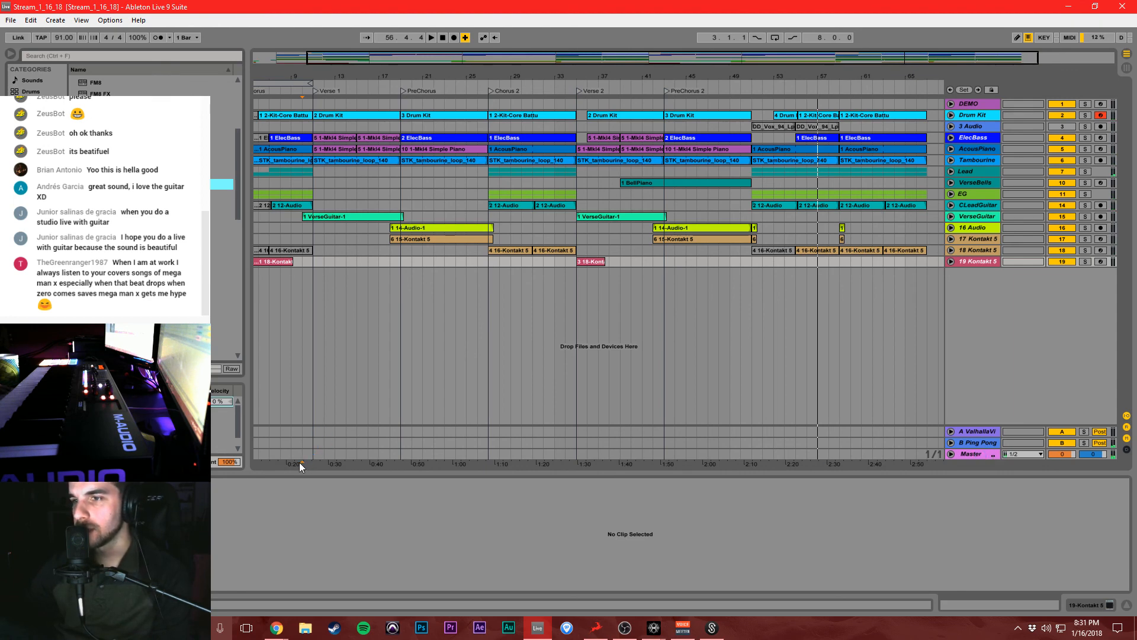
pyautogui.doubleClick(980, 455)
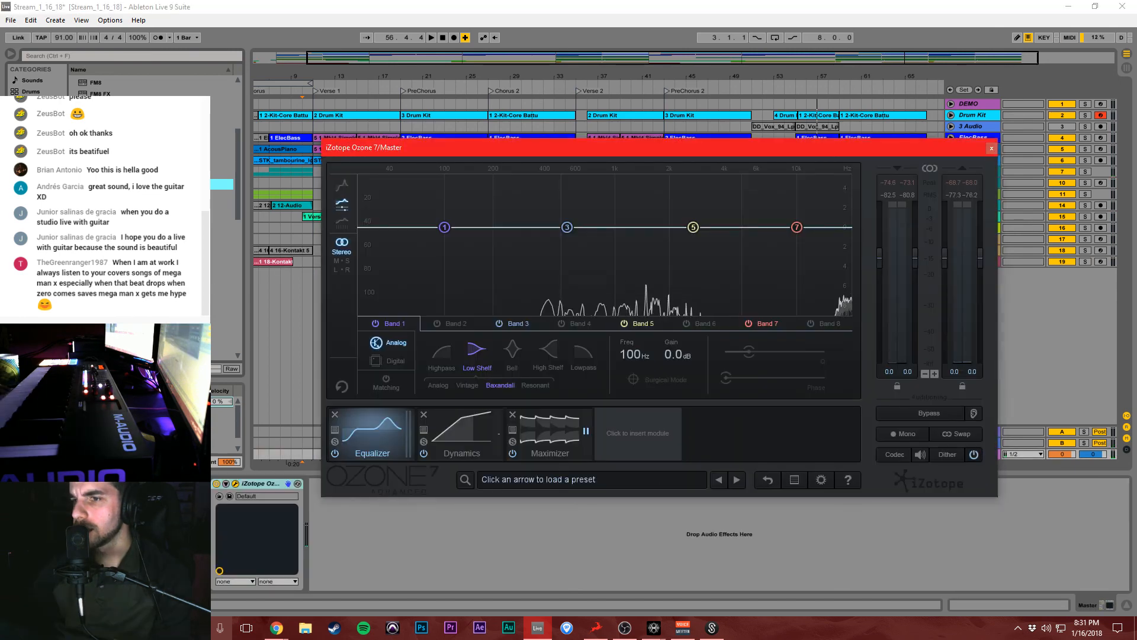
pyautogui.press('Delete')
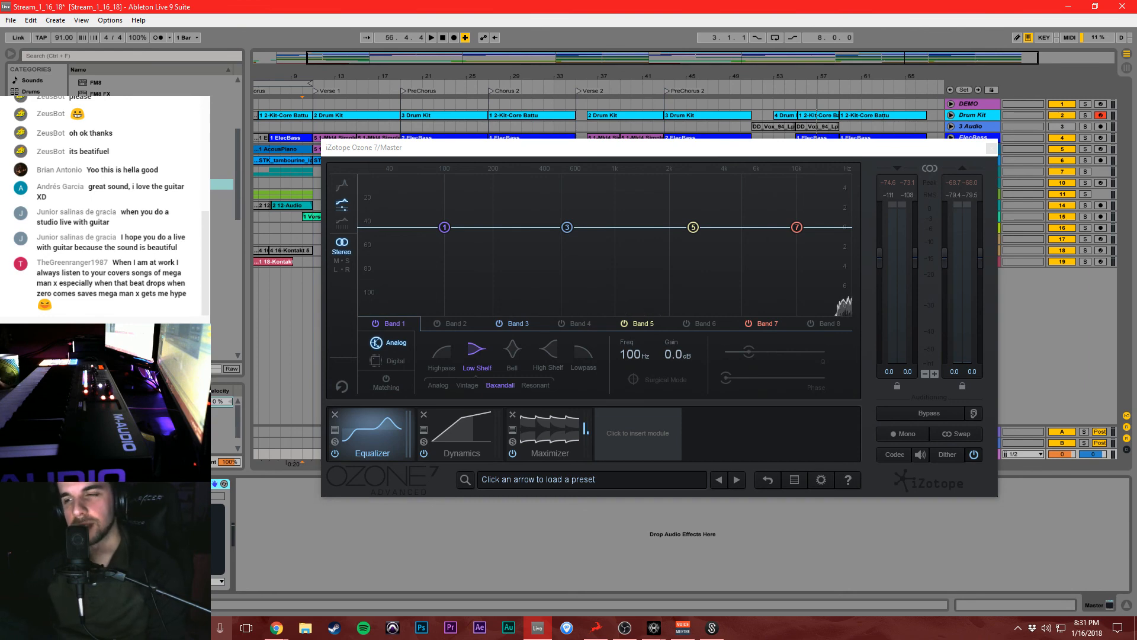
# Lower the threshold of Ozone's Maximizer and set the Dynamics Band 1 gain to -3.8 dB.
pyautogui.click(563, 425)
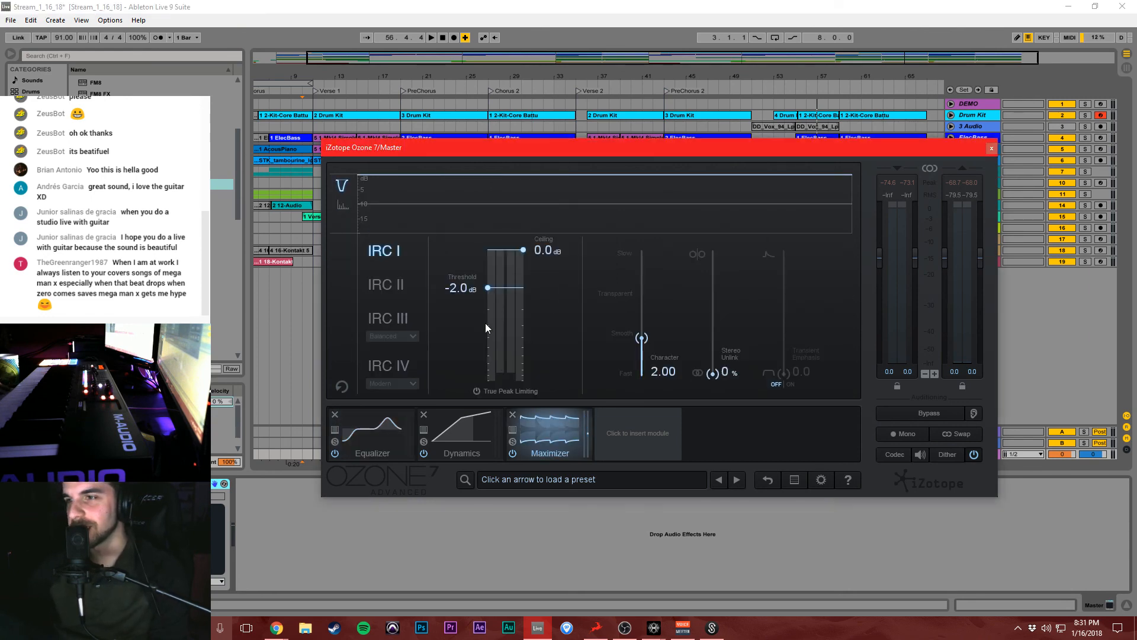
pyautogui.moveTo(500, 283); pyautogui.dragTo(505, 307)
pyautogui.click(481, 418)
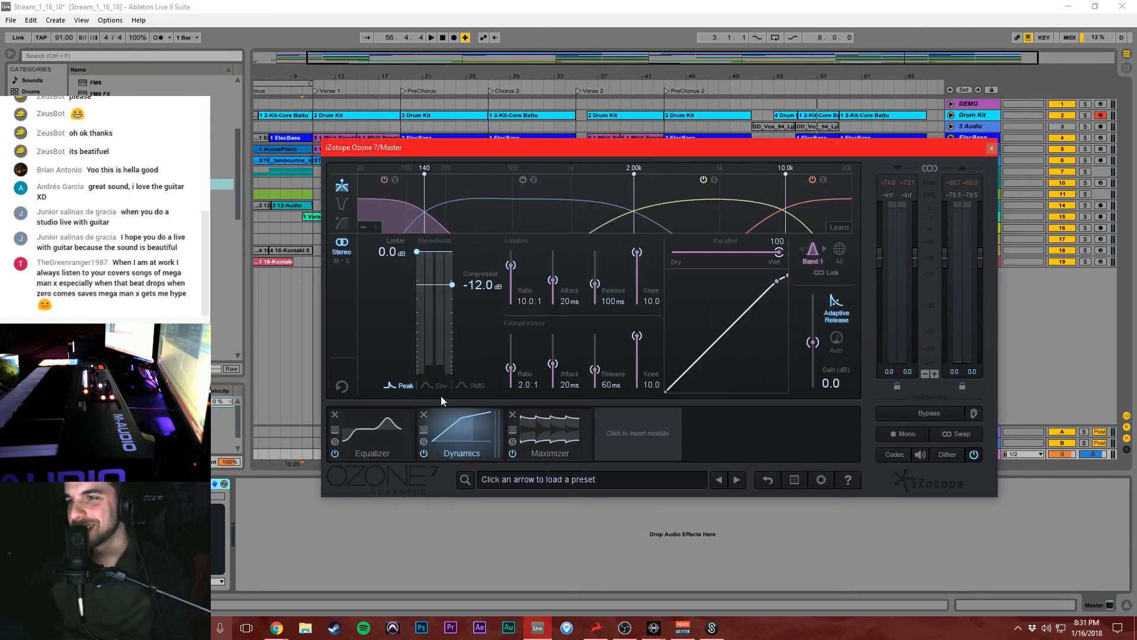
pyautogui.moveTo(816, 344); pyautogui.dragTo(816, 341)
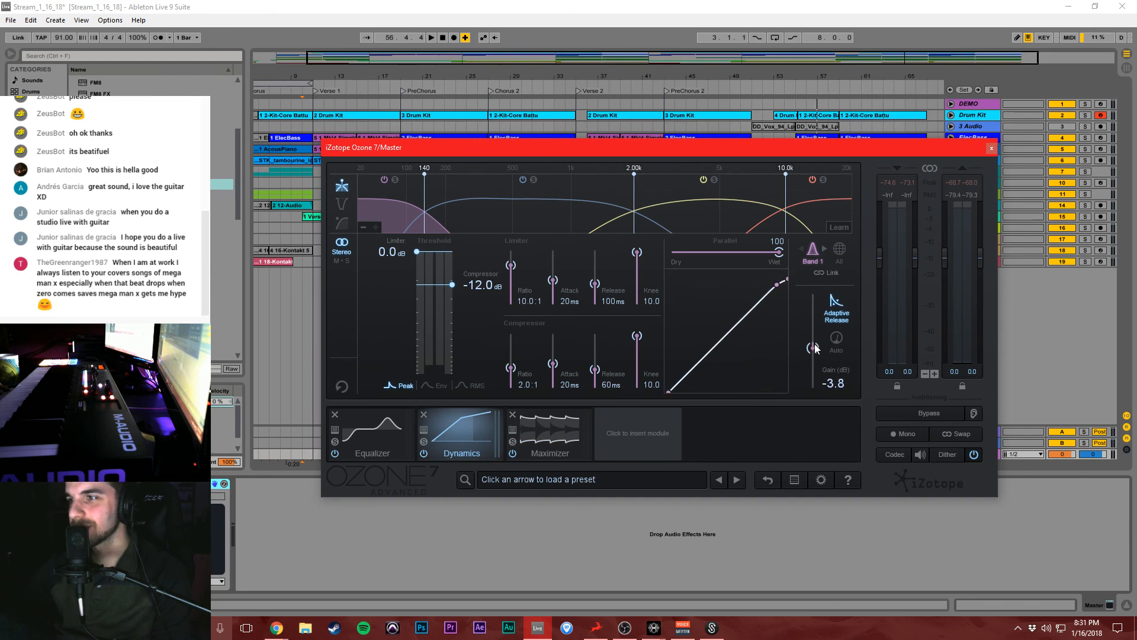
# During playback, set Ozone's Equalizer Band 7 to 1.5 dB at 10.1 kHz and Band 3 to -1.4 dB at 599 Hz.
pyautogui.click(392, 431)
pyautogui.press('space')
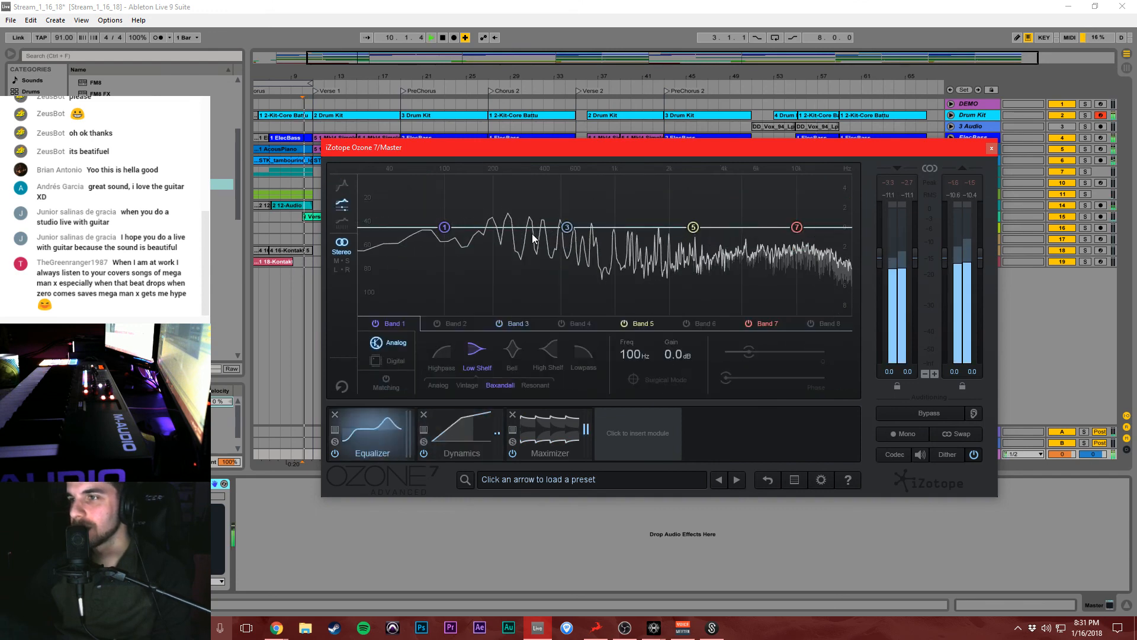
pyautogui.moveTo(797, 227); pyautogui.dragTo(800, 212)
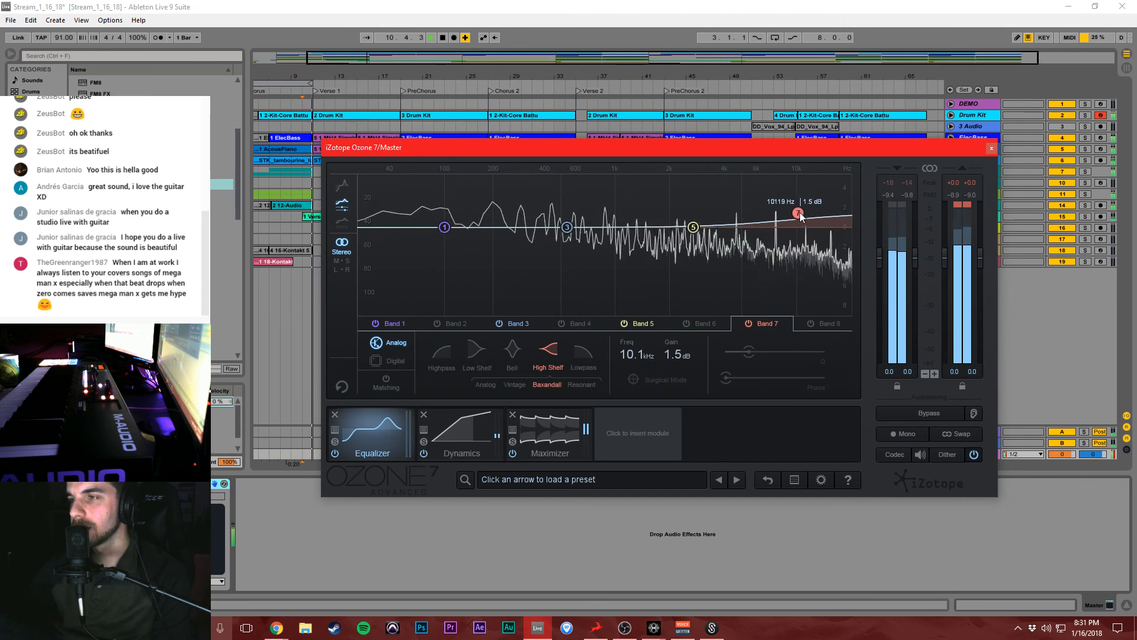
pyautogui.moveTo(567, 227)
pyautogui.mouseDown()
pyautogui.moveTo(577, 245)
pyautogui.moveTo(621, 249)
pyautogui.moveTo(574, 241)
pyautogui.mouseUp()
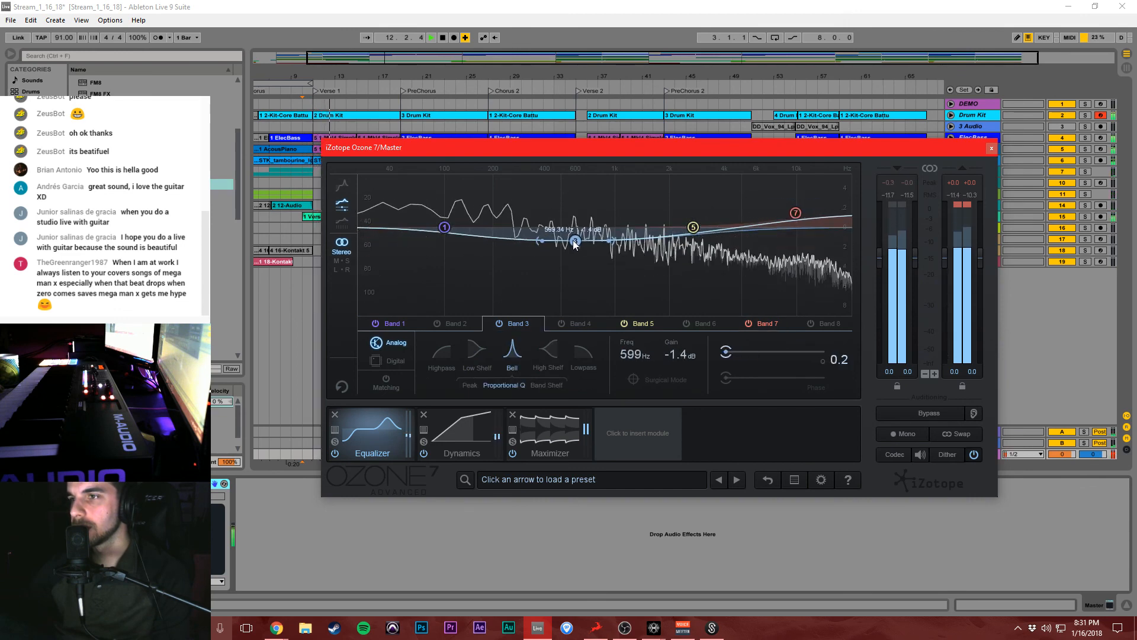
# Add a Vintage Limiter to Ozone's chain, set its threshold to -3.5 dB, enable True Peak Limiting and close the plug-in window.
pyautogui.click(467, 431)
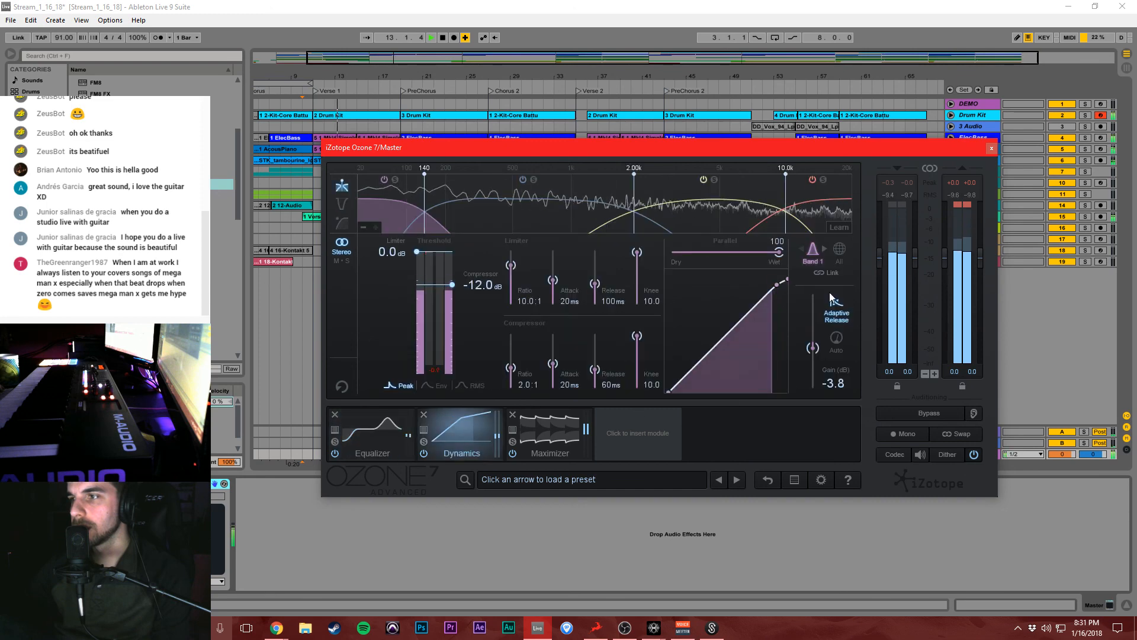
pyautogui.click(841, 248)
pyautogui.click(630, 418)
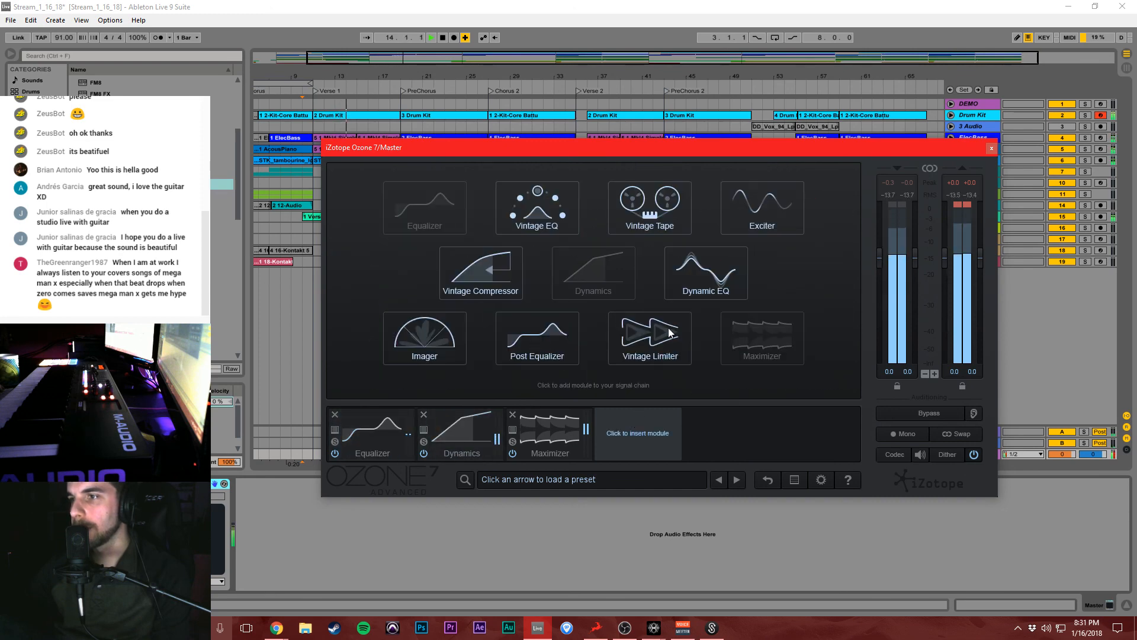
pyautogui.click(663, 323)
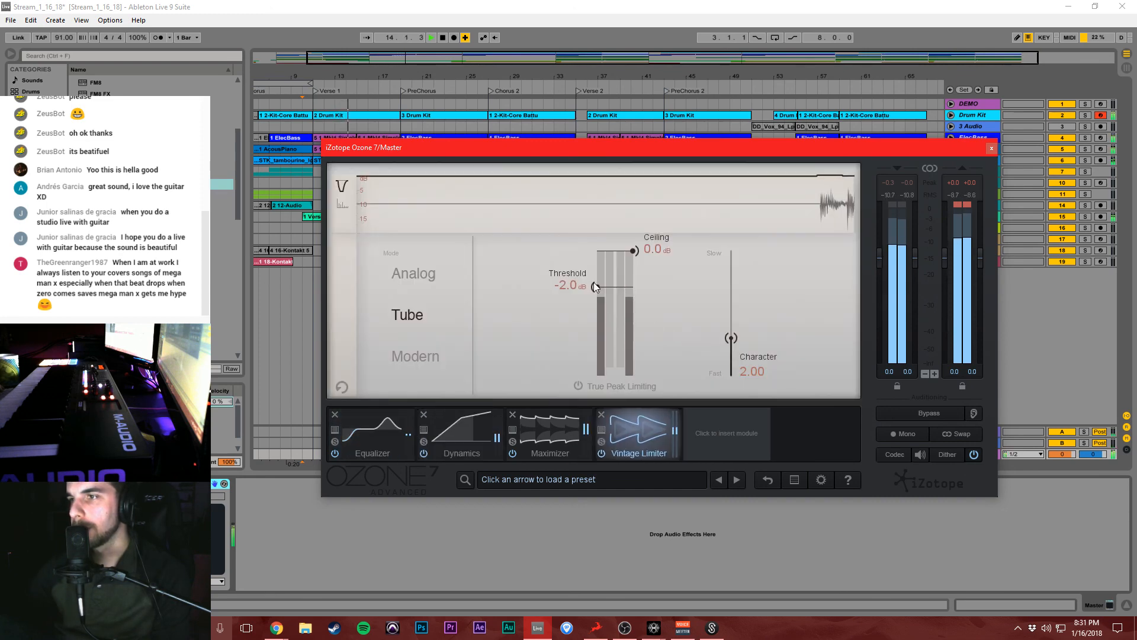
pyautogui.click(619, 385)
pyautogui.click(1055, 389)
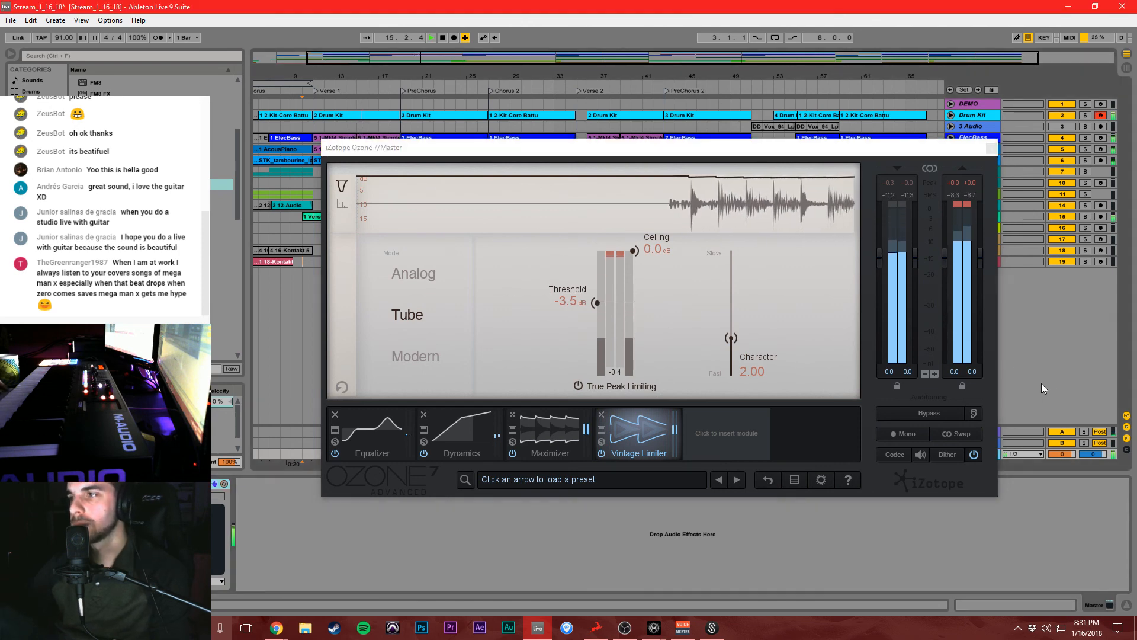
pyautogui.click(990, 148)
# Lower the Hihat BlackHole Closed 2 sample's volume to -21.7 dB in the Drum Kit track's drum rack.
pyautogui.click(979, 116)
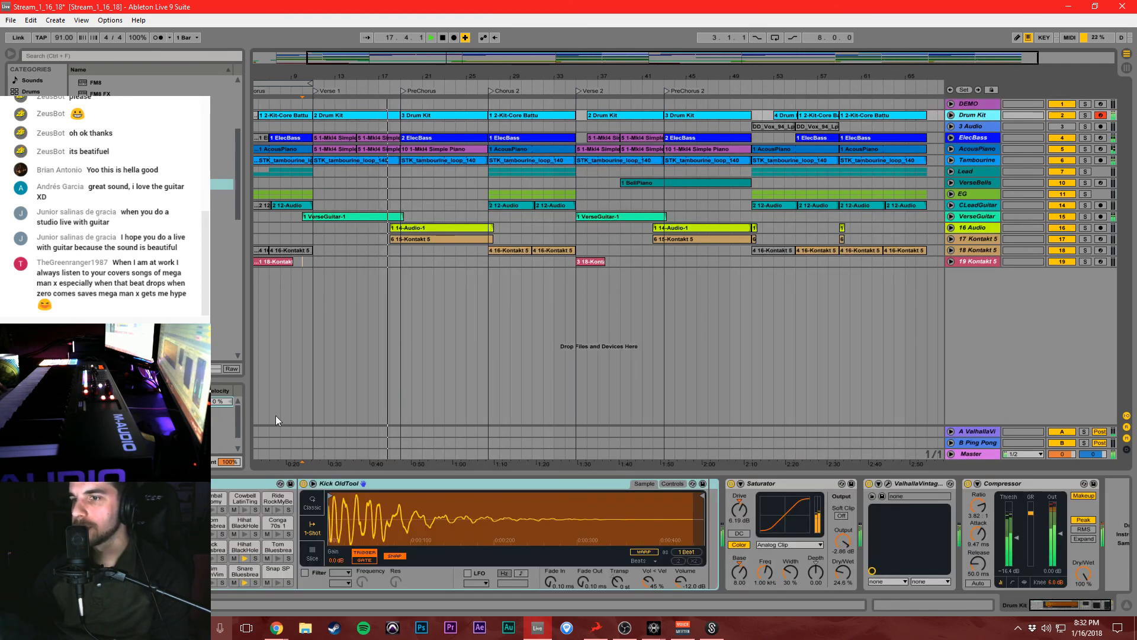
pyautogui.click(244, 548)
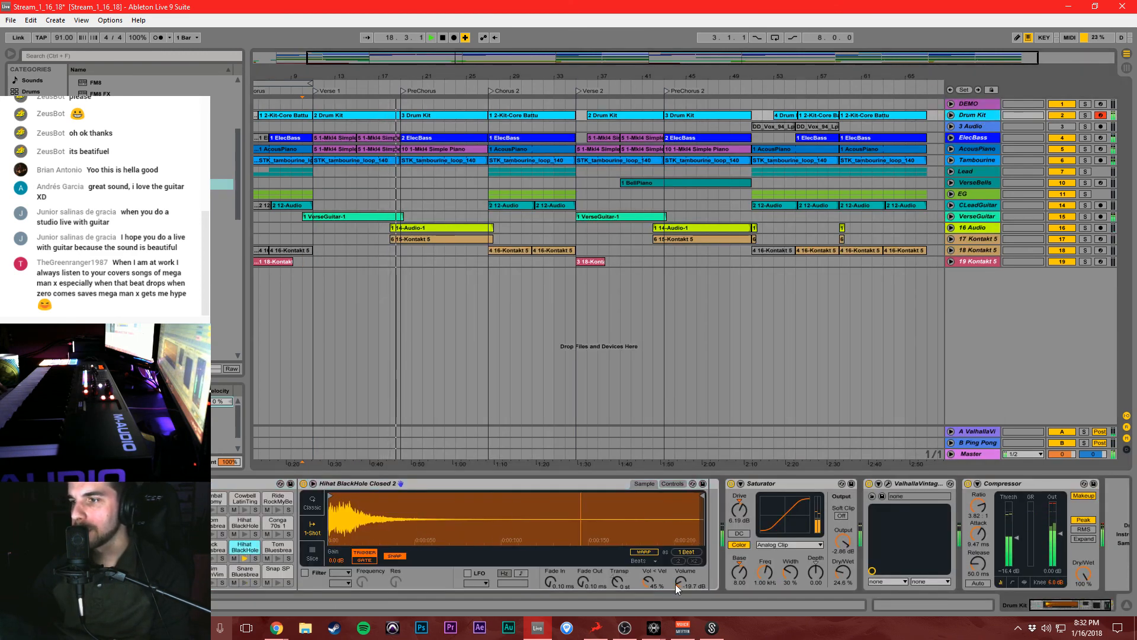
pyautogui.moveTo(679, 582); pyautogui.dragTo(681, 587)
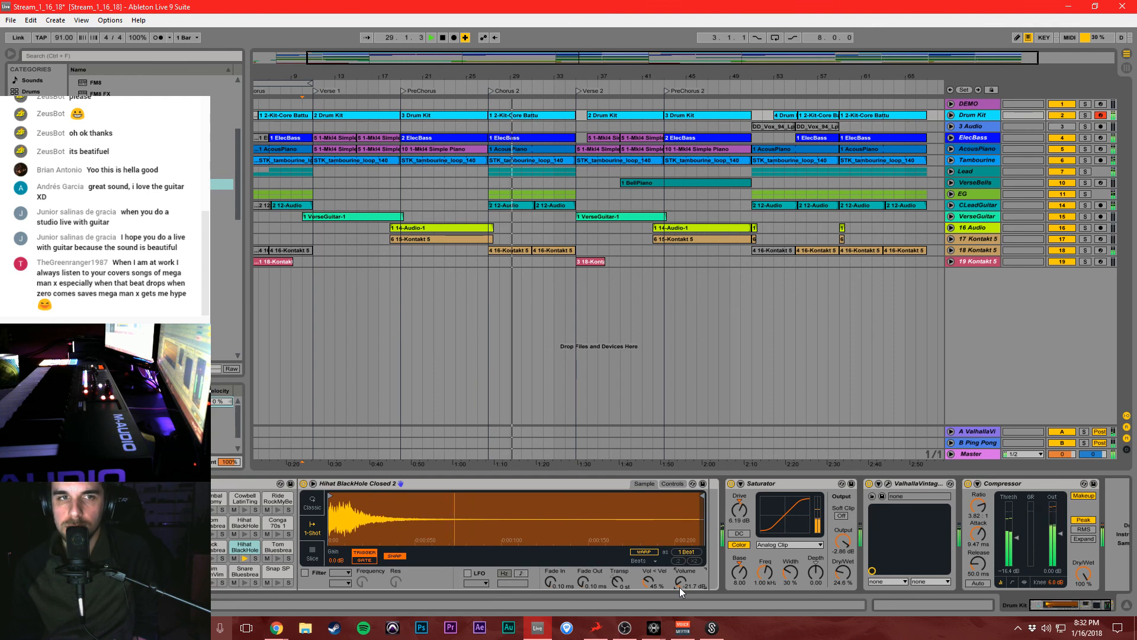
# Unfold the Lead group track and set its volume to -1.7 dB.
pyautogui.click(951, 172)
pyautogui.click(1060, 182)
pyautogui.moveTo(1060, 182); pyautogui.dragTo(1060, 185)
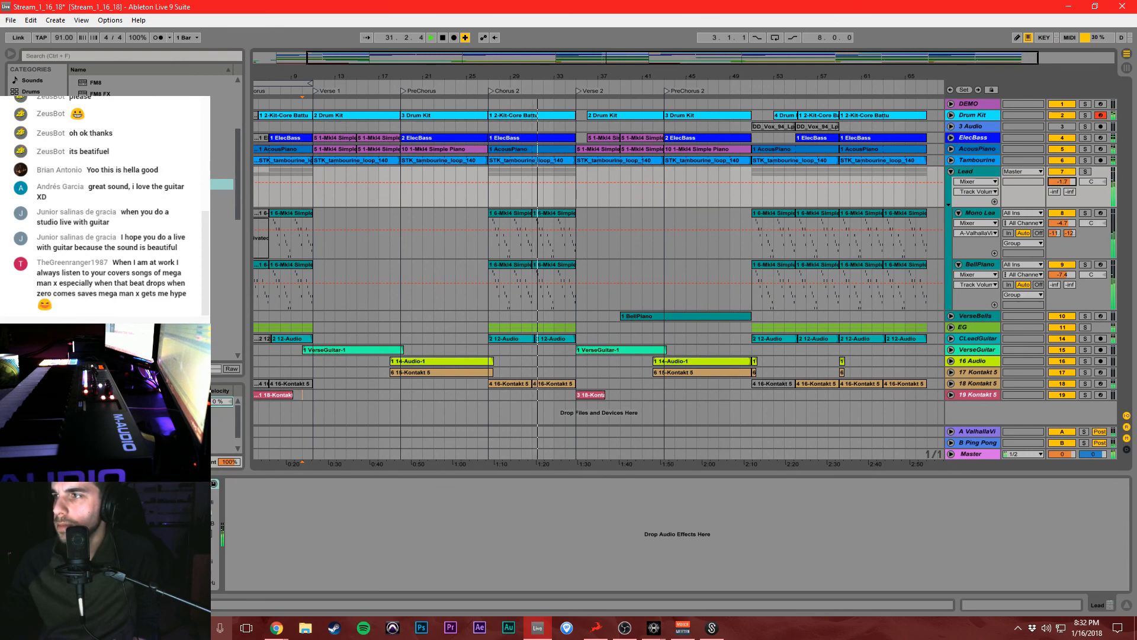
# Unfold the VerseGuitar and CLeadGuitar tracks and adjust the CLeadGuitar volume.
pyautogui.click(951, 349)
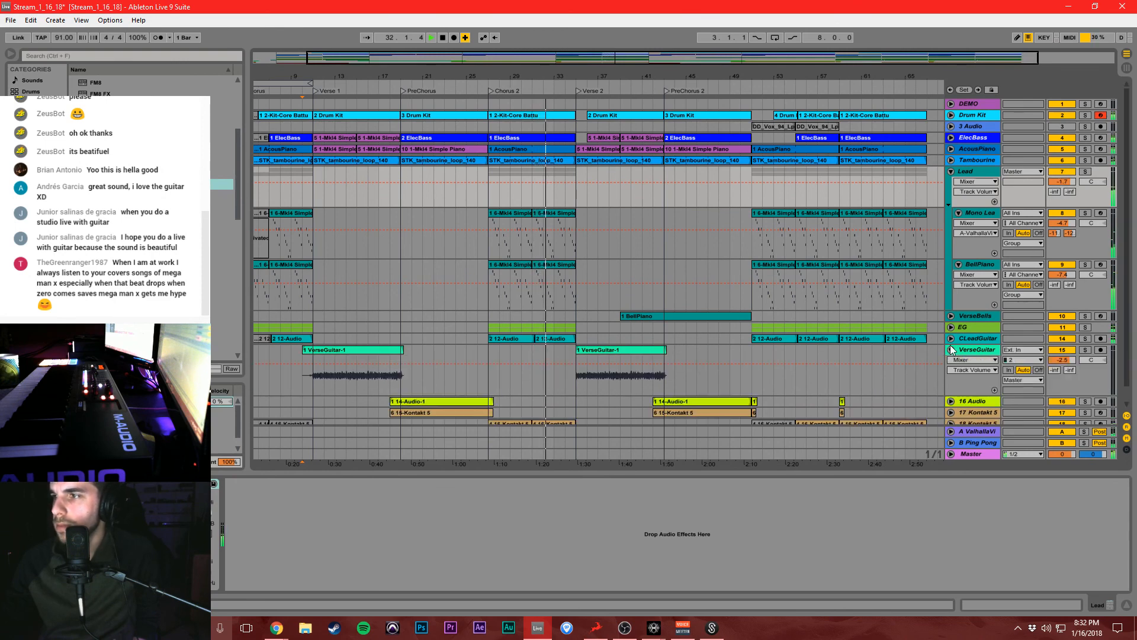
pyautogui.click(950, 339)
pyautogui.moveTo(1058, 346); pyautogui.dragTo(1058, 351)
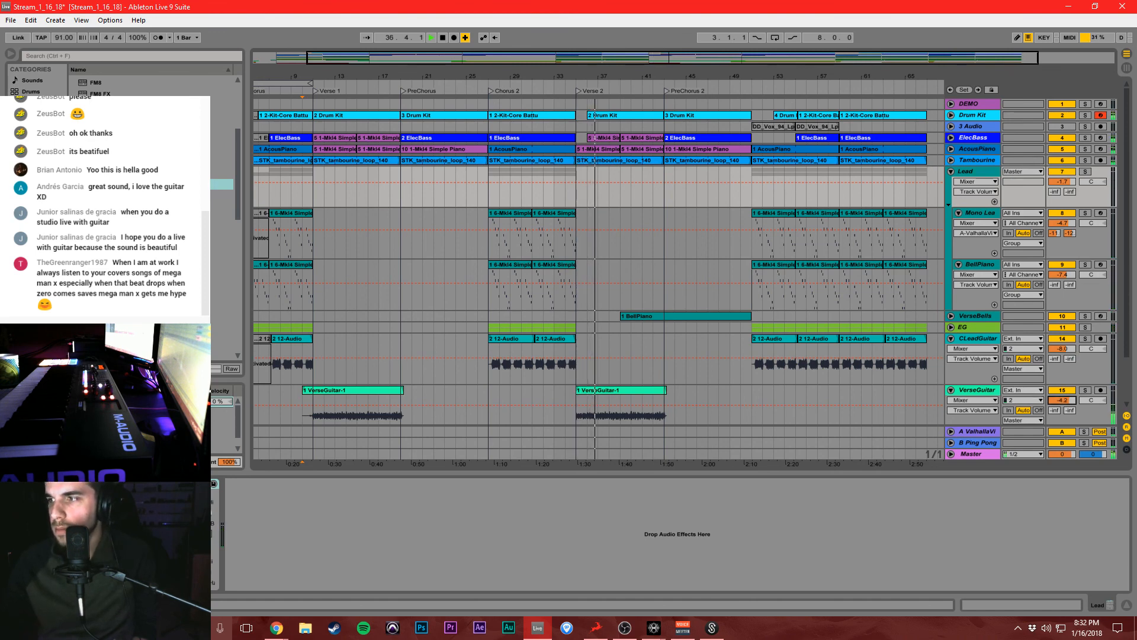
# Lower the VerseGuitar track's volume to -6.9 dB and set its send A to the Valhalla reverb to -20 dB.
pyautogui.click(983, 396)
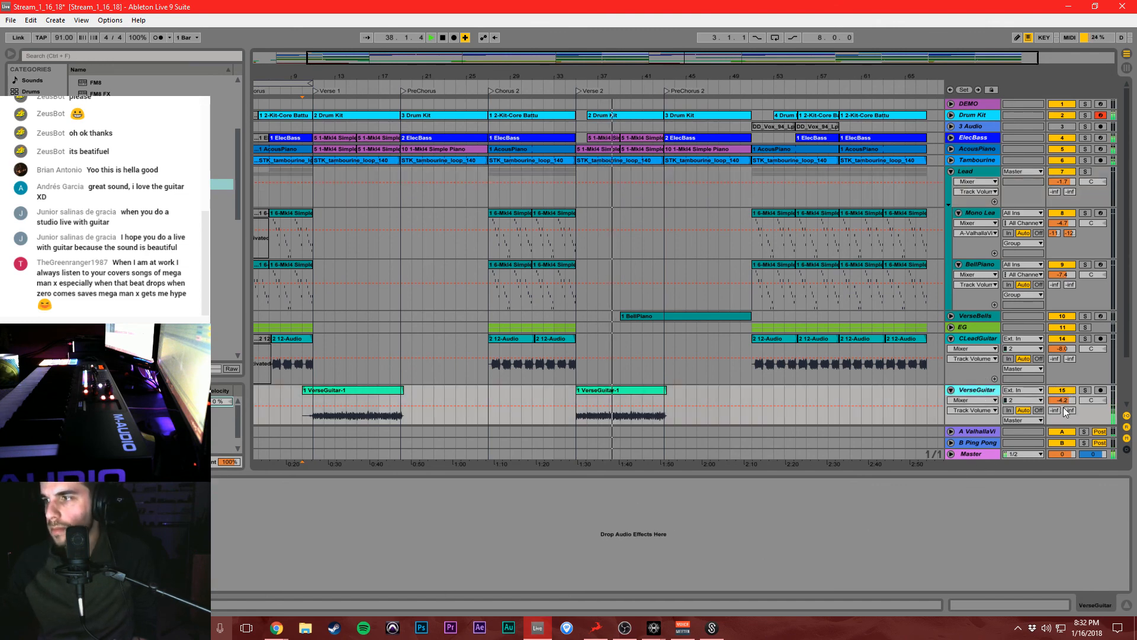
pyautogui.moveTo(1060, 409); pyautogui.dragTo(1066, 402)
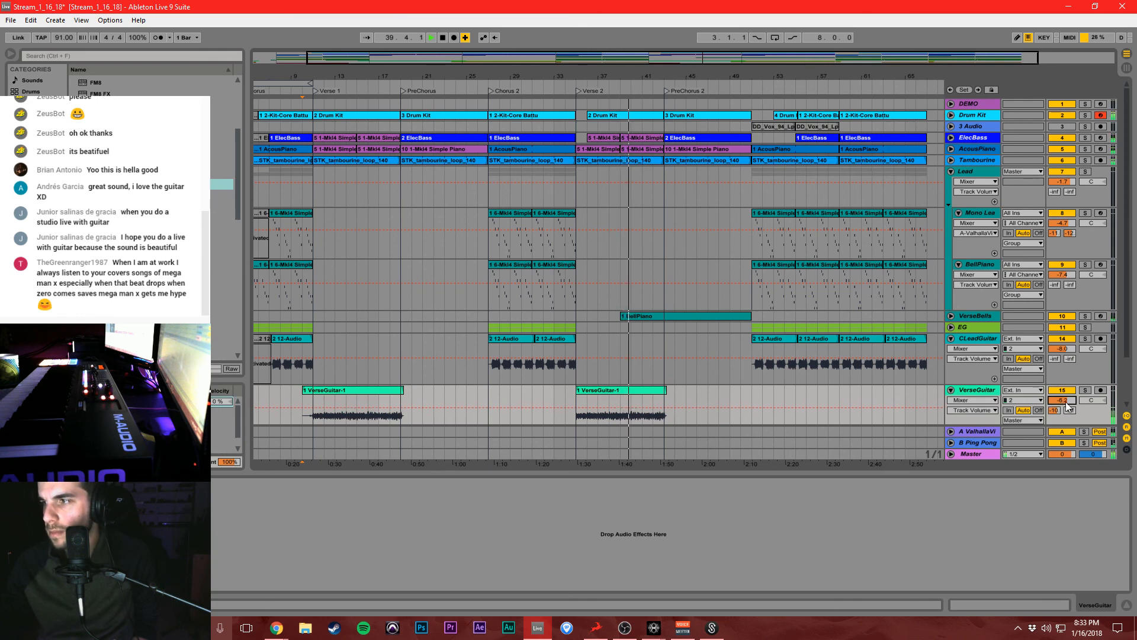
pyautogui.click(1058, 408)
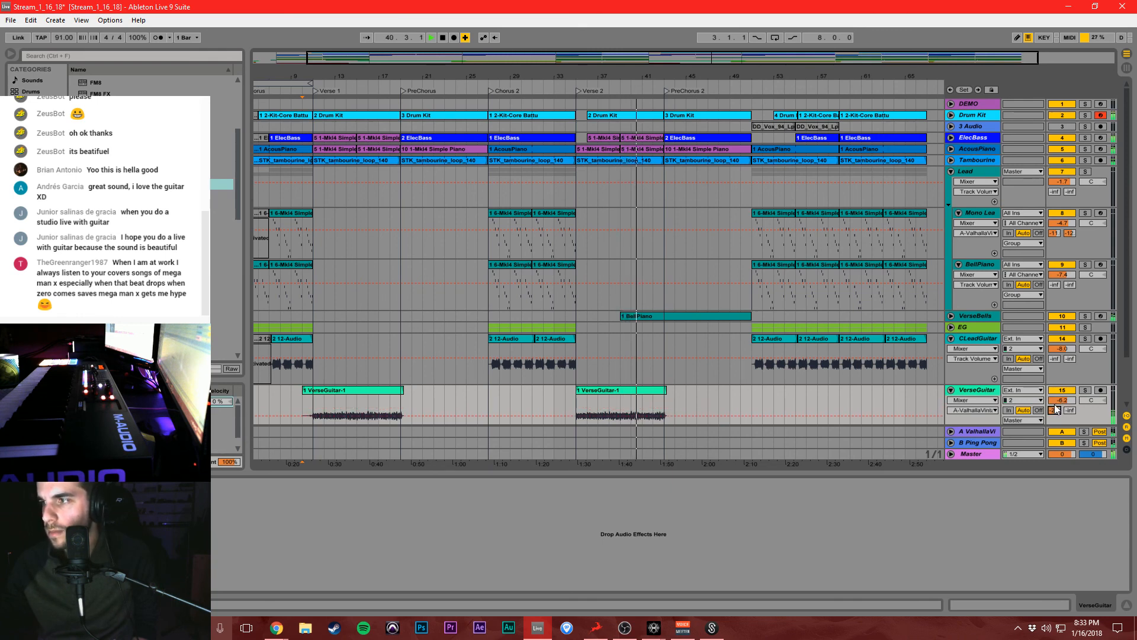
pyautogui.moveTo(1071, 402); pyautogui.dragTo(1071, 404)
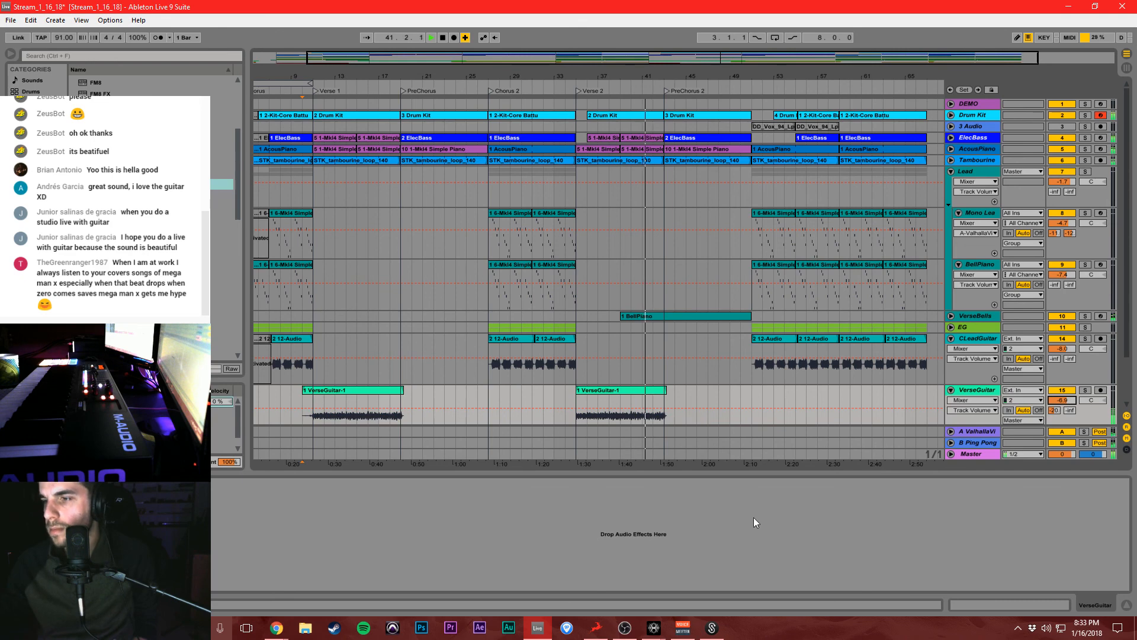
pyautogui.click(277, 628)
pyautogui.click(226, 578)
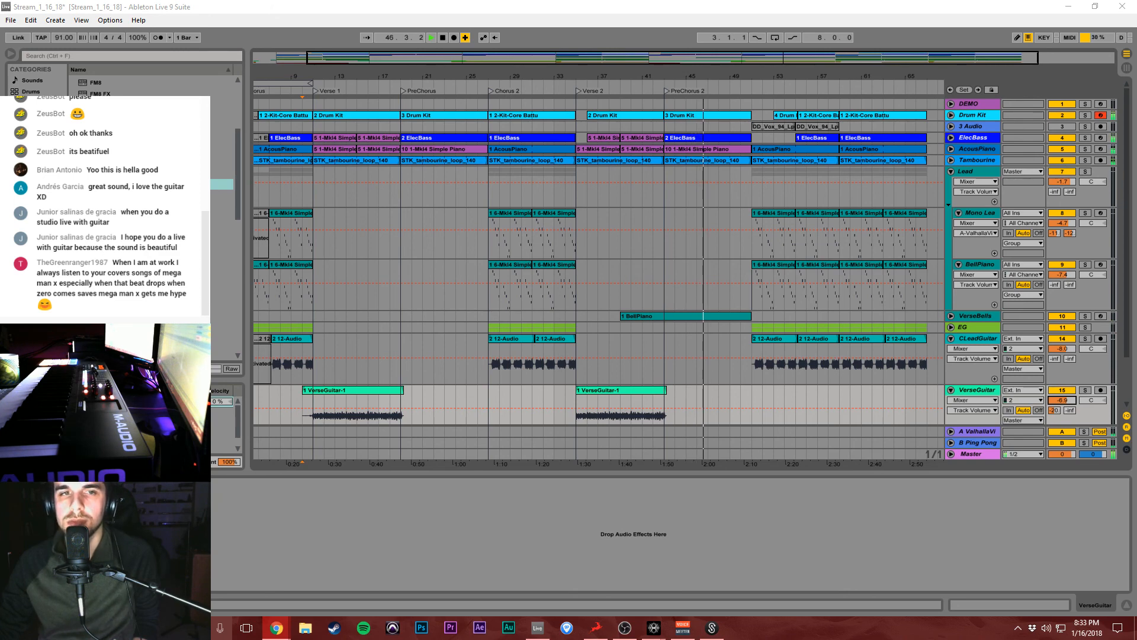
pyautogui.hotkey('alt', 'Tab')
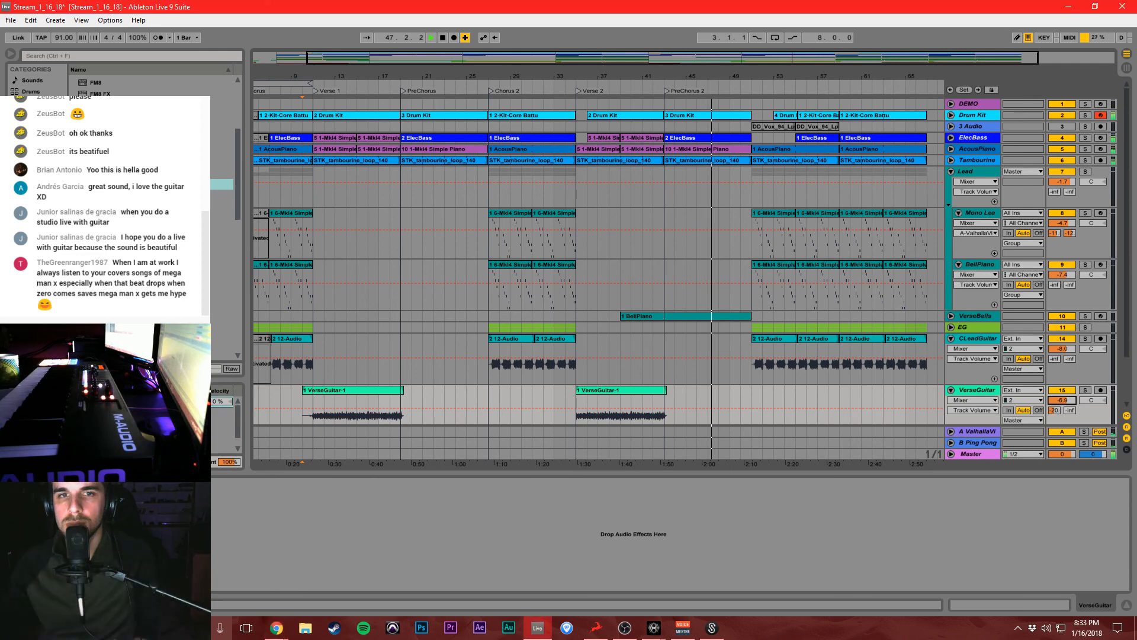
pyautogui.hotkey('alt', 'Tab')
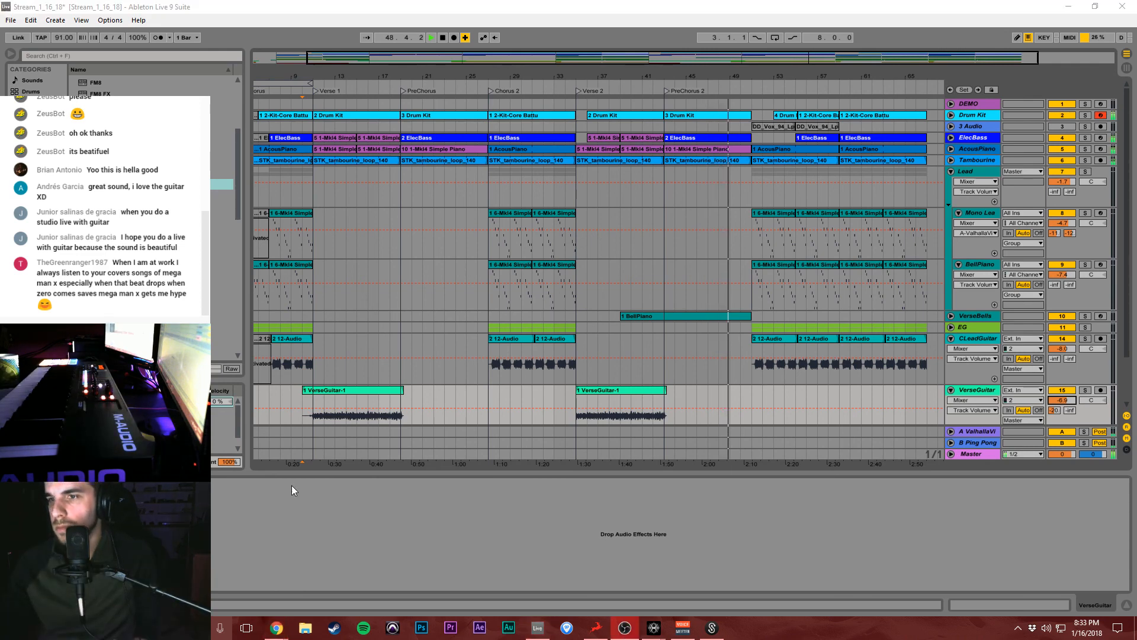
pyautogui.click(293, 522)
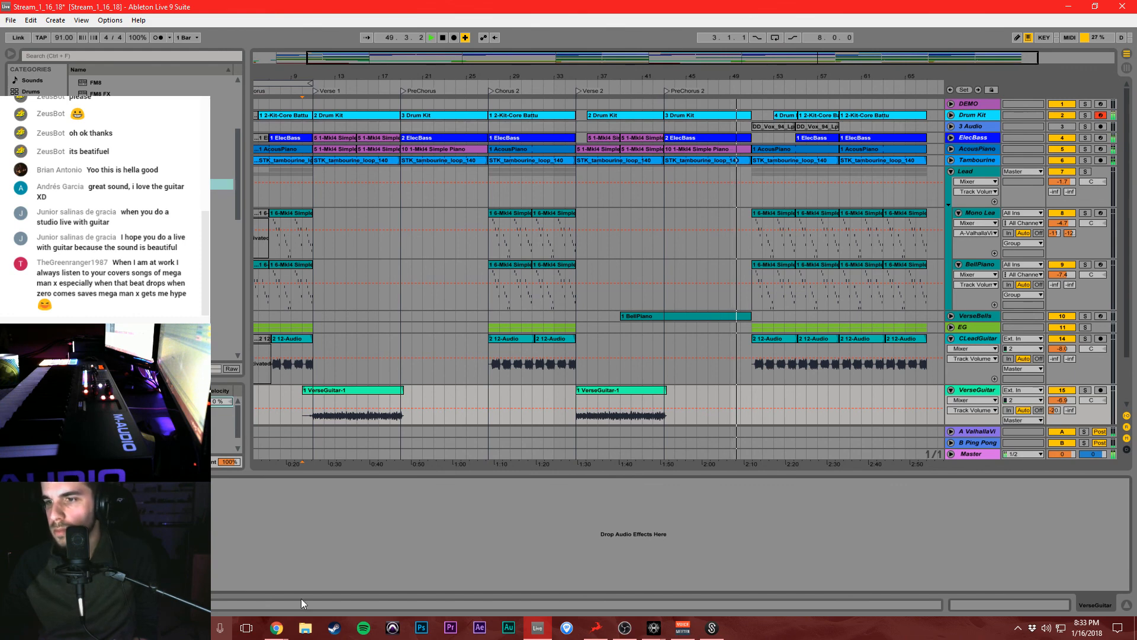
pyautogui.click(277, 628)
pyautogui.click(222, 566)
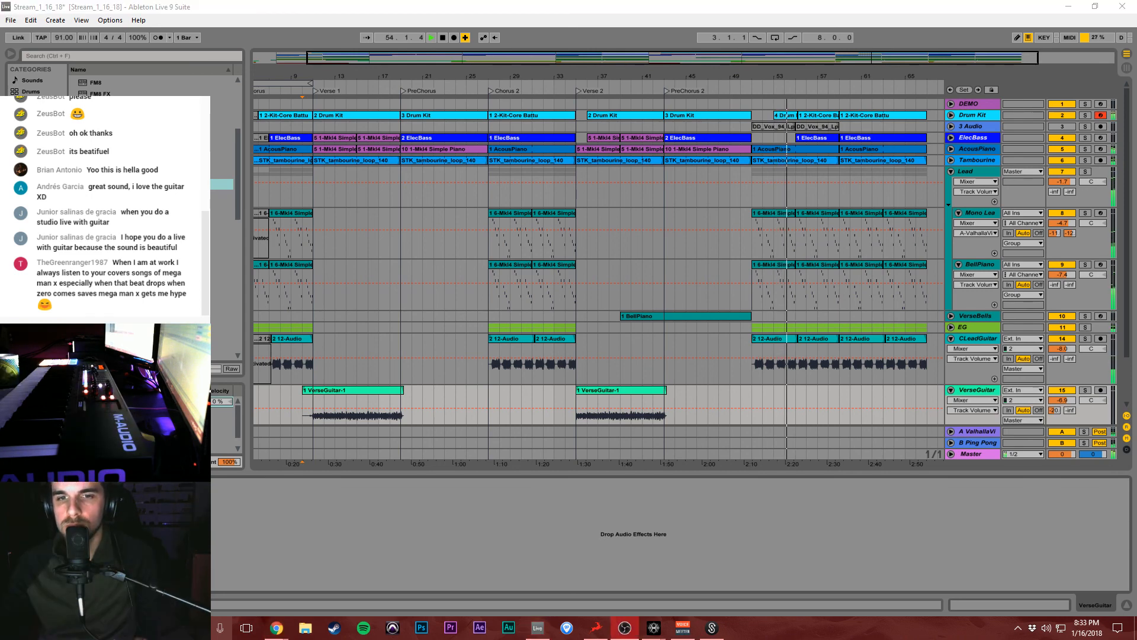
pyautogui.click(218, 482)
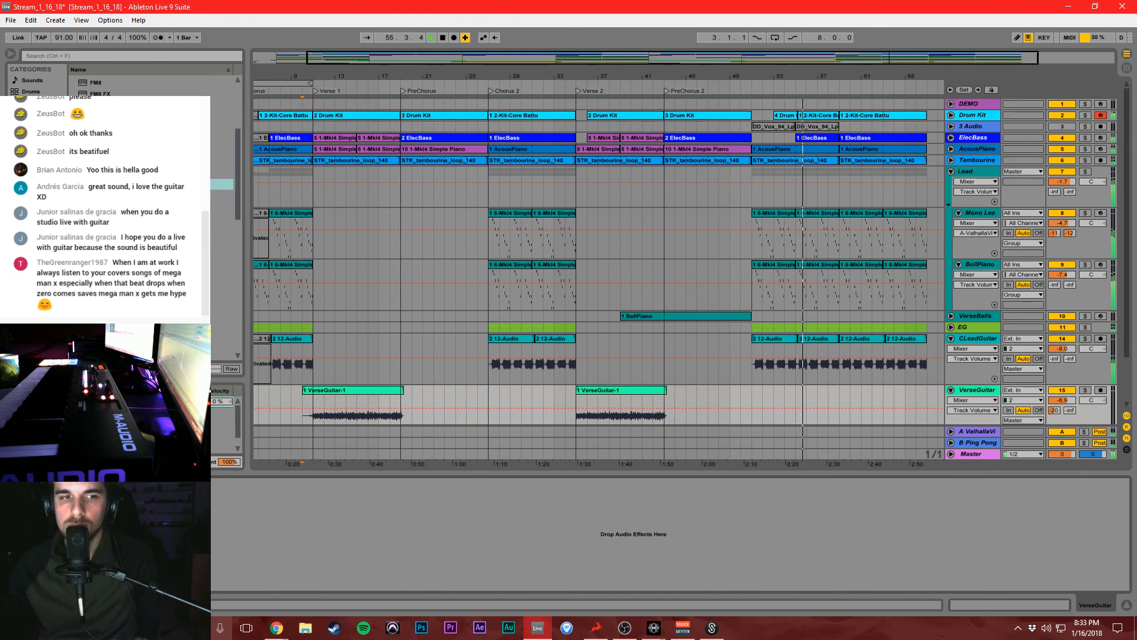
pyautogui.hotkey('alt', 'Tab')
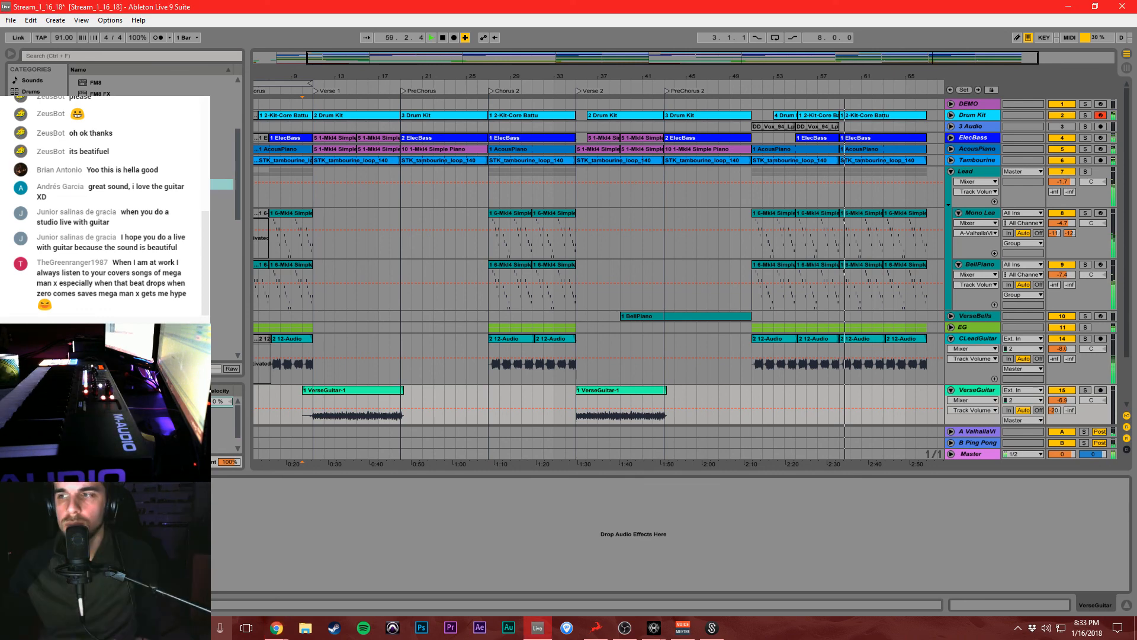
# Shorten the last Drum Kit and ElecBass clips so they end at bar 63, and play the ending from just before that bar.
pyautogui.scroll(-2, 784, 379)
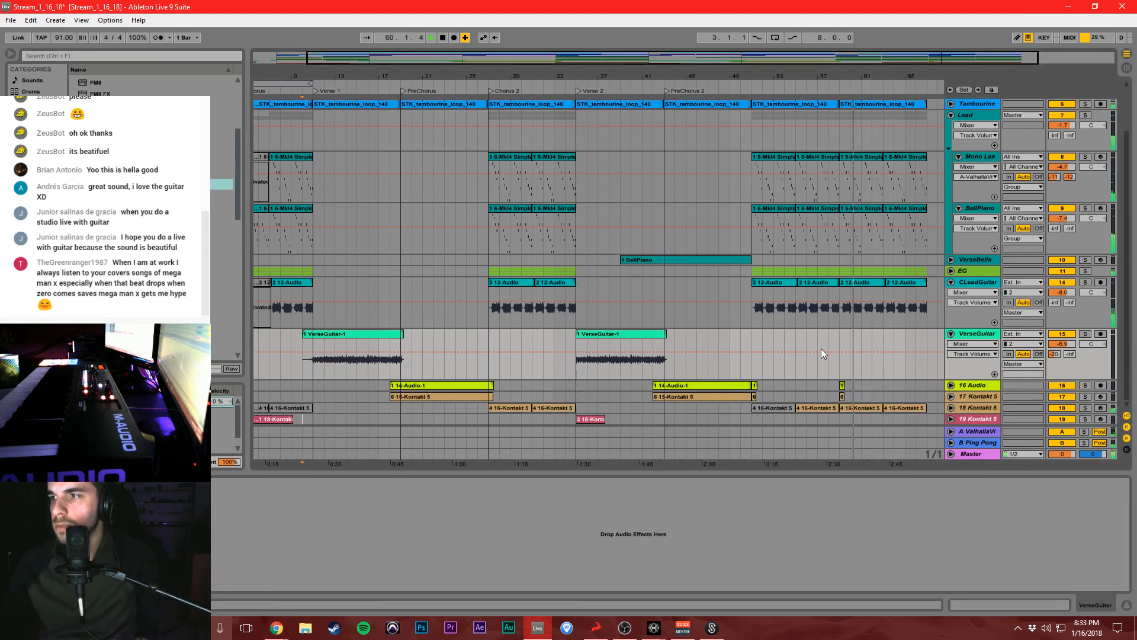
pyautogui.click(868, 342)
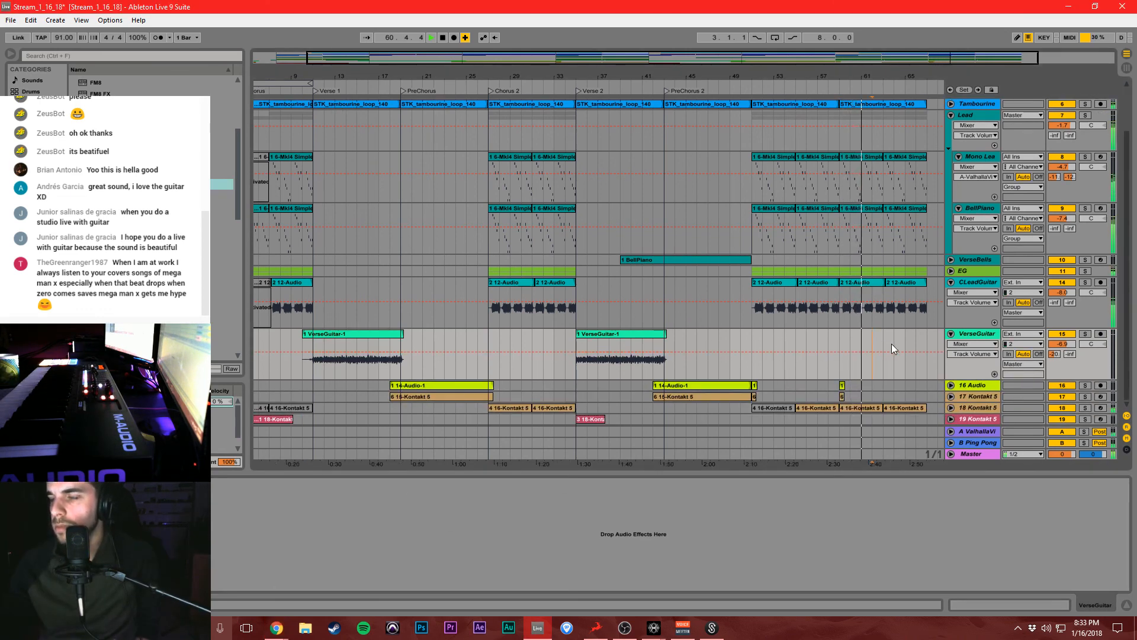
pyautogui.scroll(2, 891, 343)
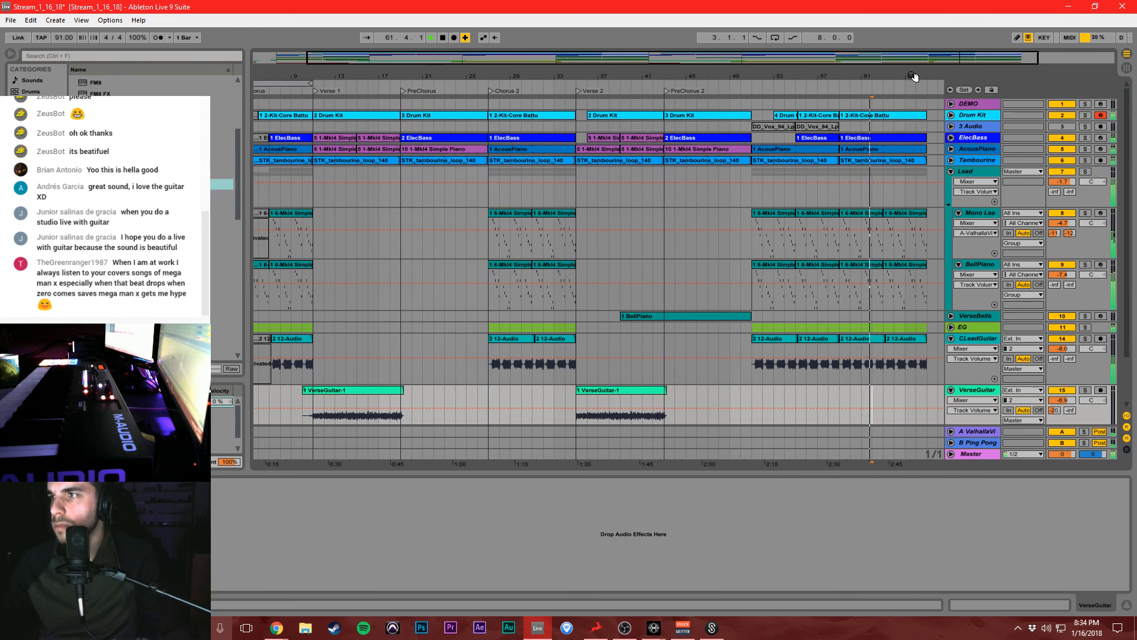
pyautogui.moveTo(911, 76); pyautogui.dragTo(685, 106)
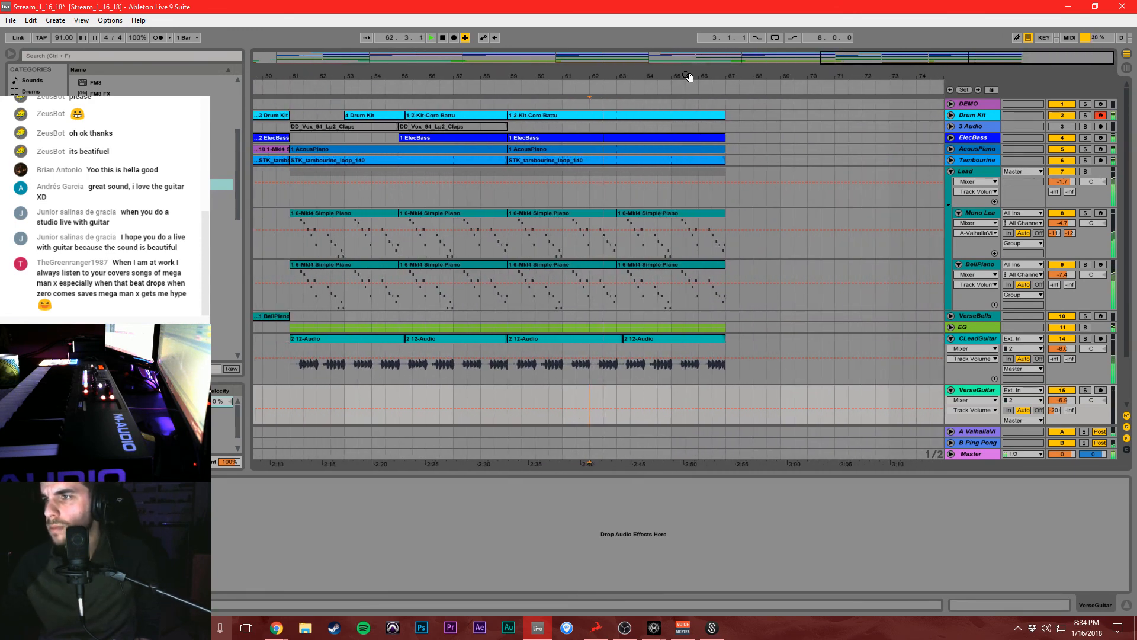
pyautogui.click(730, 172)
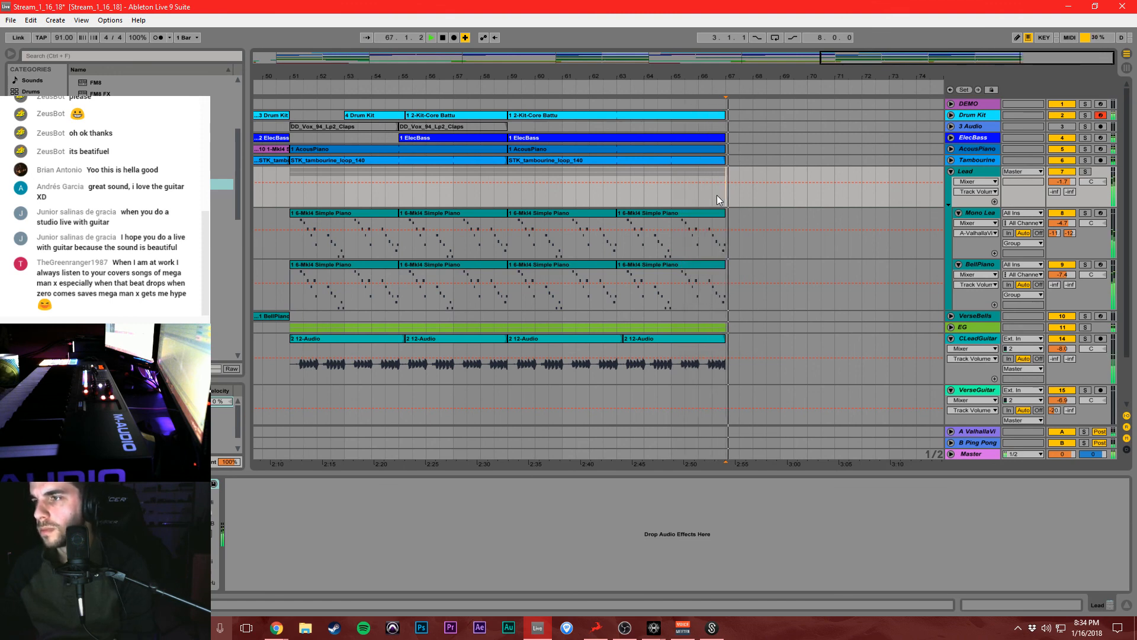
pyautogui.press('space')
pyautogui.moveTo(721, 120); pyautogui.dragTo(622, 135)
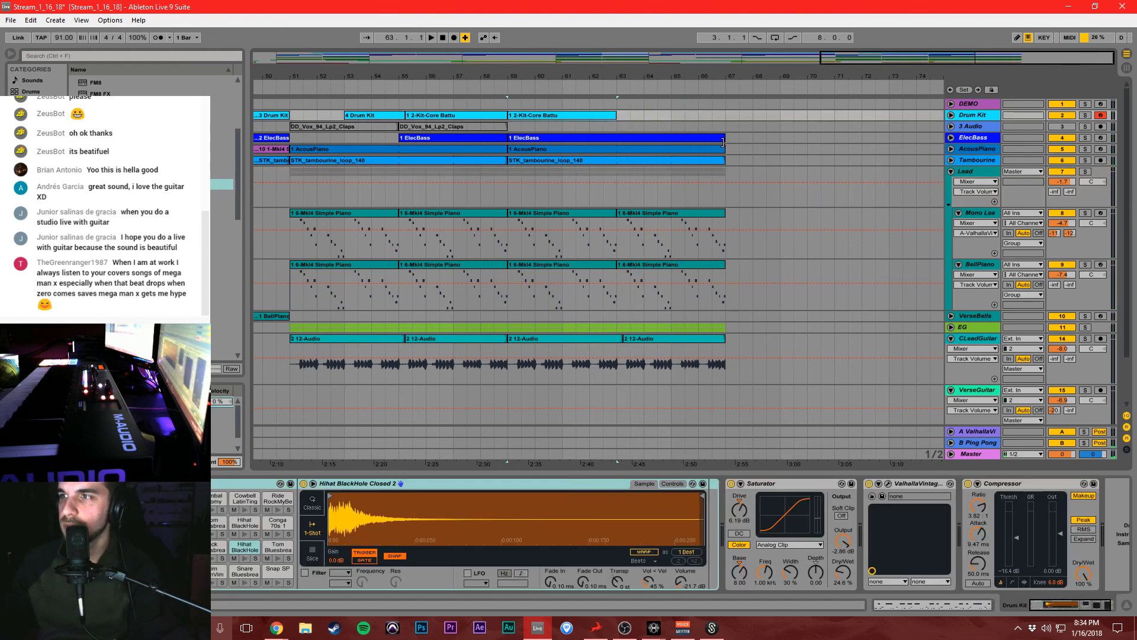
pyautogui.moveTo(722, 142); pyautogui.dragTo(618, 139)
pyautogui.click(599, 126)
pyautogui.press('space')
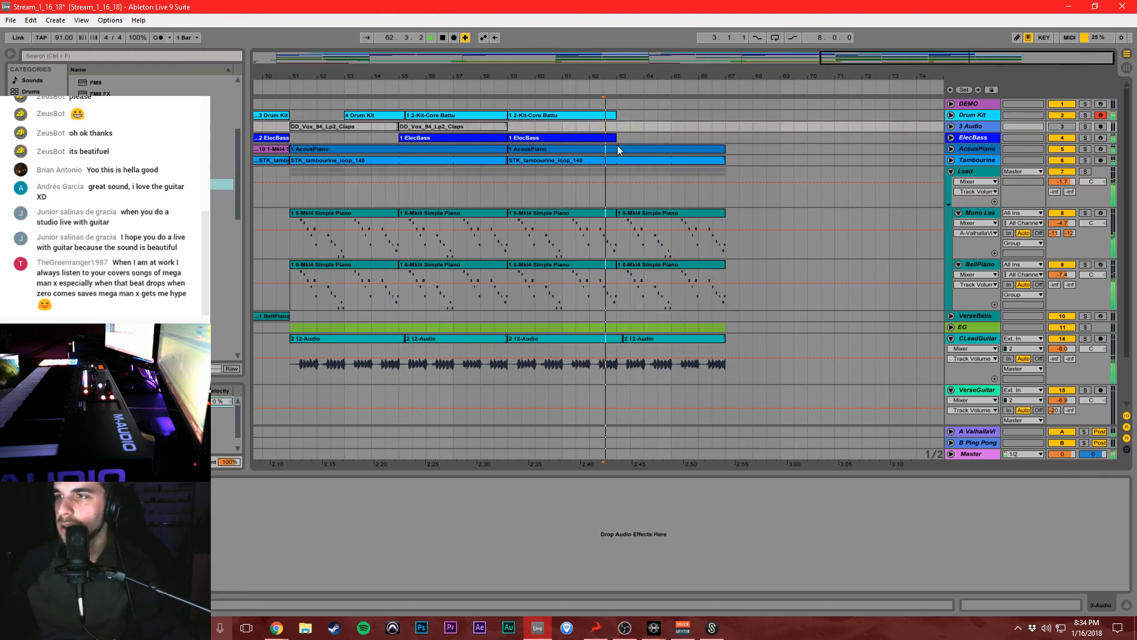
# Delete the final bar, from bar 66 to 67, of the CLeadGuitar clip and its EG group.
pyautogui.scroll(-4, 801, 208)
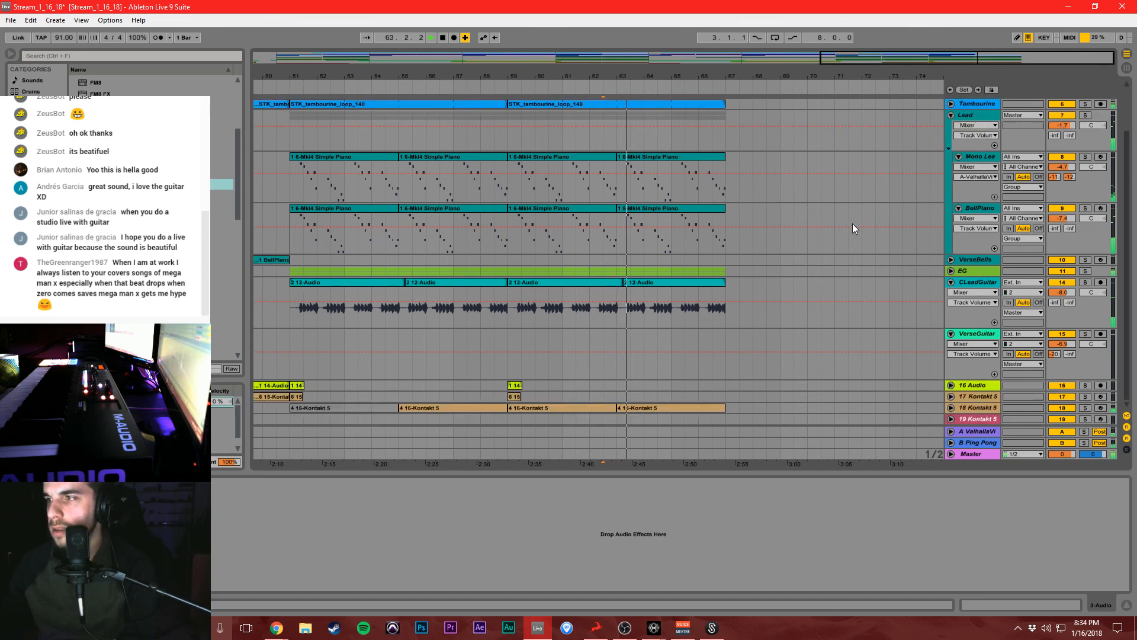
pyautogui.scroll(2, 851, 228)
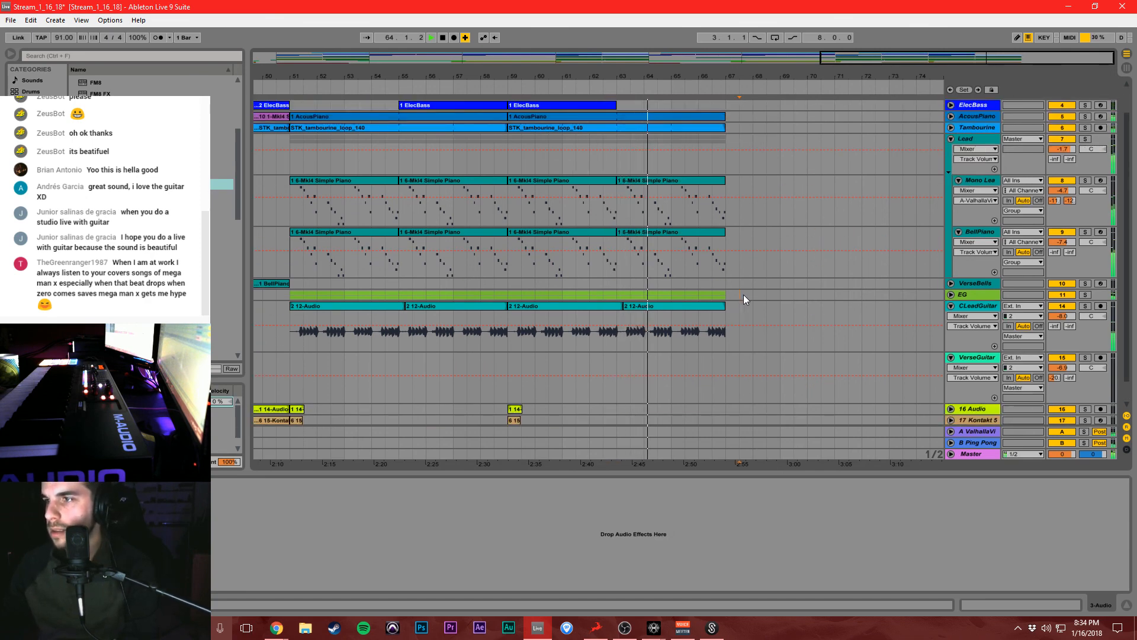
pyautogui.moveTo(744, 294); pyautogui.dragTo(699, 329)
pyautogui.press('Delete')
pyautogui.press('Delete')
pyautogui.scroll(-2, 742, 317)
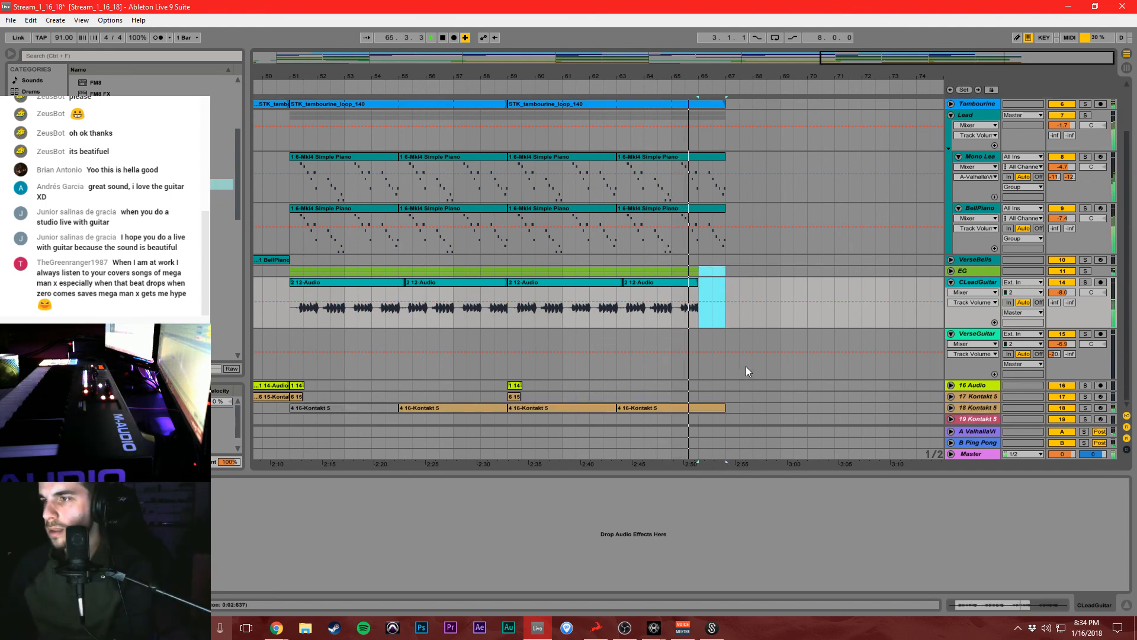
pyautogui.click(747, 300)
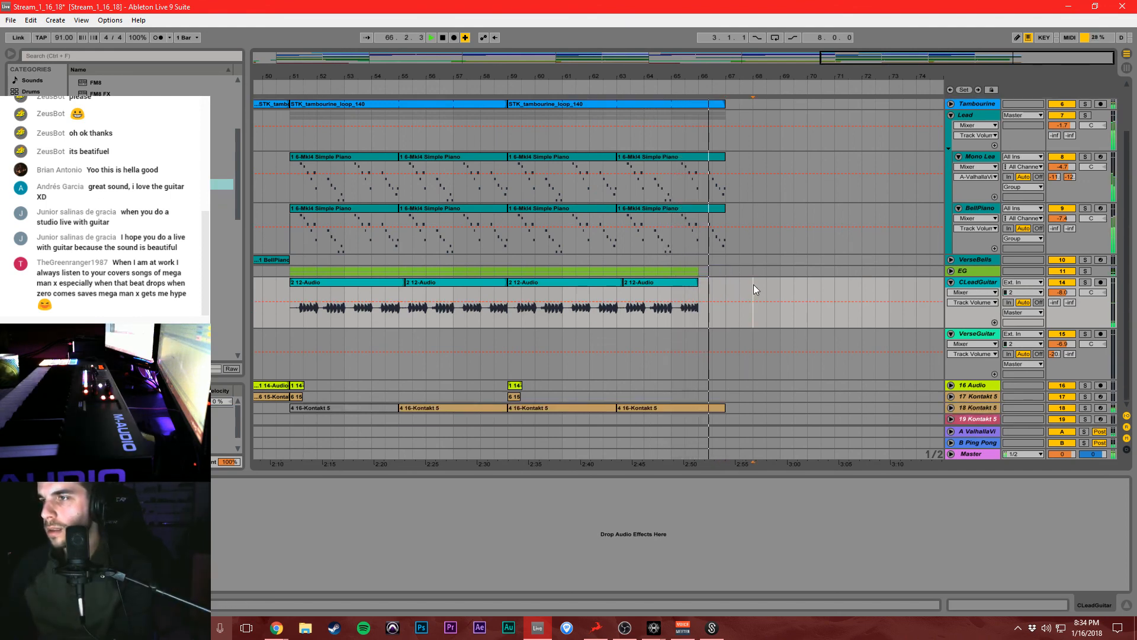
# Shorten the last Tambourine clip to end at bar 66 and replay the song's ending from bar 65.
pyautogui.scroll(4, 754, 284)
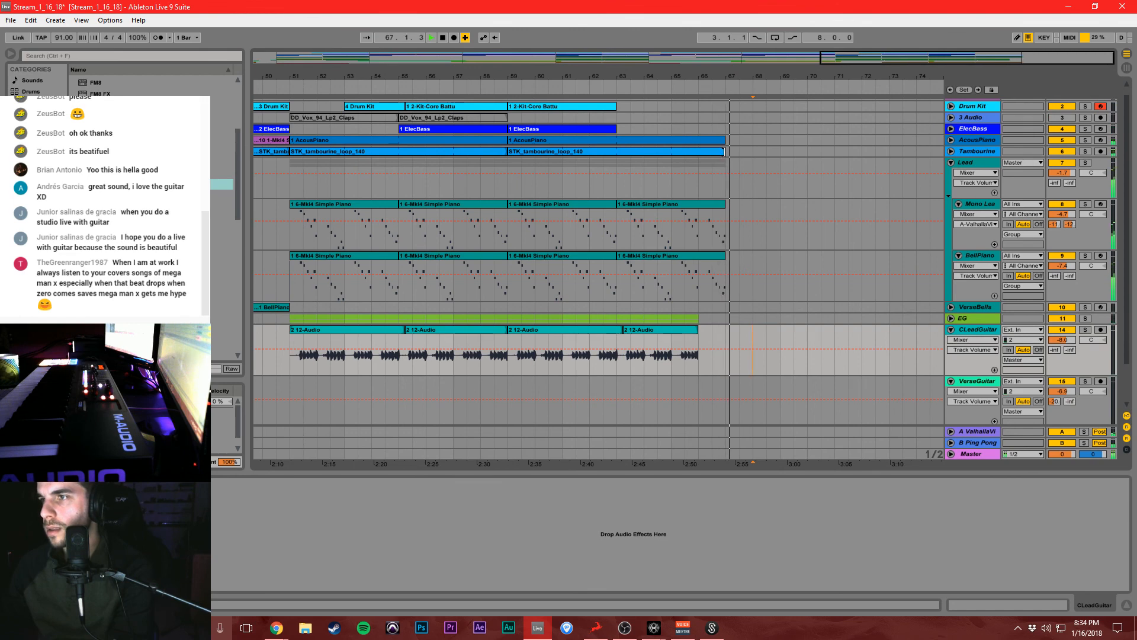
pyautogui.moveTo(724, 151); pyautogui.dragTo(696, 153)
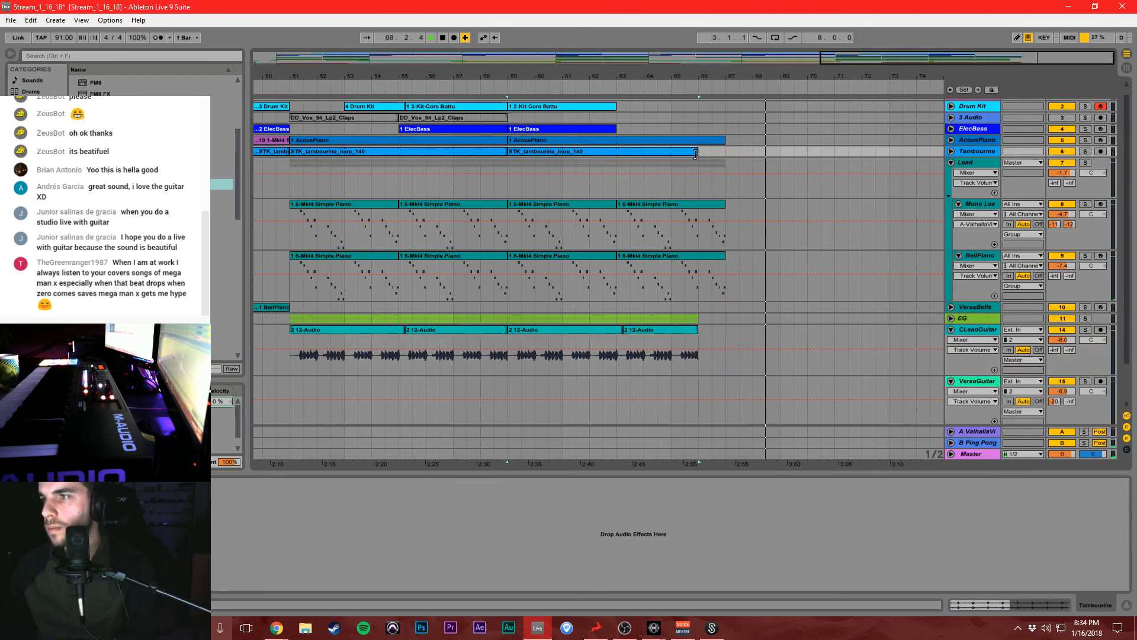
pyautogui.click(669, 170)
pyautogui.scroll(1, 711, 181)
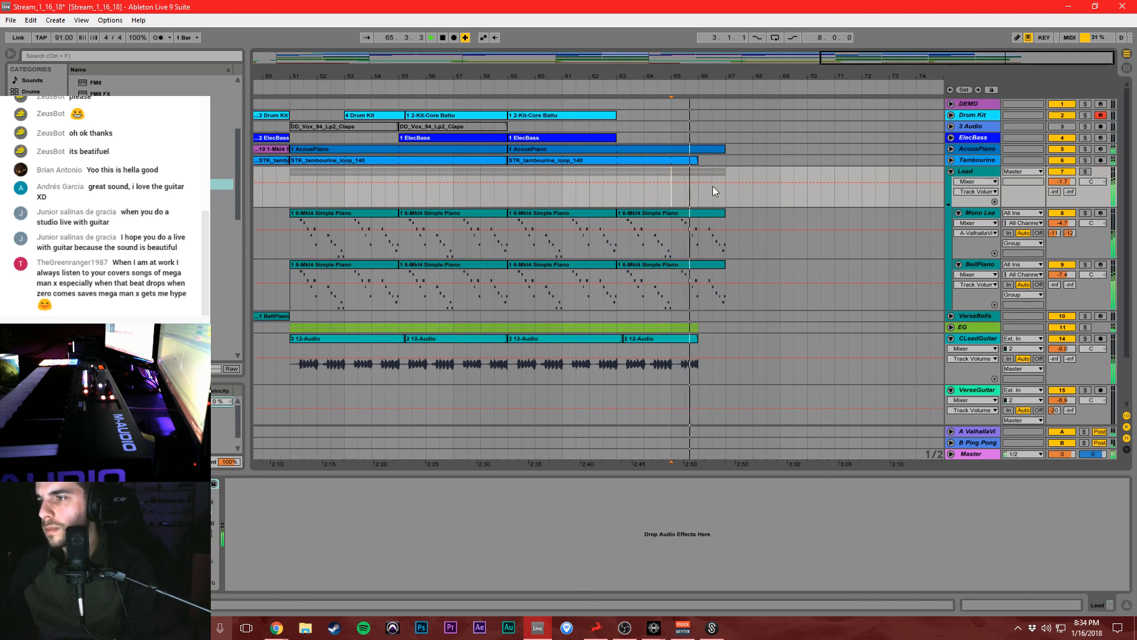
# Delete the last bar, from bar 66 to 67, of the 18 Kontakt 5 clip and replay the ending from bar 66.
pyautogui.moveTo(698, 78); pyautogui.dragTo(690, 112)
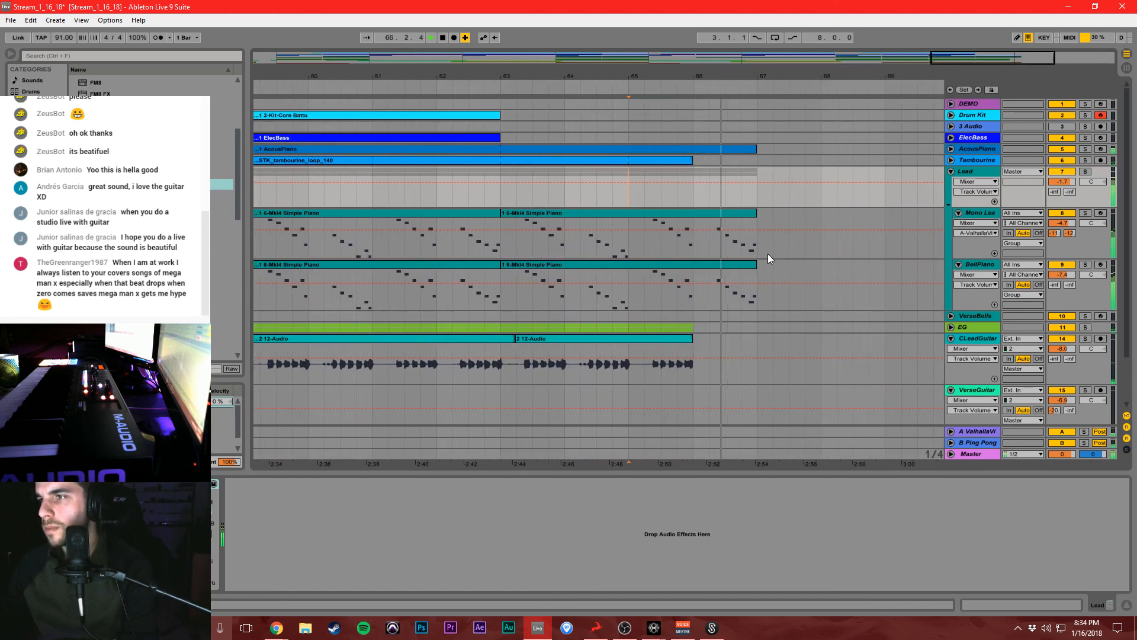
pyautogui.scroll(-3, 745, 316)
pyautogui.moveTo(698, 396); pyautogui.dragTo(761, 411)
pyautogui.click(675, 397)
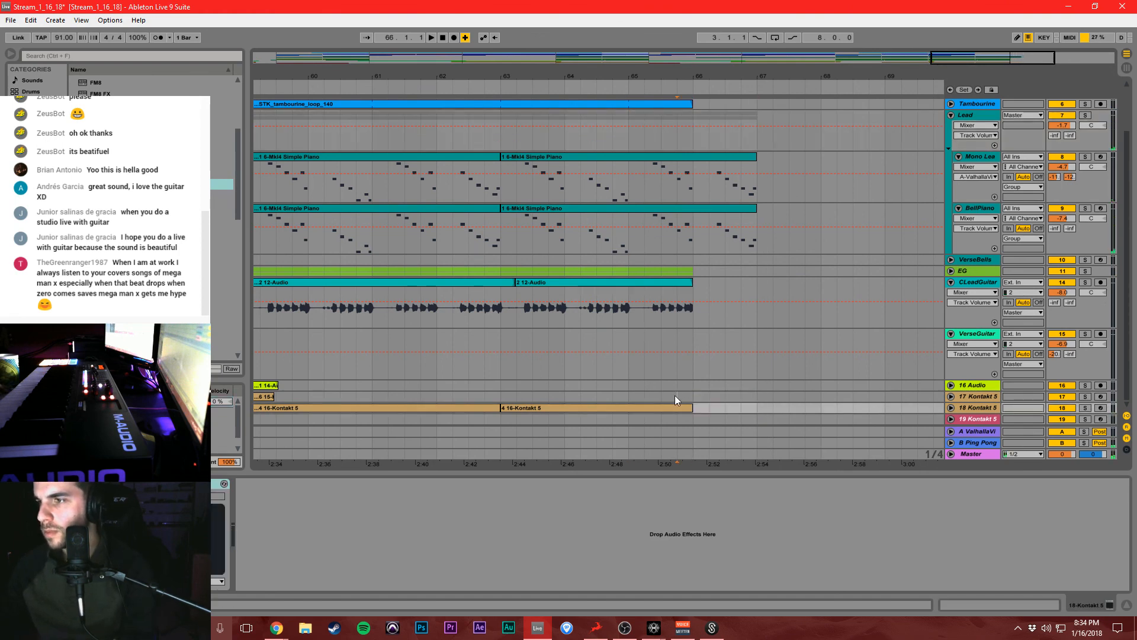
pyautogui.press('space')
# Extend the end of the last AcousPiano clip one beat past bar 67, to 67.2.
pyautogui.scroll(3, 711, 349)
pyautogui.click(761, 149)
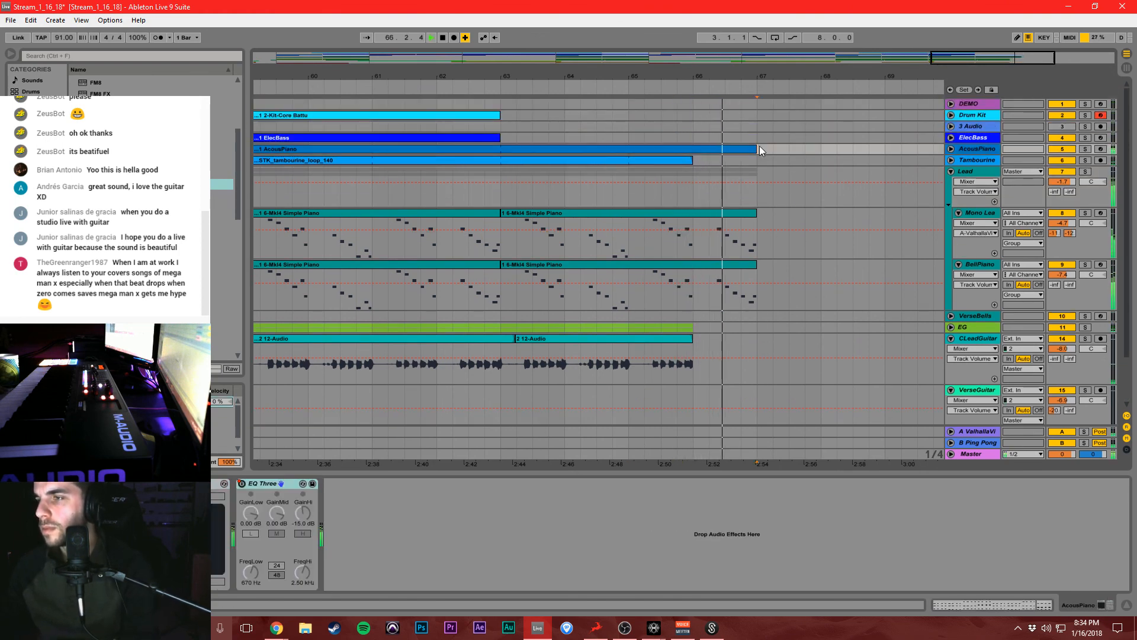
pyautogui.moveTo(755, 148); pyautogui.dragTo(768, 149)
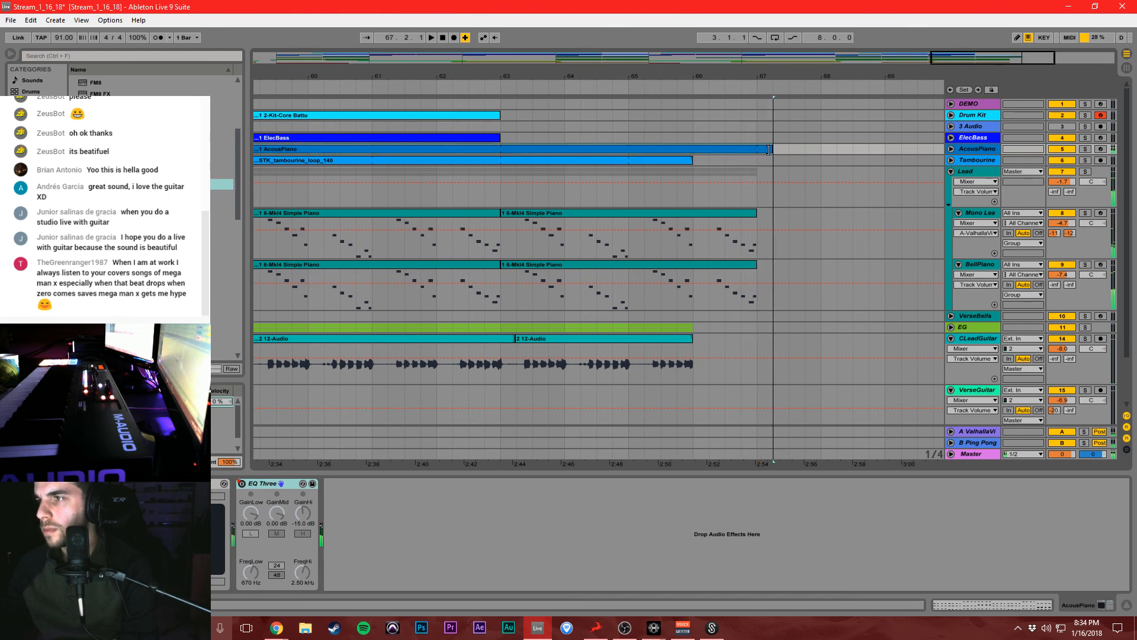
pyautogui.click(759, 164)
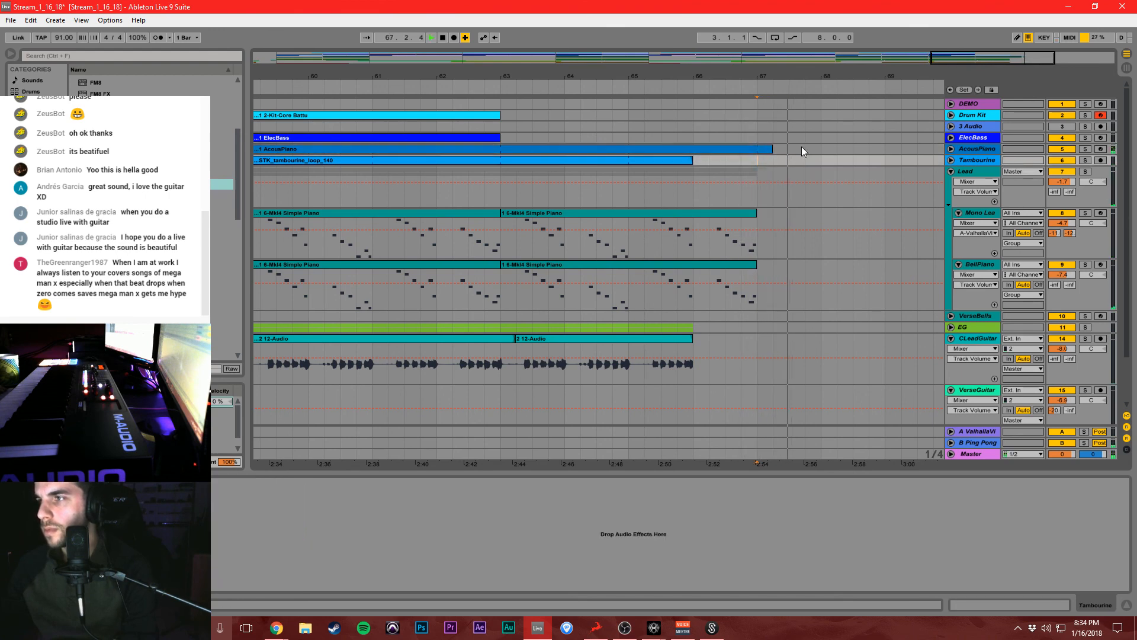
# Split the AcousPiano clip at bar 67 and delete the second chord from the new one-beat clip.
pyautogui.click(950, 150)
pyautogui.click(765, 151)
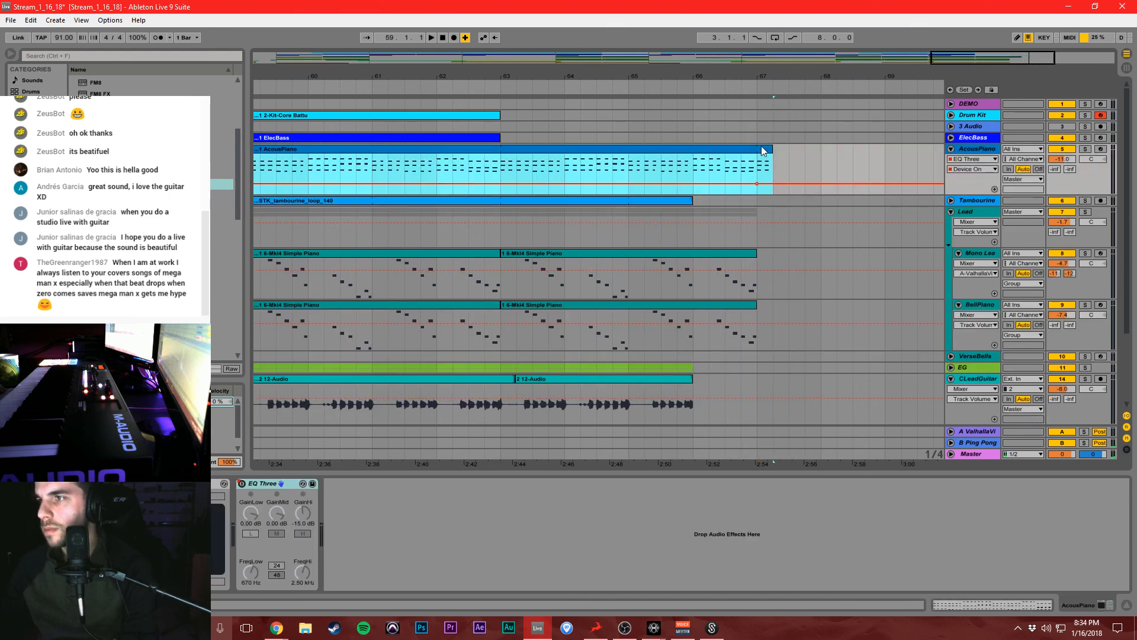
pyautogui.moveTo(773, 160); pyautogui.dragTo(758, 160)
pyautogui.hotkey('ctrl', 'e')
pyautogui.click(763, 151)
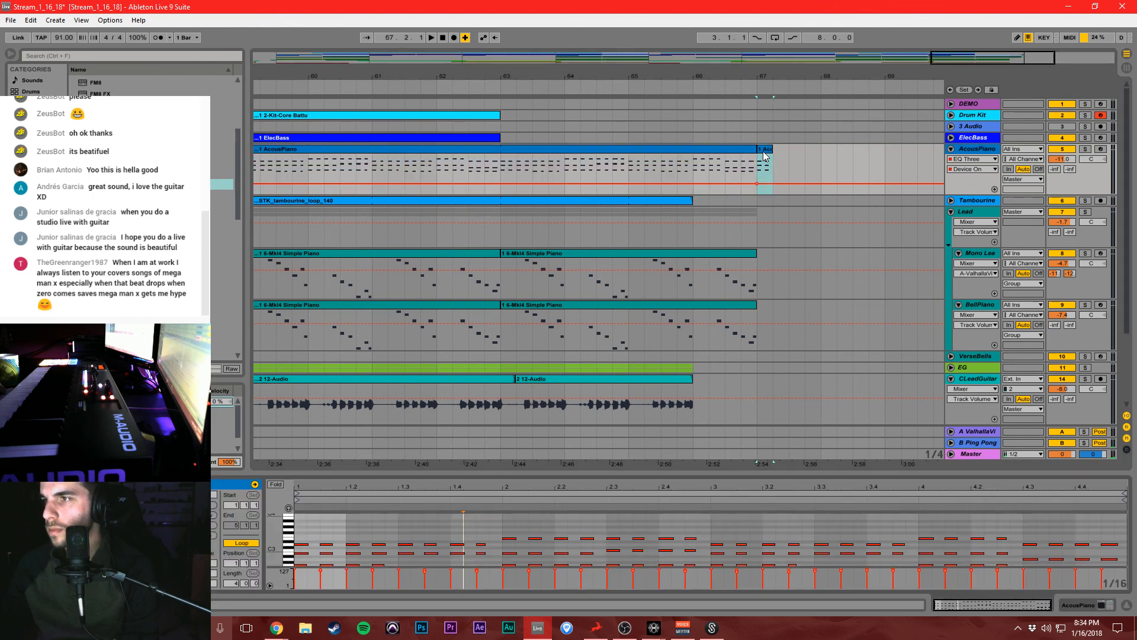
pyautogui.click(767, 152)
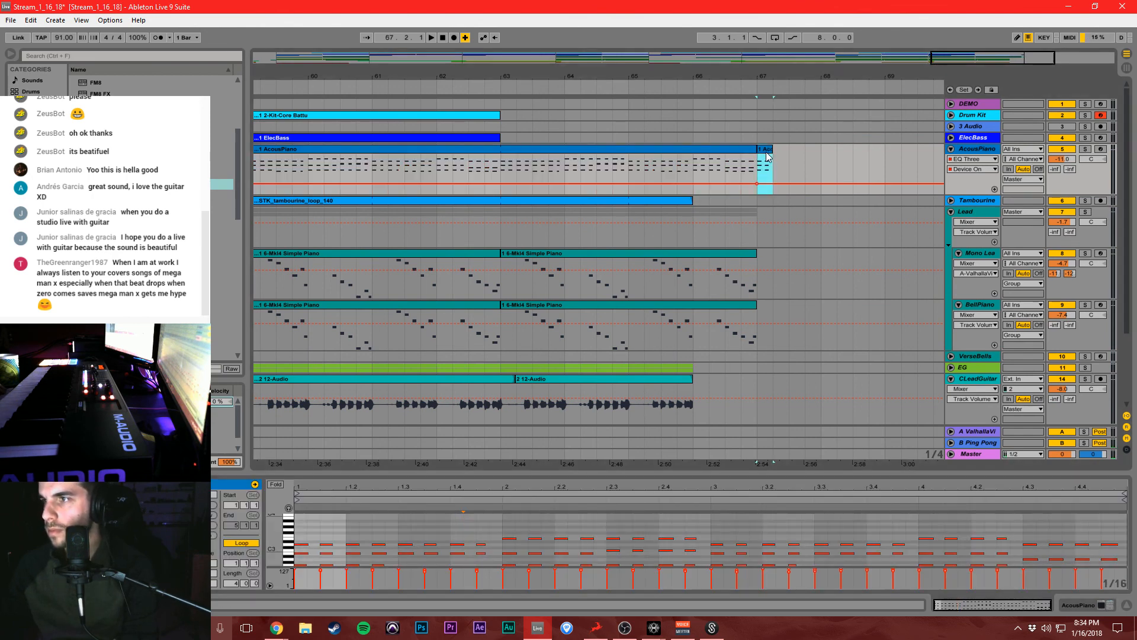
pyautogui.click(770, 160)
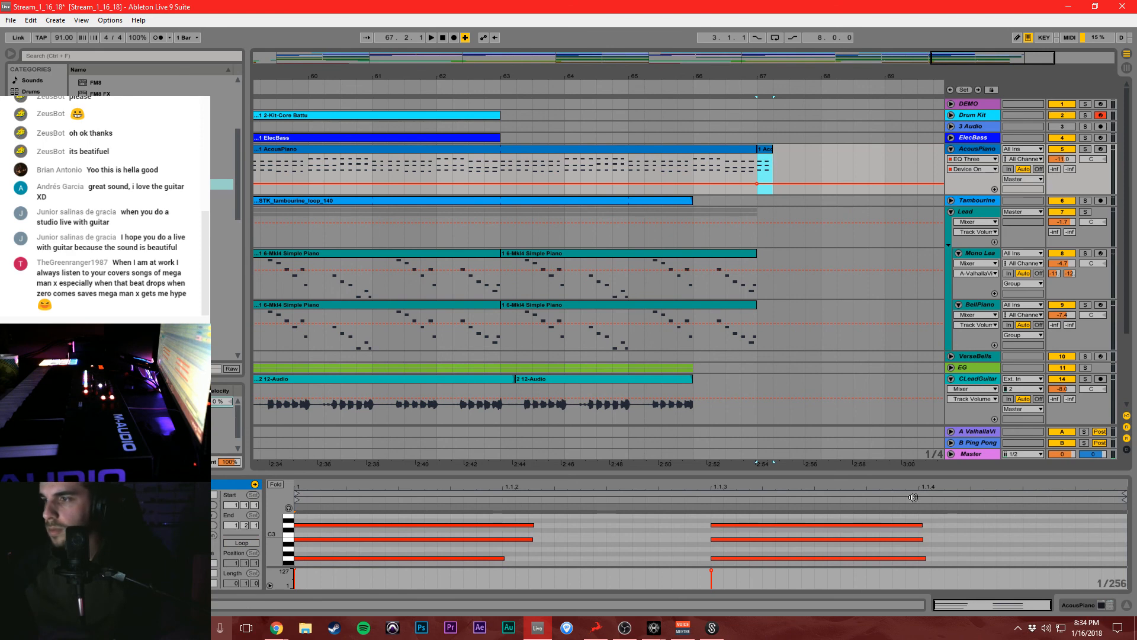
pyautogui.moveTo(913, 497); pyautogui.dragTo(881, 546)
pyautogui.press('Delete')
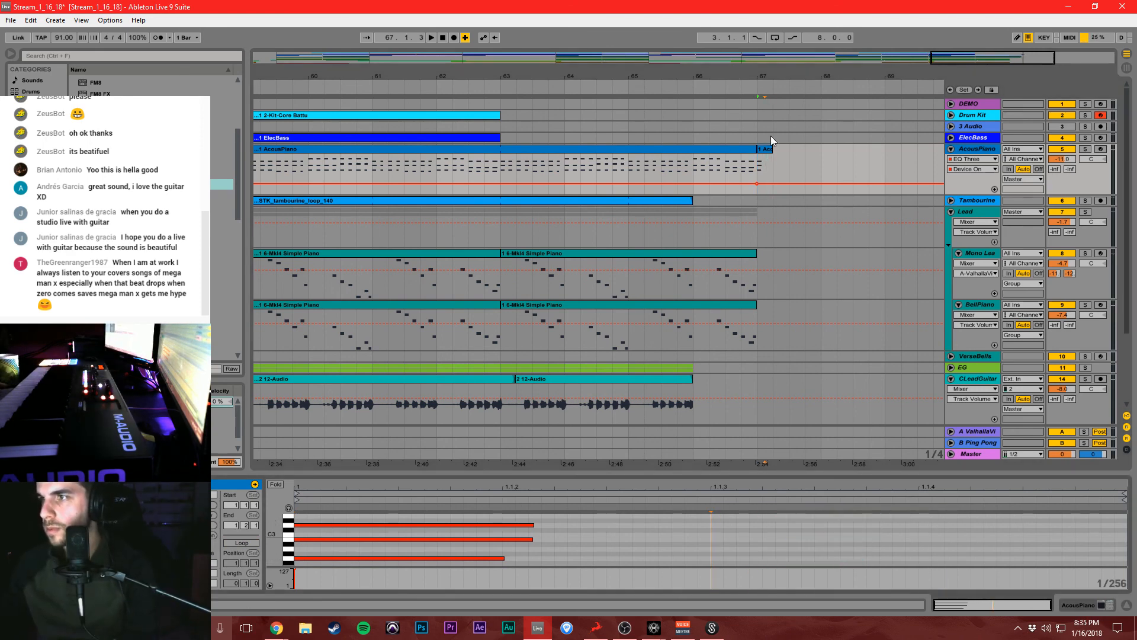
# Insert an empty two-bar MIDI clip on the Drum Kit track from bar 66 to 68.
pyautogui.click(757, 115)
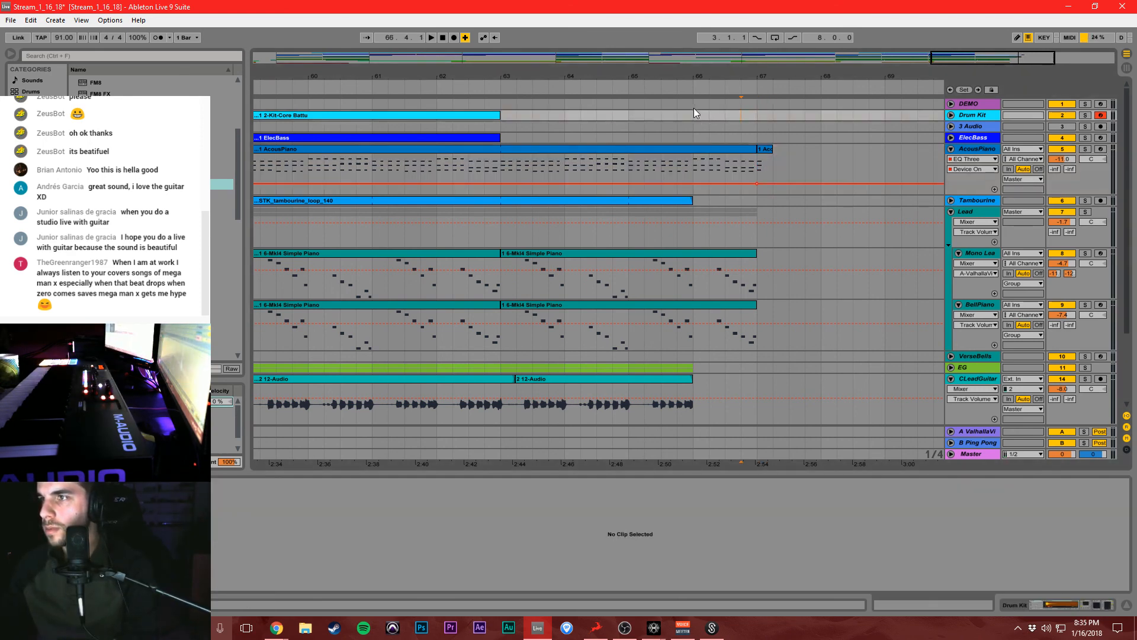
pyautogui.moveTo(695, 113); pyautogui.dragTo(810, 118)
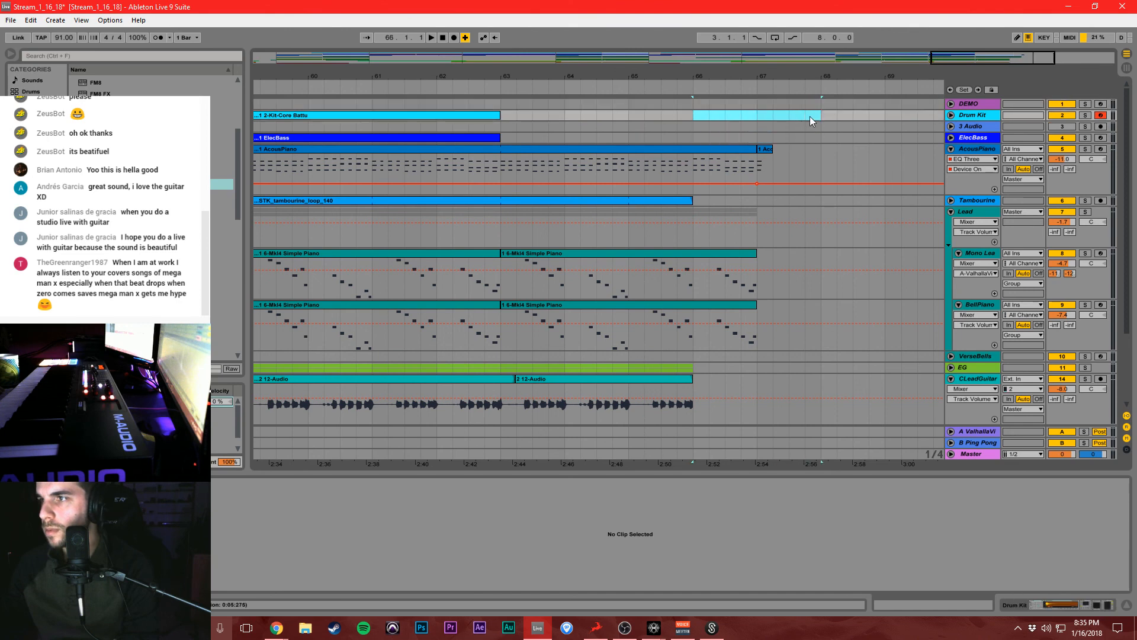
pyautogui.rightClick(810, 117)
pyautogui.press('Escape')
pyautogui.rightClick(816, 116)
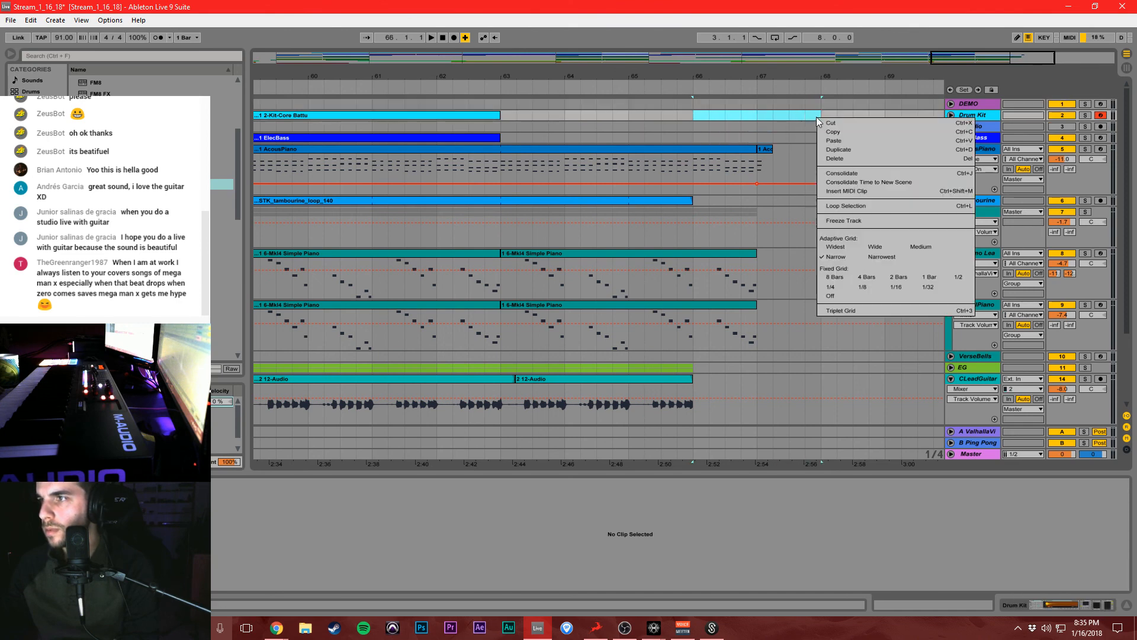
pyautogui.click(844, 190)
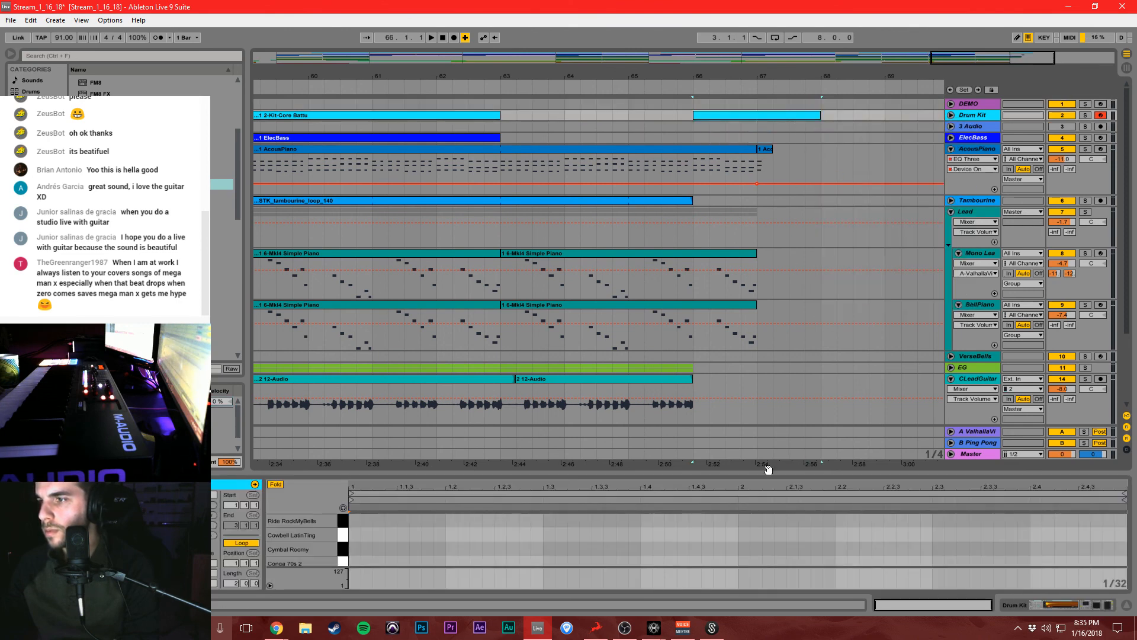
# Record closing hits on the Drum Kit track from bar 65 until just past bar 68, and unfold the track.
pyautogui.click(629, 115)
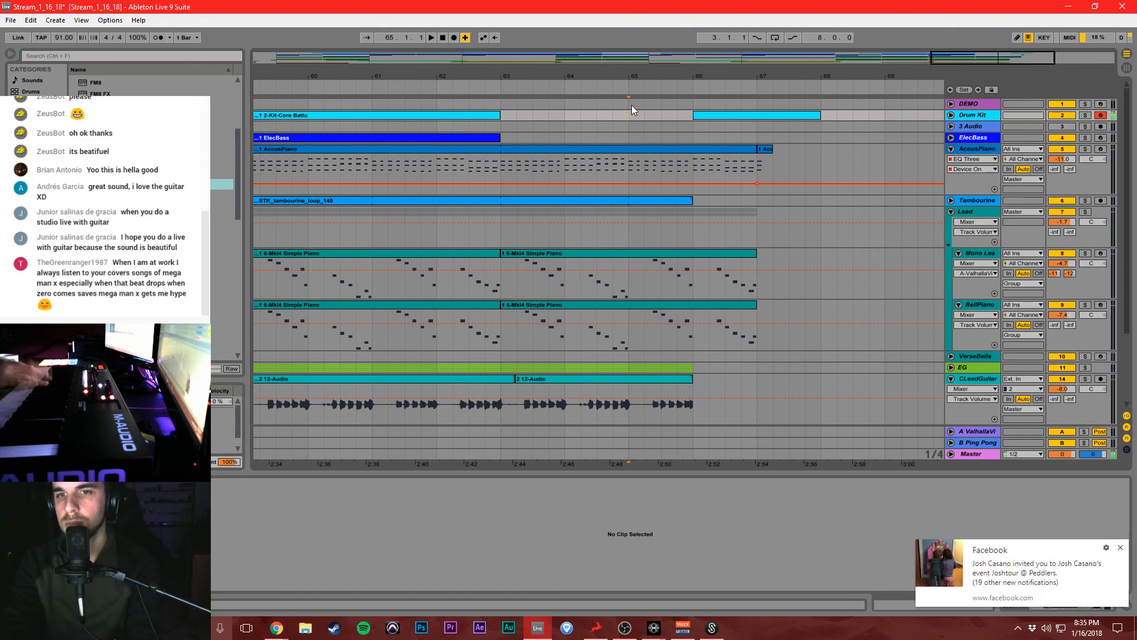
pyautogui.click(1120, 549)
pyautogui.click(454, 37)
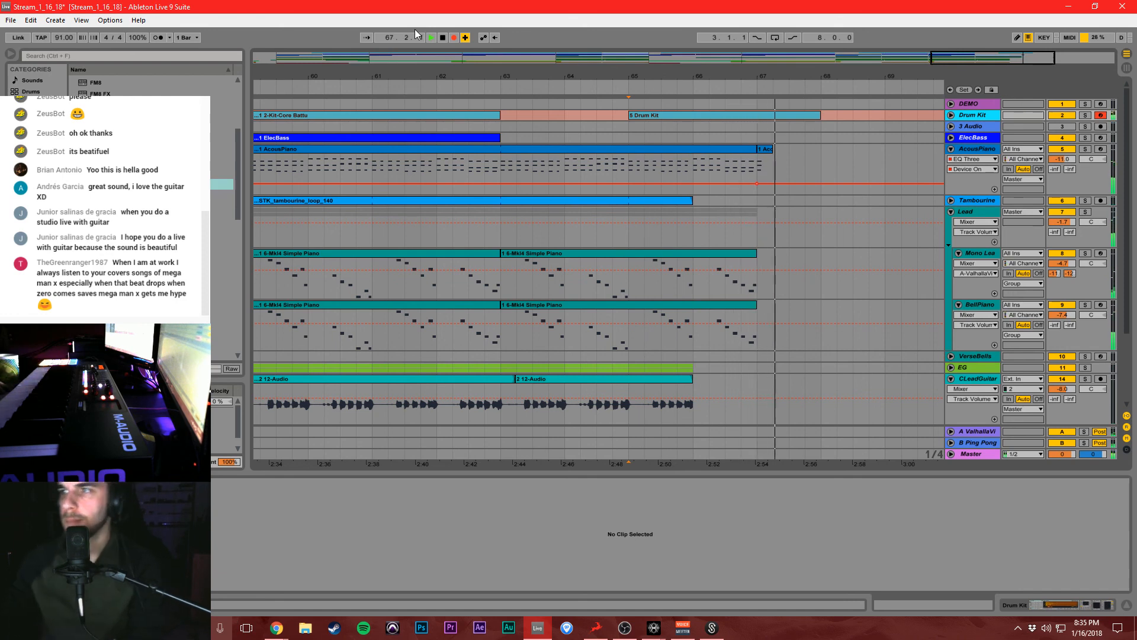
pyautogui.press('space')
pyautogui.click(951, 114)
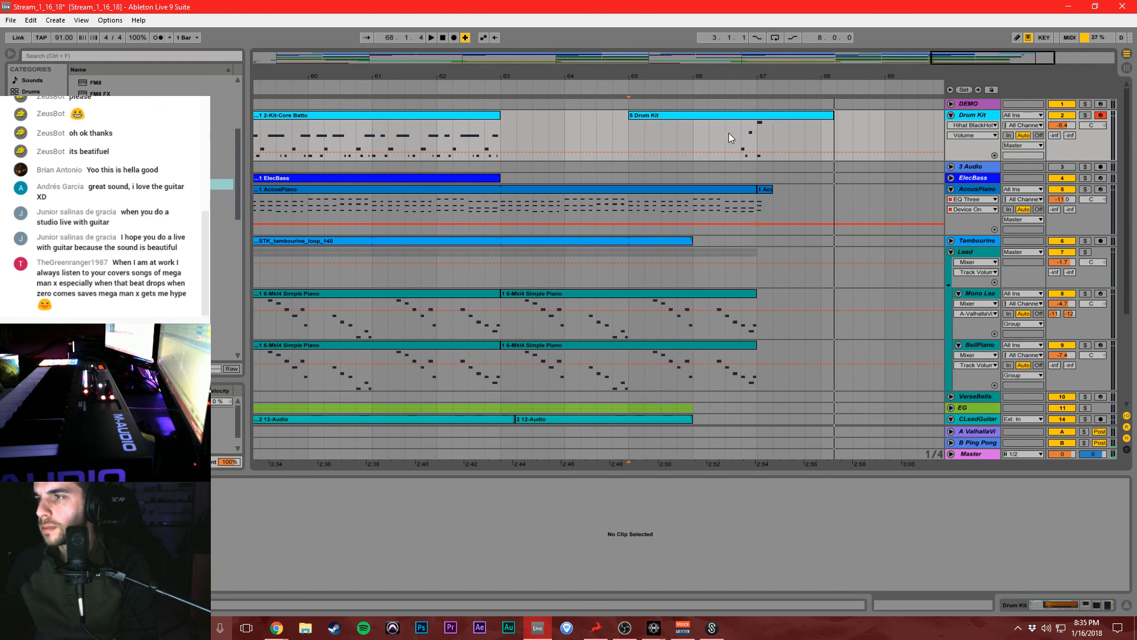
# Arm the ElecBass track and record an ending bass part from bar 66 until about 67.3.
pyautogui.click(707, 177)
pyautogui.click(1101, 178)
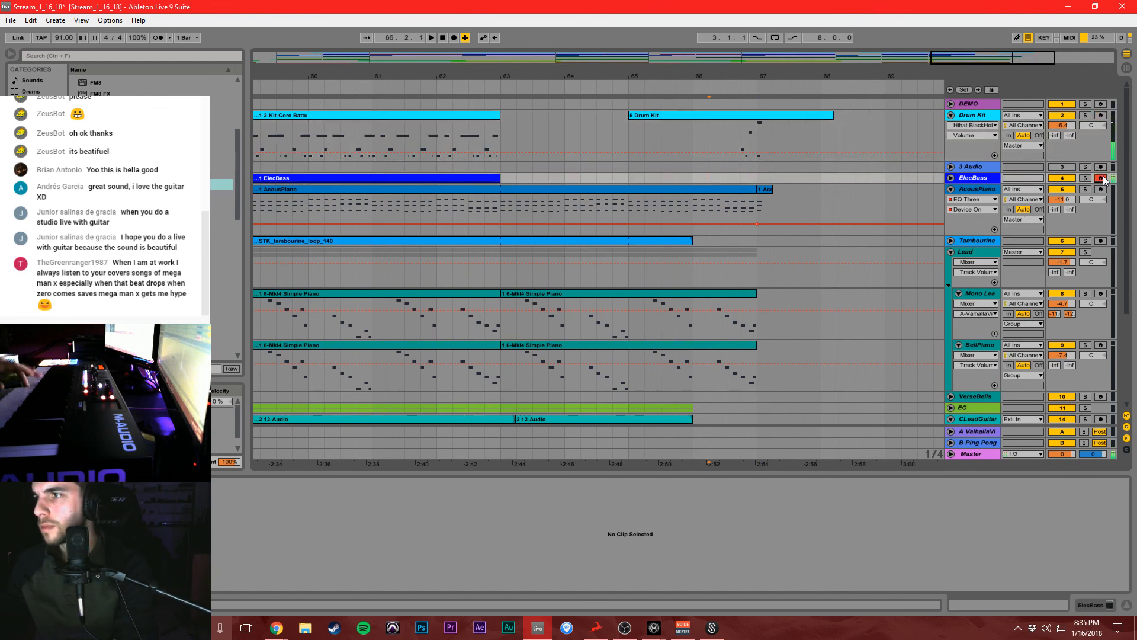
pyautogui.click(453, 38)
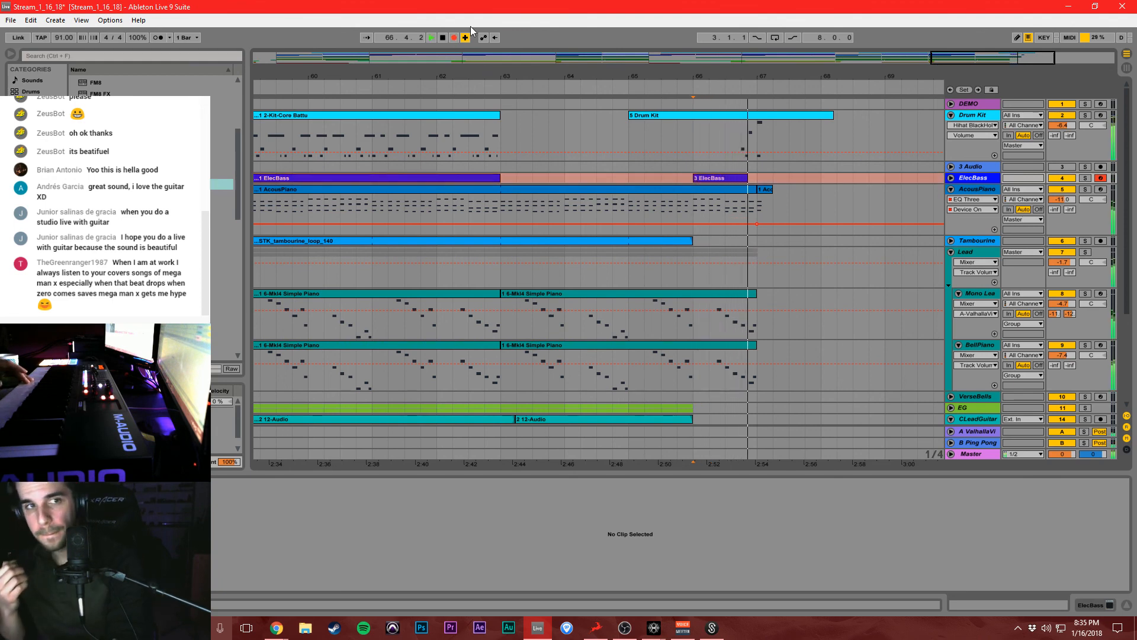
pyautogui.press('space')
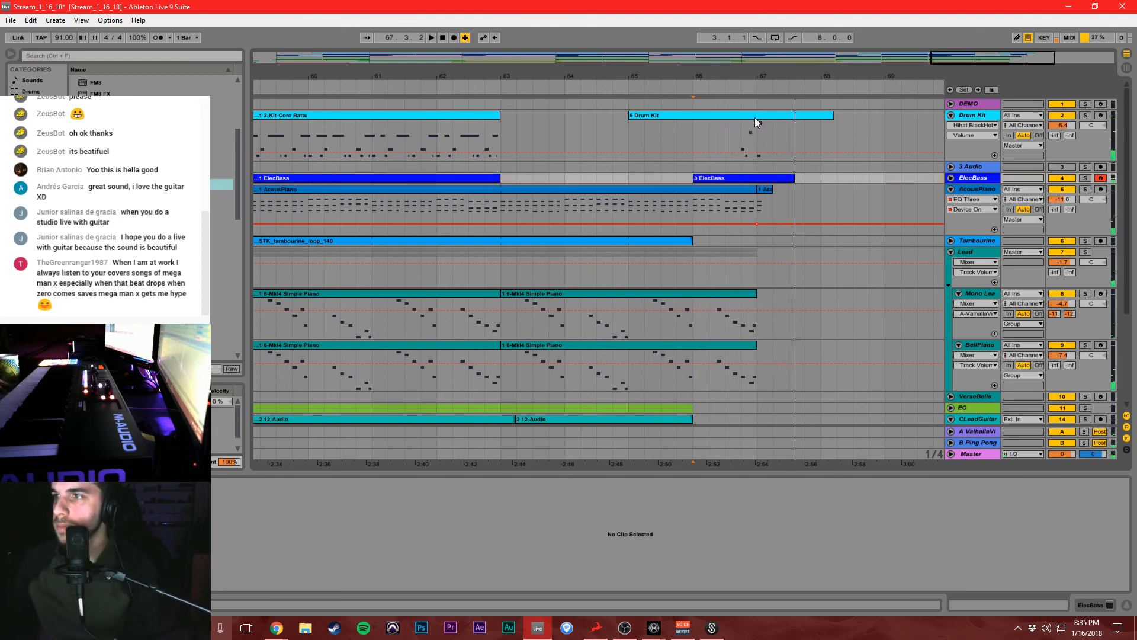
pyautogui.click(748, 119)
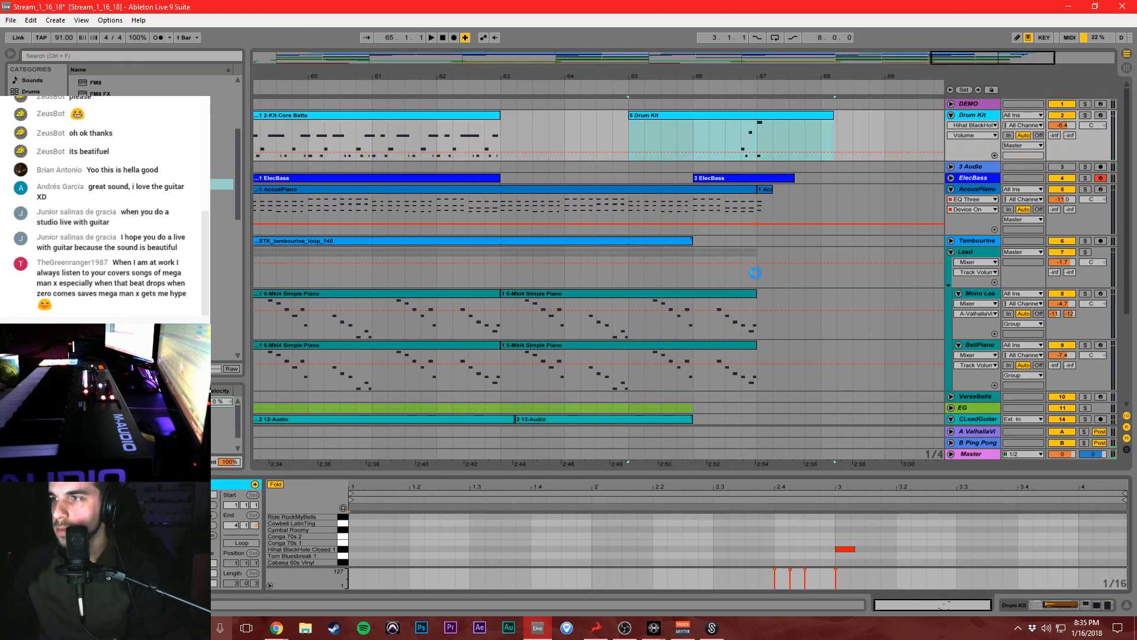
# Automate the B Ping Pong Delay return's Speaker On to switch off at bar 67 and stay off.
pyautogui.scroll(-5, 947, 379)
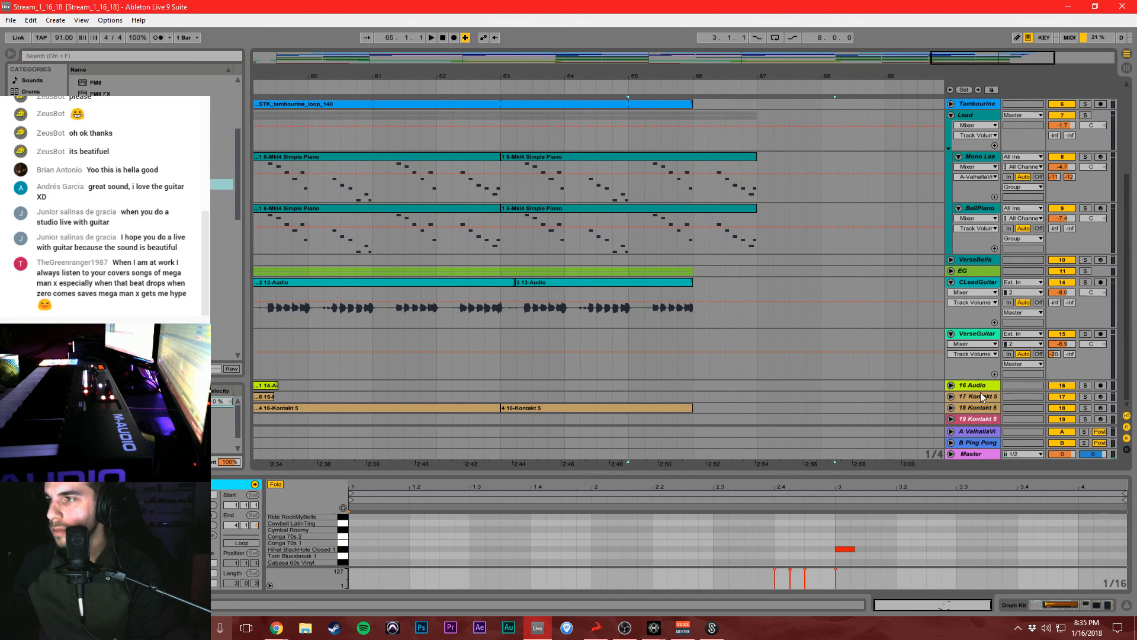
pyautogui.click(951, 443)
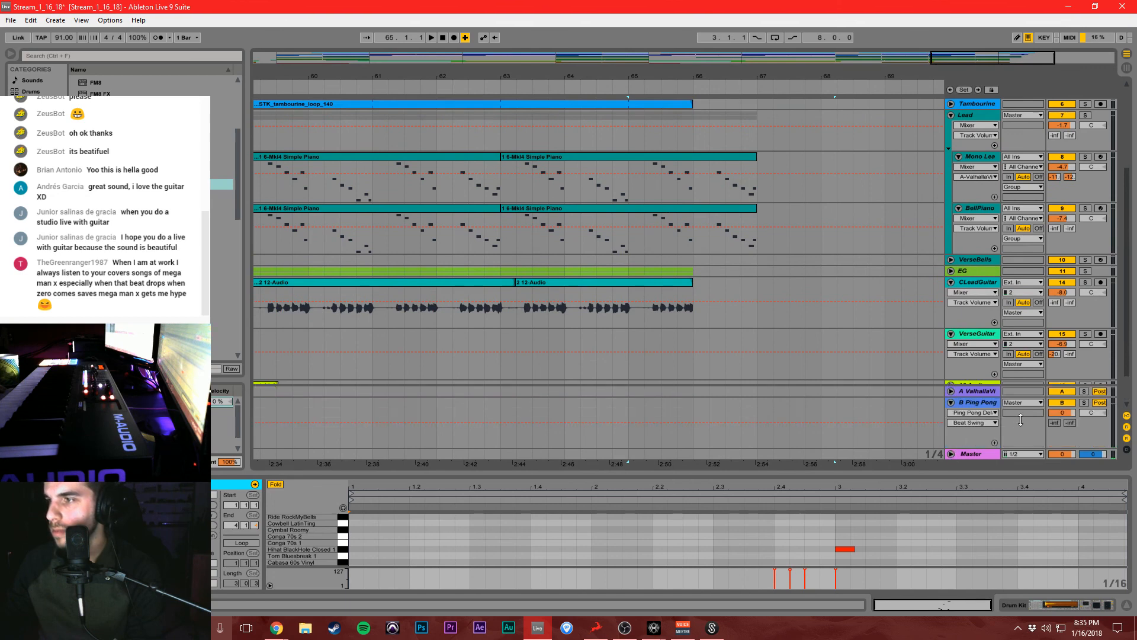
pyautogui.click(1060, 405)
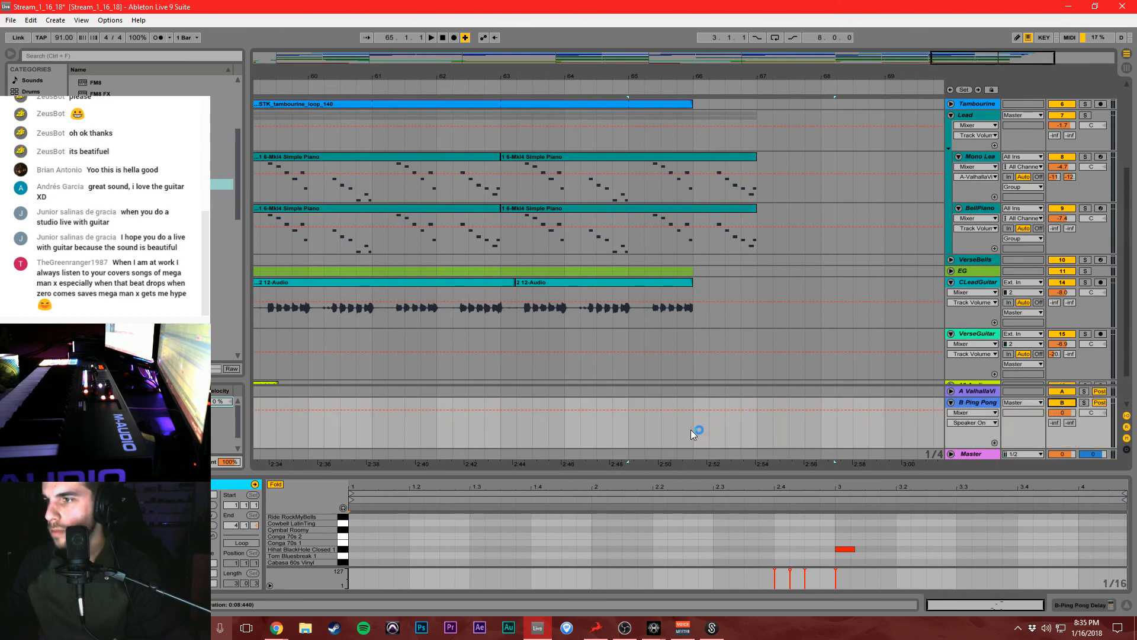
pyautogui.click(693, 425)
pyautogui.moveTo(763, 429); pyautogui.dragTo(925, 435)
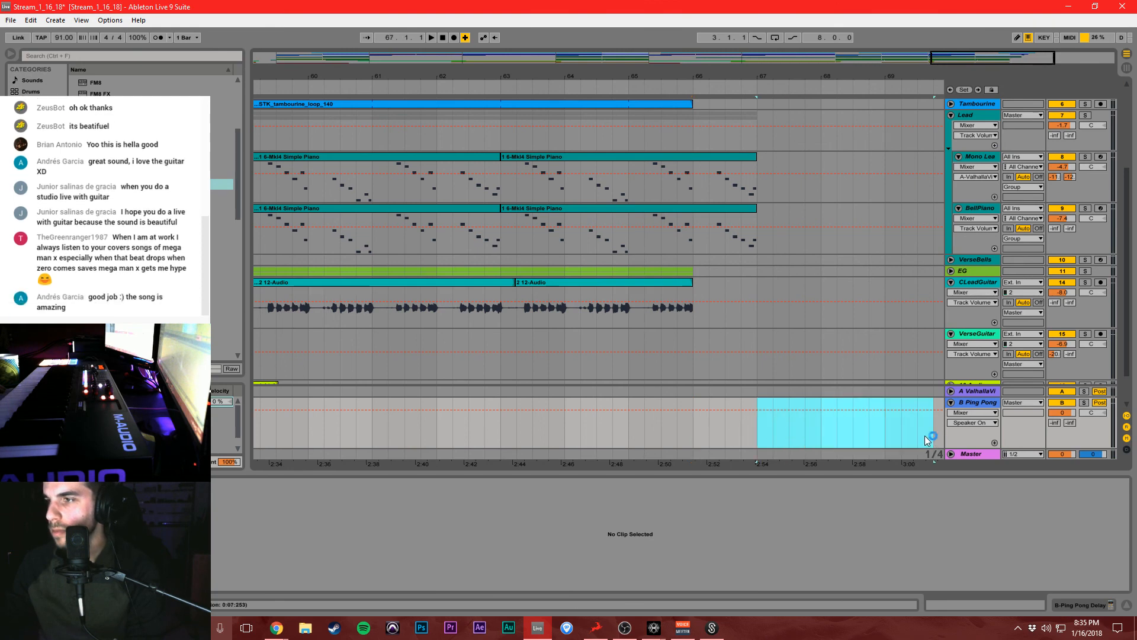
pyautogui.moveTo(833, 414); pyautogui.dragTo(831, 432)
pyautogui.click(822, 411)
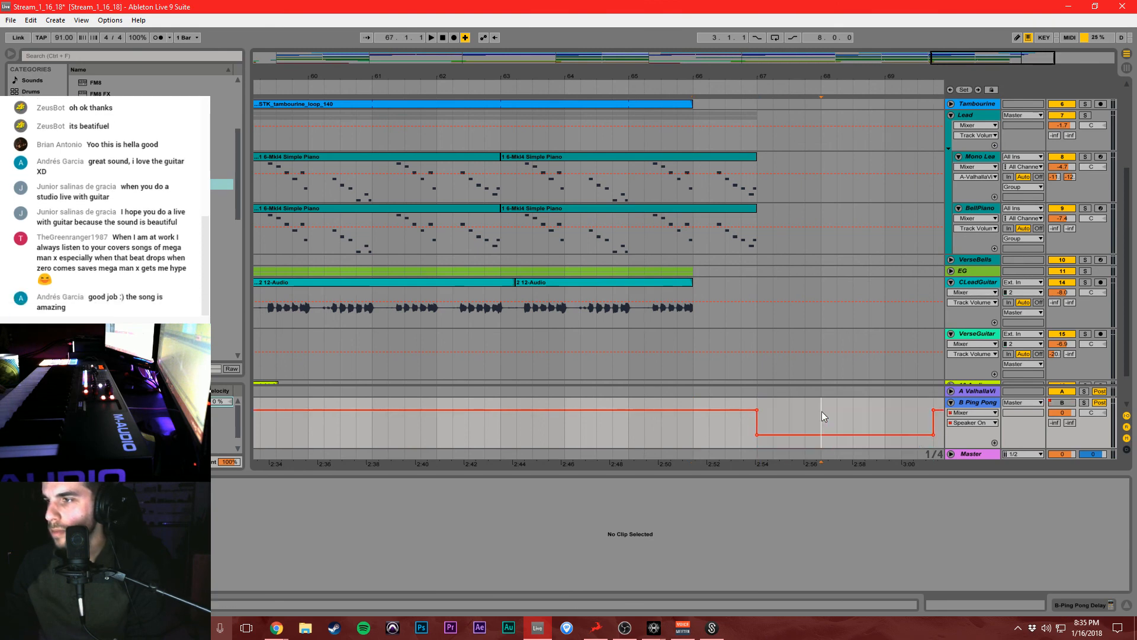
pyautogui.click(934, 411)
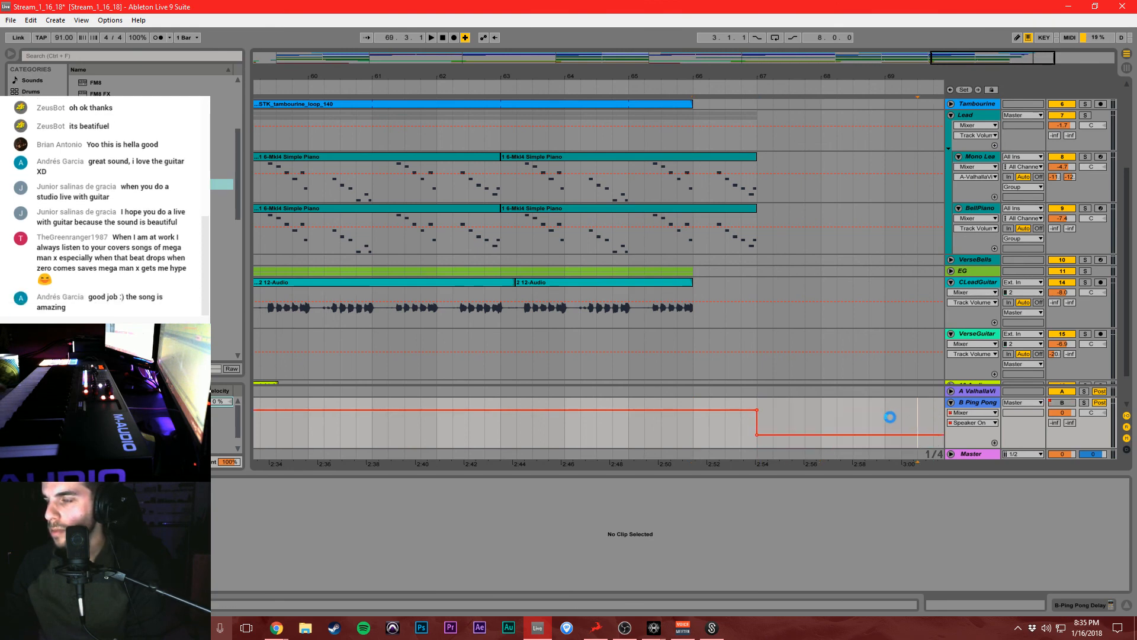
# Play back the song's ending from about bar 61.3 until after bar 67.
pyautogui.moveTo(561, 76); pyautogui.dragTo(564, 59)
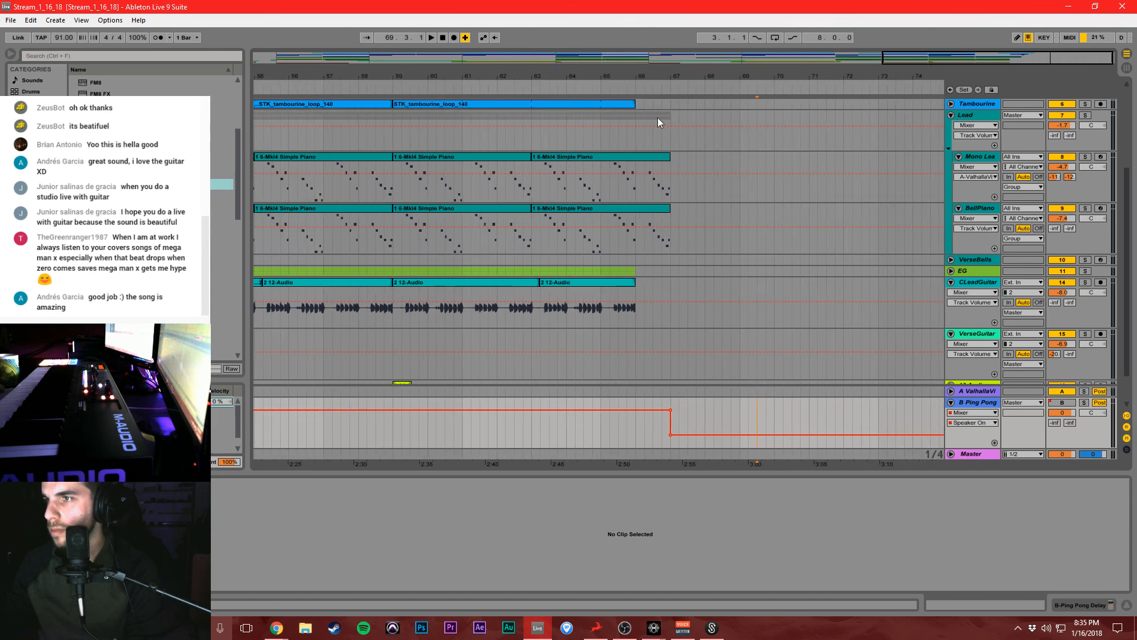
pyautogui.click(485, 127)
pyautogui.press('space')
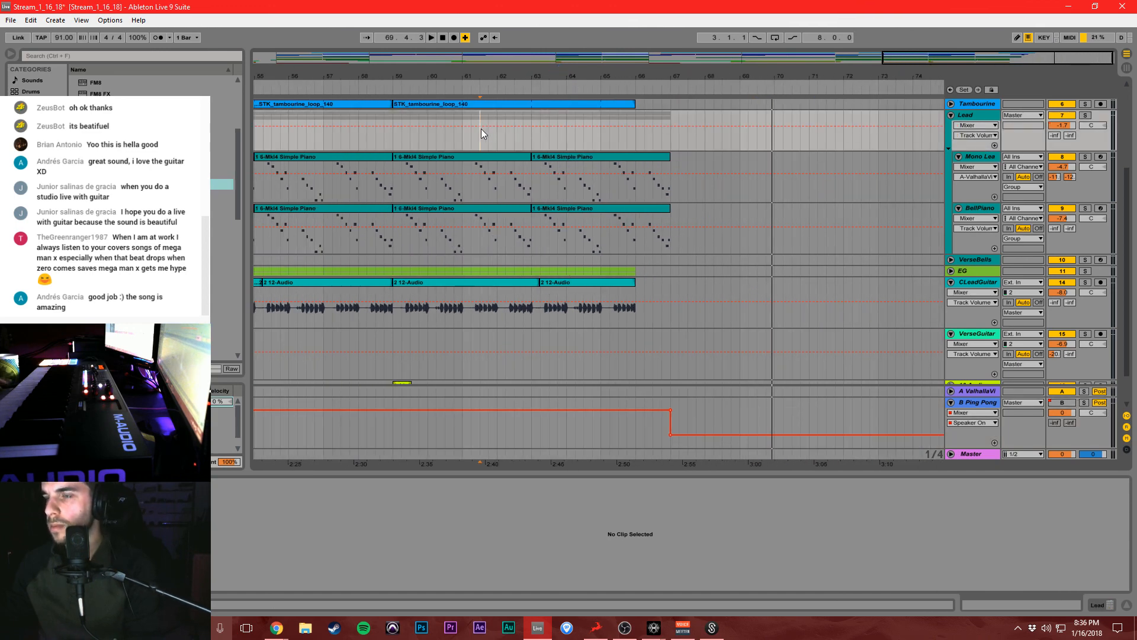
pyautogui.click(481, 129)
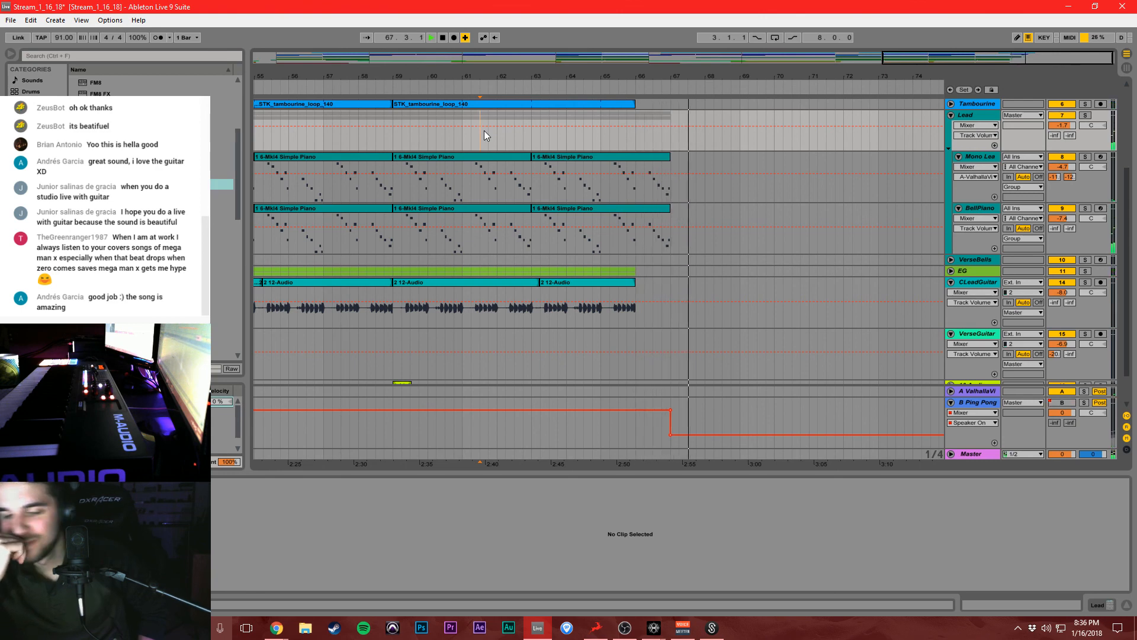
pyautogui.press('space')
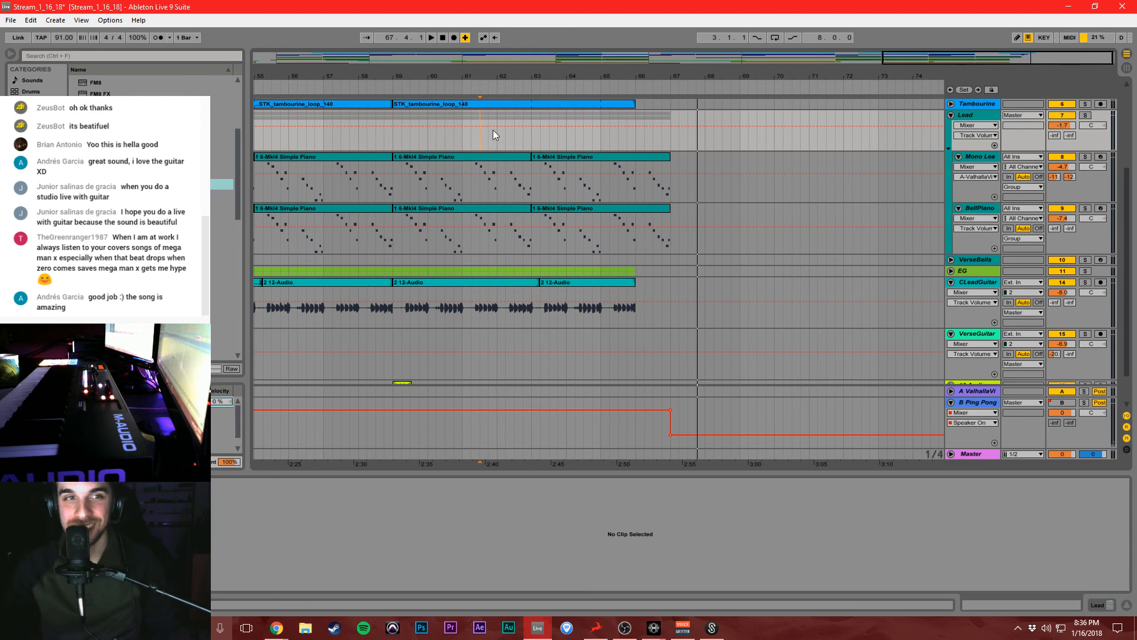
pyautogui.click(773, 200)
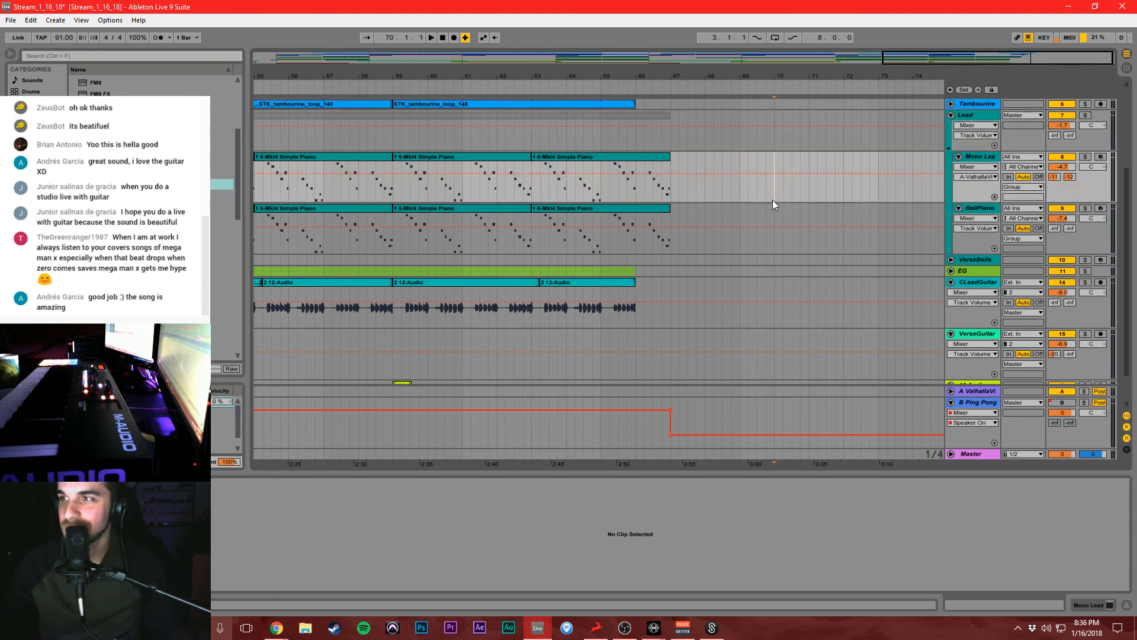
pyautogui.moveTo(581, 81)
pyautogui.mouseDown()
pyautogui.moveTo(700, 77)
pyautogui.moveTo(700, 42)
pyautogui.mouseUp()
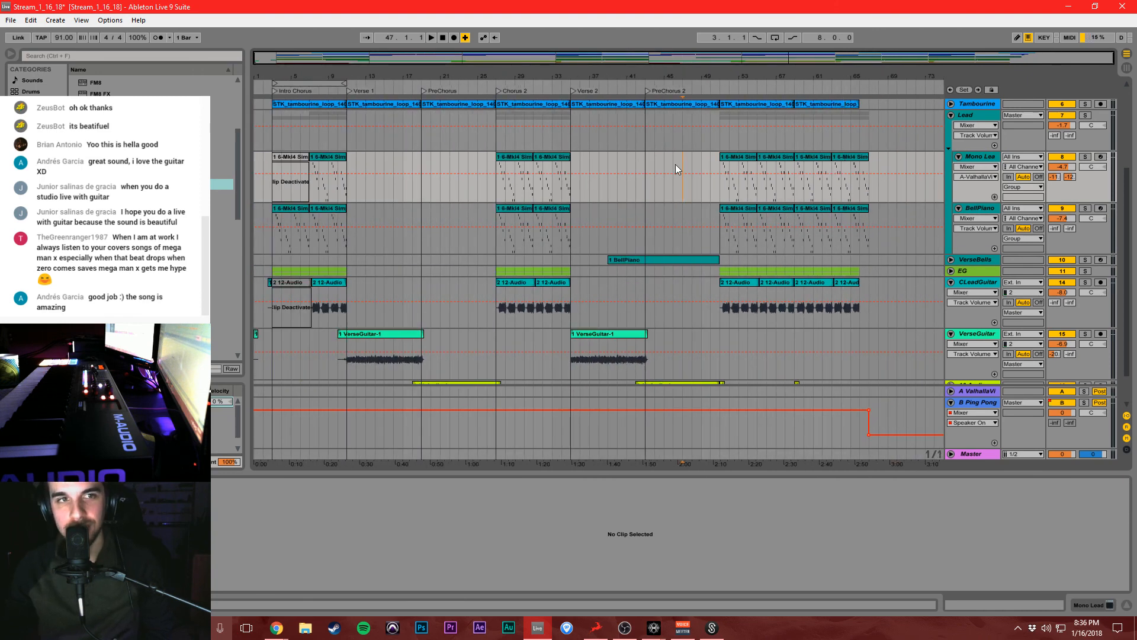
pyautogui.click(617, 195)
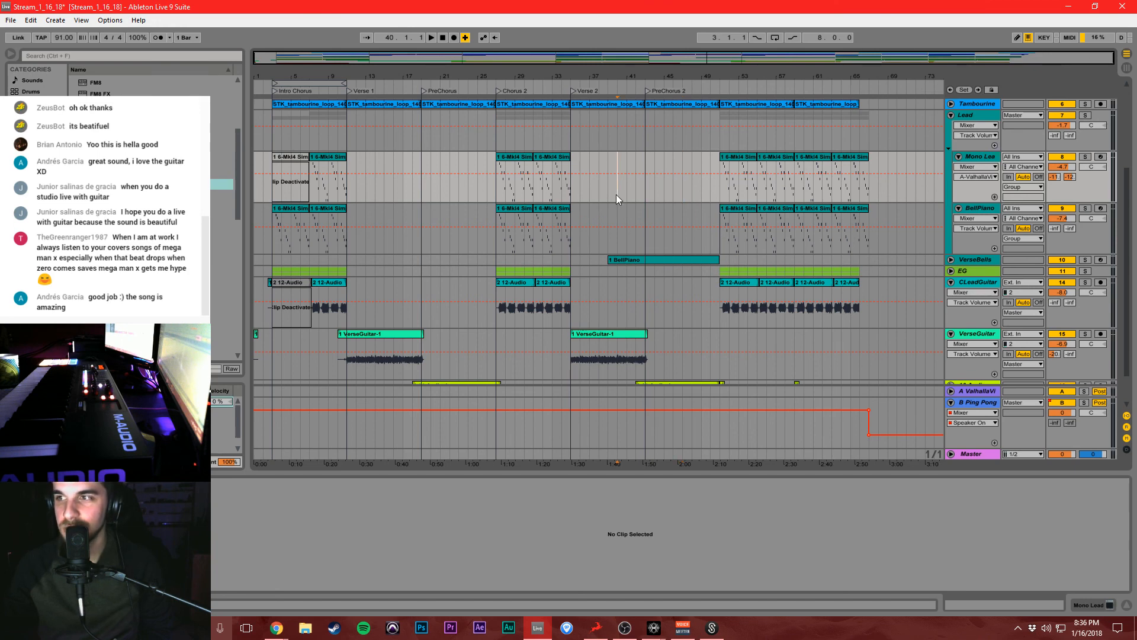
pyautogui.click(605, 197)
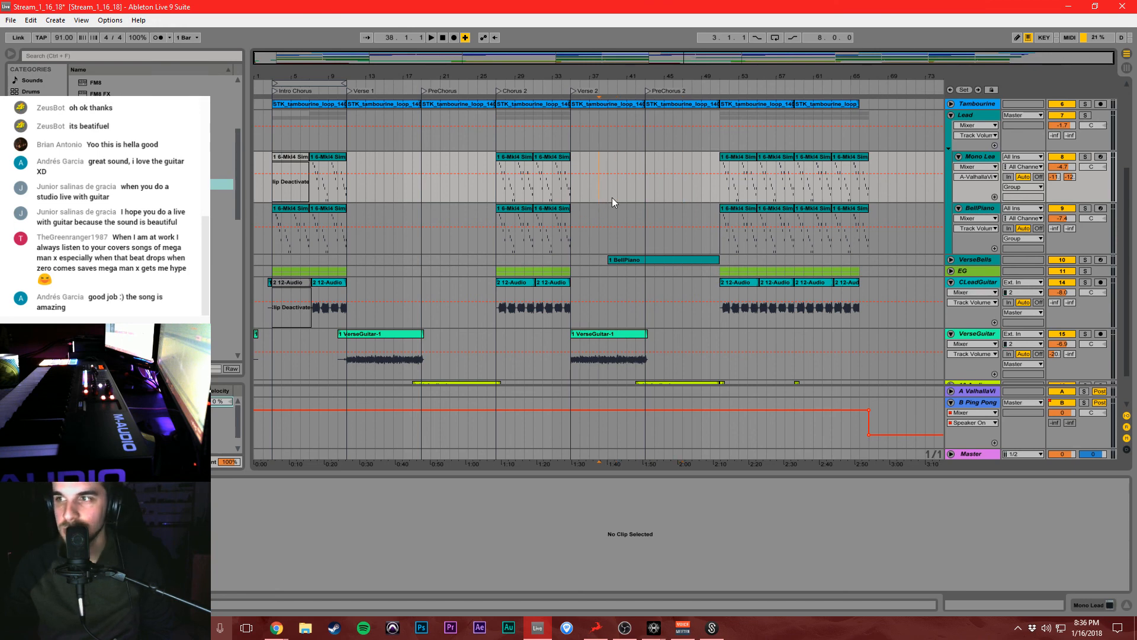
pyautogui.click(599, 201)
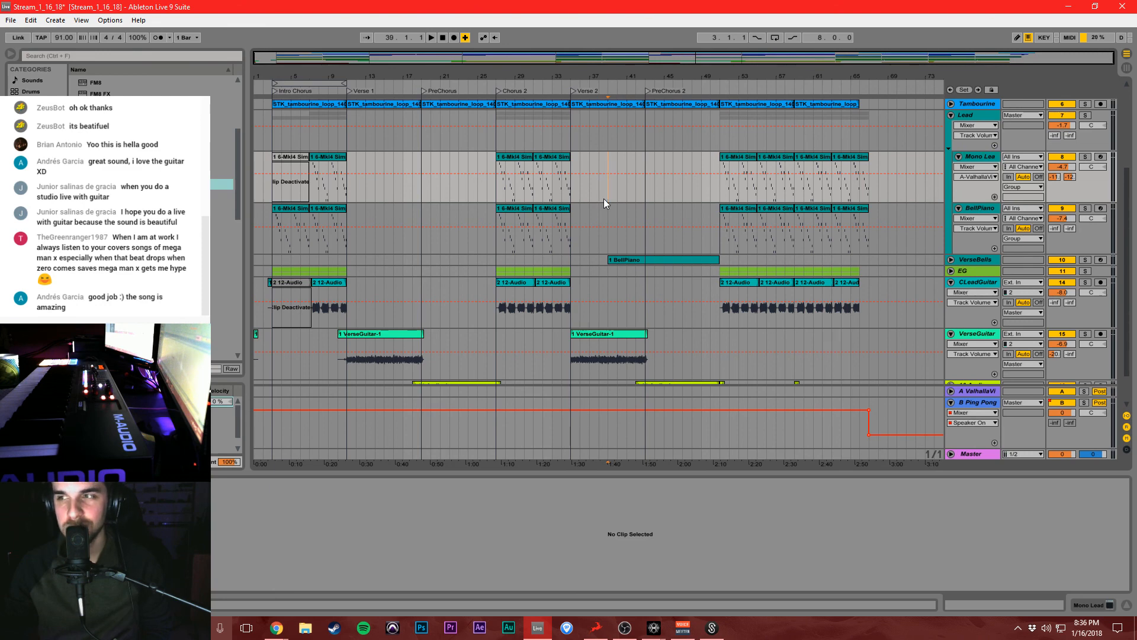
pyautogui.click(569, 199)
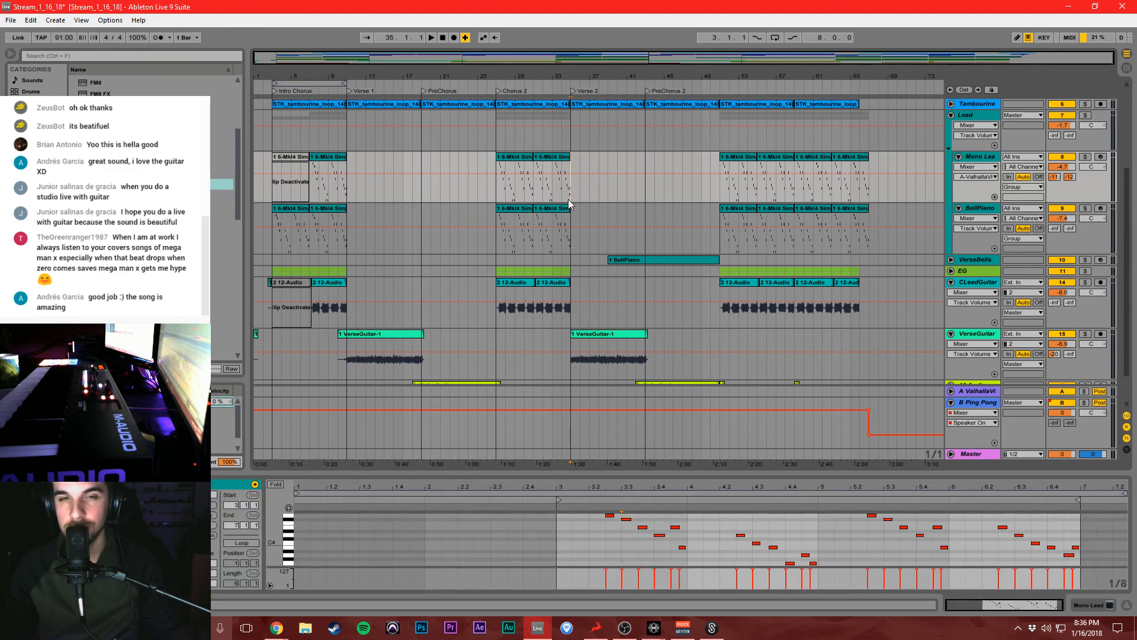